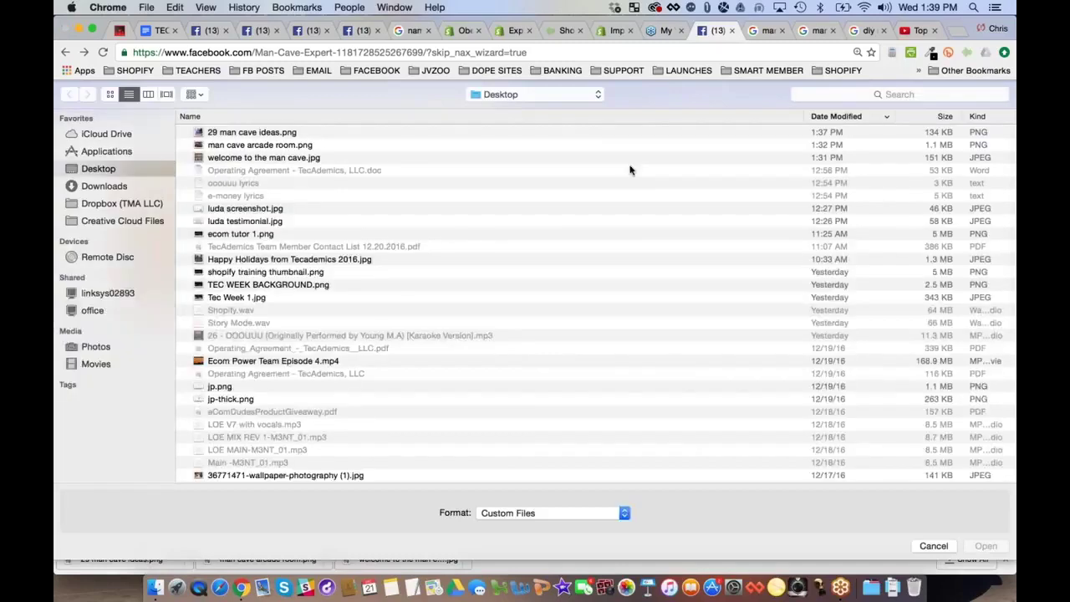
Dismiss the file picker and search YouTube for 'man cave ideas diy'
left_click(931, 546)
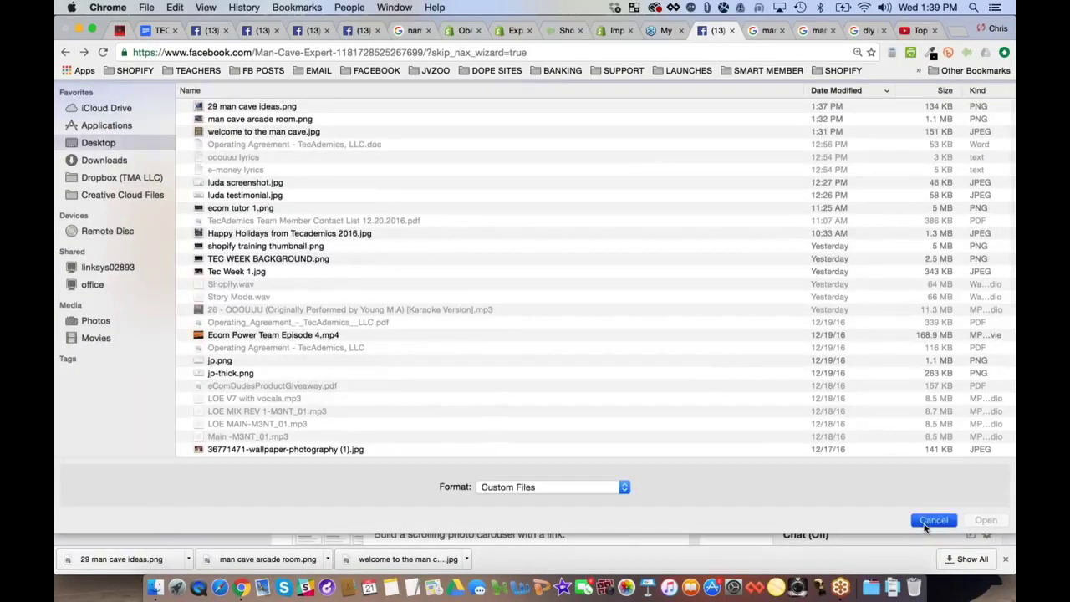
left_click(920, 30)
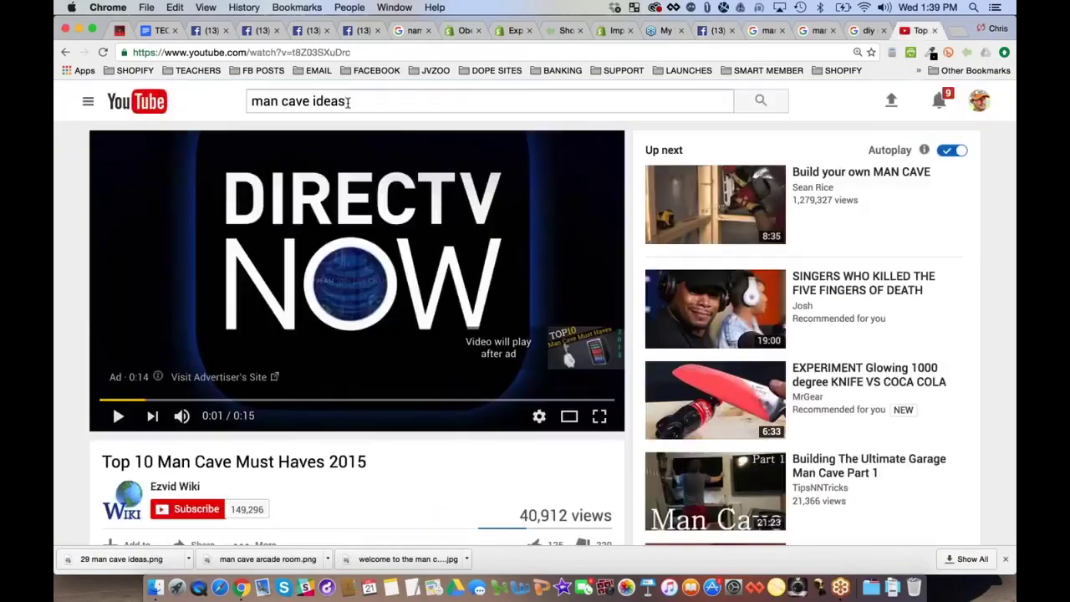
left_click(348, 101)
type("diy")
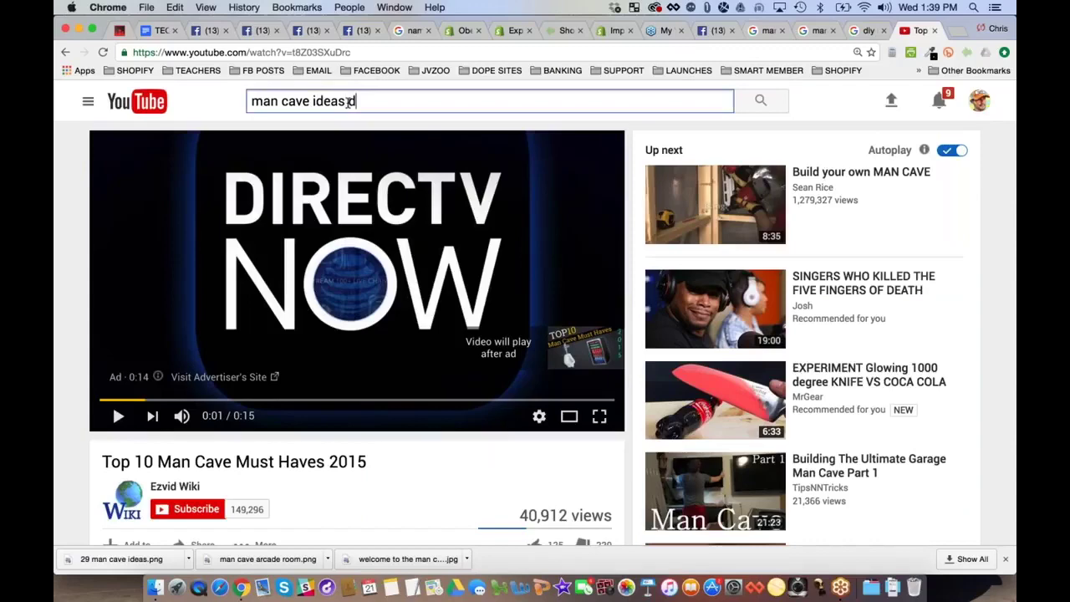
key("Return")
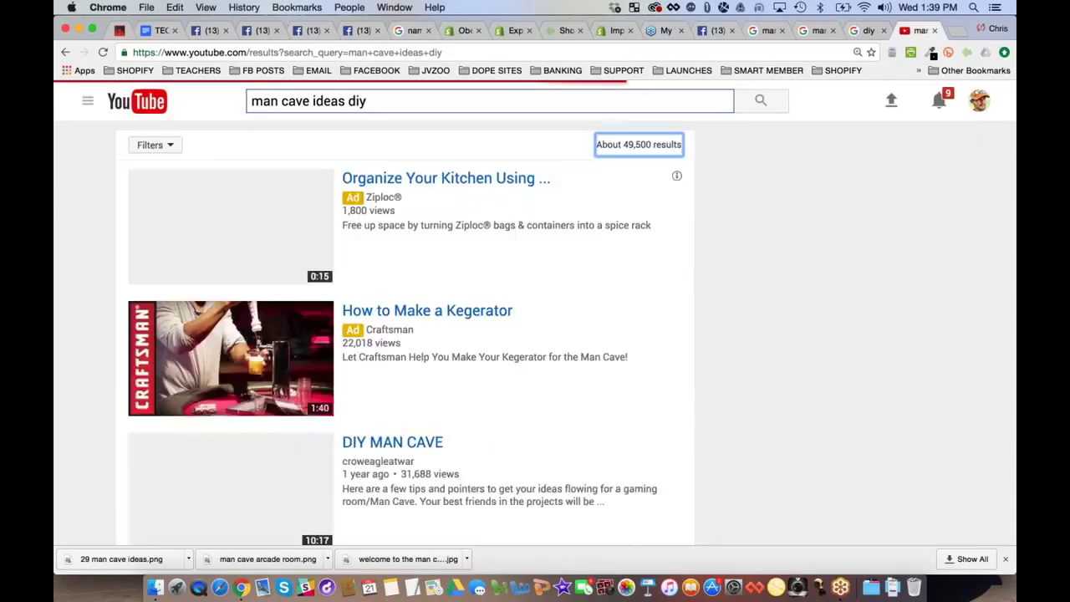
Watch the DIY Decoration Ideas for Men video, pause it at 3:13, and return to the Man Cave Expert page
scroll(226, 240, "down", 5)
scroll(226, 241, "down", 5)
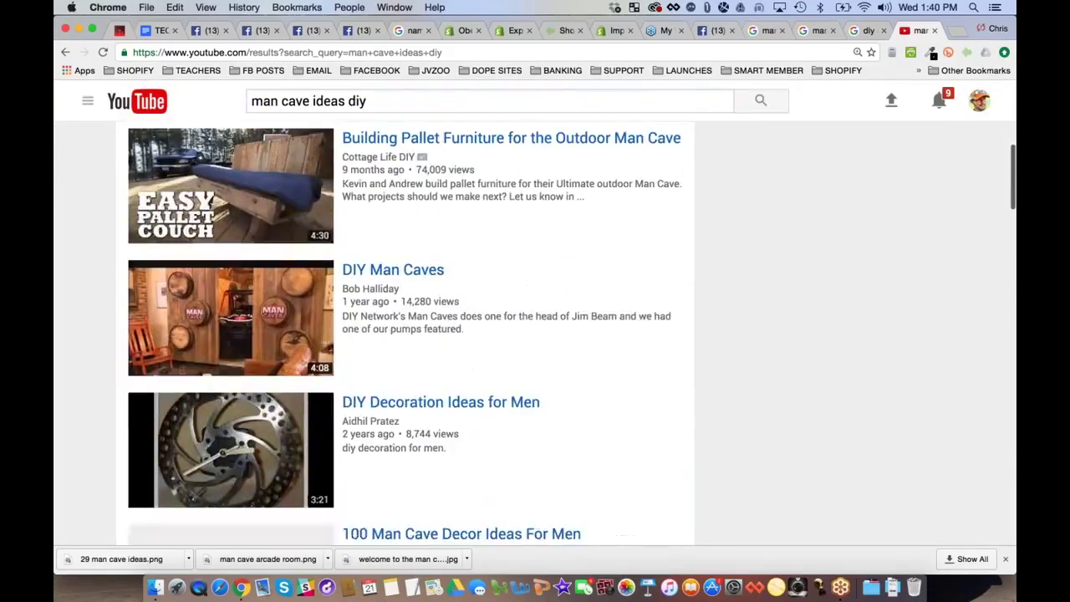
scroll(83, 261, "down", 6)
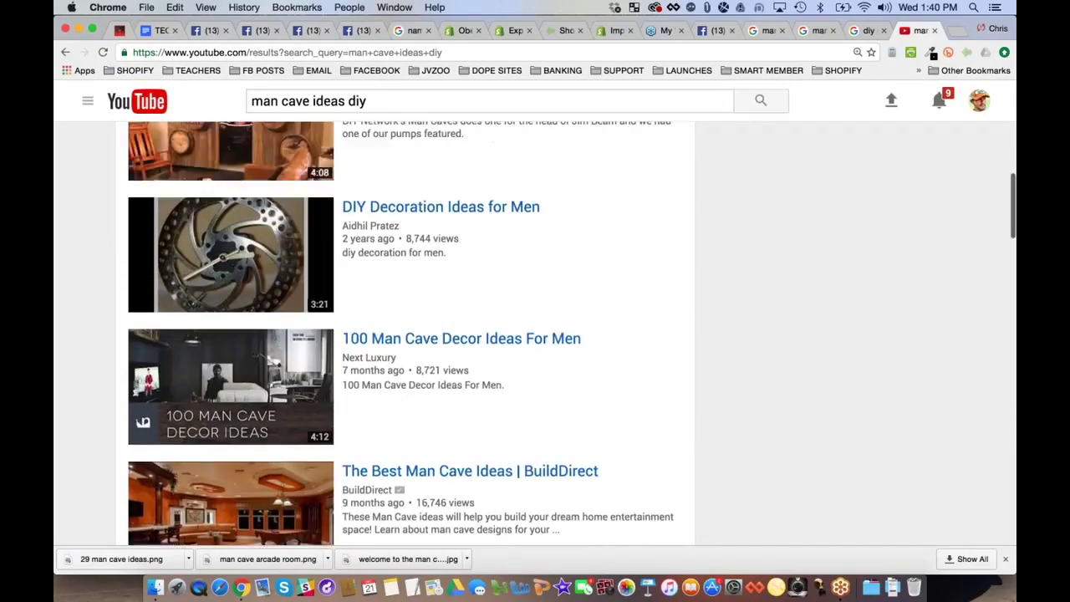
left_click(142, 234)
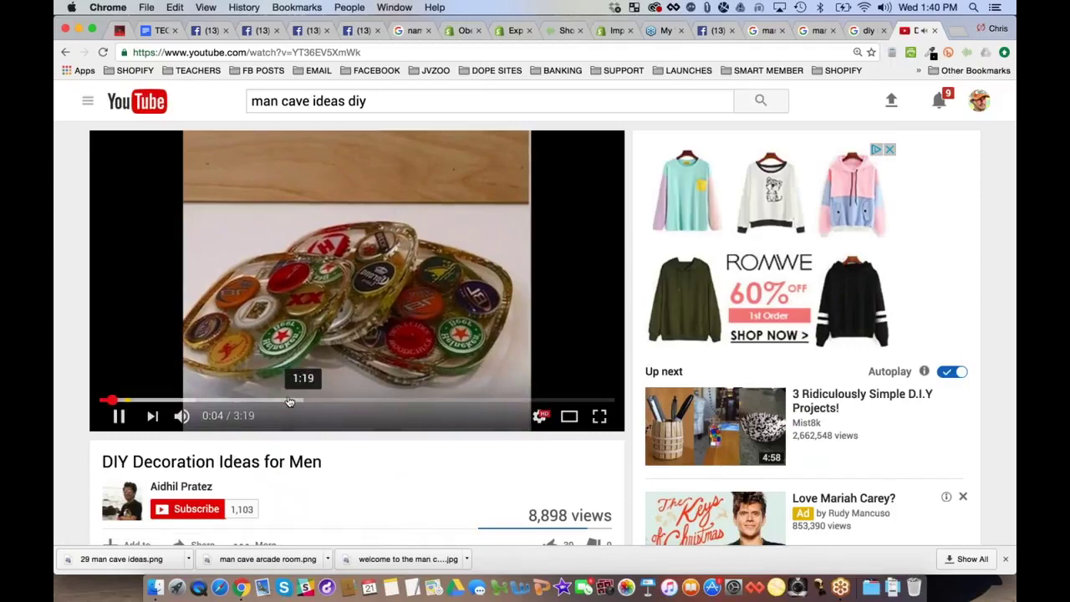
left_click(288, 401)
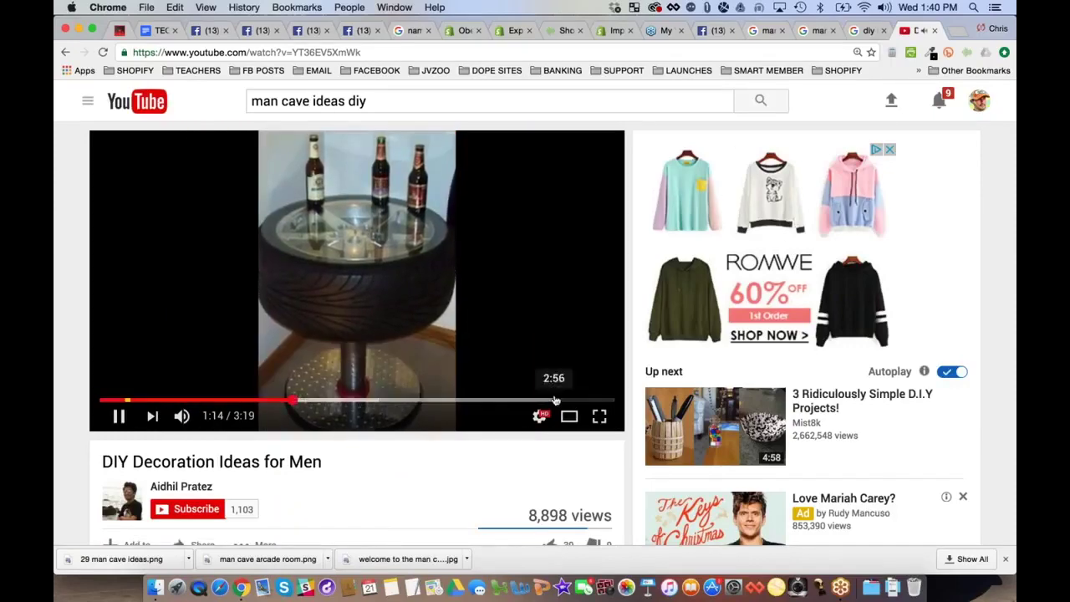
left_click(555, 400)
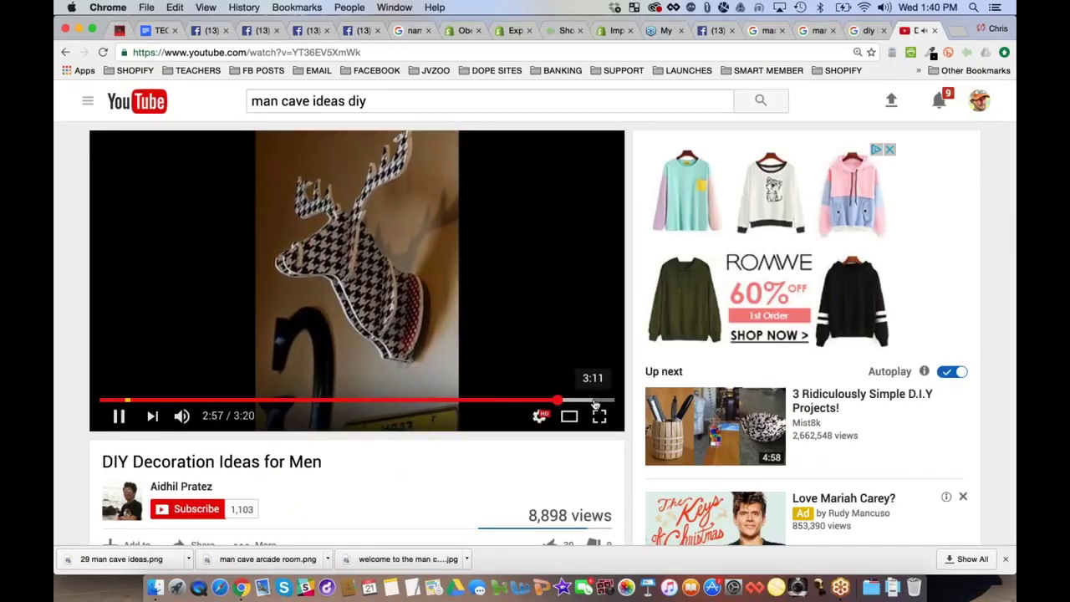
left_click(594, 402)
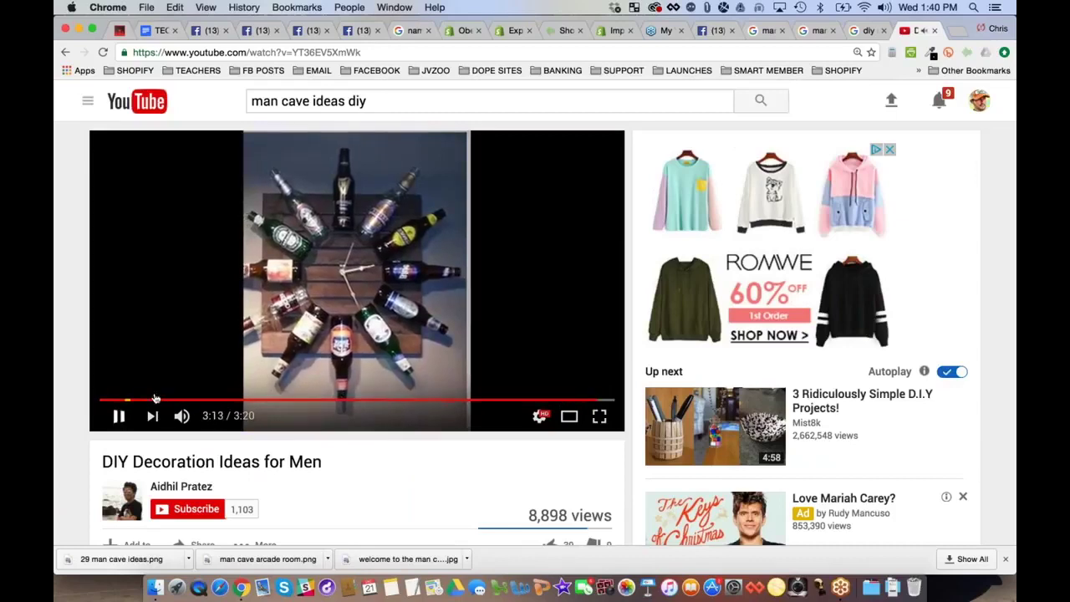
left_click(382, 365)
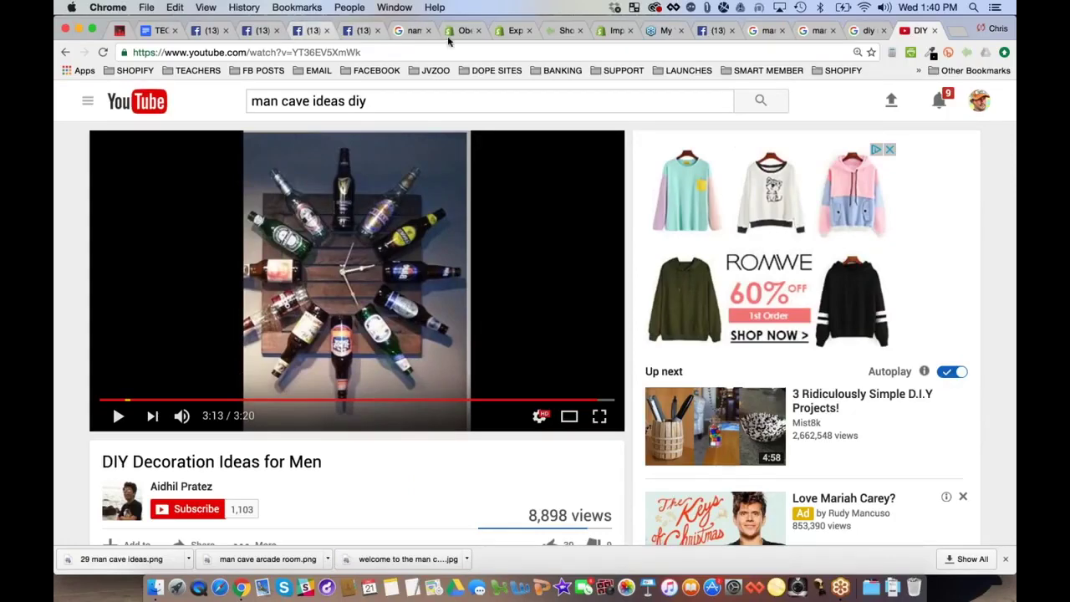
left_click(717, 30)
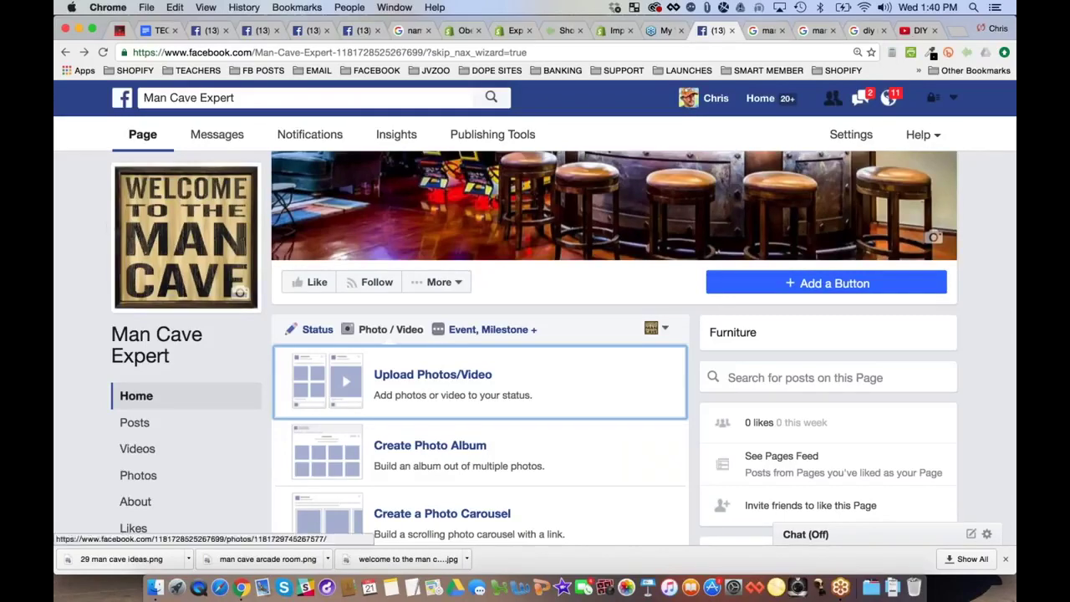
Go to the Man Cave Expert page's Home view and open its General settings
left_click(88, 335)
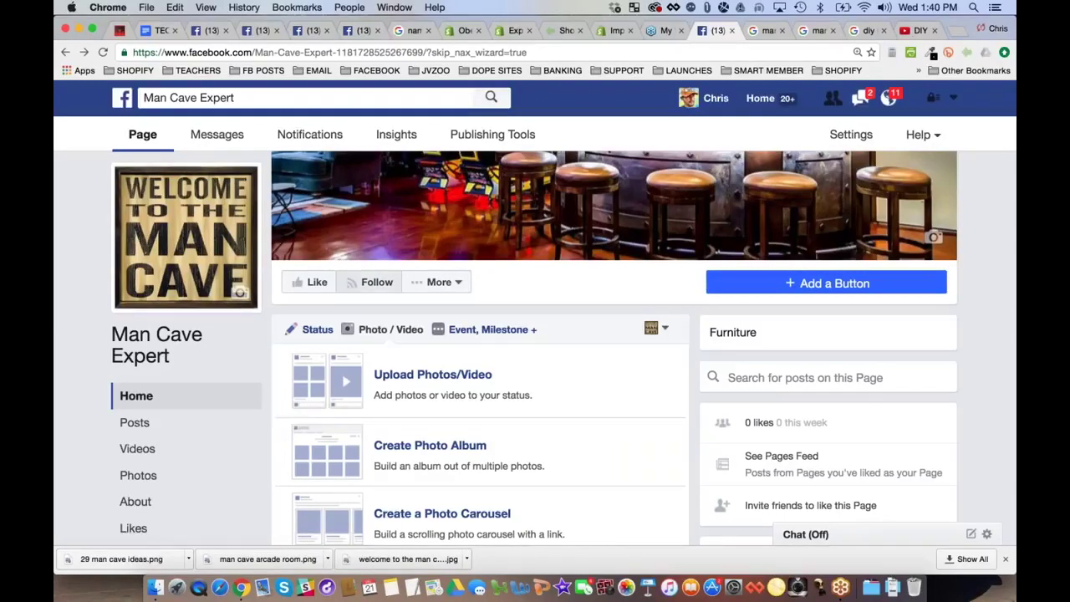
left_click(136, 395)
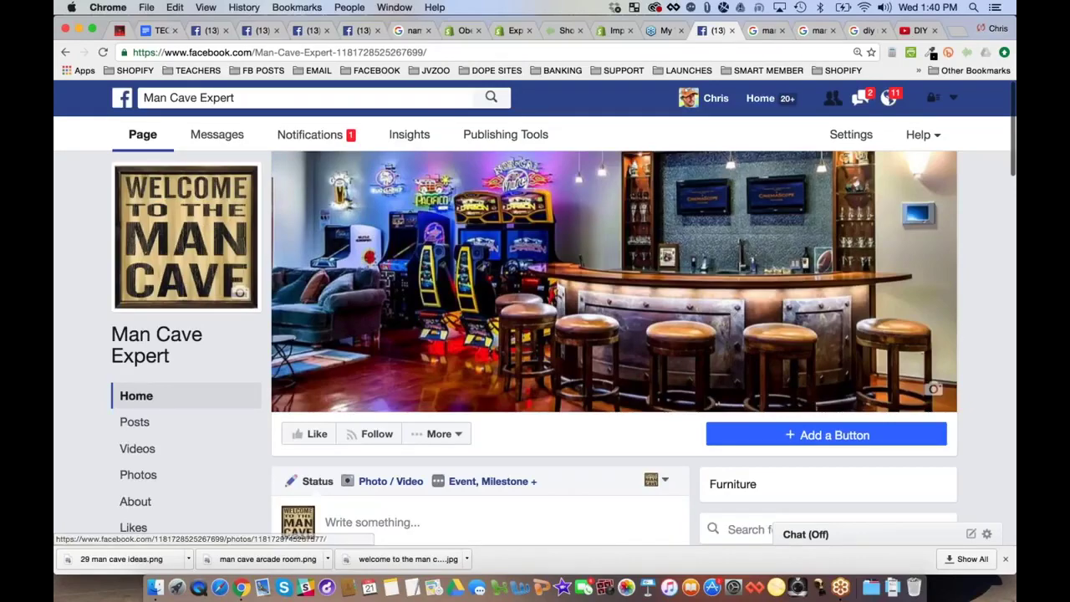
left_click(858, 137)
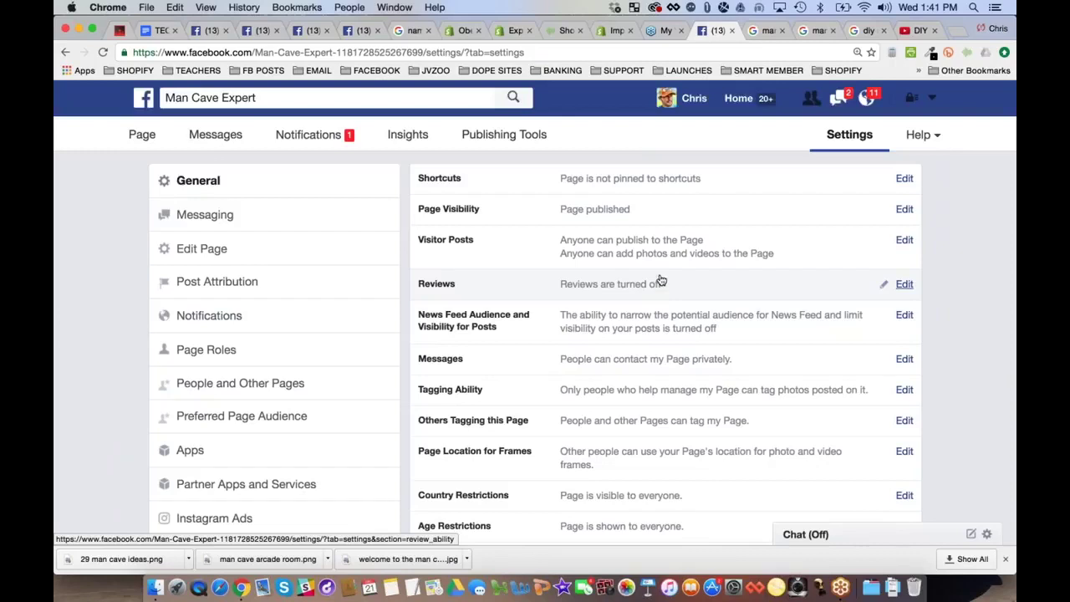
Turn off 'Allow photo and video posts' under Visitor Posts and save the change
left_click(905, 240)
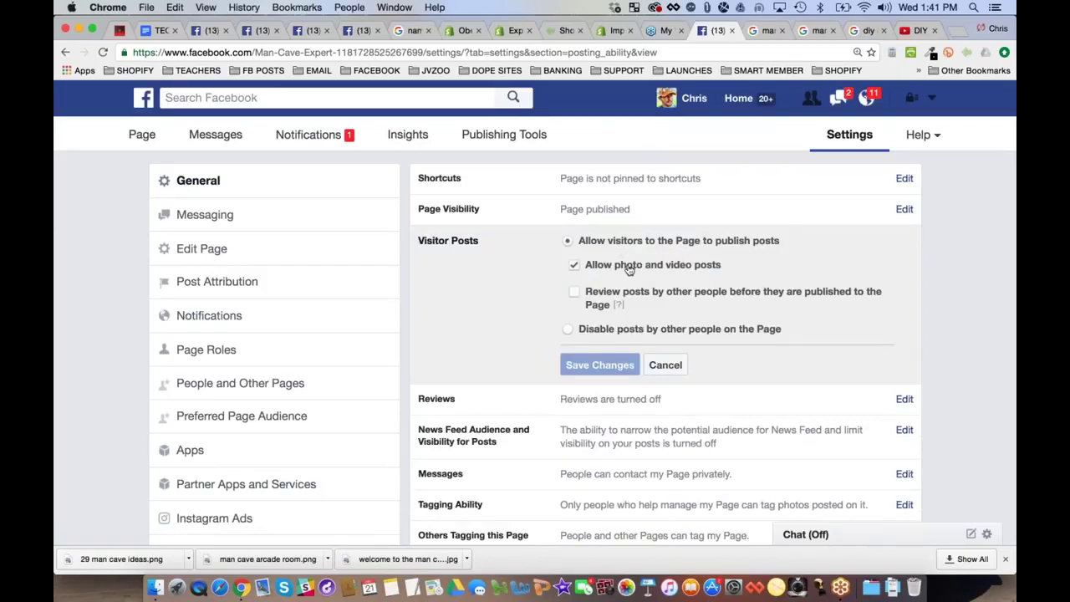
left_click(573, 267)
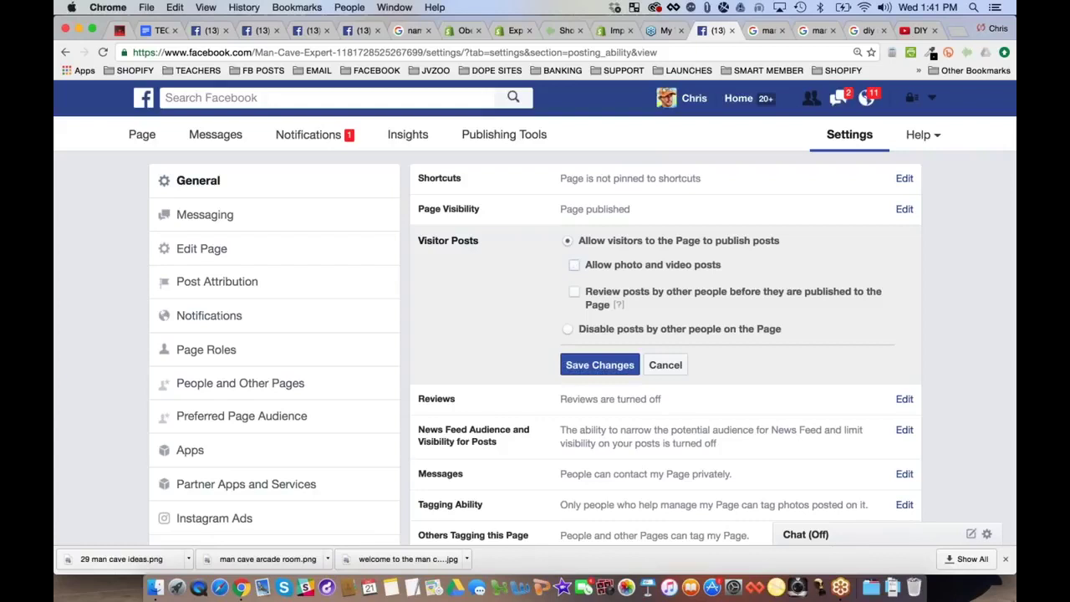
left_click(599, 365)
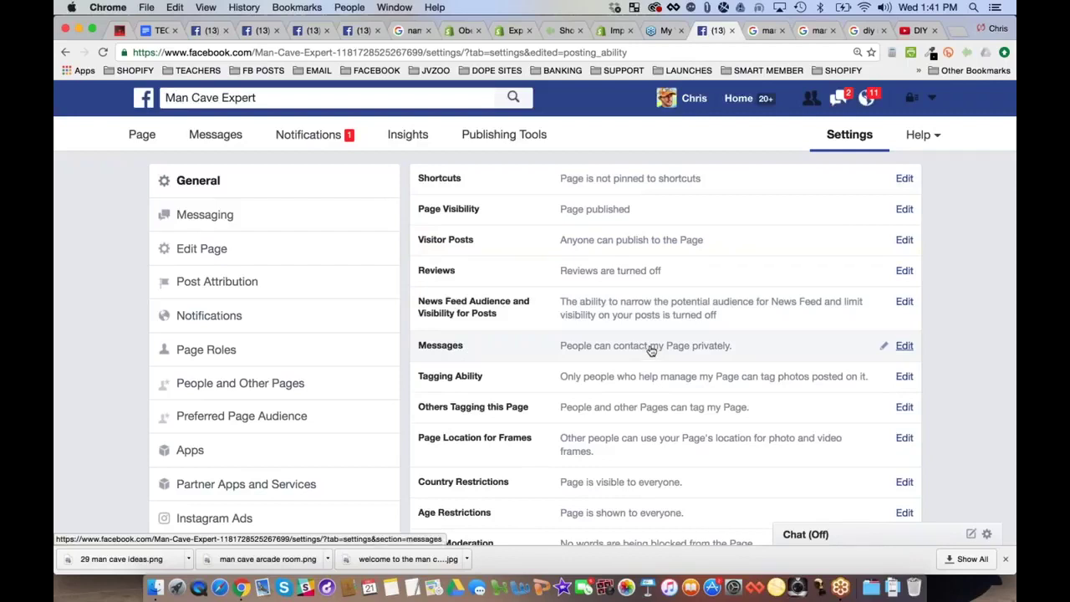
Go to the Page Roles settings
scroll(651, 350, "down", 1)
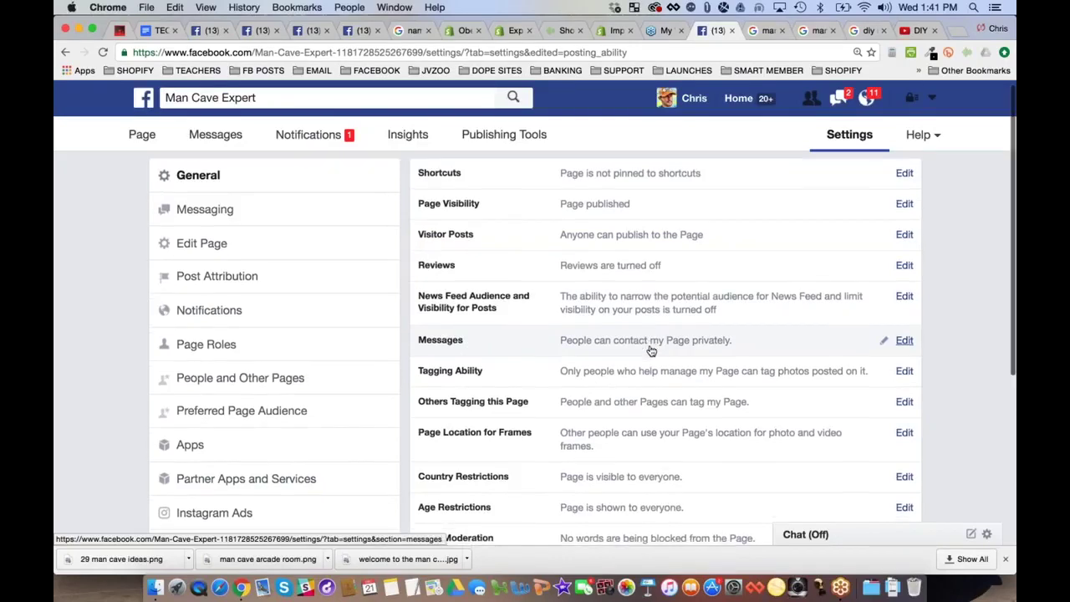
scroll(652, 351, "down", 8)
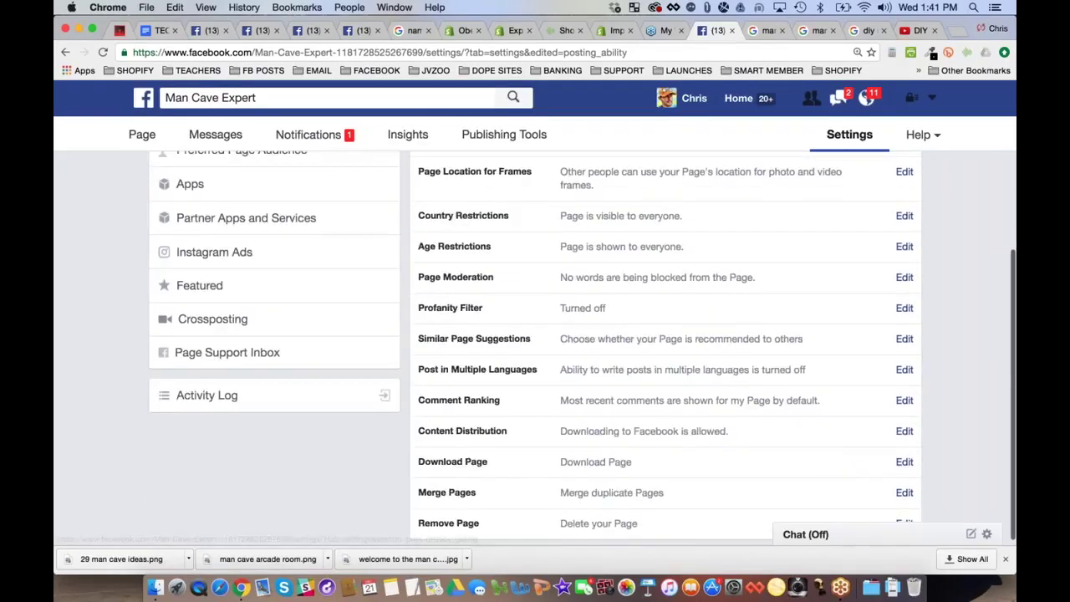
scroll(651, 350, "down", 1)
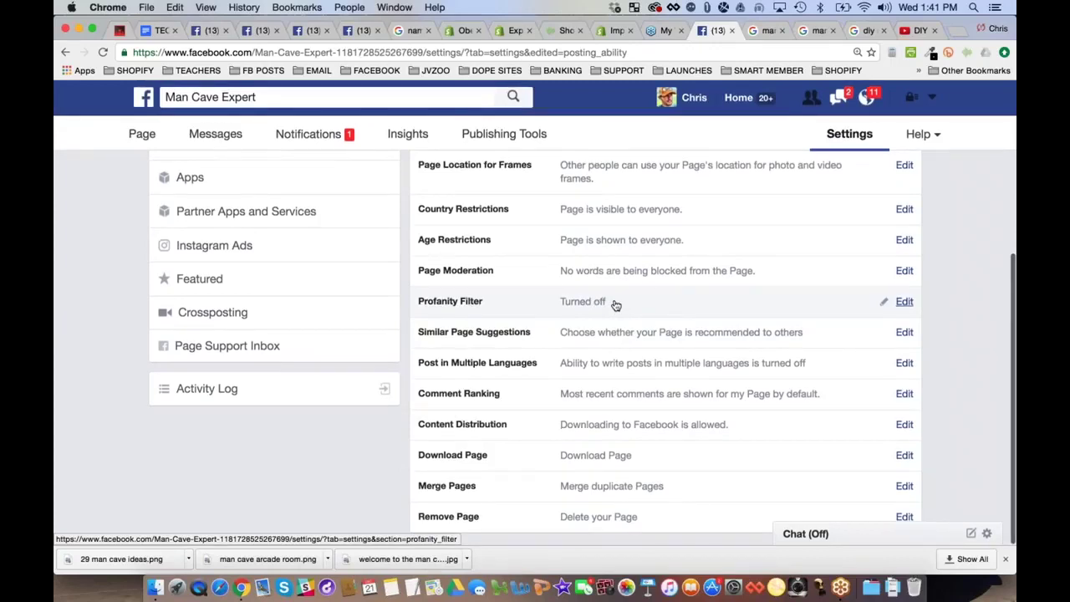
scroll(516, 451, "up", 5)
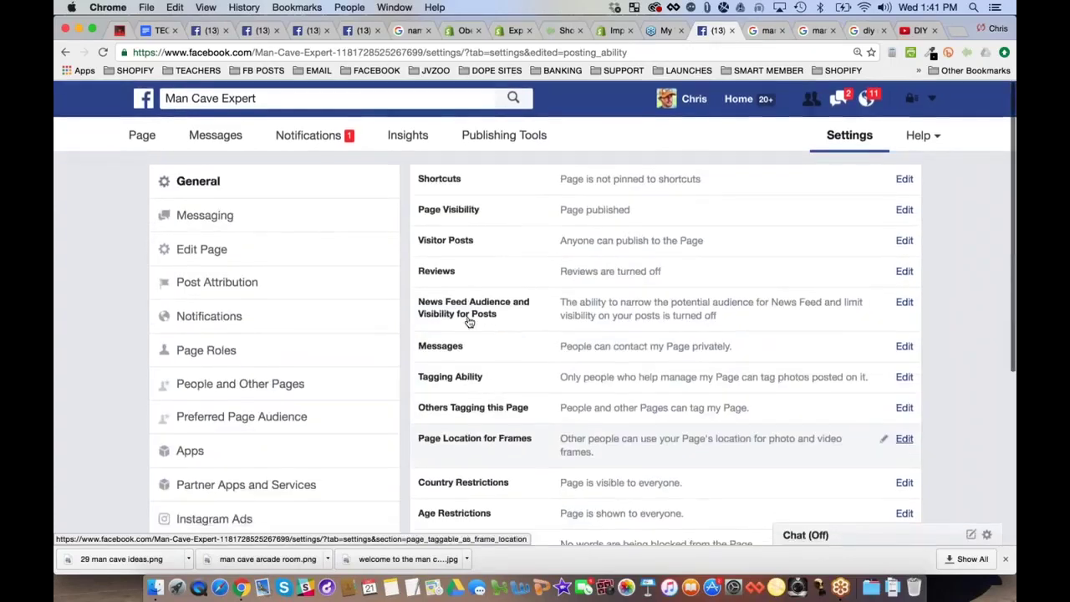
left_click(201, 351)
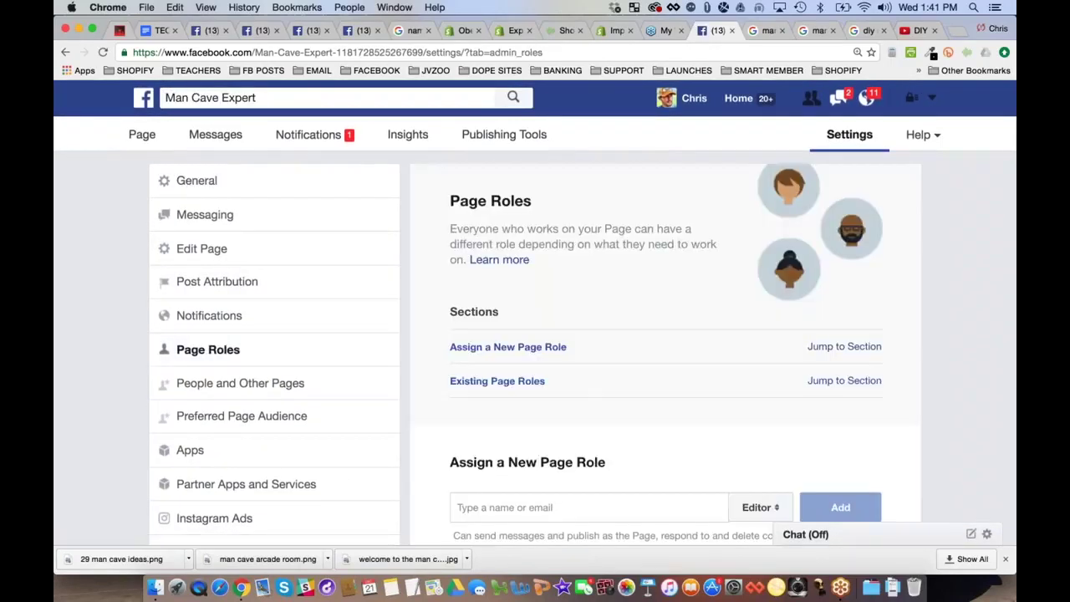
Choose Moderator instead of Editor as the role in Assign a New Page Role
scroll(535, 335, "down", 1)
scroll(535, 335, "down", 5)
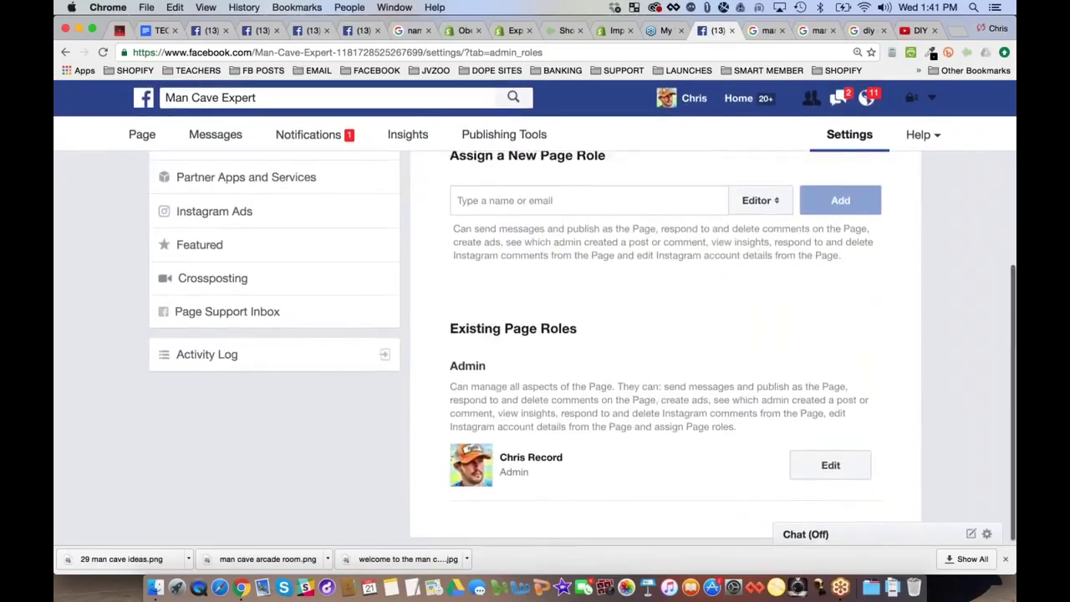
scroll(535, 335, "up", 3)
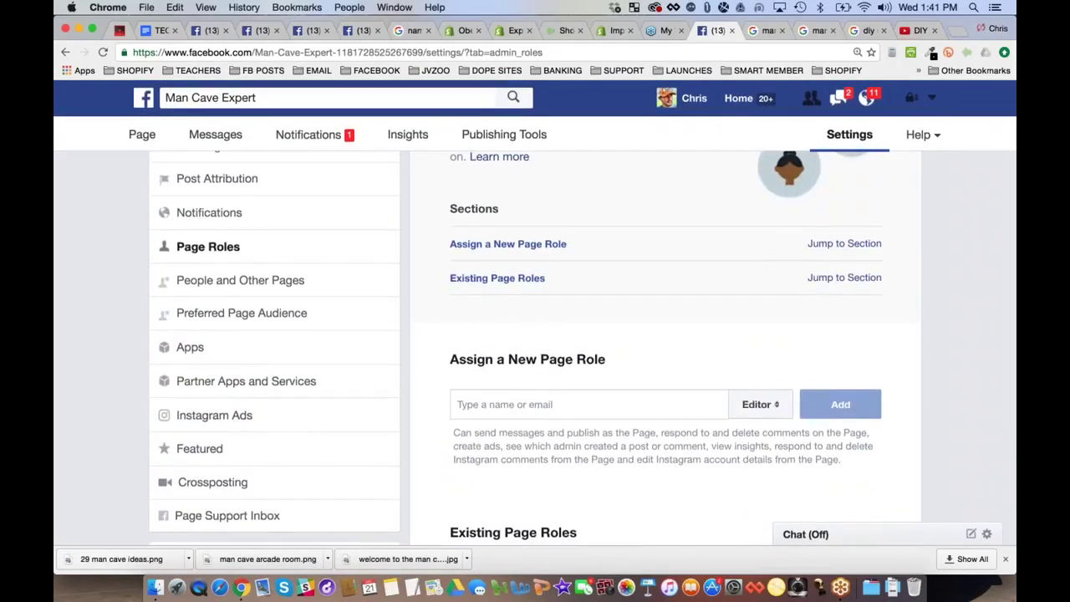
left_click(776, 406)
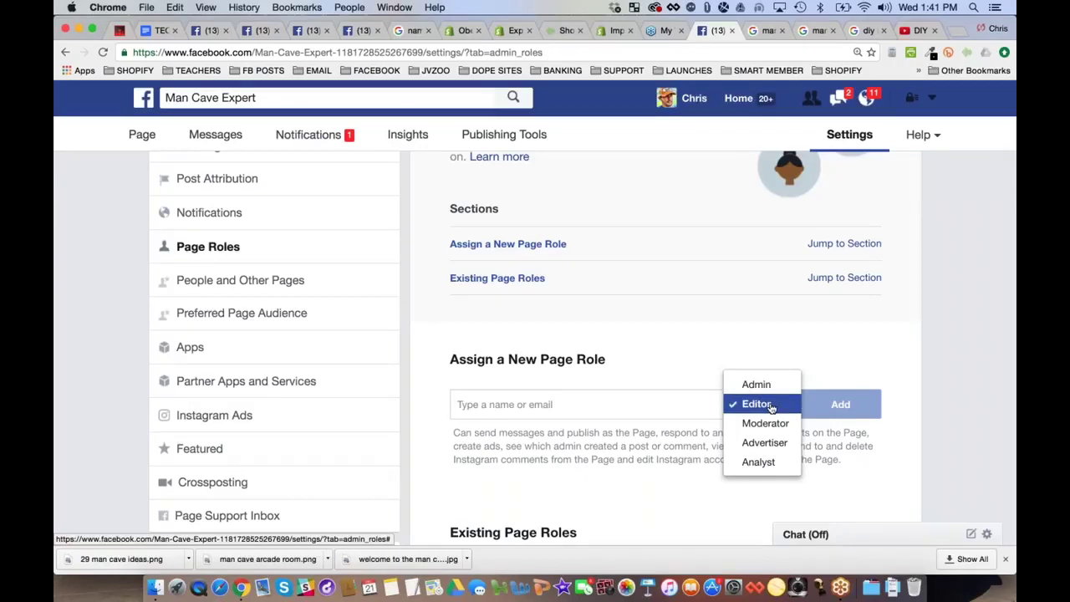
left_click(776, 423)
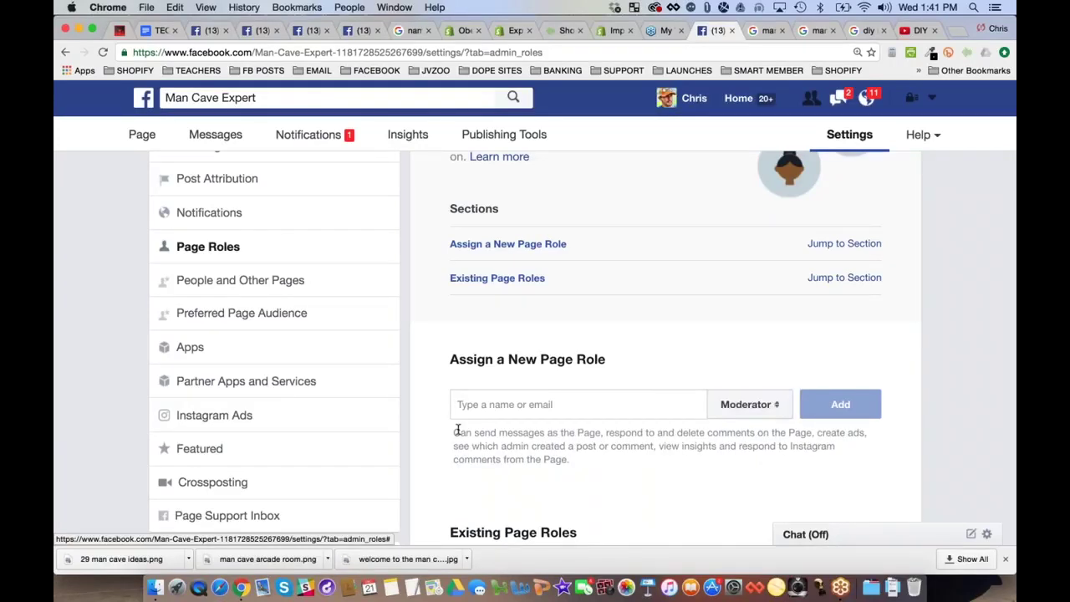
Highlight the Moderator permissions, including create ads, insights and Instagram comments
left_click_drag(456, 430, 859, 434)
left_click(824, 432)
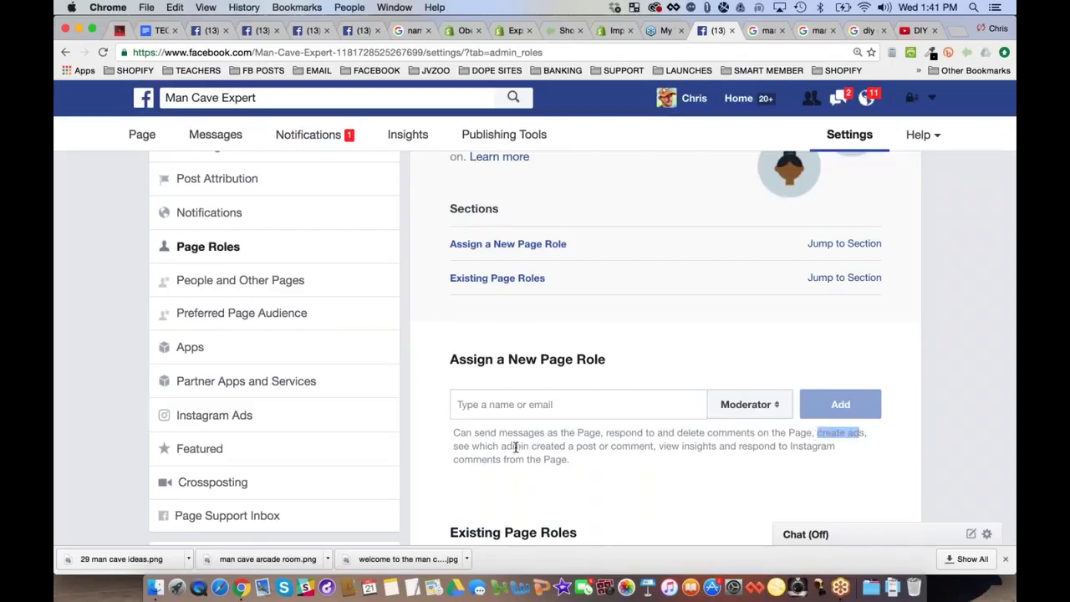
left_click_drag(660, 445, 564, 462)
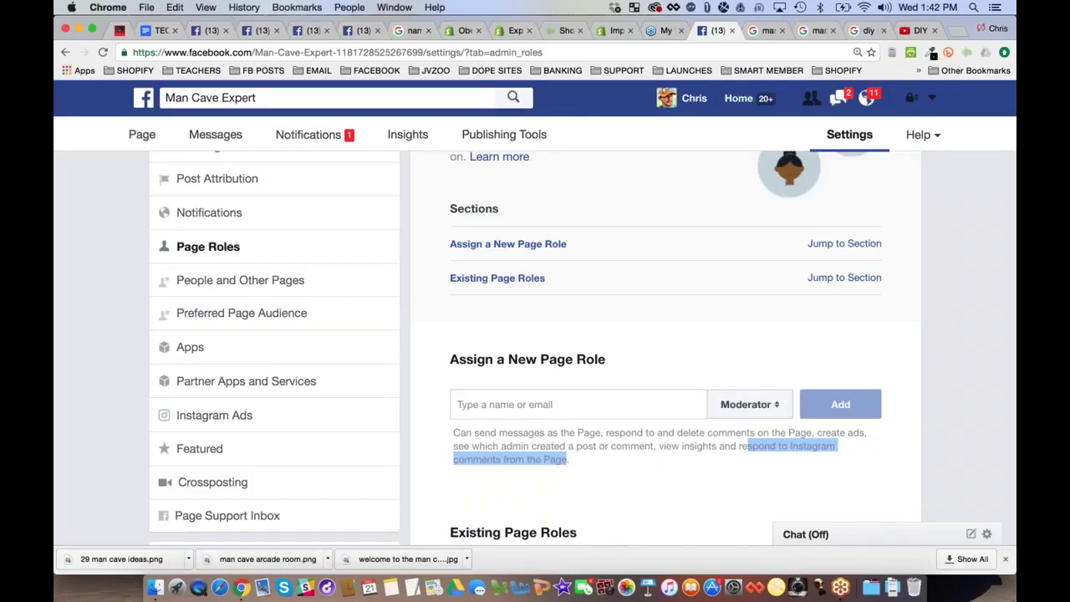
scroll(413, 378, "up", 3)
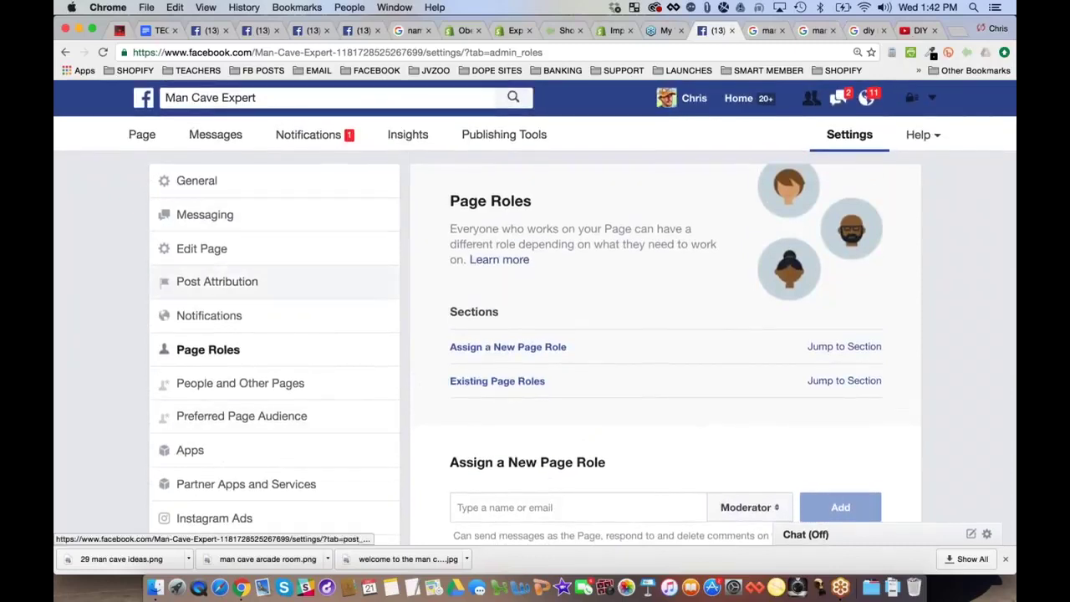
In the page's Messaging settings, turn Send Instant Replies to Yes
left_click(215, 215)
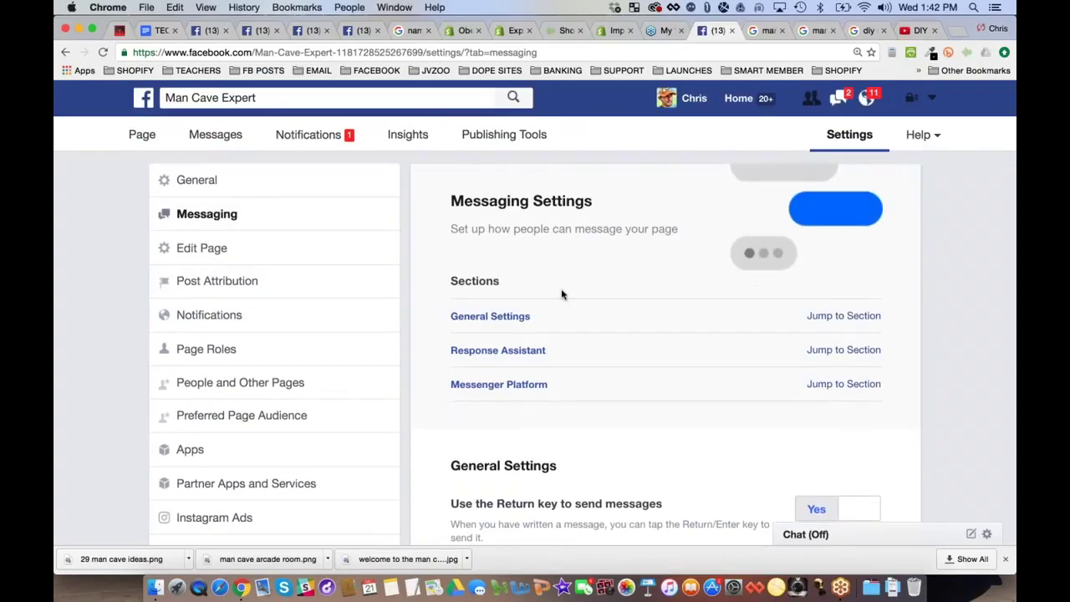
scroll(562, 294, "down", 1)
scroll(562, 294, "down", 5)
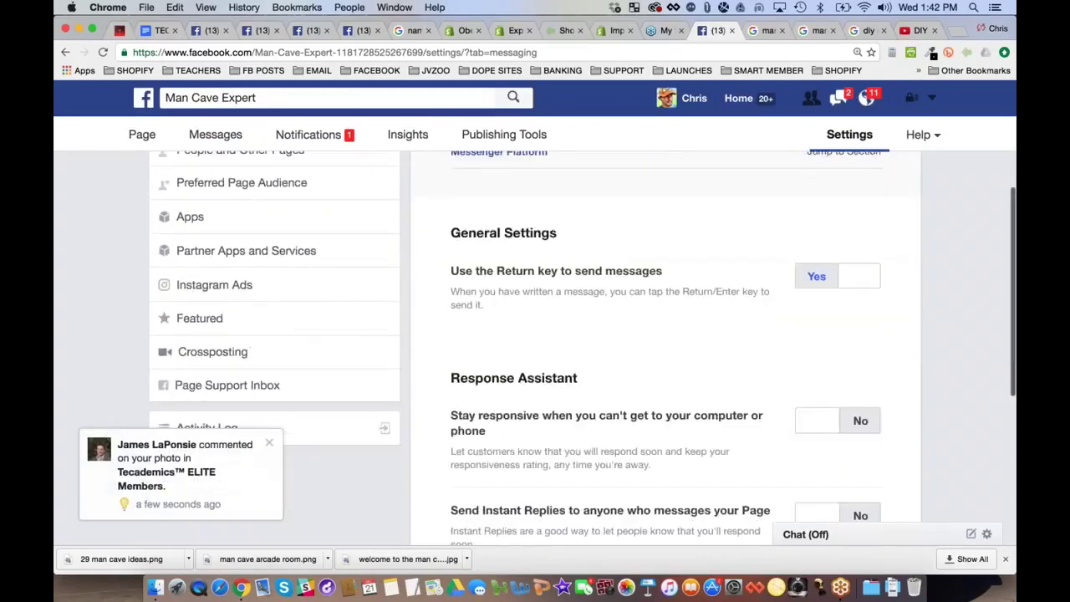
scroll(562, 348, "down", 2)
scroll(562, 347, "up", 1)
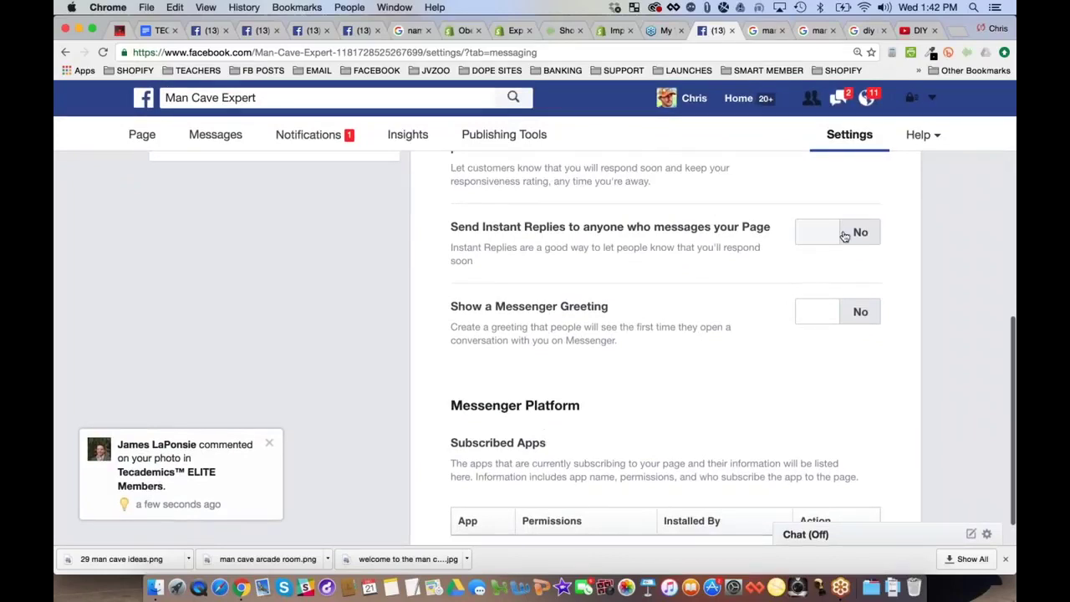
left_click(843, 235)
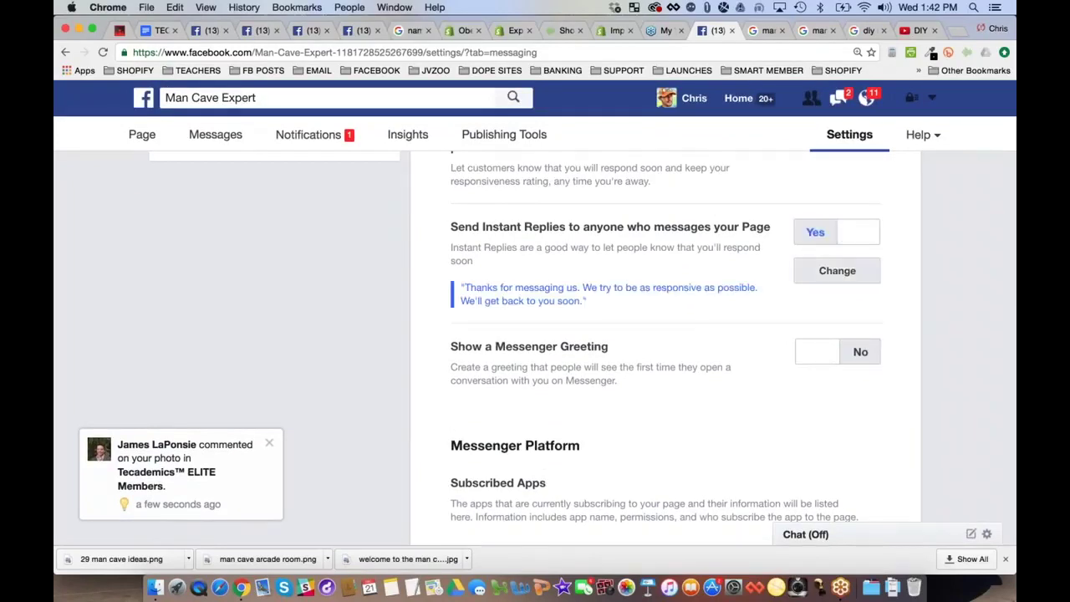
Replace the instant reply with a thank-you pointing to mancaveexpert.com for DIY ideas and a support e-mail
left_click(837, 270)
scroll(722, 290, "down", 8)
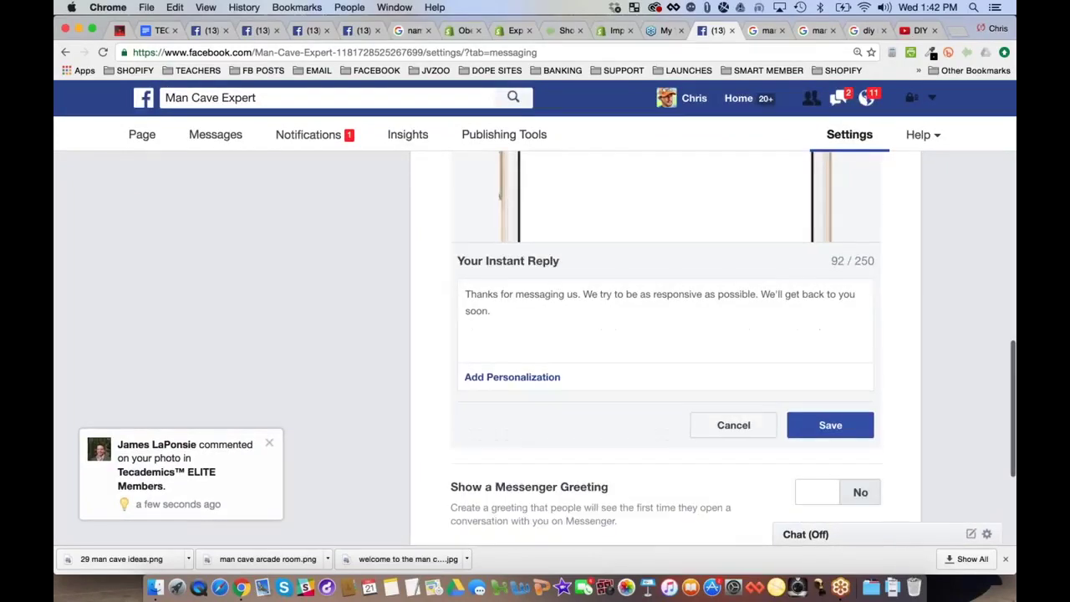
key("super+a")
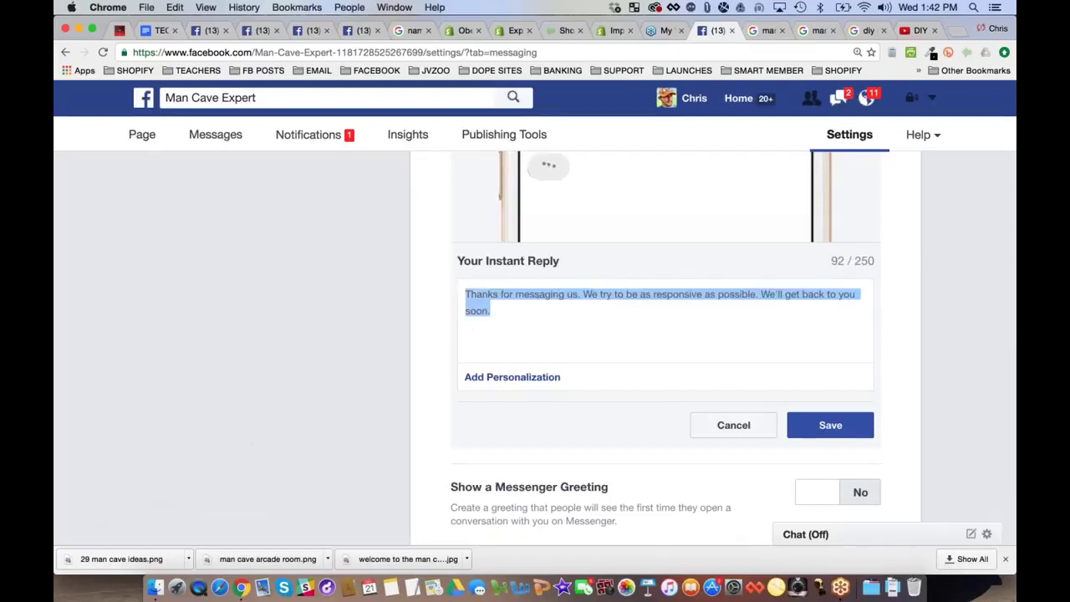
type("Thanks for con")
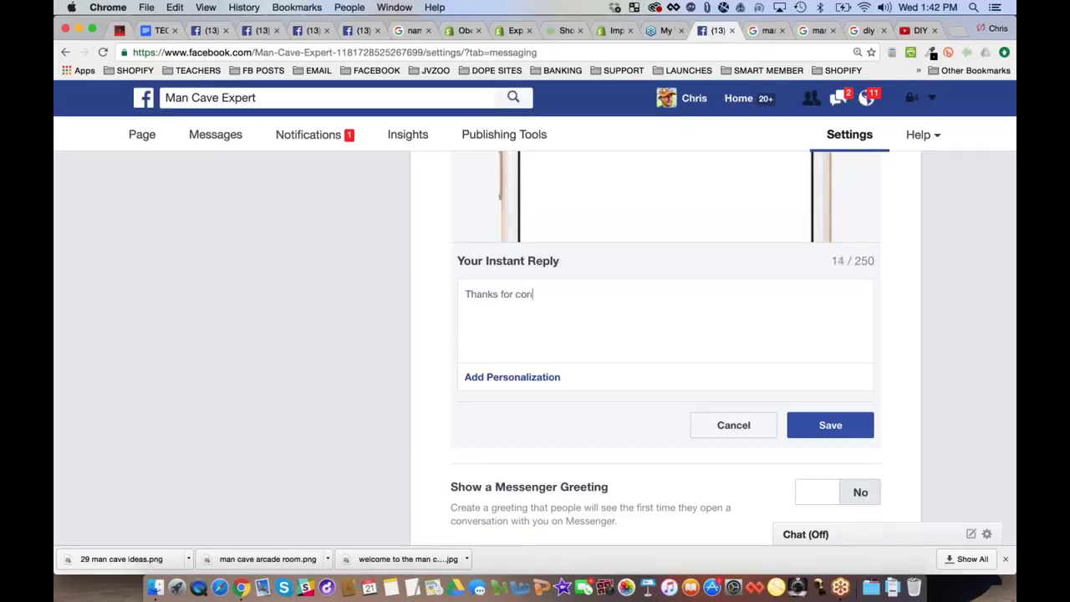
type("tccting the man cave expert!")
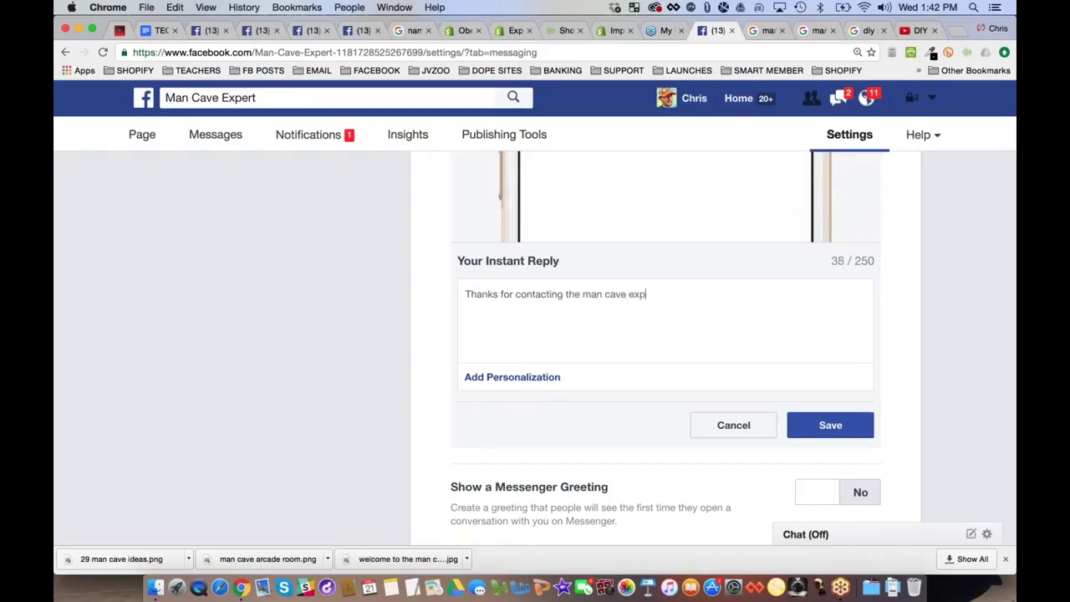
key("BackSpace")
key("BackSpace")
key("BackSpace")
key("BackSpace")
type("ert.  We will reply as soon a")
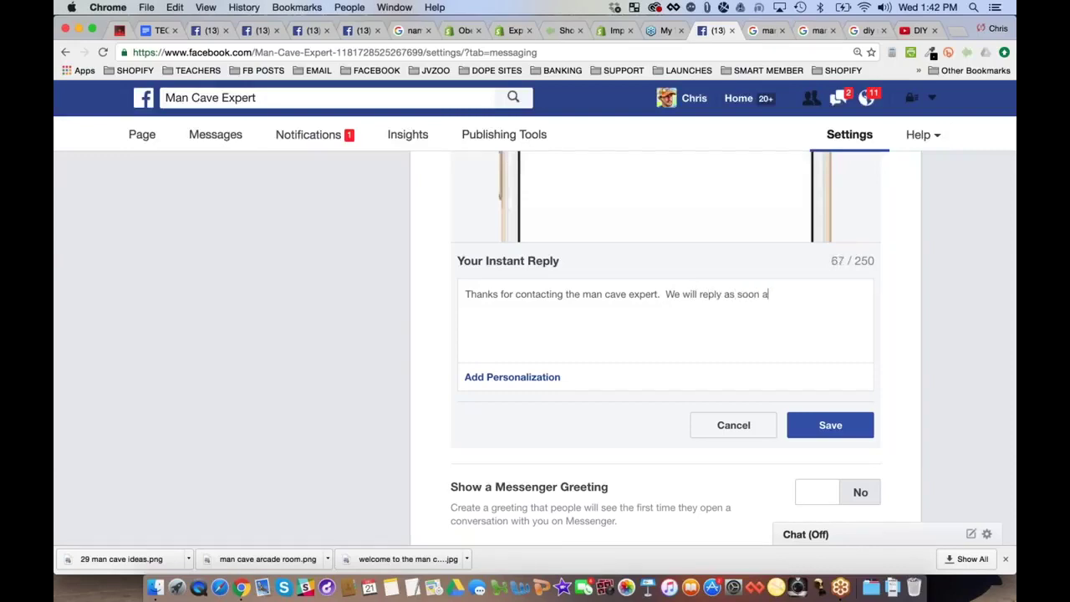
type("s we can!  For now, please")
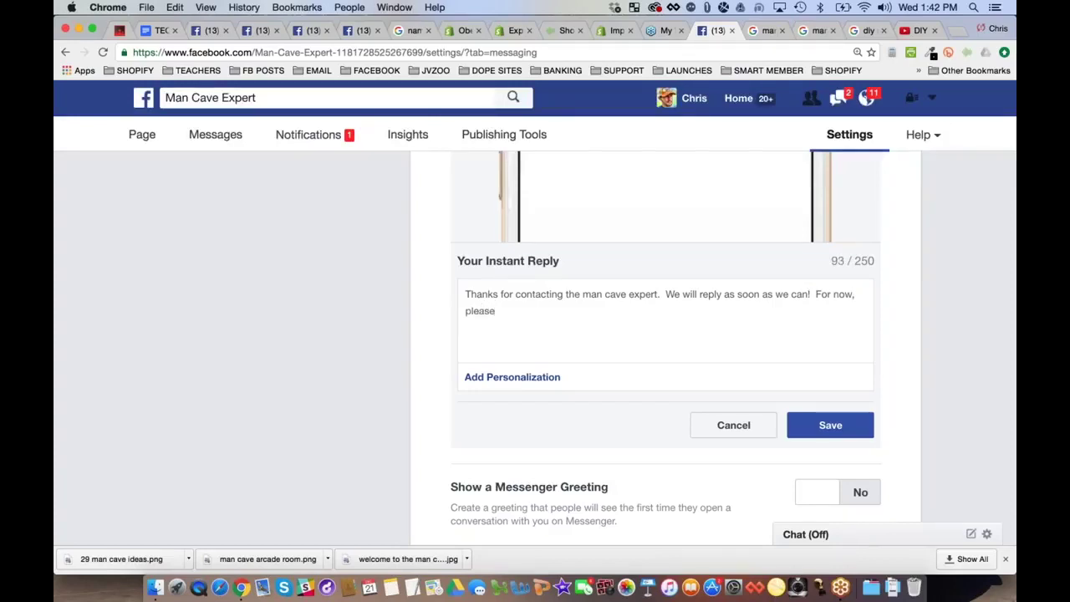
type(" visit our website at http:")
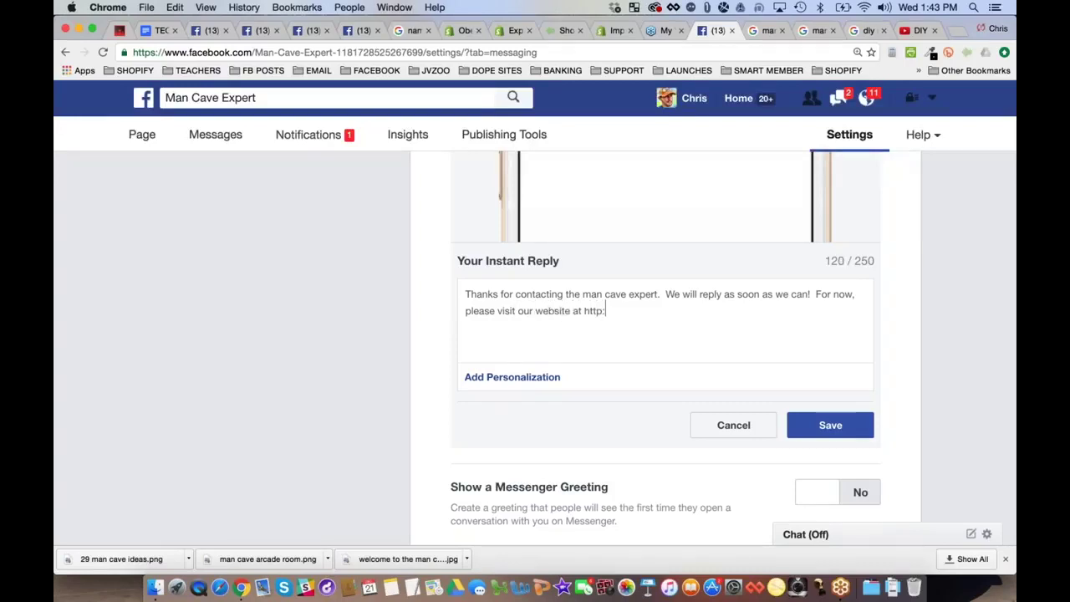
type("//mancaveexpo")
type("rt.com for")
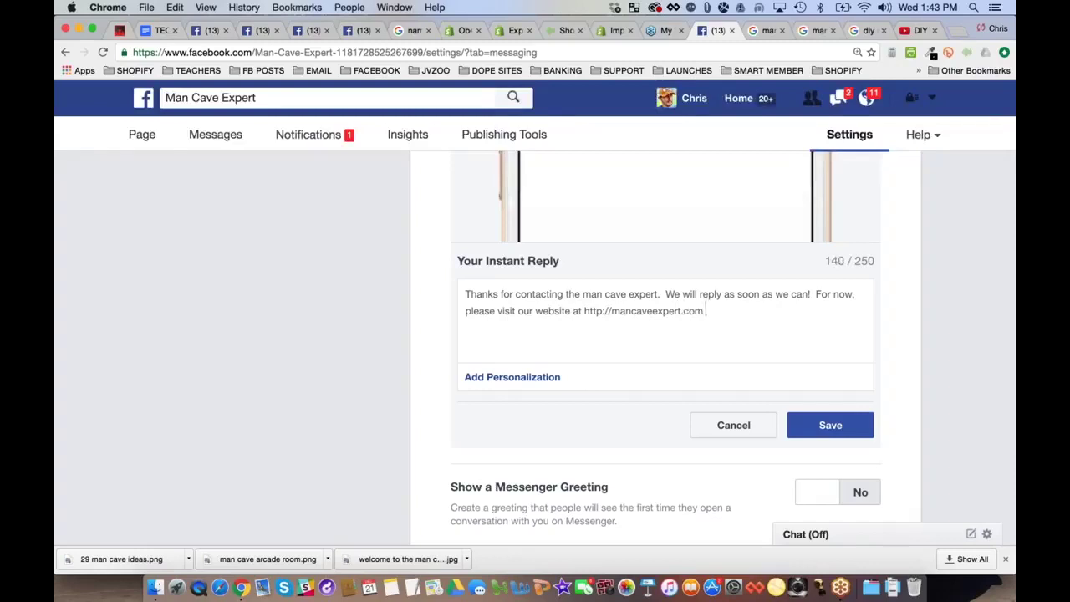
type("cool products and")
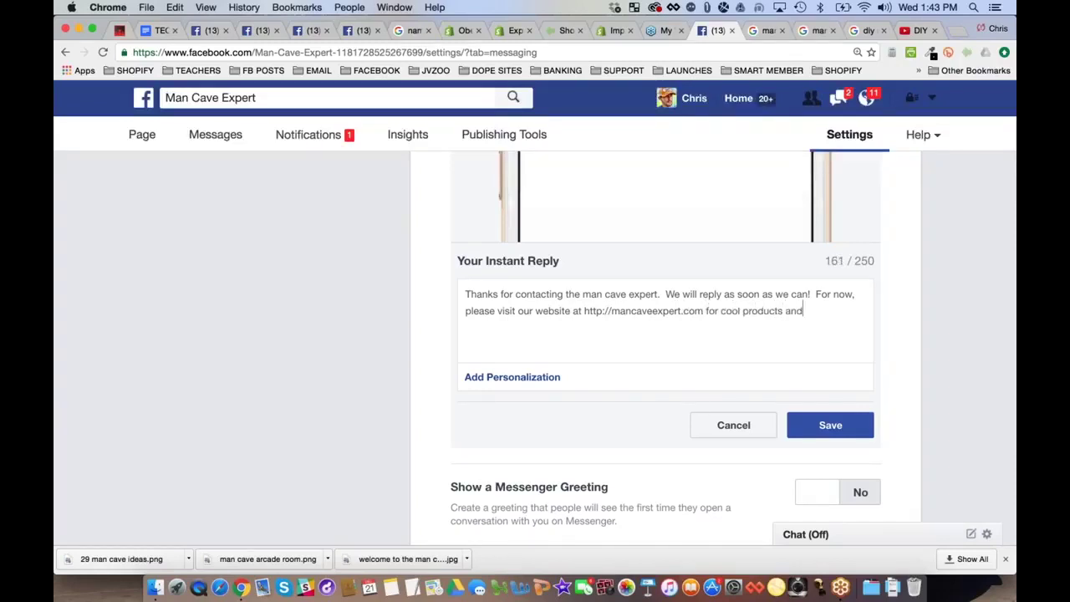
type(" DIY ideas.")
key("Return")
key("Return")
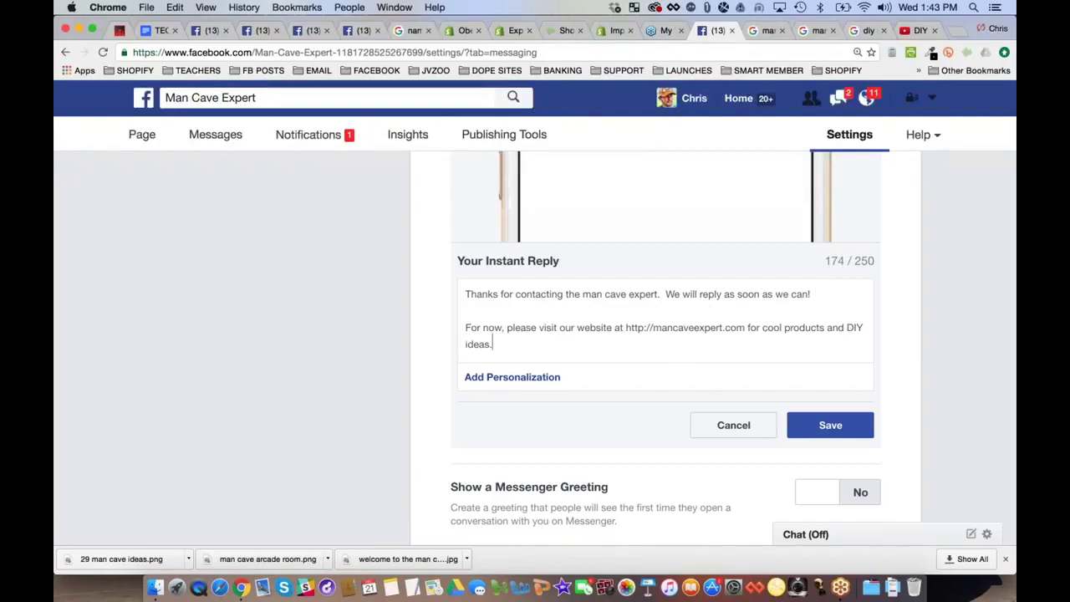
key("Return")
key("Return")
type("Also, if it's")
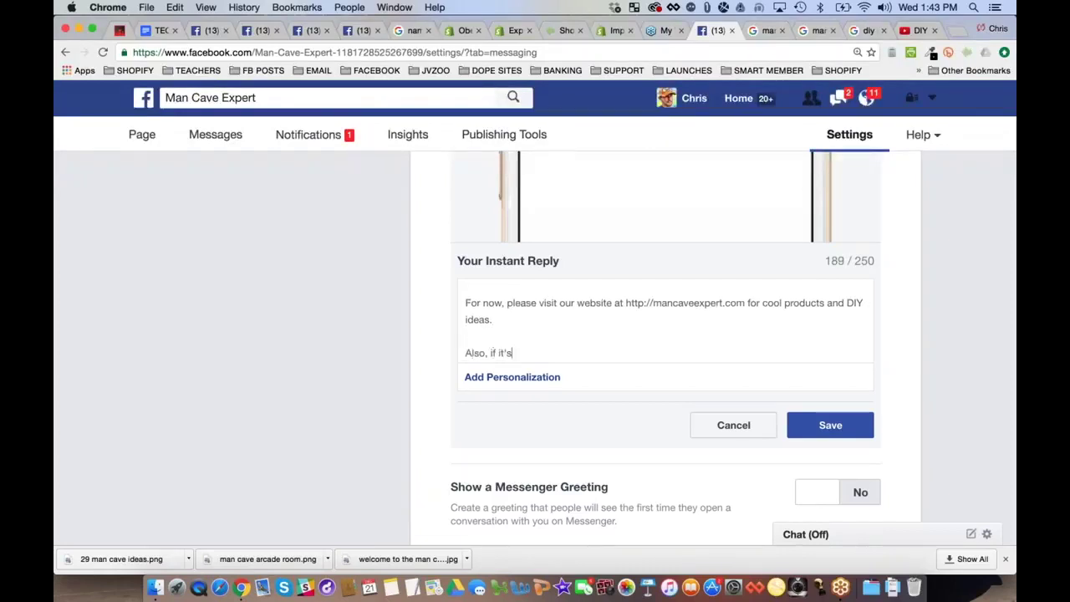
type(" a support related questio")
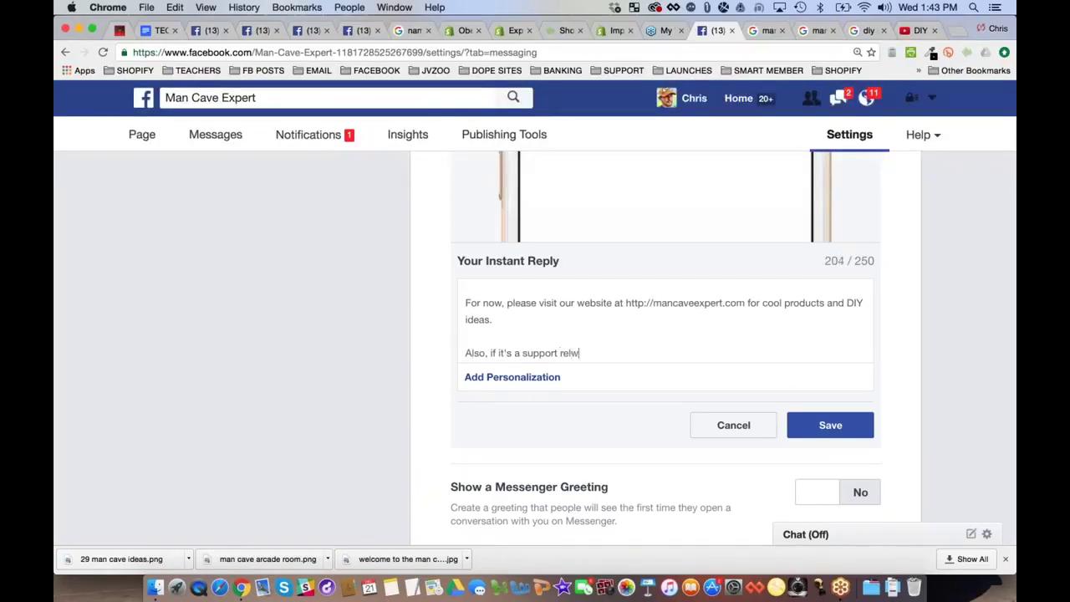
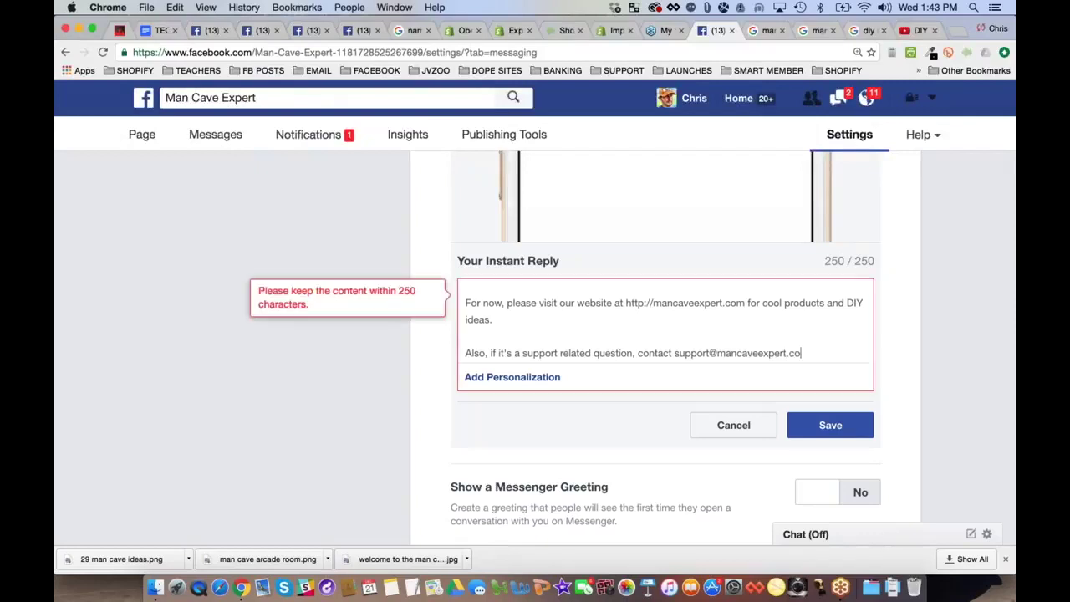
Reword the start of the support sentence and check the support e-mail address to fit 250 characters
double_click(650, 355)
left_click(552, 355)
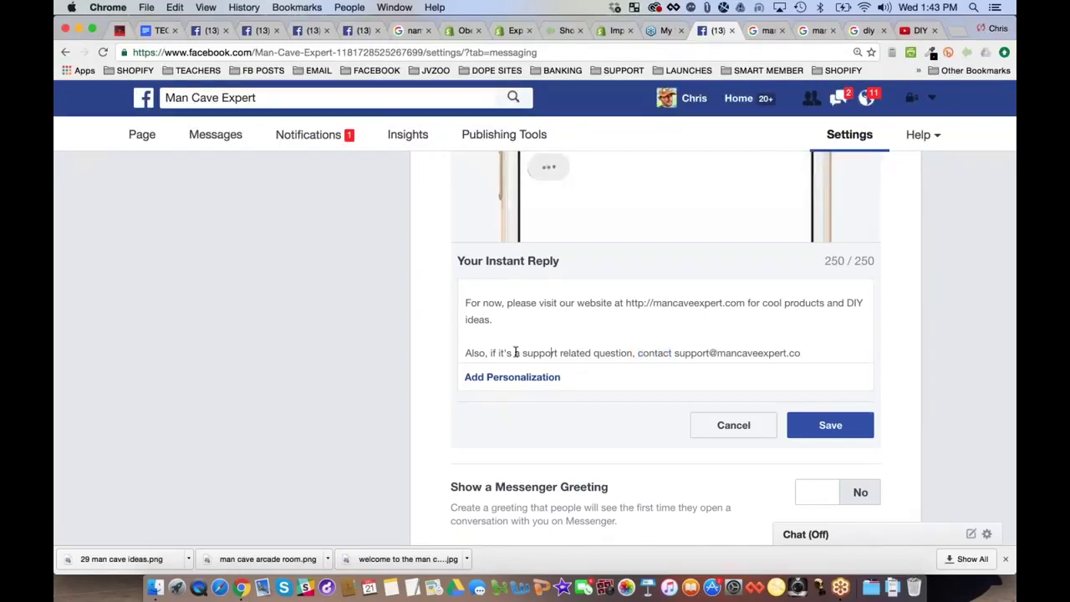
left_click(493, 353)
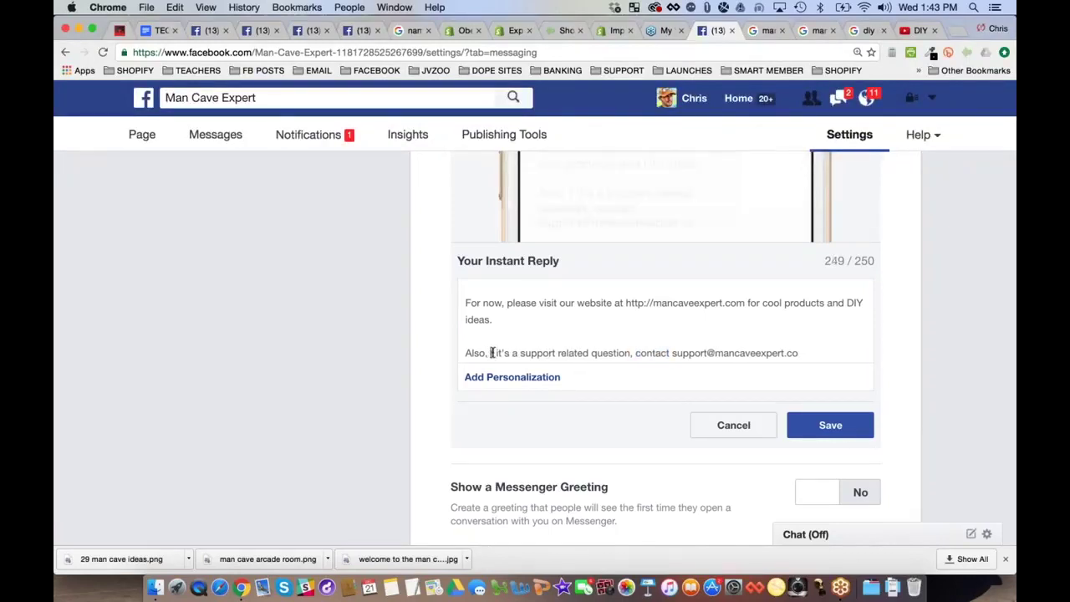
key("BackSpace")
key("BackSpace")
key("BackSpace")
key("BackSpace")
key("BackSpace")
key("BackSpace")
key("BackSpace")
type("I")
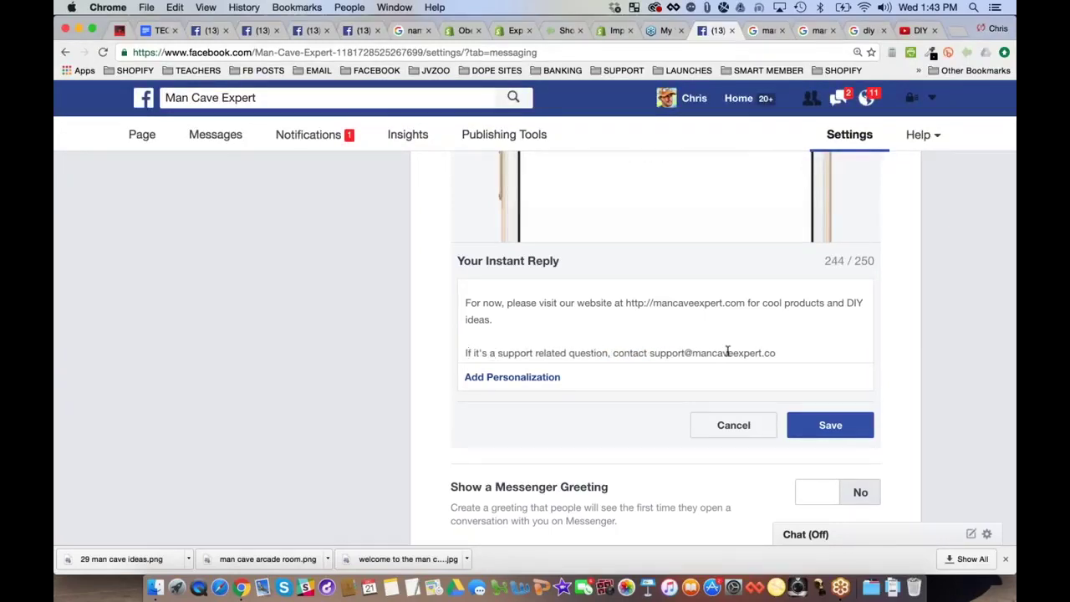
type("m")
left_click_drag(694, 352, 789, 353)
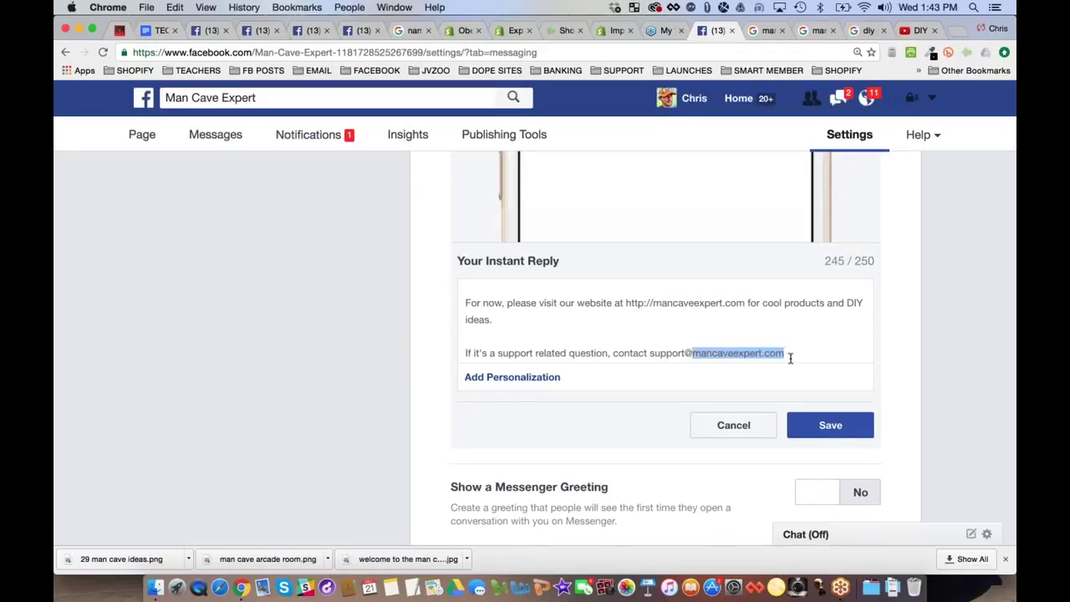
left_click_drag(650, 353, 777, 348)
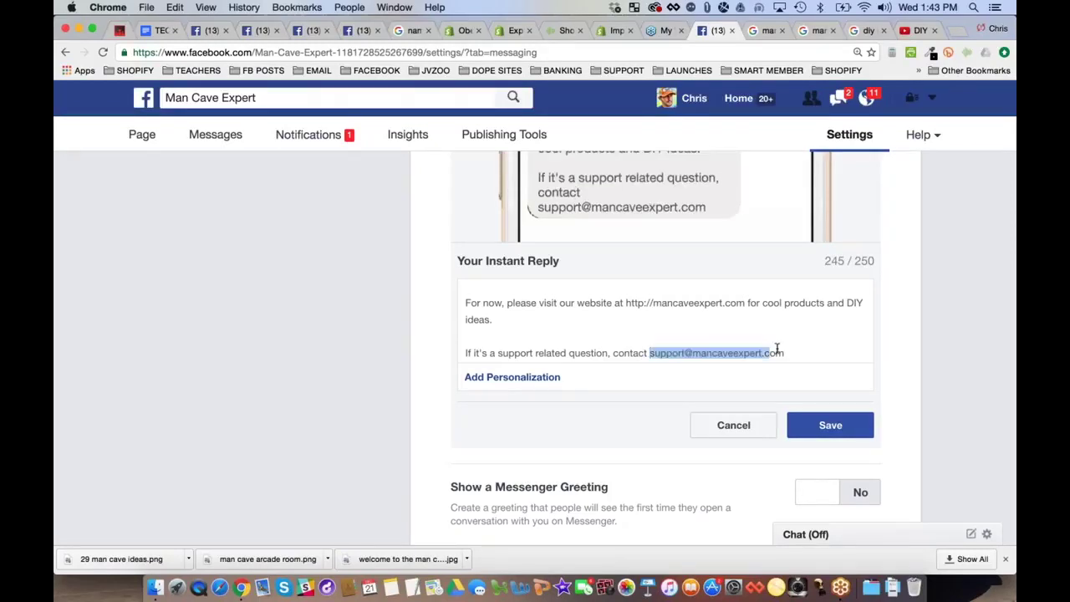
left_click(900, 275)
scroll(901, 275, "up", 5)
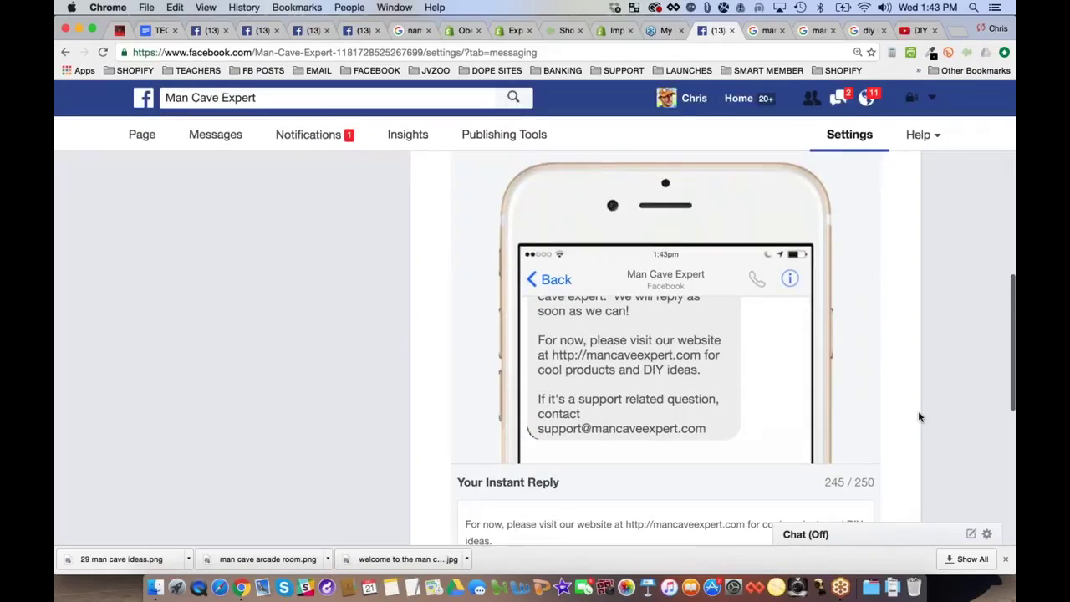
scroll(918, 411, "down", 5)
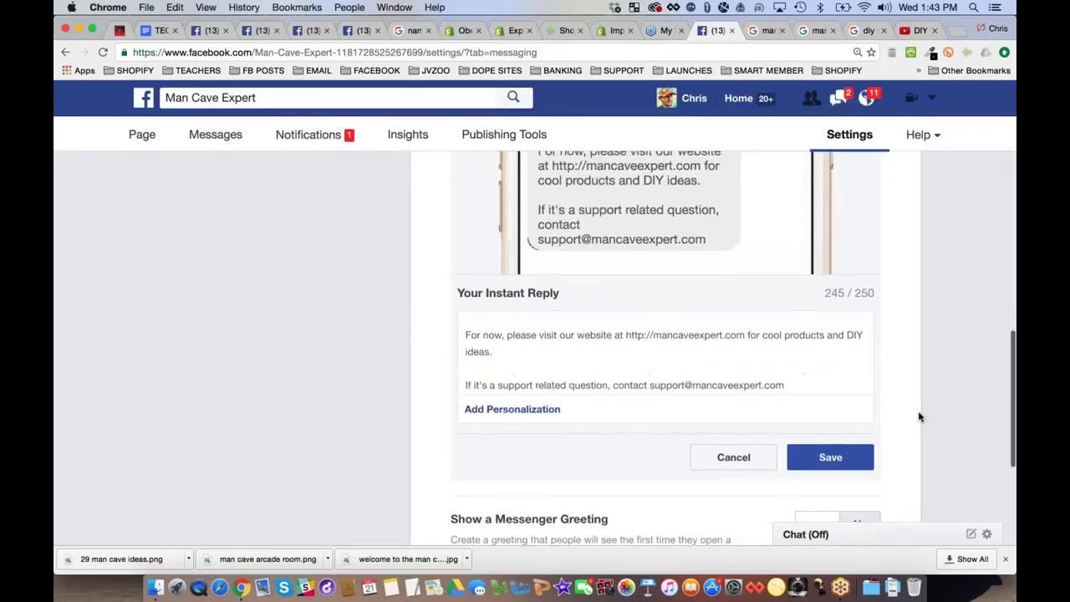
scroll(918, 410, "up", 1)
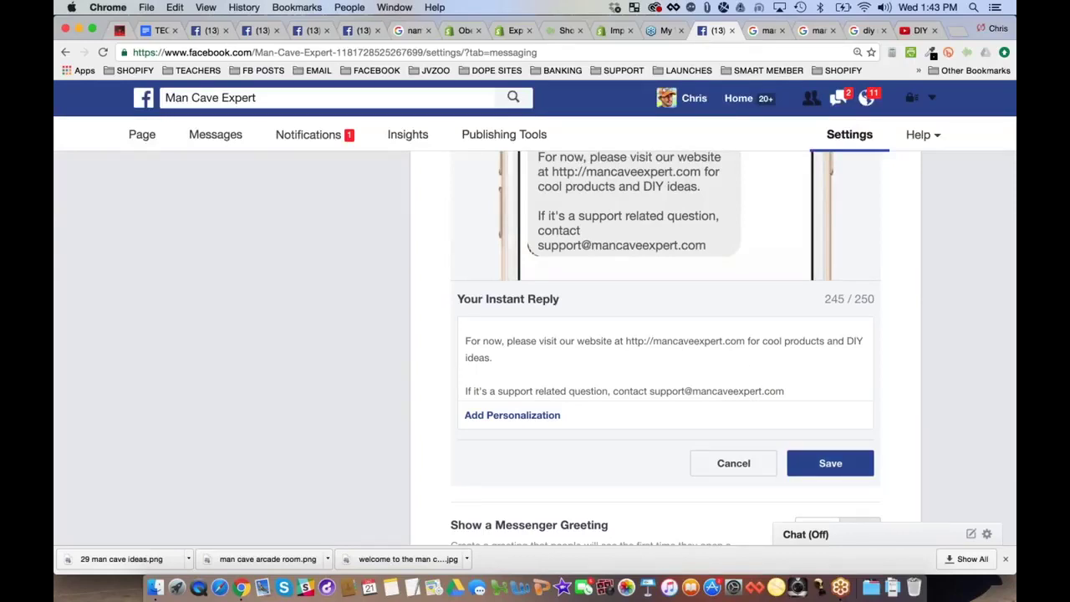
Save the new instant reply and go to the Edit Page settings
left_click(831, 463)
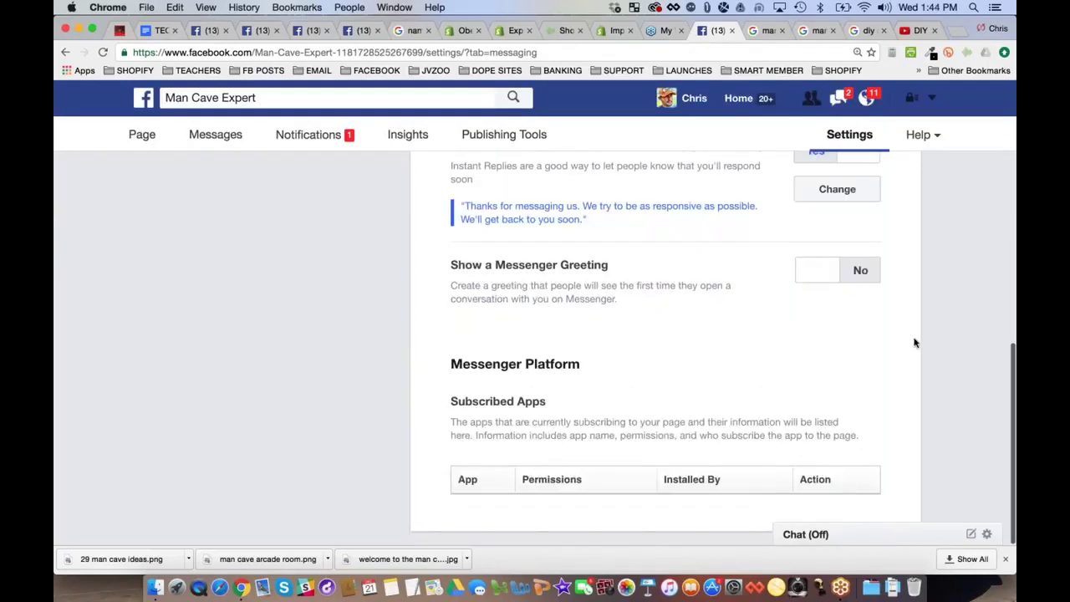
scroll(915, 343, "up", 10)
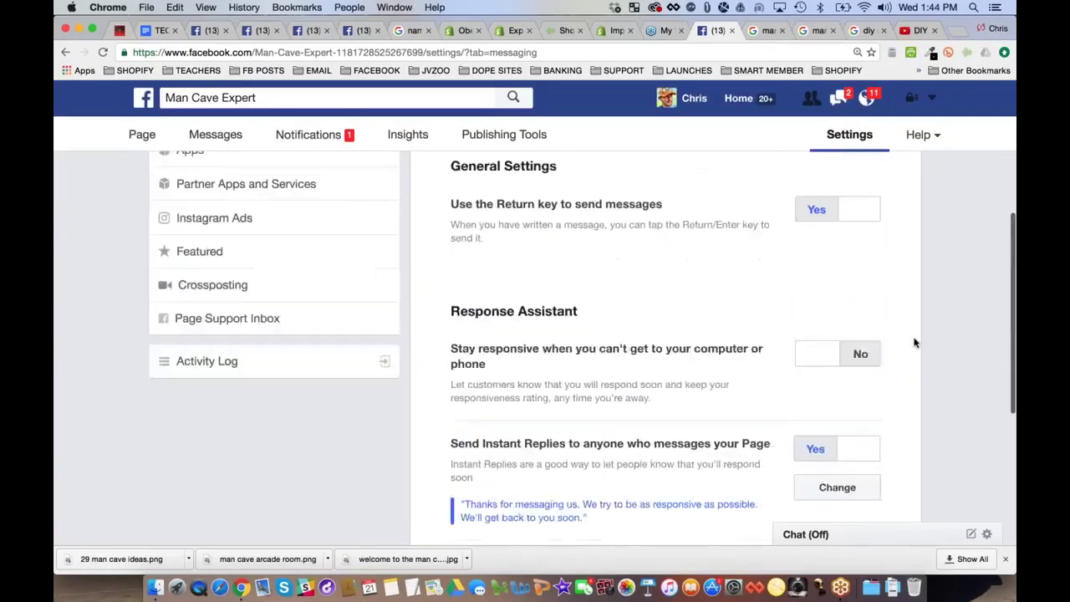
scroll(915, 343, "up", 2)
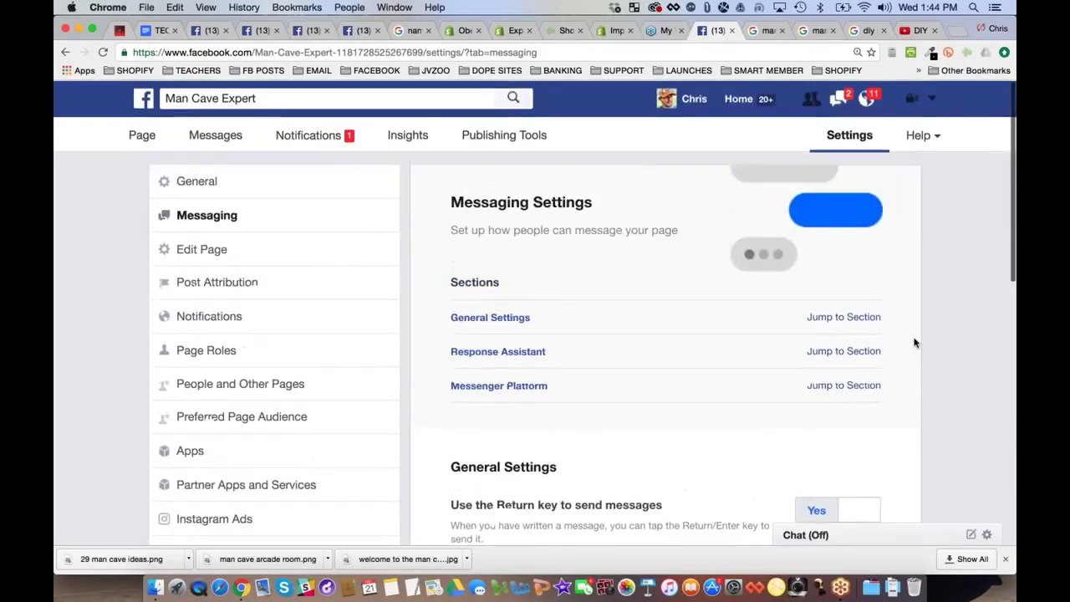
left_click(207, 251)
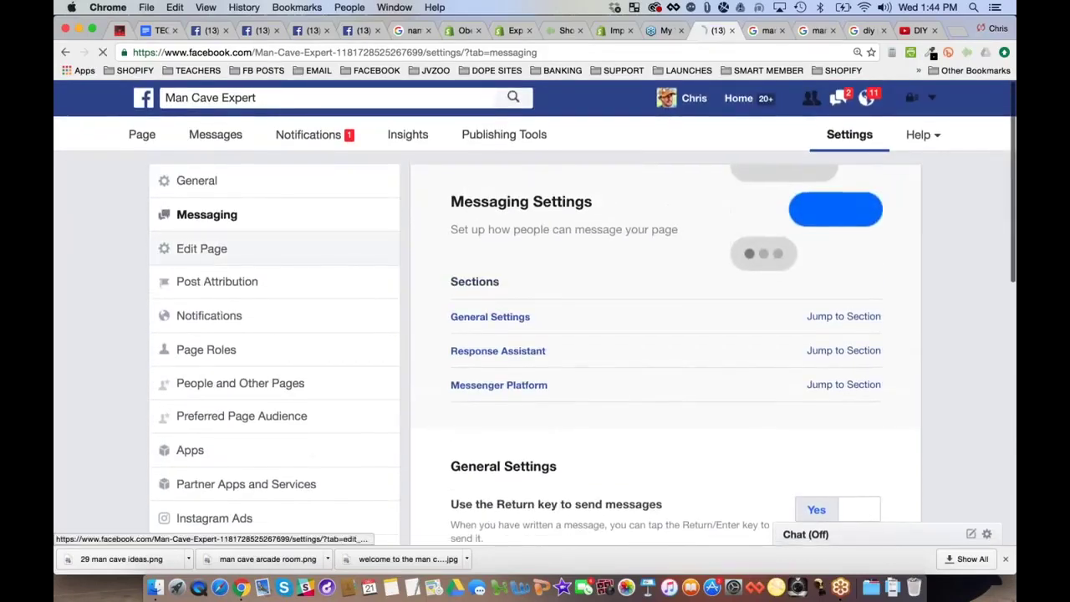
Open Publishing Tools to list the page's published posts with reach and clicks
scroll(669, 290, "down", 1)
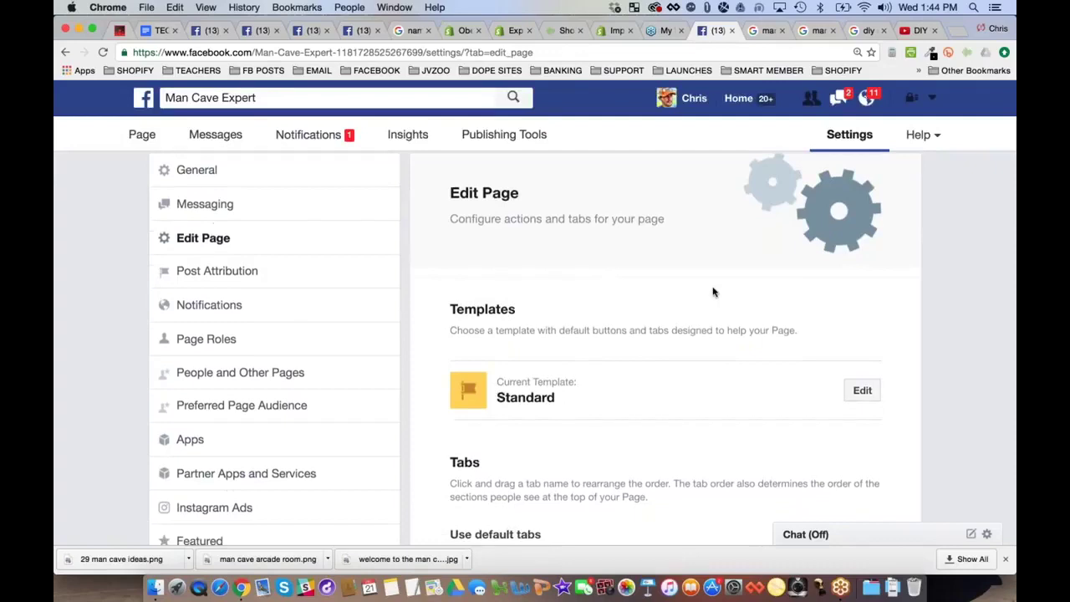
scroll(713, 292, "down", 10)
scroll(502, 293, "up", 12)
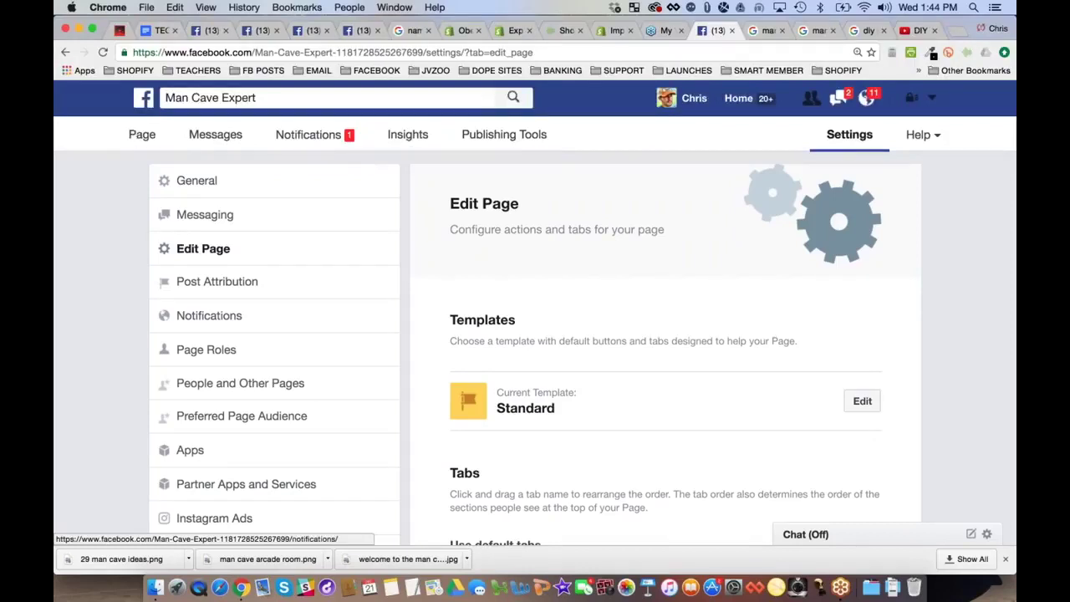
left_click(495, 134)
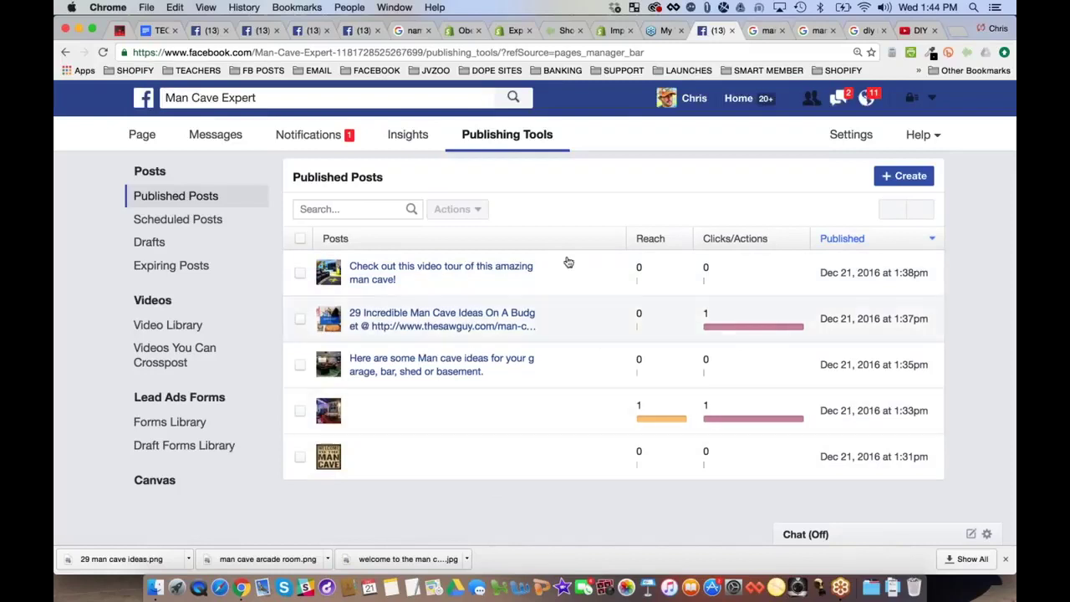
Look at the page's Insights, then go back to the main Page view
left_click(412, 136)
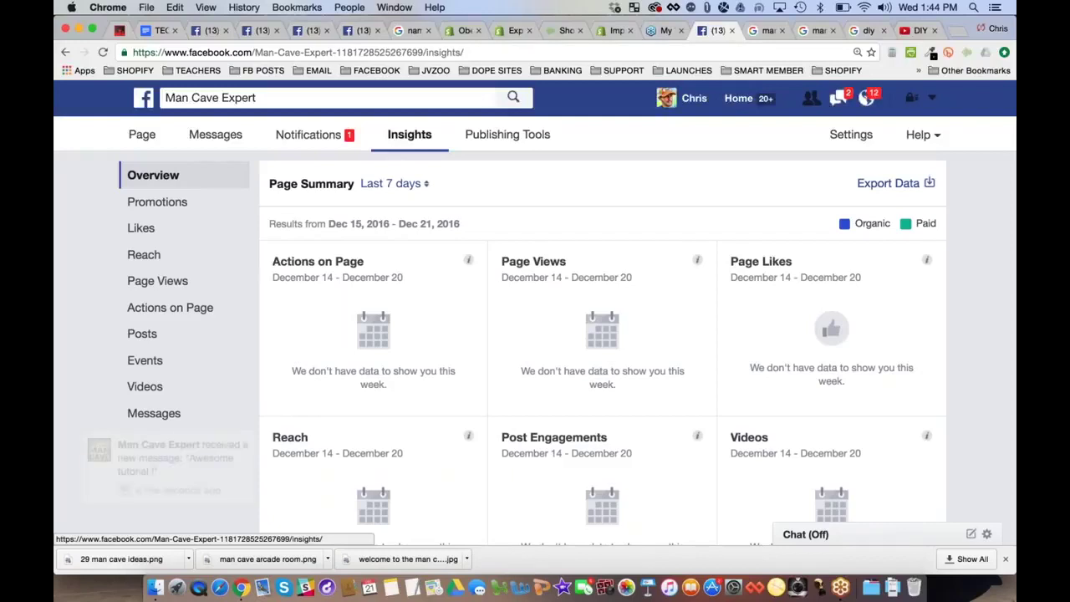
key("F1")
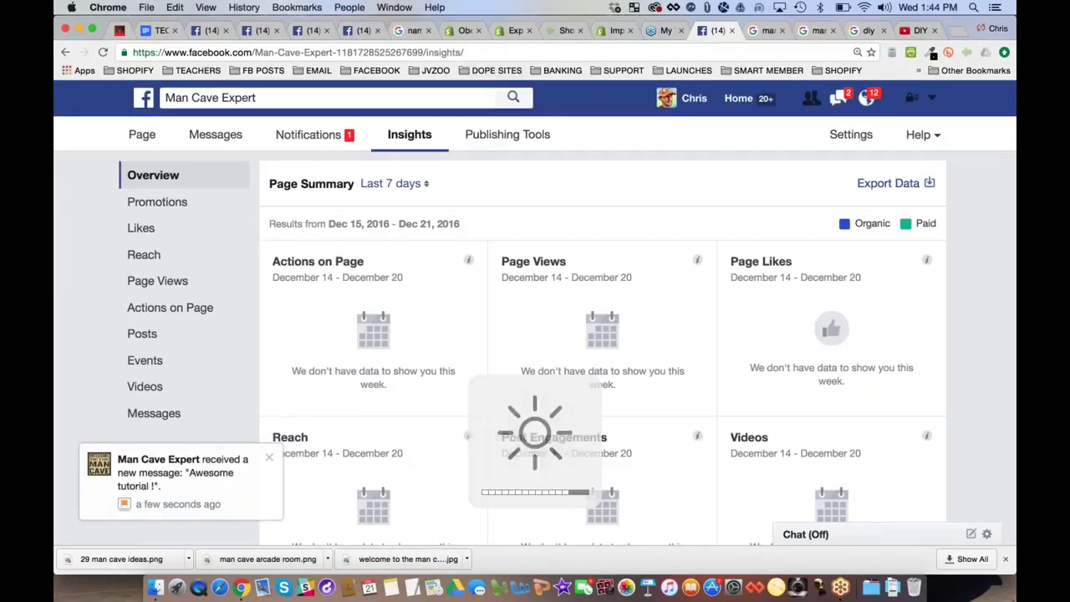
left_click(154, 138)
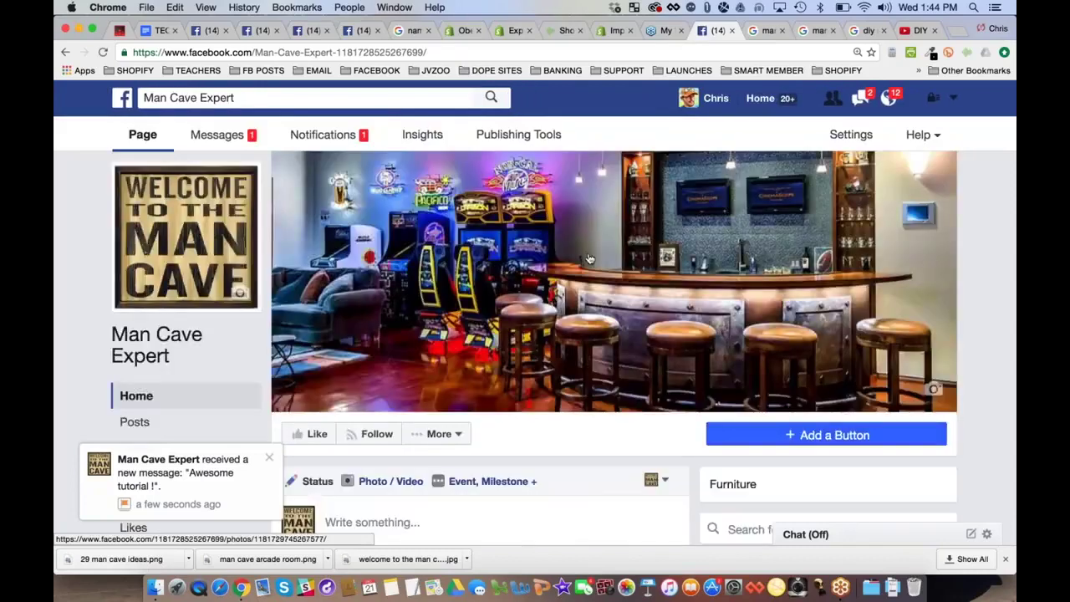
Dismiss the new-message notification and scroll through the page's posts
scroll(596, 256, "down", 1)
scroll(597, 257, "down", 5)
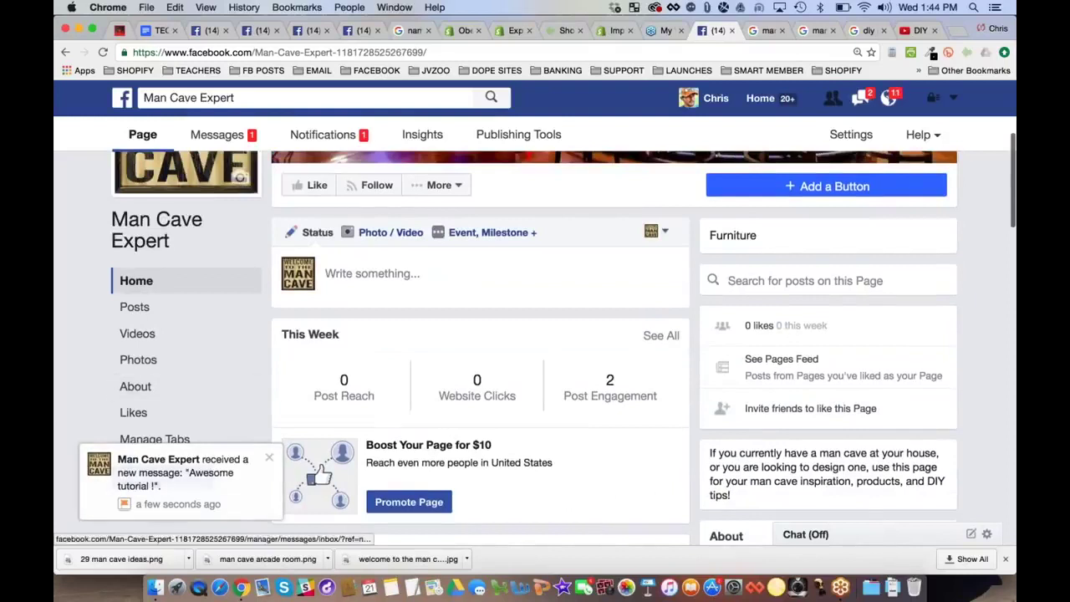
left_click(268, 463)
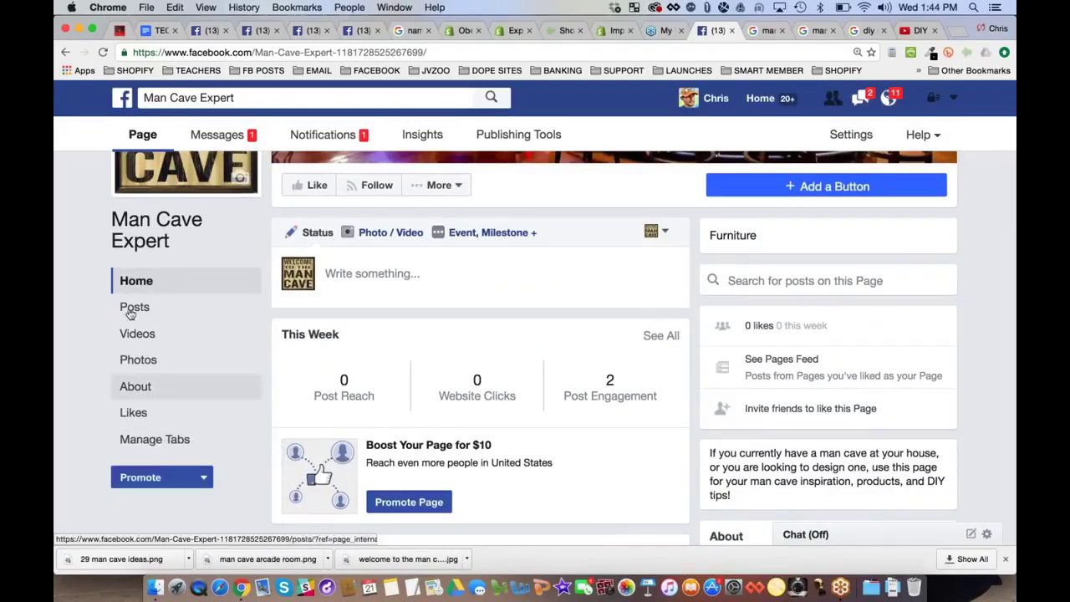
scroll(557, 349, "up", 1)
scroll(557, 349, "down", 5)
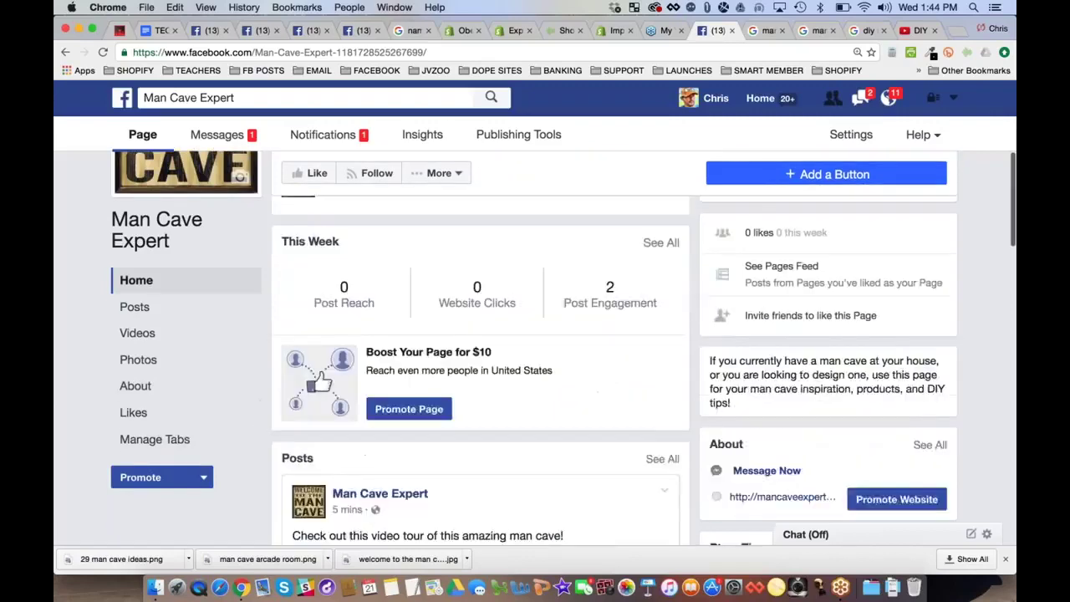
scroll(557, 348, "up", 6)
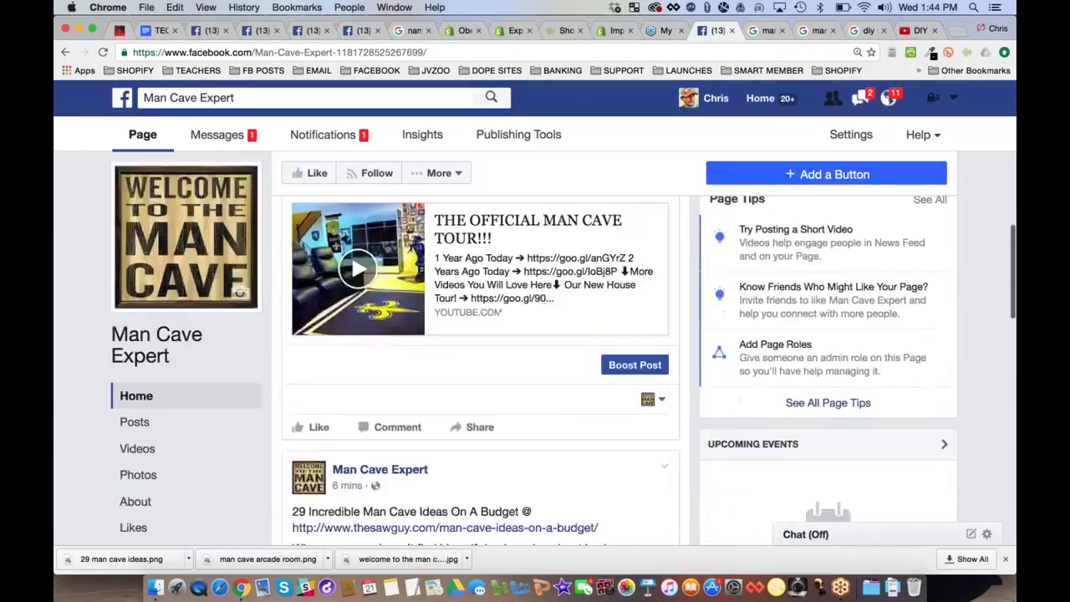
scroll(557, 348, "down", 5)
scroll(557, 349, "up", 3)
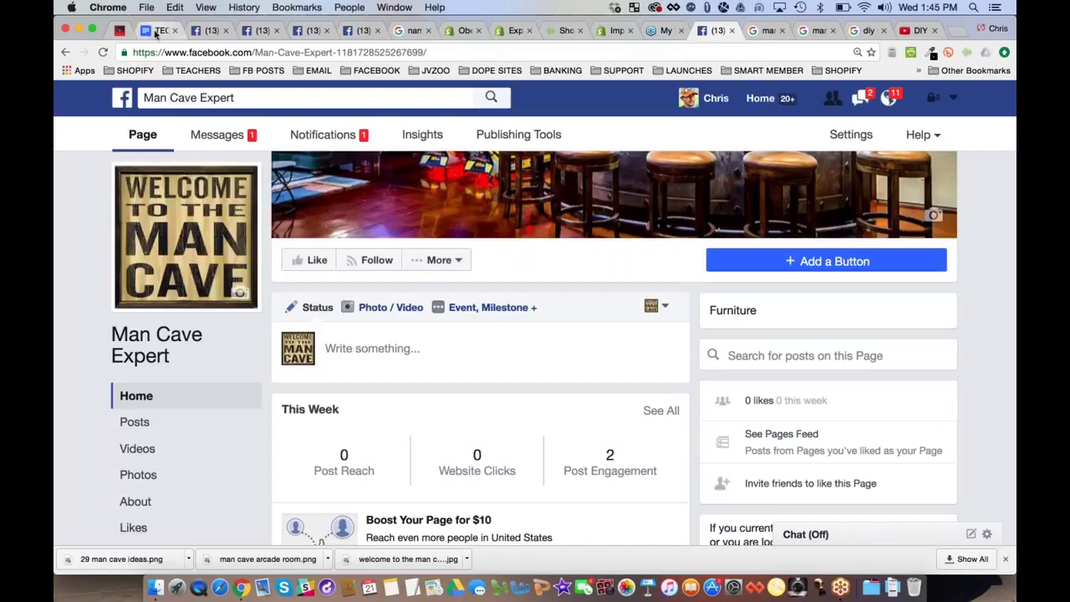
Add 'Must have a fan page to be able to place ads' to the webinar outline
left_click(155, 32)
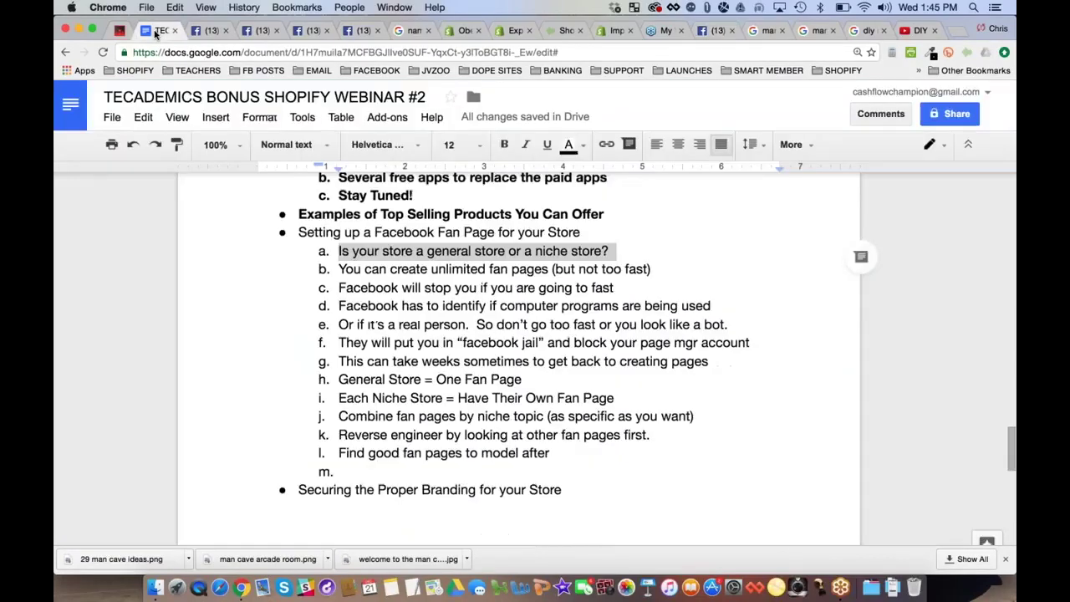
scroll(597, 478, "down", 8)
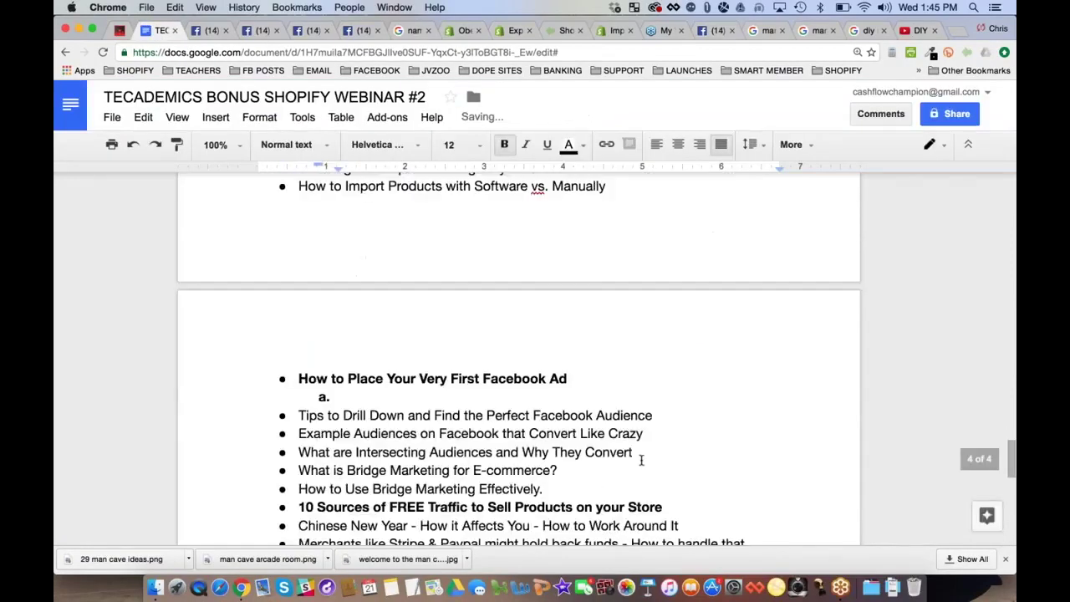
scroll(641, 460, "down", 3)
type("Mu")
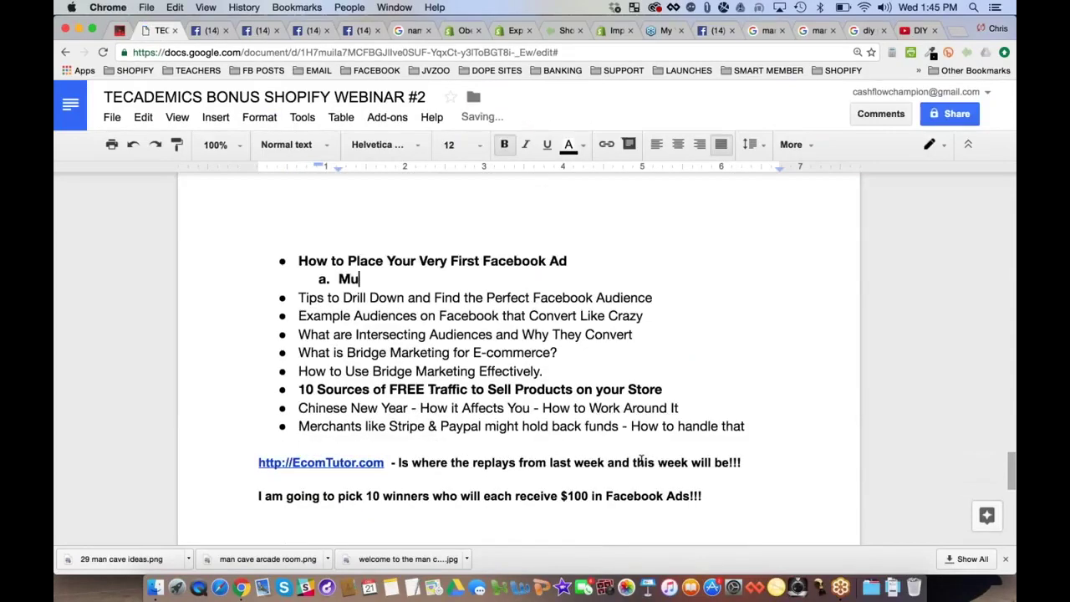
type("st have a fan page")
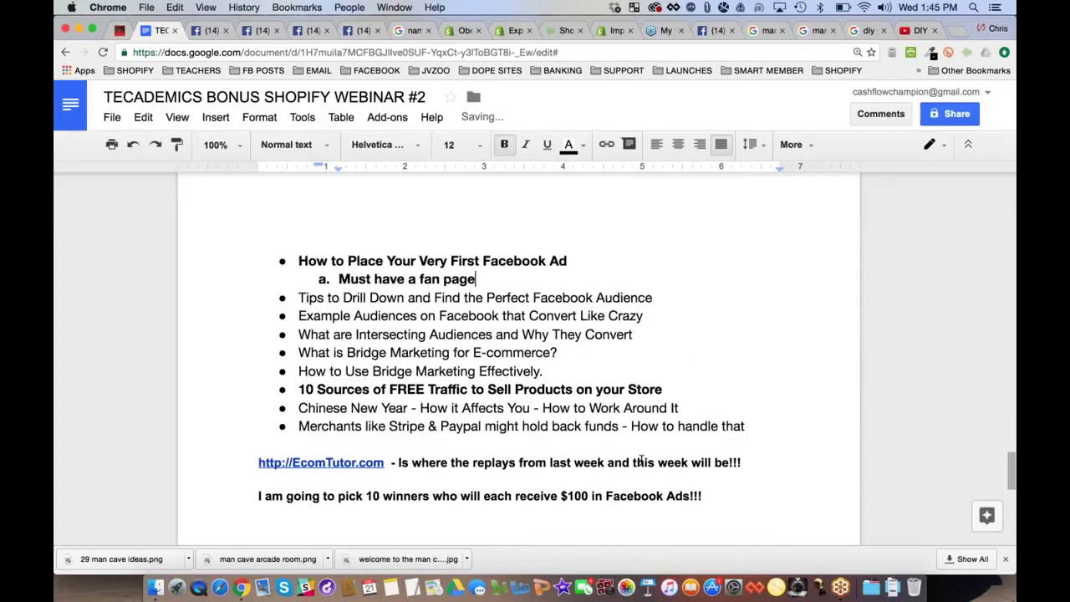
type(" to be able top la")
key("BackSpace")
key("BackSpace")
key("BackSpace")
type("be able top lac")
key("BackSpace")
key("BackSpace")
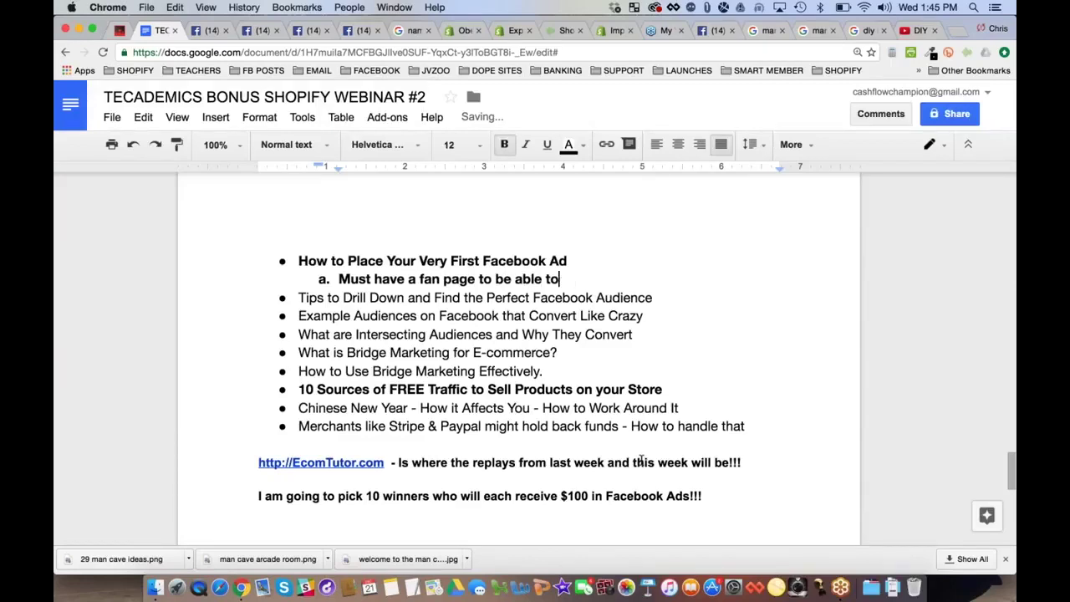
type("place ads")
Add points on starting with FB Ads Manager before Power Editor, as it's easier for beginners
key("Return")
type("You can")
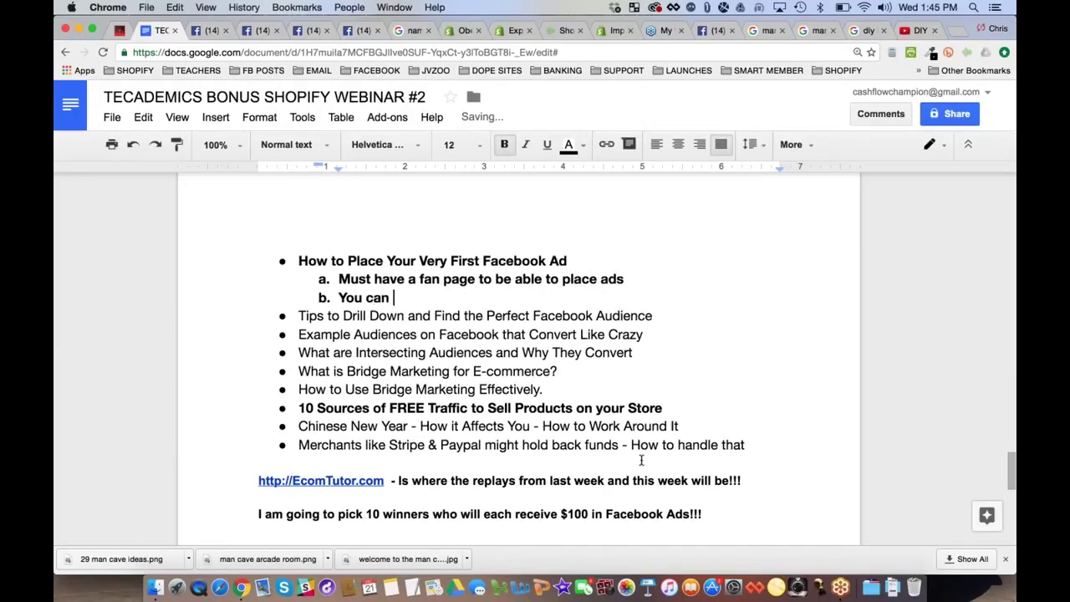
key("BackSpace")
key("BackSpace")
key("BackSpace")
type("should start with FB Ads")
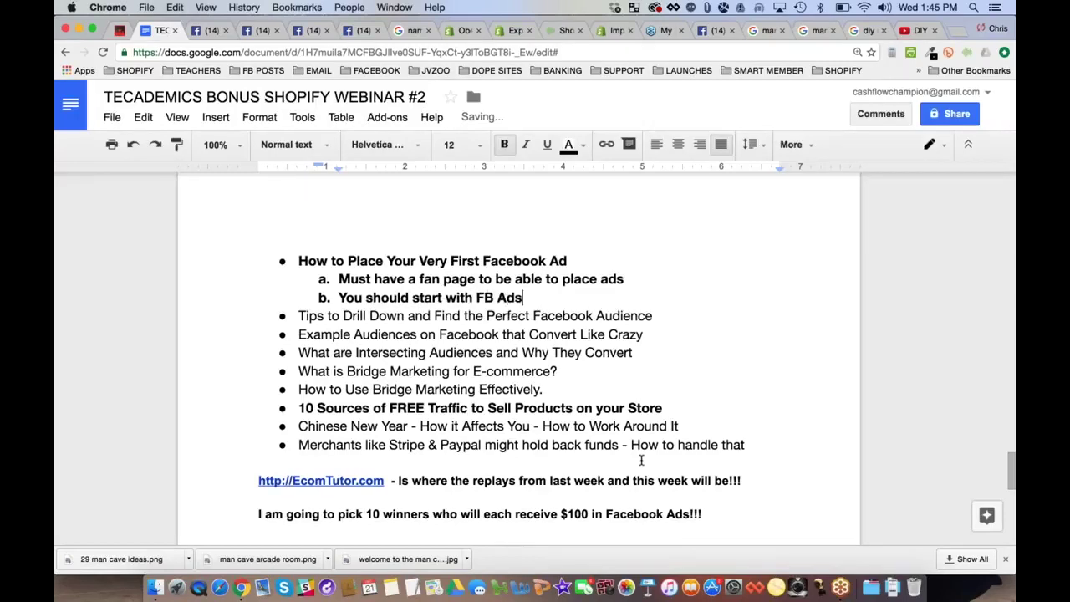
type(" Manager be")
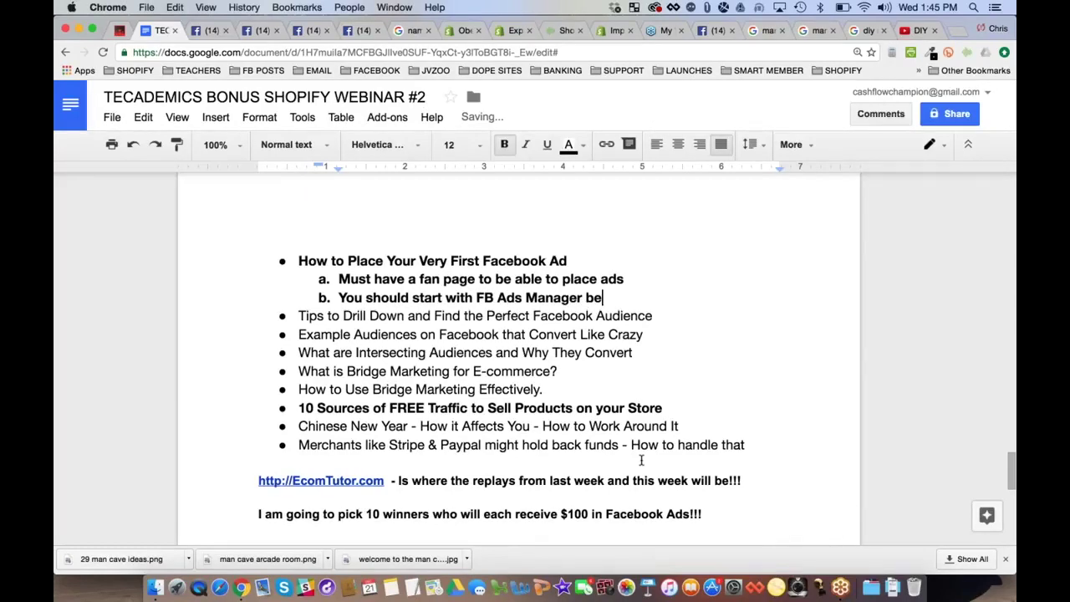
type("fore Power Editor")
key("Return")
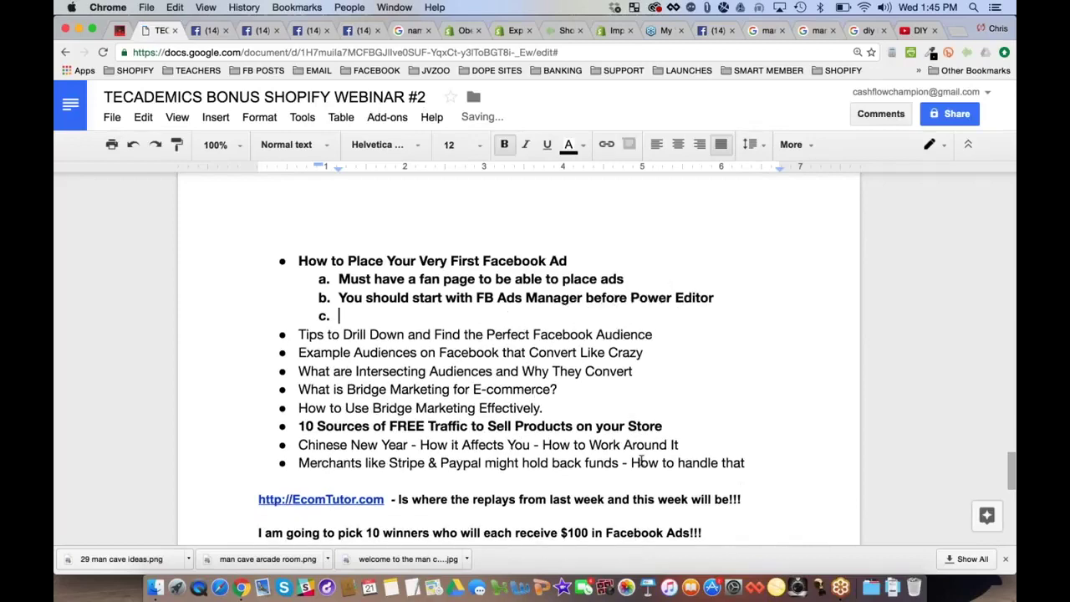
type("It's easier for b")
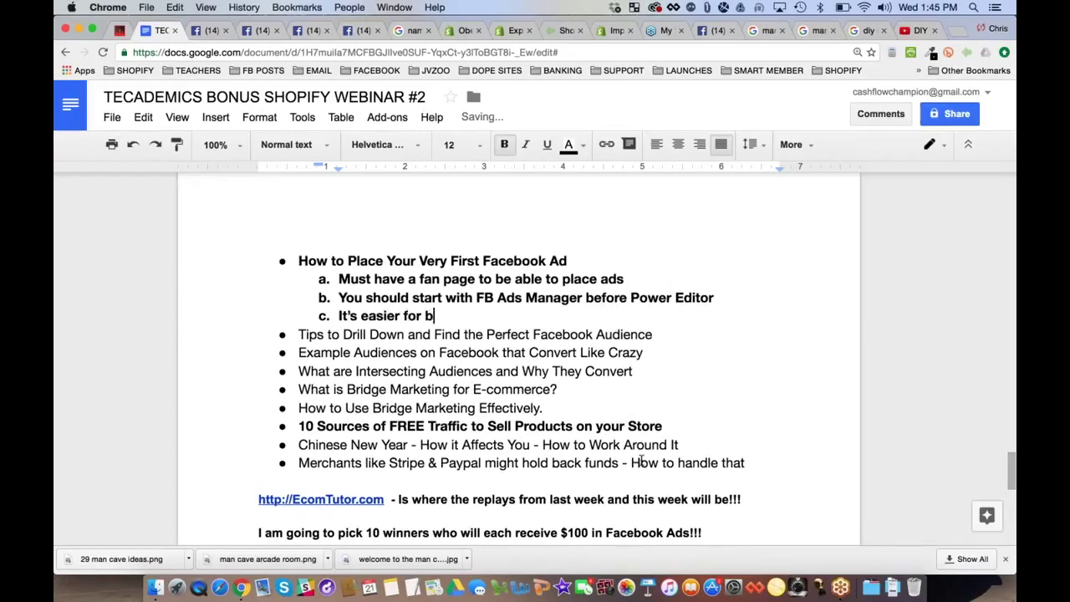
type("eginners - focus on m")
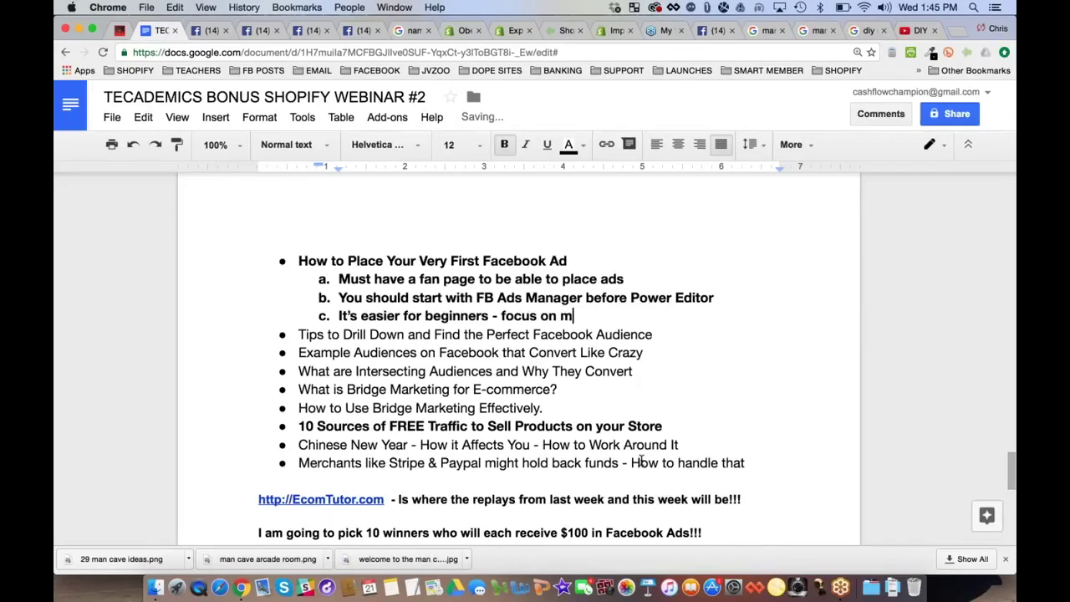
type("aking your first sale")
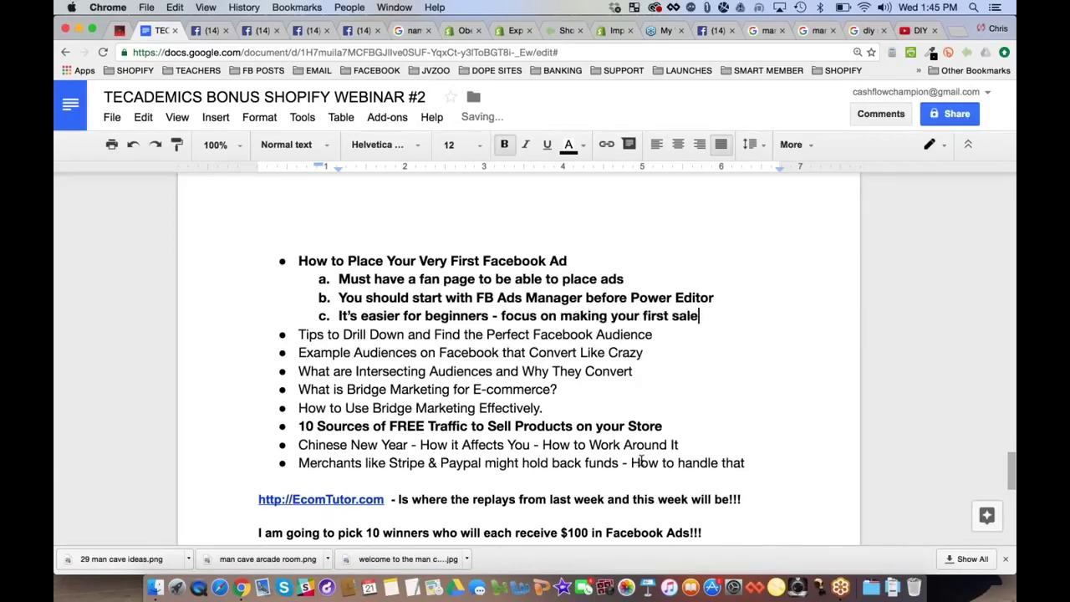
Add 'Simplest way to start is a picture post' and 'But we will cover a few different types'
key("Return")
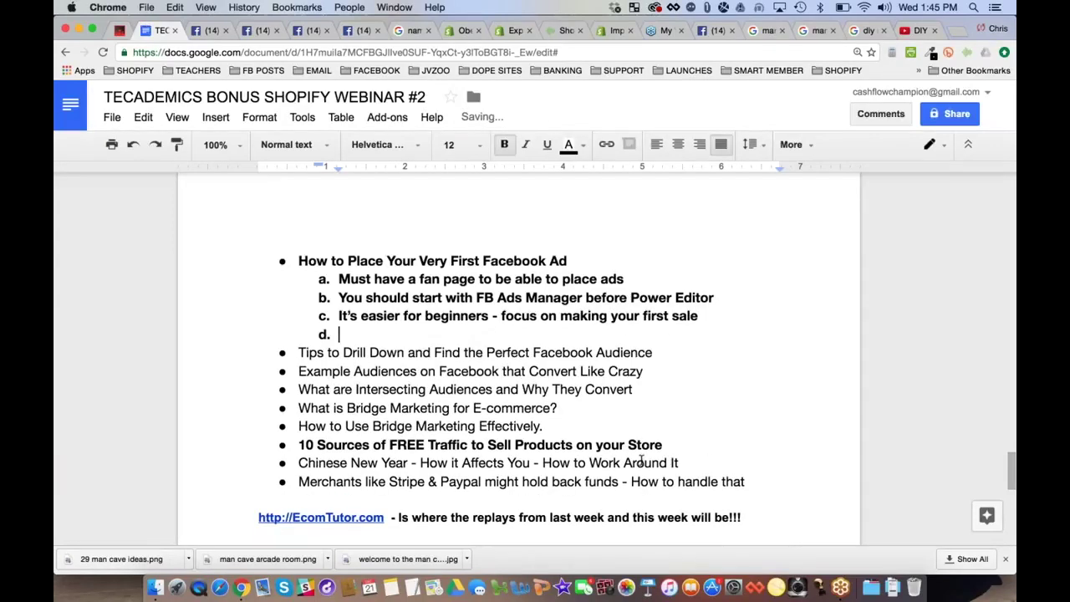
type("Simple")
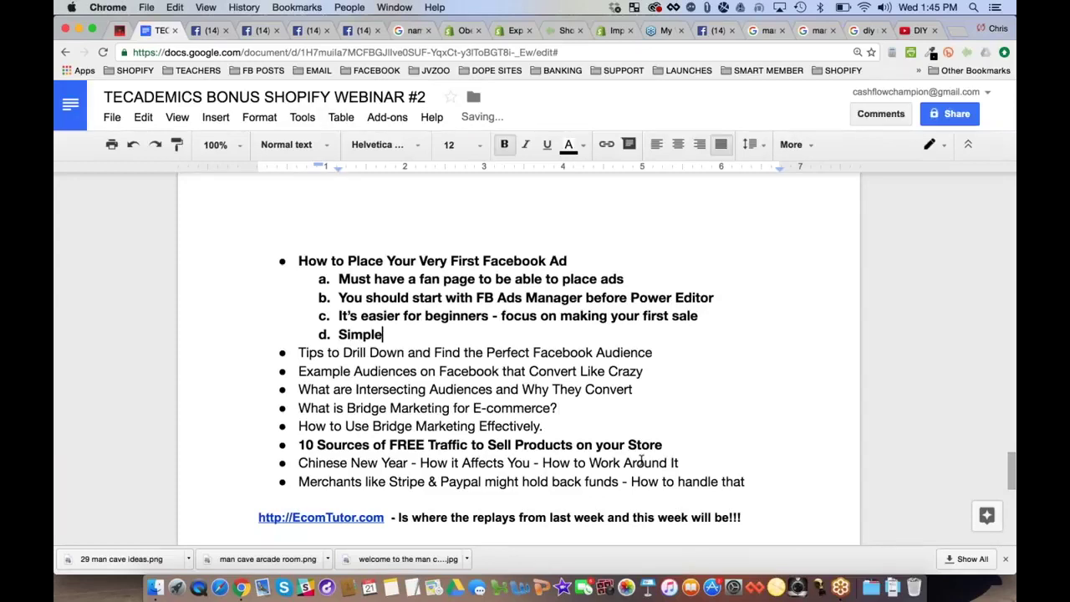
type("st way to start i")
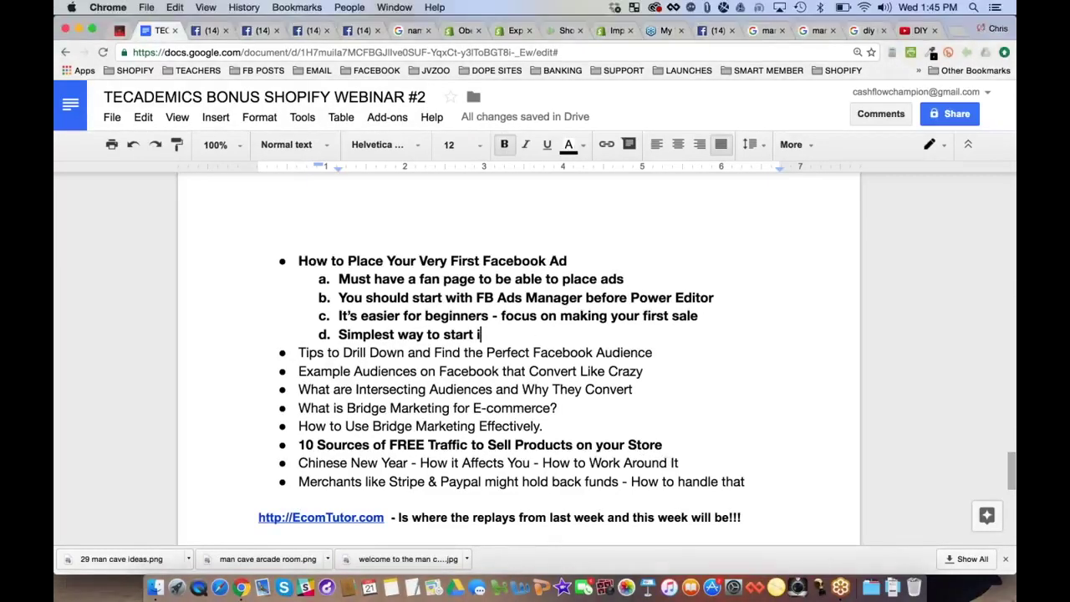
type("s a picture post")
key("Return")
type("B")
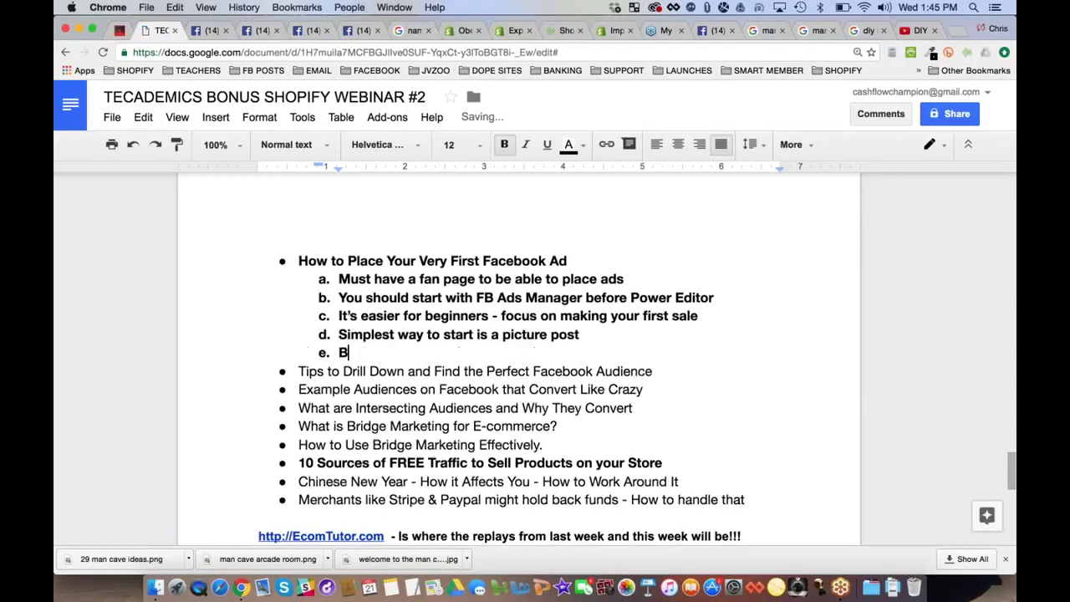
type("ut we will cover a fe")
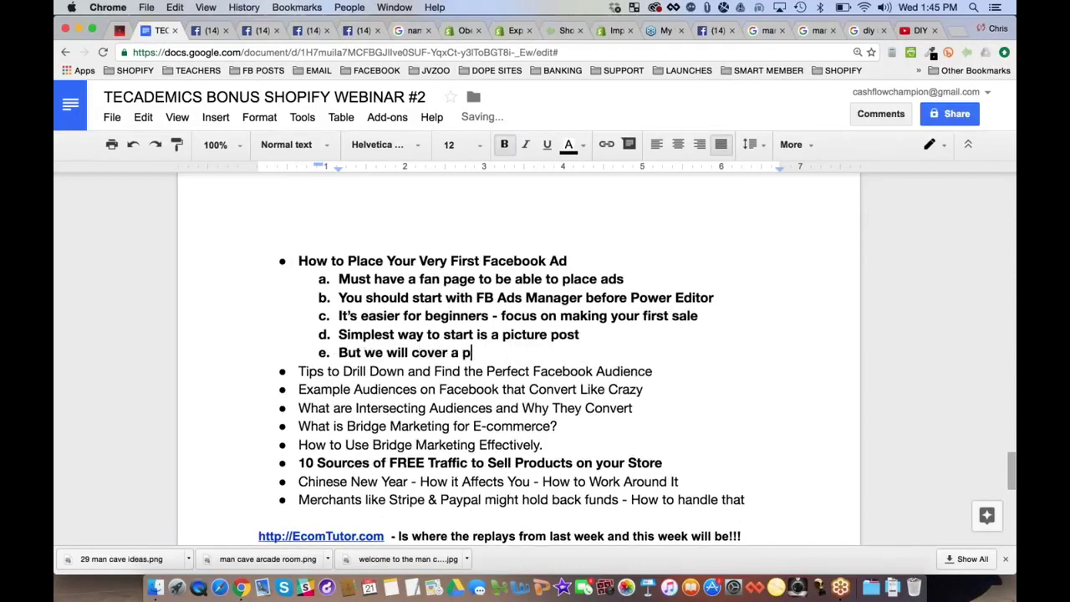
type("w differen")
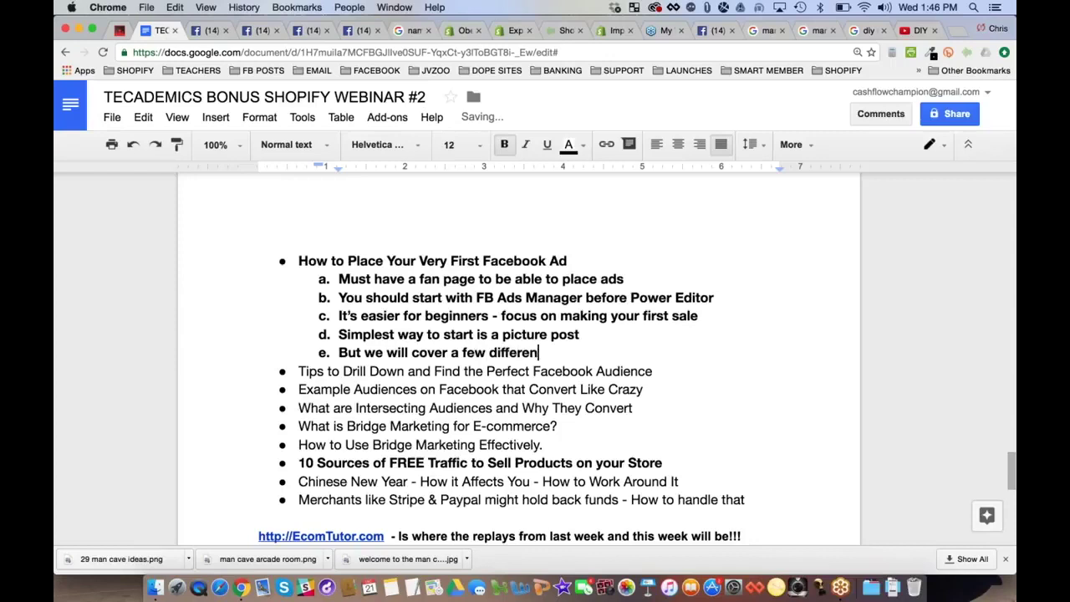
type("t types")
List nested post types: Picture, Video, Link, Offer Posts and Published vs Unpublished
key("Return")
key("Tab")
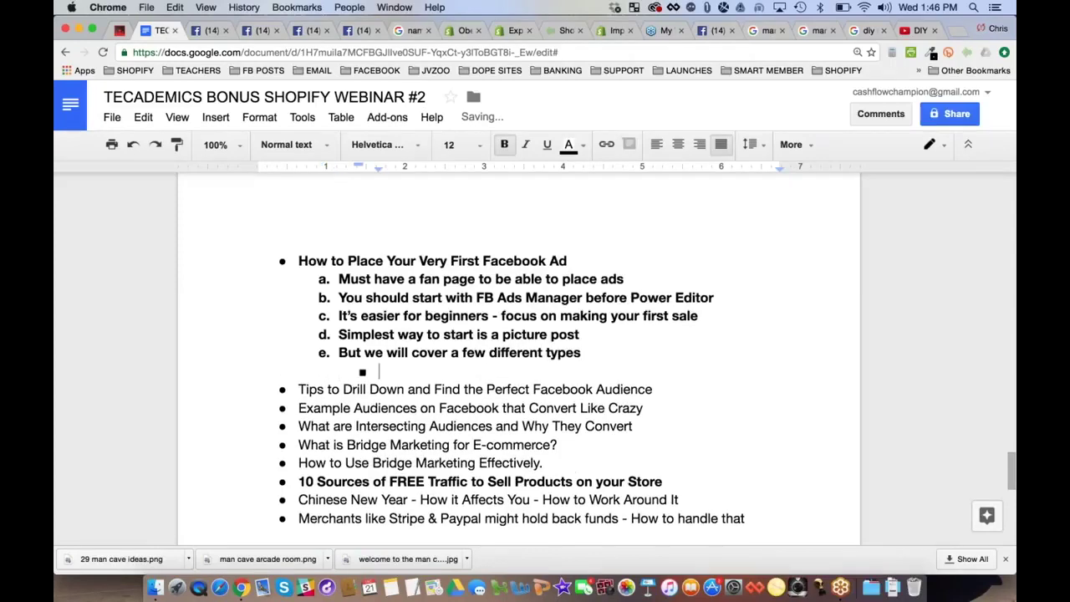
type("Picture Posts")
key("Return")
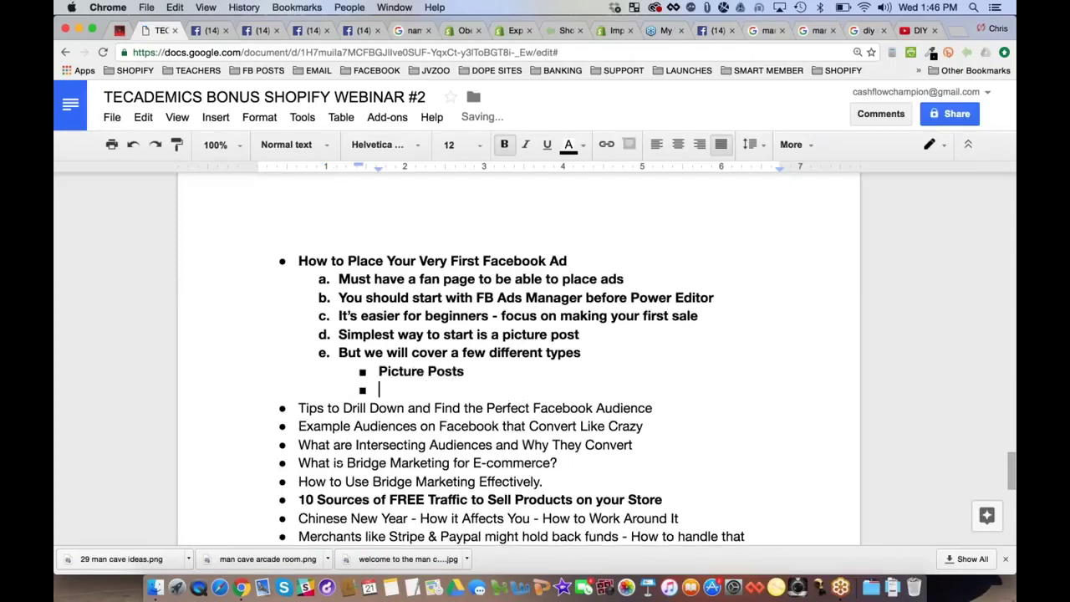
type("Video Posts")
key("Return")
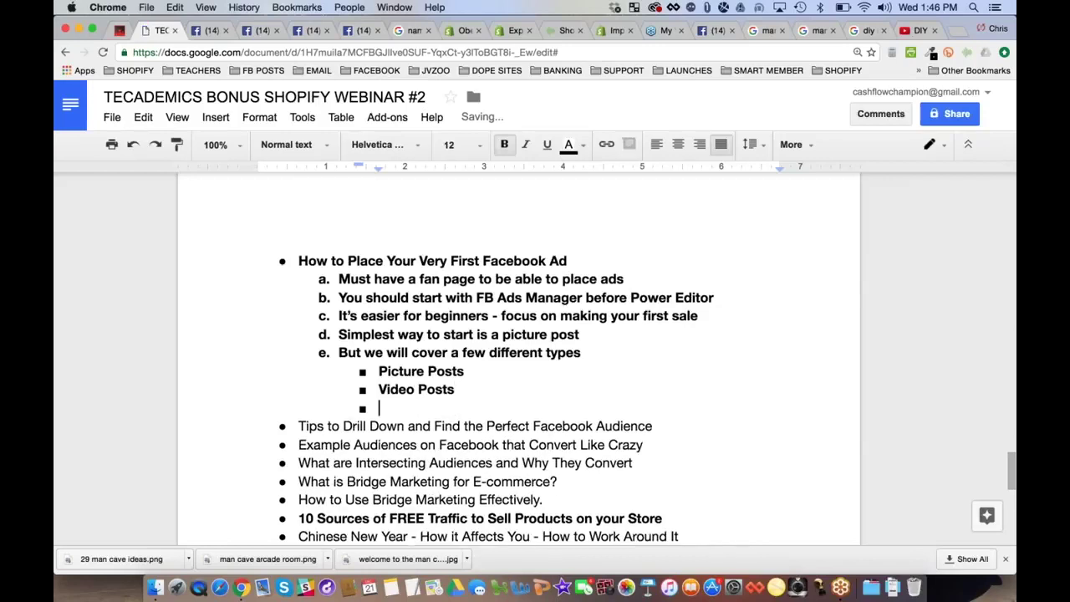
type("Link Posts")
key("Return")
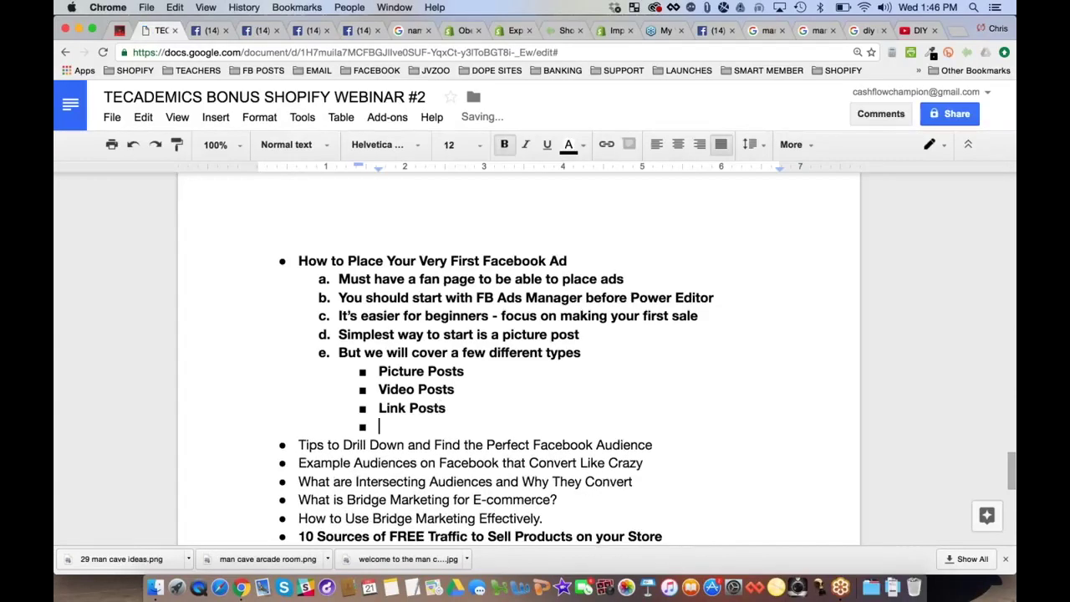
type("Offer Posts")
key("Return")
type("Pu")
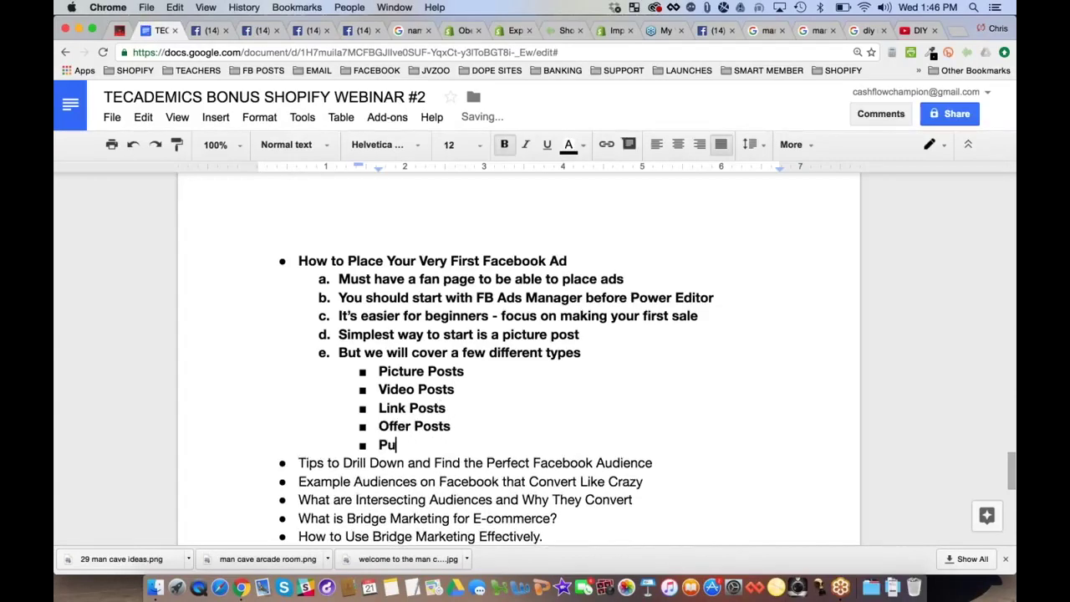
type("blished vs Unpublished")
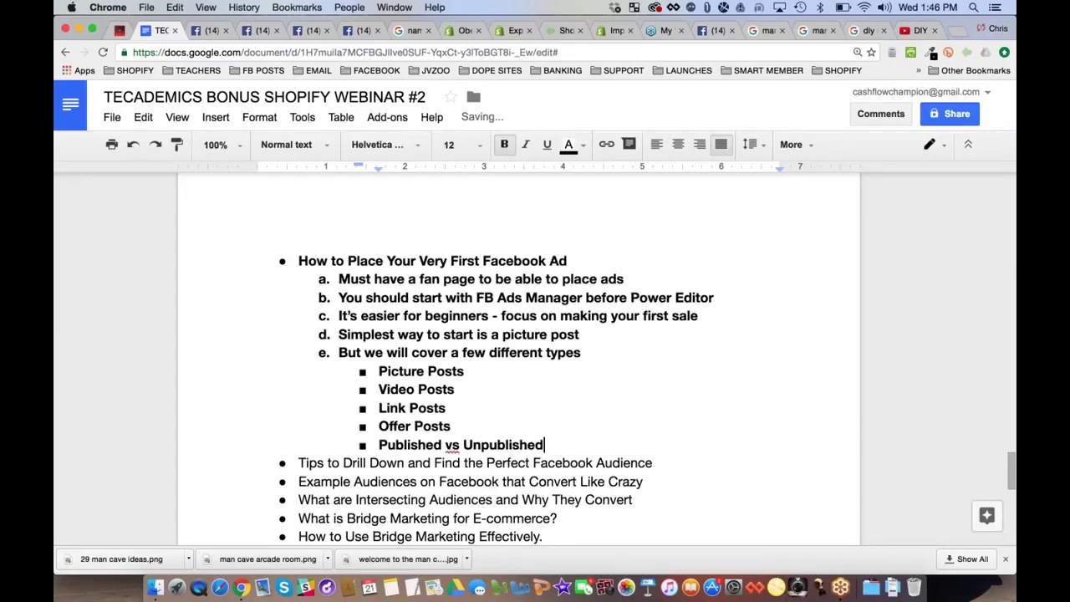
type(".")
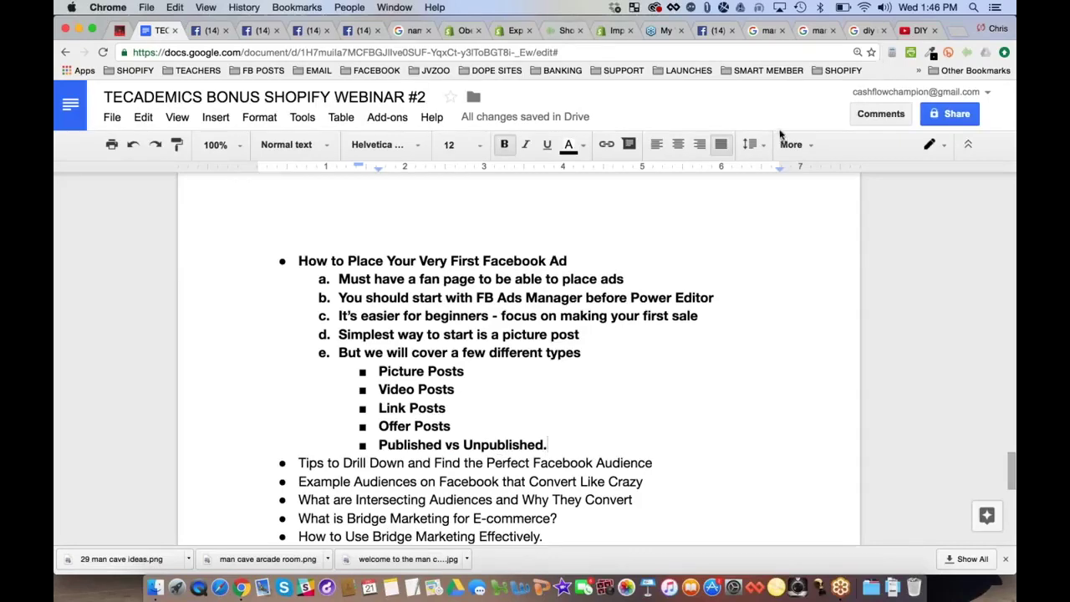
left_click(917, 31)
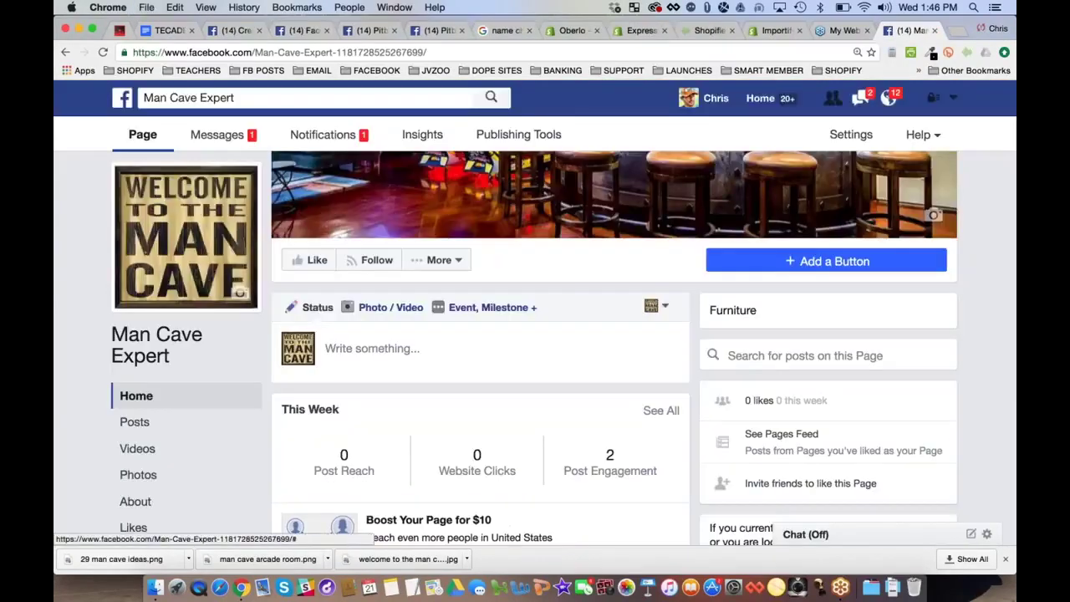
Start a Man Cave Expert post, view its Schedule, Backdate and Save Draft options, then go to Pitbull Lovers
left_click(423, 346)
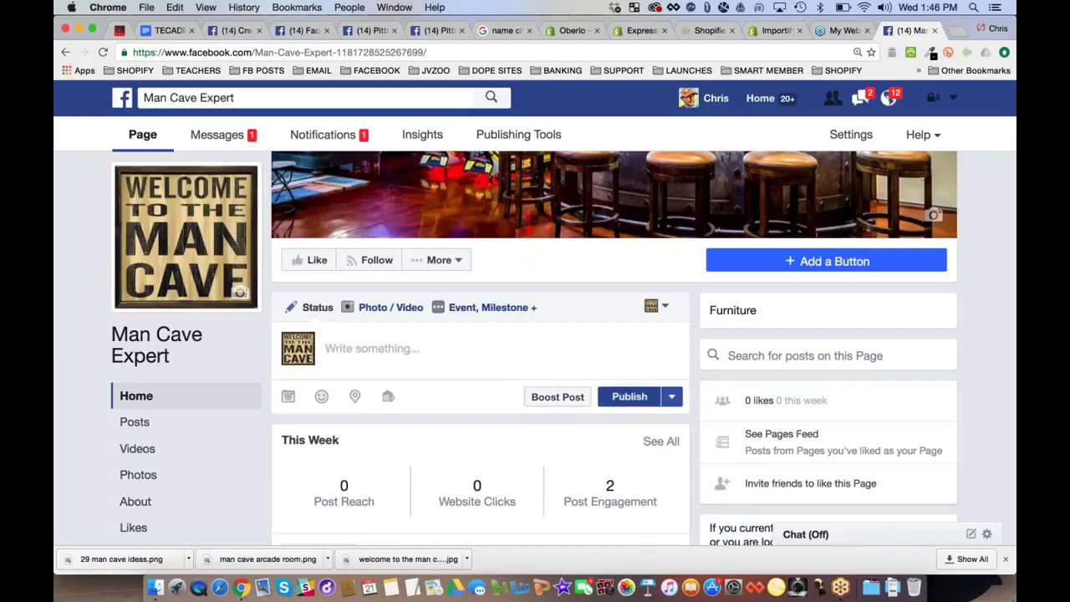
left_click(672, 396)
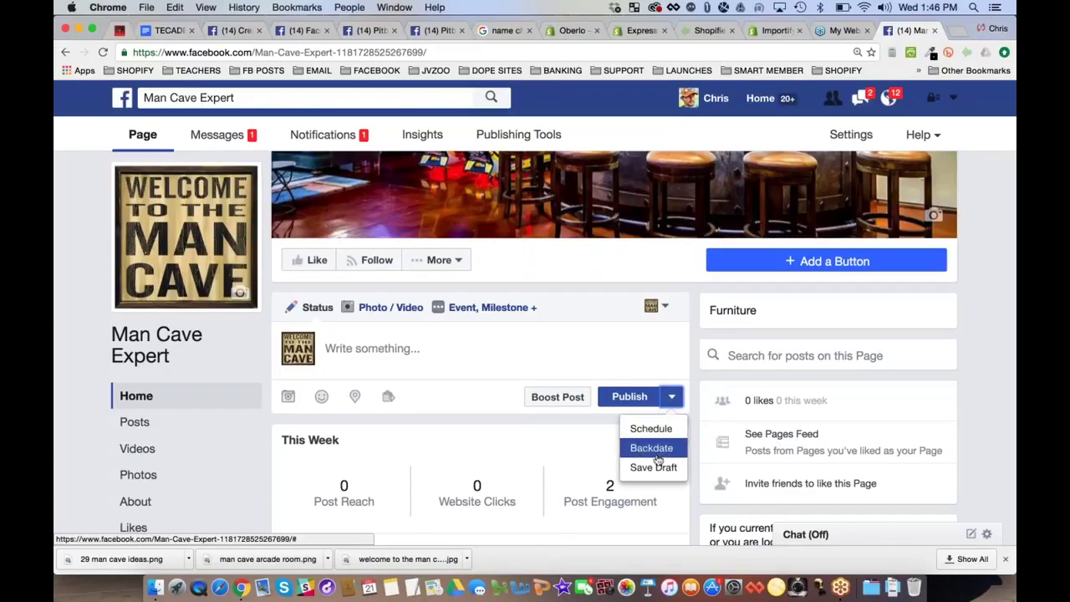
scroll(697, 437, "down", 1)
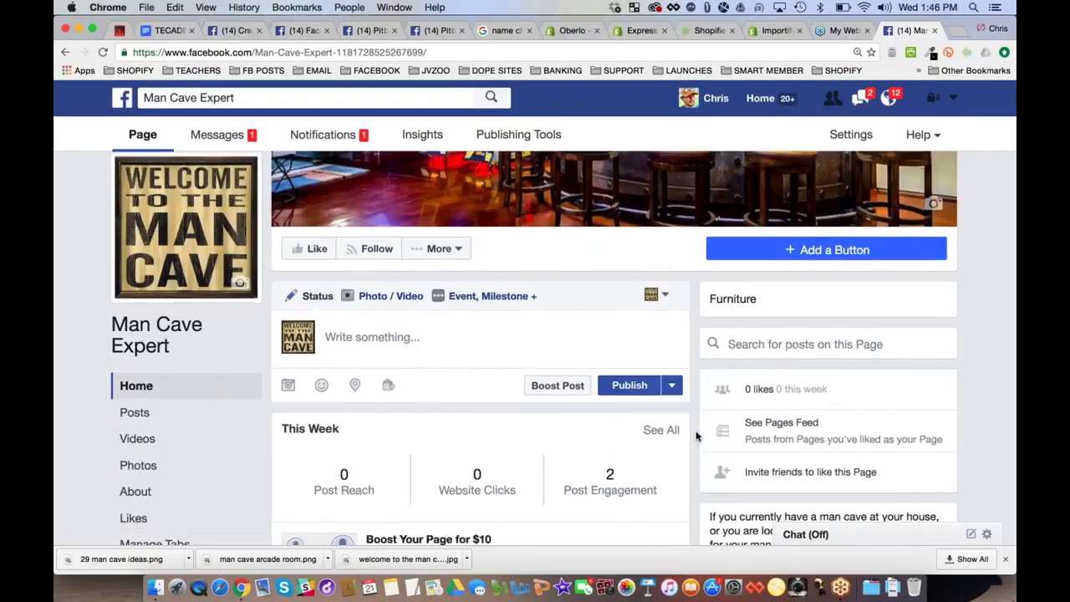
scroll(698, 437, "down", 5)
scroll(698, 437, "up", 10)
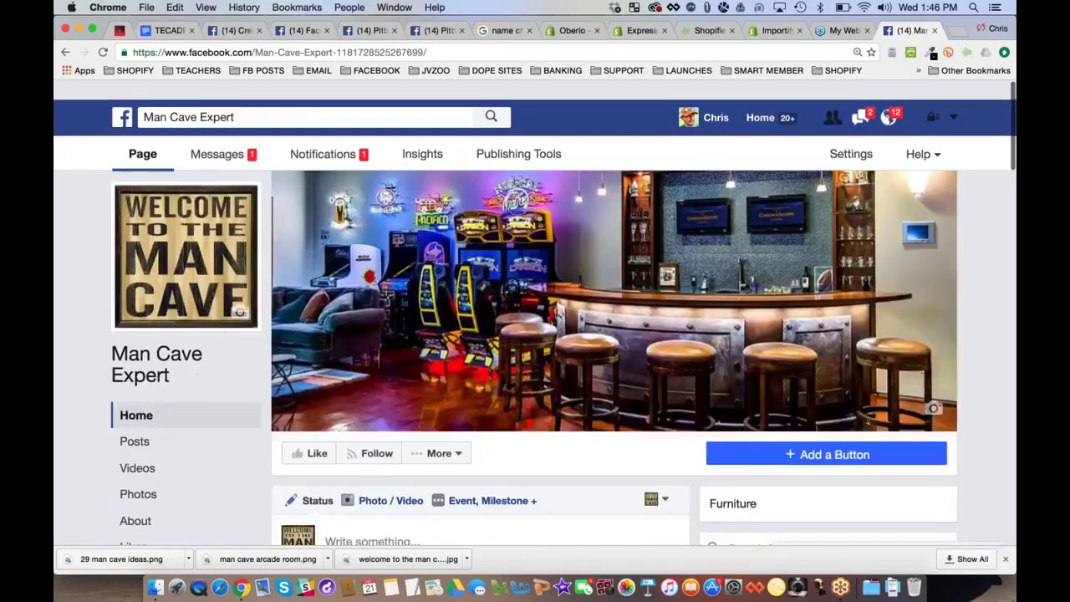
scroll(418, 378, "down", 3)
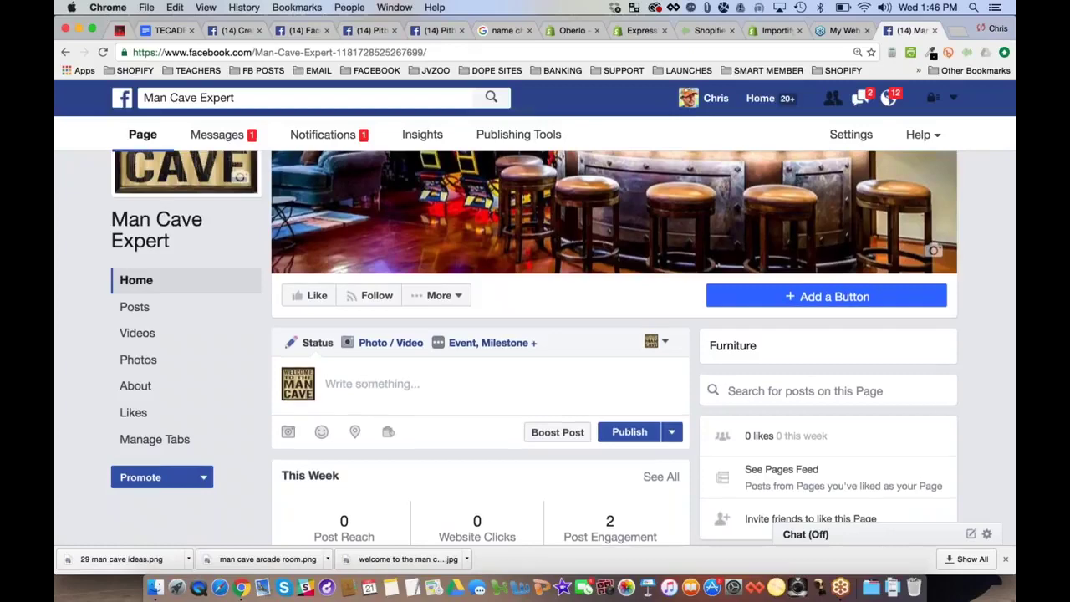
scroll(615, 335, "up", 2)
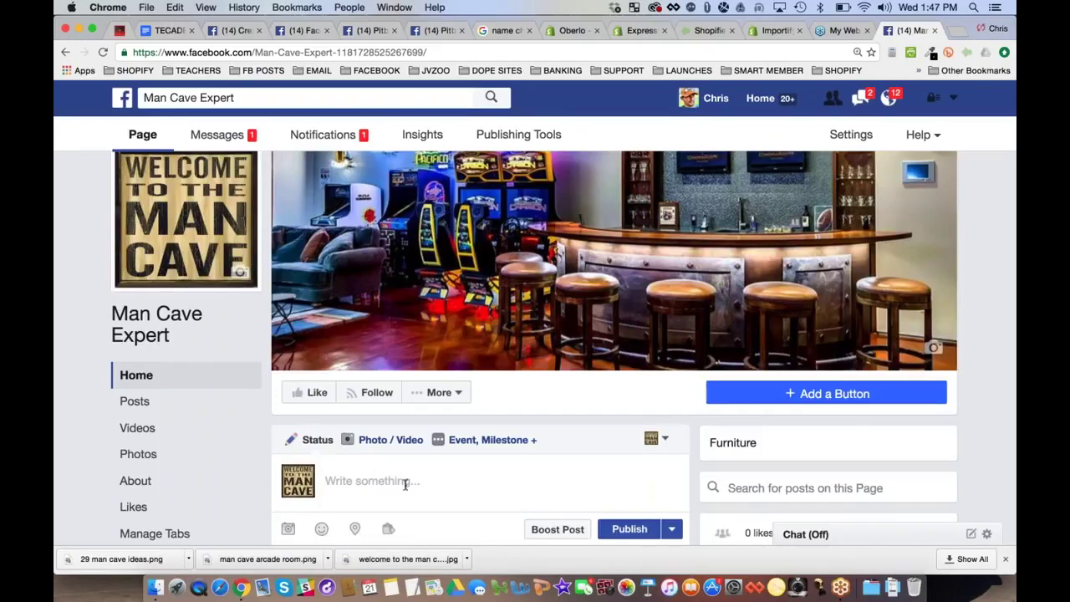
left_click(436, 30)
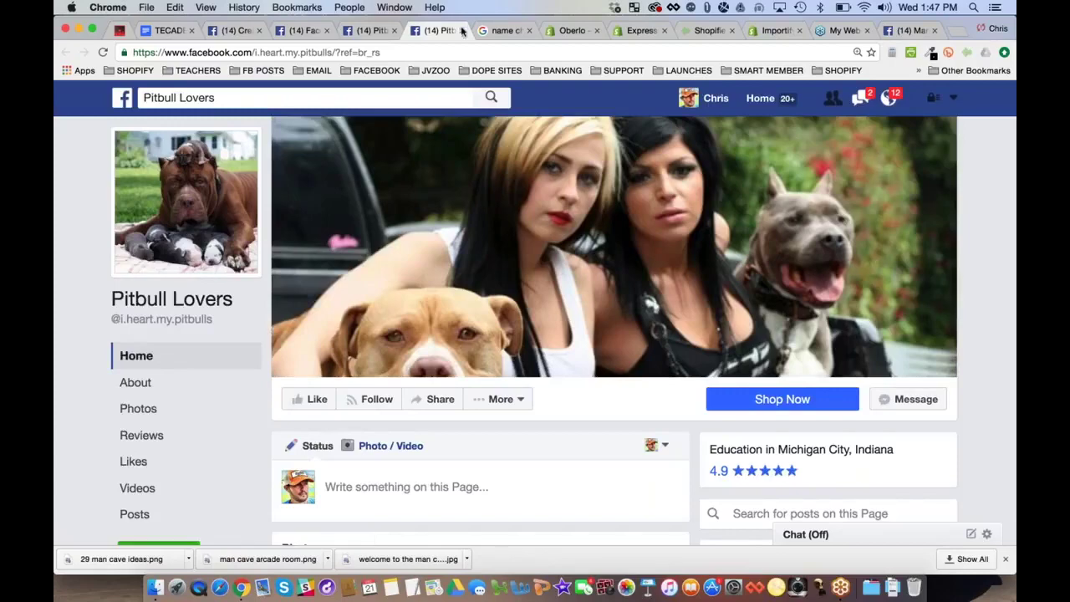
Browse the hoodie photos in the Pitbull Lovers Timeline Photos album
left_click(150, 406)
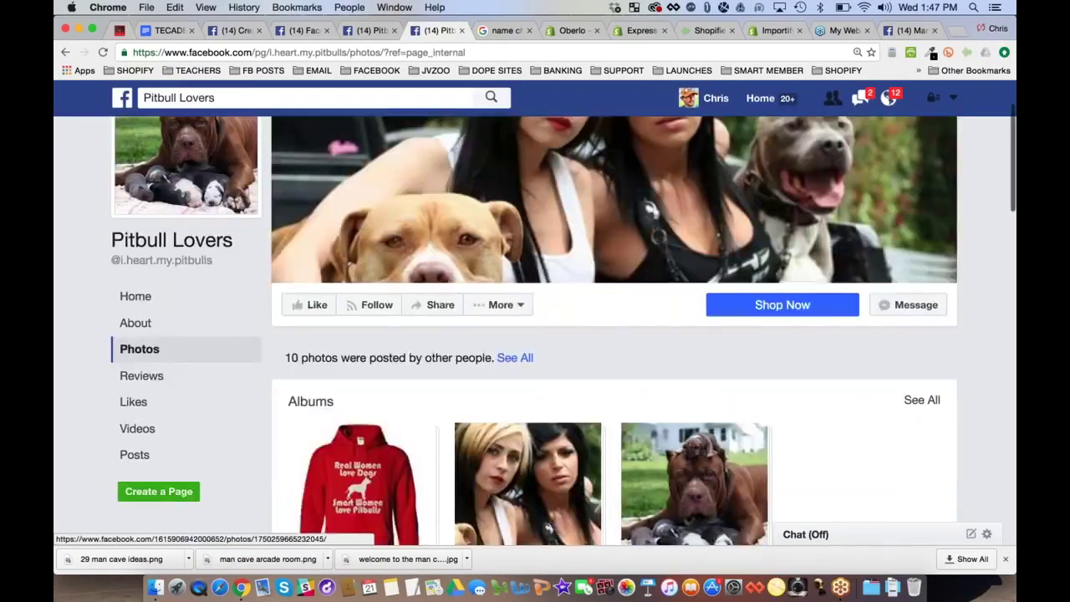
scroll(359, 370, "down", 3)
left_click(360, 371)
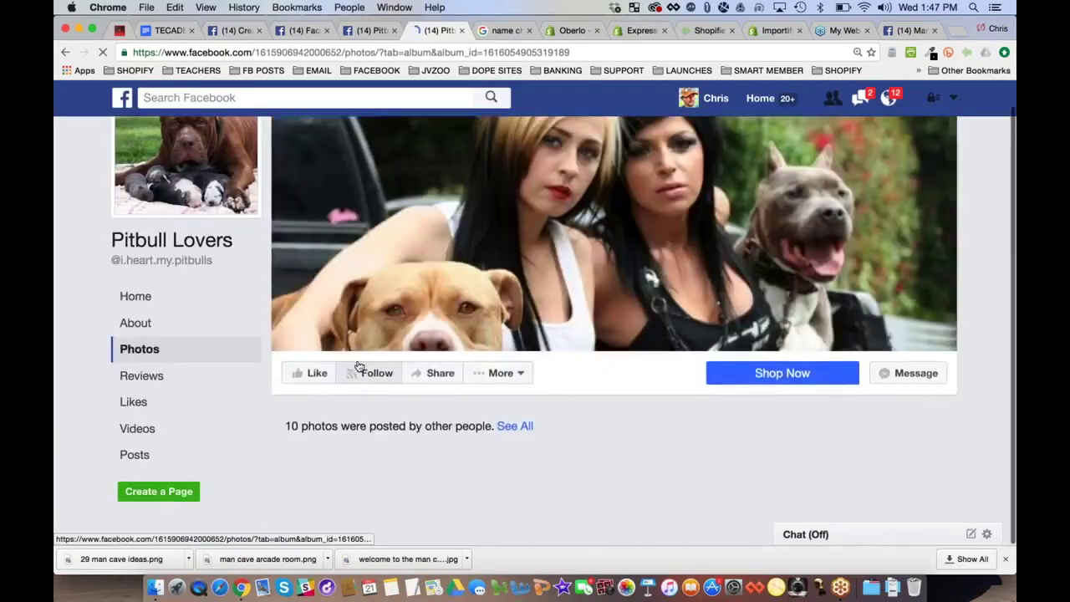
scroll(840, 343, "down", 5)
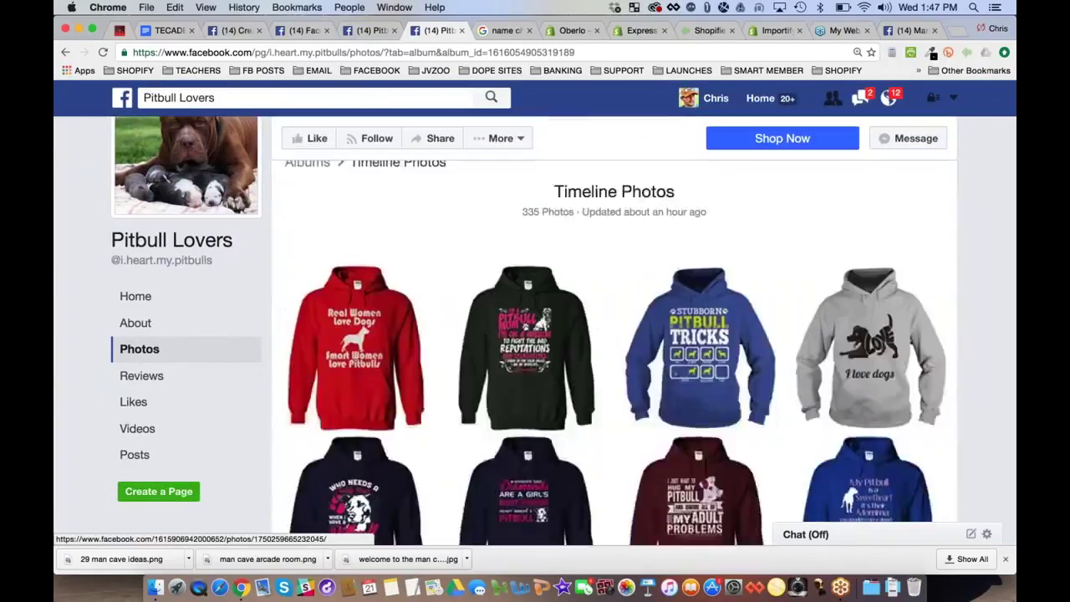
scroll(840, 343, "down", 10)
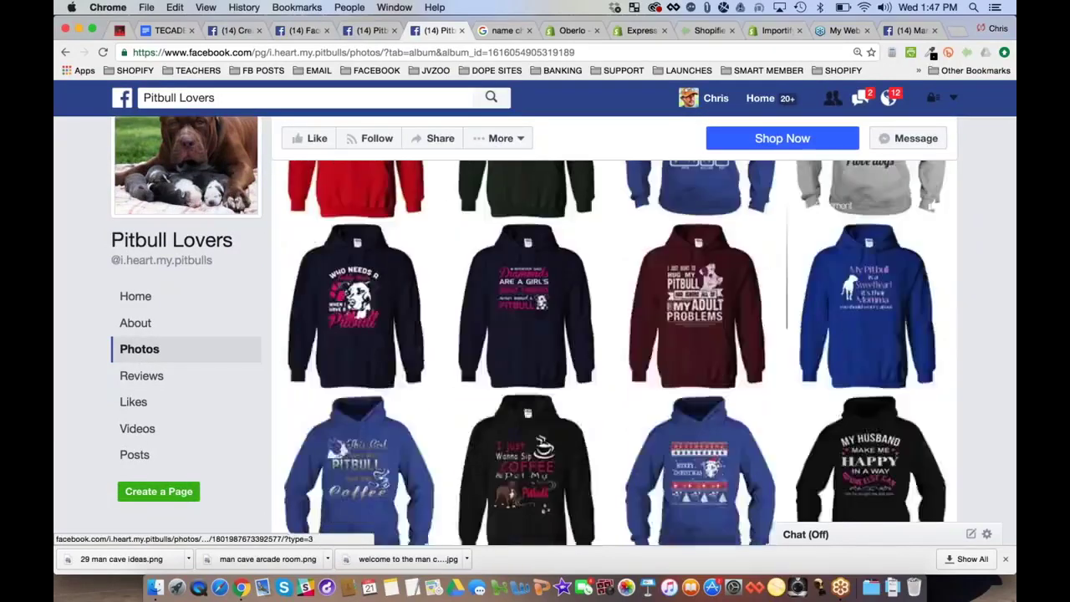
scroll(841, 343, "down", 10)
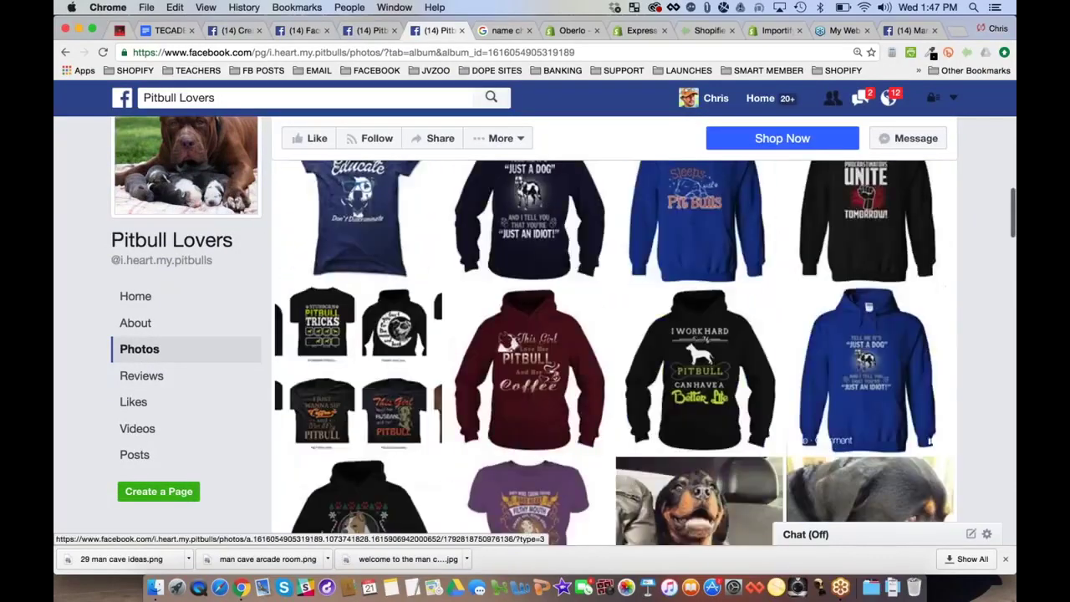
scroll(840, 343, "up", 20)
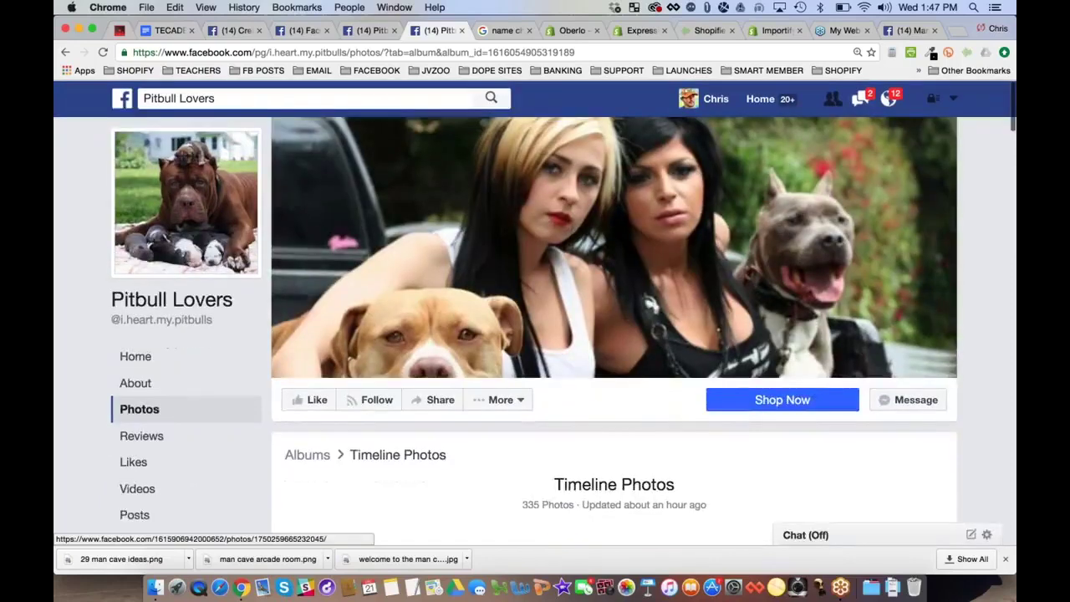
Close the Pitbull Lovers page, return to Man Cave Expert, and start a new Google tab
key("super+w")
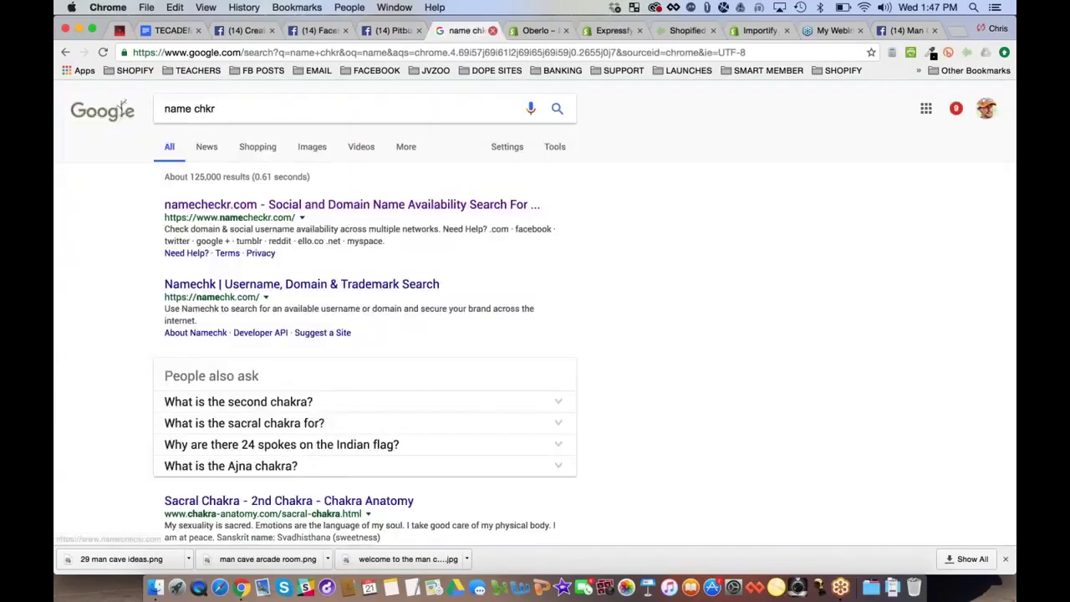
key("super+9")
scroll(377, 376, "down", 4)
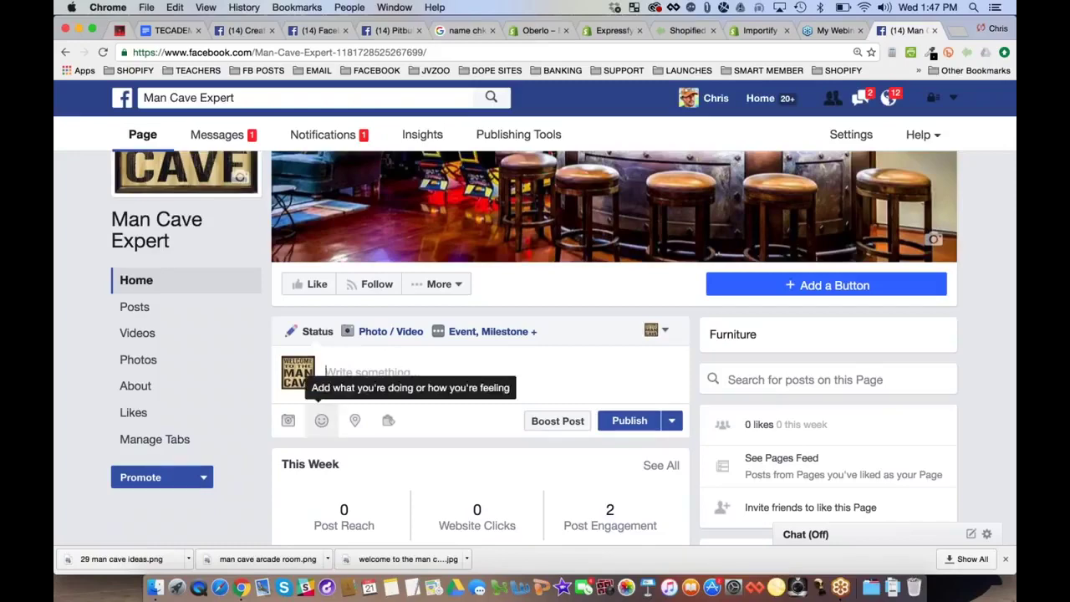
left_click(956, 31)
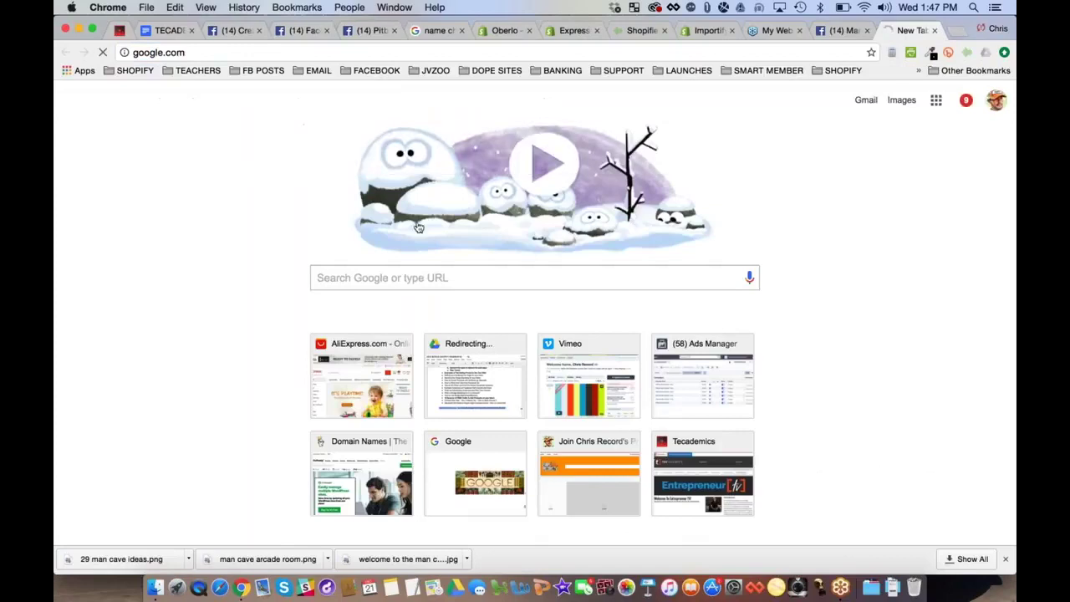
Search Google for 'site:myshopify.com man cave' and open the Sweet Mancave Co. store
type("sit")
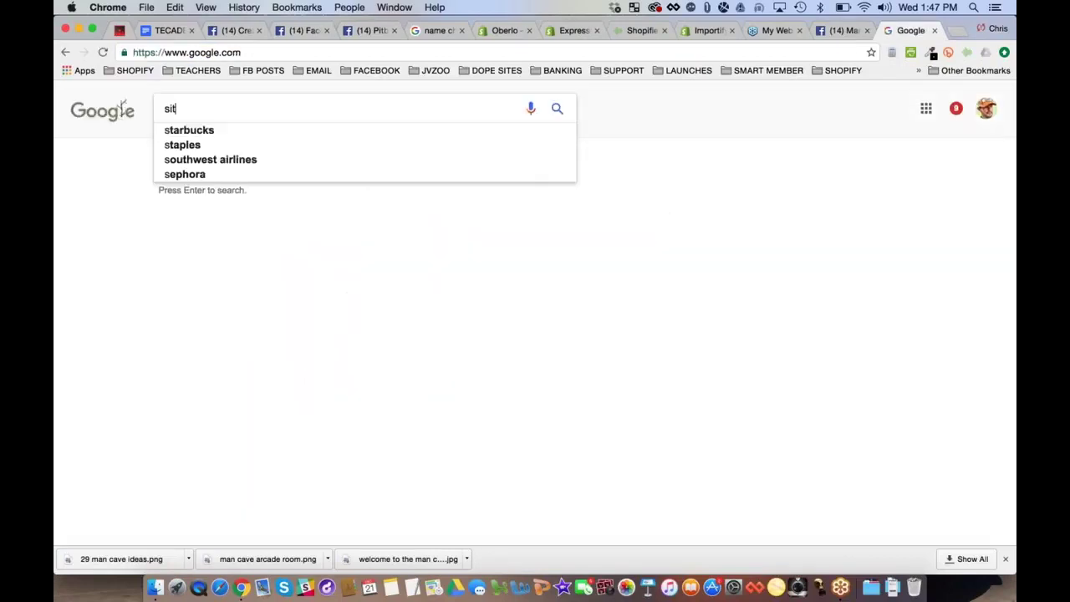
type("e:myshopify.com ")
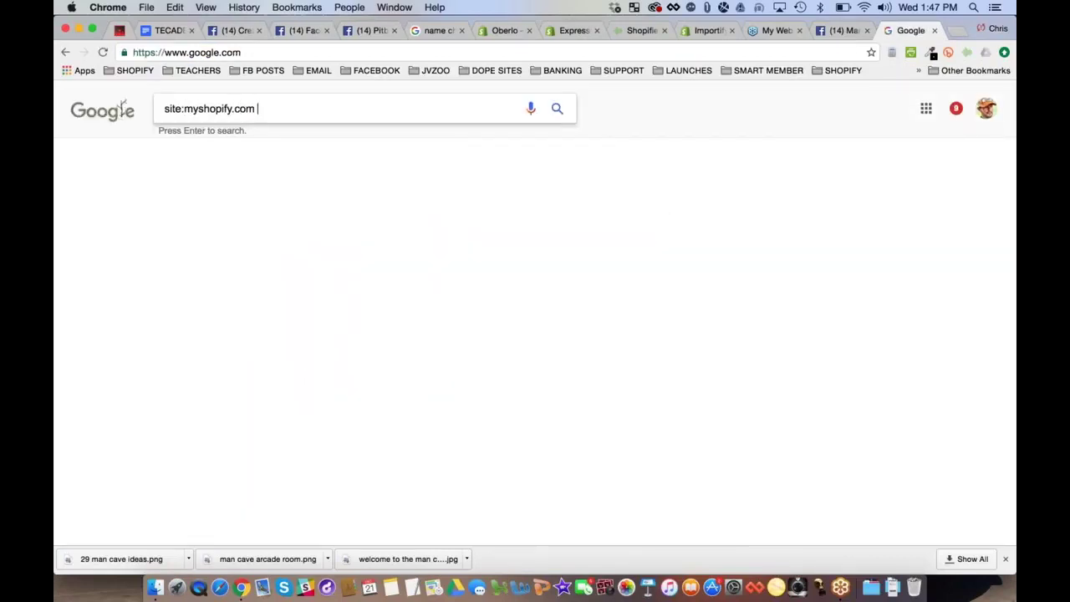
type("ma")
type("n cave")
key("Return")
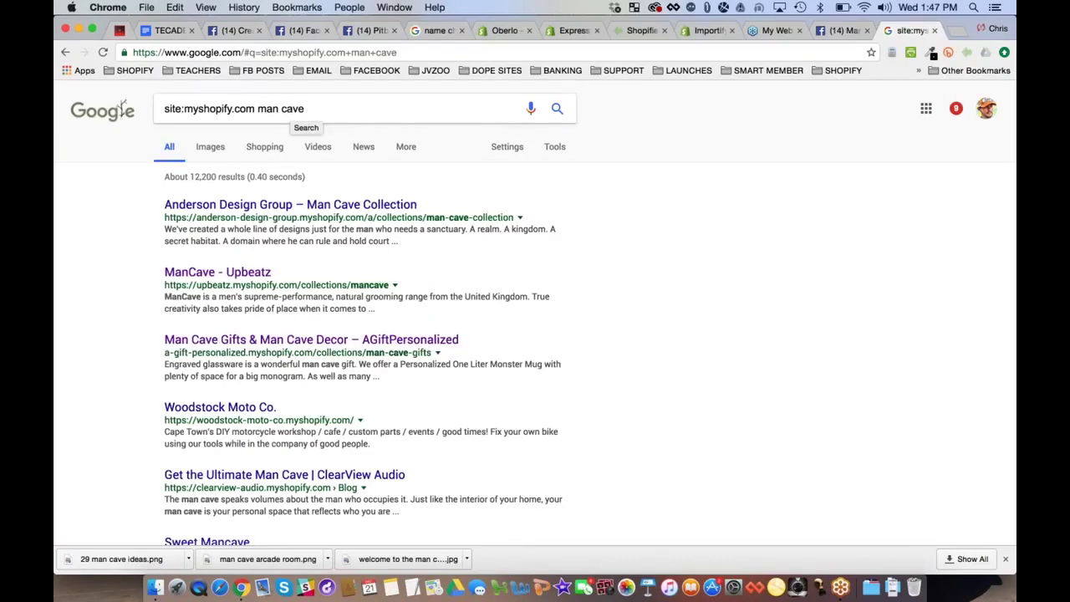
scroll(130, 229, "down", 1)
scroll(130, 229, "down", 3)
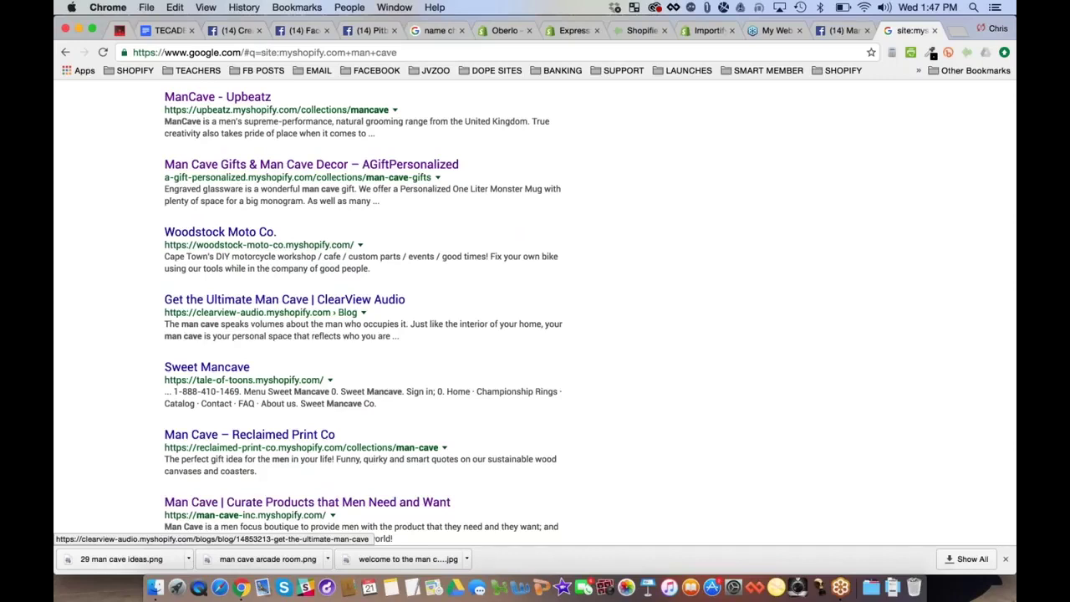
left_click(207, 368)
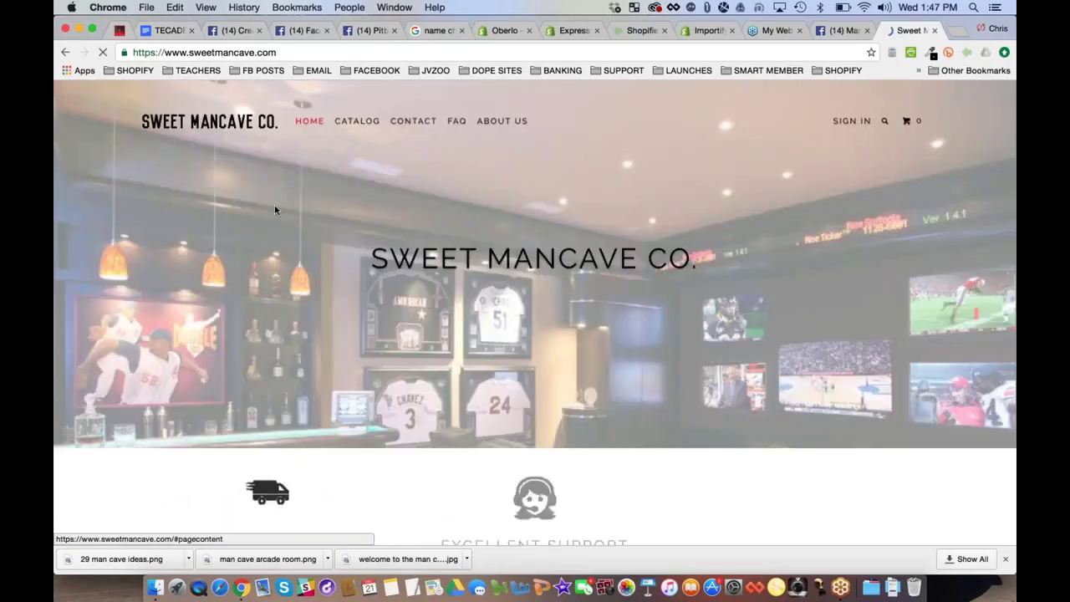
Browse the store's catalog and Decorations products, then go back to the search results
scroll(275, 209, "down", 4)
scroll(535, 334, "down", 5)
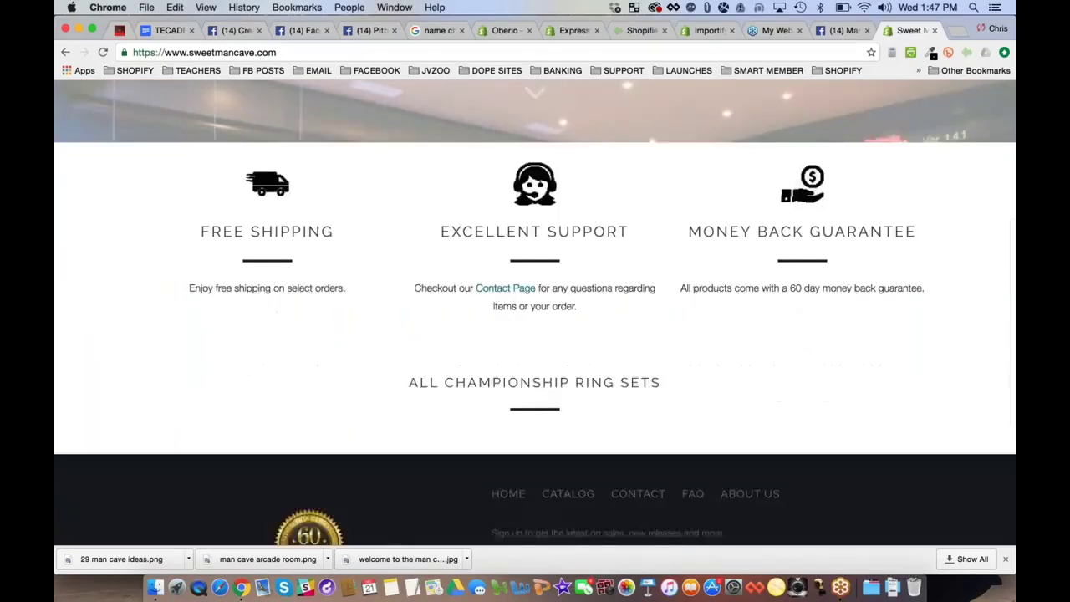
scroll(360, 126, "up", 10)
left_click(357, 121)
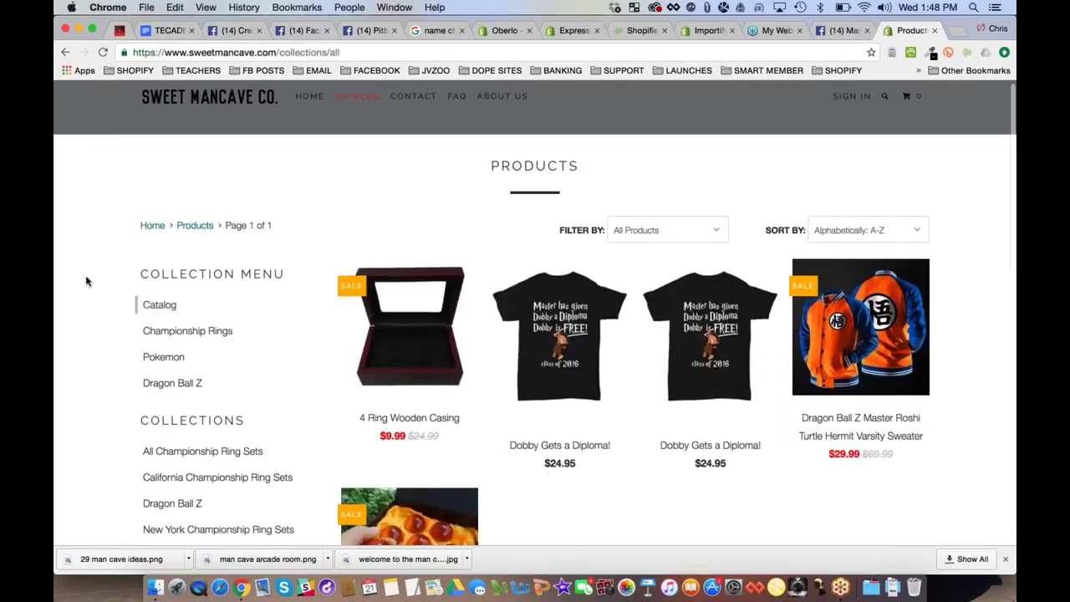
scroll(87, 281, "down", 3)
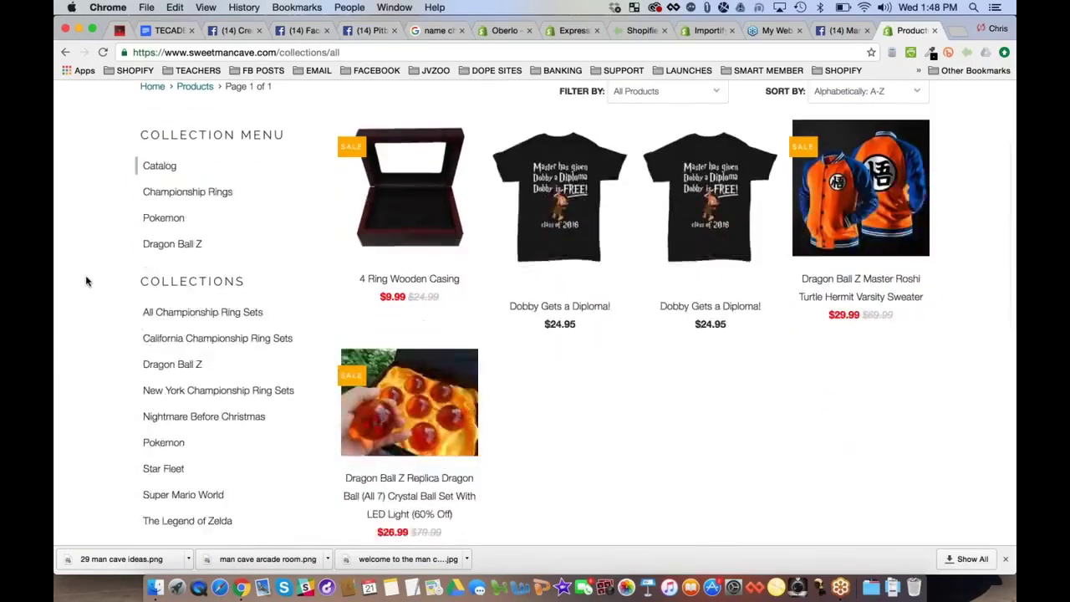
scroll(86, 281, "down", 5)
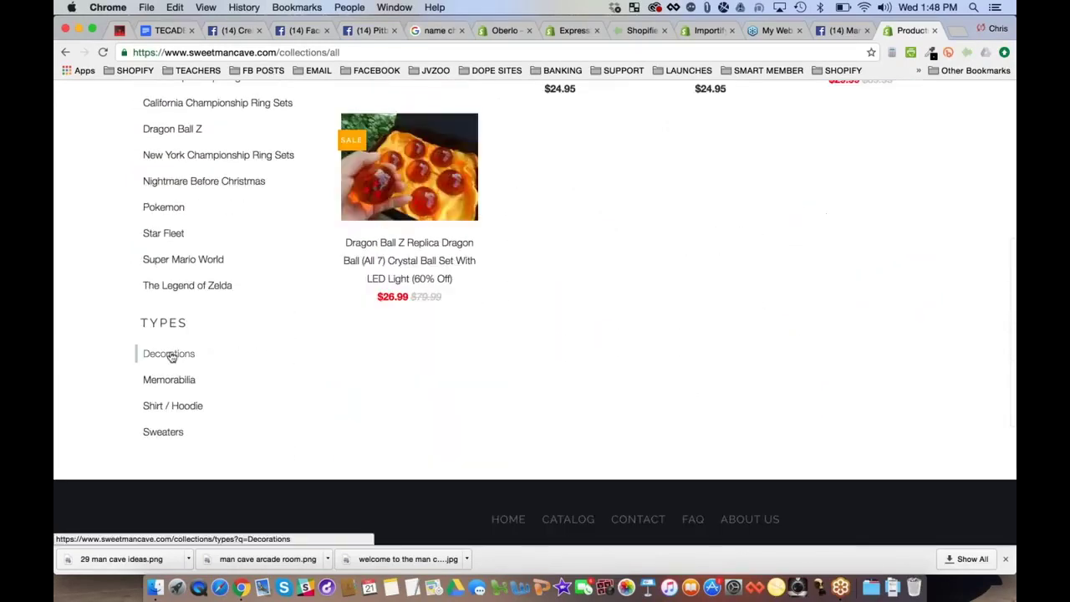
left_click(169, 355)
left_click(64, 51)
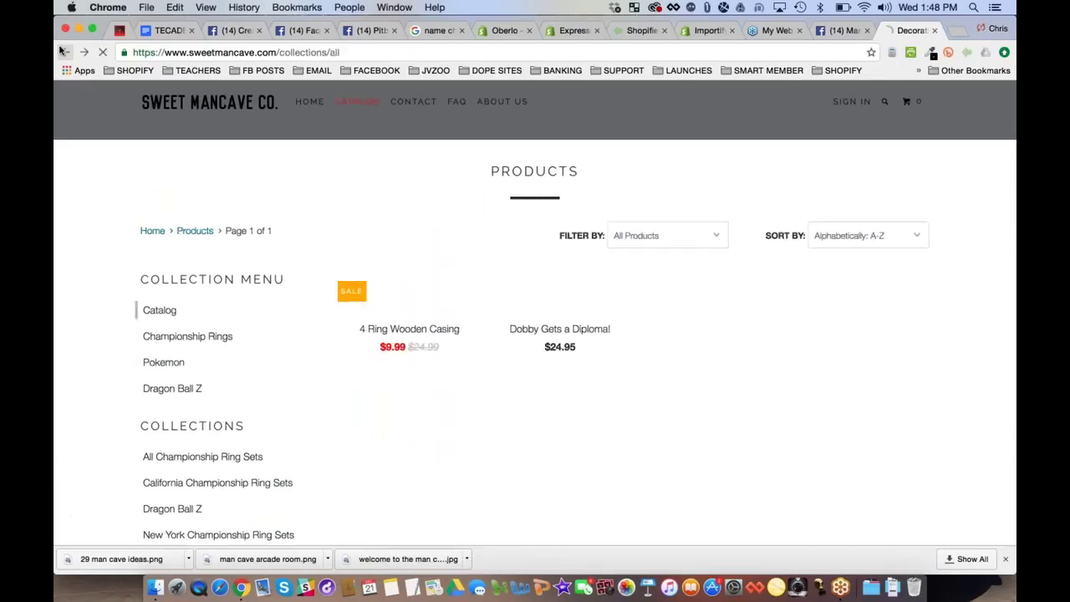
left_click(63, 52)
left_click(63, 52)
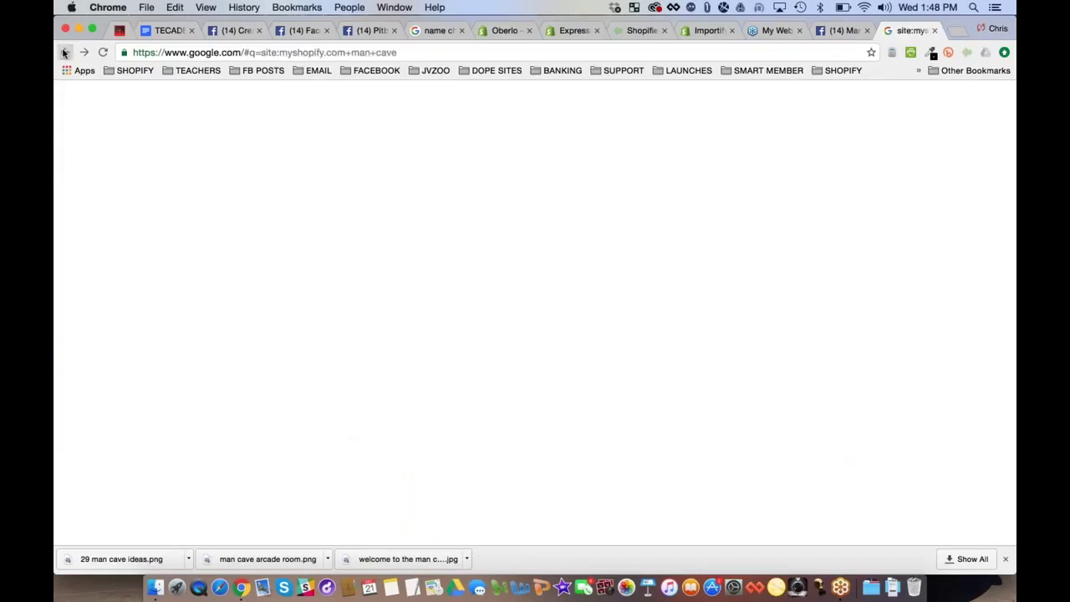
Change the search to 'site:myshopify.com man cave wall poster'
scroll(106, 282, "down", 5)
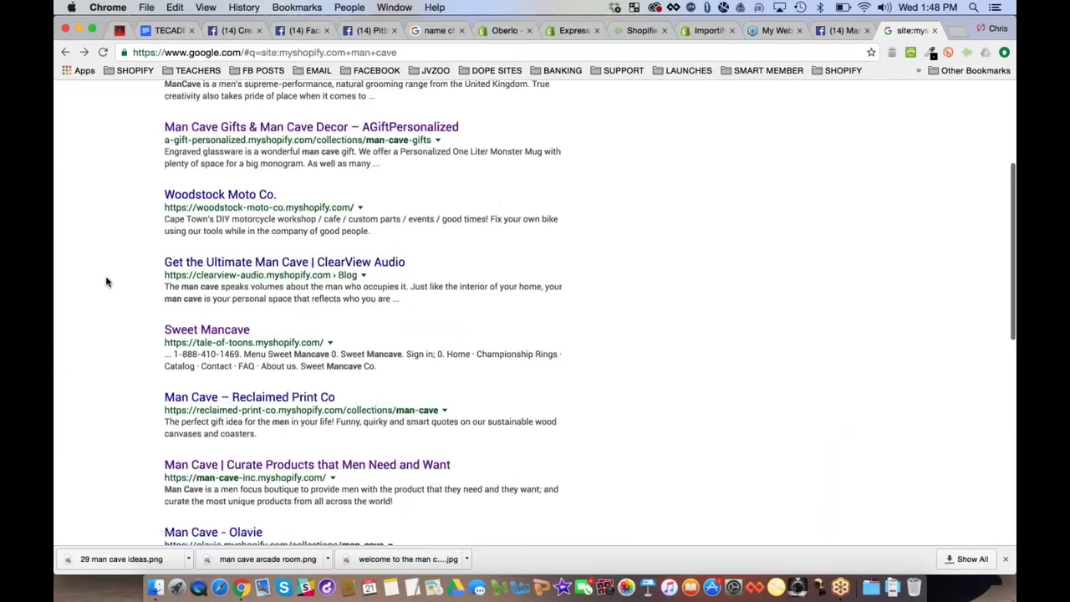
scroll(106, 282, "down", 3)
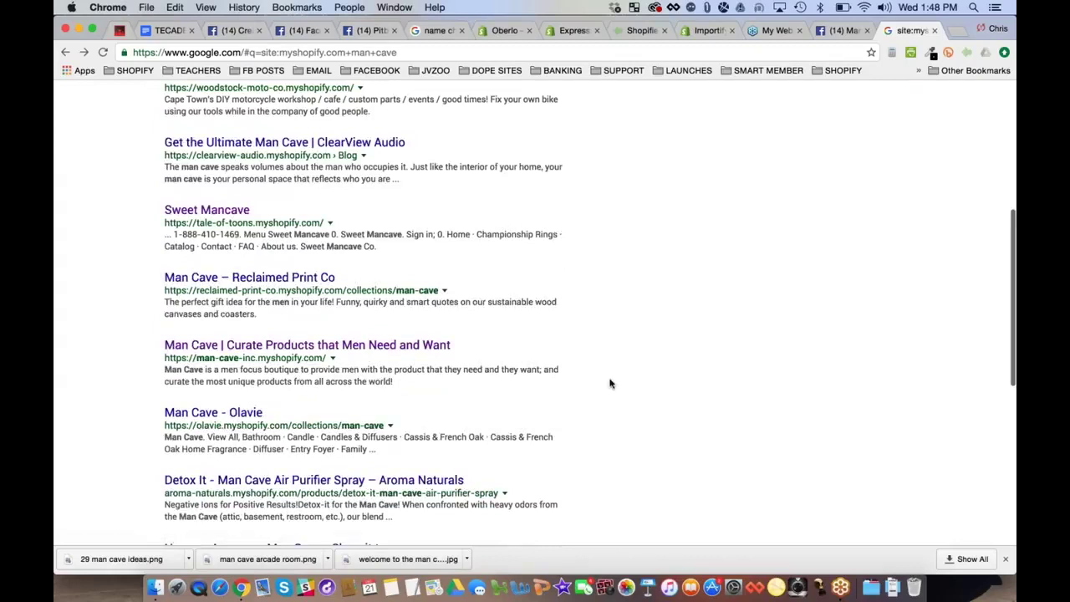
scroll(610, 384, "up", 8)
left_click(375, 107)
type("d")
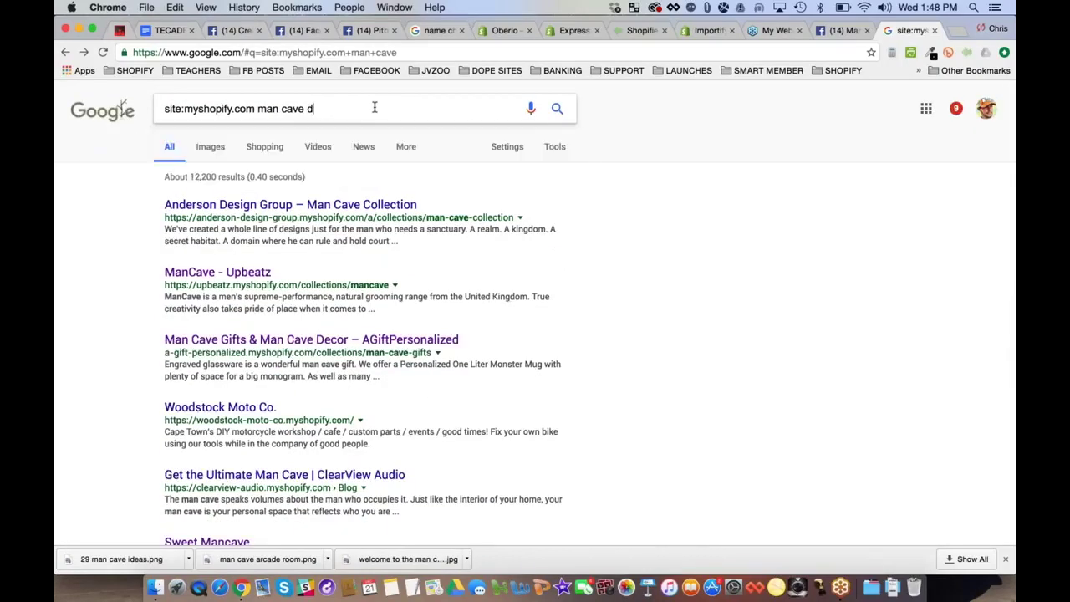
type("eco")
key("BackSpace")
key("BackSpace")
key("BackSpace")
key("BackSpace")
type("wall poster")
key("Return")
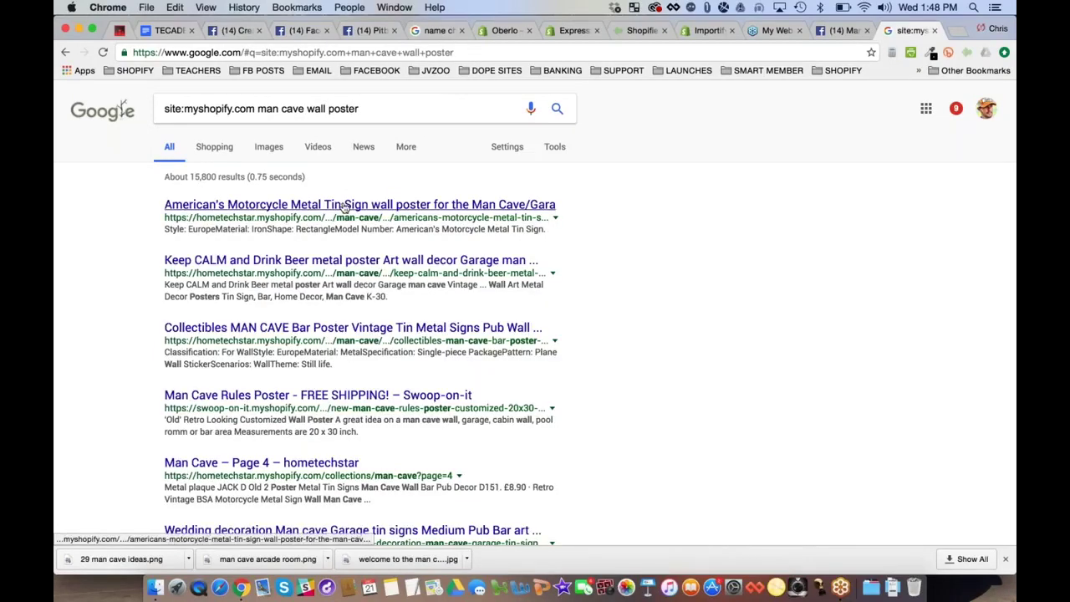
Check the Keep CALM beer poster and Man Cave Rules Poster results
left_click(285, 263)
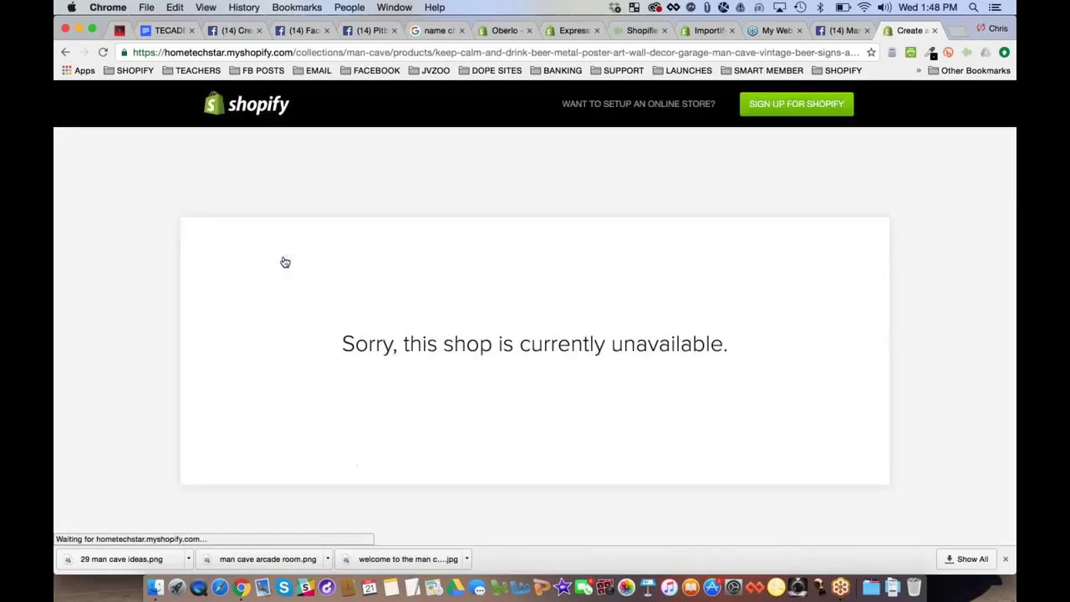
left_click(65, 52)
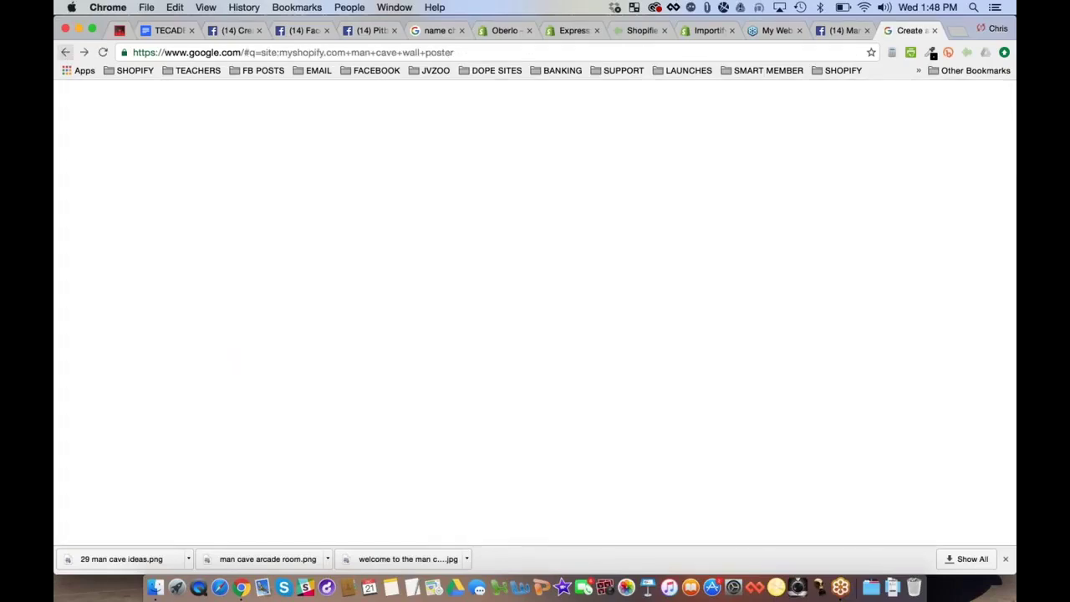
left_click(318, 394)
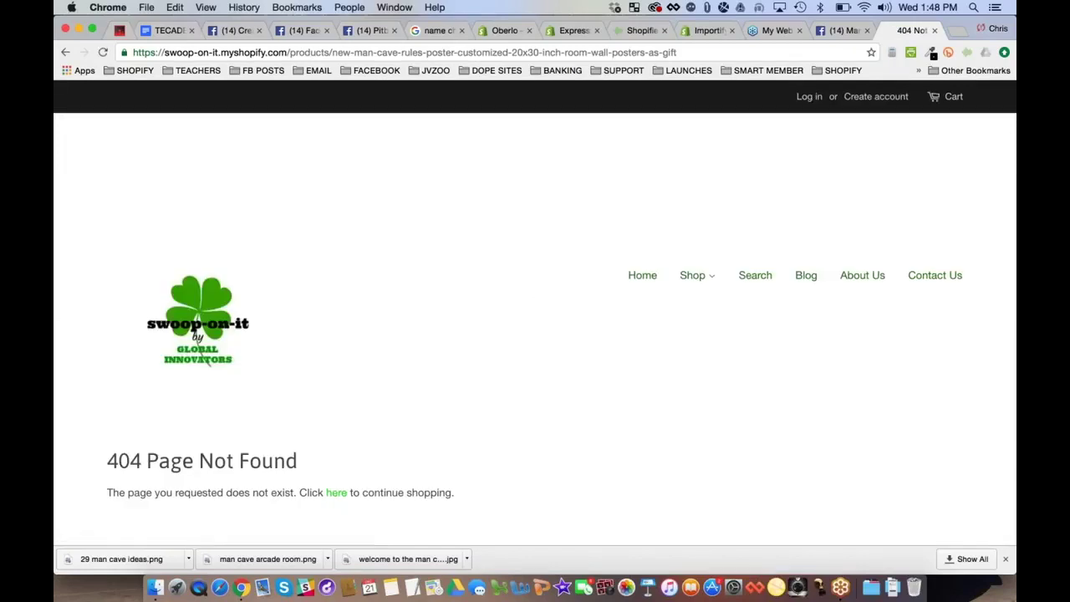
left_click(65, 52)
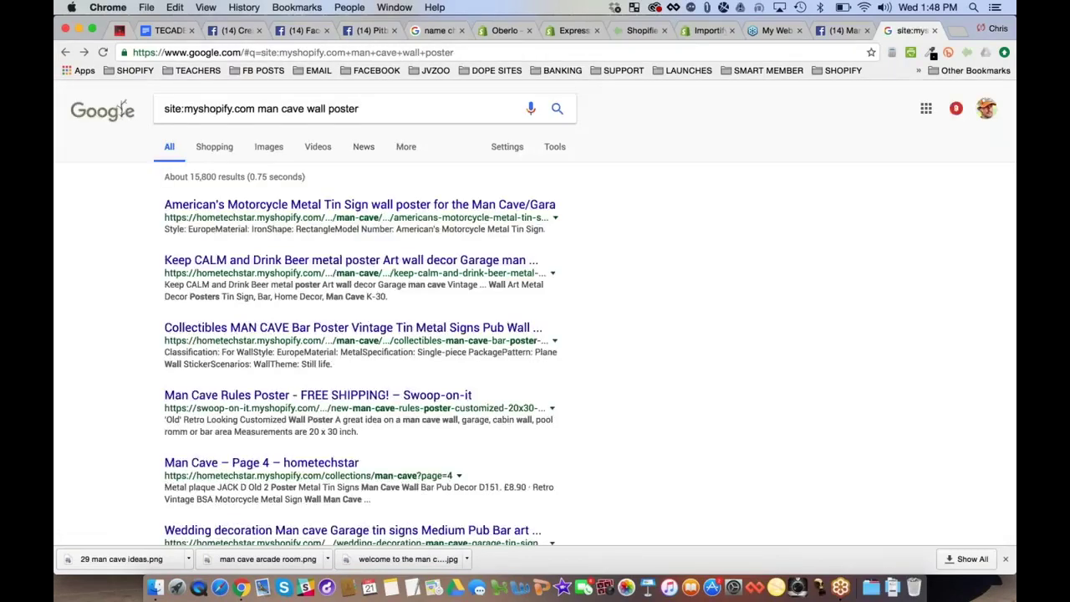
Filter the results to the past year, after first trying past month
left_click(556, 147)
left_click(184, 177)
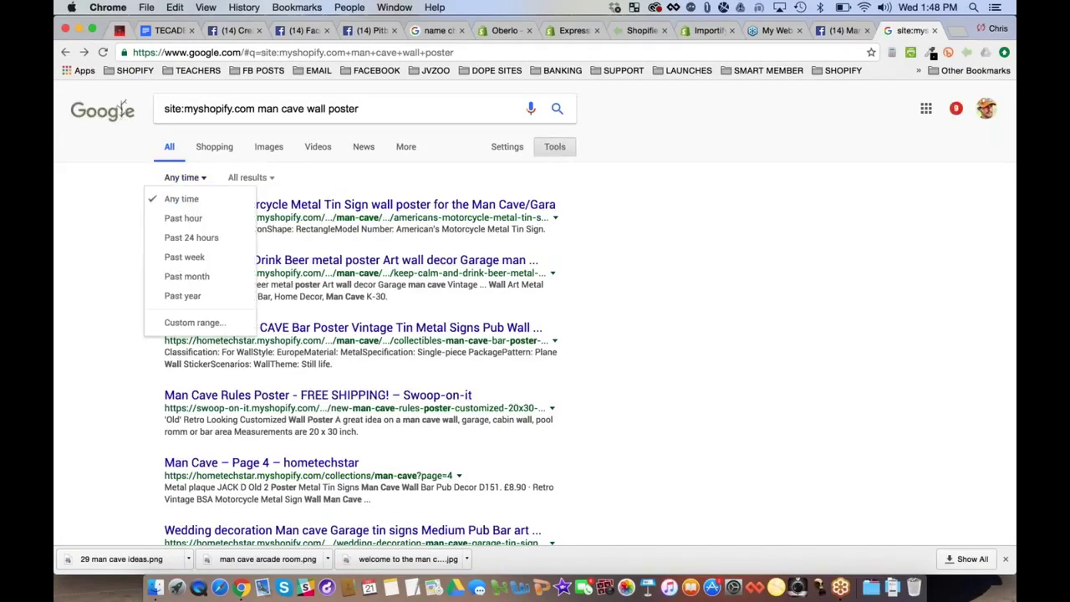
left_click(188, 276)
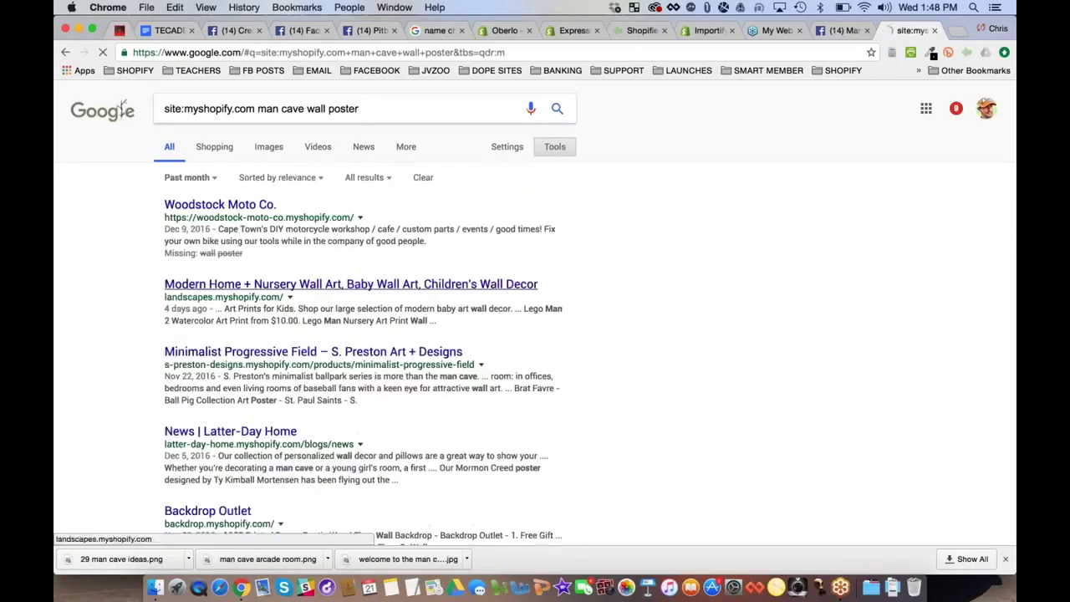
scroll(98, 239, "down", 1)
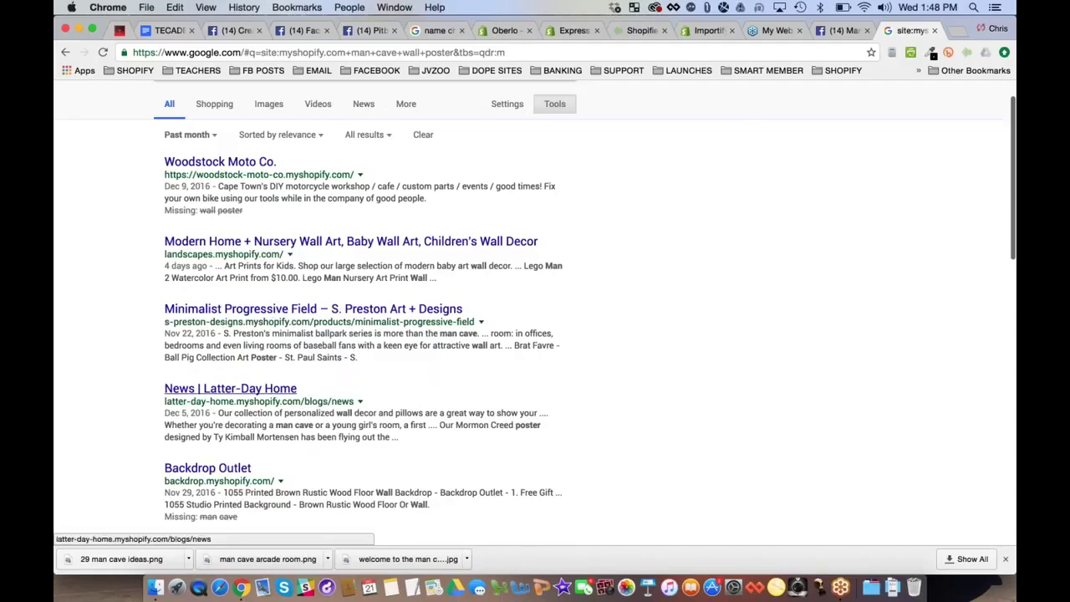
left_click(187, 134)
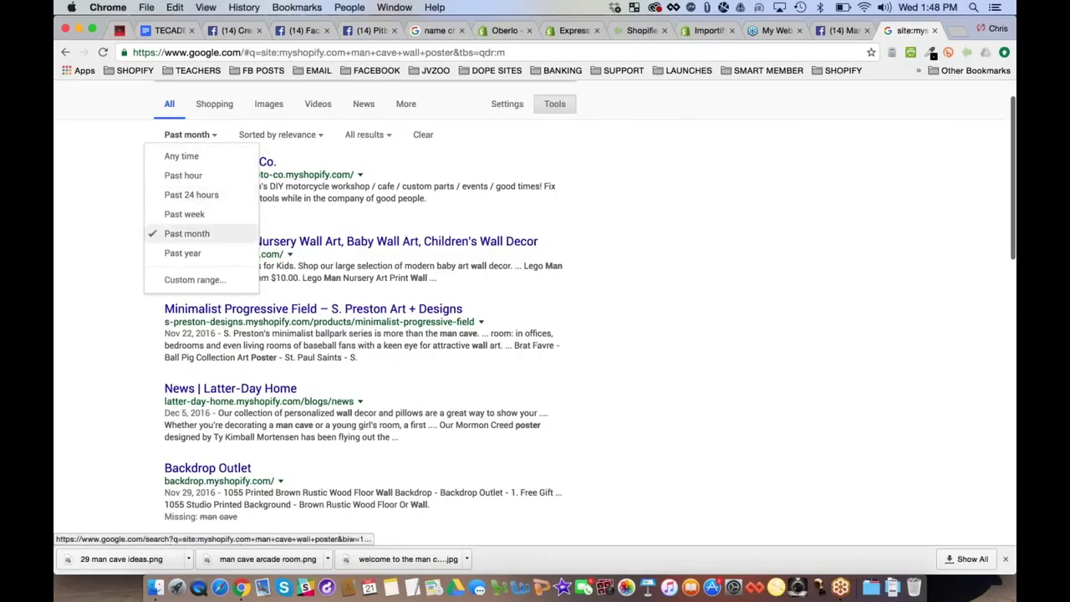
left_click(183, 252)
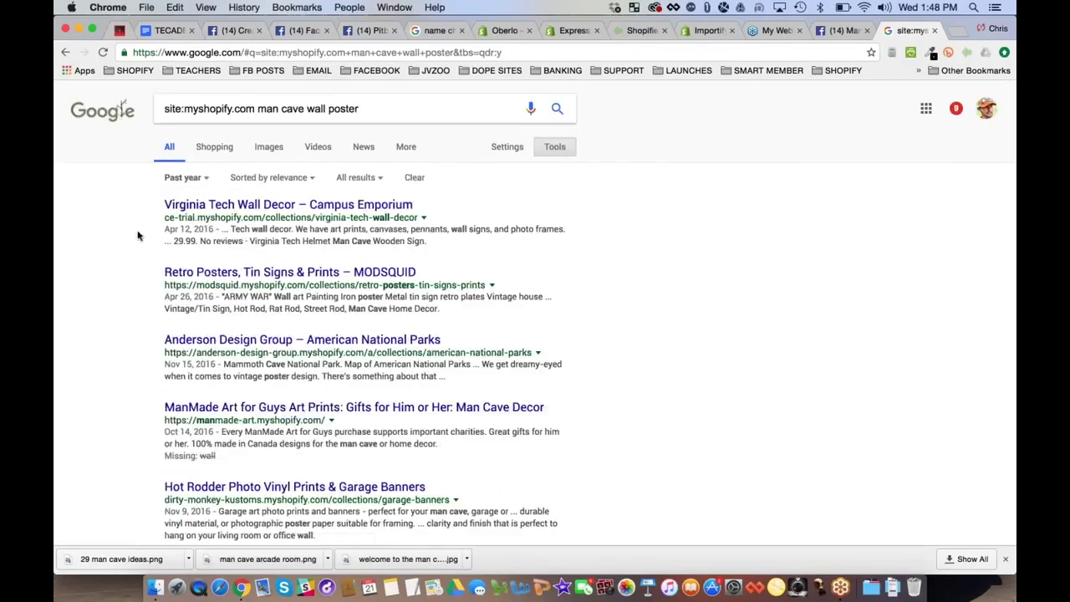
scroll(116, 261, "down", 1)
scroll(116, 262, "down", 1)
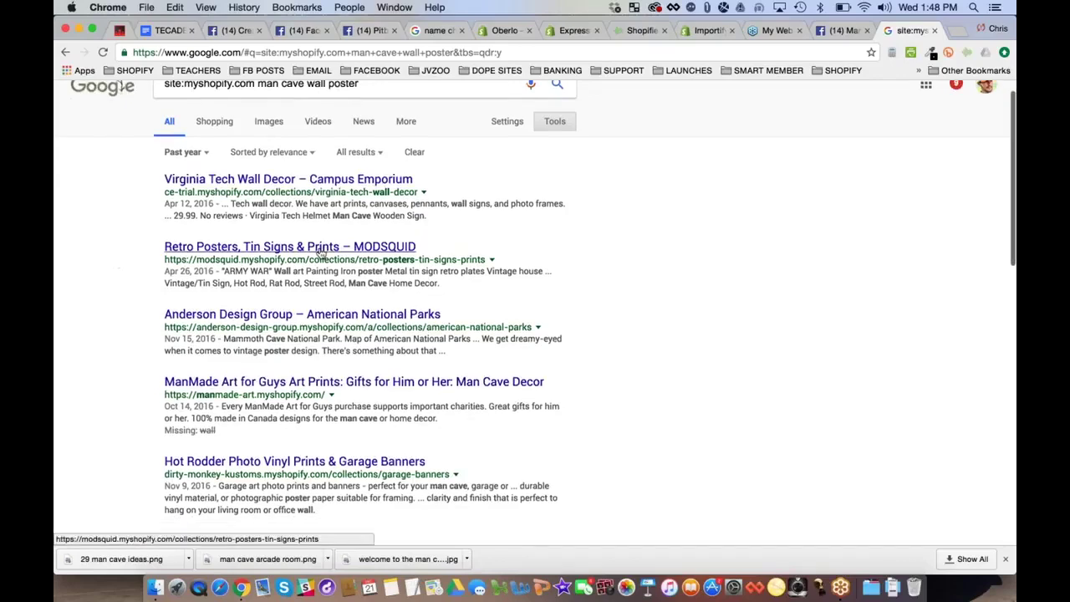
Look at the Retro Posters and Your Online Wall Decor Superstore results, returning each time
left_click(321, 248)
key("super+bracketleft")
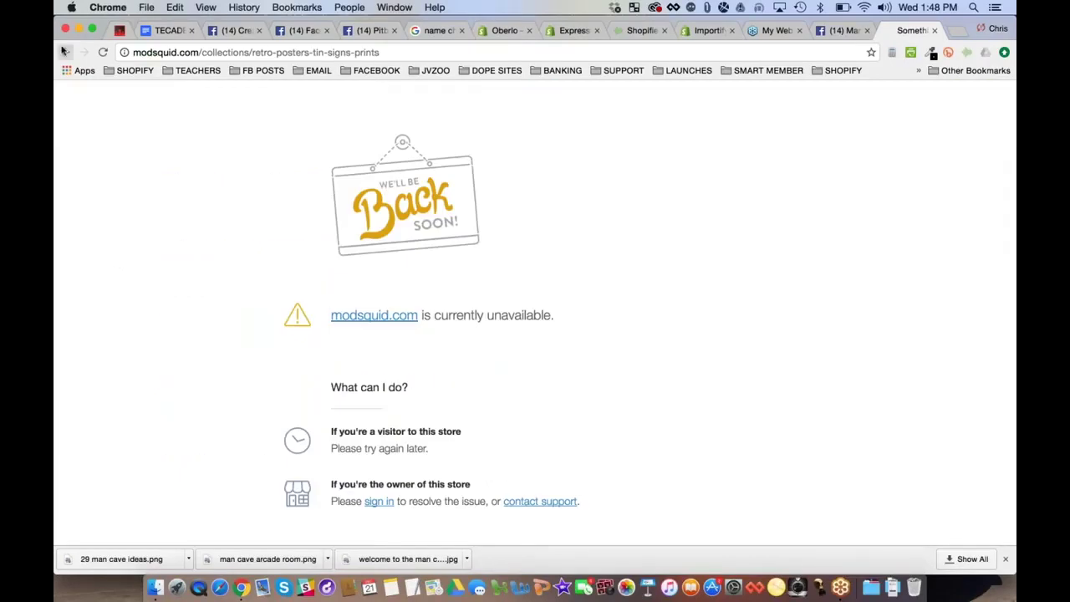
scroll(153, 345, "down", 3)
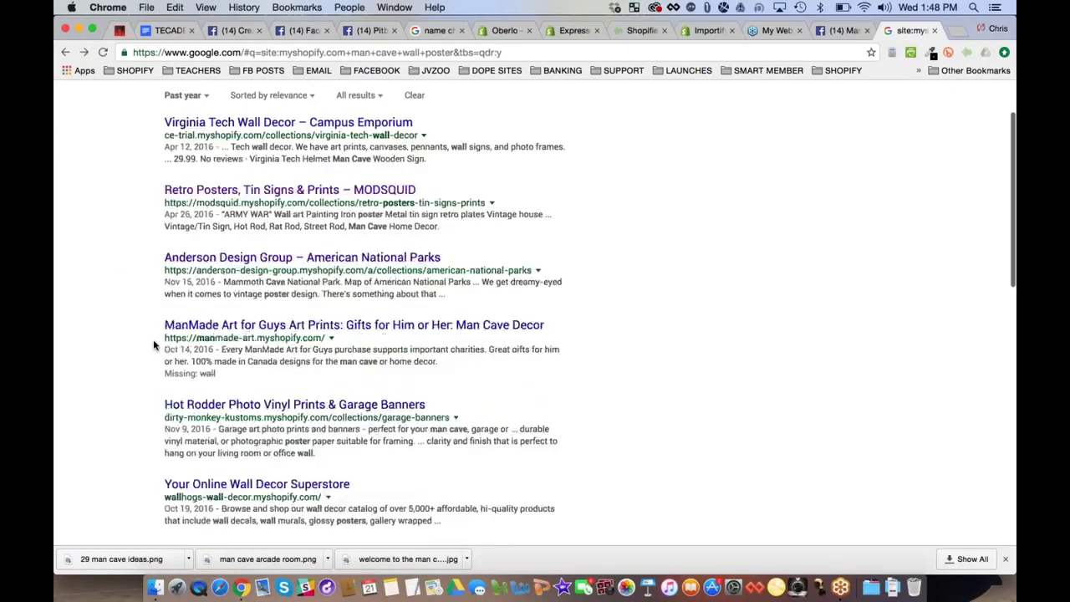
scroll(360, 317, "down", 5)
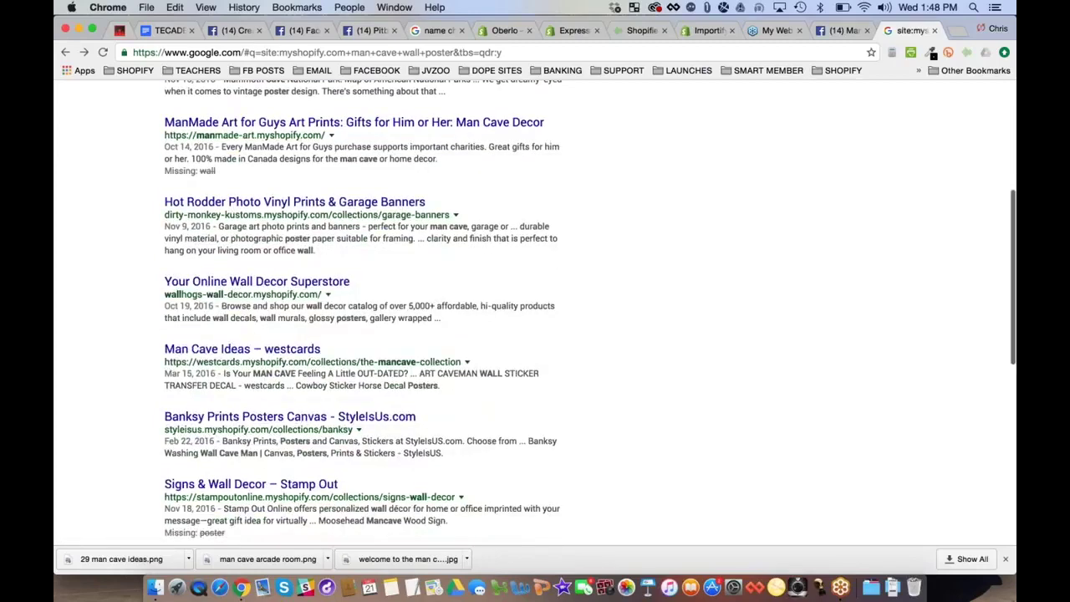
left_click(251, 283)
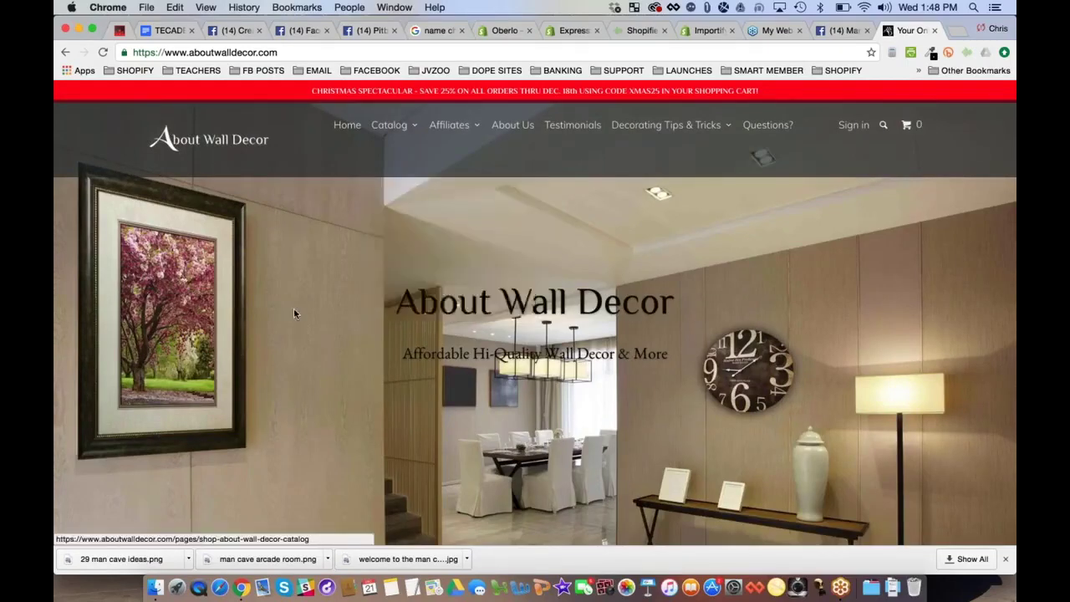
scroll(294, 314, "down", 2)
scroll(535, 313, "down", 10)
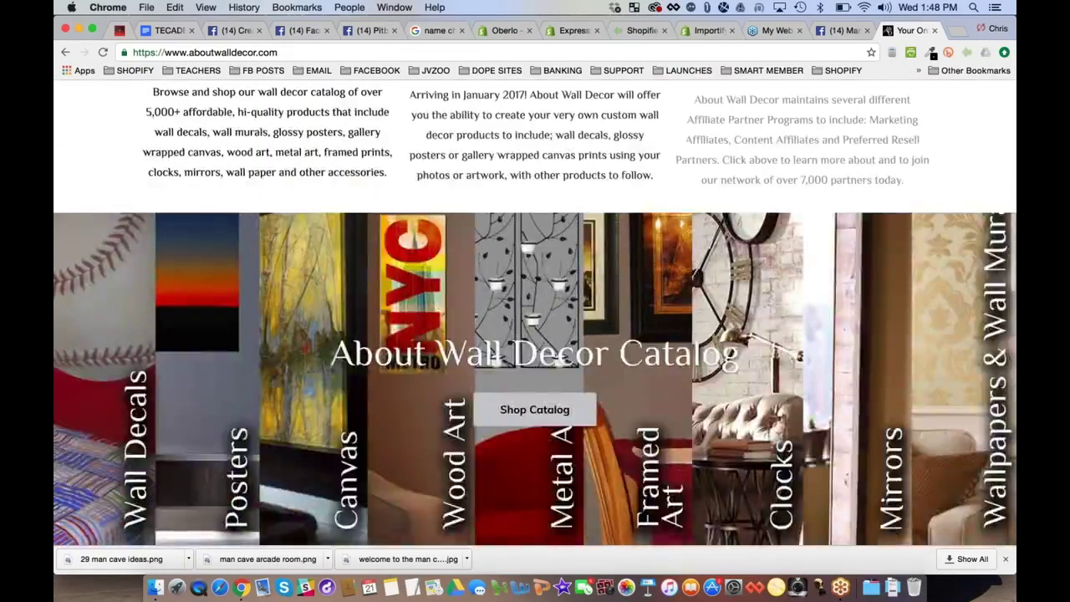
scroll(535, 313, "down", 10)
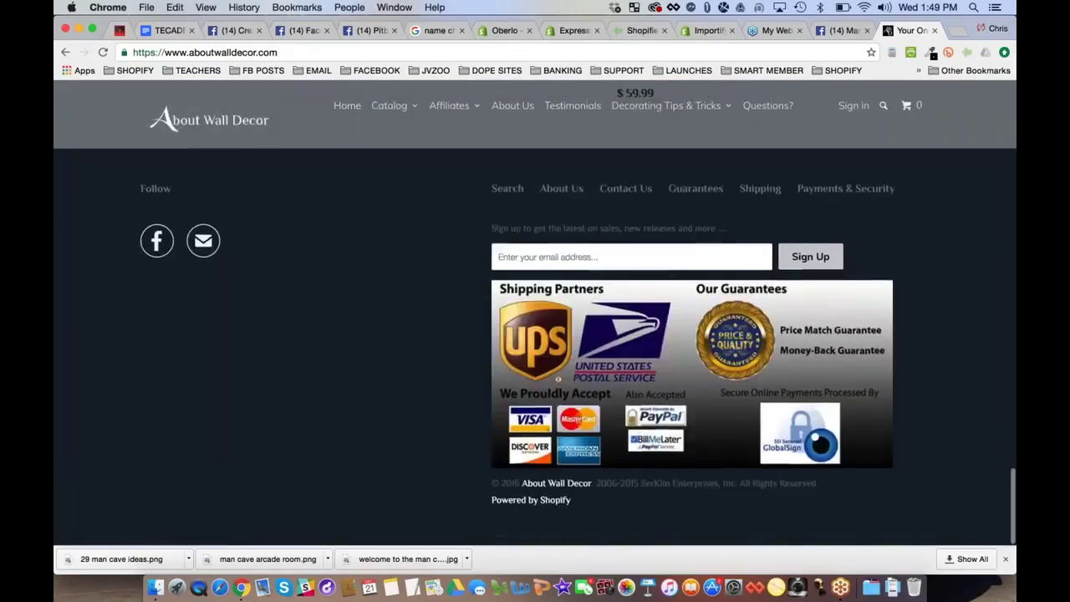
left_click(65, 52)
scroll(70, 256, "down", 9)
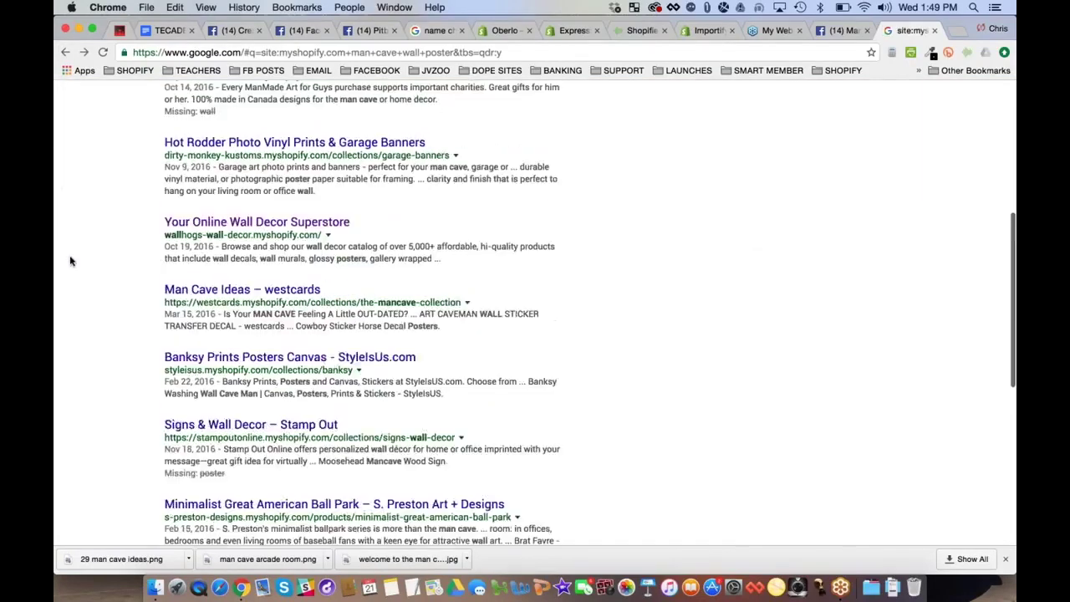
Open Man Cave Ideas – westcards and view its Art Canvas Car Decoration product at $49.99
left_click(291, 272)
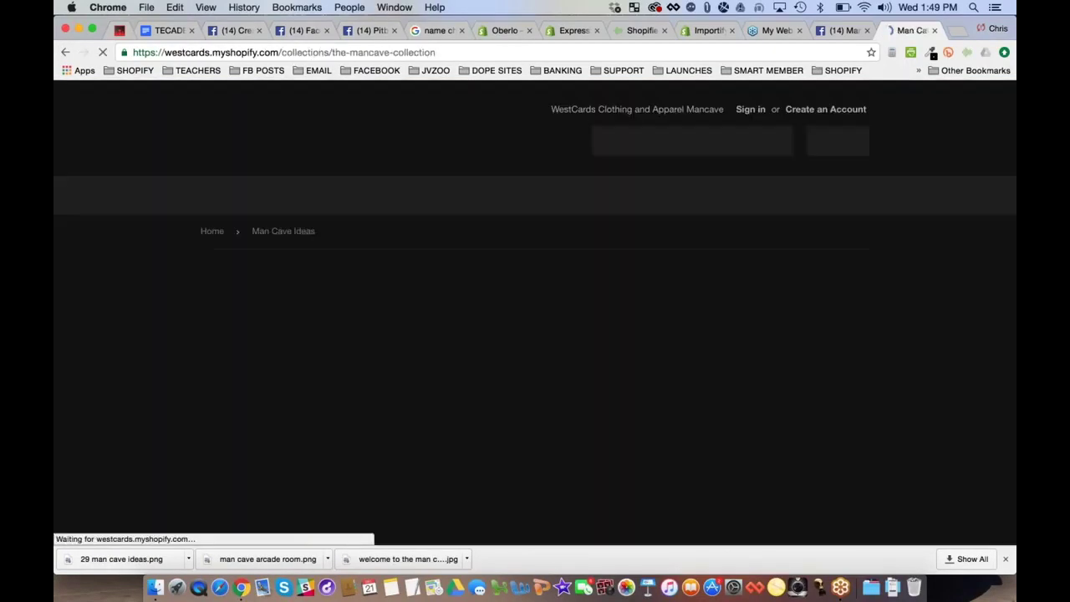
scroll(113, 229, "down", 9)
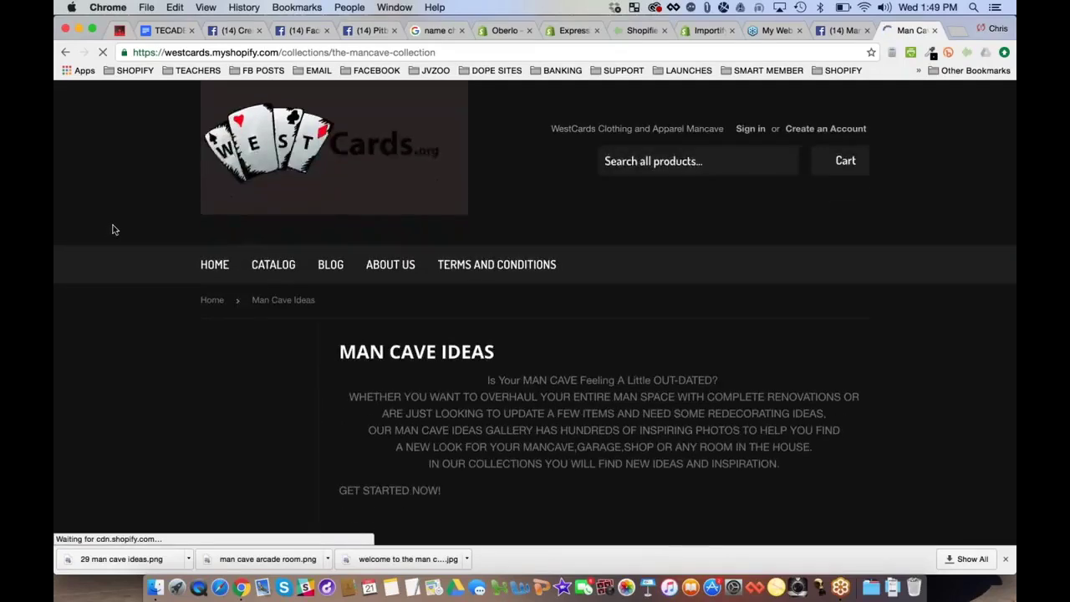
scroll(114, 229, "down", 3)
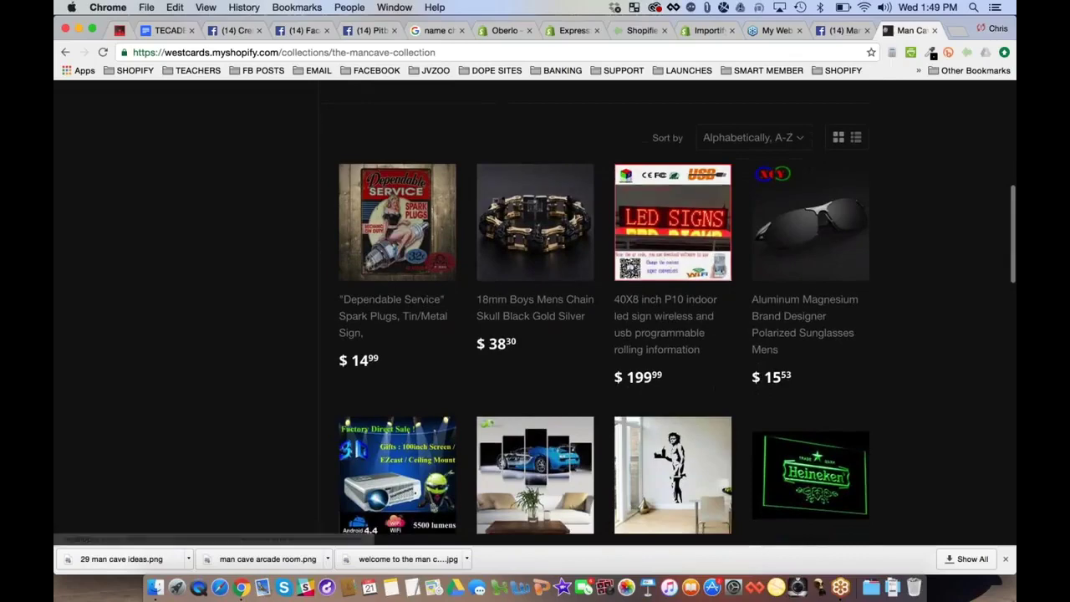
scroll(681, 266, "down", 1)
scroll(681, 266, "down", 2)
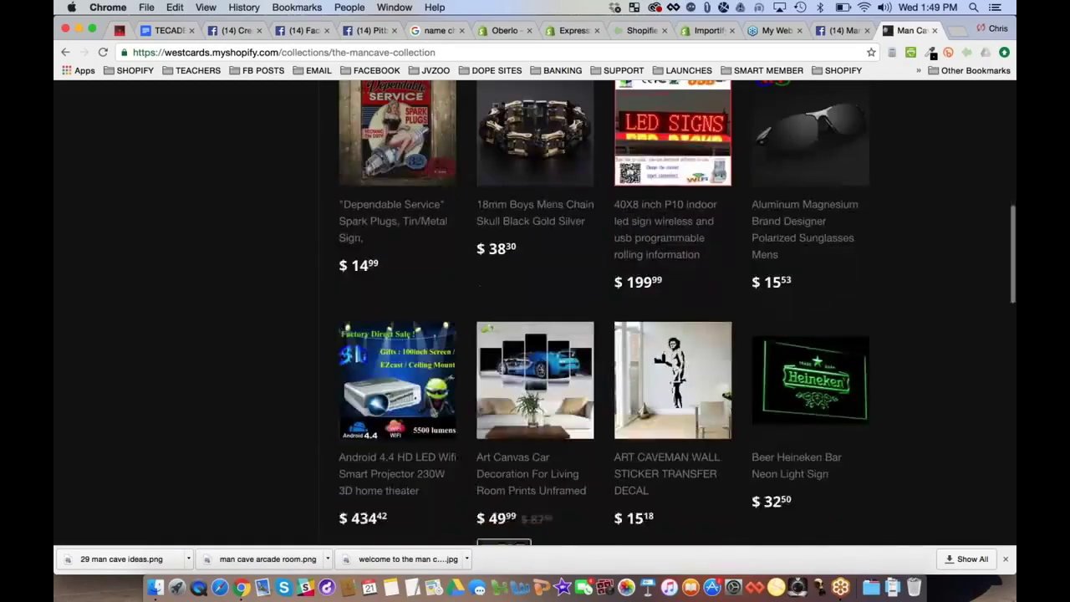
left_click(535, 380)
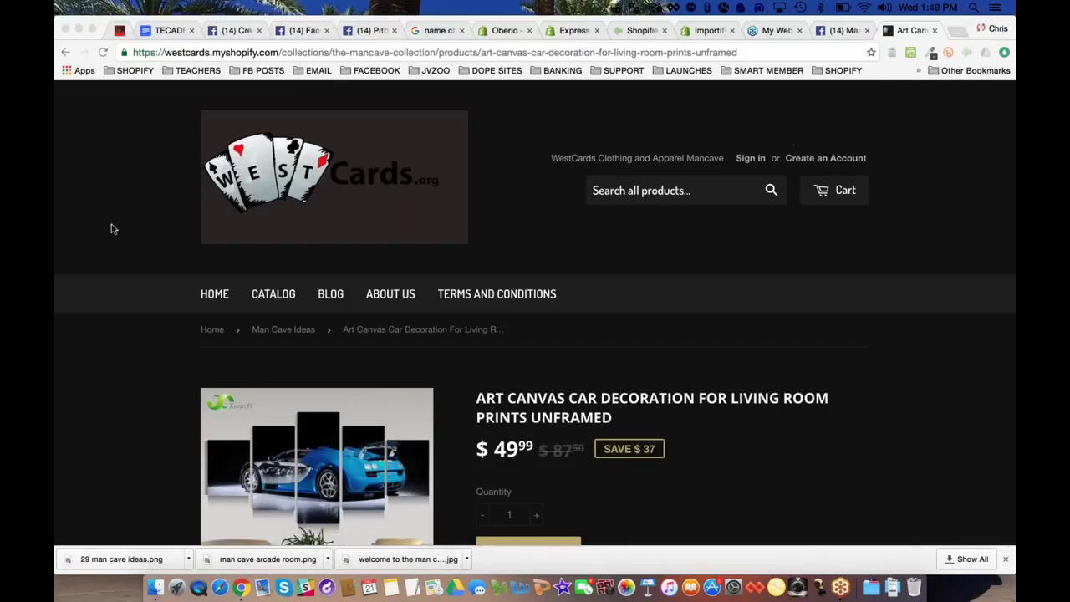
scroll(92, 215, "down", 1)
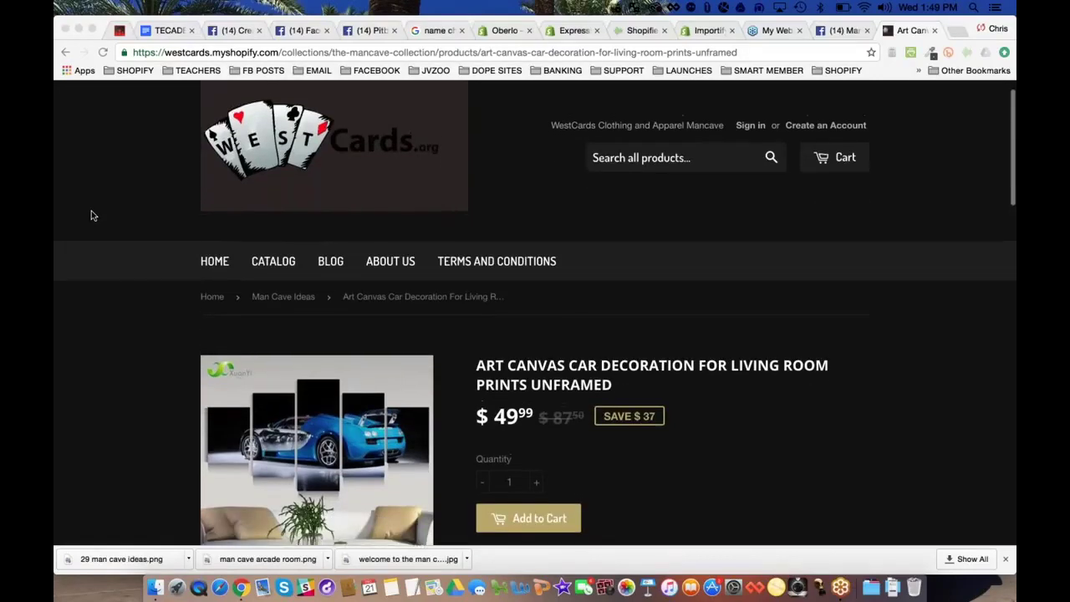
scroll(92, 216, "down", 1)
scroll(92, 215, "down", 3)
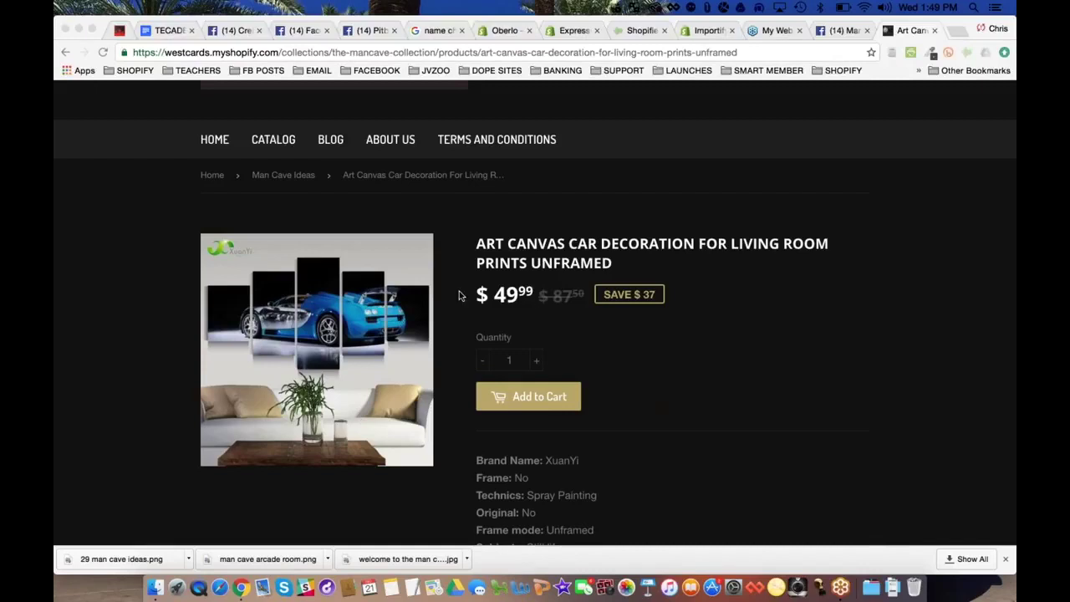
scroll(518, 308, "down", 1)
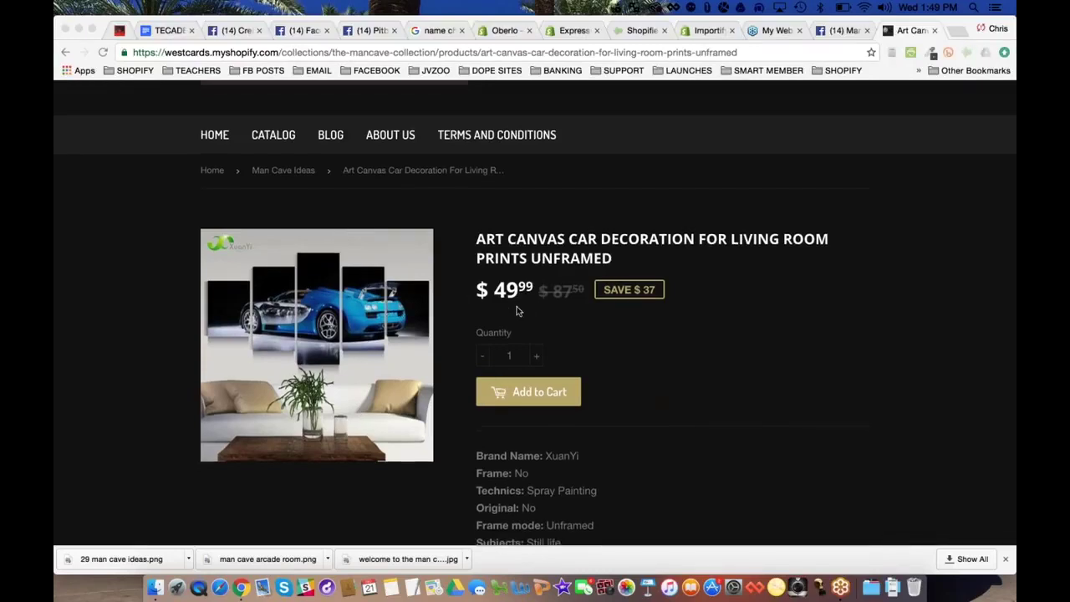
scroll(516, 309, "down", 1)
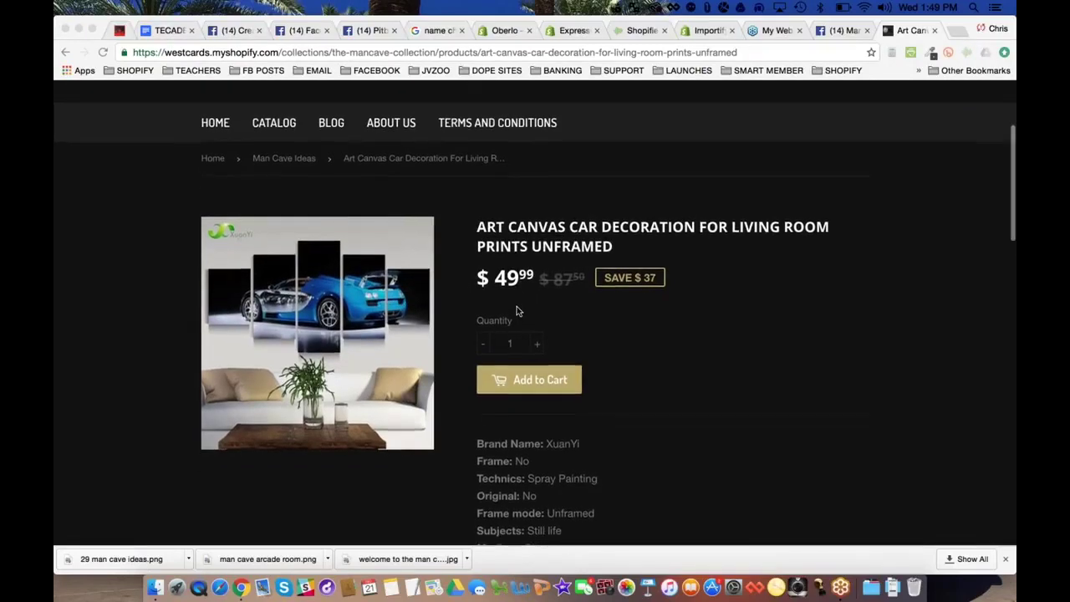
scroll(516, 310, "down", 1)
Save the Bugatti canvas product image to the Desktop as 'car canvas picture.jpg'
right_click(309, 309)
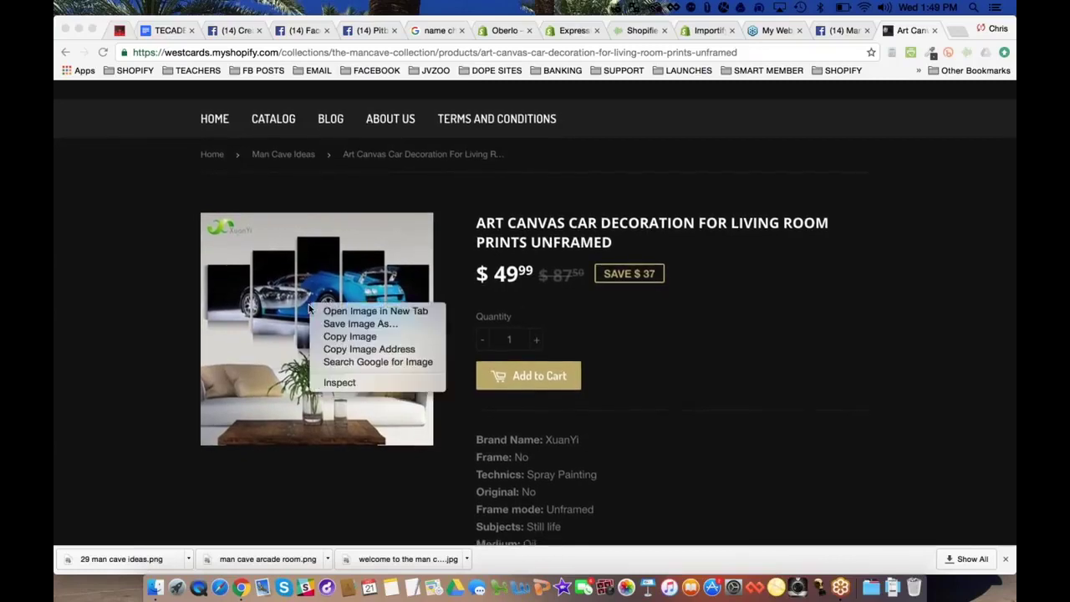
left_click(355, 323)
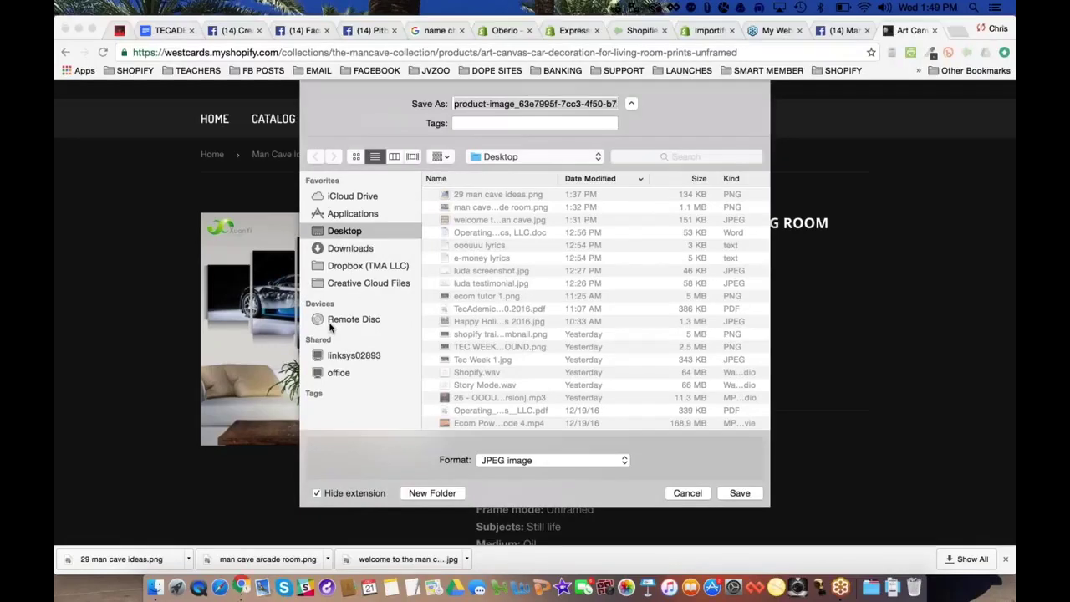
left_click(555, 109)
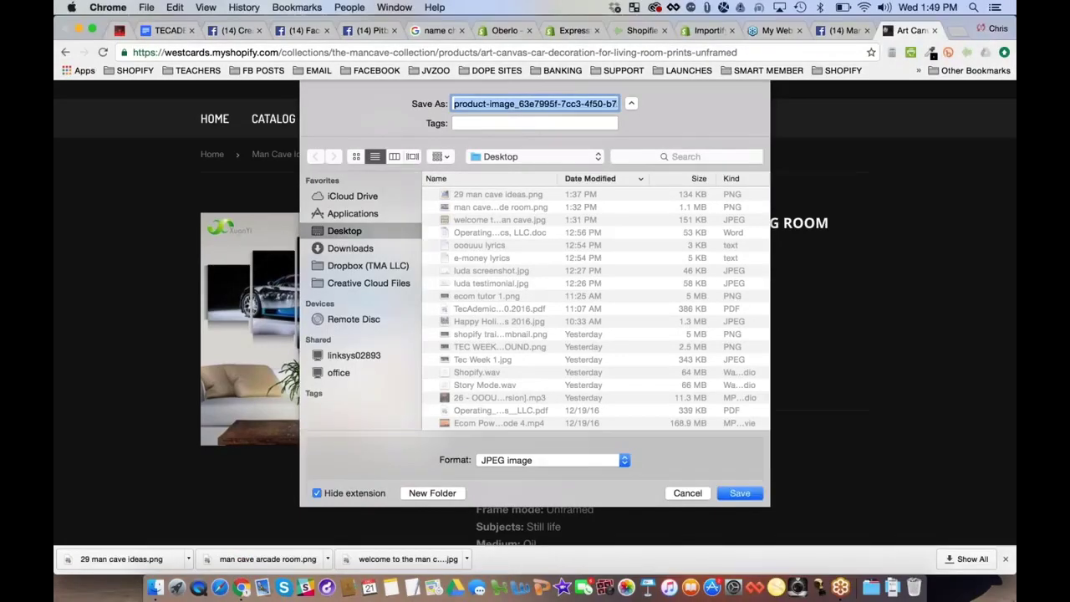
type("car canvas pictur")
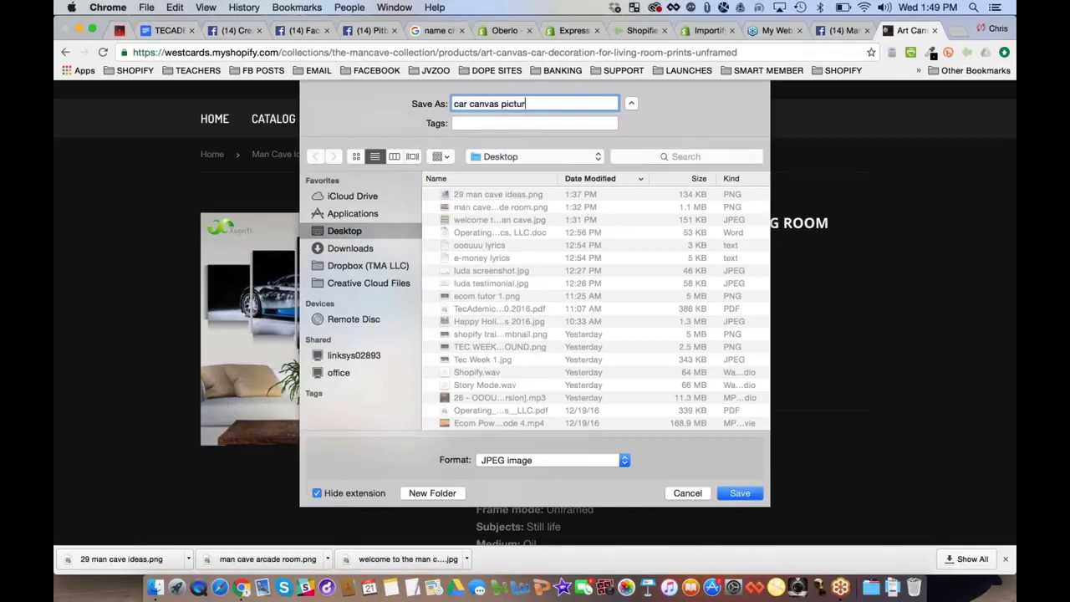
key("Return")
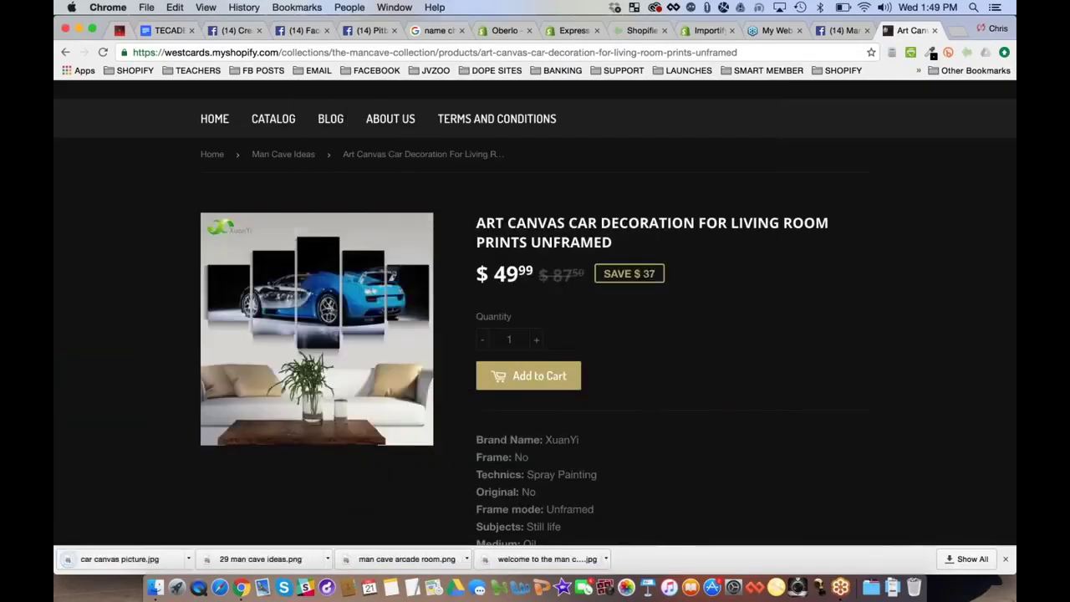
key("super+l")
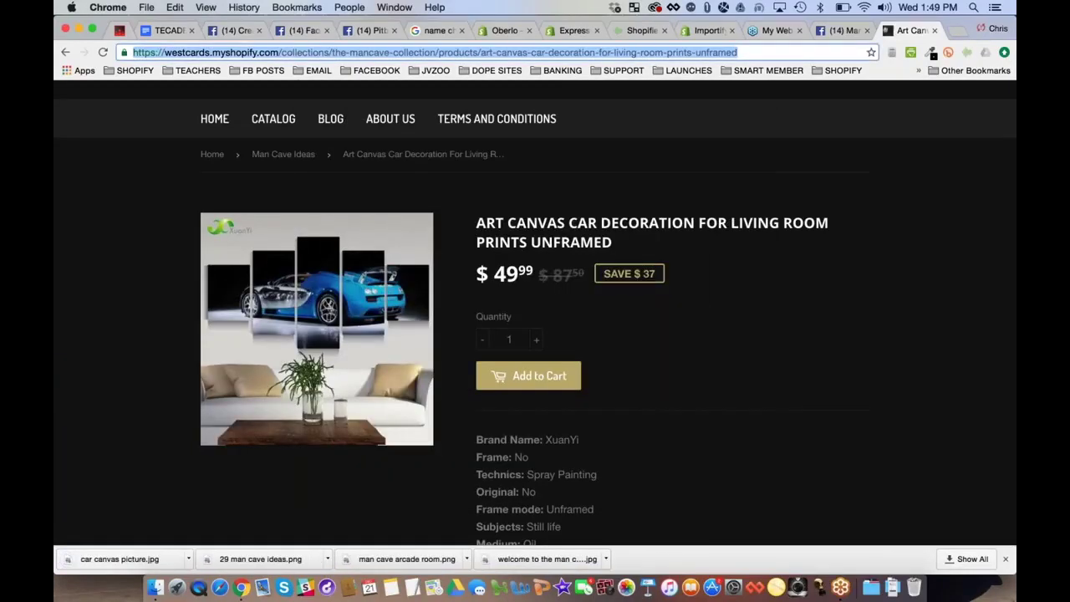
Start a Man Cave Expert photo post with car canvas picture.jpg attached
left_click(841, 34)
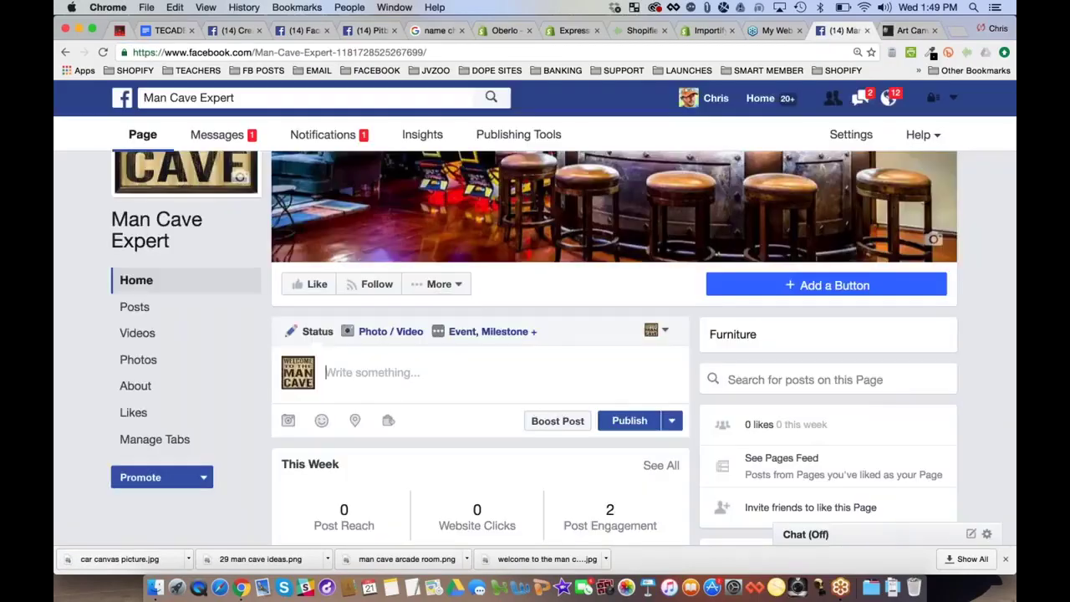
left_click(390, 332)
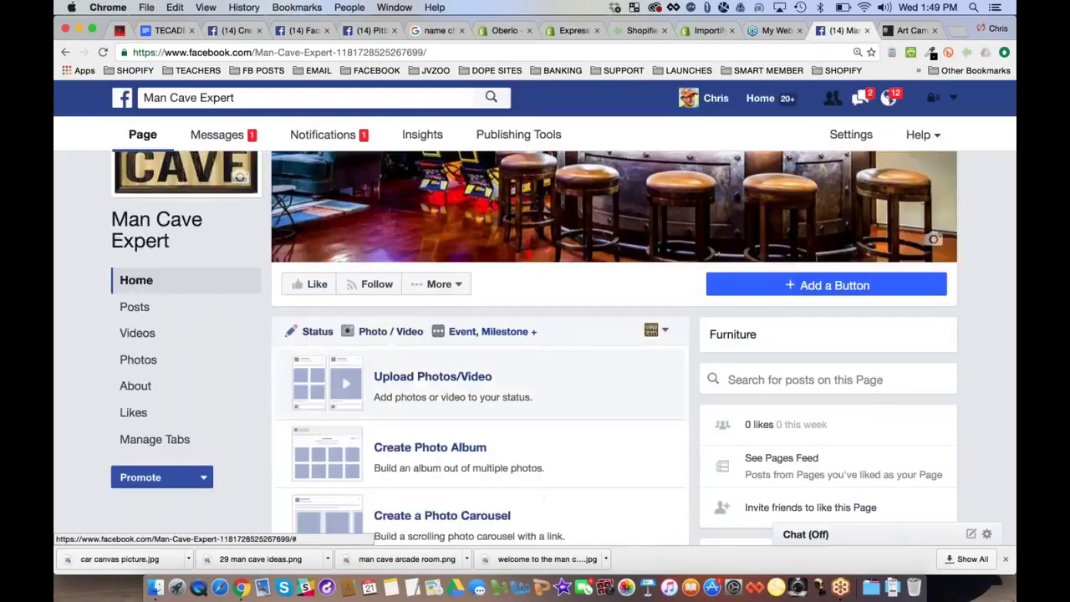
left_click(385, 375)
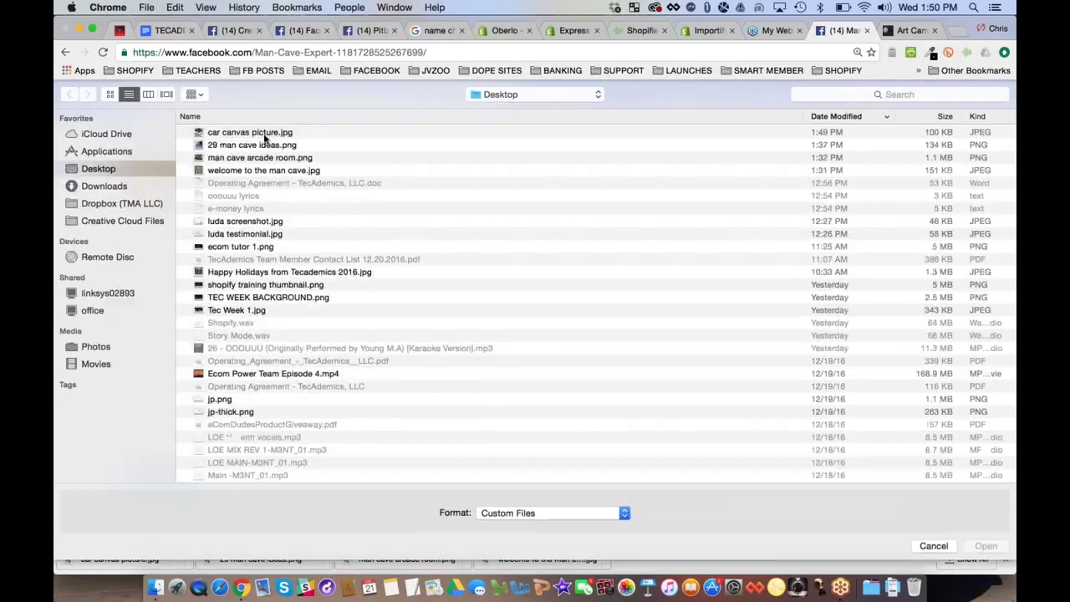
double_click(251, 133)
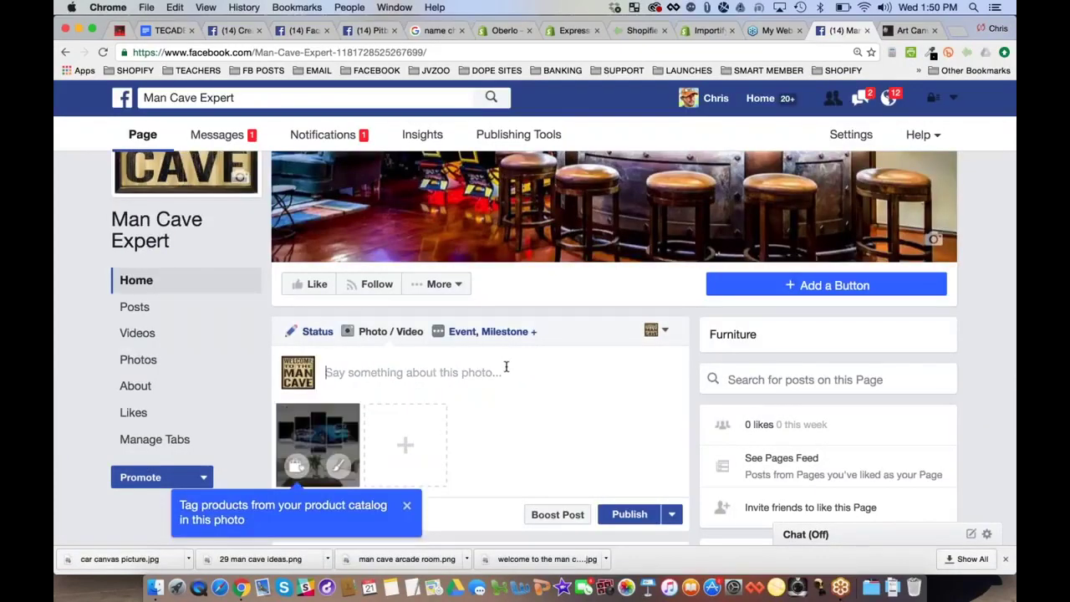
Caption it 'Would you rock this Bugatti Canvas in your man cave?', 'CHIME IN:' and 'Get it here:'
type("Would")
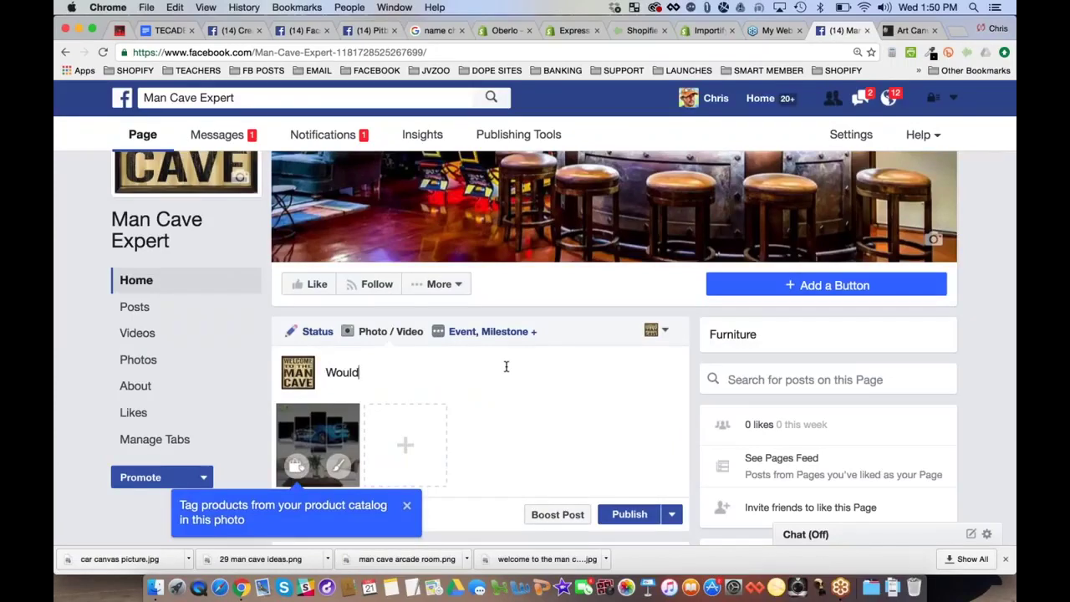
type("you rock this c")
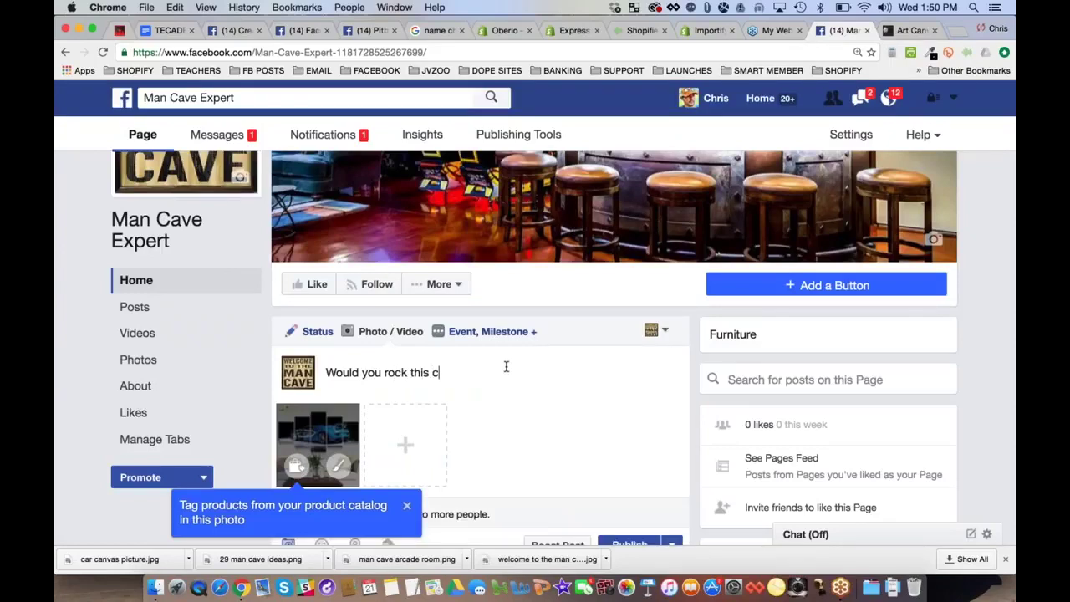
key("BackSpace")
type("Bugatti Canvas")
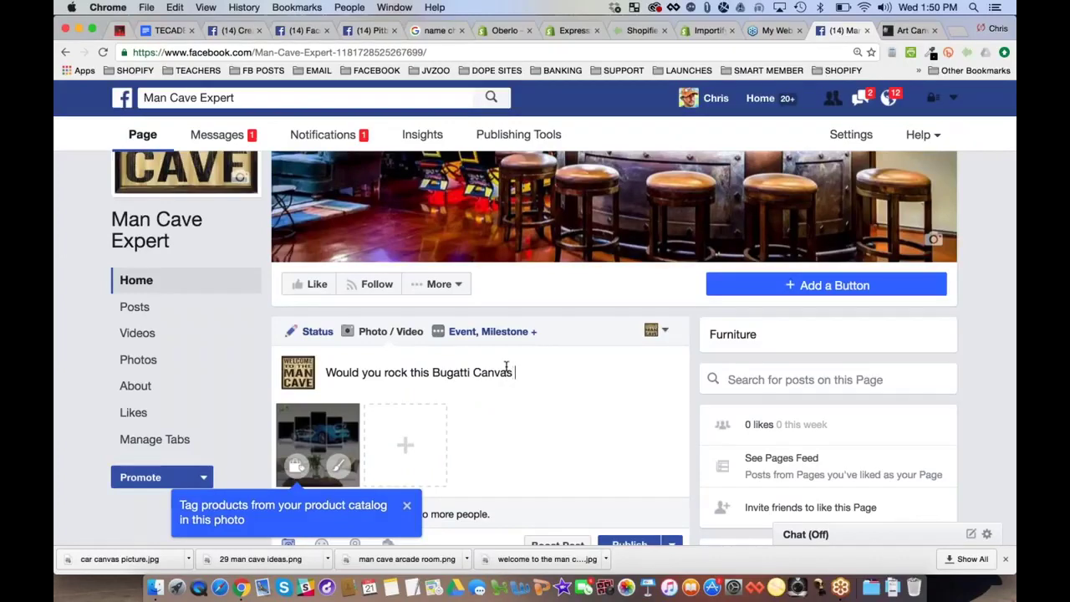
type(" in your man cave?")
key("Return")
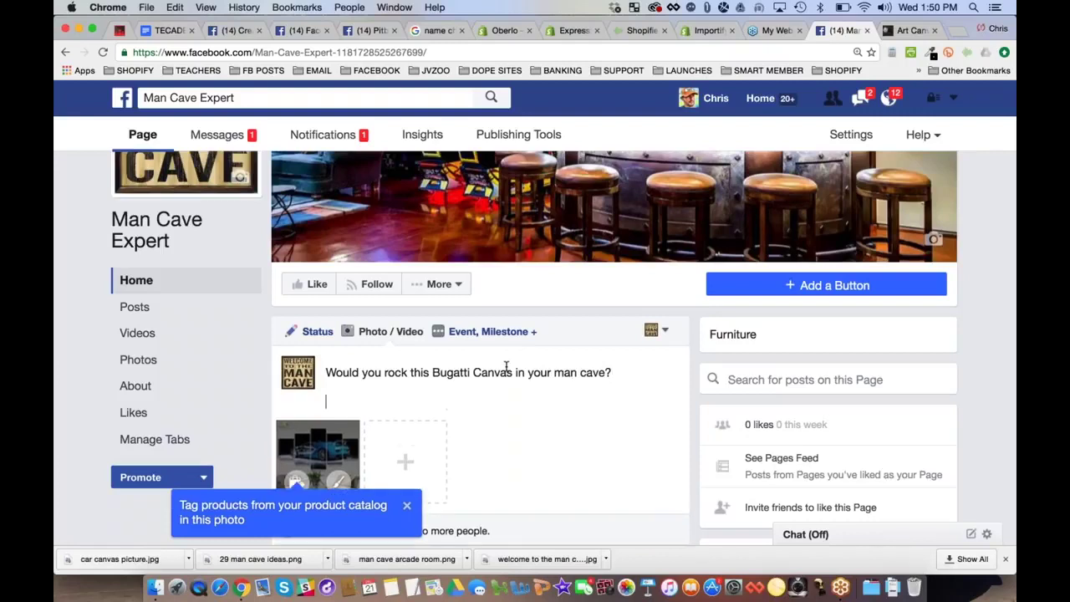
key("BackSpace")
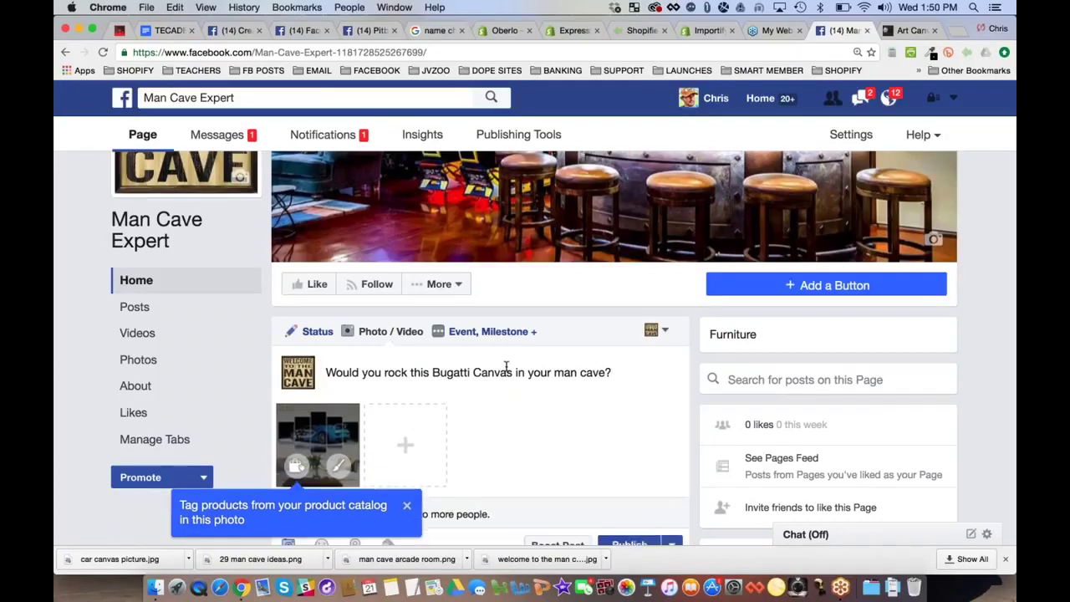
type("CHIME IN:")
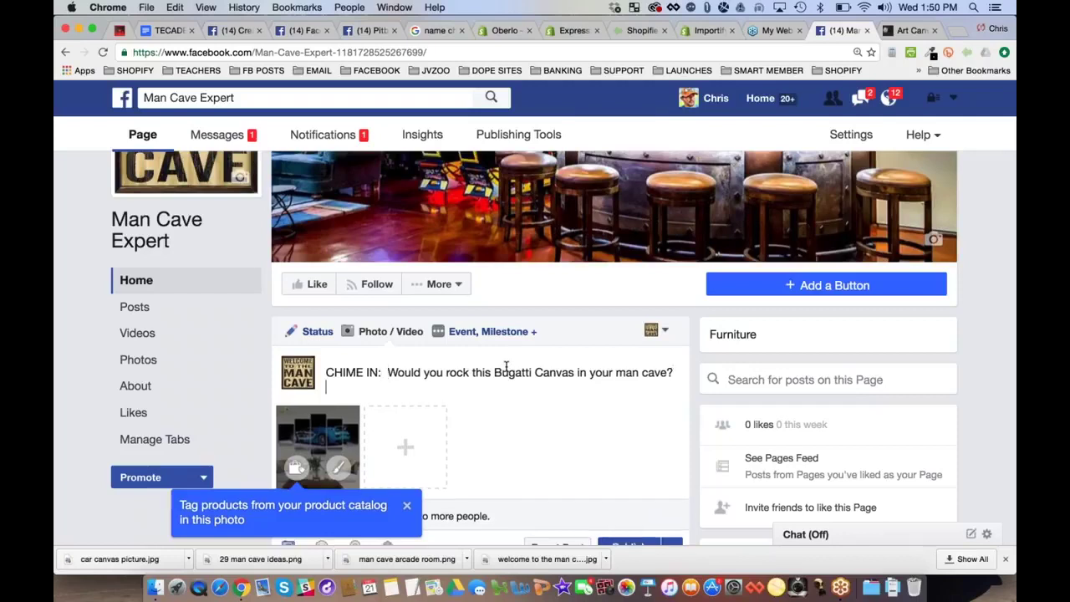
key("Return")
type("TAG")
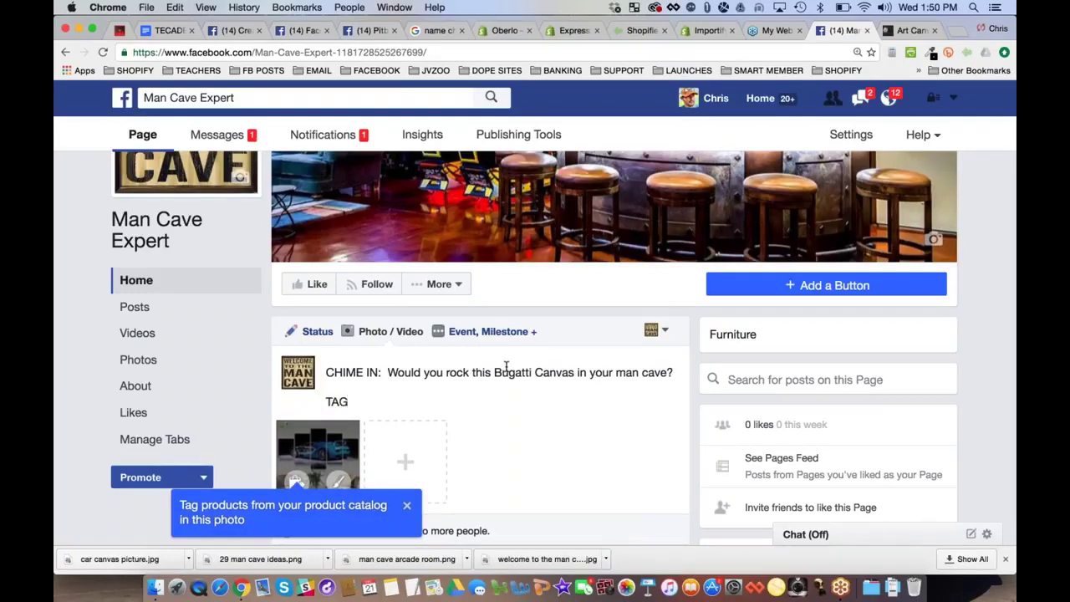
type(" a fri")
key("BackSpace")
key("BackSpace")
key("BackSpace")
key("BackSpace")
key("BackSpace")
key("BackSpace")
key("BackSpace")
key("BackSpace")
key("BackSpace")
type("Get h")
type("t here:")
Copy the product page URL and paste it after 'Get it here:' in the Facebook draft
left_click(912, 30)
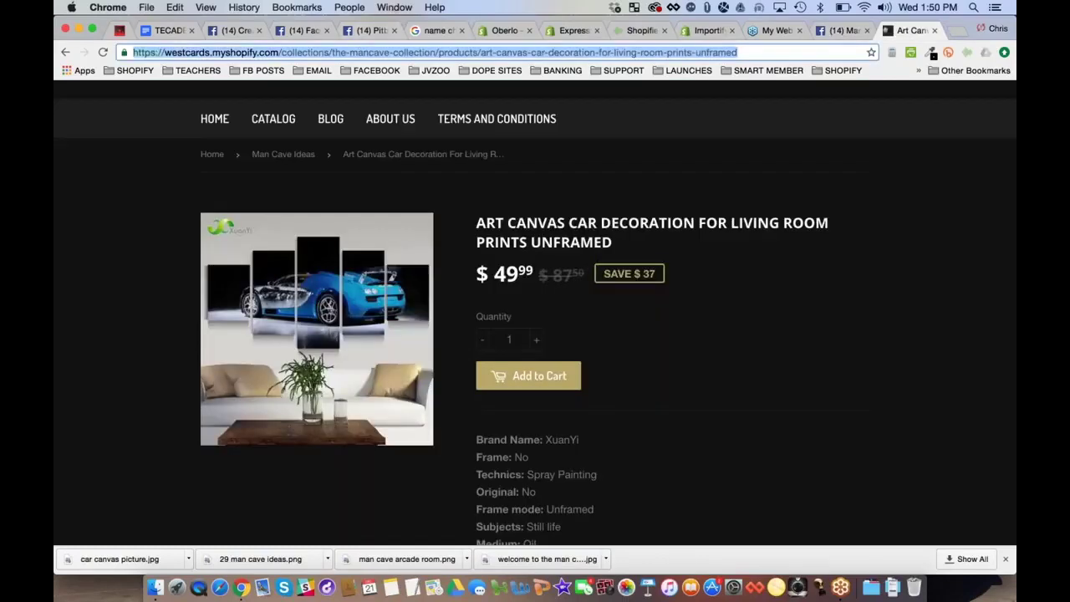
key("super+c")
left_click(841, 30)
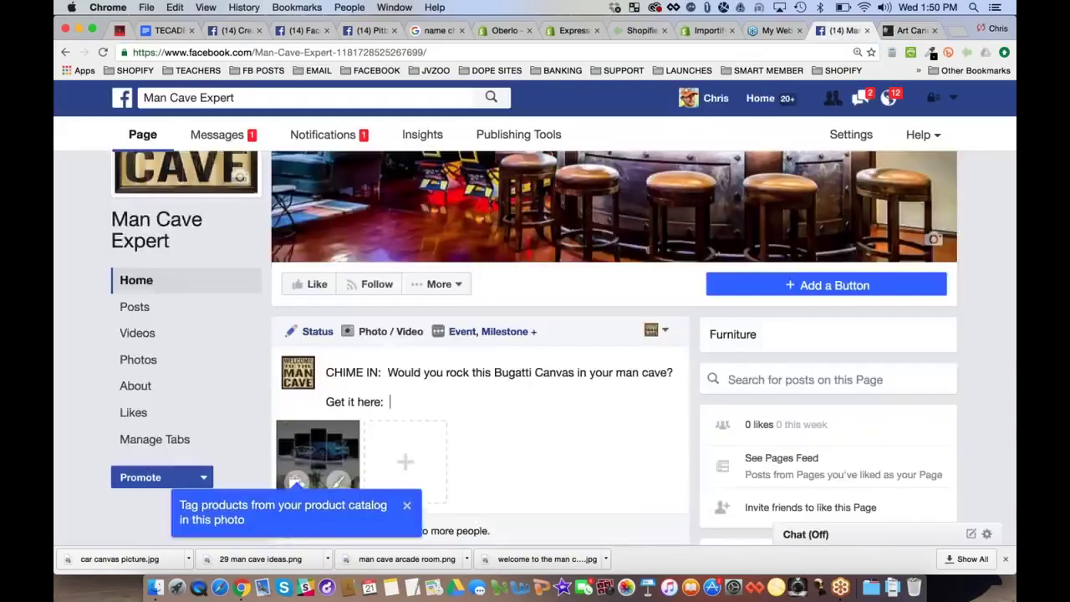
key("super+v")
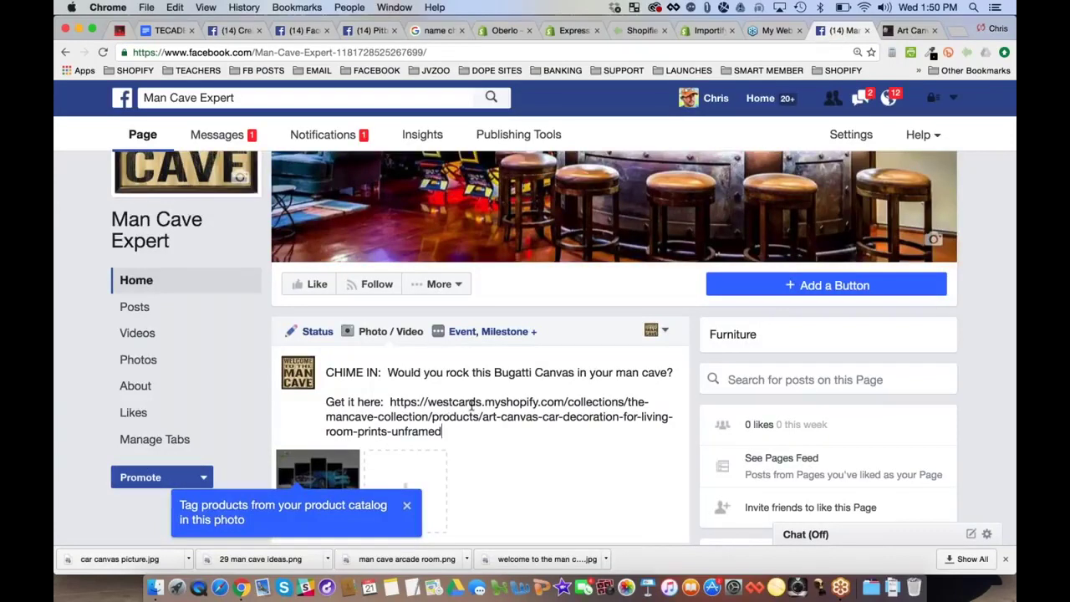
left_click_drag(427, 403, 568, 402)
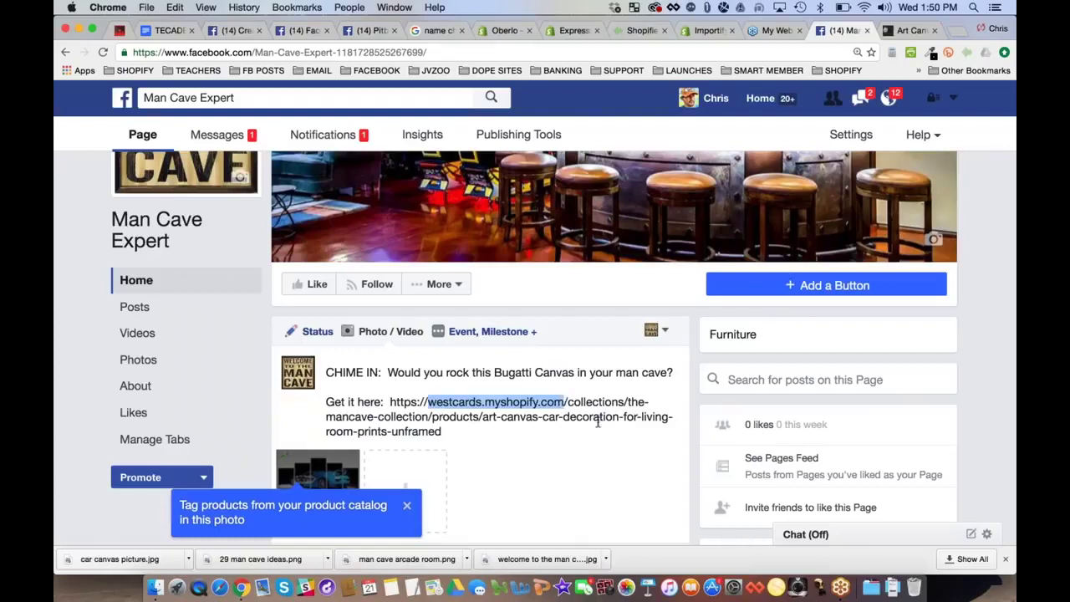
left_click(599, 418)
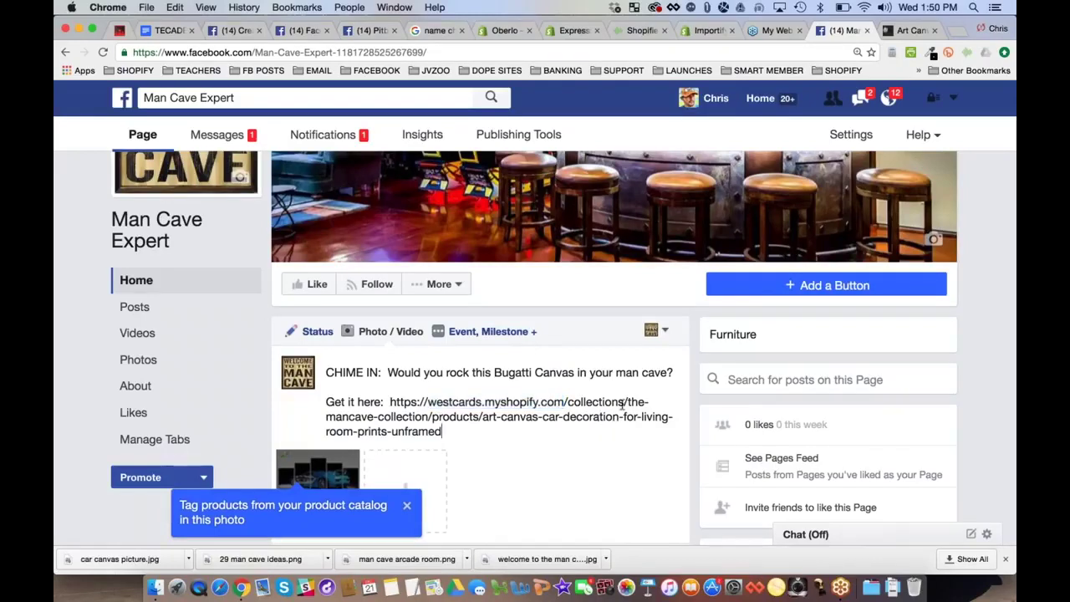
left_click(624, 402)
key("shift+super+Down")
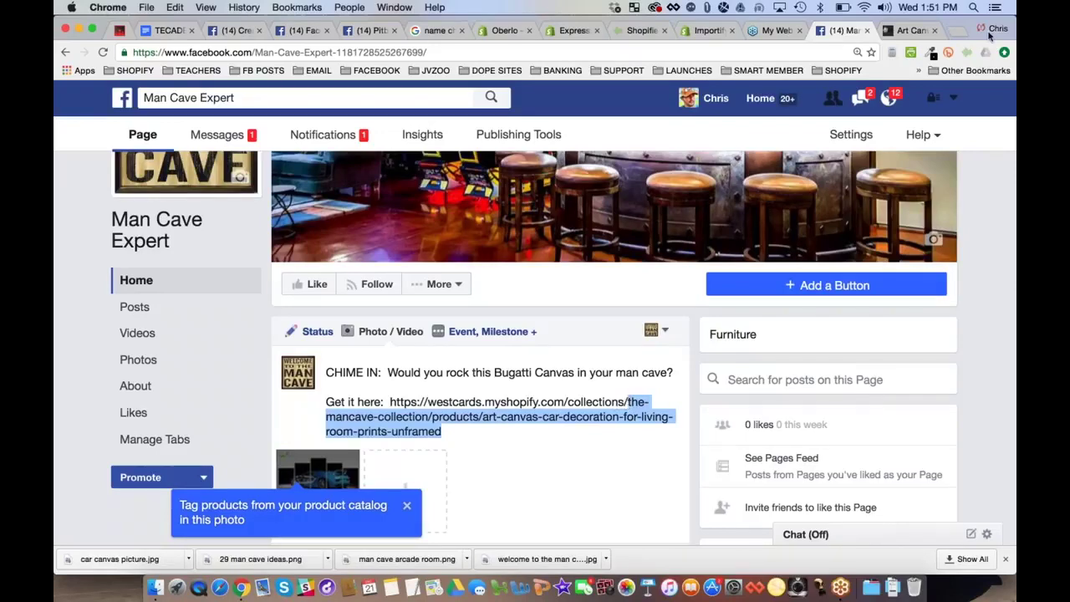
left_click(901, 32)
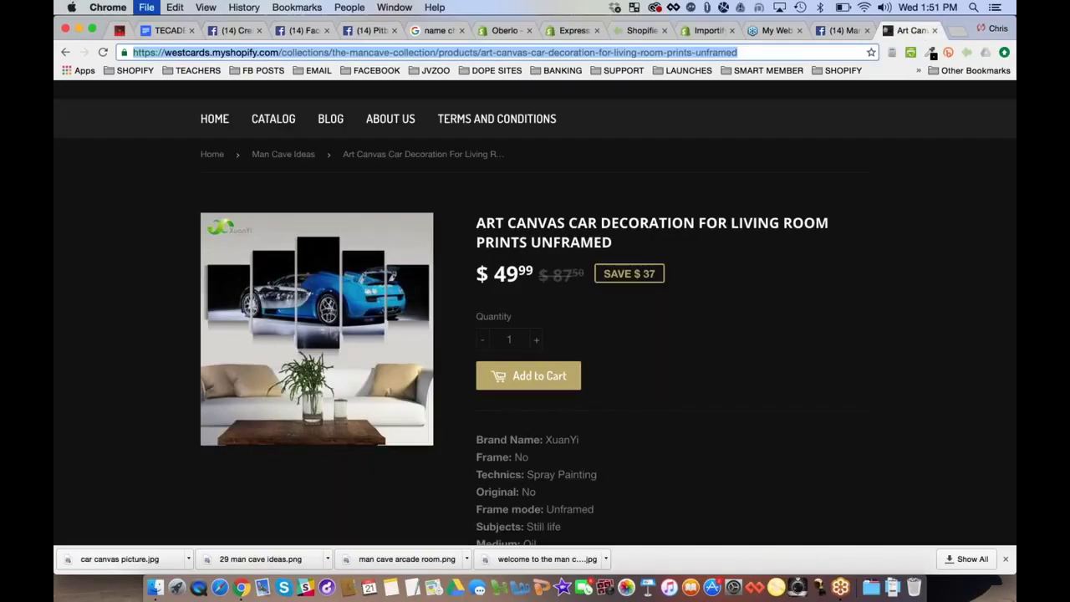
Create and copy a bit.ly/bugattiposter short link for the product page URL in Bitly
key("super+t")
type("bit.ly")
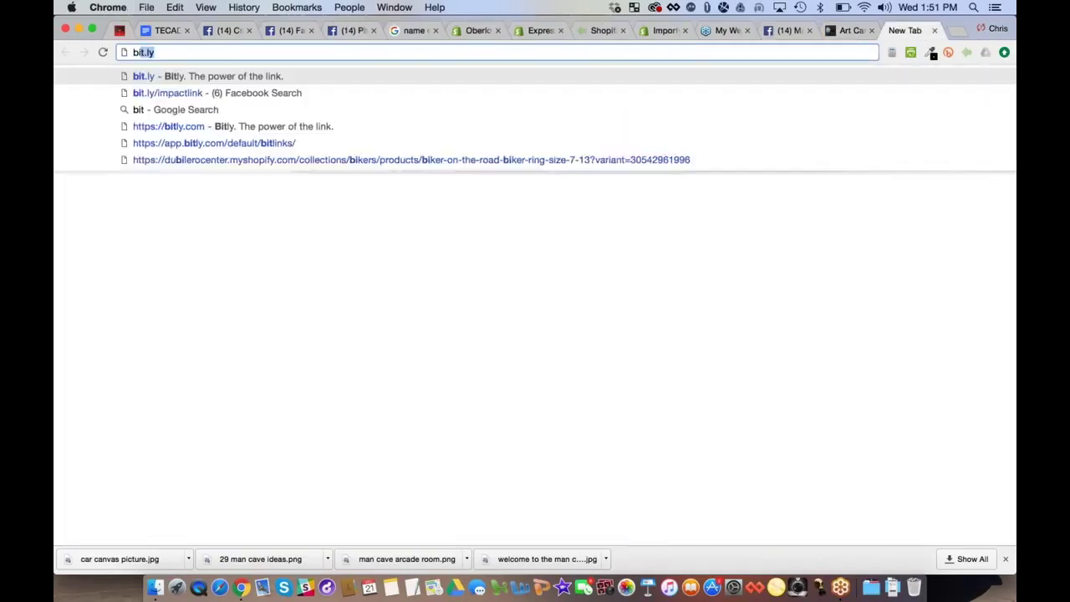
key("Return")
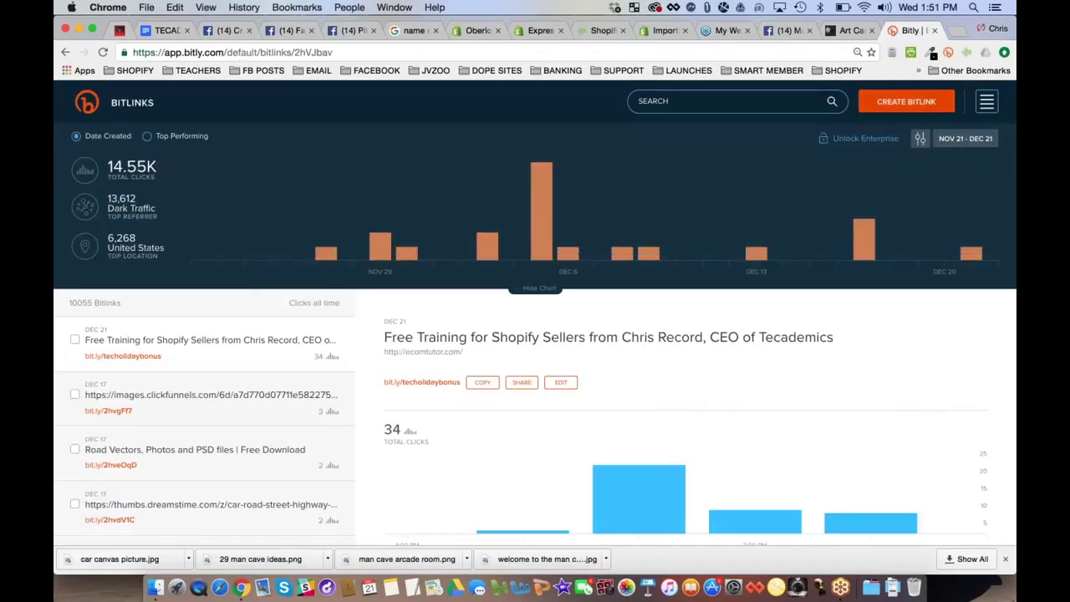
left_click(907, 101)
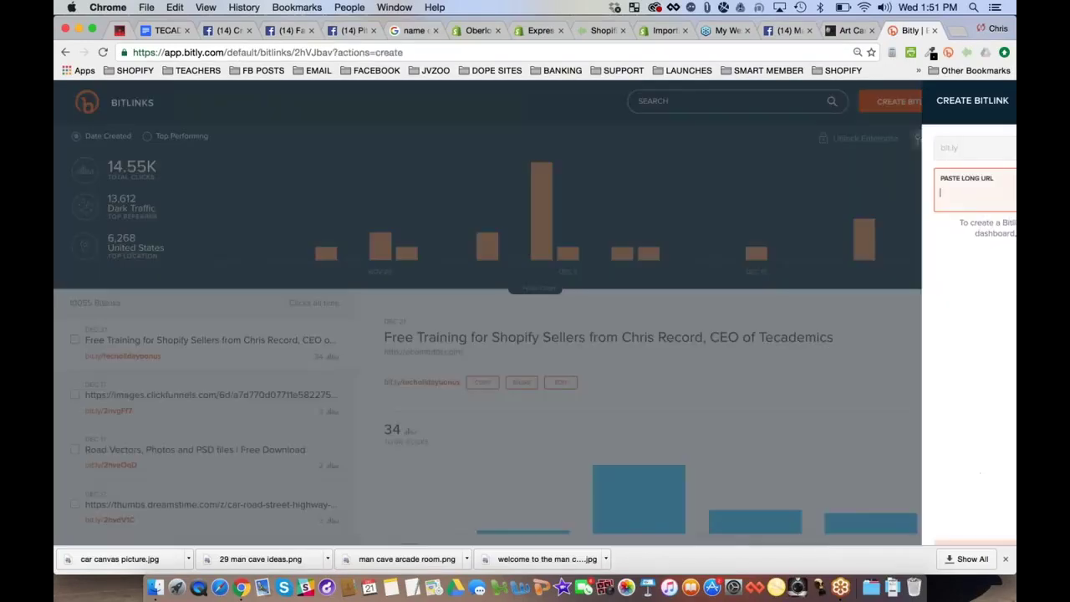
key("super+v")
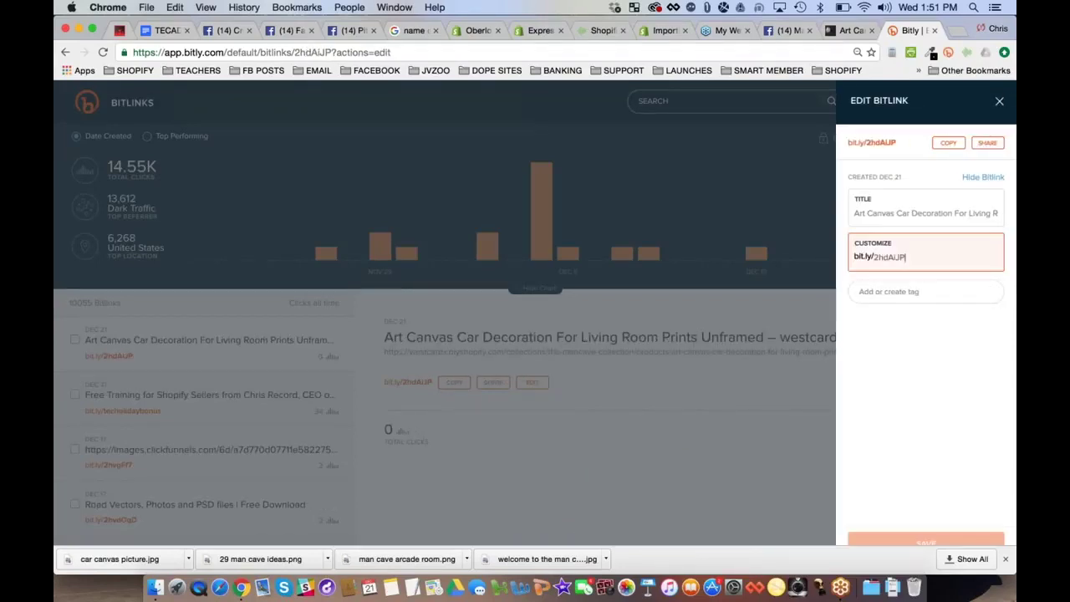
double_click(894, 259)
type("bugattiposter")
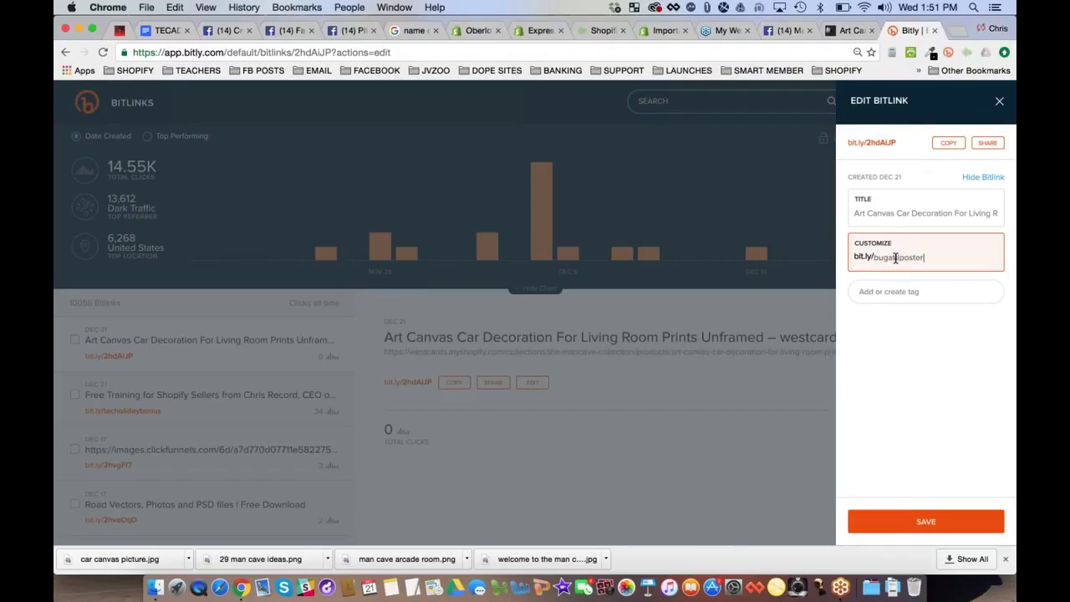
left_click(926, 521)
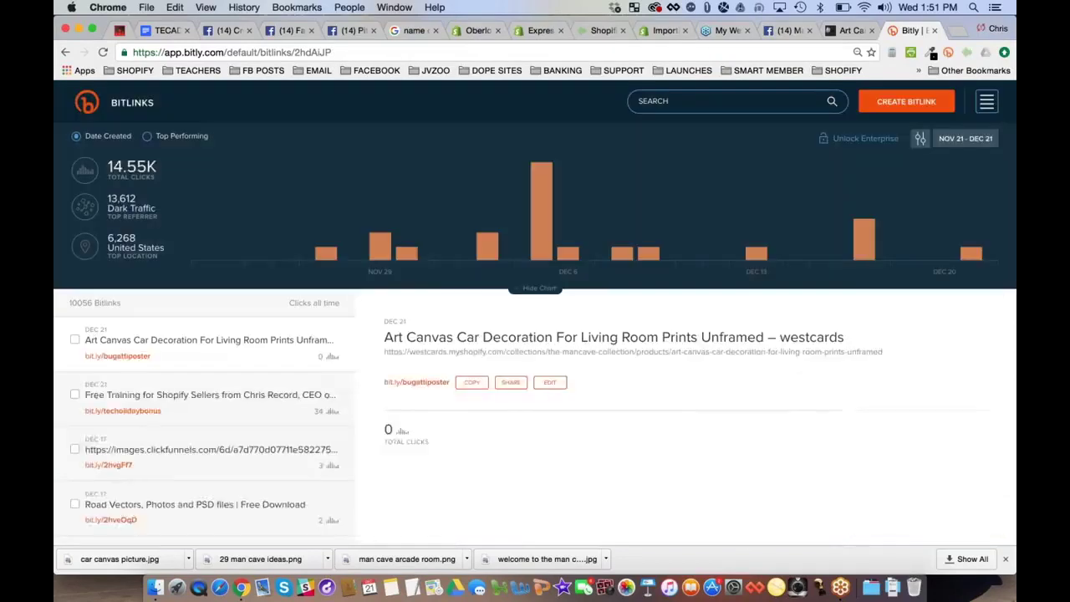
left_click(471, 383)
left_click(786, 31)
Replace the long store link with the bit.ly short link and duplicate the link line
left_click(500, 415)
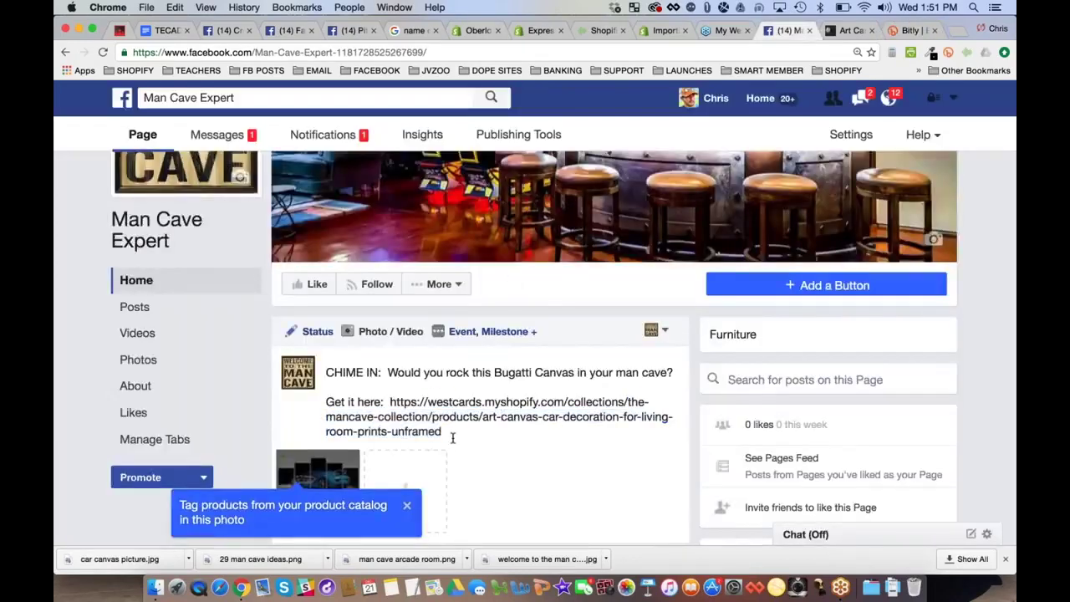
left_click_drag(442, 431, 388, 403)
key("cmd+v")
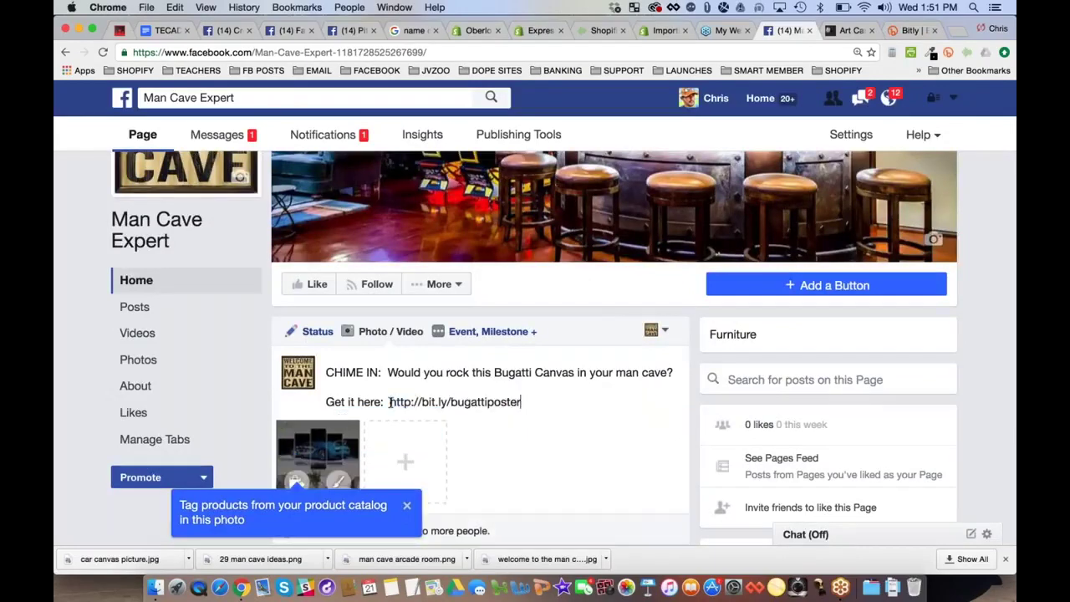
left_click(303, 396, "shift")
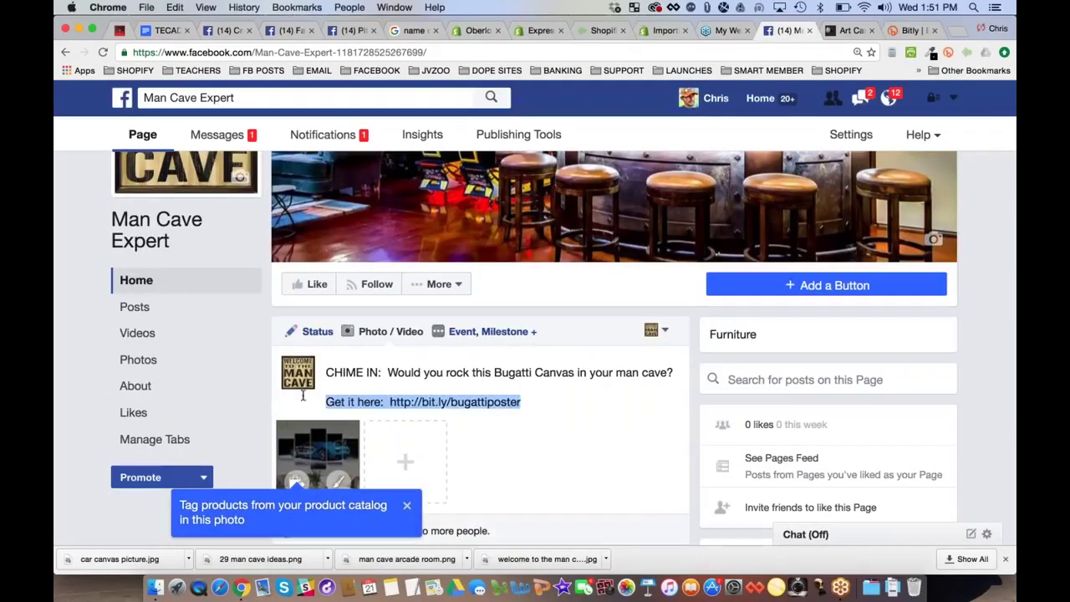
left_click(545, 401)
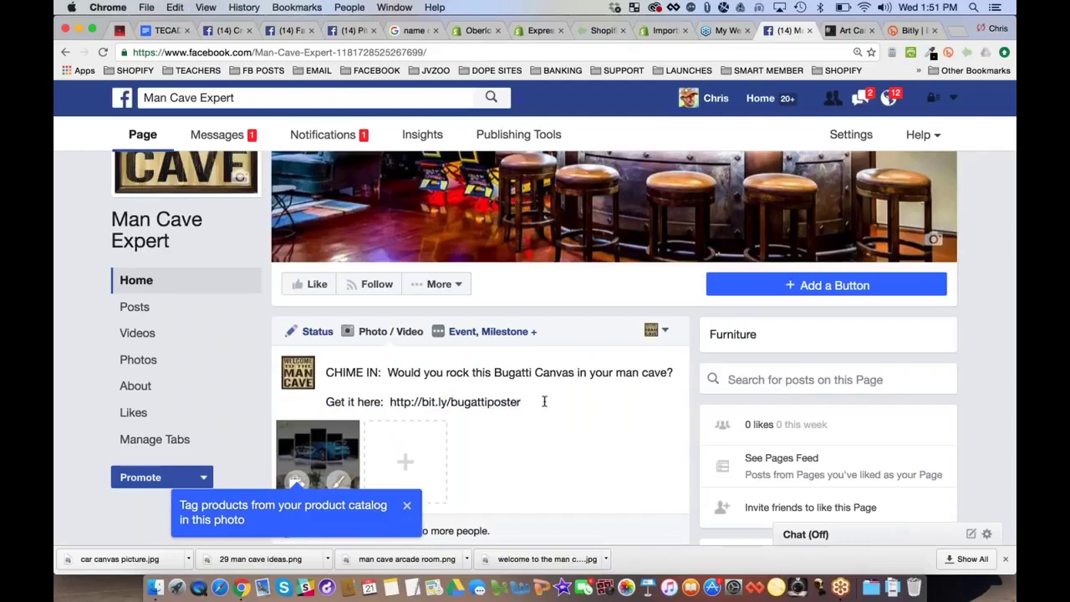
key("Return")
key("super+v")
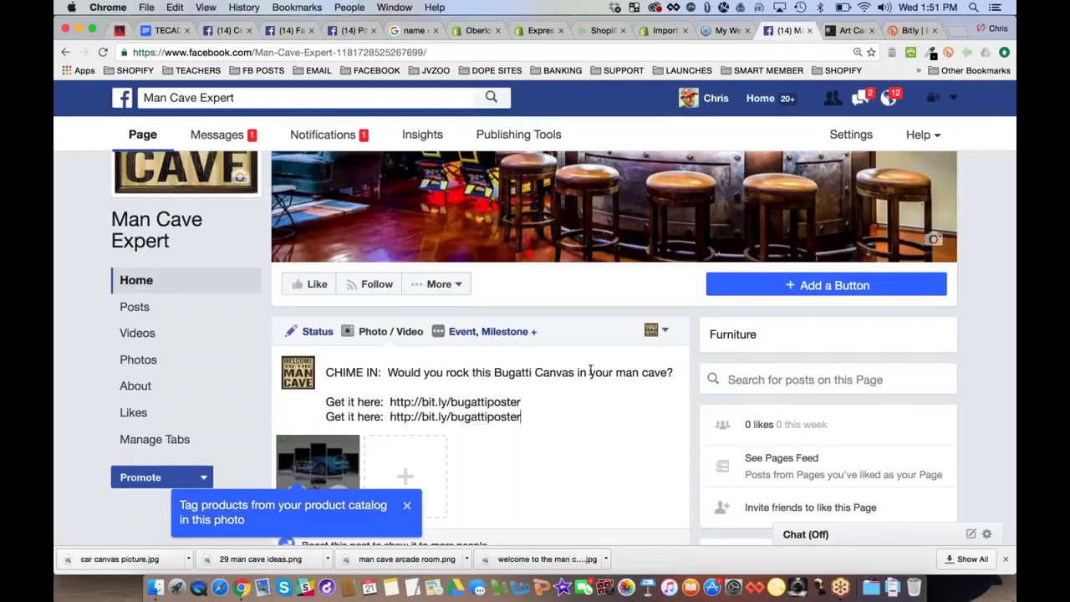
scroll(591, 370, "down", 1)
scroll(502, 334, "down", 2)
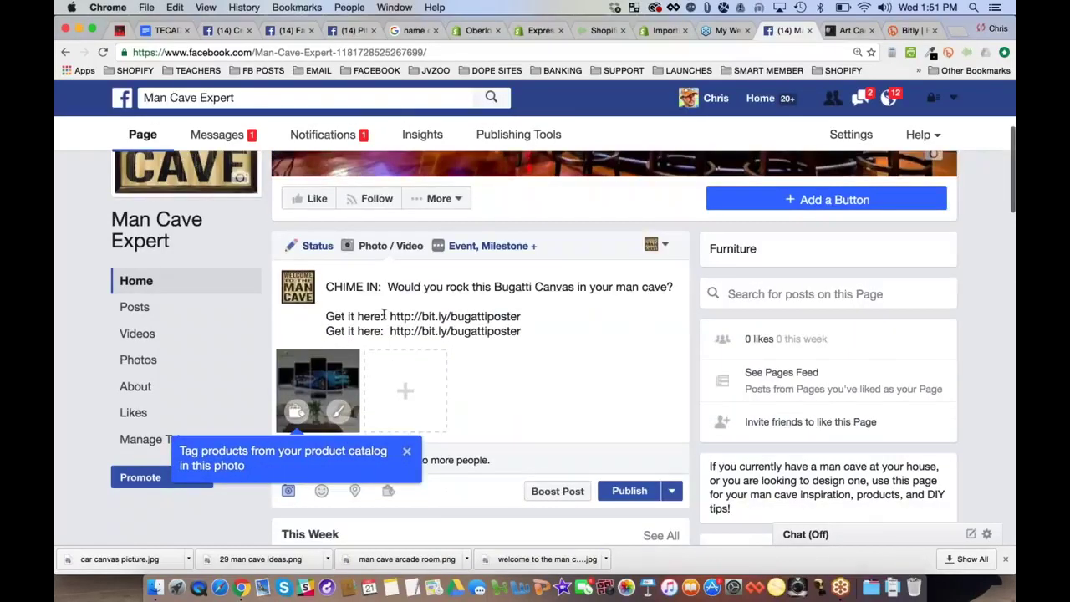
Change both link lines to 'Get it here: =>' and publish the post
left_click(385, 316)
key("BackSpace")
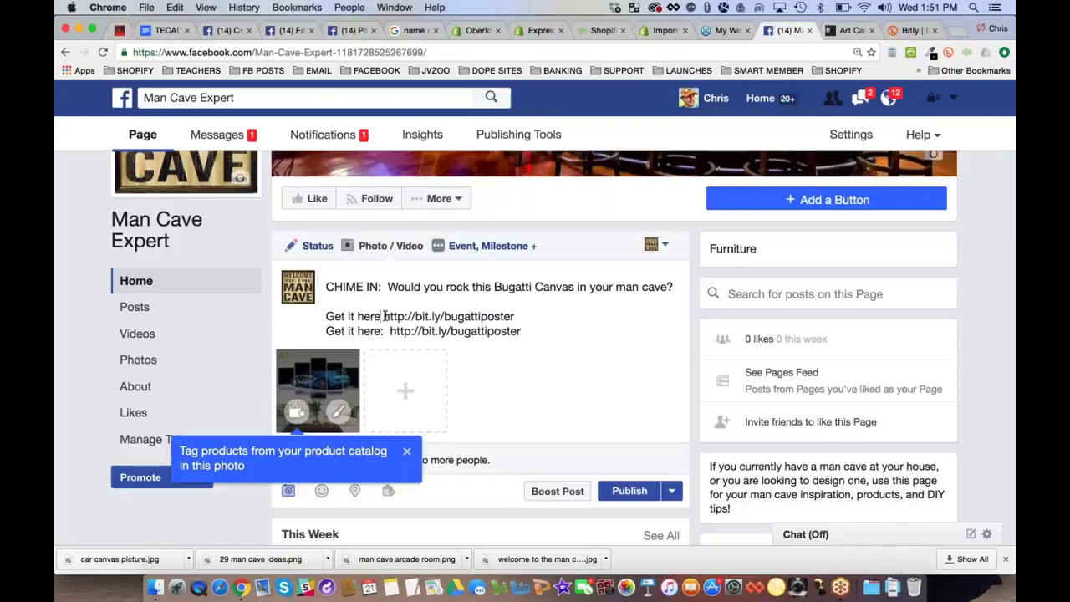
type("=>")
key("BackSpace")
key("BackSpace")
type("=>")
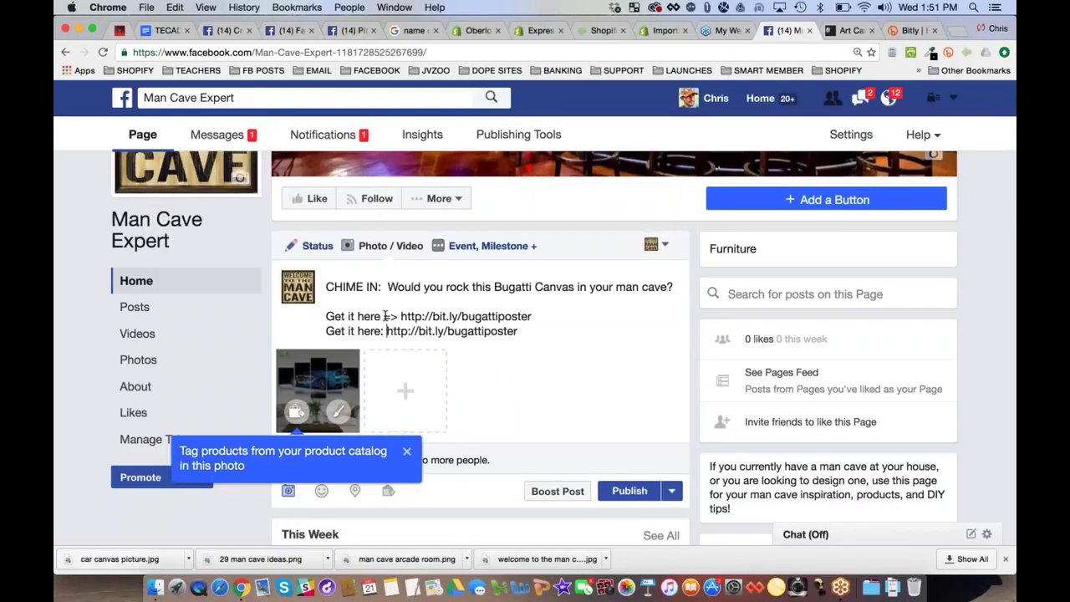
left_click(481, 316)
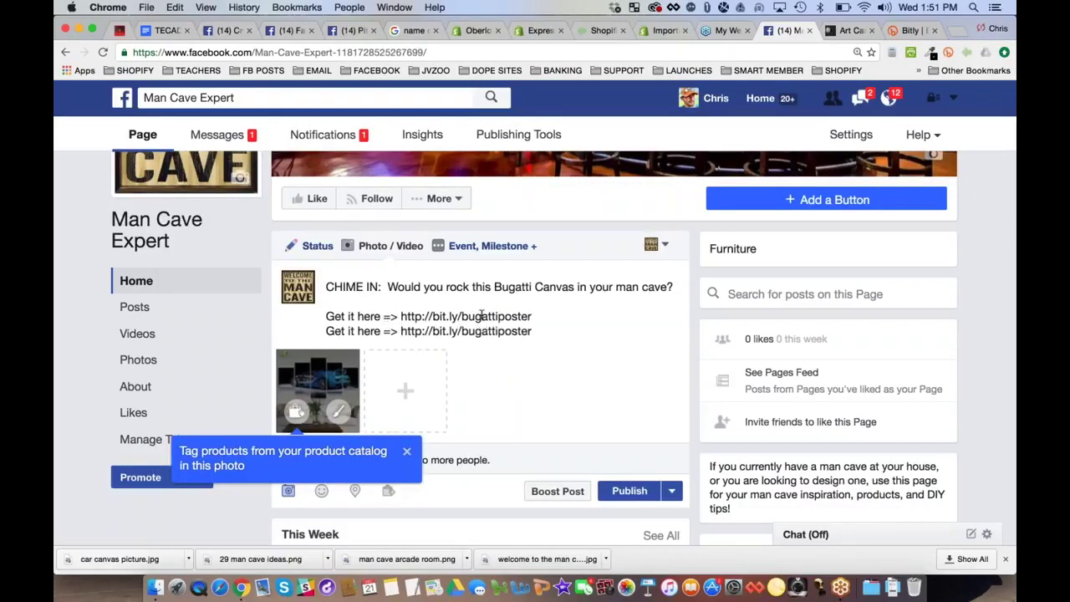
scroll(551, 321, "down", 1)
scroll(593, 338, "down", 1)
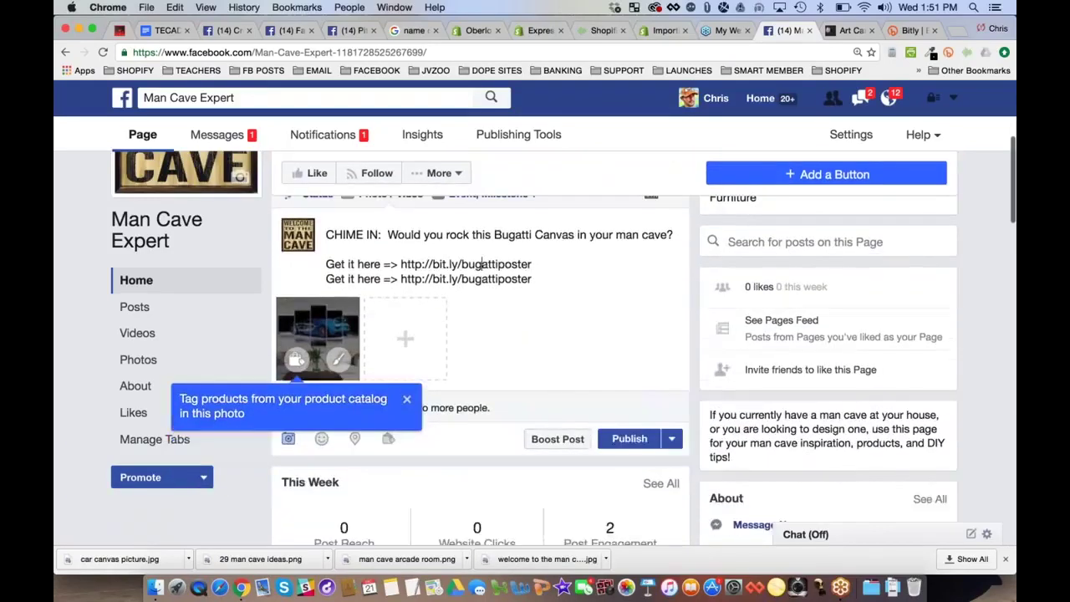
type(":")
left_click(381, 279)
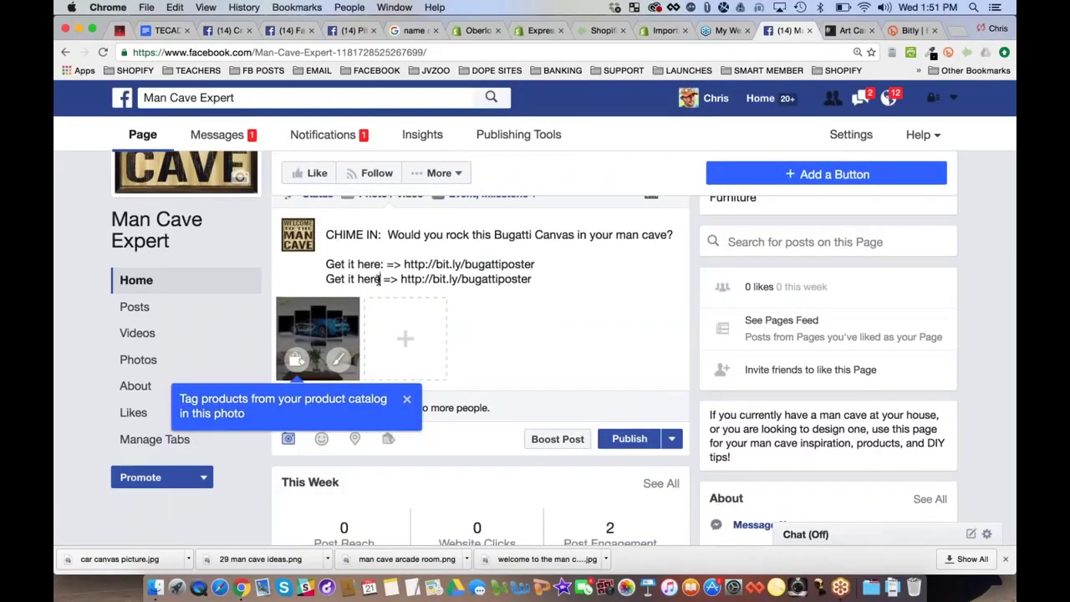
type(":")
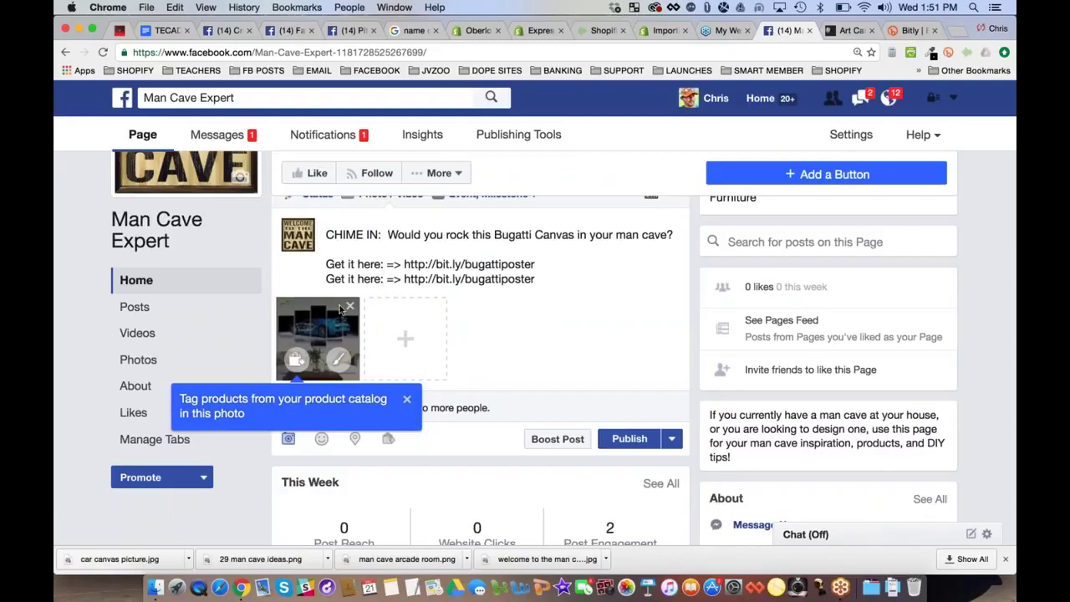
left_click(628, 439)
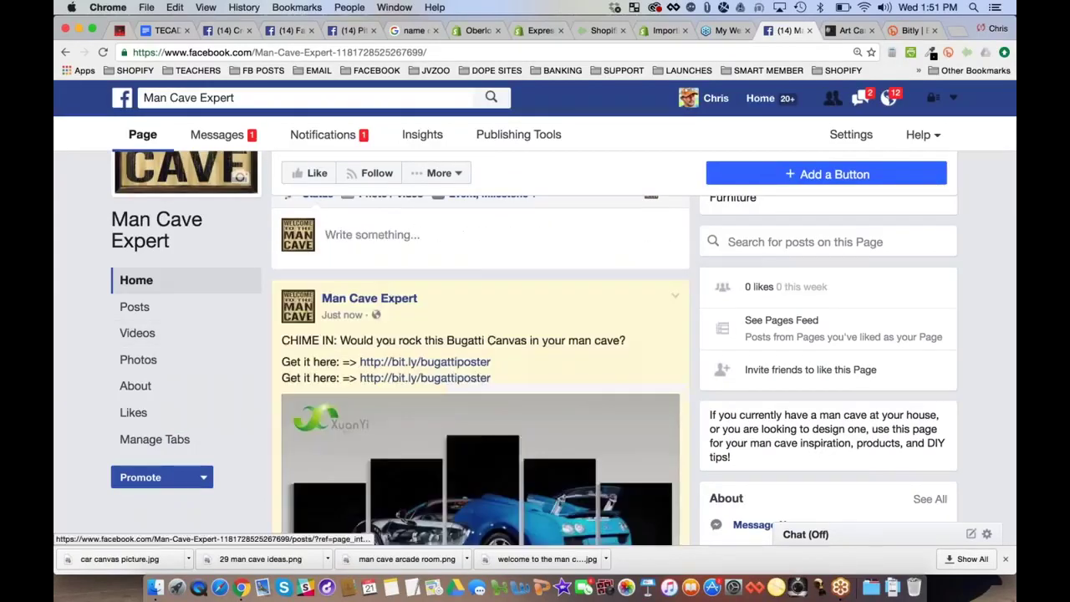
scroll(67, 290, "down", 5)
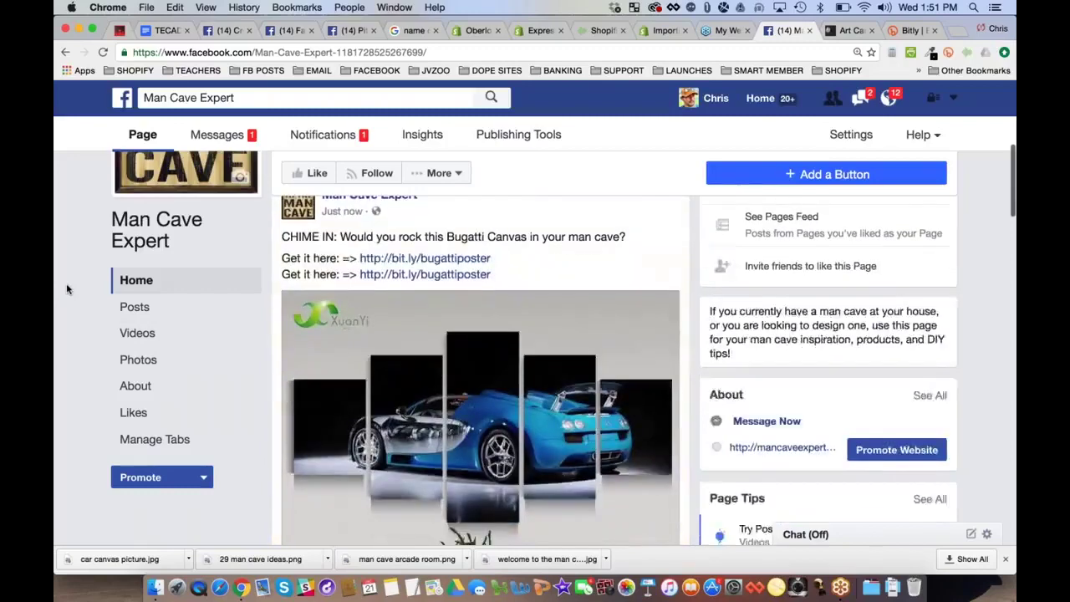
scroll(65, 290, "up", 3)
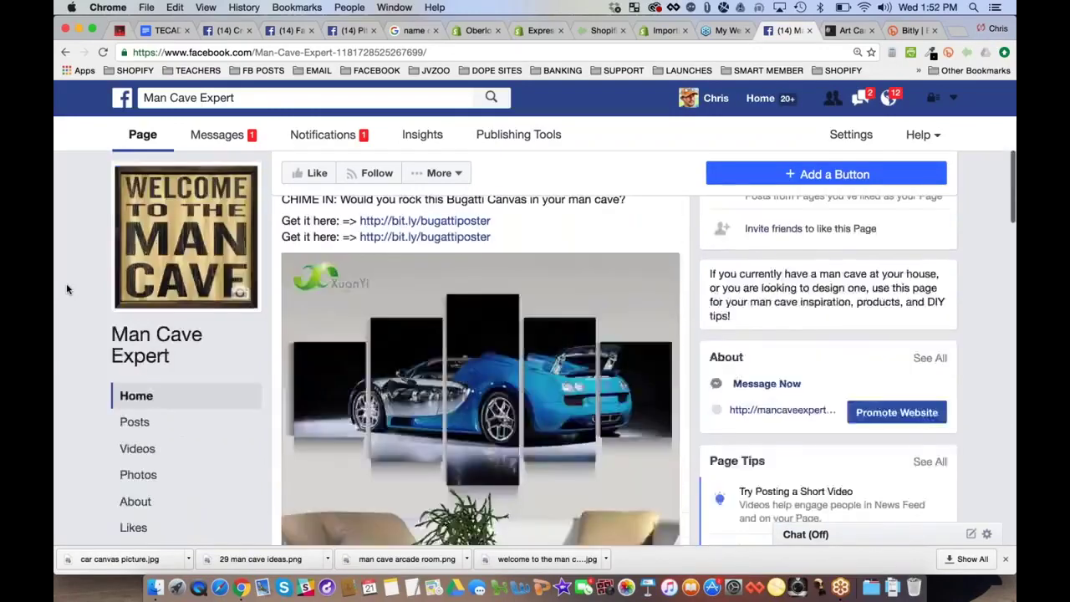
scroll(411, 224, "down", 10)
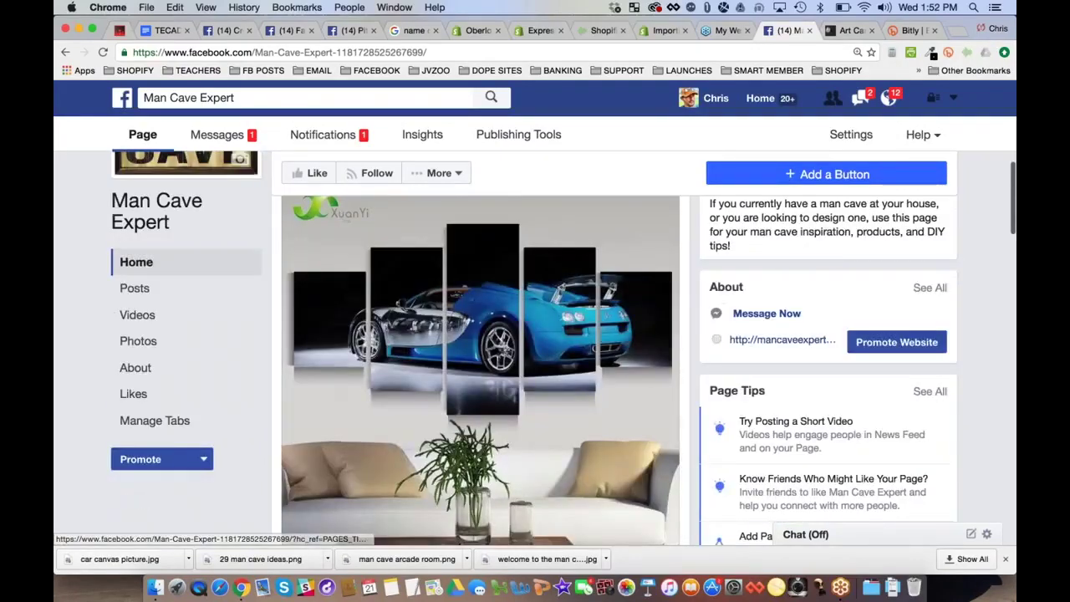
scroll(410, 225, "down", 15)
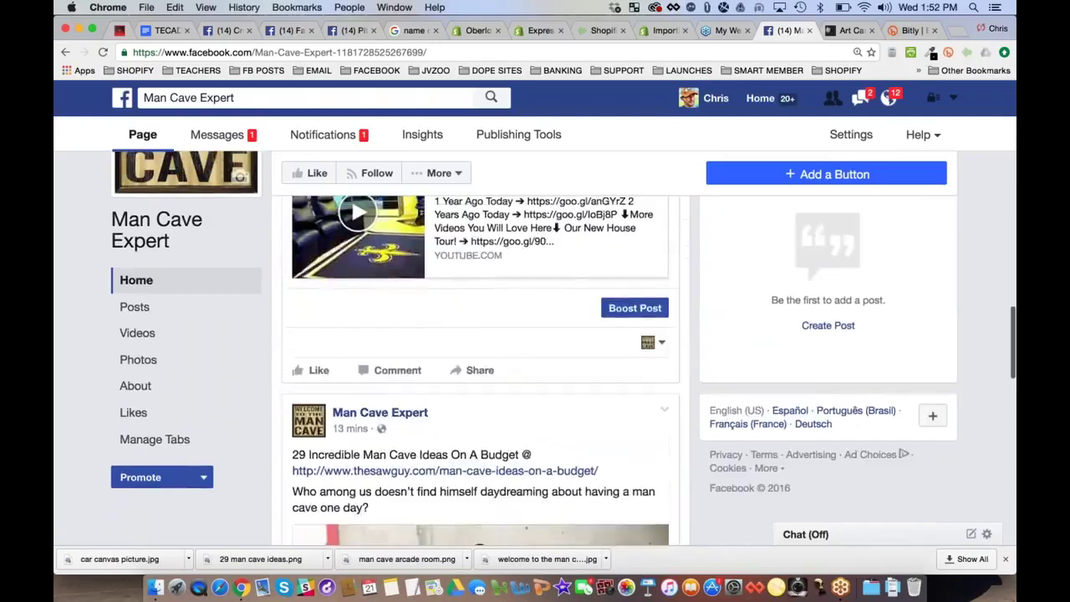
scroll(411, 225, "up", 3)
scroll(519, 337, "down", 2)
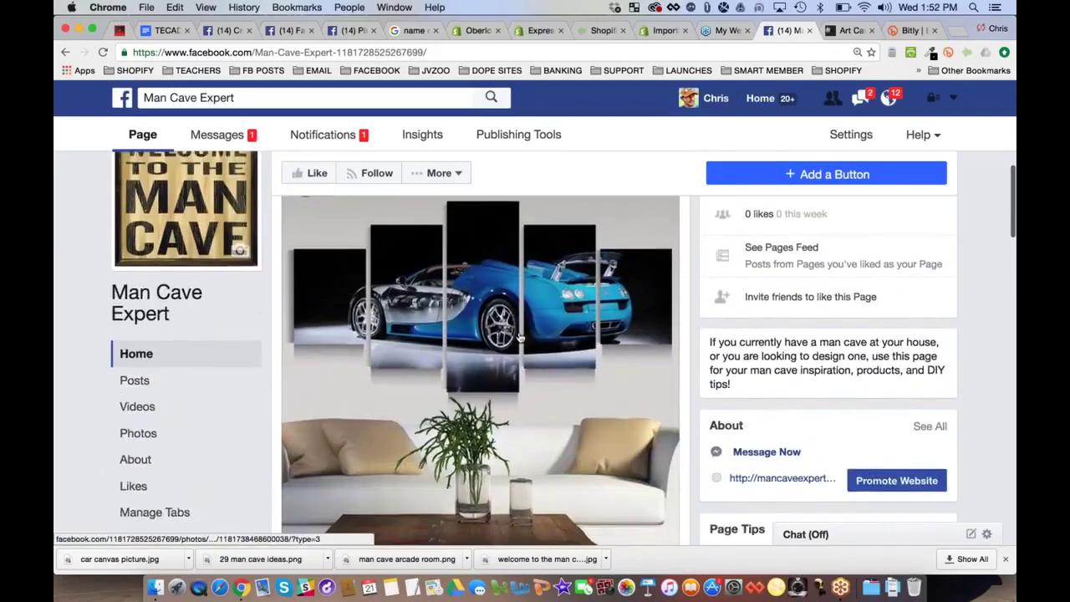
scroll(519, 337, "up", 4)
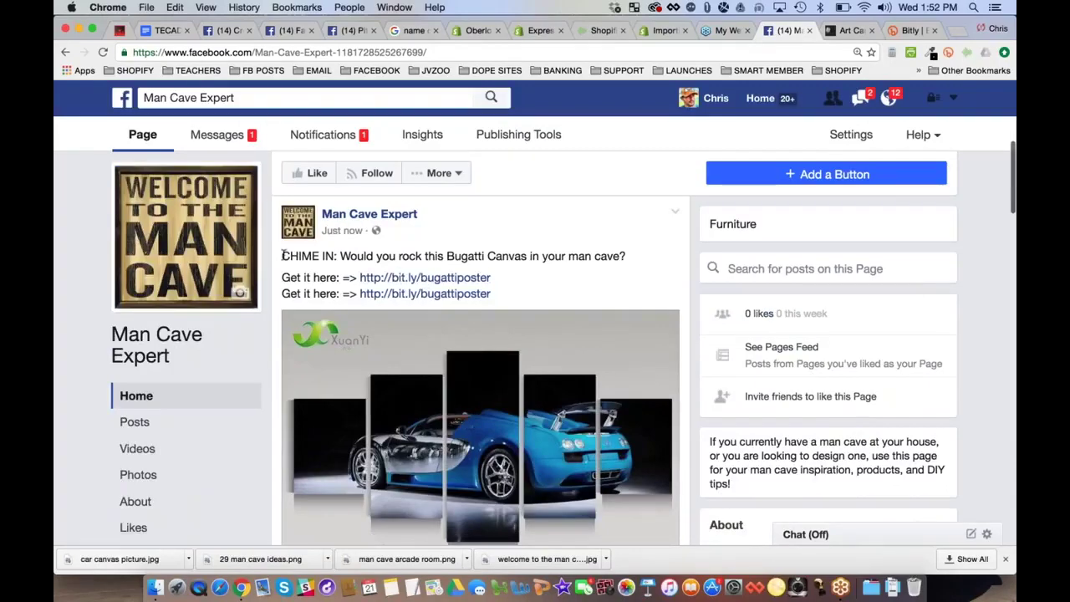
left_click_drag(282, 256, 622, 255)
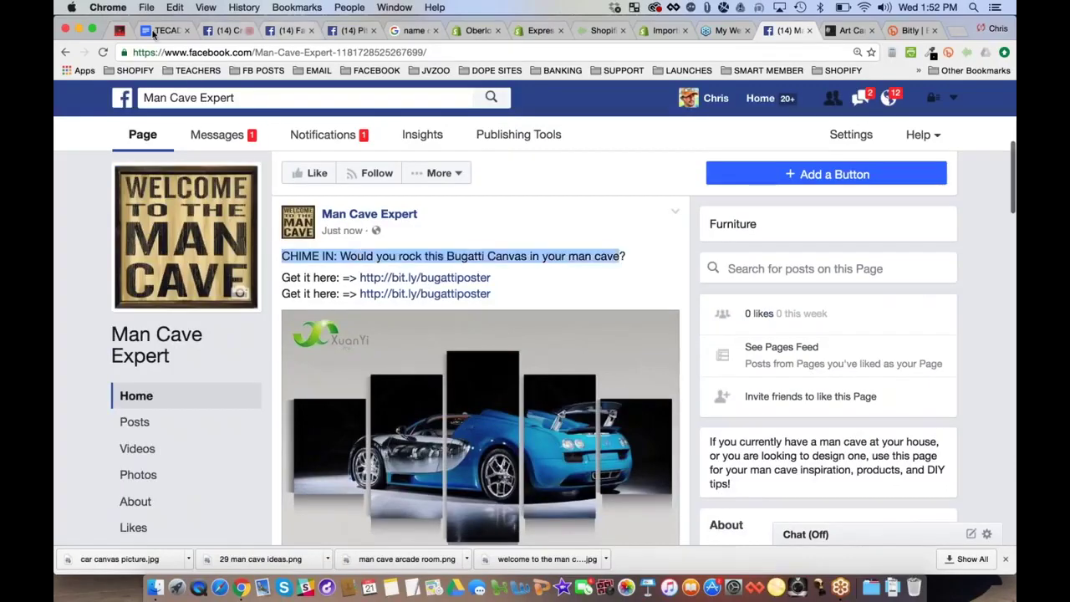
left_click(159, 31)
left_click_drag(379, 372, 853, 368)
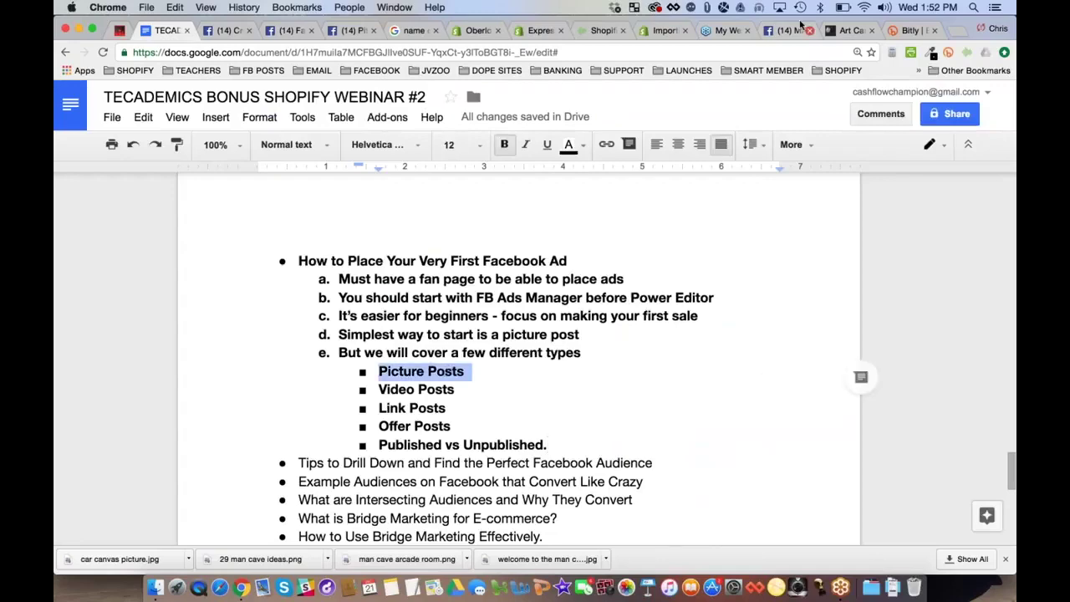
left_click(790, 31)
scroll(474, 303, "down", 3)
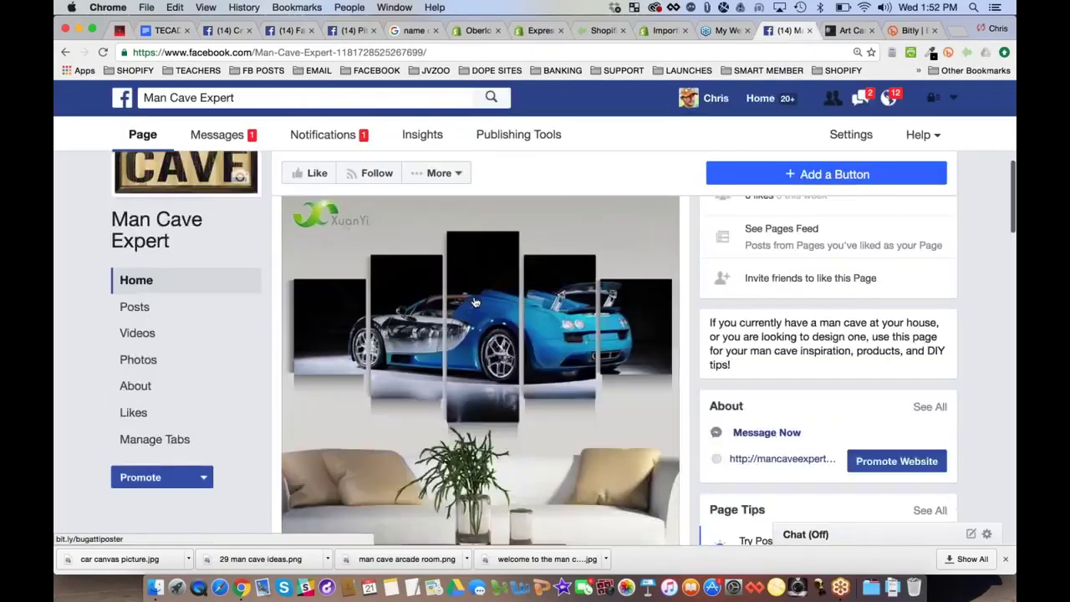
scroll(474, 303, "down", 1)
left_click(474, 302)
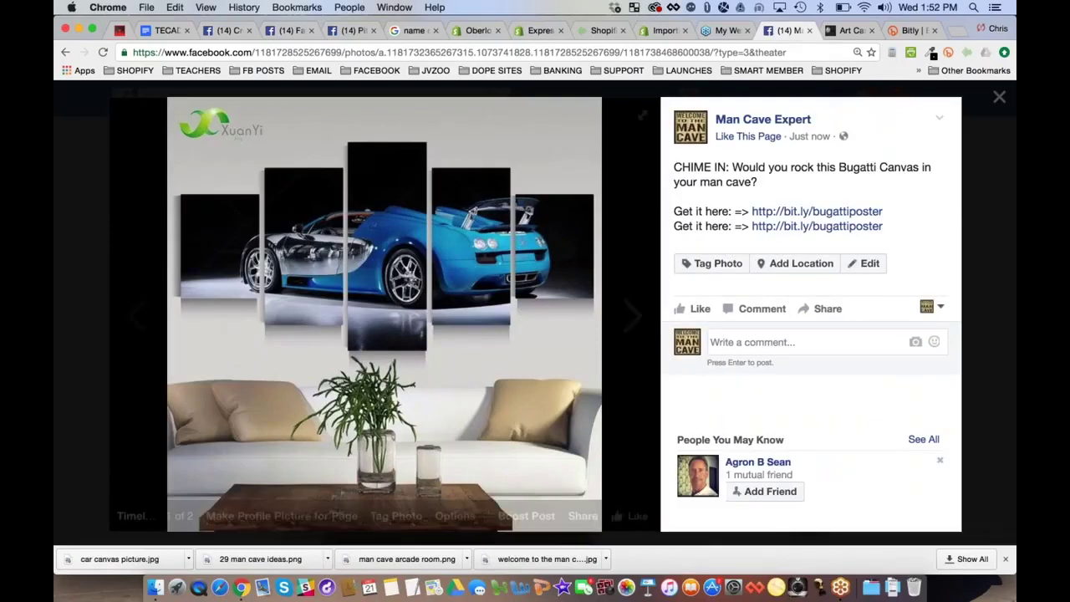
left_click(87, 229)
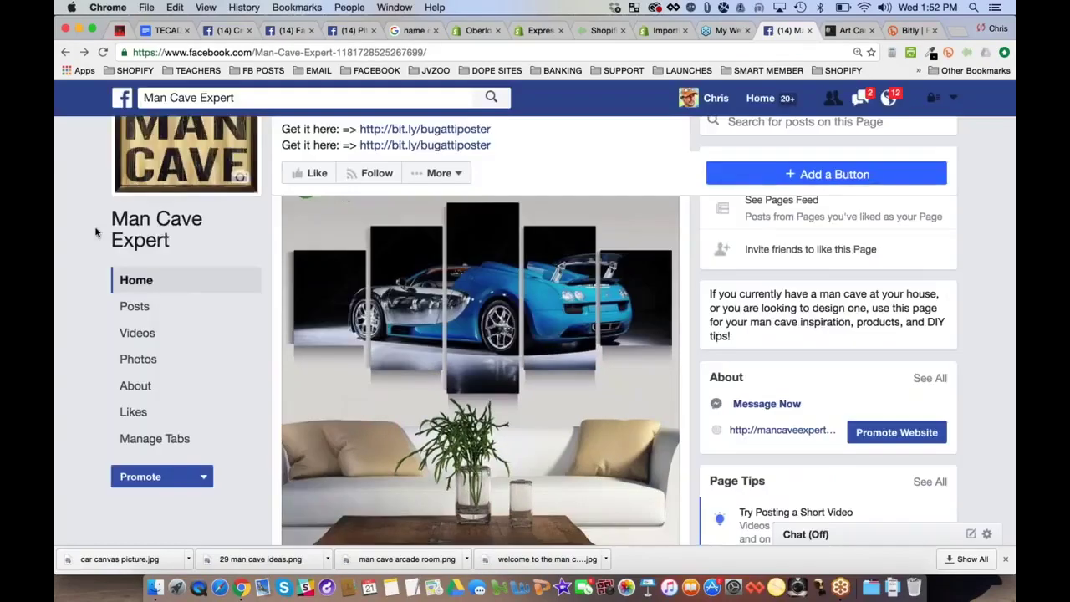
key("ctrl+Up")
left_click(478, 224)
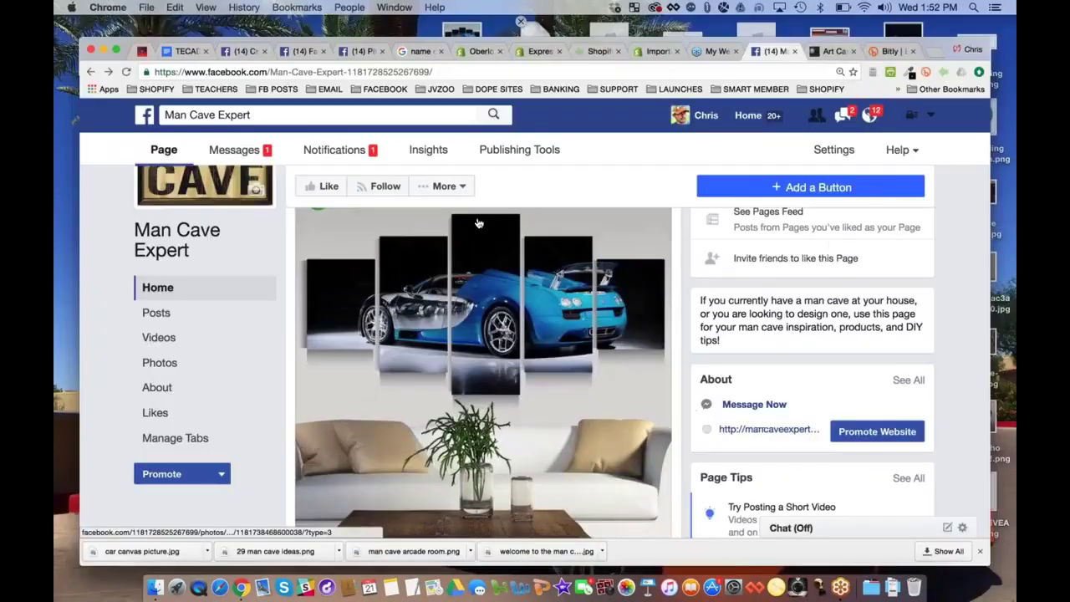
scroll(646, 424, "down", 5)
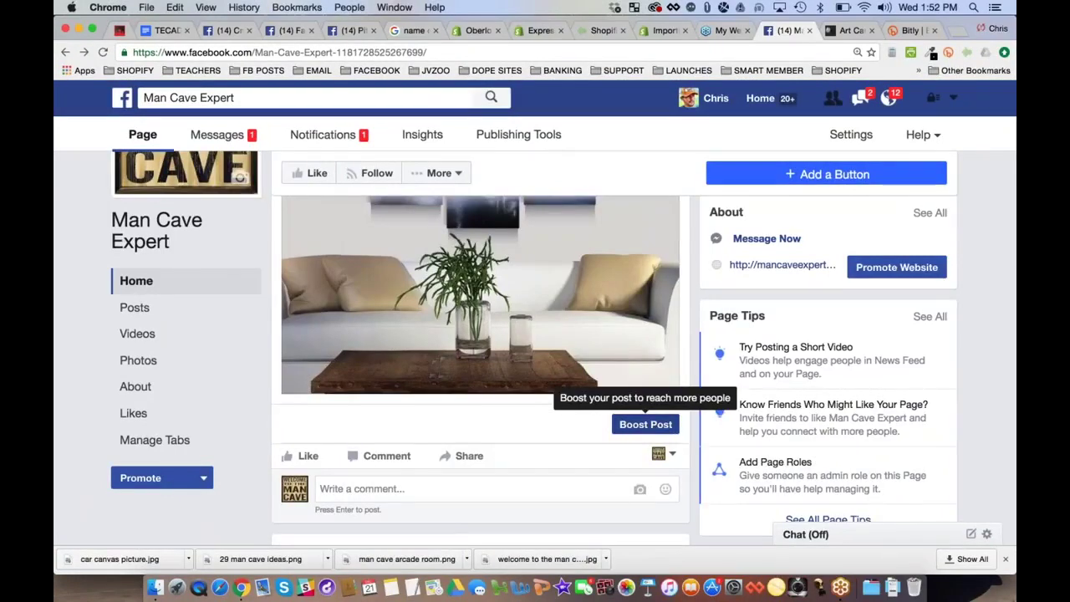
scroll(661, 428, "up", 1)
scroll(435, 435, "up", 4)
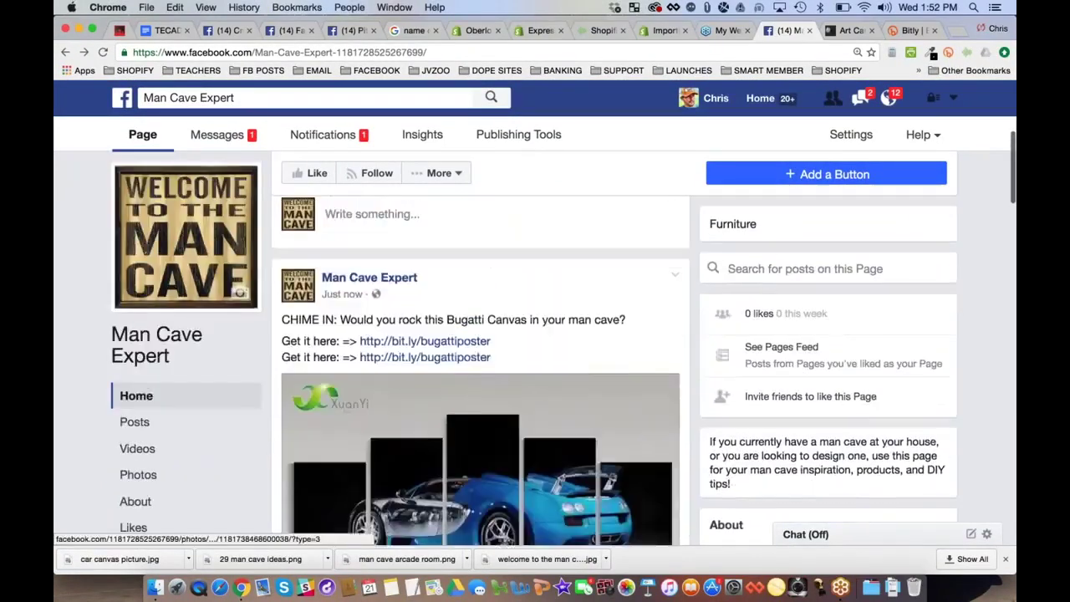
scroll(434, 434, "down", 2)
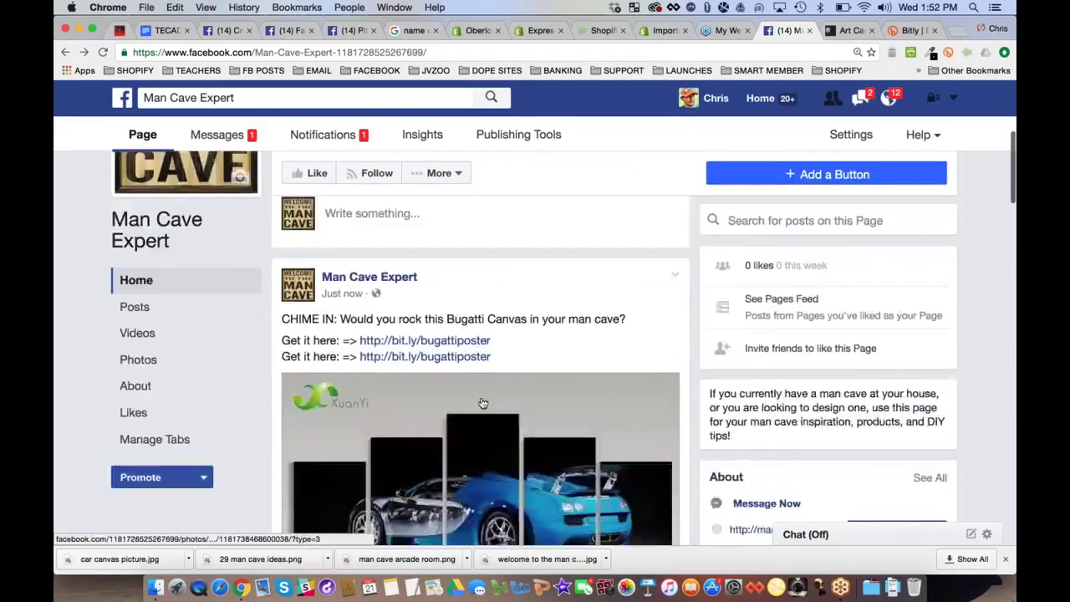
scroll(435, 435, "up", 1)
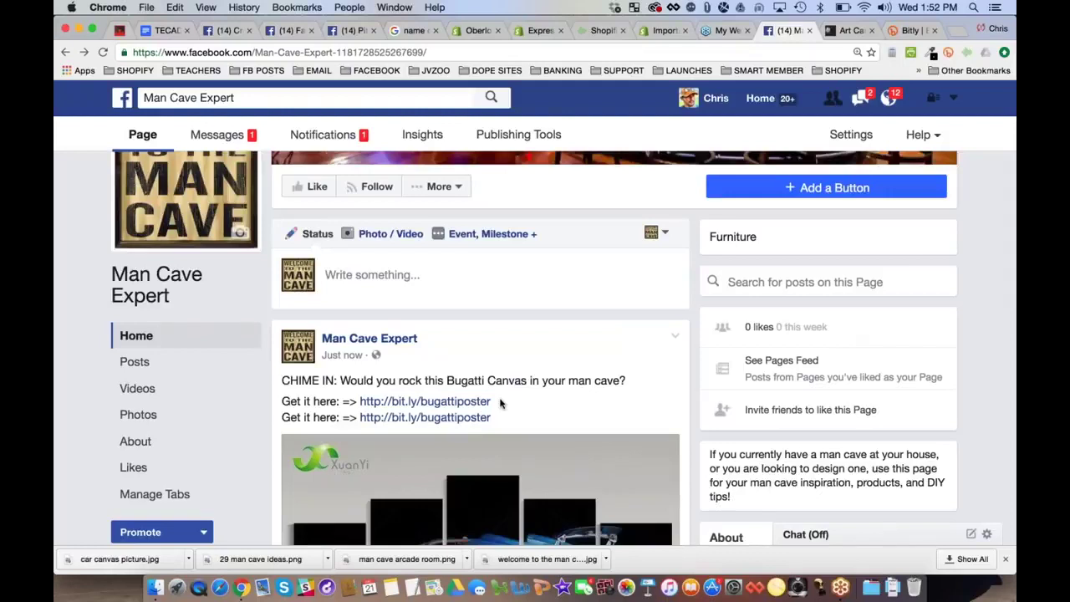
Copy the bit.ly link into a new post draft and remove its link preview
left_click_drag(501, 404, 359, 401)
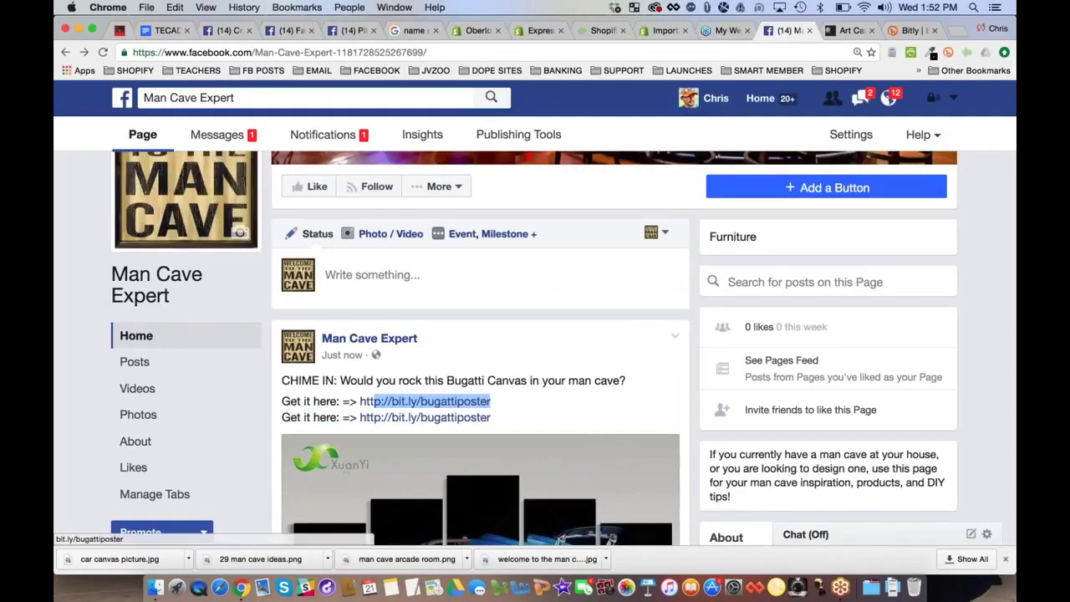
key("super+c")
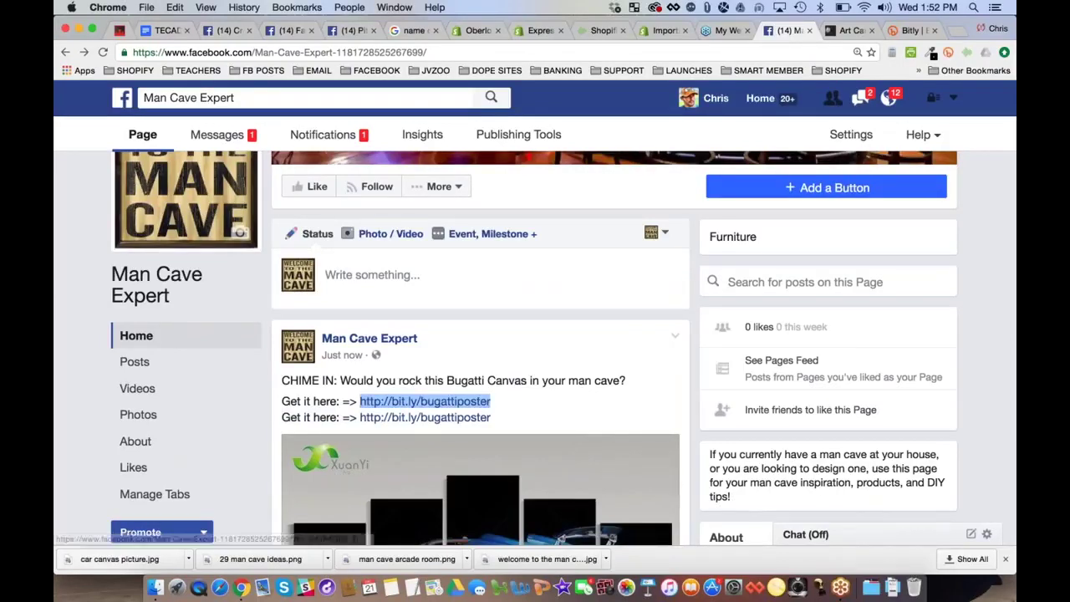
left_click(373, 274)
key("super+v")
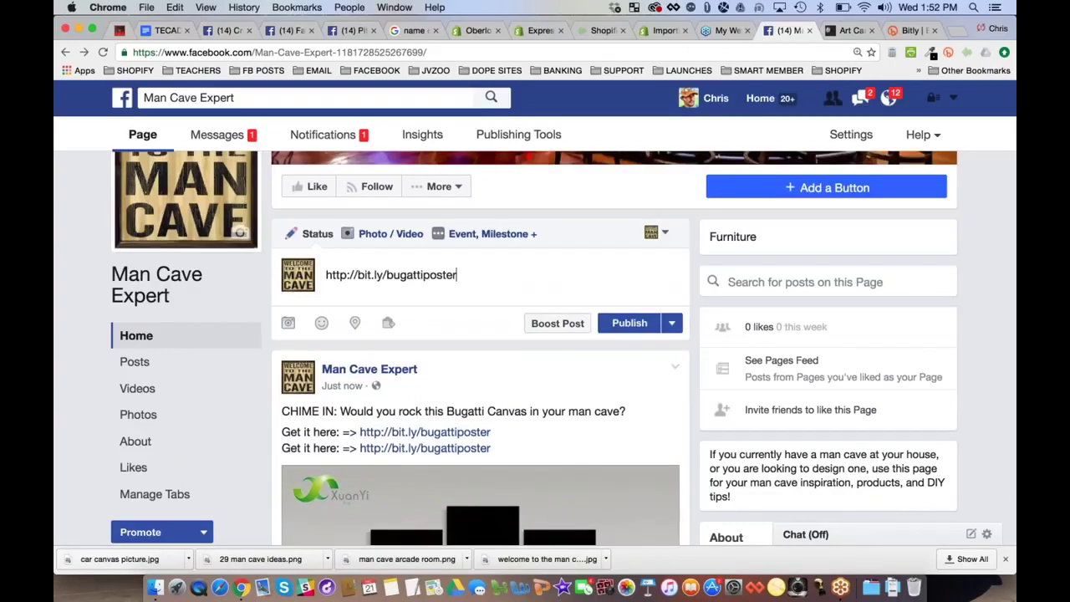
left_click(424, 278)
key("Right")
key("Right")
key("Right")
key("Right")
key("Right")
key("Right")
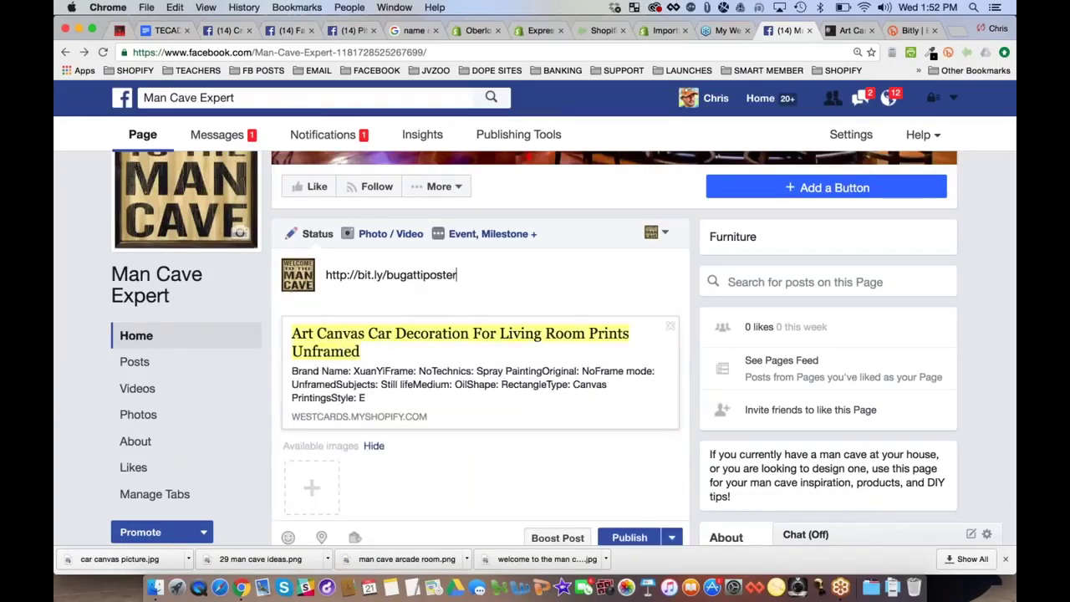
left_click(671, 327)
Return to the Man Cave Expert page home, discarding the unfinished post
left_click(851, 30)
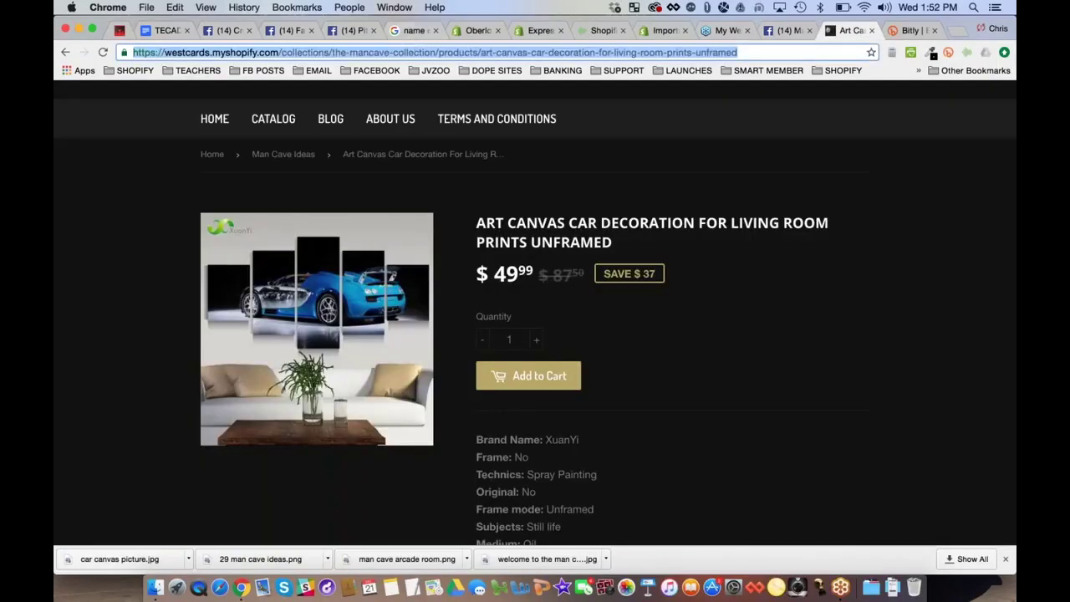
left_click(786, 30)
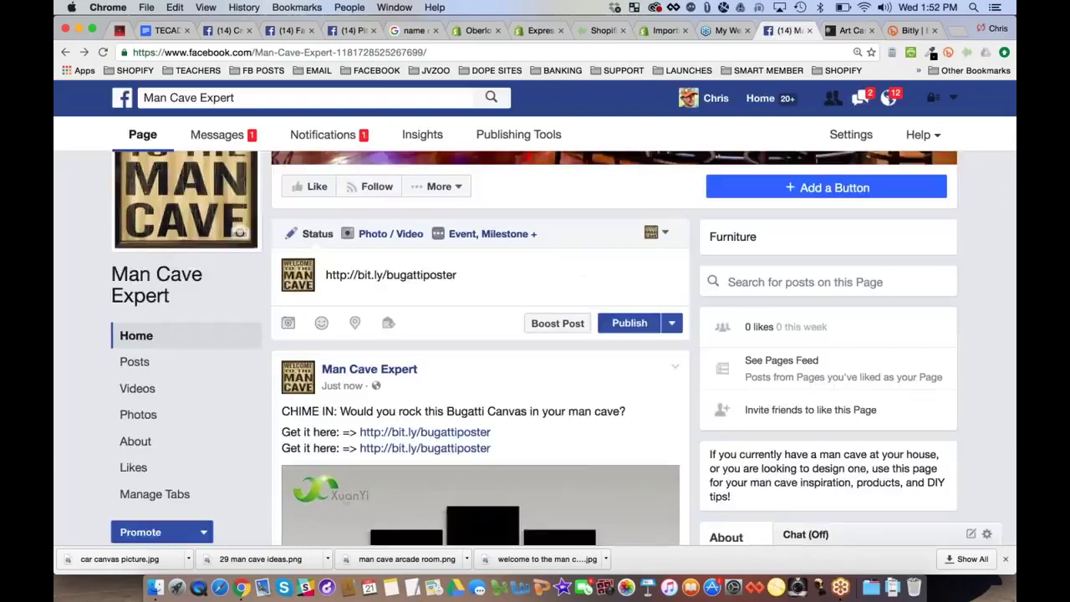
left_click(138, 337)
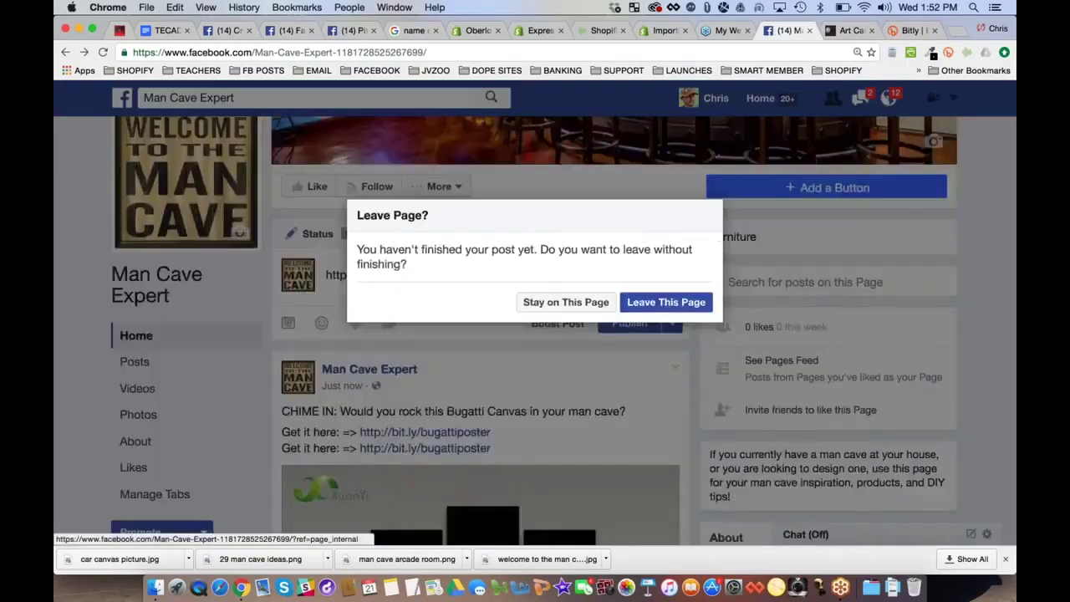
left_click(696, 303)
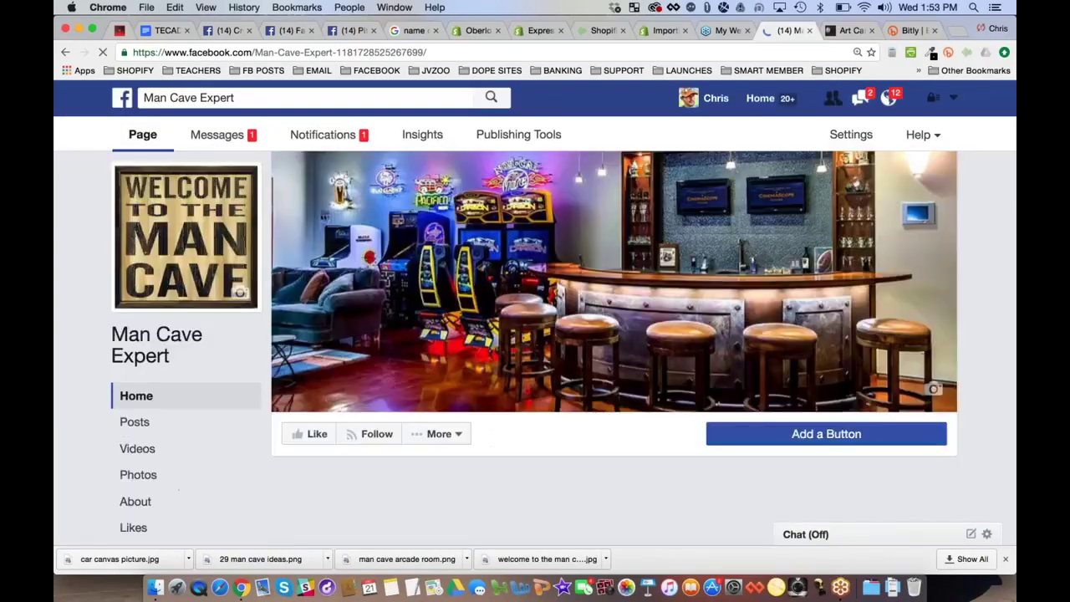
scroll(535, 335, "down", 3)
Start a new page post and paste the westcards canvas product link into it
left_click(425, 373)
key("cmd+v")
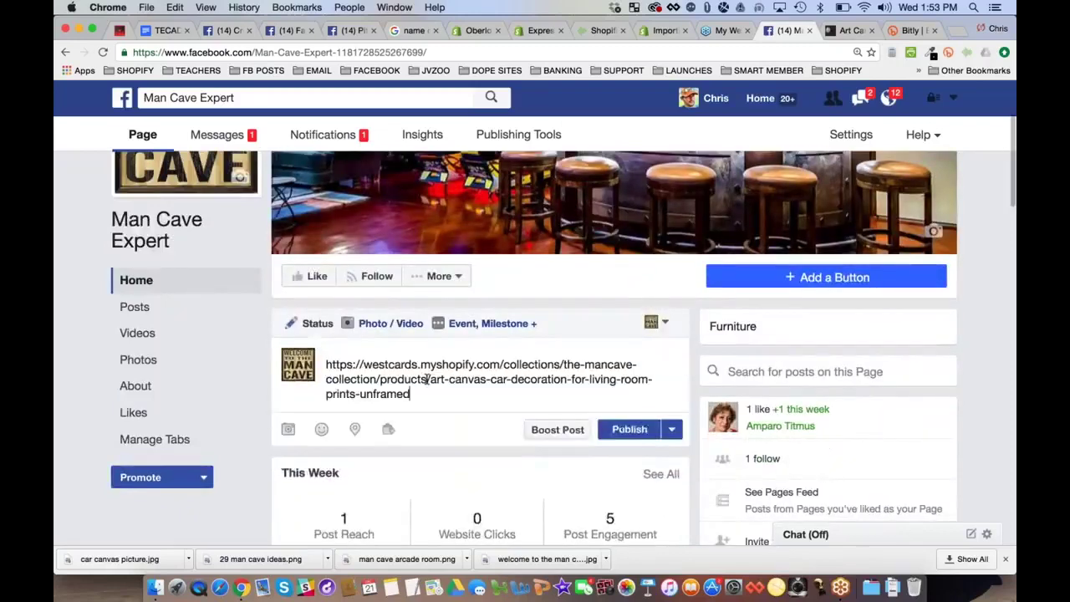
scroll(525, 349, "down", 2)
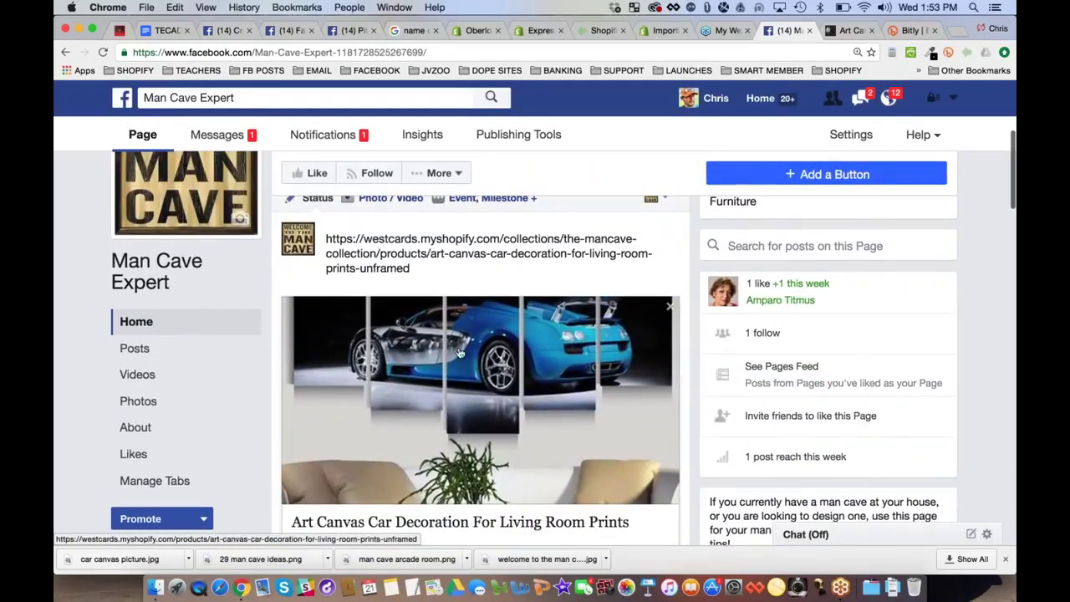
scroll(508, 356, "down", 1)
scroll(508, 356, "down", 2)
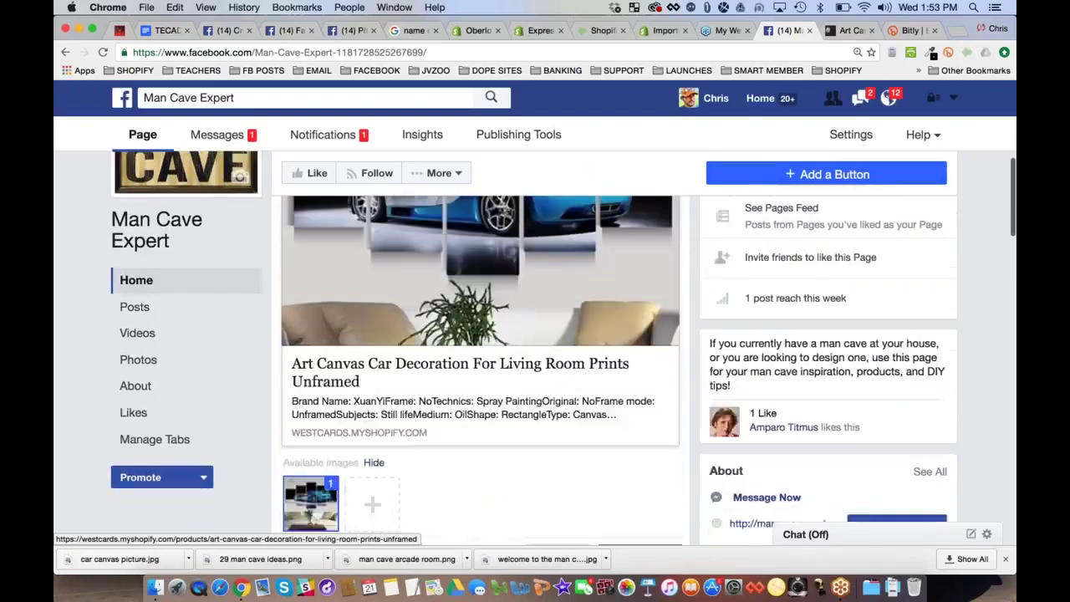
scroll(508, 356, "up", 3)
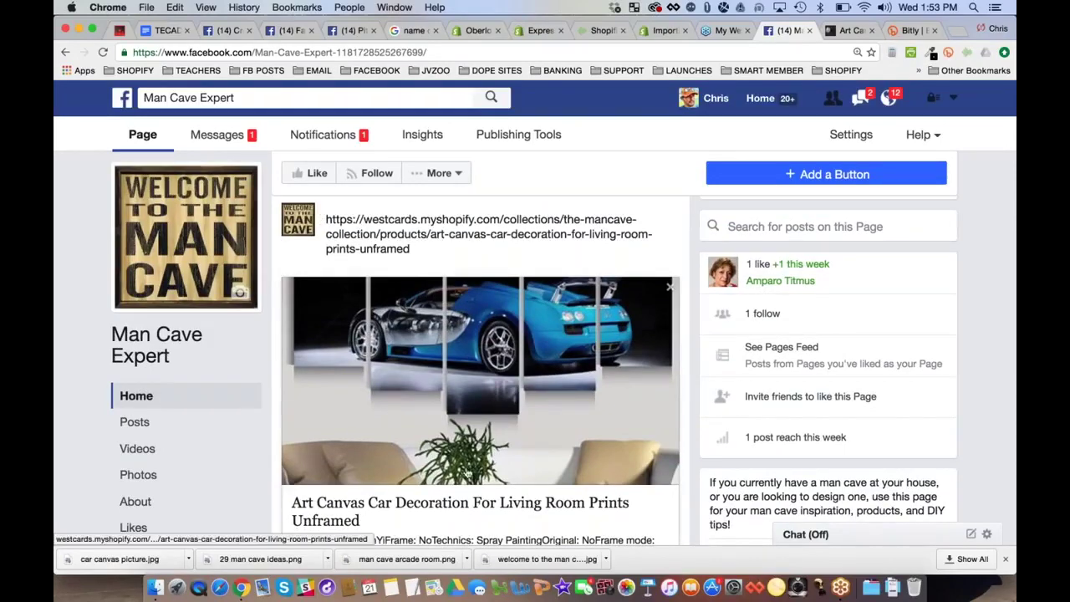
scroll(433, 268, "down", 2)
scroll(501, 322, "down", 2)
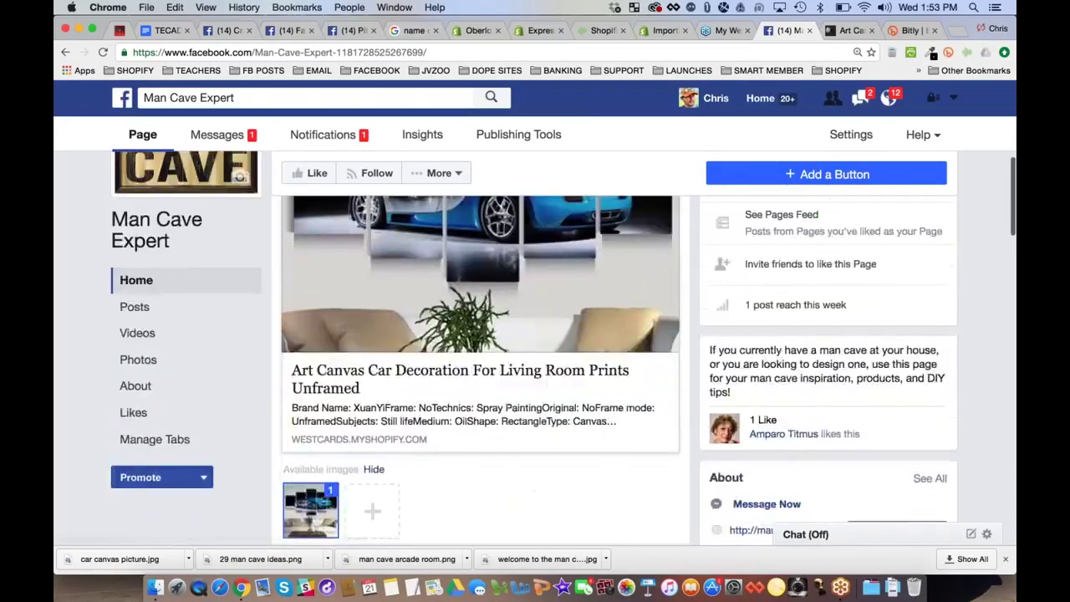
scroll(500, 322, "up", 2)
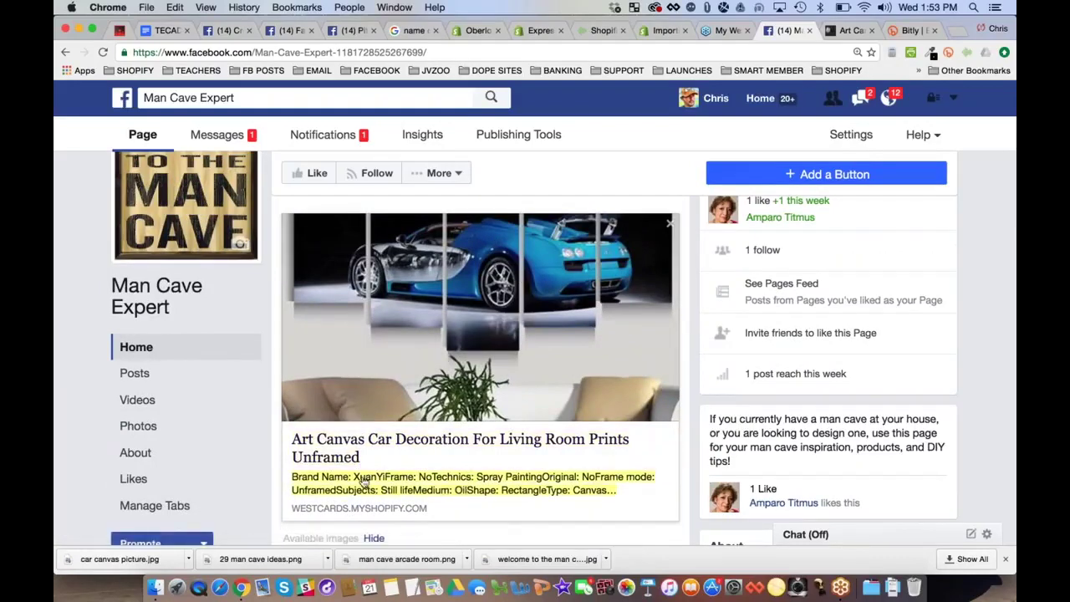
Change the preview description to 'Would you rock this bugatti art canvas in your man cave? Check it out!'
left_click(505, 492)
type("W")
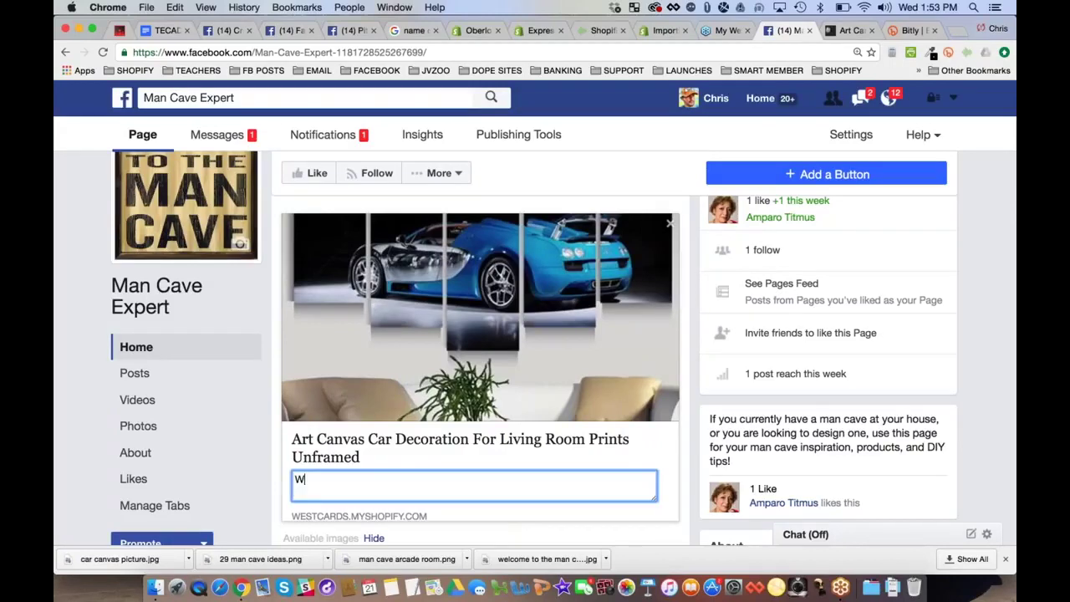
type("ould you rock thi")
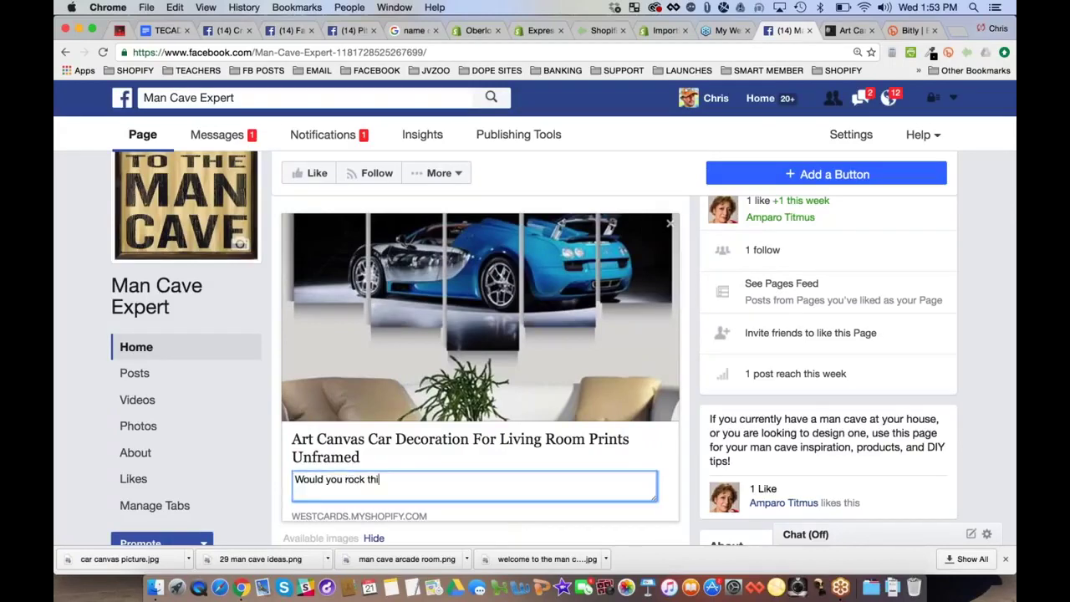
type("s bugattie")
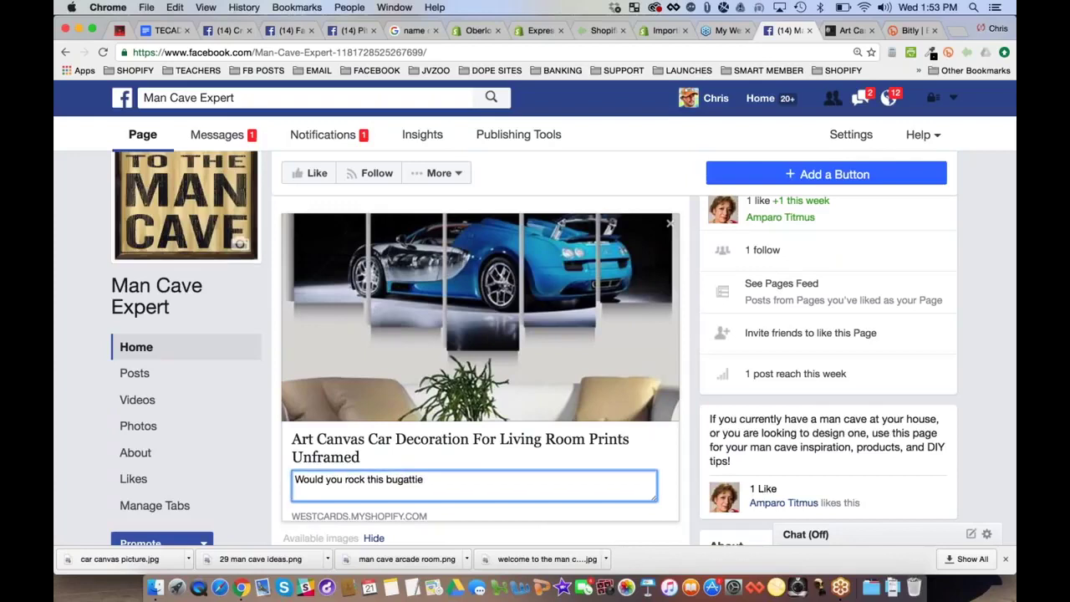
type("art canva")
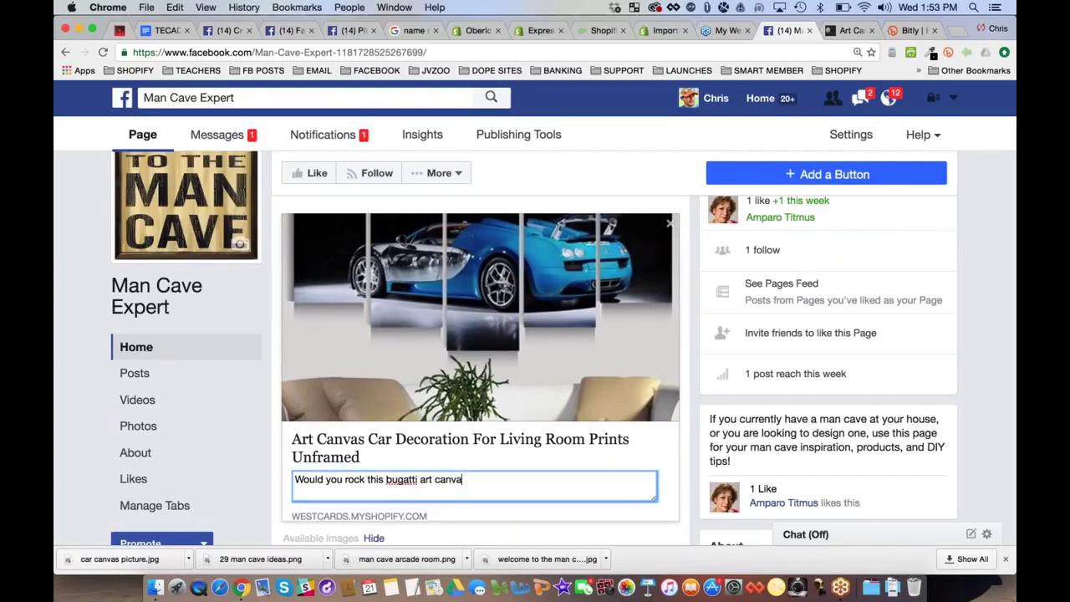
type("s in your man cave? ")
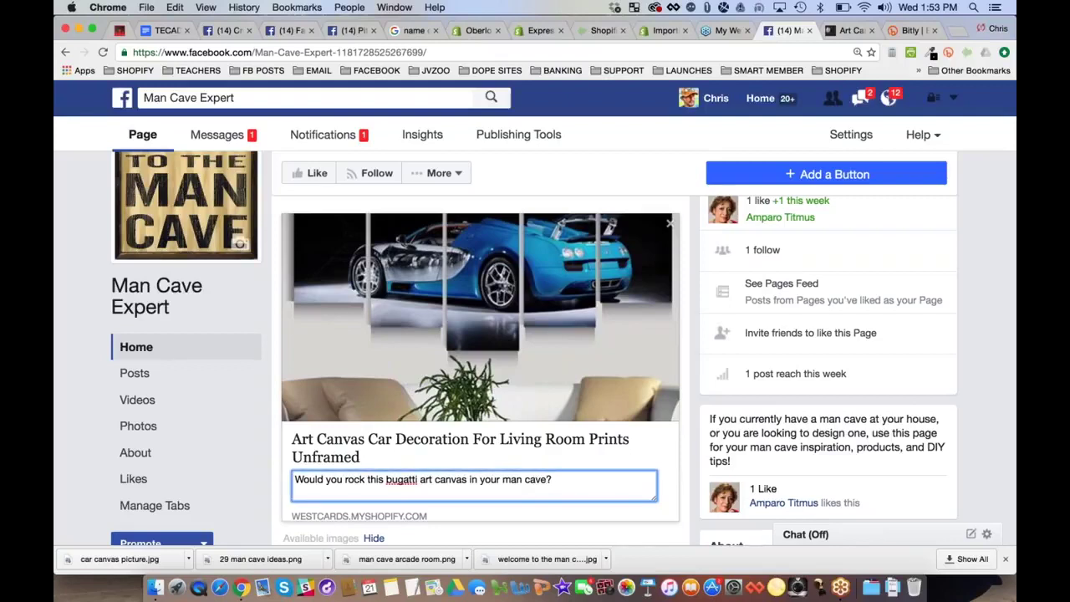
type(" Check it out!")
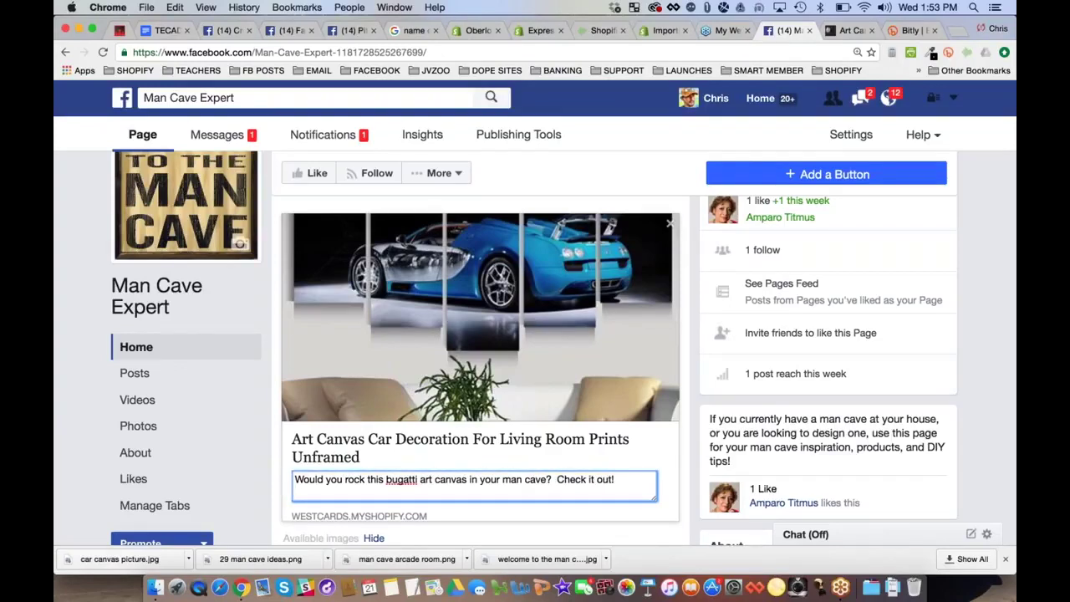
left_click(502, 385)
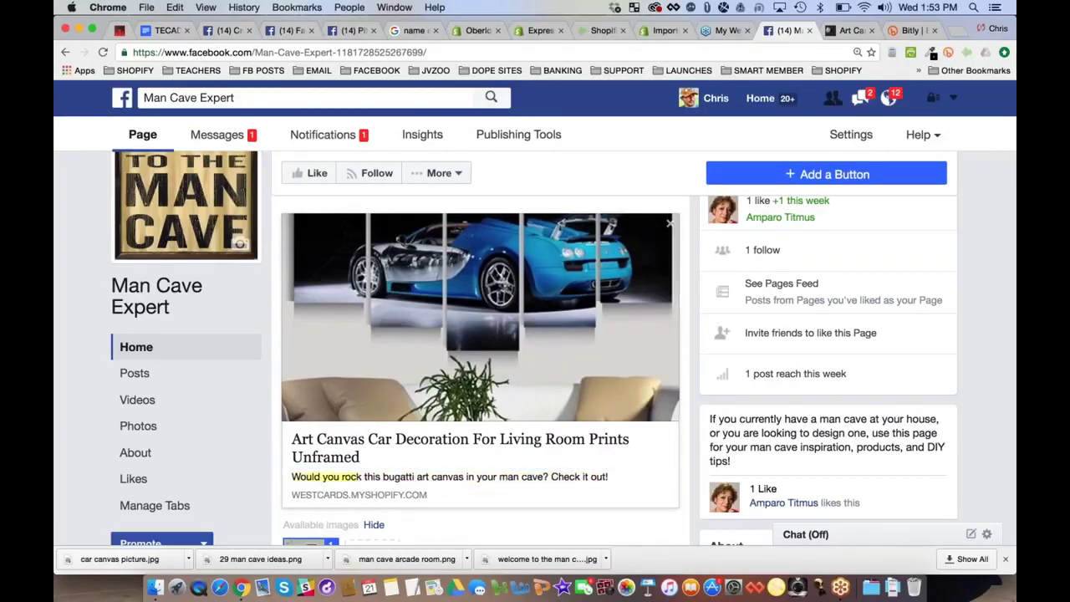
Rewrite the preview headline to read 'Bugatti Art Canvas - Man Cave Expert'
left_click(446, 447)
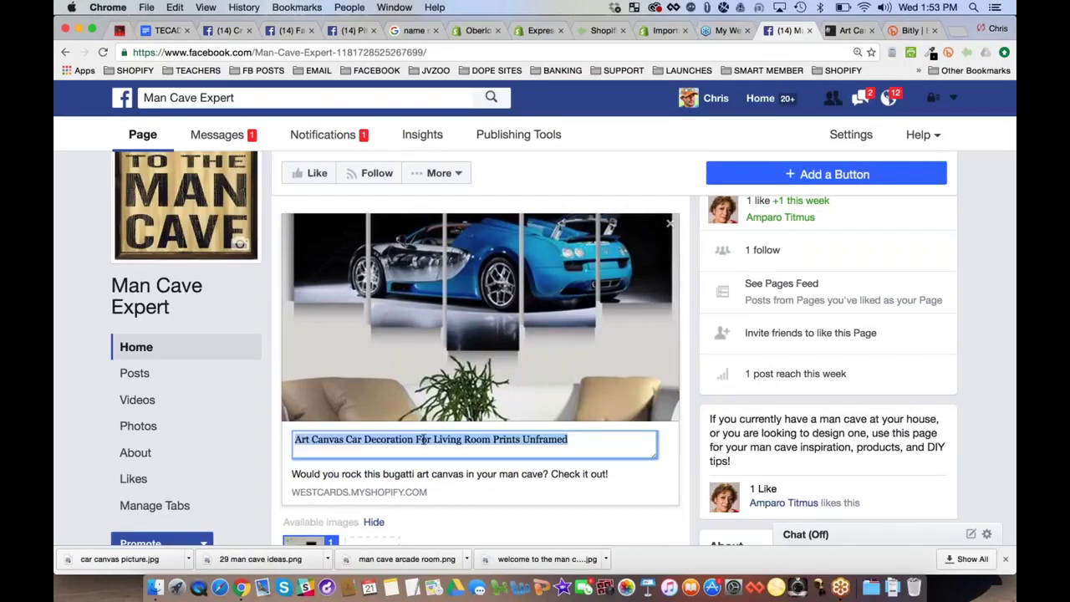
key("Left")
type("Bugattie")
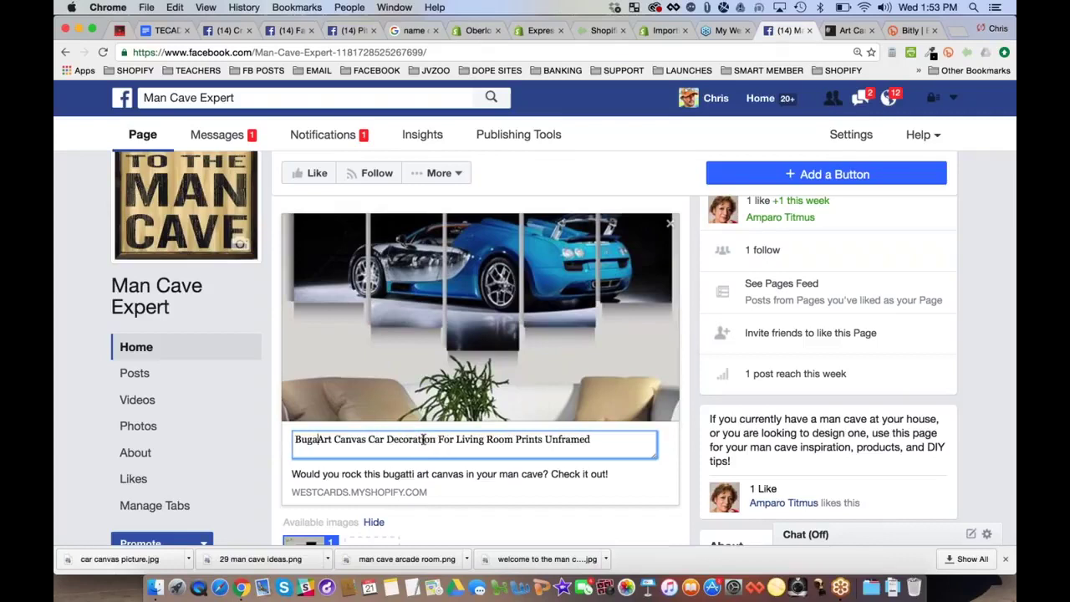
key("BackSpace")
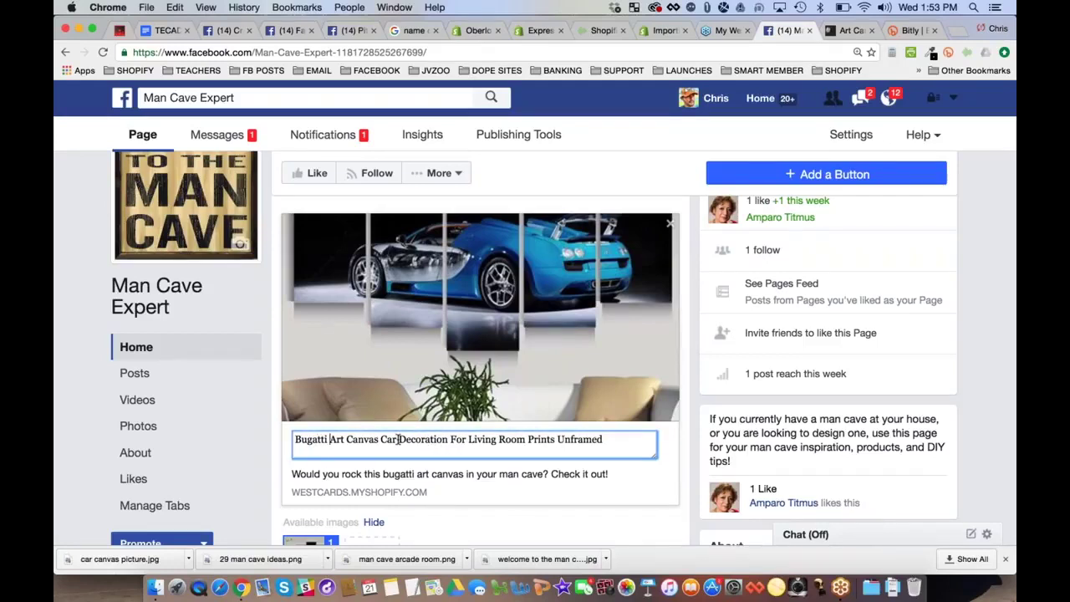
left_click_drag(382, 439, 609, 444)
key("BackSpace")
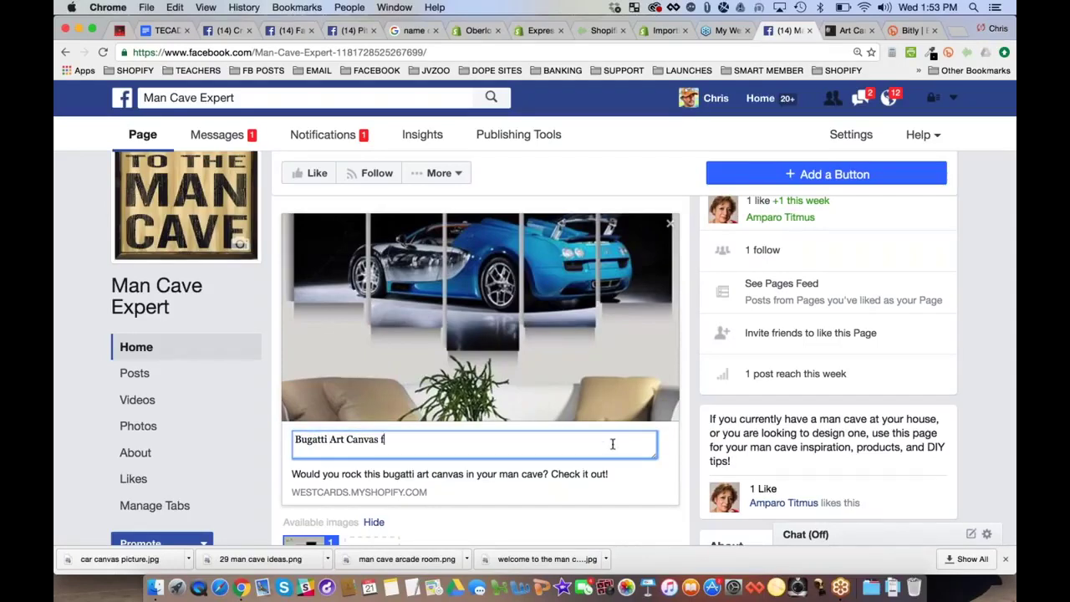
type("for")
key("BackSpace")
key("BackSpace")
key("BackSpace")
type("- Man Cave Exper")
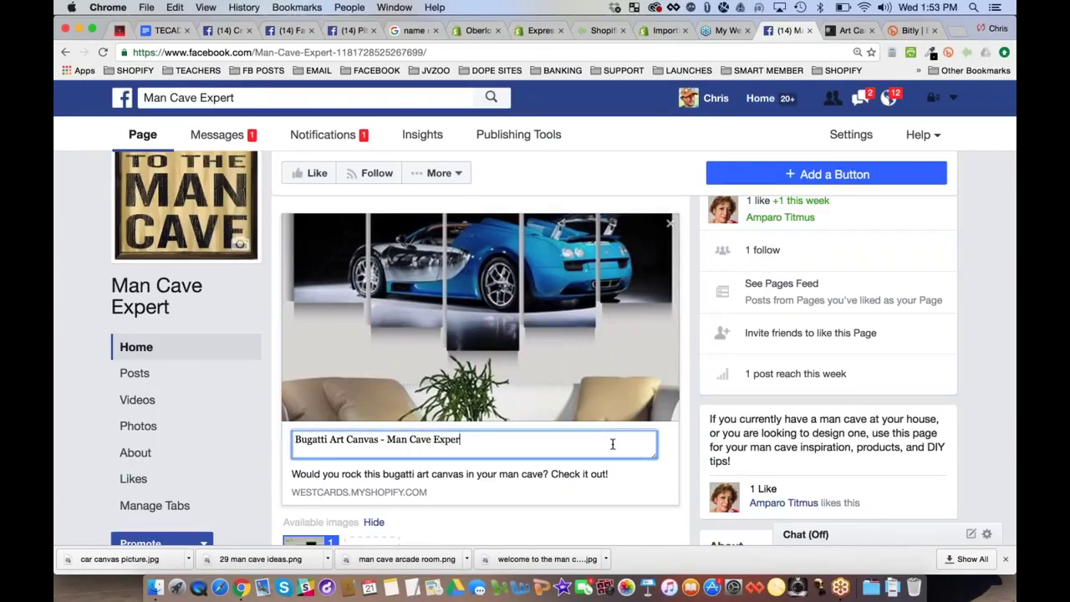
type("t")
key("Return")
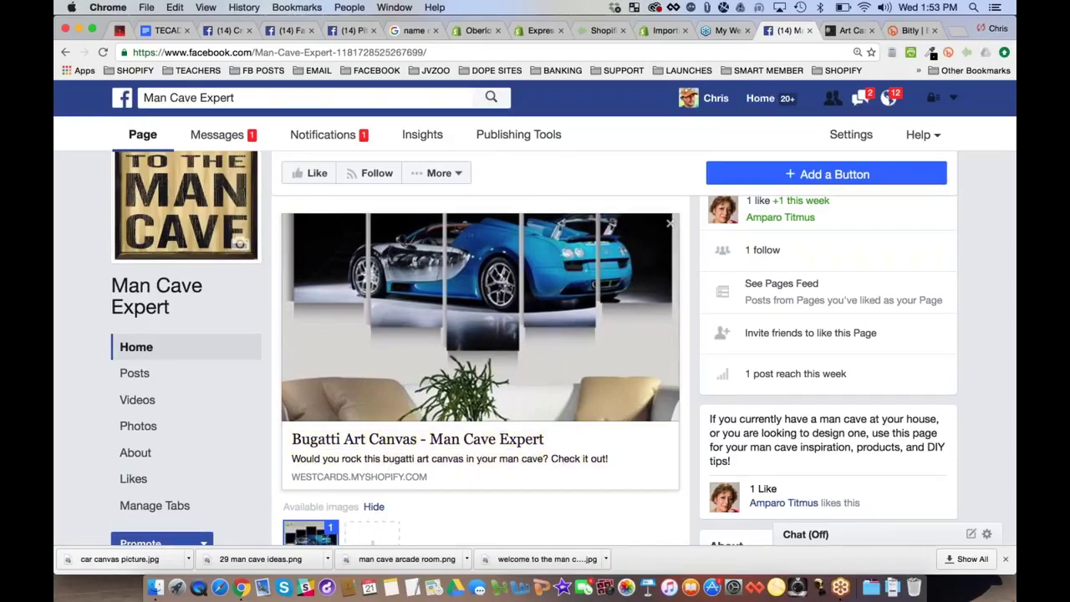
scroll(557, 426, "up", 2)
scroll(557, 425, "down", 1)
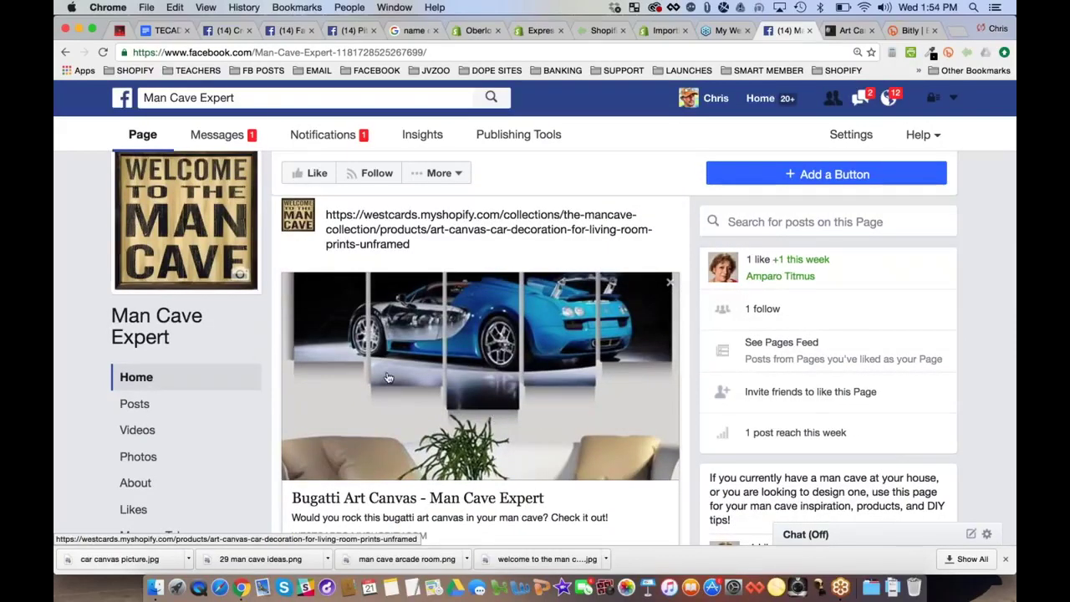
scroll(388, 378, "down", 2)
scroll(388, 378, "down", 1)
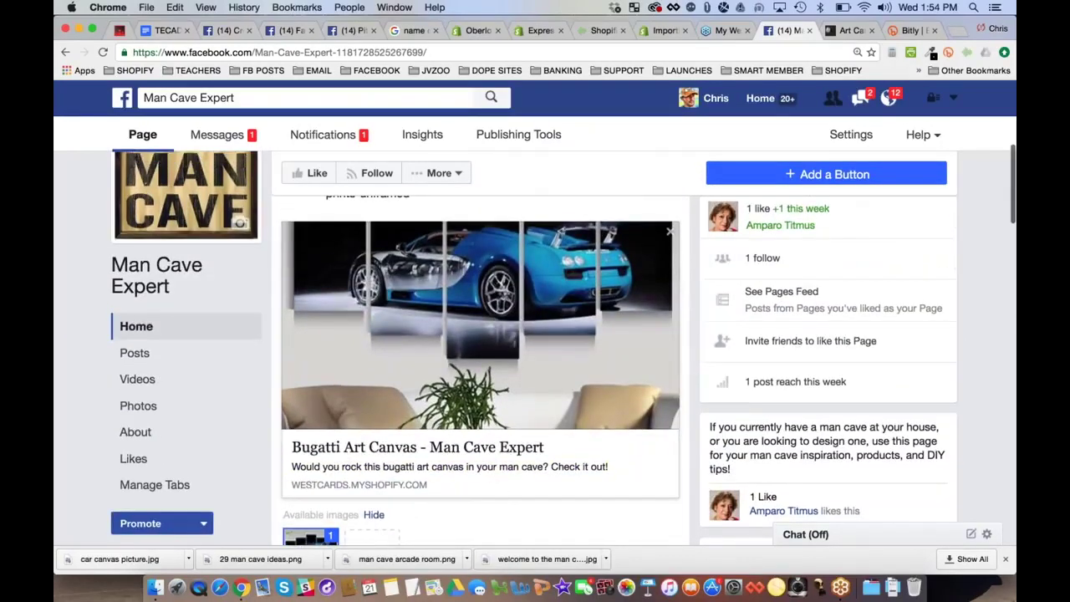
scroll(499, 453, "up", 3)
Delete the raw product URL text from the post, keeping the link preview
triple_click(437, 251)
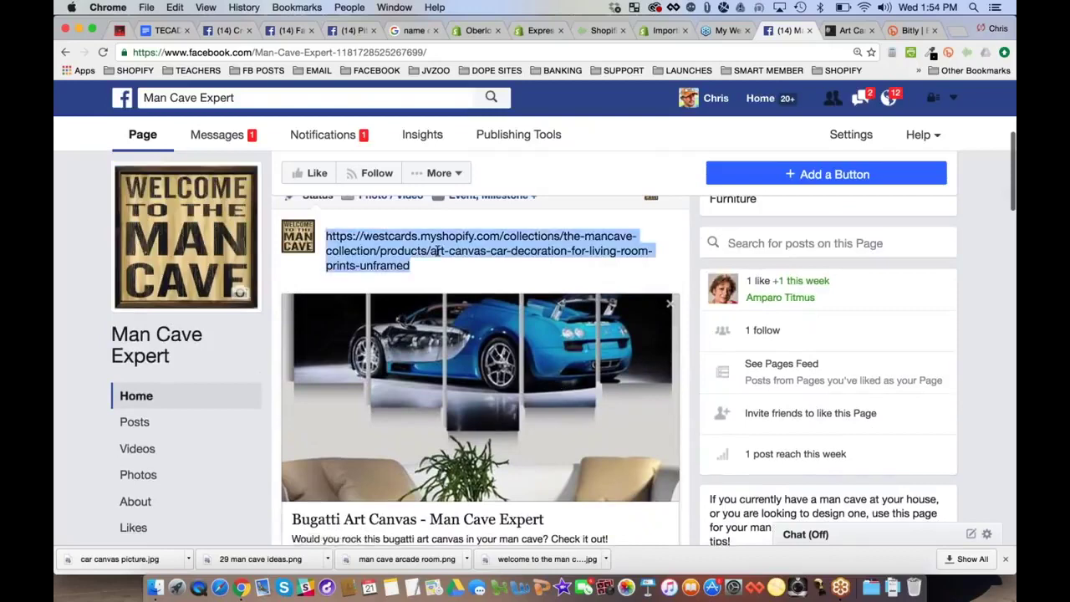
key("BackSpace")
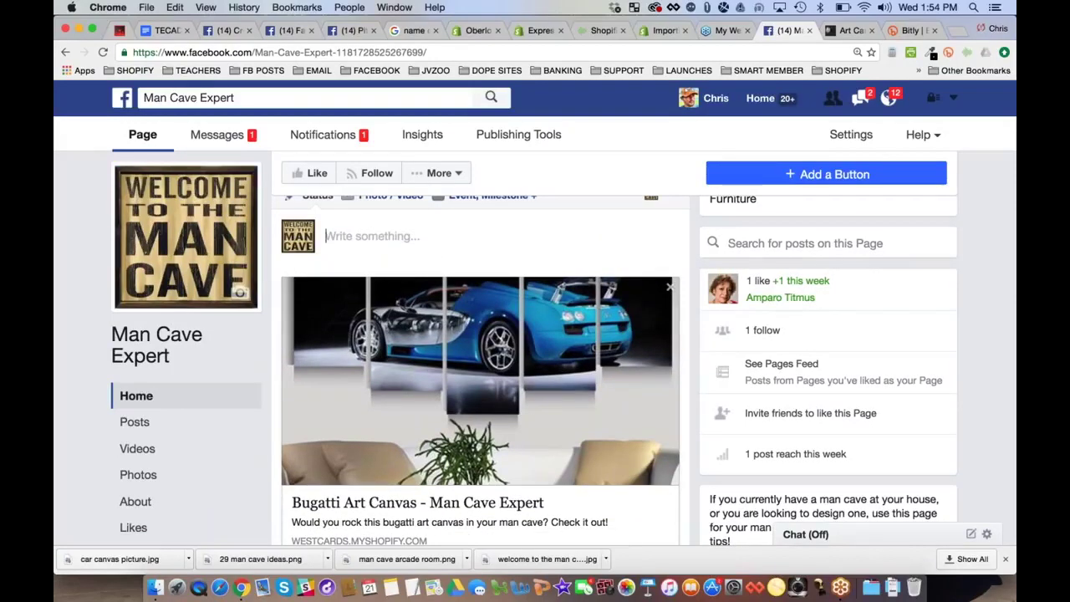
scroll(616, 370, "down", 1)
scroll(481, 372, "down", 10)
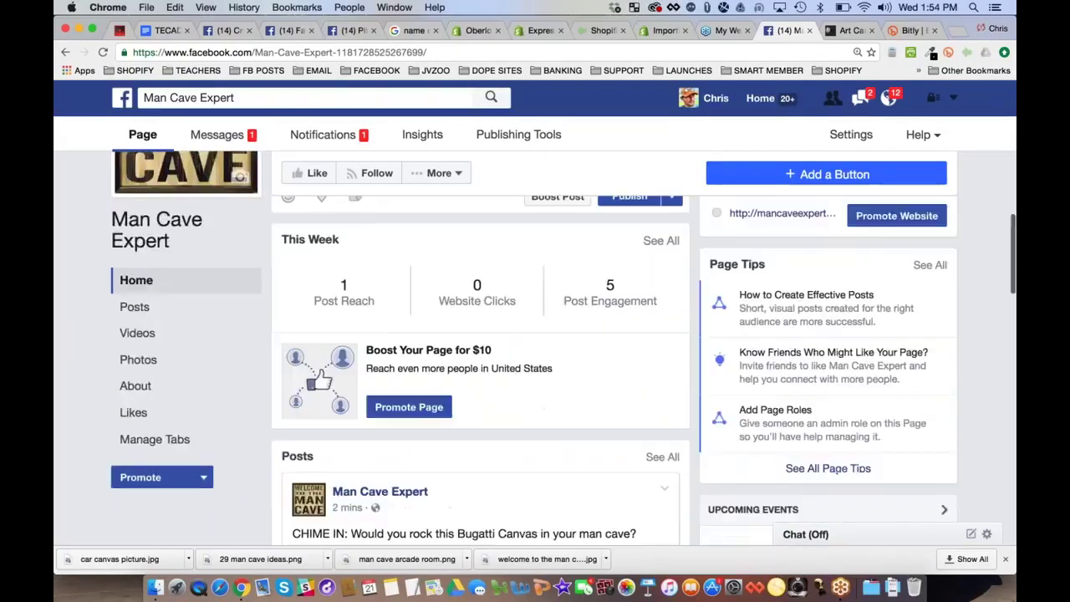
left_click_drag(504, 366, 280, 321)
key("super+c")
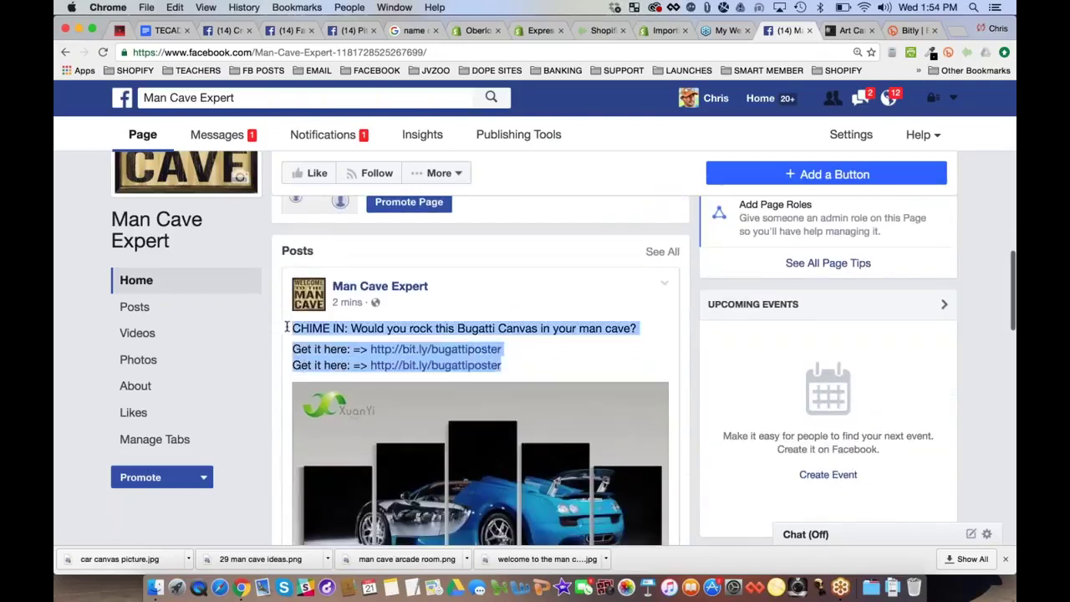
scroll(434, 351, "up", 3)
scroll(535, 351, "up", 4)
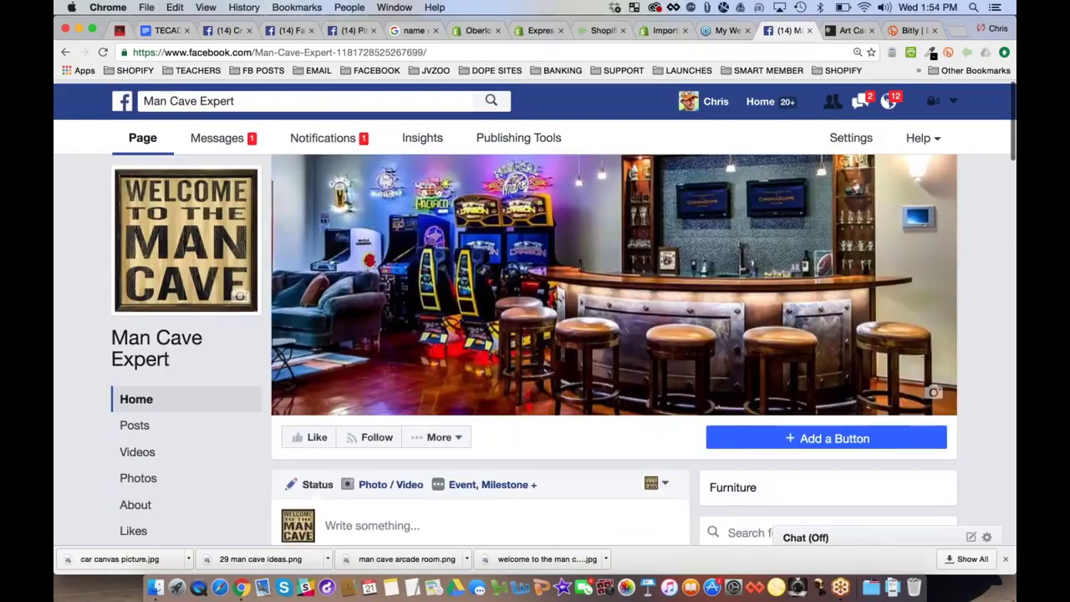
scroll(676, 352, "down", 3)
Paste the prepared CHIME IN post text, adding a line break after the question
left_click(677, 352)
key("super+v")
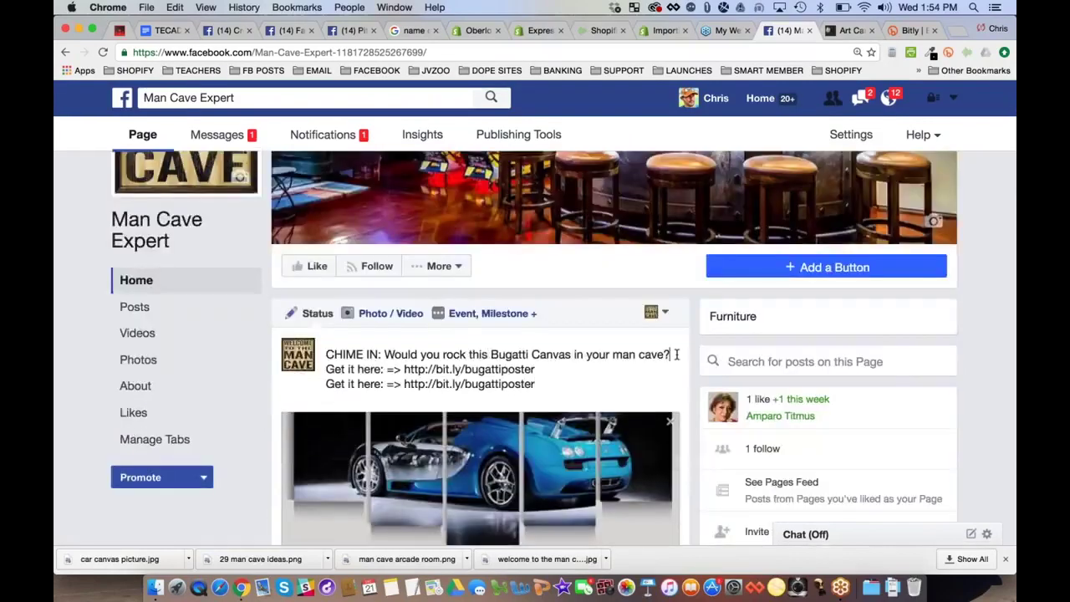
key("Return")
scroll(422, 422, "down", 2)
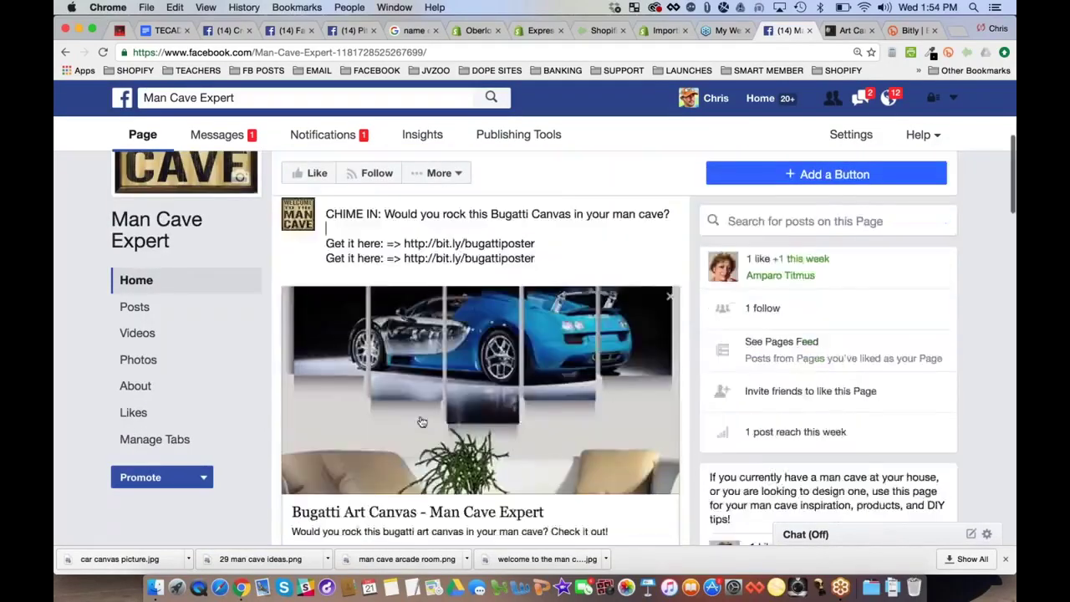
scroll(422, 422, "down", 2)
left_click(636, 502)
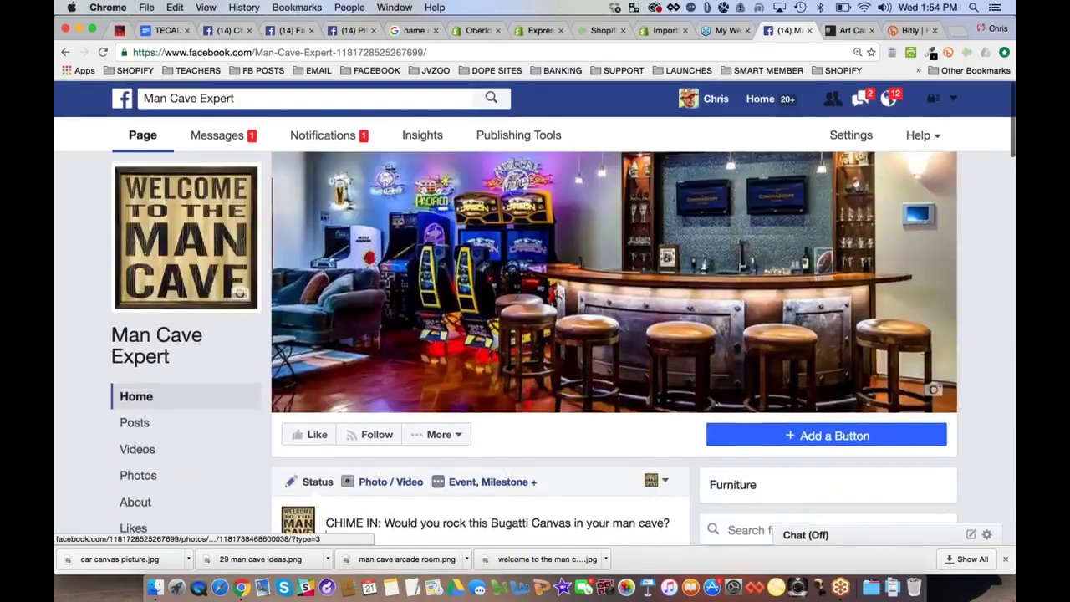
Publish the Bugatti canvas post to the Man Cave Expert page
scroll(477, 351, "down", 5)
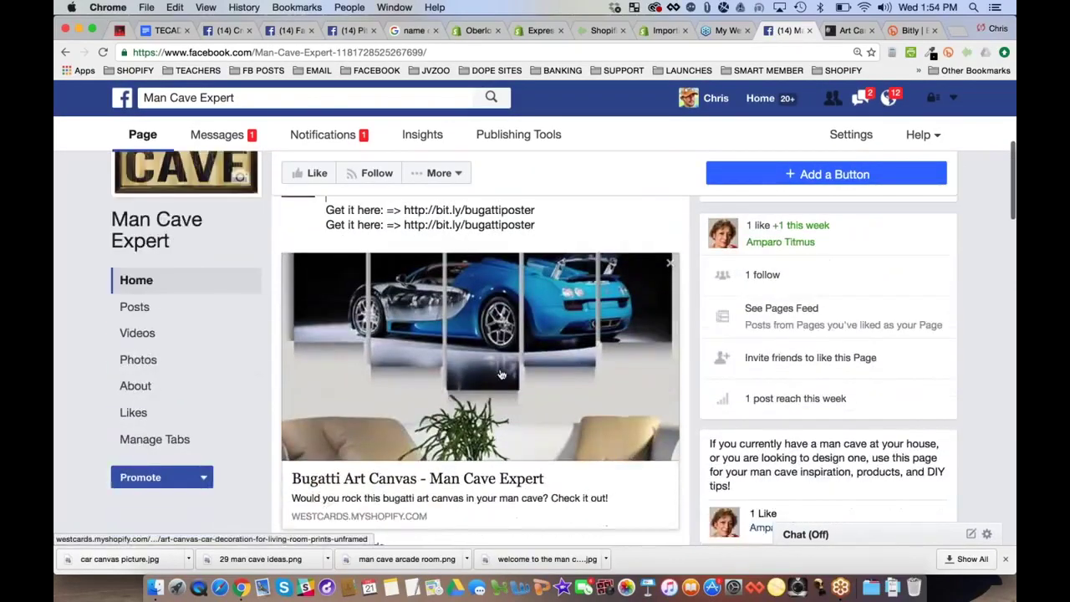
scroll(376, 542, "up", 2)
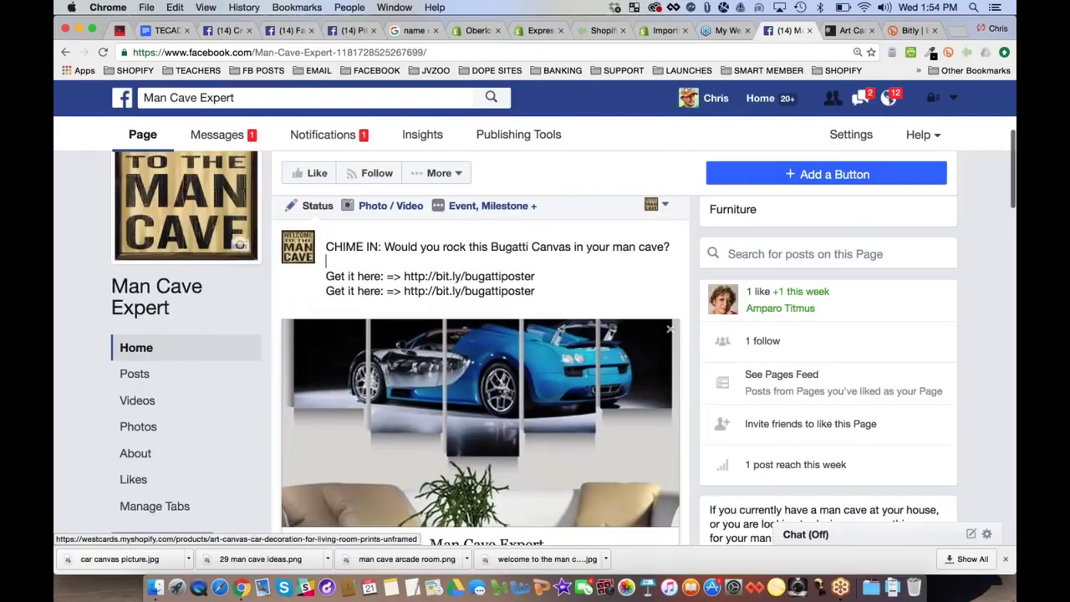
scroll(571, 385, "down", 1)
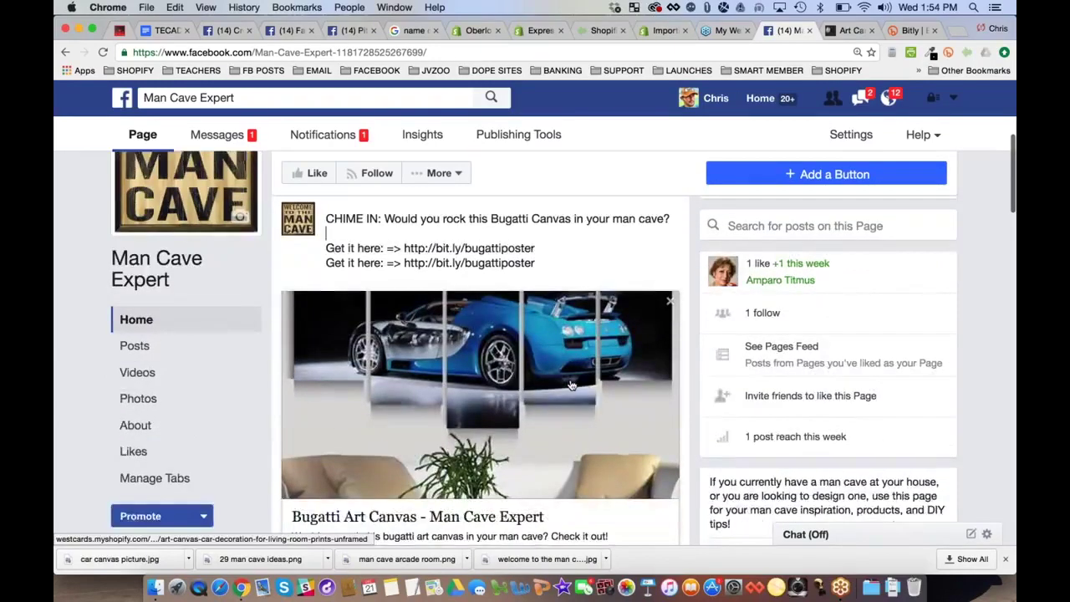
scroll(571, 385, "down", 4)
left_click(633, 492)
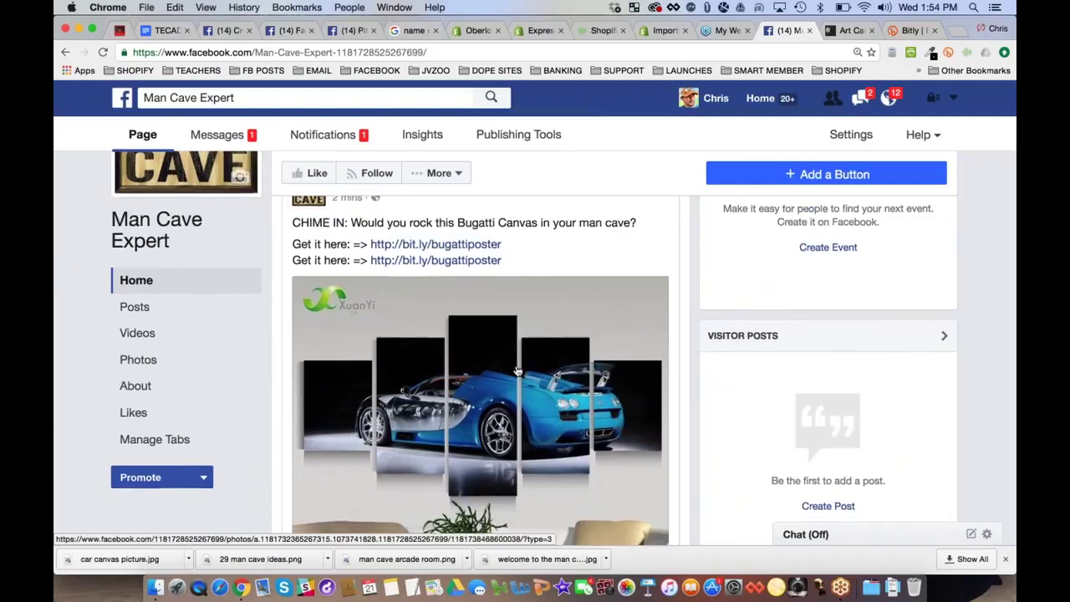
Review the published Bugatti post and open its second bit.ly link in a new tab
scroll(434, 368, "down", 3)
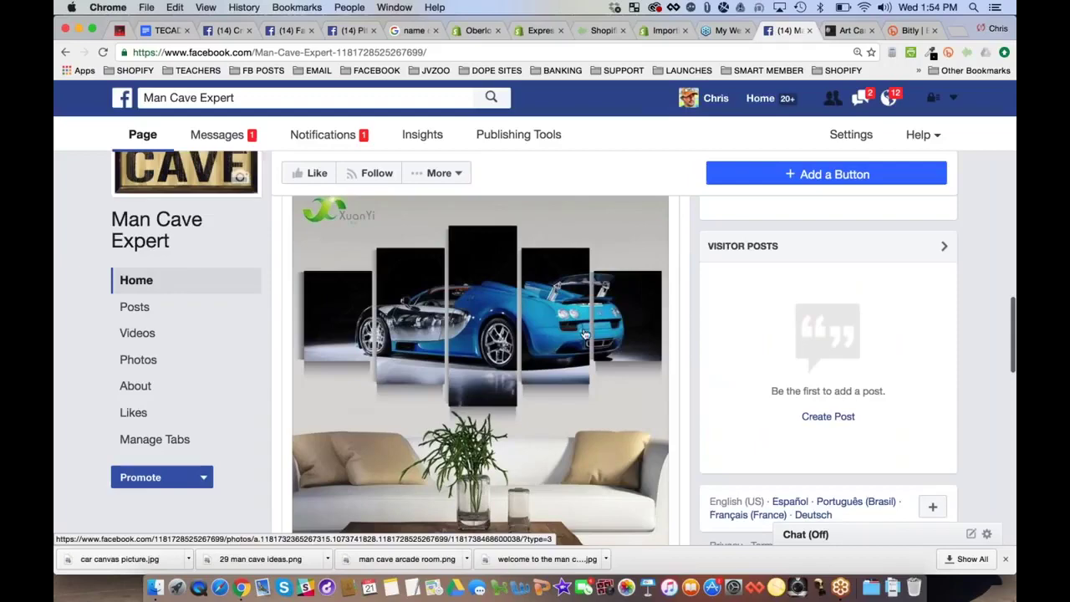
scroll(585, 335, "down", 3)
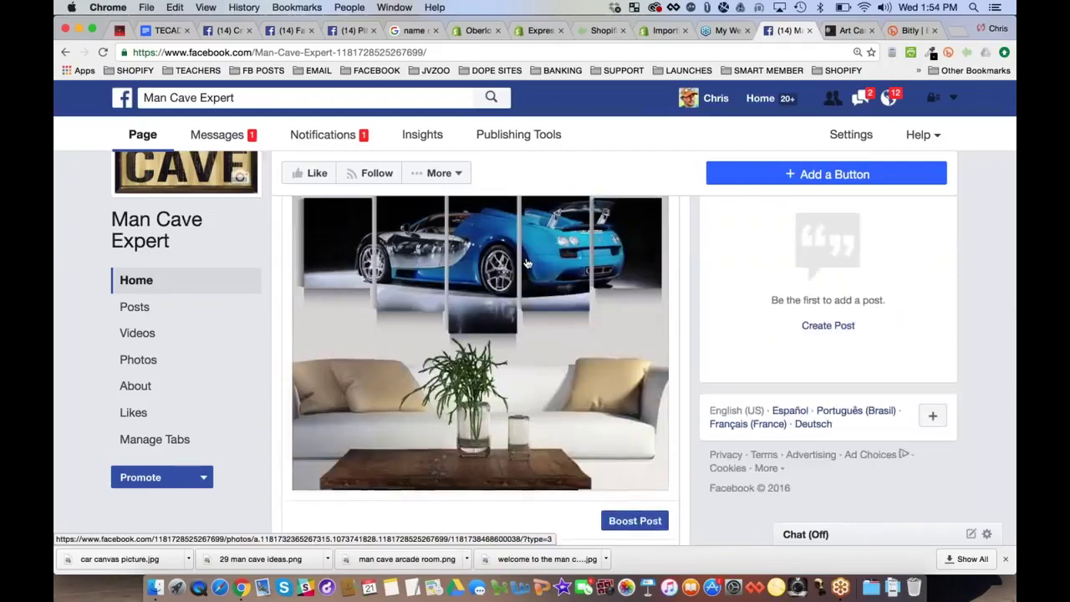
scroll(527, 264, "up", 7)
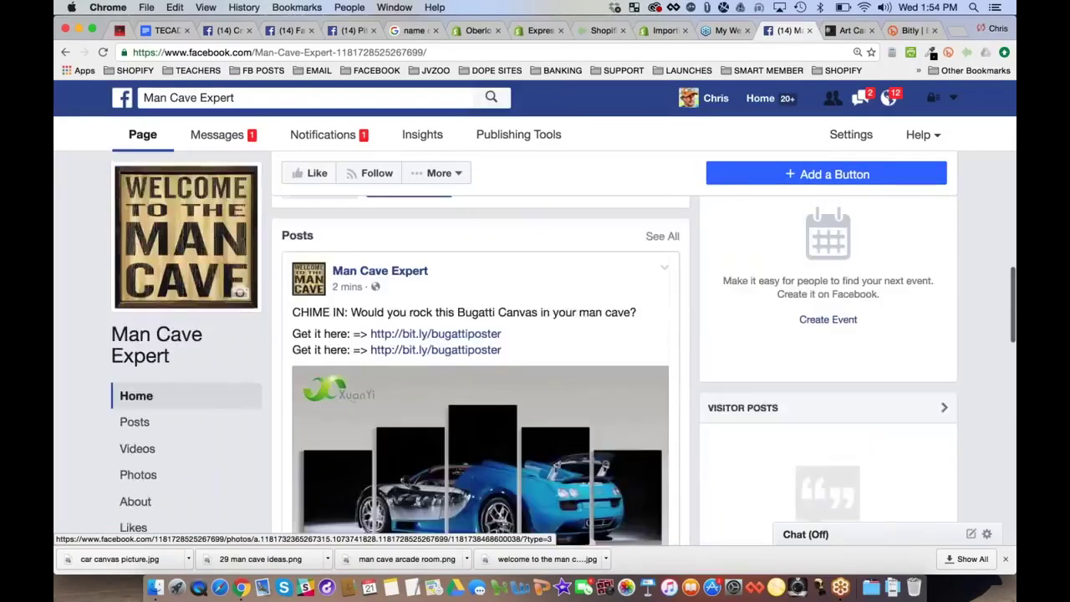
scroll(480, 376, "up", 5)
scroll(481, 376, "down", 6)
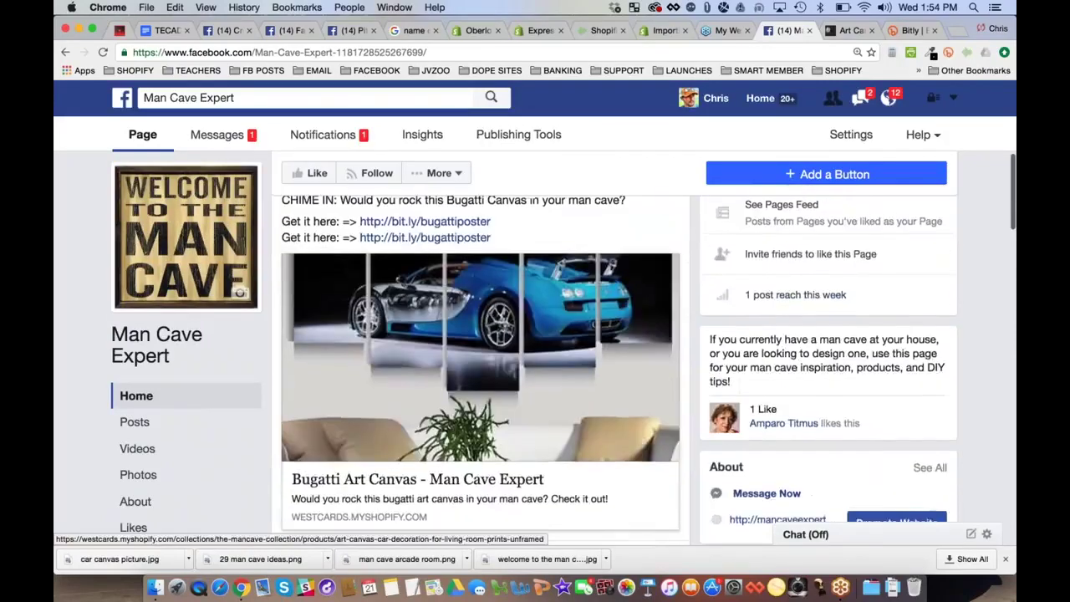
scroll(401, 375, "up", 1)
scroll(504, 418, "up", 3)
scroll(504, 418, "down", 2)
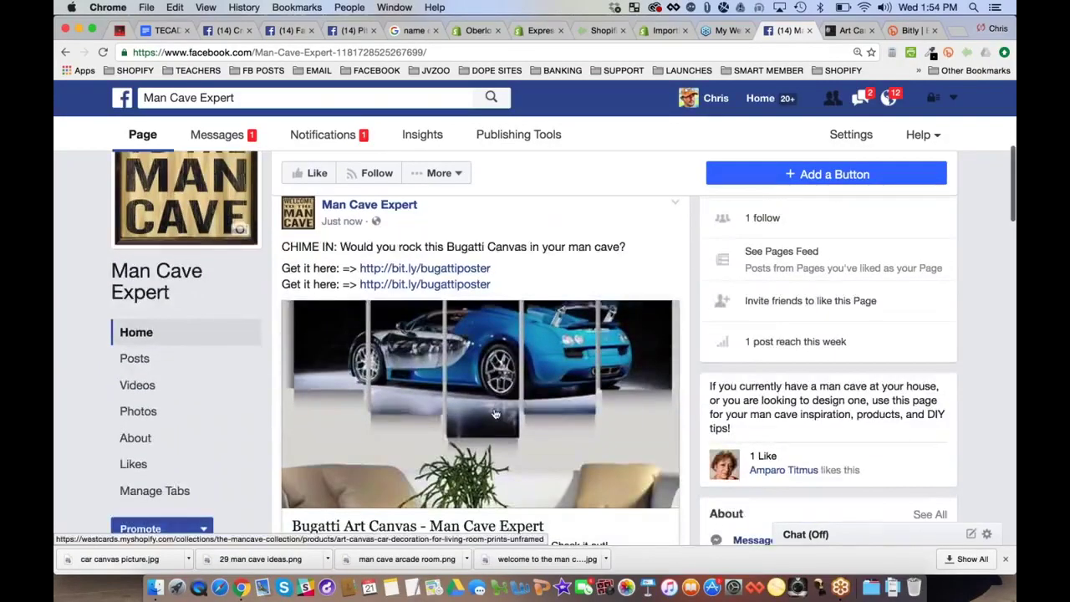
left_click(449, 286)
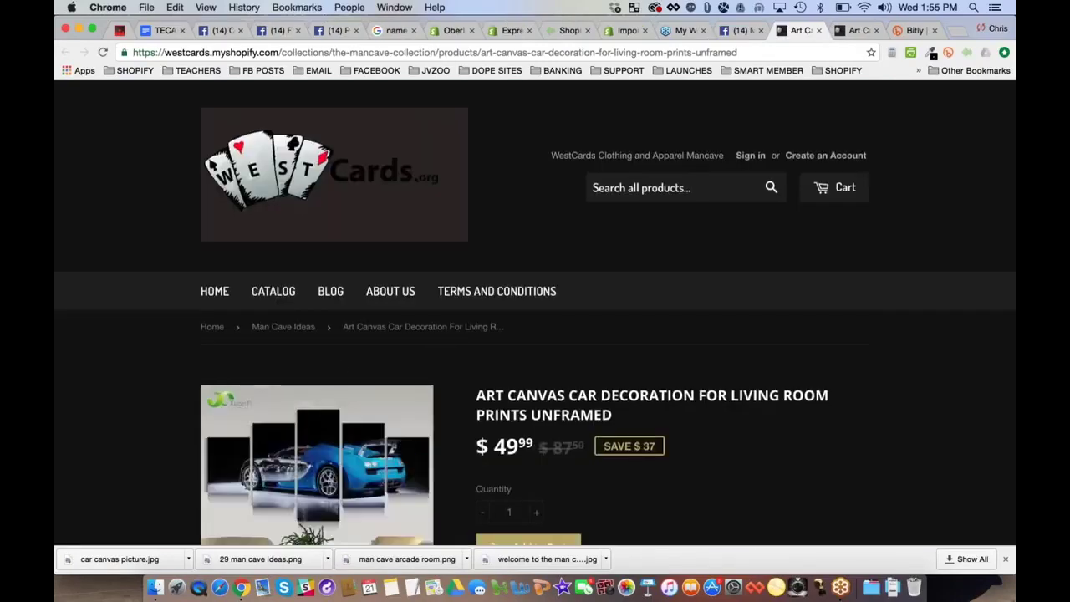
Check the $49.99 Art Canvas Car Decoration product page, then close its tab
scroll(437, 359, "down", 5)
scroll(535, 312, "down", 3)
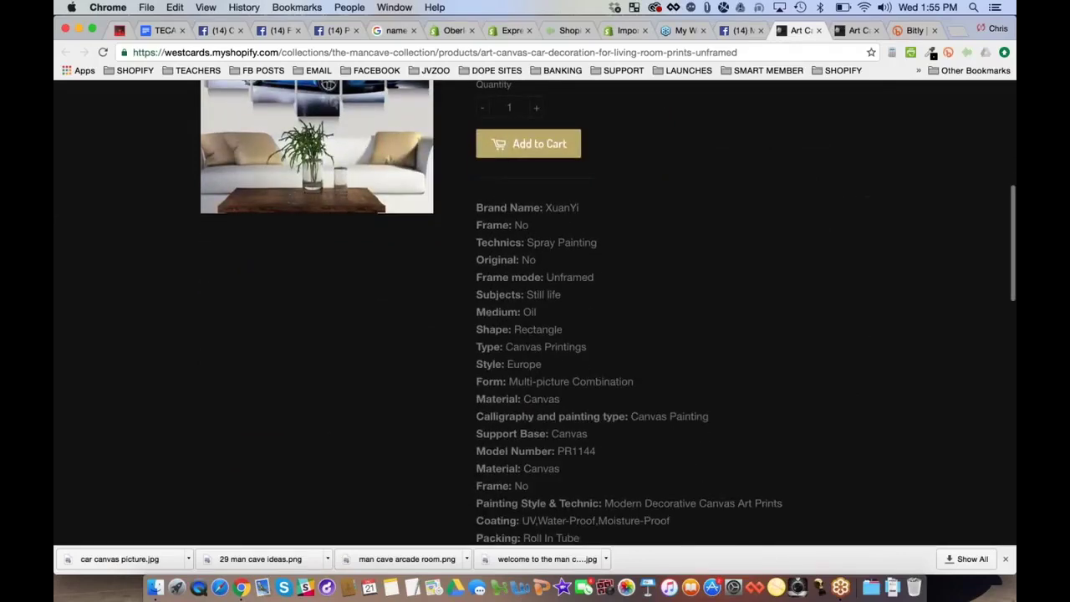
scroll(535, 313, "down", 4)
scroll(535, 313, "up", 12)
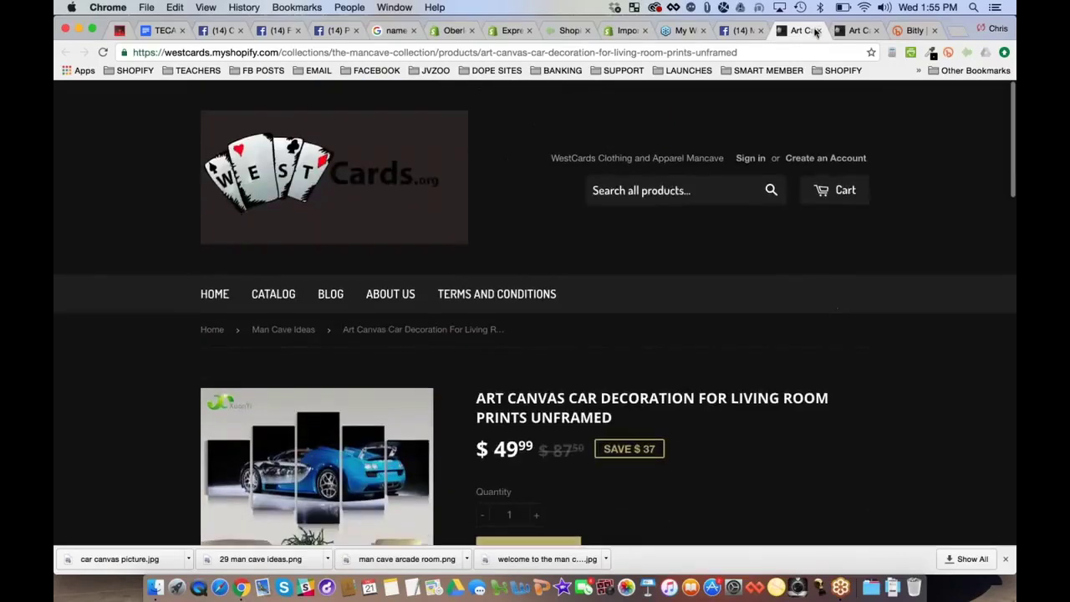
left_click(818, 31)
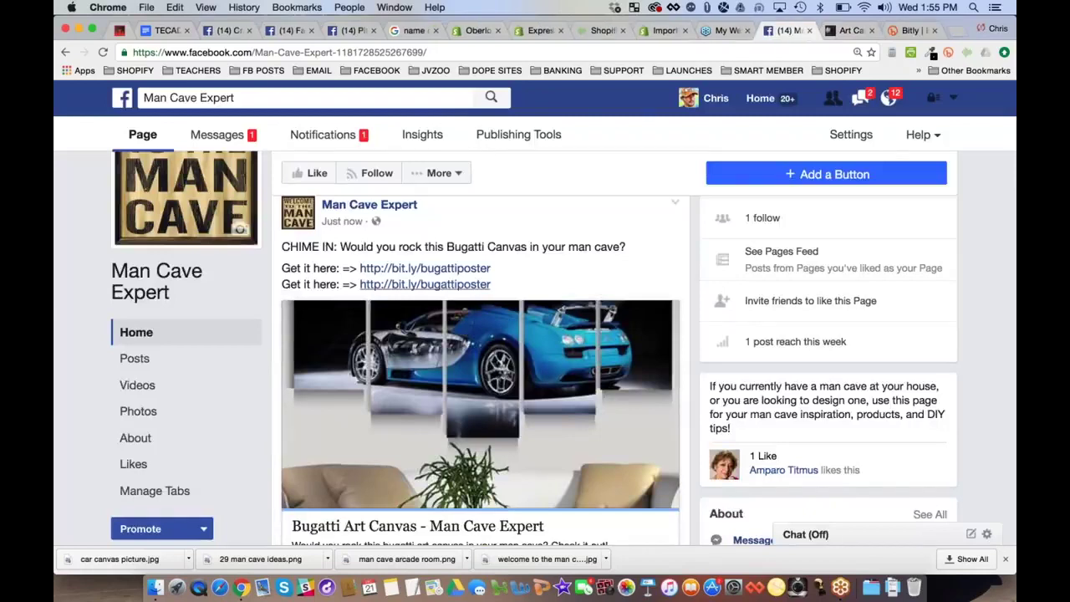
Open Ads Manager from the FACEBOOK bookmarks folder, then go back to the TECADEMICS outline doc
left_click(377, 71)
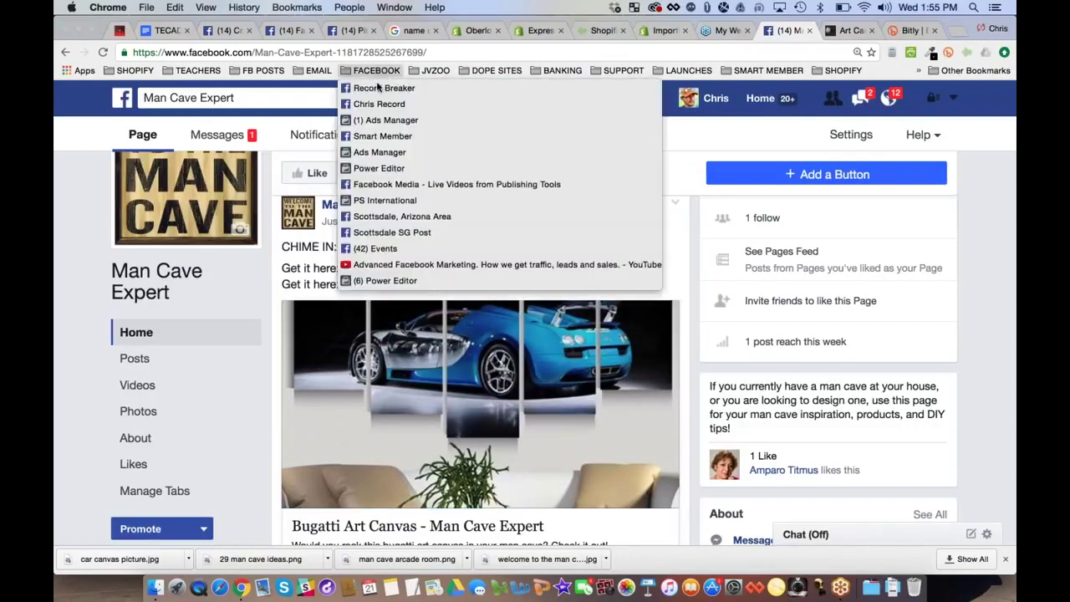
left_click(383, 200)
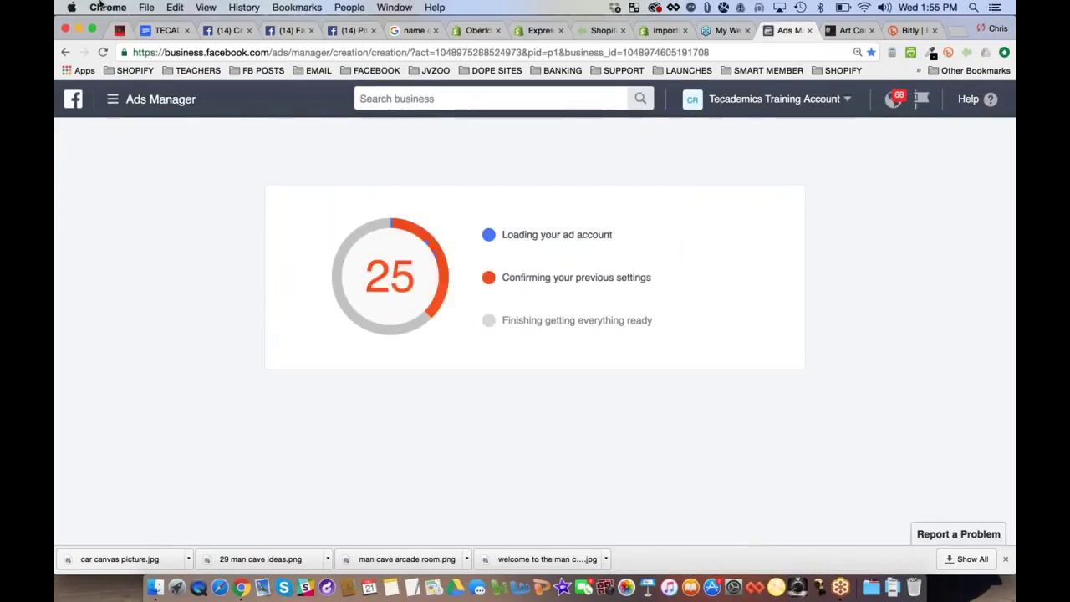
left_click(163, 30)
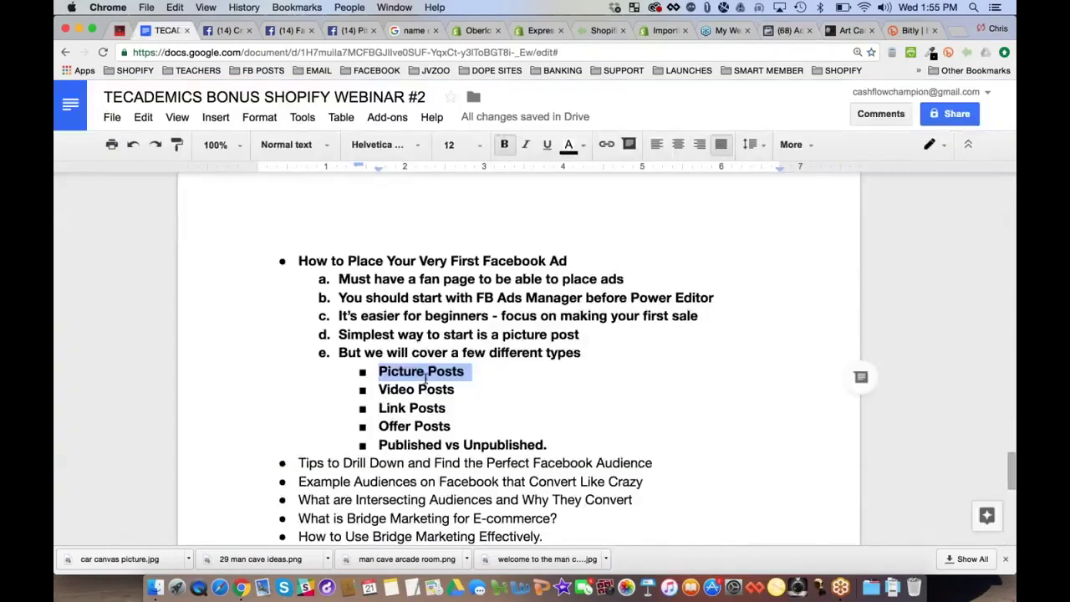
Remove bold from the Video Posts and Offer Posts bullets, then return to Ads Manager
left_click(425, 378)
triple_click(445, 378)
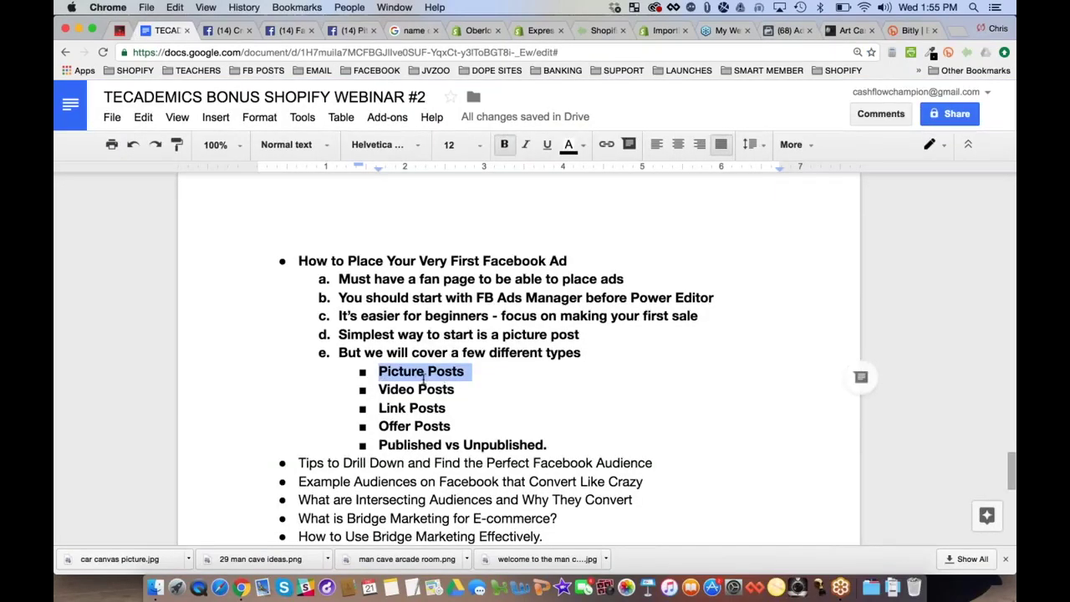
triple_click(392, 407)
triple_click(409, 390)
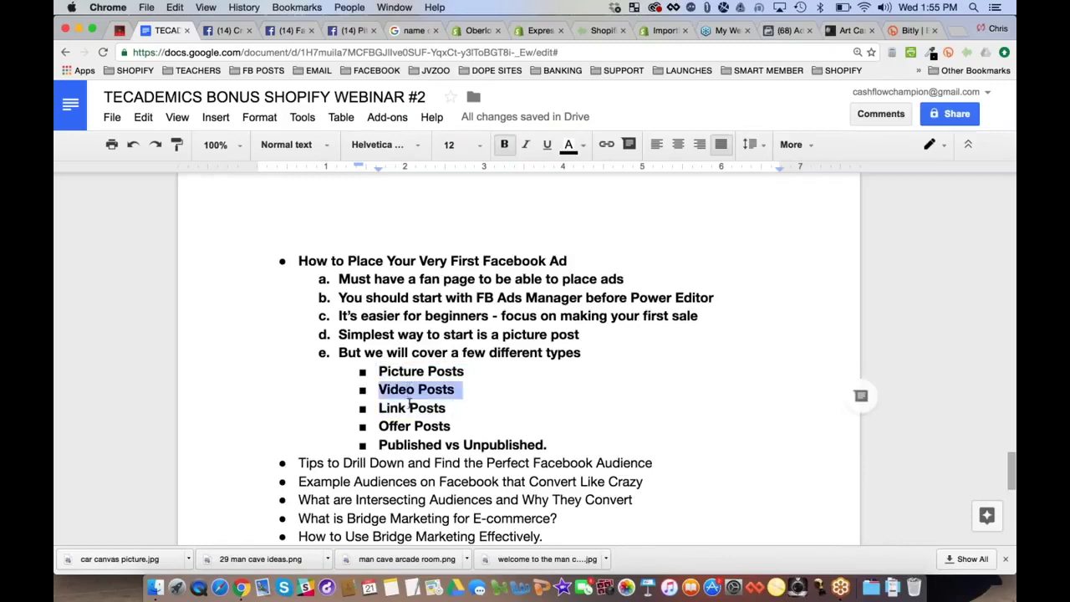
triple_click(405, 426)
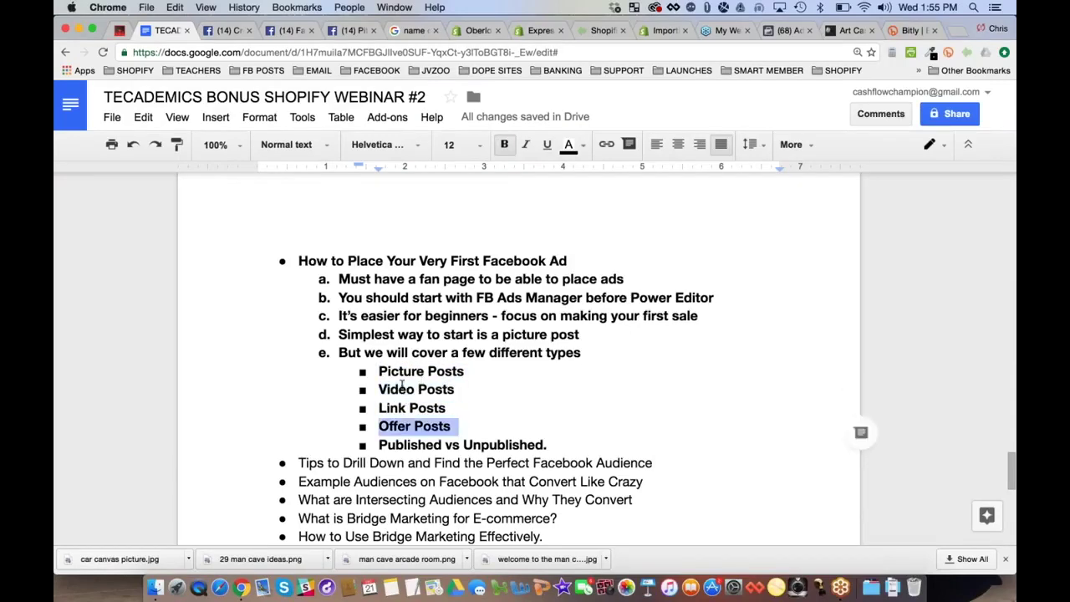
triple_click(402, 388)
key("super+b")
left_click(407, 427)
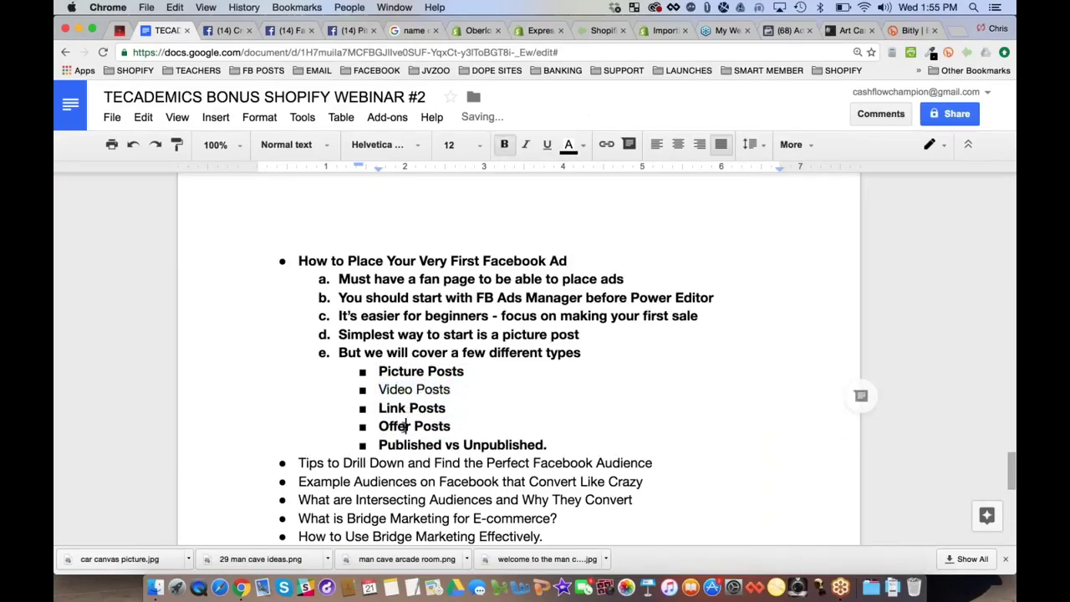
triple_click(407, 427)
key("super+b")
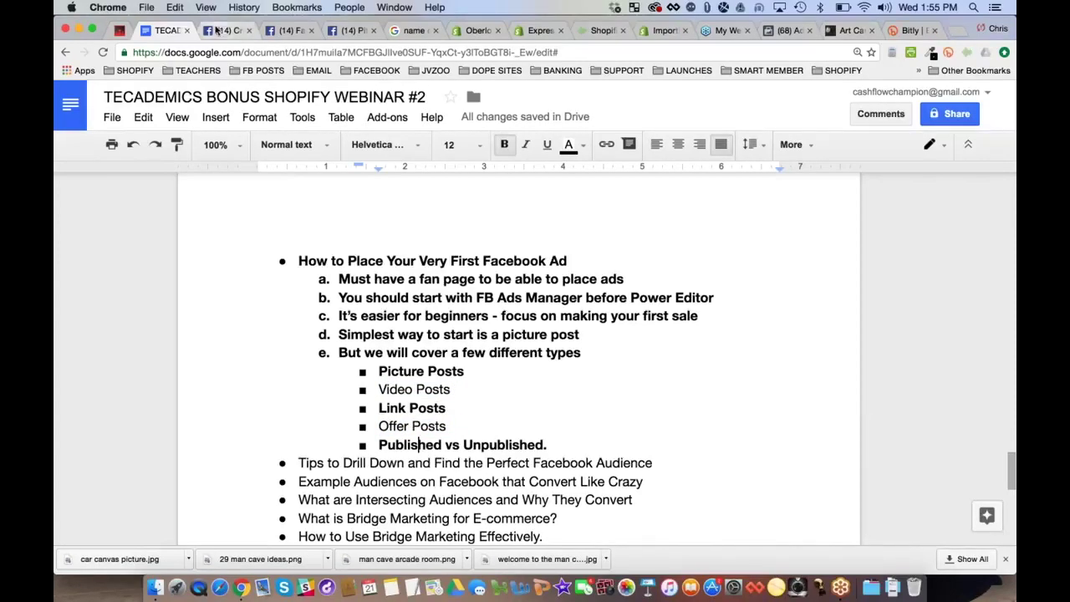
left_click(788, 30)
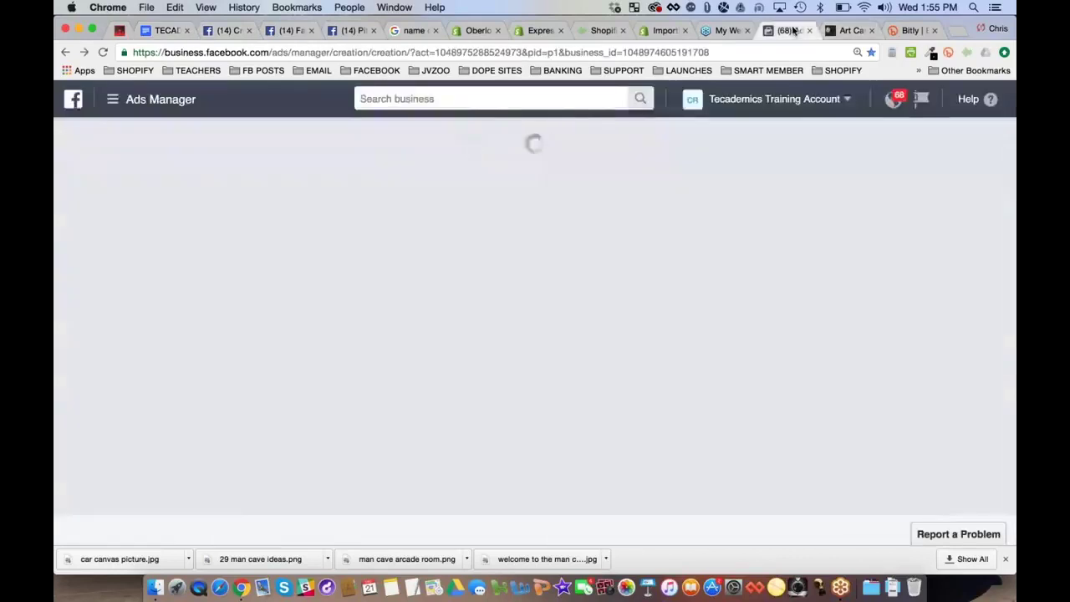
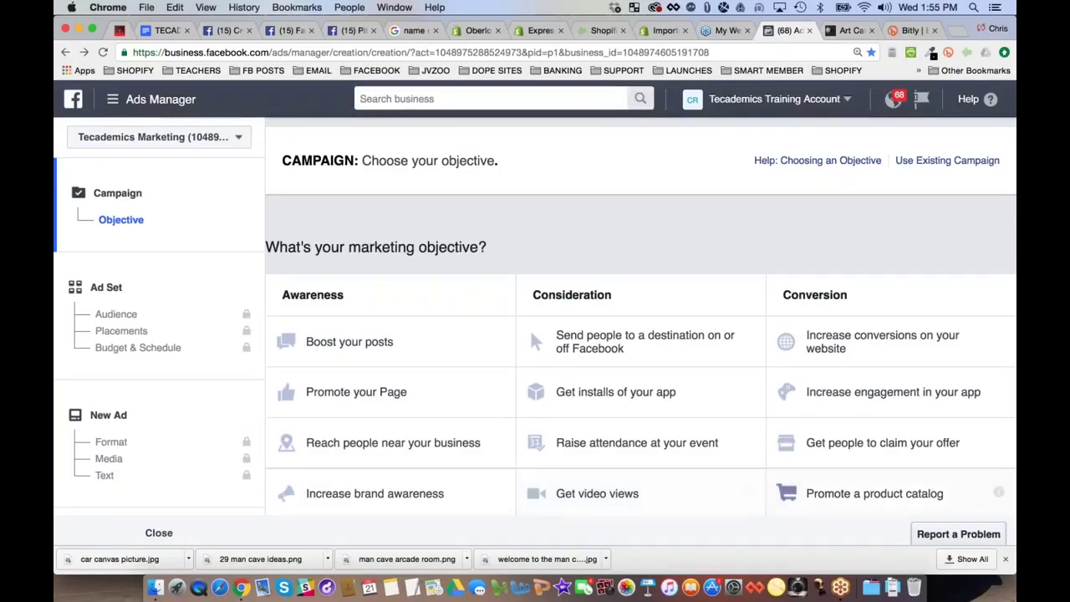
Choose the 'Get people to claim your offer' objective, name the campaign 'Free+Shipping Bugatti Poster', and continue
left_click(931, 449)
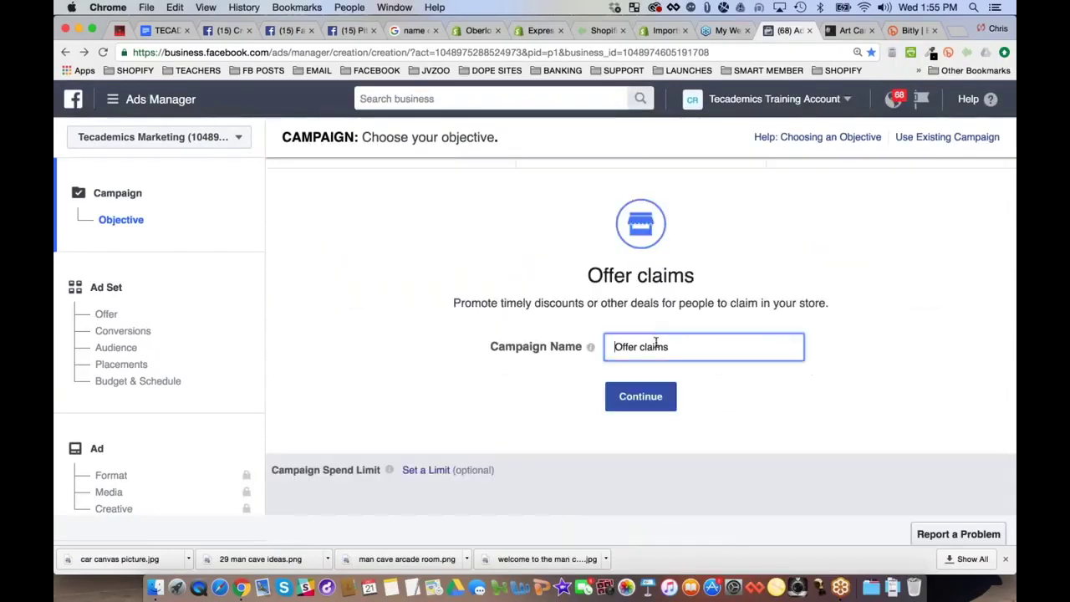
key("super+a")
type("Free+Shippig")
key("BackSpace")
type("ng Bug")
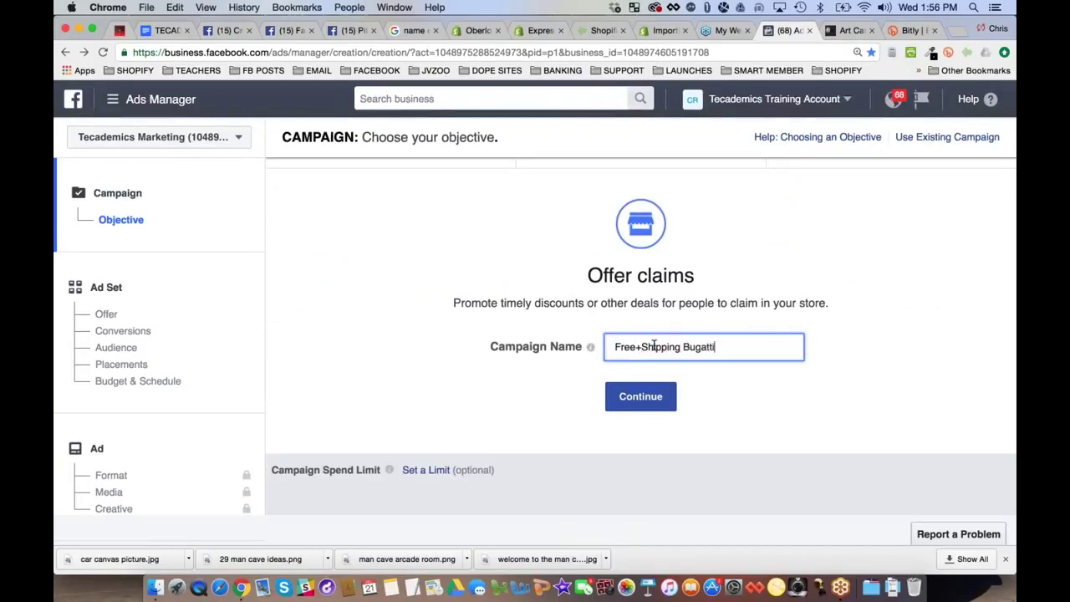
type("atti Poster")
left_click(645, 399)
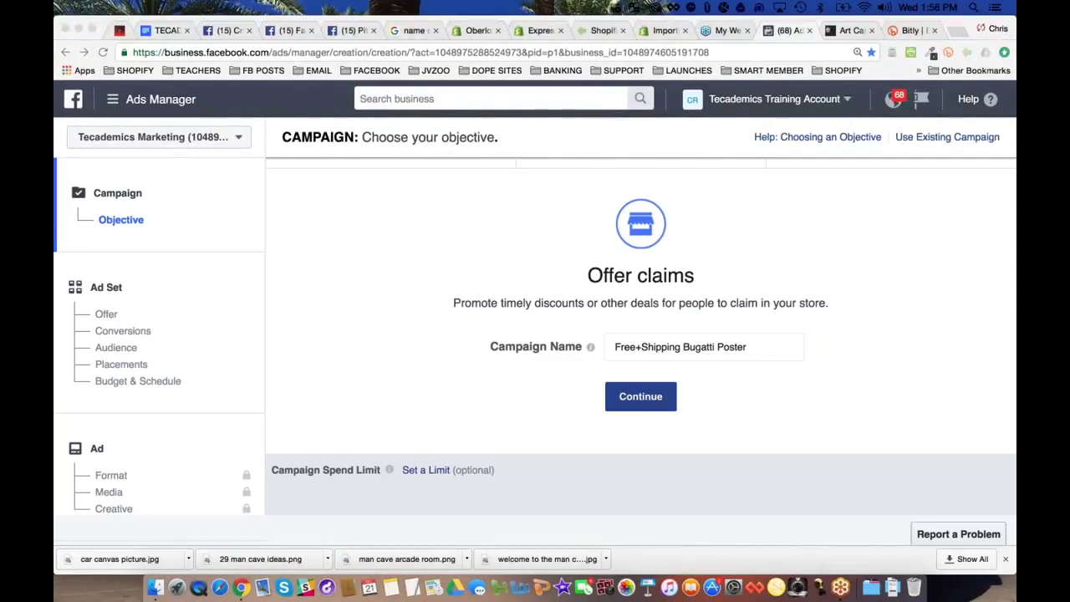
left_click(794, 116)
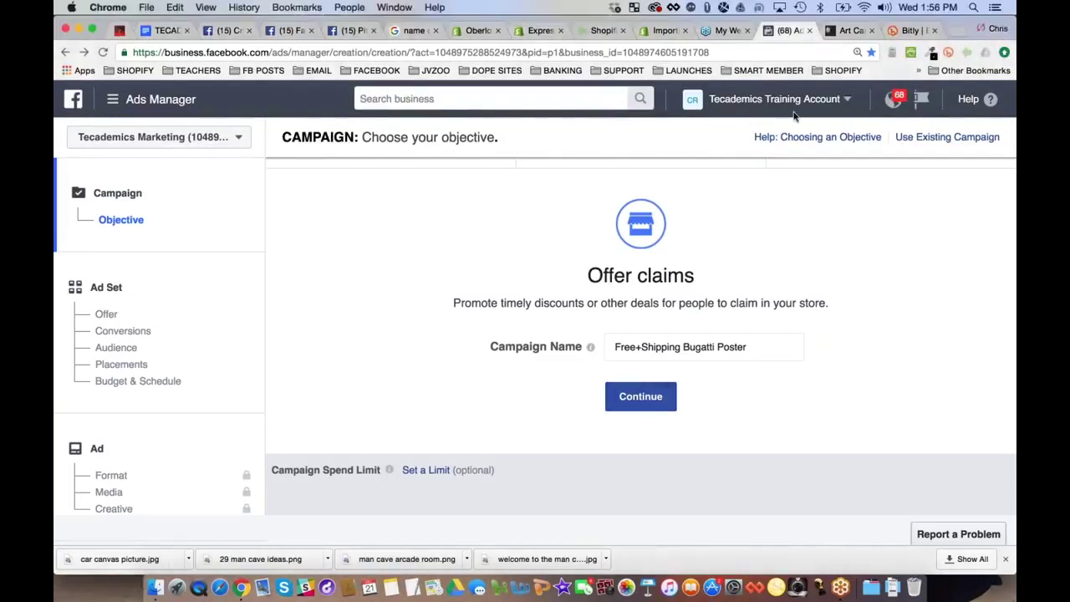
left_click(641, 395)
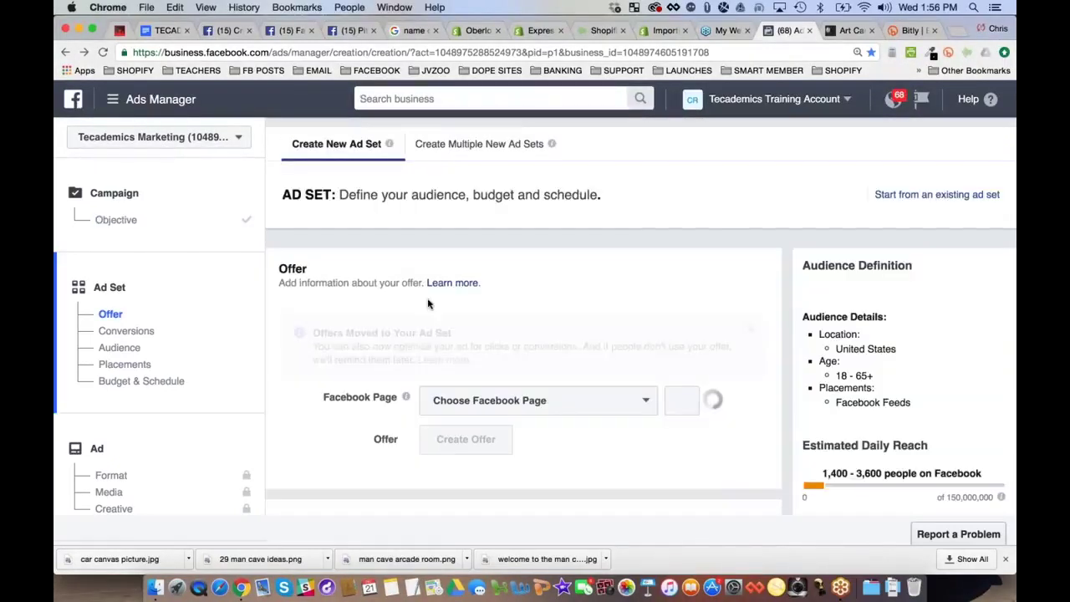
Search the Facebook Page list for 'man' and select Man Cave Expert as the ad set's page
scroll(361, 302, "down", 3)
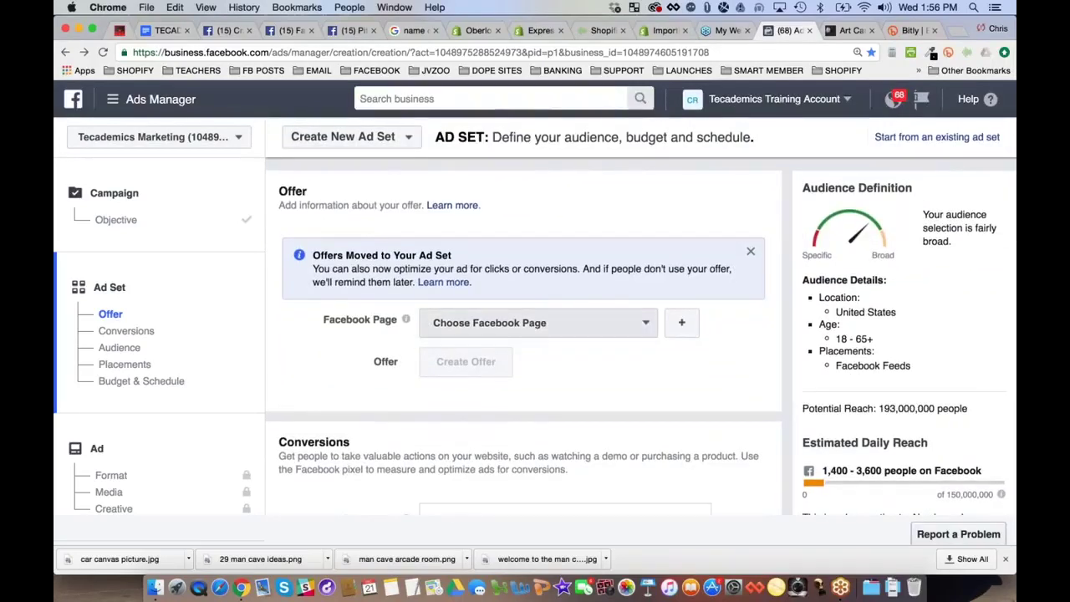
scroll(605, 399, "up", 3)
scroll(389, 155, "down", 1)
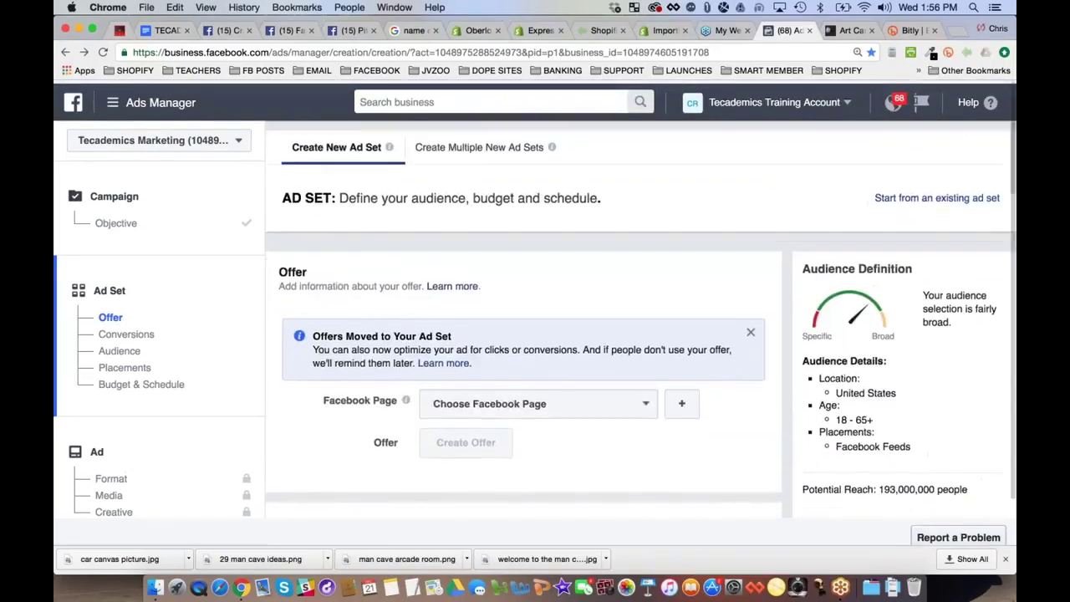
mouse_move(389, 143)
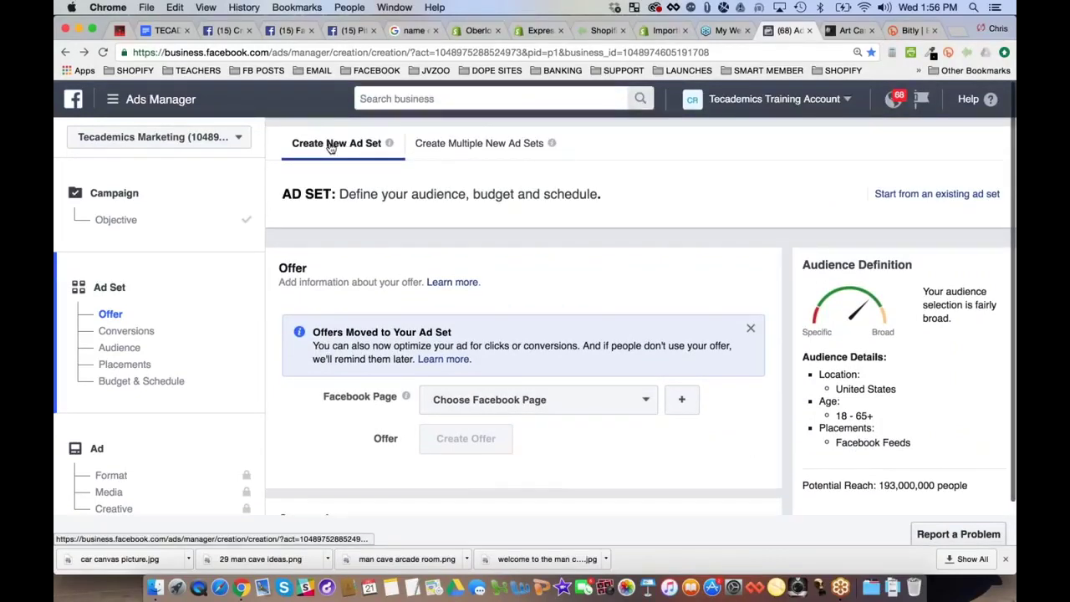
scroll(334, 148, "down", 1)
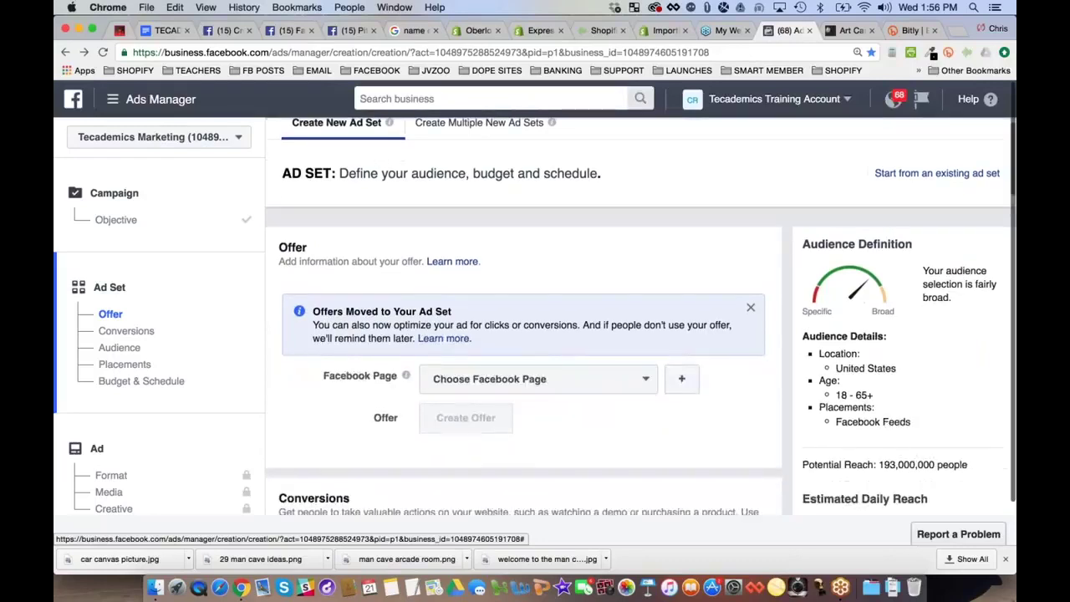
scroll(647, 323, "down", 2)
left_click(645, 320)
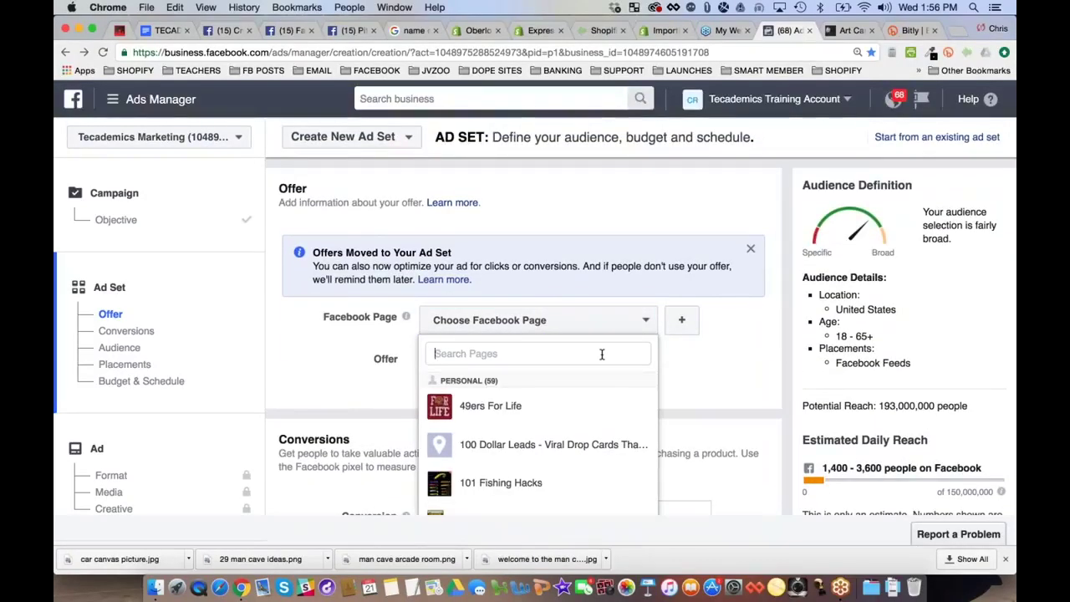
scroll(536, 435, "down", 10)
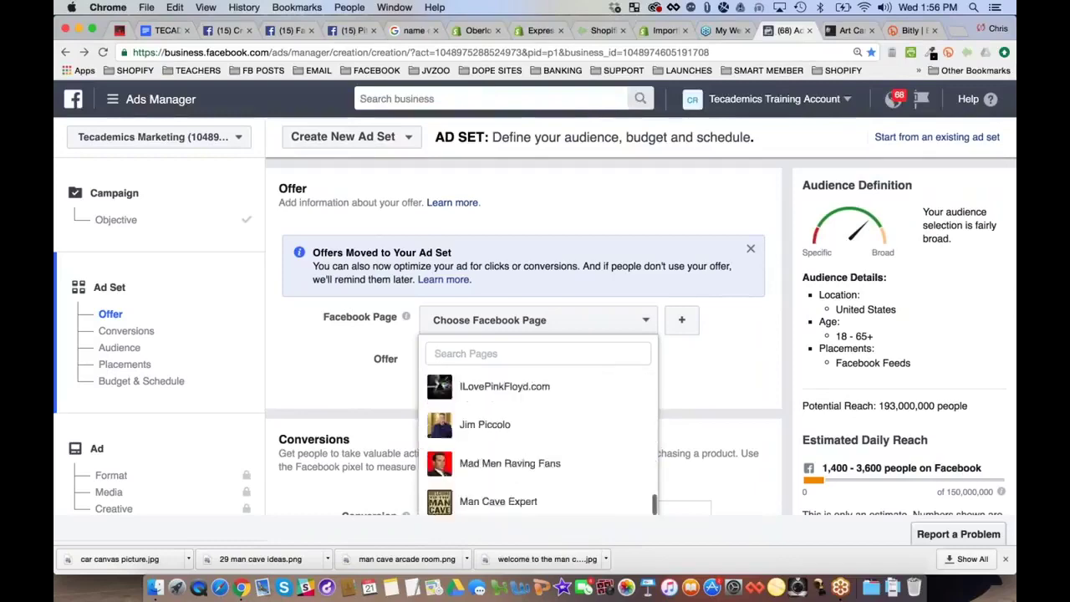
scroll(583, 429, "up", 15)
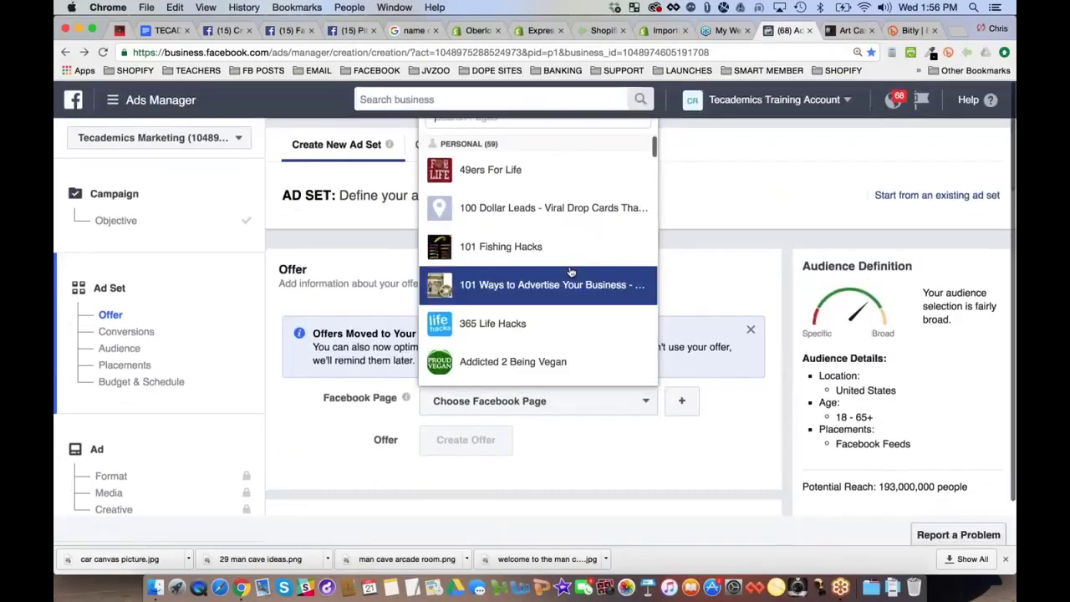
left_click(628, 402)
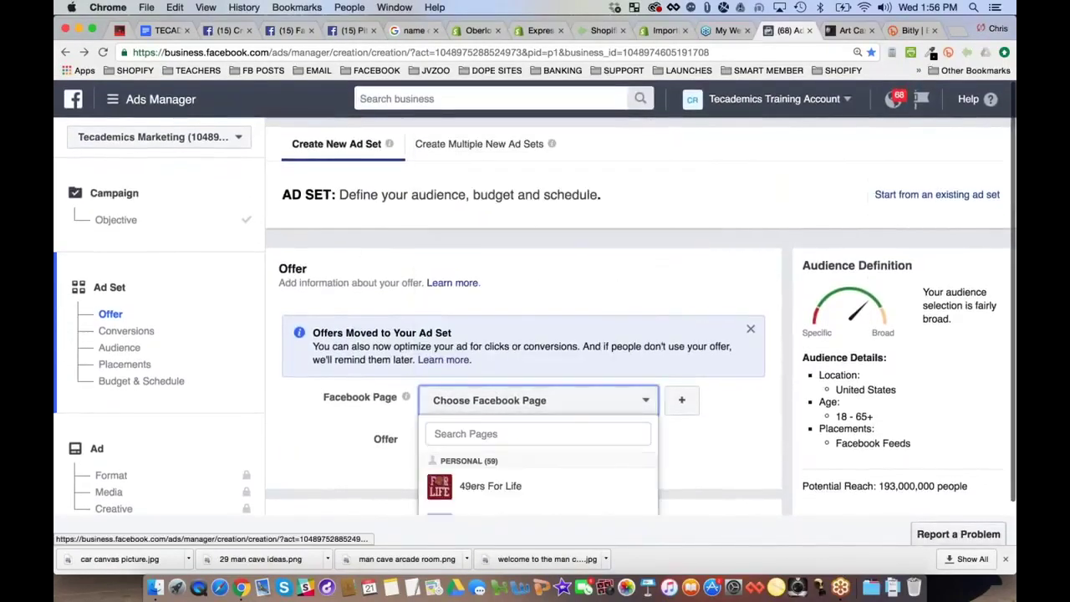
type("man")
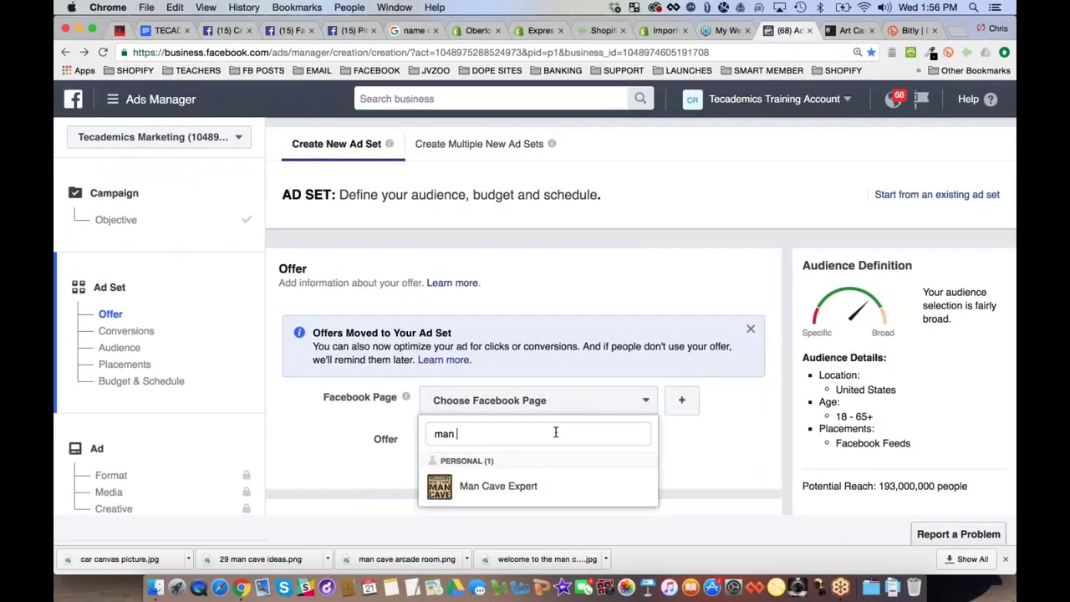
left_click(555, 484)
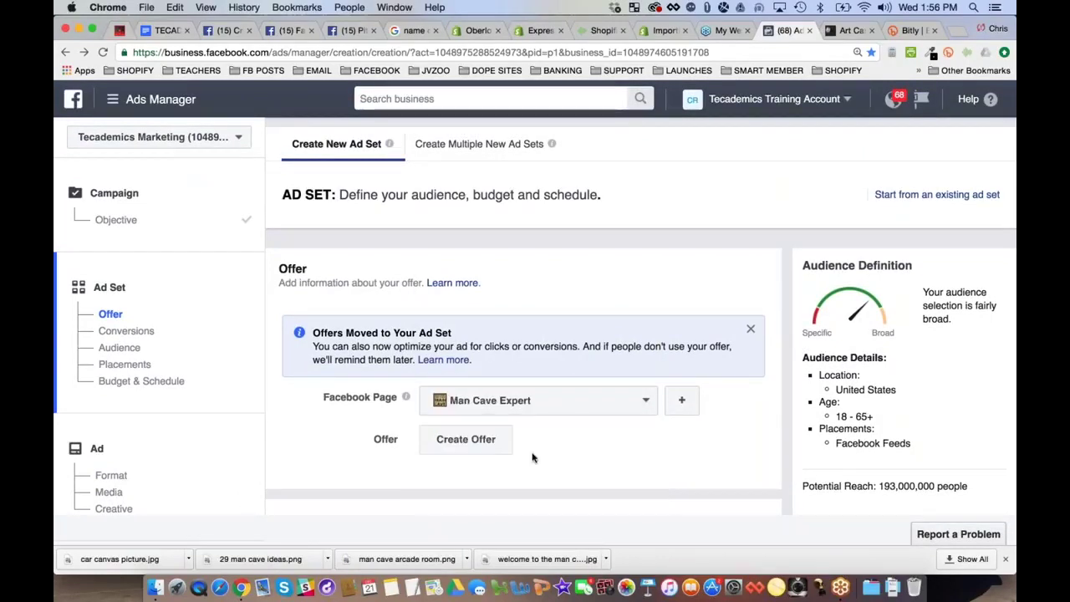
Start creating a new offer for the ad set
scroll(350, 313, "down", 2)
scroll(461, 351, "down", 2)
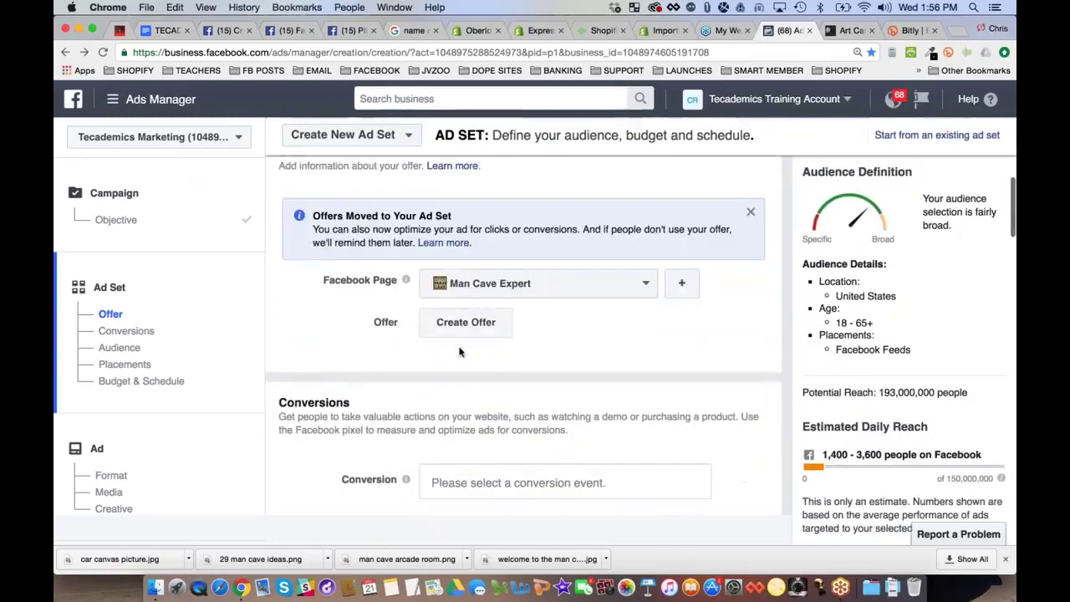
left_click(466, 324)
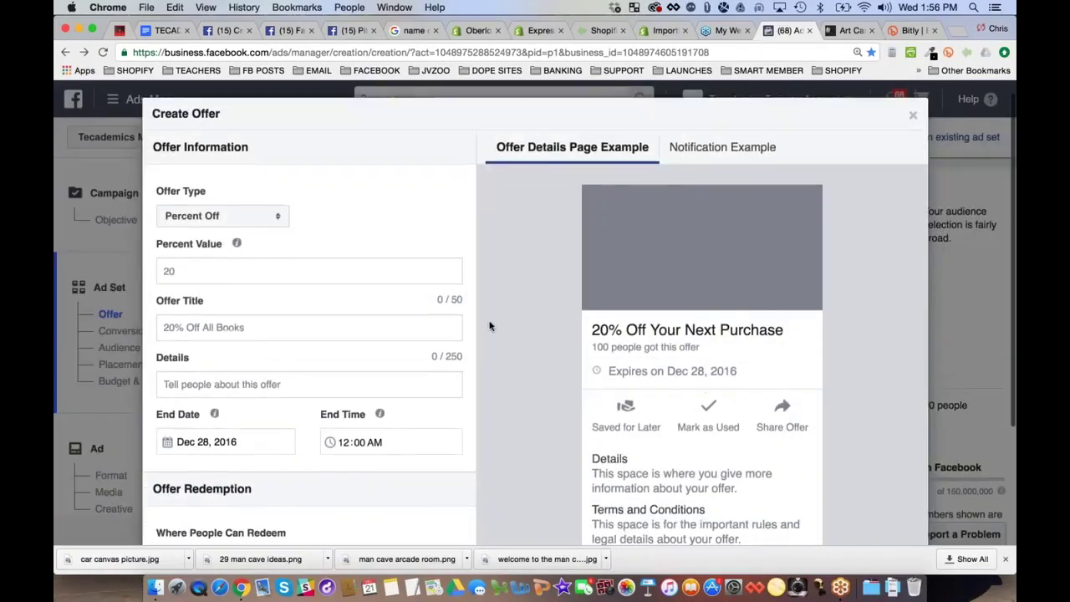
Set the offer type to Free Stuff with the placeholder title 'aaaa'
scroll(261, 282, "down", 1)
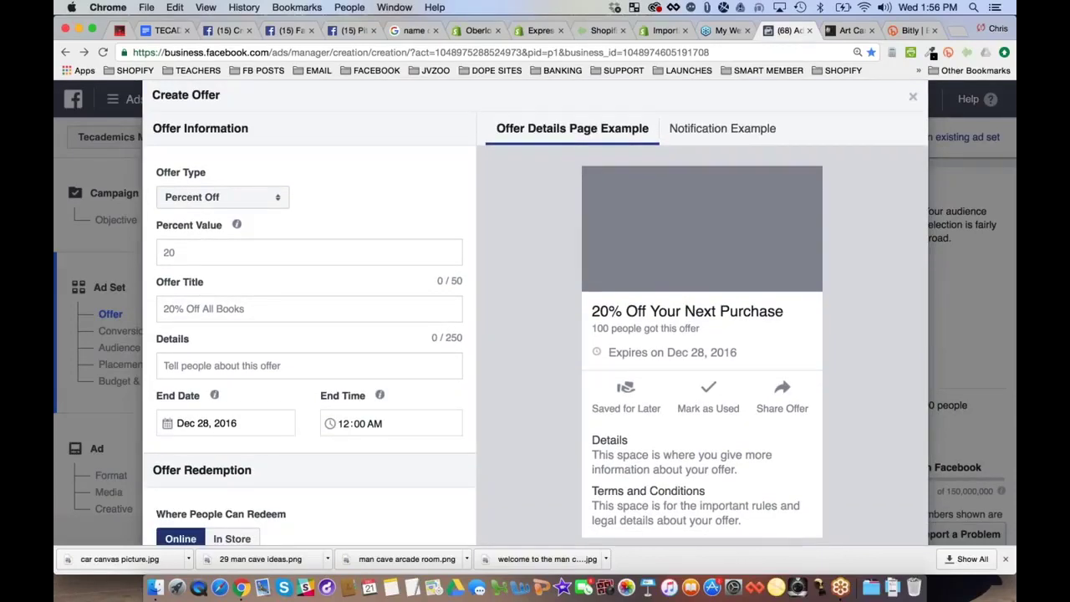
left_click(266, 199)
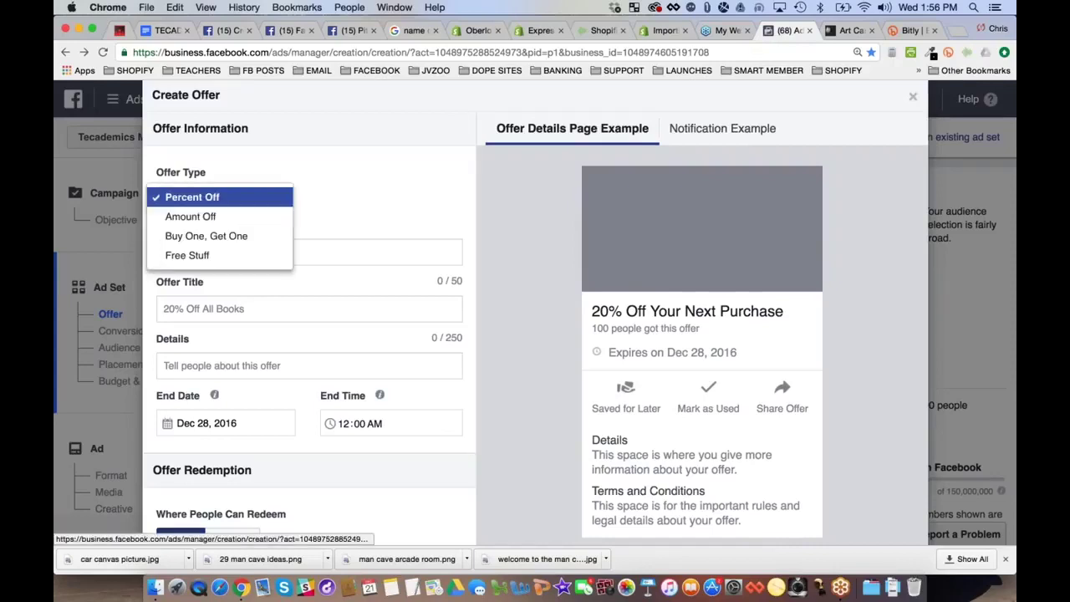
left_click(247, 255)
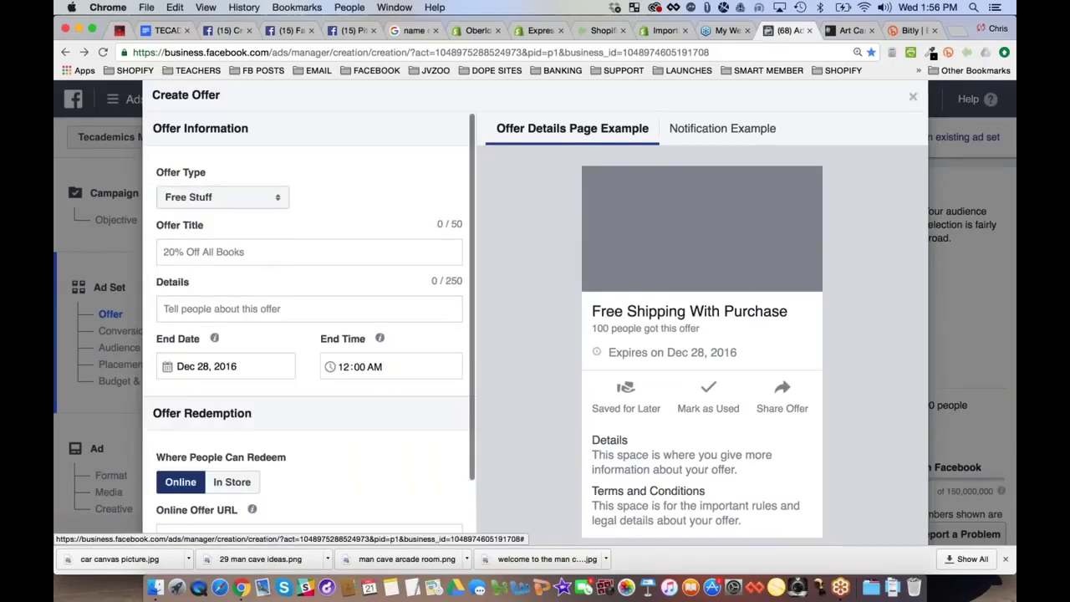
left_click(217, 251)
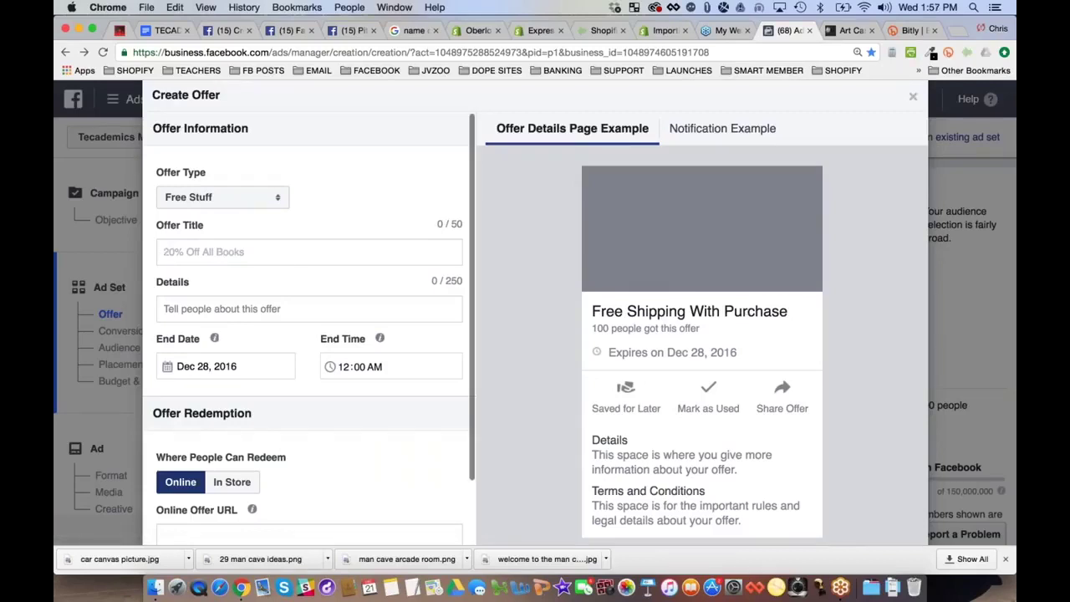
type("asdf")
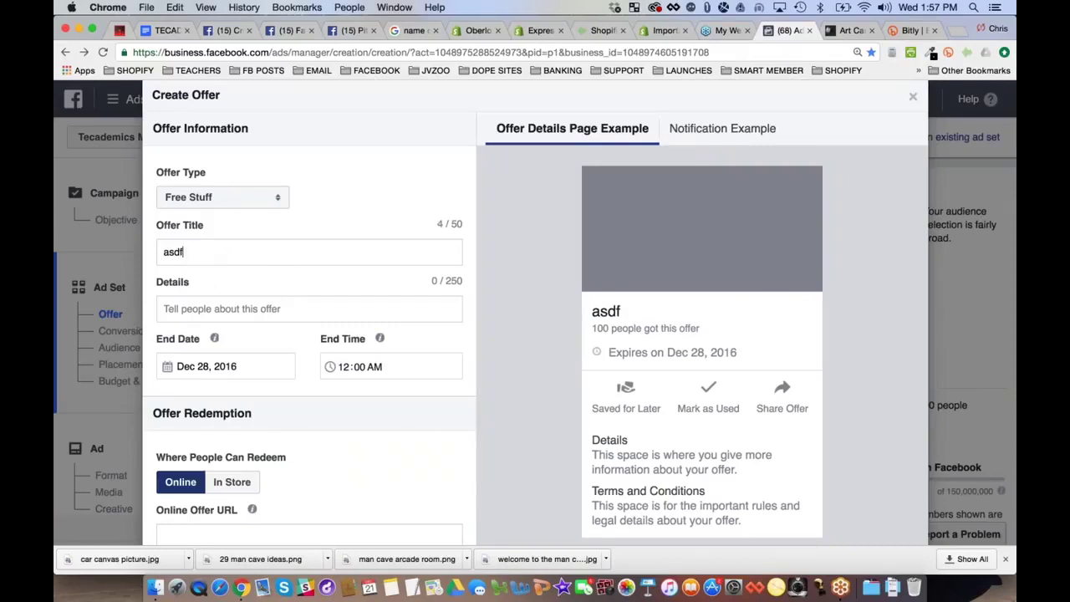
key("super+a")
type("aaaa")
Fill in placeholder details 'bbbb', online URL 'cccc', and 1111 total offers available
left_click(199, 306)
type("bbbb")
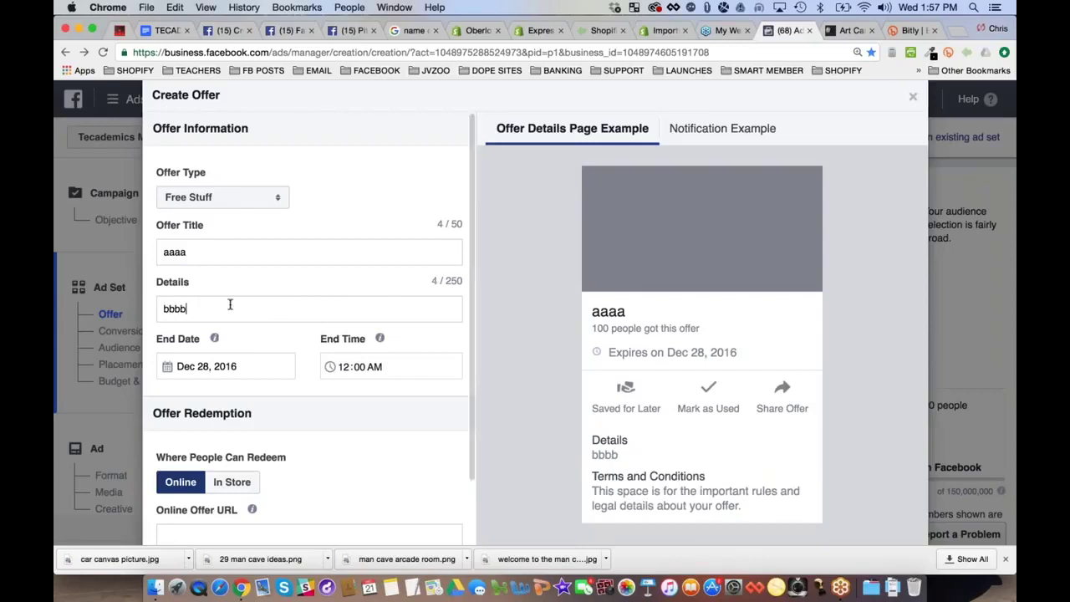
scroll(219, 335, "down", 3)
left_click(210, 354)
type("cccc")
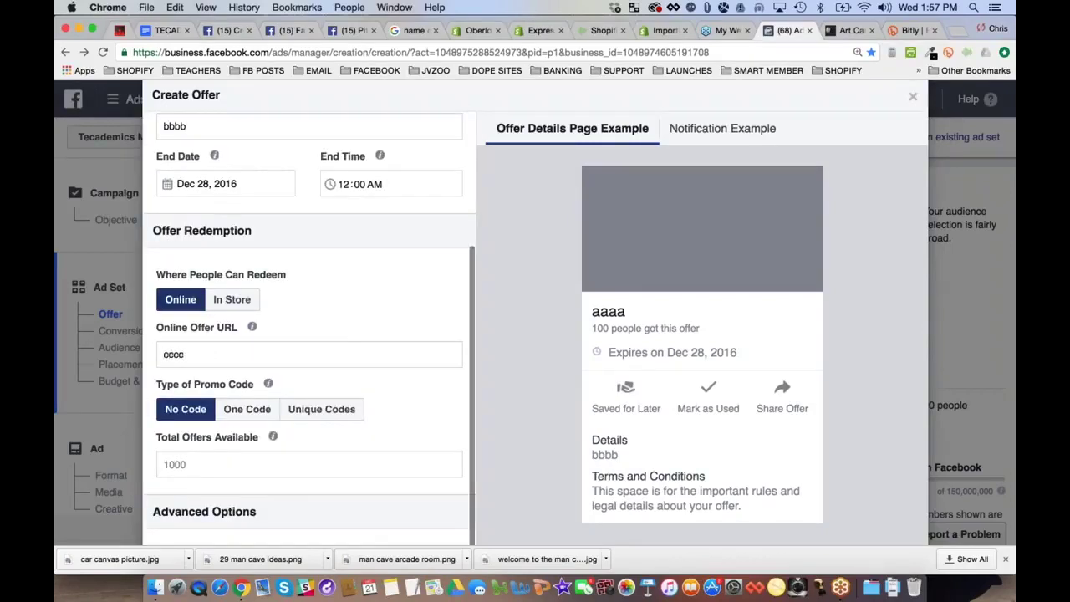
key("Tab")
type("1111")
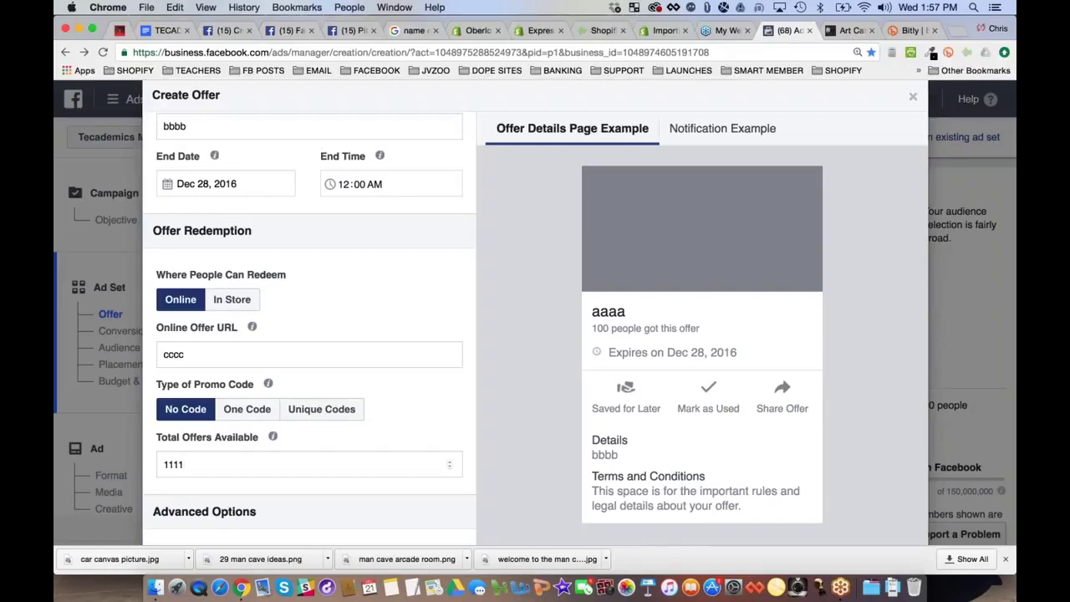
scroll(309, 352, "up", 3)
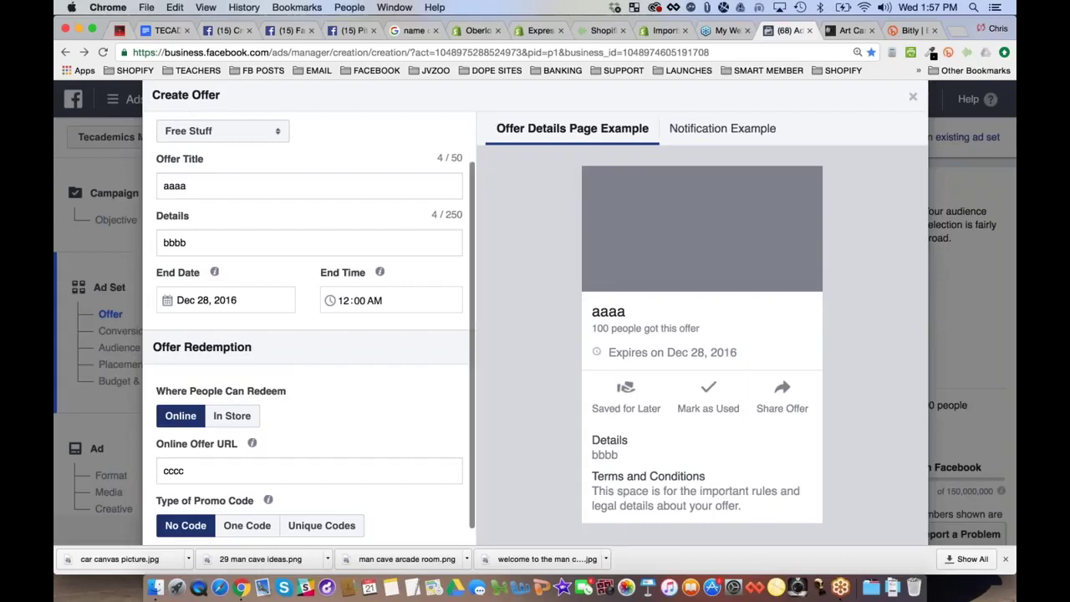
Retitle the offer 'Get this Bugatti Canvas FREE! (Just Pay Shipping)'
double_click(218, 187)
type("Ge")
key("BackSpace")
key("BackSpace")
type("Get ")
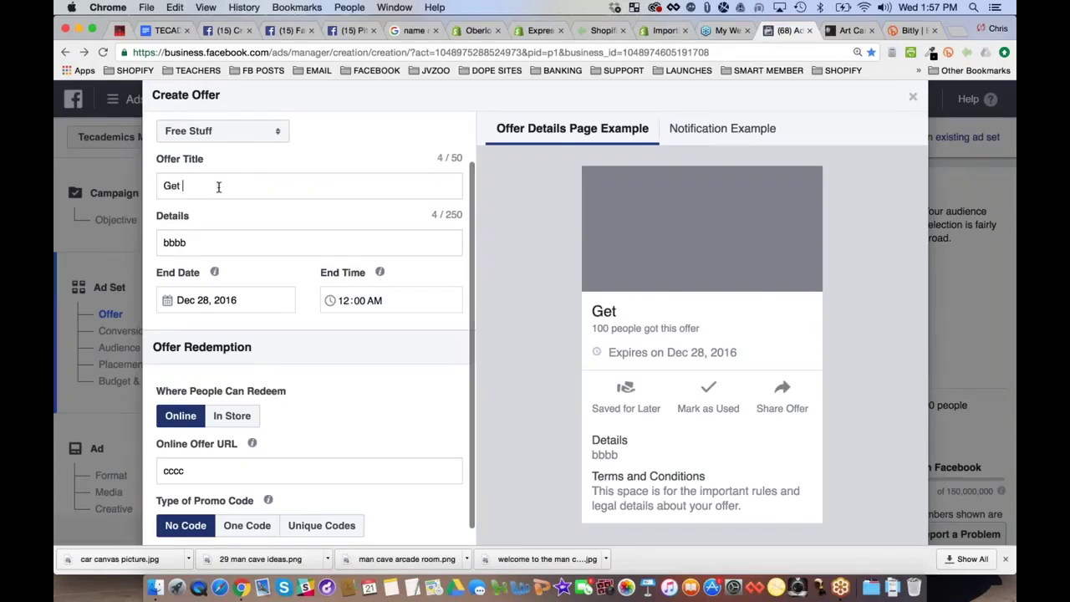
type("this Bugat")
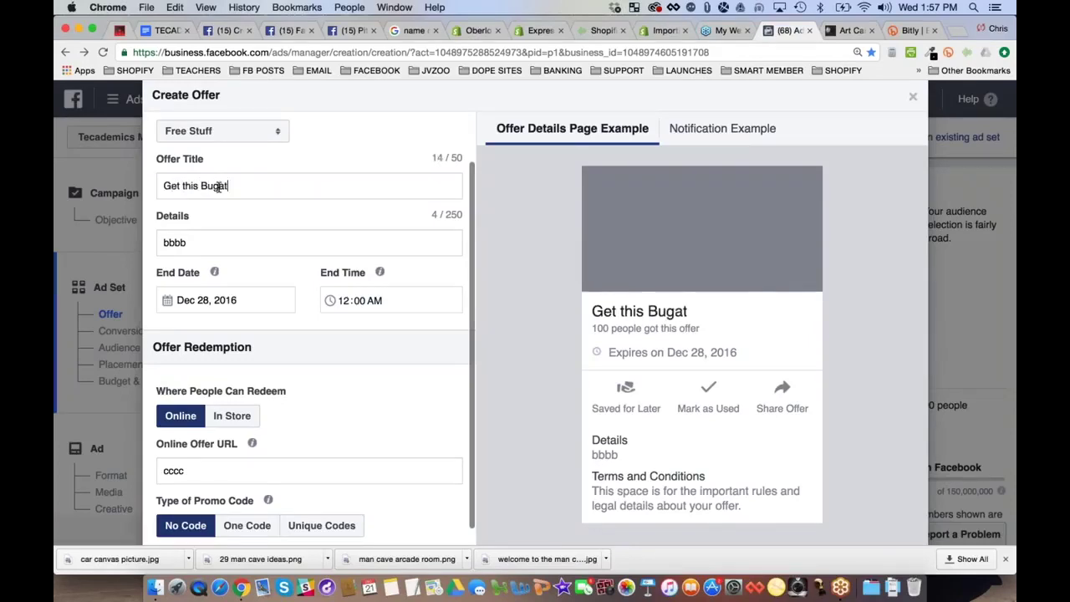
type("ti Canvas")
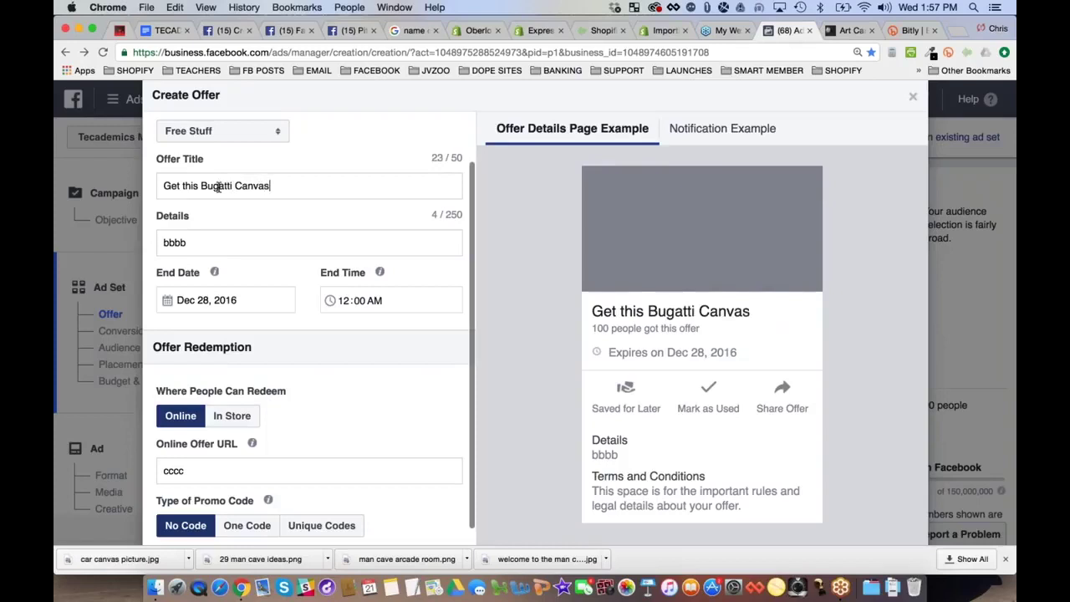
type(" FREE,")
key("BackSpace")
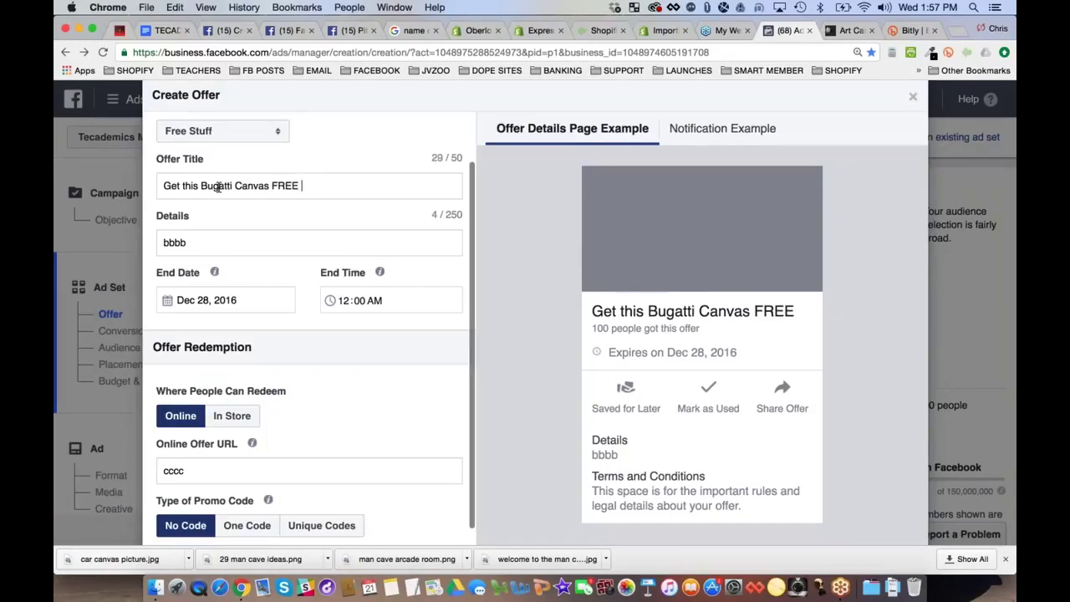
type("(Just Pay Shipping")
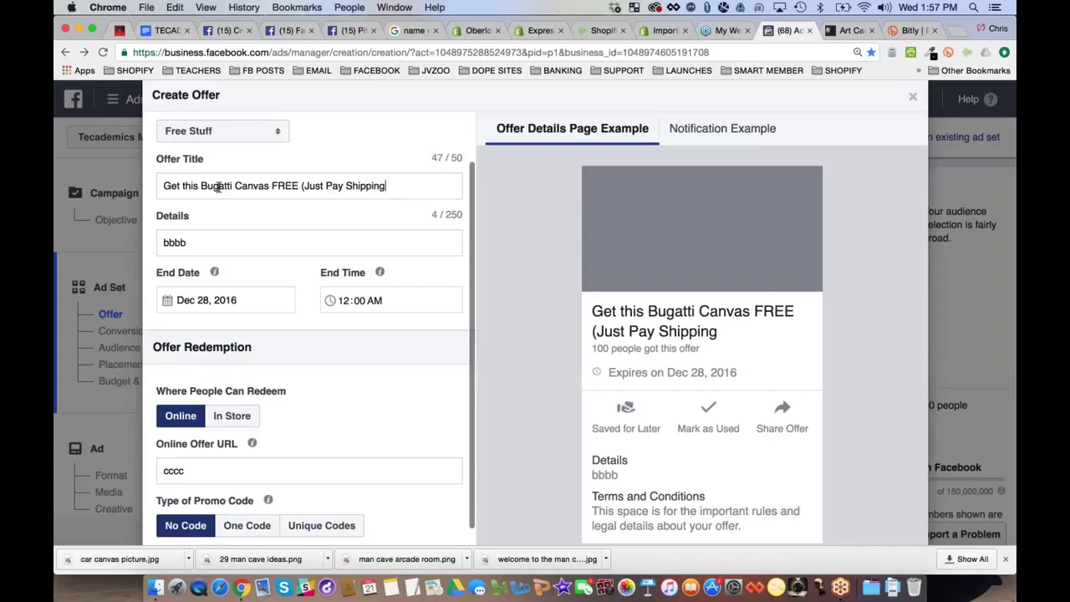
type(")")
left_click(299, 186)
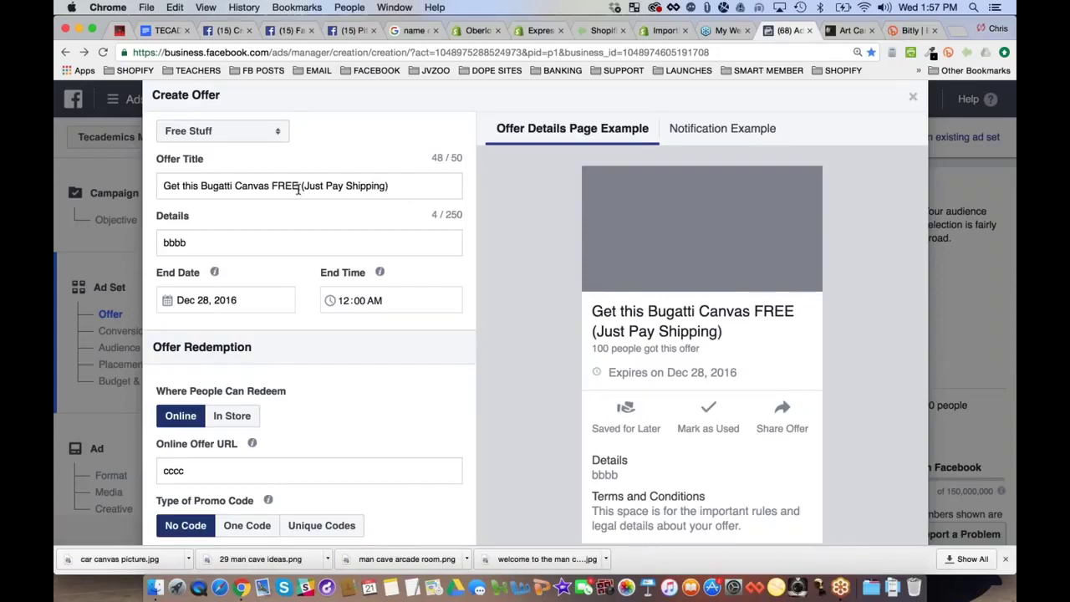
type("!")
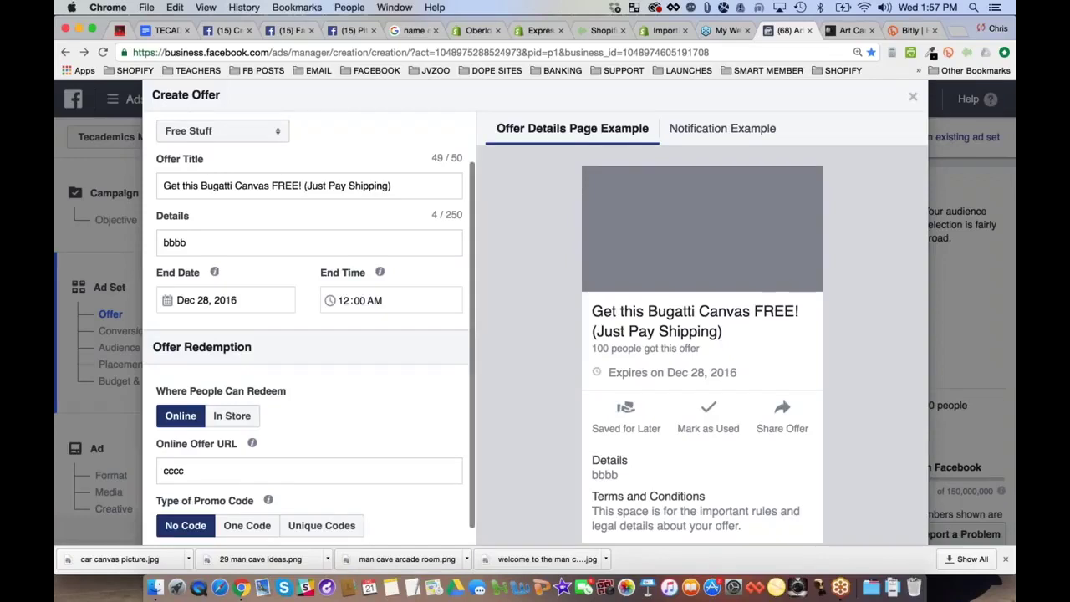
Replace the details with the limited-time giveaway text for the next 100 Man Cave Expert fans, adding '!' after FREE
double_click(206, 244)
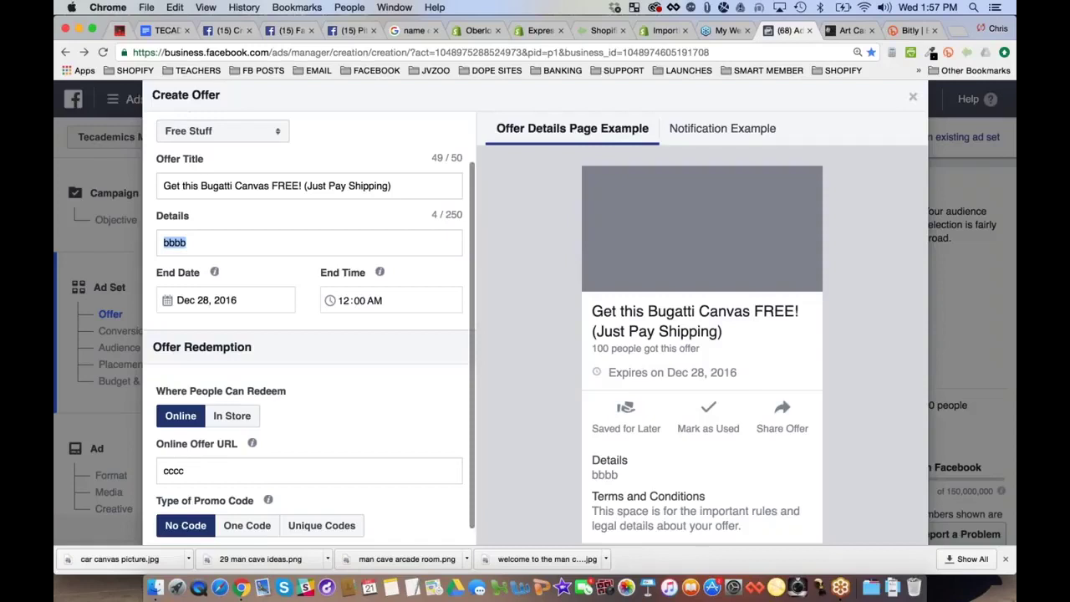
type("For a limited time")
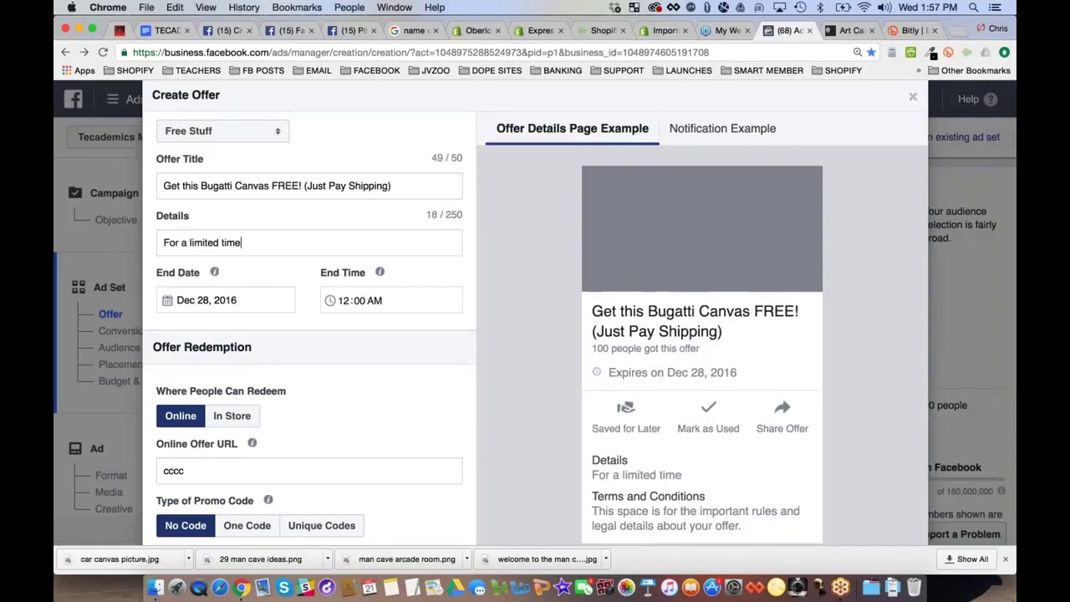
type(" we are giving ")
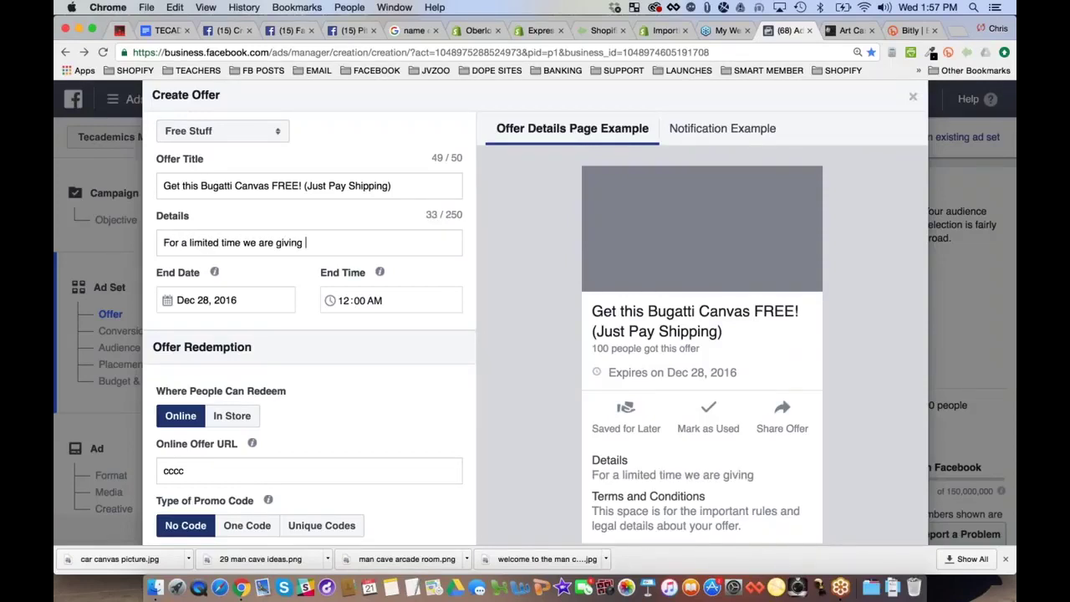
type("the next 100")
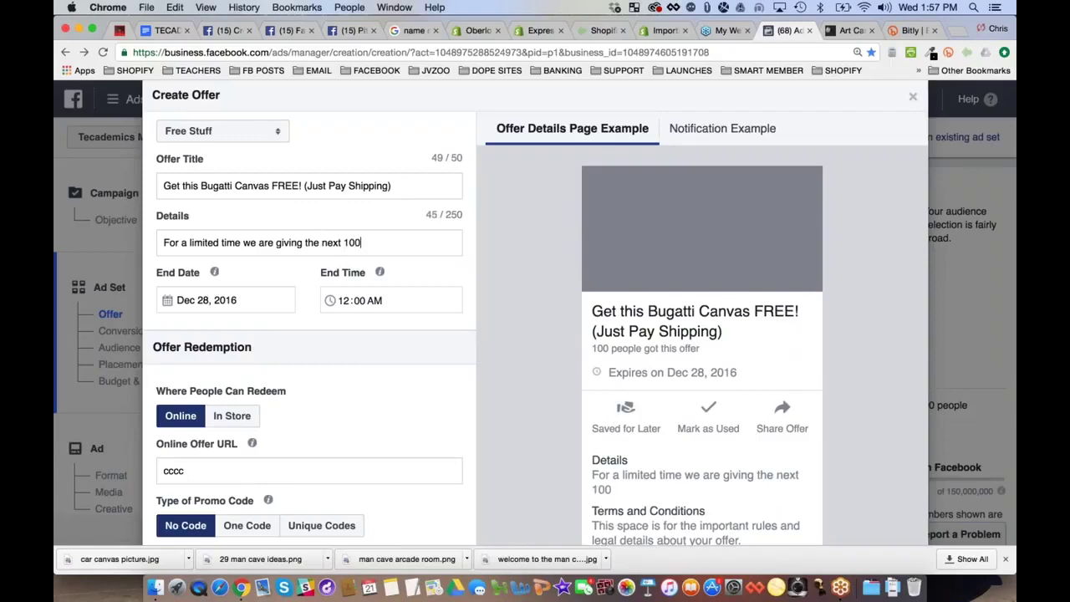
type(" Man Cave")
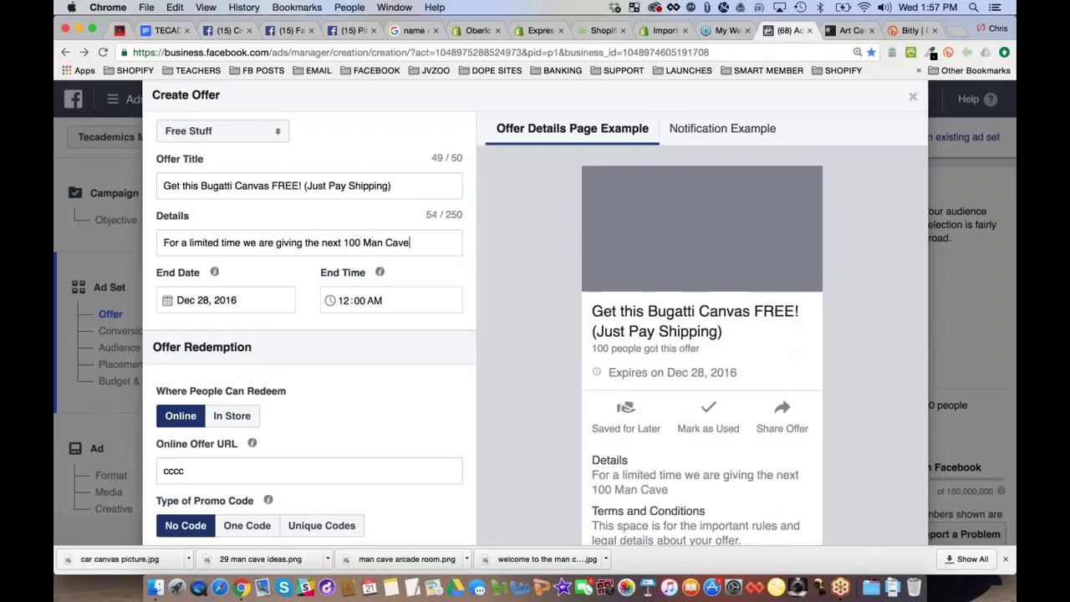
type(" Expetr")
key("BackSpace")
key("BackSpace")
type("rt")
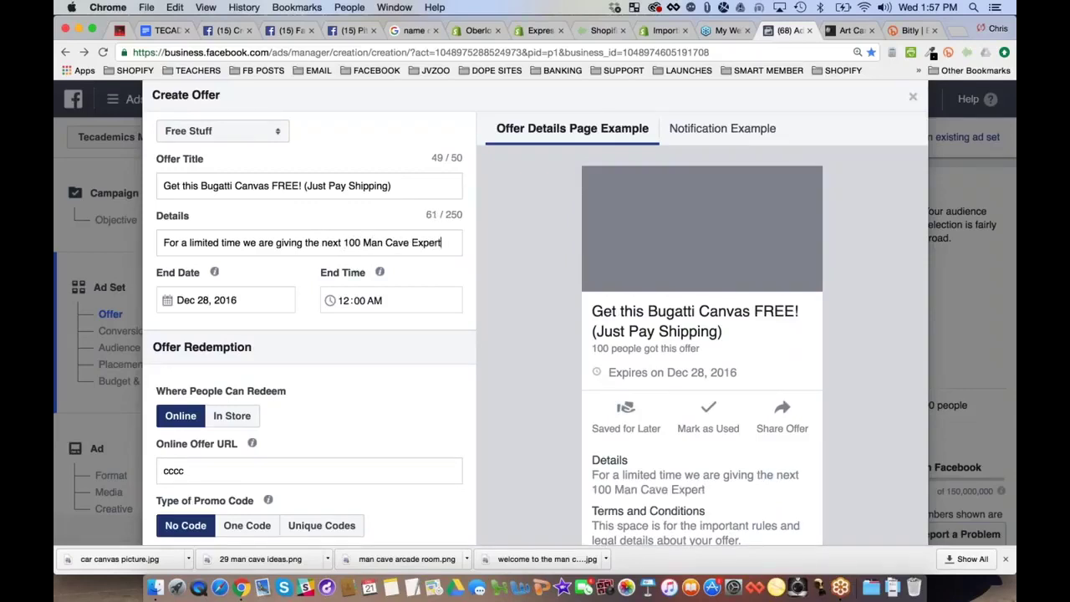
type(" Fans")
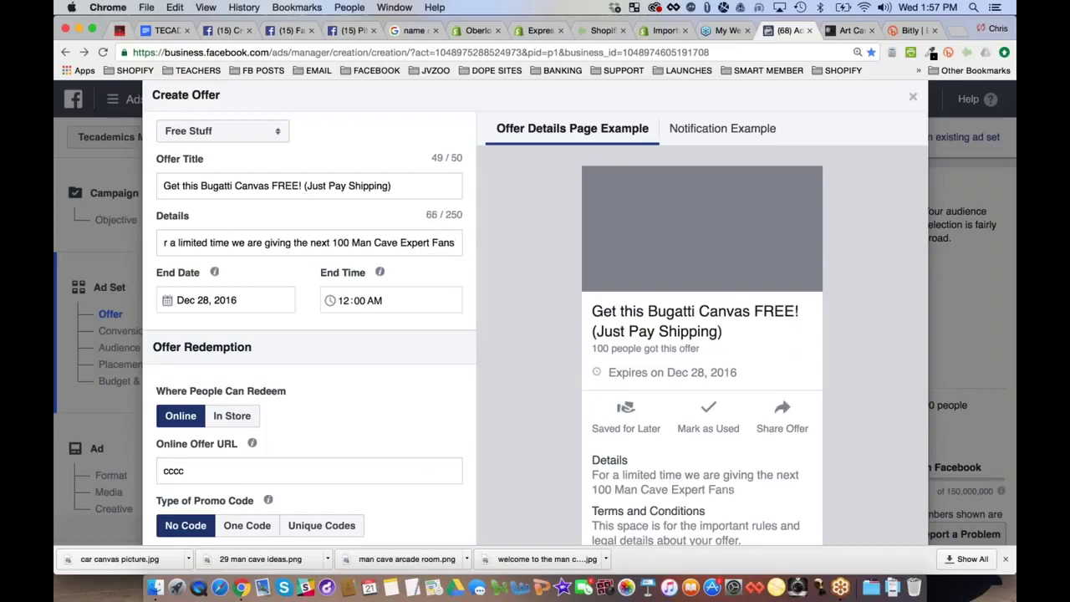
type(" t")
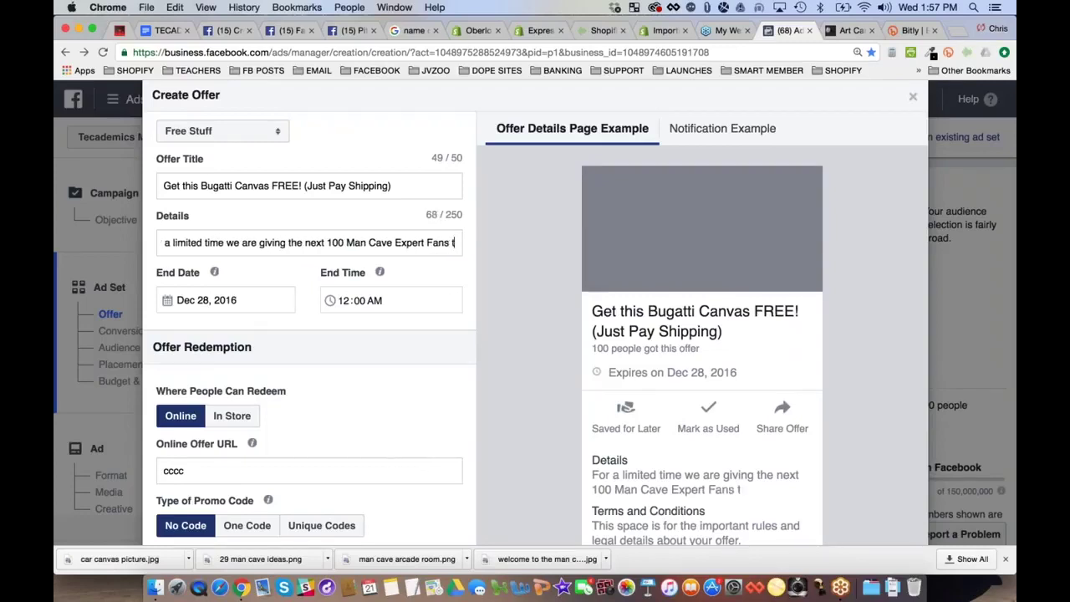
type("his Bugatt")
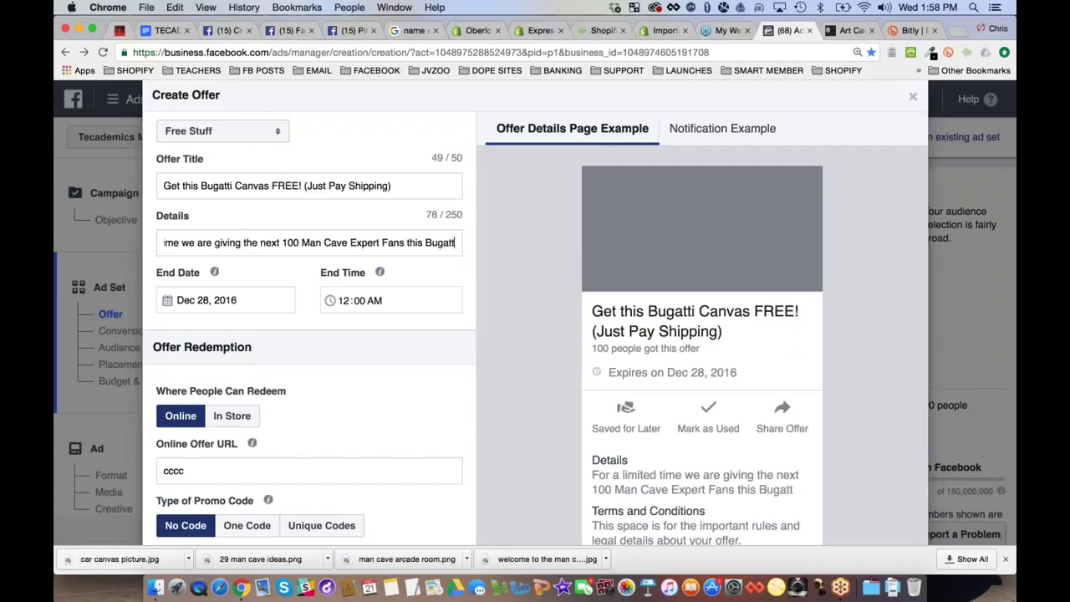
type("i Canvas ")
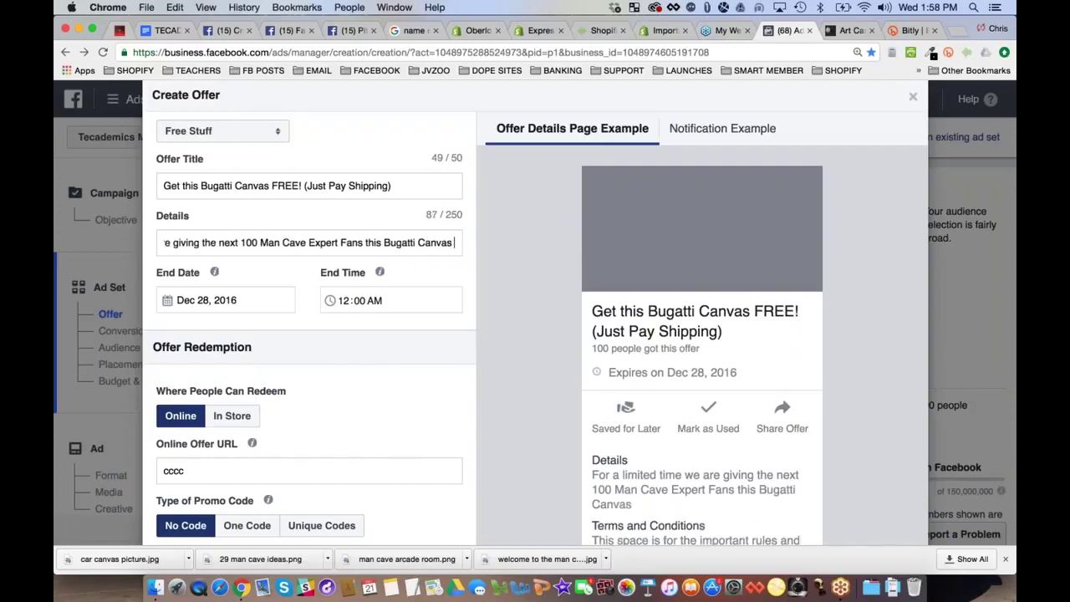
type("Art for FREE (ju")
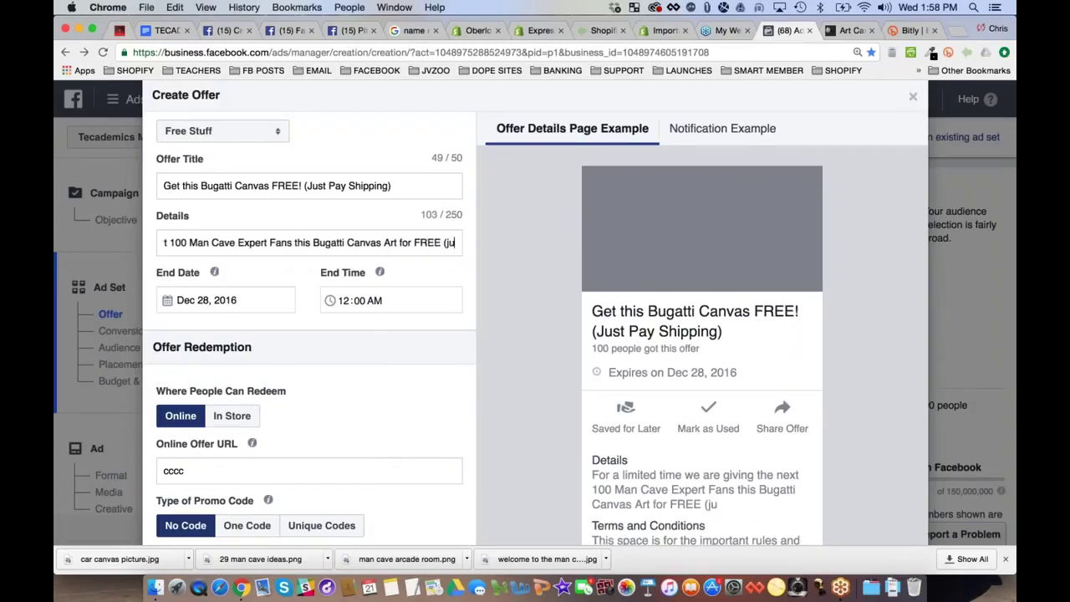
type("st pay the ")
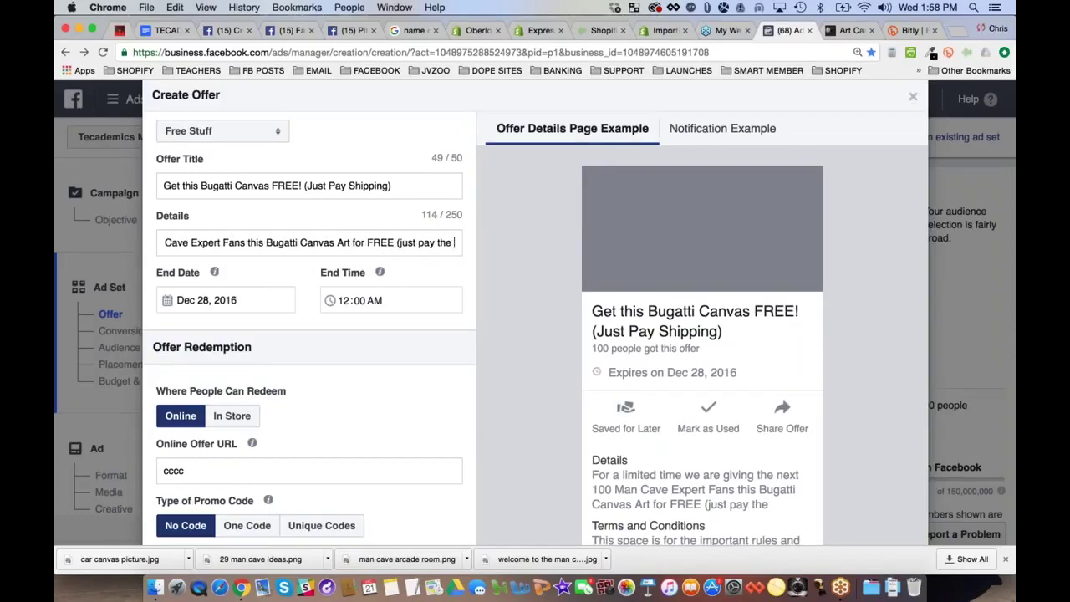
type("s&h)")
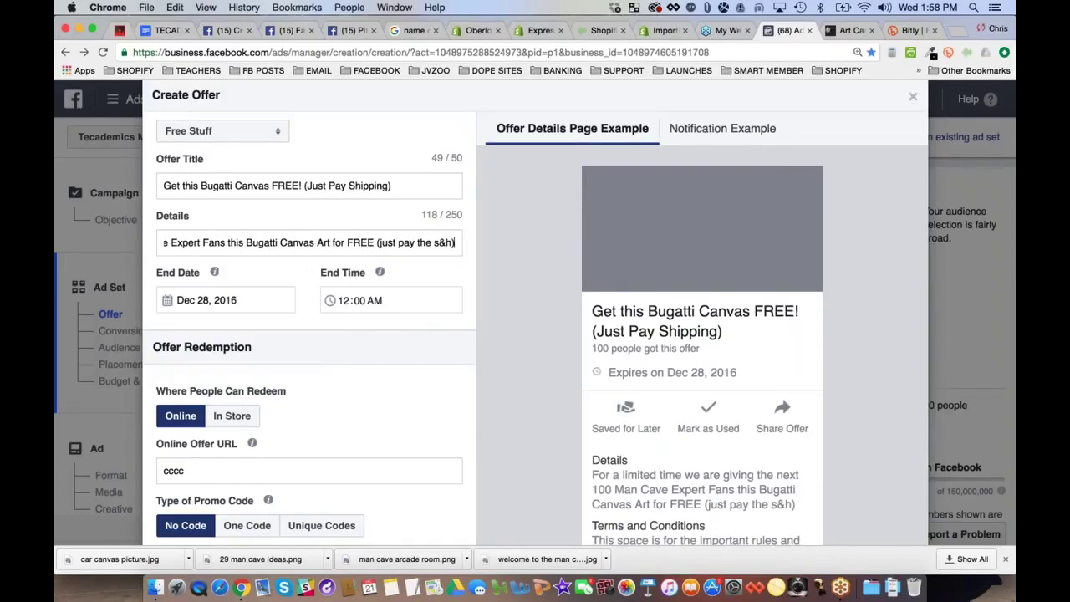
key("super+Left")
type("1")
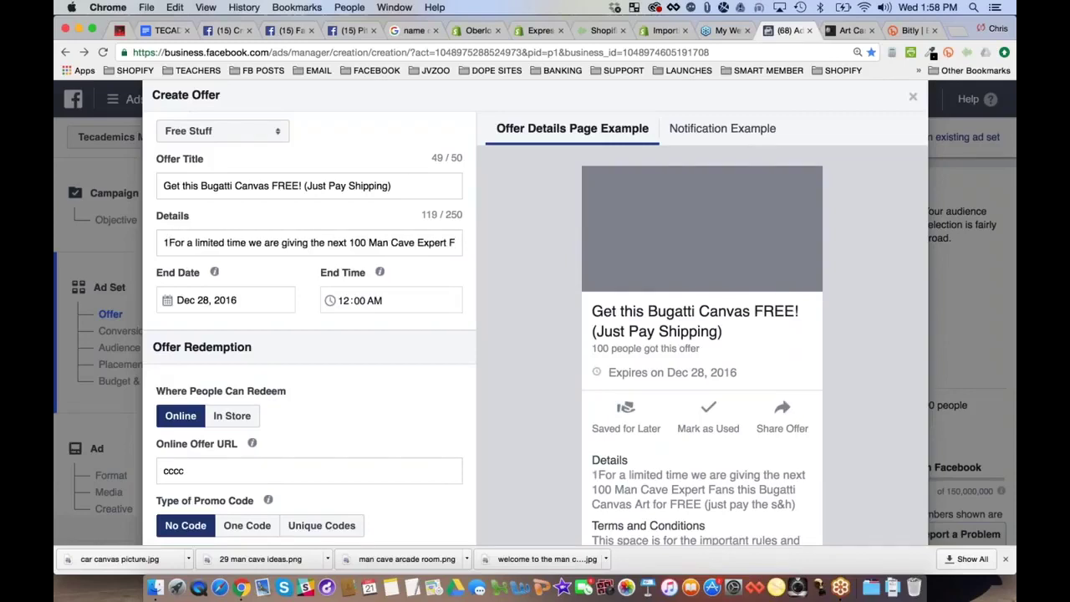
key("BackSpace")
left_click_drag(428, 243, 461, 243)
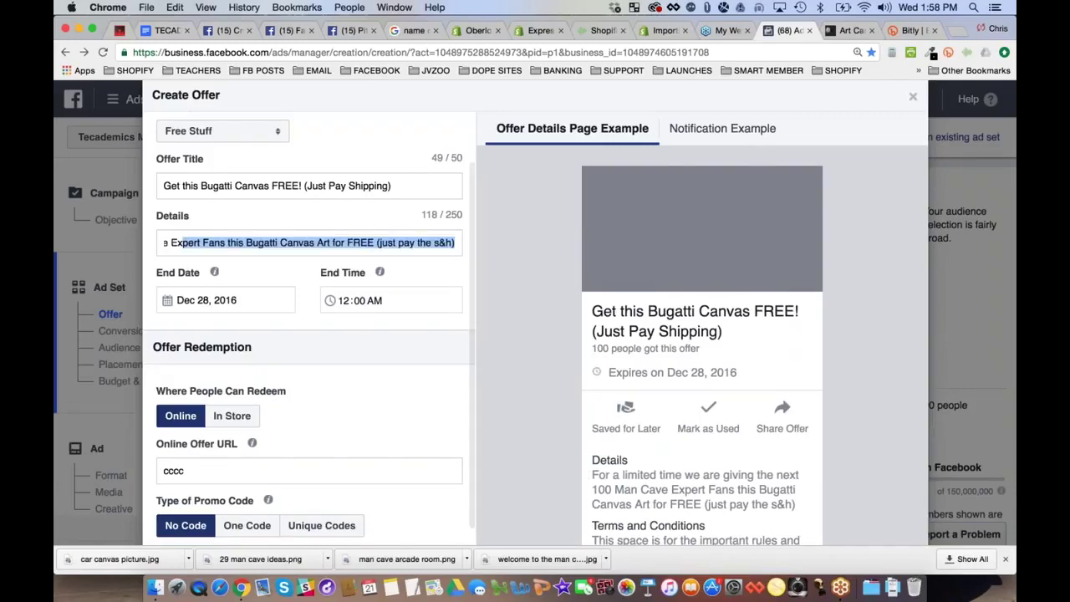
left_click(374, 243)
type("!")
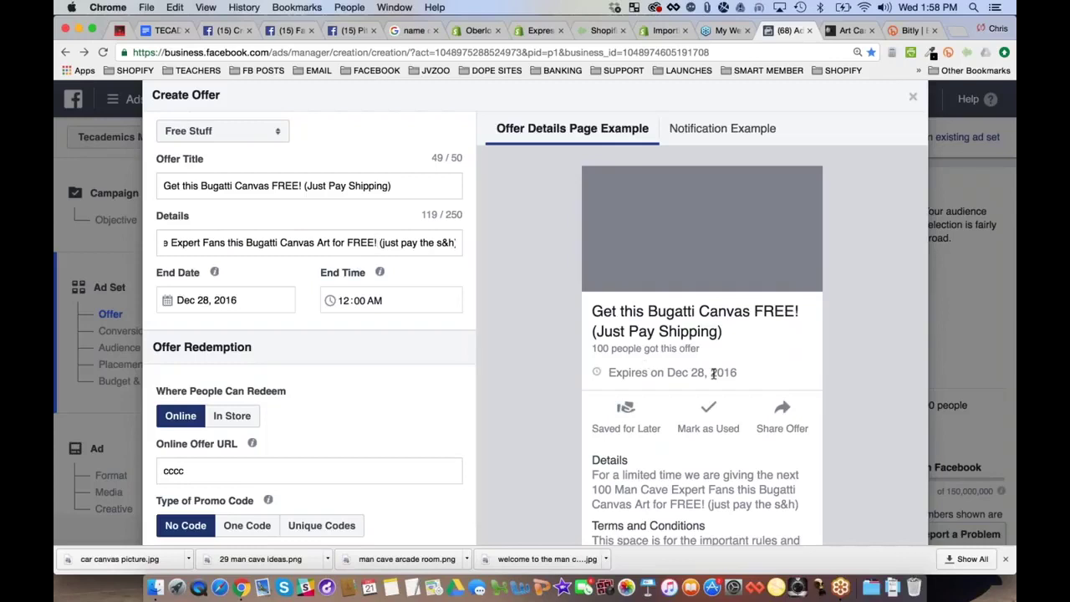
left_click(932, 7)
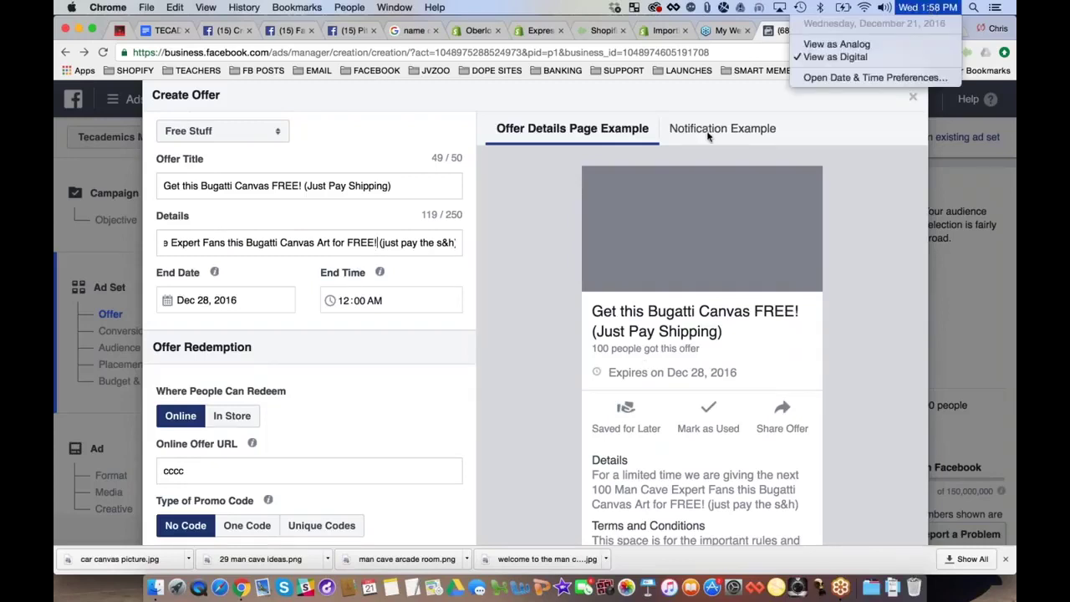
left_click(266, 310)
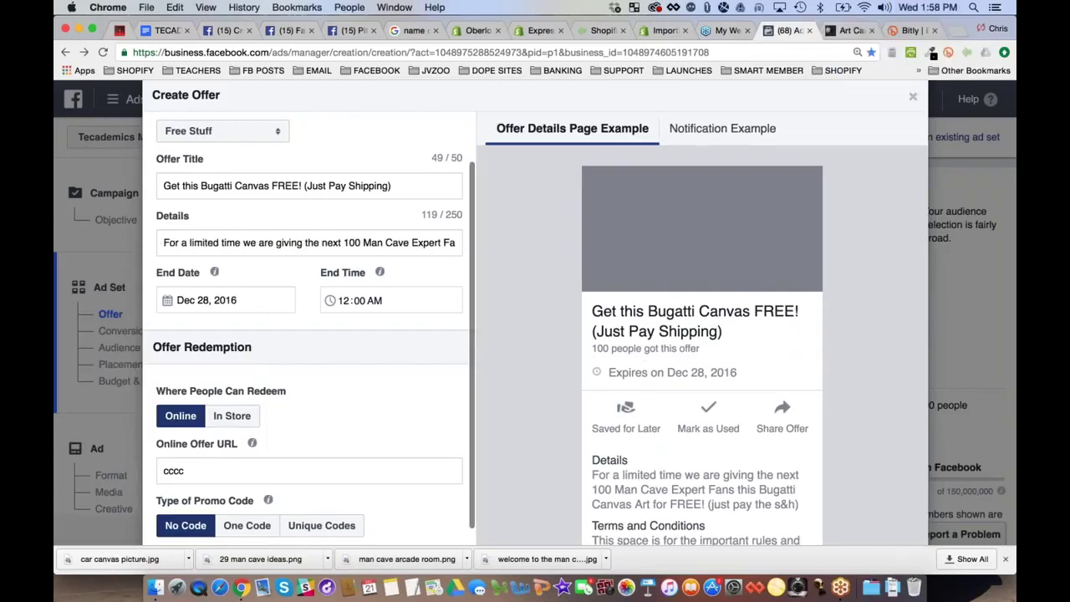
Set the offer's end date to December 31, 2016
left_click(205, 302)
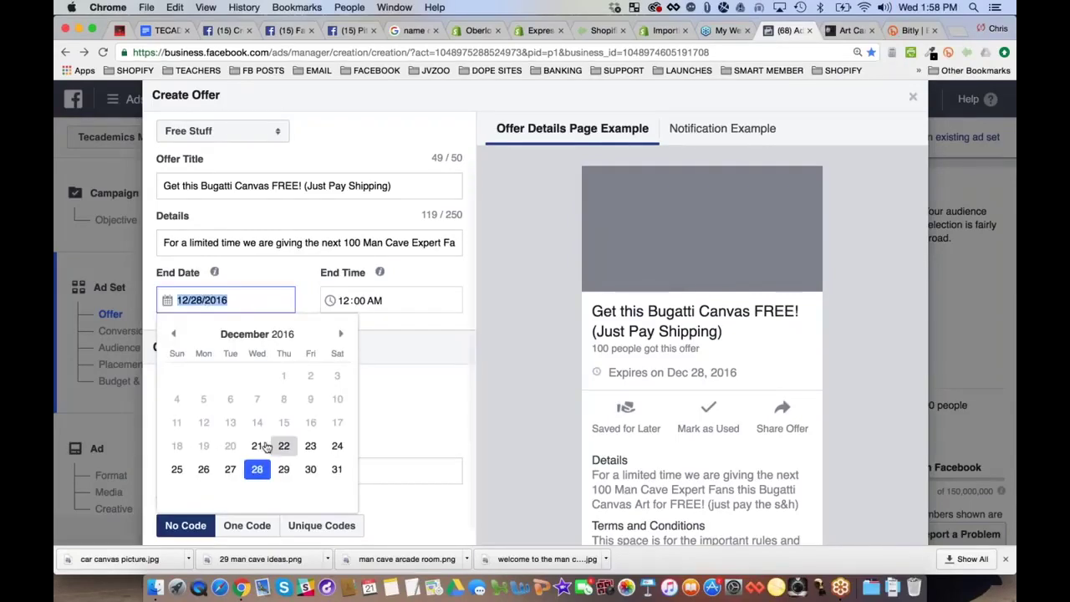
left_click(285, 446)
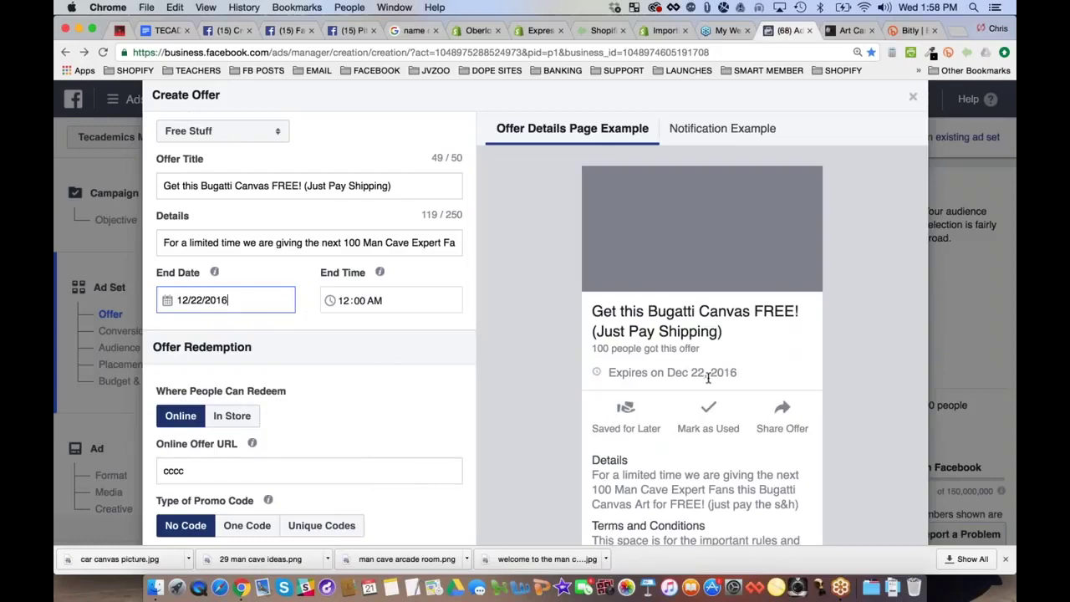
left_click(196, 301)
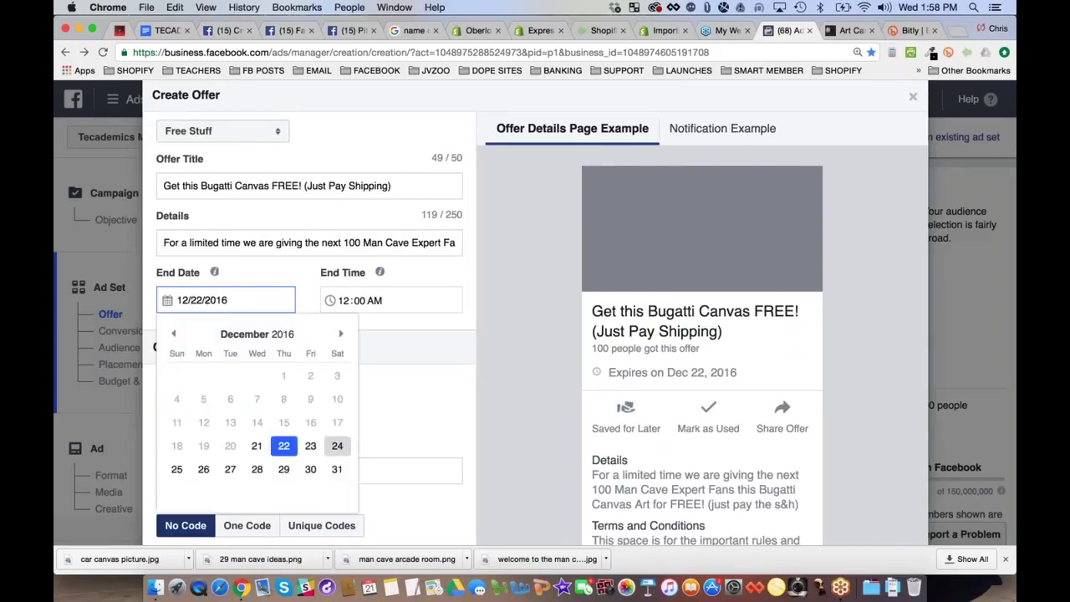
left_click(337, 469)
Select the placeholder offer URL and switch to the Bitly link dashboard
scroll(309, 335, "down", 3)
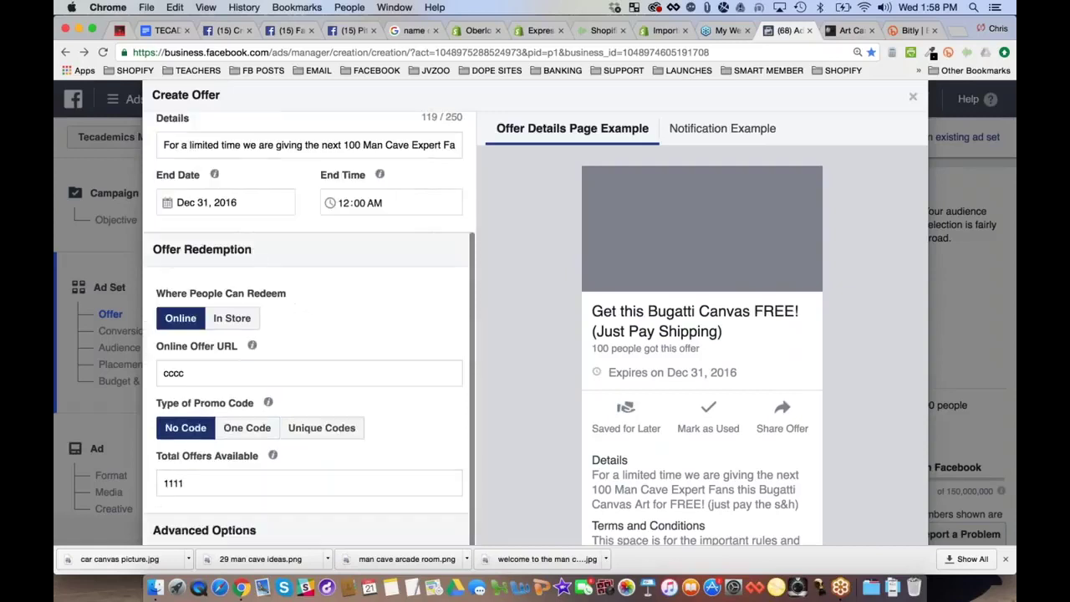
double_click(174, 373)
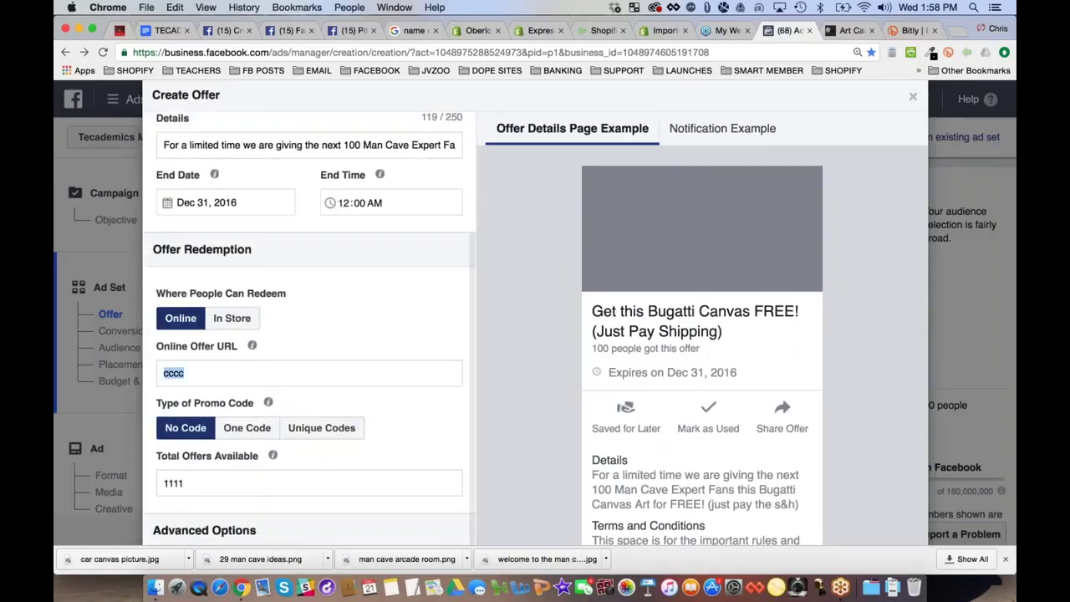
left_click(914, 31)
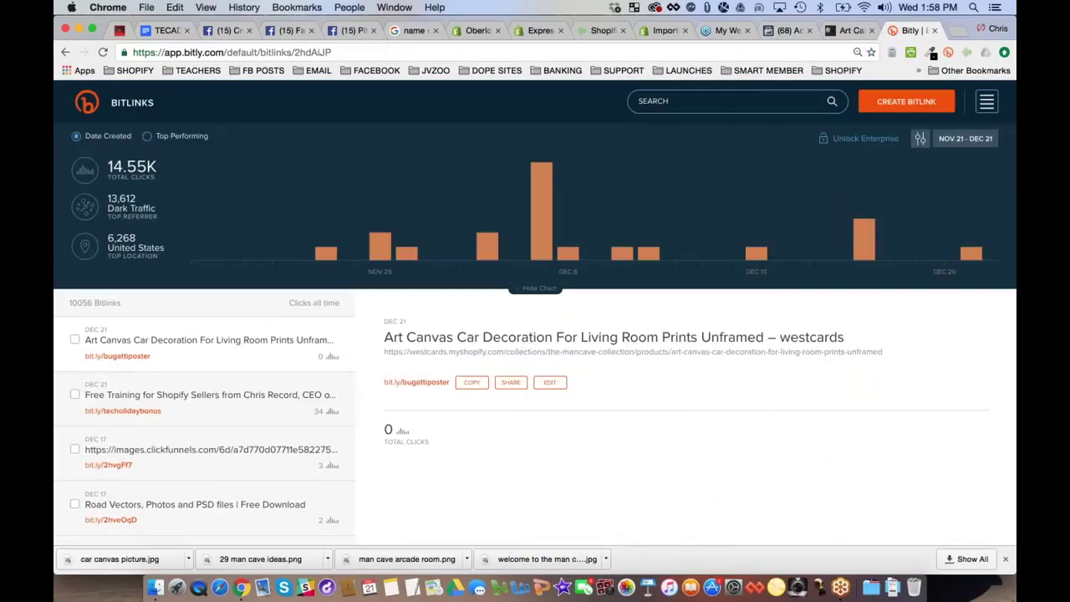
Copy the bit.ly/bugattiposter short link from Bitly and return to the Facebook offer form
left_click(260, 52)
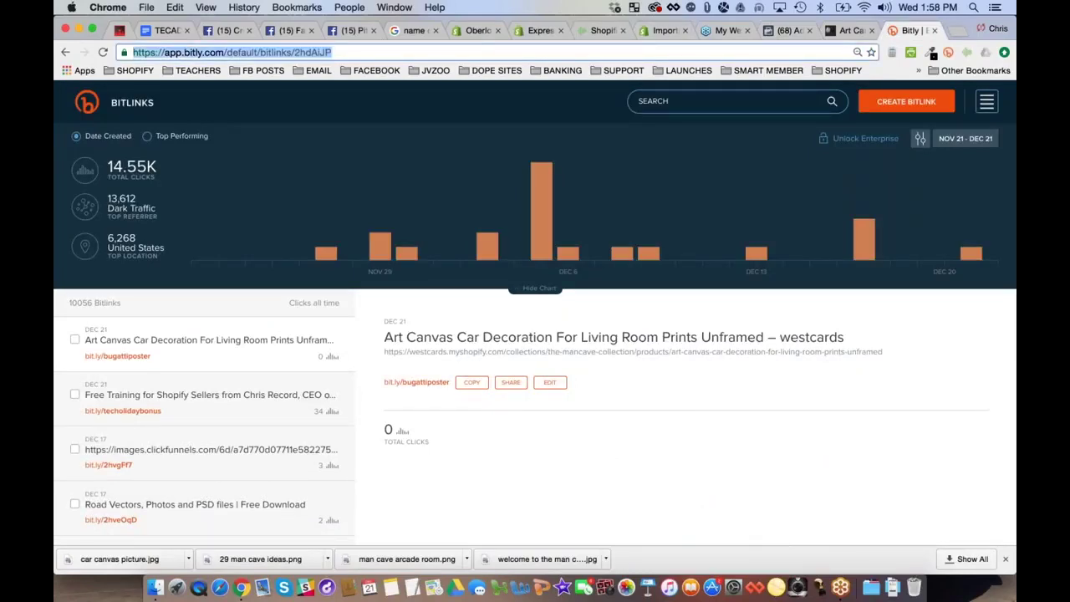
left_click(472, 382)
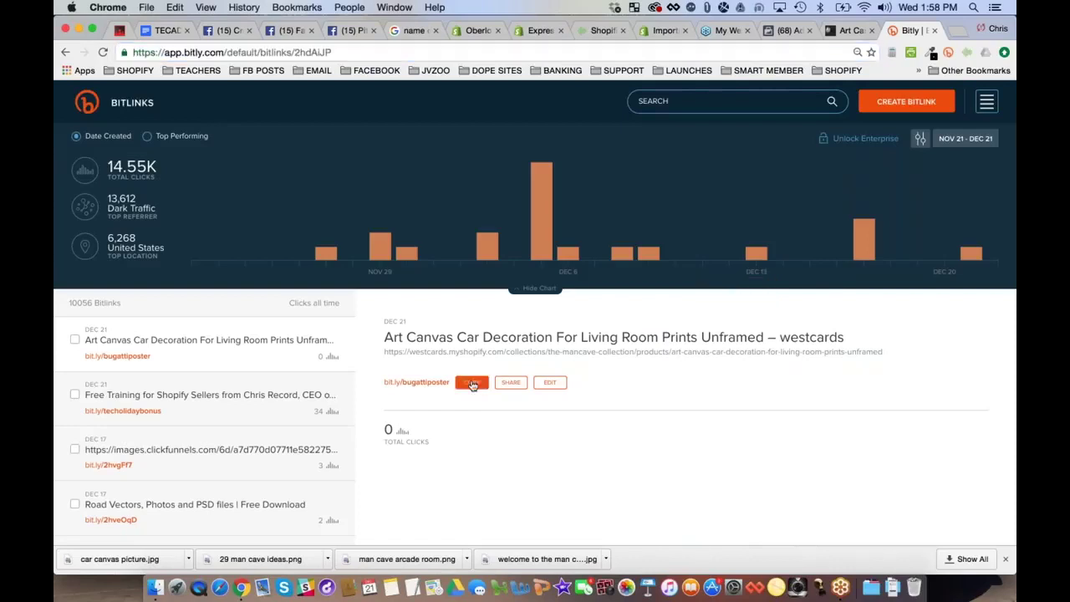
left_click(784, 30)
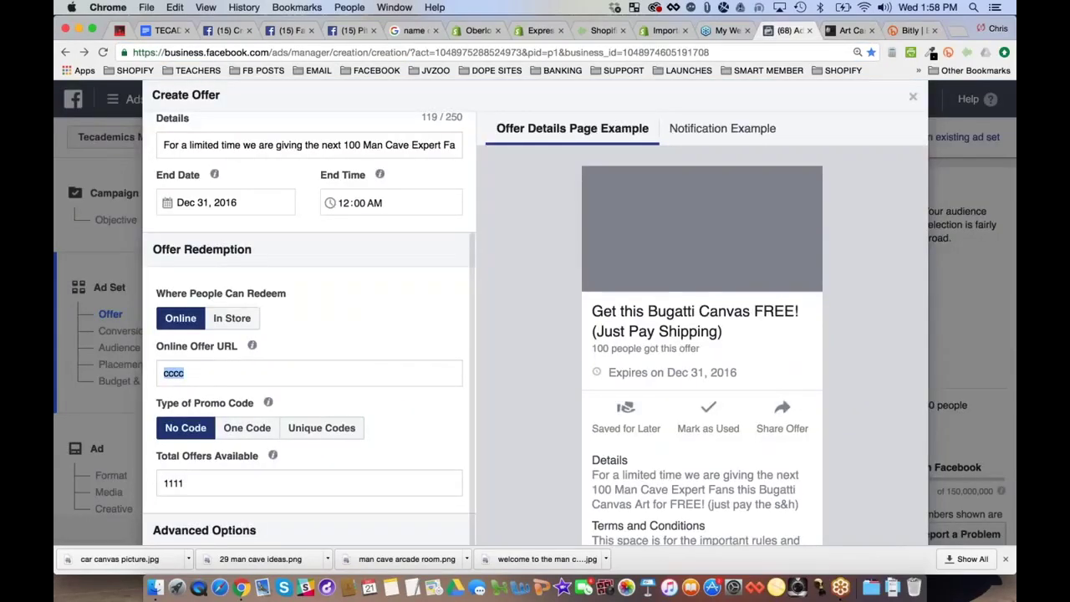
key("super+v")
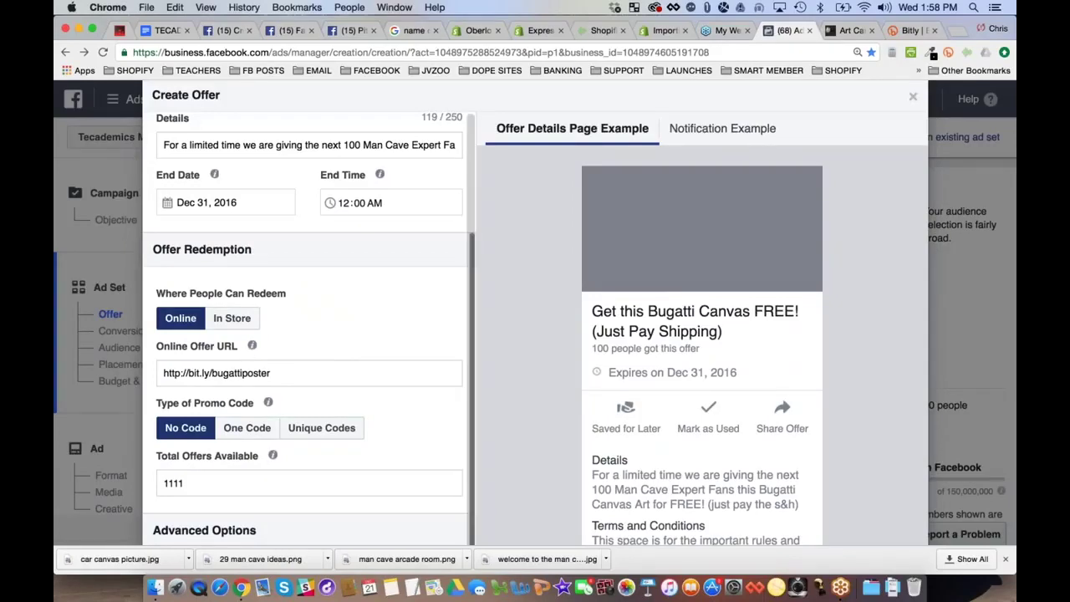
scroll(194, 477, "down", 1)
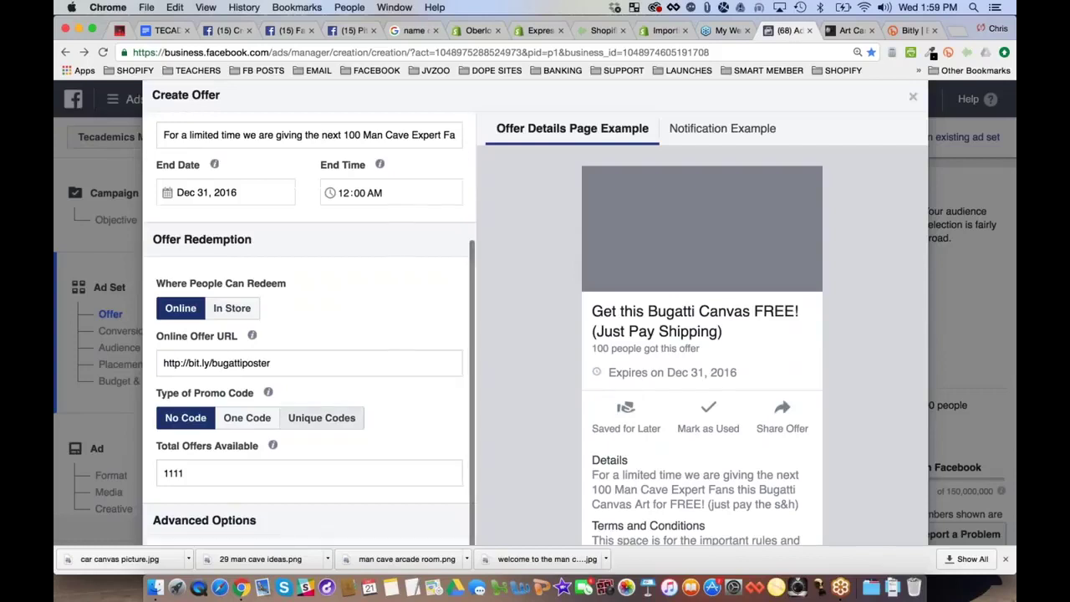
key("super+a")
key("BackSpace")
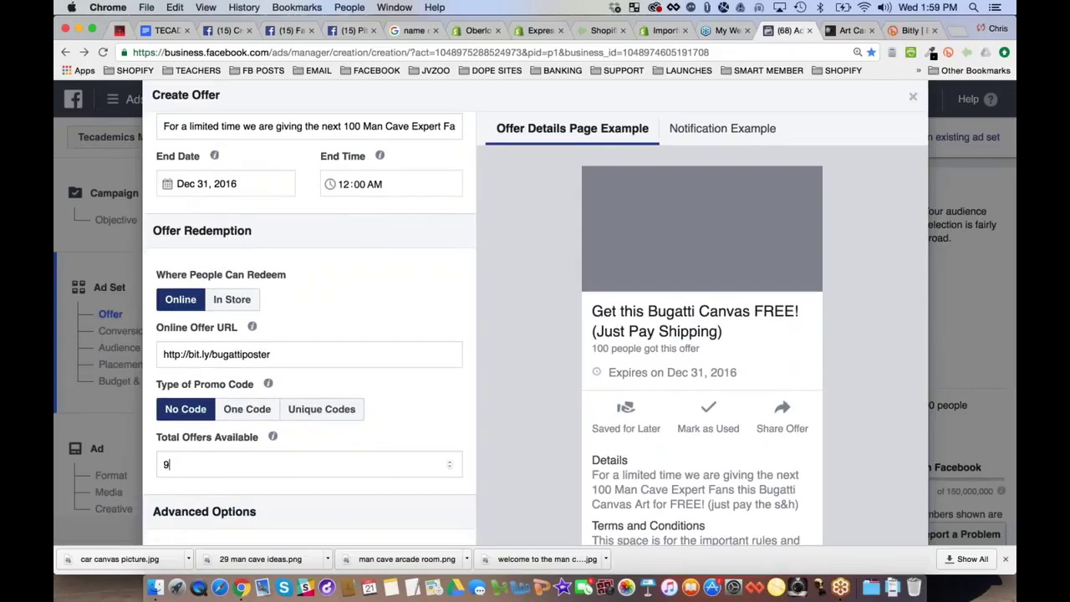
type("97")
Scroll down to the empty Terms and Conditions box and place the cursor in it
scroll(465, 411, "down", 1)
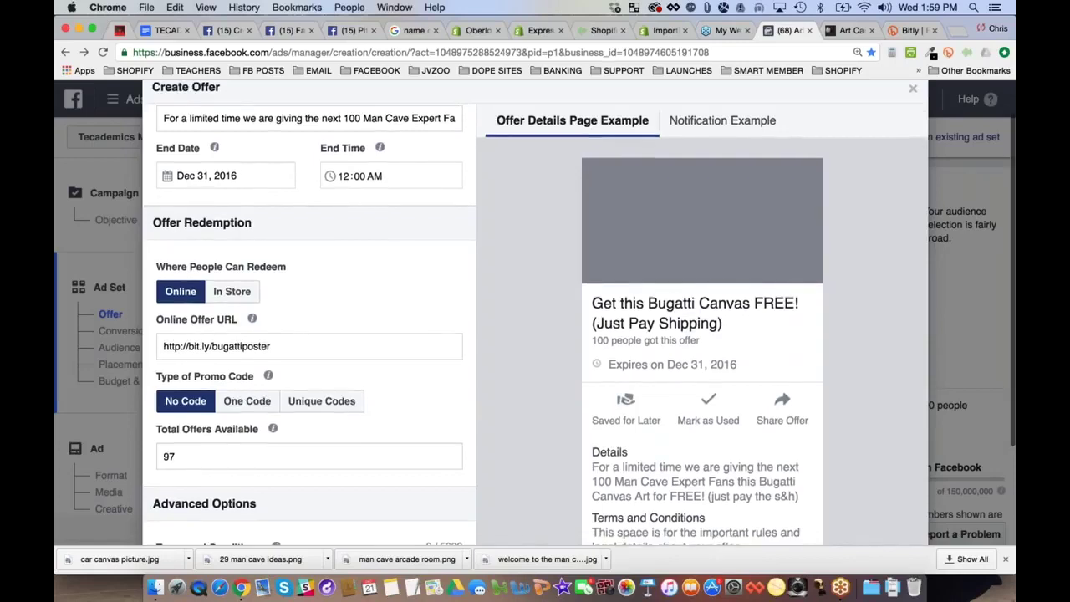
scroll(466, 411, "up", 1)
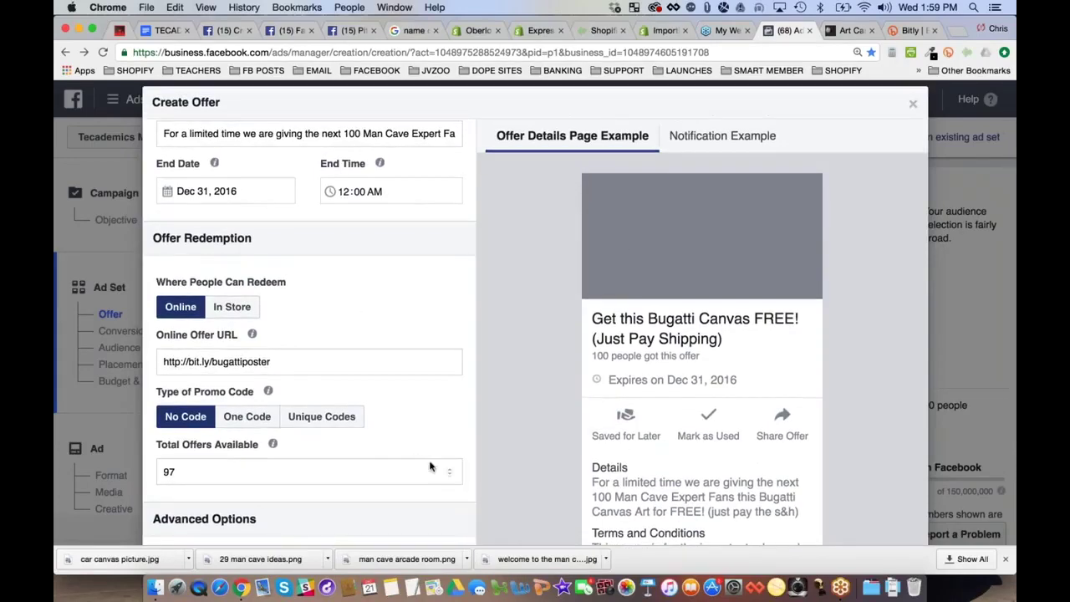
scroll(591, 346, "down", 2)
scroll(591, 346, "down", 5)
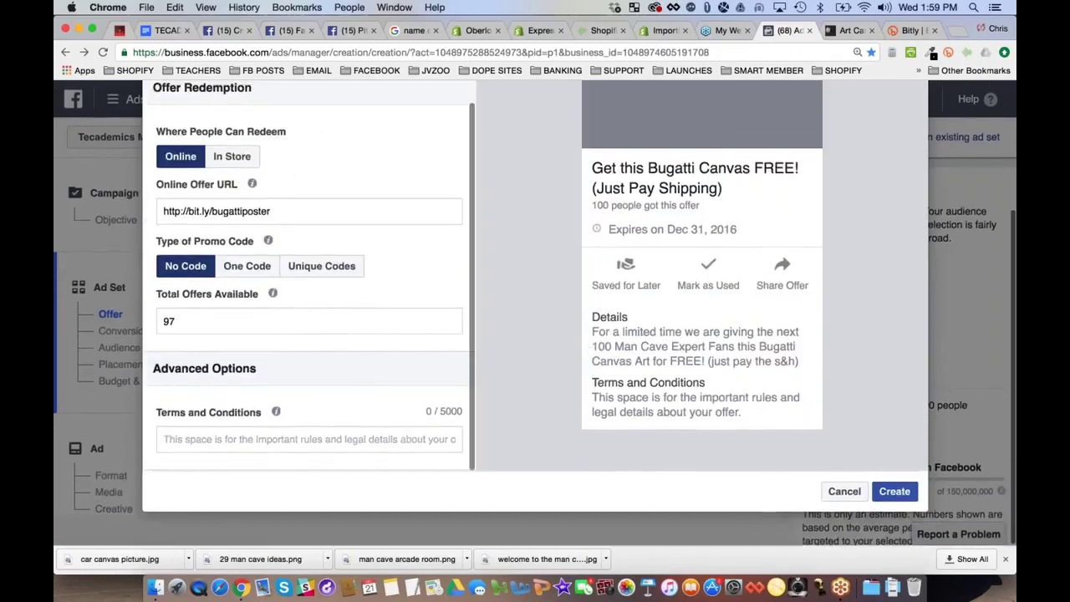
left_click(164, 439)
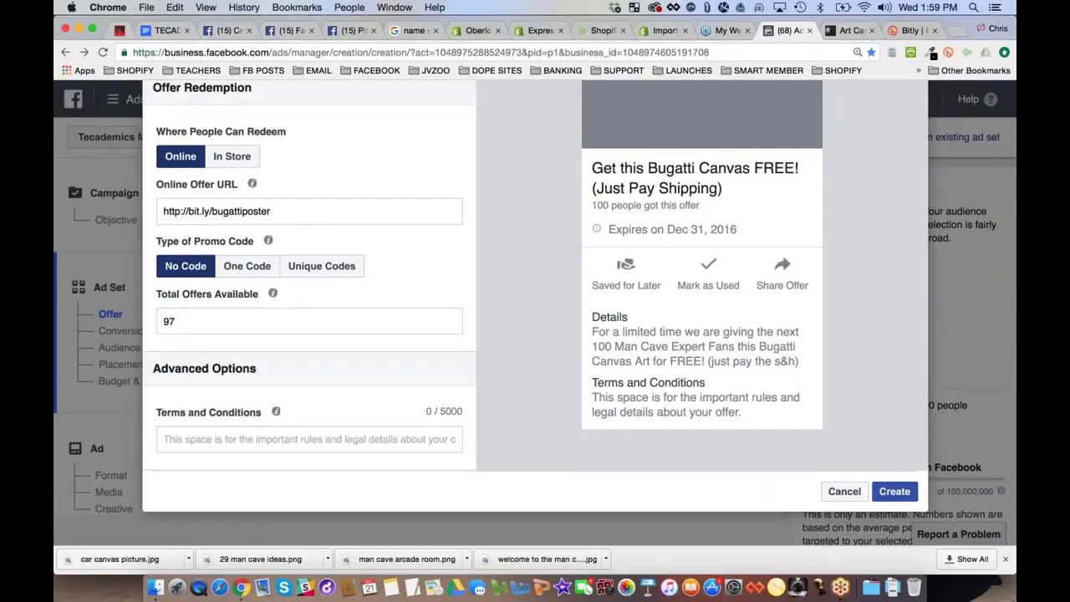
Write terms covering early expiry, shipping and handling, US-only validity, and the support e-mail address
type("This offer")
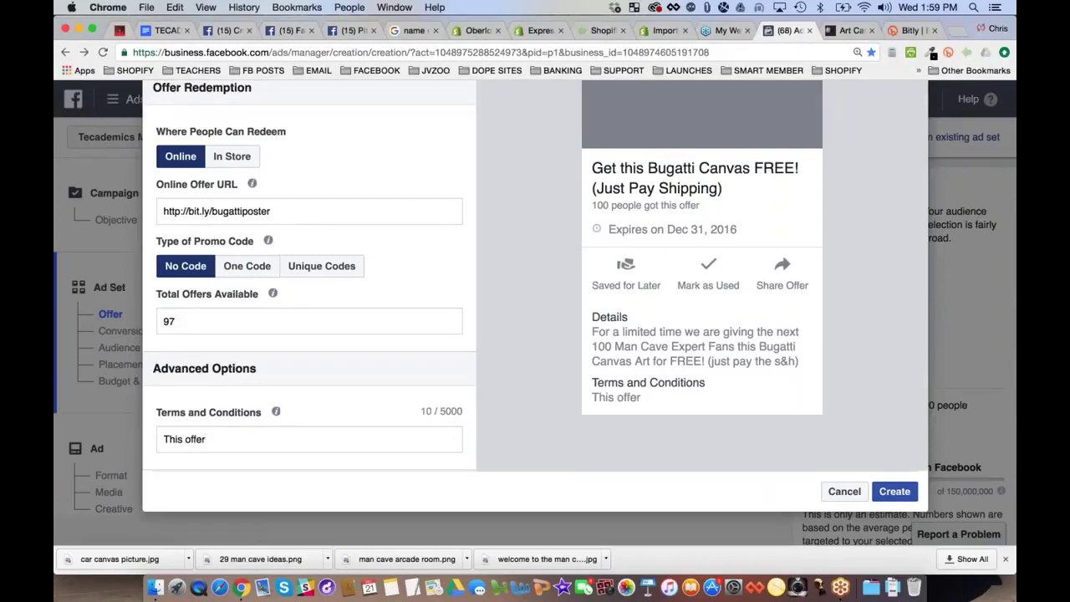
type(" may expore")
key("BackSpace")
key("BackSpace")
key("BackSpace")
type("ire at any time.  We")
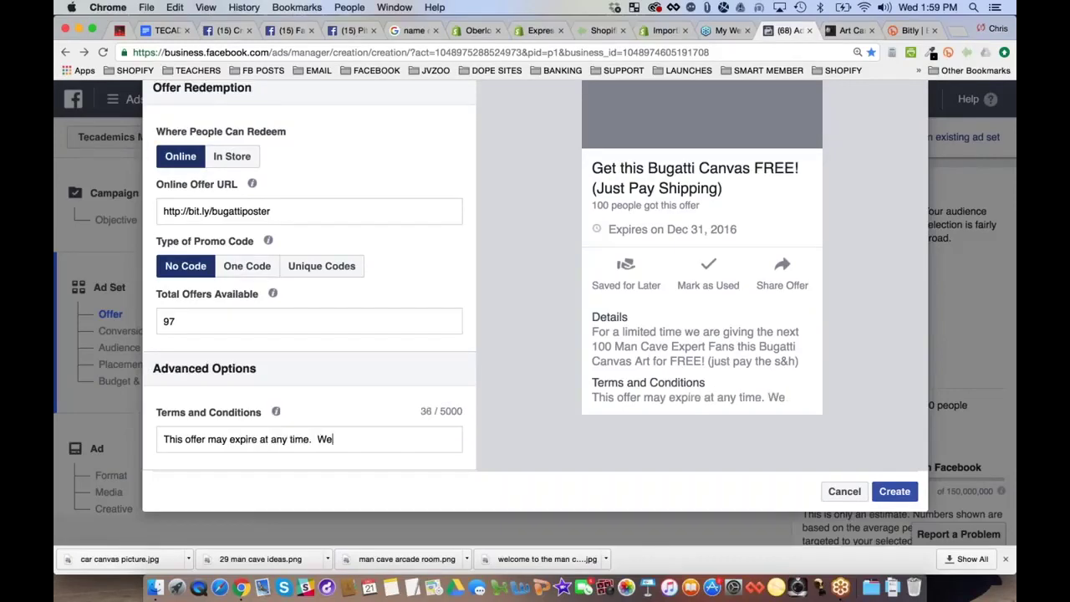
type(" reserve the right")
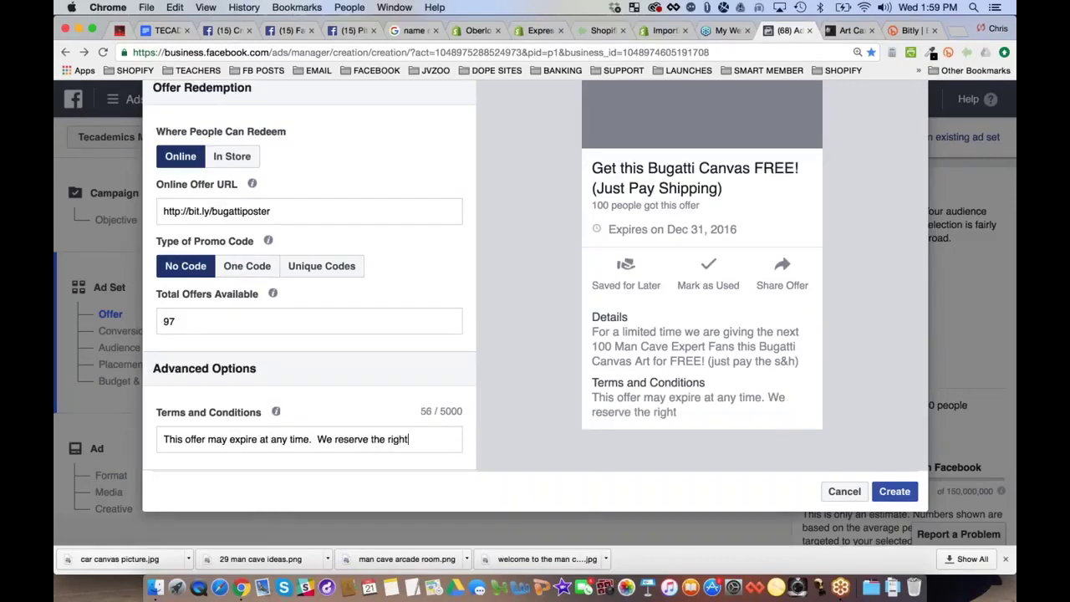
type(" to end this p")
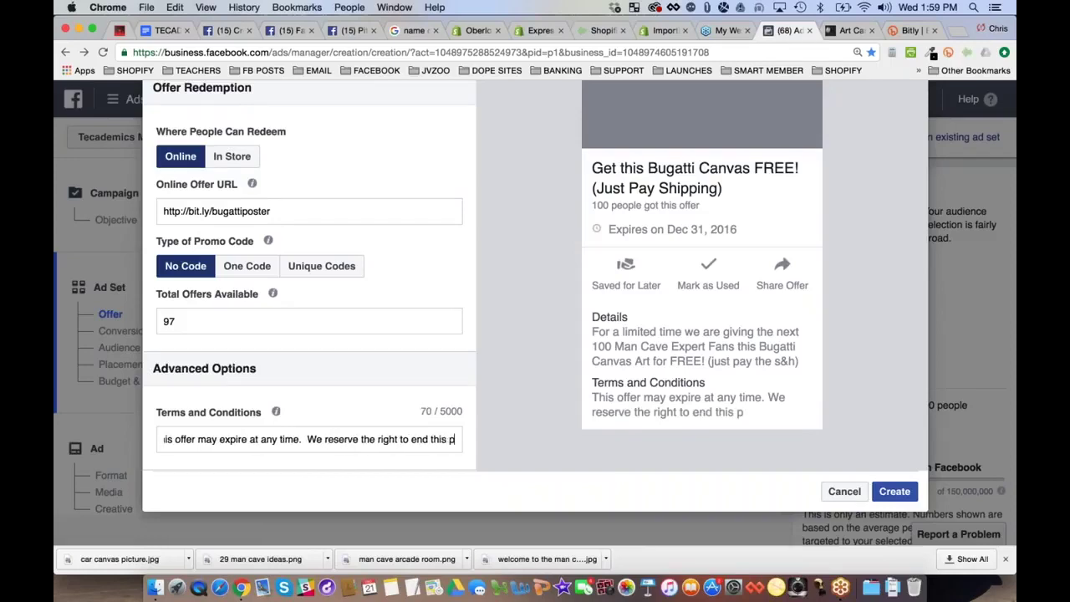
type("romotion at any time")
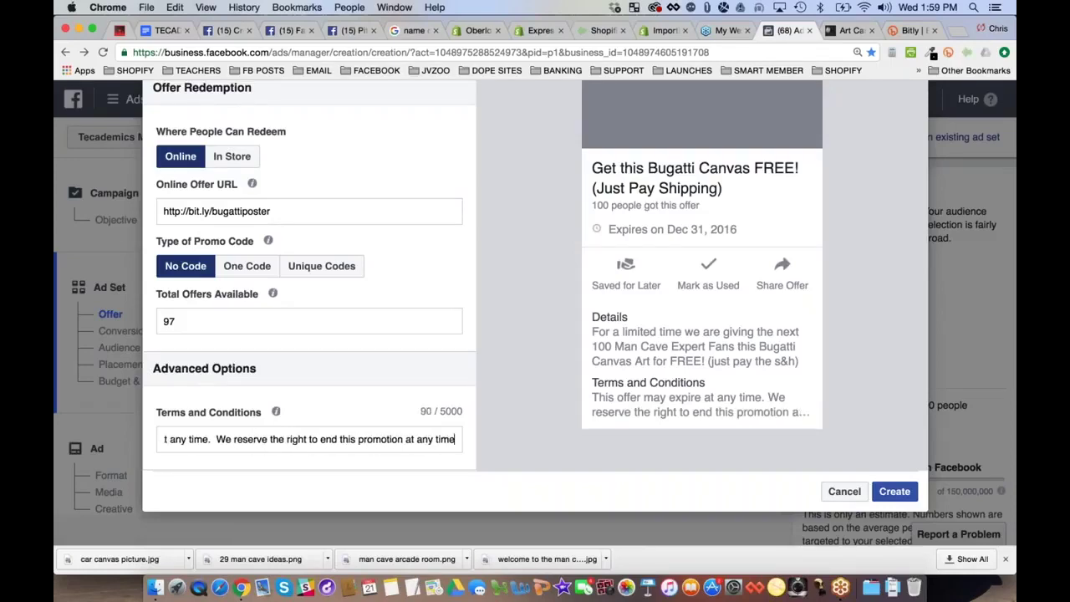
type(" without notice.")
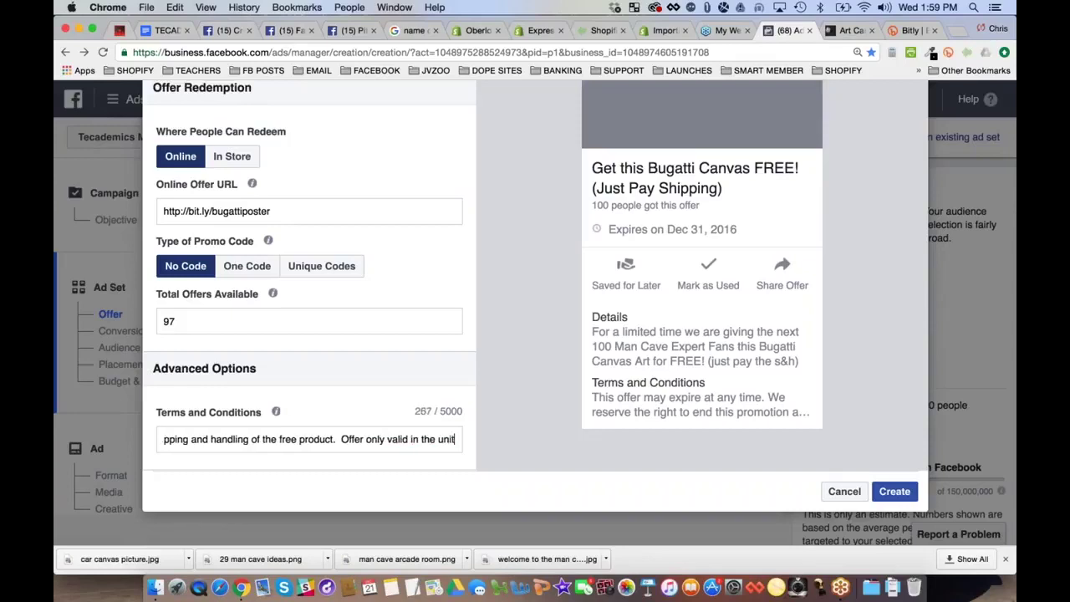
type("s.")
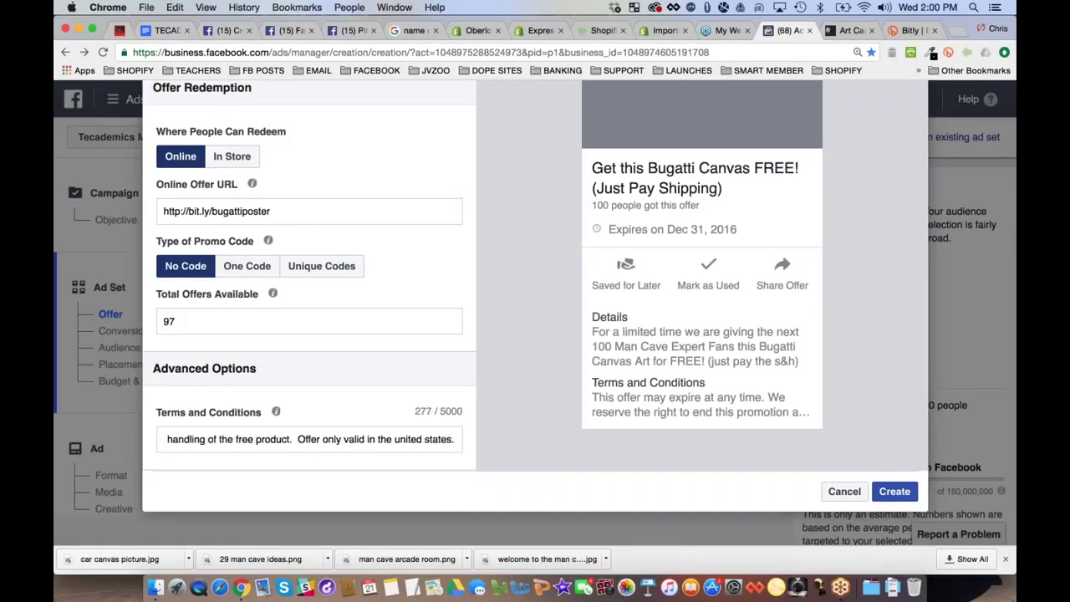
scroll(518, 305, "up", 1)
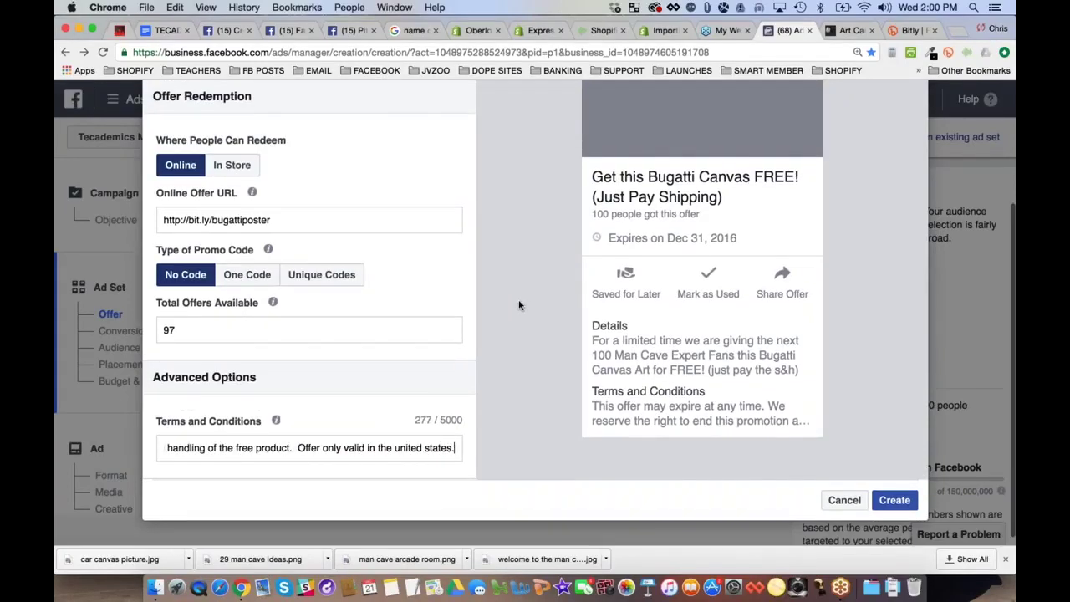
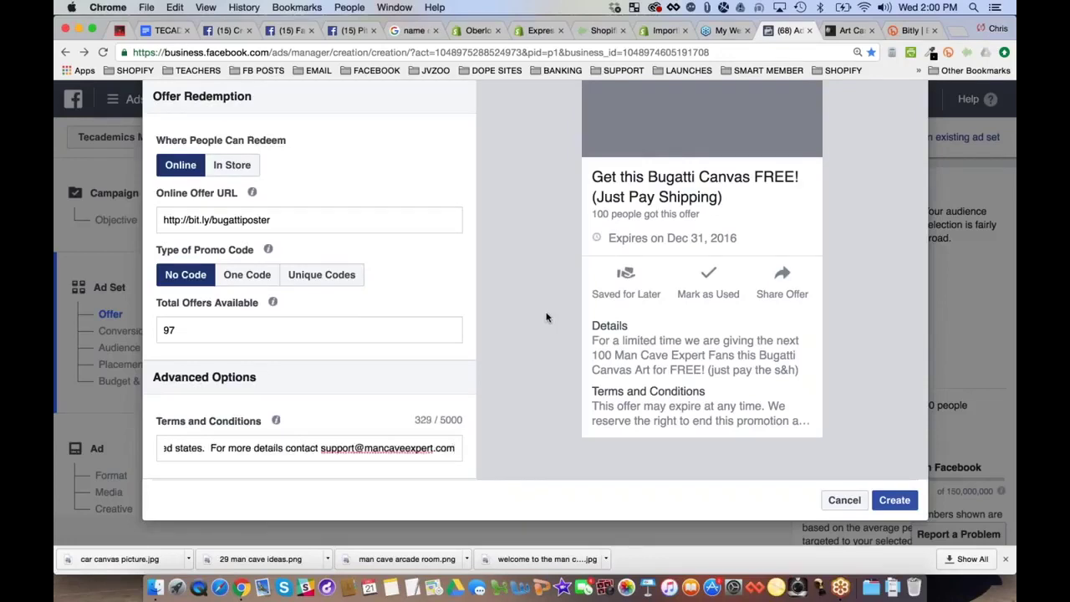
left_click(523, 342)
scroll(524, 342, "up", 3)
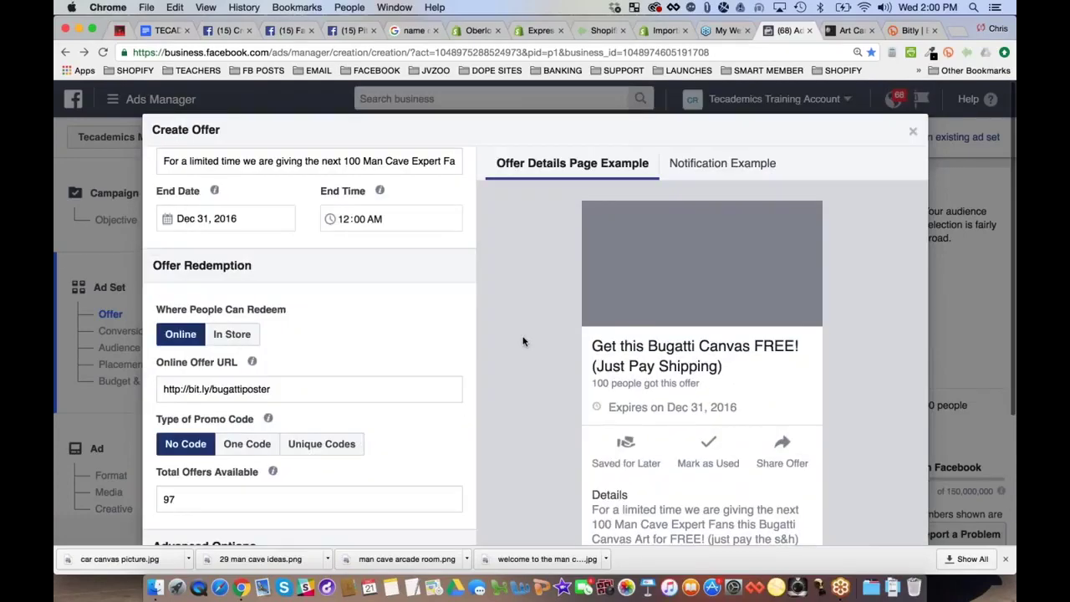
Preview the offer notification, attempt to create the offer, and close the form after error #2825
left_click(683, 164)
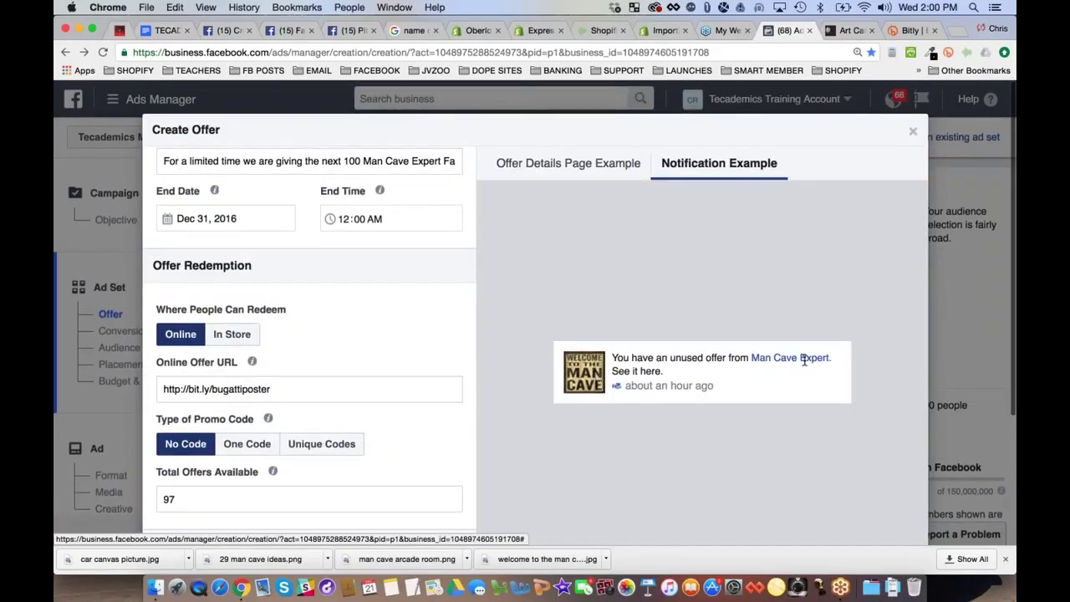
left_click(599, 171)
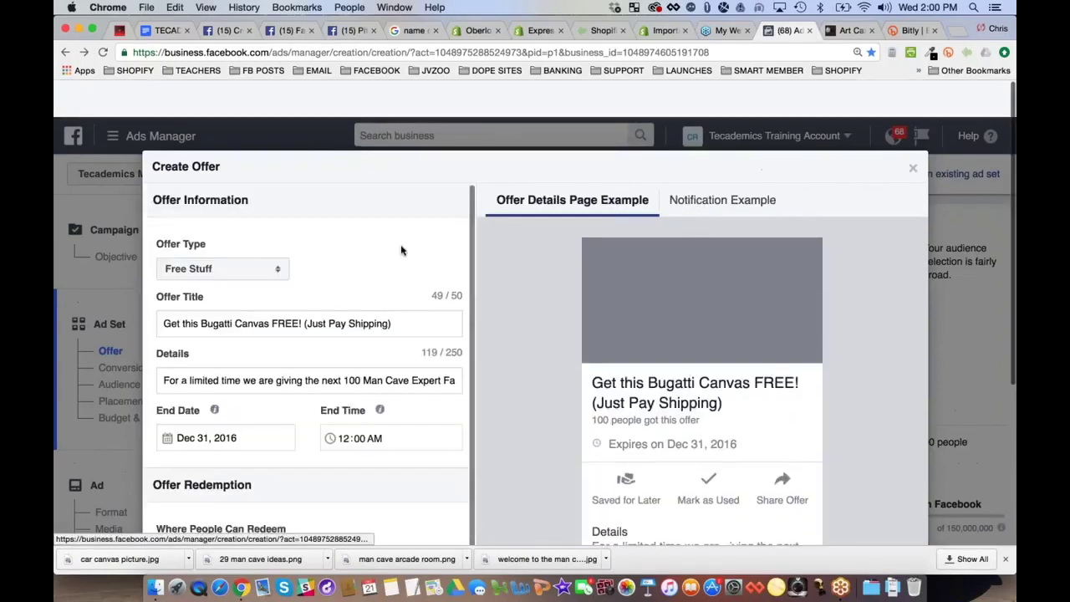
scroll(401, 244, "down", 5)
left_click(895, 492)
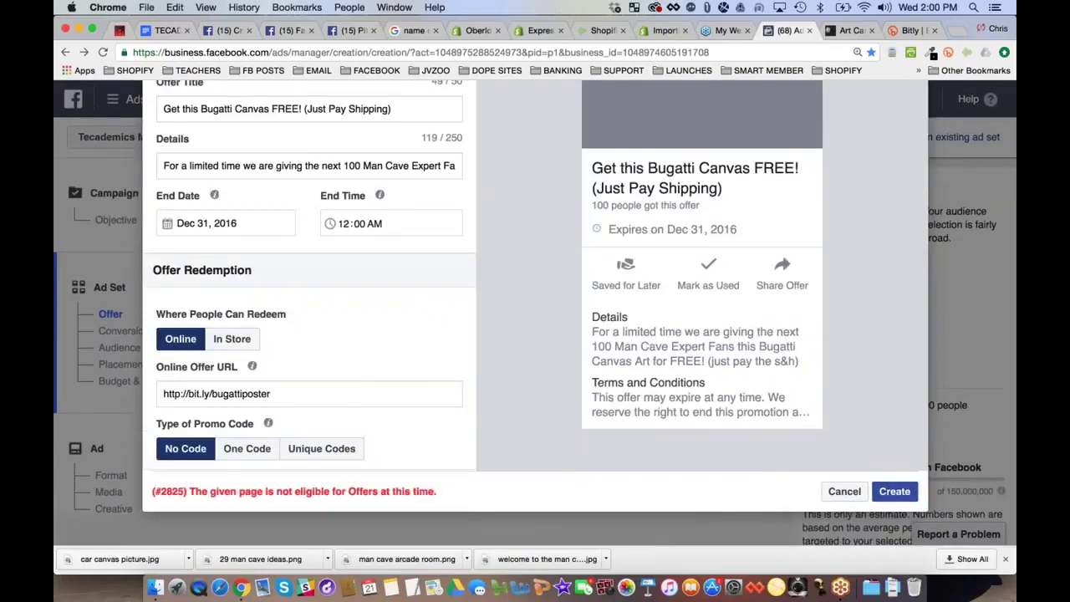
triple_click(428, 493)
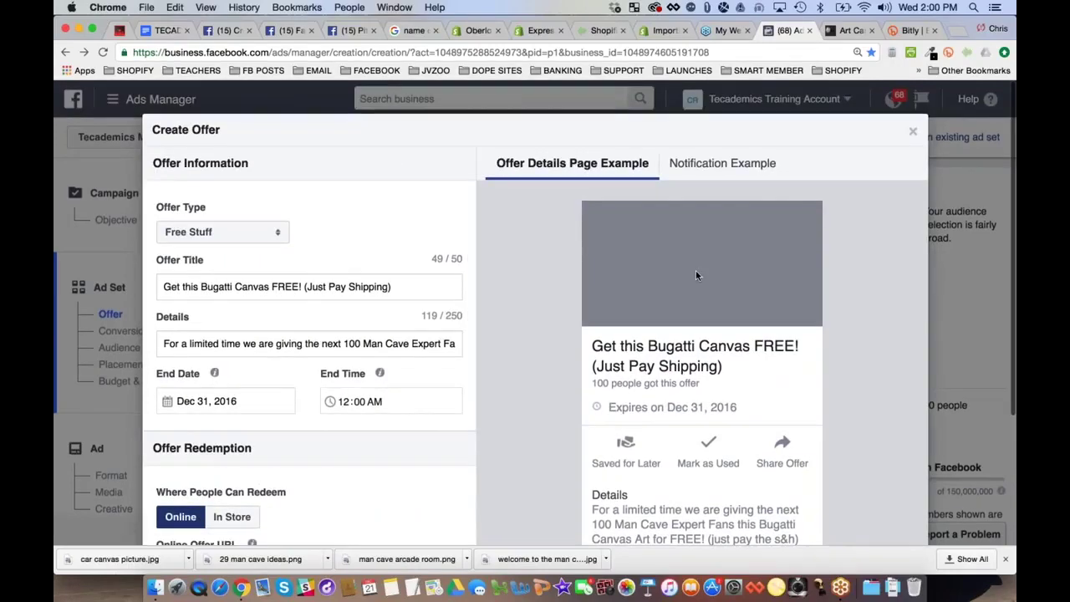
left_click(913, 131)
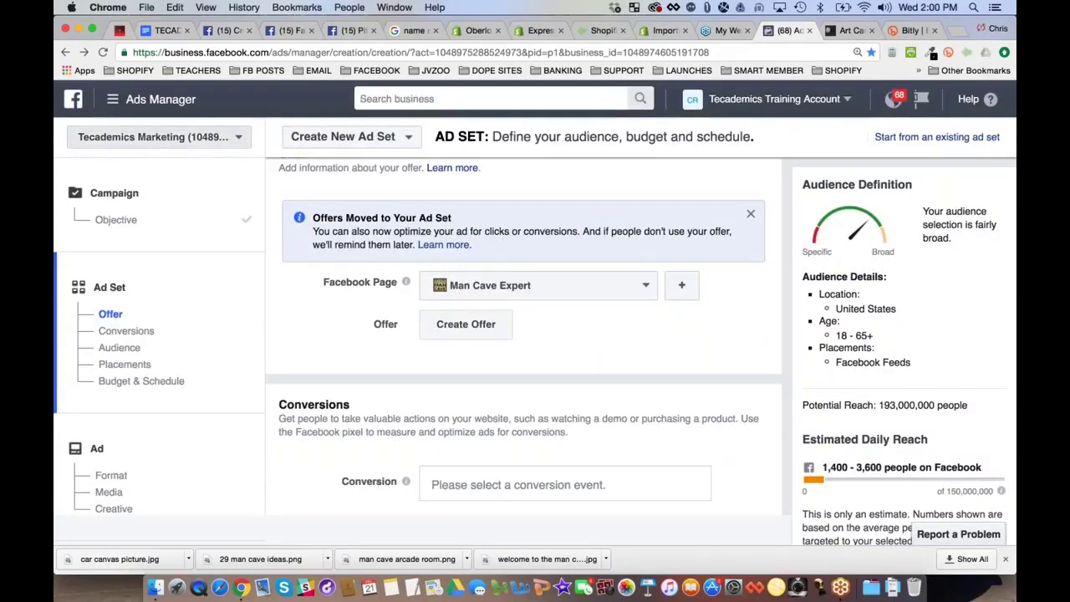
Return to the campaign objective step in the left navigation
left_click(108, 220)
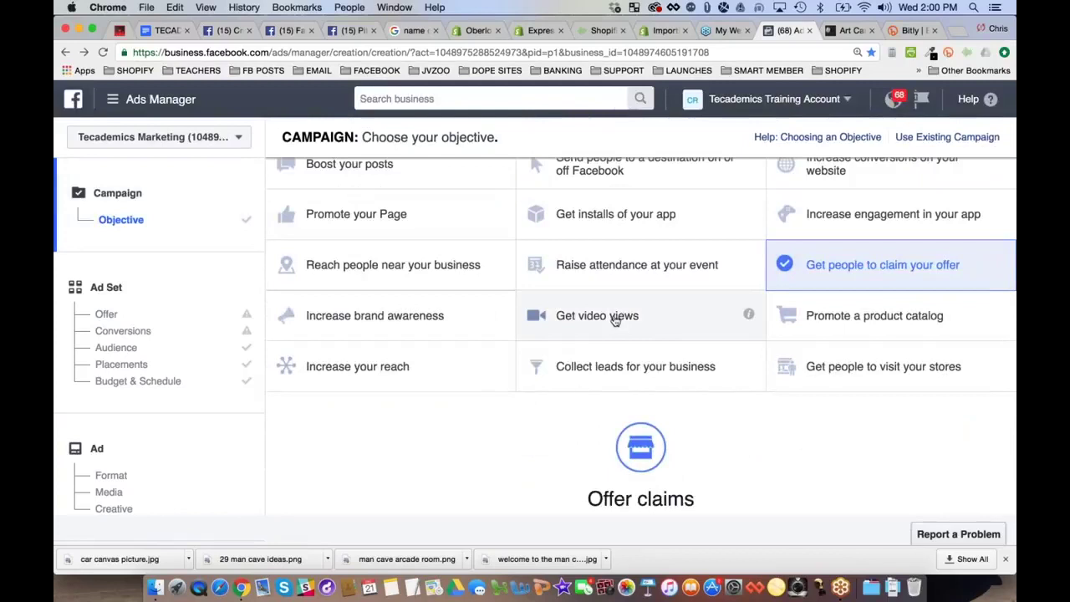
scroll(616, 321, "up", 1)
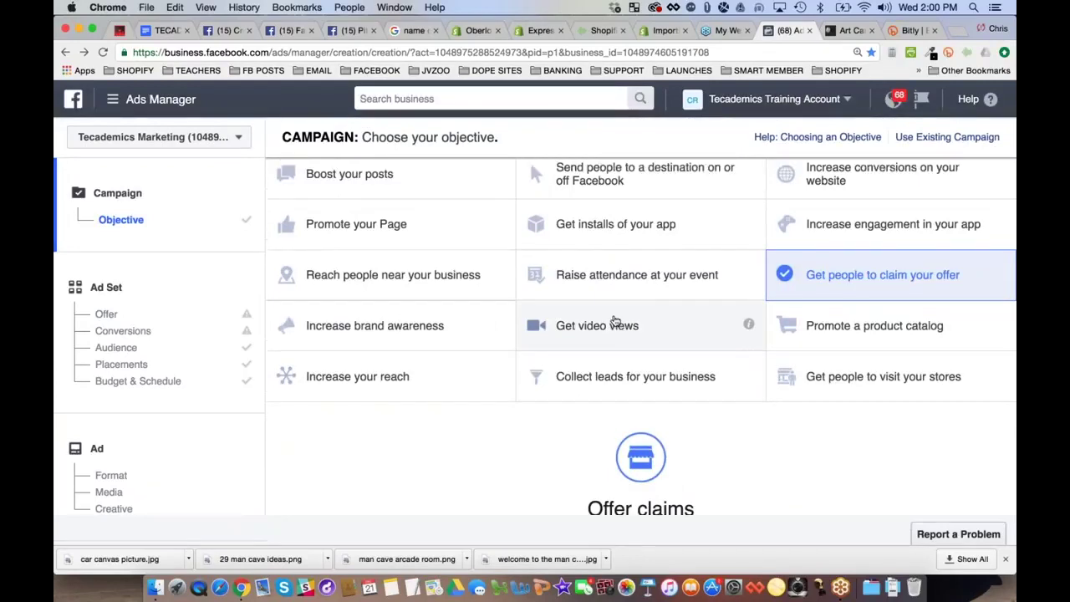
scroll(614, 321, "up", 5)
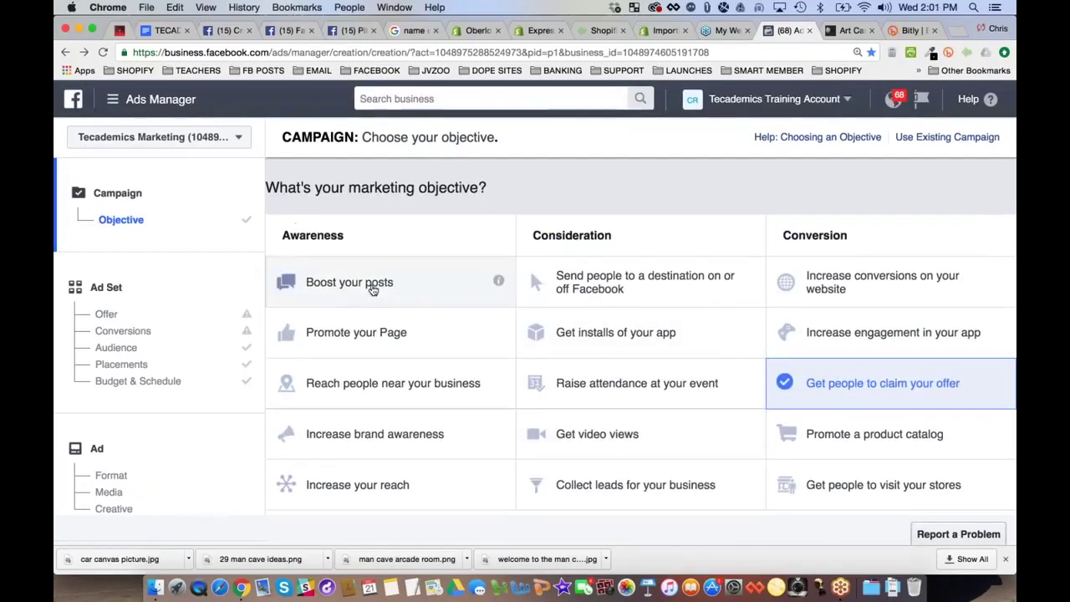
Bold the Video Posts and Offer Posts lines in the Google Docs webinar outline, then return to Ads Manager
left_click(163, 30)
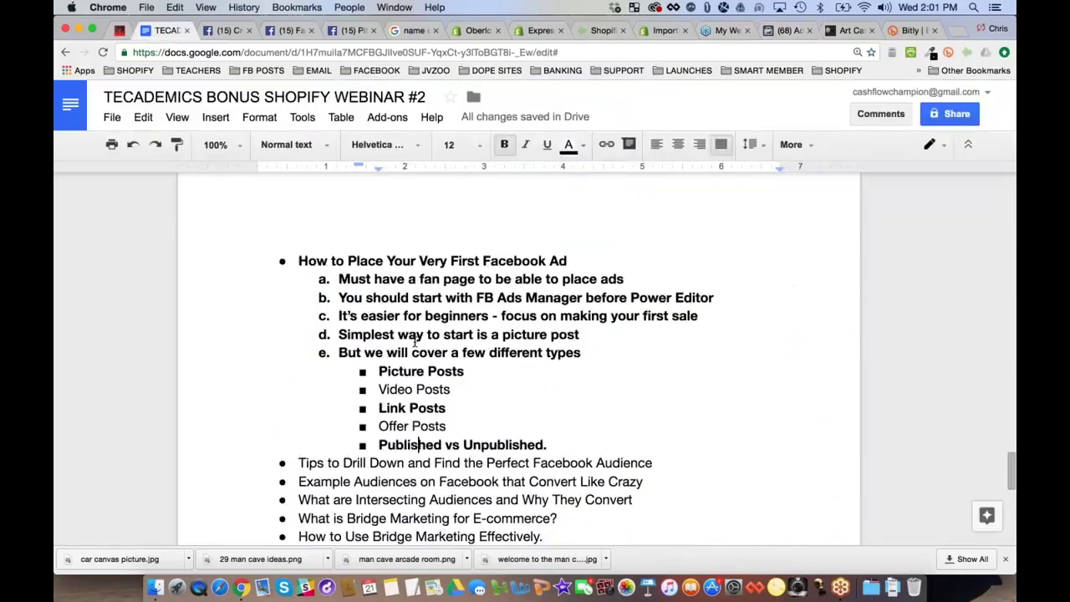
double_click(427, 408)
triple_click(435, 390)
key("ctrl+b")
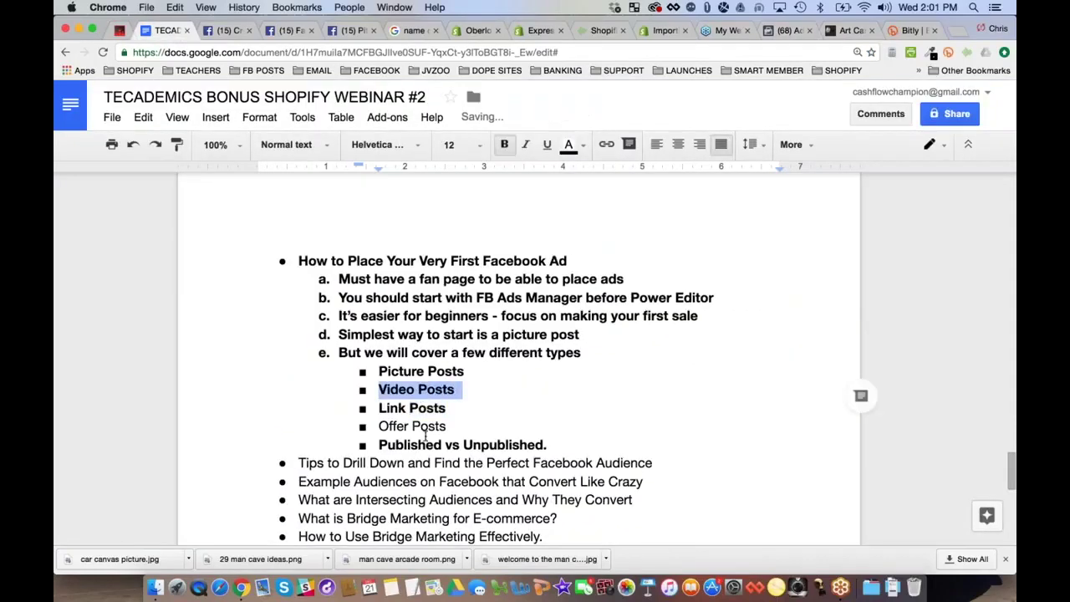
left_click(425, 433)
triple_click(425, 433)
key("ctrl+b")
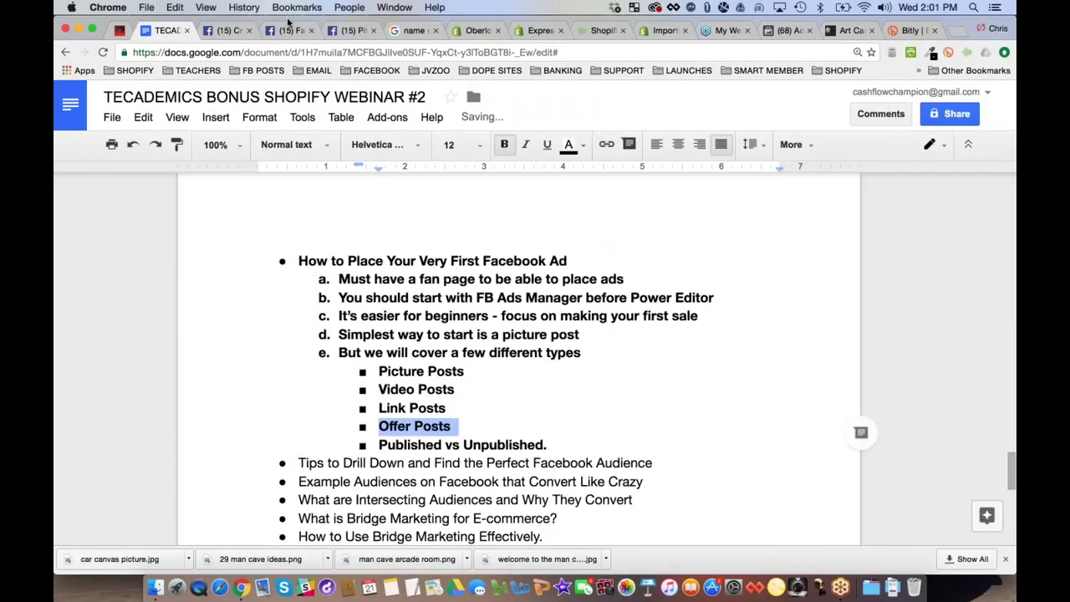
left_click(789, 30)
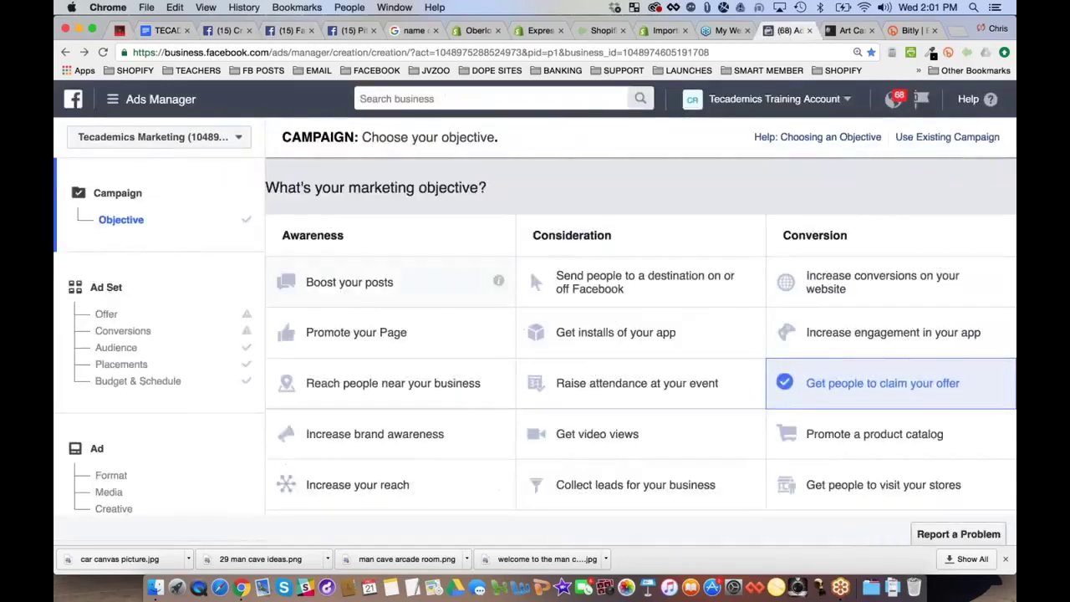
Choose the post engagement objective and name the campaign 'Bugatti Art - Bugatti Keywords'
left_click(359, 284)
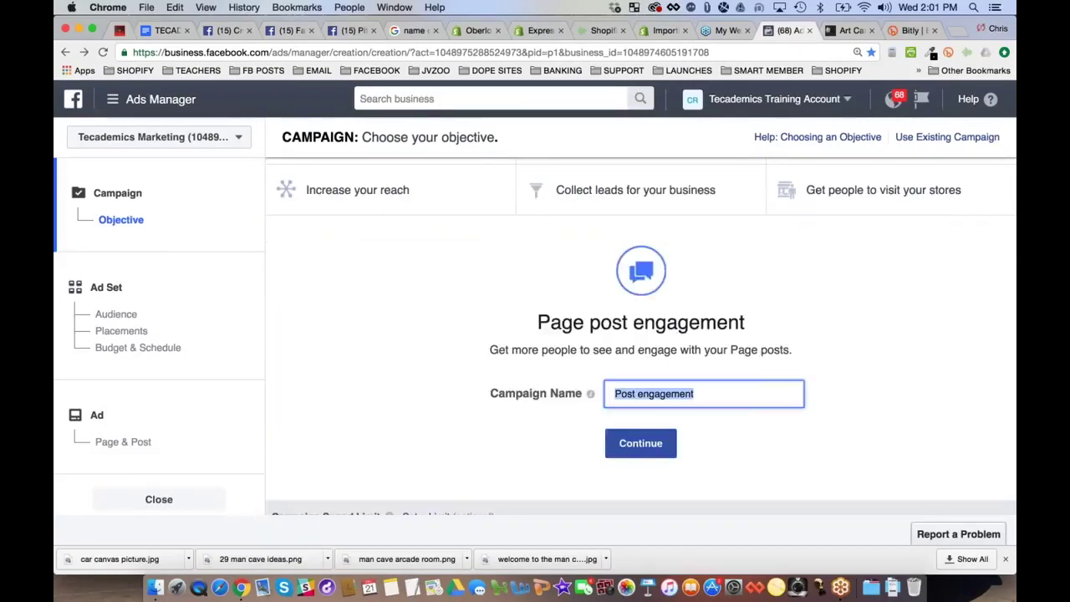
type("B")
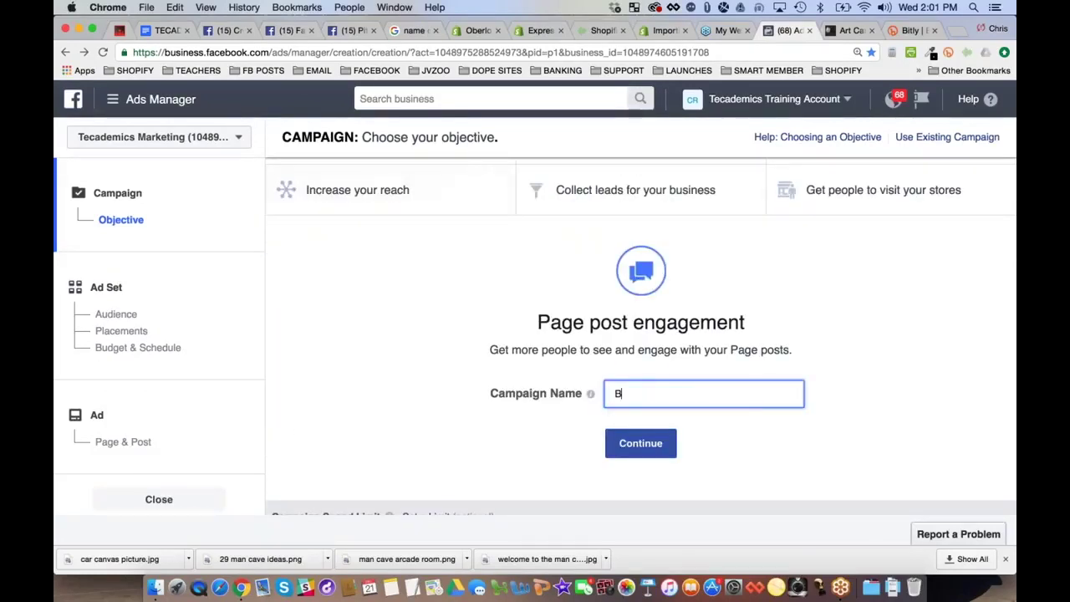
type("ugattie")
key("BackSpace")
type("Art -")
key("Left")
key("Left")
key("shift+super+Left")
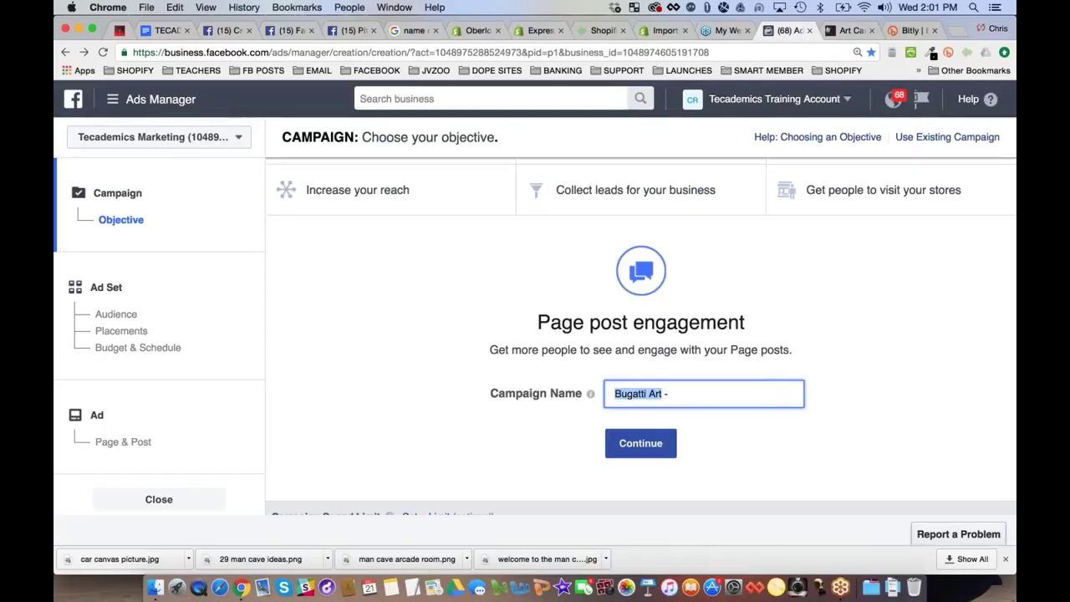
left_click(693, 399)
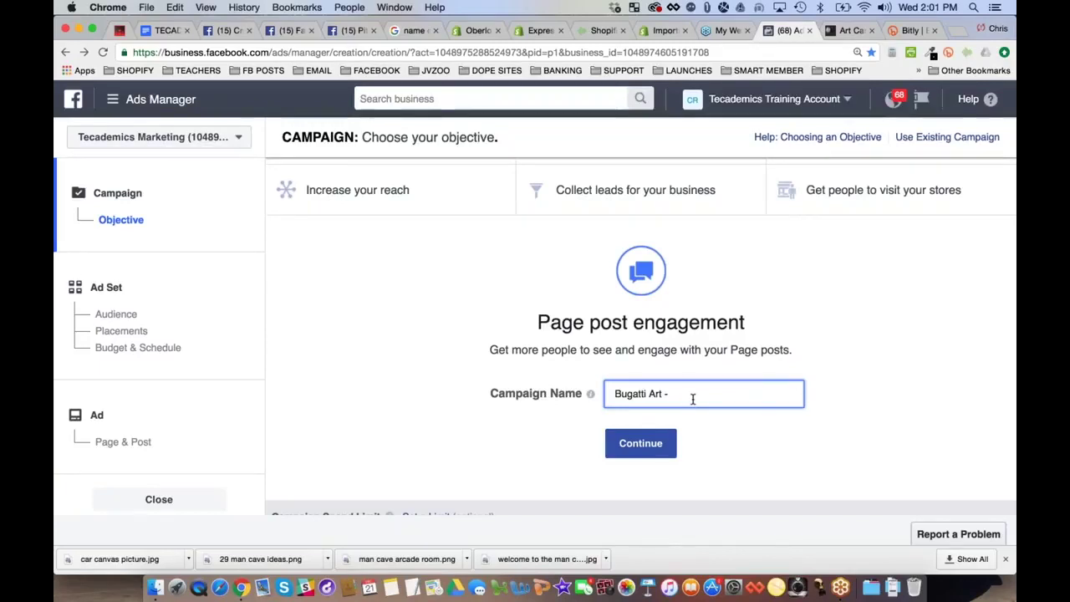
type("Bugatti st")
key("BackSpace")
key("BackSpace")
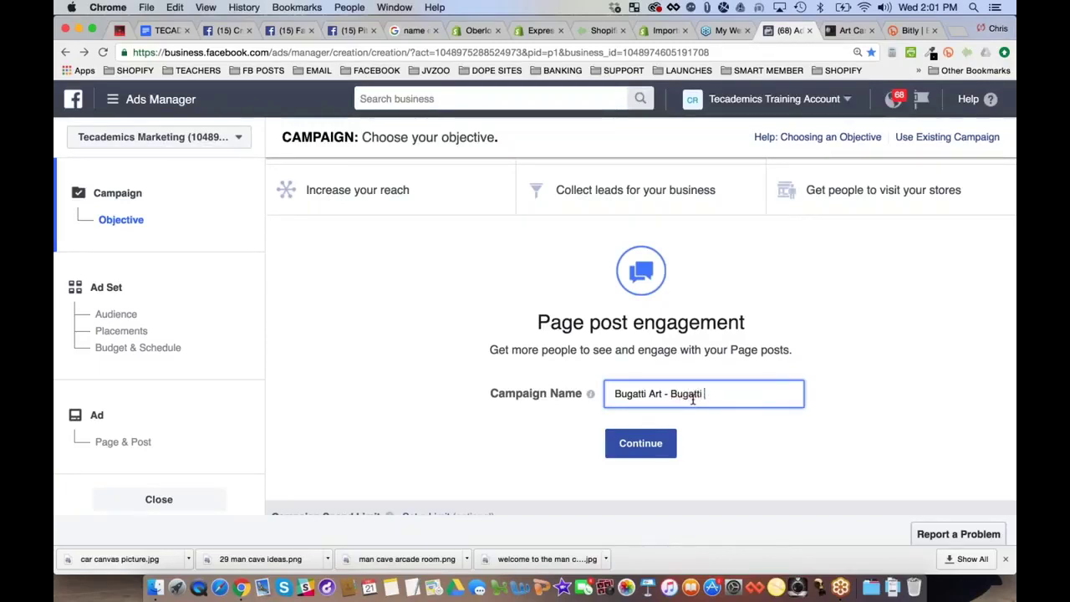
type("Keywords")
left_click(644, 451)
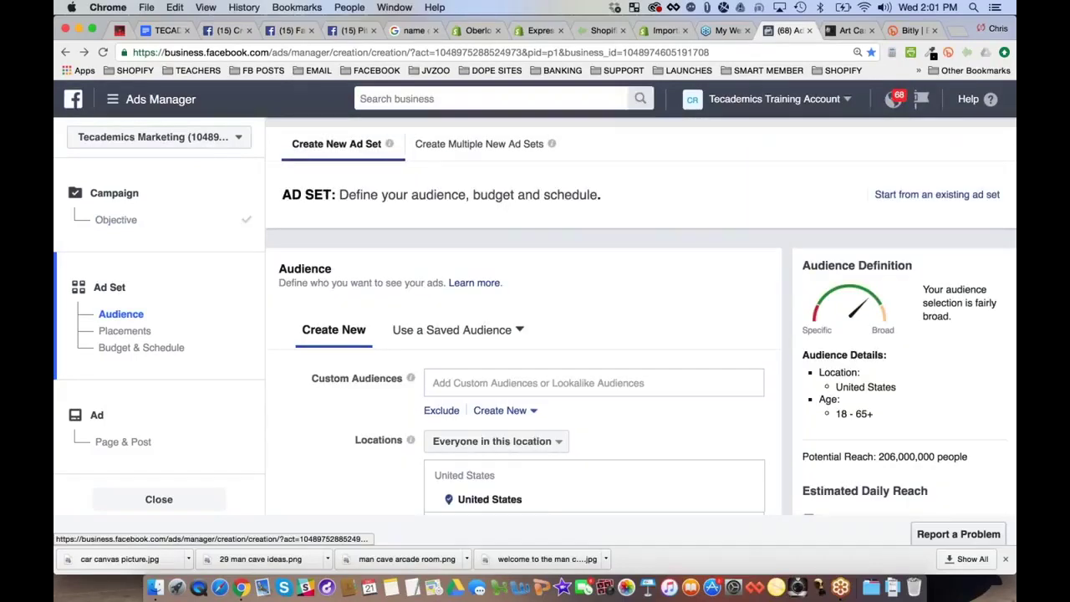
Go back to the Objective step to check the campaign name, then continue to the audience
left_click(117, 219)
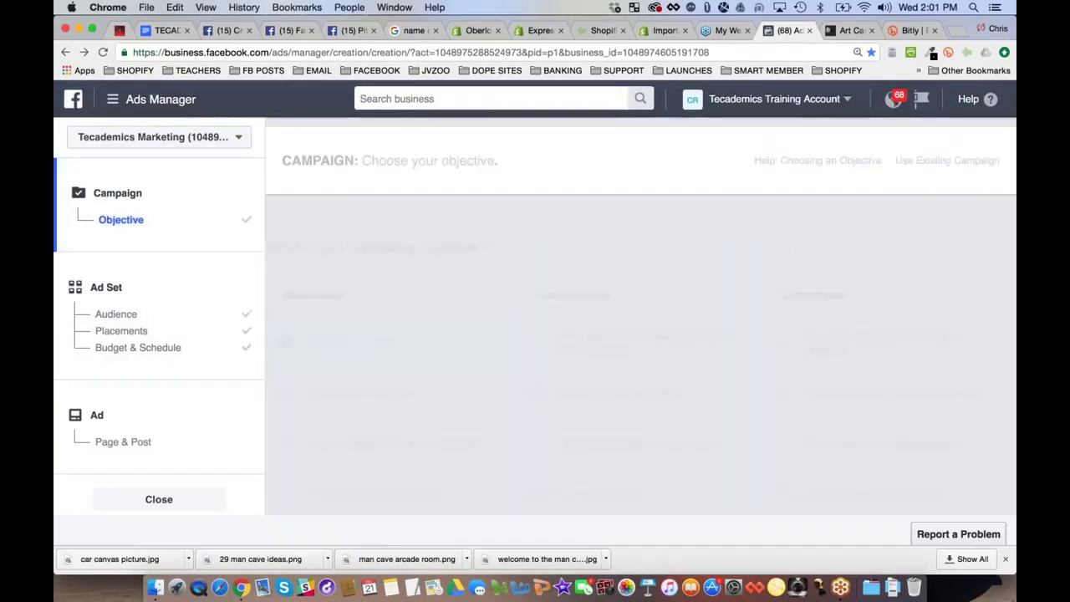
left_click(661, 362)
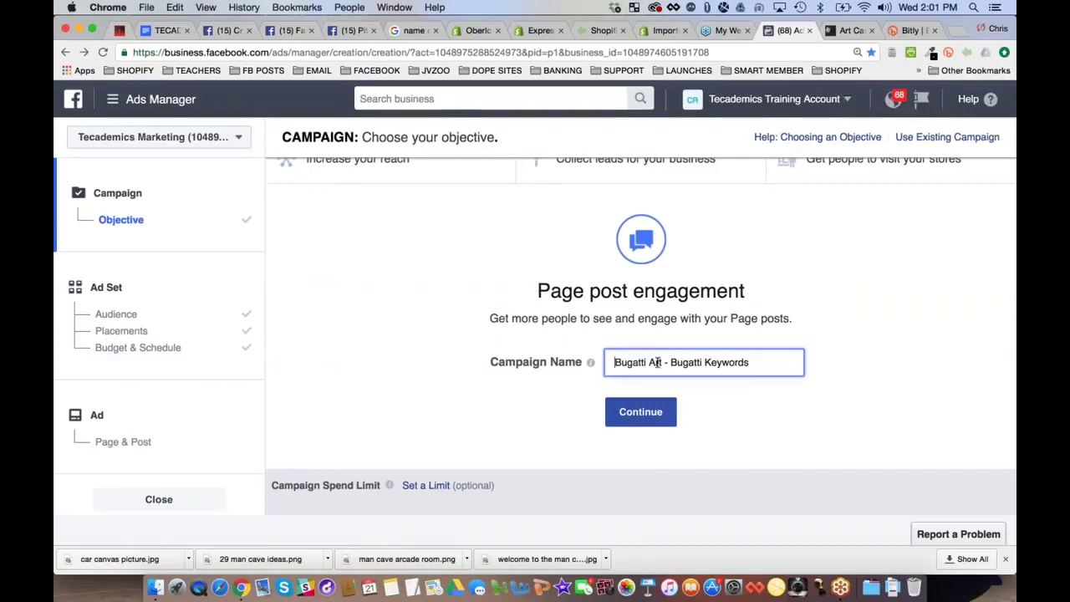
key("shift+Home")
left_click_drag(671, 362, 760, 359)
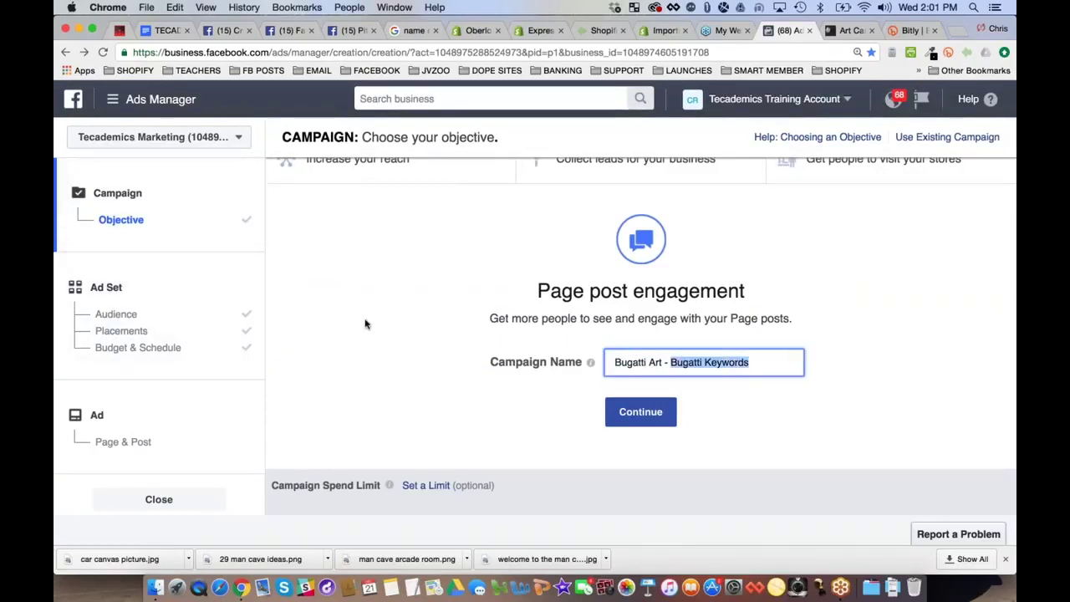
left_click(640, 412)
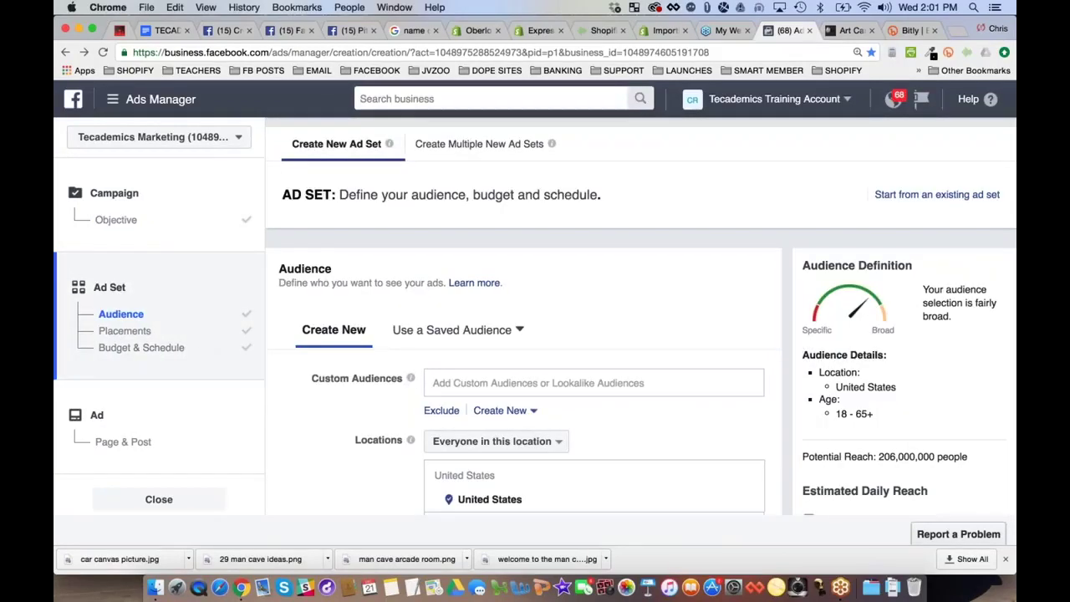
Set the audience minimum age to 21 and gender to Men only
scroll(515, 372, "down", 3)
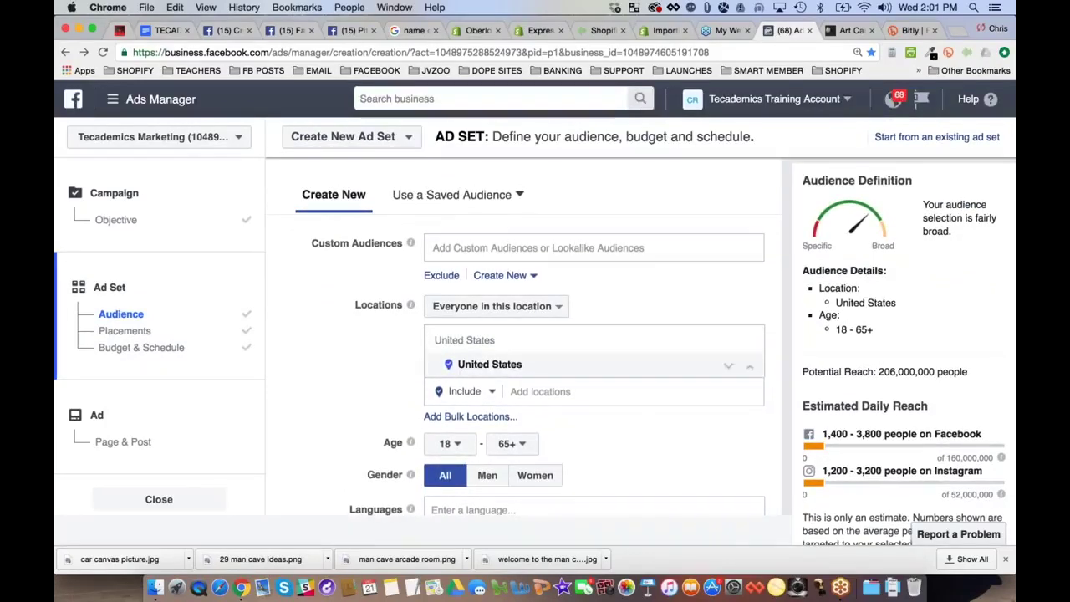
scroll(524, 351, "down", 3)
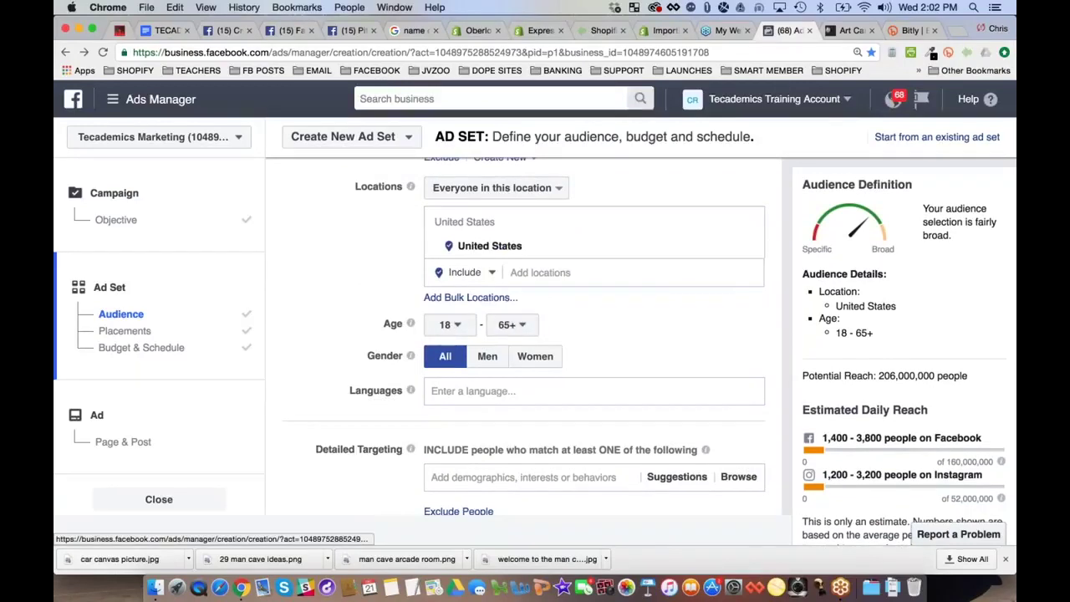
left_click(455, 325)
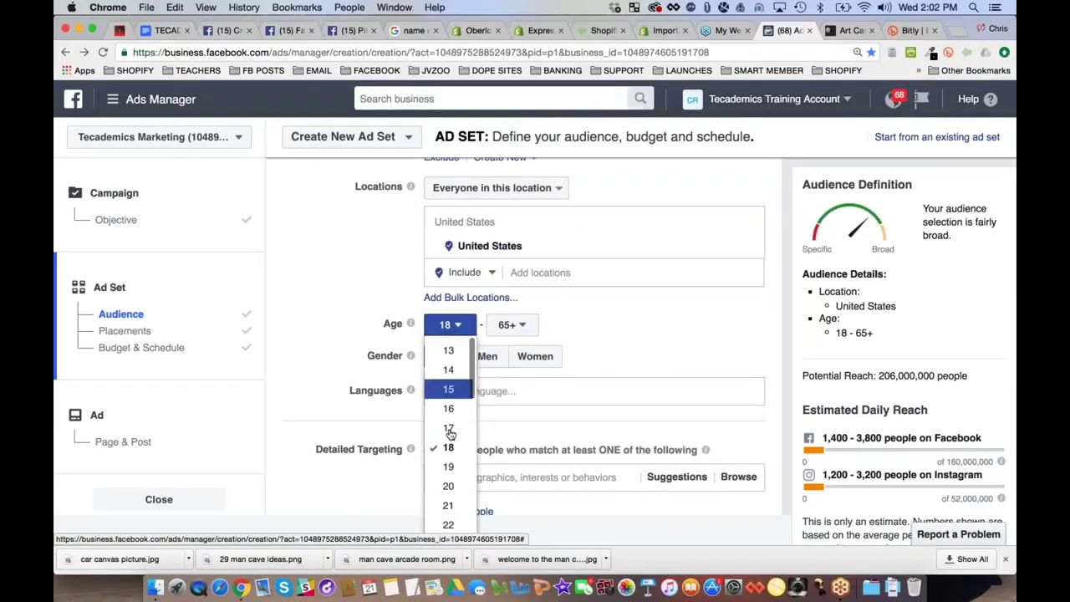
left_click(448, 505)
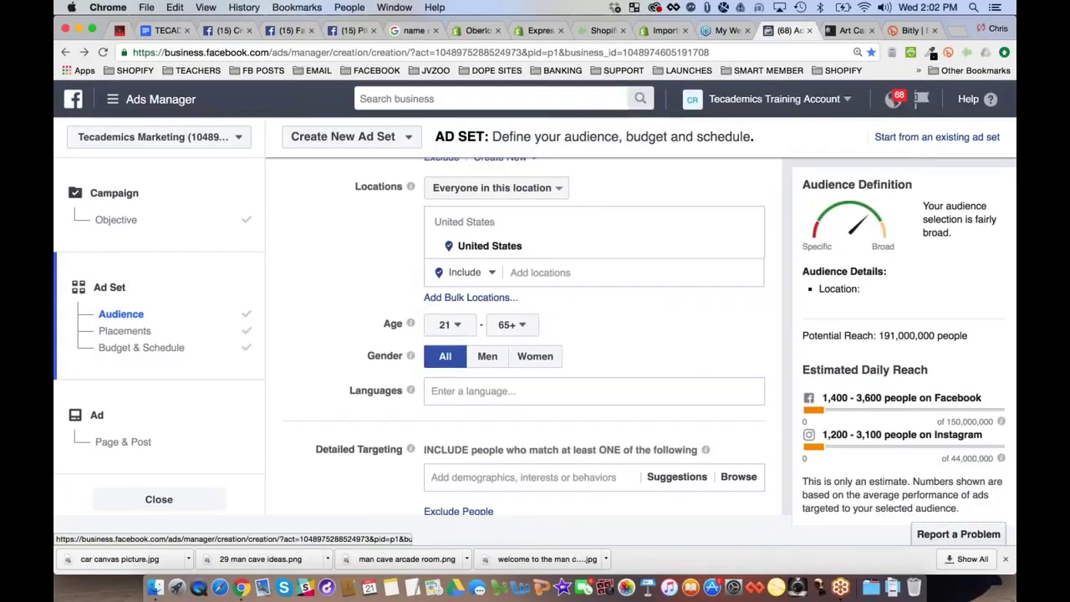
left_click(488, 356)
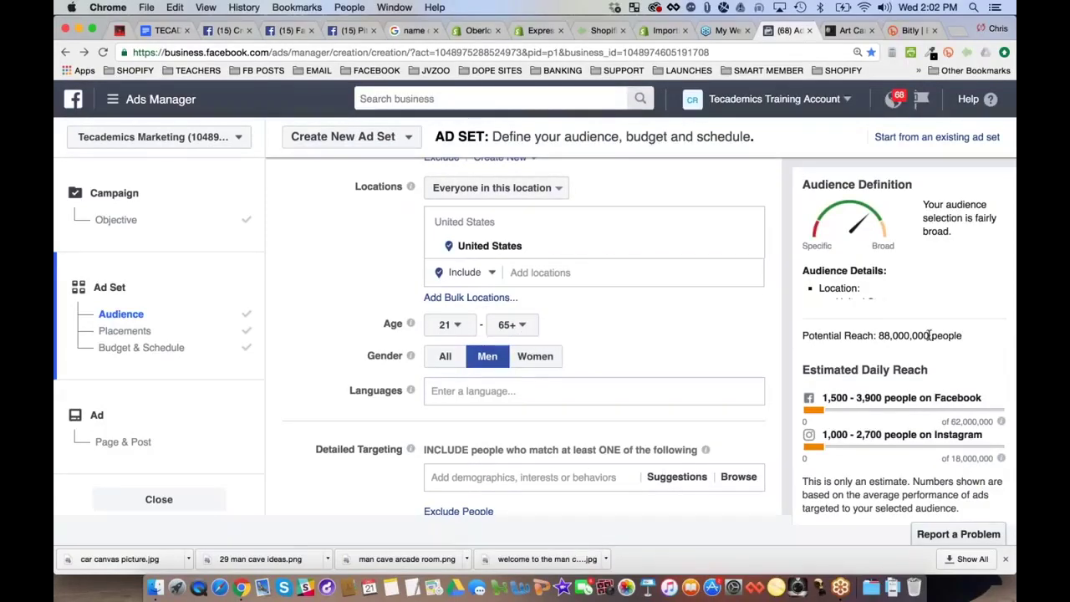
scroll(294, 340, "down", 3)
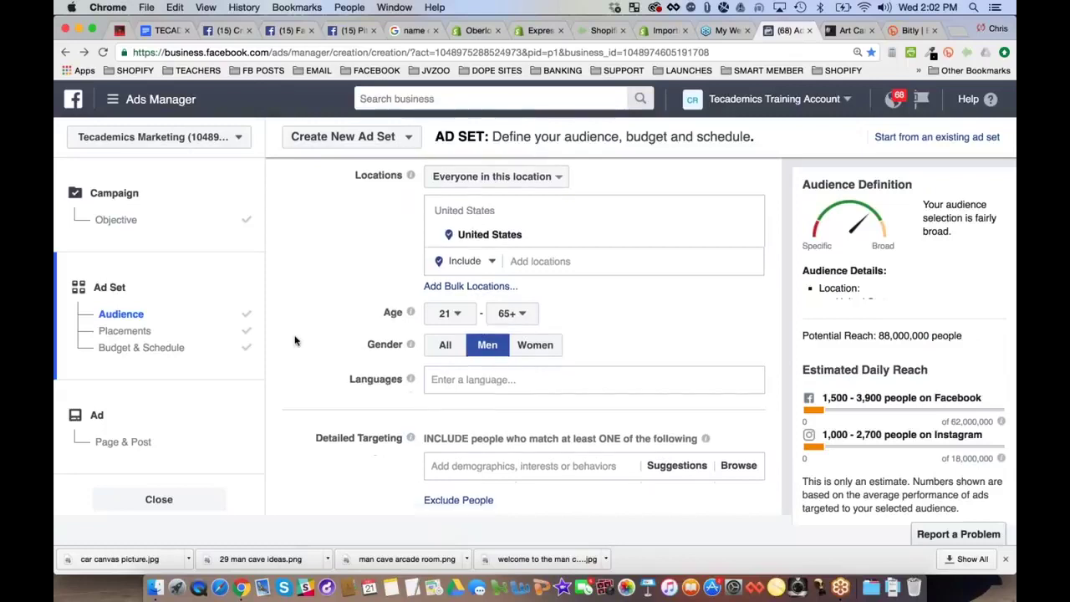
Search 'bugatti' in Detailed Targeting and add the Bugatti interest
left_click(676, 320)
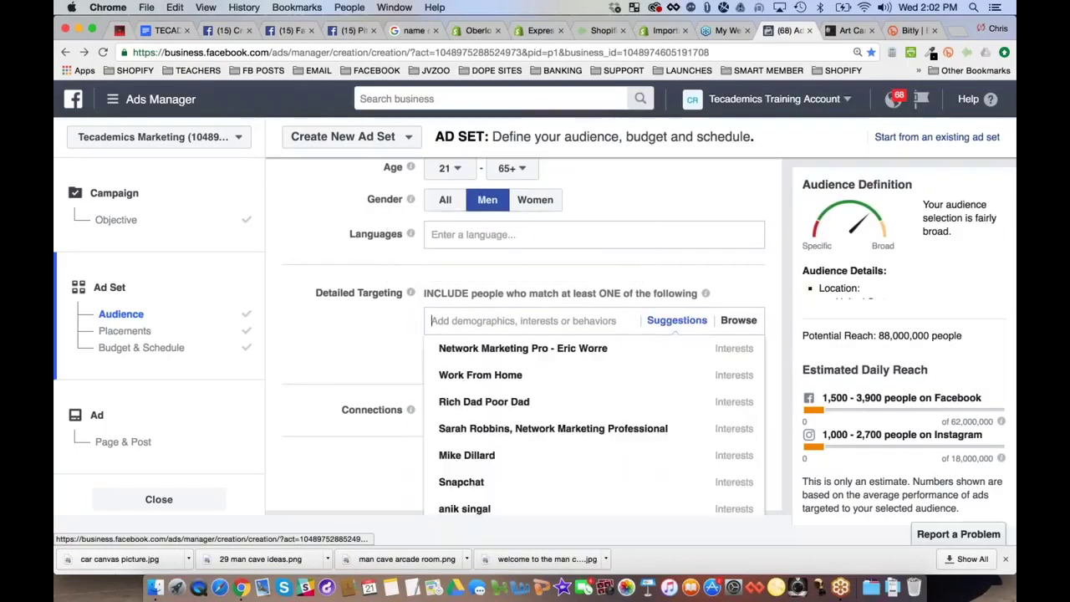
type("bugatti")
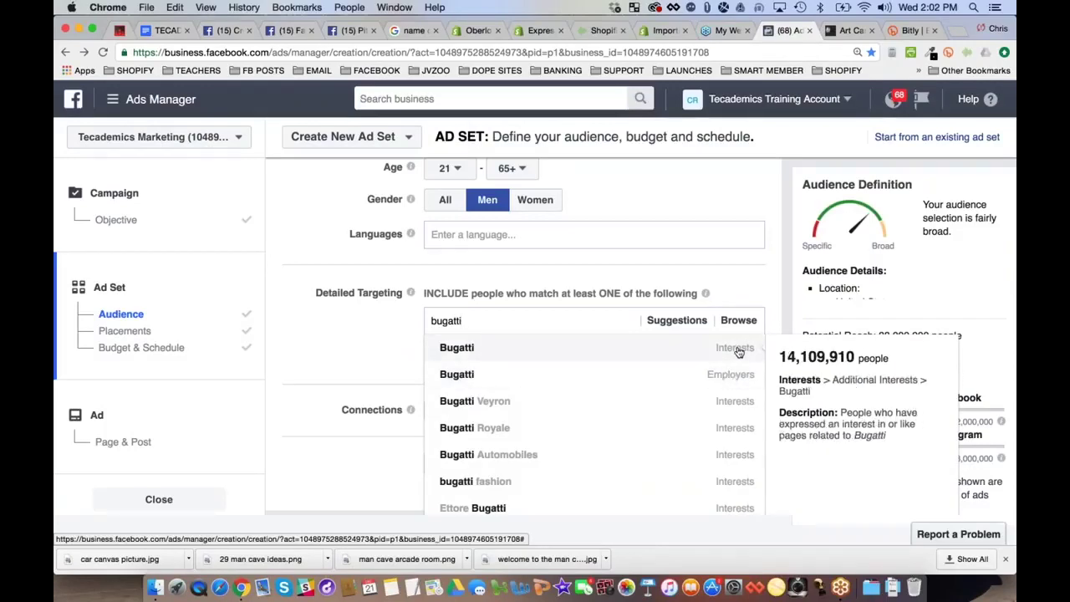
left_click(736, 350)
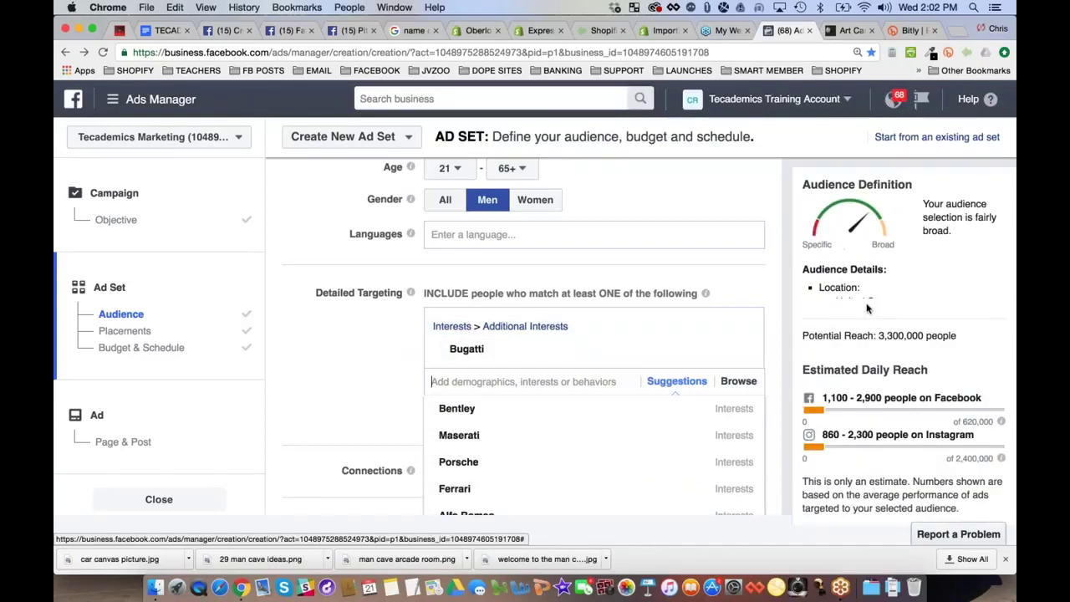
Check that potential reach is now 3,300,000 people
left_click_drag(877, 335, 956, 335)
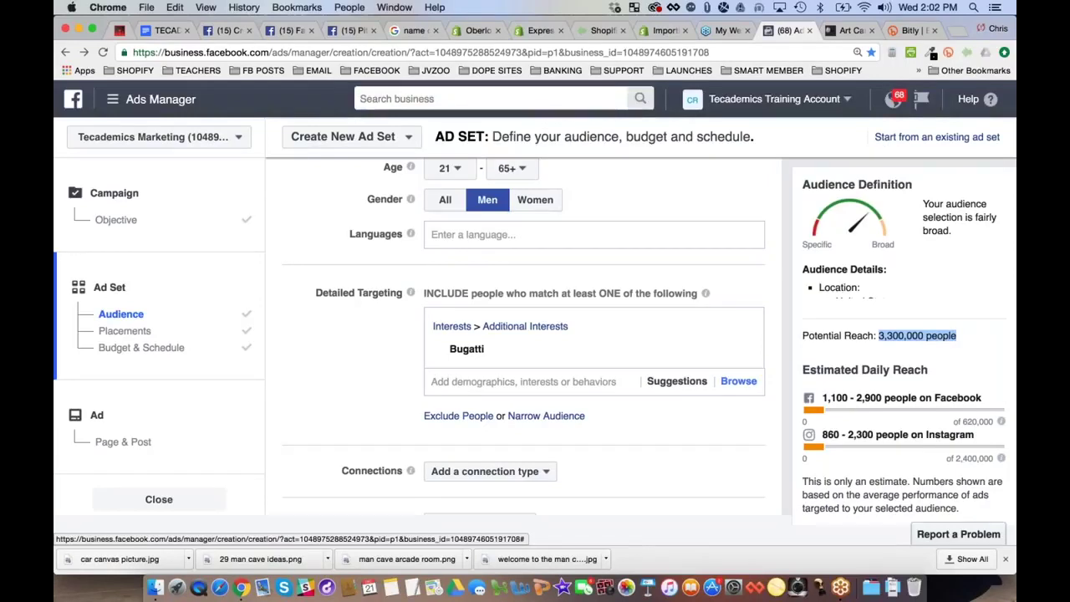
left_click(307, 391)
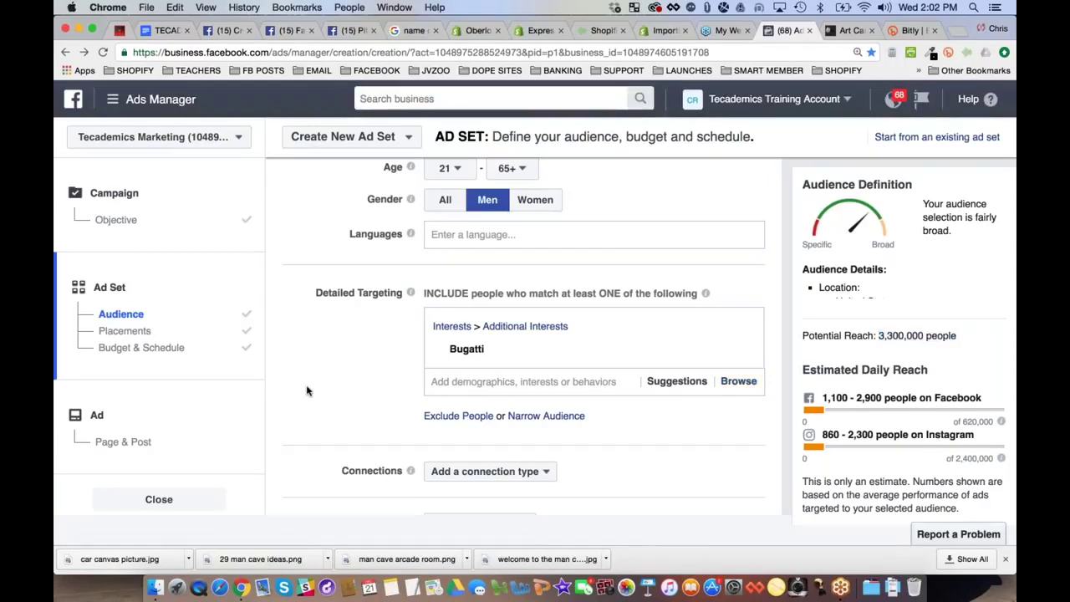
left_click_drag(878, 335, 964, 335)
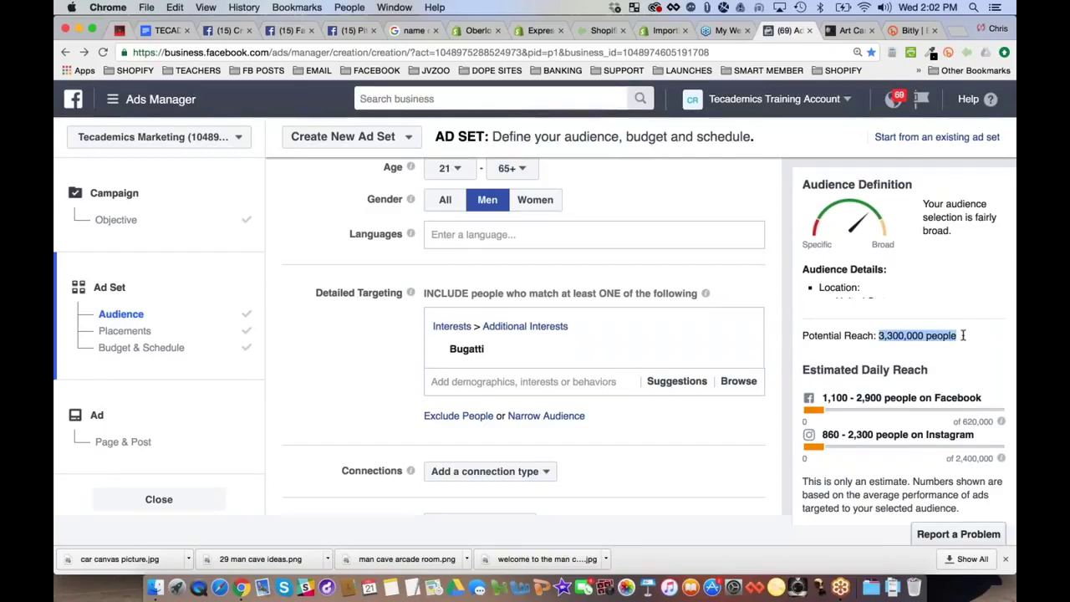
triple_click(888, 335)
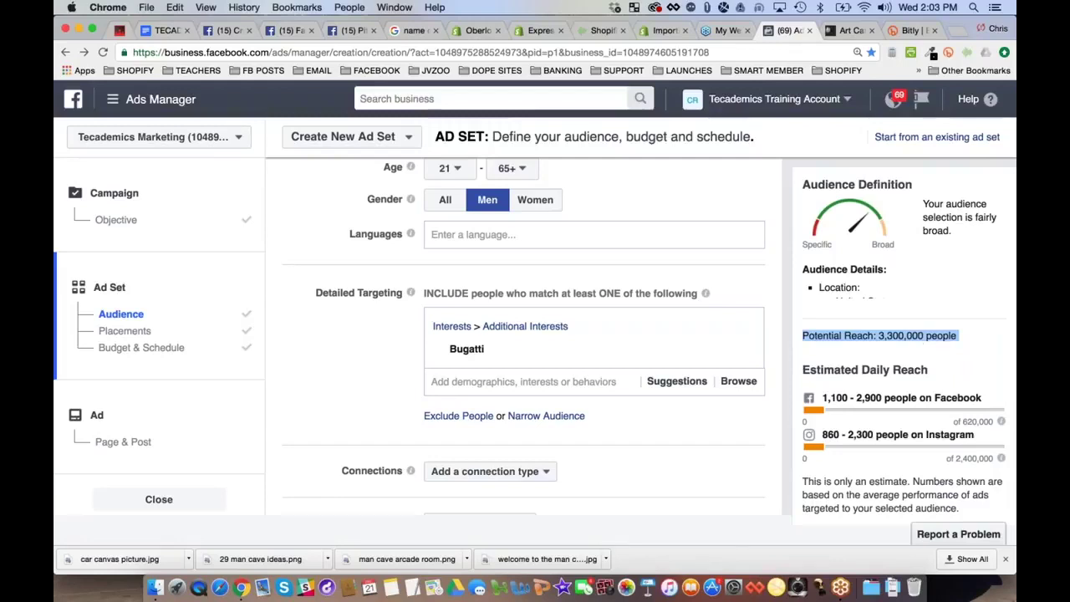
left_click(347, 387)
mouse_move(493, 351)
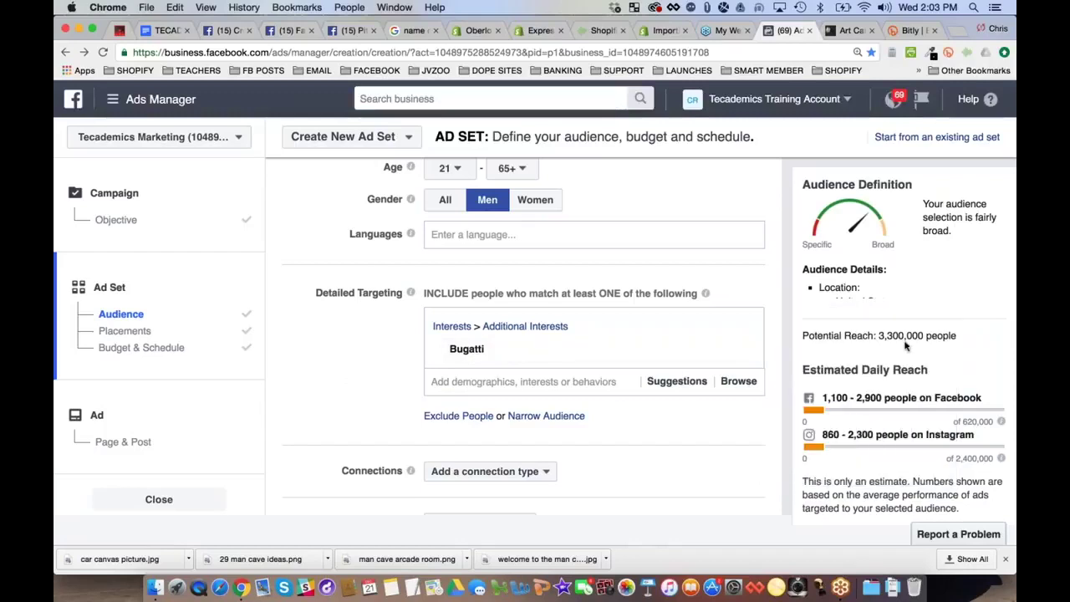
triple_click(900, 336)
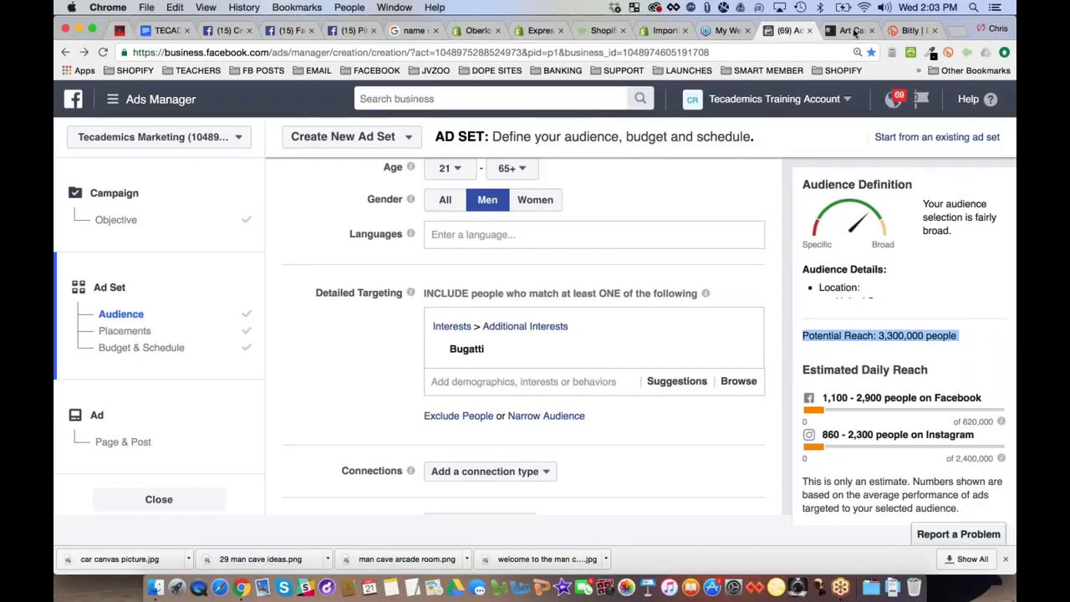
left_click(855, 32)
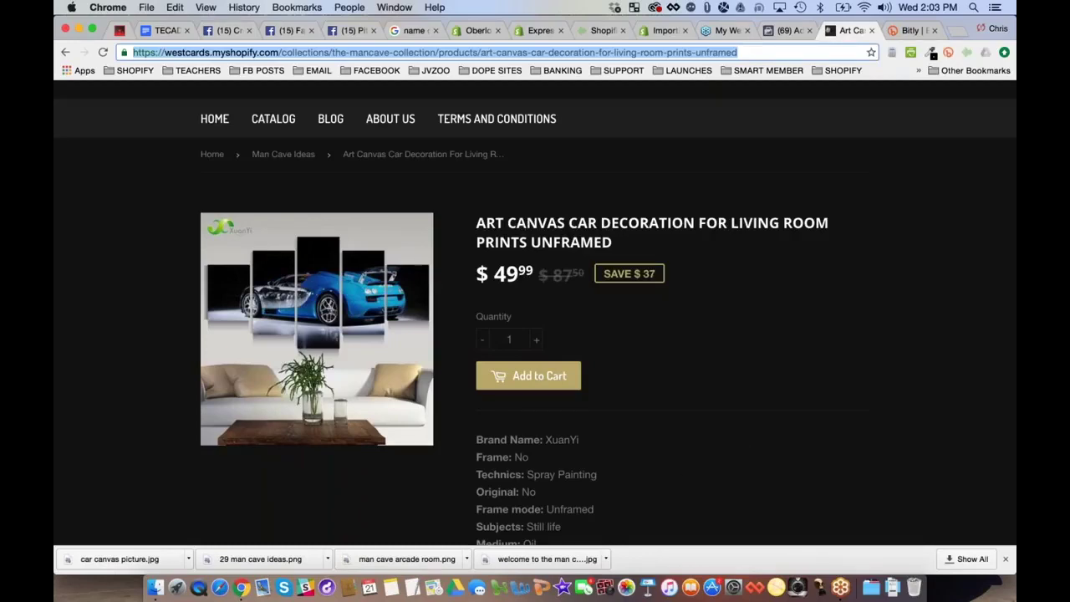
left_click(787, 30)
triple_click(880, 336)
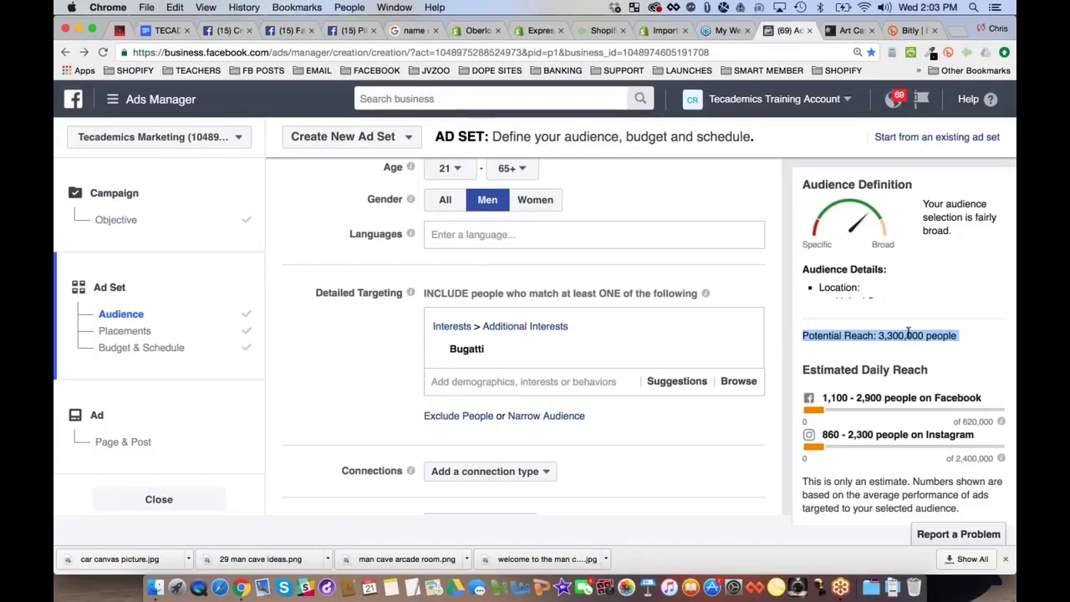
Add a must-also-match group requiring the Bugatti interest
left_click(325, 412)
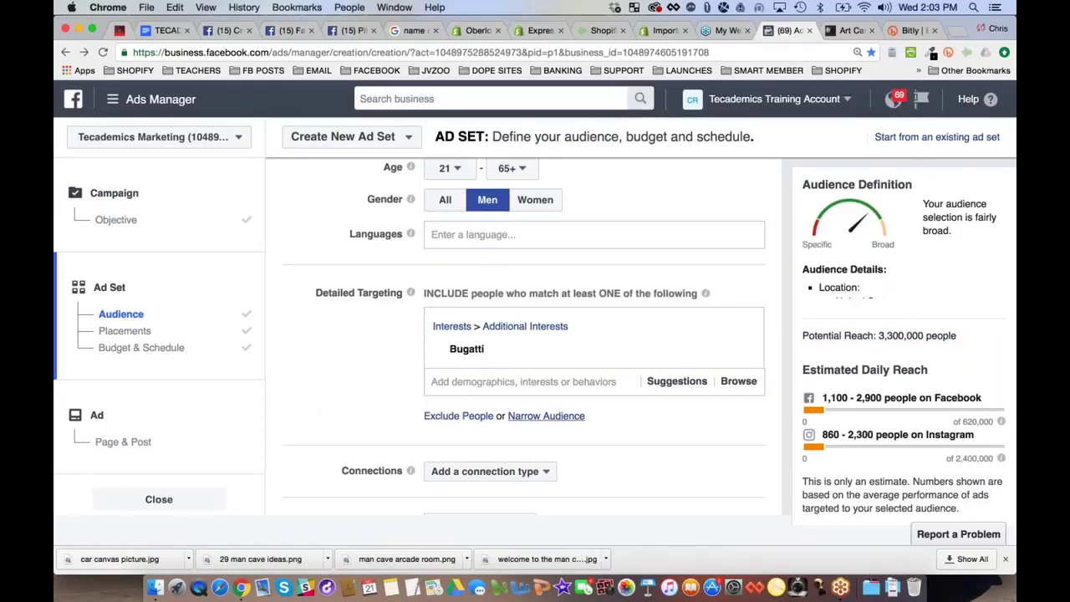
left_click(548, 417)
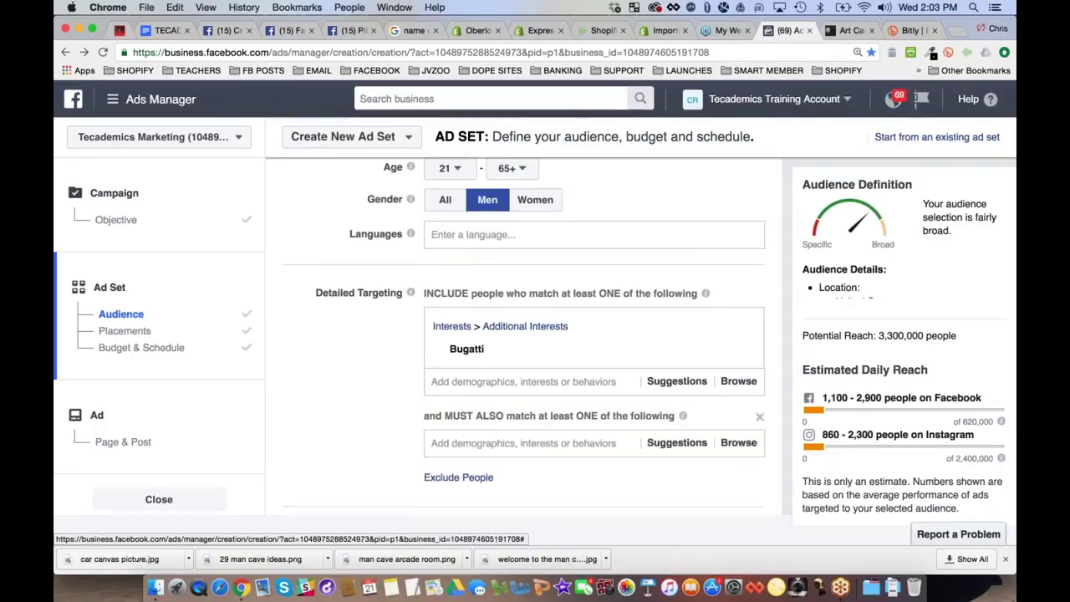
scroll(327, 382, "down", 2)
left_click(524, 359)
type("b")
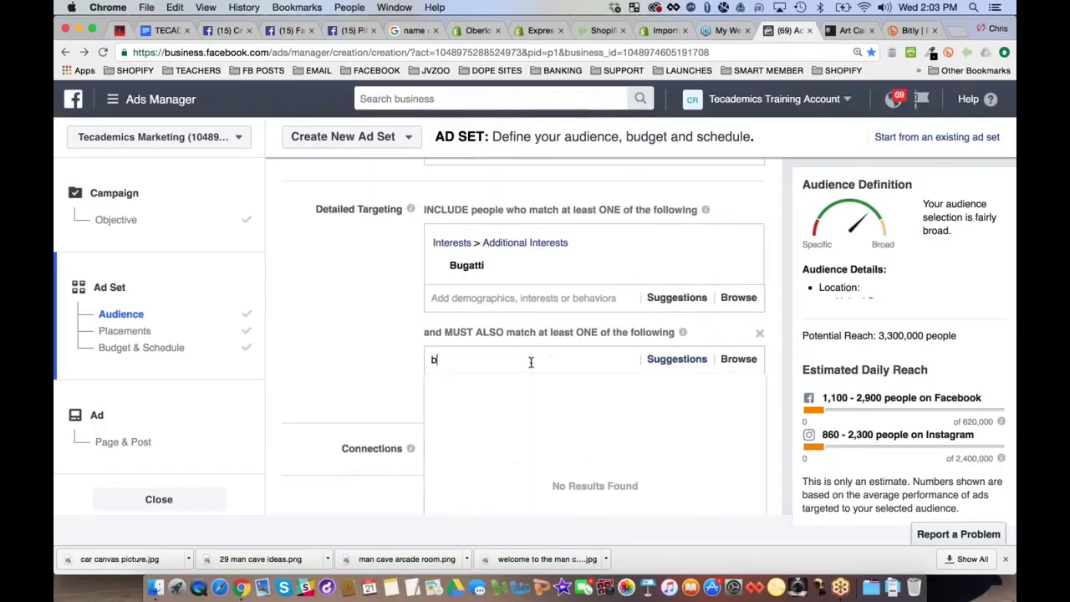
type("ugatti")
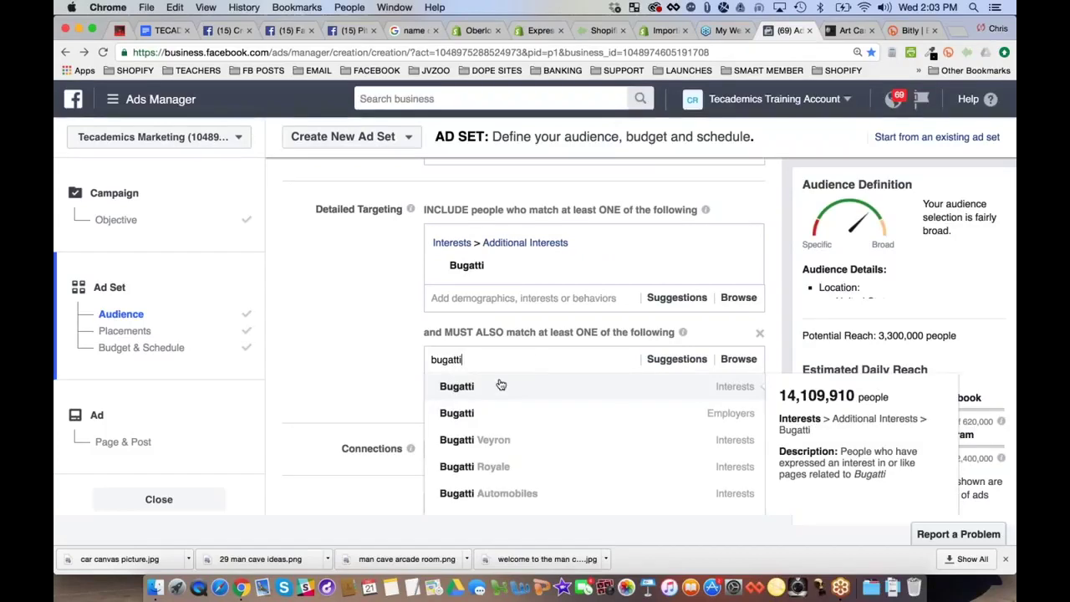
left_click(501, 386)
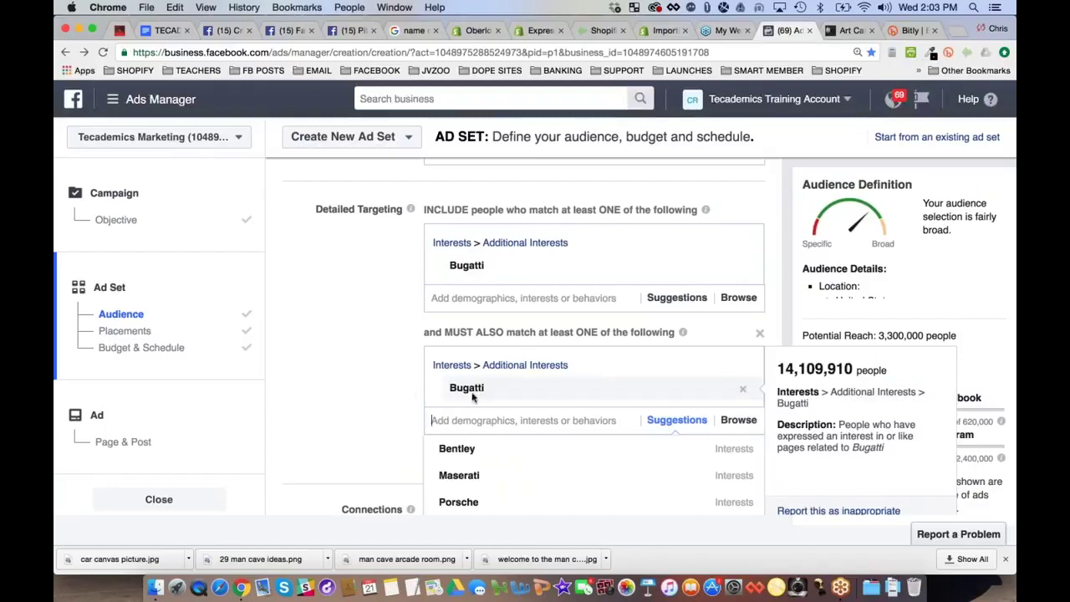
Add Bugatti Veyron to the included interests
scroll(368, 415, "down", 3)
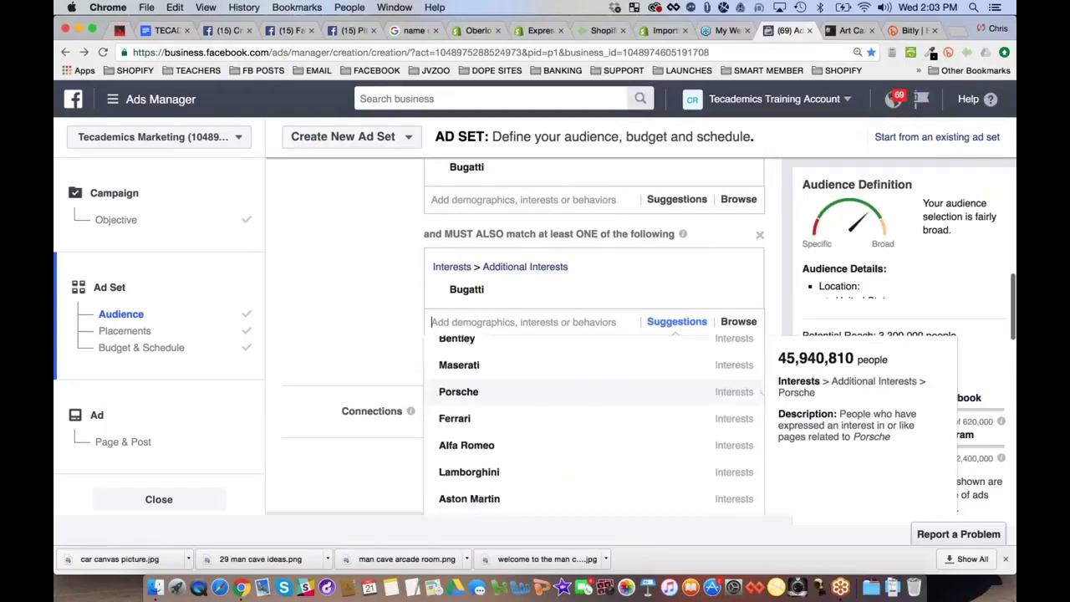
scroll(585, 393, "down", 3)
scroll(585, 404, "down", 5)
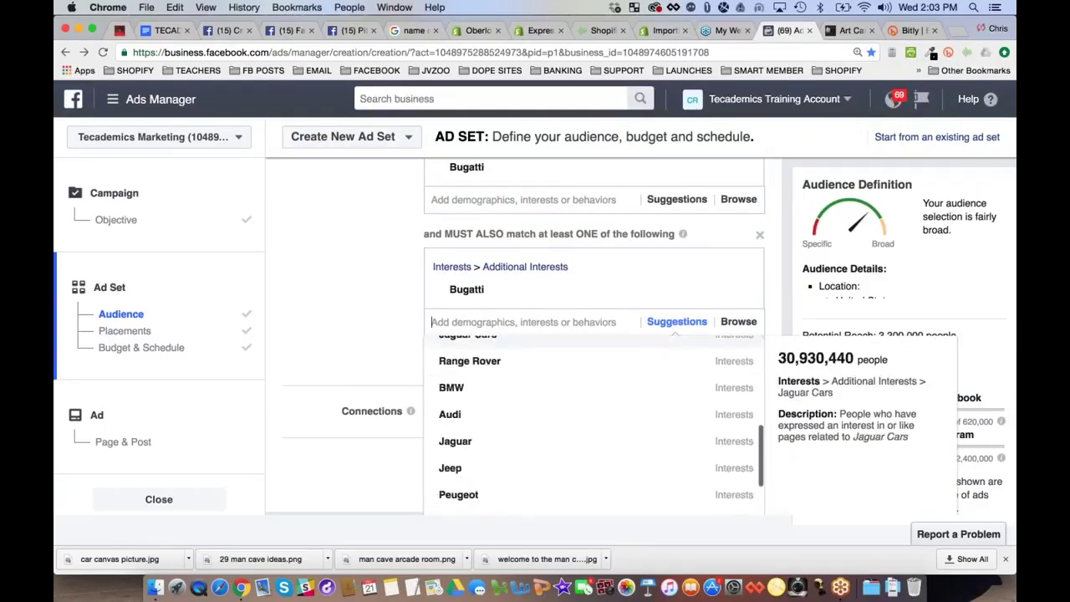
scroll(536, 419, "down", 8)
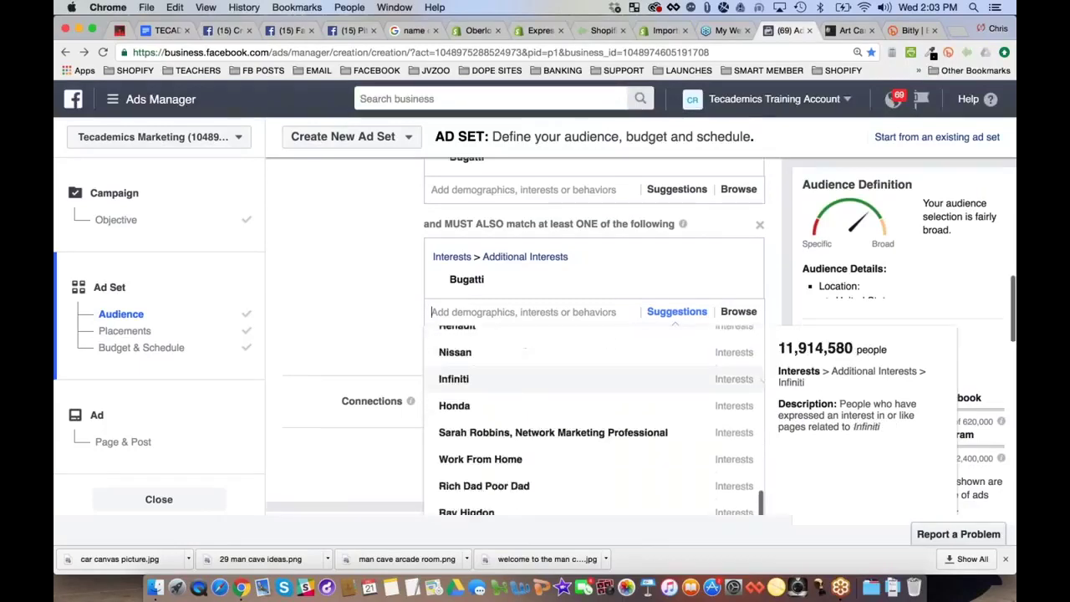
scroll(385, 304, "up", 2)
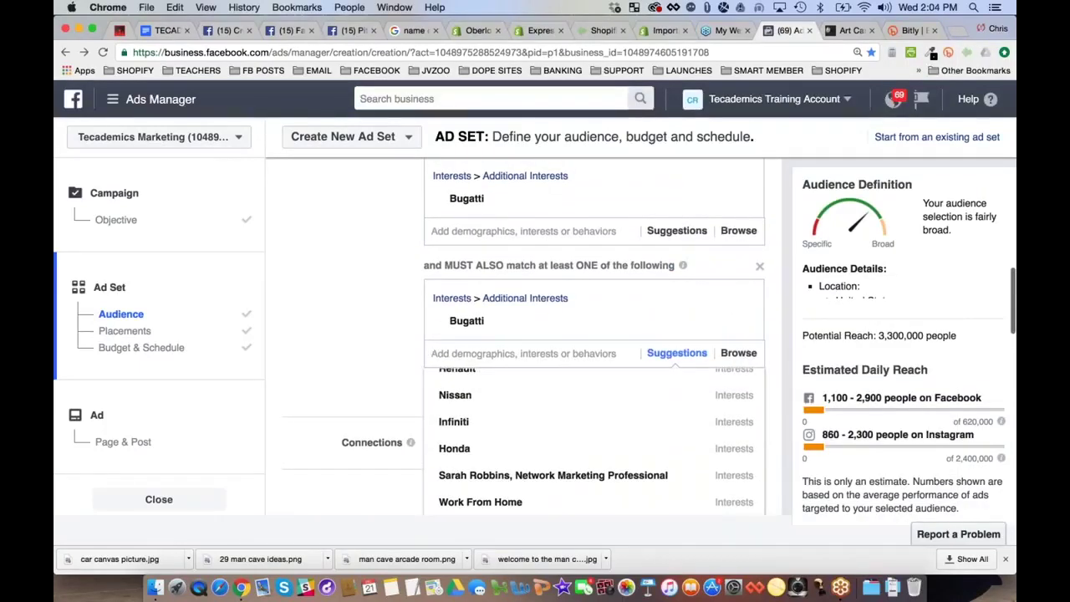
type("bugatti")
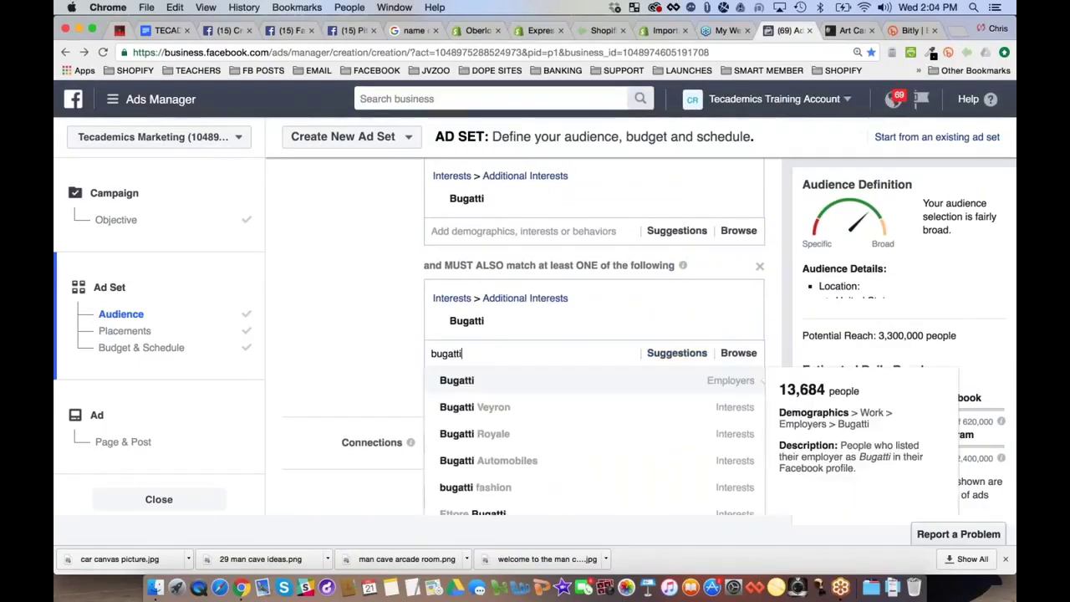
left_click(504, 413)
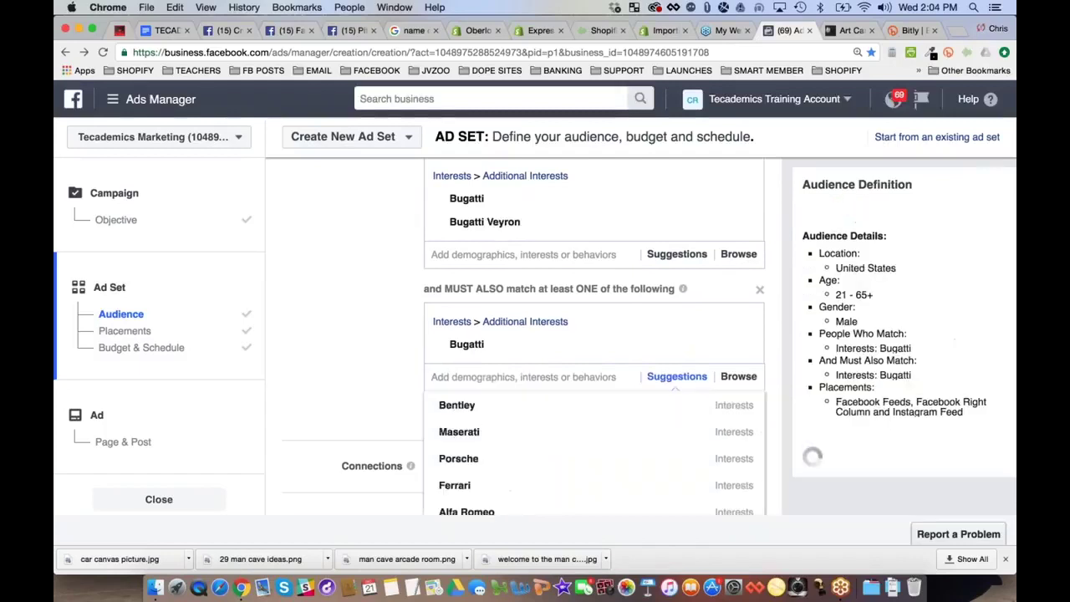
Remove Bugatti Veyron from the included interests and Bugatti from the must-also-match group
left_click(381, 352)
mouse_move(521, 346)
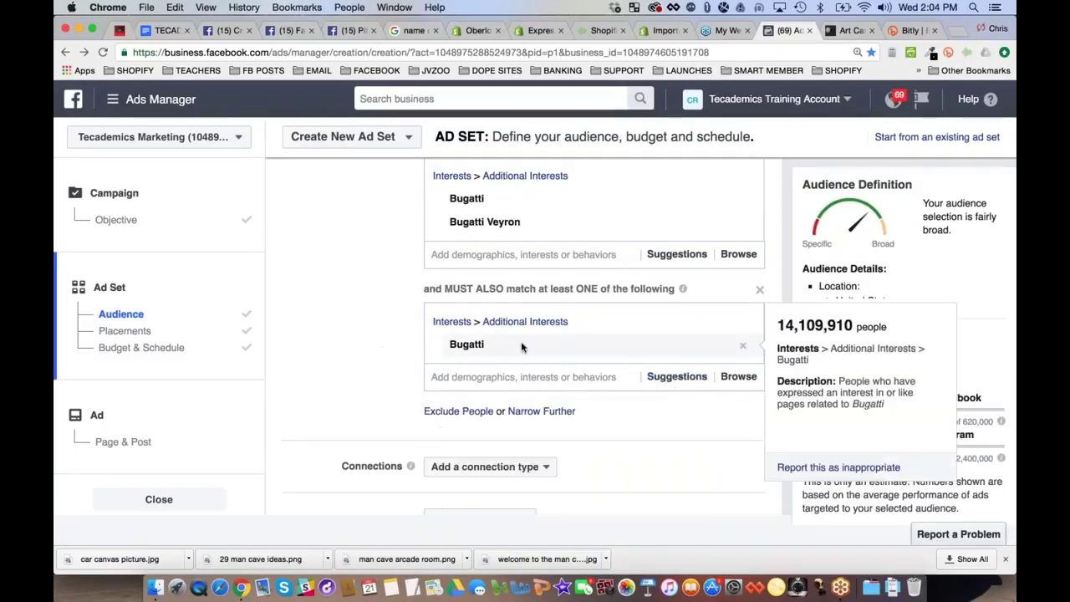
scroll(502, 344, "down", 1)
scroll(485, 343, "up", 2)
mouse_move(411, 201)
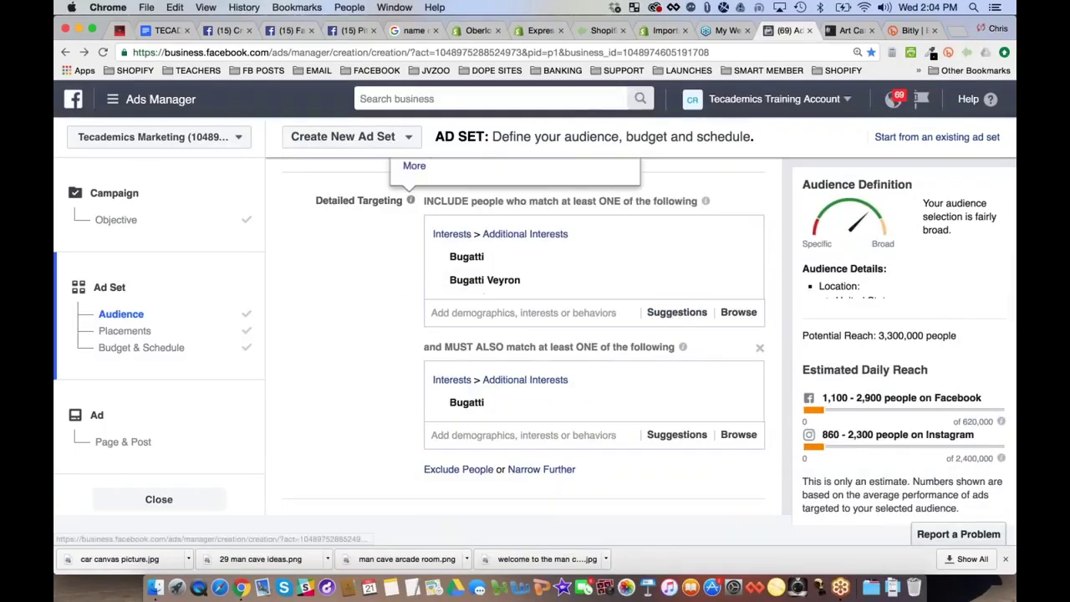
mouse_move(496, 283)
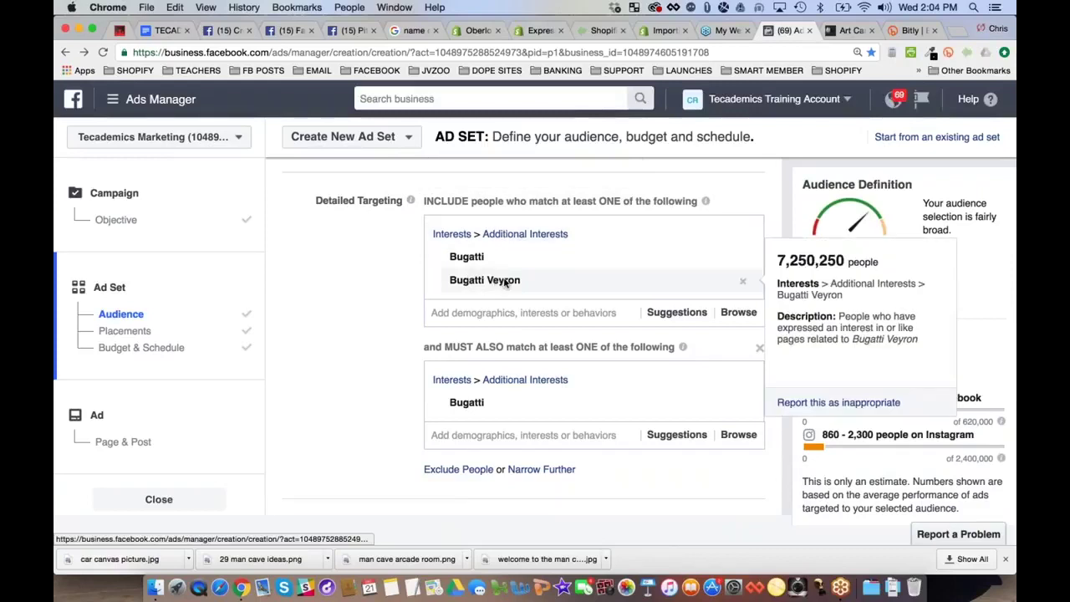
left_click(742, 281)
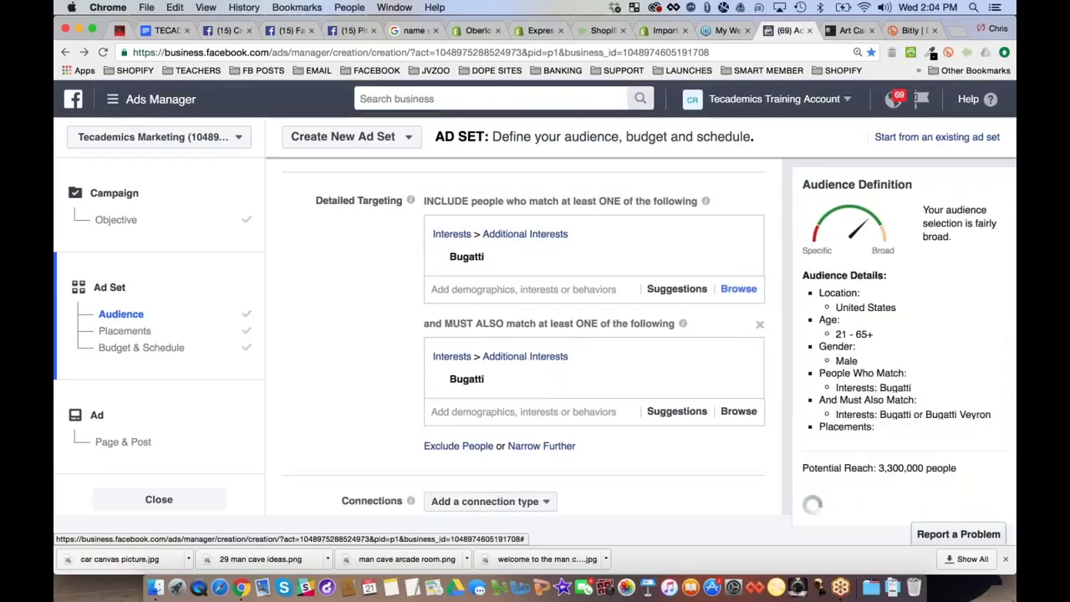
mouse_move(481, 391)
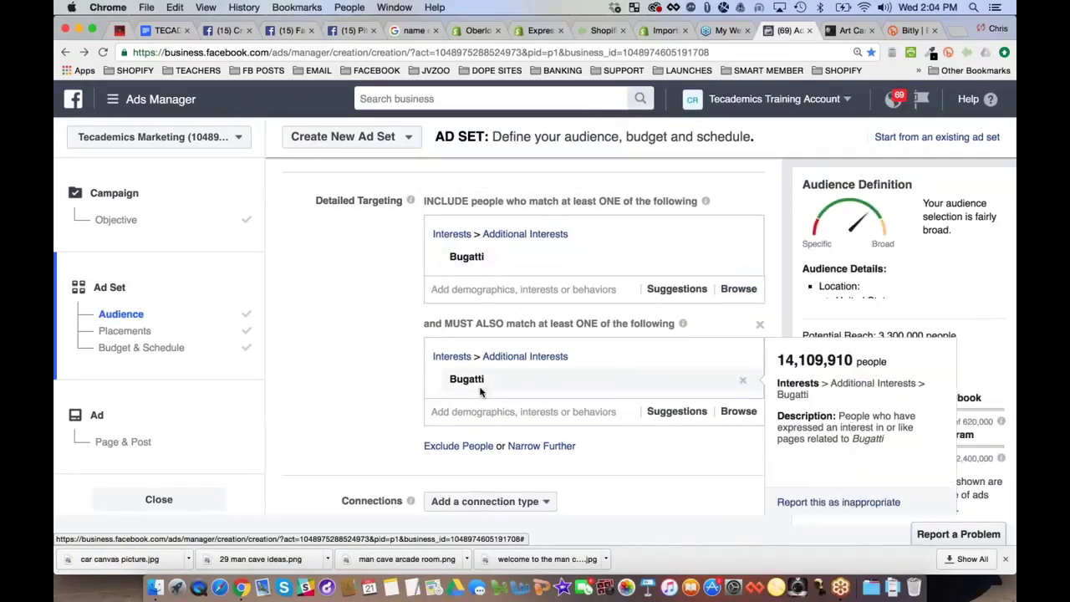
left_click(743, 380)
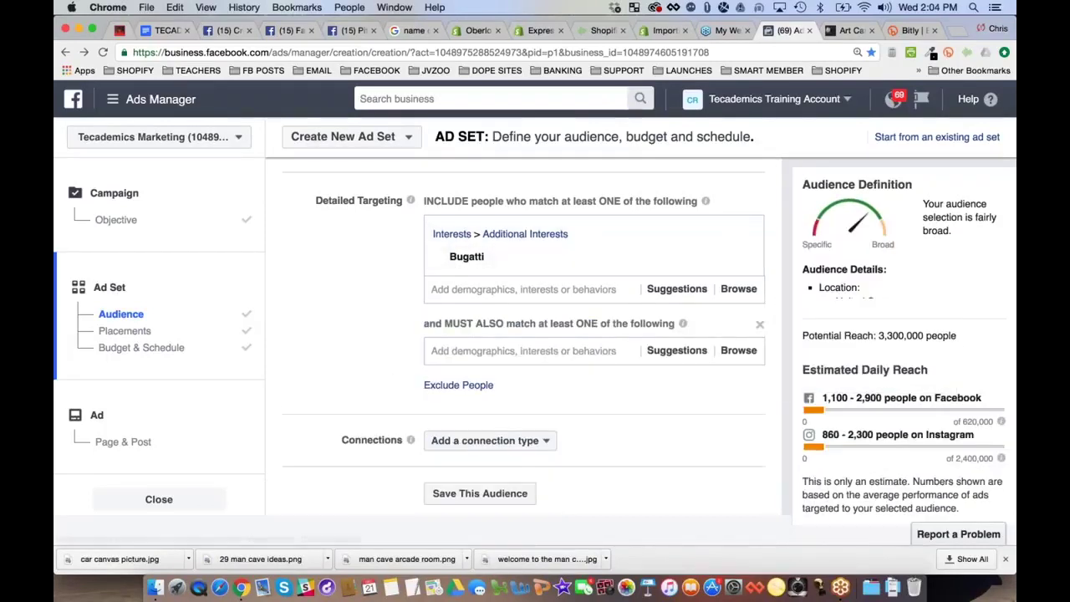
Add Bugatti Veyron to the must-also-match group
left_click(677, 351)
type("bugatti")
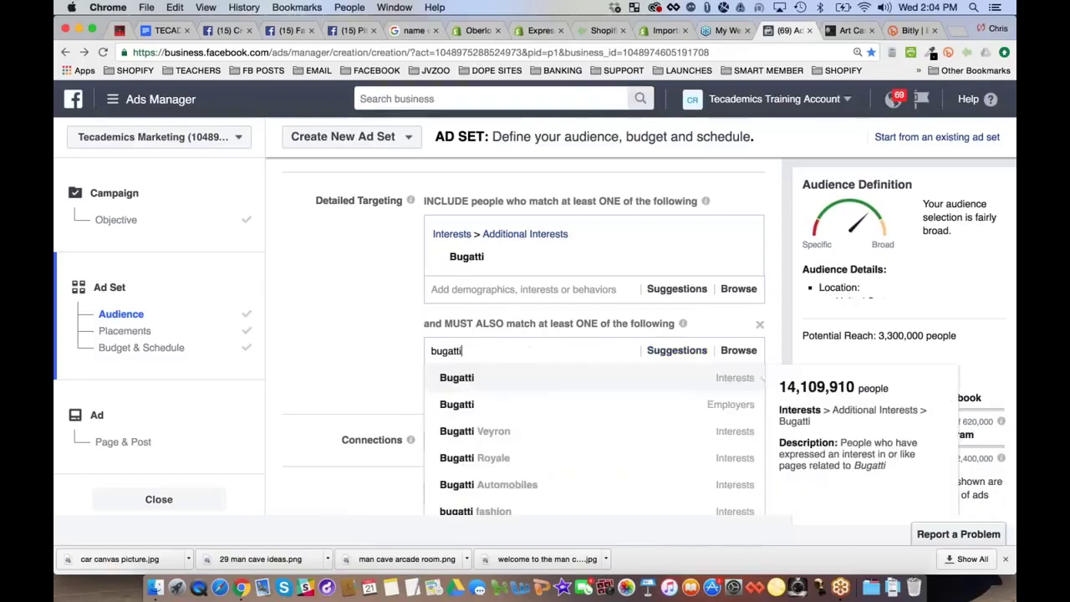
left_click(497, 431)
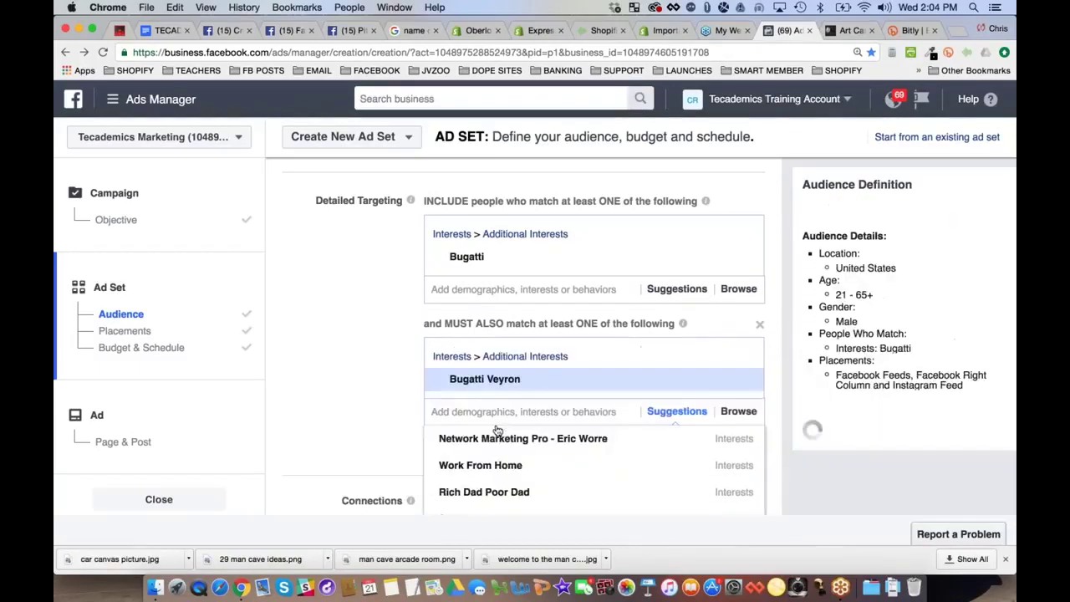
left_click(378, 354)
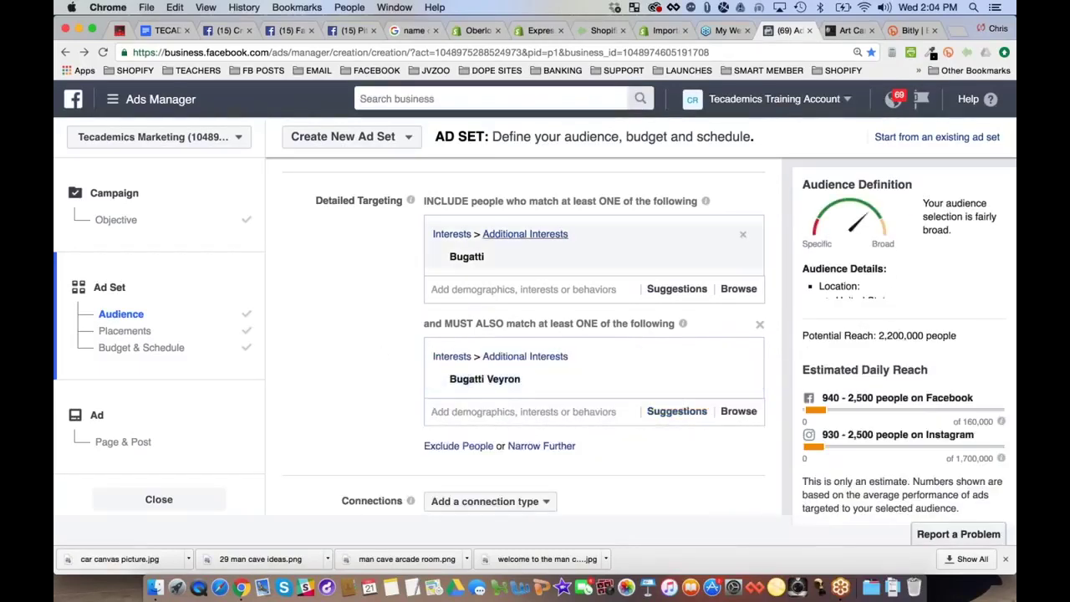
Check that potential reach has narrowed to 2,200,000 people
left_click_drag(878, 336, 957, 335)
left_click(372, 288)
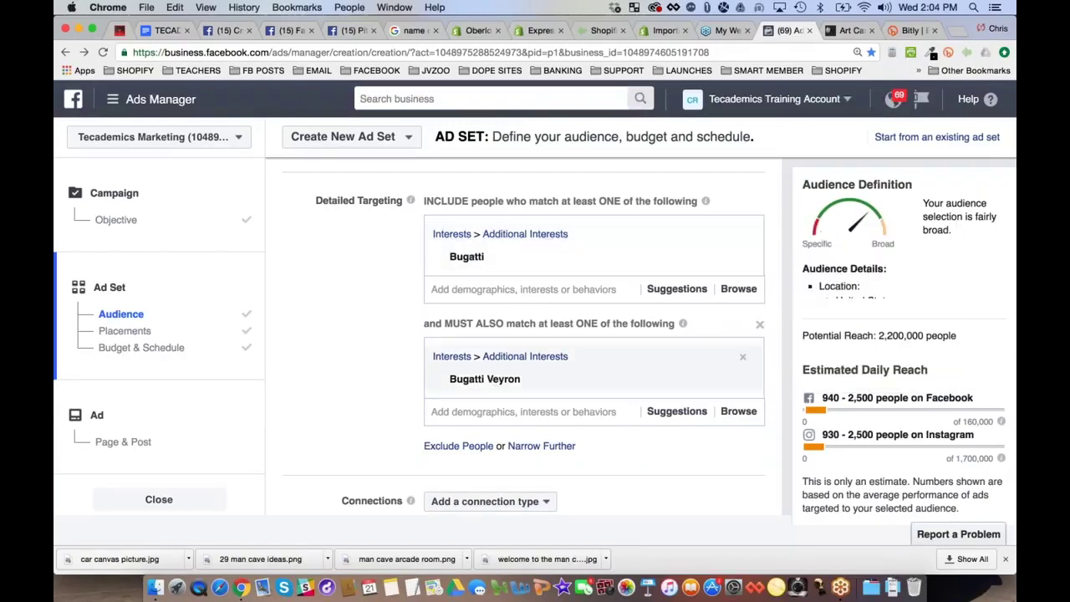
mouse_move(519, 381)
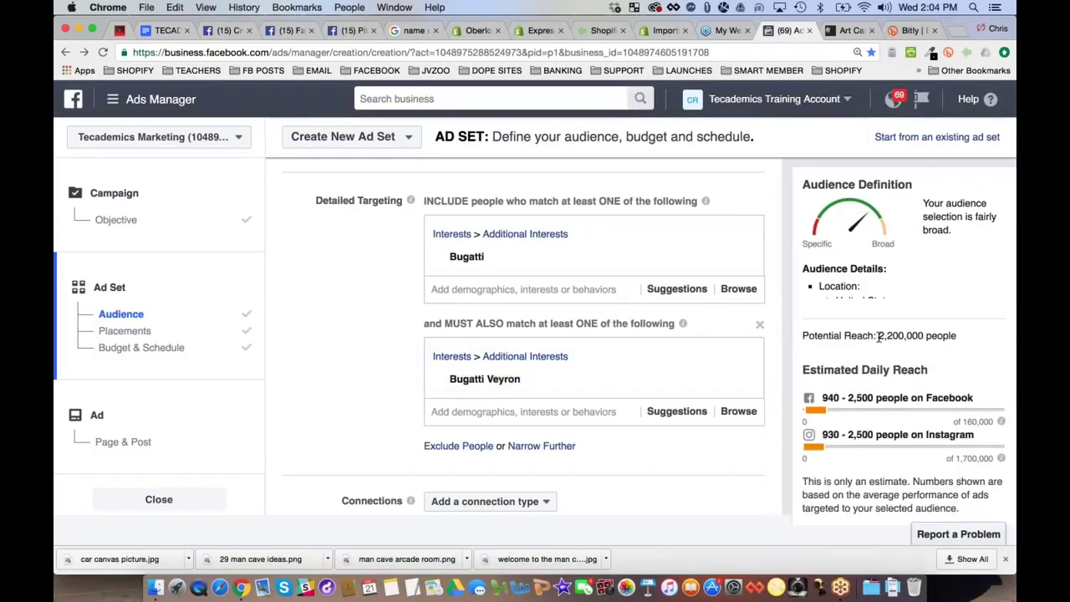
left_click_drag(878, 335, 957, 335)
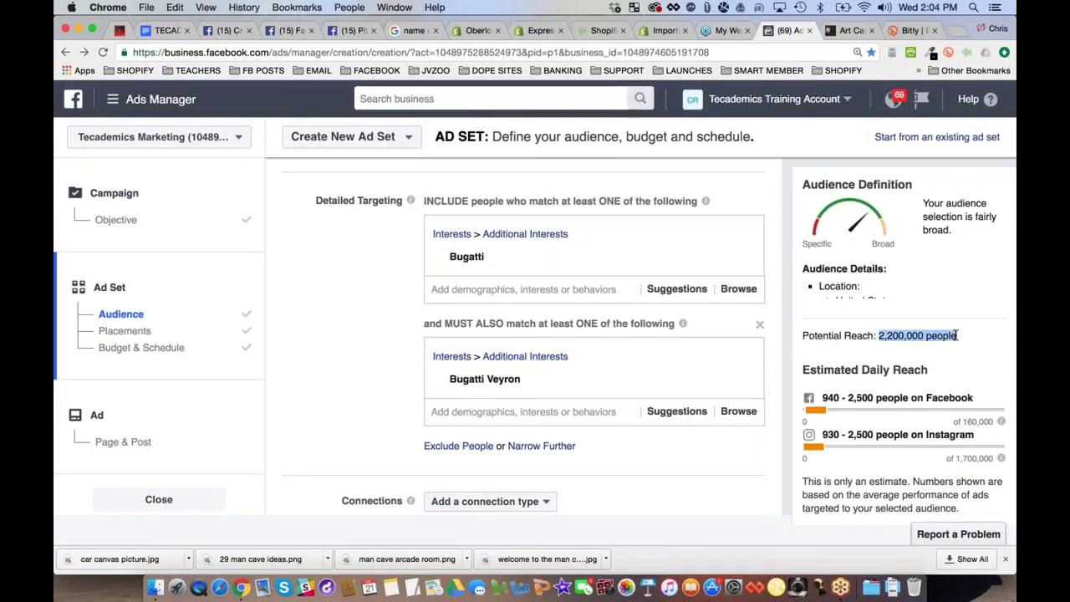
Search Bugatti interests and add Bugatti Automobiles as a targeted interest
left_click(363, 399)
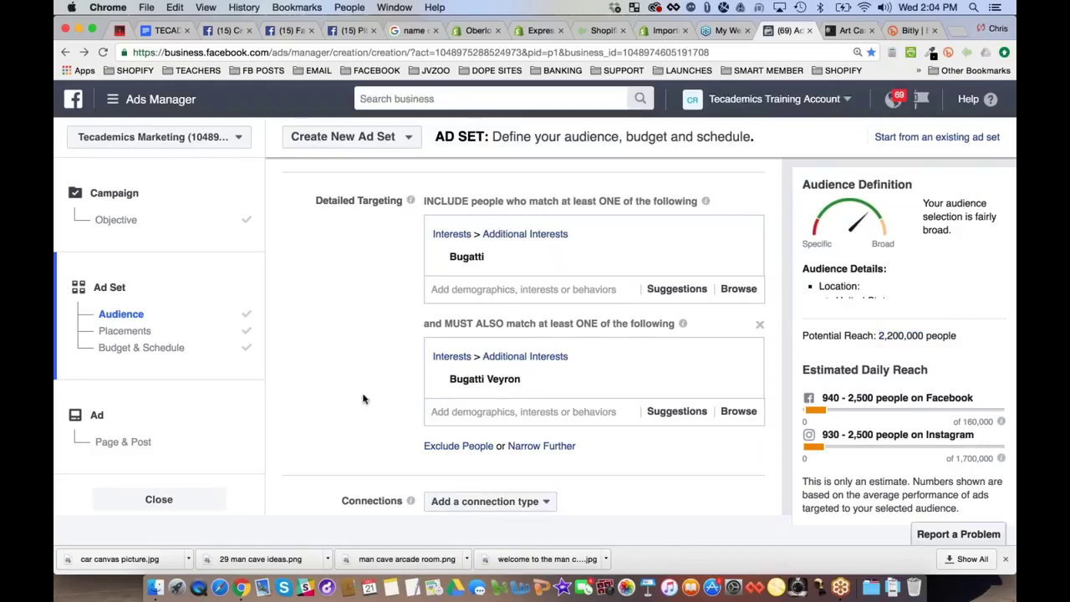
left_click(498, 411)
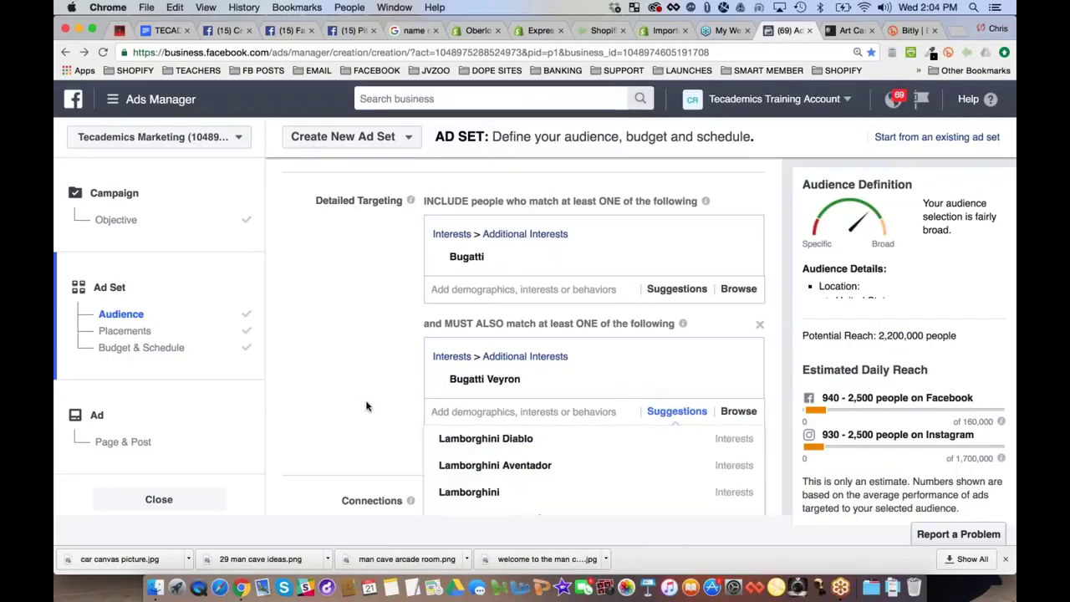
type("bugatti")
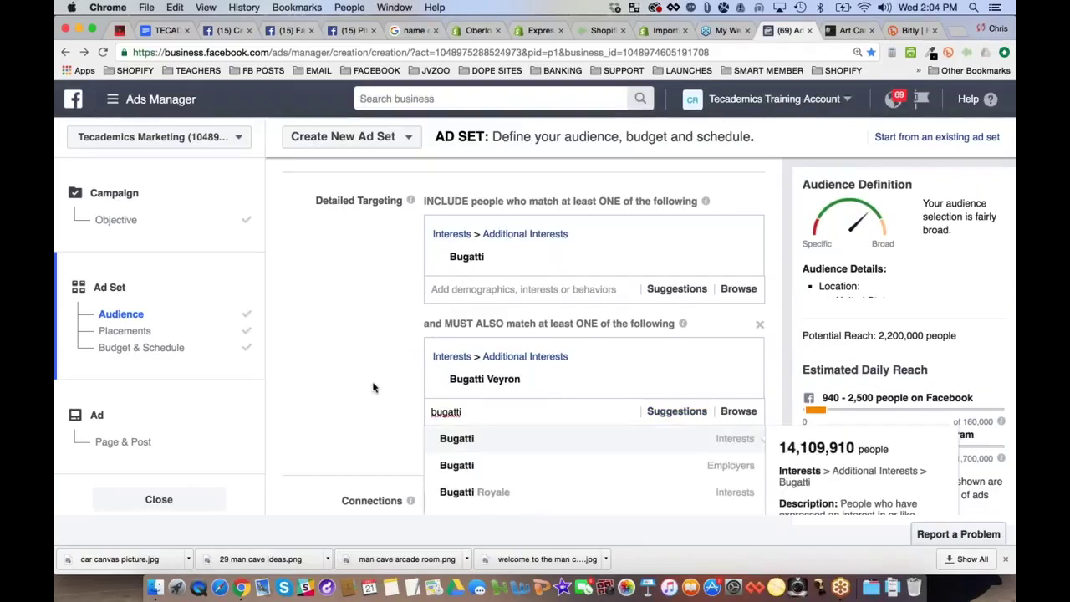
scroll(375, 377, "down", 3)
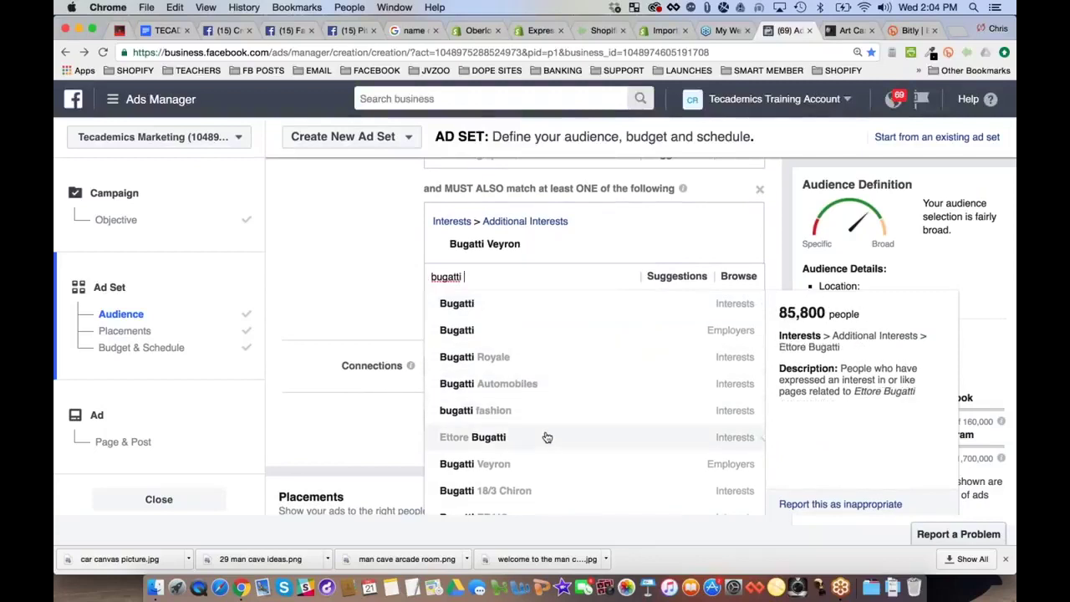
scroll(547, 437, "down", 5)
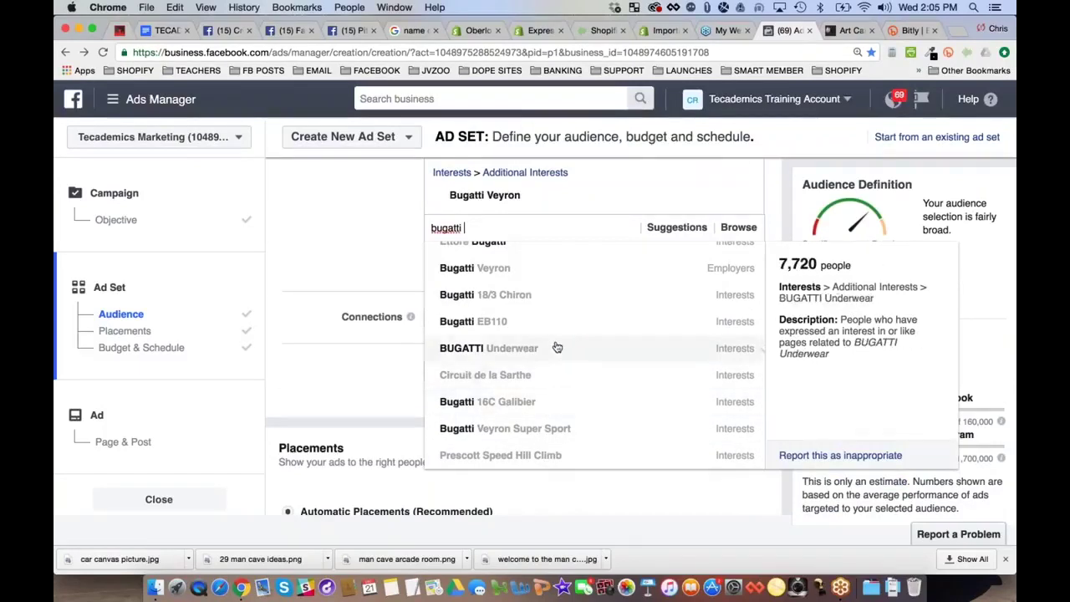
scroll(557, 348, "up", 2)
scroll(556, 348, "up", 4)
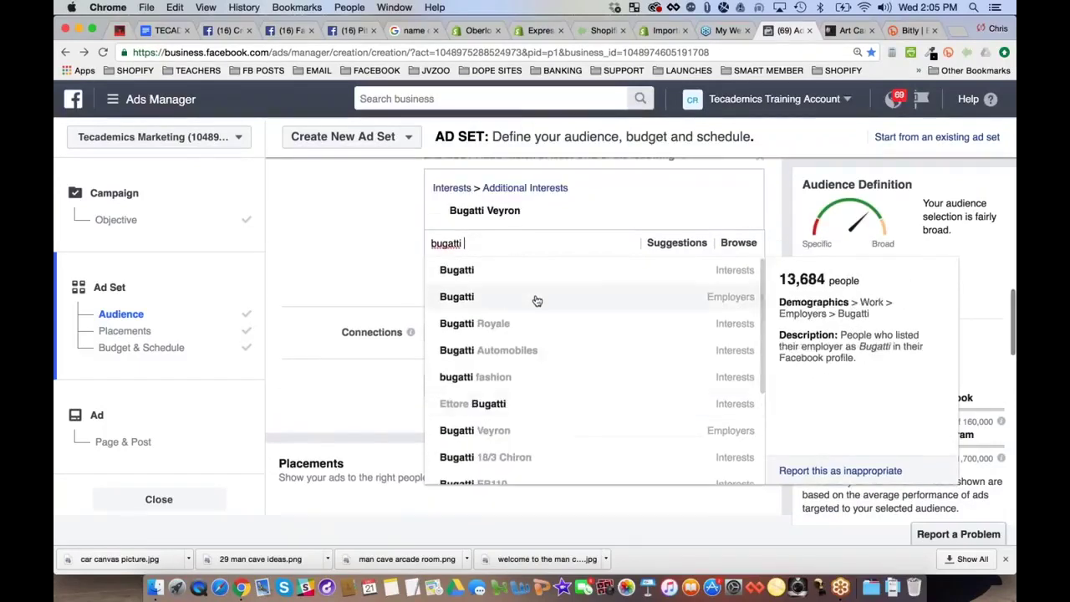
type("club")
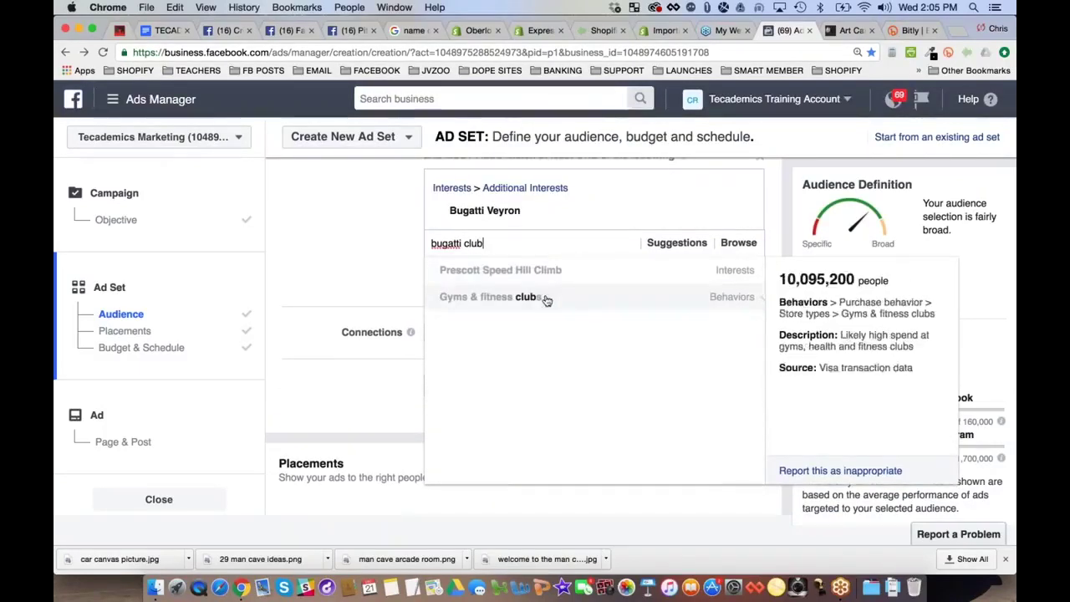
key("BackSpace")
key("BackSpace")
key("BackSpace")
key("BackSpace")
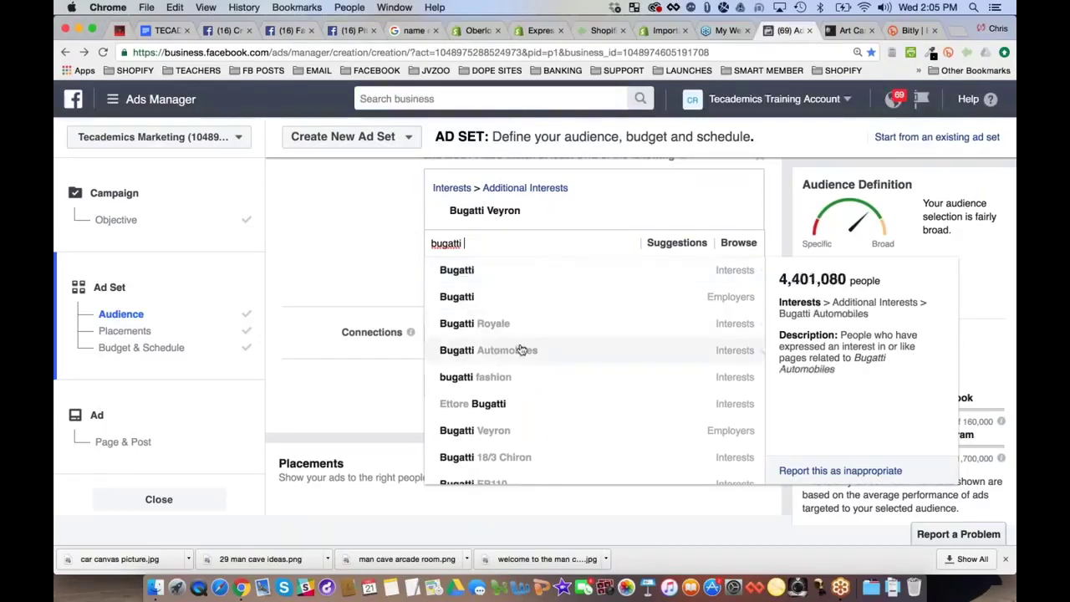
left_click(542, 351)
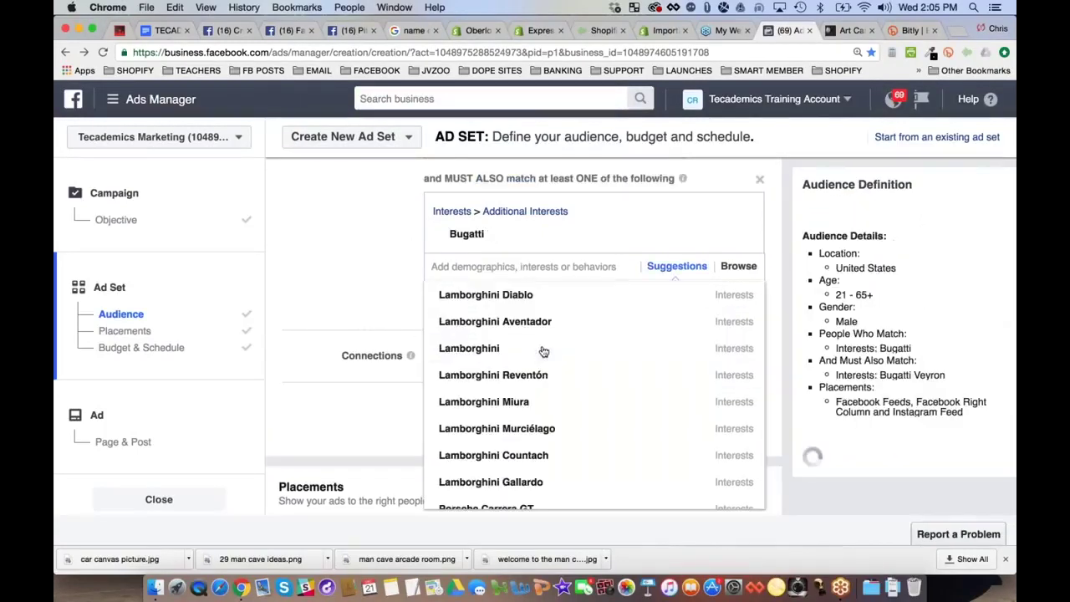
Remove Bugatti Automobiles from the included interests again
left_click(340, 279)
scroll(378, 305, "up", 3)
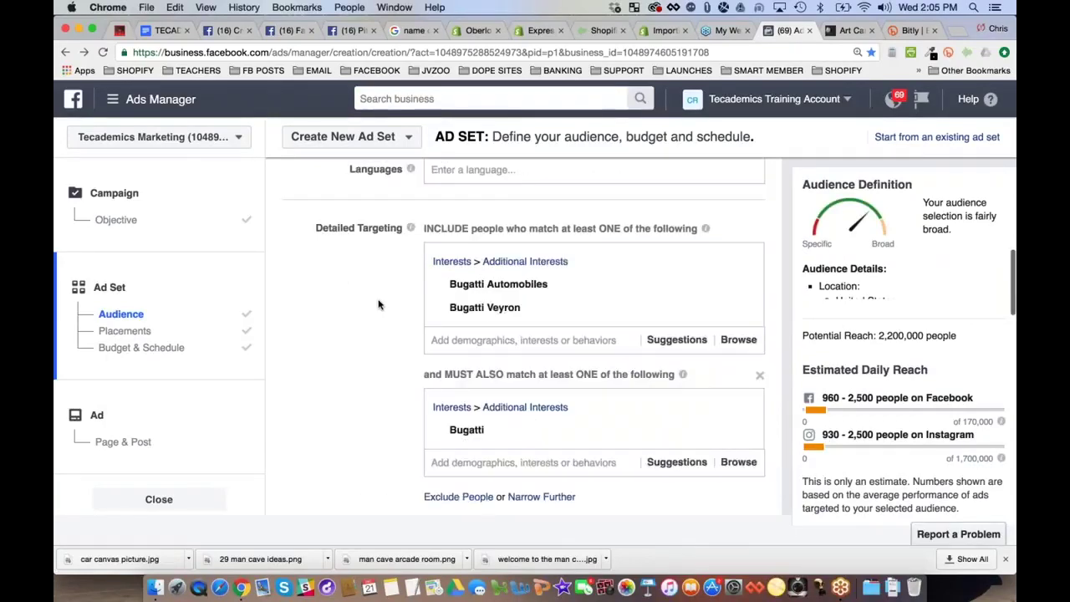
scroll(378, 305, "up", 3)
scroll(710, 349, "down", 2)
left_click(738, 357)
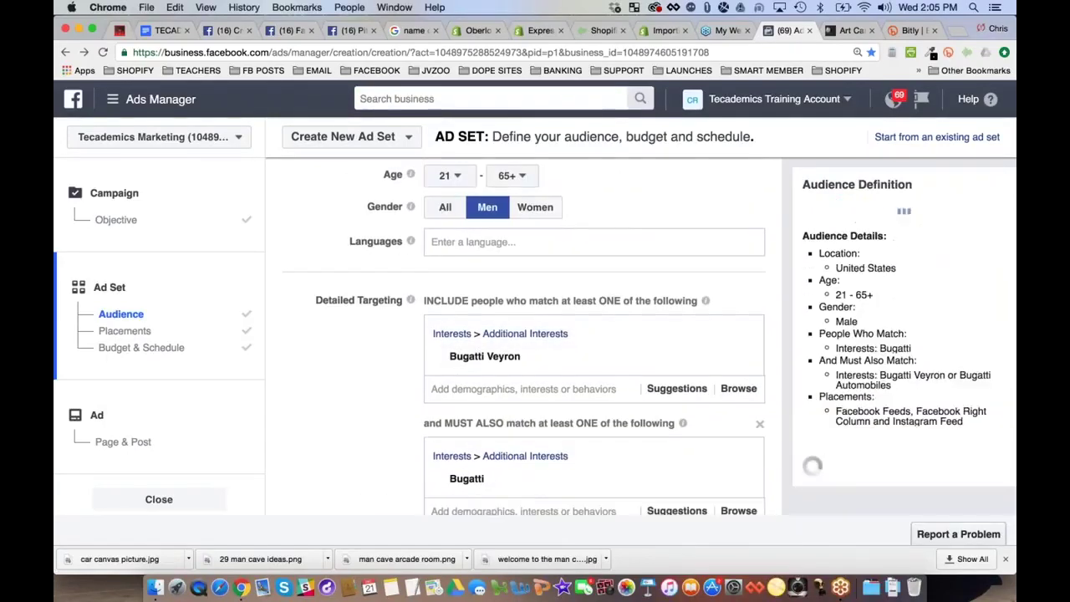
scroll(399, 394, "down", 3)
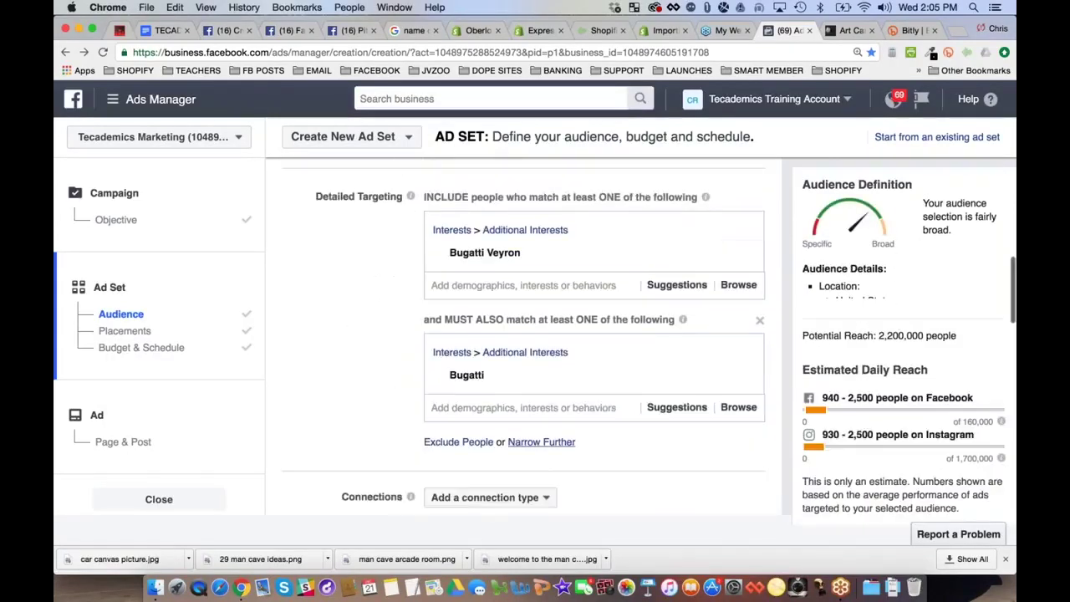
Add a third narrowing group requiring Bugatti Automobiles and confirm the 400,000 potential reach
left_click(541, 441)
type("buga")
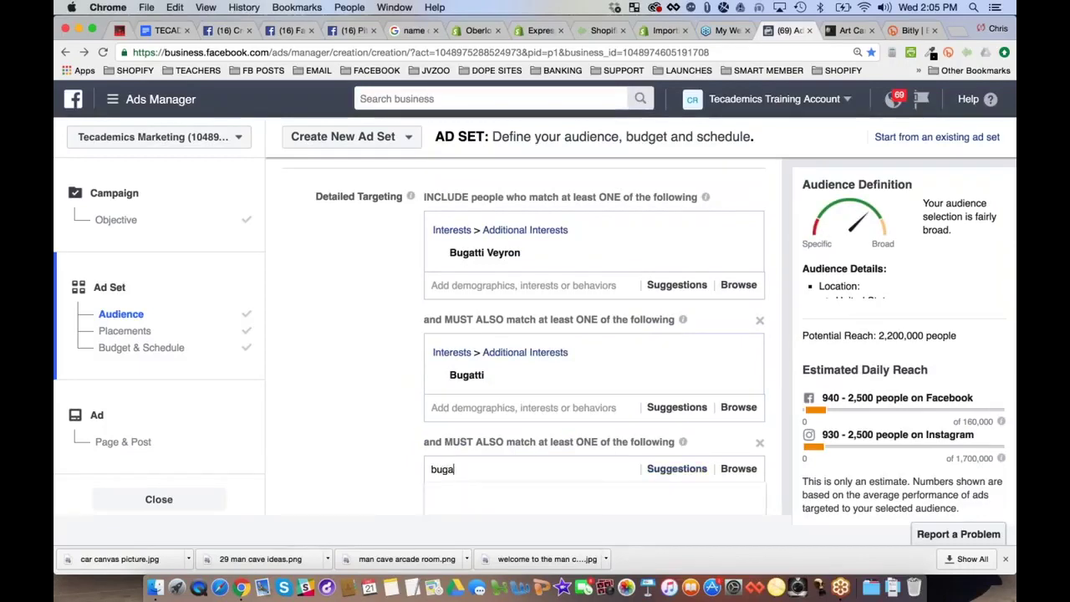
type("tti au")
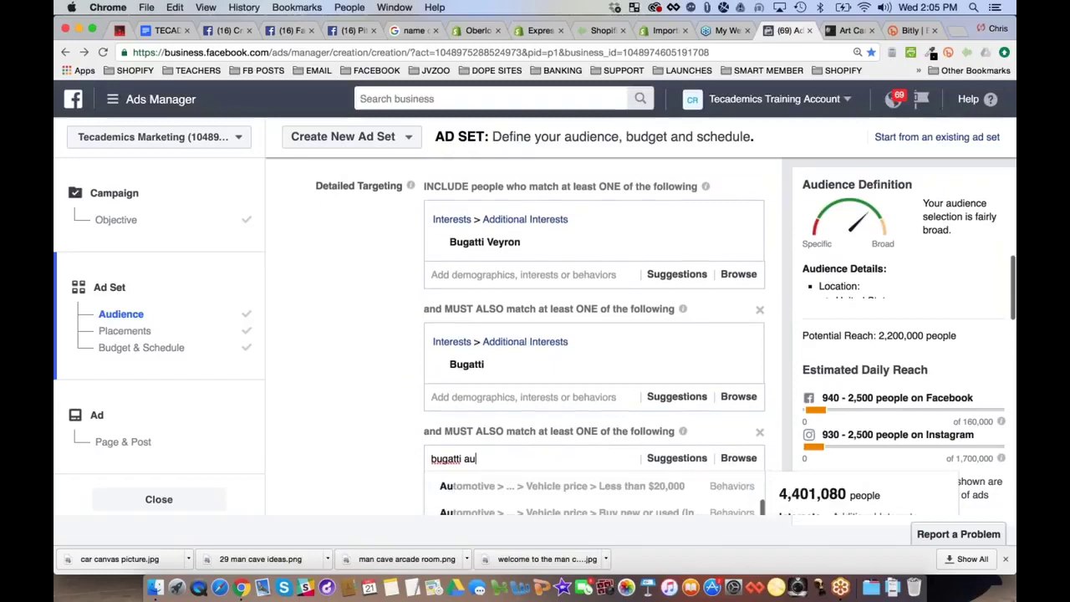
scroll(549, 352, "down", 4)
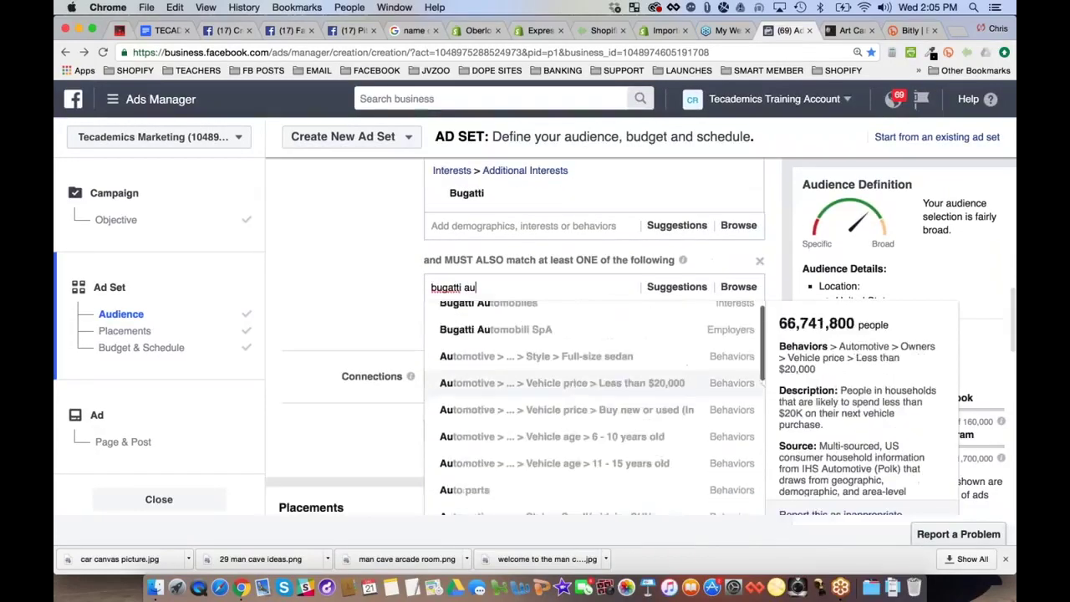
left_click(549, 350)
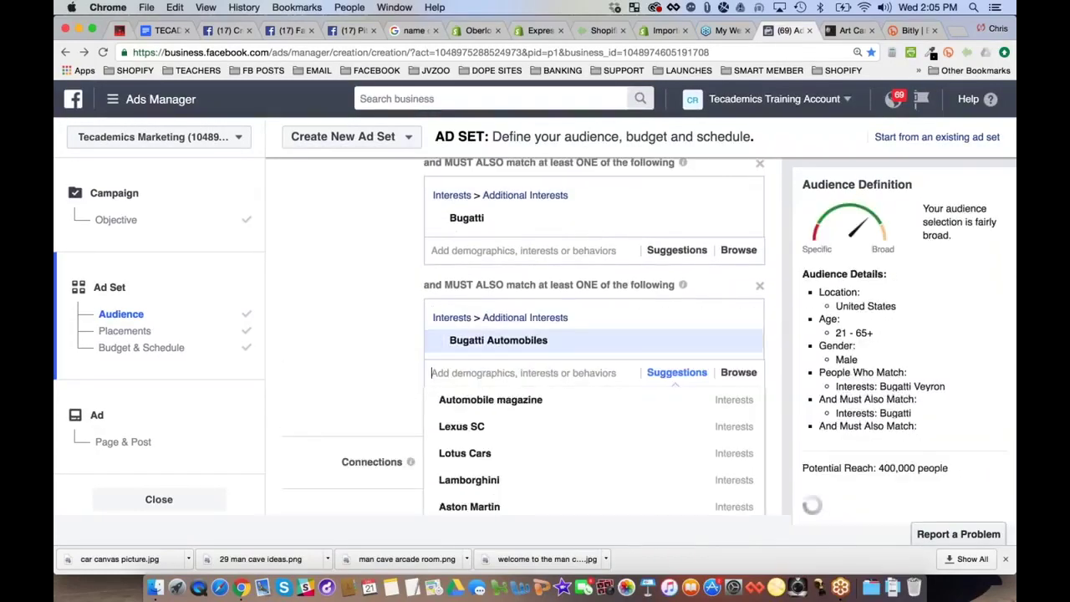
left_click_drag(879, 335, 948, 338)
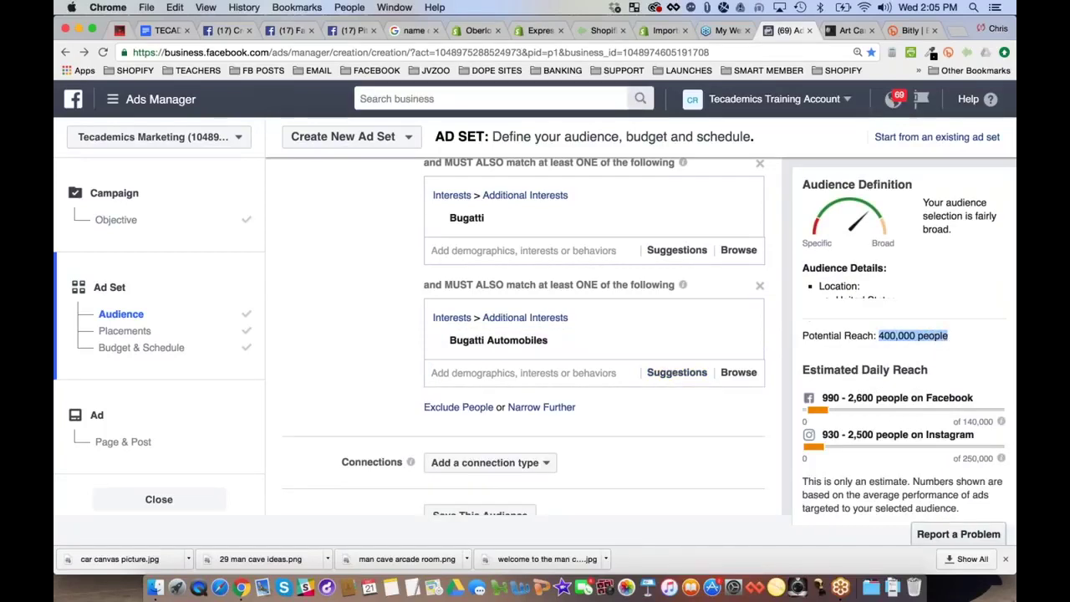
left_click(370, 313)
scroll(370, 312, "up", 5)
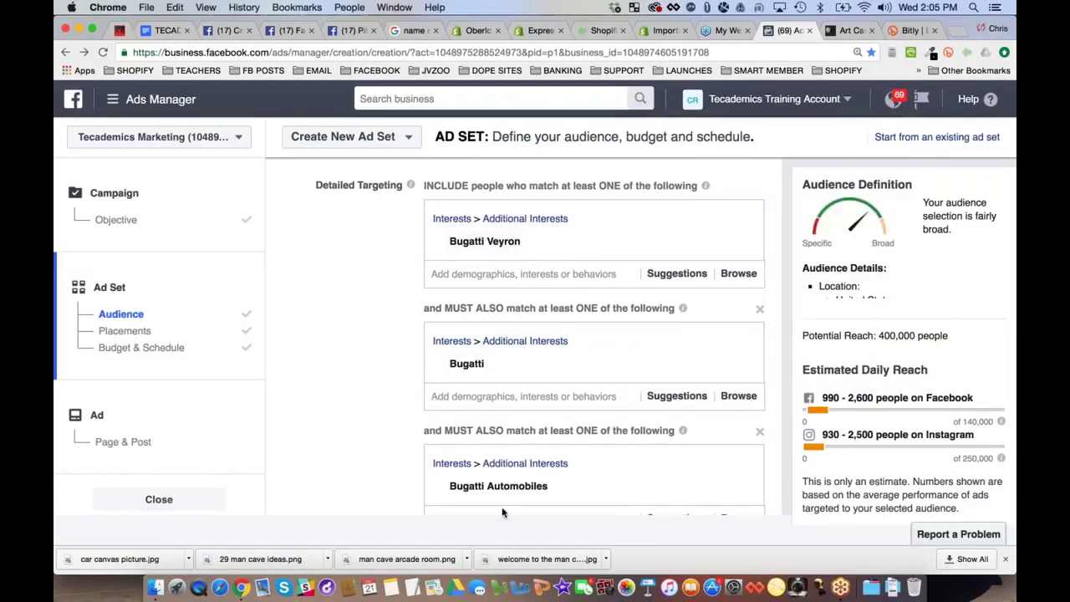
mouse_move(547, 492)
left_click_drag(880, 336, 946, 338)
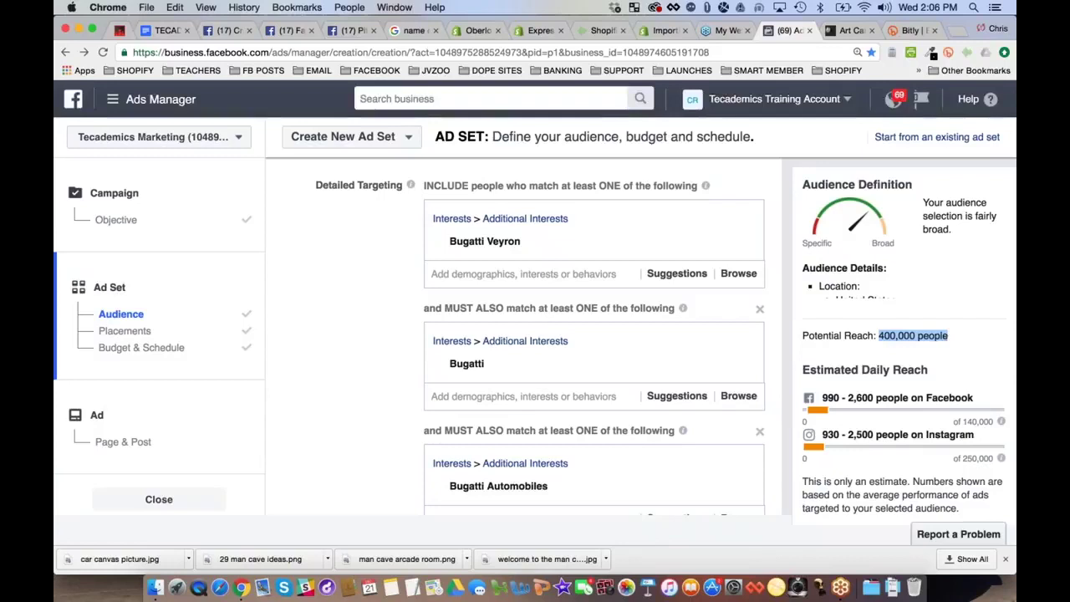
left_click(334, 375)
mouse_move(485, 241)
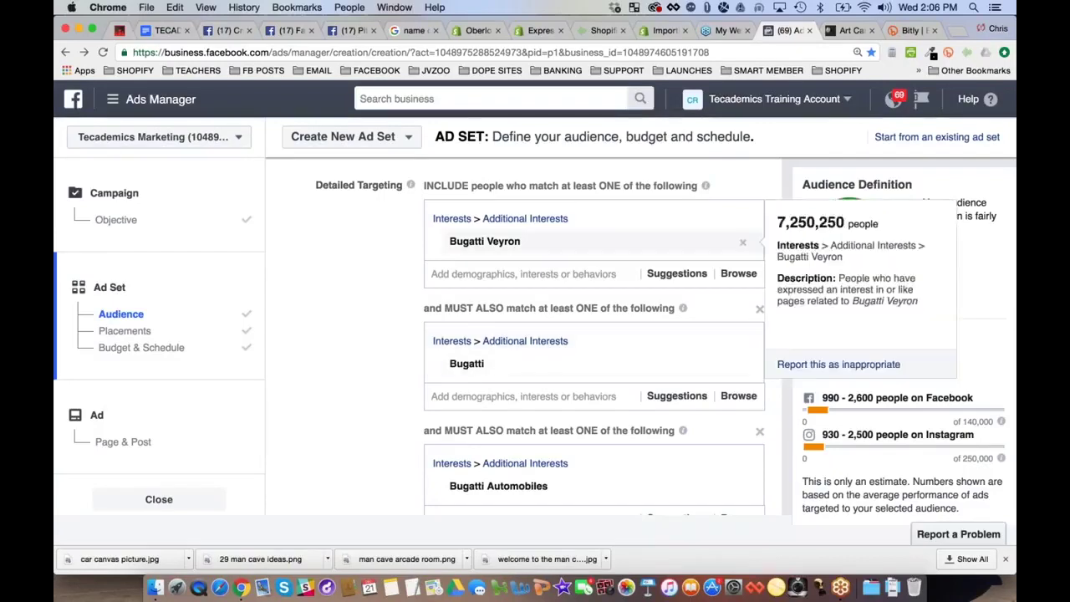
left_click(165, 30)
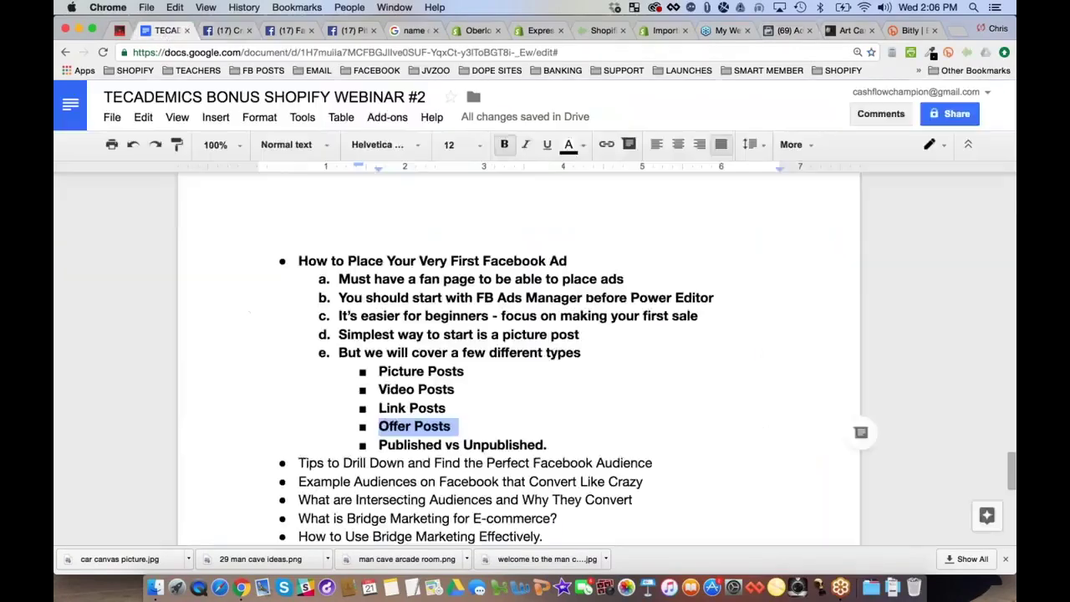
scroll(423, 392, "down", 3)
triple_click(422, 388)
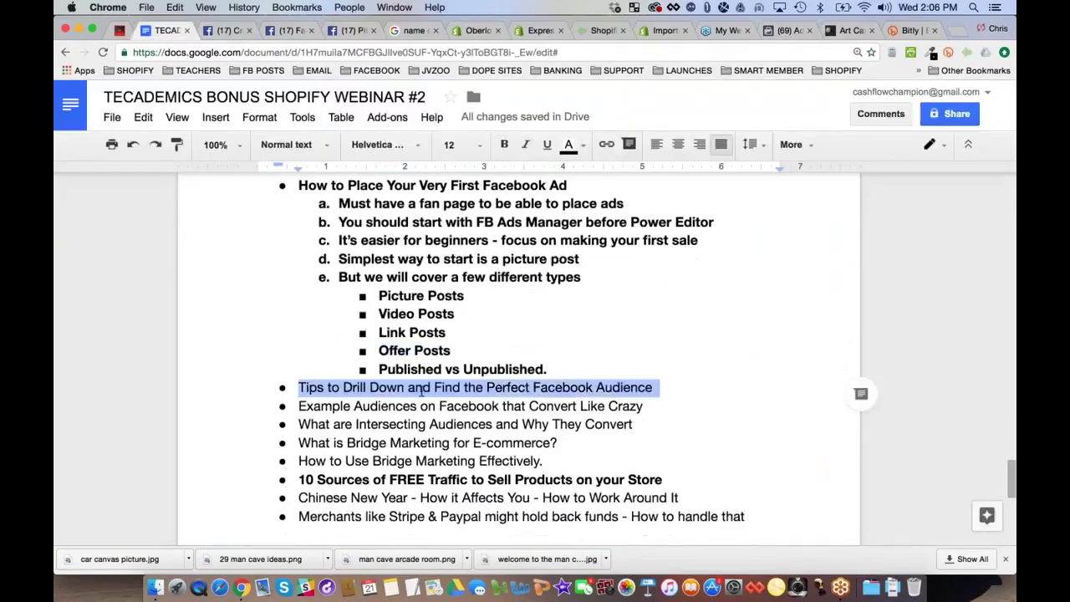
left_click(773, 31)
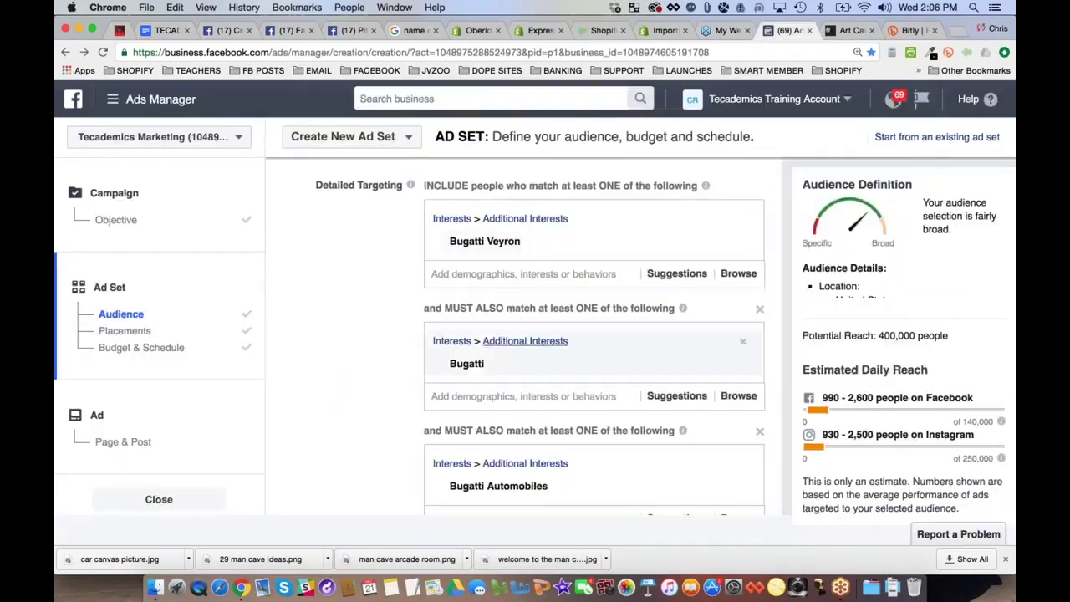
Scroll through the Detailed Targeting groups and past Save This Audience to Placements
scroll(541, 340, "down", 1)
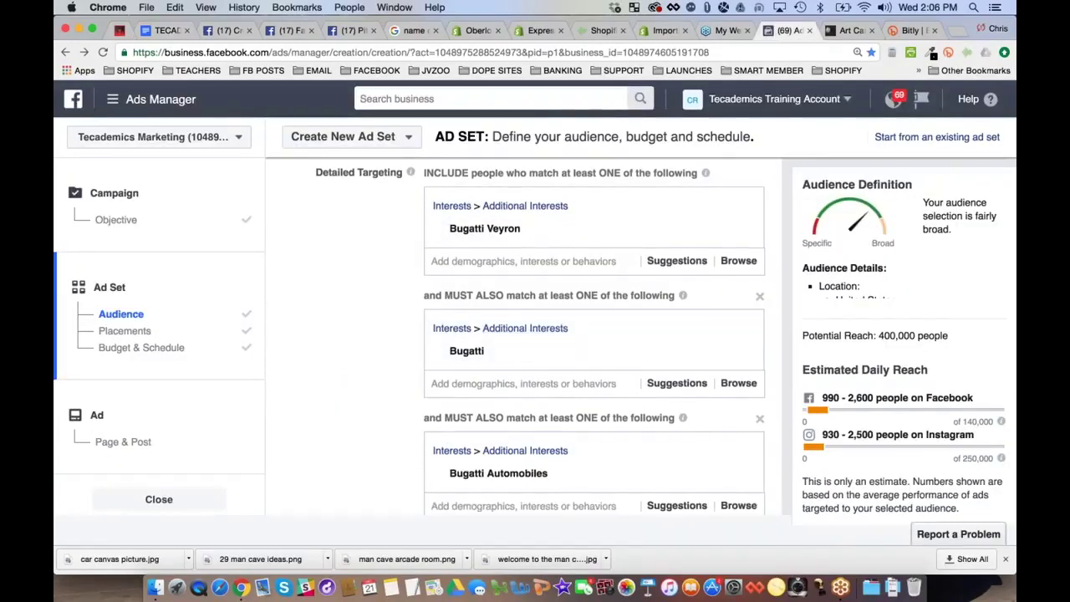
scroll(478, 337, "down", 1)
mouse_move(518, 214)
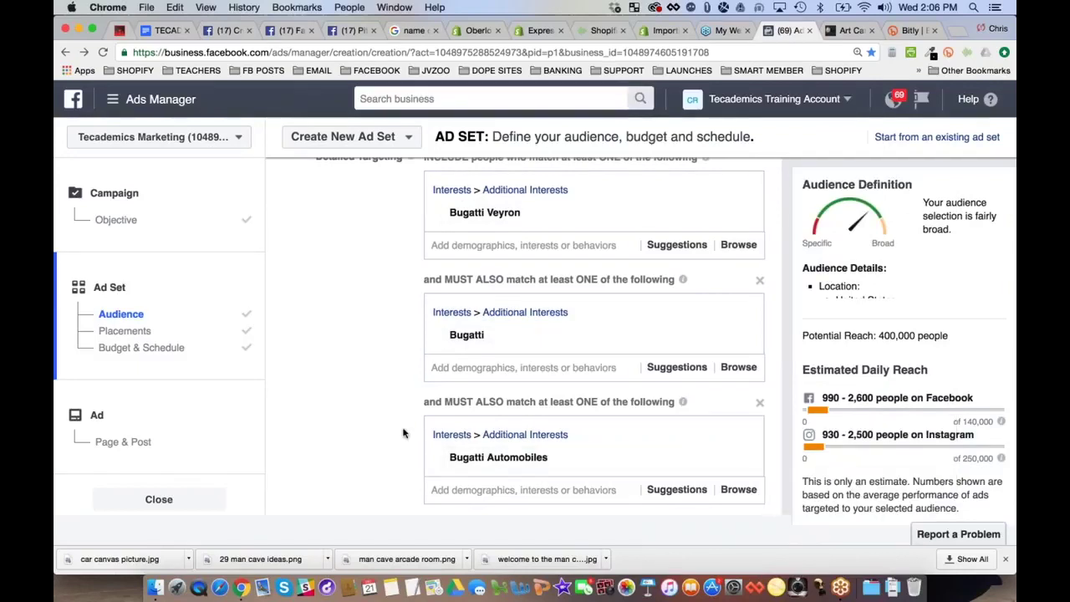
scroll(401, 432, "down", 3)
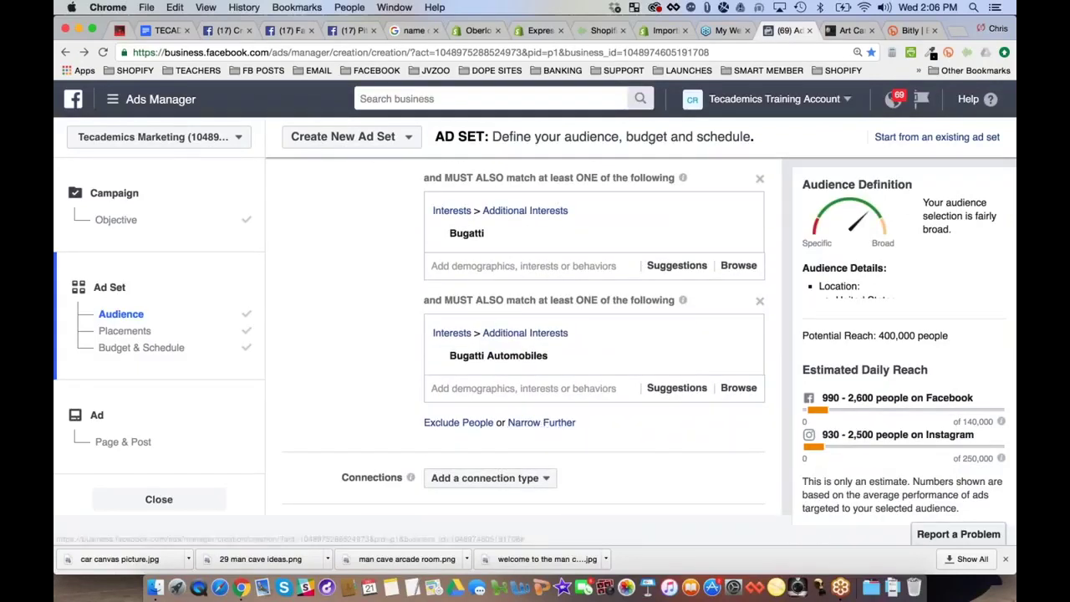
scroll(557, 429, "up", 3)
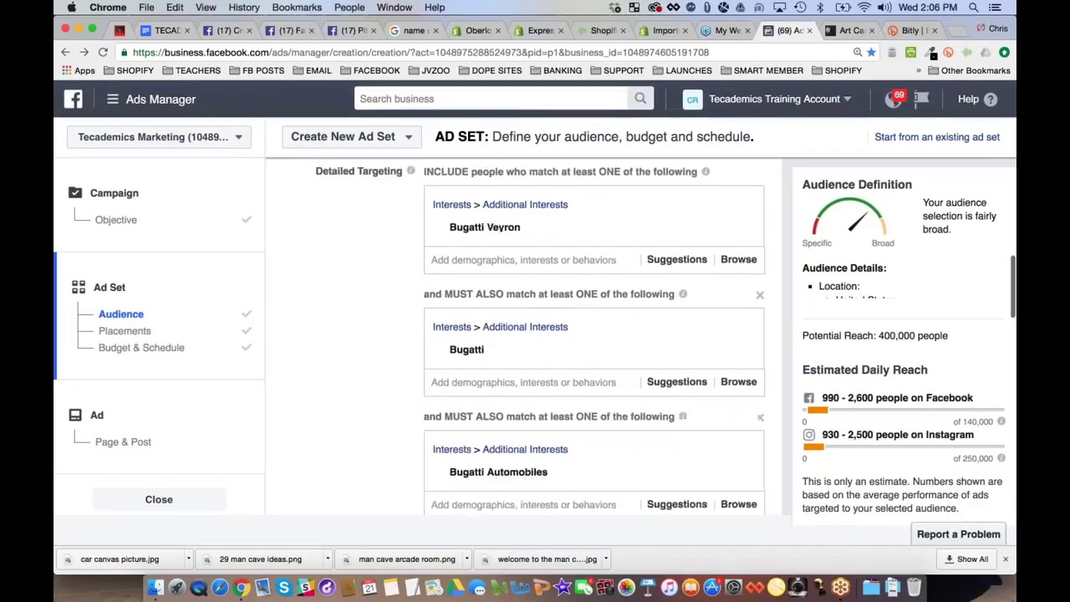
scroll(557, 429, "down", 2)
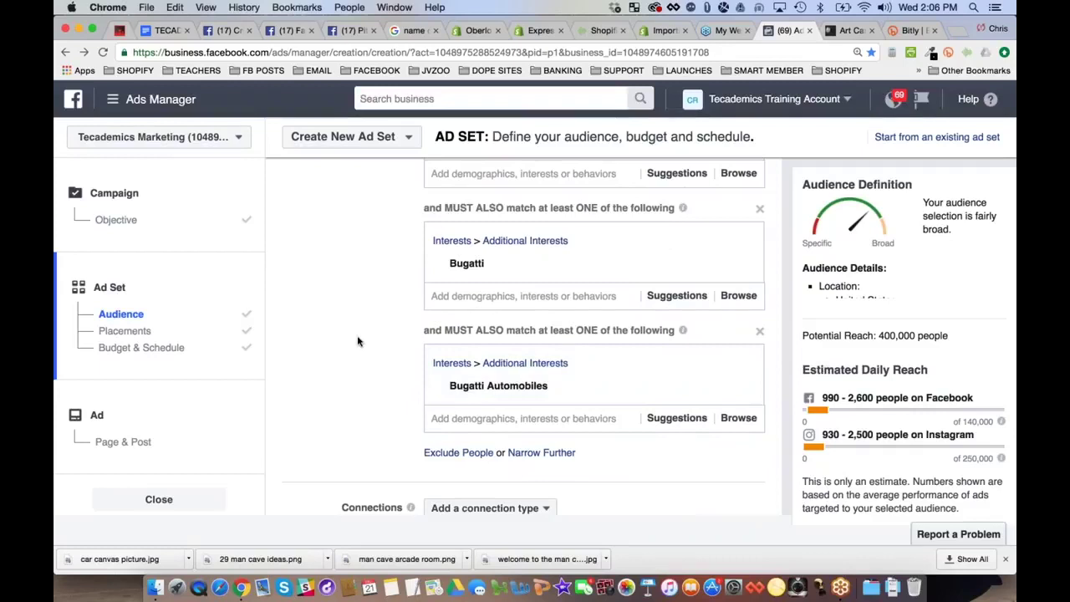
scroll(358, 342, "up", 1)
scroll(358, 342, "down", 4)
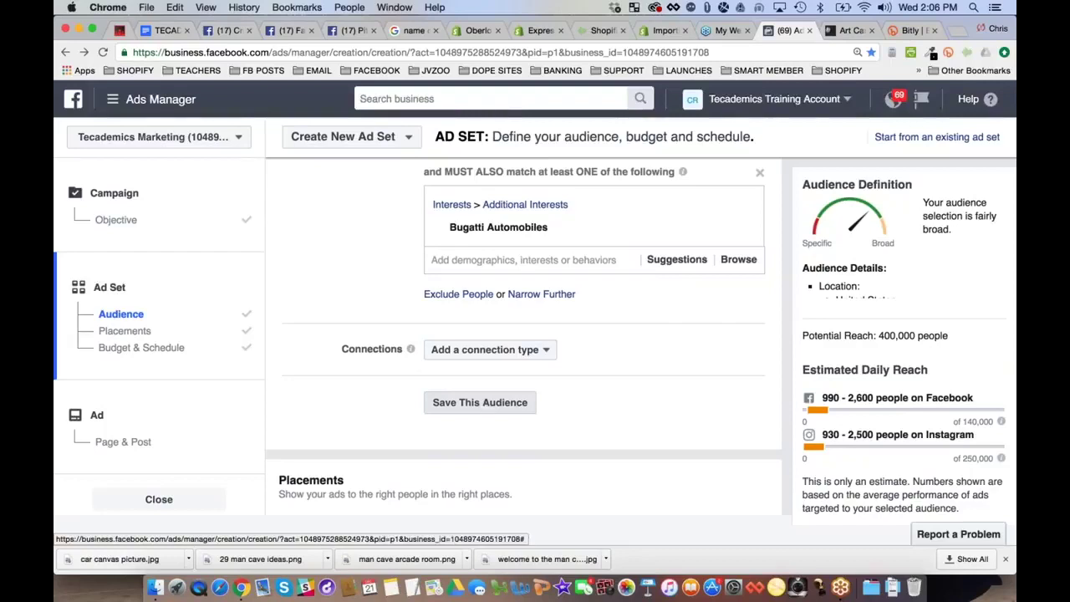
scroll(295, 382, "down", 3)
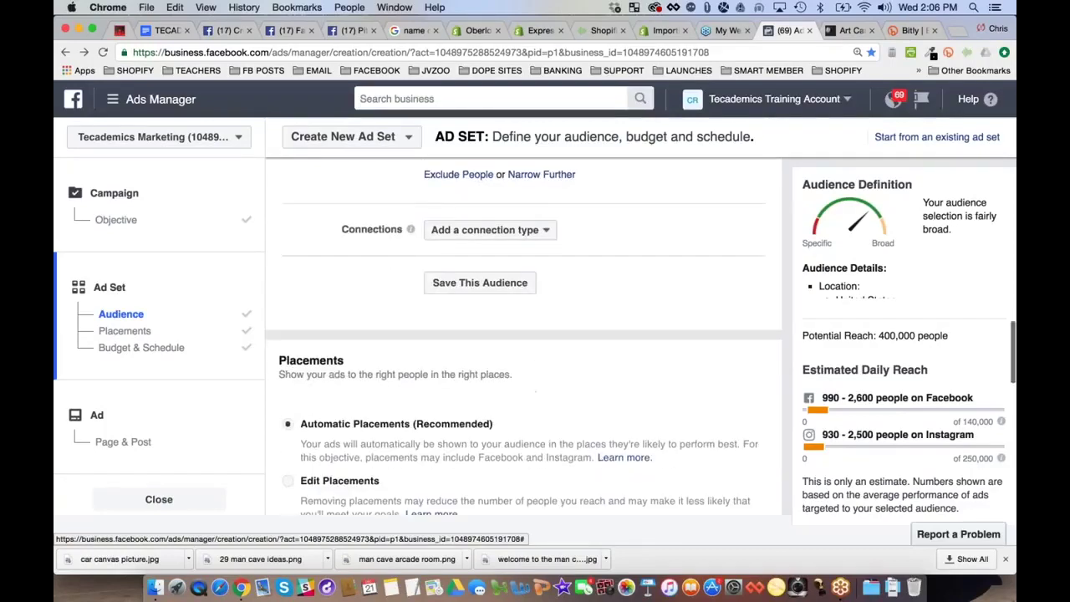
scroll(364, 377, "down", 4)
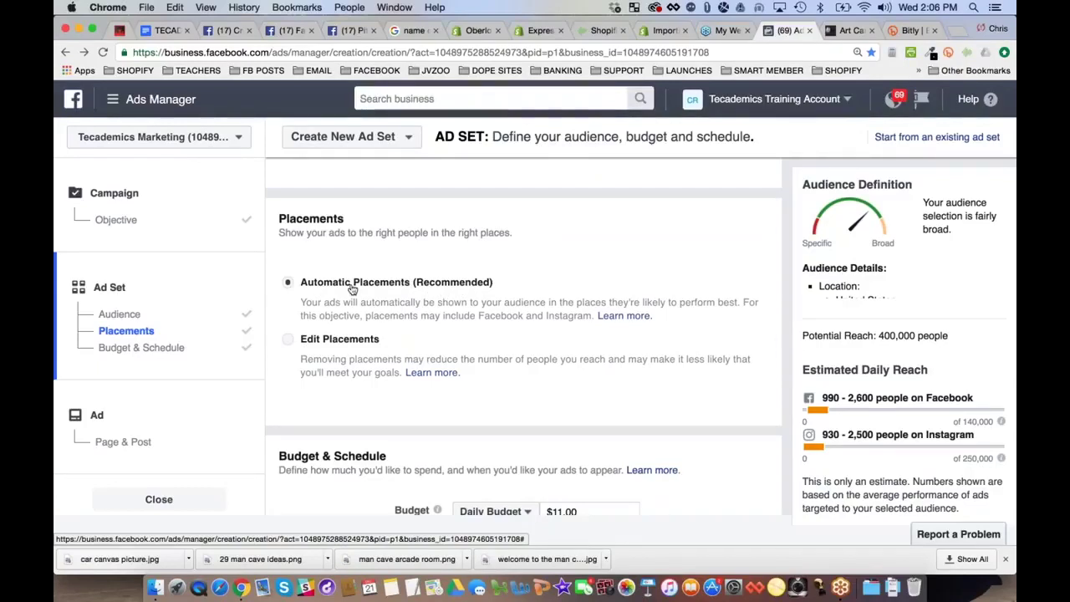
Switch to Edit Placements and uncheck Instagram under Platforms
left_click(342, 342)
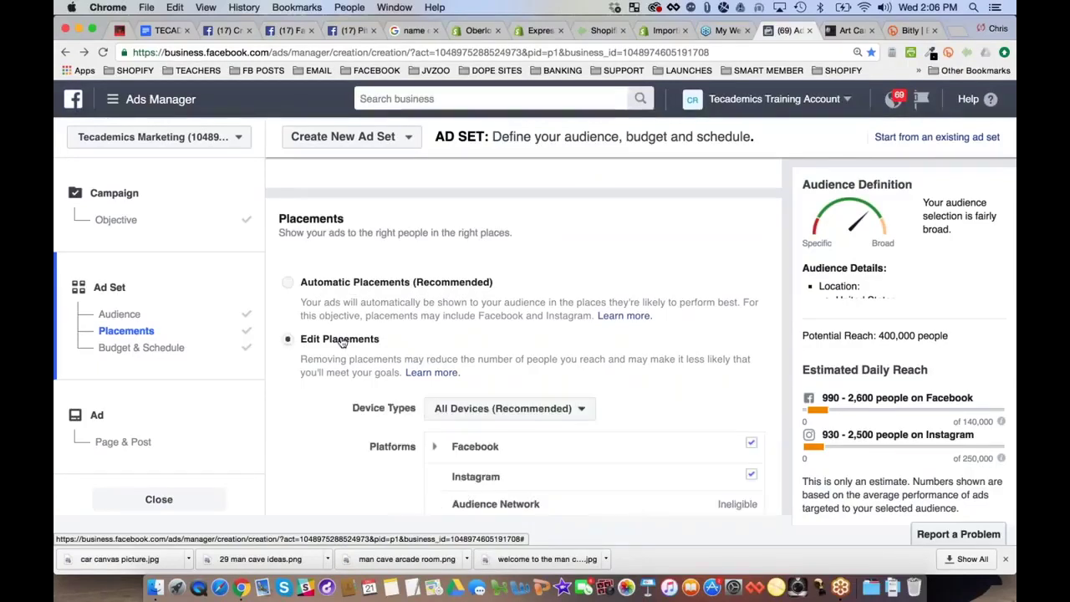
scroll(664, 349, "down", 2)
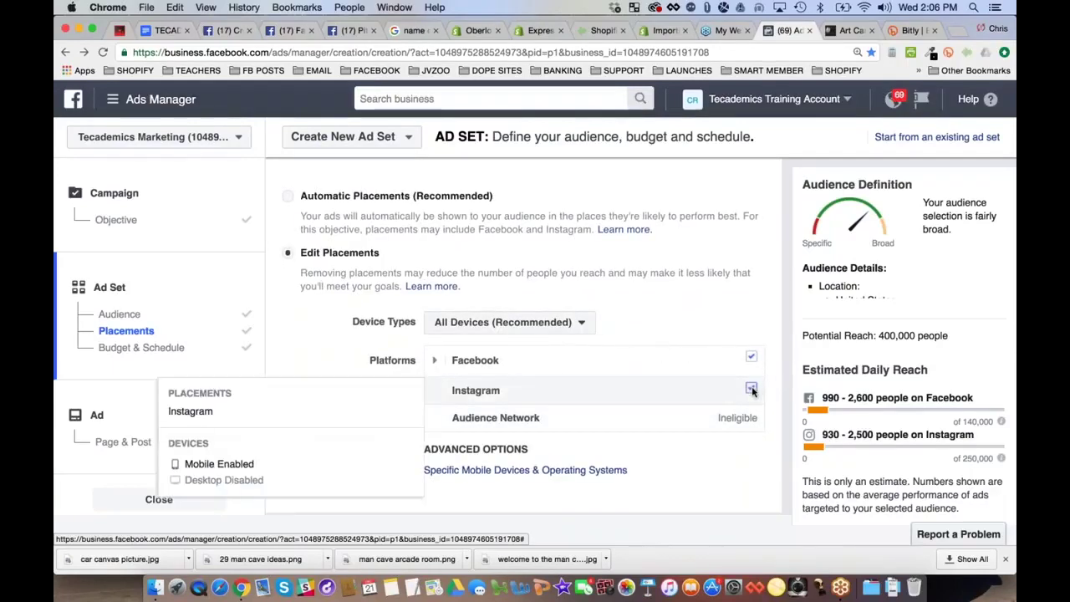
left_click(752, 390)
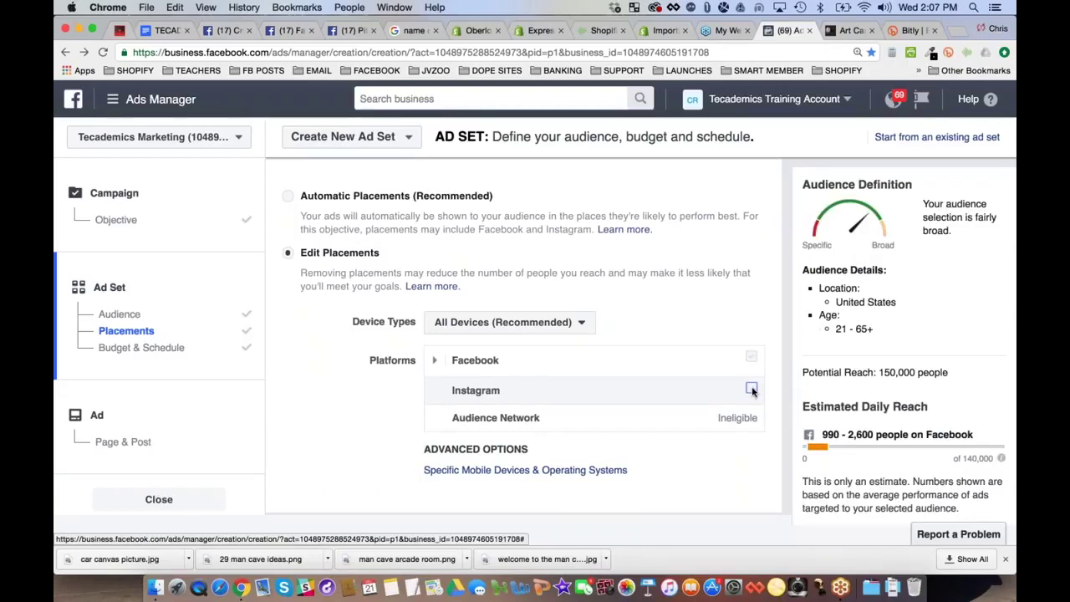
Confirm Facebook Feeds and Right Column are checked, with potential reach now 150,000
mouse_move(736, 418)
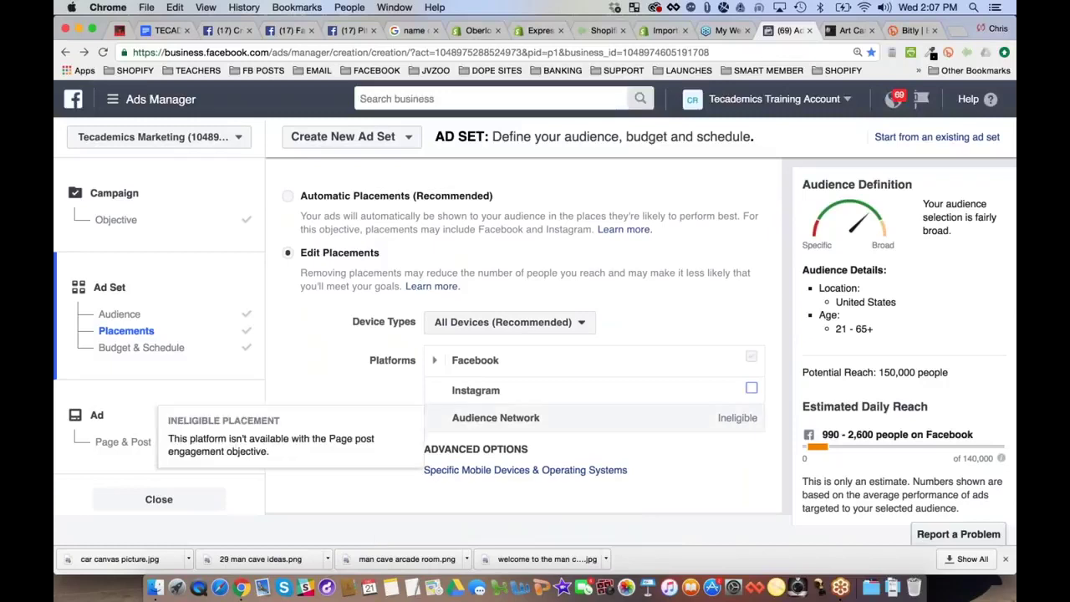
mouse_move(751, 389)
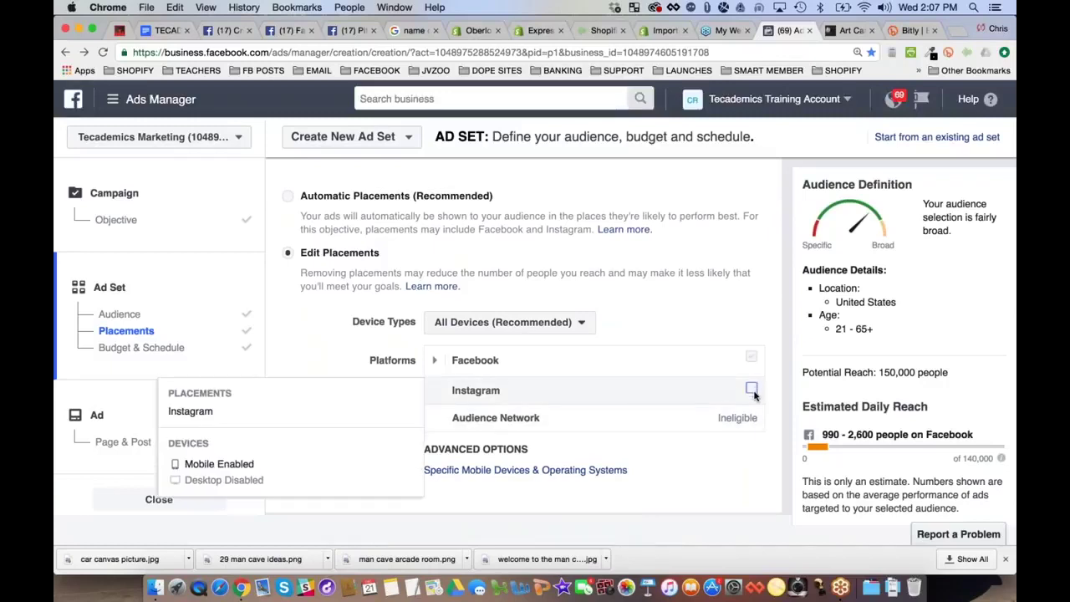
mouse_move(744, 360)
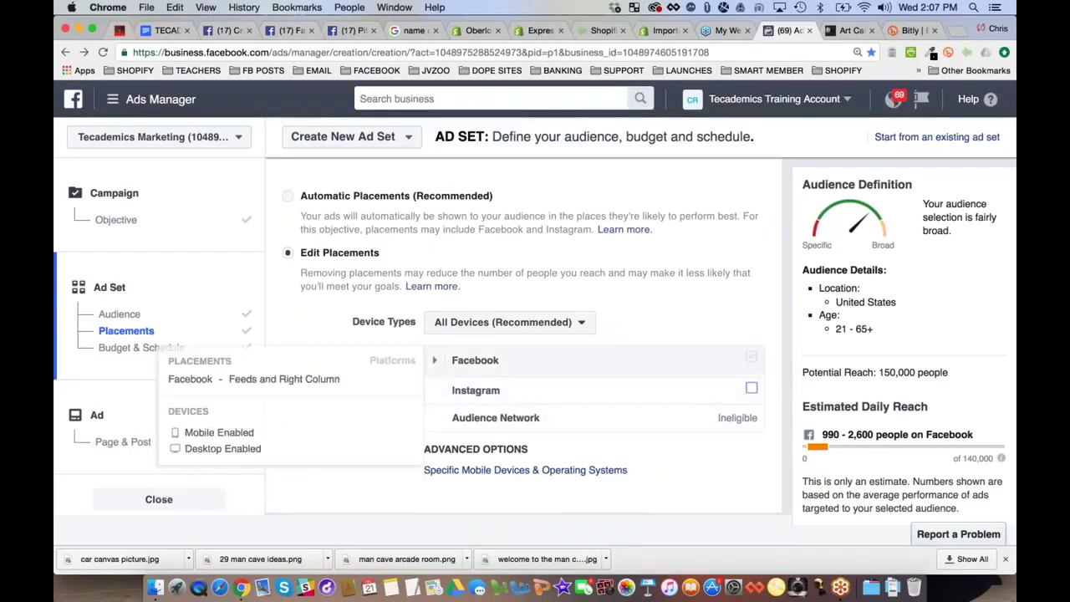
left_click(434, 360)
mouse_move(768, 397)
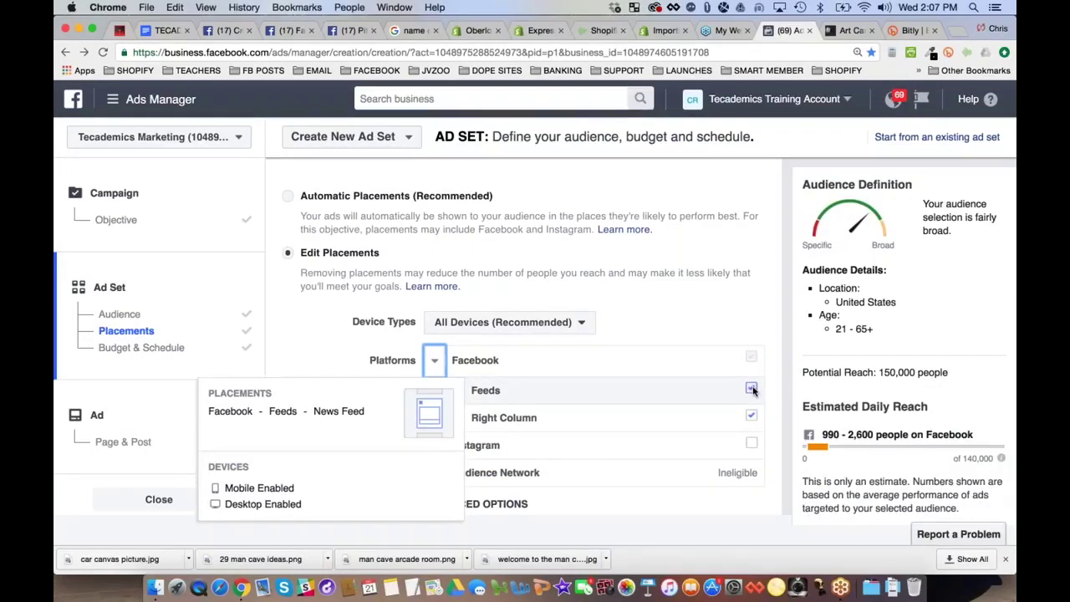
mouse_move(753, 421)
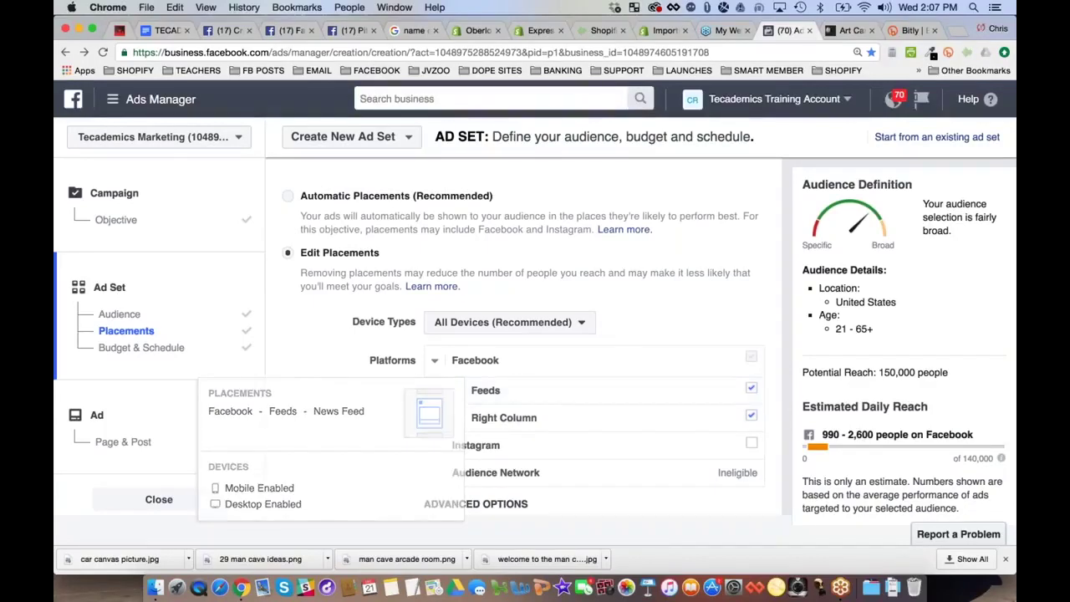
triple_click(945, 372)
Lower the daily budget from $11.00 to $5.00 and choose 'Set a start and end date'
left_click(298, 349)
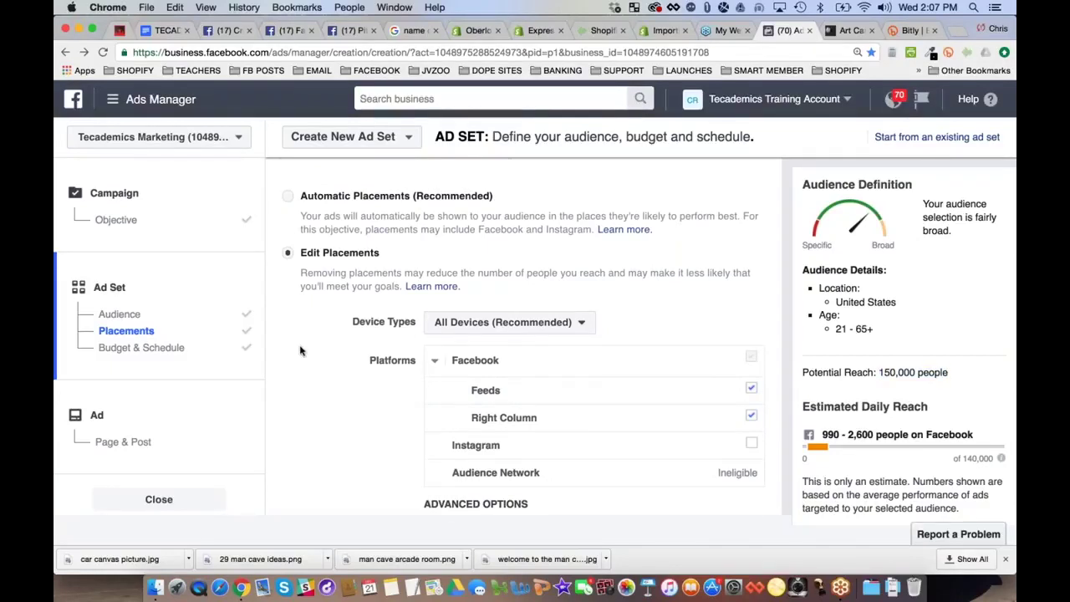
scroll(298, 348, "up", 5)
scroll(341, 328, "up", 6)
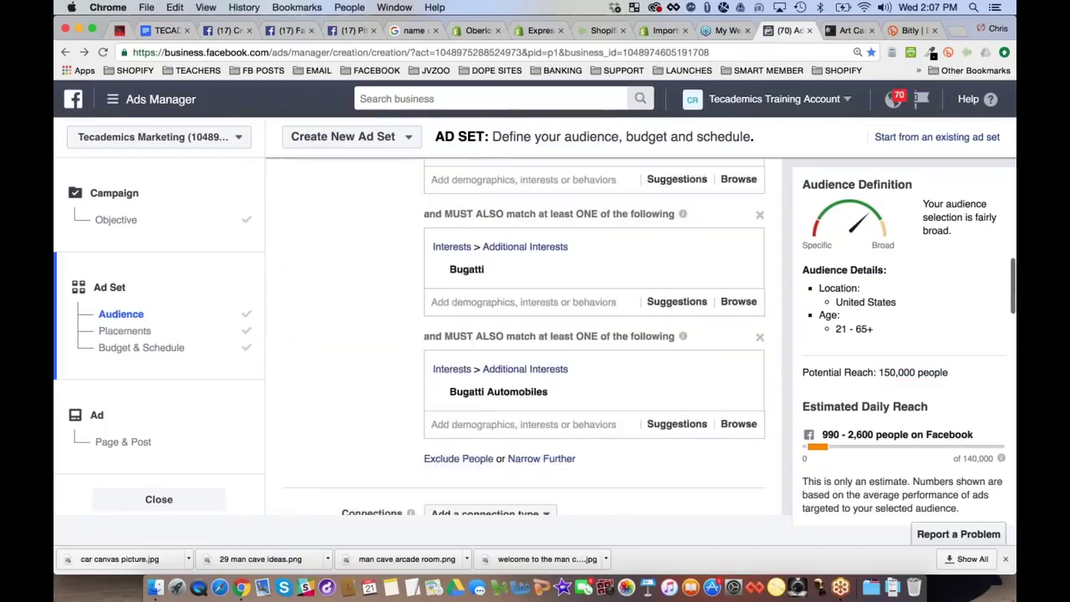
scroll(340, 329, "down", 4)
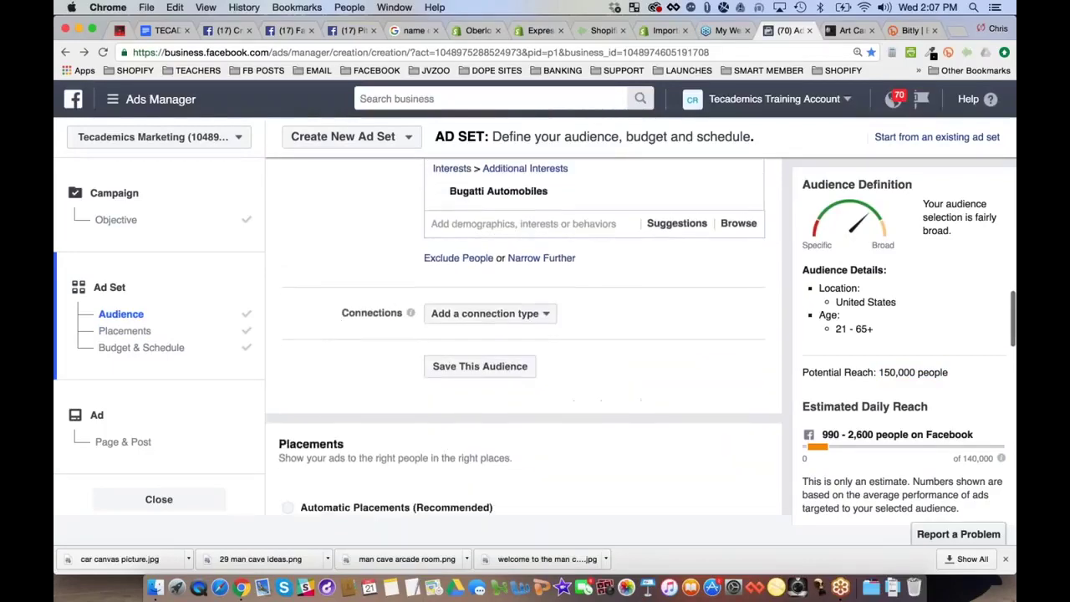
scroll(564, 274, "down", 15)
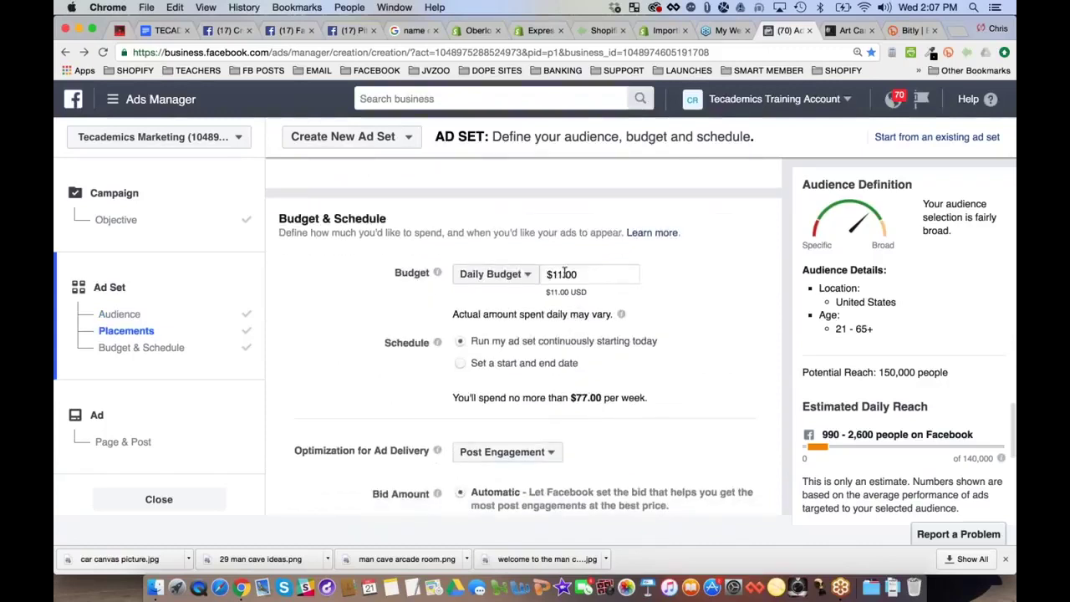
left_click(565, 274)
key("BackSpace")
key("BackSpace")
type("5")
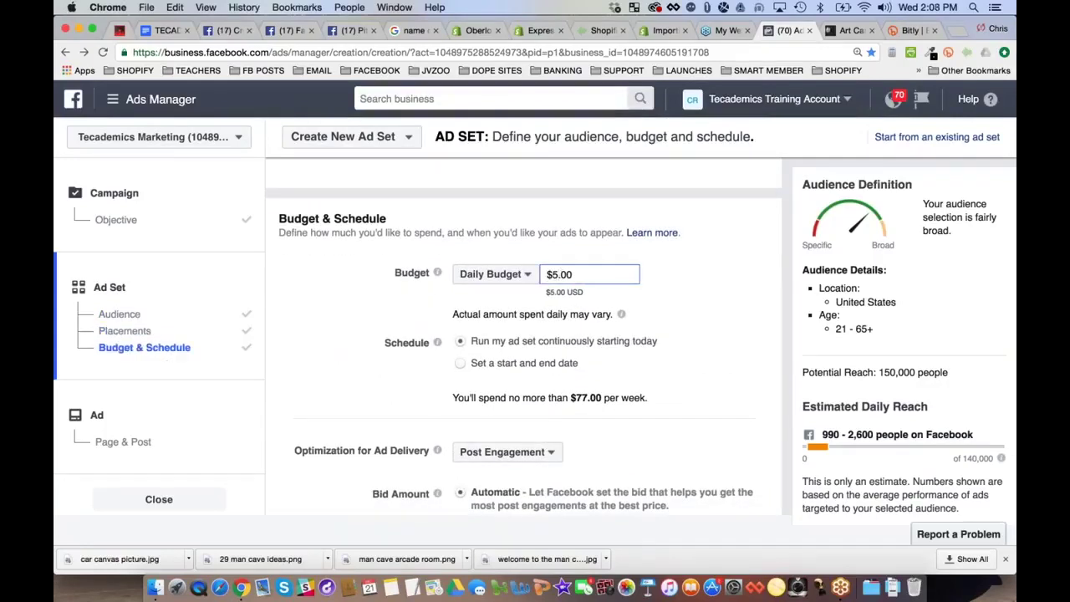
left_click(722, 274)
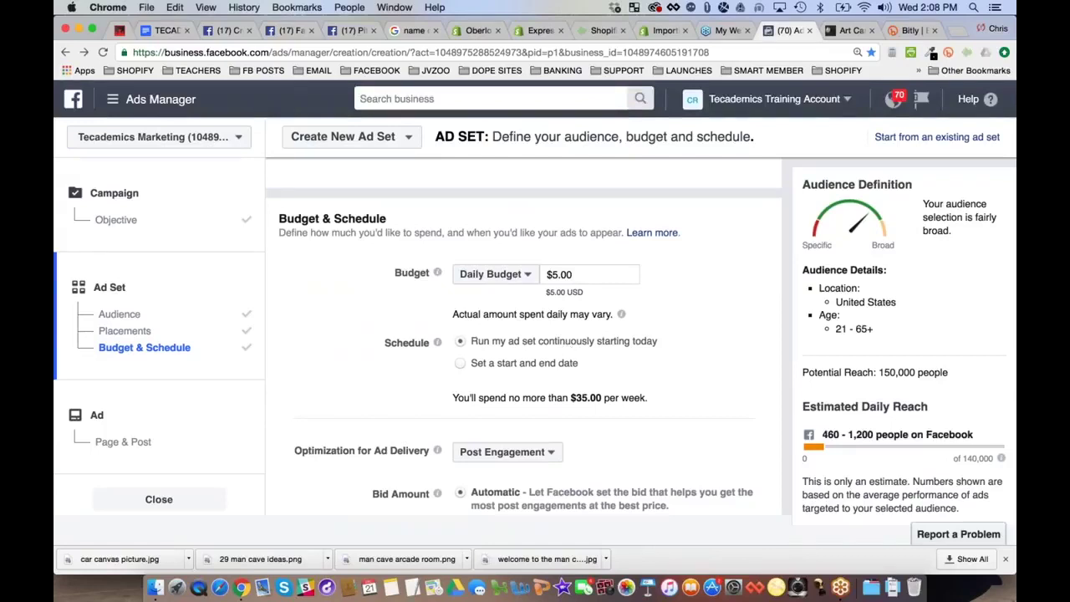
left_click(460, 364)
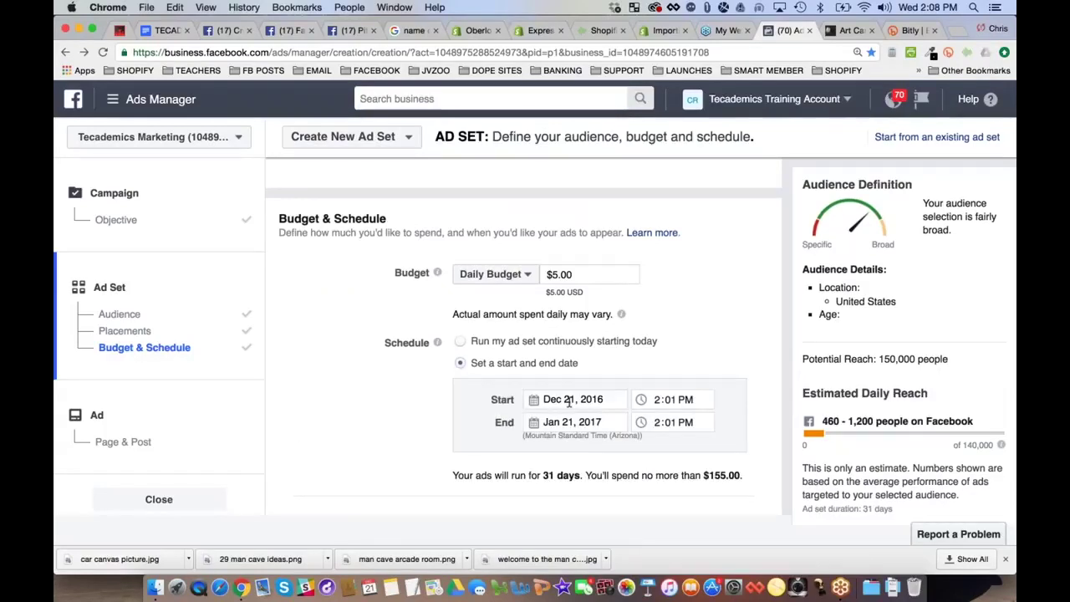
Set the ad set's end date to January 24
left_click(571, 422)
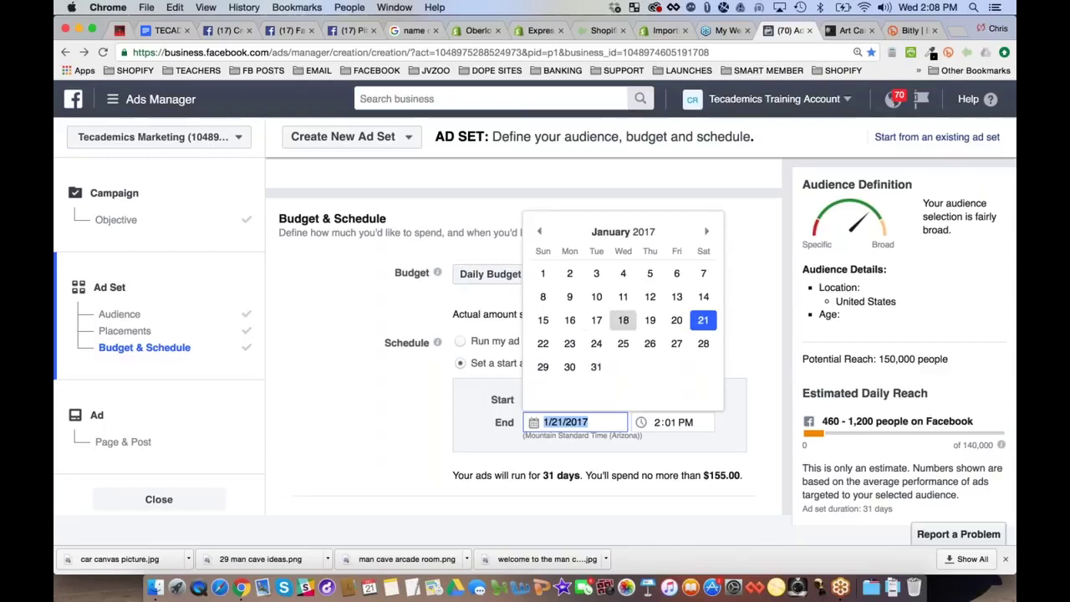
left_click(598, 344)
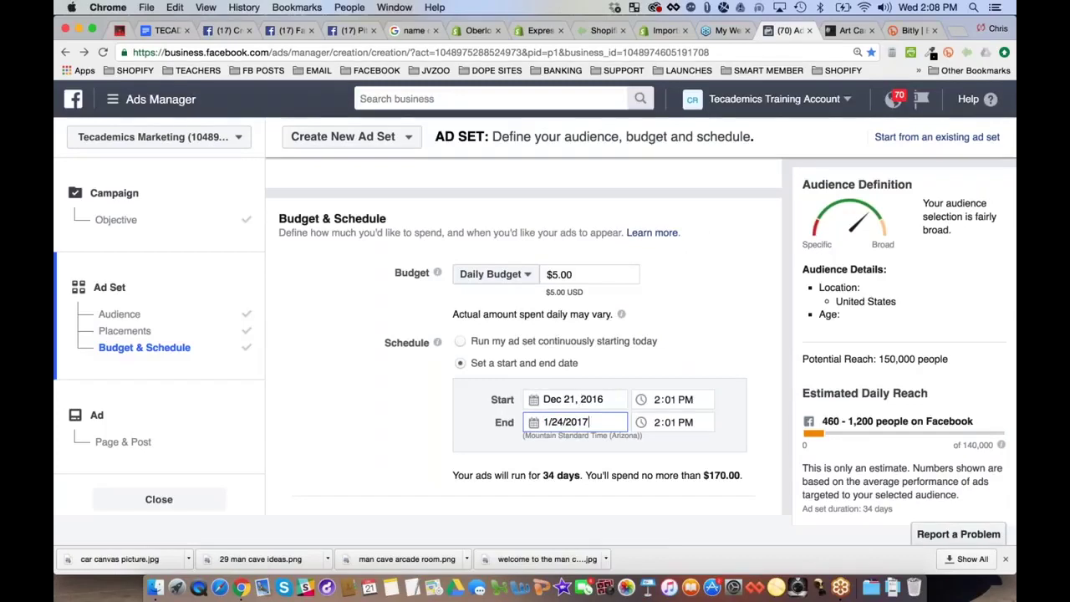
left_click(661, 400)
Set the start to December 22, 2016 at 5:01 AM
left_click(586, 400)
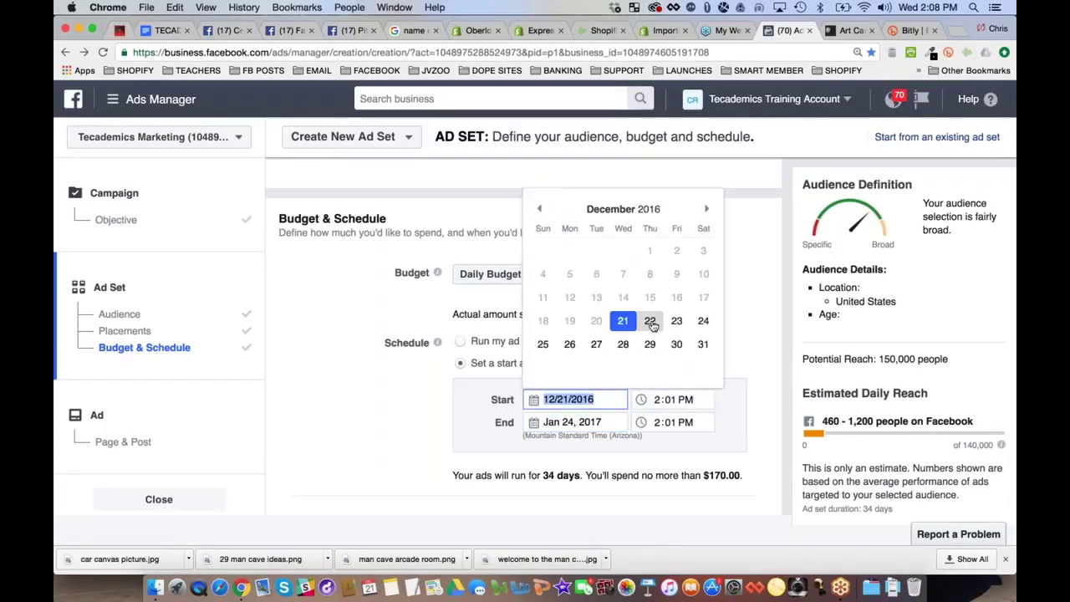
left_click(650, 322)
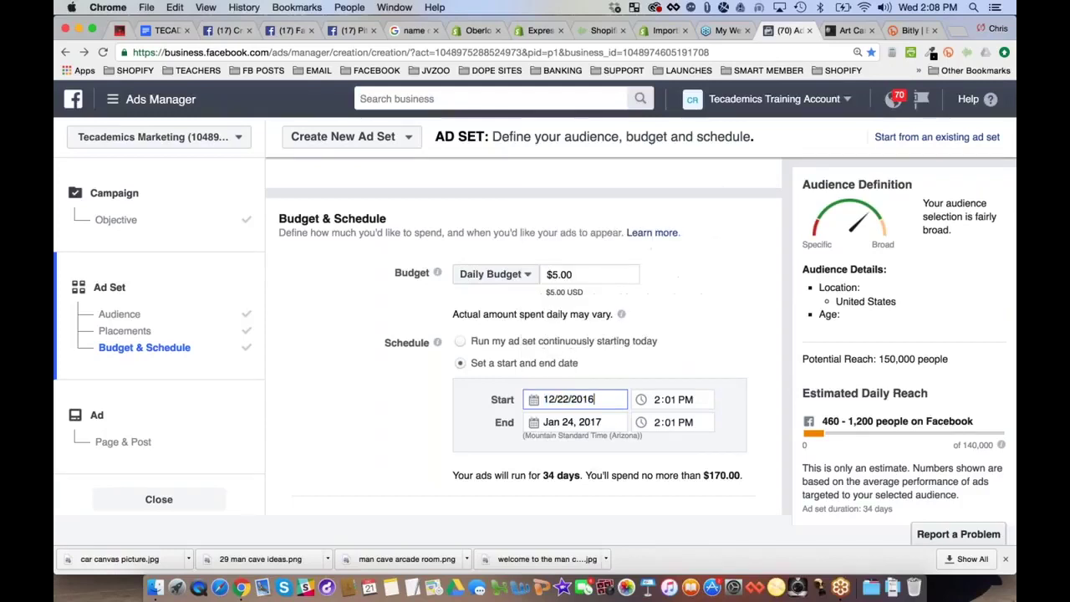
left_click(660, 400)
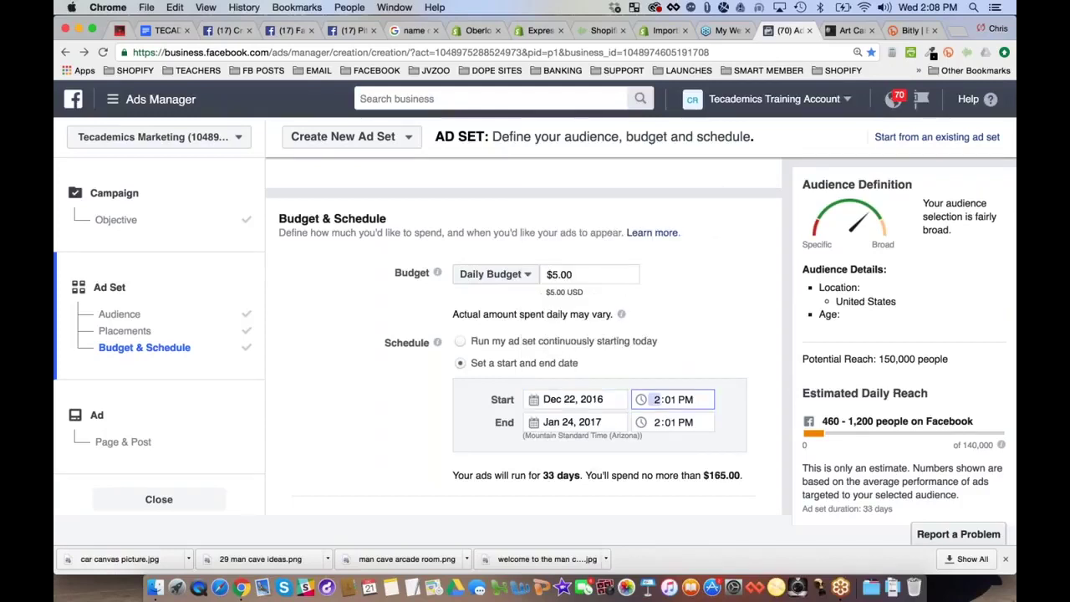
type("501a")
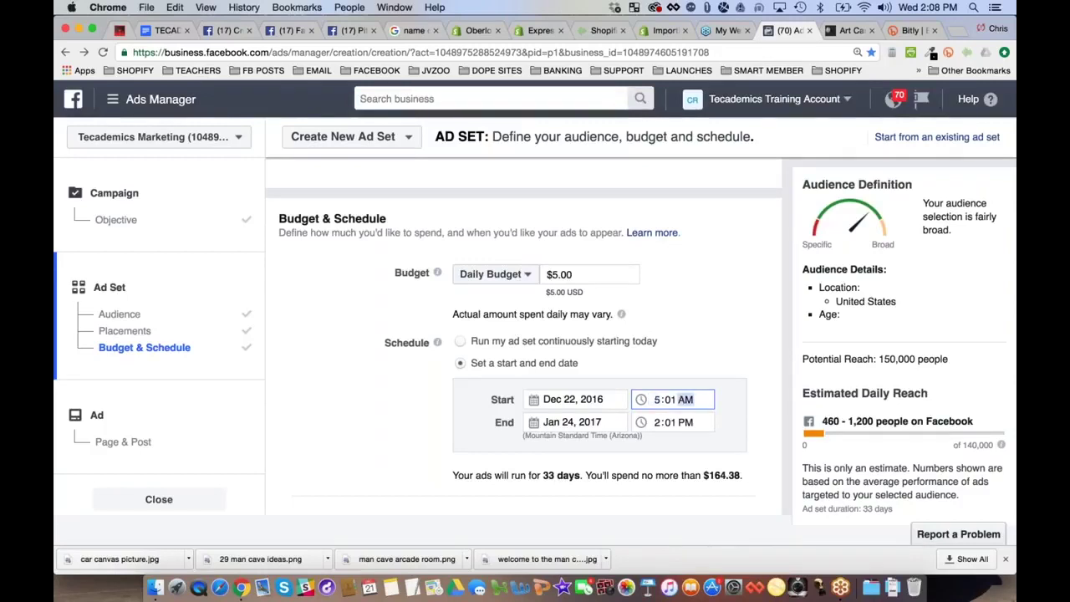
left_click(758, 372)
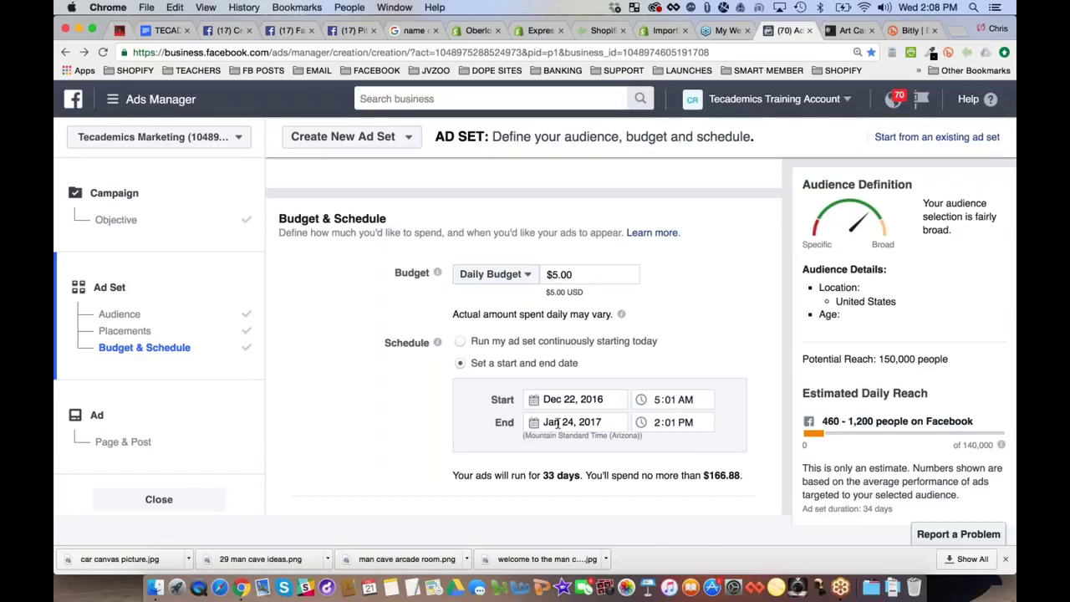
Move the end date back to December 26, 2016, showing a $21.88 spend cap
left_click(558, 424)
left_click(539, 232)
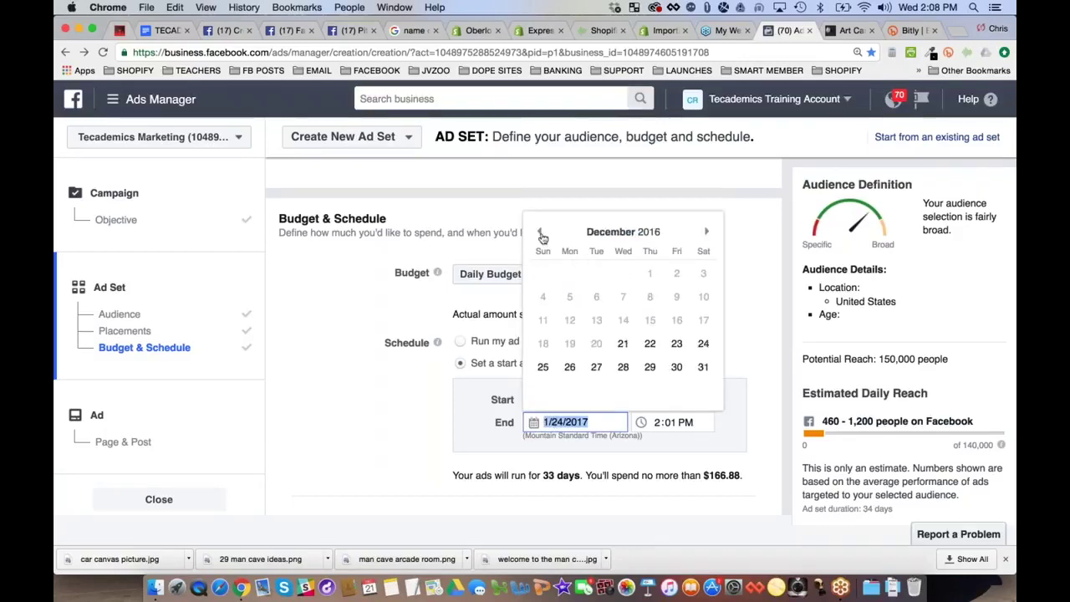
left_click(703, 344)
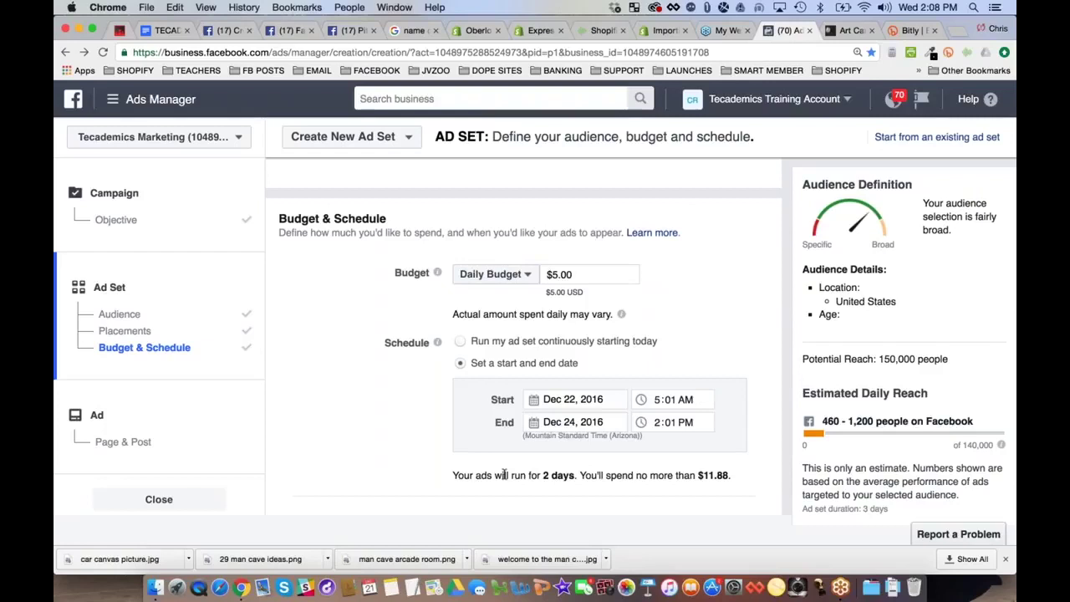
left_click(575, 423)
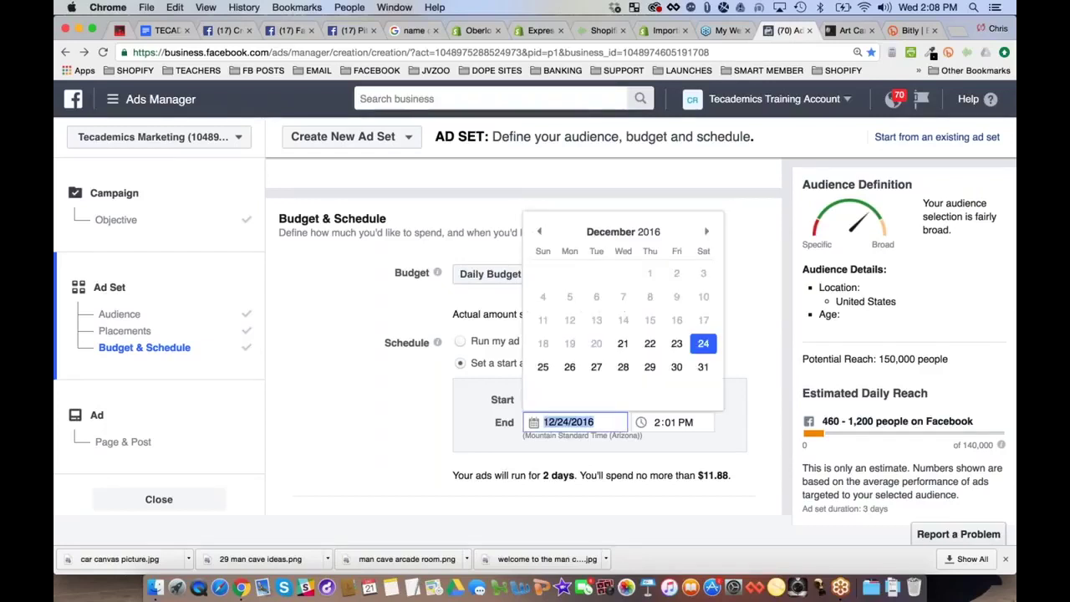
left_click(569, 367)
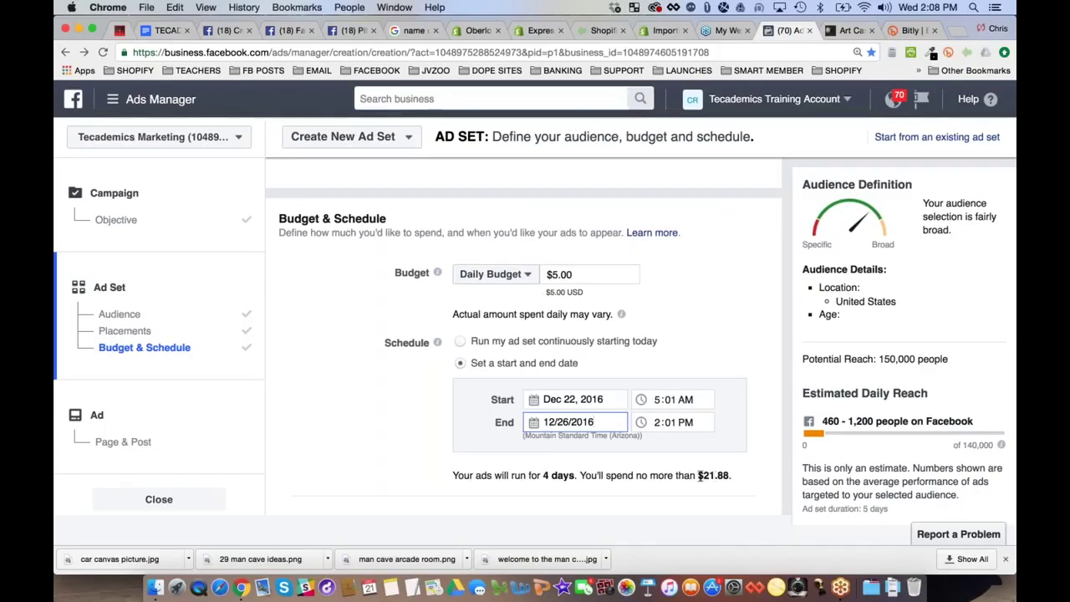
left_click_drag(699, 475, 734, 475)
left_click(733, 475)
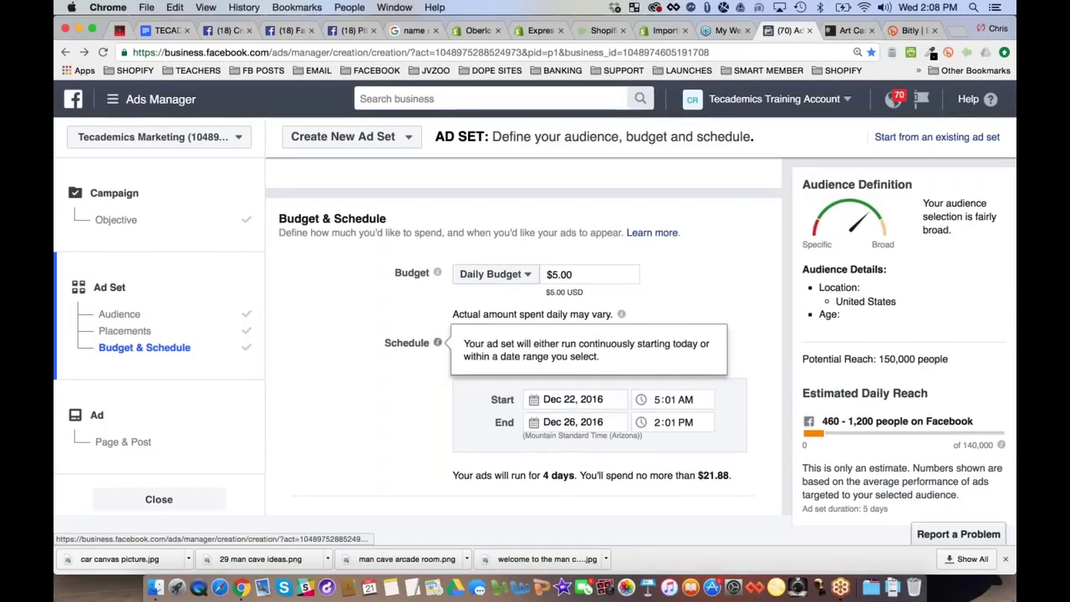
scroll(306, 395, "down", 2)
scroll(306, 395, "down", 2)
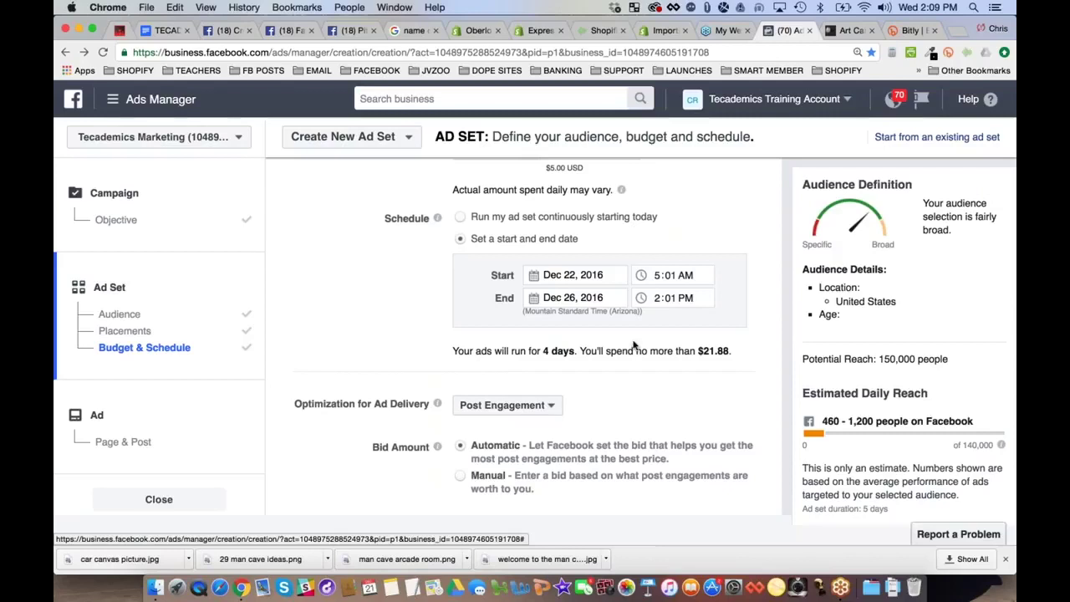
scroll(349, 338, "down", 1)
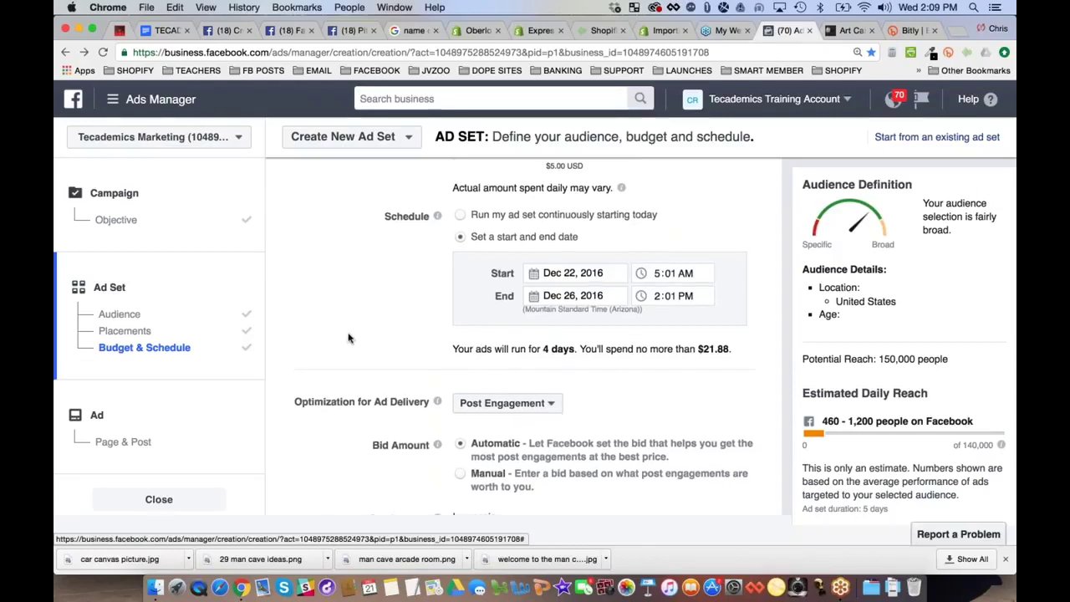
scroll(350, 337, "up", 3)
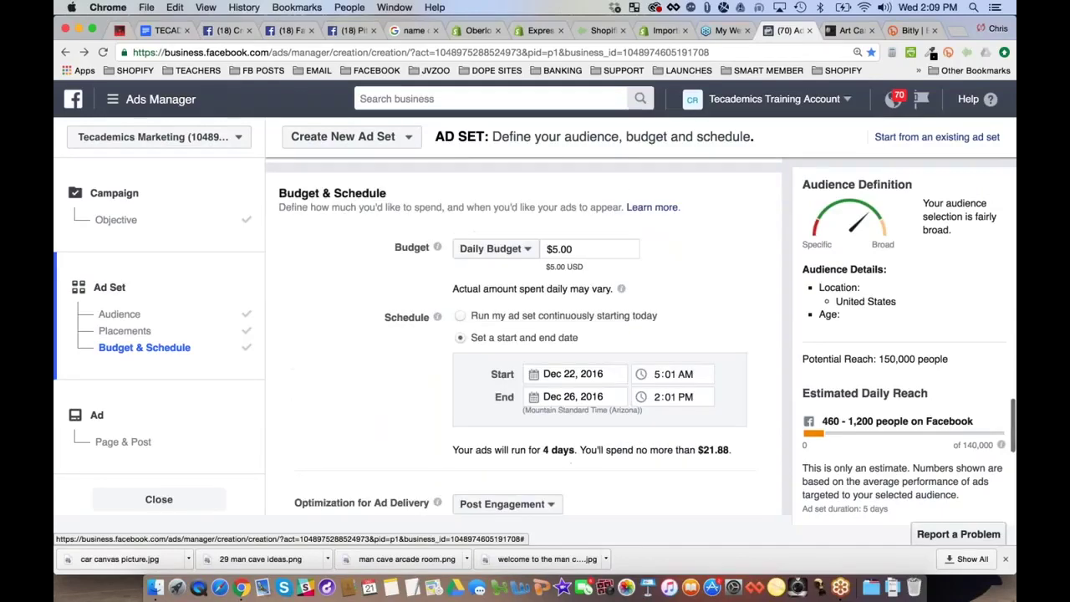
Switch the budget to Lifetime Budget and replace $350.00 with $20.00
left_click(495, 249)
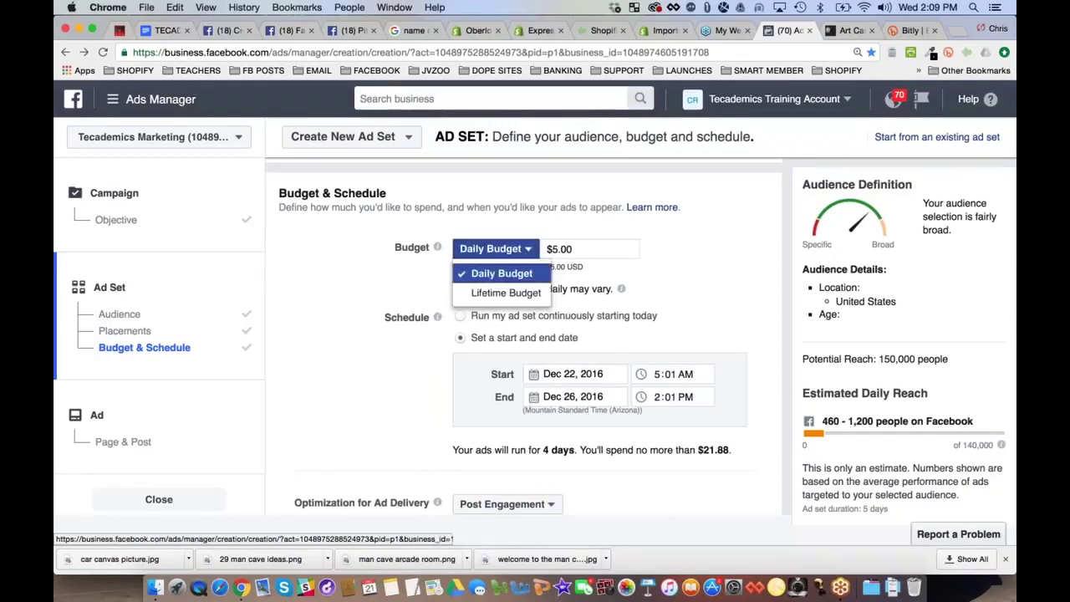
left_click(506, 292)
left_click(576, 249)
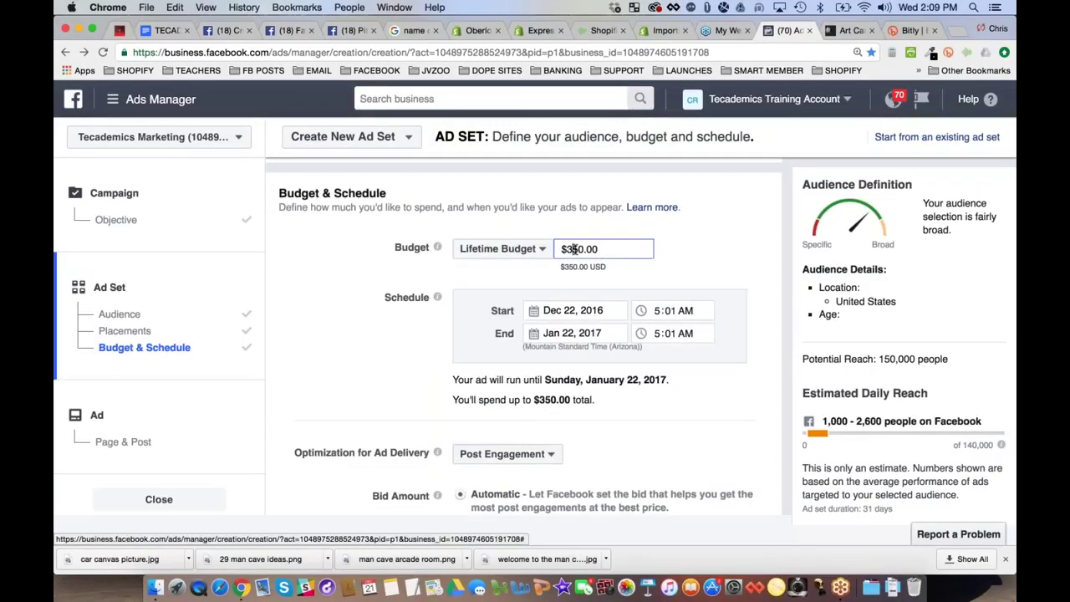
double_click(574, 250)
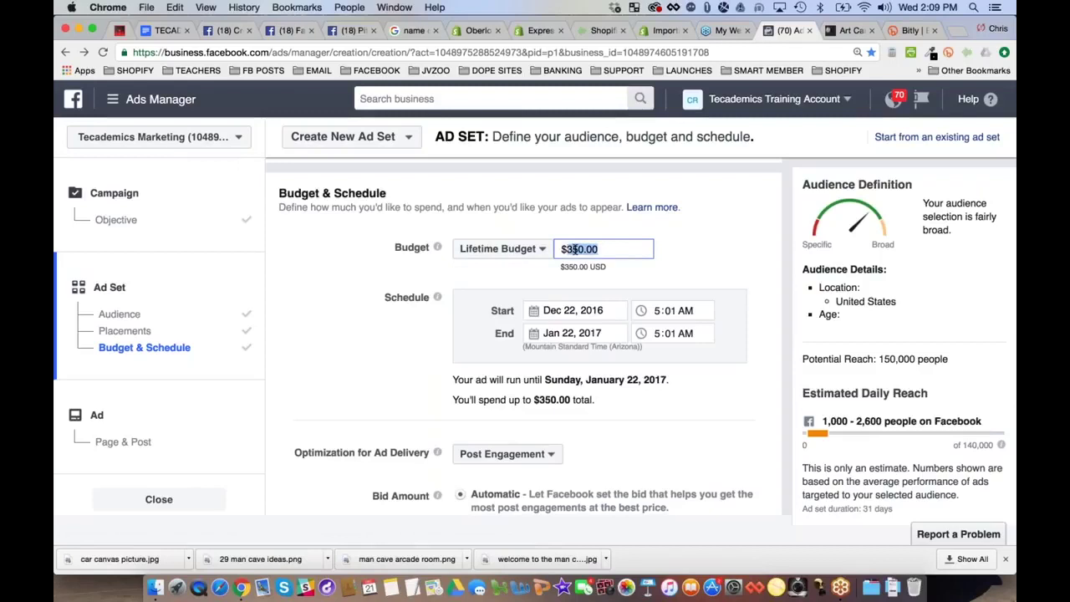
type("20.00")
left_click(391, 365)
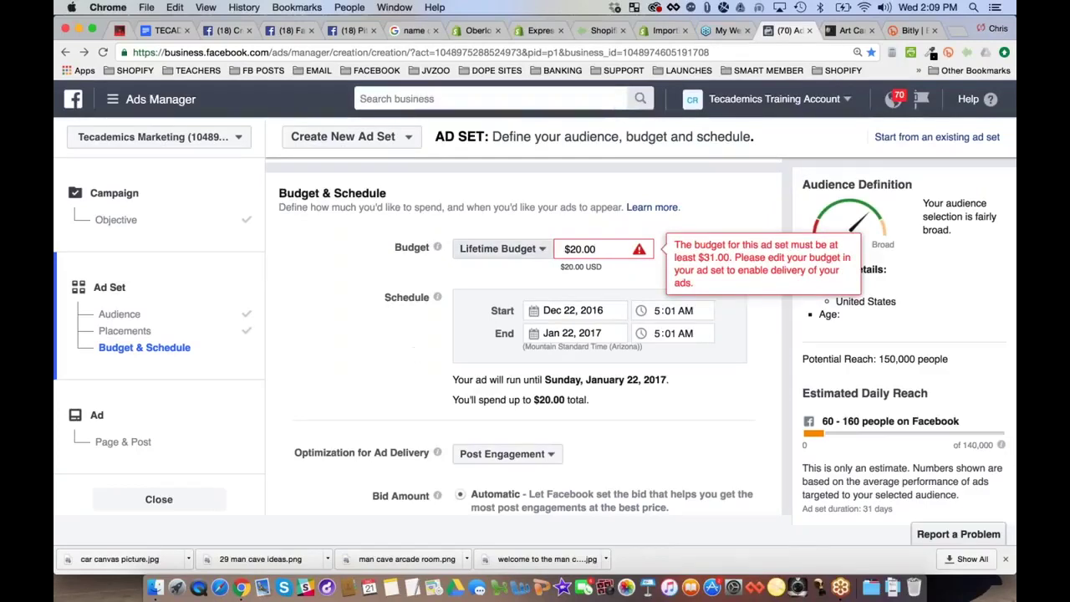
Raise the lifetime budget to the $31.00 minimum to clear the warning
left_click(606, 246)
key("BackSpace")
key("BackSpace")
key("BackSpace")
key("BackSpace")
key("BackSpace")
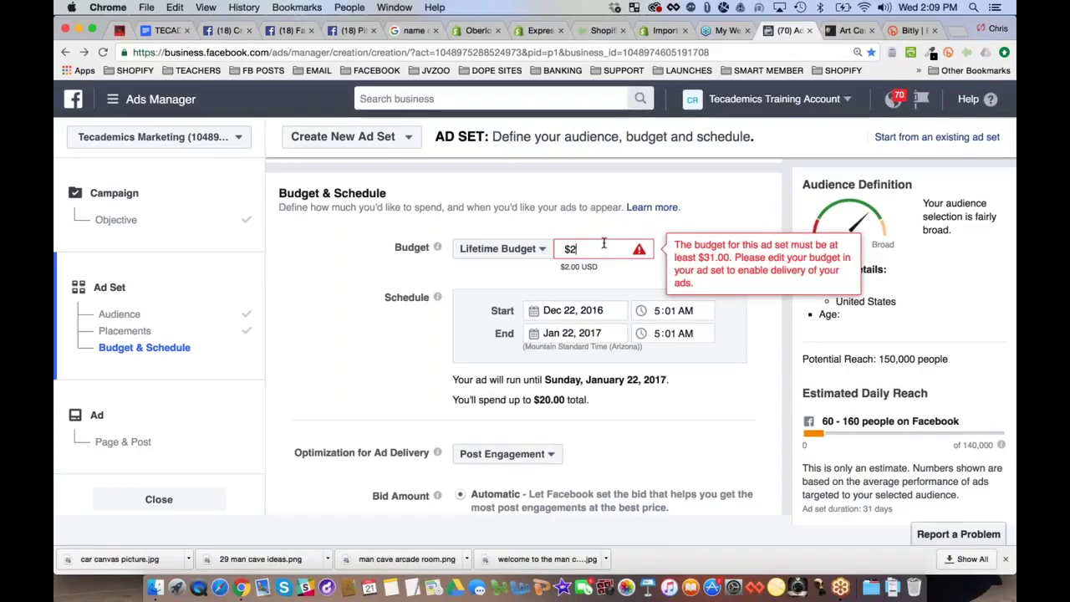
type("31.")
left_click(436, 289)
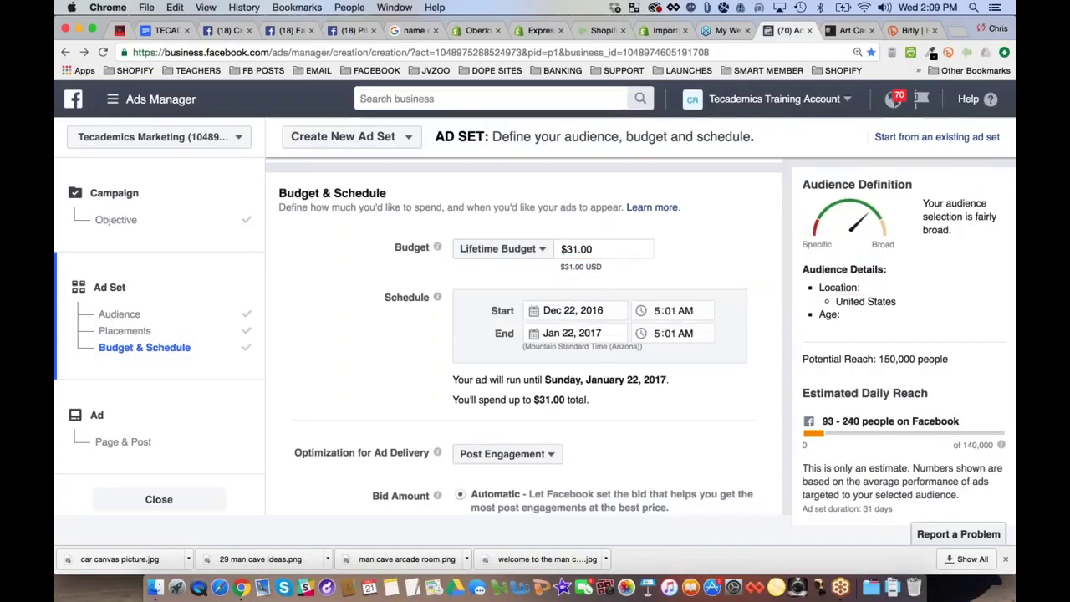
left_click(577, 333)
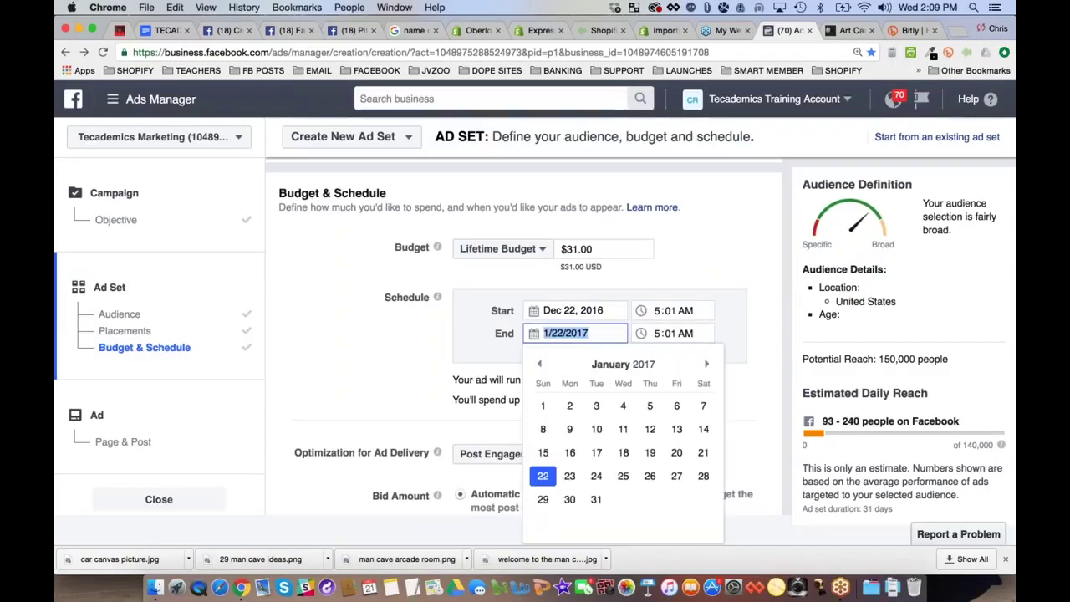
left_click(577, 310)
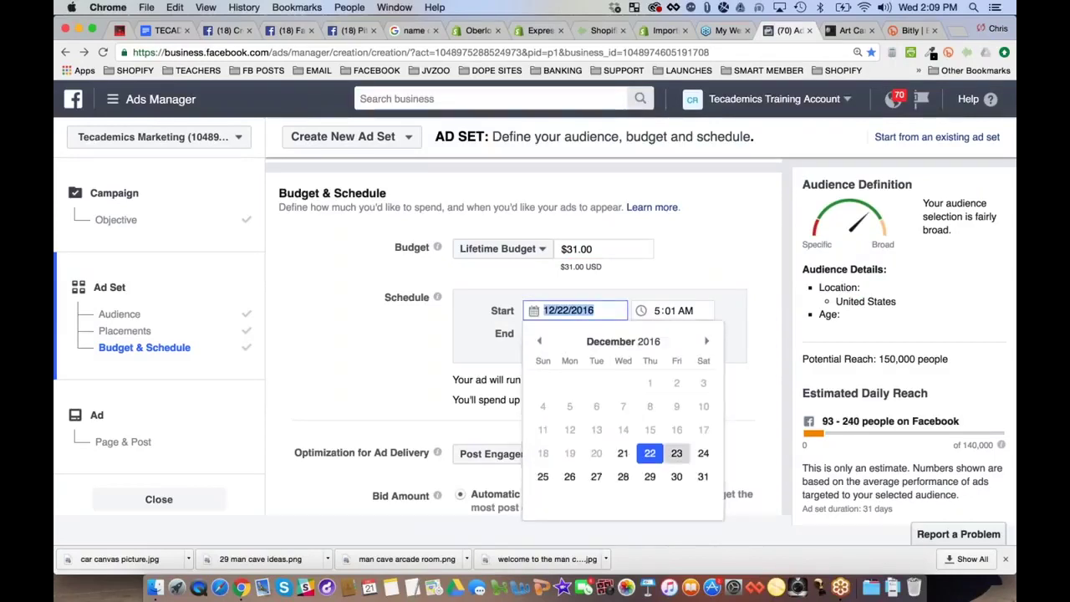
Keep the December 22 start and set the end date to December 26, 2016
left_click(652, 456)
left_click(556, 333)
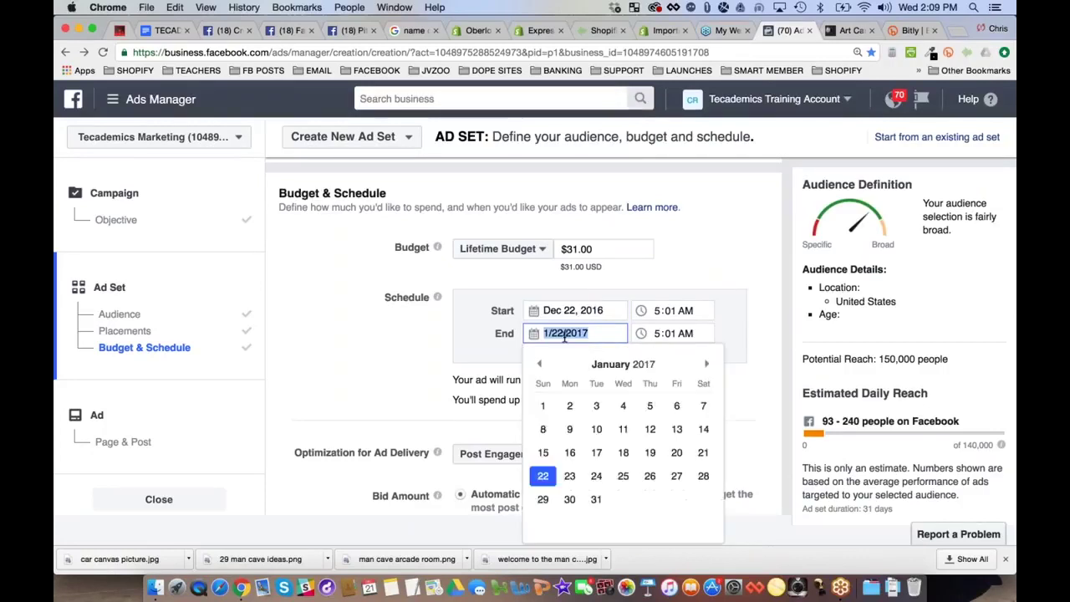
left_click(543, 367)
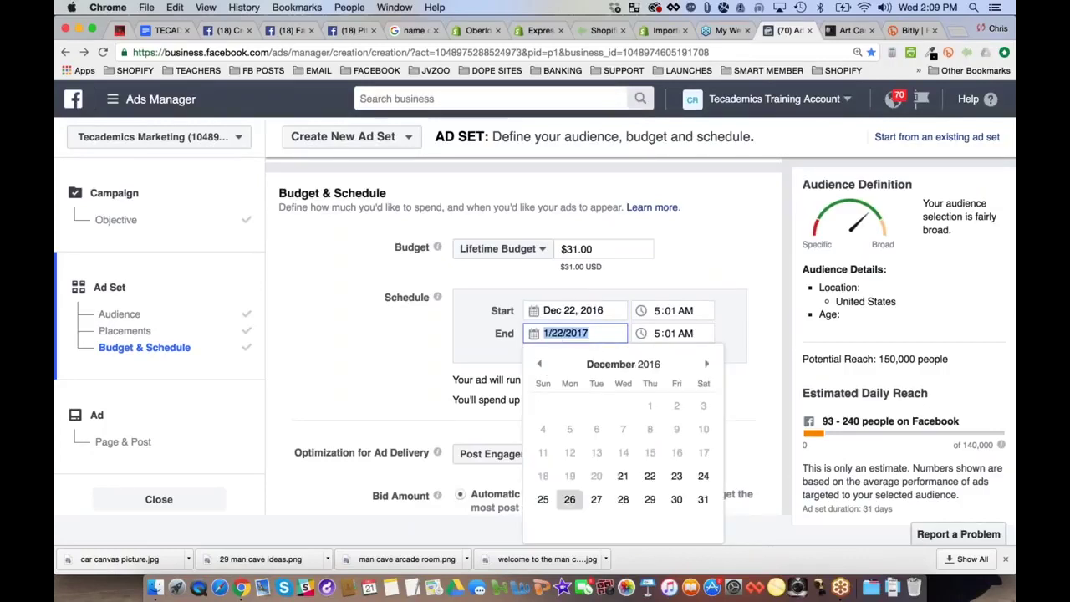
left_click(569, 499)
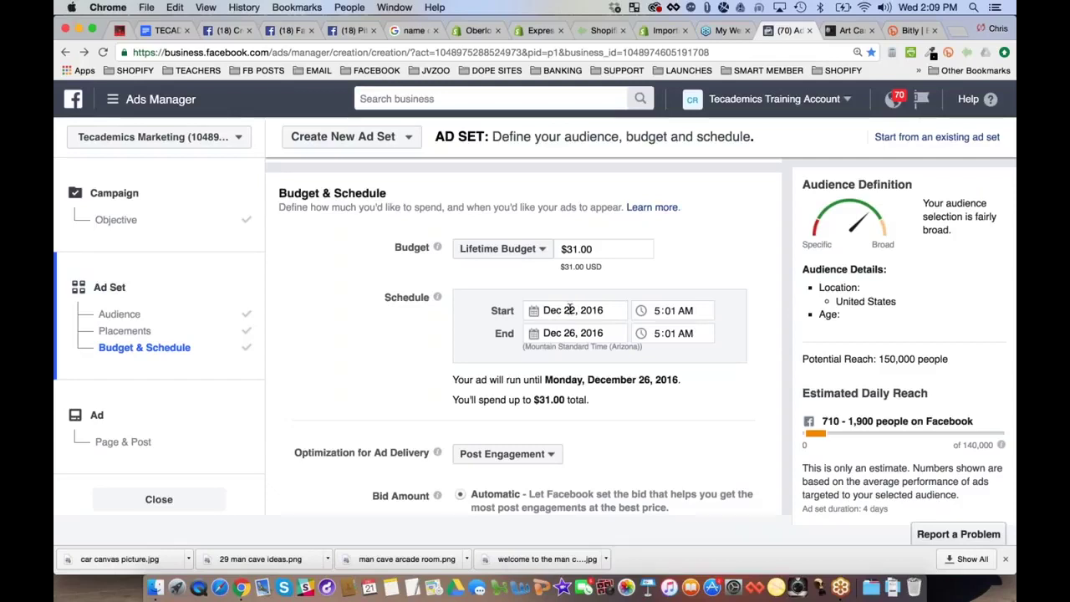
Change the lifetime budget from $31 to $20.00, keeping Lifetime Budget selected
left_click(577, 250)
key("BackSpace")
key("BackSpace")
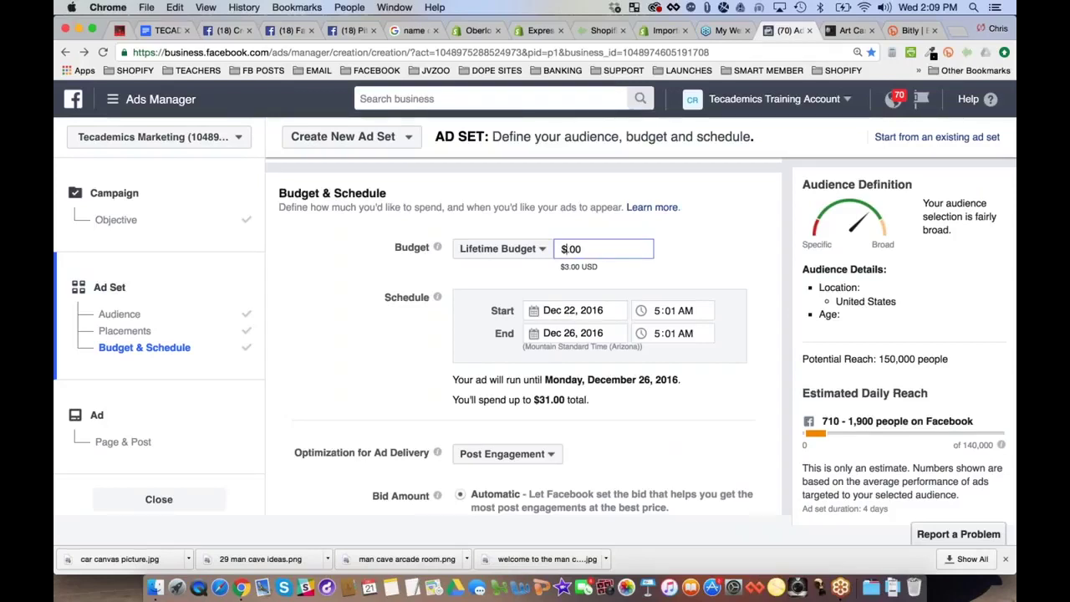
type("20")
left_click(376, 333)
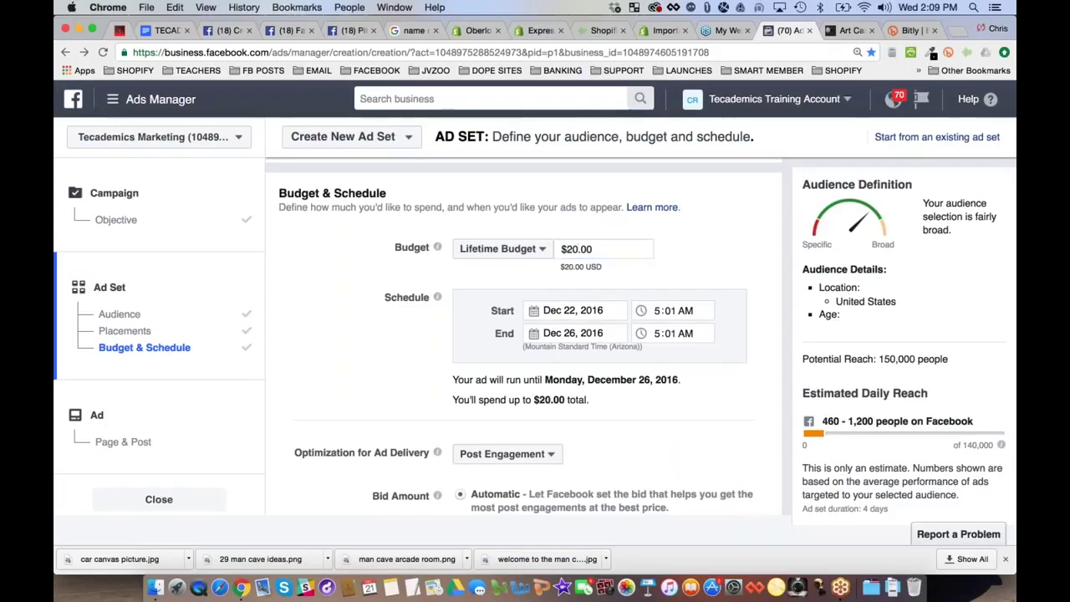
left_click(590, 248)
triple_click(590, 248)
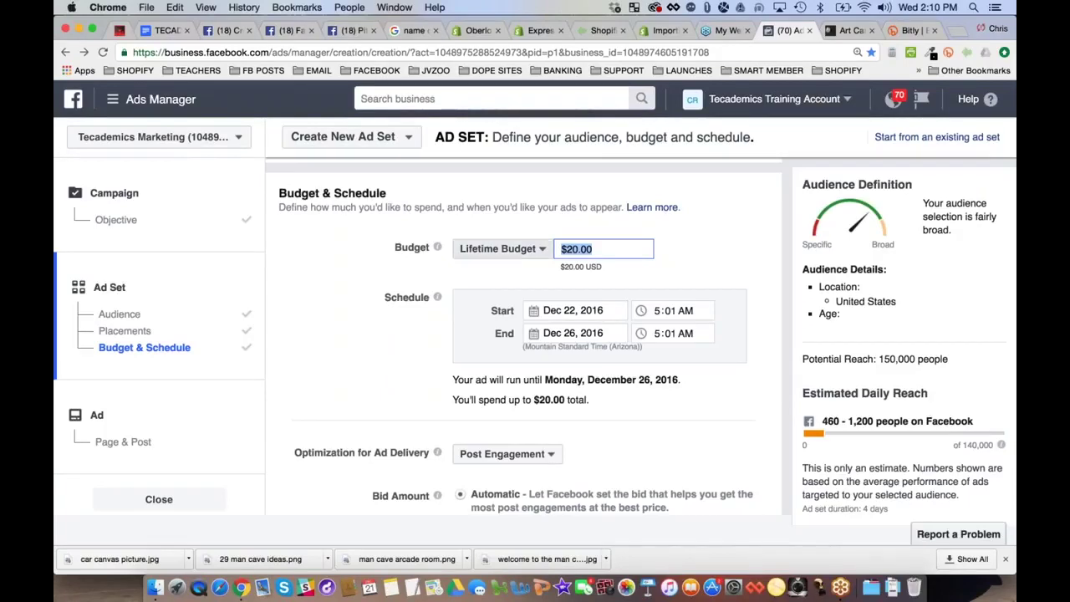
left_click(544, 250)
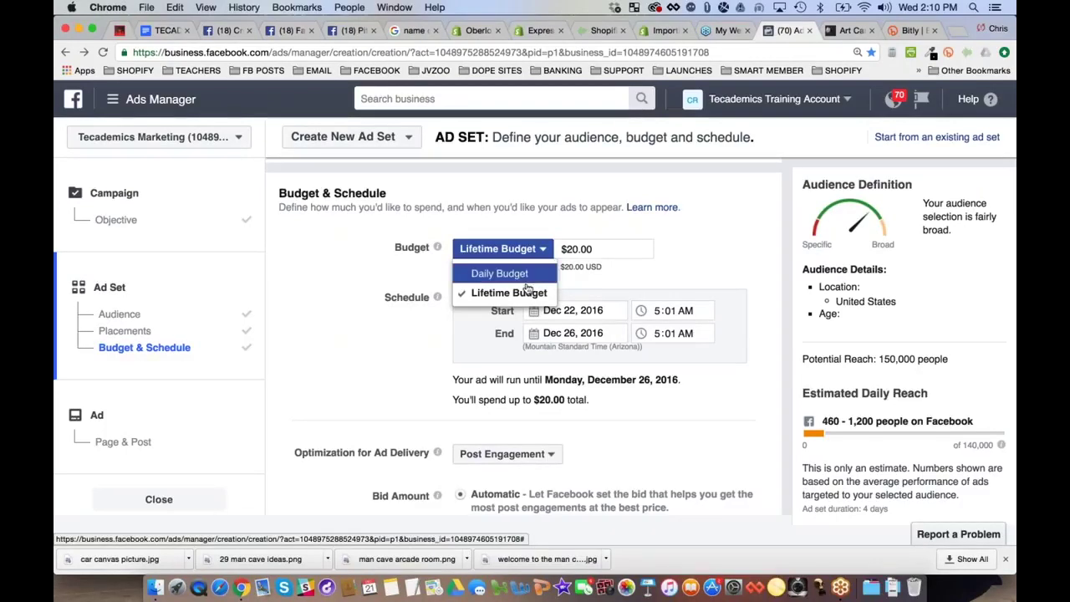
left_click(480, 291)
left_click_drag(473, 277, 662, 311)
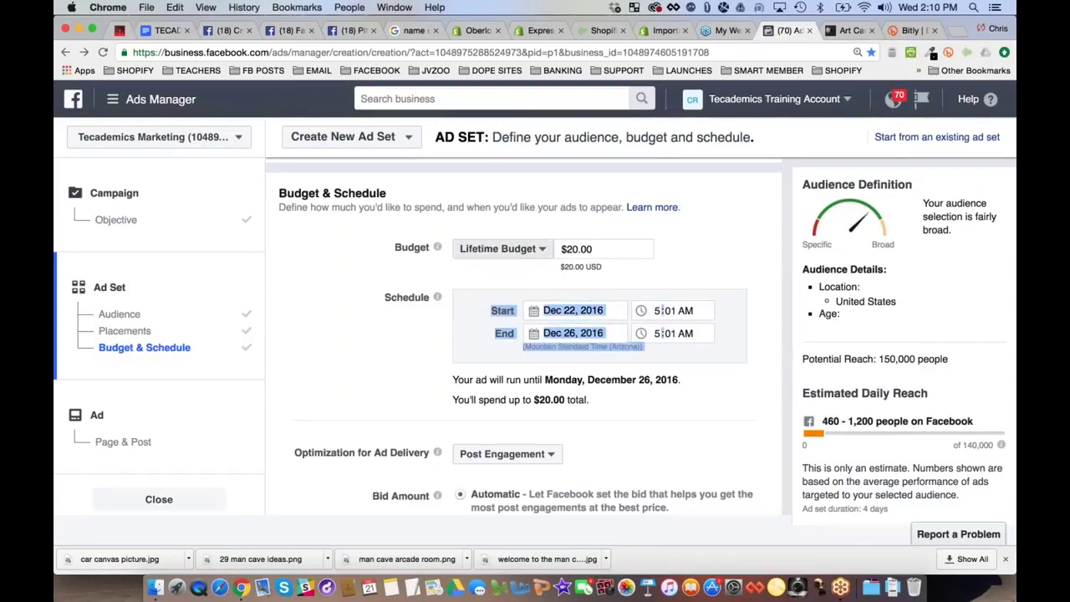
left_click(502, 248)
left_click(485, 291)
scroll(524, 334, "down", 2)
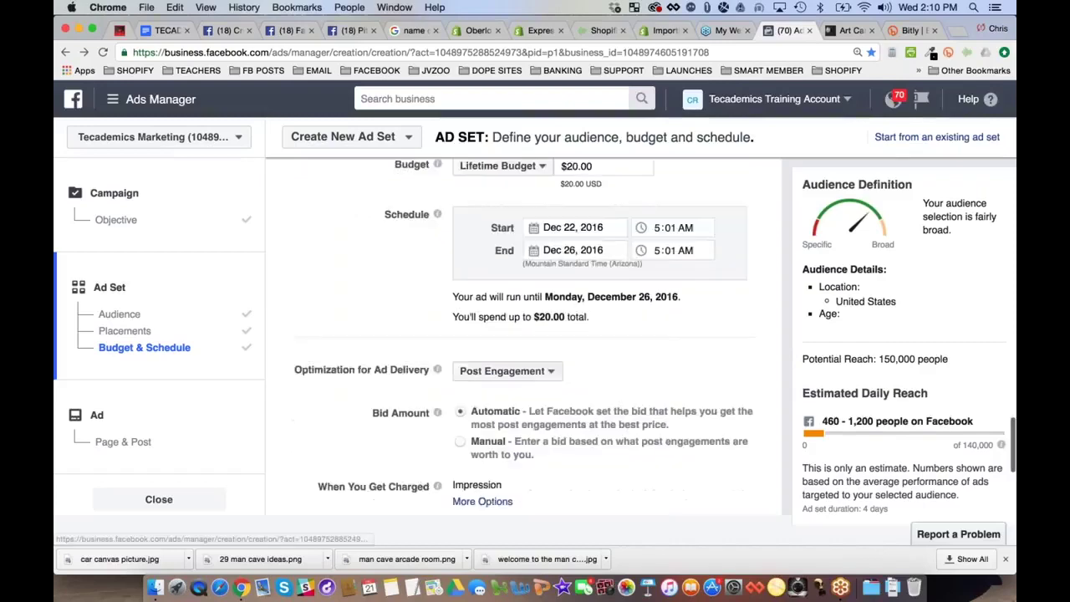
scroll(523, 335, "up", 1)
scroll(556, 271, "down", 2)
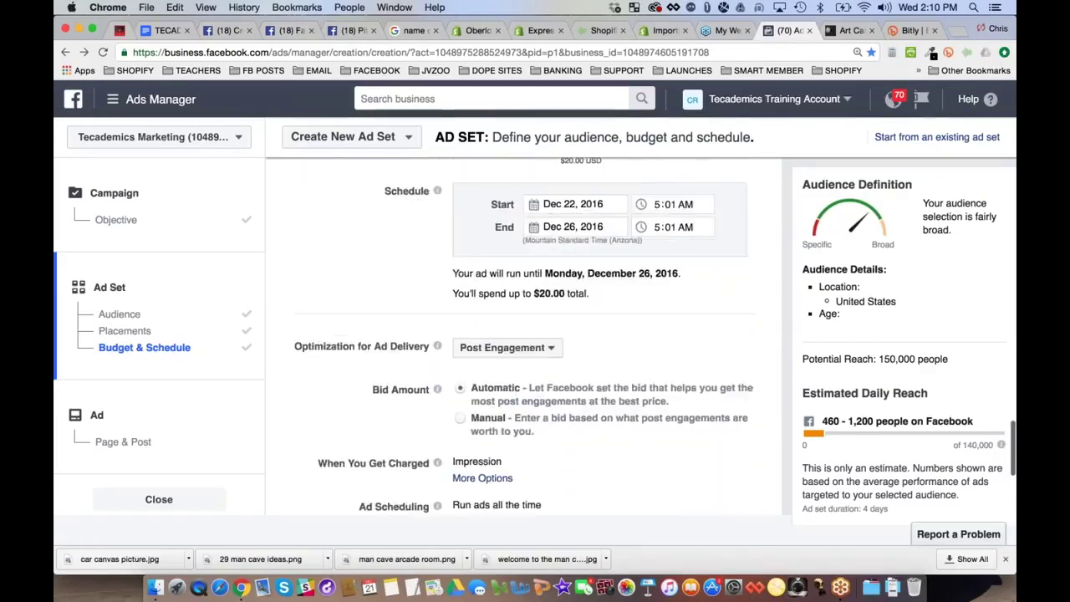
left_click(556, 277)
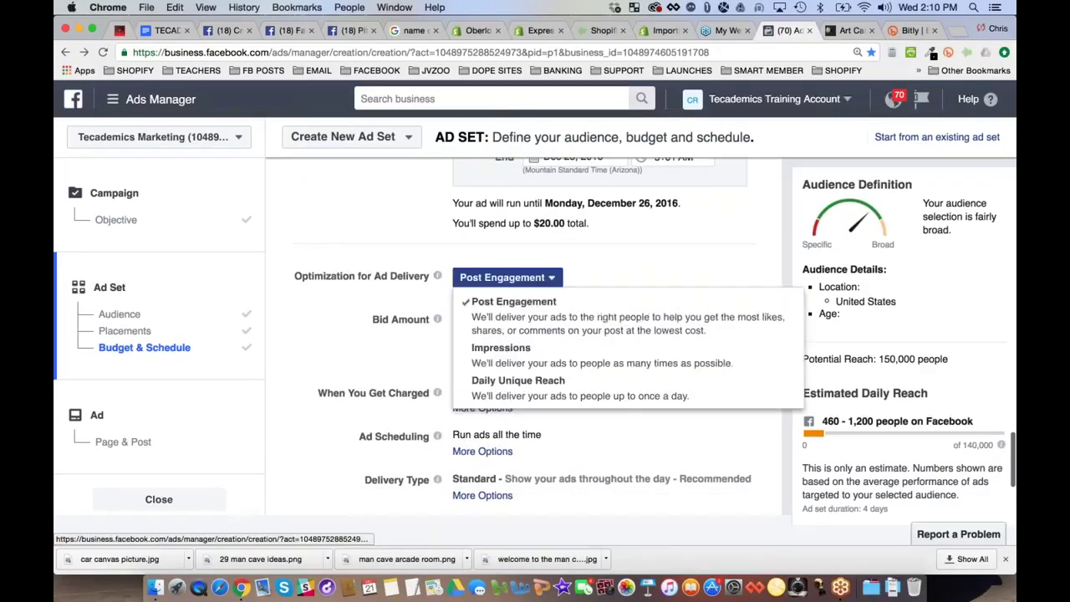
left_click(536, 316)
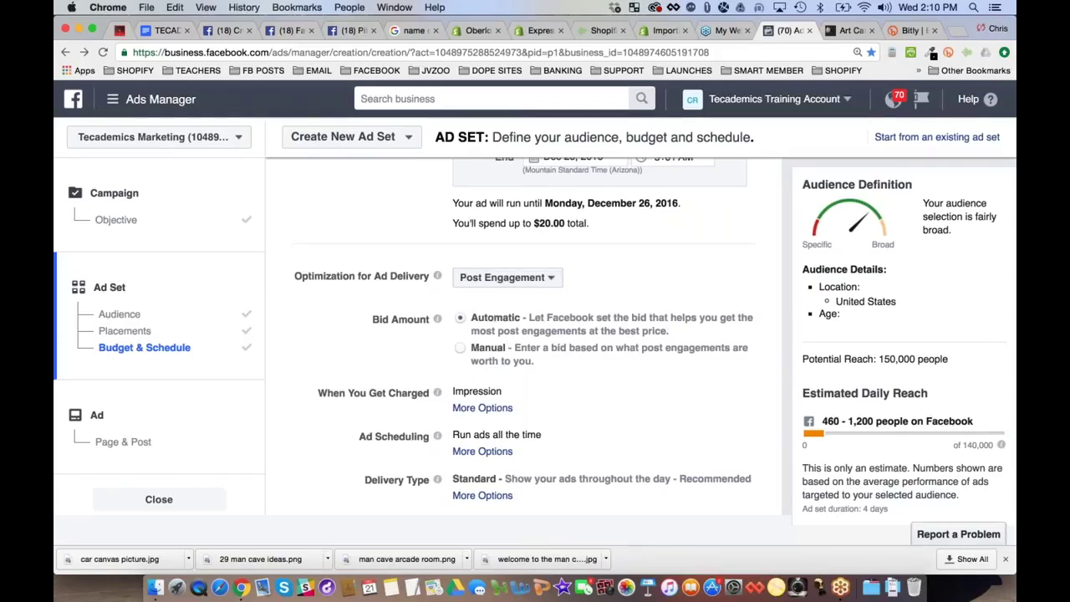
mouse_move(438, 318)
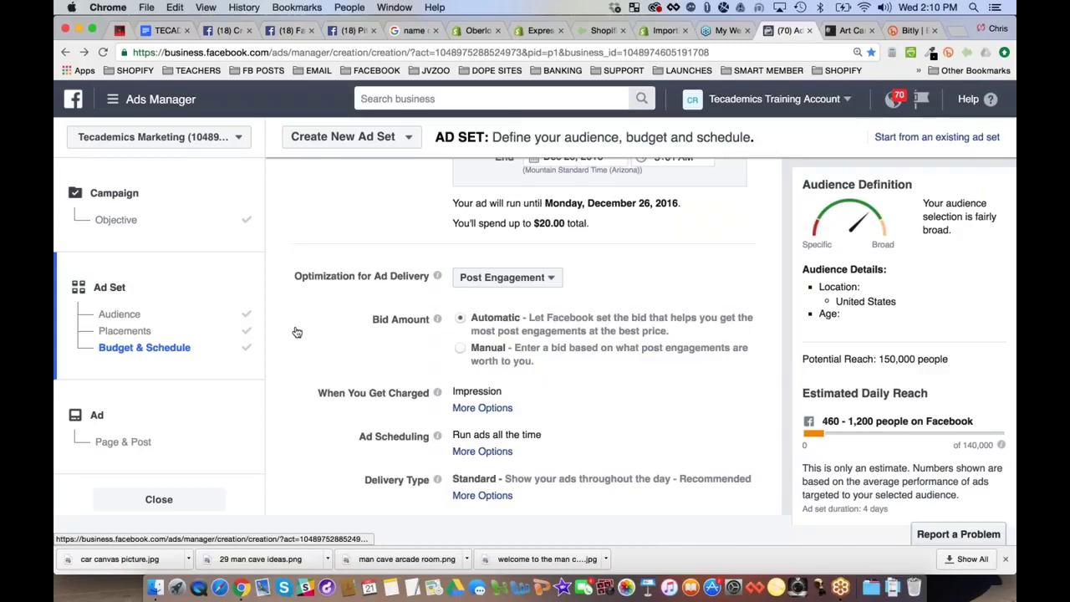
scroll(296, 332, "down", 1)
Switch When You Get Charged from impressions to Post Engagement, then review the form
scroll(524, 335, "down", 3)
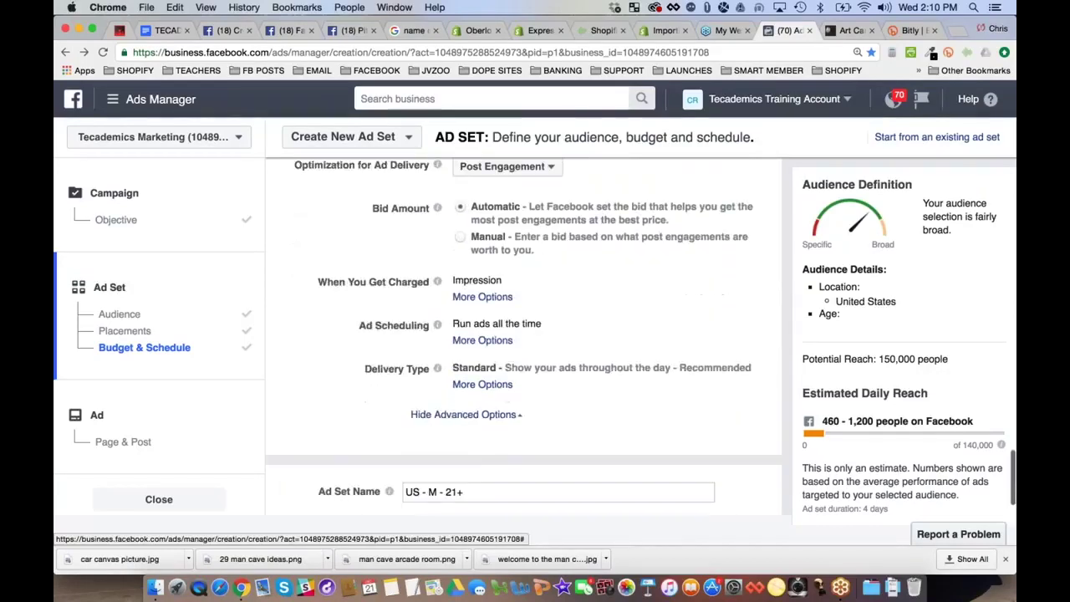
left_click(482, 292)
left_click(482, 292)
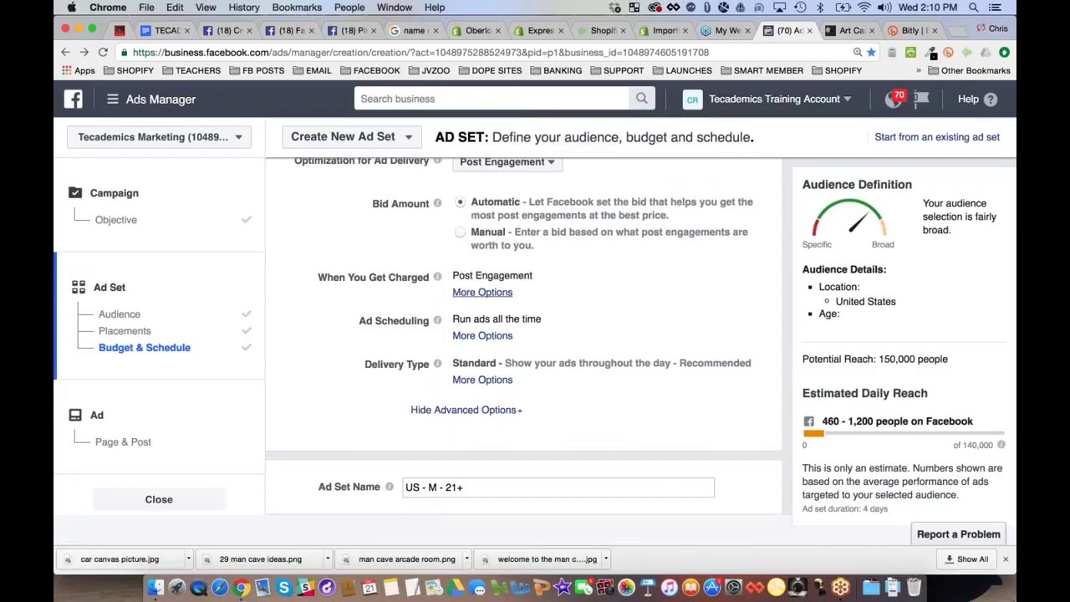
left_click(483, 292)
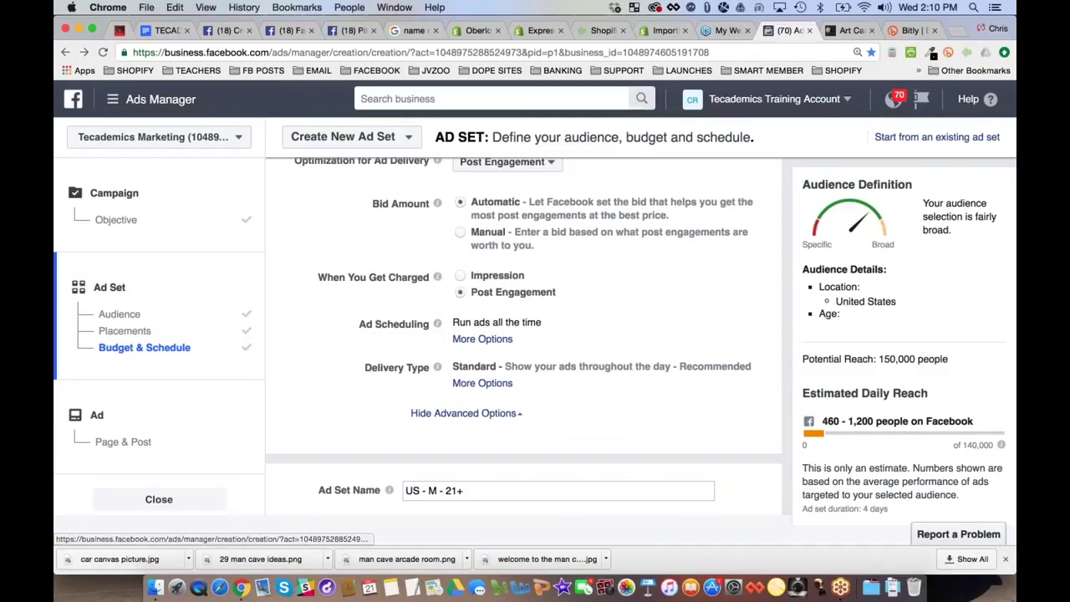
mouse_move(437, 276)
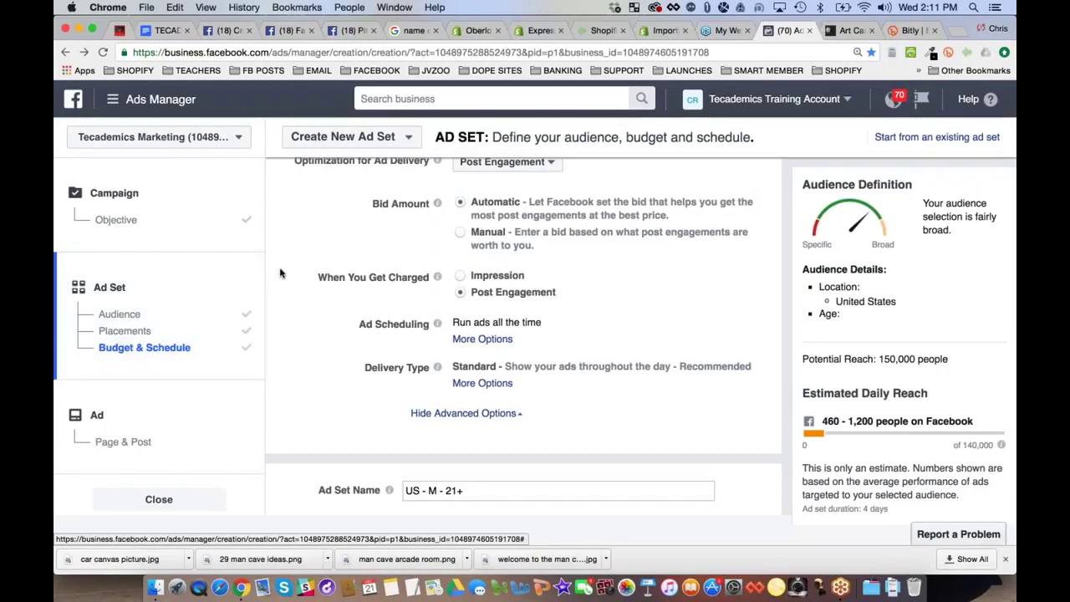
scroll(280, 274, "down", 1)
scroll(281, 274, "down", 1)
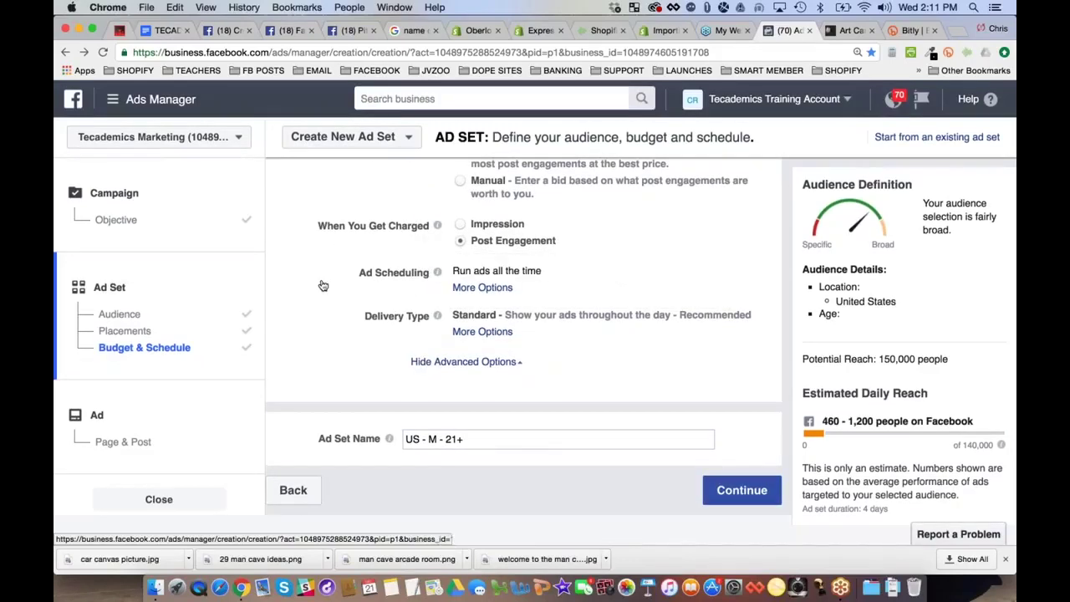
scroll(322, 286, "up", 3)
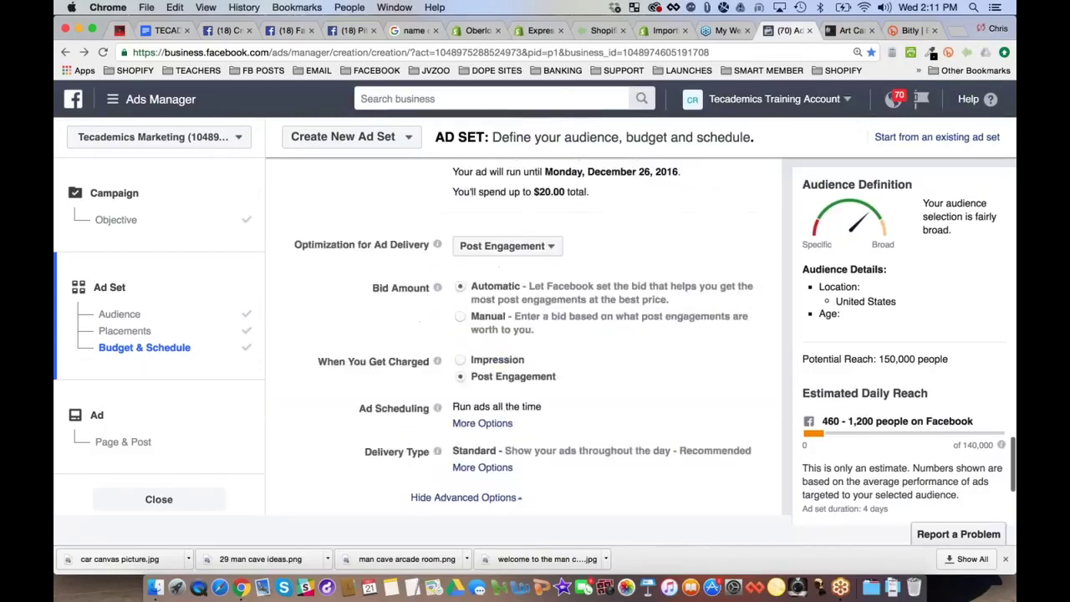
scroll(519, 335, "up", 3)
scroll(518, 335, "down", 1)
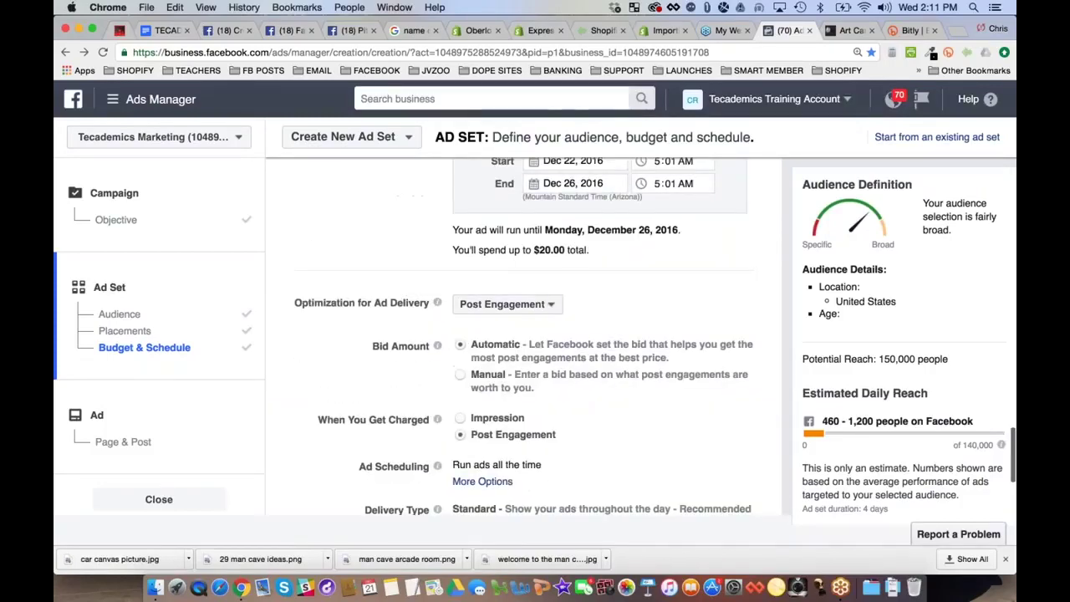
scroll(547, 334, "down", 5)
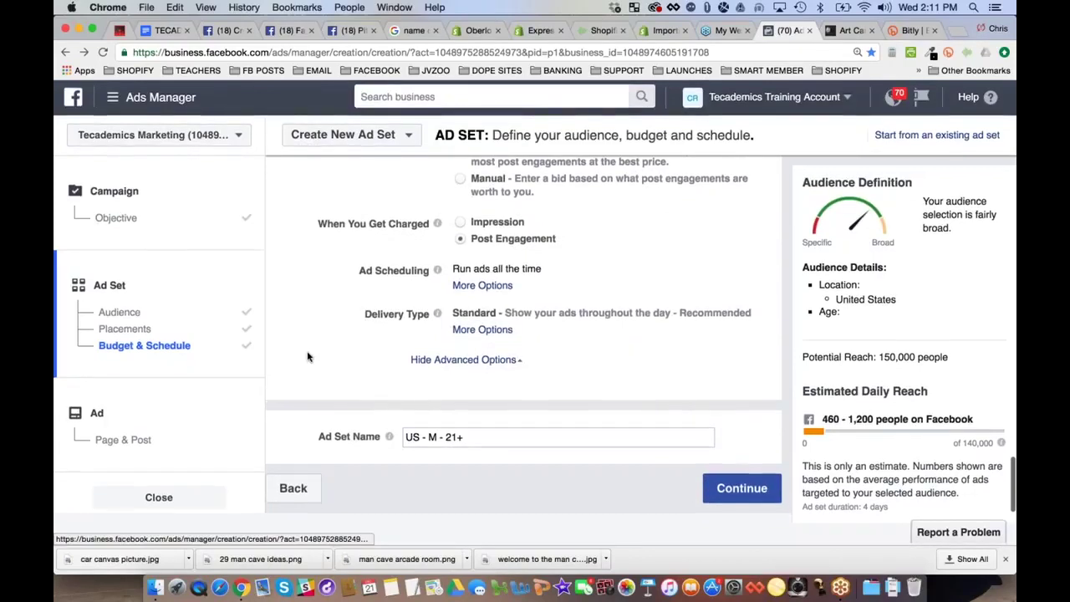
Replace the ad set name 'US - M - 21+' with 'Bugatti Keywords 3 Matches - M - 21-65'
key("Tab")
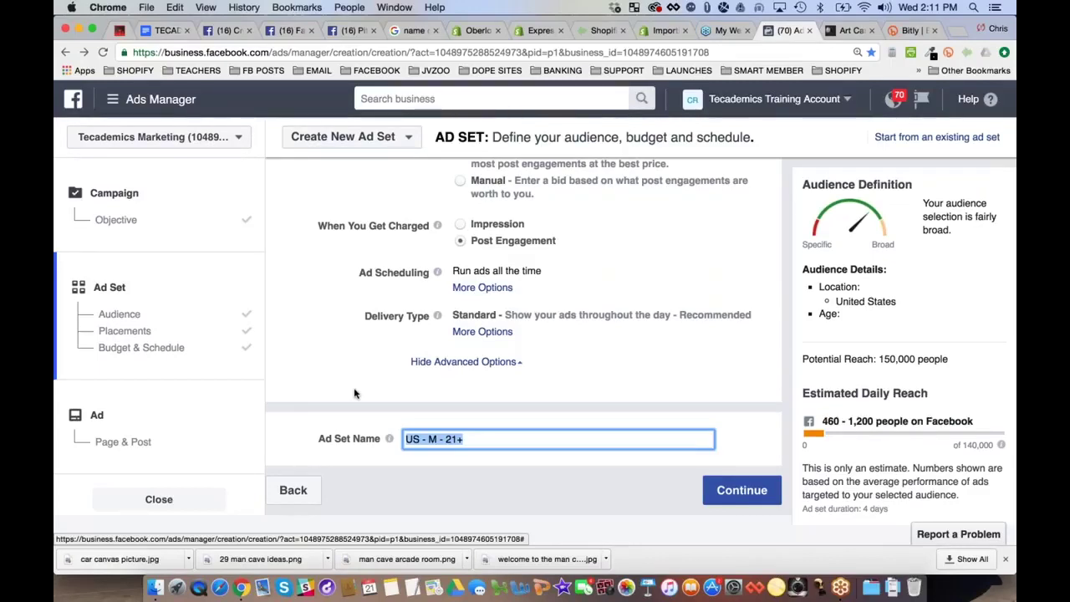
type("B")
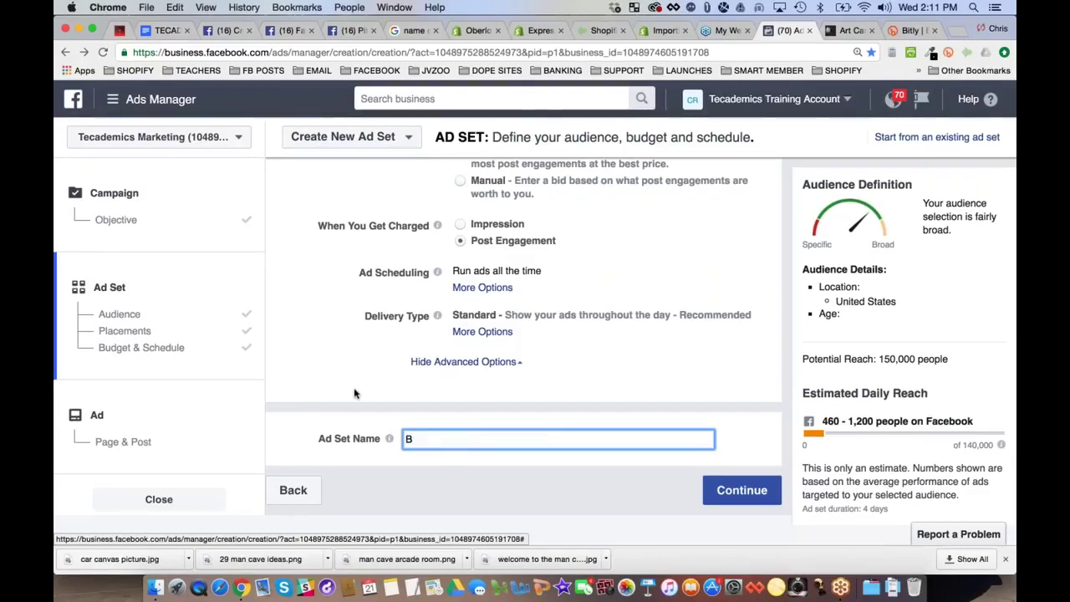
type("ugatti Keywords - M - 21-65")
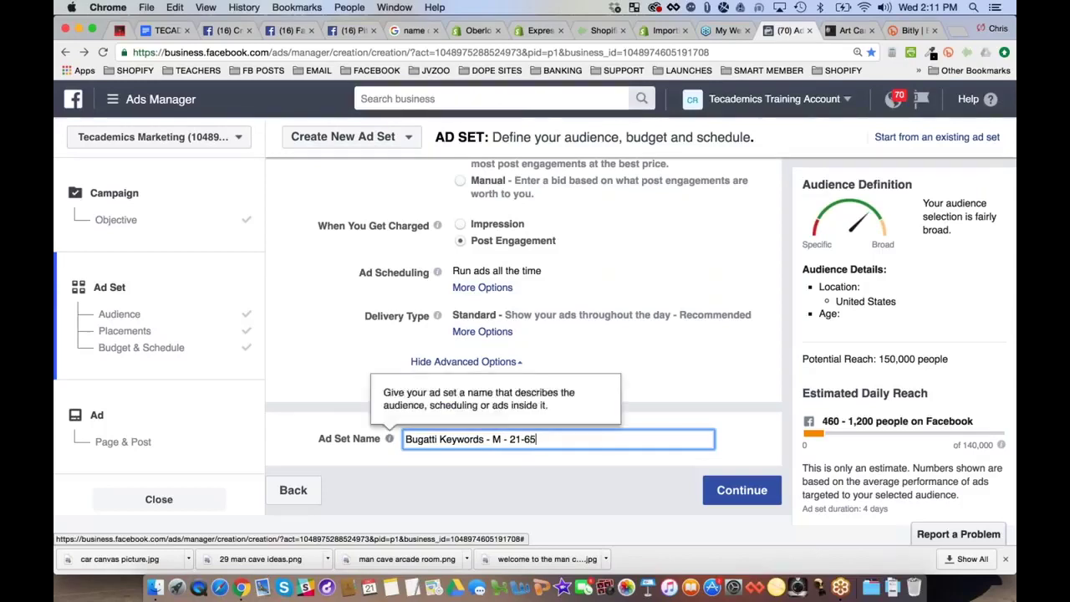
left_click(484, 439)
type("3 Layer ")
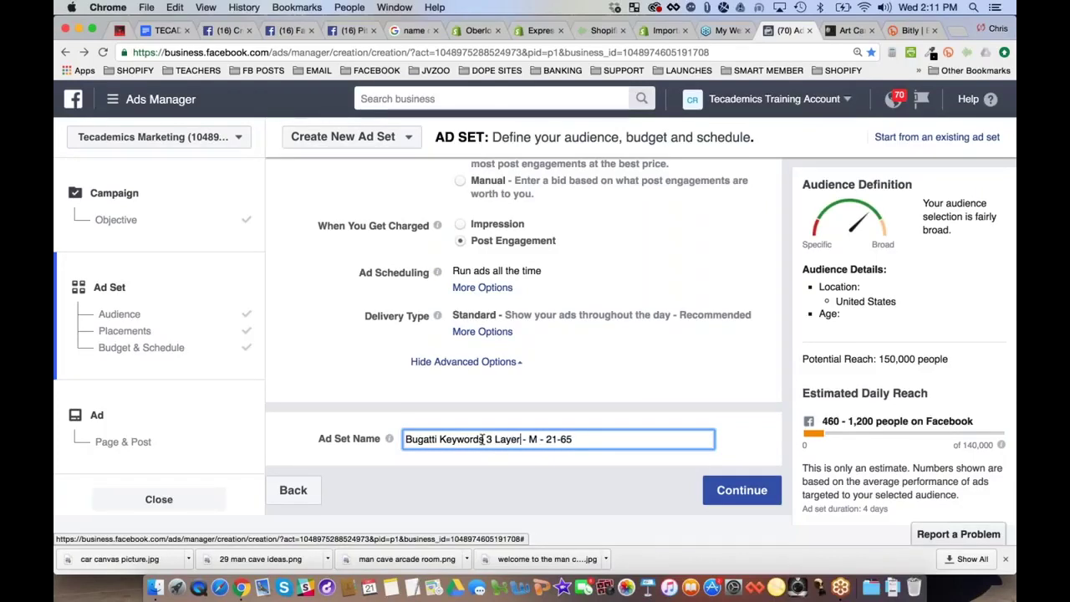
type("s")
double_click(505, 439)
type("Matches")
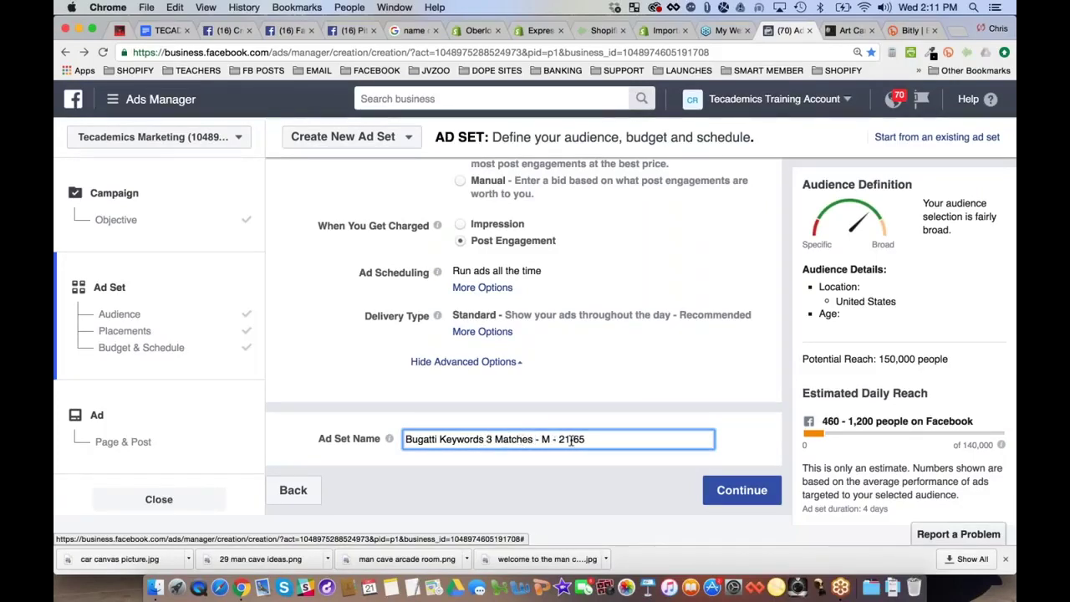
scroll(514, 439, "up", 1)
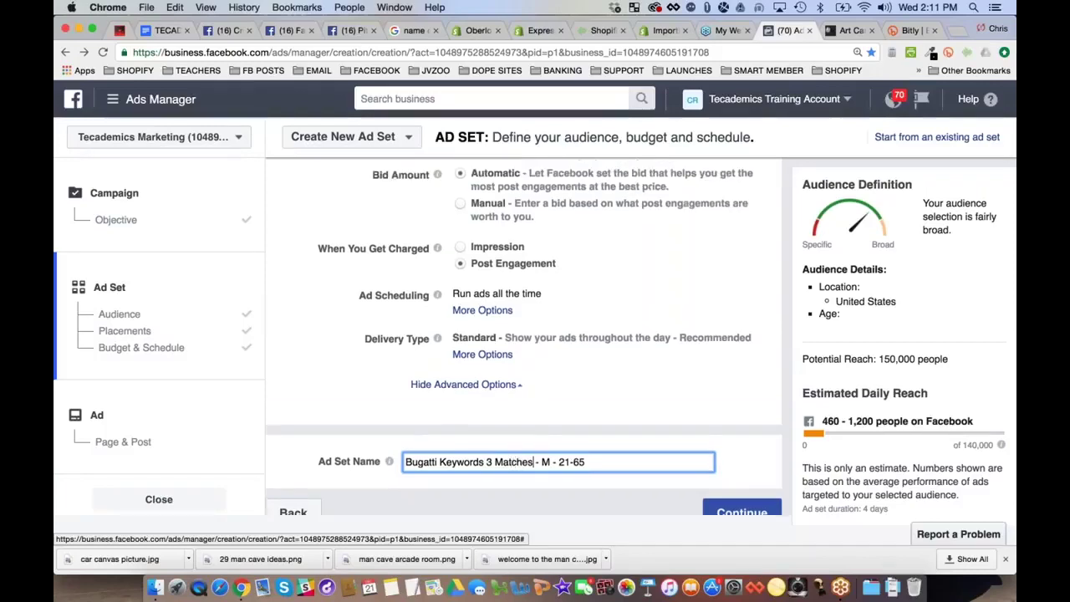
scroll(523, 335, "up", 15)
scroll(524, 335, "down", 15)
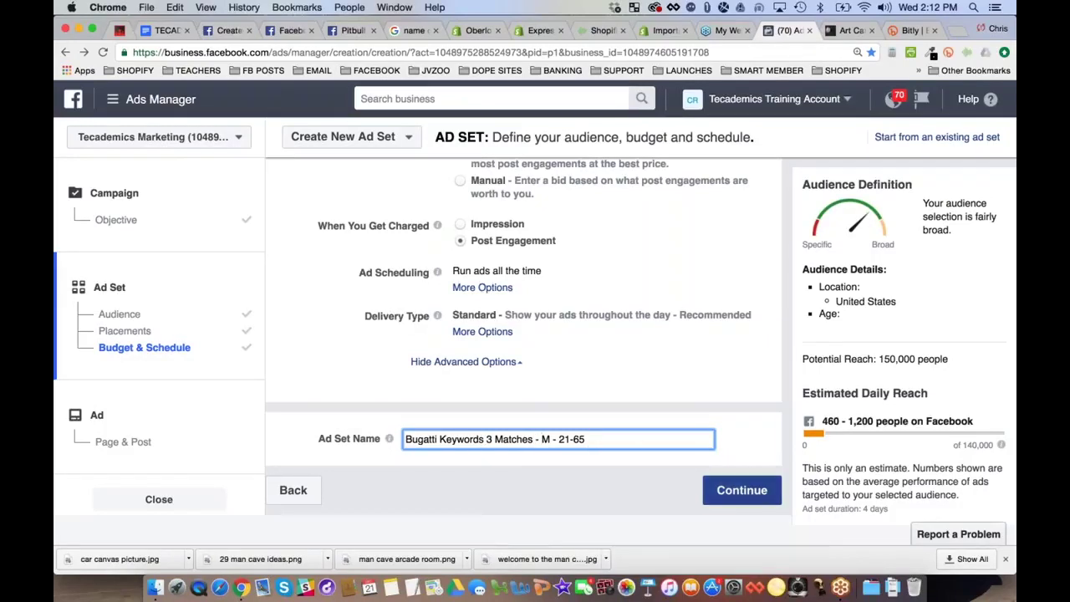
Continue to the ad step and choose the Man Cave Expert Facebook Page
left_click(740, 491)
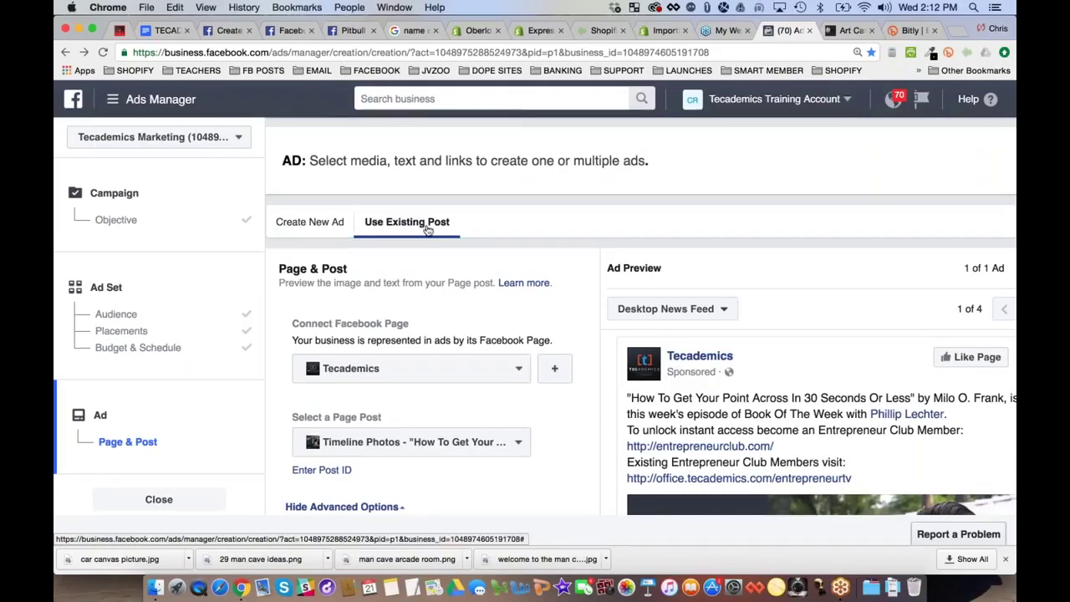
left_click(498, 377)
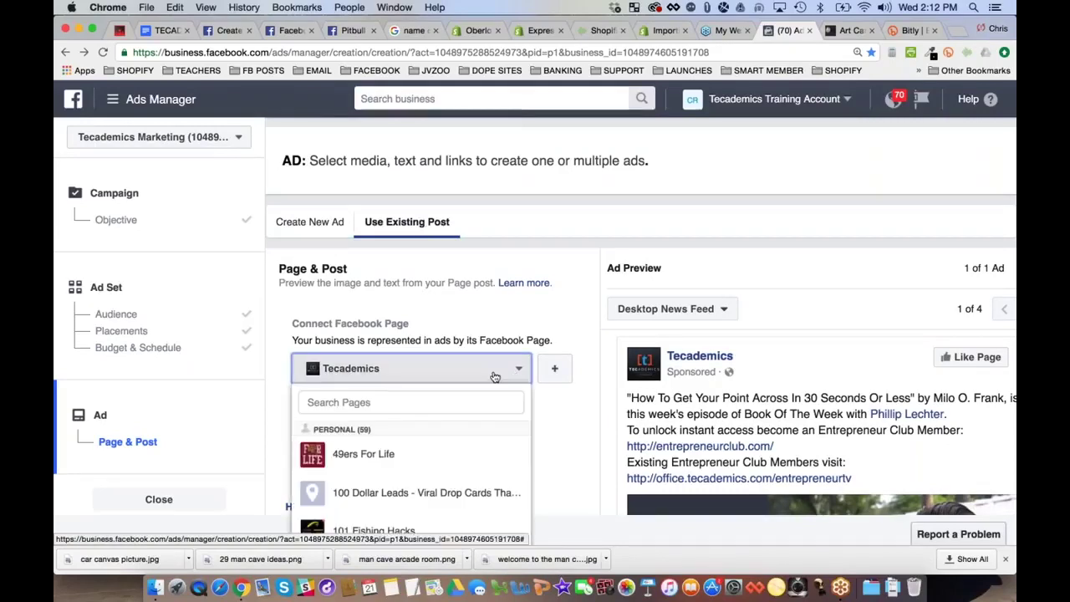
left_click(409, 402)
type("man")
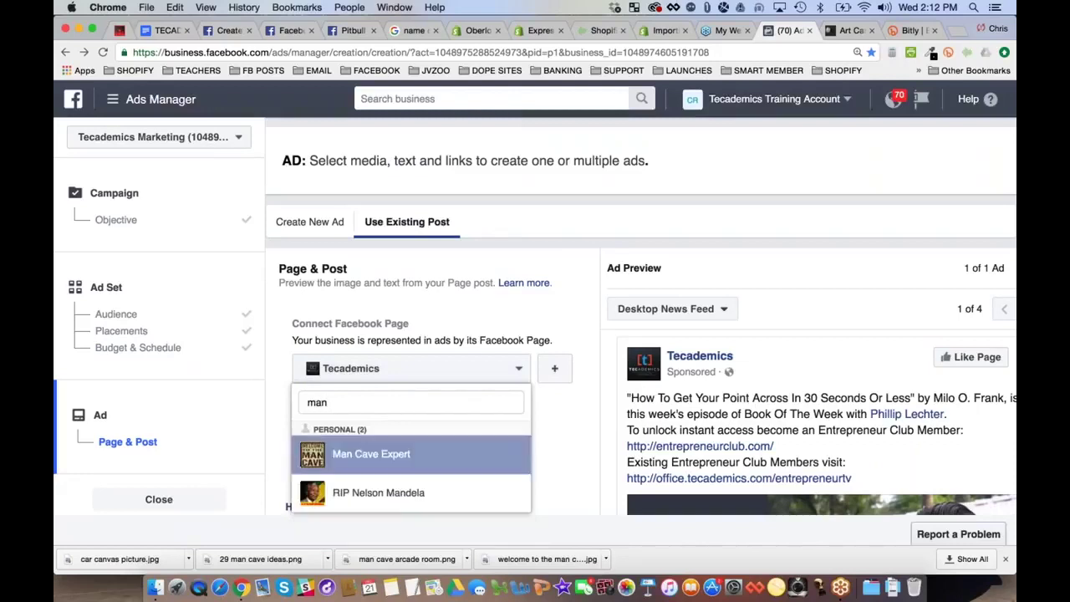
left_click(368, 454)
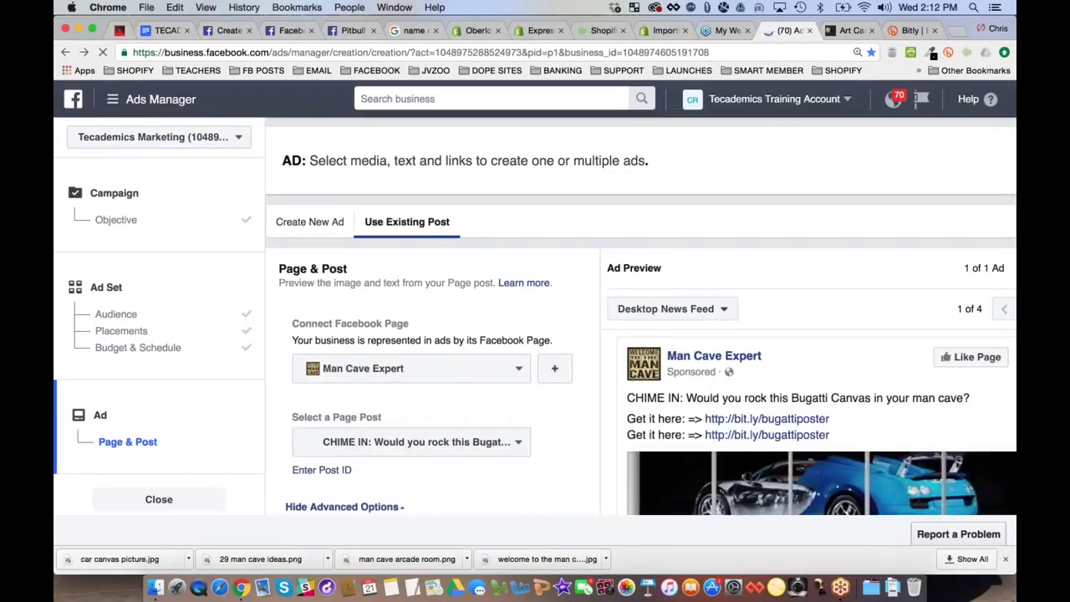
scroll(592, 398, "down", 5)
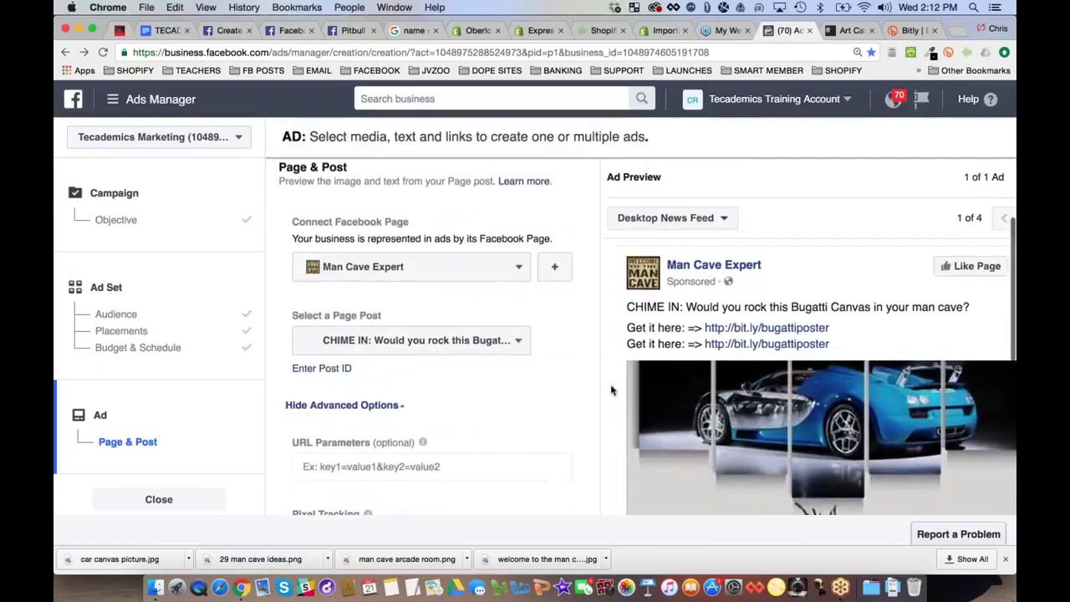
scroll(810, 316, "down", 5)
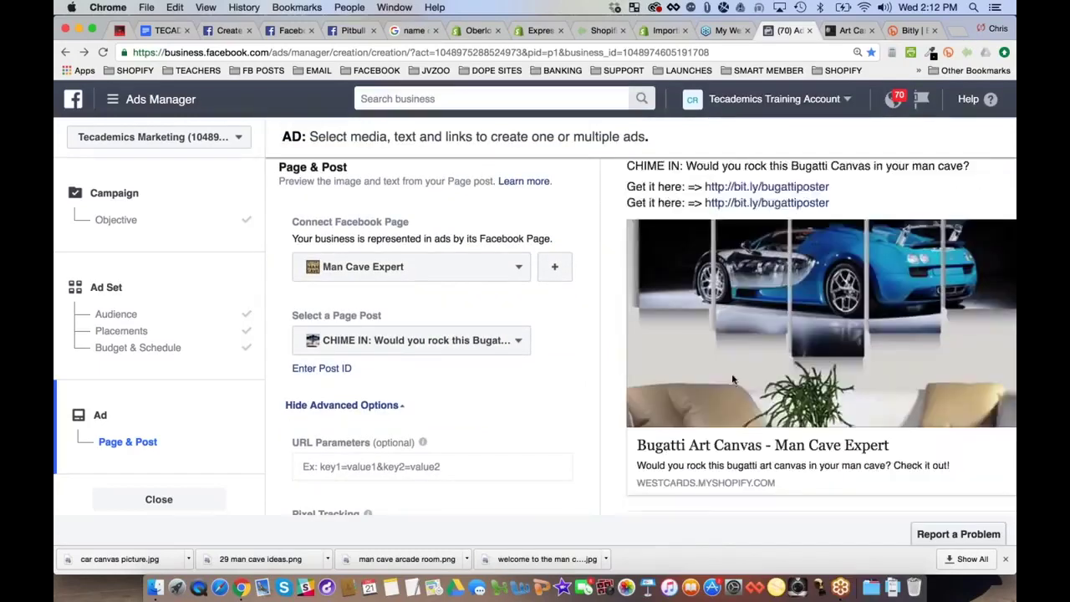
Use the Timeline Photos 'CHIME IN' Bugatti Canvas post, previewed in Mobile News Feed
left_click(412, 341)
scroll(485, 435, "down", 2)
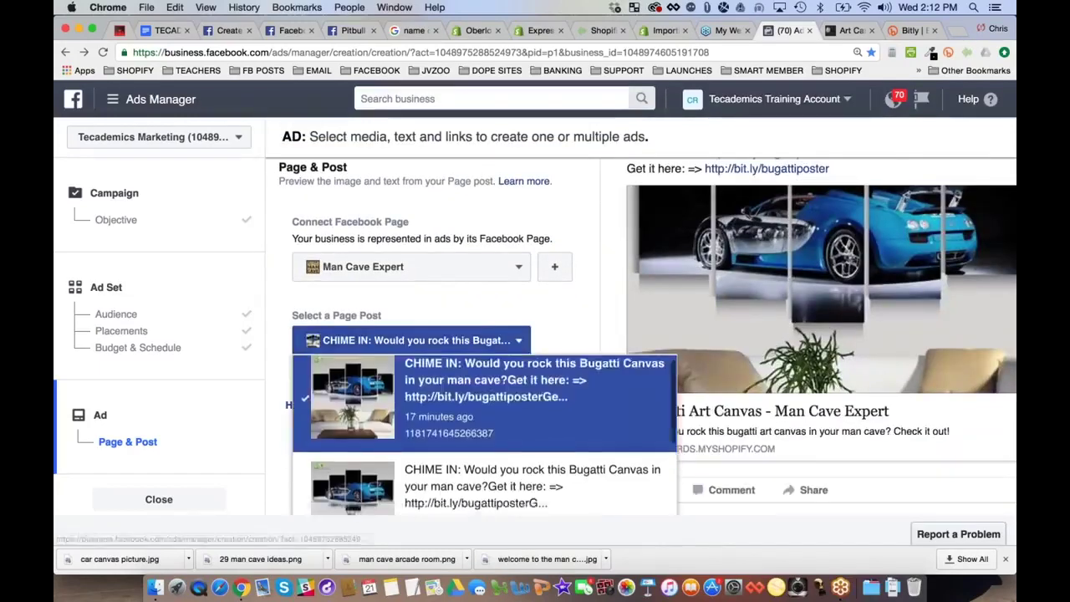
left_click(482, 446)
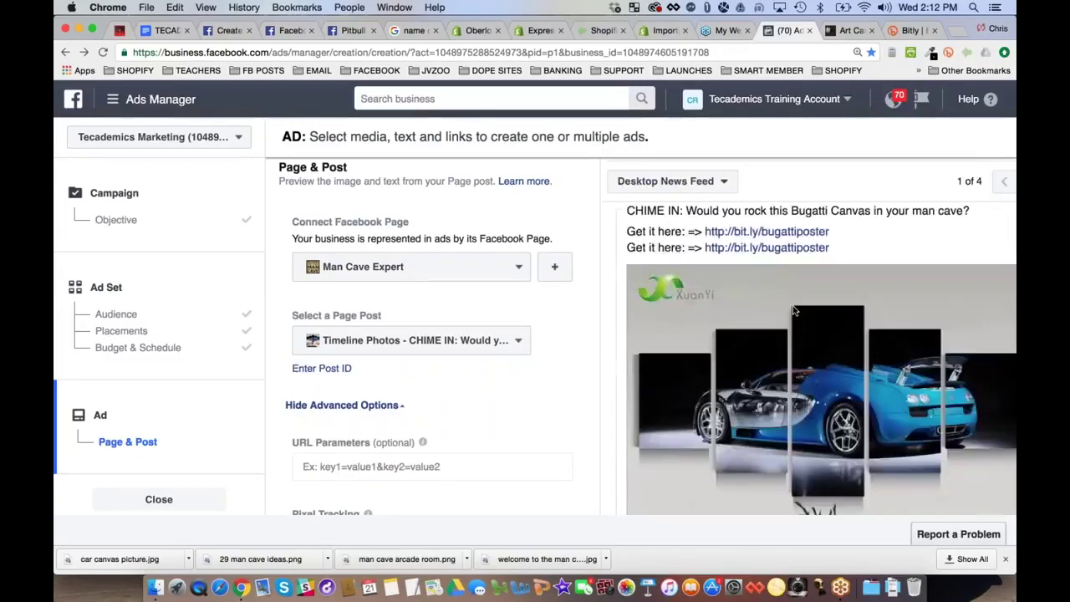
scroll(793, 305, "down", 4)
scroll(793, 305, "down", 3)
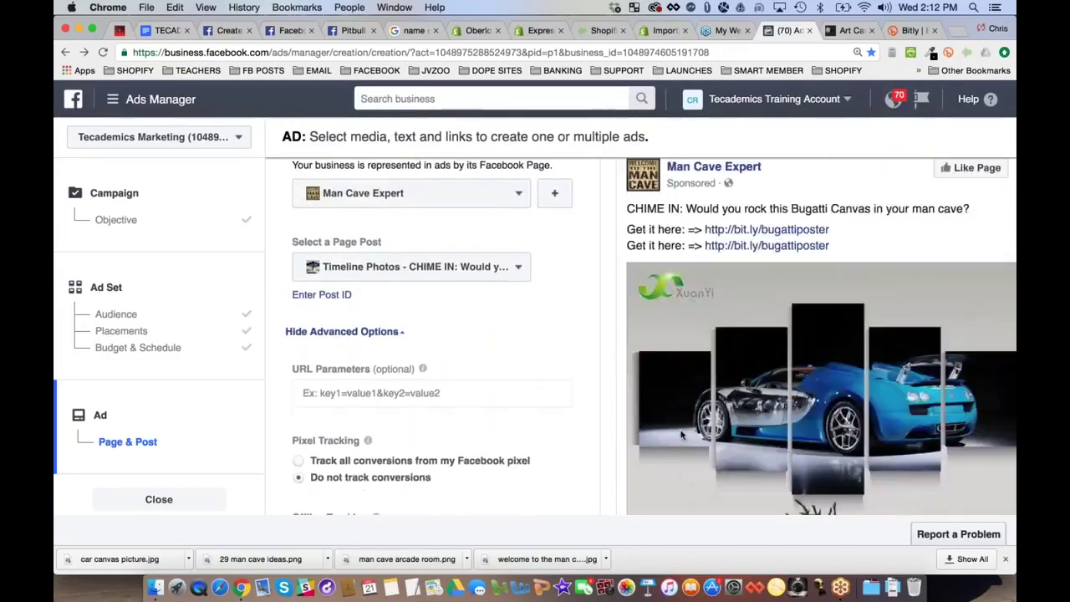
scroll(681, 435, "up", 3)
scroll(682, 435, "up", 1)
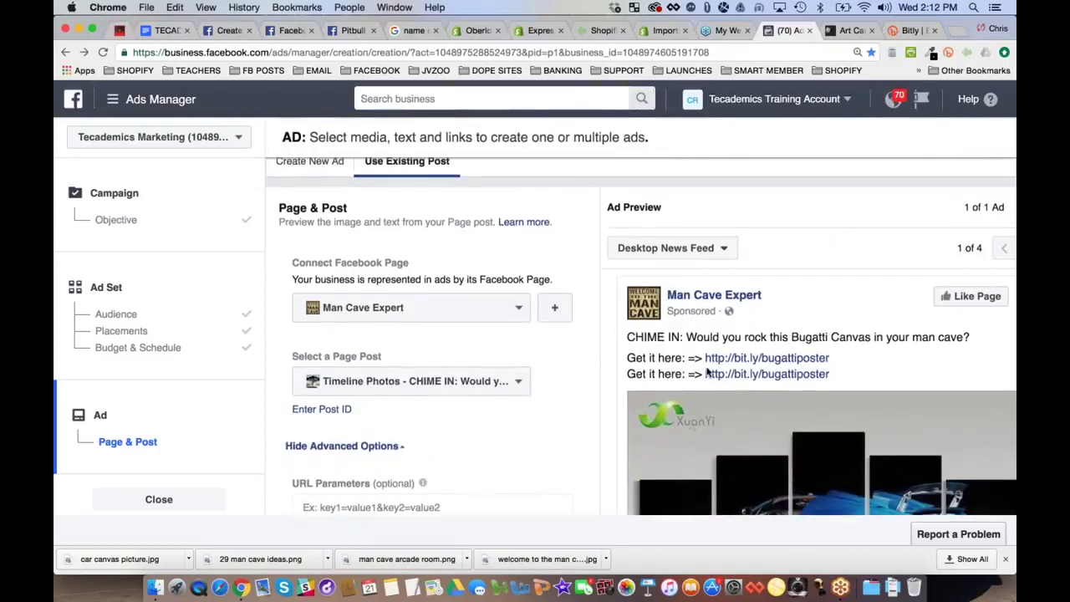
scroll(708, 373, "down", 1)
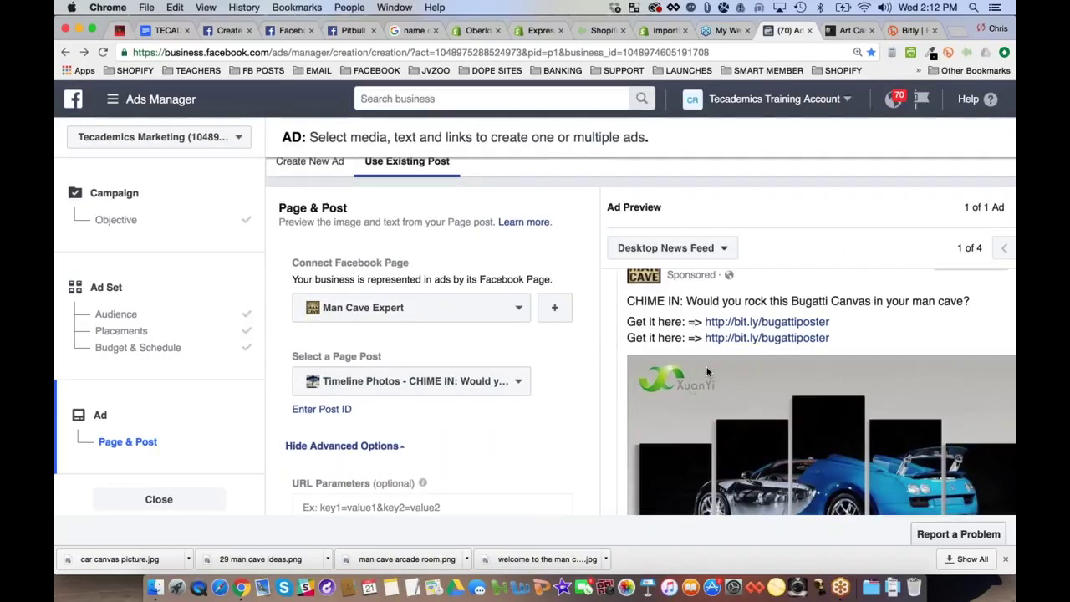
scroll(706, 372, "down", 2)
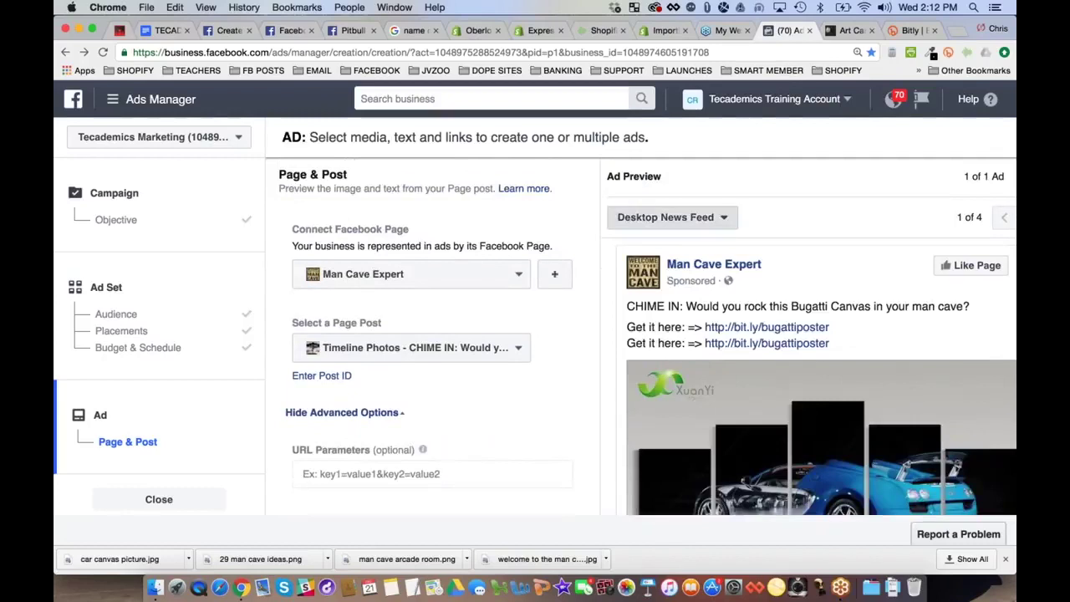
left_click(715, 218)
left_click(712, 306)
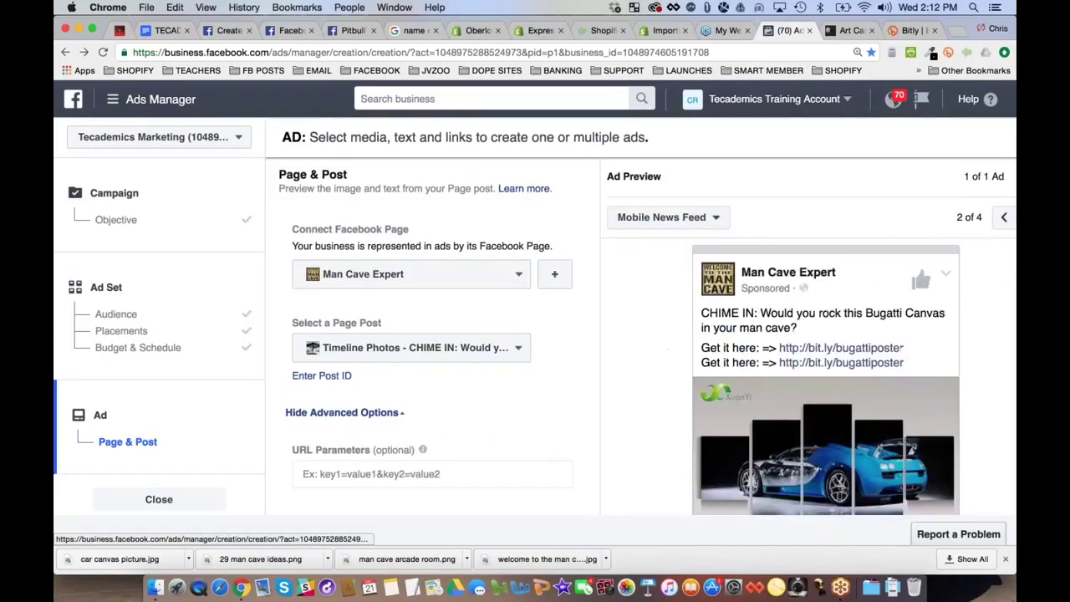
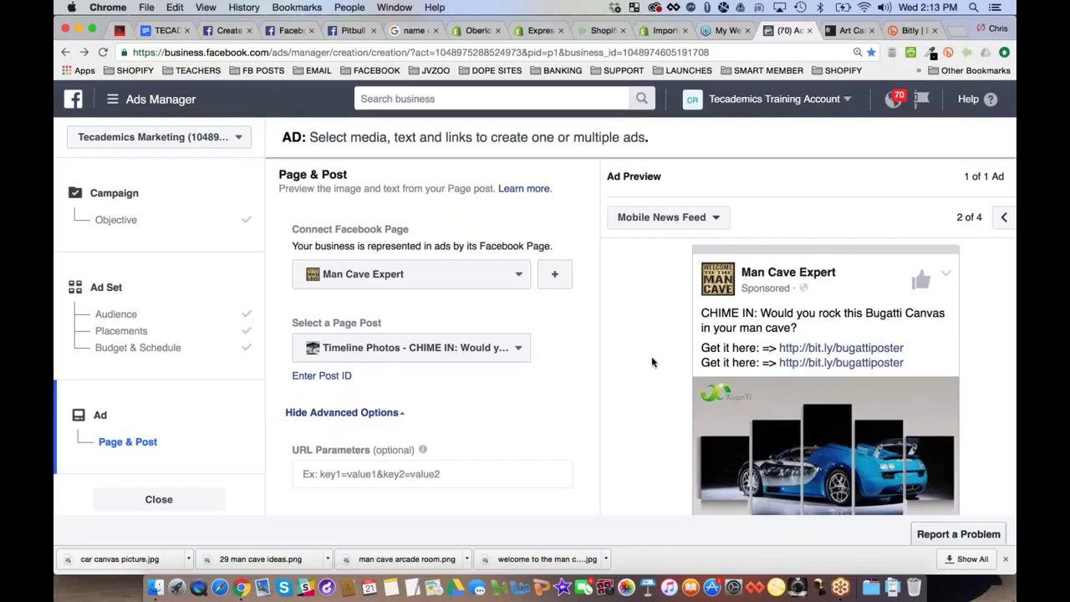
Preview the ad in the Desktop News Feed placement
left_click(656, 217)
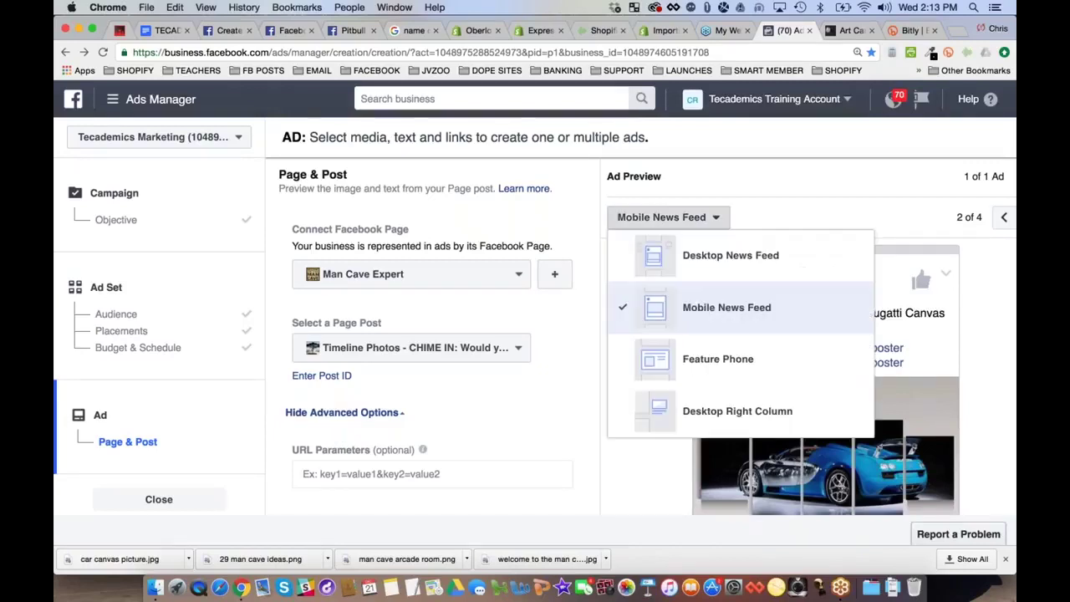
left_click(686, 256)
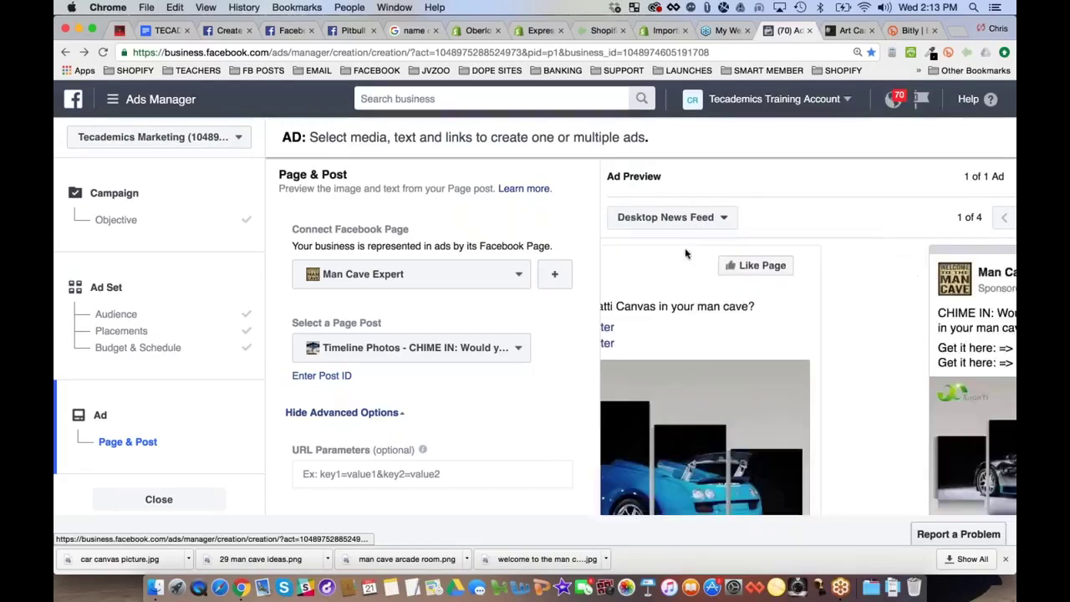
scroll(682, 376, "down", 5)
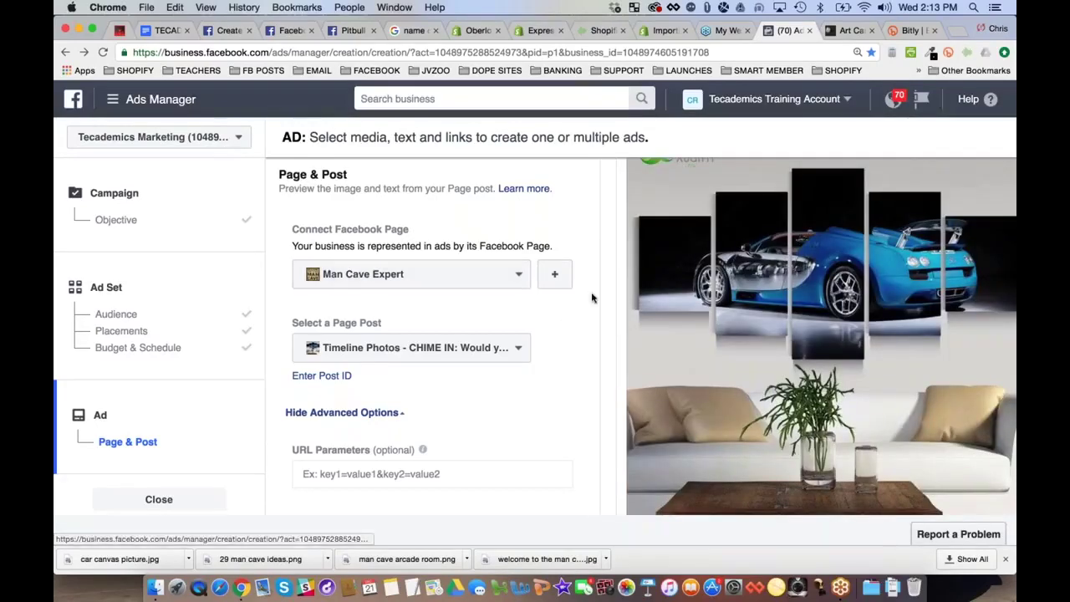
Select 'Track all conversions from my Facebook pixel', then bring up the store's canvas product page
scroll(591, 292, "down", 2)
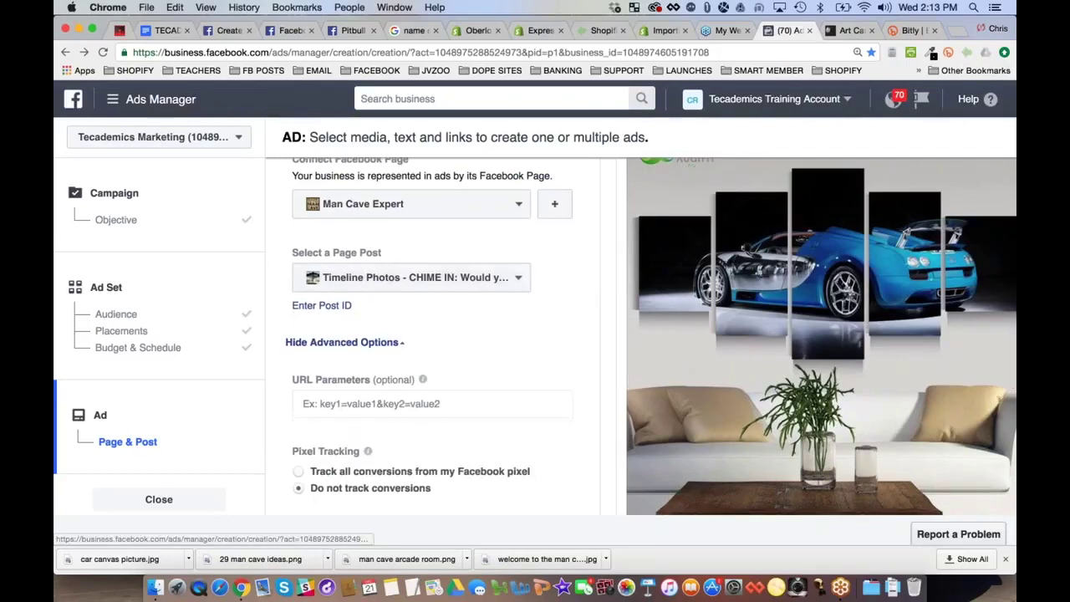
scroll(432, 317, "down", 2)
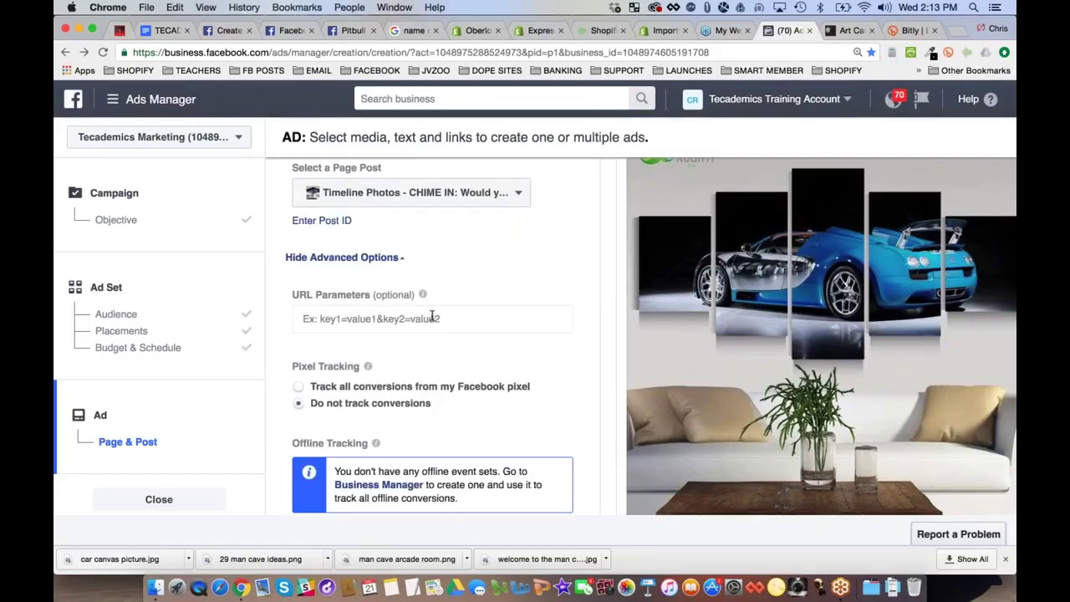
scroll(432, 316, "down", 1)
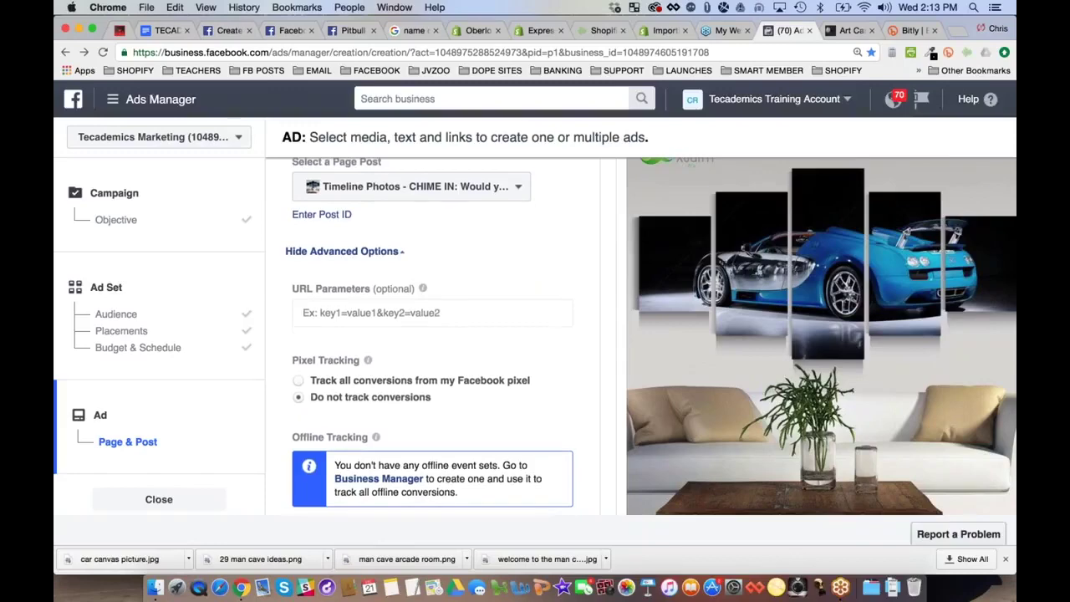
scroll(432, 317, "down", 3)
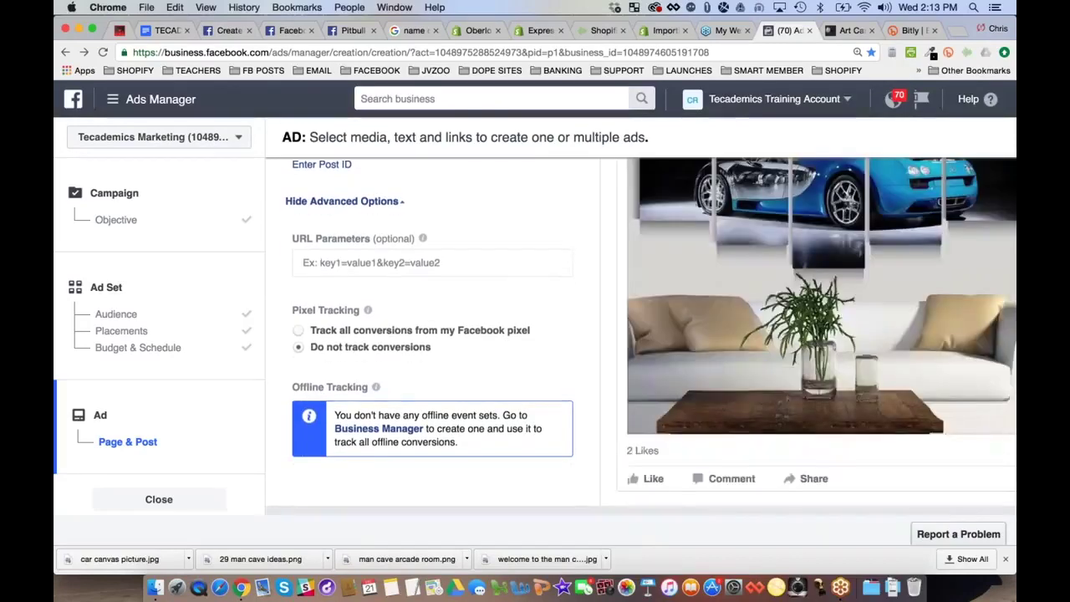
left_click(404, 331)
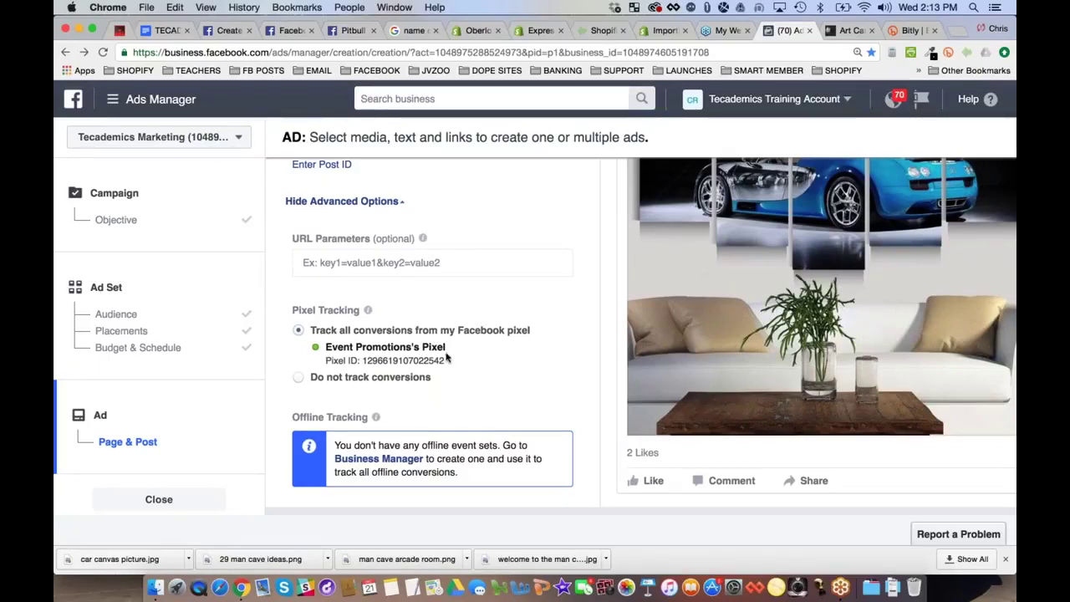
left_click(846, 32)
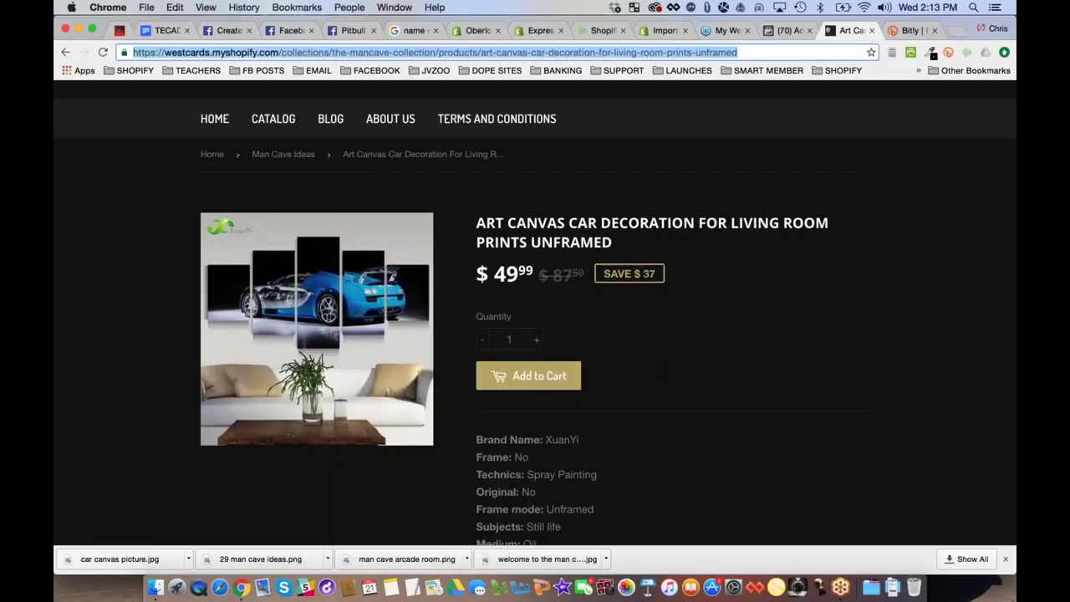
Add the Art Canvas Car Decoration print to the cart, showing a $49.99 subtotal
left_click(532, 380)
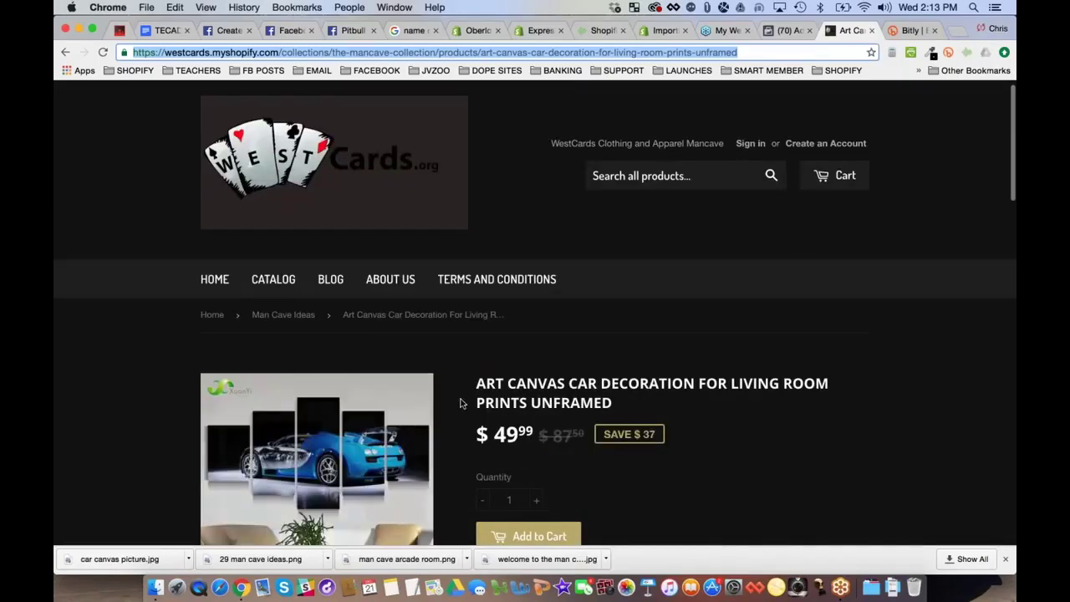
scroll(460, 401, "down", 1)
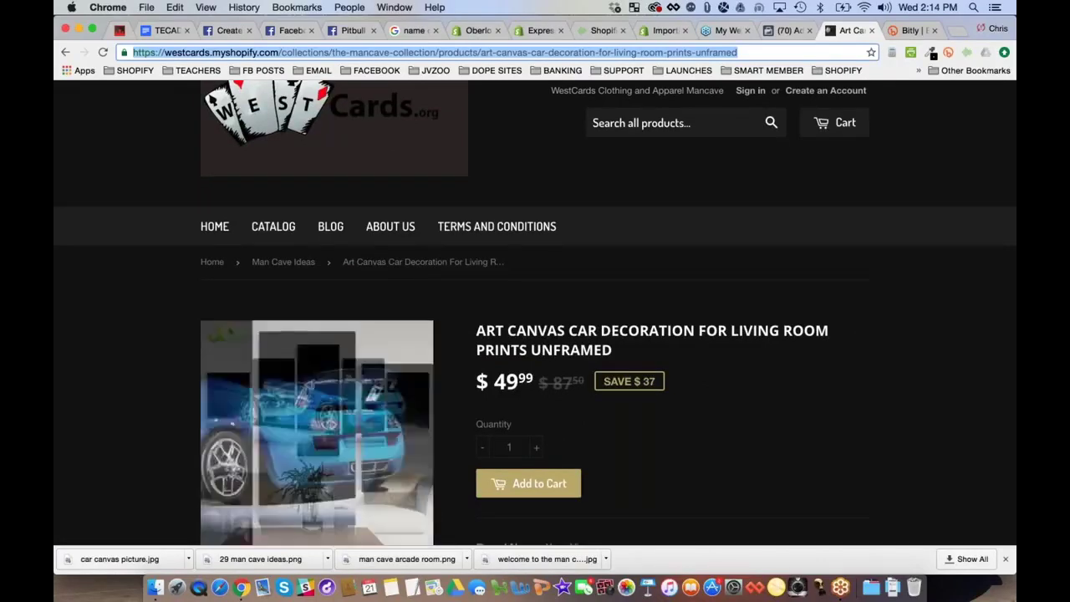
scroll(317, 432, "down", 1)
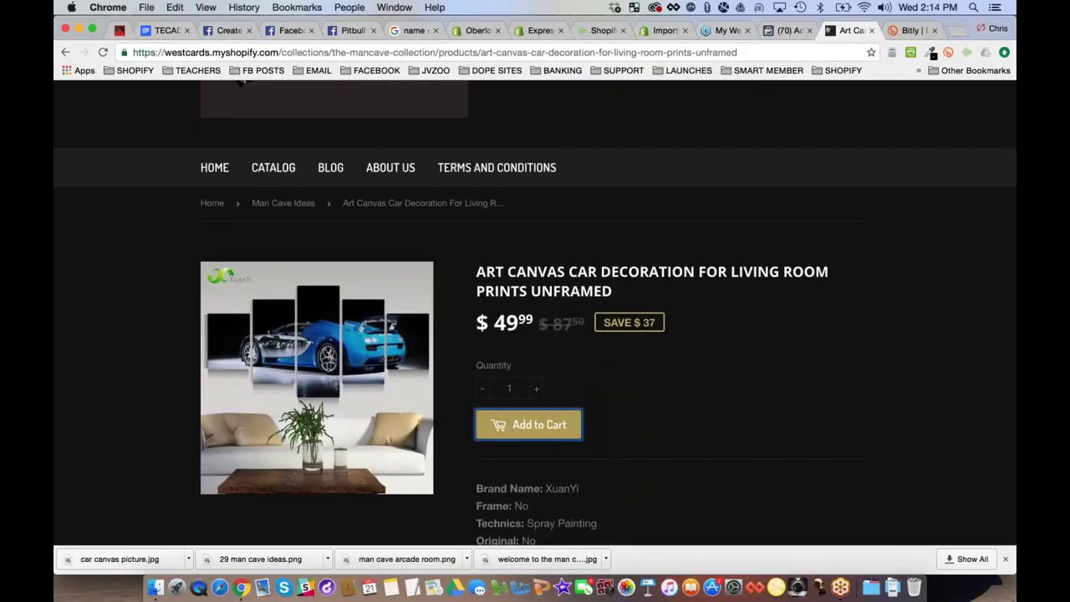
scroll(535, 313, "up", 1)
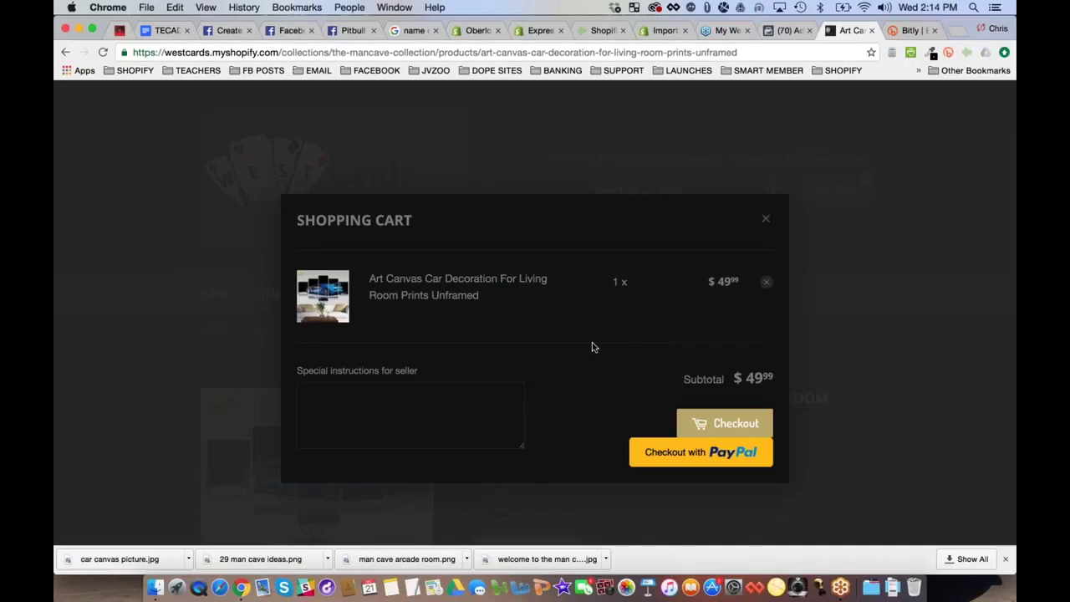
Close the Shopping Cart popup, leaving one item in the cart
mouse_move(598, 289)
left_click(736, 423)
mouse_move(555, 335)
left_click(767, 220)
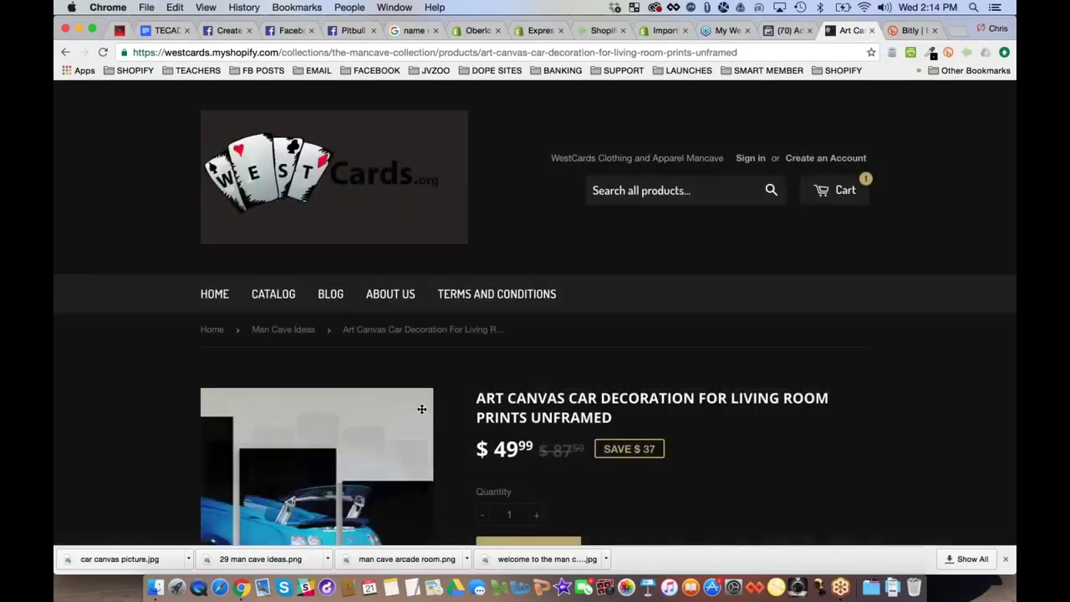
Place the ad order and continue to the Bugatti Art - Bugatti Keywords campaign overview
left_click(784, 32)
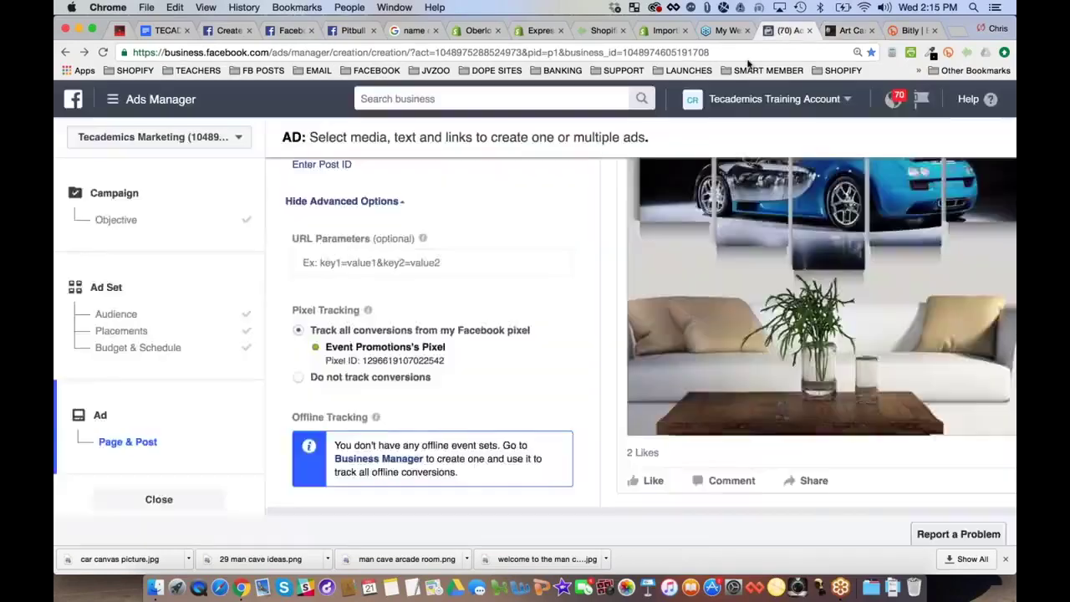
scroll(586, 322, "down", 4)
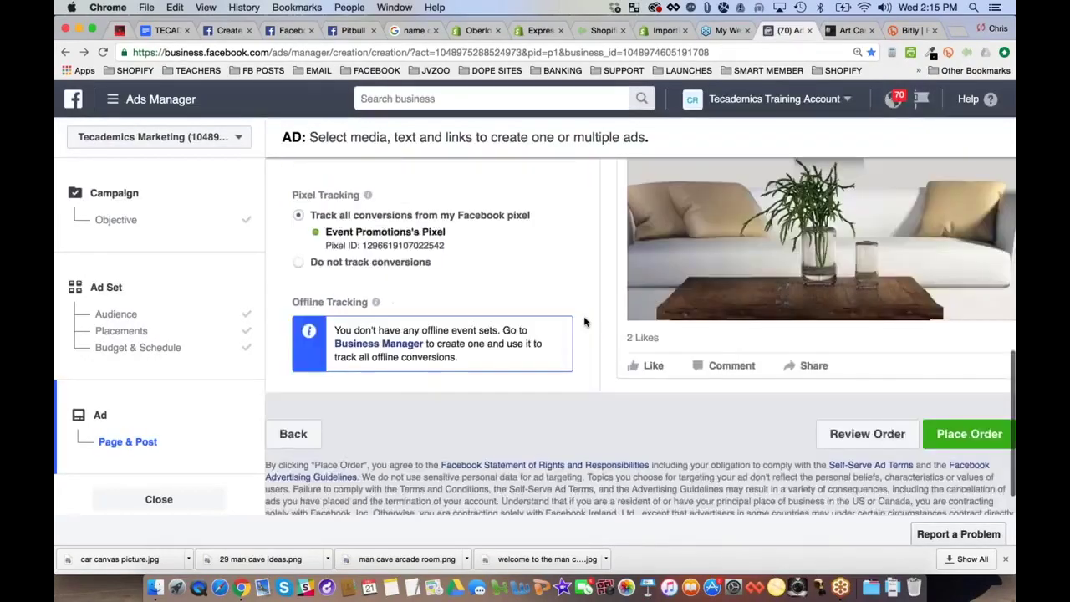
left_click(969, 417)
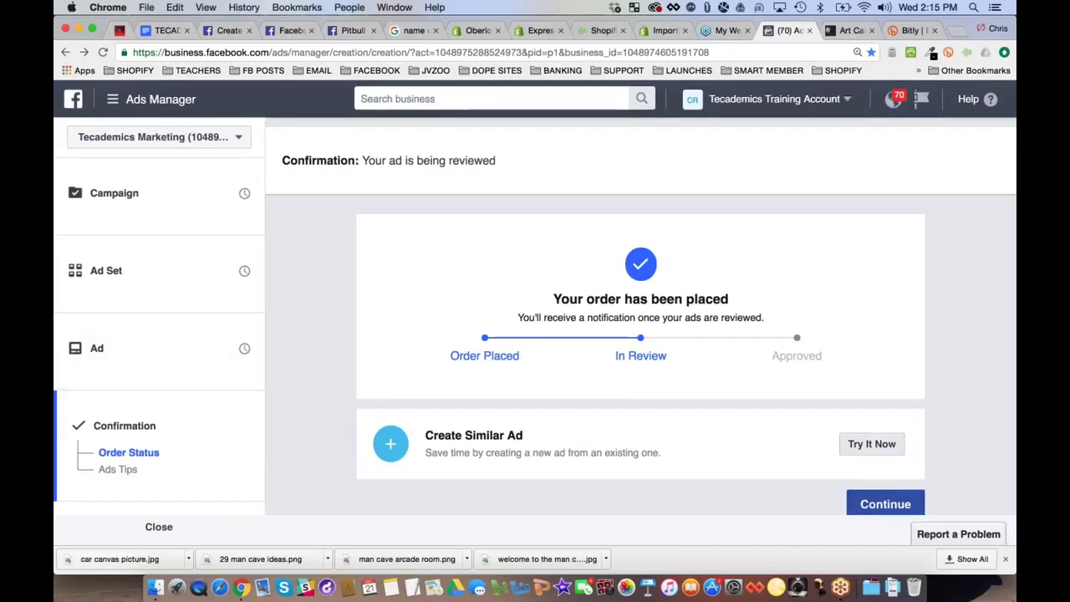
left_click(886, 504)
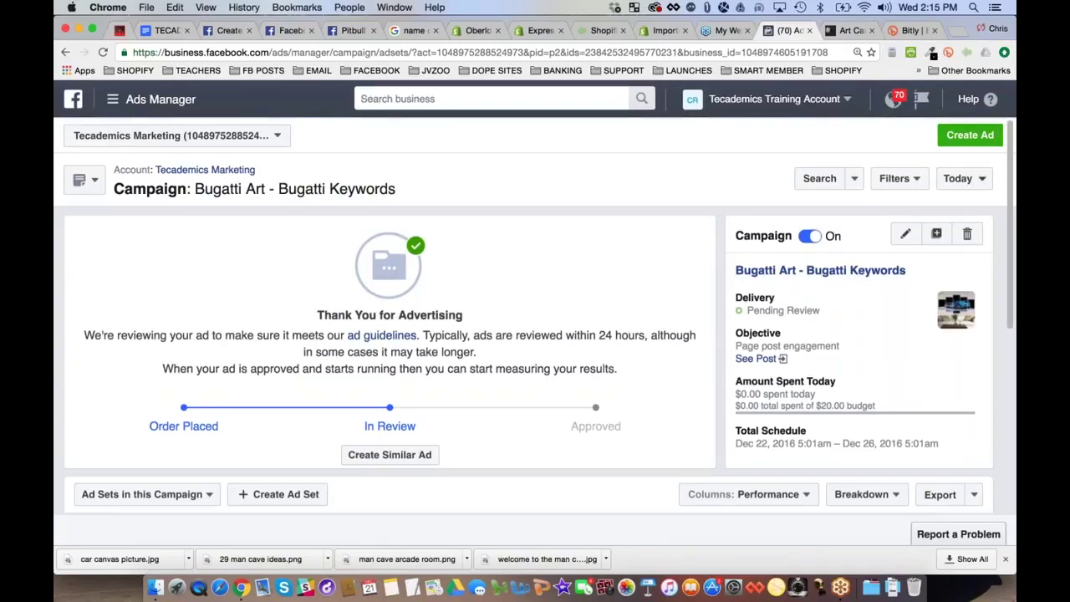
scroll(624, 354, "down", 4)
scroll(624, 353, "down", 1)
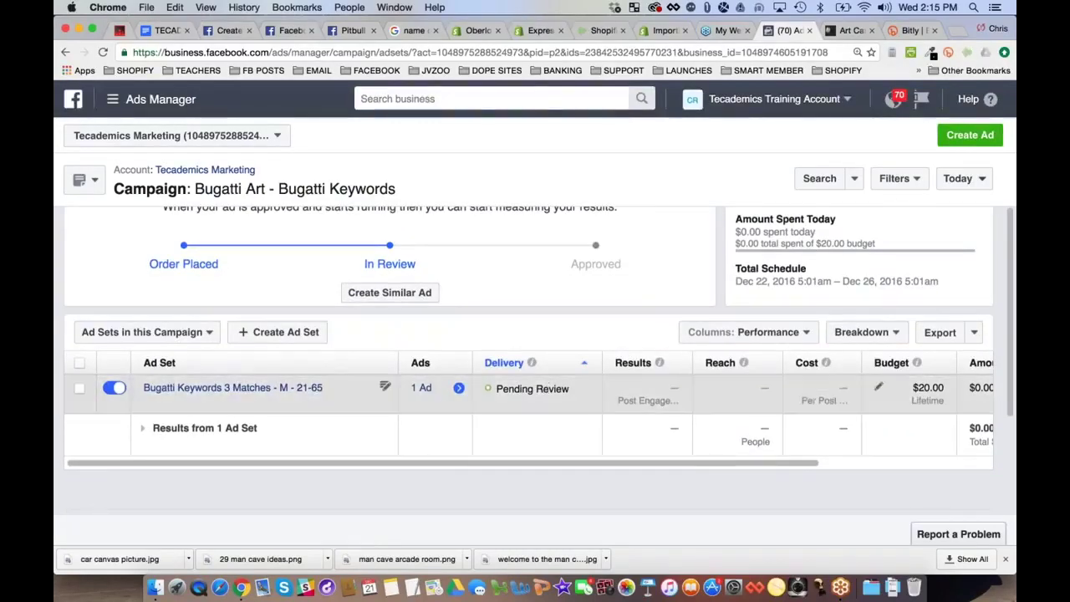
scroll(794, 389, "right", 3)
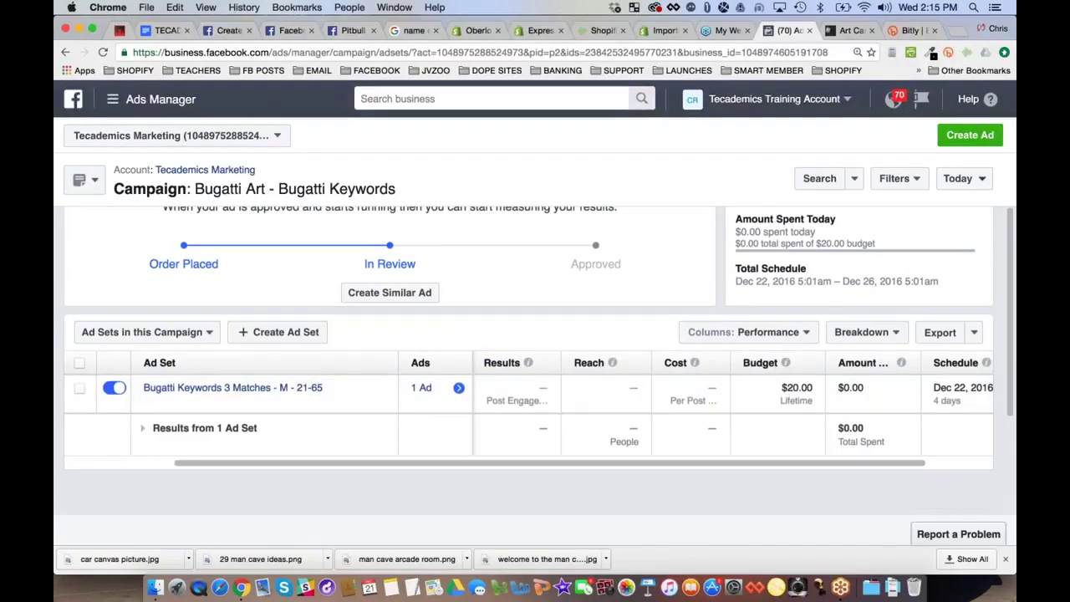
scroll(529, 393, "left", 3)
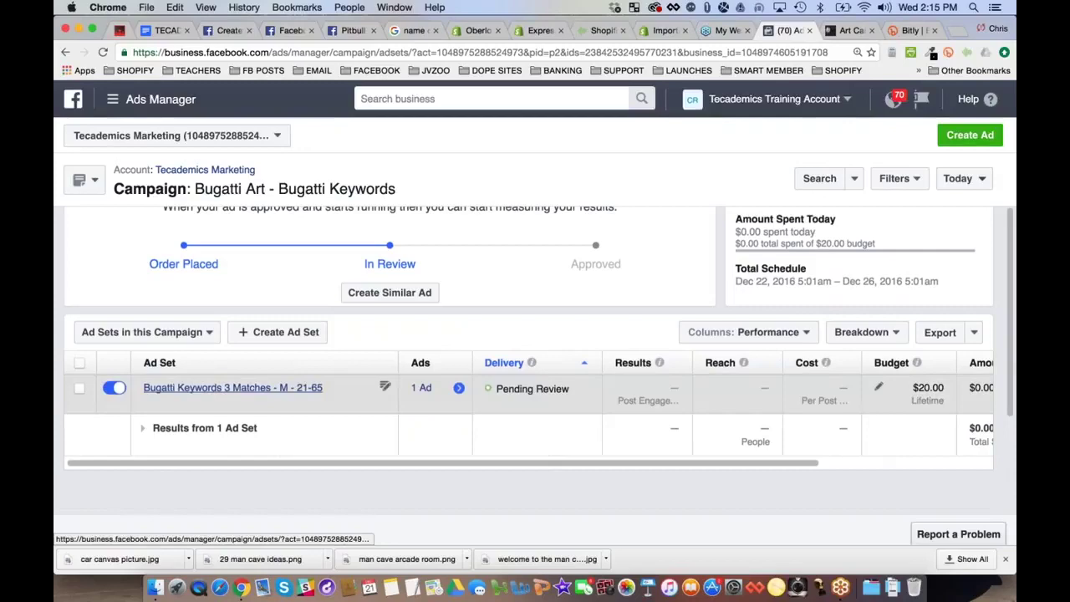
left_click(233, 388)
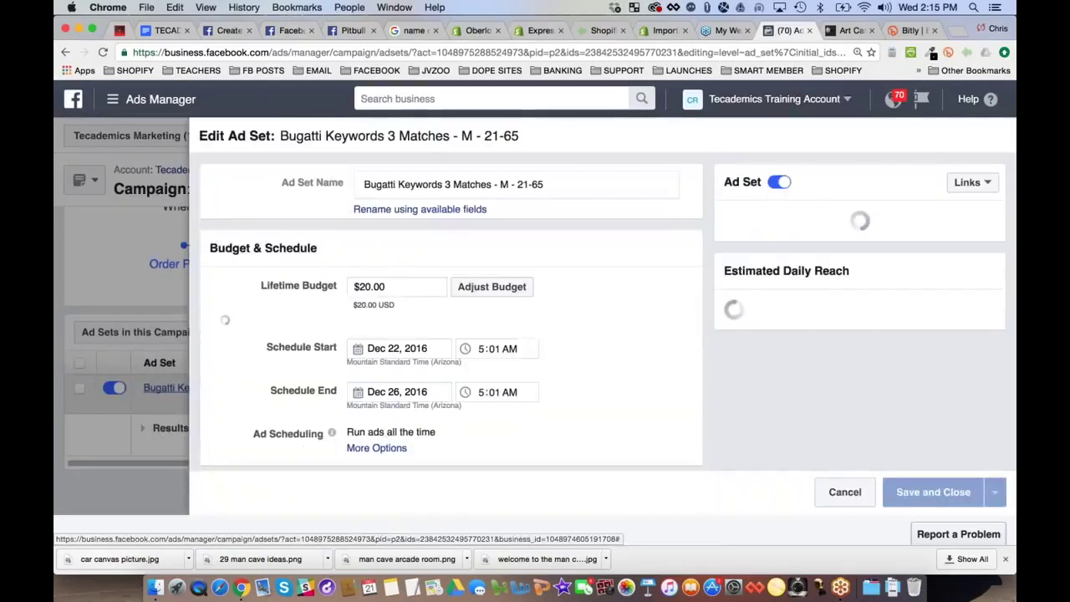
scroll(677, 276, "down", 5)
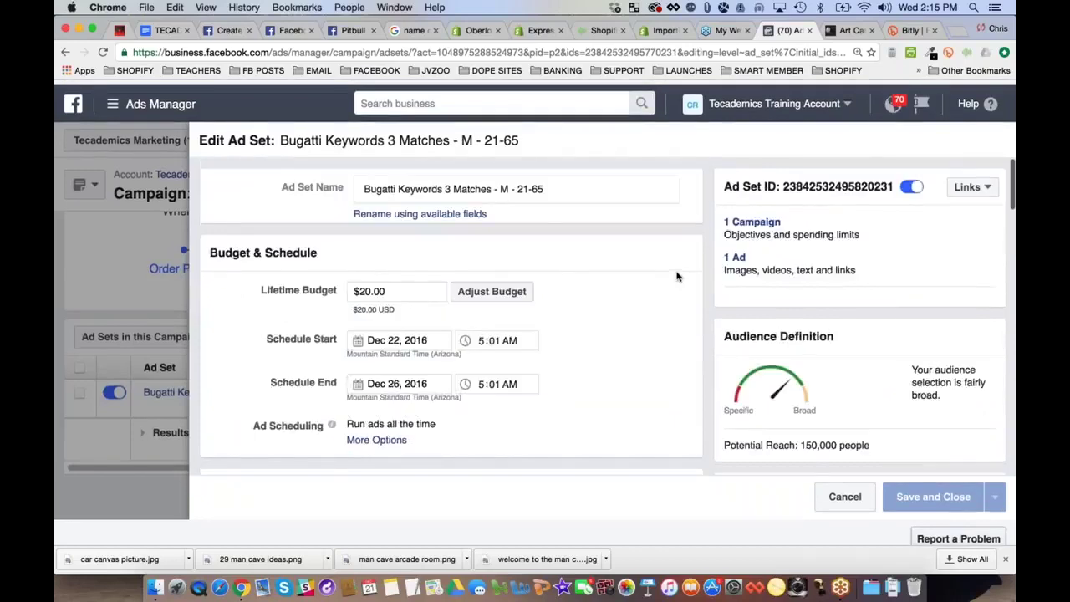
key("Escape")
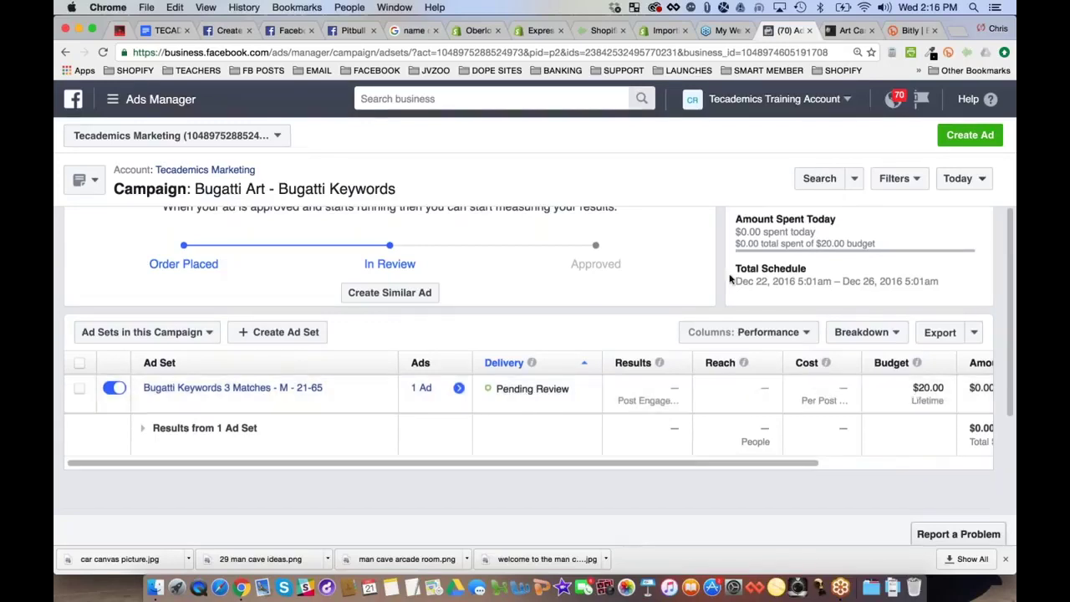
scroll(723, 278, "up", 4)
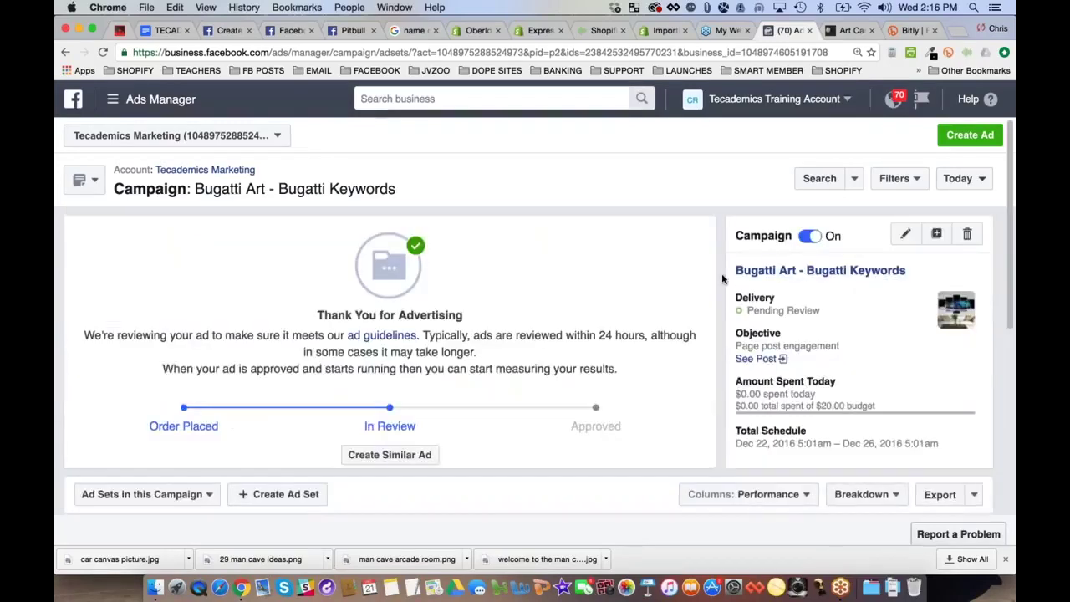
key("super+2")
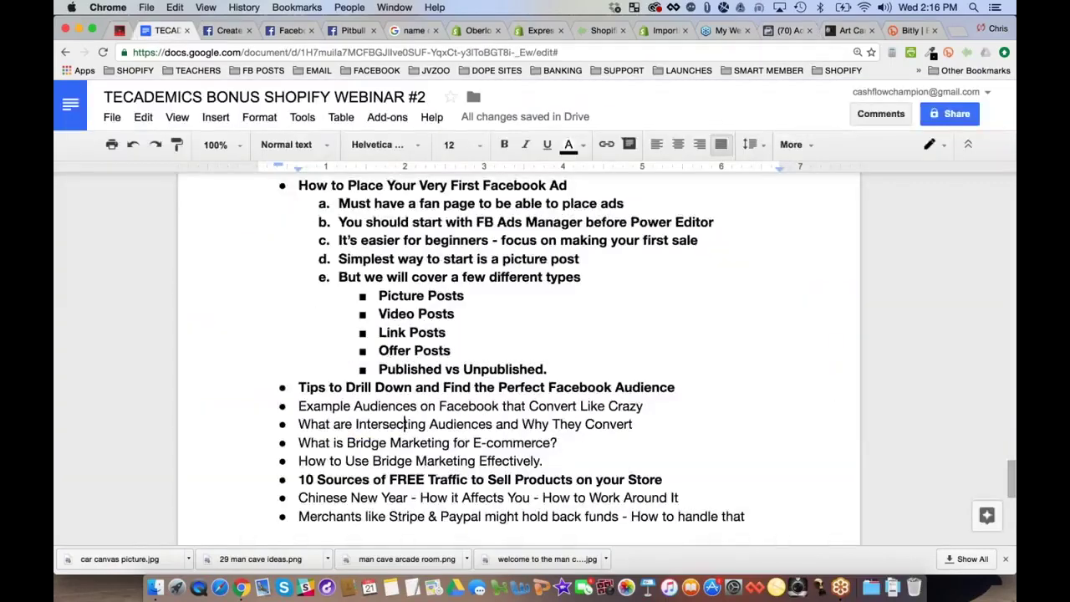
left_click(778, 31)
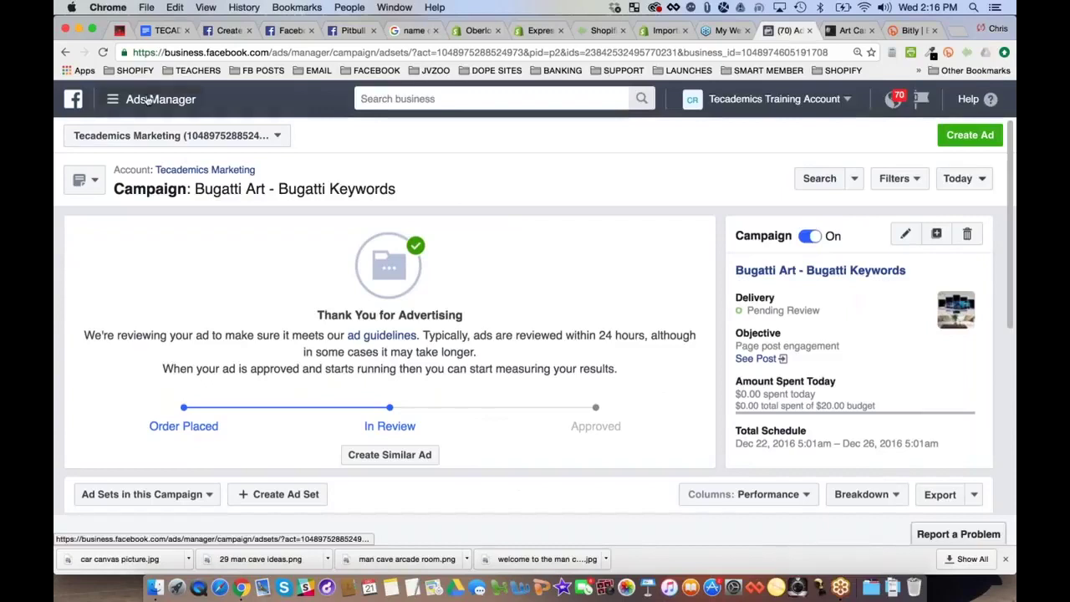
Open Audience Insights from the full list of advertising tools
mouse_move(145, 98)
left_click(171, 362)
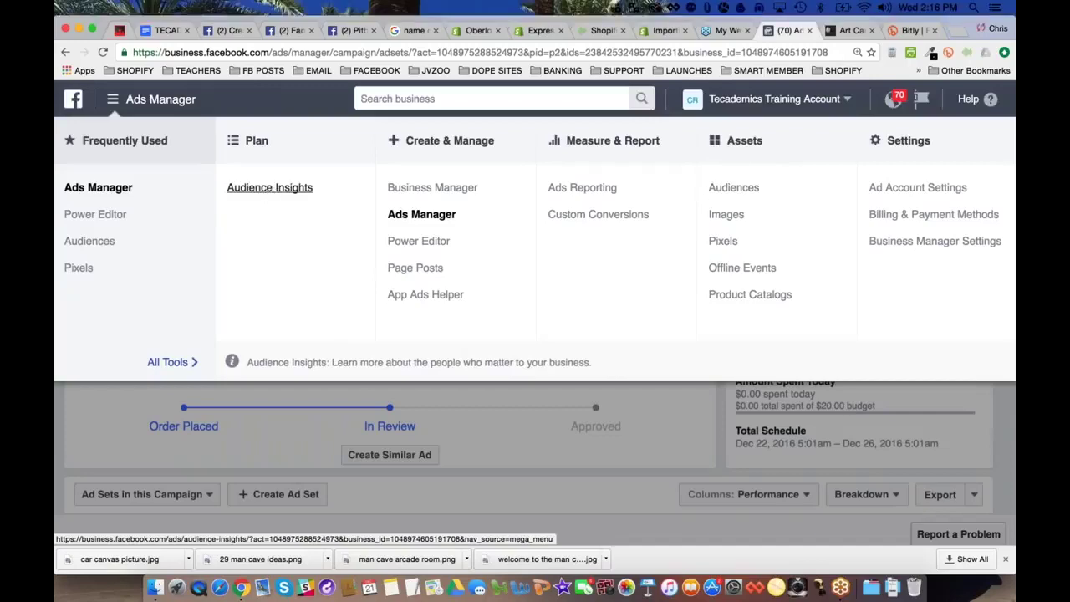
left_click(268, 189)
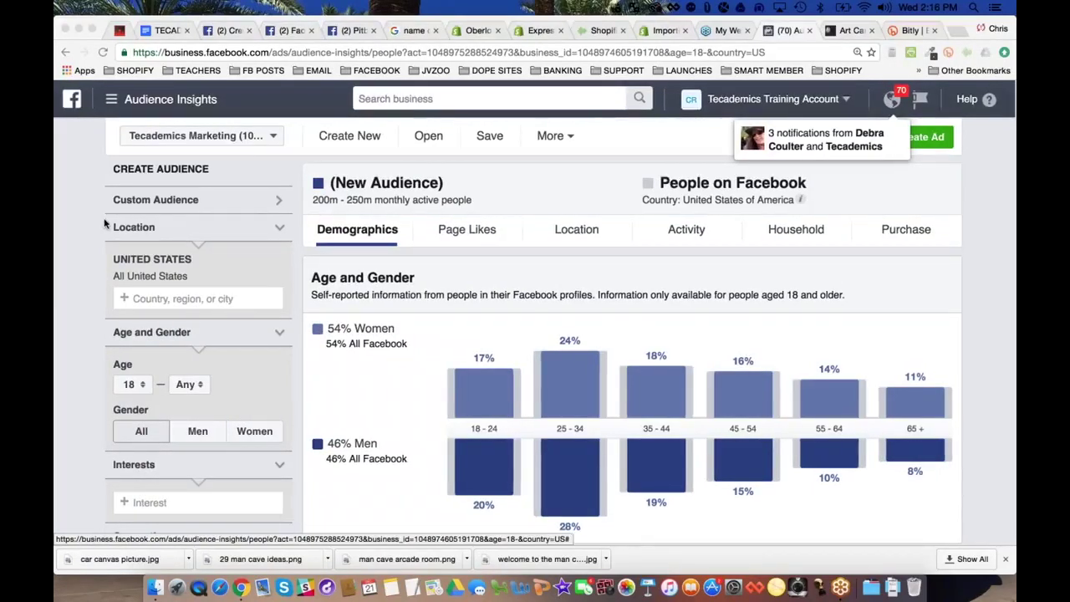
scroll(105, 223, "down", 1)
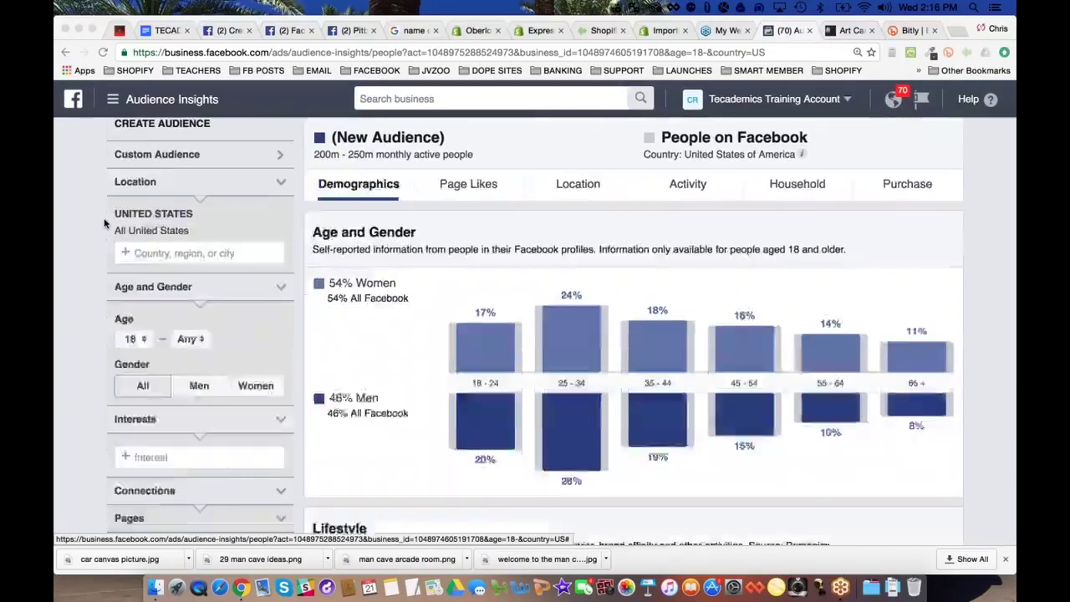
scroll(105, 224, "down", 1)
Add Man cave as an interest for the US audience
left_click(168, 401)
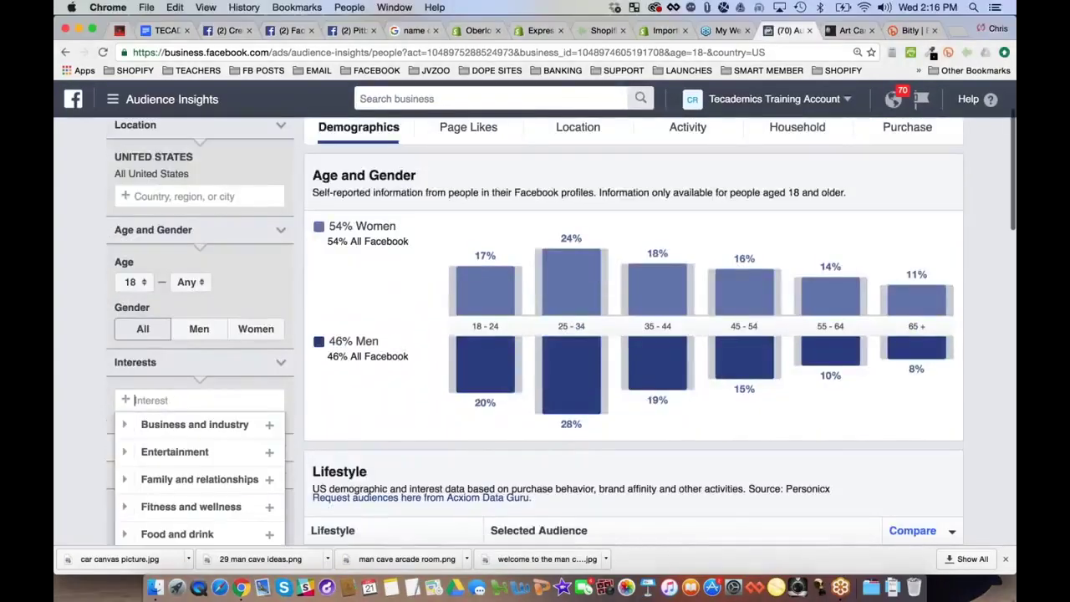
type("man cave")
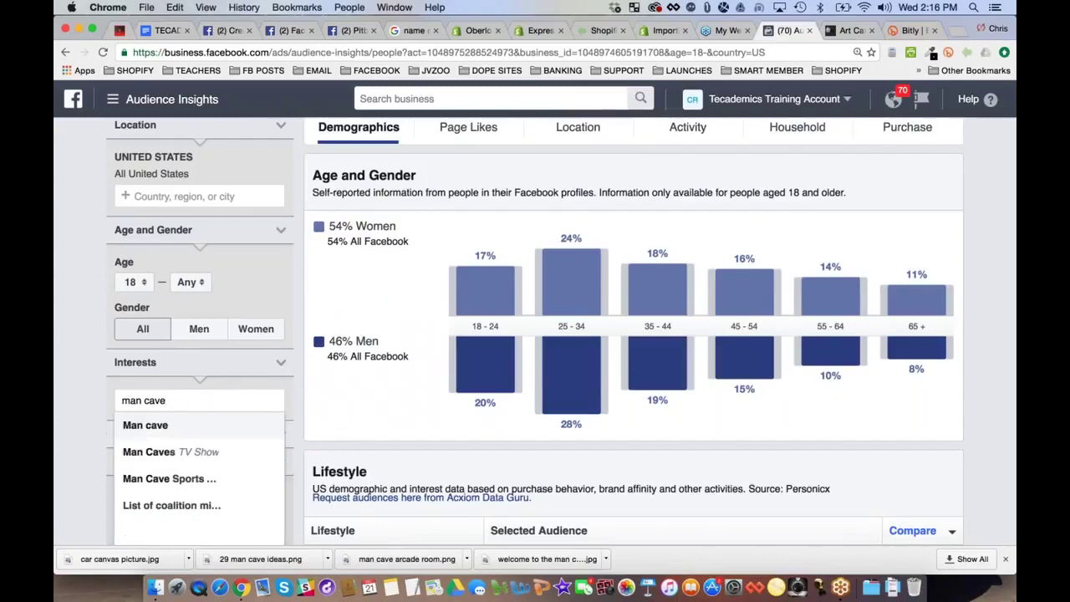
left_click(183, 429)
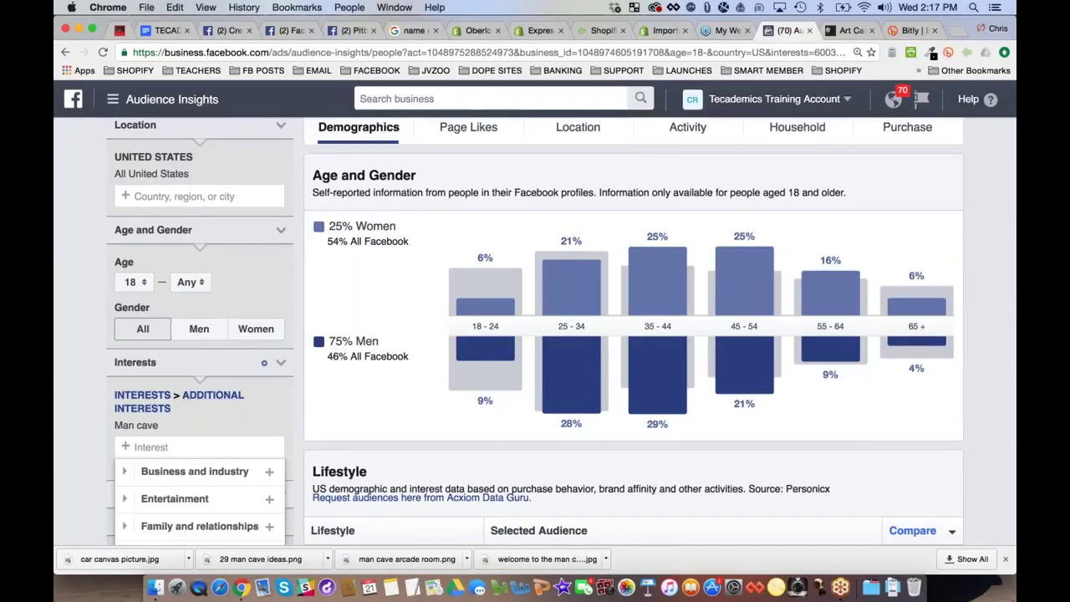
Check the WestCards product page, then return and close the interest category list
key("ctrl+Tab")
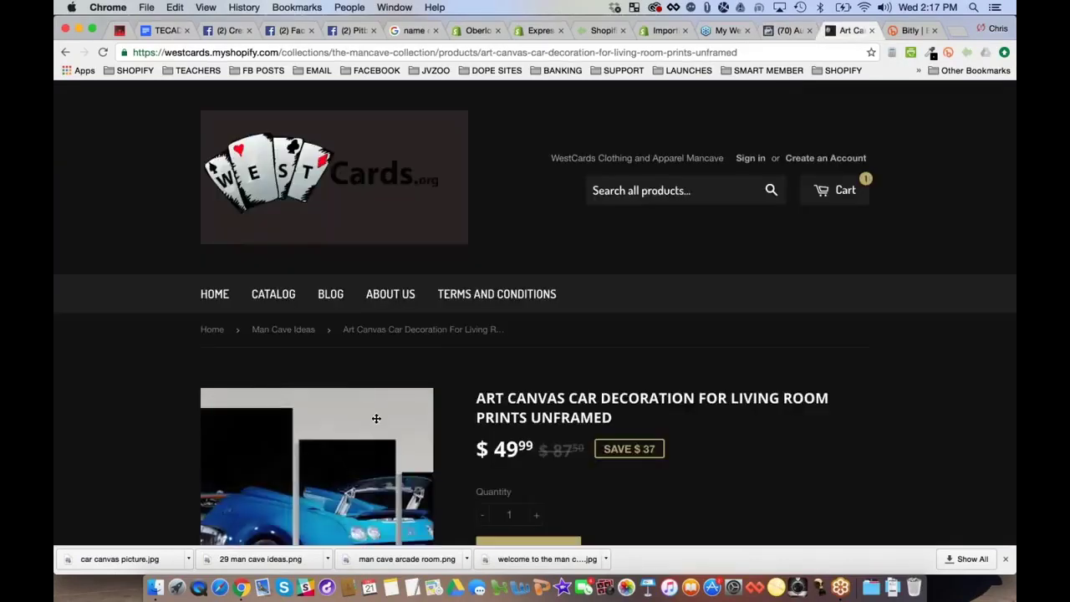
scroll(782, 96, "down", 1)
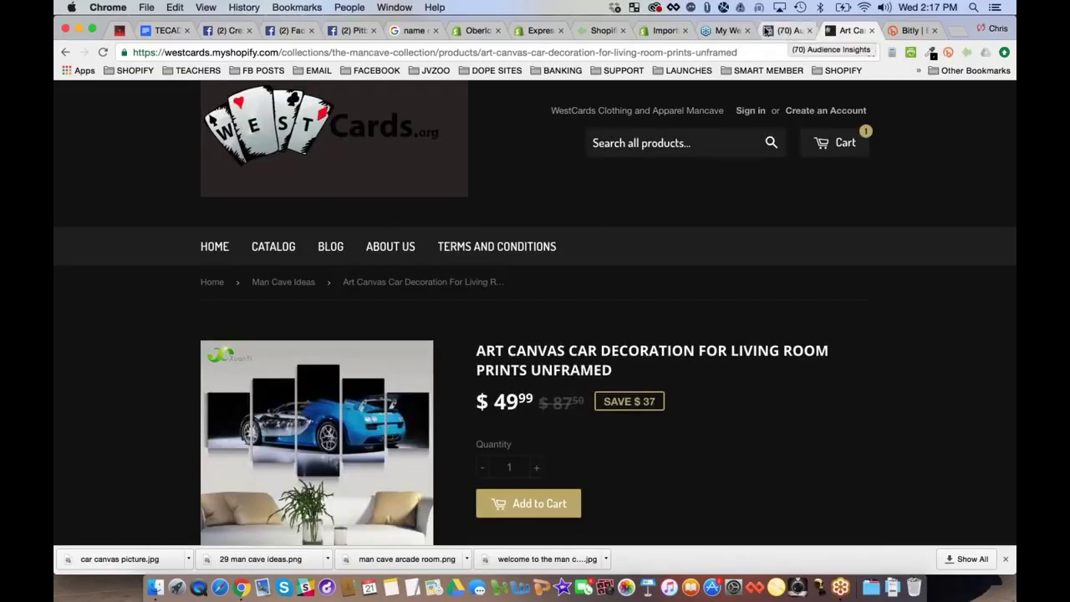
left_click(767, 31)
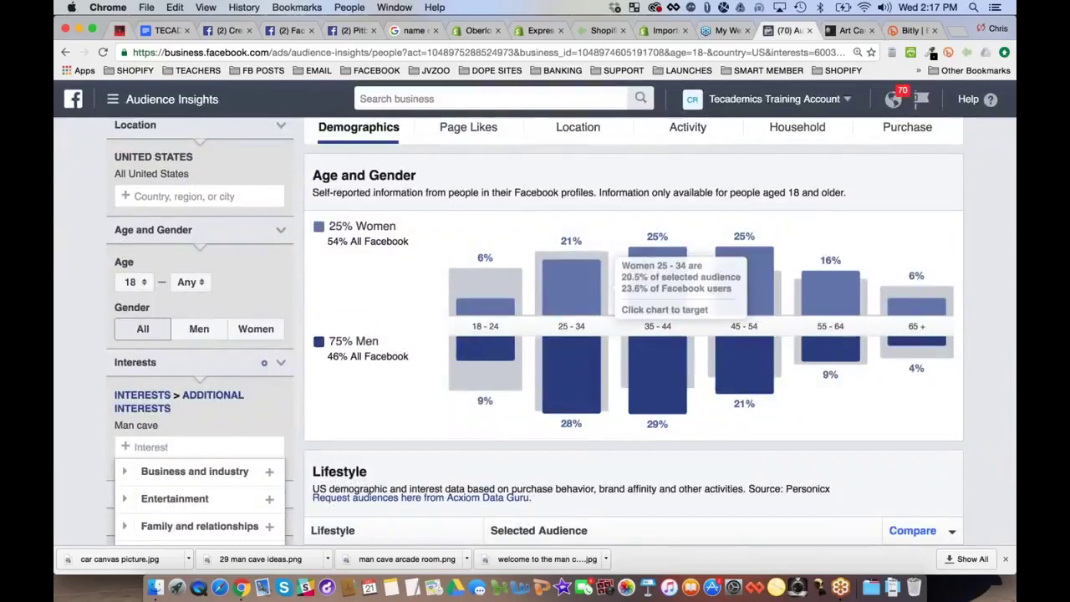
scroll(81, 312, "up", 2)
scroll(82, 312, "down", 5)
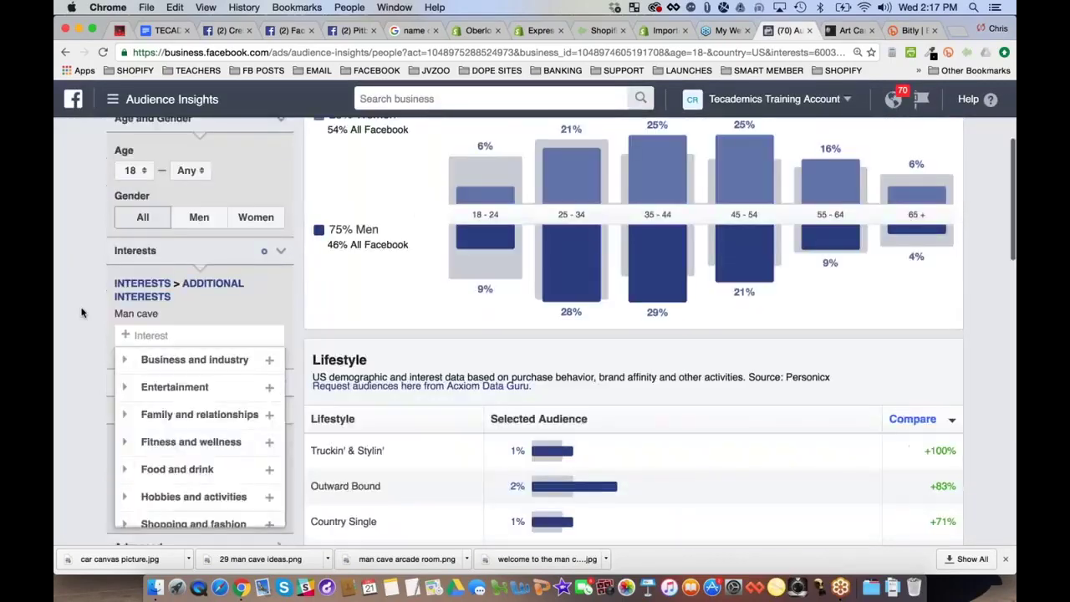
left_click(143, 313)
scroll(89, 336, "up", 1)
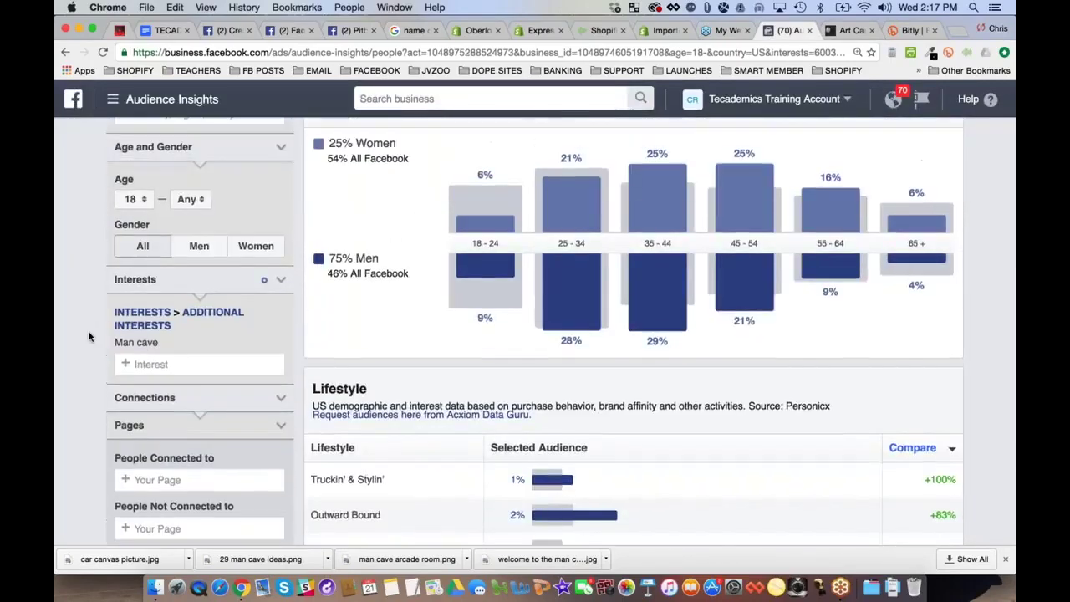
scroll(90, 337, "up", 5)
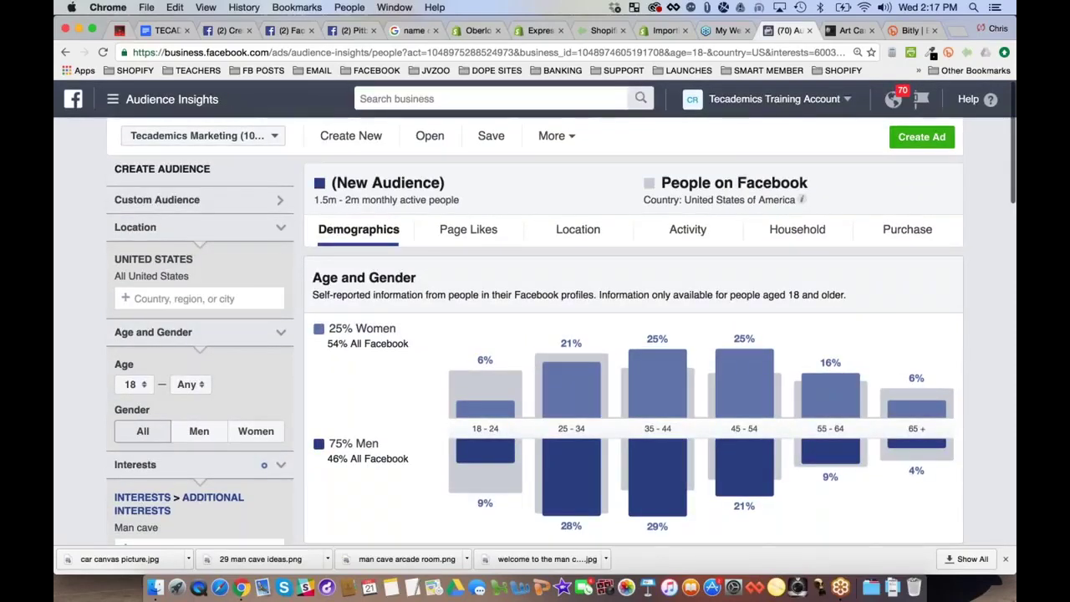
Set the audience's minimum age to 21
left_click(285, 337)
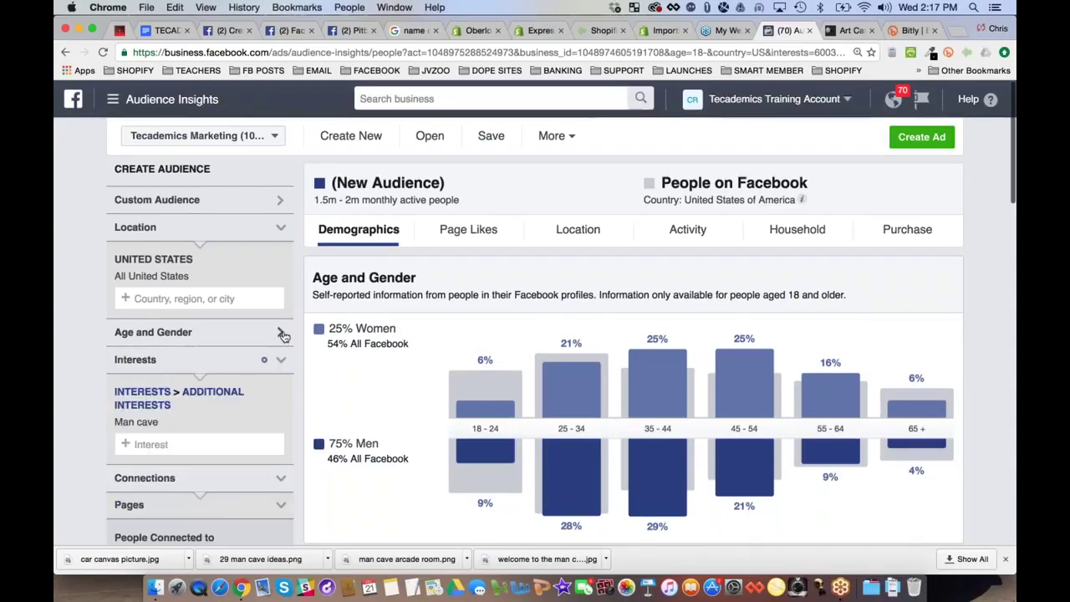
left_click(198, 341)
left_click(131, 384)
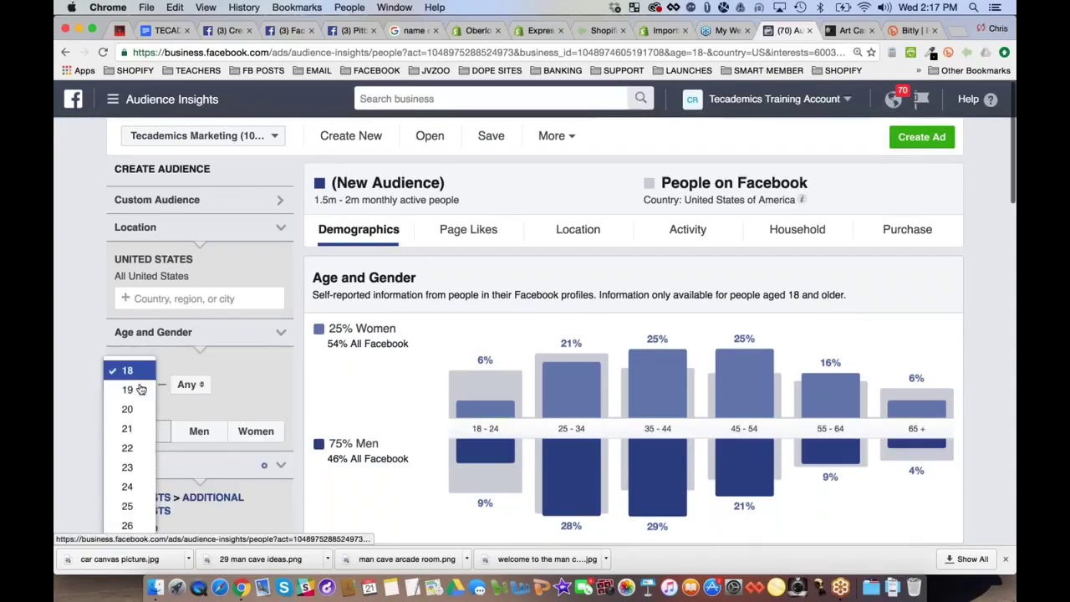
left_click(131, 429)
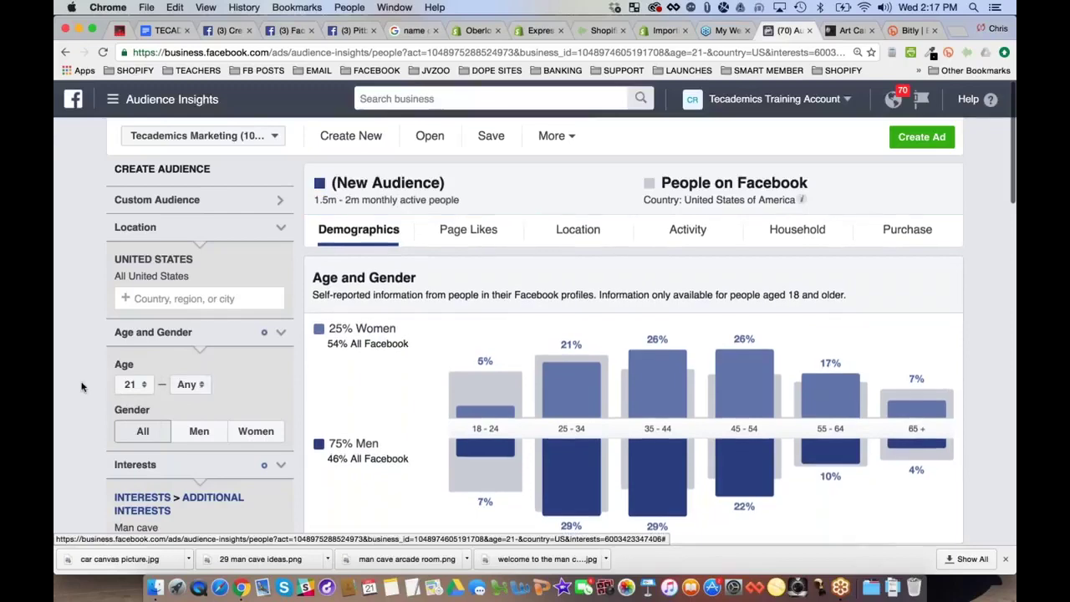
Restrict the audience's gender to Men
scroll(82, 387, "down", 1)
scroll(82, 386, "down", 1)
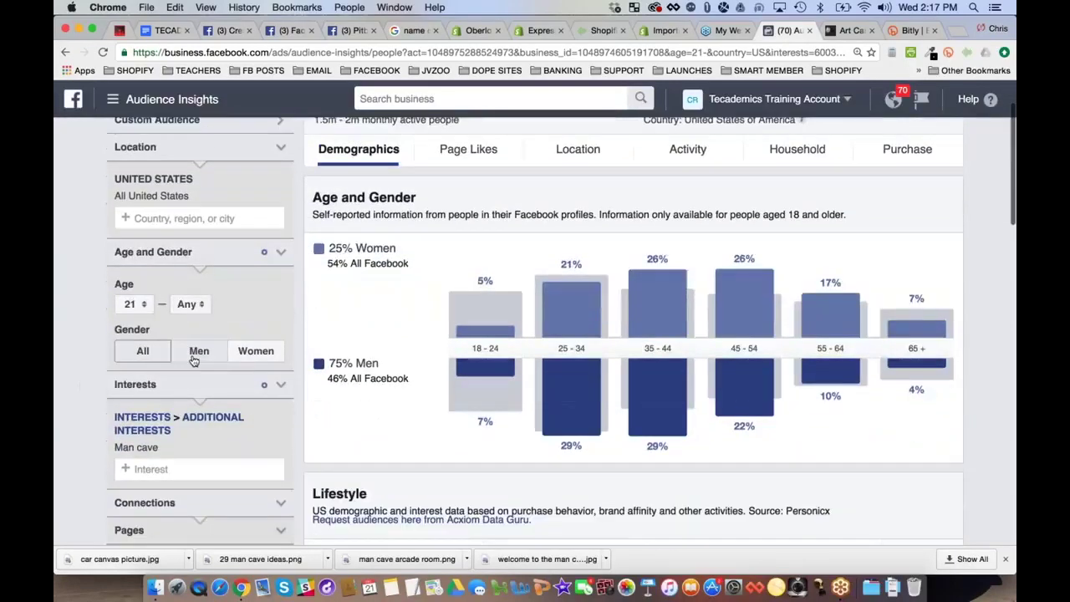
left_click(199, 350)
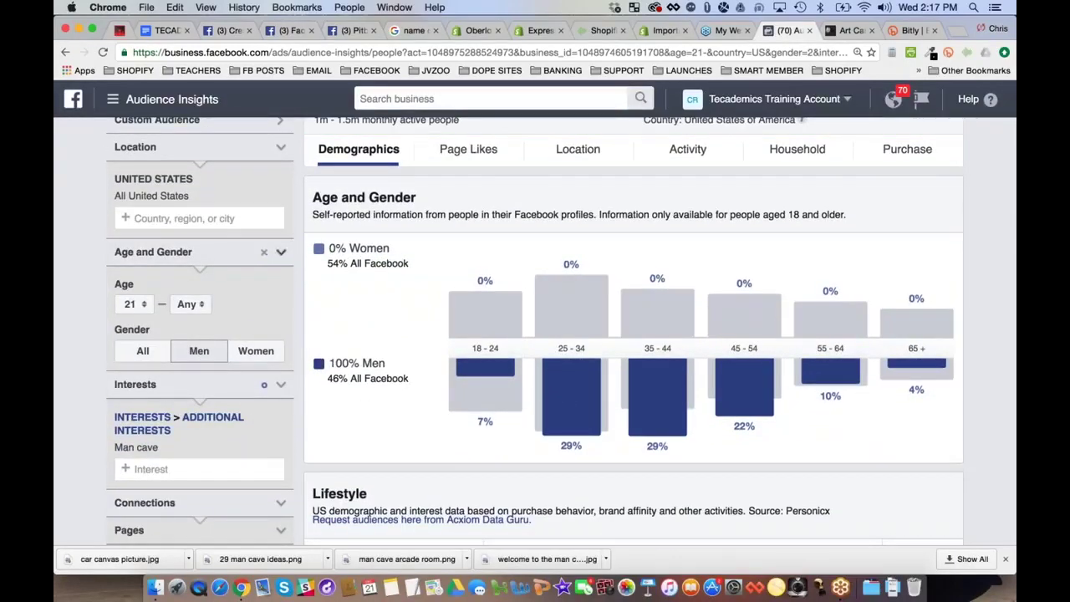
left_click(144, 352)
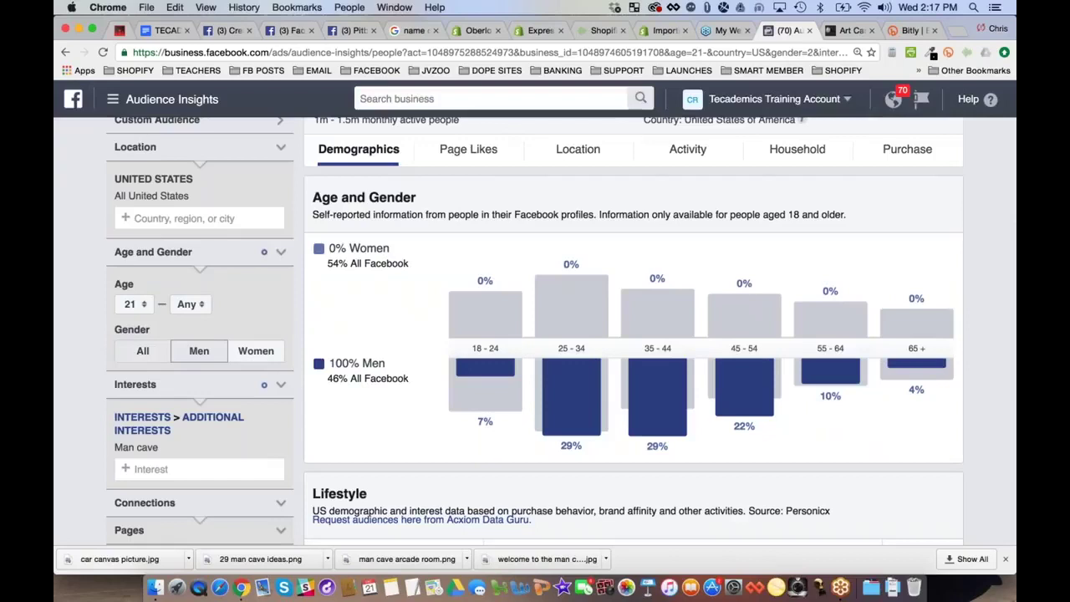
left_click(199, 351)
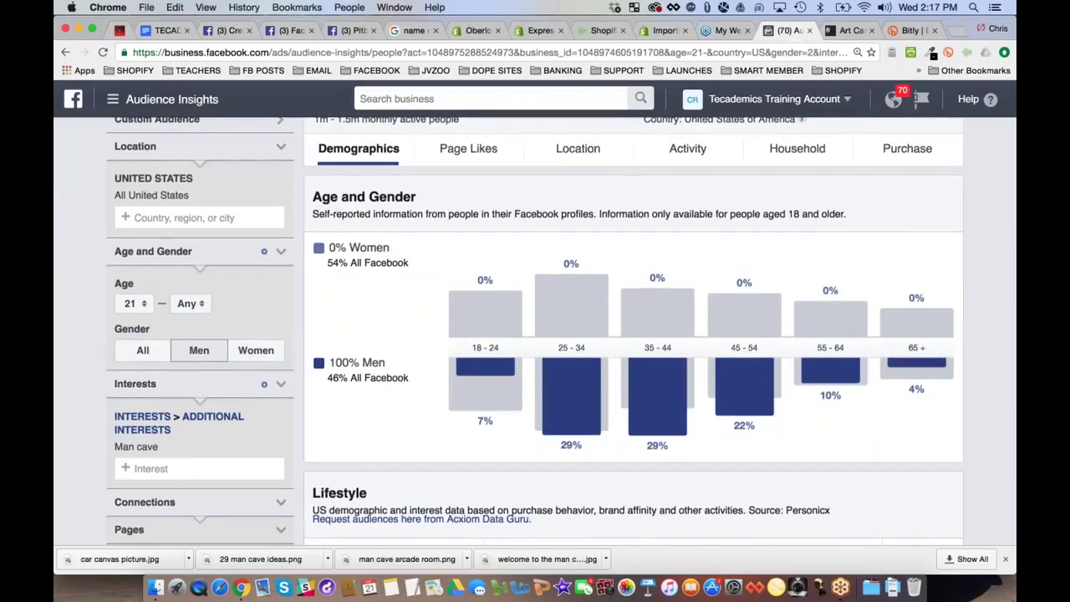
Review the Pages and Advanced filter sections
scroll(275, 329, "down", 3)
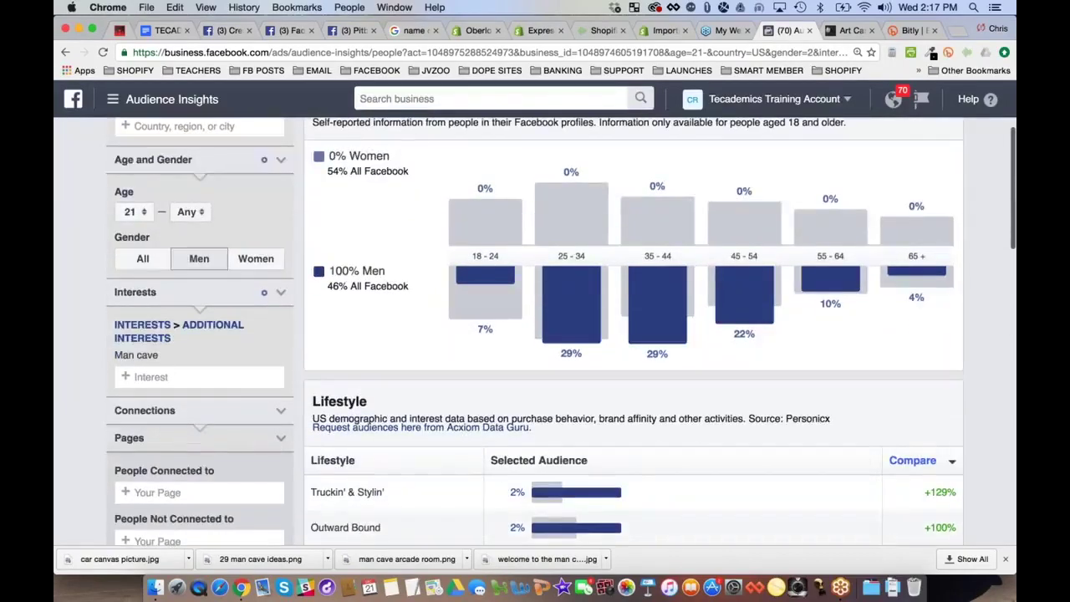
scroll(275, 335, "down", 2)
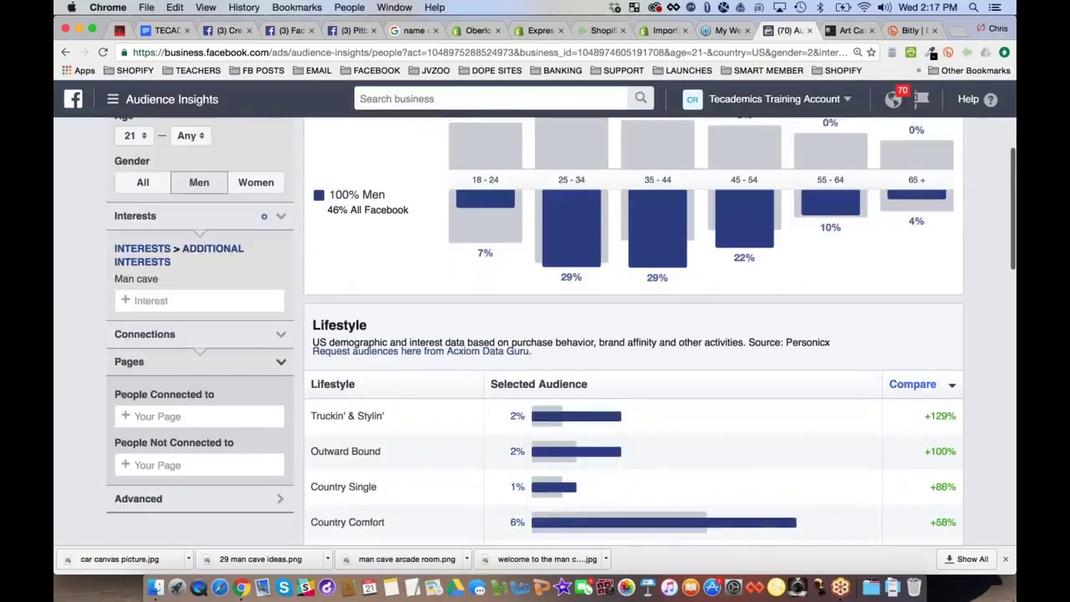
left_click(173, 365)
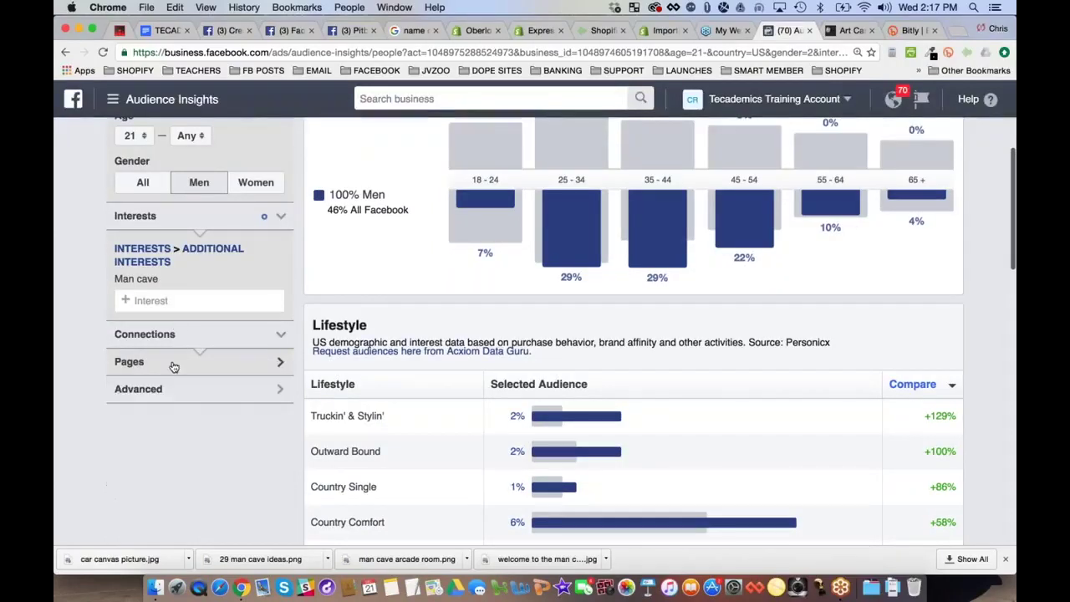
left_click(160, 393)
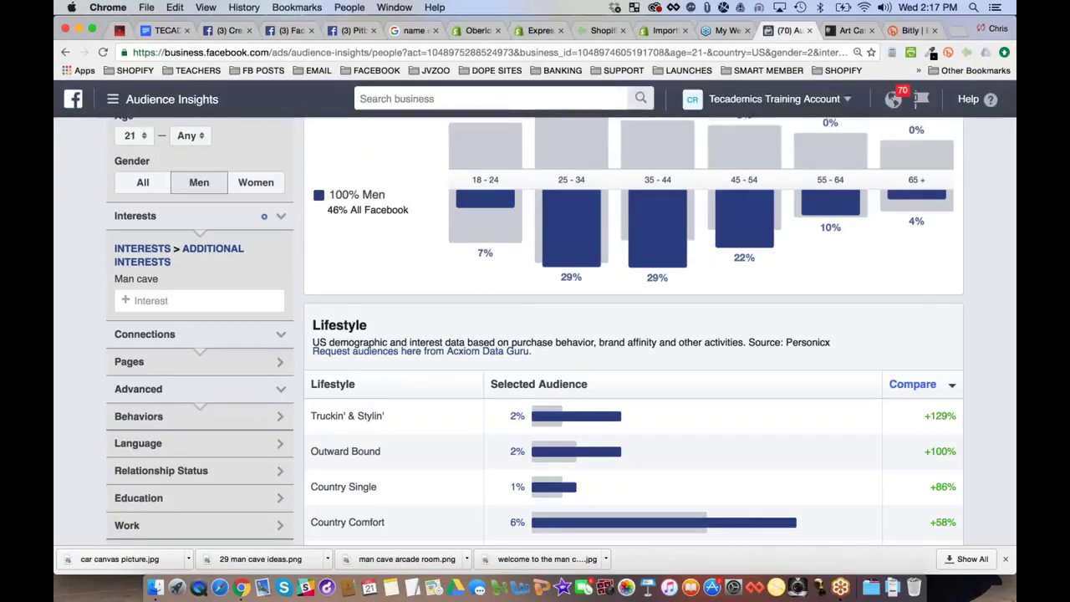
scroll(161, 395, "down", 5)
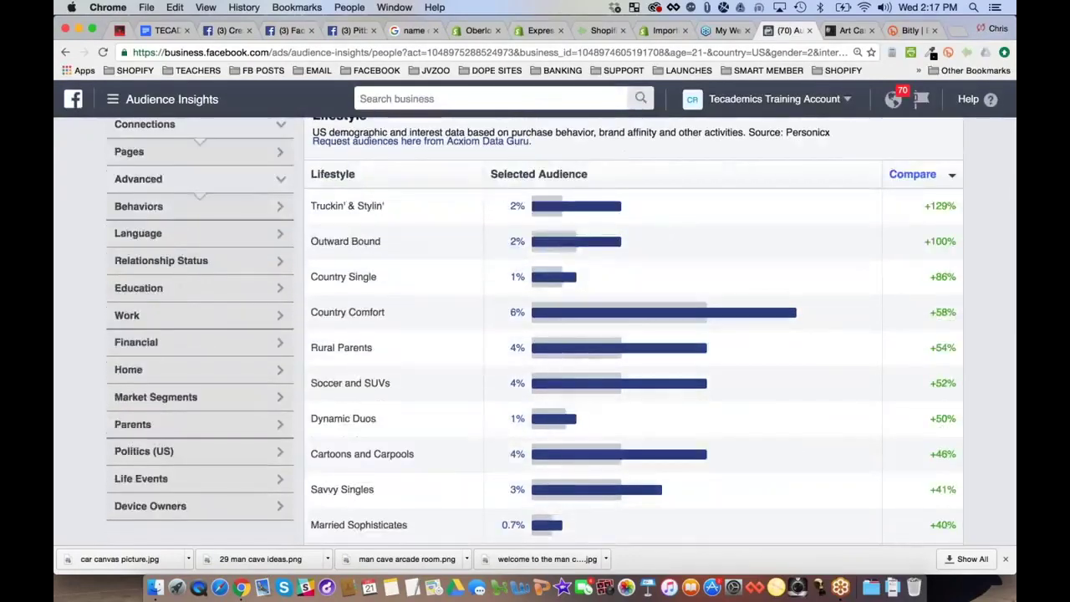
scroll(561, 327, "up", 2)
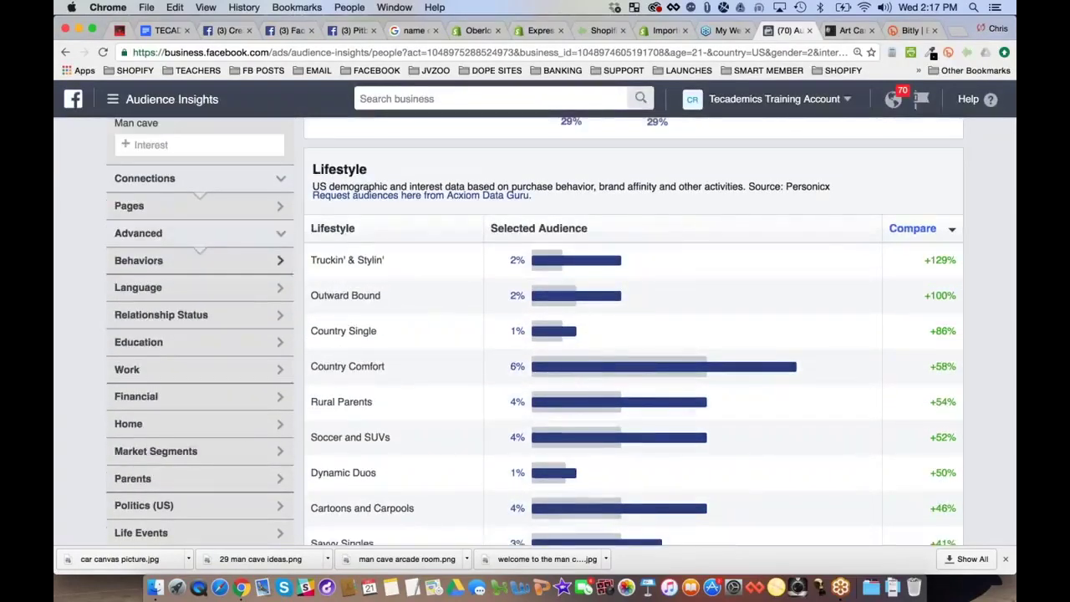
left_click(275, 207)
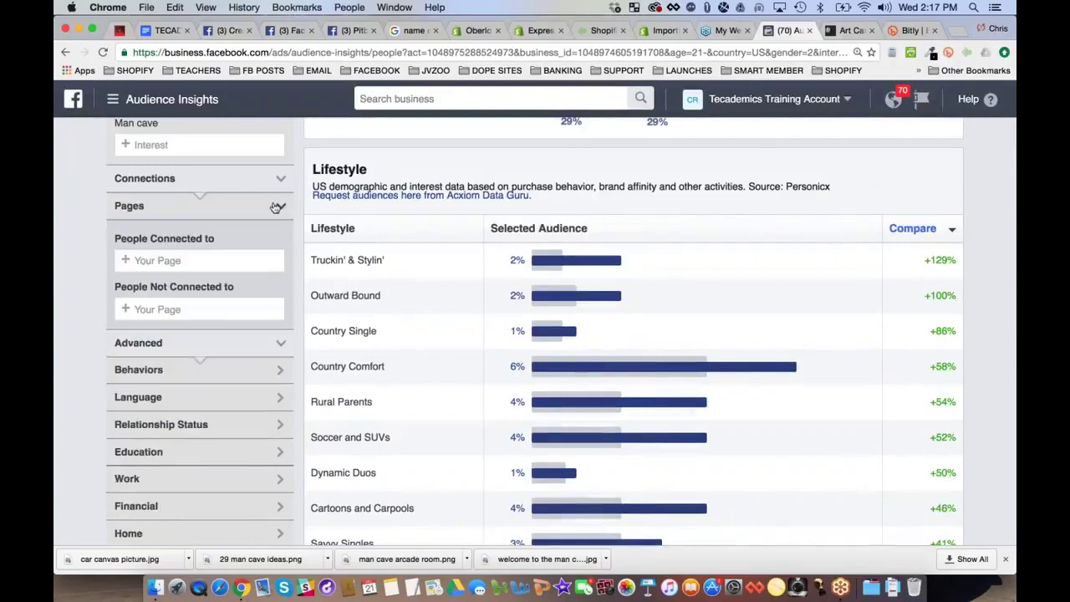
left_click(150, 206)
scroll(151, 205, "up", 6)
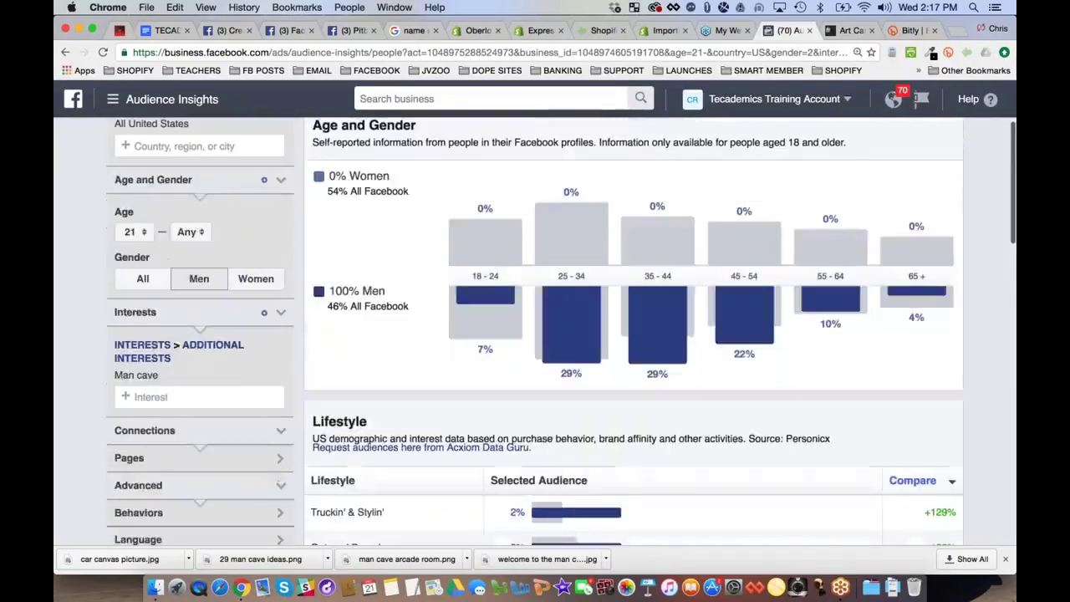
scroll(560, 331, "up", 3)
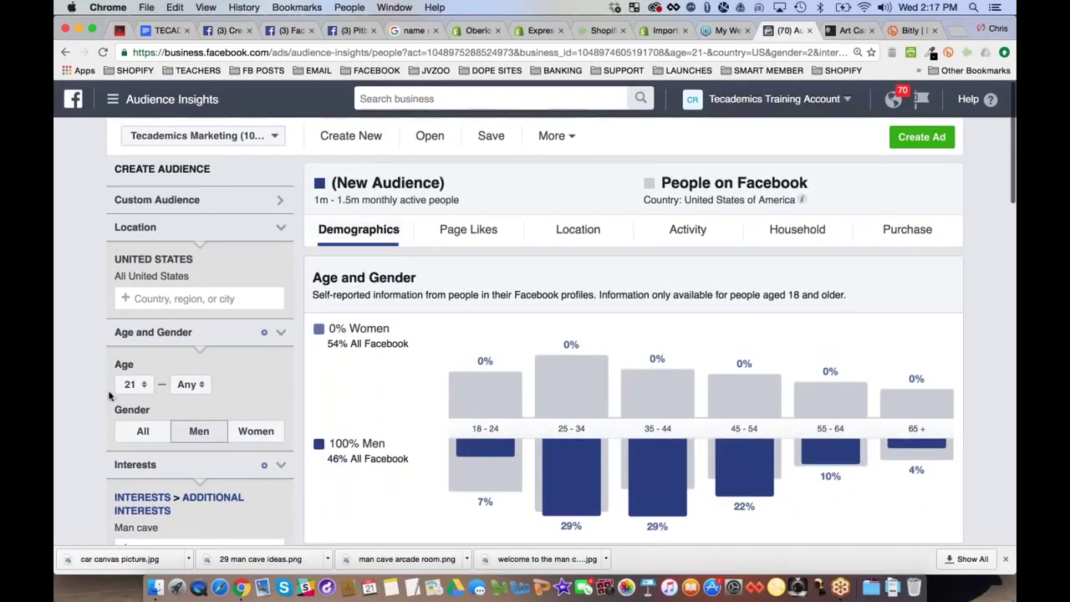
scroll(560, 327, "down", 2)
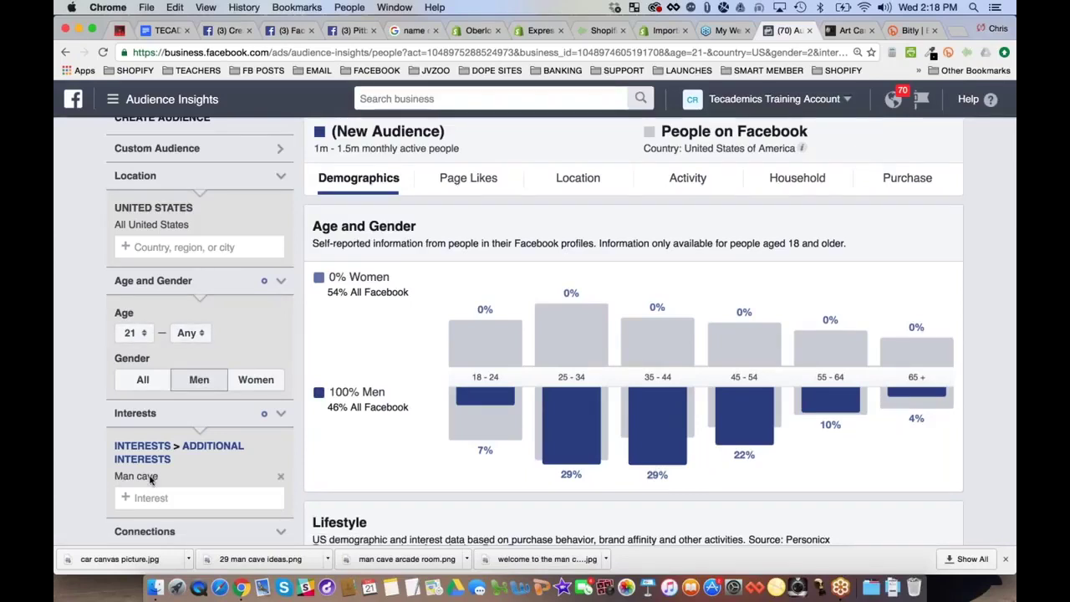
Highlight the monthly active people estimate for the men 21+ Man cave audience
mouse_move(155, 482)
scroll(315, 199, "up", 2)
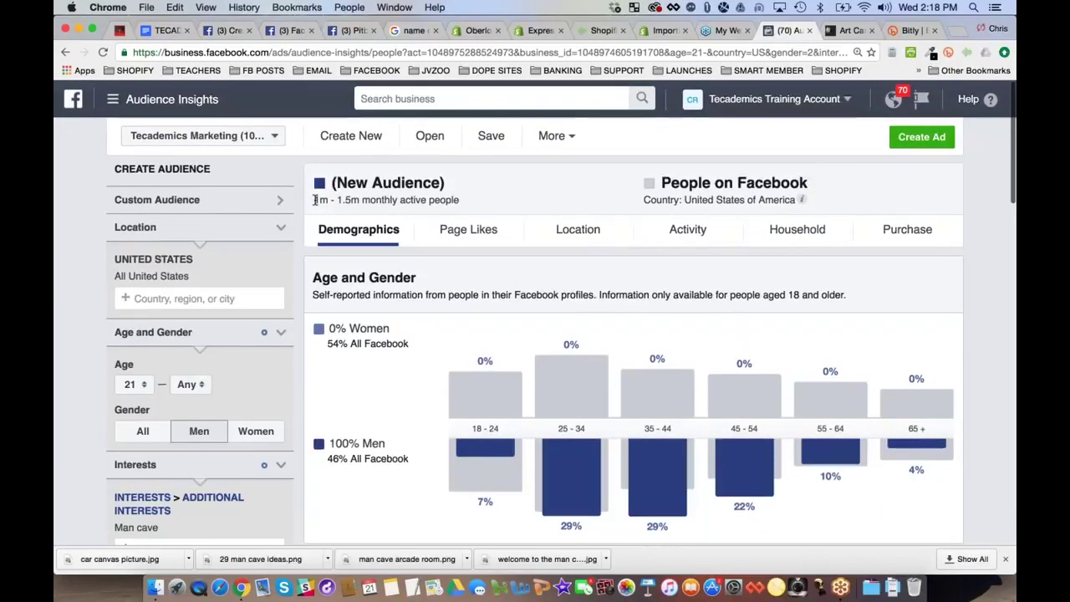
left_click_drag(315, 200, 471, 200)
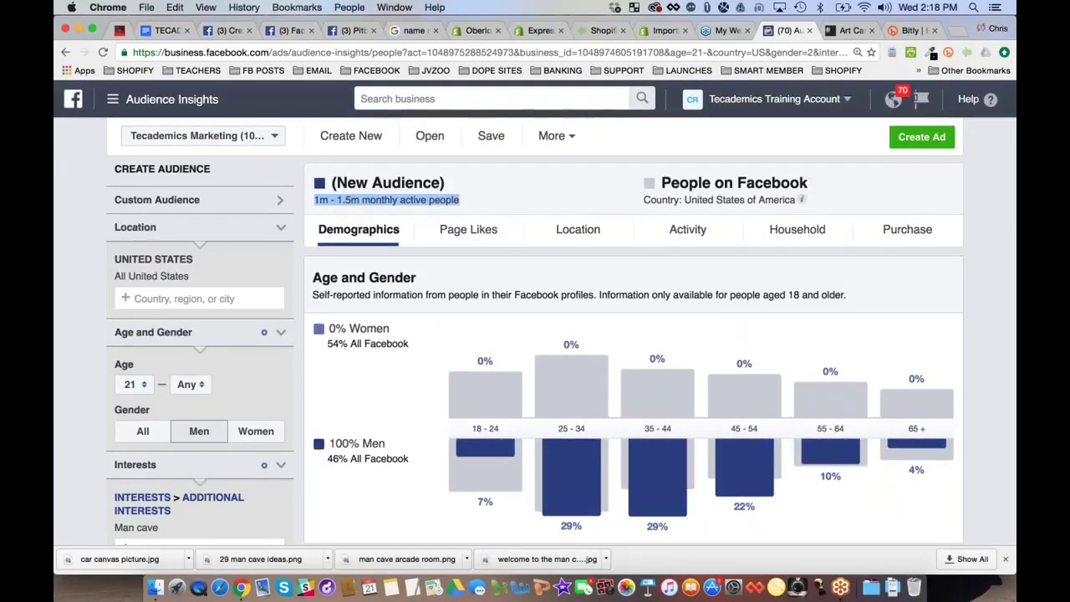
scroll(535, 335, "down", 2)
scroll(561, 332, "down", 1)
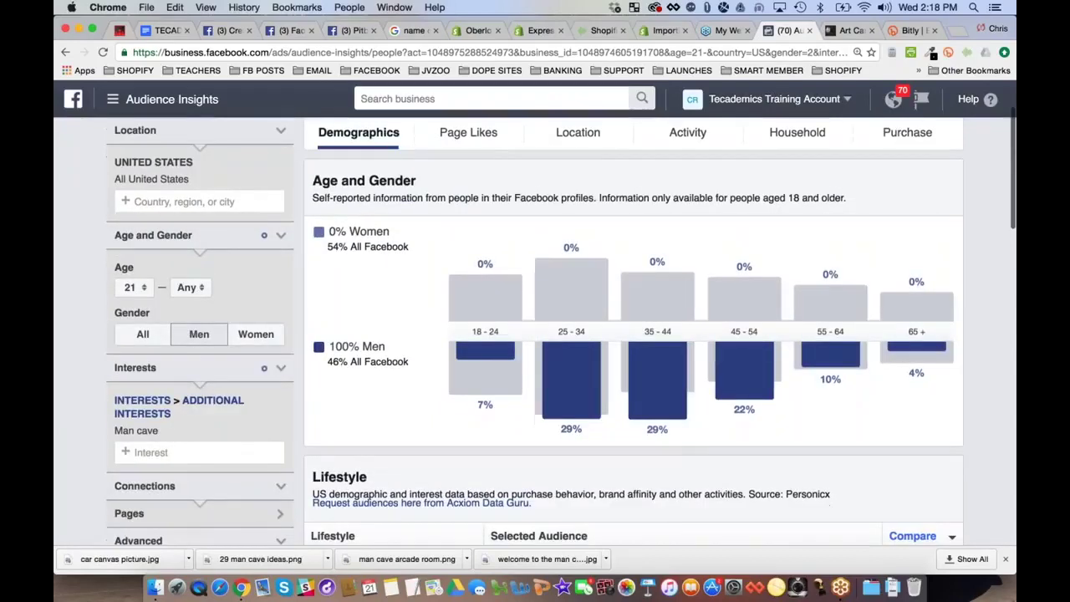
Replace the Man cave interest with Rack (billiards)
left_click(281, 431)
left_click(203, 405)
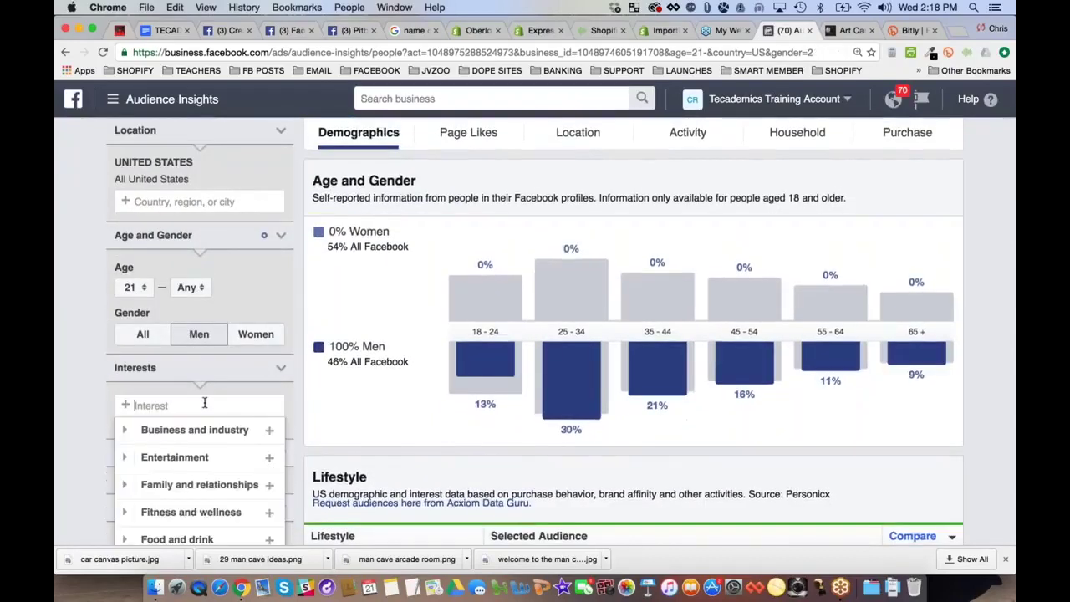
type("bill")
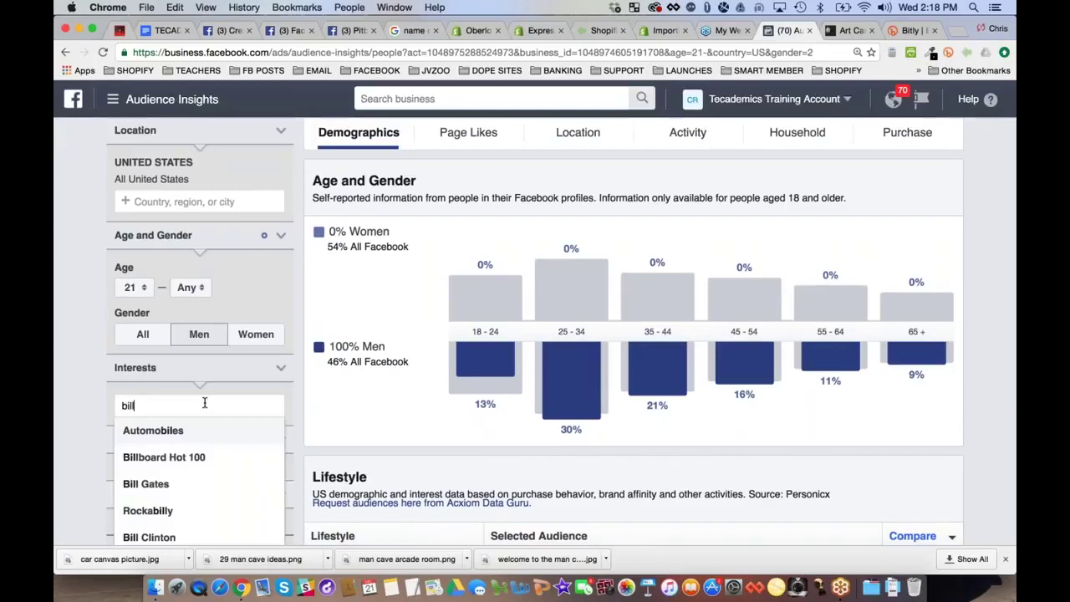
type("iards")
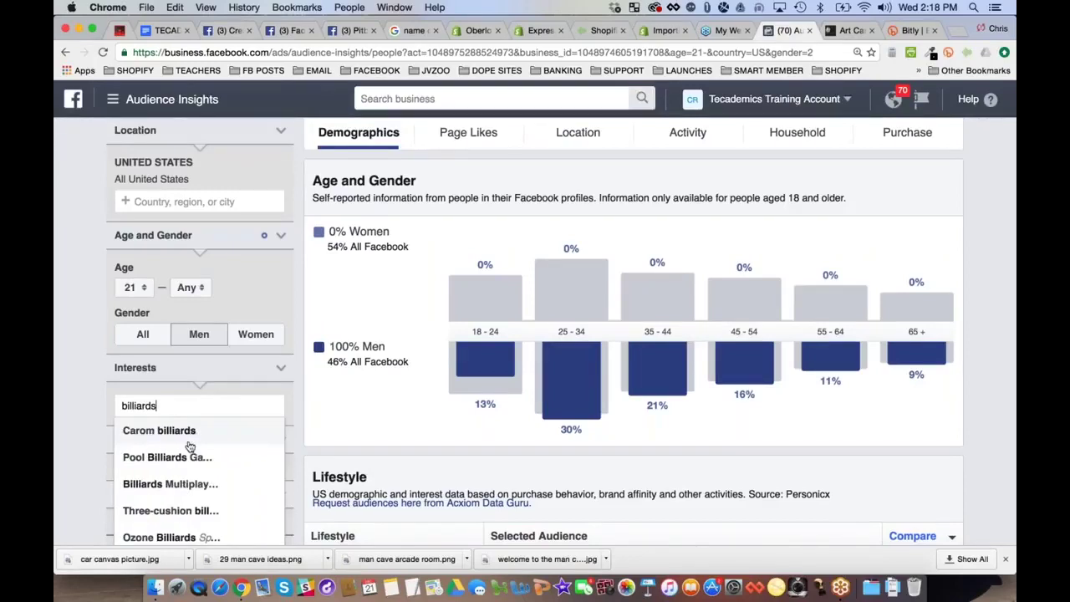
scroll(175, 508, "down", 1)
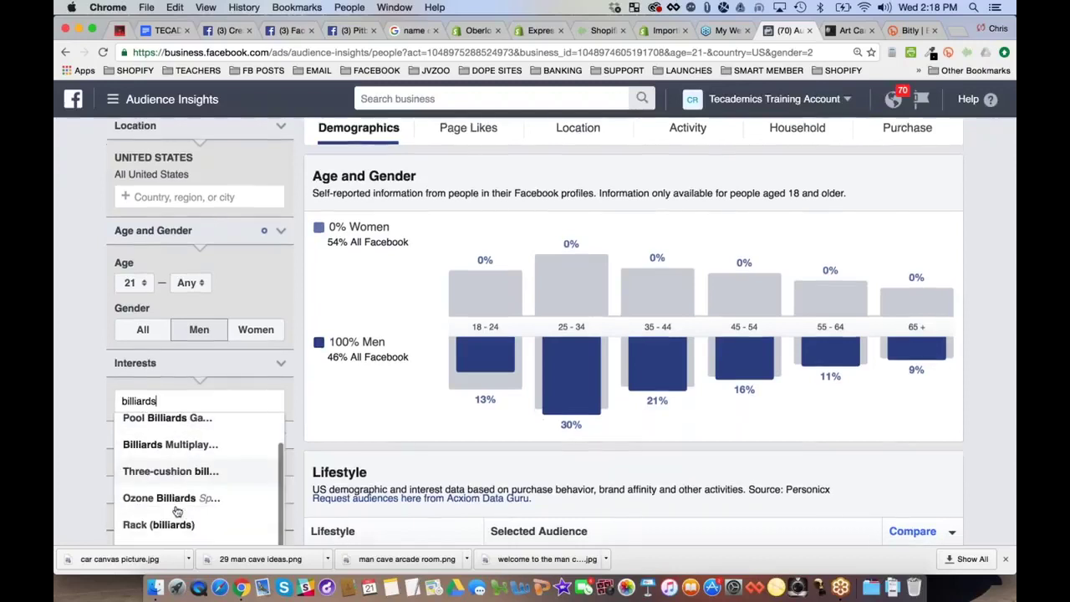
left_click(174, 524)
scroll(535, 334, "down", 2)
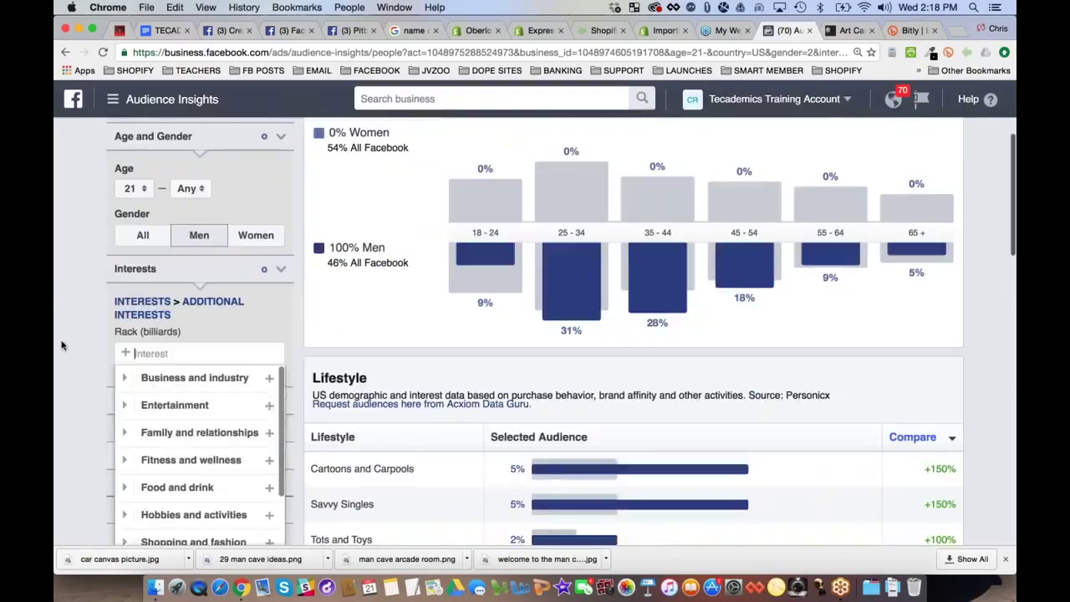
left_click(359, 362)
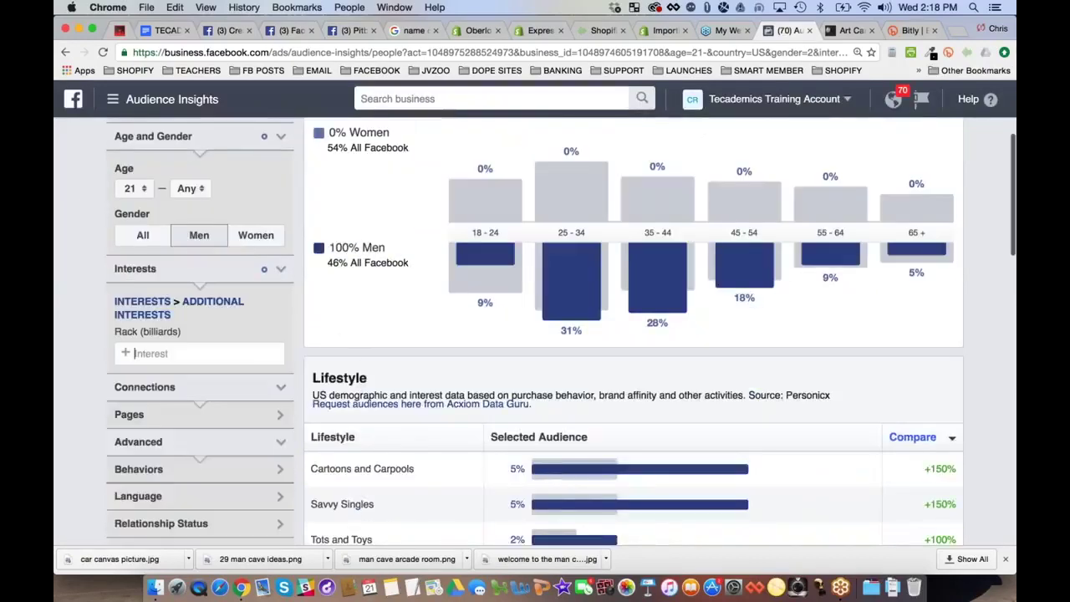
Add Pool (cue sports) from a 'billiards cu' search and highlight the 4m–4.5m audience size
left_click(134, 353)
type("billiards")
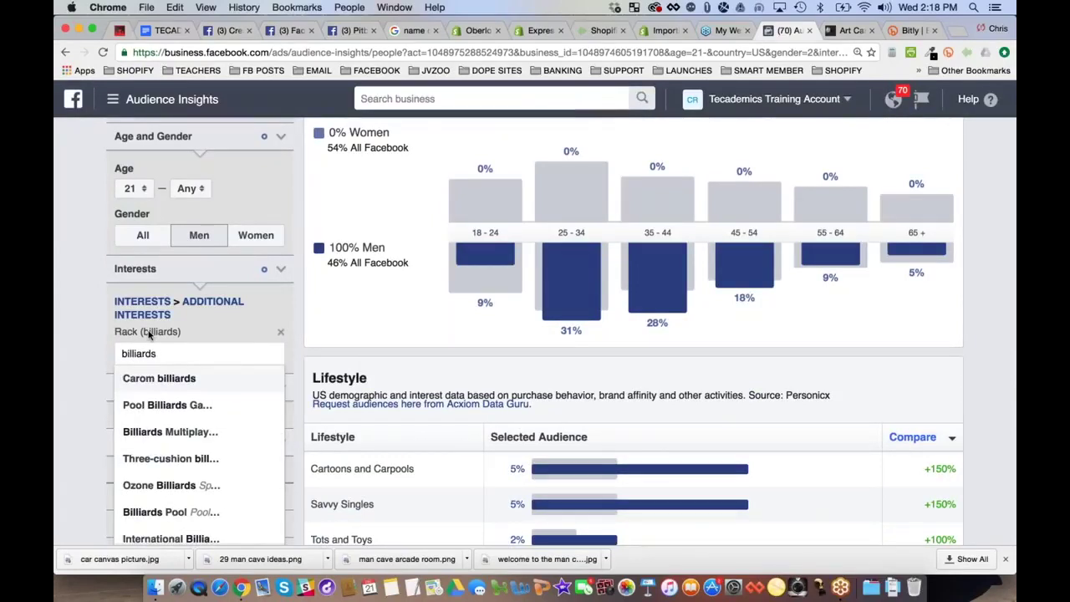
type(" cu")
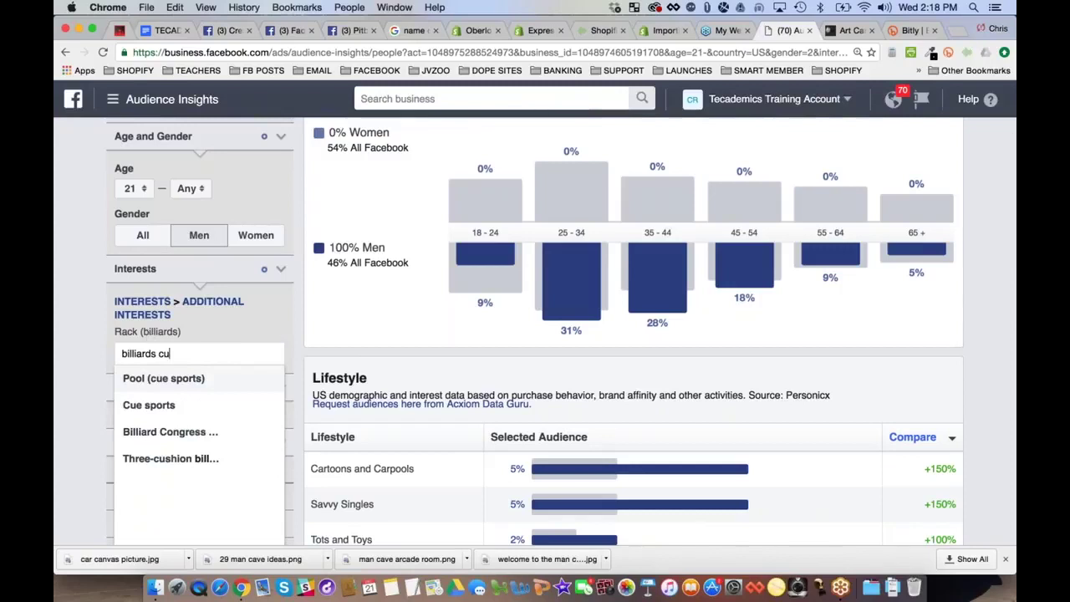
key("Return")
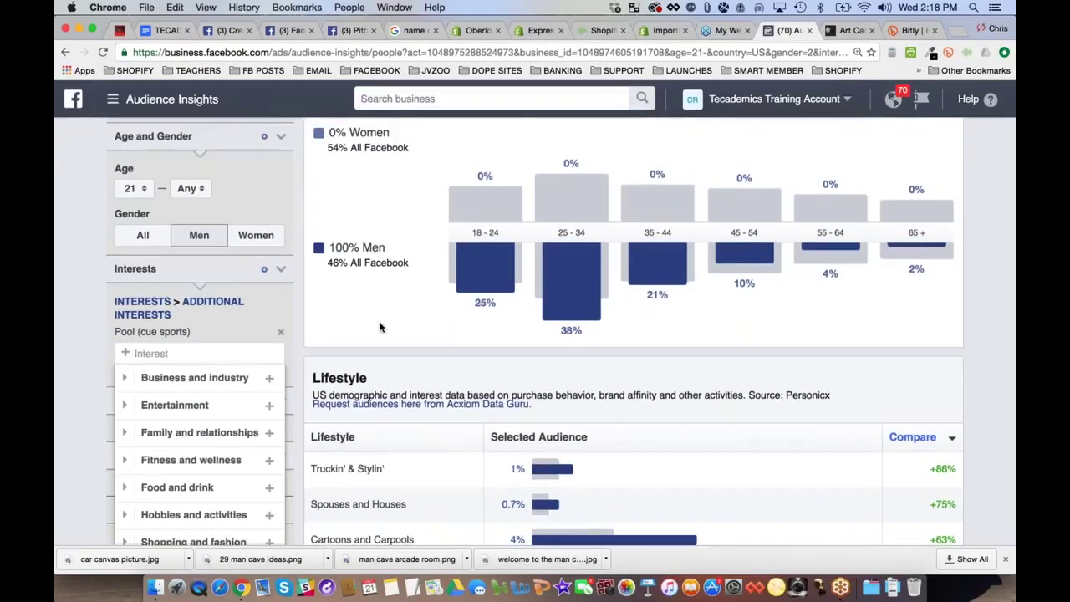
scroll(378, 328, "up", 2)
scroll(379, 329, "up", 3)
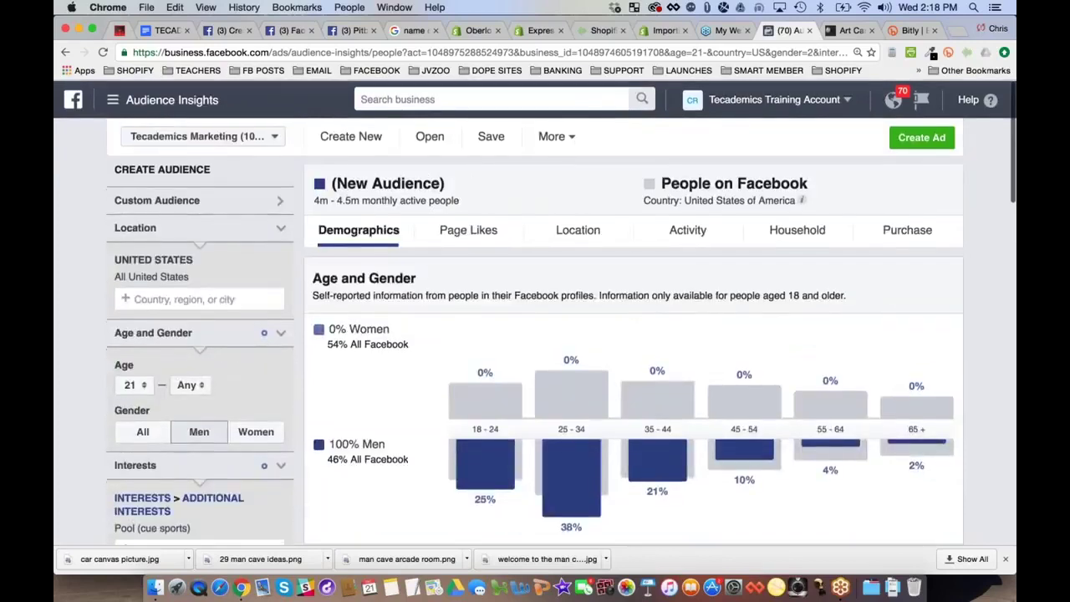
left_click_drag(315, 200, 456, 202)
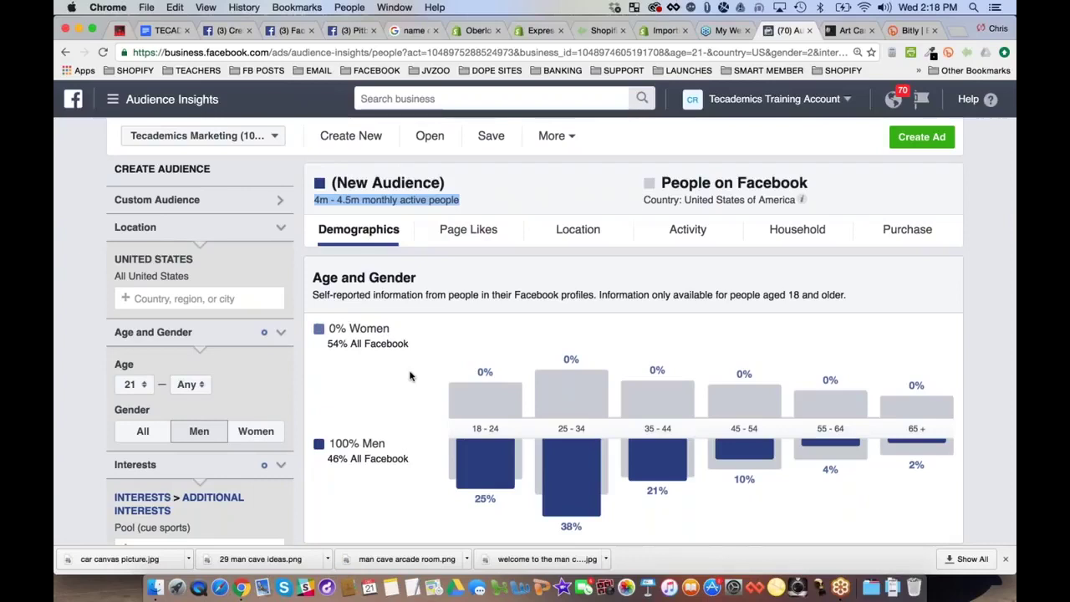
left_click(847, 31)
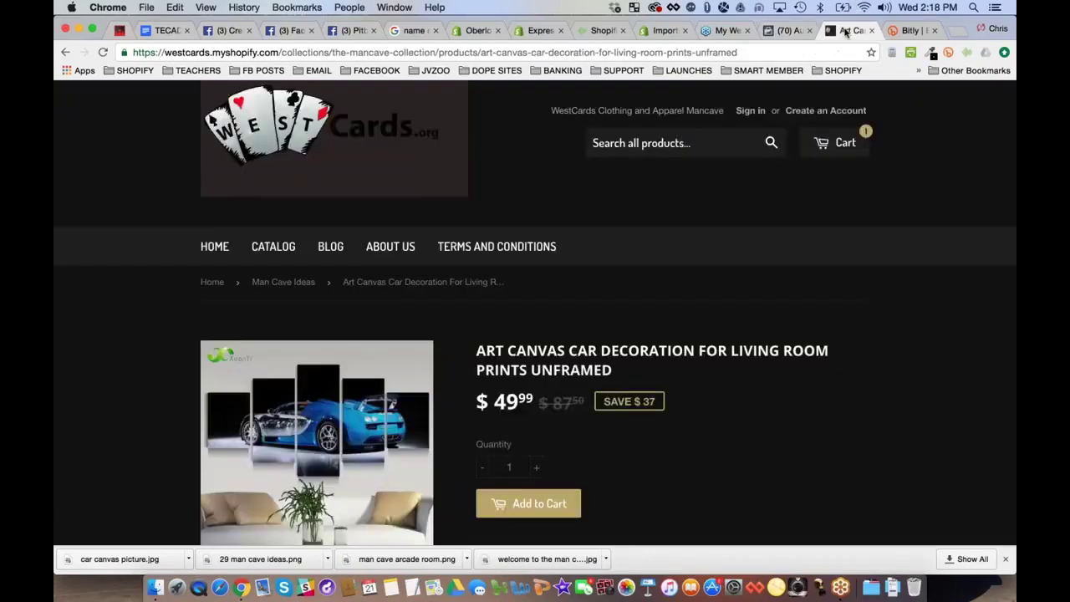
Browse the products in the Man Cave Ideas collection
left_click(293, 283)
scroll(293, 284, "down", 2)
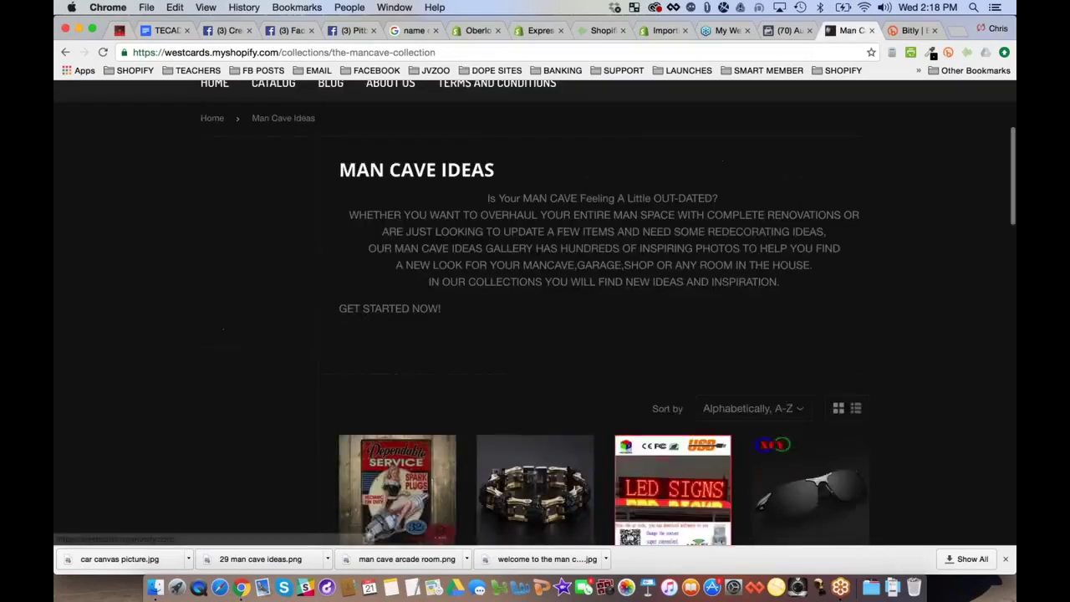
scroll(836, 316, "down", 2)
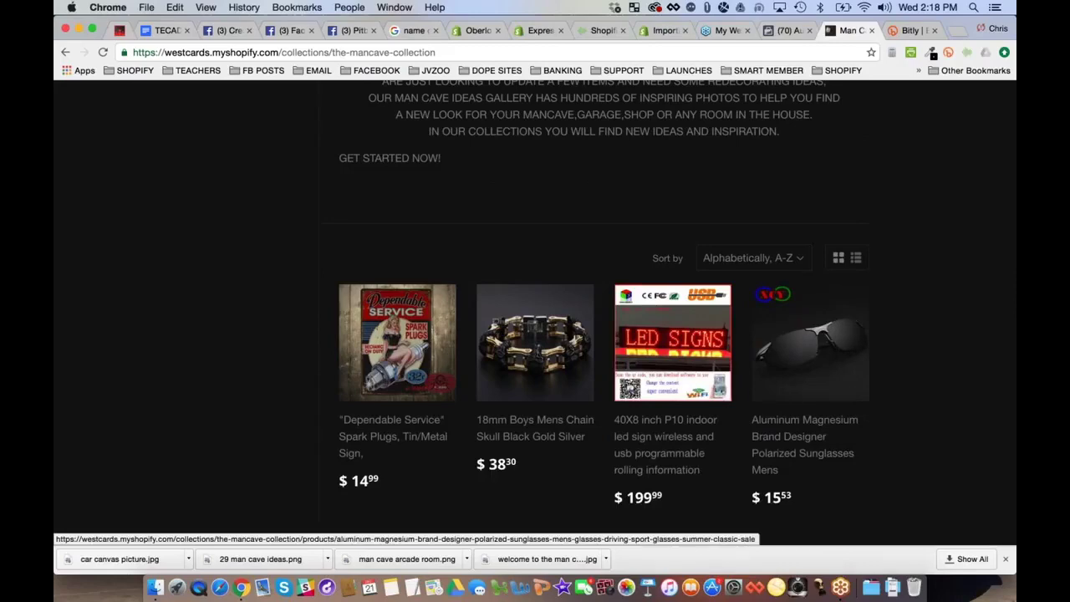
scroll(525, 257, "down", 1)
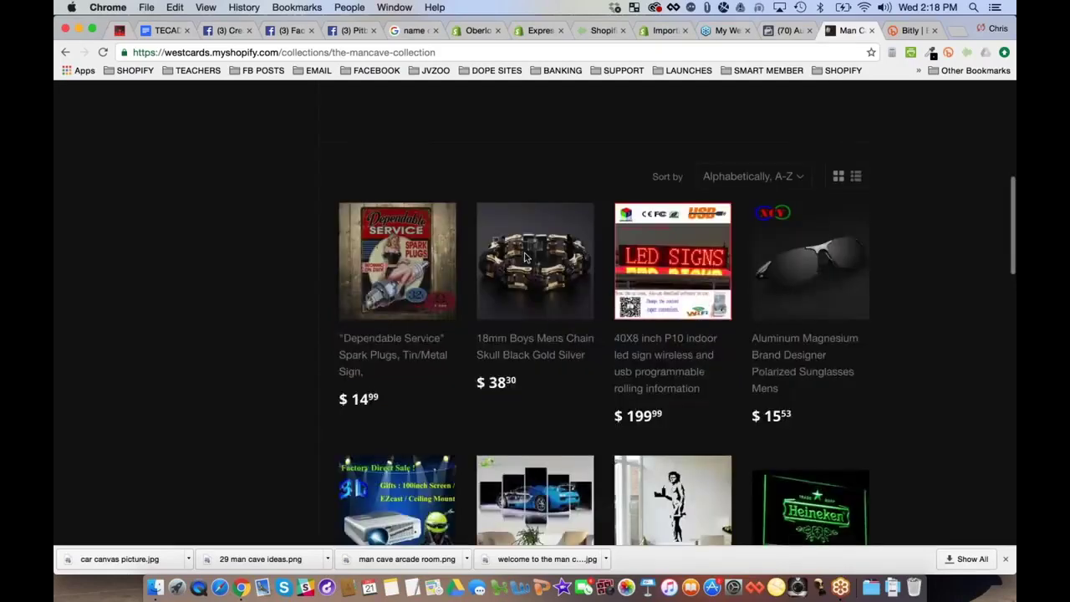
scroll(525, 258, "down", 5)
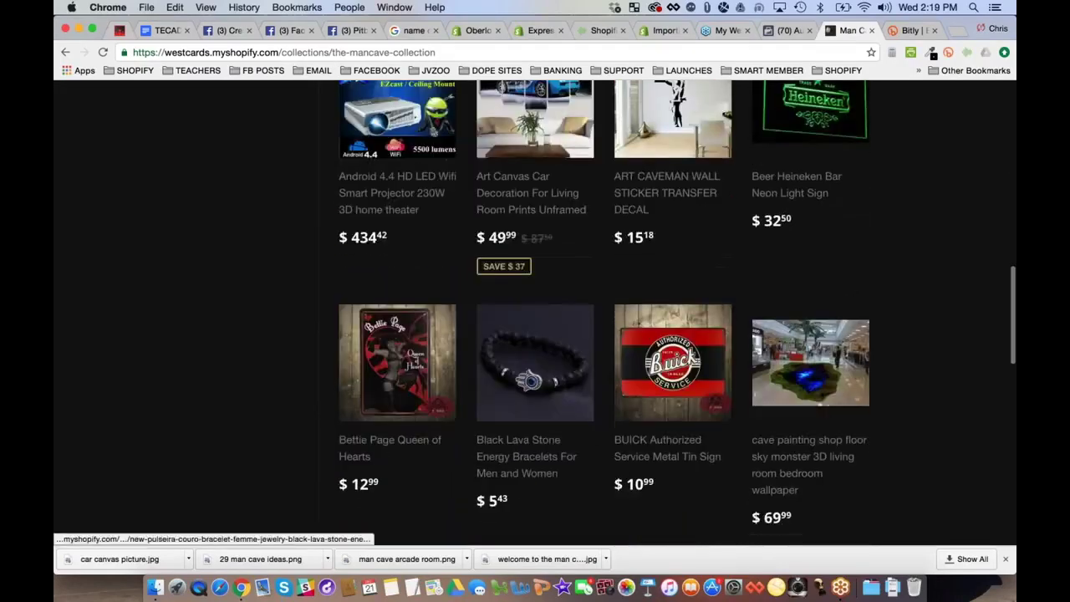
scroll(882, 367, "down", 2)
scroll(882, 366, "down", 1)
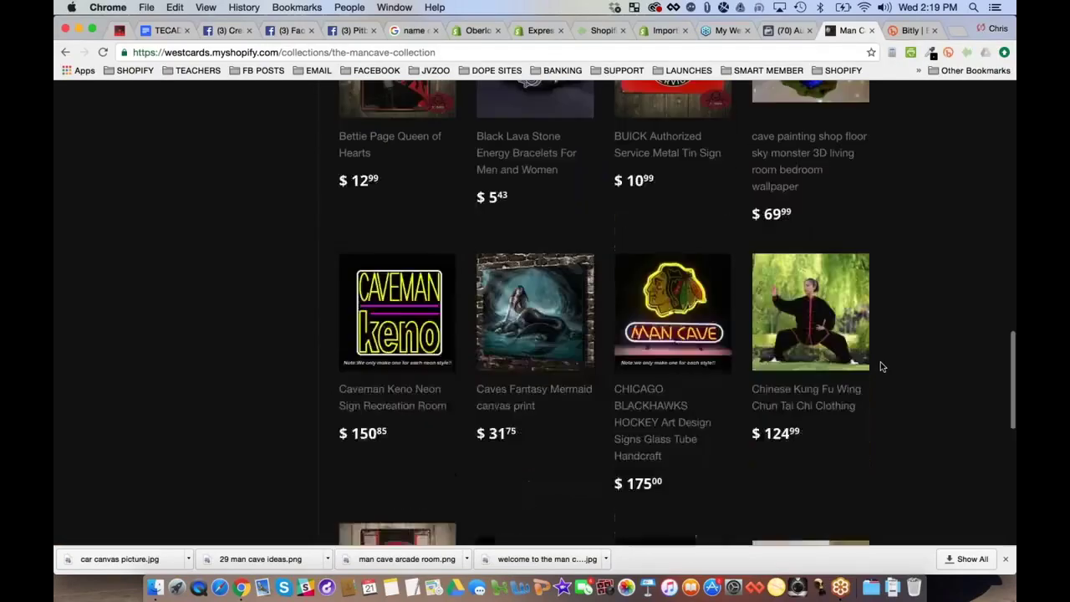
scroll(883, 366, "down", 5)
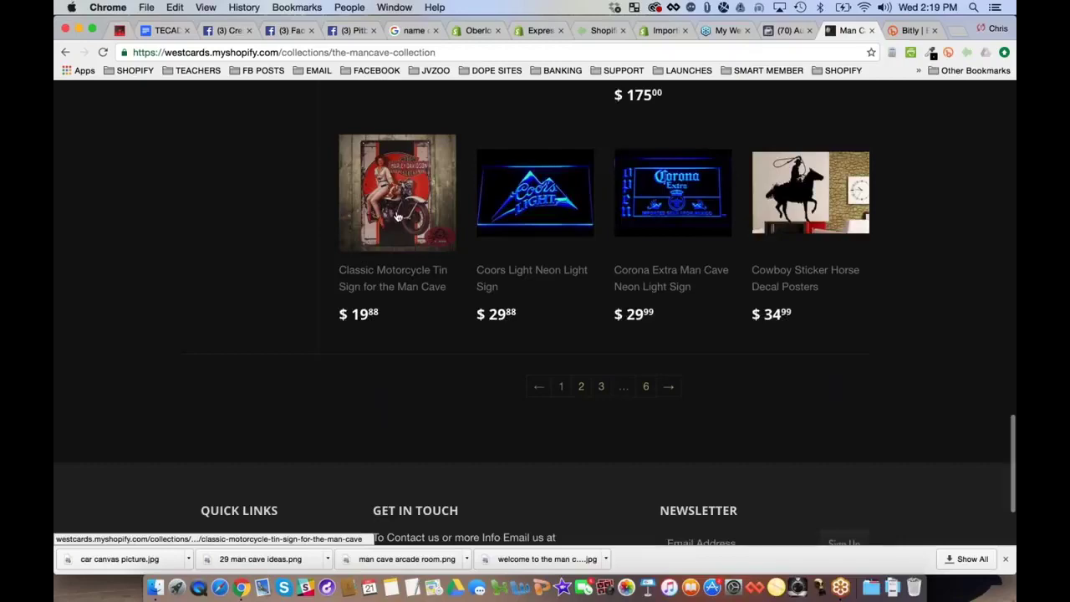
scroll(398, 217, "up", 4)
Restore the full-size browser window and return to Audience Insights
key("ctrl+Up")
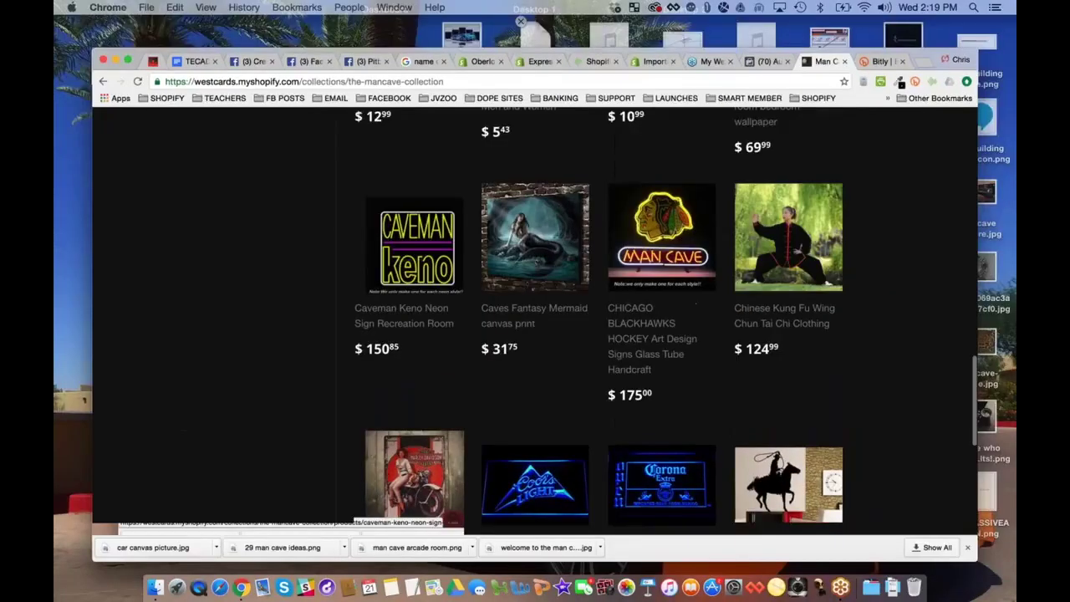
key("ctrl+Up")
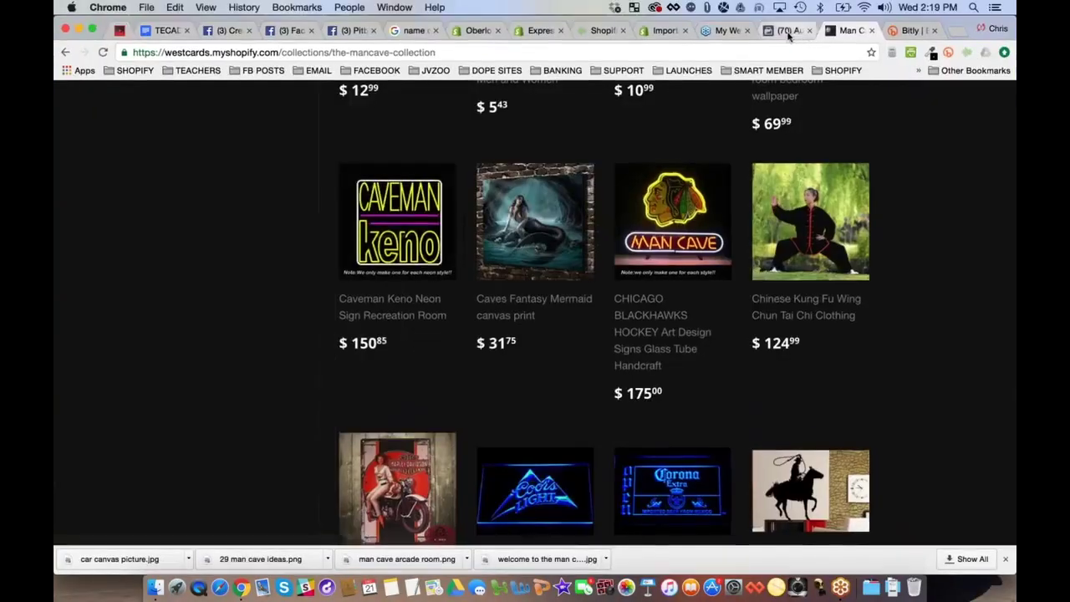
left_click(787, 31)
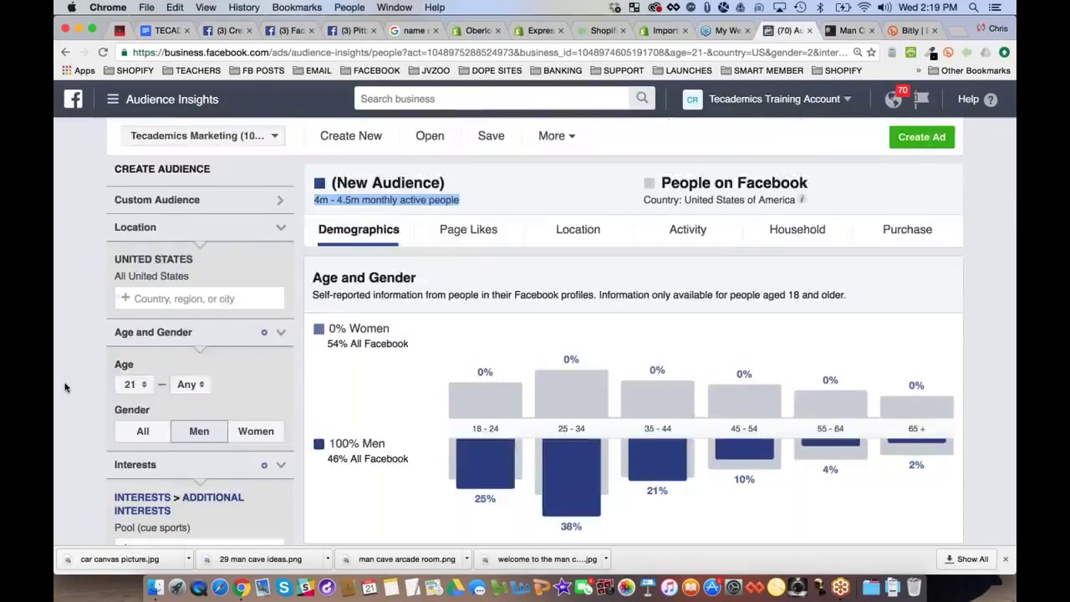
scroll(67, 384, "down", 3)
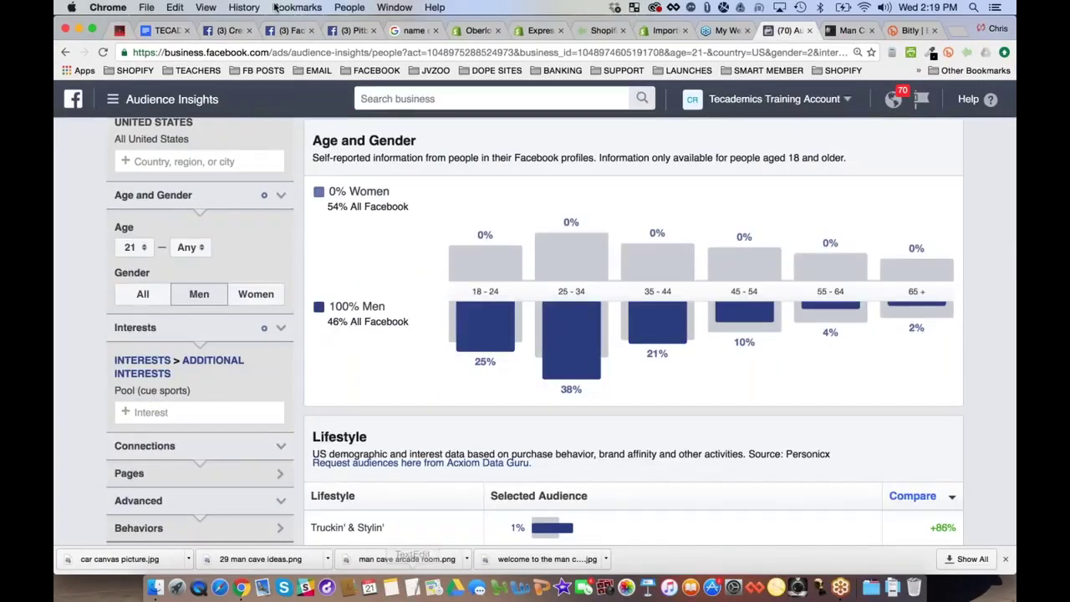
Add an indented sub-item 'Example: Man Cave' under Example Audiences in the outline
left_click(163, 30)
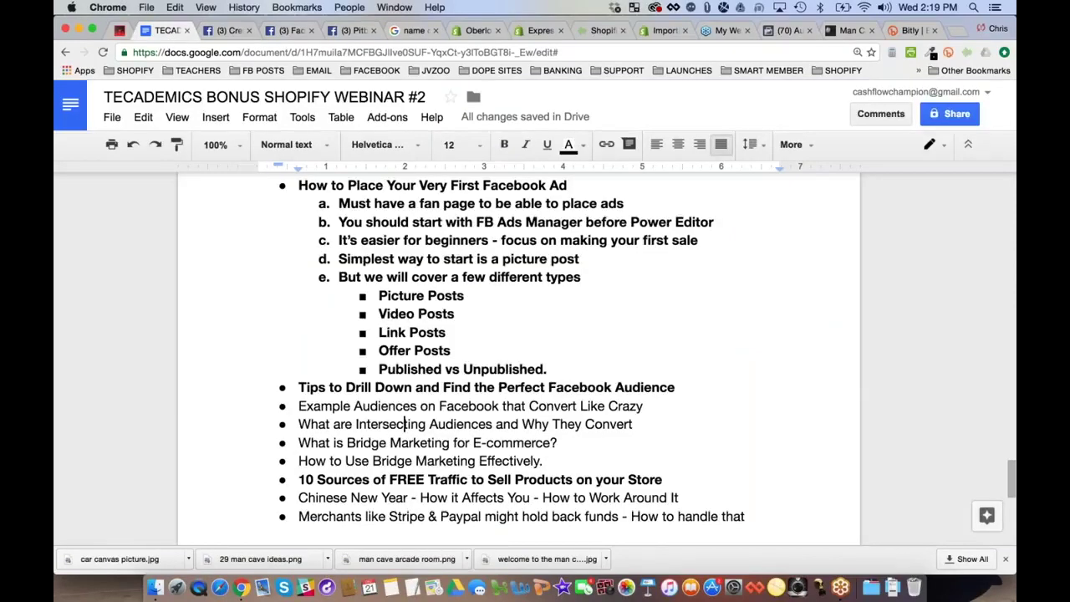
scroll(518, 359, "down", 1)
left_click(654, 401)
key("Return")
key("Tab")
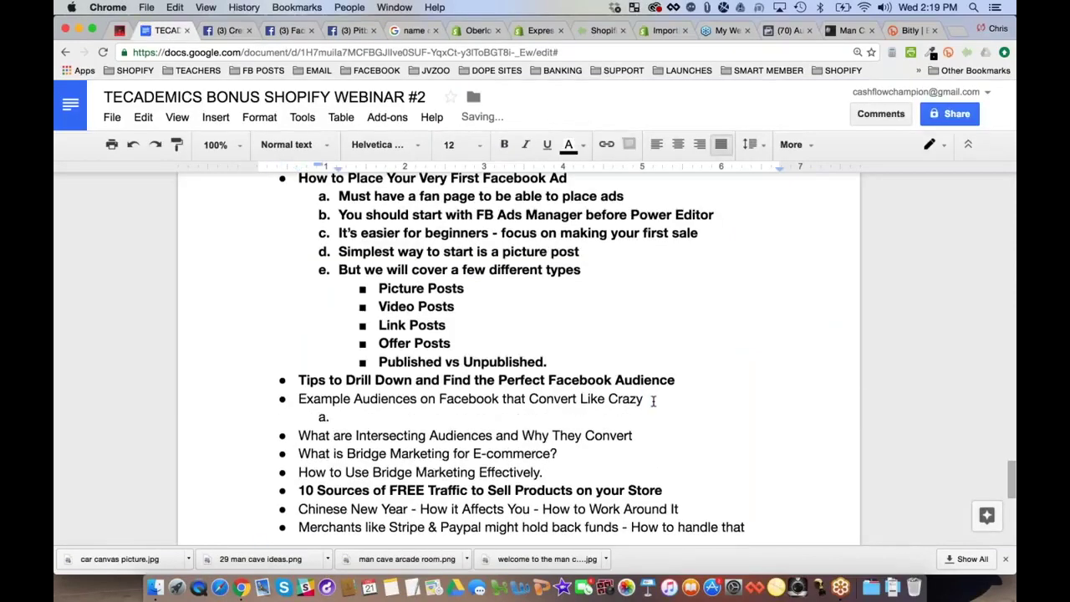
type("M")
key("BackSpace")
type("Example: M")
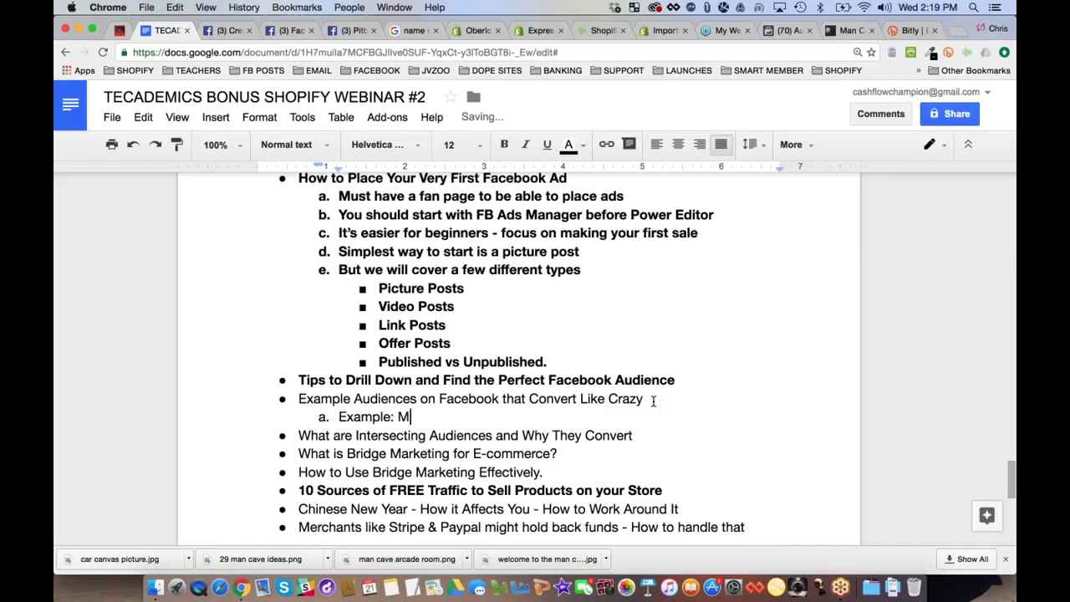
type("an Cave")
key("Return")
Relabel it 'Interest: Man Cave', add 'Interest: Billiards', and start a blank 'Interest:' item c
double_click(368, 417)
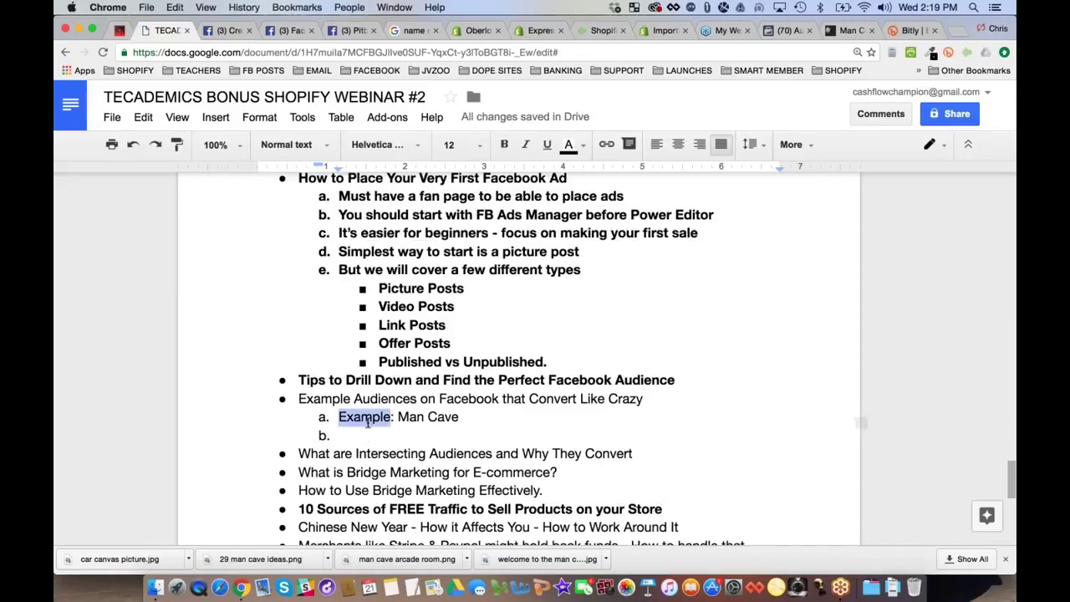
type("Intere")
type("st:")
key("Down")
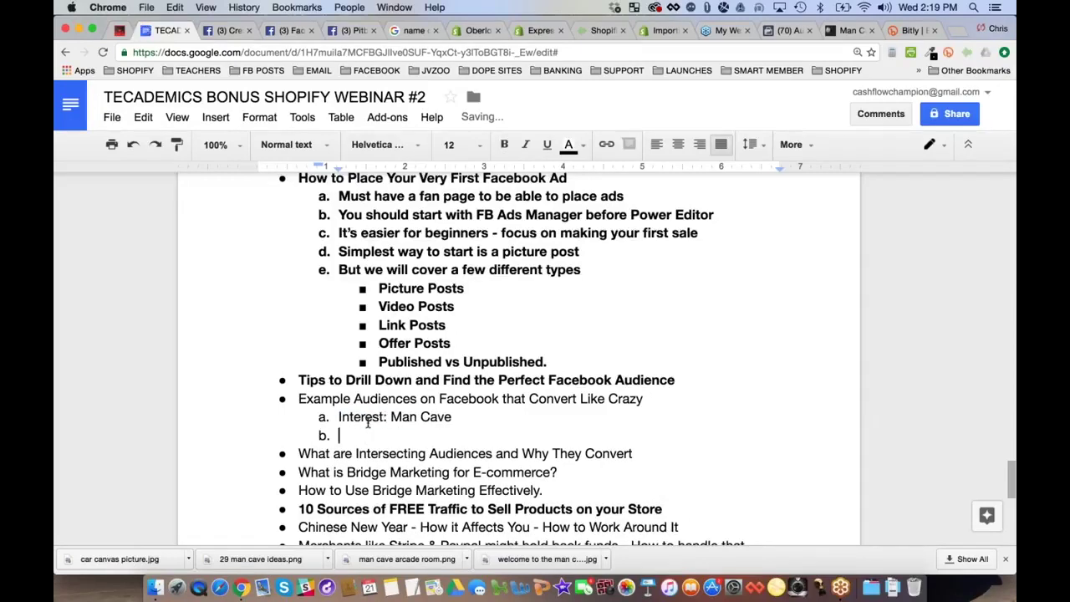
type("Interest: Billiards")
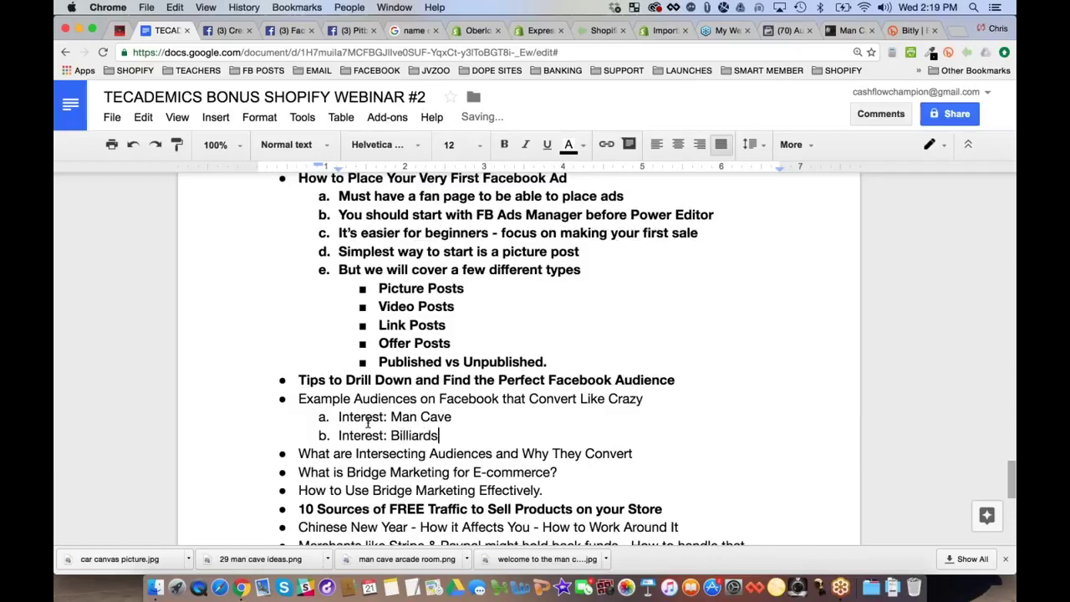
key("Return")
type("Int")
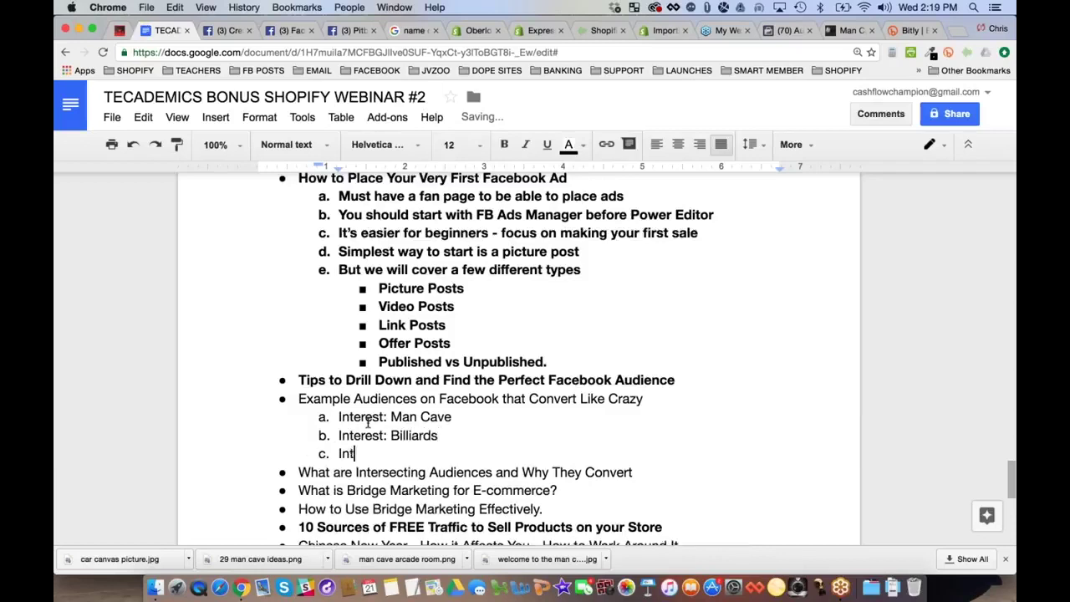
type("erest:")
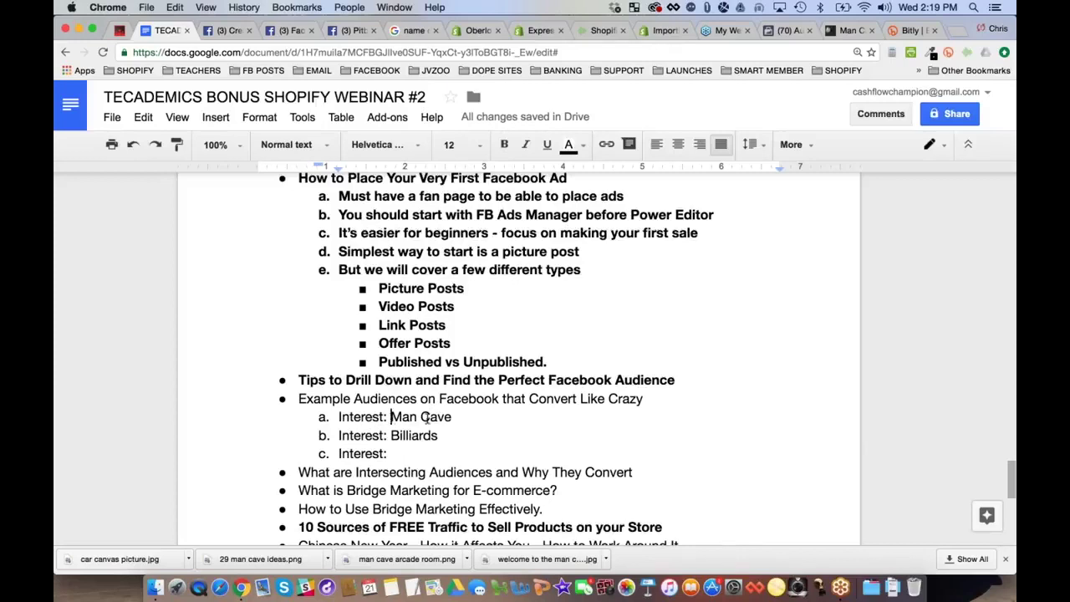
Look over the Man Cave and Billiards entries and leave the caret at the end of item c
left_click_drag(426, 420, 452, 417)
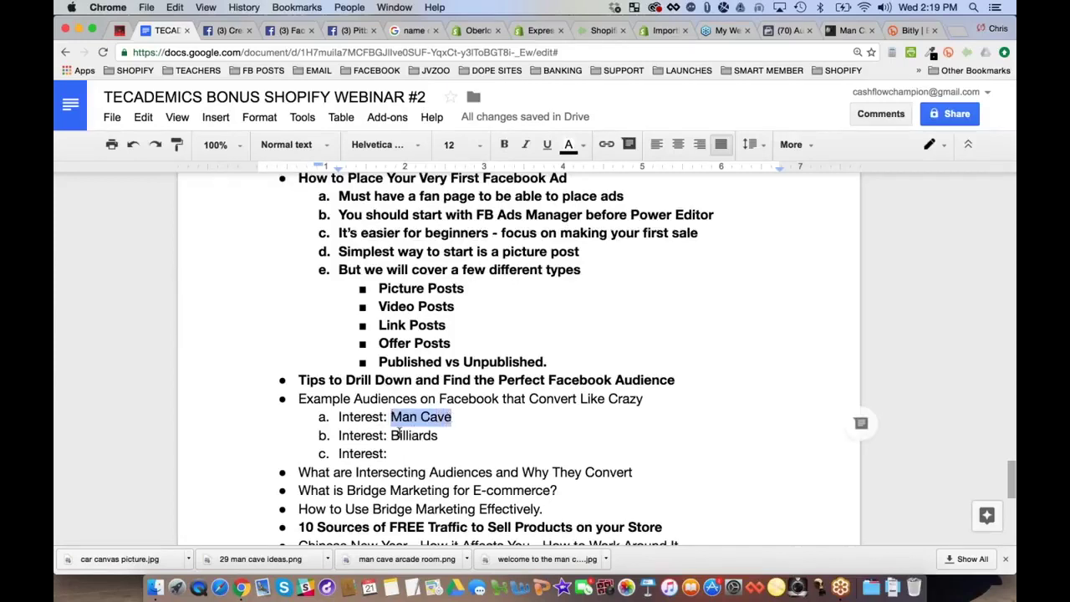
left_click(411, 436)
double_click(412, 435)
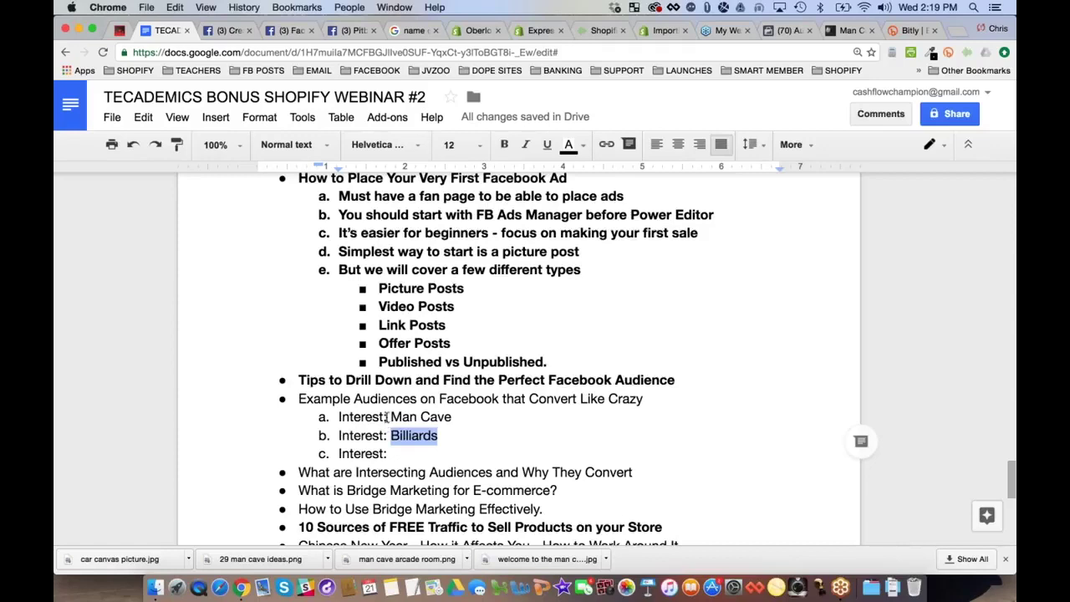
left_click(415, 417)
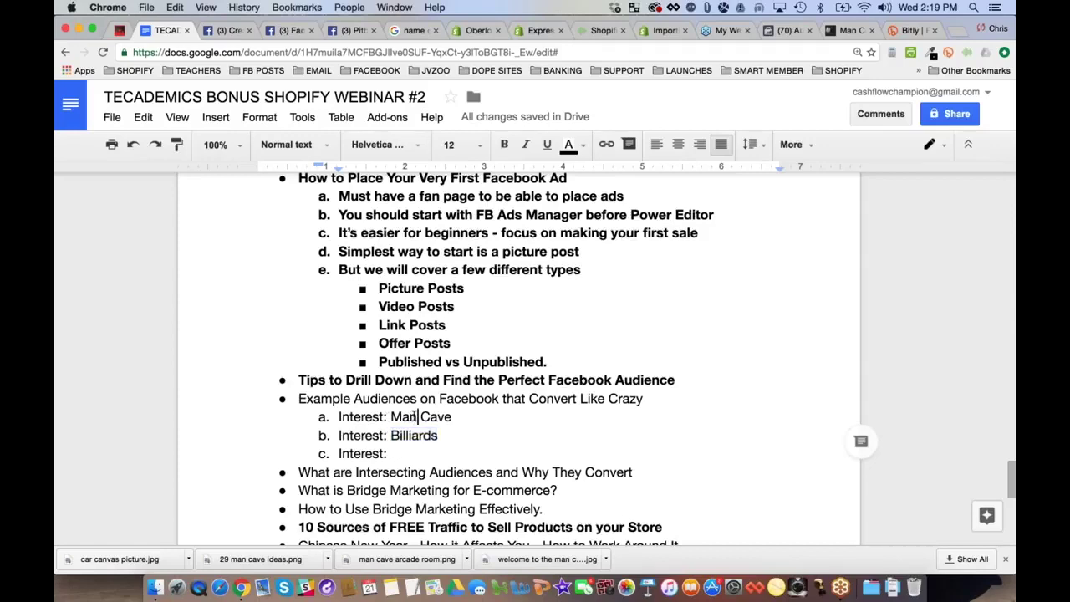
left_click_drag(391, 416, 458, 416)
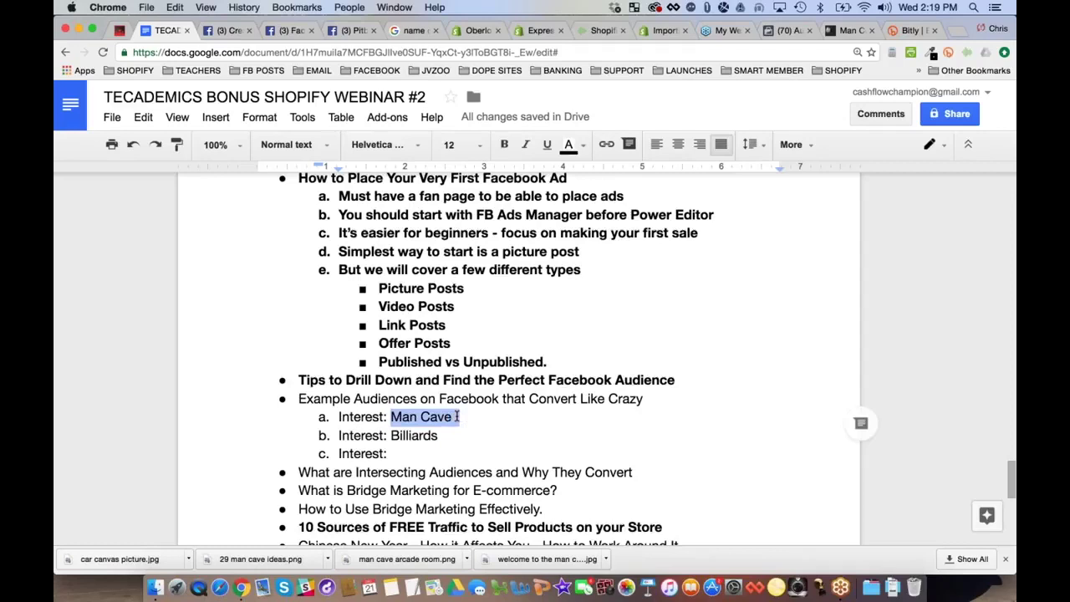
left_click(438, 418)
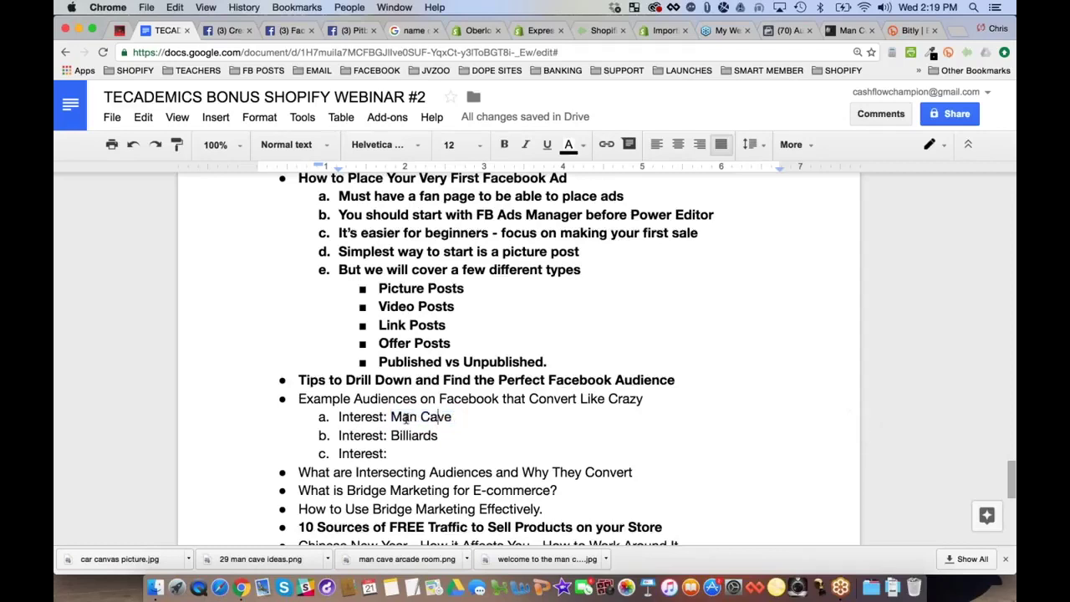
left_click(407, 453)
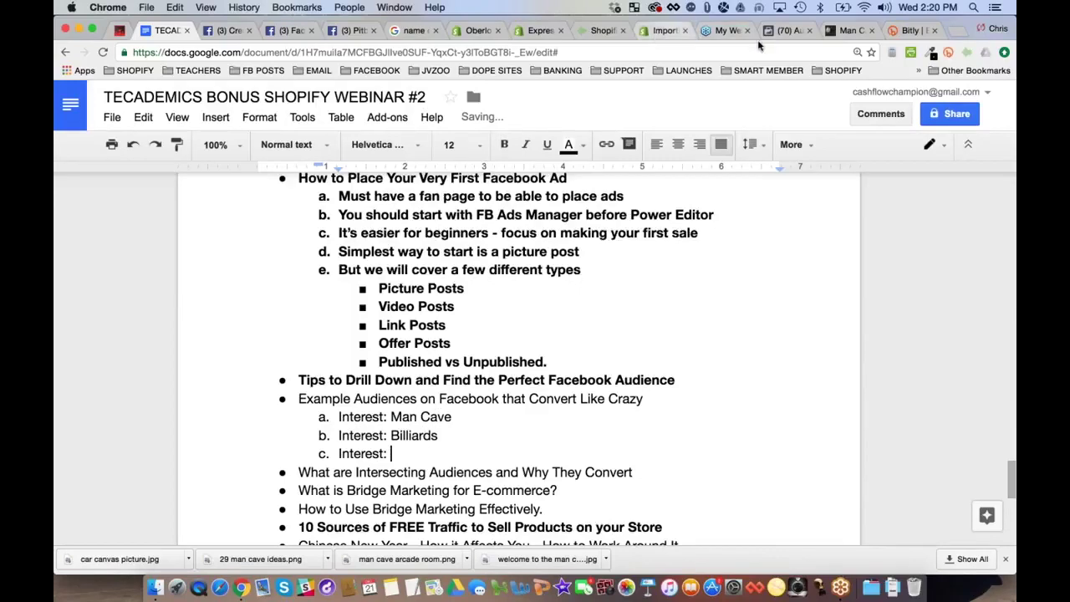
left_click(783, 31)
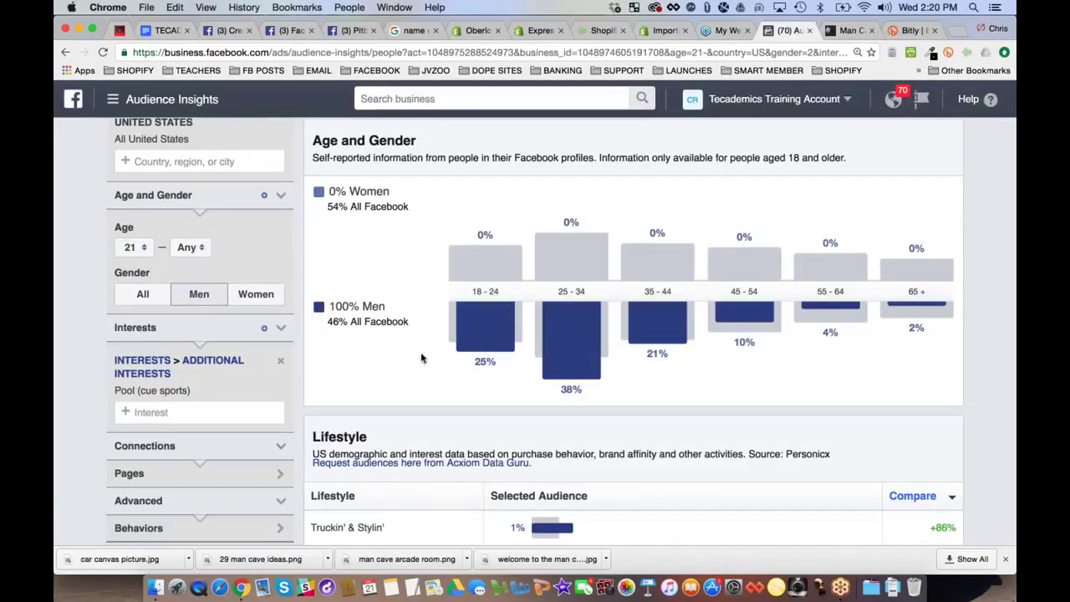
Scan the pool audience's Lifestyle, Relationship, Education and Job Title charts, then view Page Likes
scroll(384, 401, "down", 1)
scroll(384, 401, "down", 8)
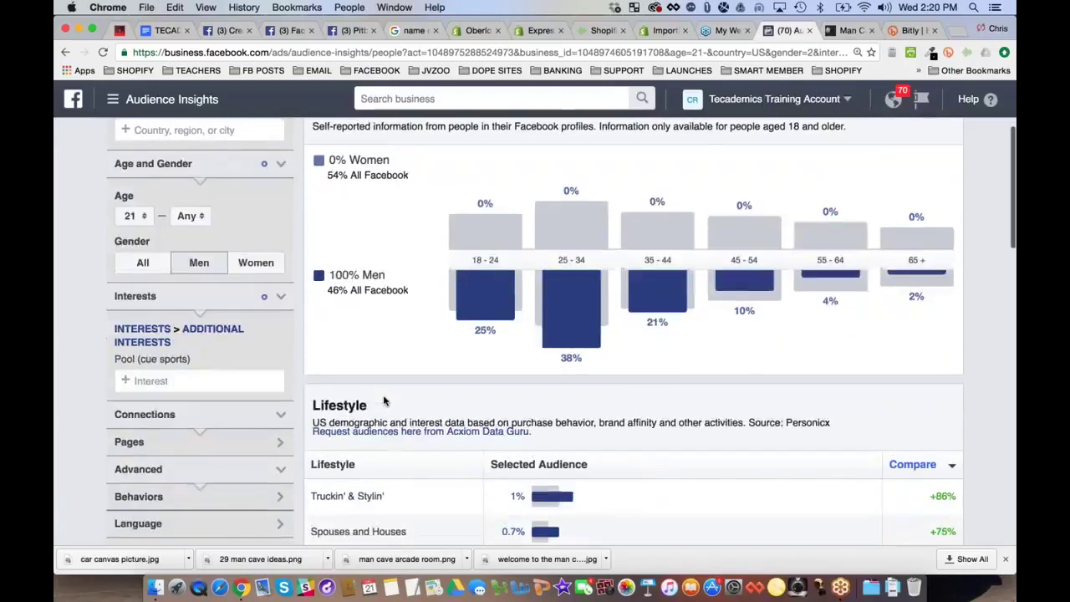
scroll(383, 401, "down", 3)
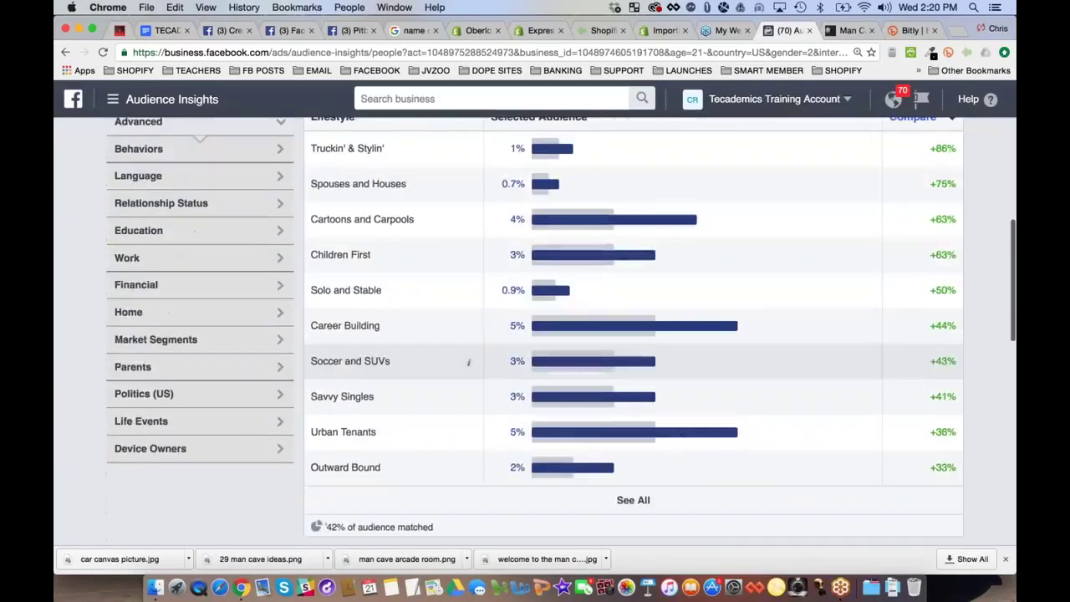
scroll(384, 401, "up", 15)
scroll(140, 541, "down", 1)
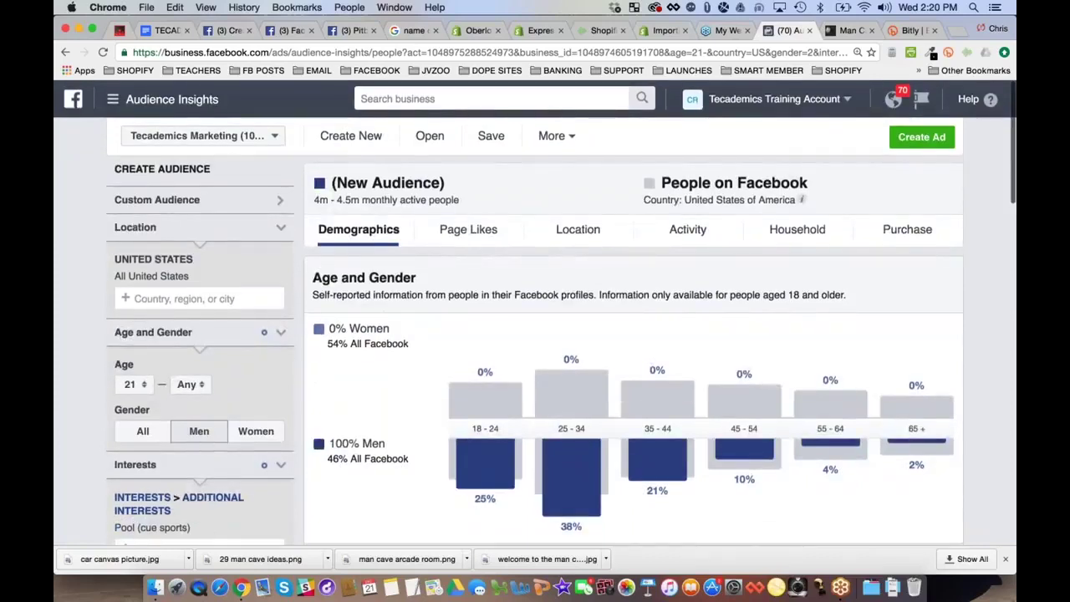
scroll(207, 530, "down", 2)
scroll(468, 244, "down", 10)
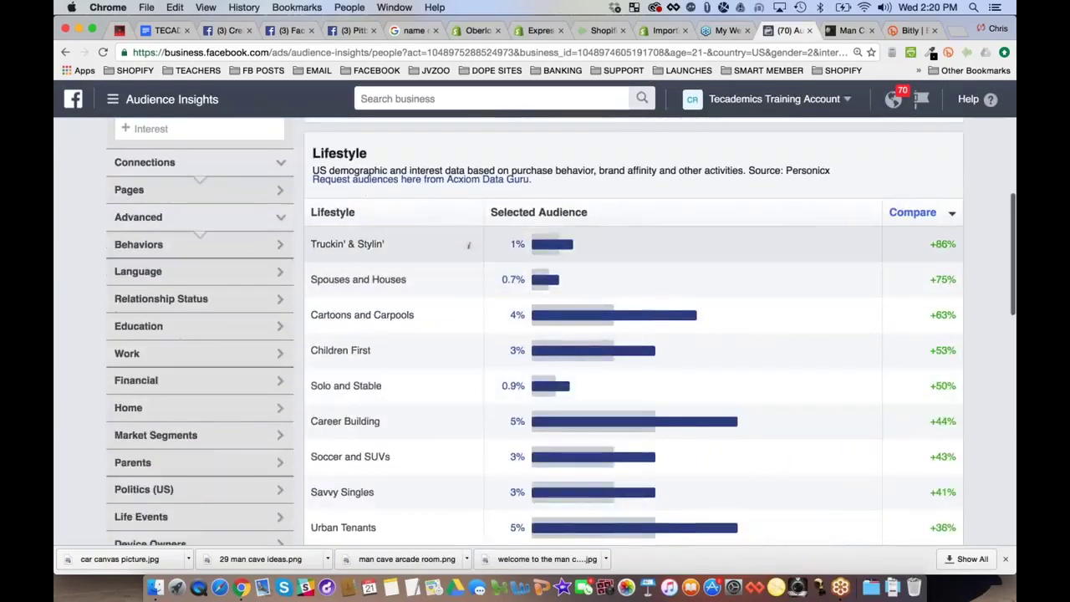
scroll(378, 240, "down", 4)
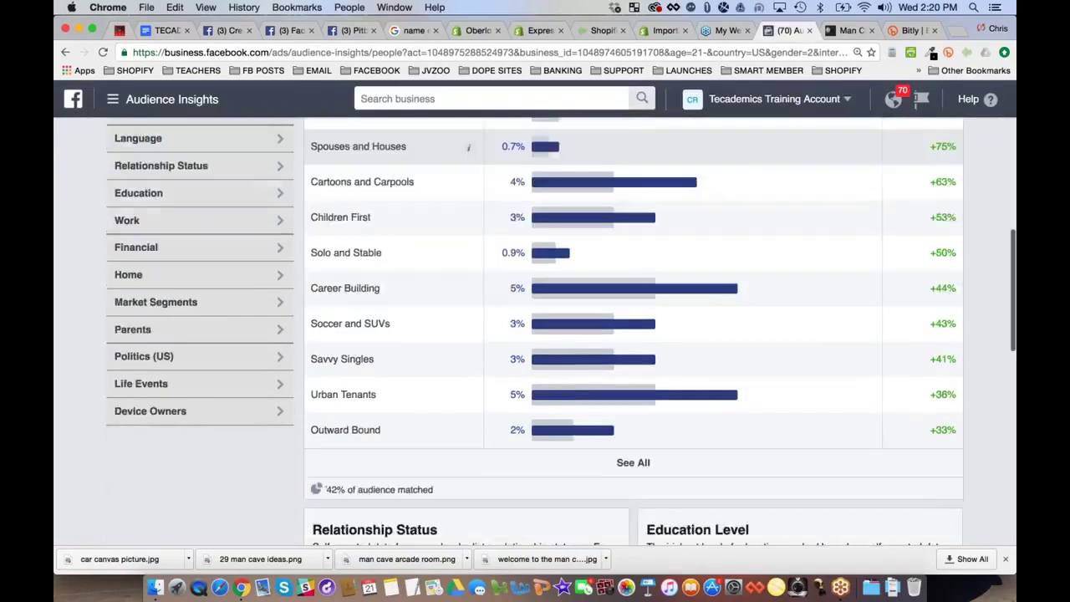
scroll(380, 284, "up", 4)
scroll(469, 290, "down", 11)
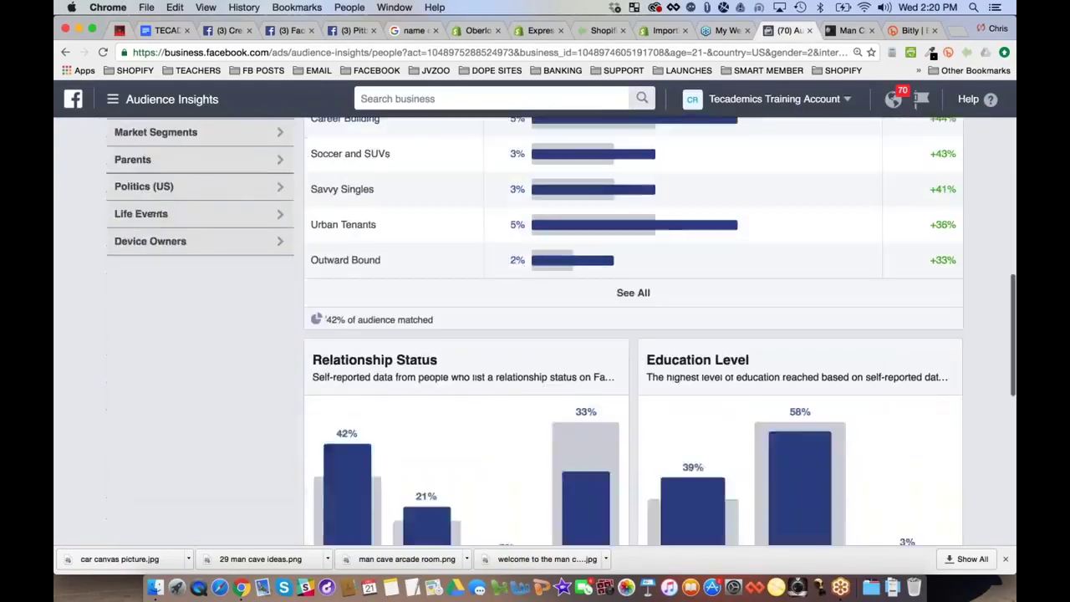
scroll(368, 276, "down", 12)
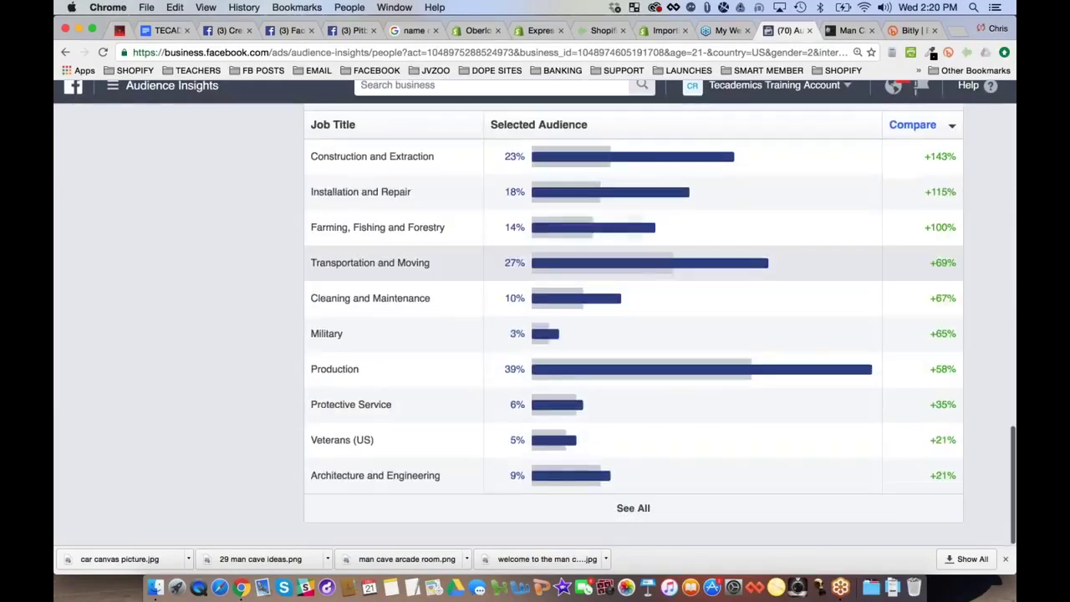
scroll(535, 334, "up", 20)
left_click(468, 229)
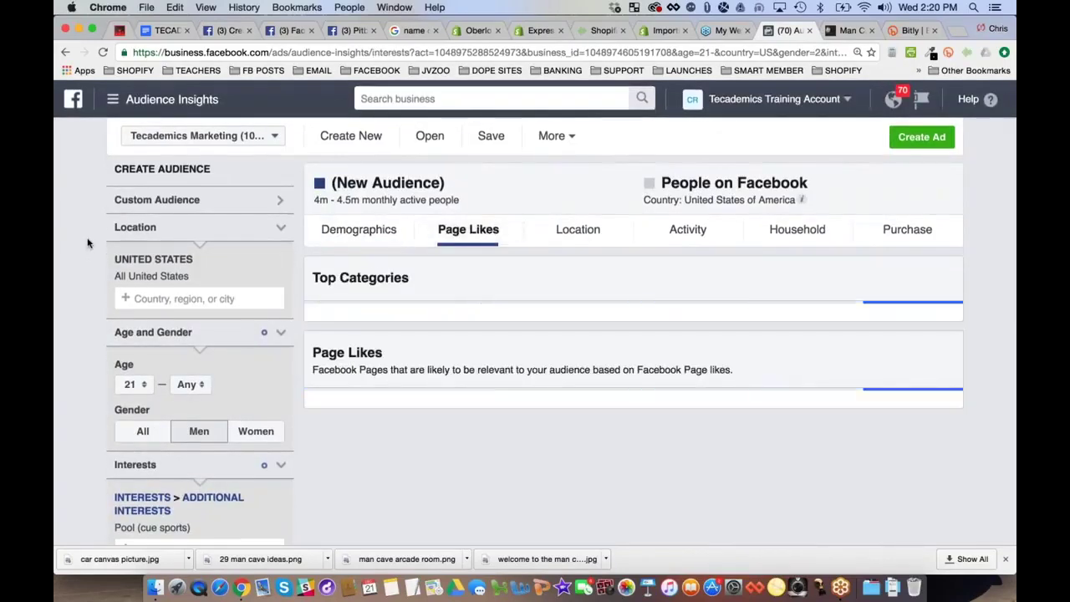
Reload the Audience Insights page to retry the charts that failed to load
scroll(88, 242, "down", 2)
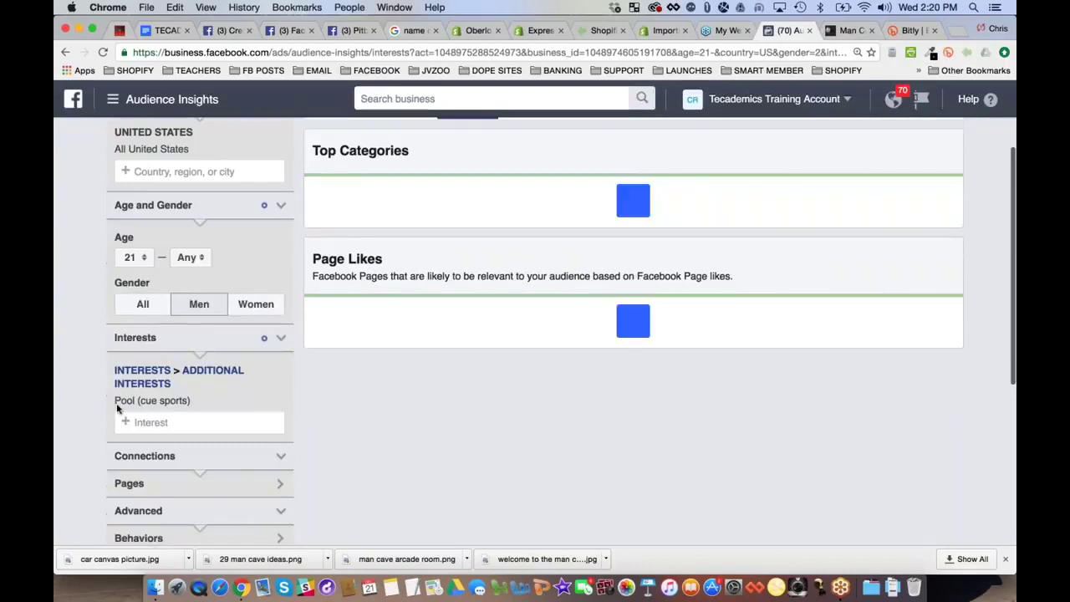
scroll(167, 408, "up", 3)
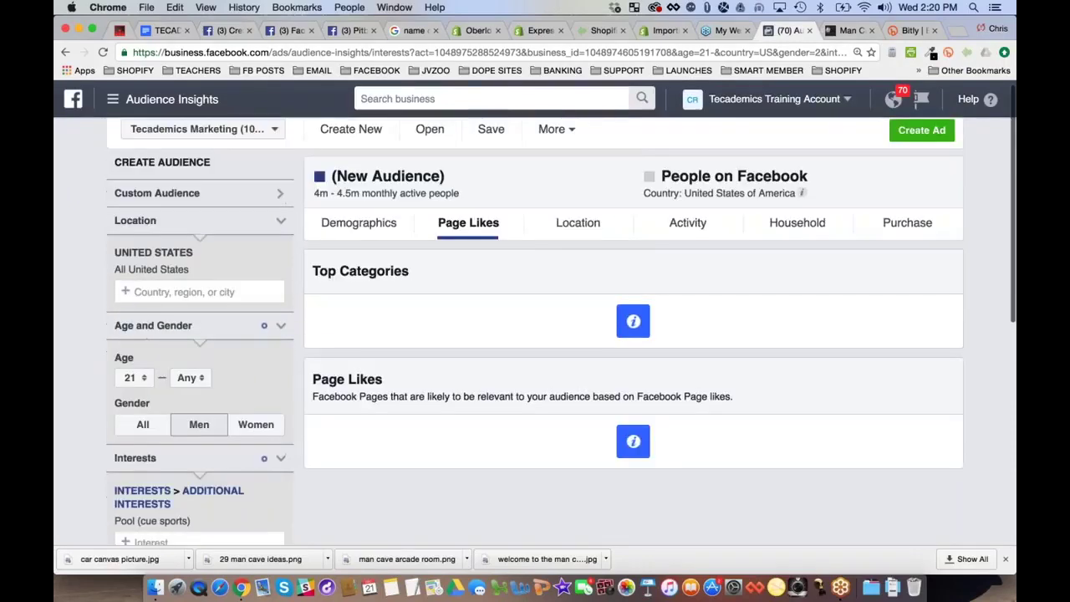
mouse_move(629, 331)
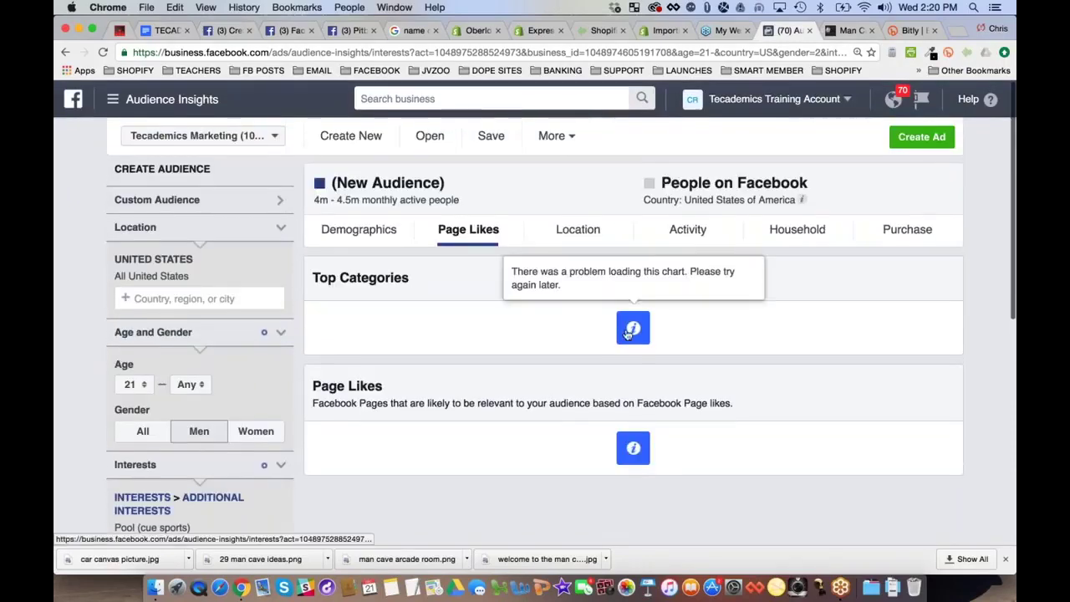
key("super+r")
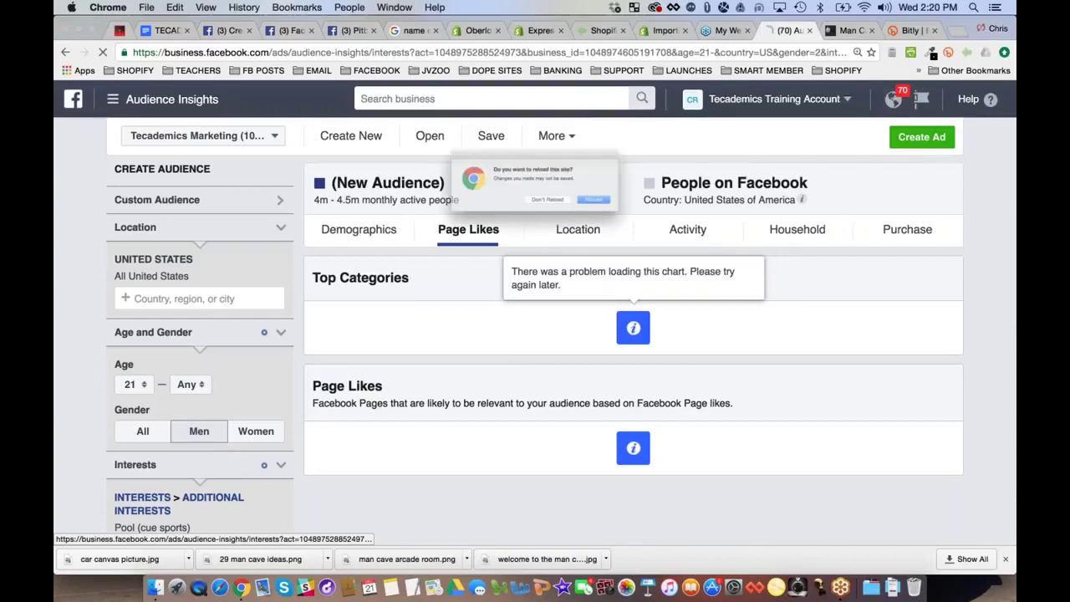
left_click(633, 210)
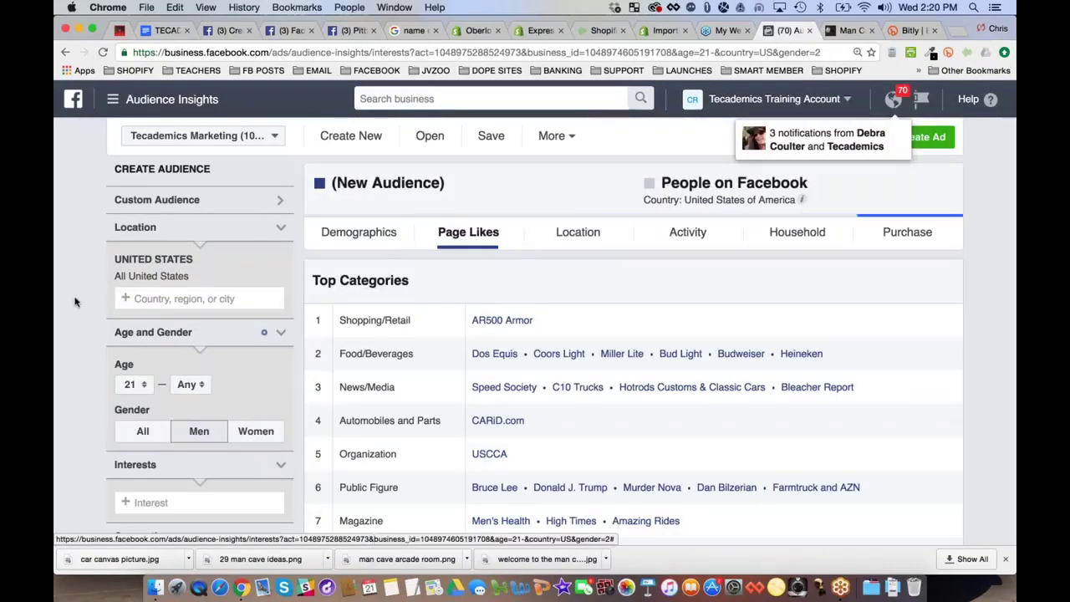
Add Pool (cue sports) as the audience interest and review the Page Likes results
scroll(188, 418, "down", 3)
left_click(188, 418)
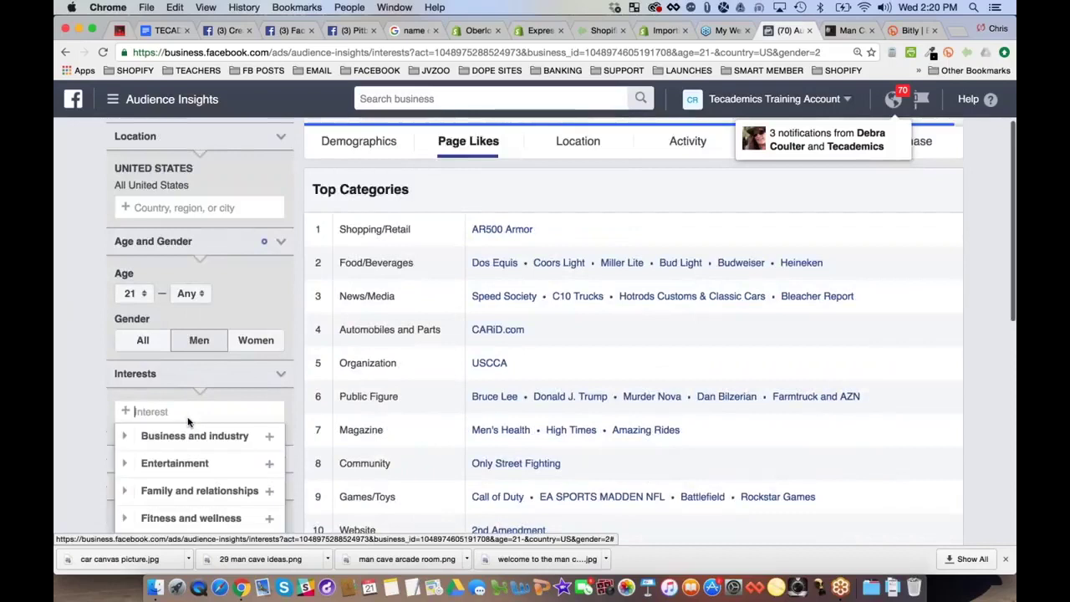
type("pool")
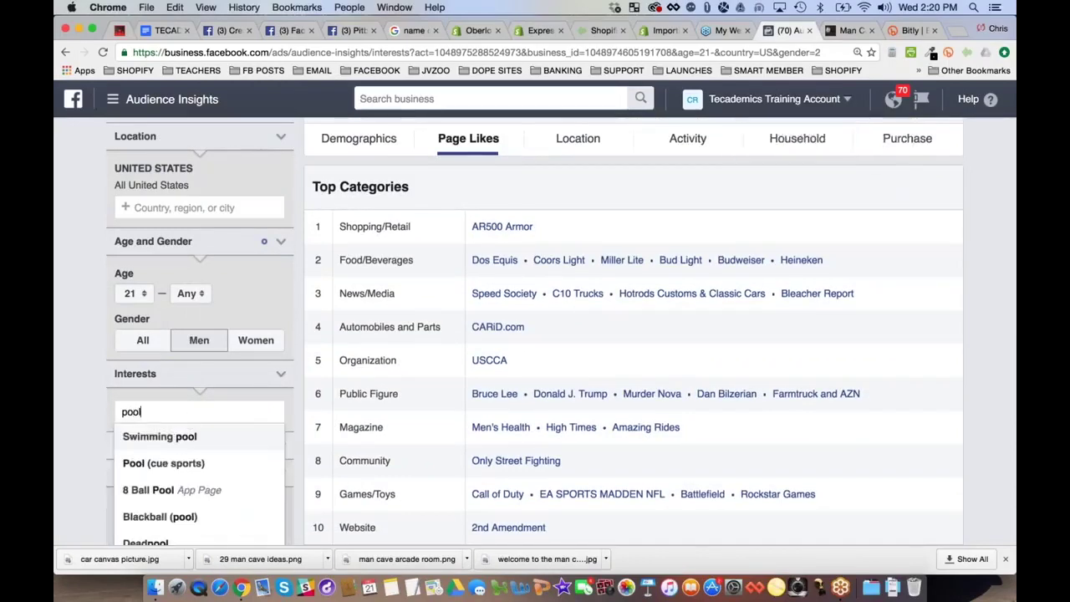
left_click(171, 463)
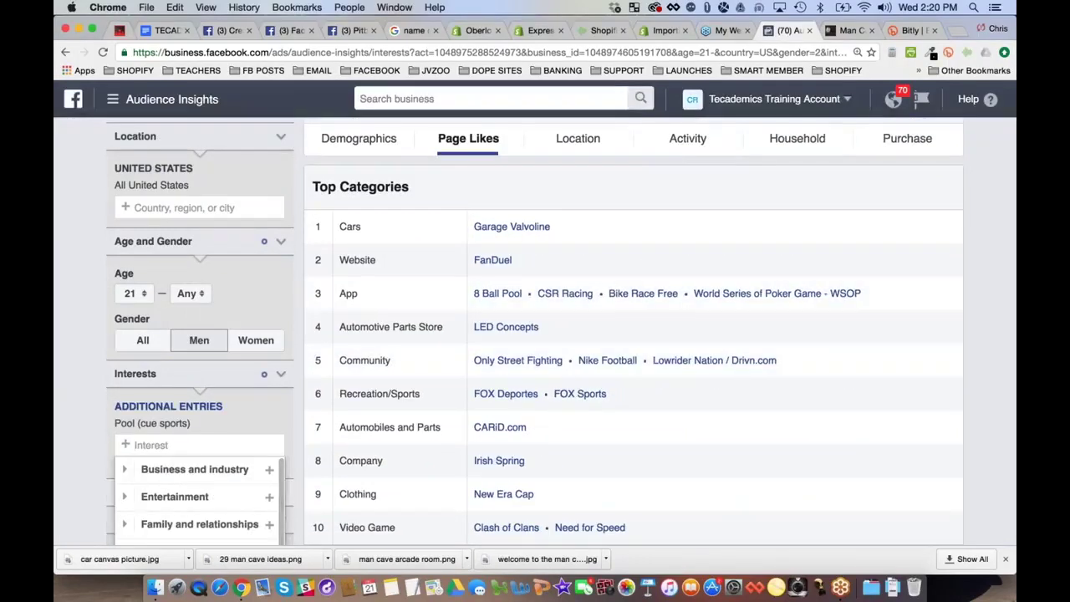
left_click(85, 322)
scroll(79, 345, "up", 2)
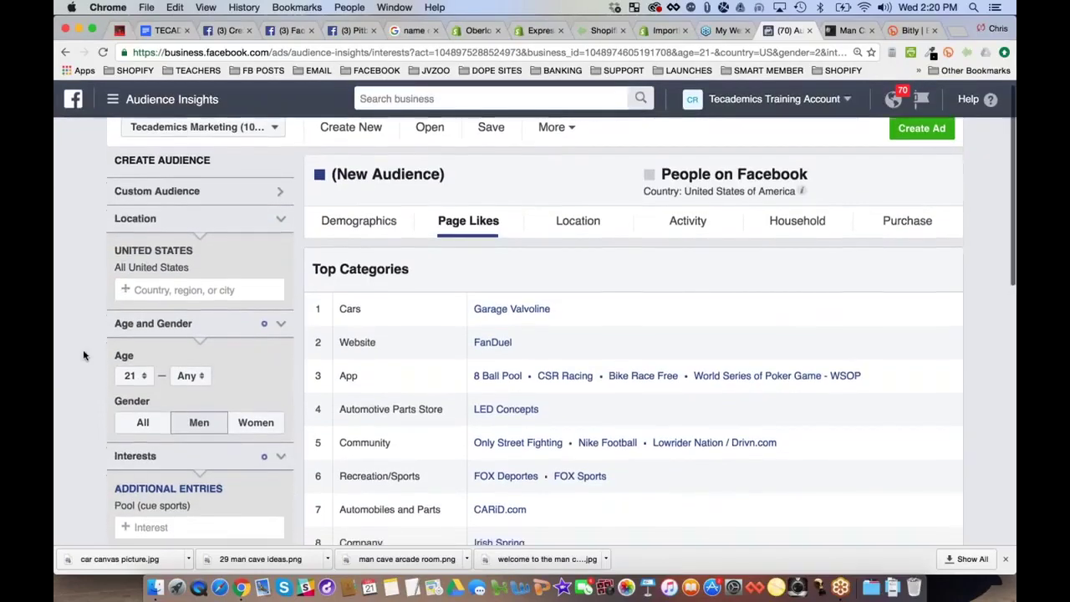
scroll(84, 356, "down", 10)
scroll(83, 356, "up", 12)
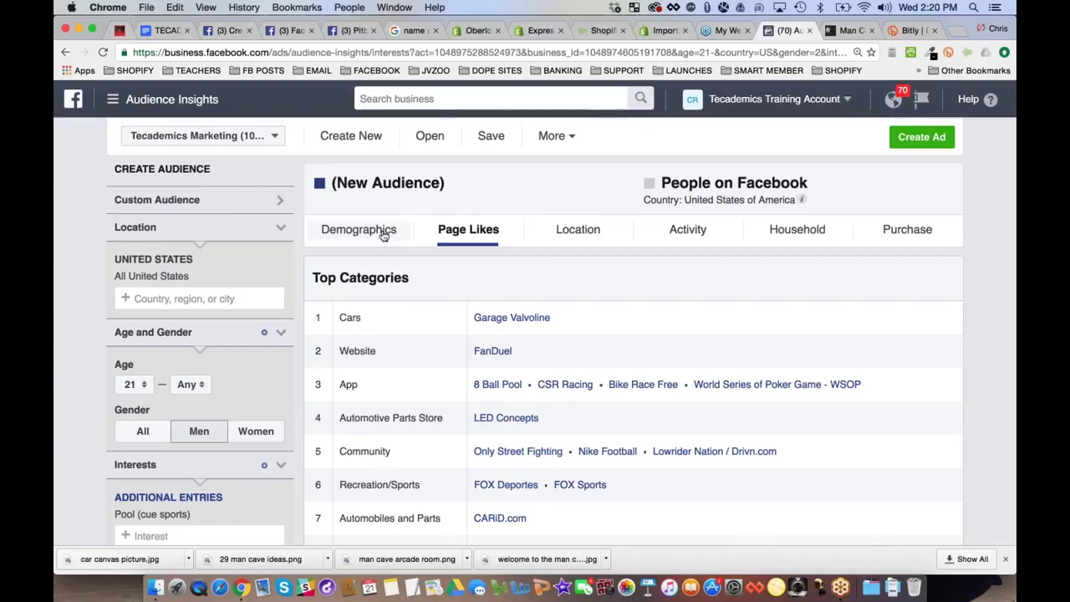
scroll(633, 289, "down", 3)
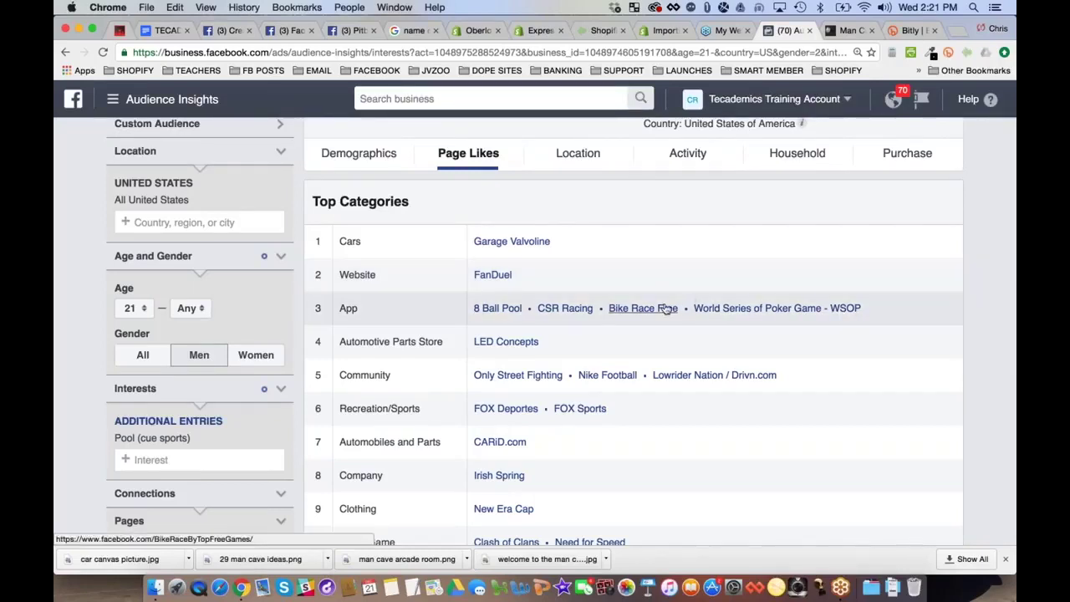
List Poker, Interest: DIY Projects, Interest: Beer / Homebrewing and Interest: Fantasy Football in the outline
left_click(167, 31)
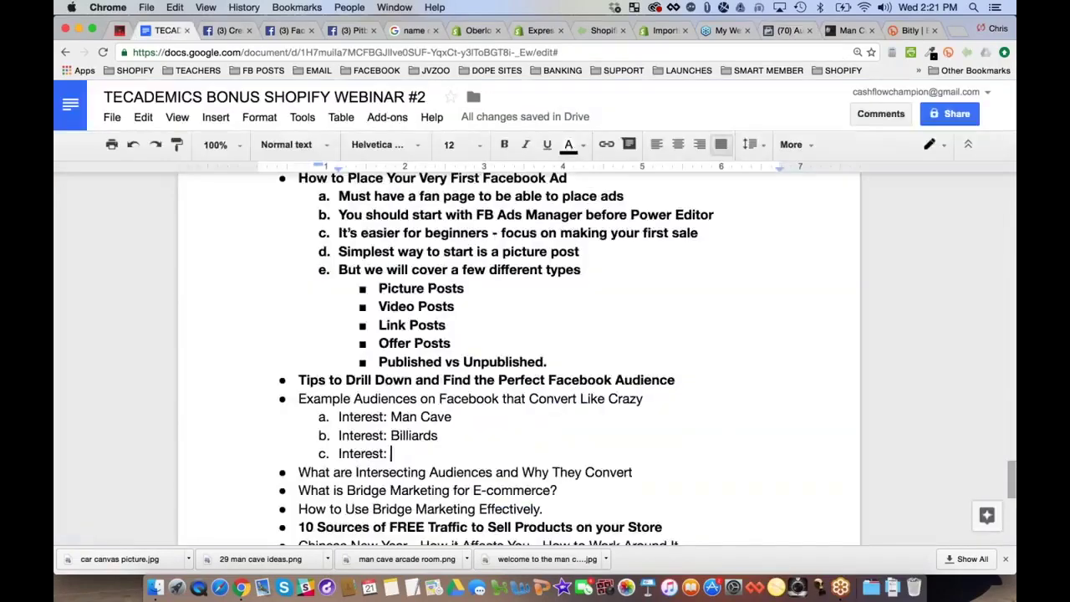
type("Poker")
key("Return")
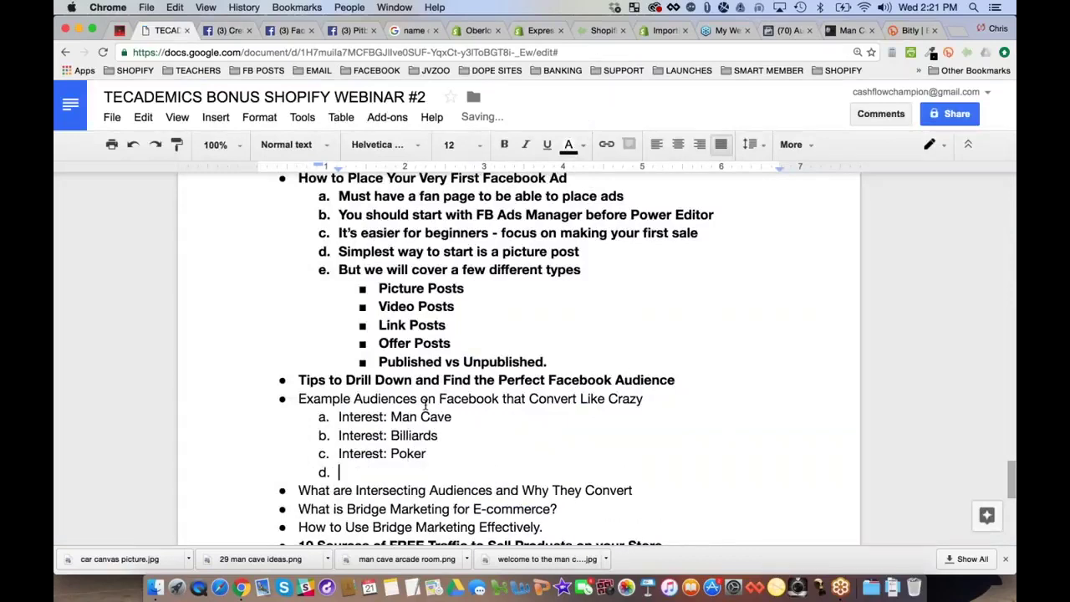
type("Intere")
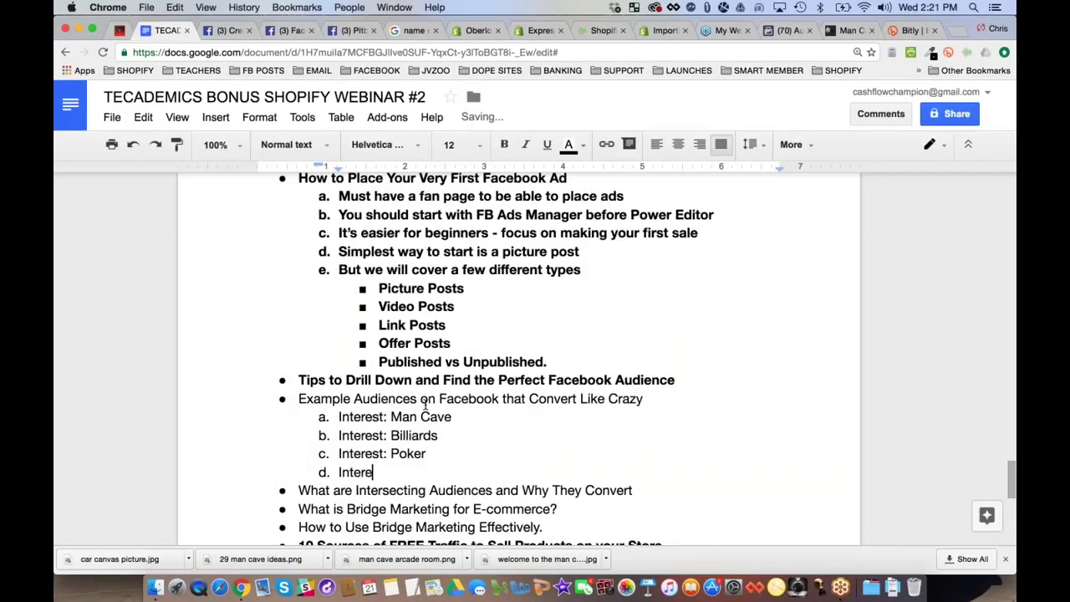
type("st: ")
type("DIY")
type(" Hom")
key("BackSpace")
key("BackSpace")
key("BackSpace")
type("Projects")
key("Return")
type("Inte")
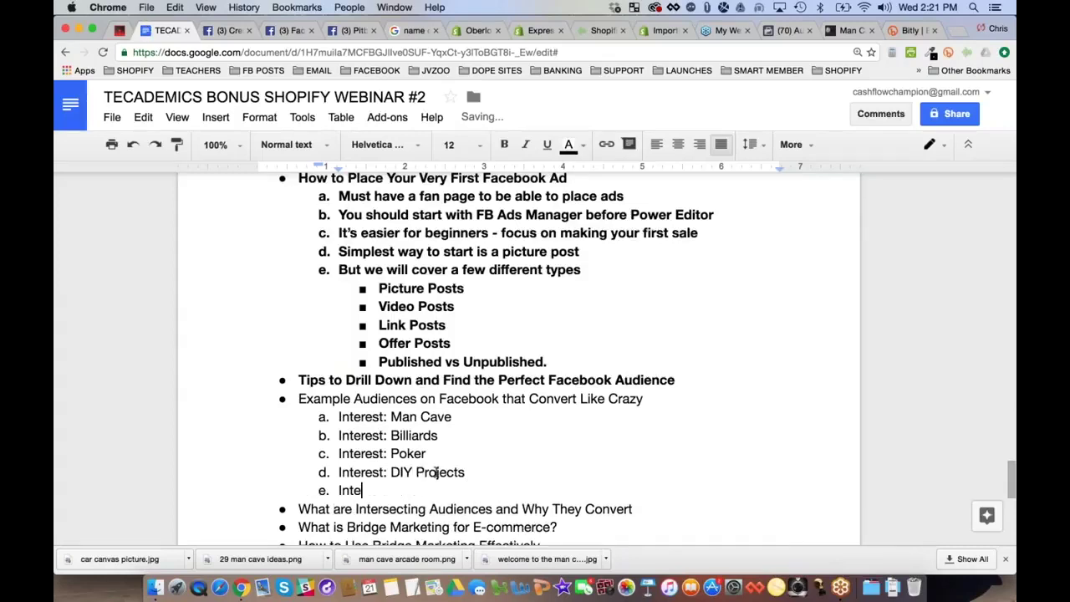
type("rest:")
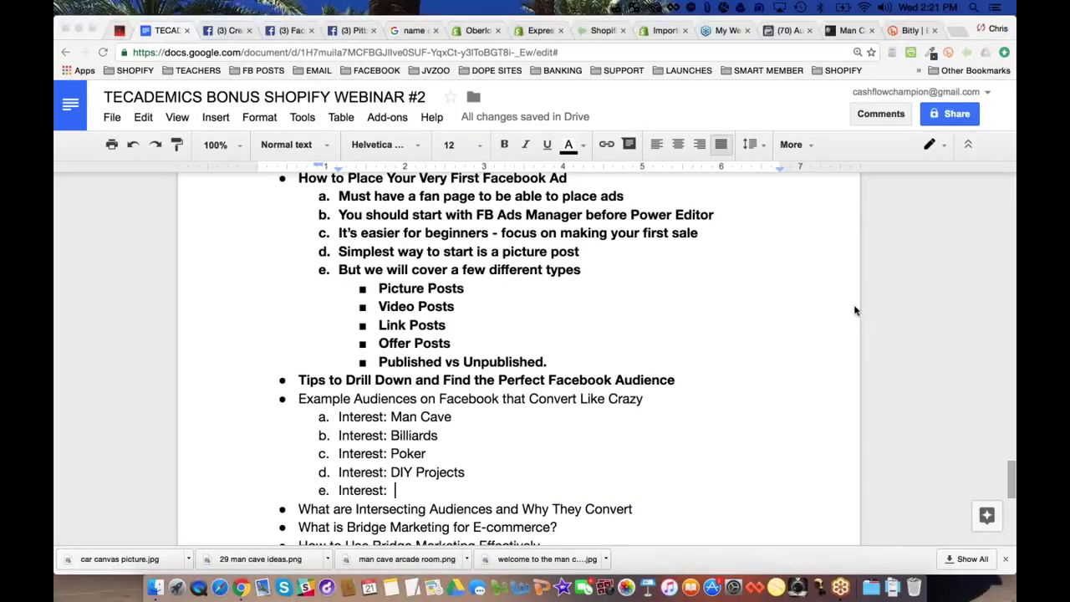
left_click(429, 491)
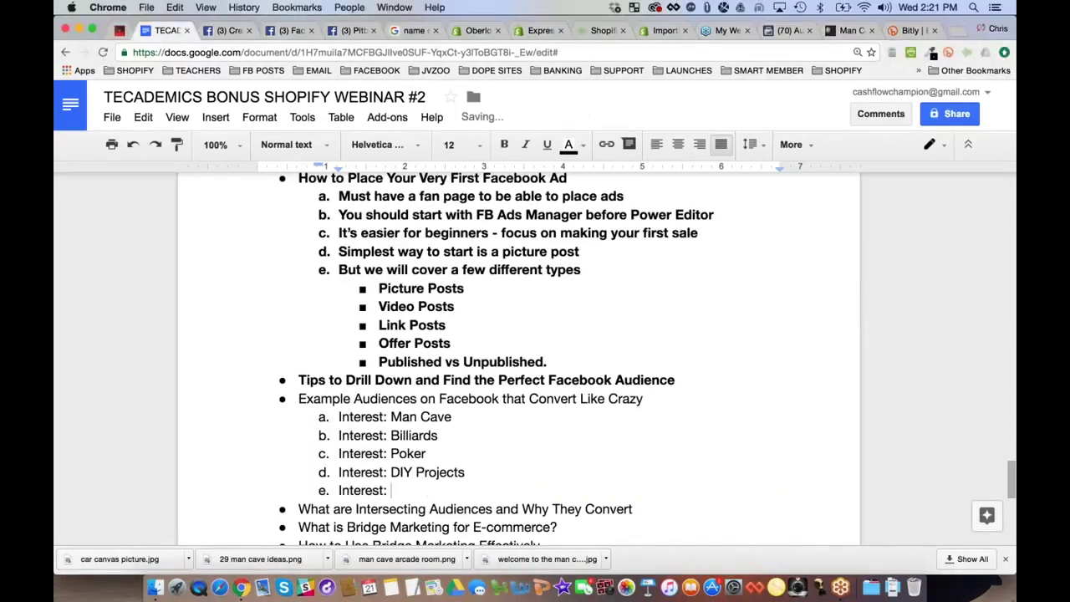
type("Beer / Homebrewing")
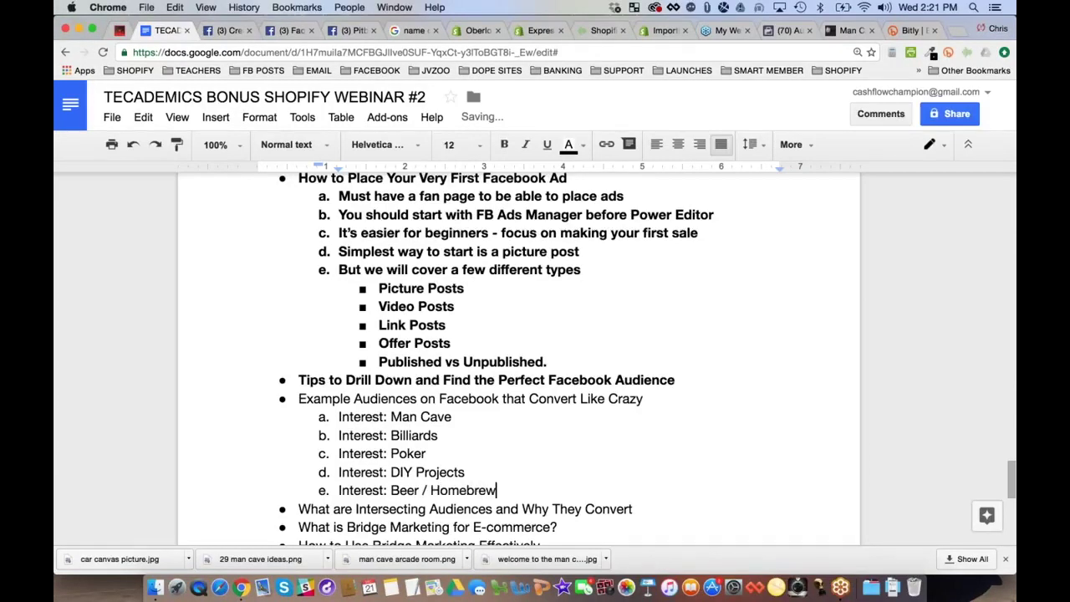
key("Return")
type("Interest:")
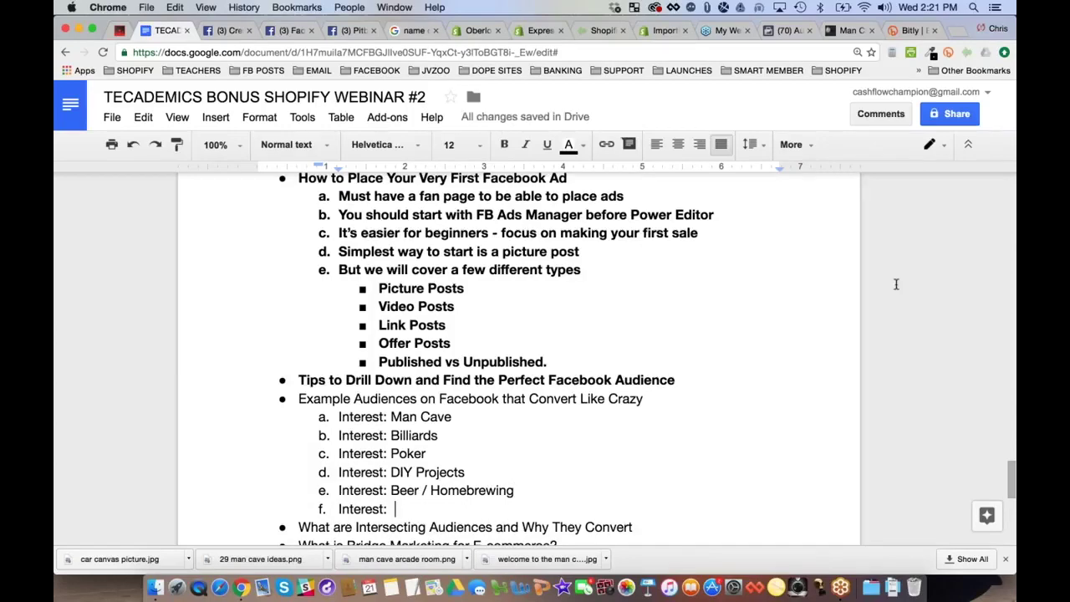
type("  Fa")
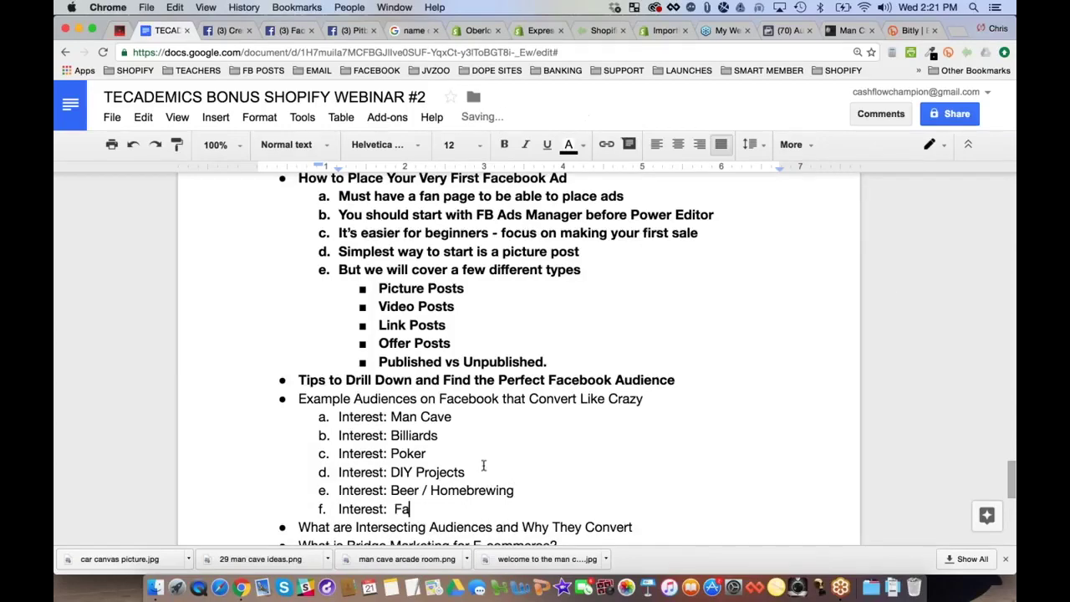
type("ntasy Football")
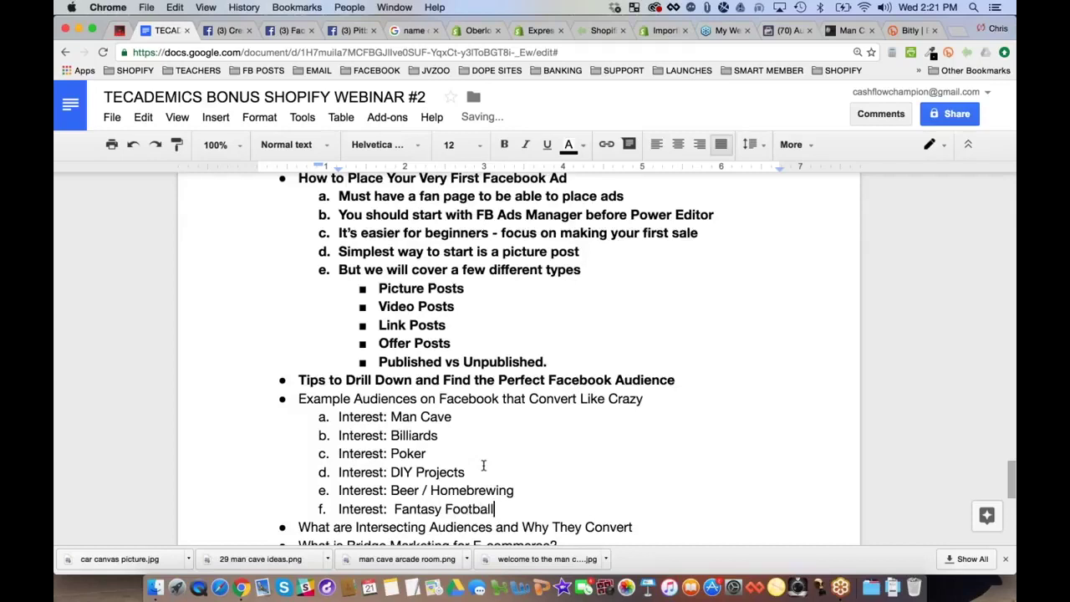
Strip the 'Interest:' prefix from Man Cave, Billiards, Poker, DIY Projects, Beer / Homebrewing and Fantasy Football
key("Return")
double_click(374, 418)
key("Delete")
key("Delete")
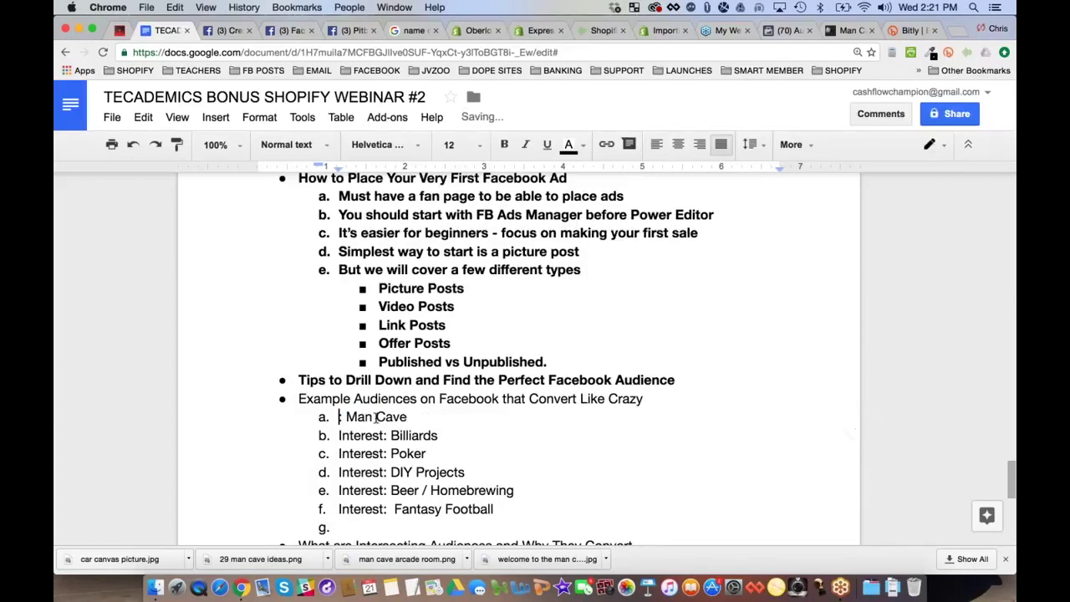
key("BackSpace")
key("BackSpace")
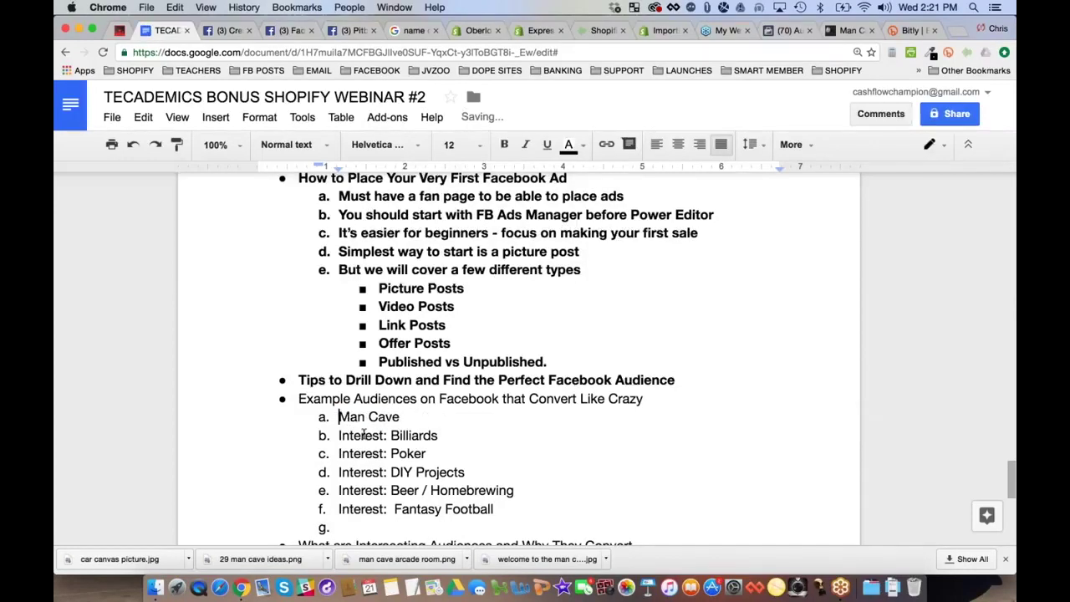
double_click(366, 435)
key("Delete")
key("Delete")
key("Delete")
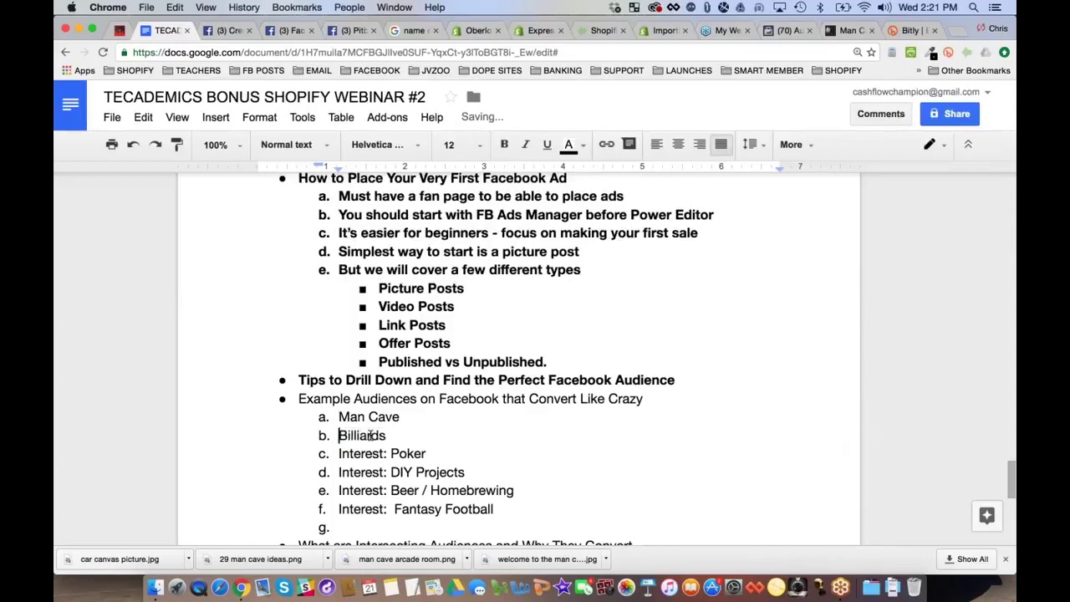
double_click(376, 454)
key("Delete")
key("Delete")
key("Delete")
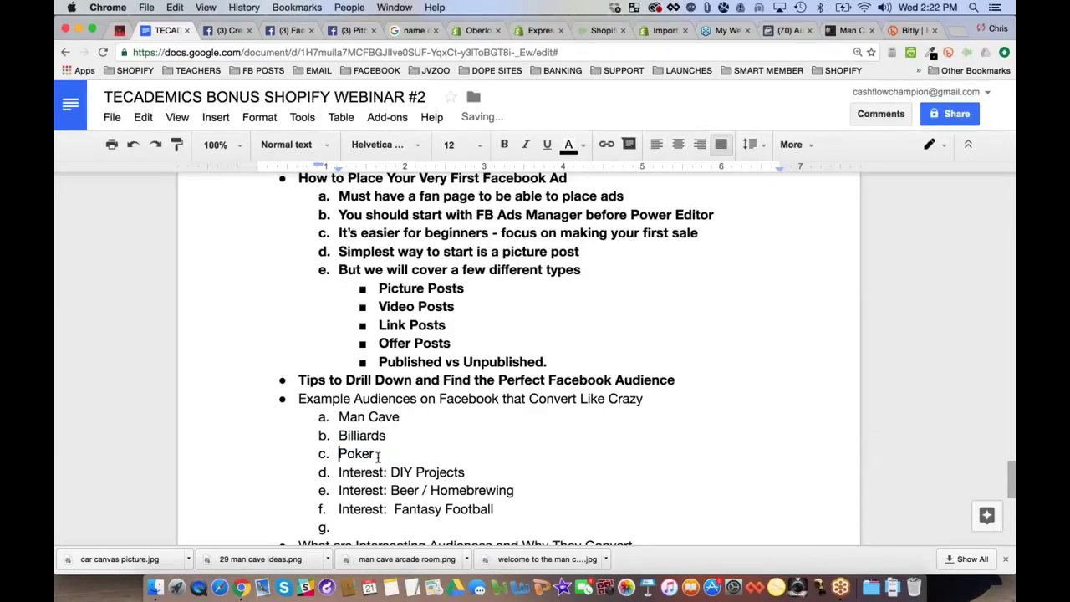
double_click(368, 473)
key("Delete")
key("Delete")
key("Delete")
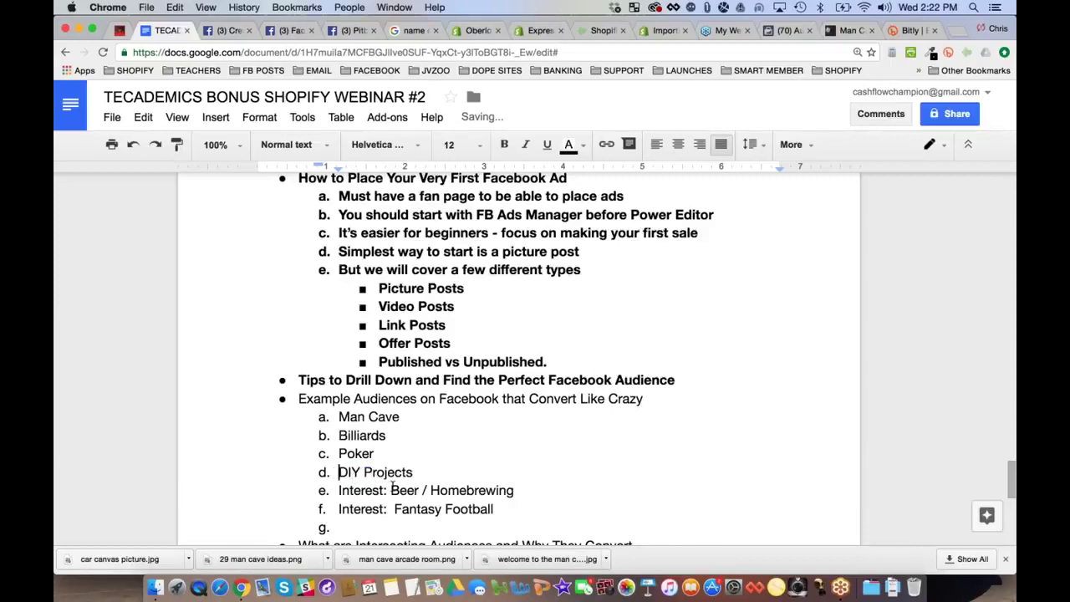
double_click(366, 491)
key("Delete")
key("Delete")
key("Delete")
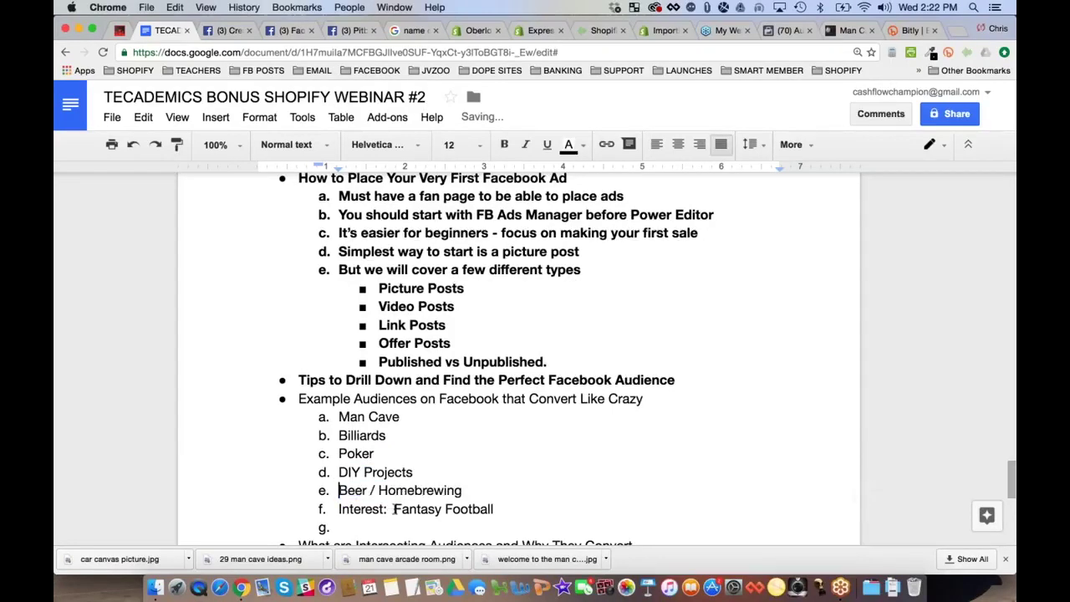
double_click(364, 509)
key("Delete")
key("Delete")
key("Delete")
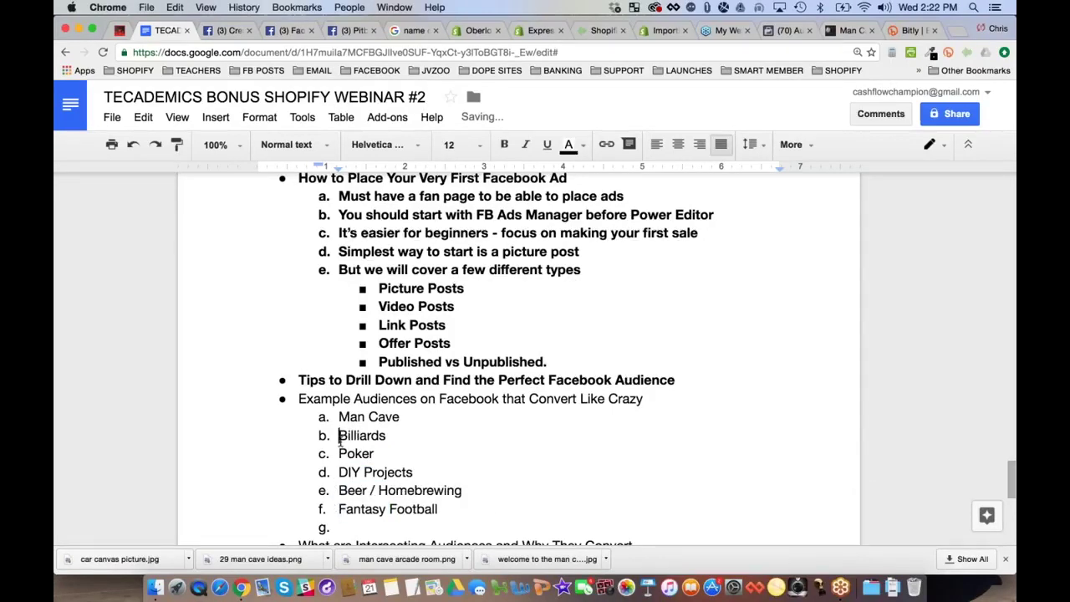
Indent Billiards, Poker, DIY Projects, Beer / Homebrewing and Fantasy Football under Man Cave
key("Tab")
key("Down")
key("Tab")
key("Down")
key("Tab")
key("Down")
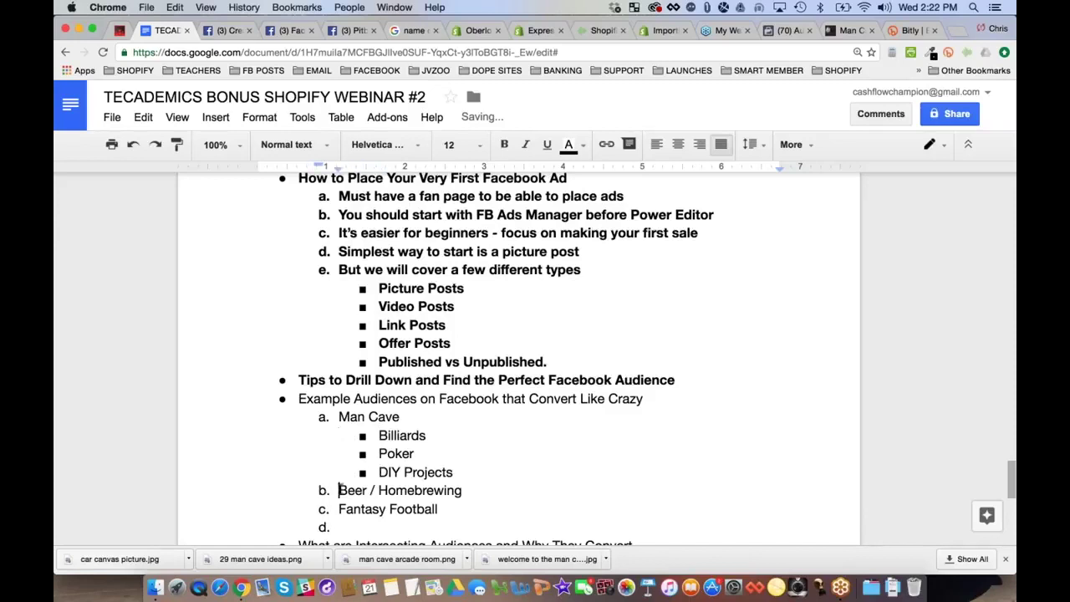
key("Tab")
key("Down")
key("Tab")
Split Homebrewing onto its own line, nested beneath Beer
scroll(421, 465, "down", 1)
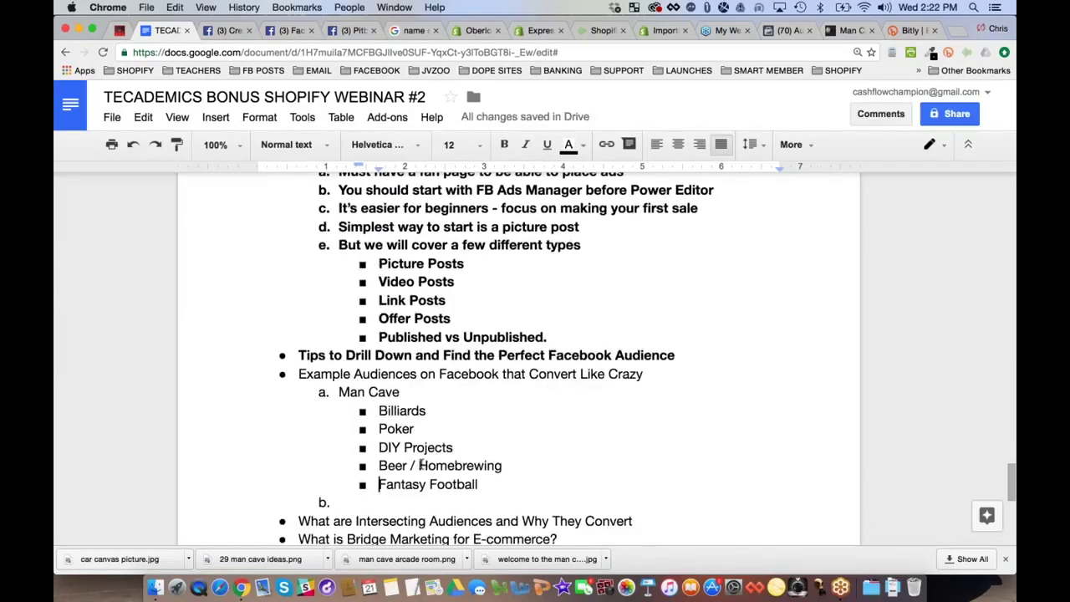
left_click(420, 466)
key("BackSpace")
key("BackSpace")
key("Return")
key("Tab")
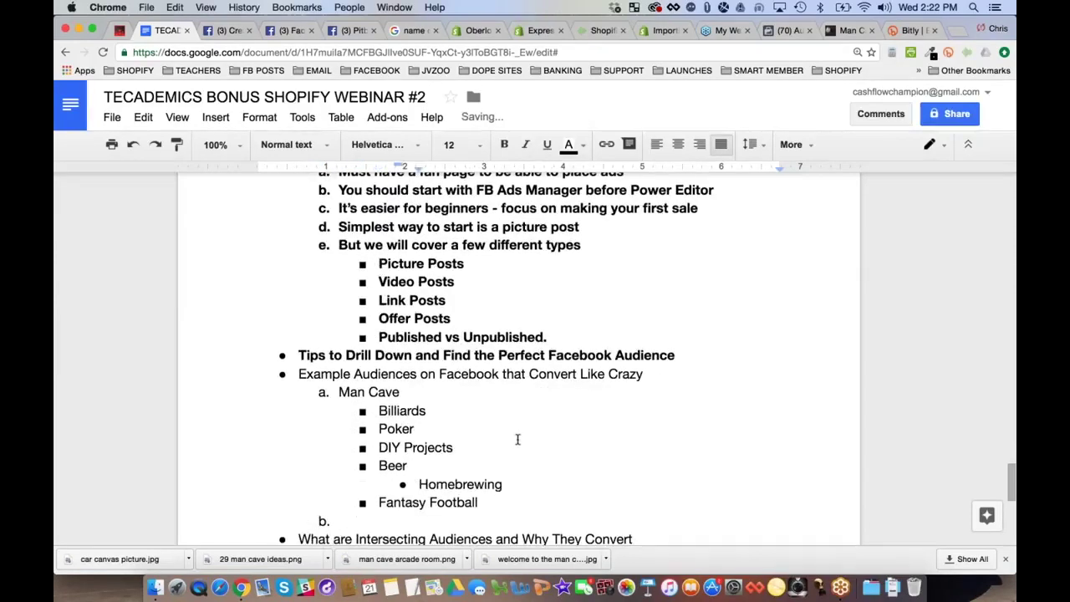
scroll(518, 439, "down", 2)
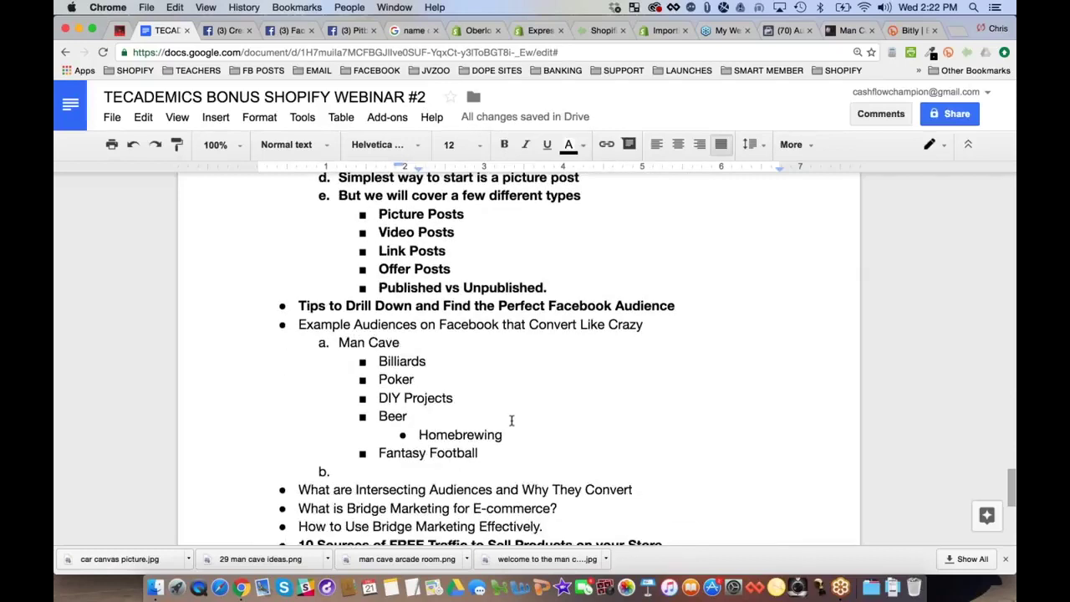
Add Muscle Cars, Video Games, and Cigars with Humidors as a sub-item under Man Cave
left_click(444, 467)
key("Tab")
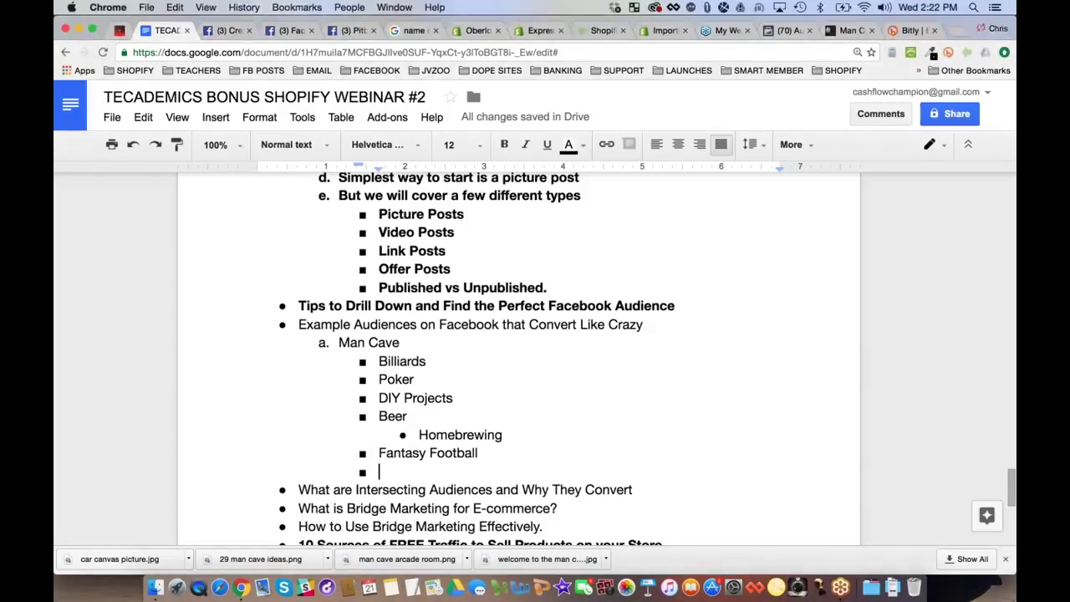
type("Muscle Cars")
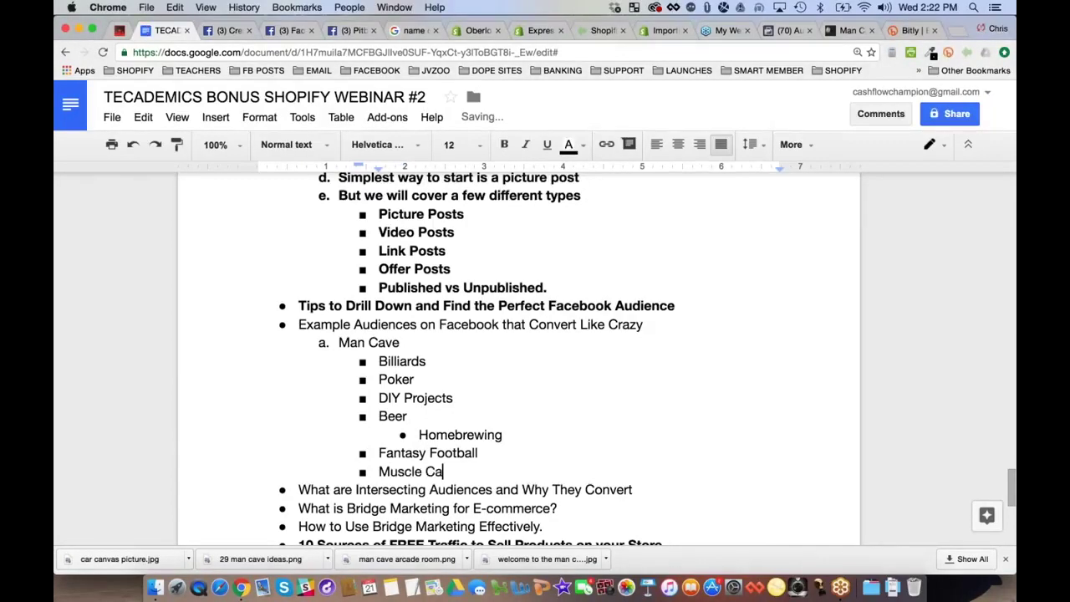
key("Return")
type("Video Games")
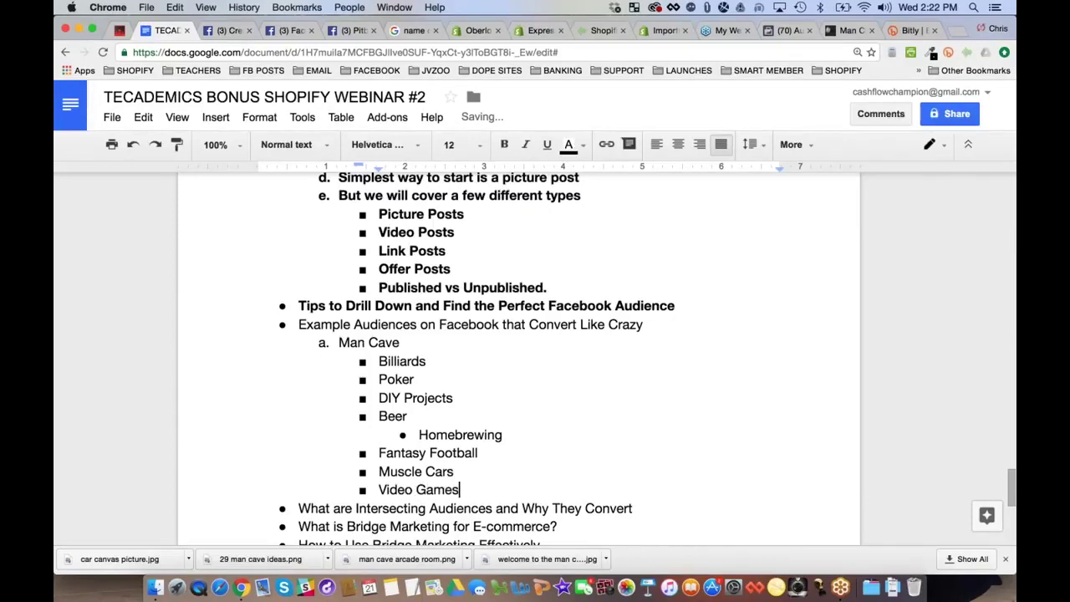
key("Return")
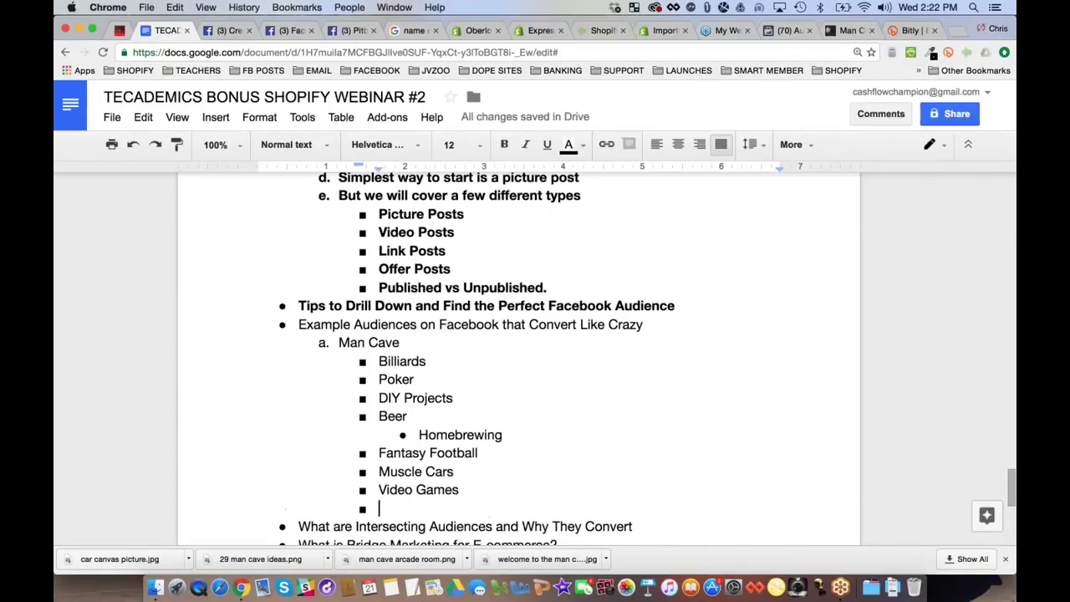
type("Cigars")
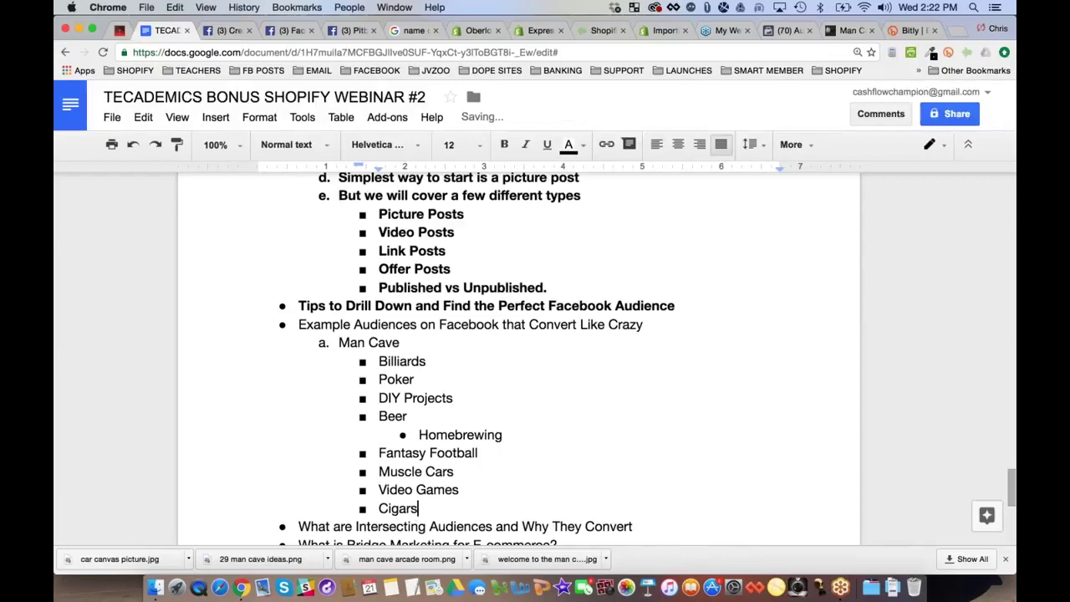
key("Return")
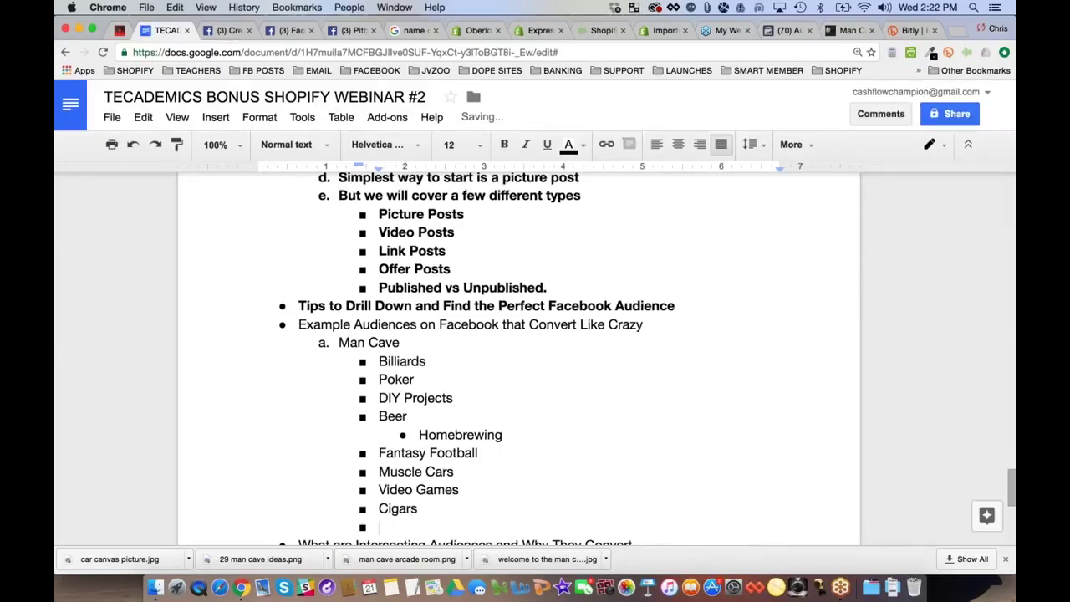
key("Tab")
type("Humi")
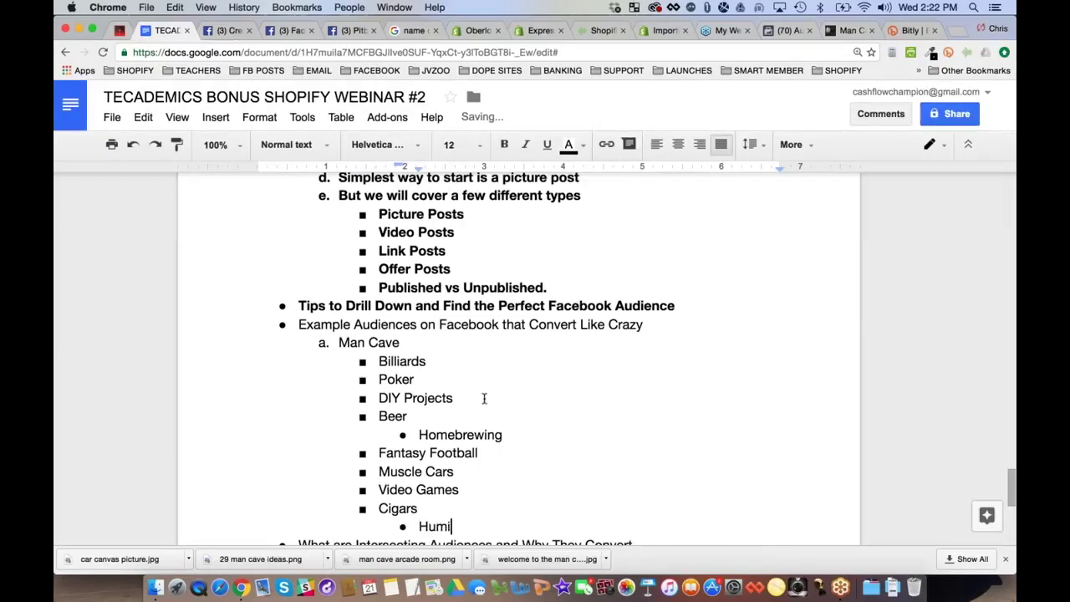
type("dors")
key("Return")
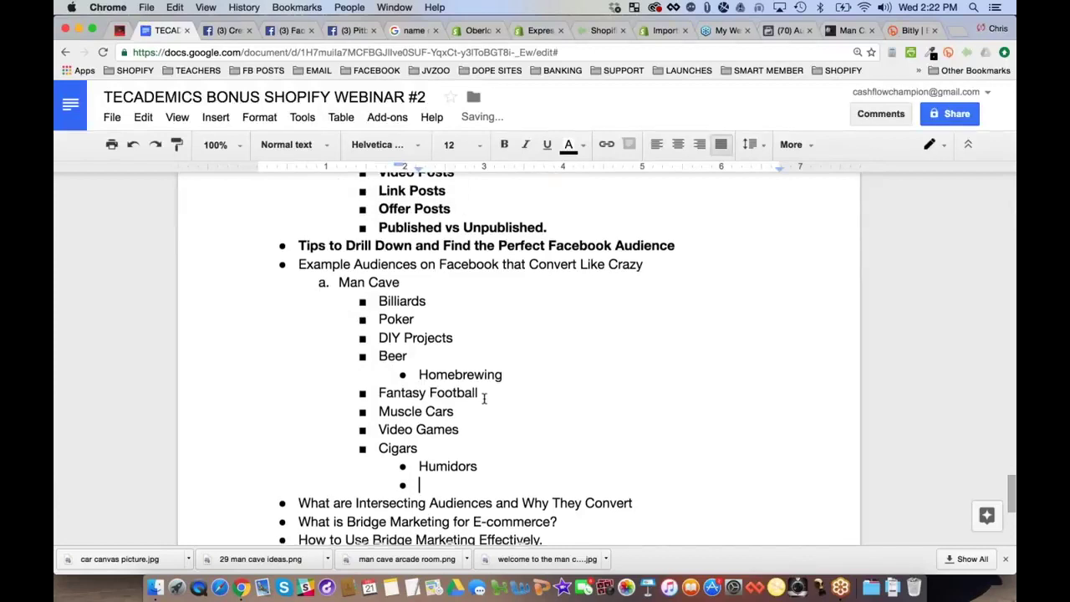
key("shift+Tab")
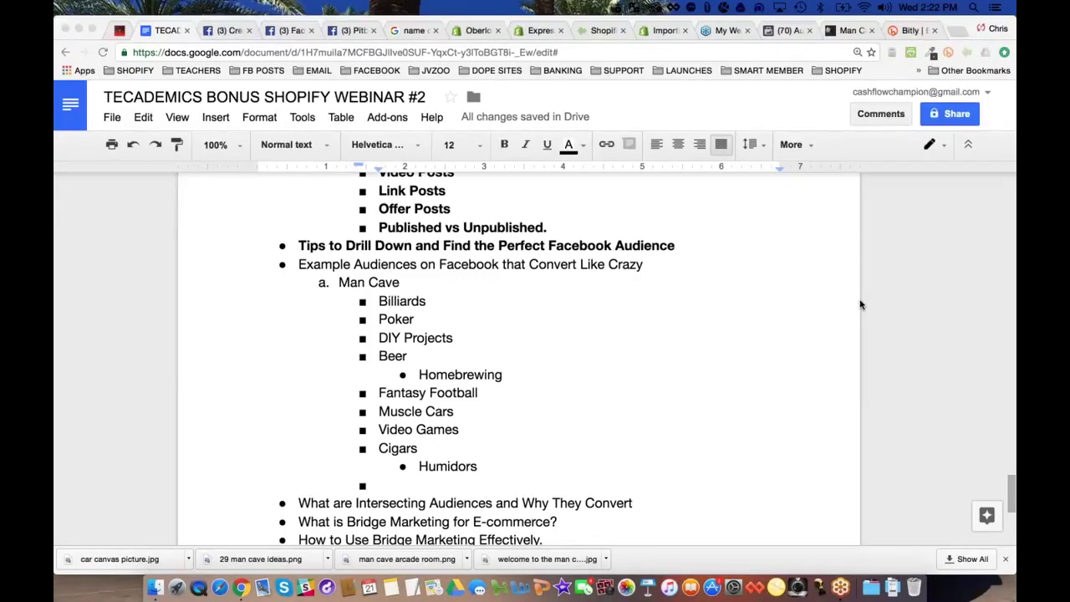
Add Hunting, TV Shows with Pawn Stores beneath it, and Gambling
left_click(861, 305)
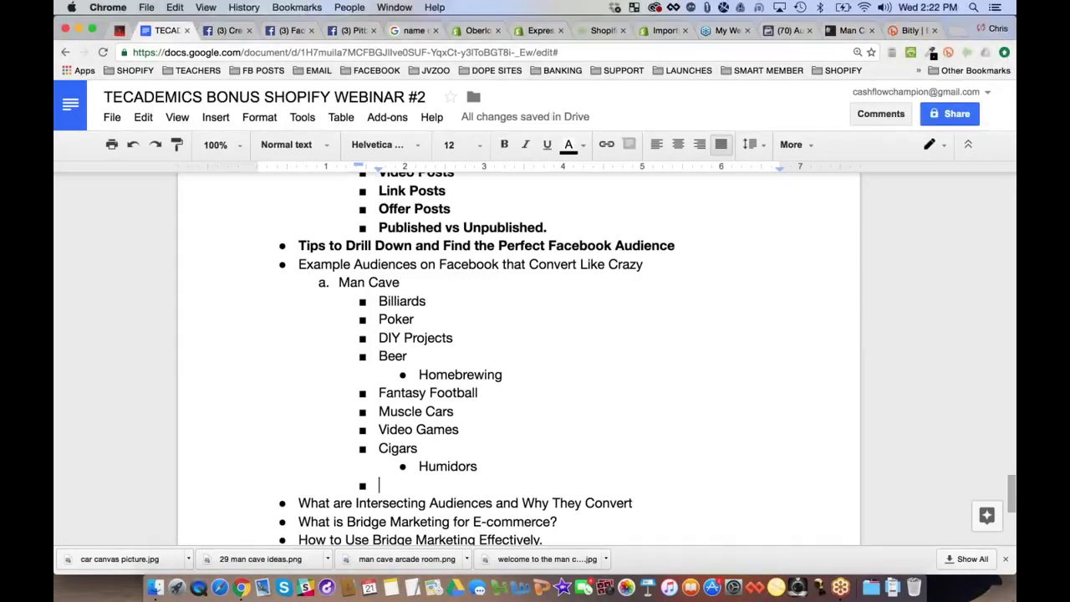
type("Hunting")
key("Return")
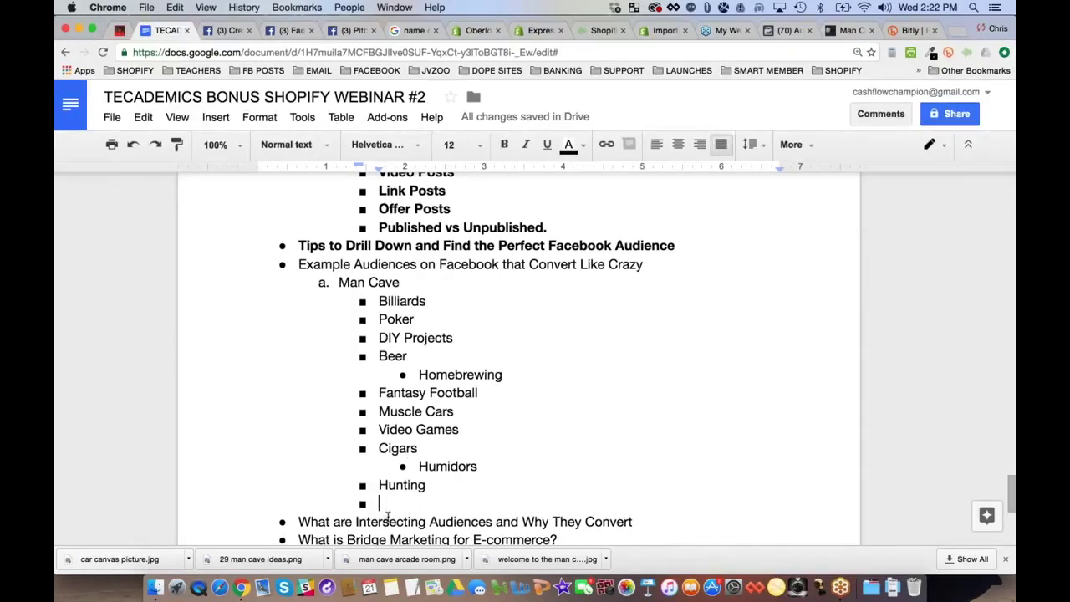
type("TV Shoes")
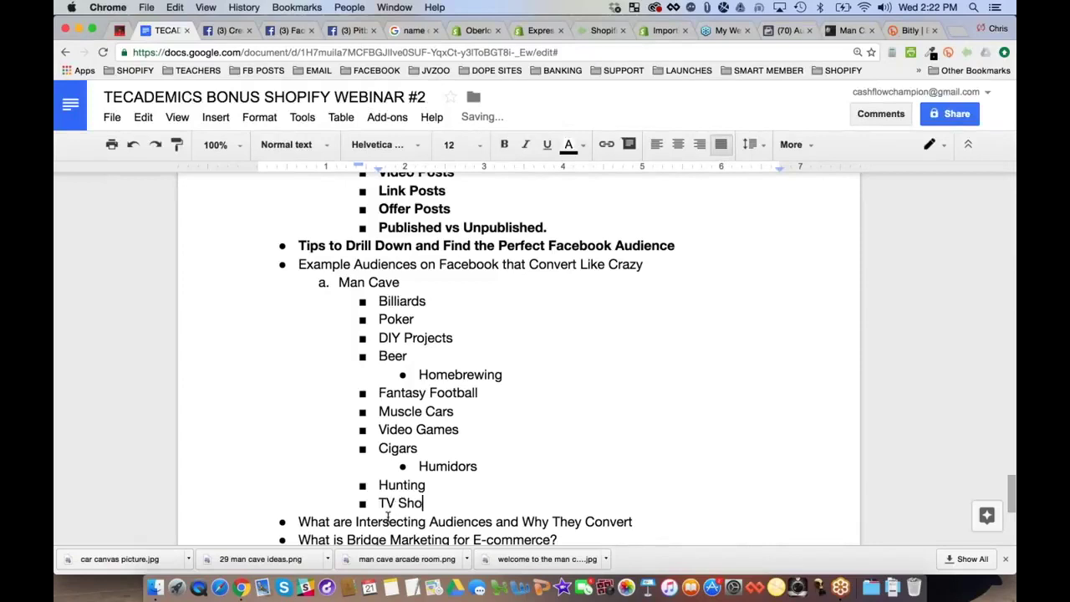
key("Return")
key("Tab")
key("BackSpace")
key("BackSpace")
key("BackSpace")
key("BackSpace")
type("ws")
key("Return")
key("Tab")
type("Pawn")
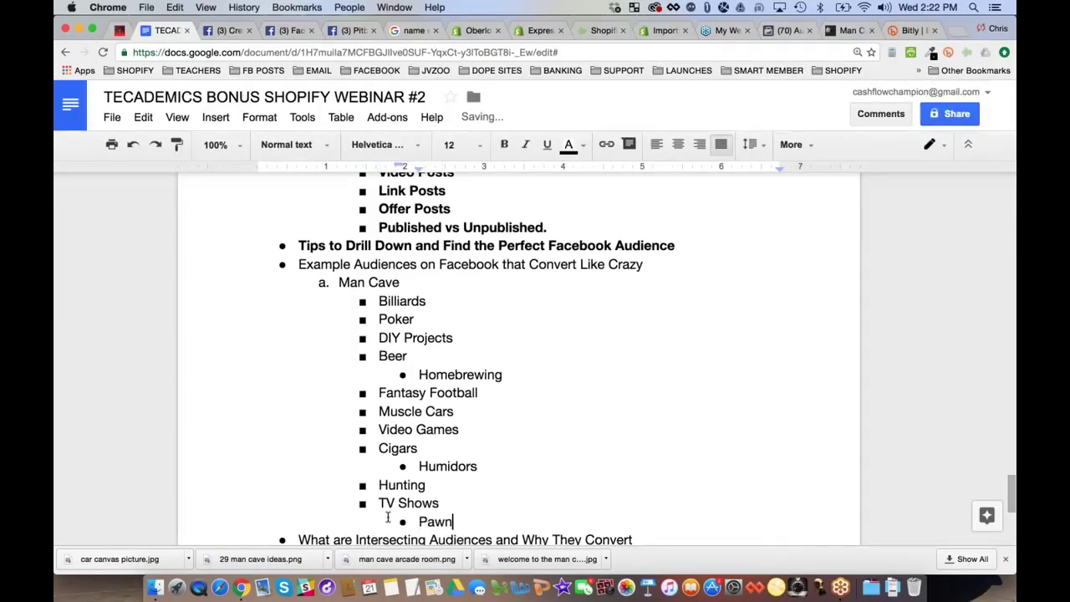
type(" Stores")
key("Return")
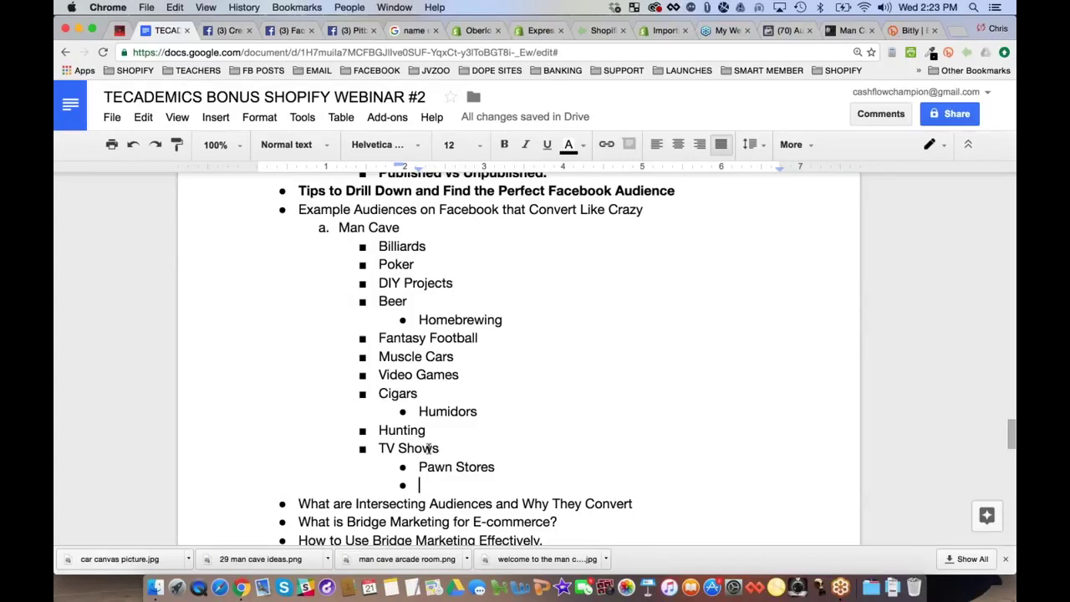
key("shift+Tab")
type("Gambling")
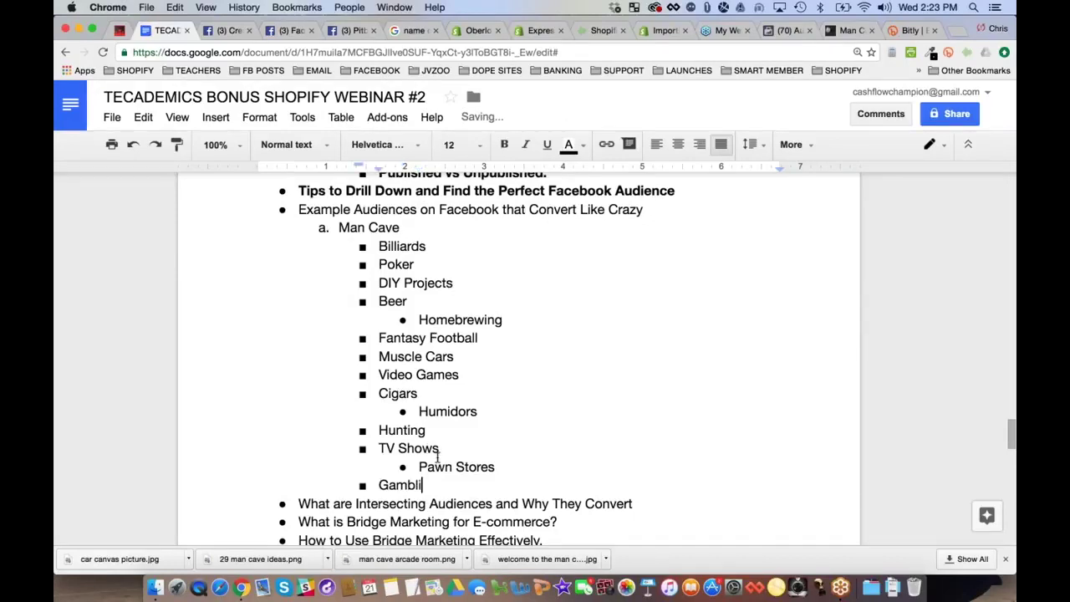
key("Return")
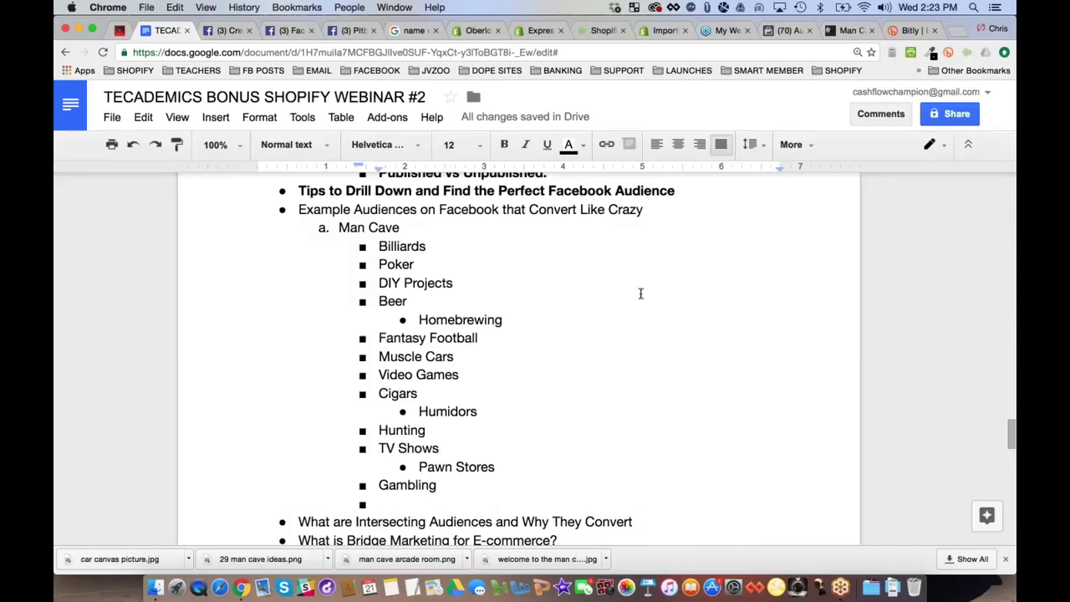
Add WSOP as a sub-item under Poker
left_click(421, 266)
key("Return")
key("Tab")
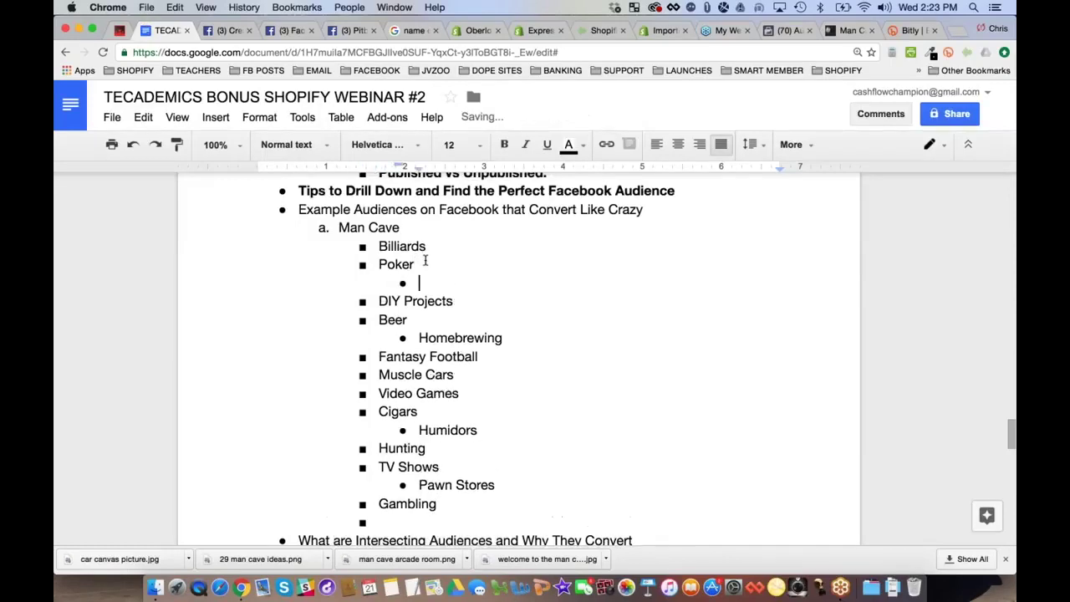
type("S")
key("BackSpace")
type("WSOP")
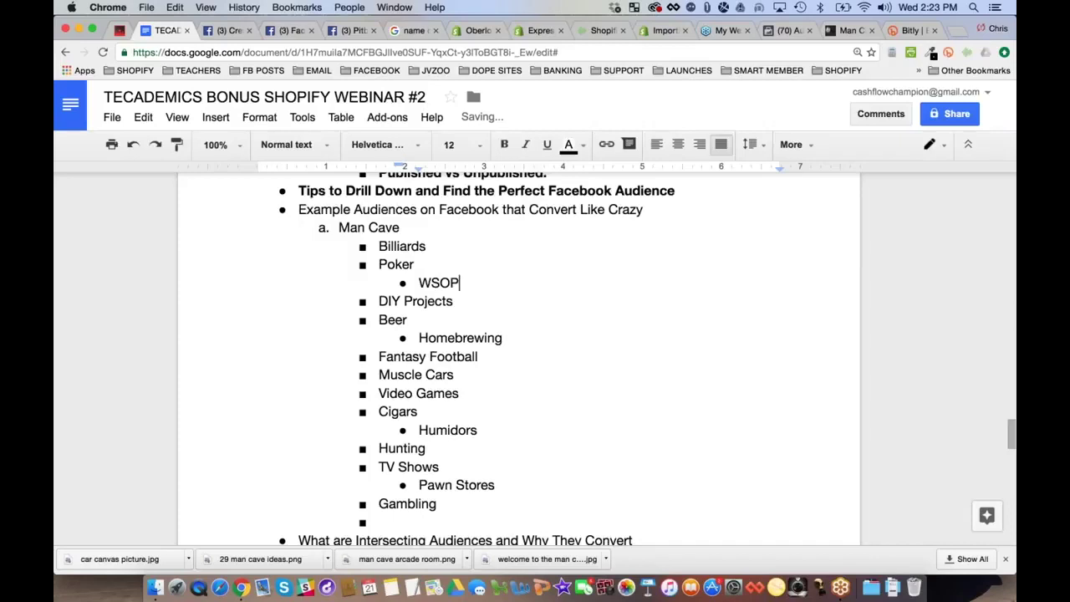
Add Electronics with Televisions and Home Theatres nested beneath it
left_click(390, 521)
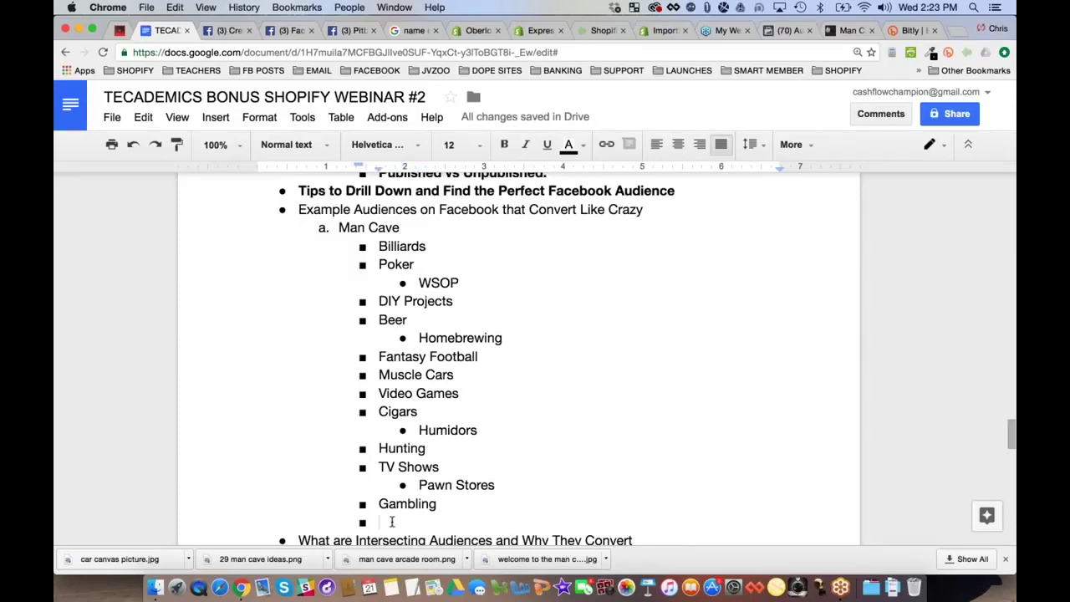
type("Te")
key("BackSpace")
key("BackSpace")
type("El")
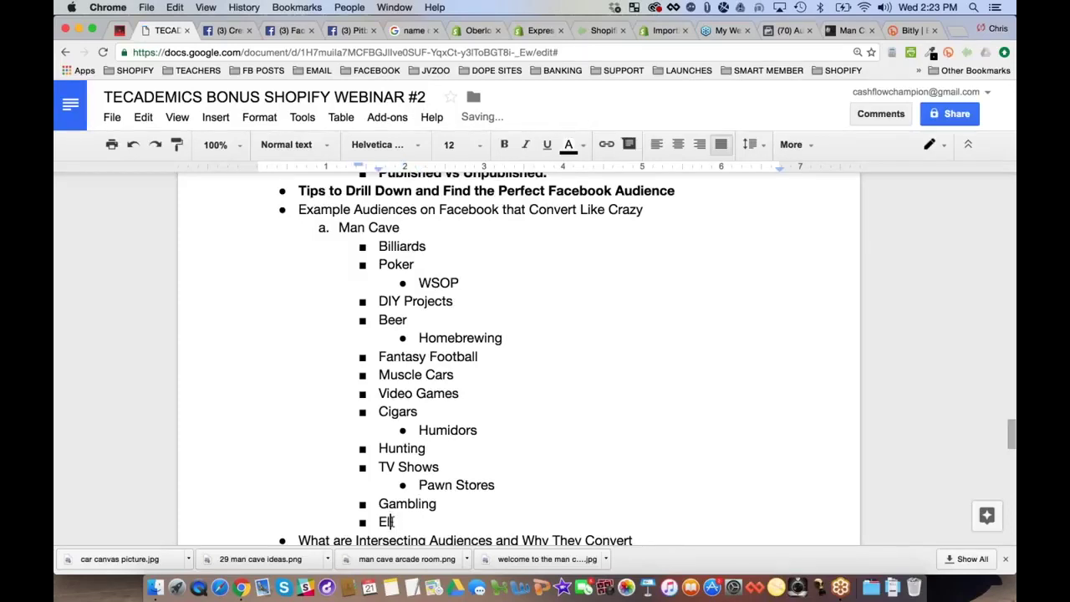
type("ectronics")
key("Return")
key("Tab")
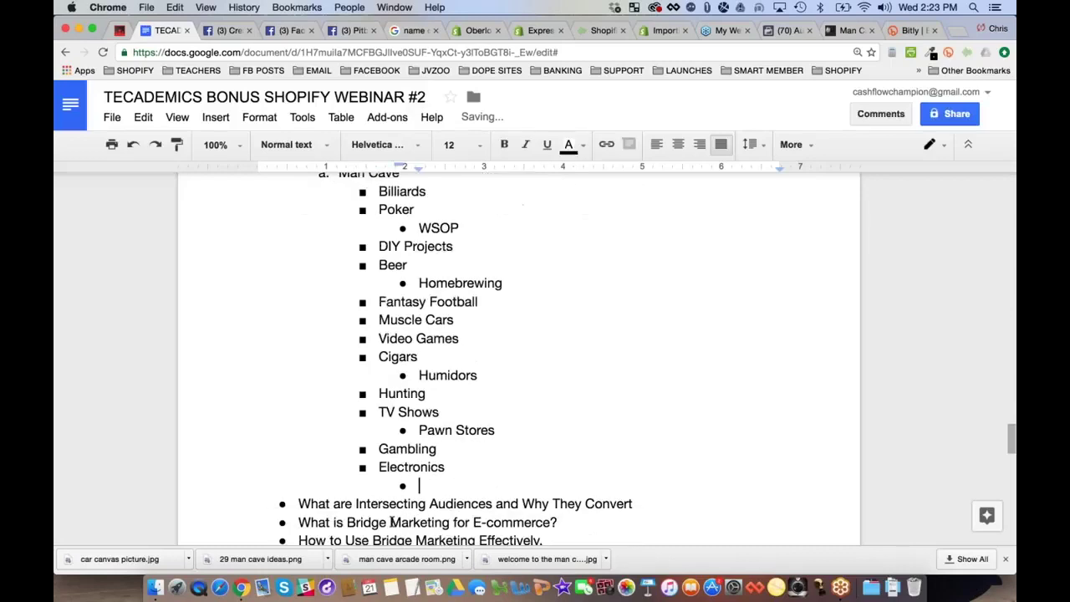
type("Televisions")
key("Return")
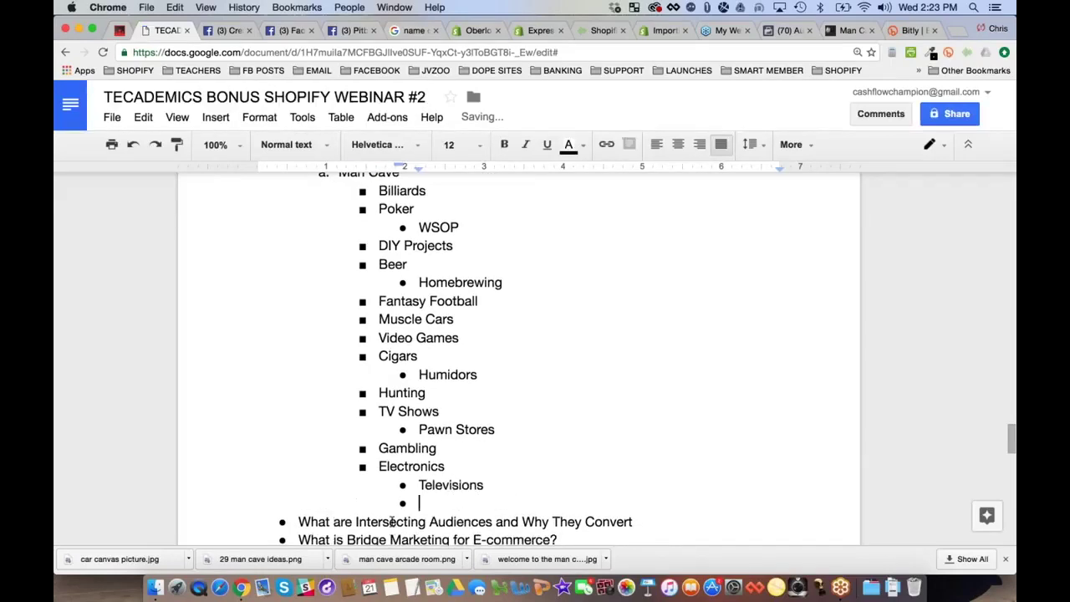
type("Home The")
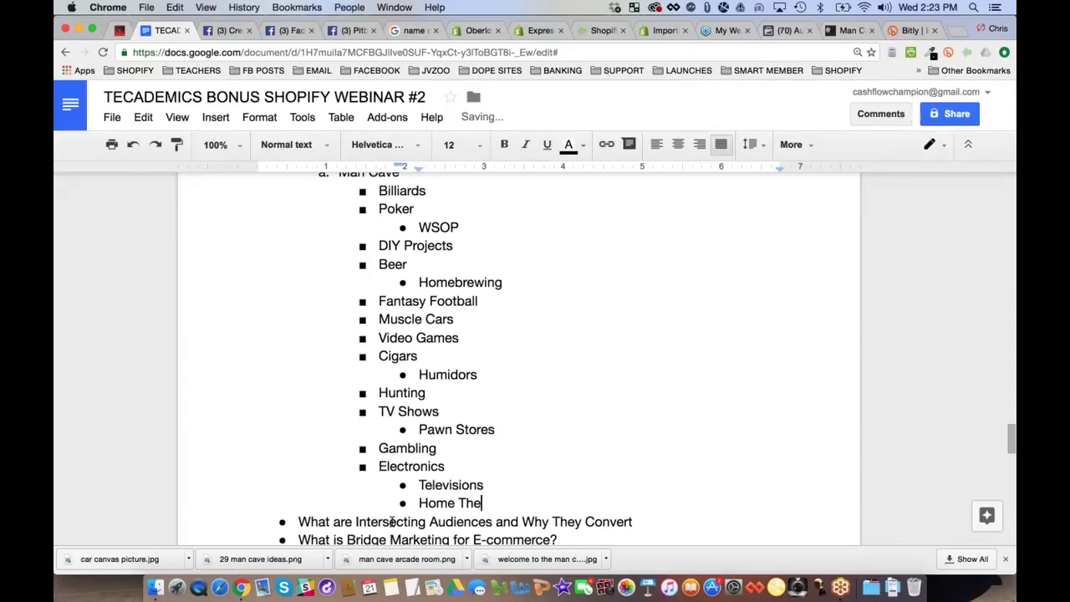
type("atres")
key("Return")
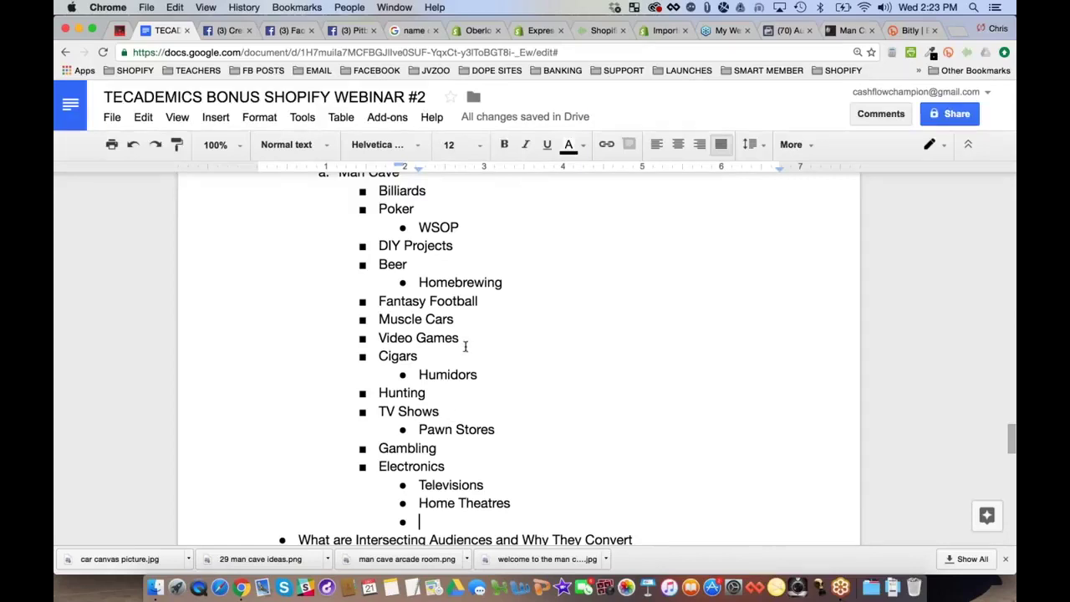
Add a Sports category listing Football, Baseball, Basketball, Hockey and an 'etc.' placeholder
key("shift+Tab")
scroll(475, 407, "down", 2)
type("Sports")
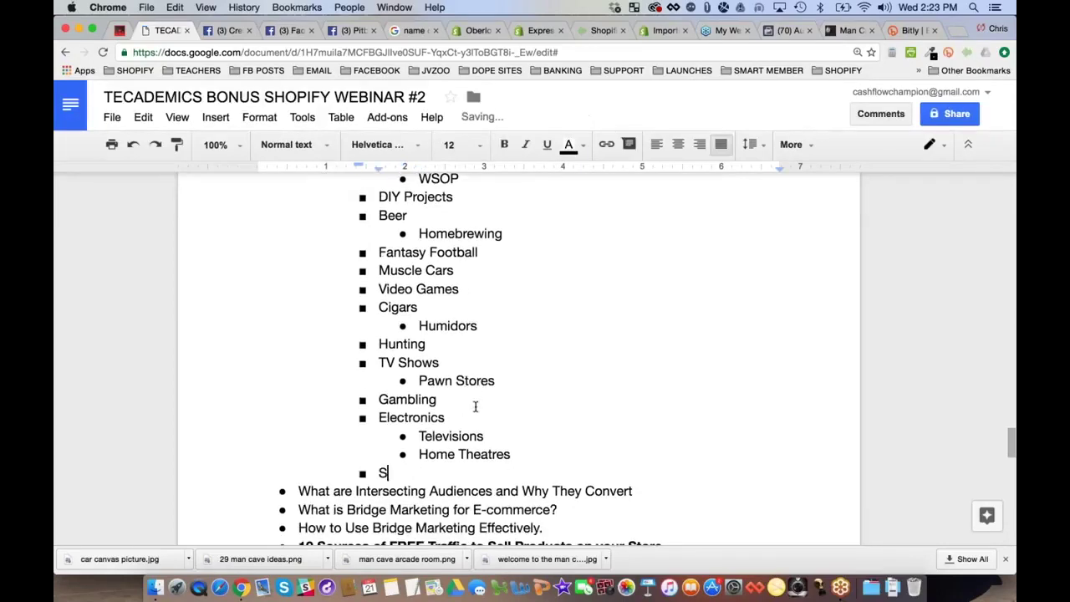
key("Return")
key("Tab")
type("Football")
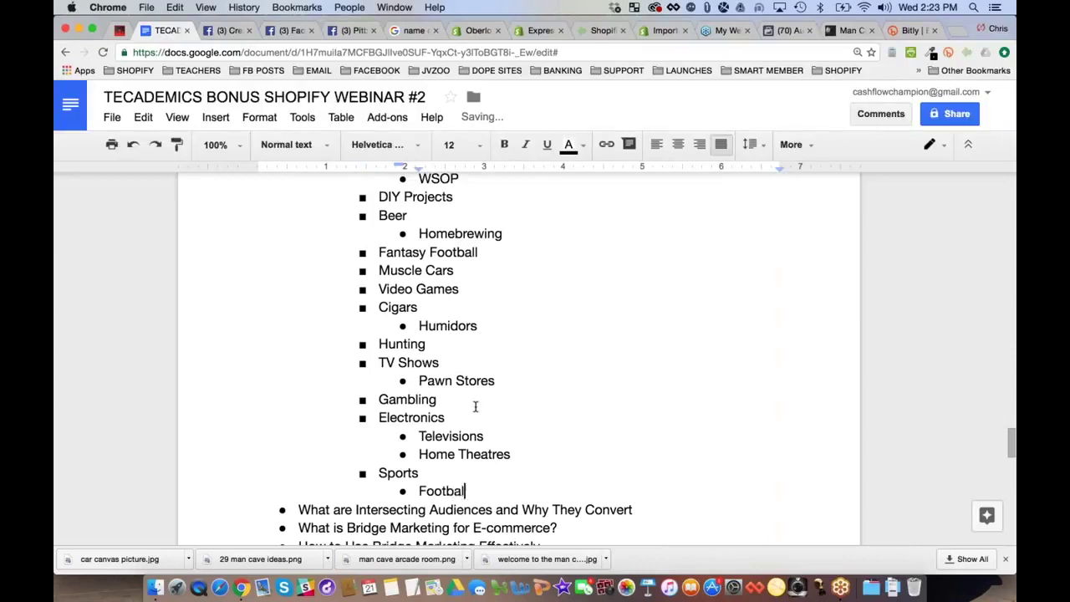
key("Return")
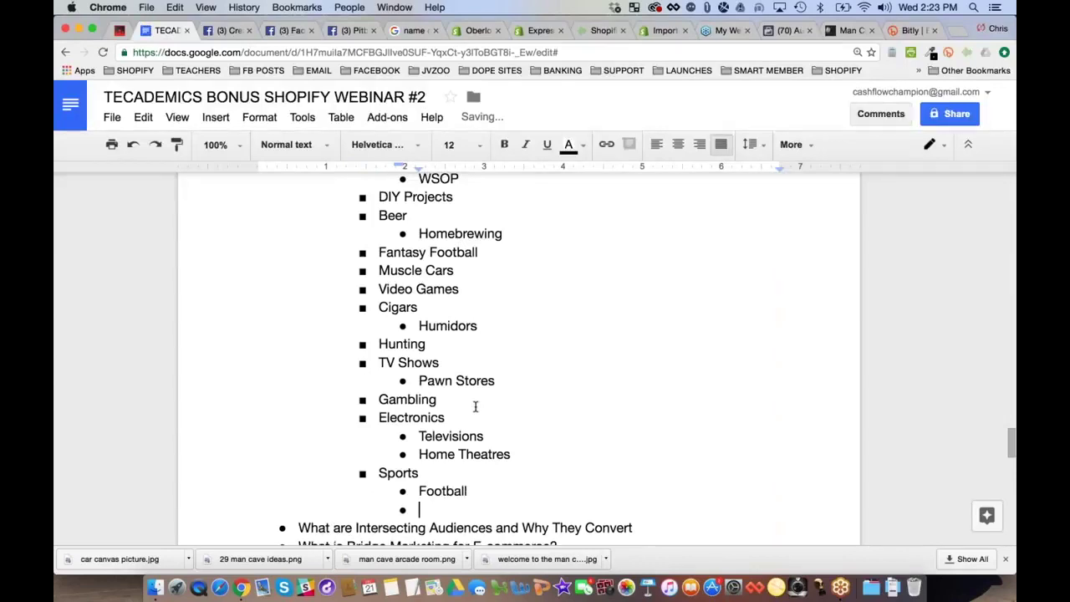
type("Baseball")
key("Return")
type("Bas")
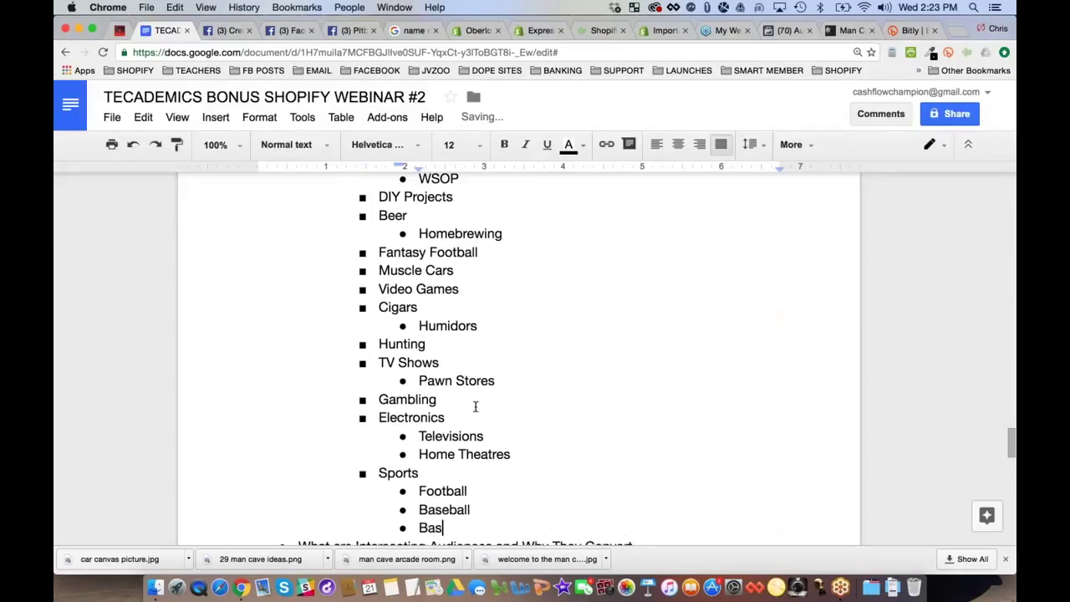
type("ketball")
key("Return")
type("Hok")
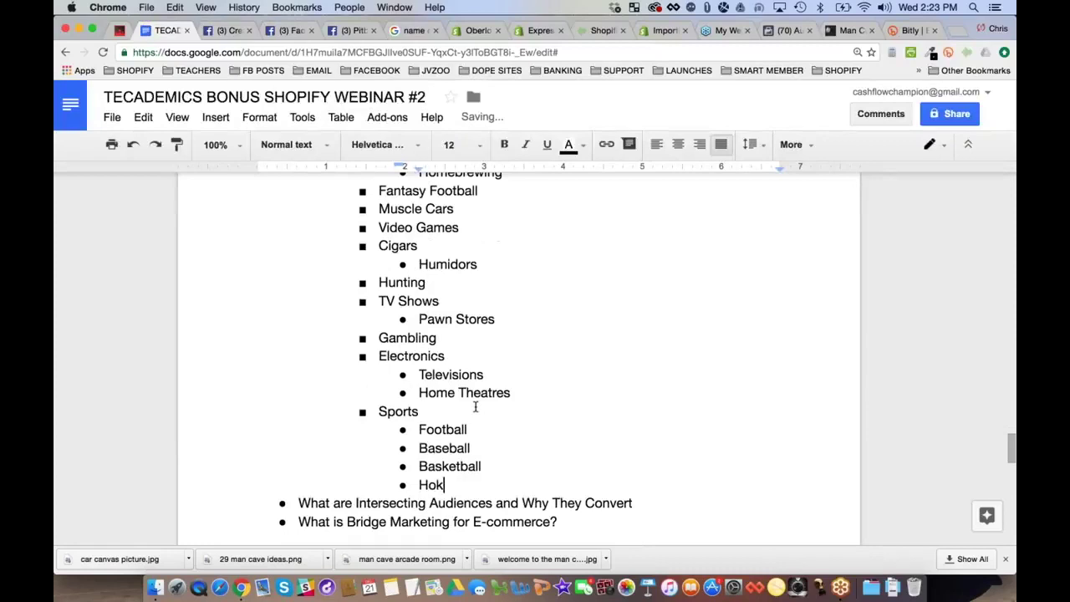
key("BackSpace")
type("ckey")
key("Return")
type("etc.")
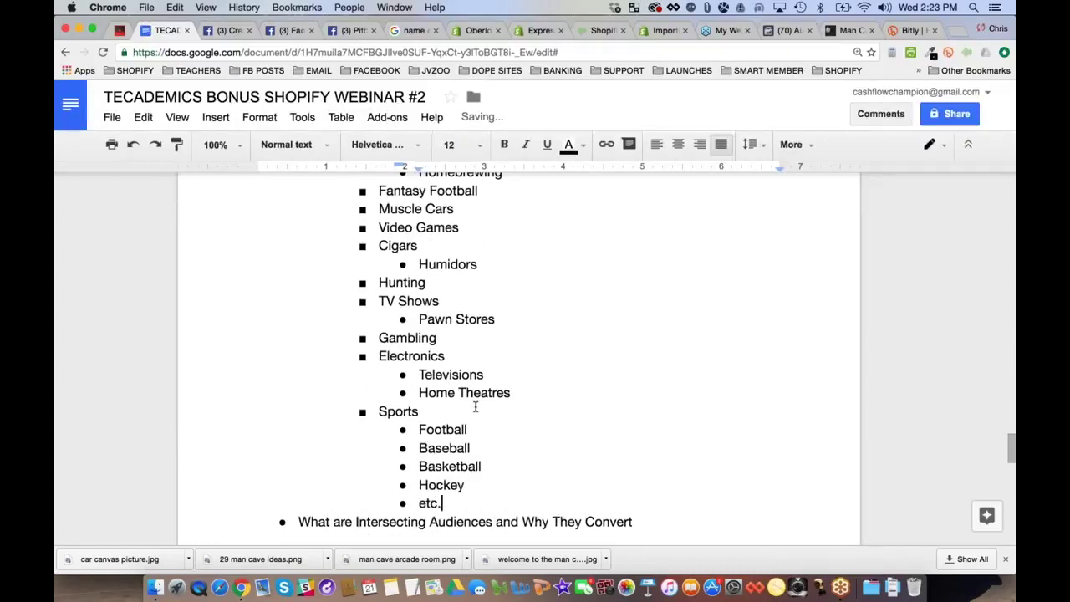
Nest Fantasy Football under Football, delete its standalone line, and replace 'etc.' with Nascar
left_click(474, 430)
key("Return")
key("Tab")
type("Fan")
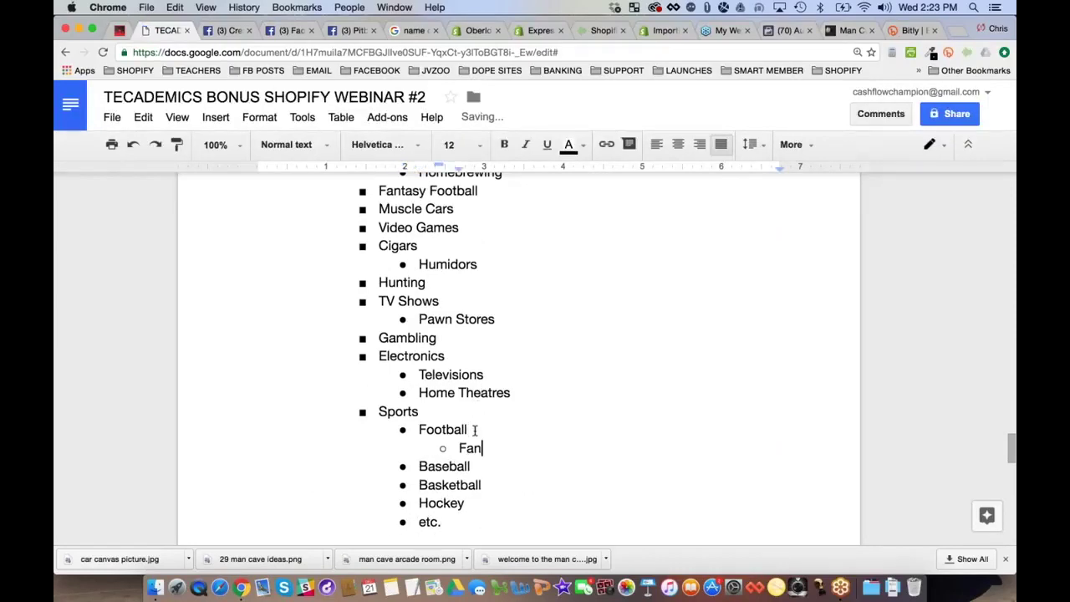
type("tasy Footb")
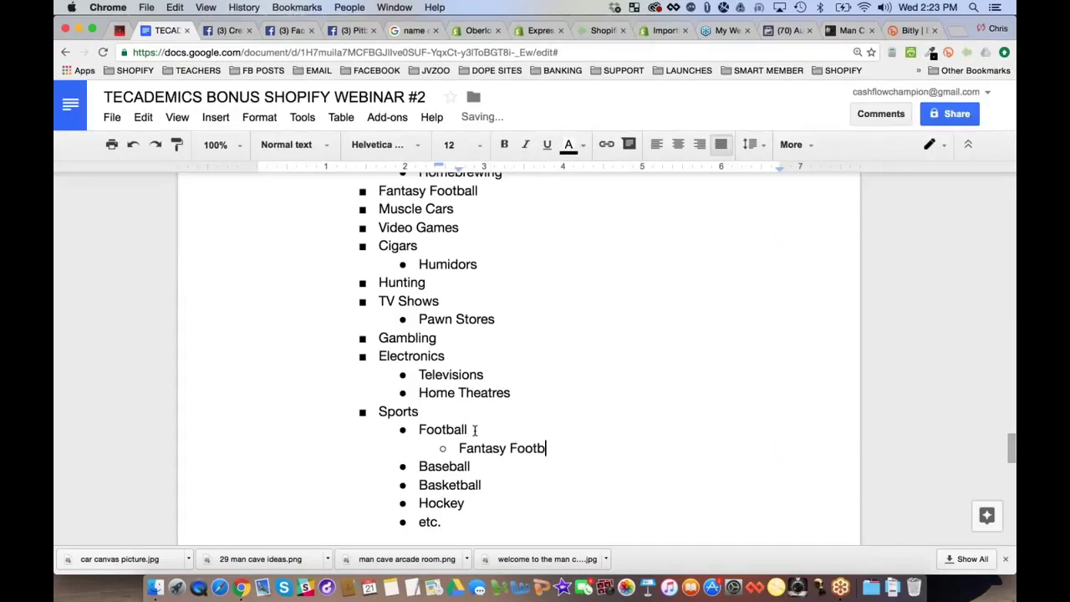
type("all")
triple_click(454, 191)
key("BackSpace")
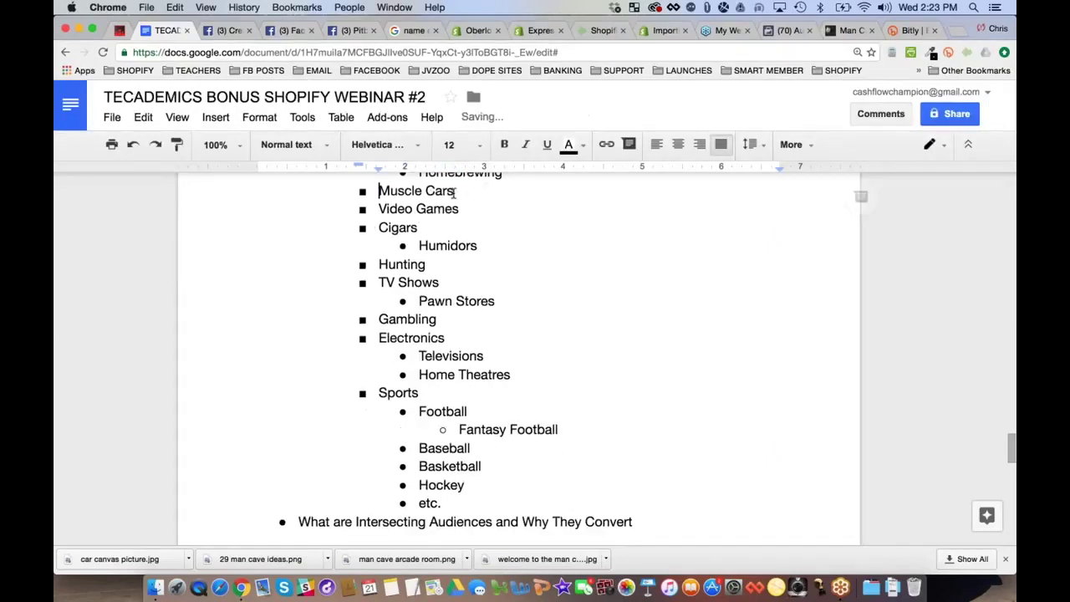
scroll(516, 365, "down", 3)
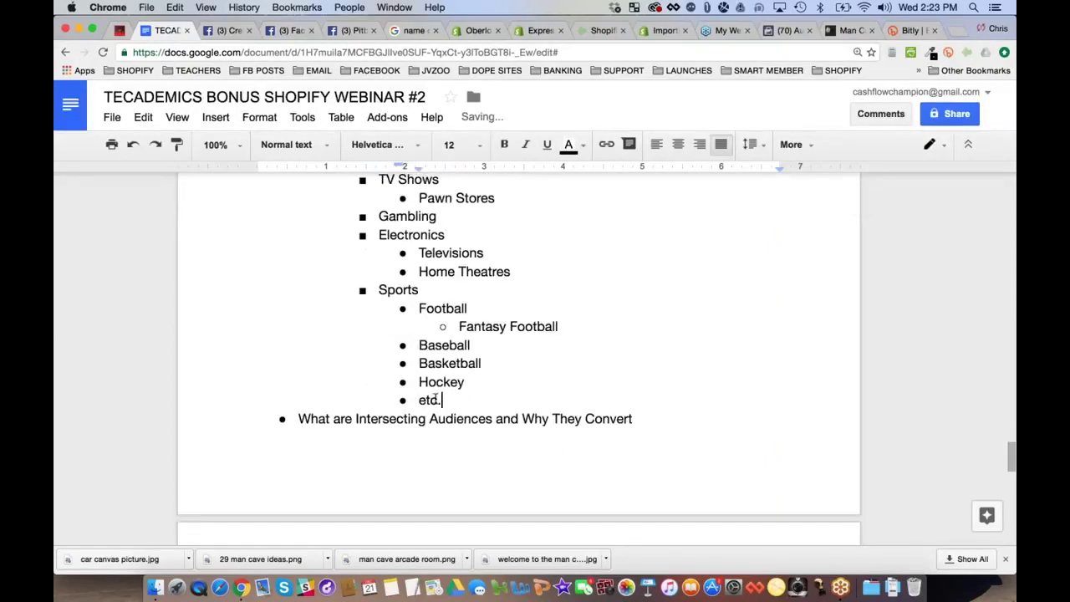
left_click_drag(443, 400, 417, 401)
type("Nascard")
key("BackSpace")
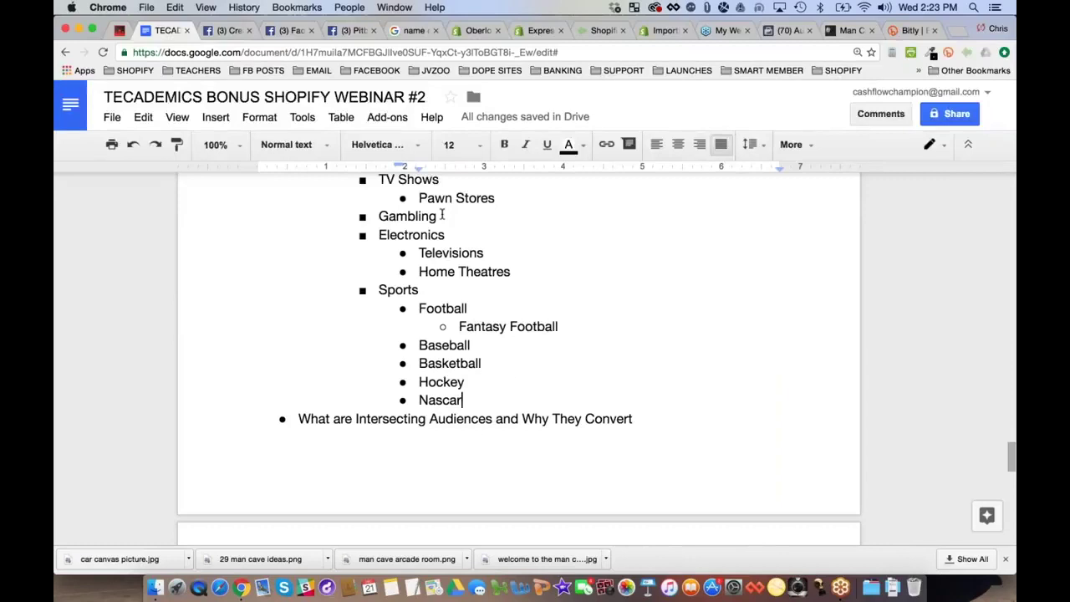
Add Arcade Games, Pinball Games and Beer Pong Games under Video Games
scroll(442, 214, "up", 3)
scroll(442, 214, "up", 1)
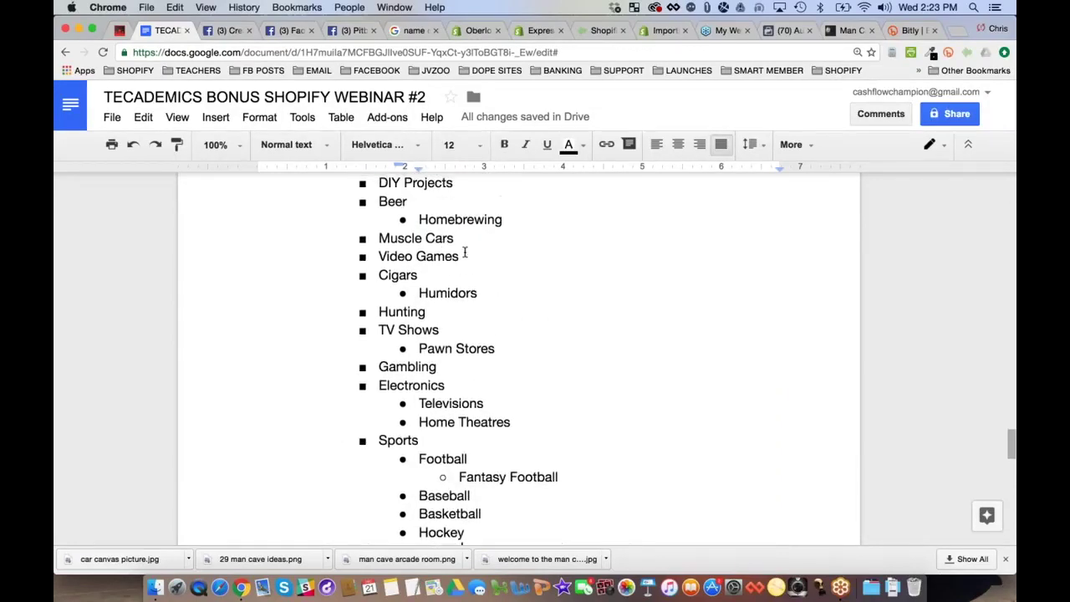
left_click(465, 254)
key("Return")
key("Tab")
type("Arcade Games")
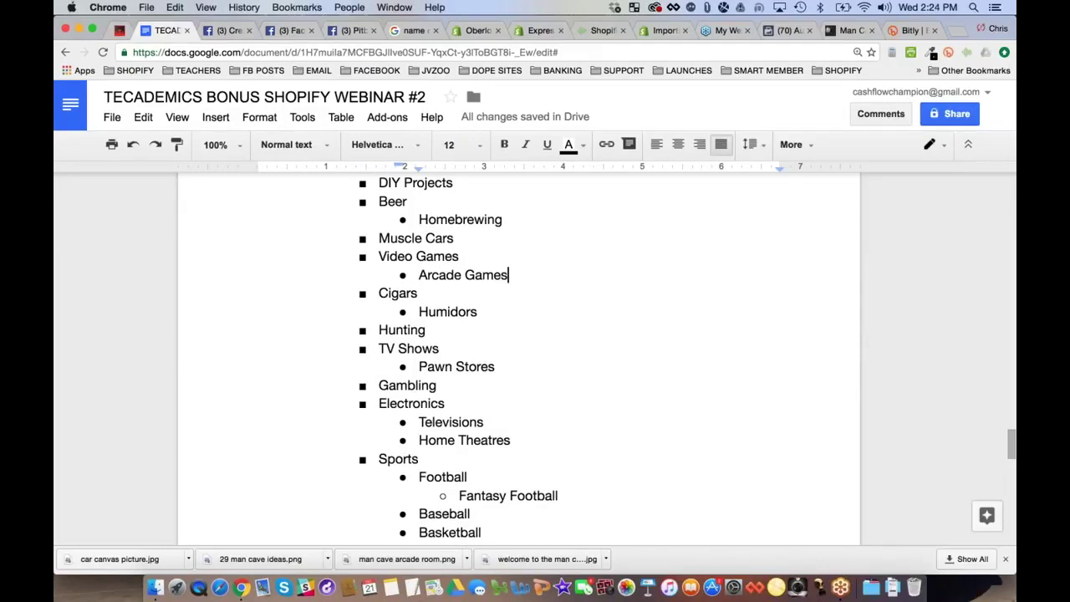
key("Return")
type("Pinball")
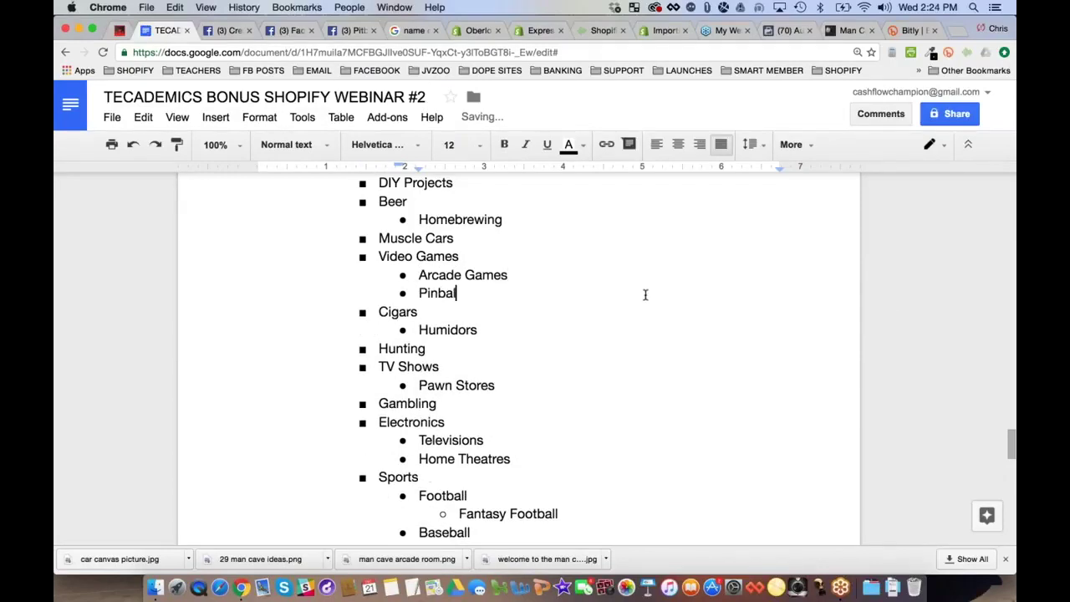
type(" Games")
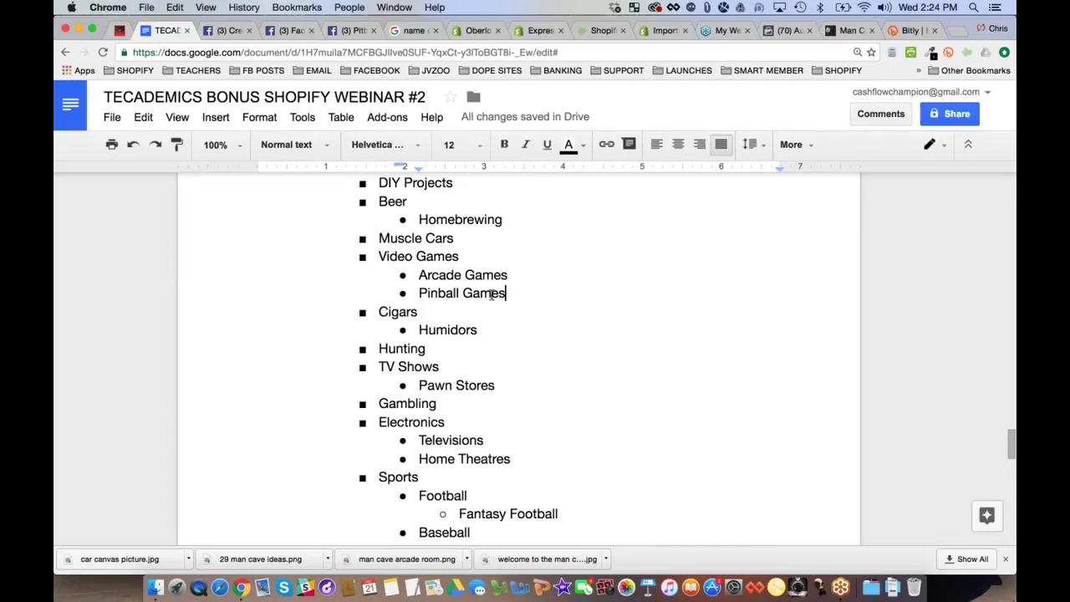
scroll(492, 294, "down", 1)
scroll(492, 294, "down", 3)
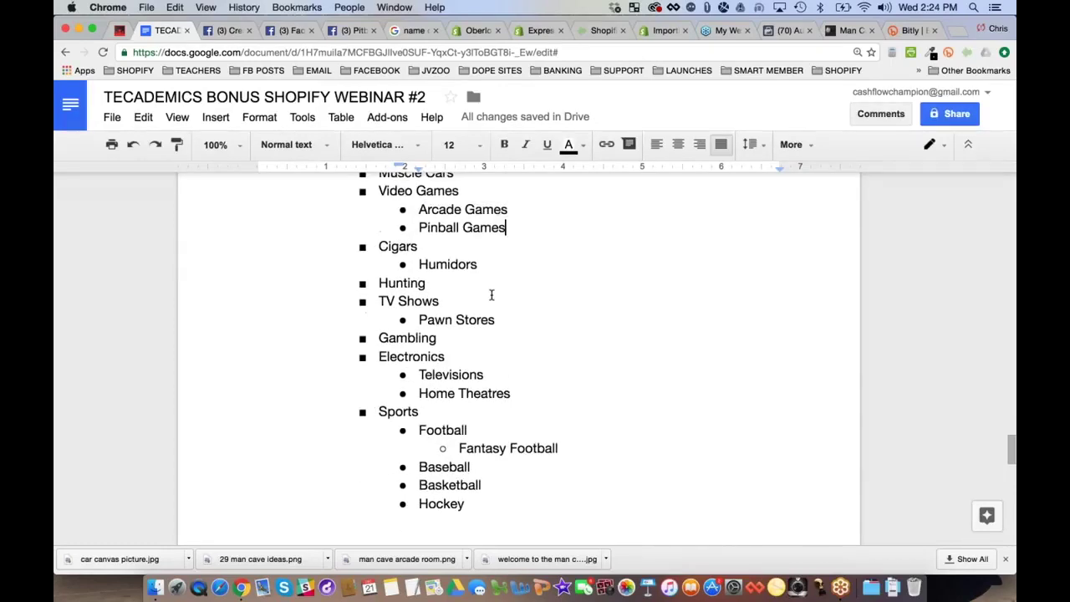
key("Return")
type("Beer Pong")
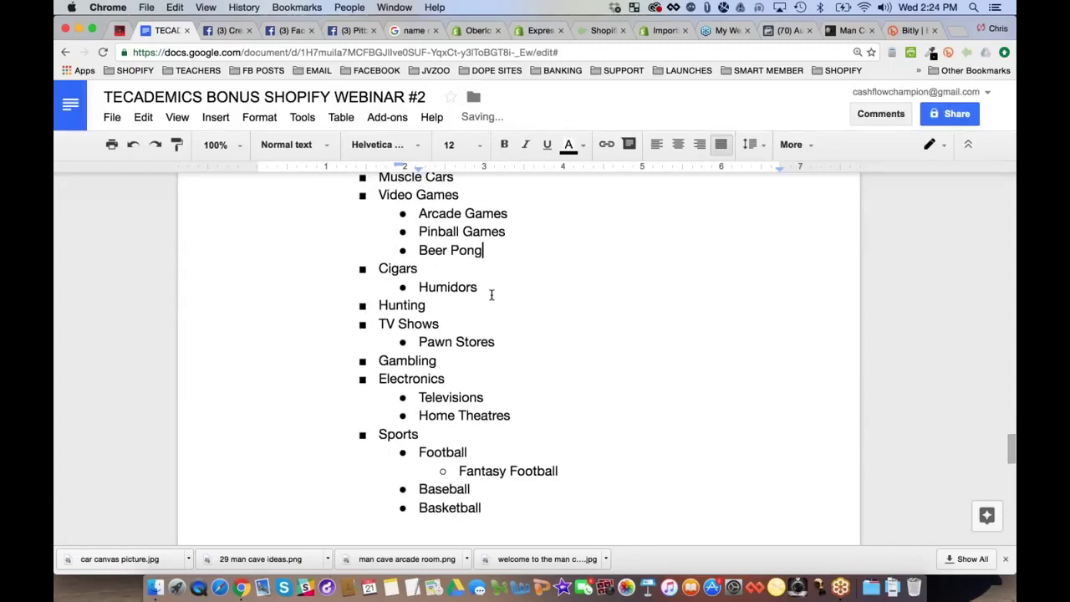
type(" Games")
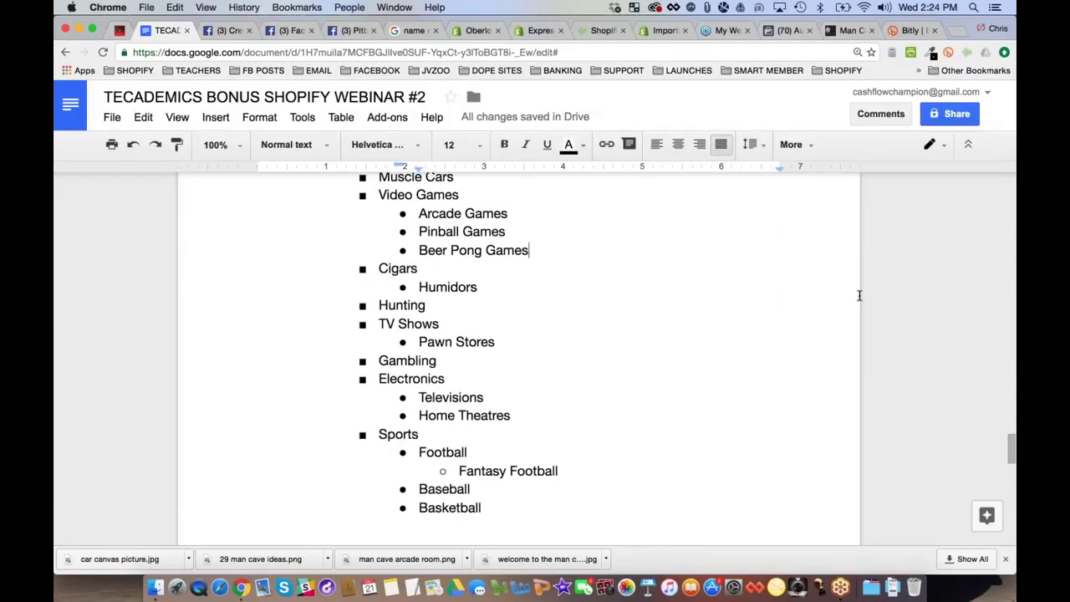
scroll(560, 334, "down", 3)
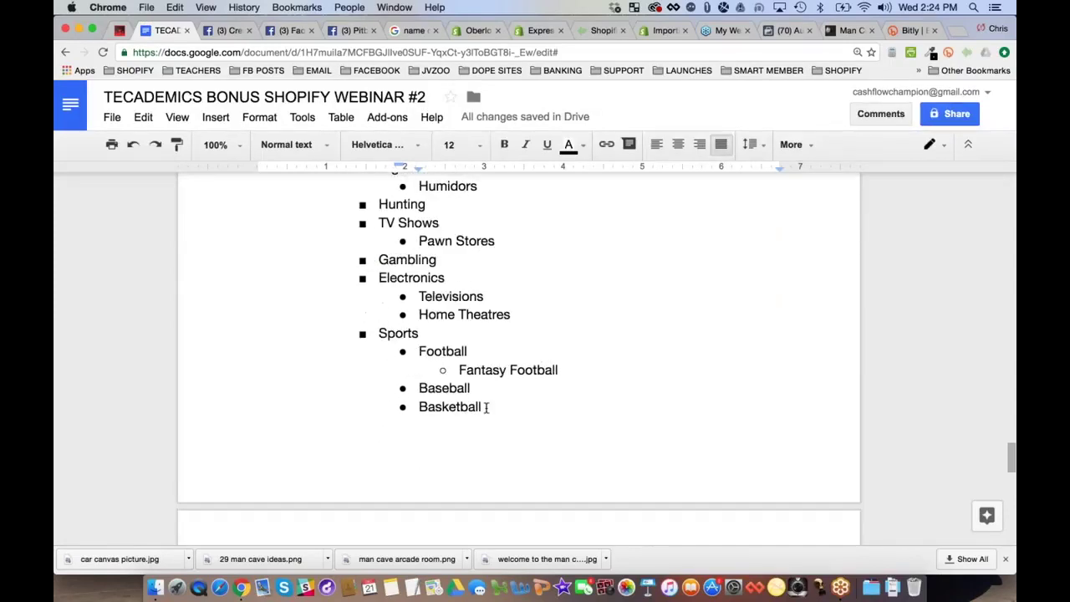
scroll(488, 408, "down", 5)
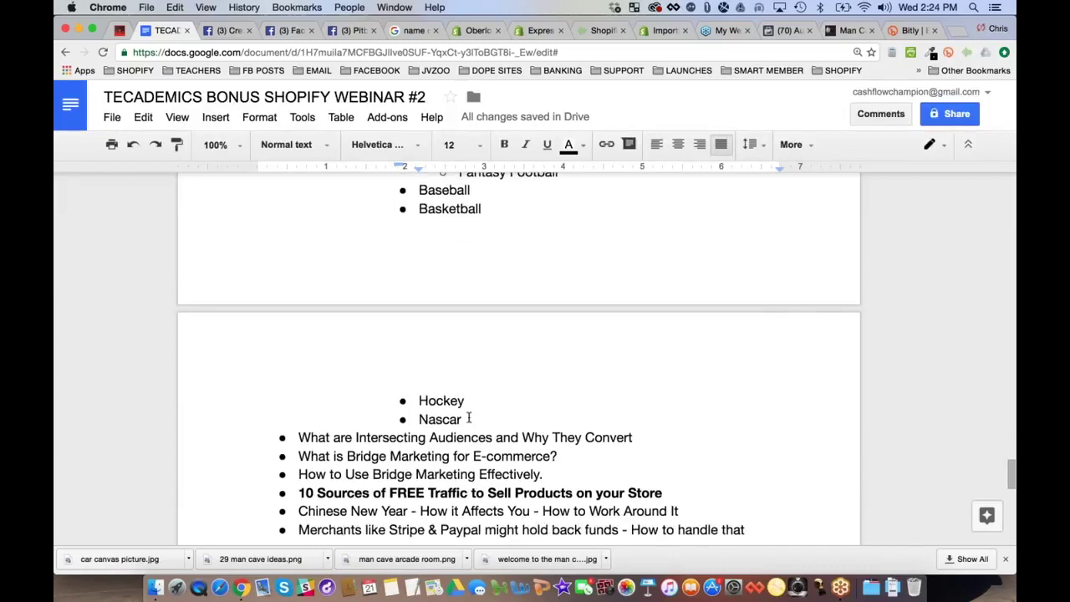
Add a Hobbies category below Nascar with indented Hunting and Fishing sub-items
key("Return")
type("Hob")
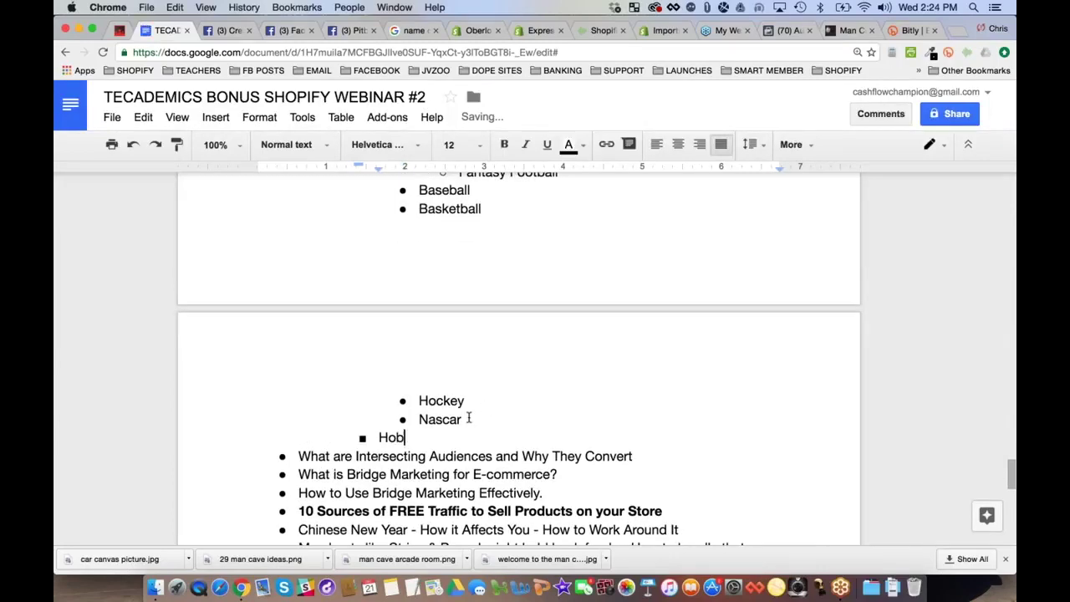
type("bies")
key("Return")
key("Tab")
type("H")
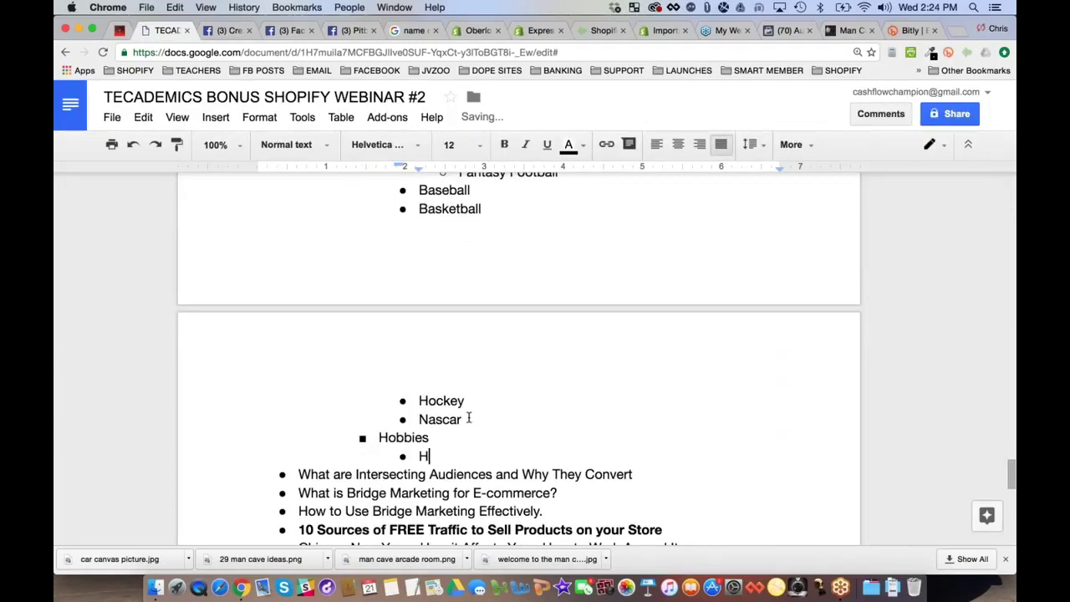
type("unting")
key("Return")
type("Fishing")
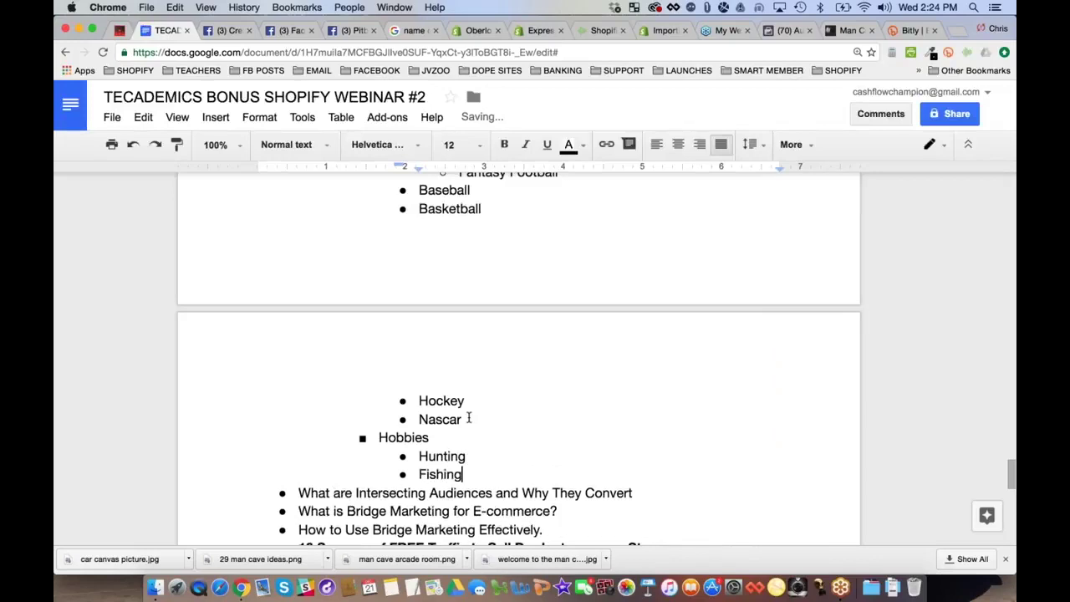
Delete the standalone Hunting line higher up in the list
scroll(462, 385, "up", 5)
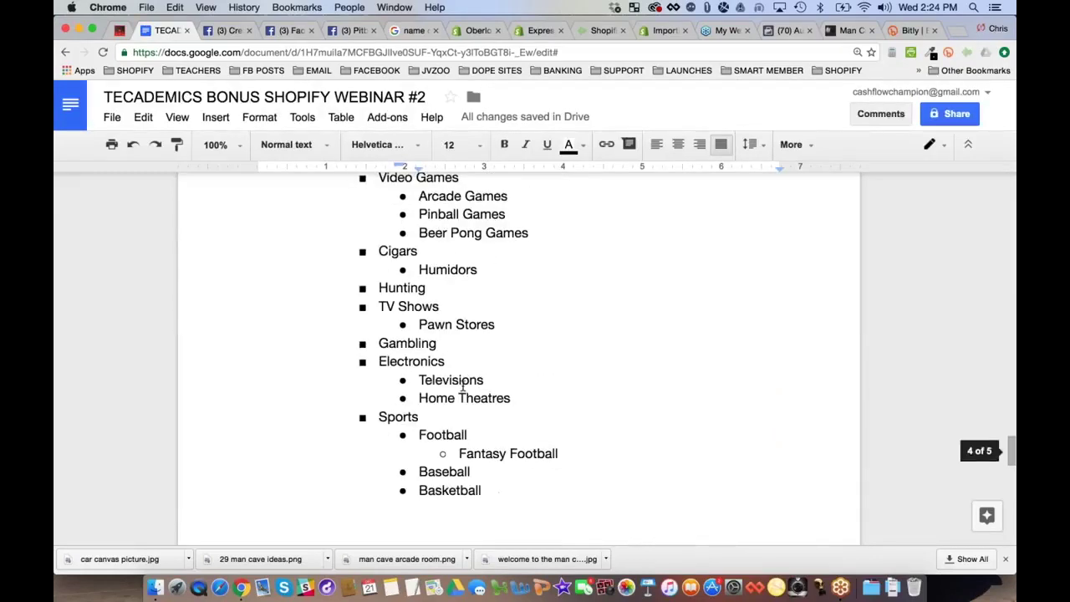
double_click(401, 292)
key("BackSpace")
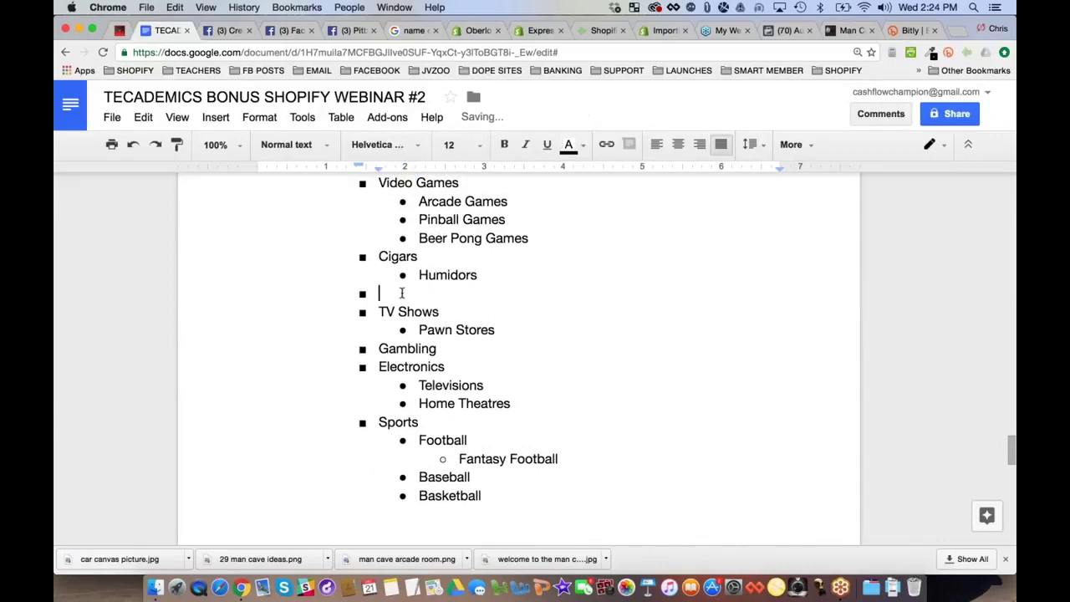
key("BackSpace")
key("BackSpace")
Add Pool Cue Sports under Hobbies after Fishing
scroll(588, 330, "up", 1)
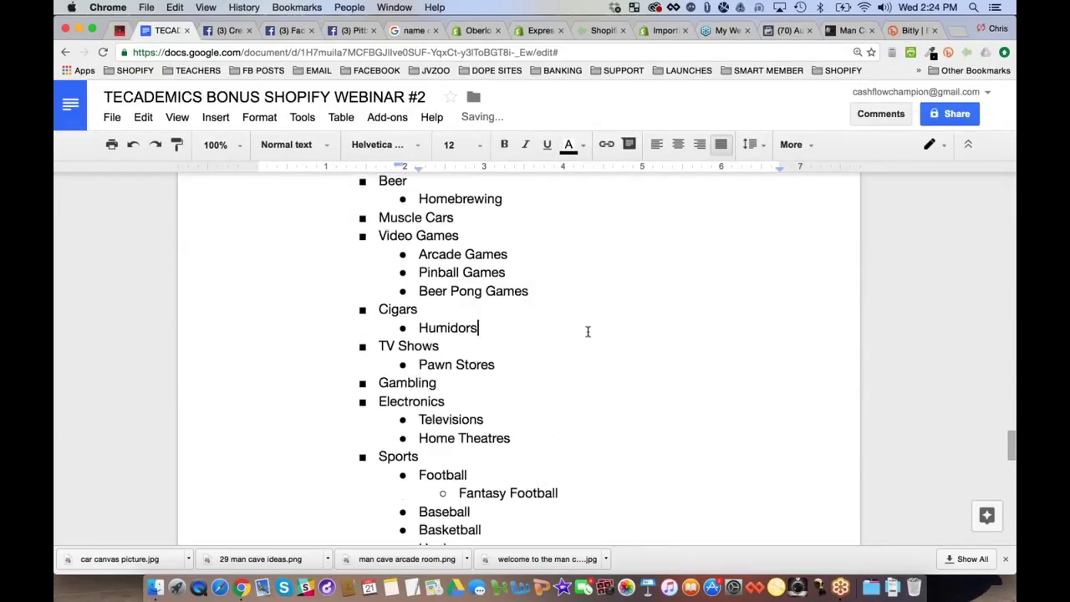
scroll(588, 332, "up", 3)
scroll(588, 332, "down", 5)
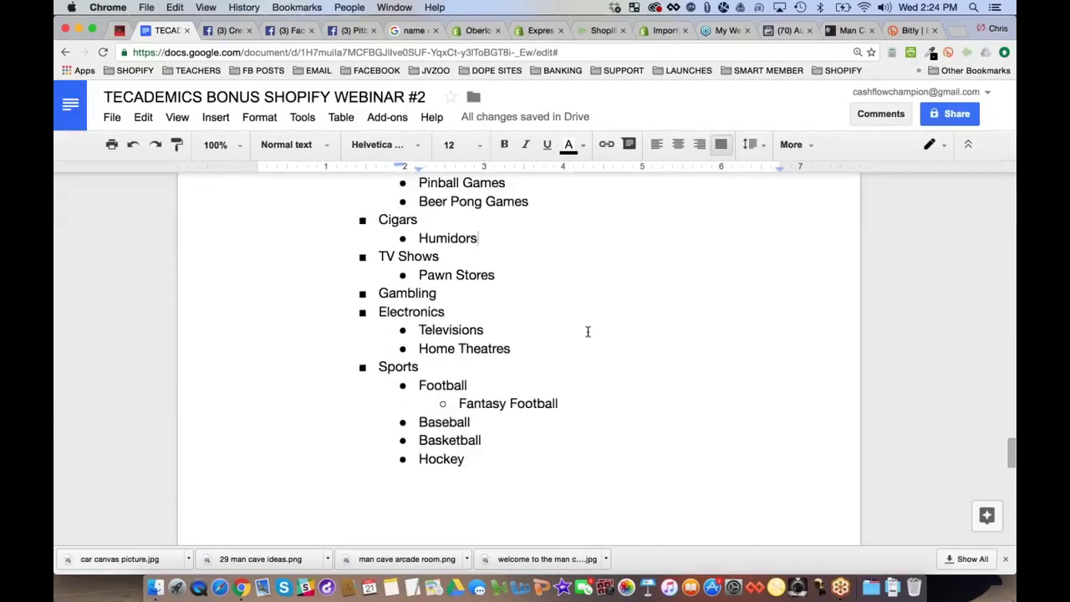
scroll(588, 332, "down", 7)
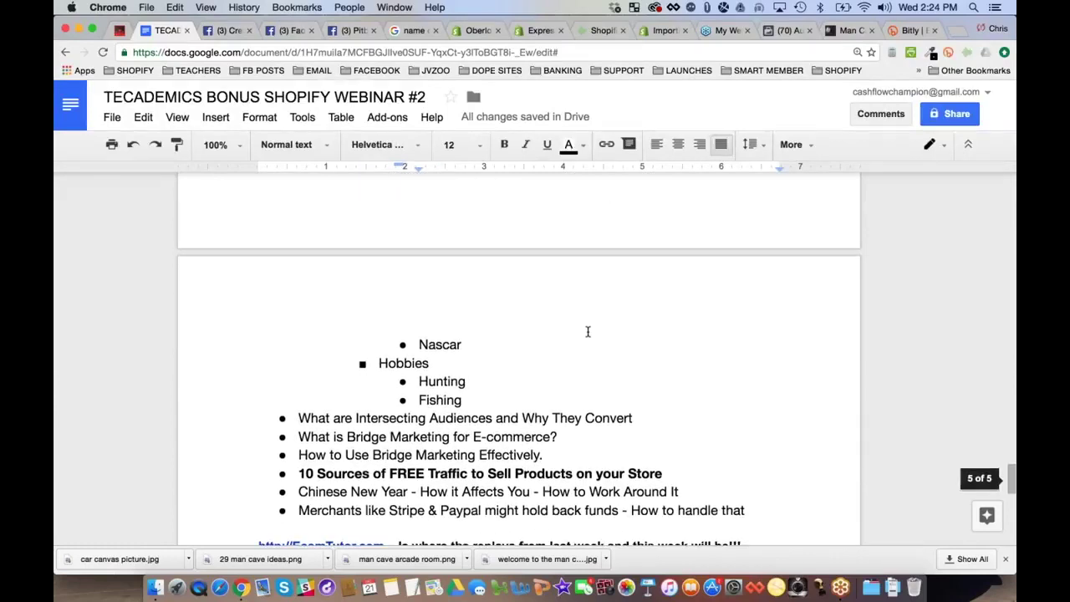
key("Return")
type("Pool")
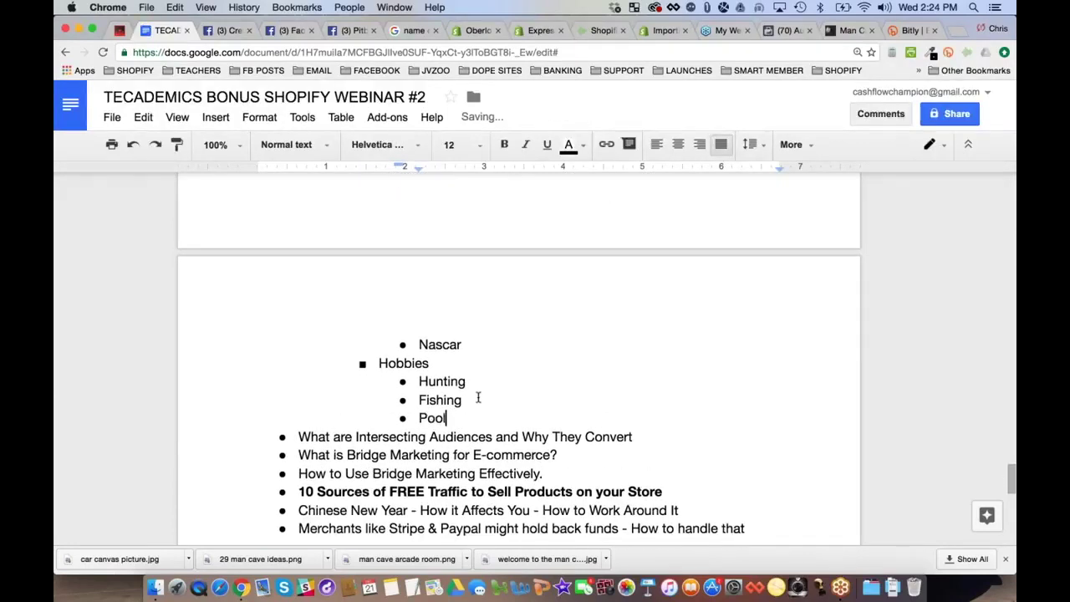
type(" Cue Sports")
key("Return")
Delete Billiards from the top of the Man Cave list
scroll(478, 393, "up", 1)
scroll(478, 391, "up", 10)
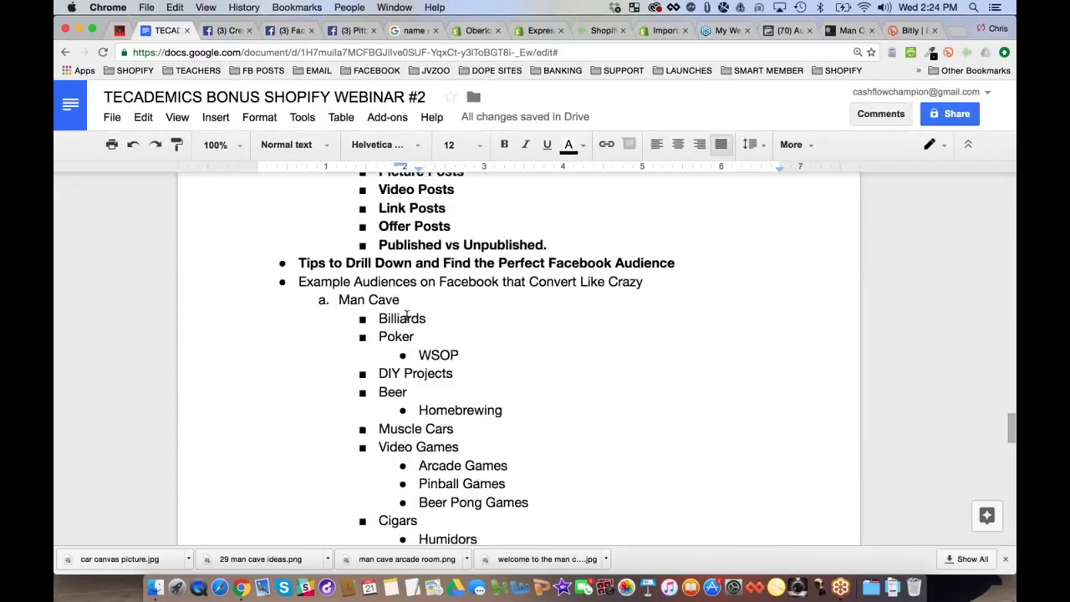
double_click(406, 318)
key("BackSpace")
Add Poker under Hobbies with World Series of Poker indented beneath it
scroll(497, 351, "down", 15)
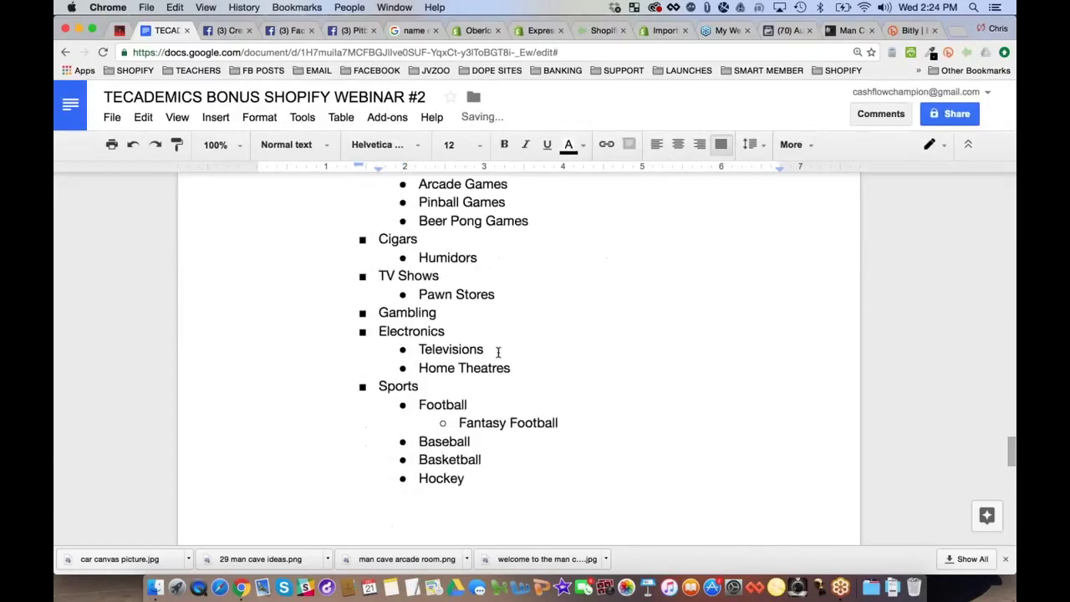
left_click(424, 374)
type("Poker")
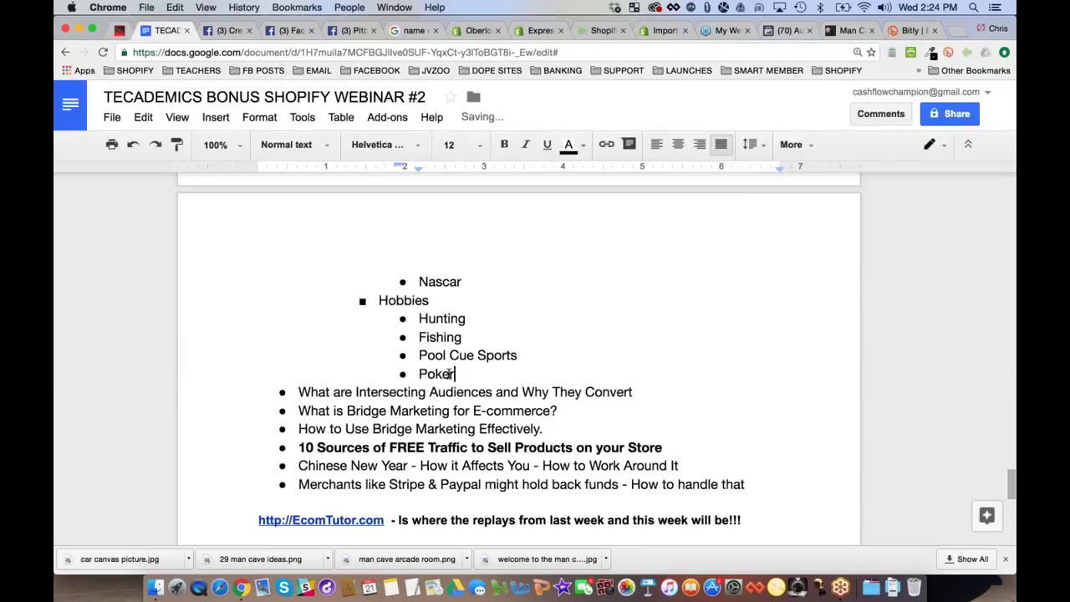
key("Return")
key("Tab")
type("W")
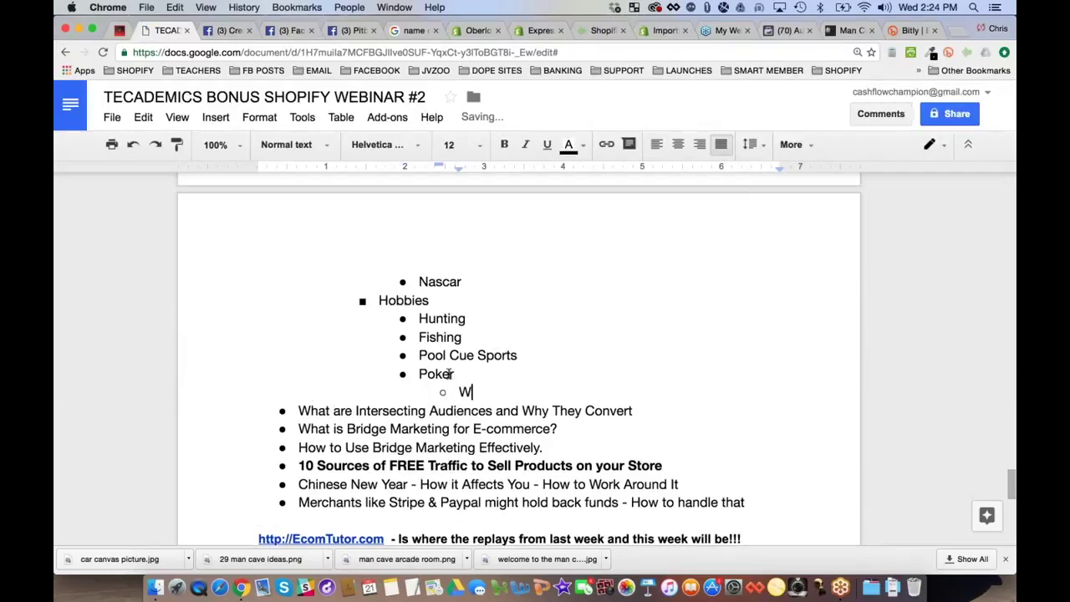
type("orld Series of Pi")
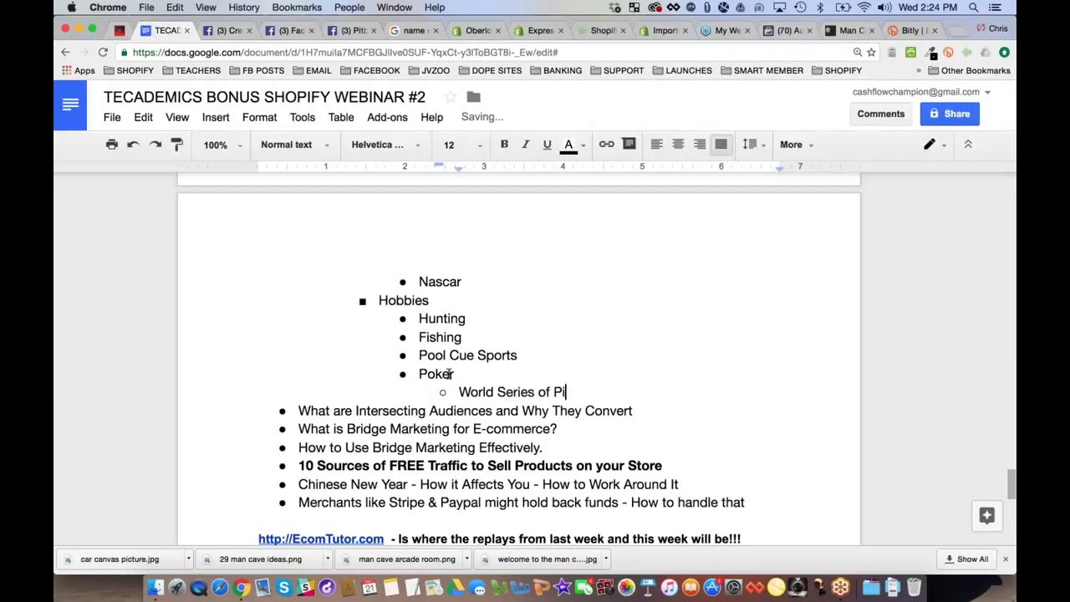
type("oker")
Delete the Poker and WSOP lines from the top of the Man Cave list
scroll(450, 374, "up", 2)
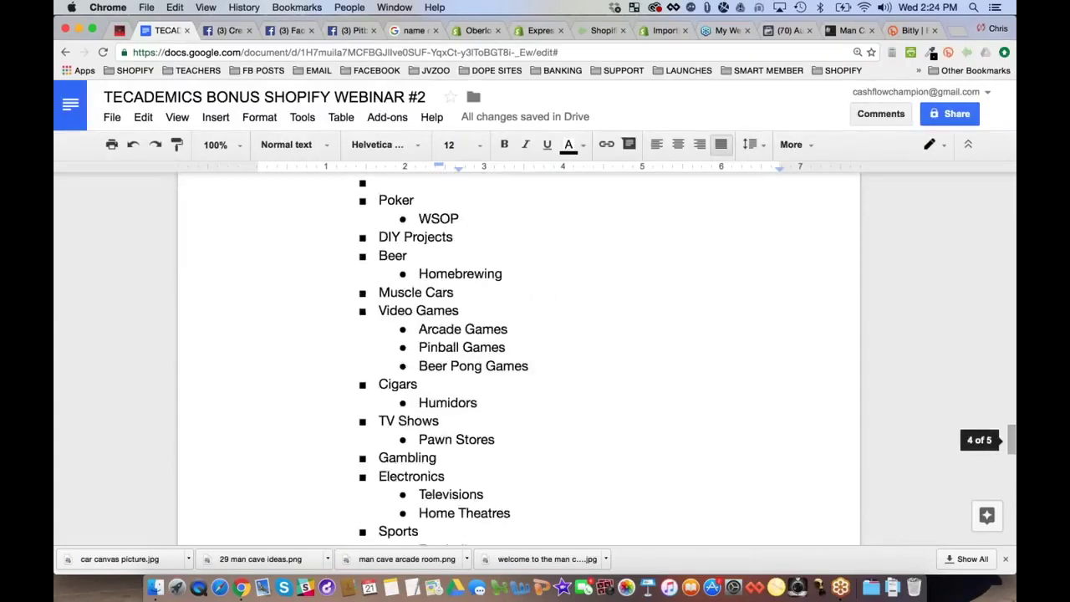
scroll(428, 345, "up", 3)
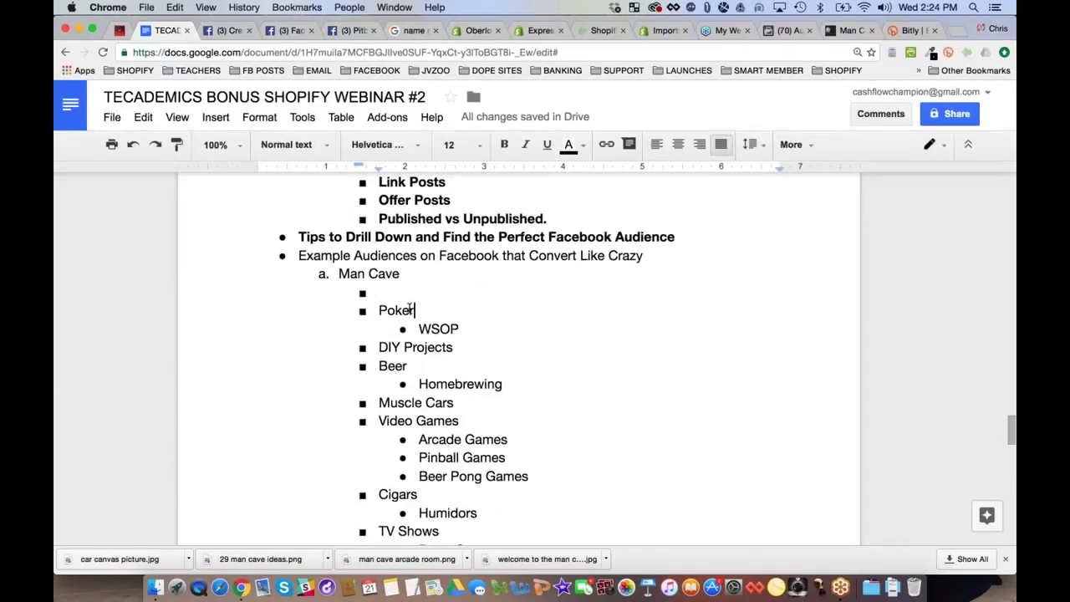
left_click_drag(410, 308, 381, 291)
key("BackSpace")
key("BackSpace")
key("BackSpace")
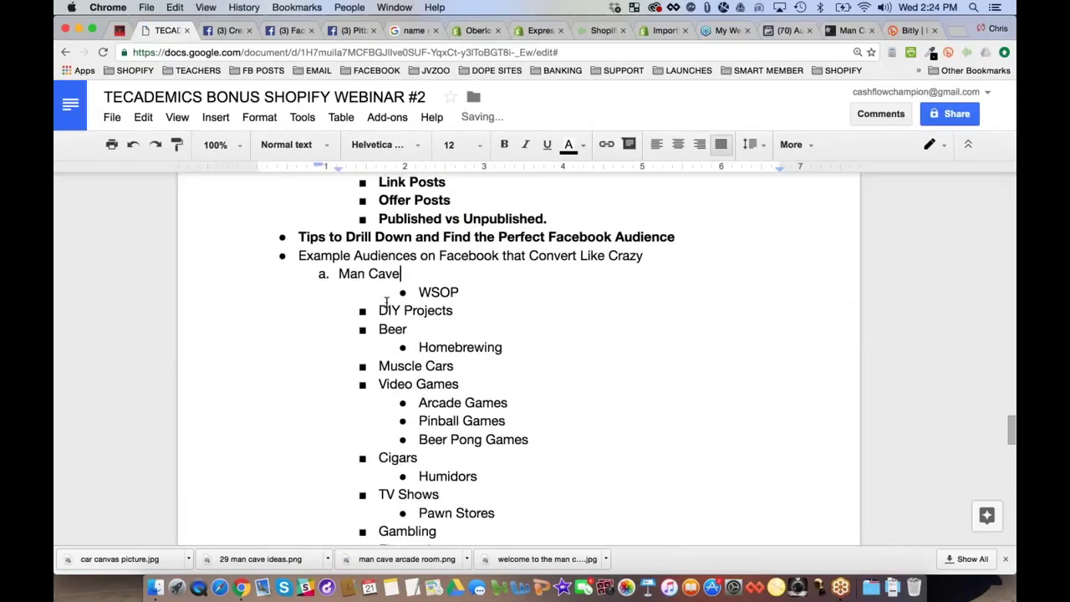
double_click(439, 292)
key("BackSpace")
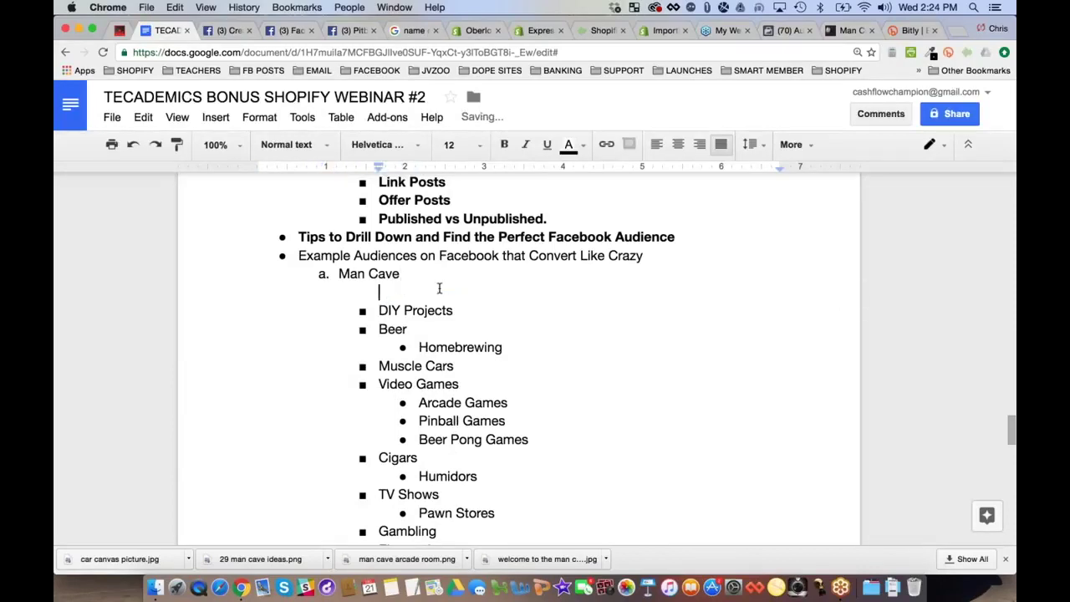
key("BackSpace")
key("BackSpace")
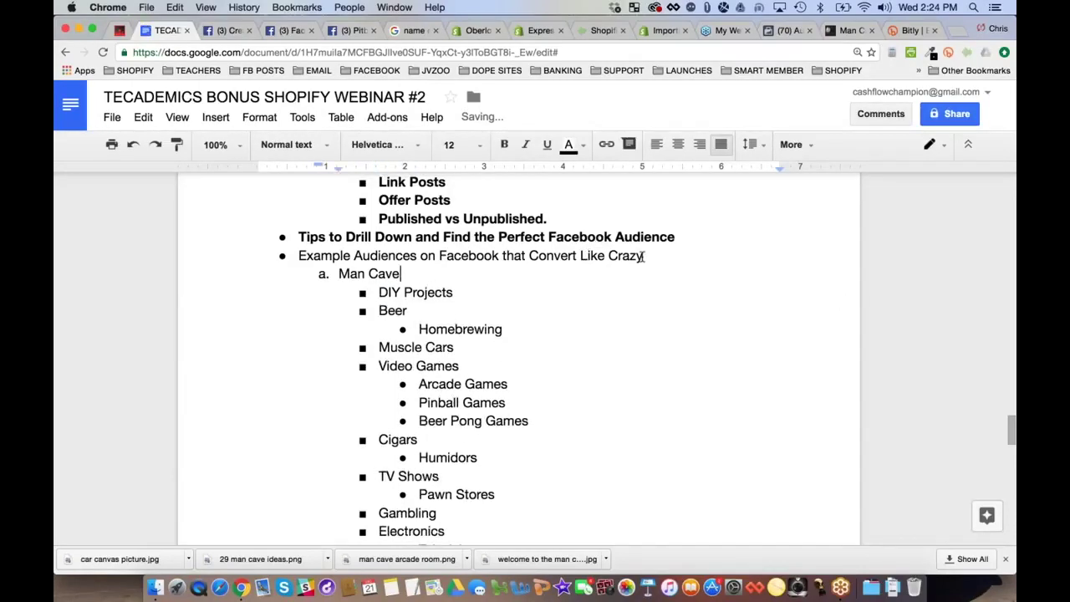
Insert lettered items below Example Audiences: brainstorm niche ideas, and organize them into store categories
left_click(644, 256)
key("Return")
key("Tab")
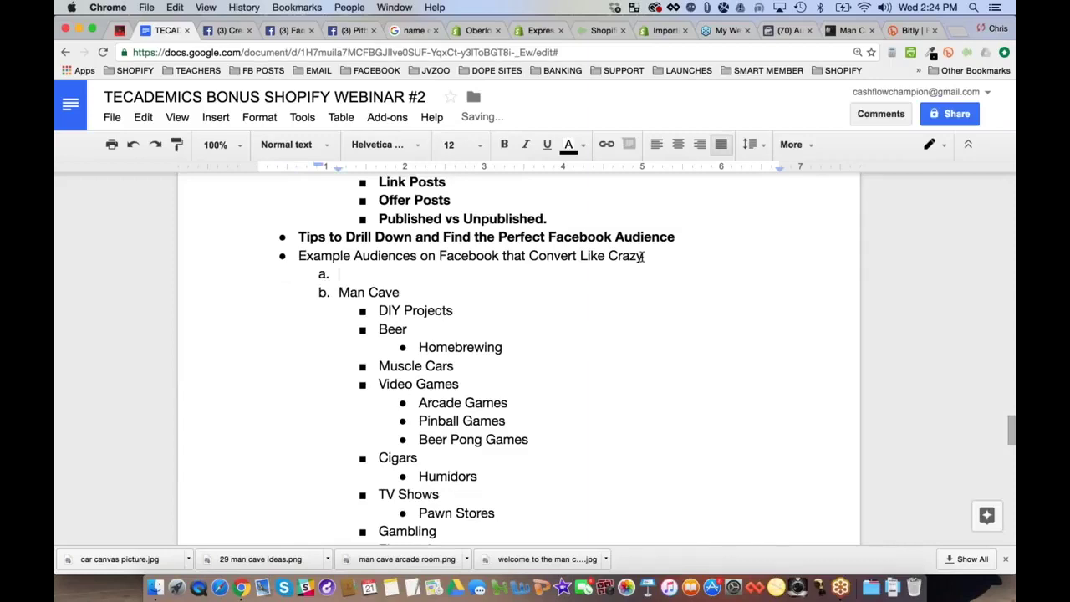
type("Brainsto")
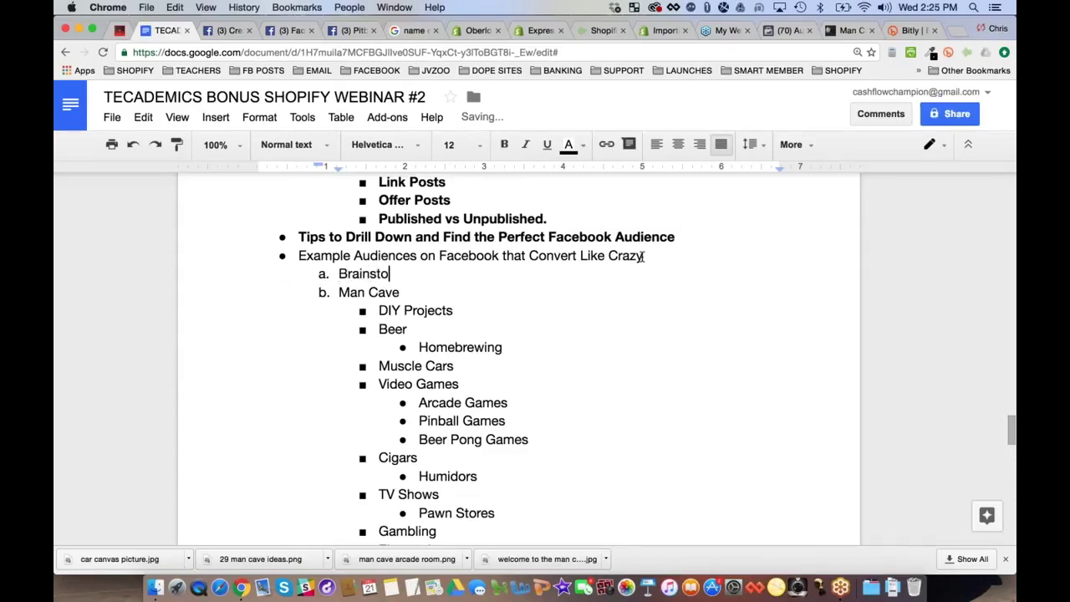
type("rm as many ideas about your niche")
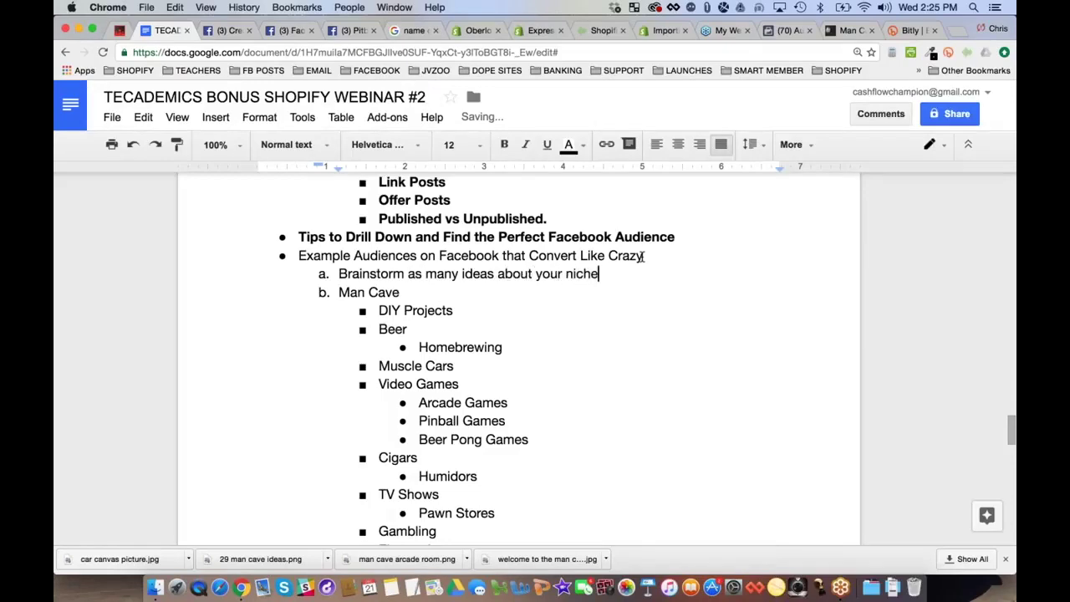
type(" as you can")
key("Return")
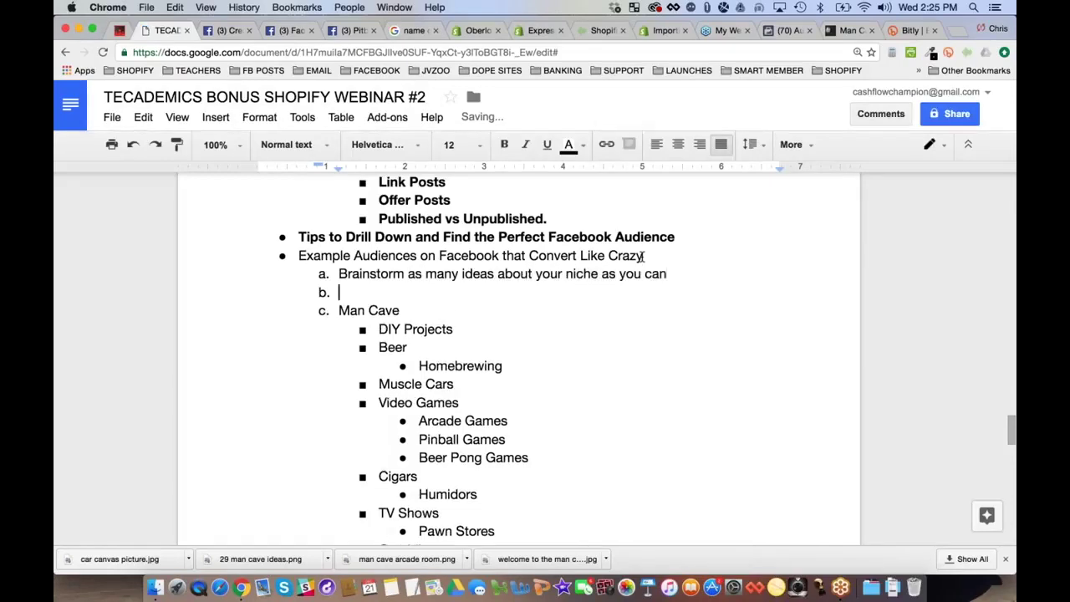
type("C")
key("BackSpace")
type("Organize them into ca")
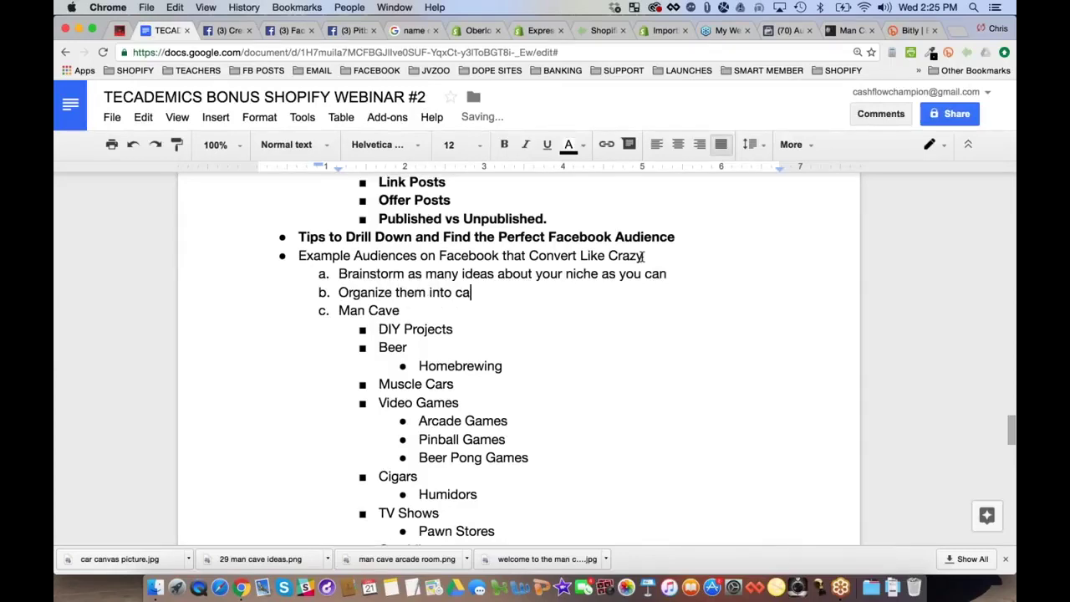
type("tegories on your store")
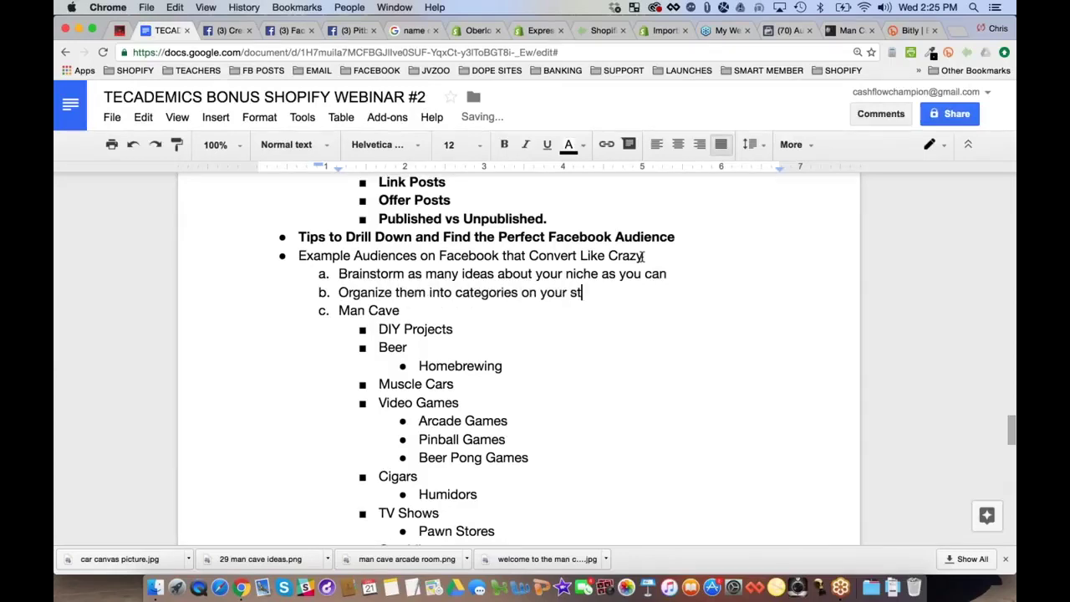
Add items on filling categories with general products and deep-diving for interests, then return to Audience Insights
key("Return")
type("Fill them with pr")
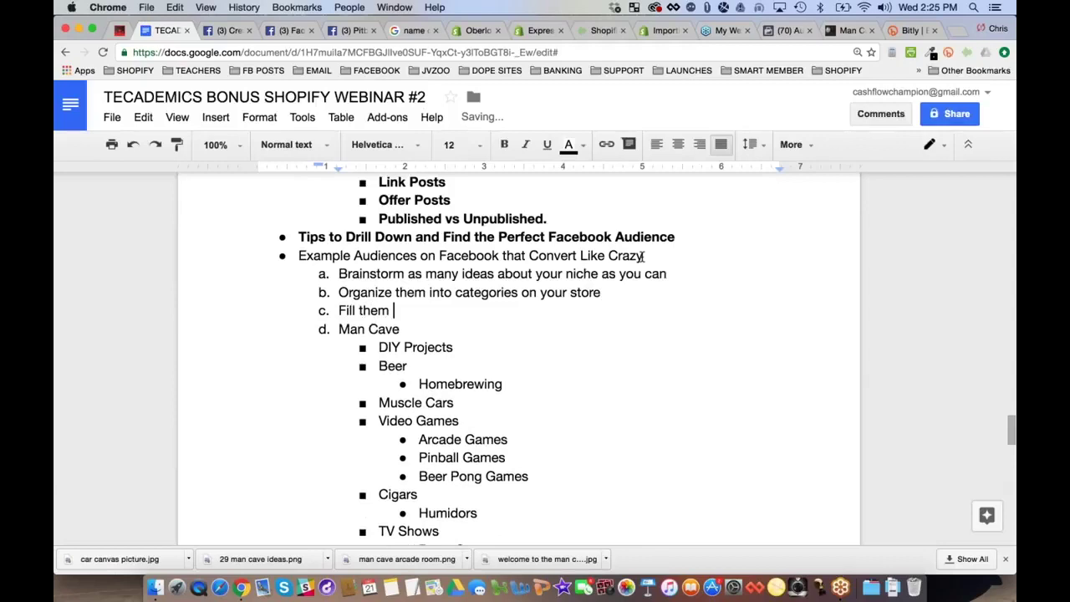
key("BackSpace")
key("BackSpace")
type("general ")
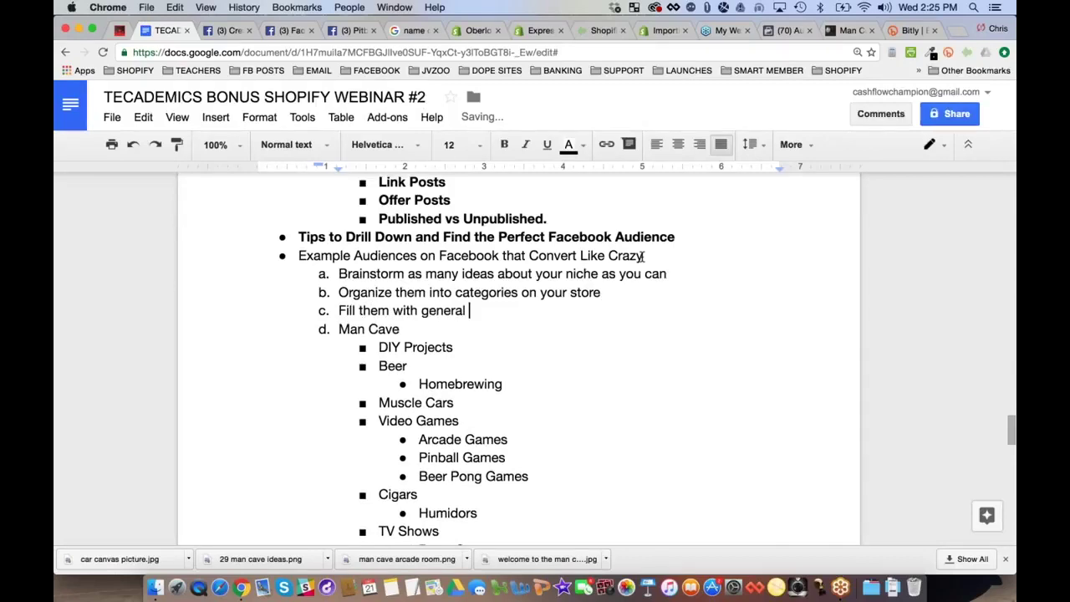
type("products to sell ")
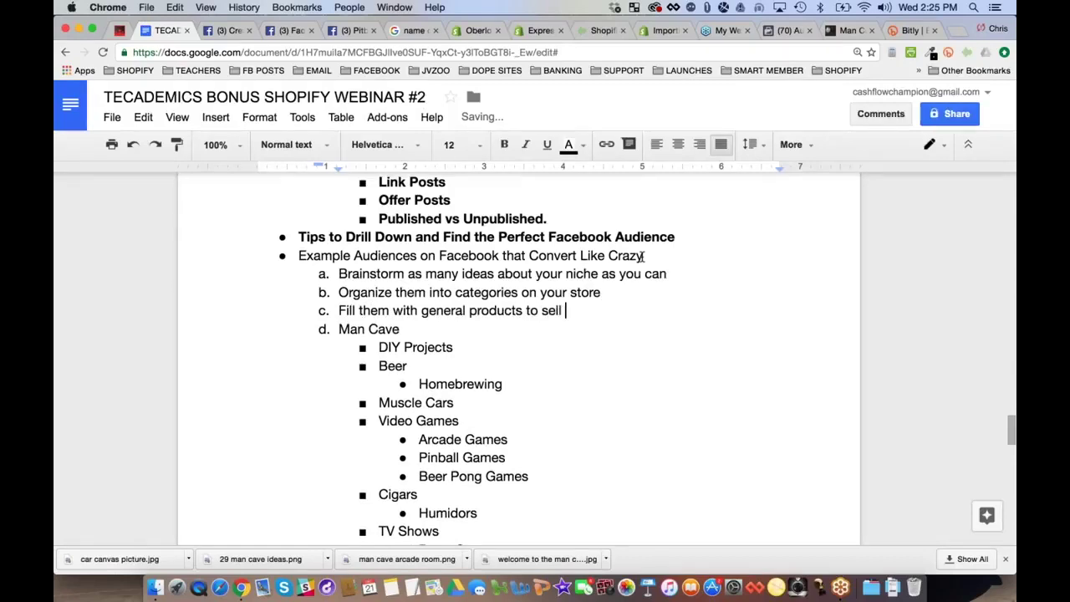
type("in each category")
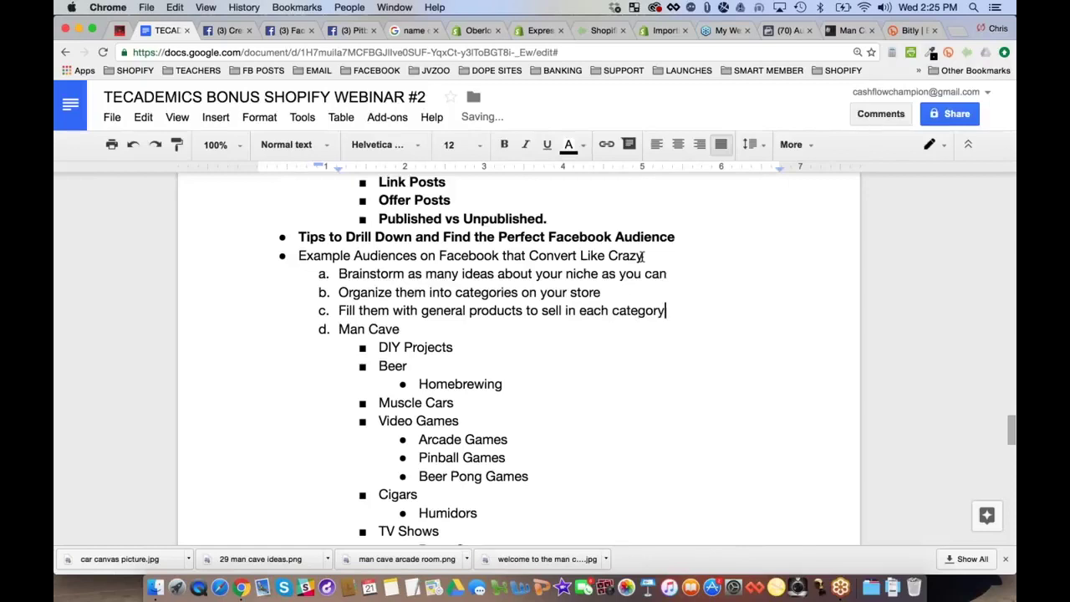
key("Return")
type("Then dee")
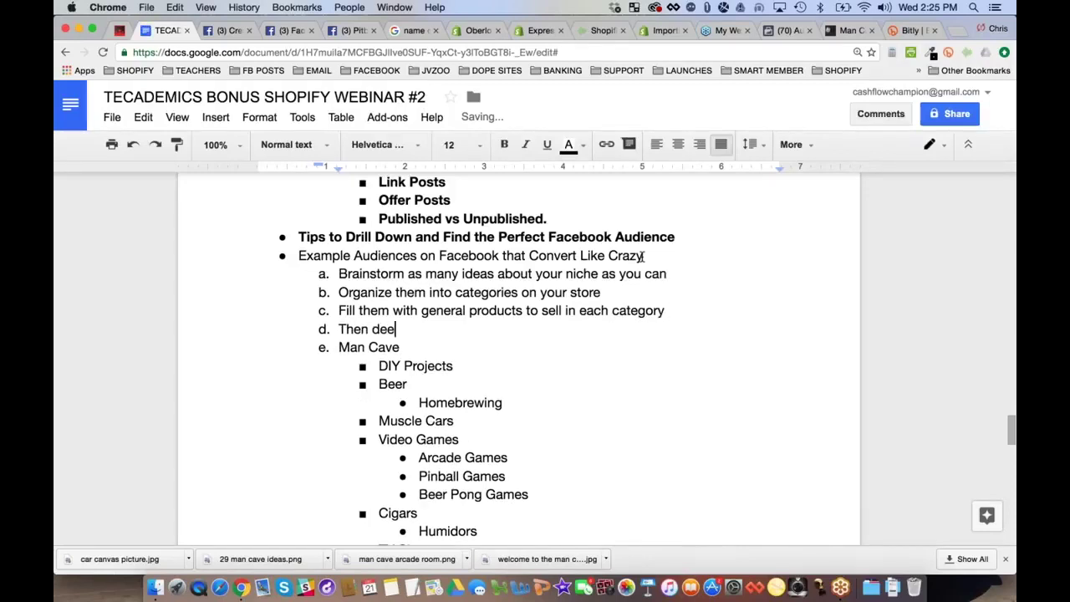
type("p dive to find go")
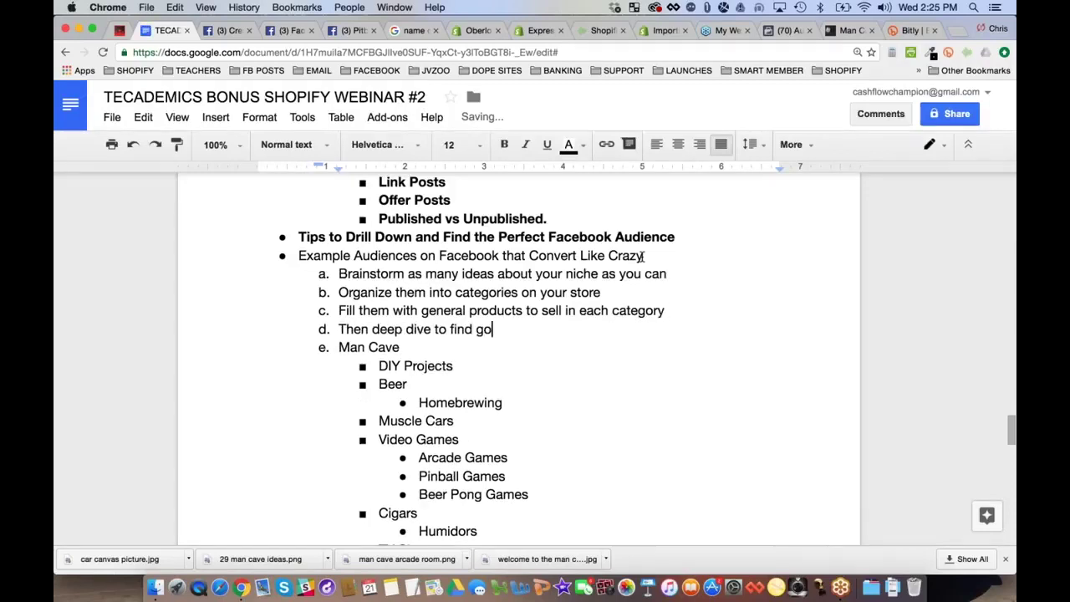
type("od interests in each")
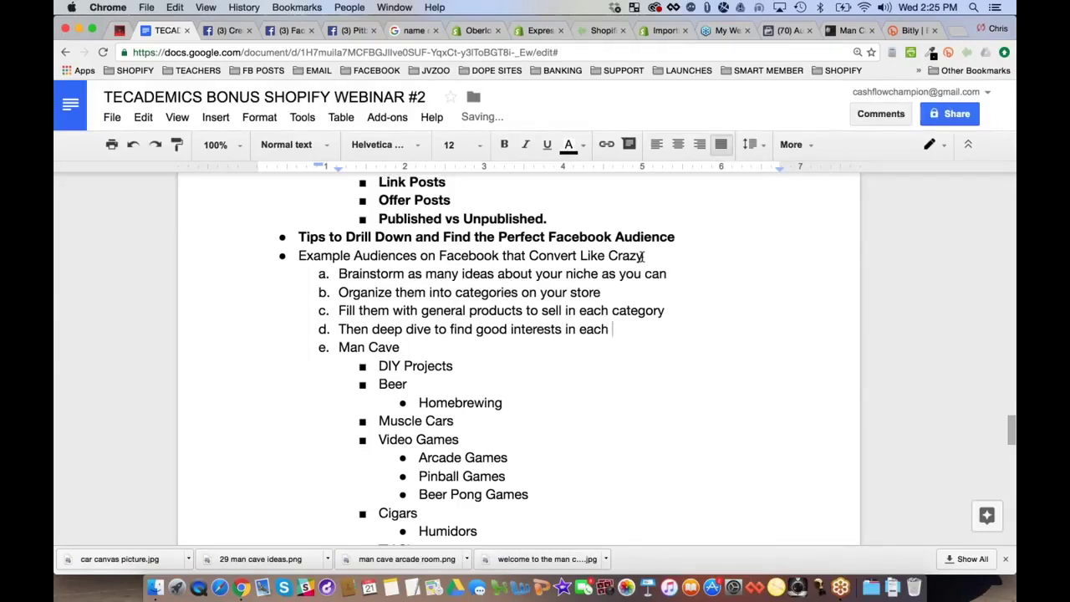
type(" keyword")
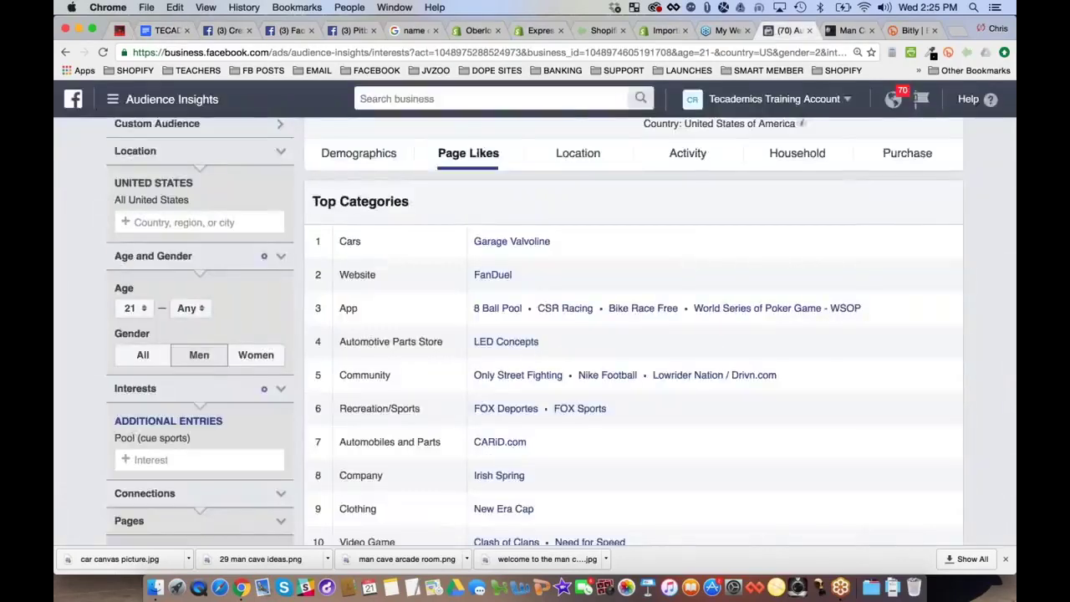
left_click(786, 30)
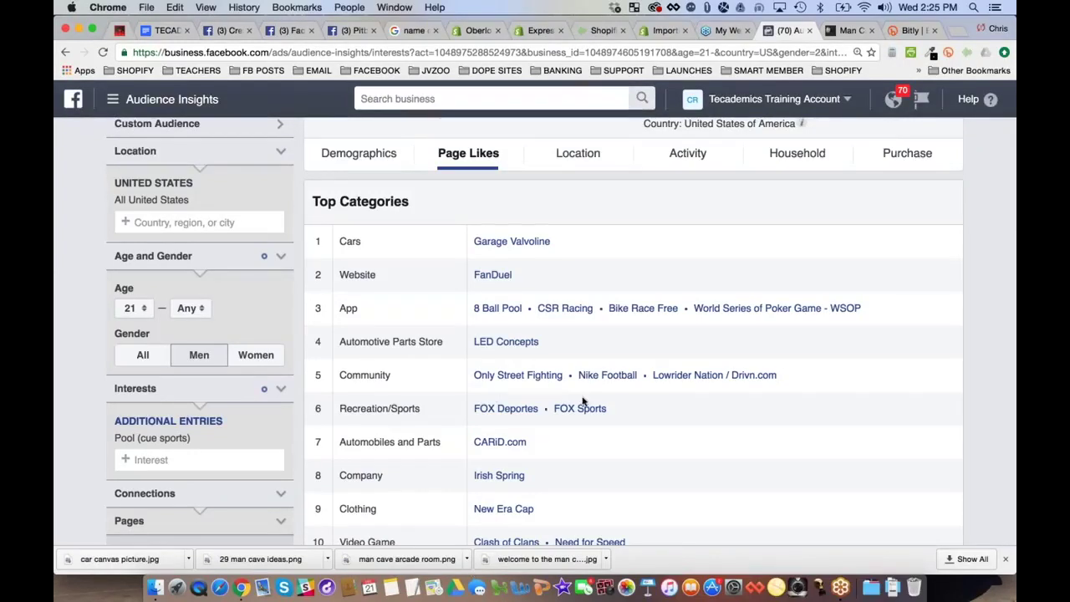
Open the Audiences page from the ads tools menu and choose Create Audience > Saved Audience
scroll(583, 402, "down", 3)
scroll(585, 385, "up", 5)
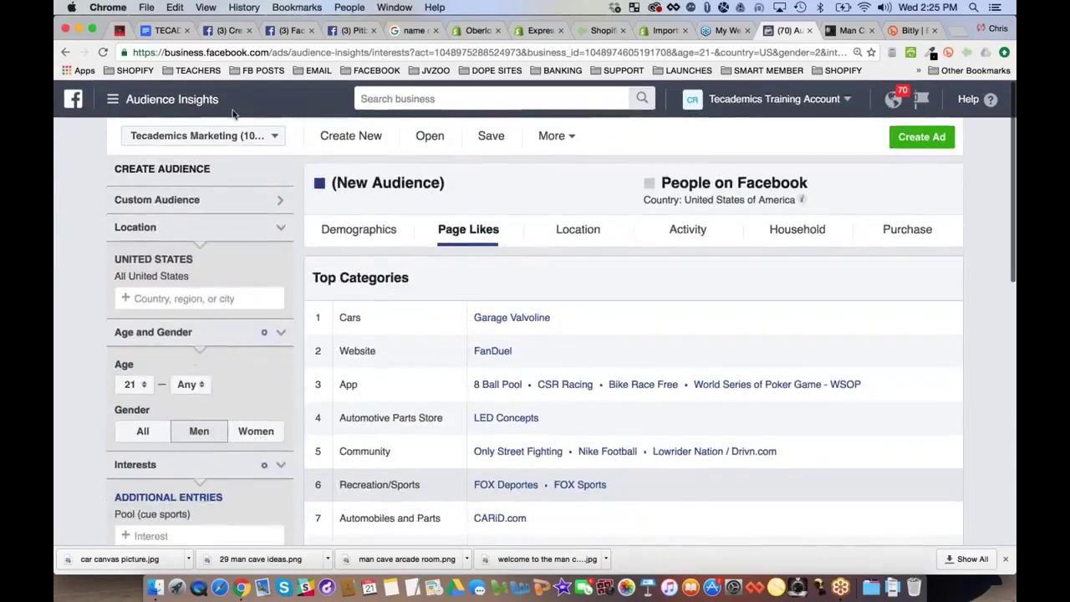
left_click(184, 104)
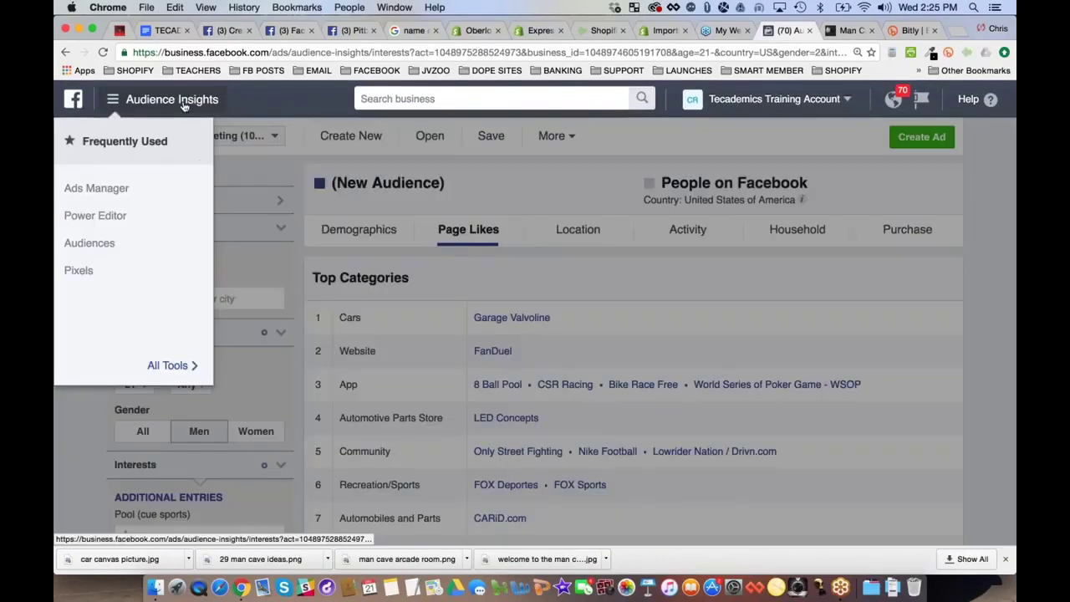
left_click(734, 190)
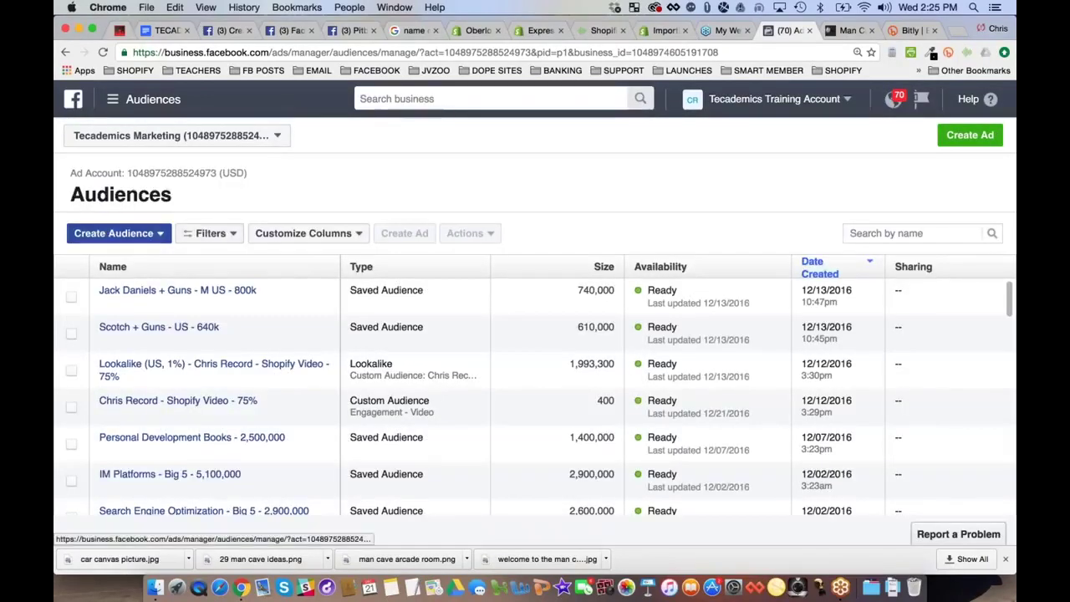
left_click(161, 235)
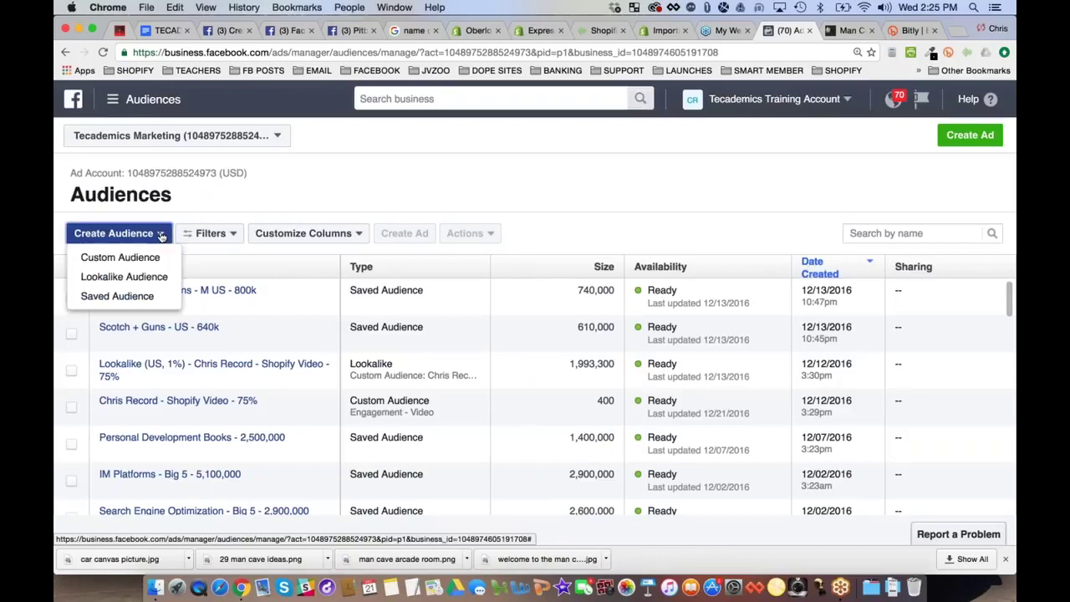
left_click(125, 298)
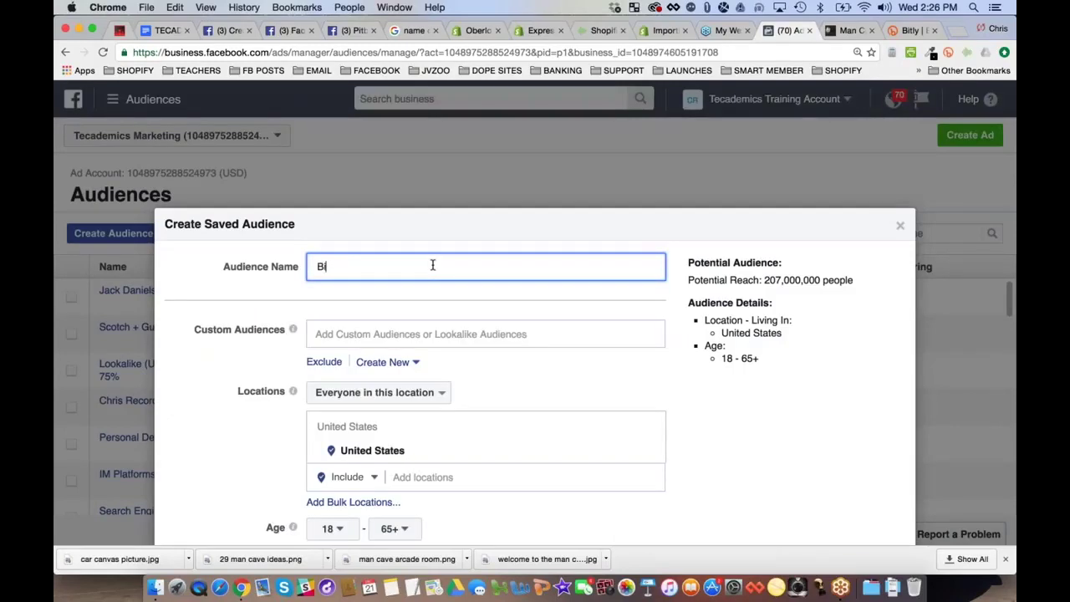
Name the saved audience 'Pool Cue Sports - BIG US'
type("Pool Cue Sports - Gen")
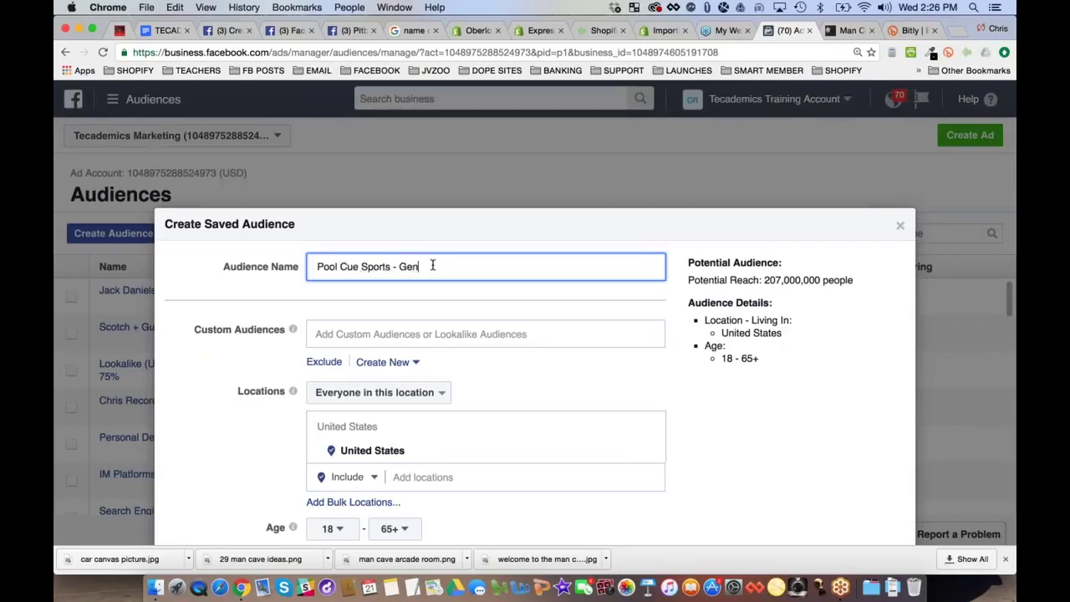
key("BackSpace")
key("BackSpace")
key("BackSpace")
type("General")
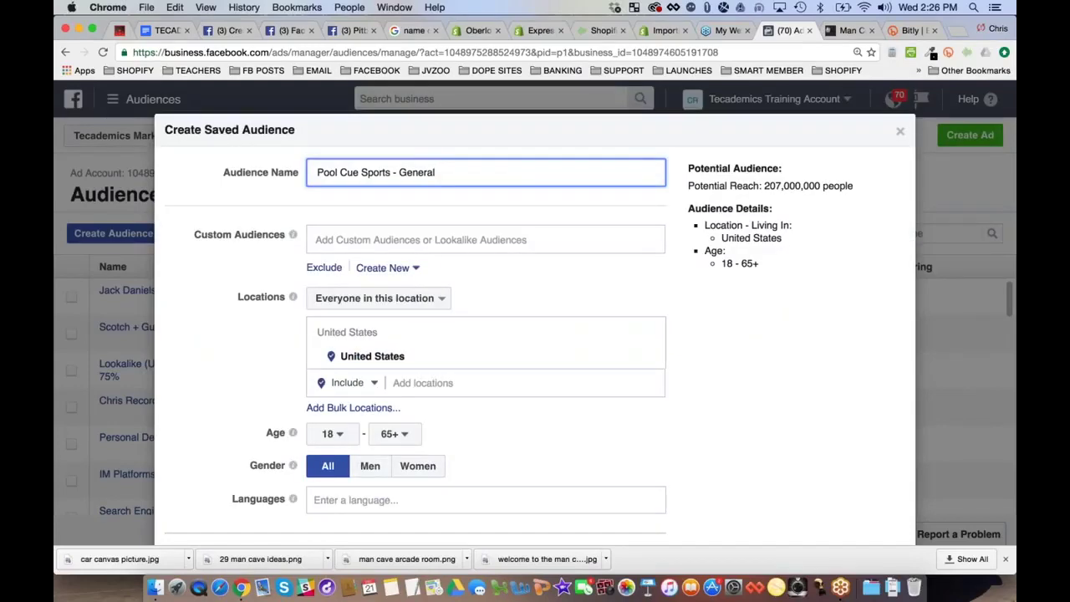
double_click(416, 172)
type("BIG")
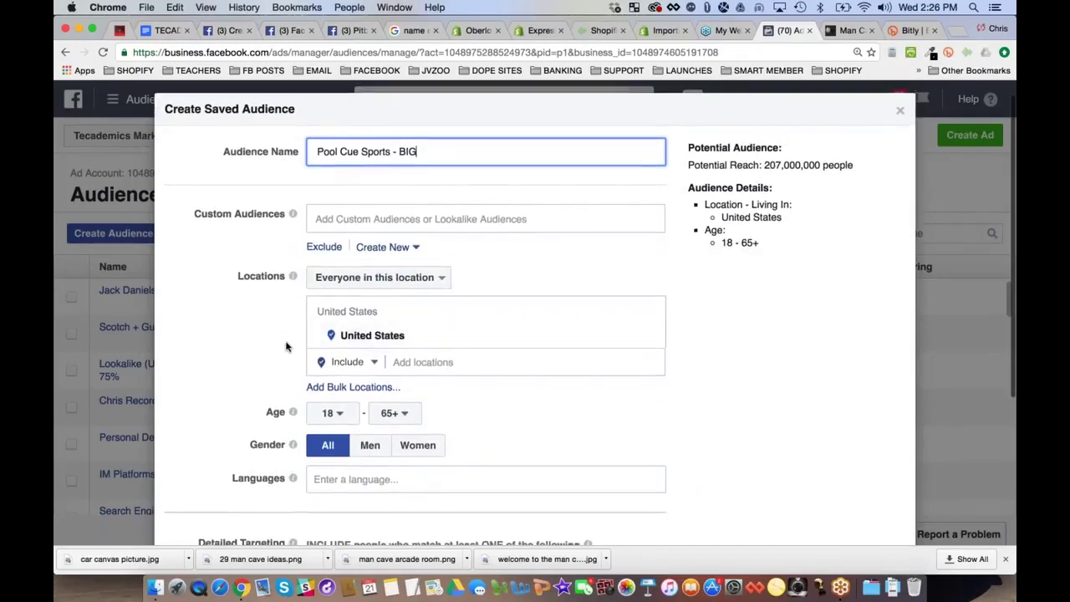
type("US")
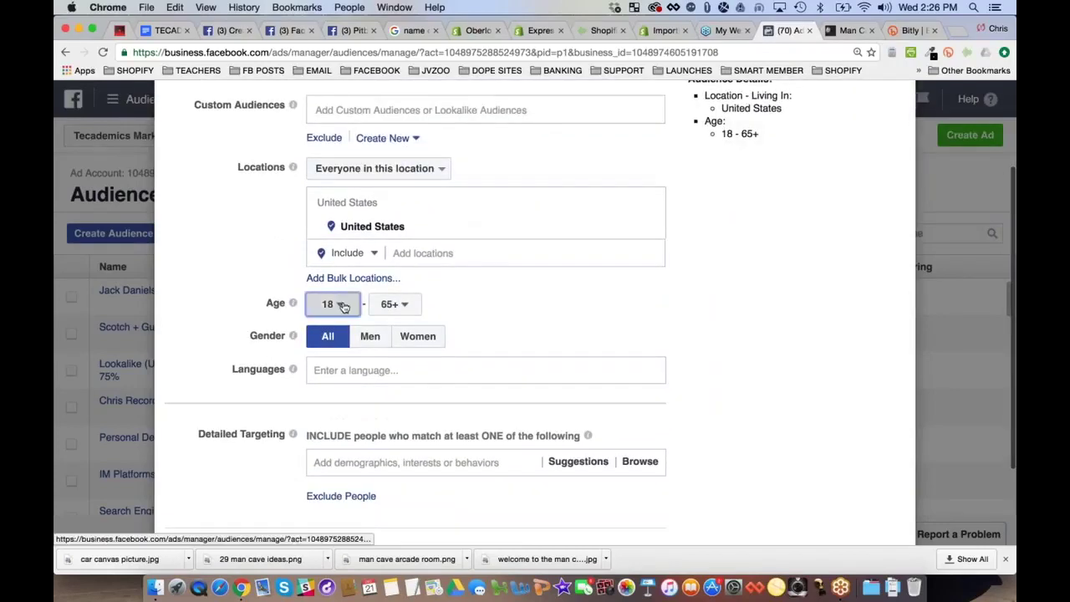
Set the minimum age to 21 and restrict gender to Men
left_click(331, 304)
left_click(331, 485)
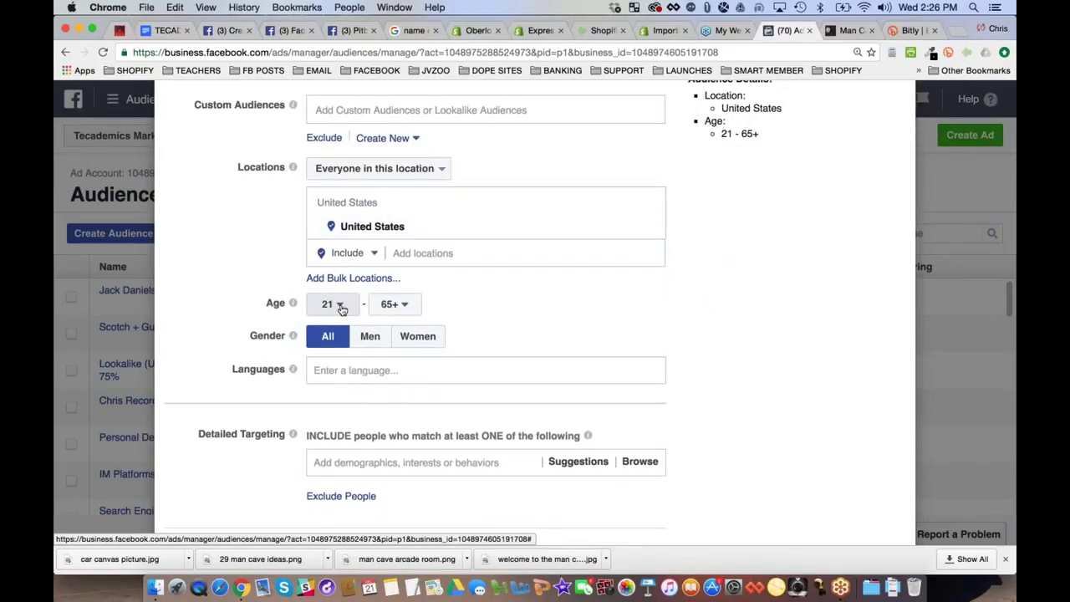
left_click(370, 336)
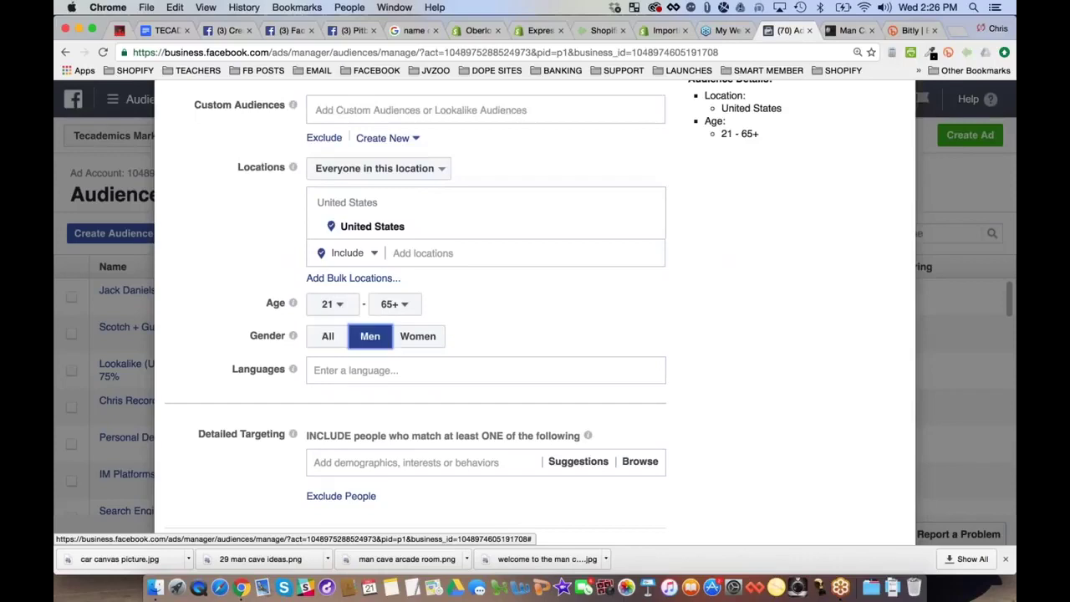
Add Pool (cue sports) as a detailed targeting interest
scroll(502, 226, "down", 1)
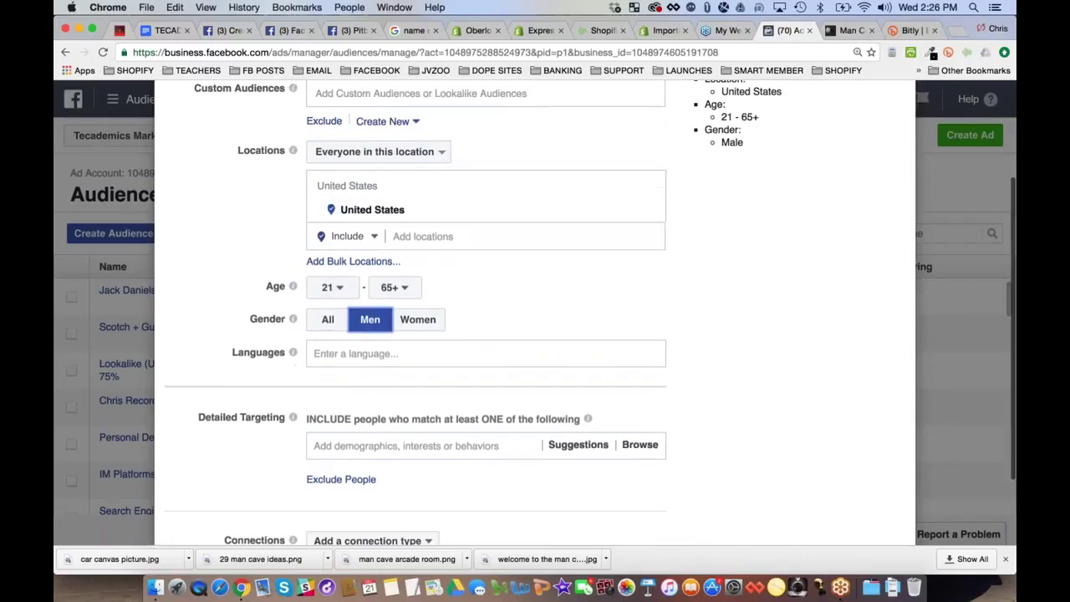
scroll(485, 352, "down", 3)
left_click(358, 361)
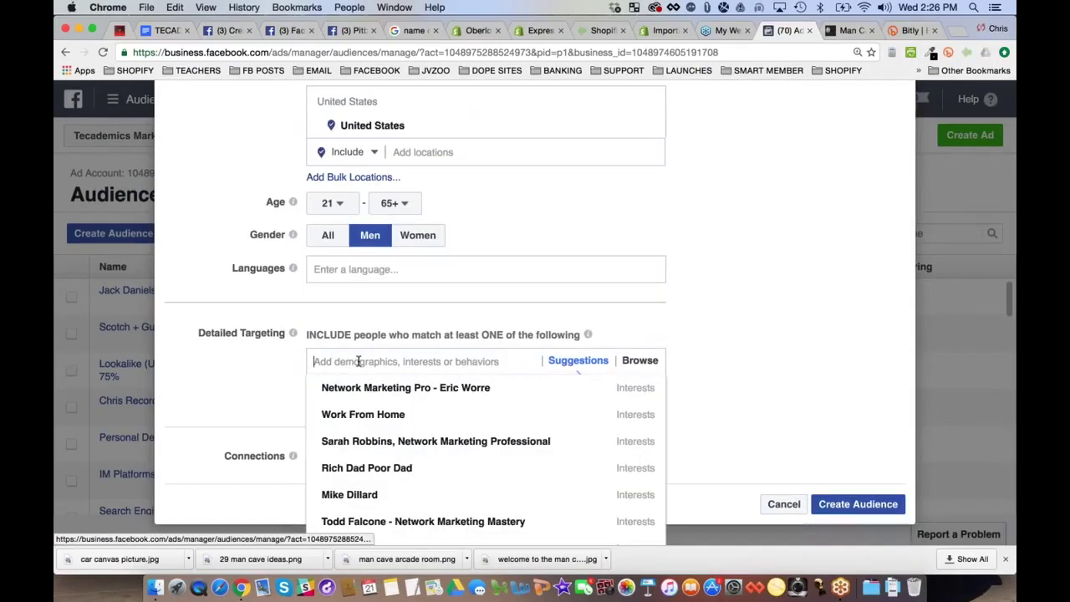
type("pool cue")
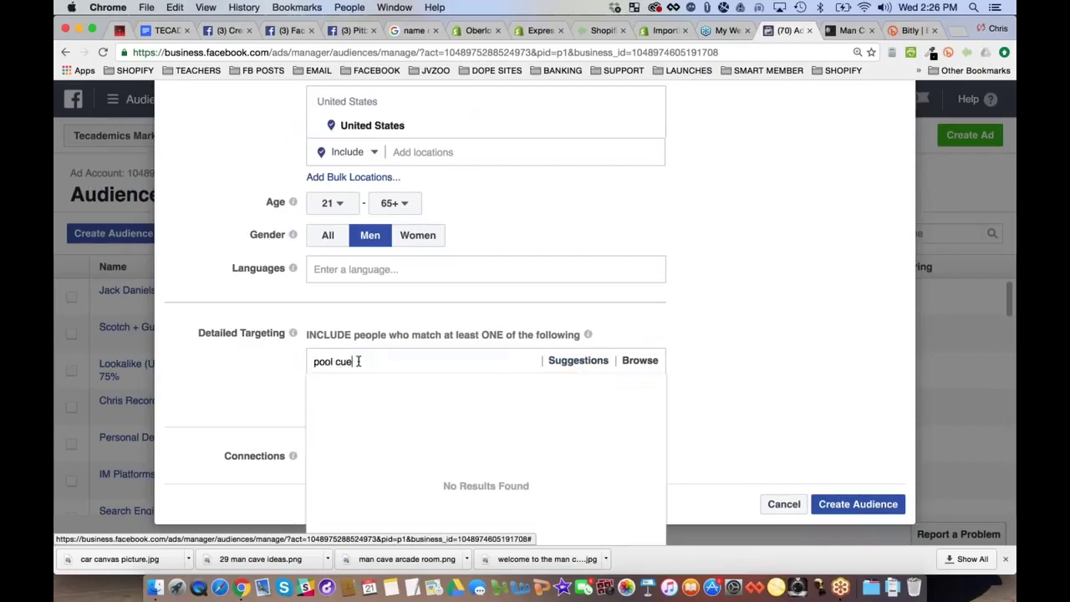
type(" sports")
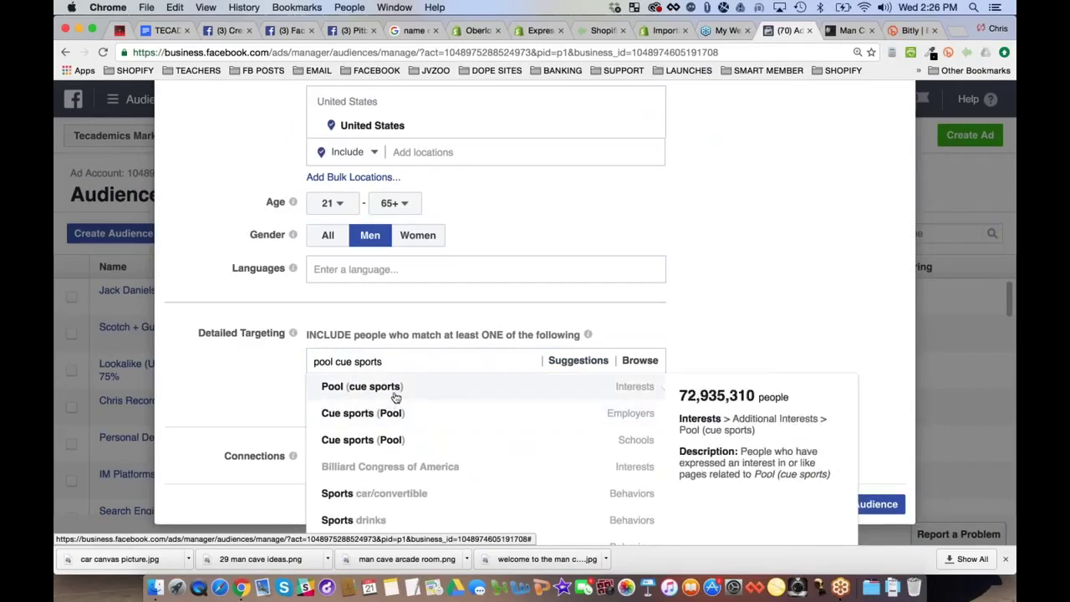
left_click(327, 390)
scroll(778, 305, "up", 3)
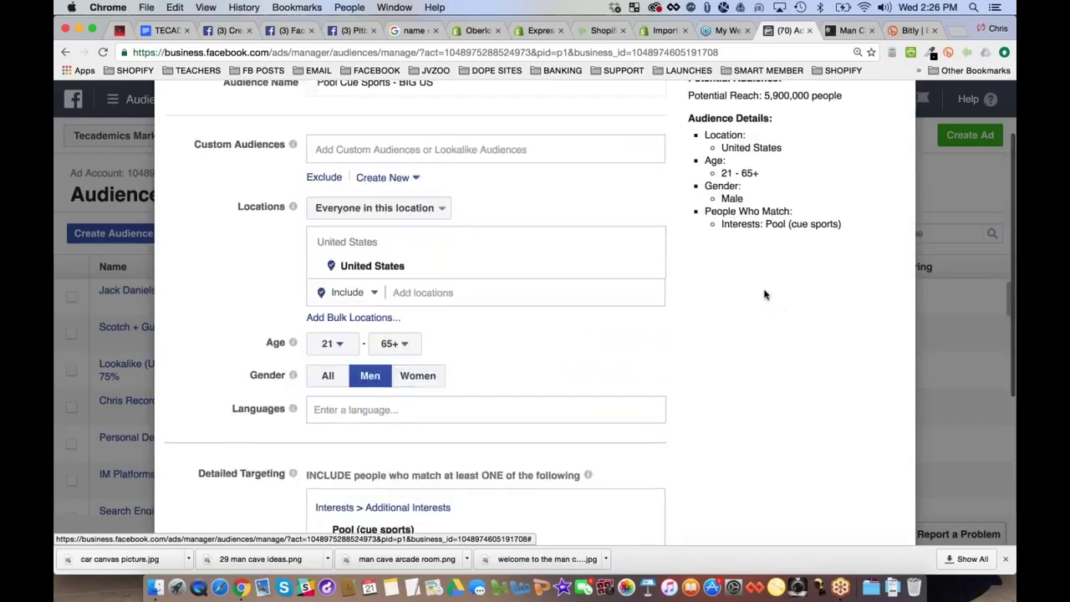
scroll(765, 294, "up", 2)
Replace the audience name with 'Man Cave - Pool - BIG - US - M - 21+ -'
triple_click(806, 185)
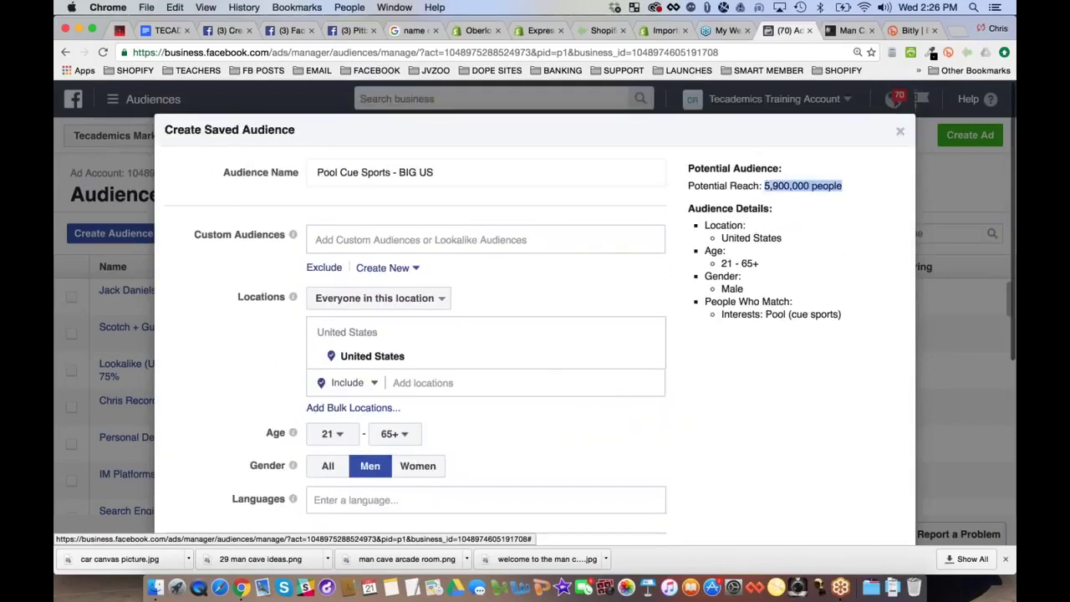
double_click(373, 171)
triple_click(372, 171)
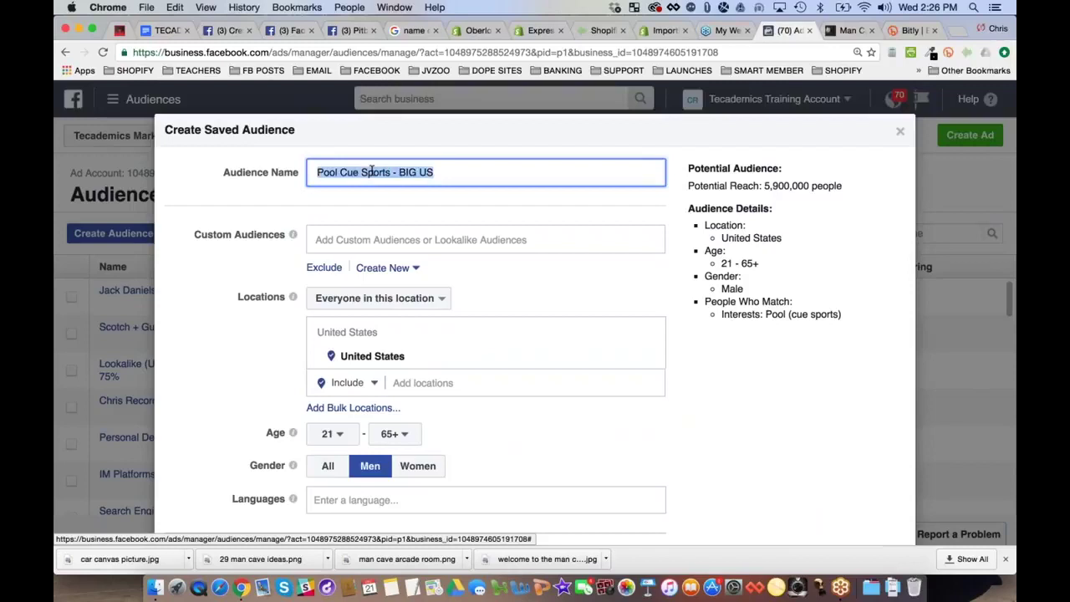
type("M")
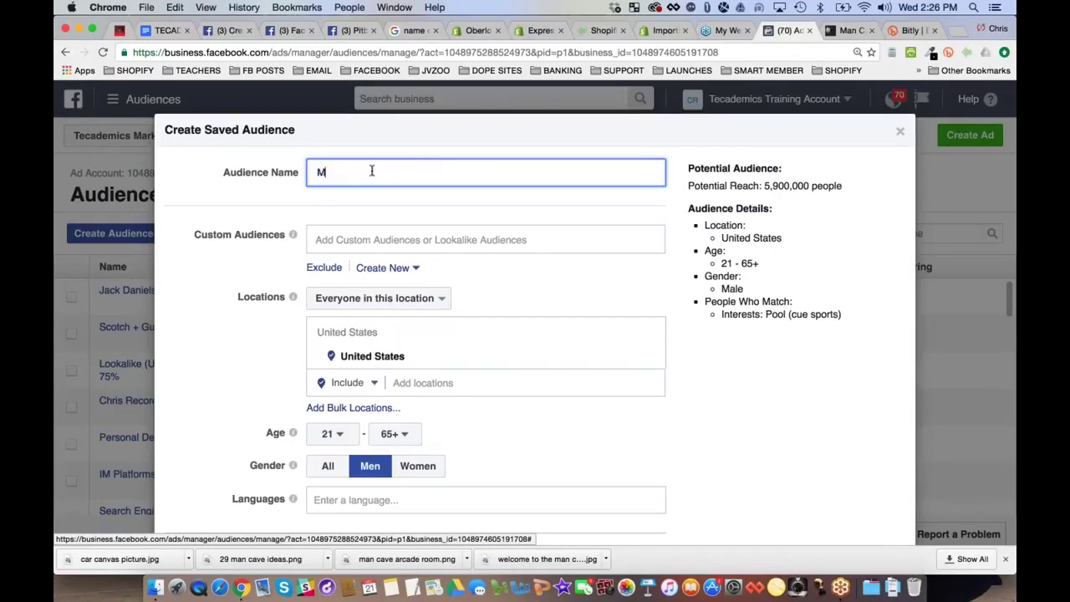
type("an Cave")
type("- Pool - BIG - US - ")
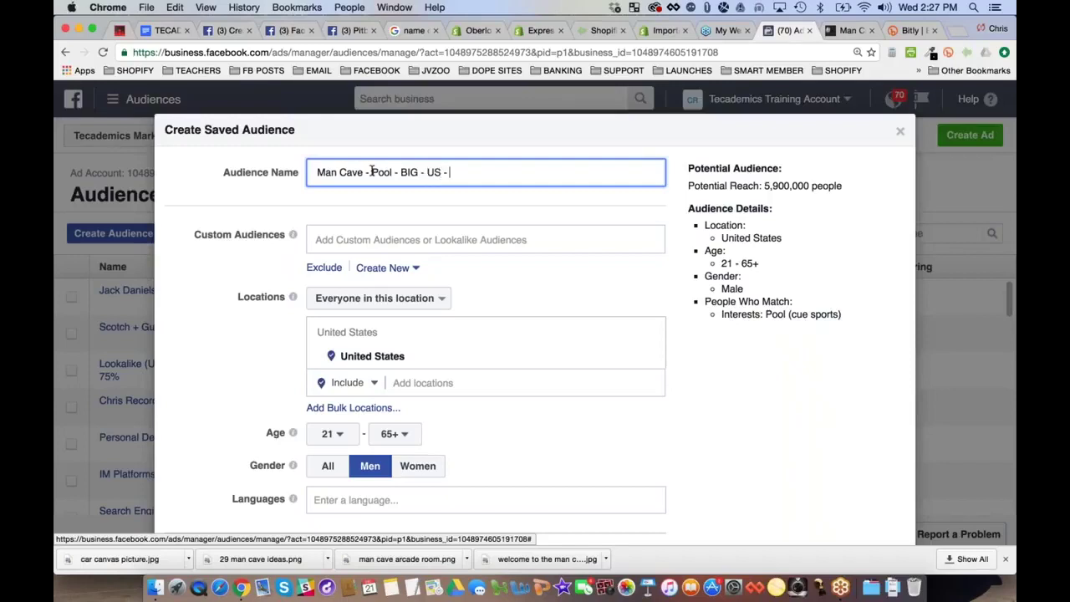
type("M - 21+ -")
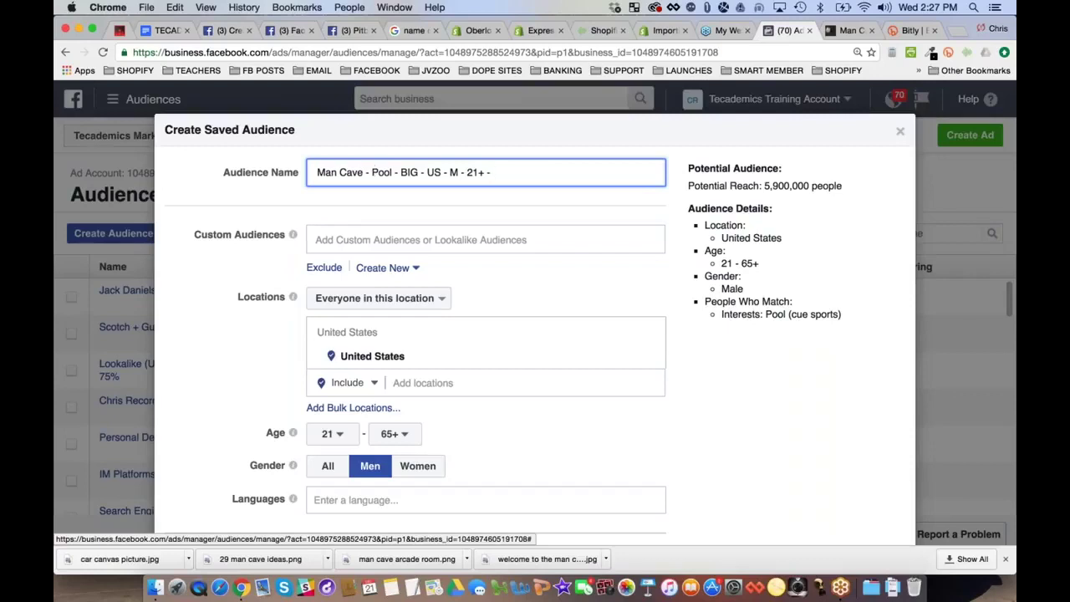
left_click_drag(765, 186, 837, 186)
Add suggested interests Pool Billiard, Eight-ball, Nine-ball, Cue sports and Pool Billiards Games
scroll(535, 335, "down", 3)
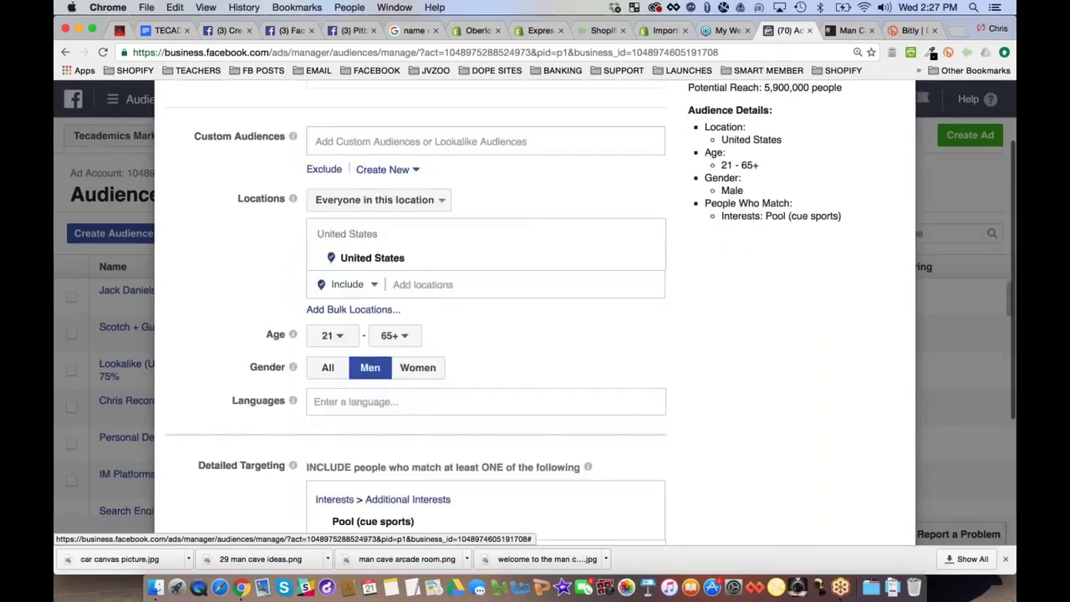
scroll(686, 334, "down", 6)
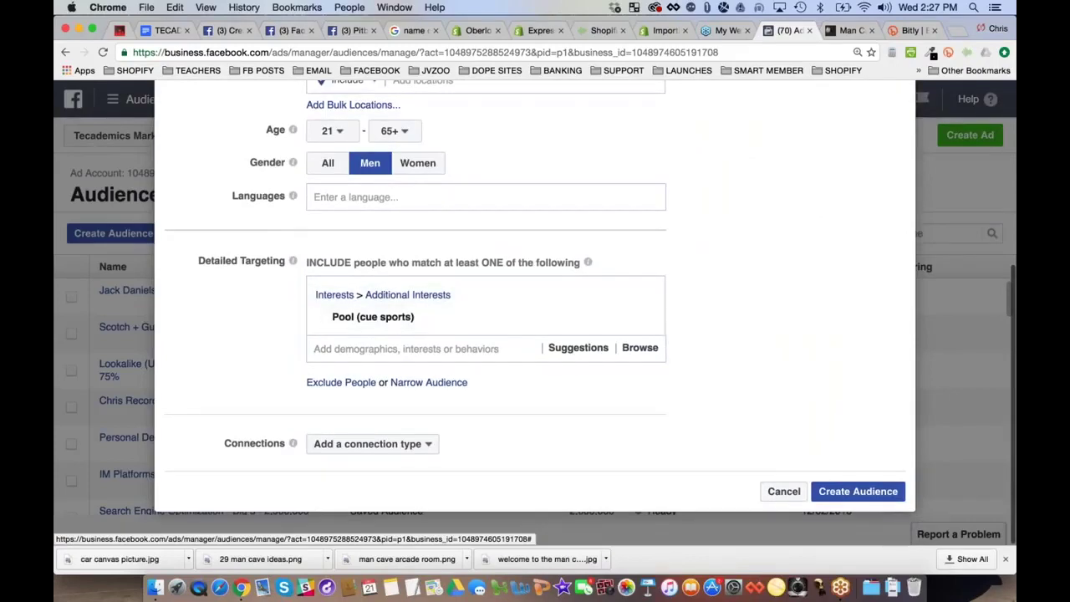
left_click(351, 350)
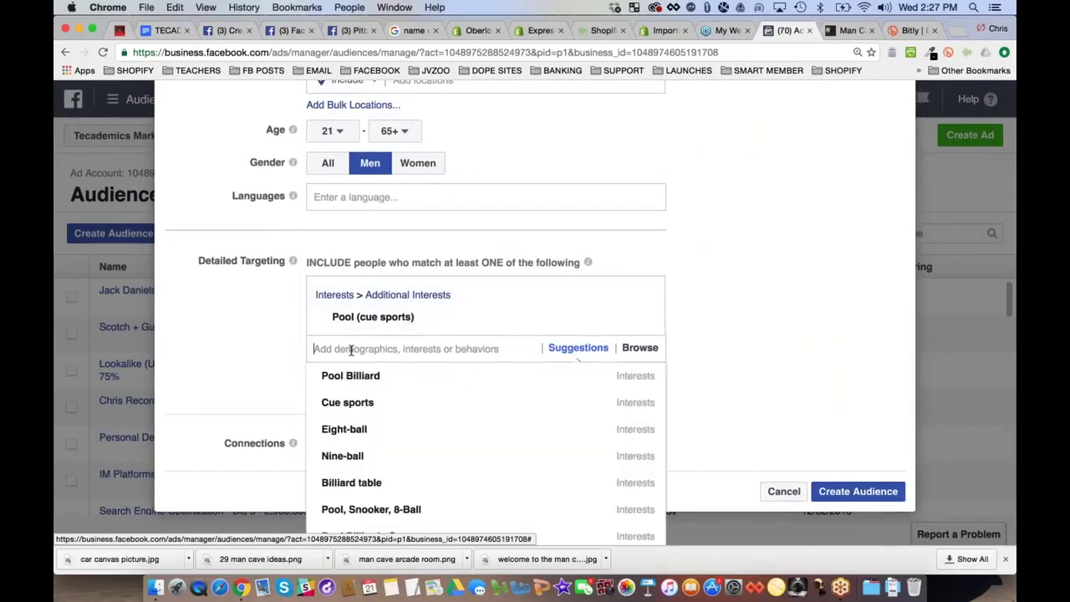
left_click(620, 381)
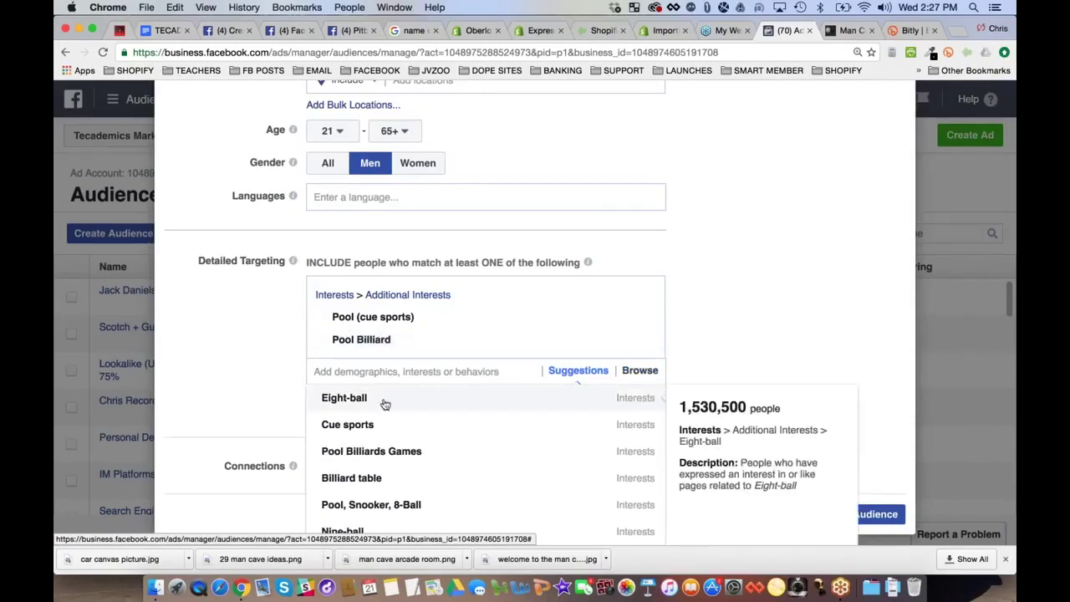
left_click(382, 400)
left_click(369, 421)
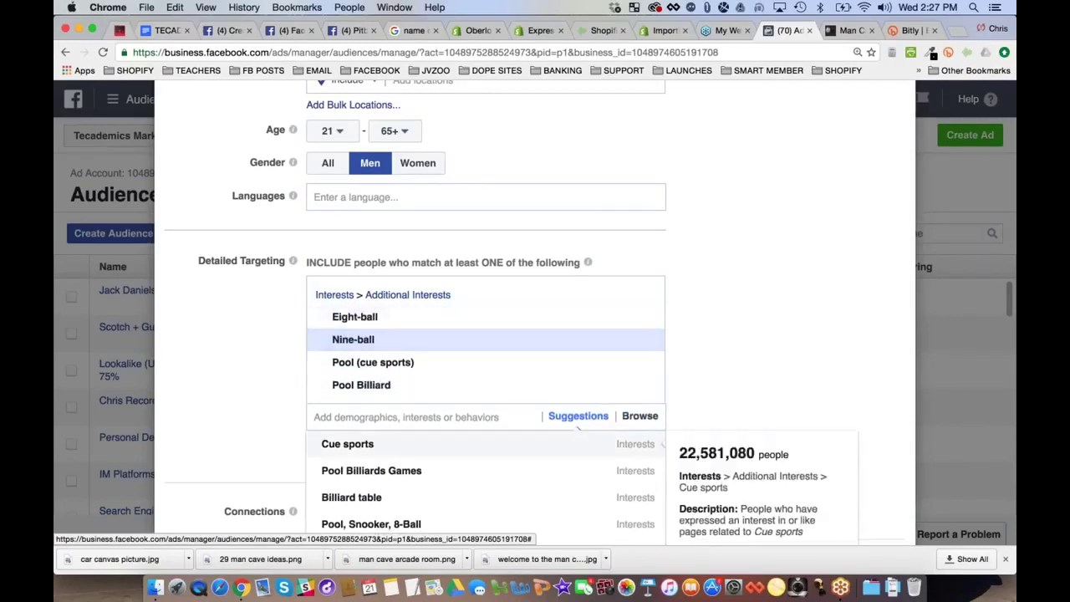
left_click(369, 443)
left_click(390, 466)
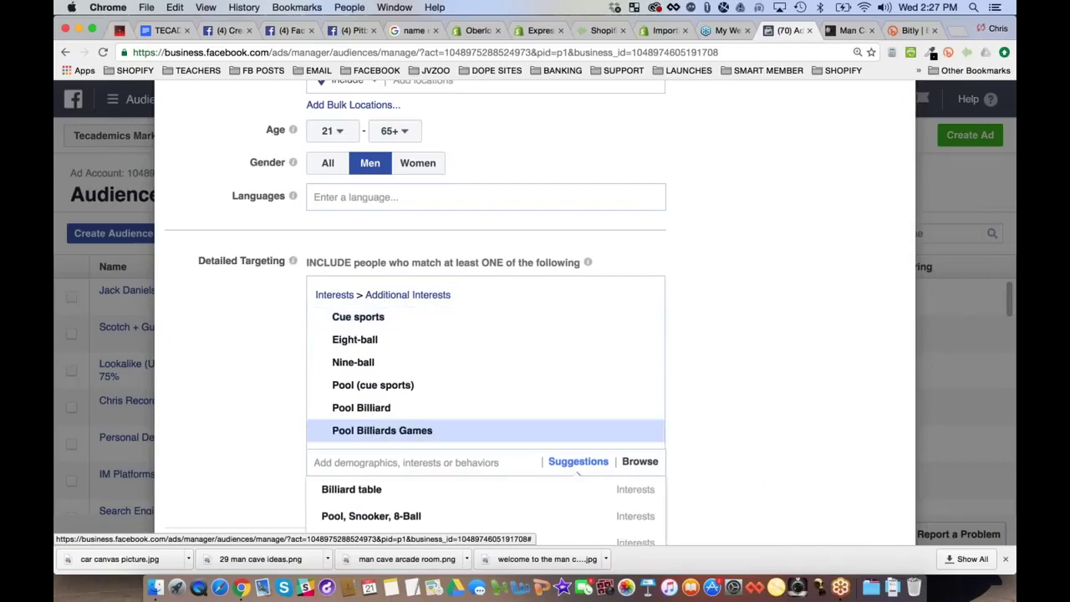
Add Billiard table, Billiard ball, Billiard room, Cue stick, Pool & Billiard Magazine and billiards association interests
scroll(390, 467, "down", 2)
left_click(376, 431)
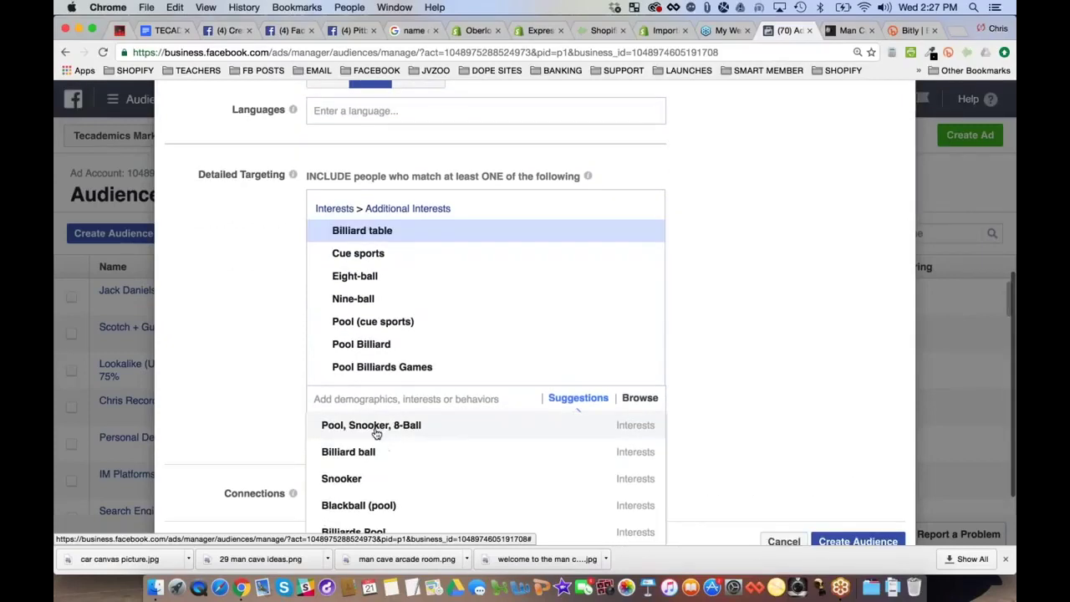
left_click(380, 426)
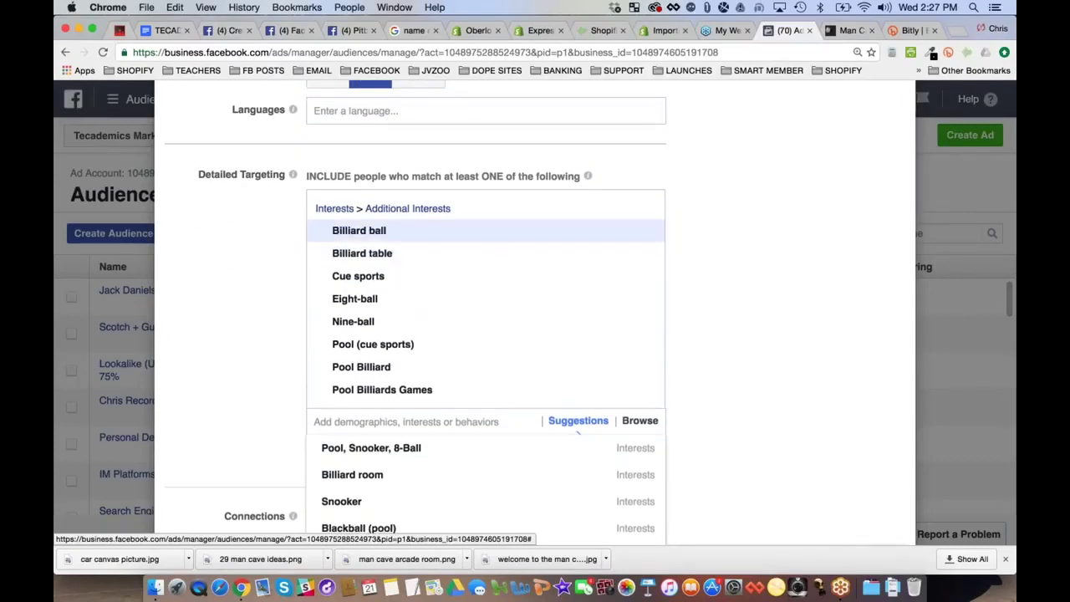
left_click(417, 450)
left_click(371, 467)
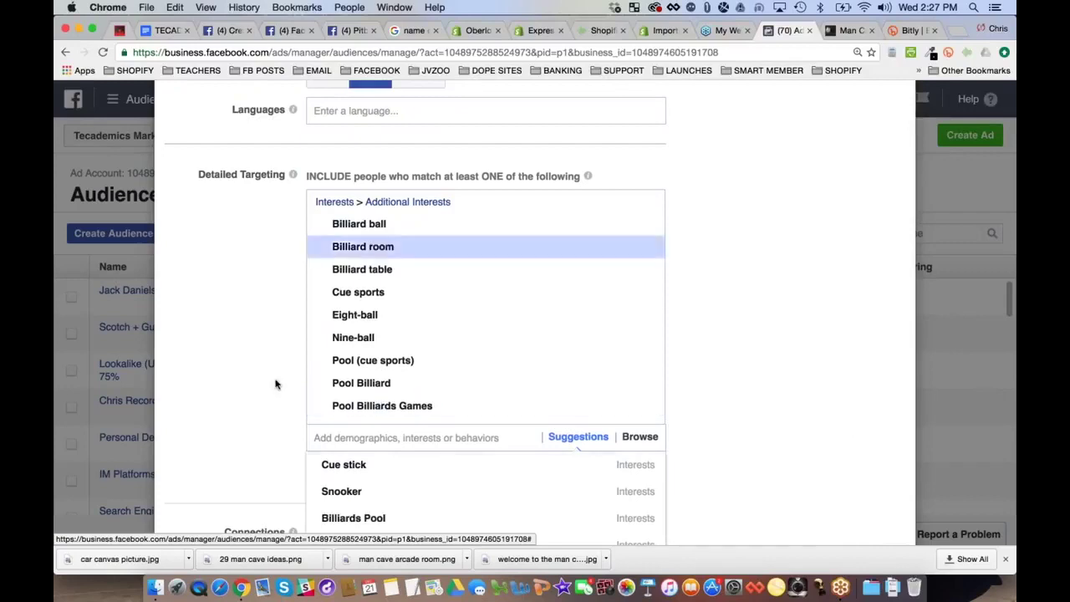
scroll(276, 384, "down", 3)
left_click(359, 385)
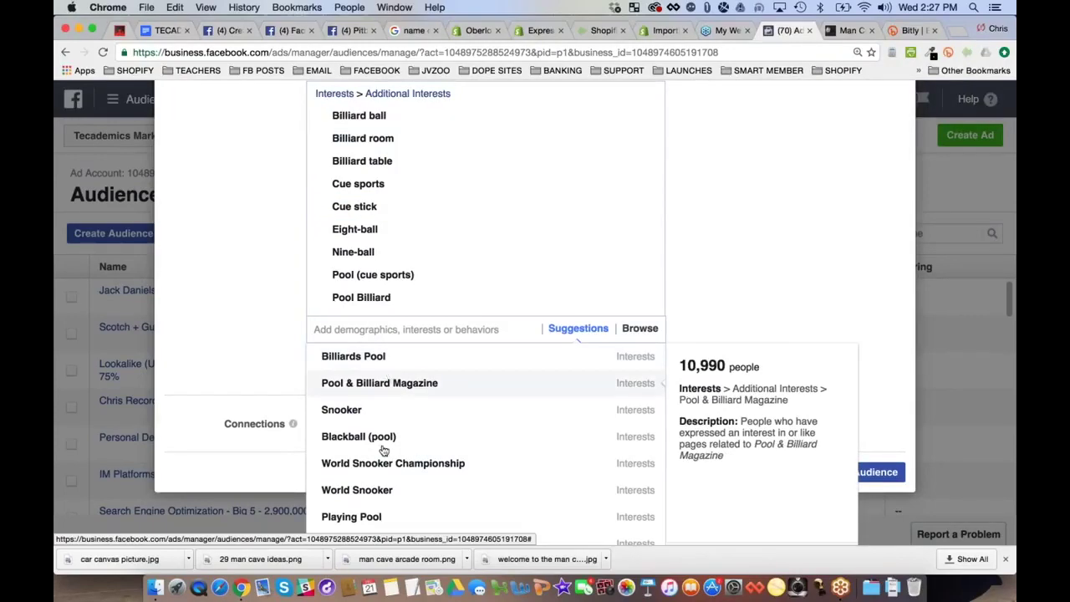
left_click(418, 385)
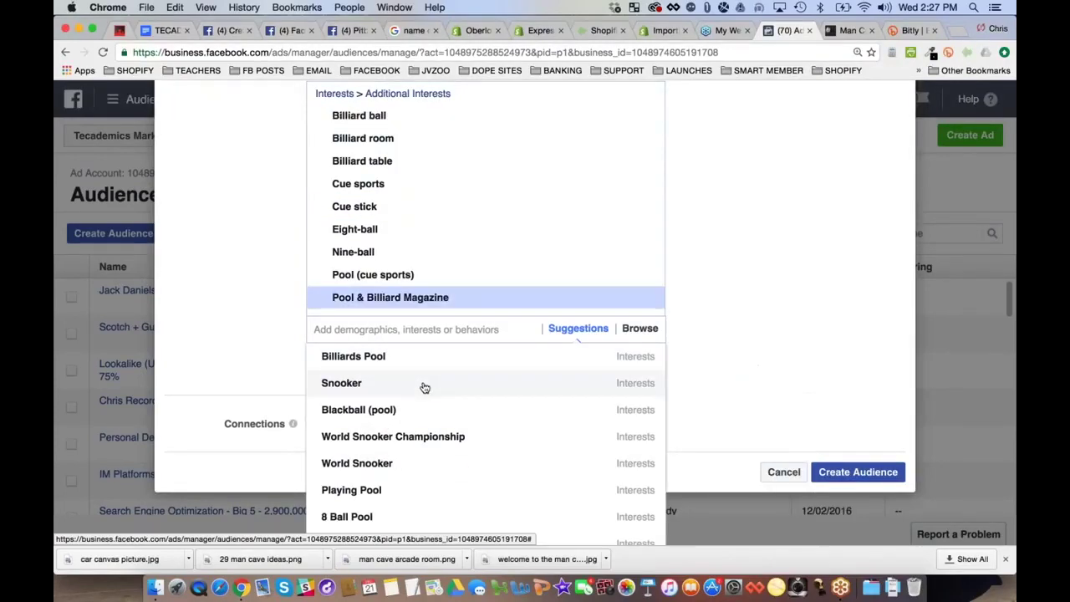
left_click(443, 386)
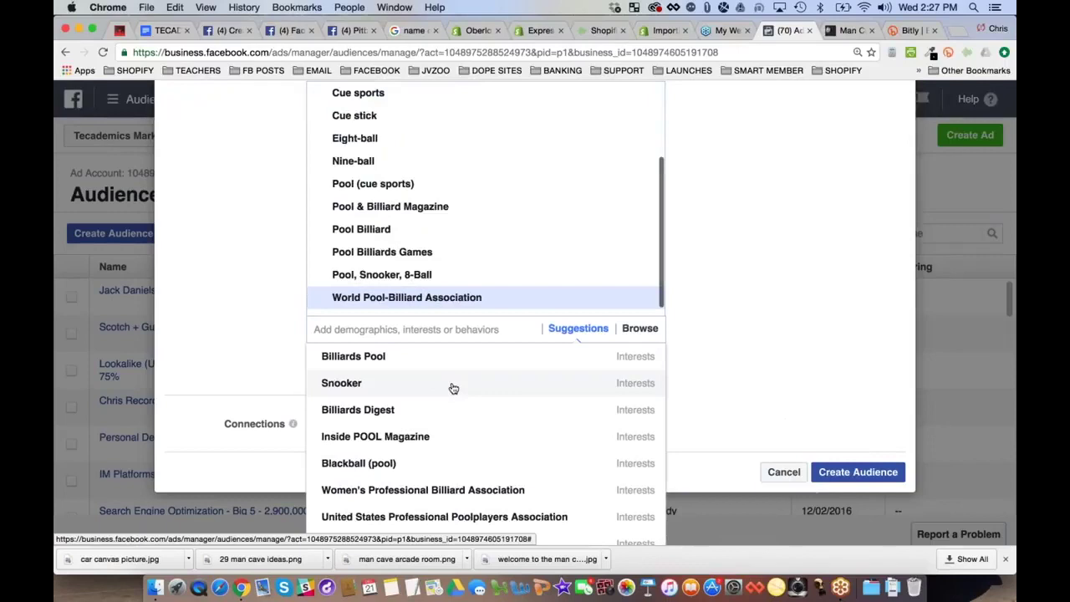
left_click(485, 411)
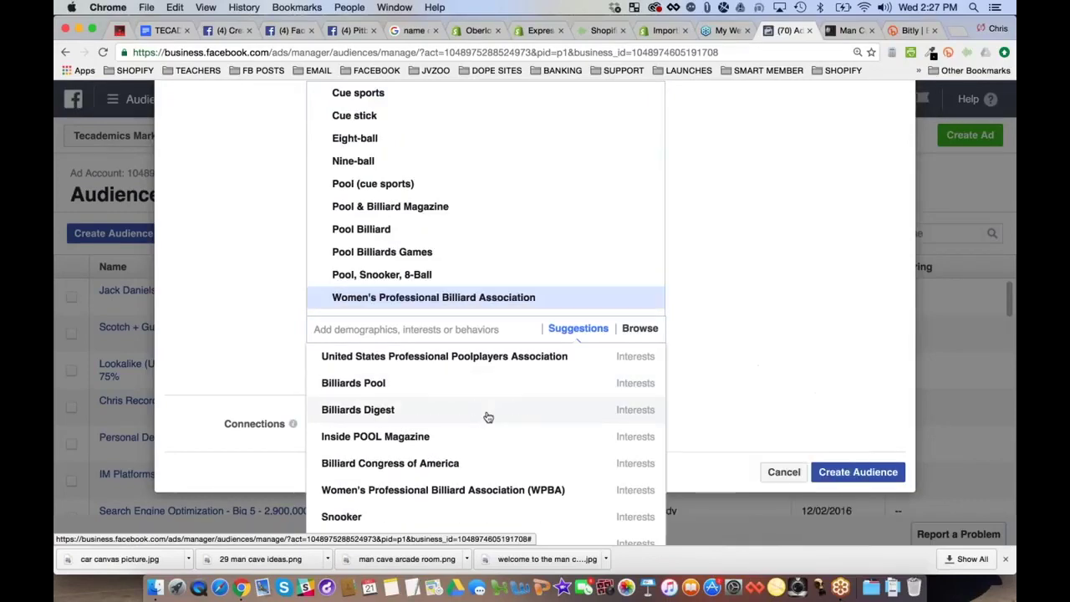
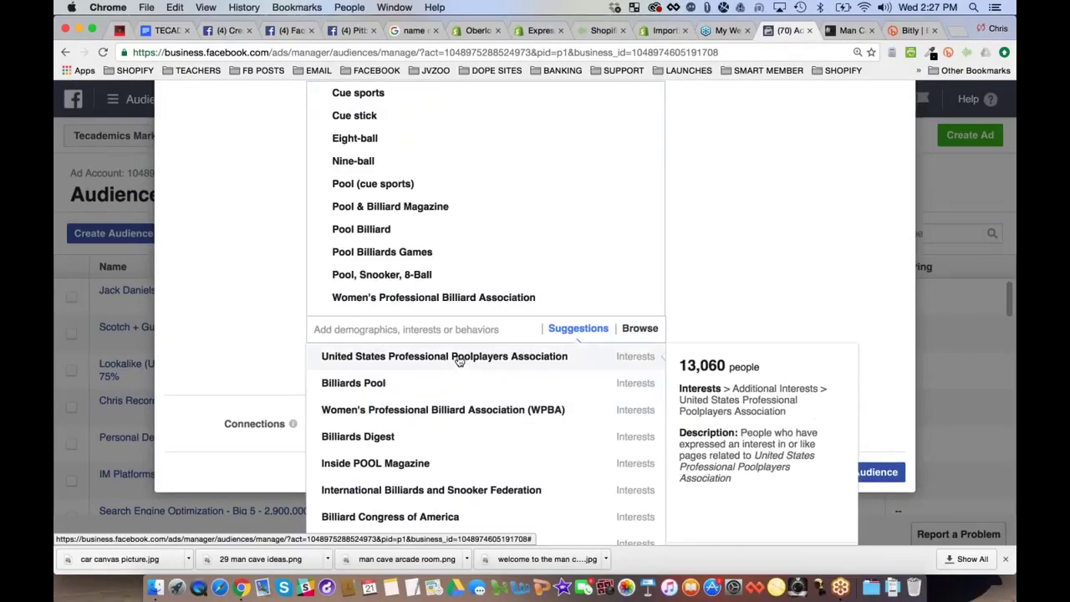
Add WPBA, USPPA, International Billiards and Snooker Federation, Billiards Digest, Three-cushion billiards and Inside POOL Magazine
left_click(450, 410)
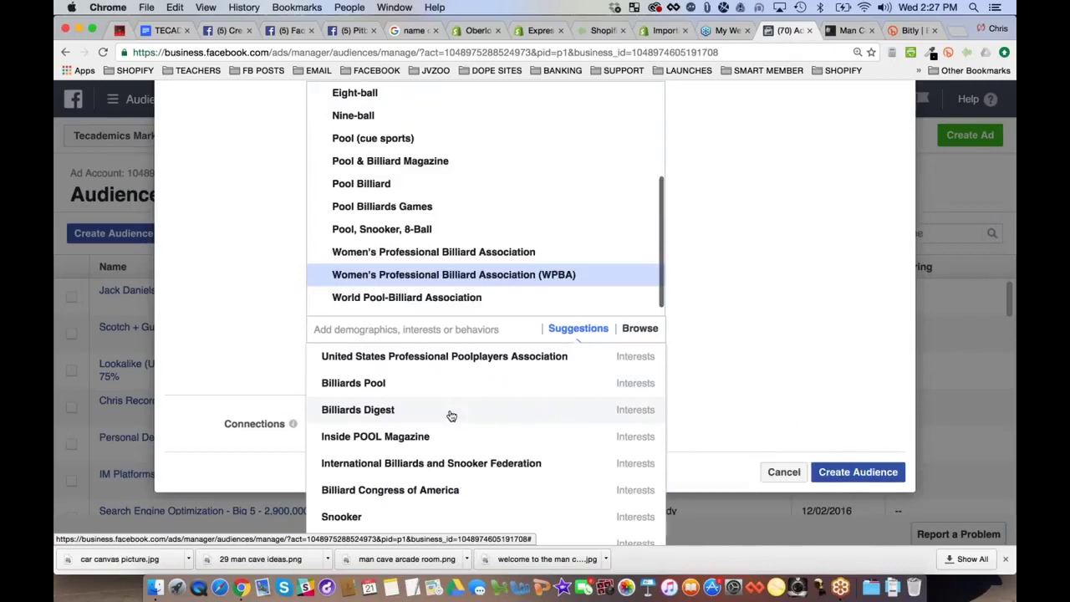
left_click(481, 359)
left_click(472, 359)
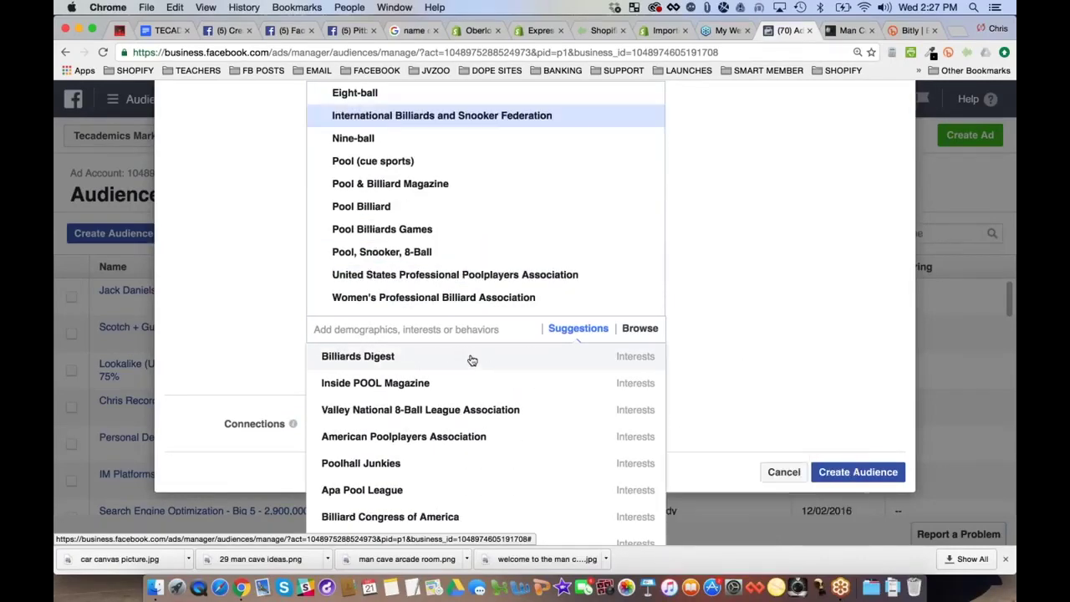
left_click(365, 359)
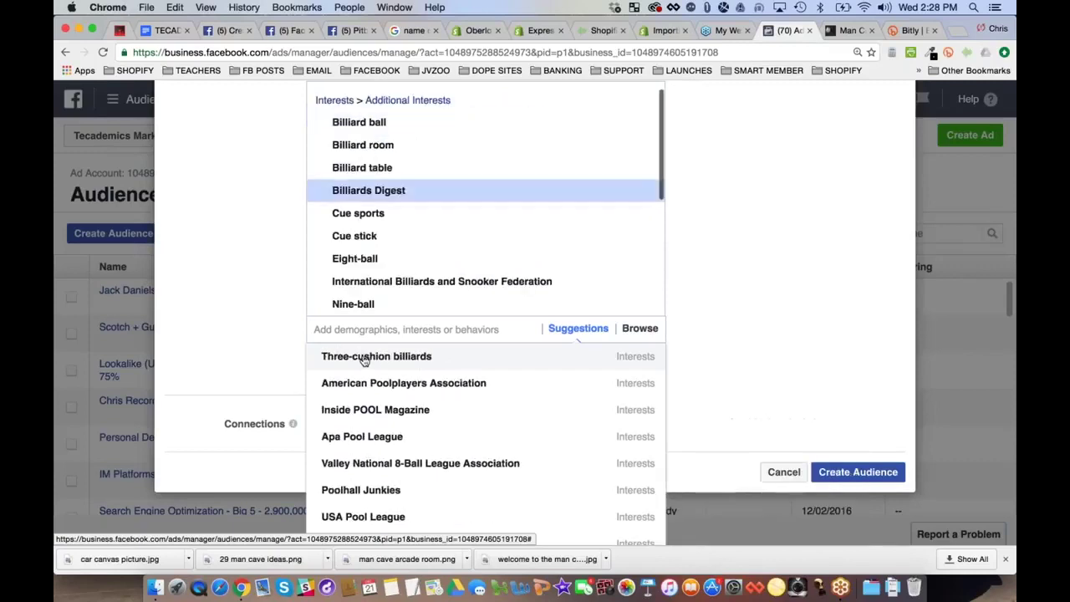
left_click(392, 360)
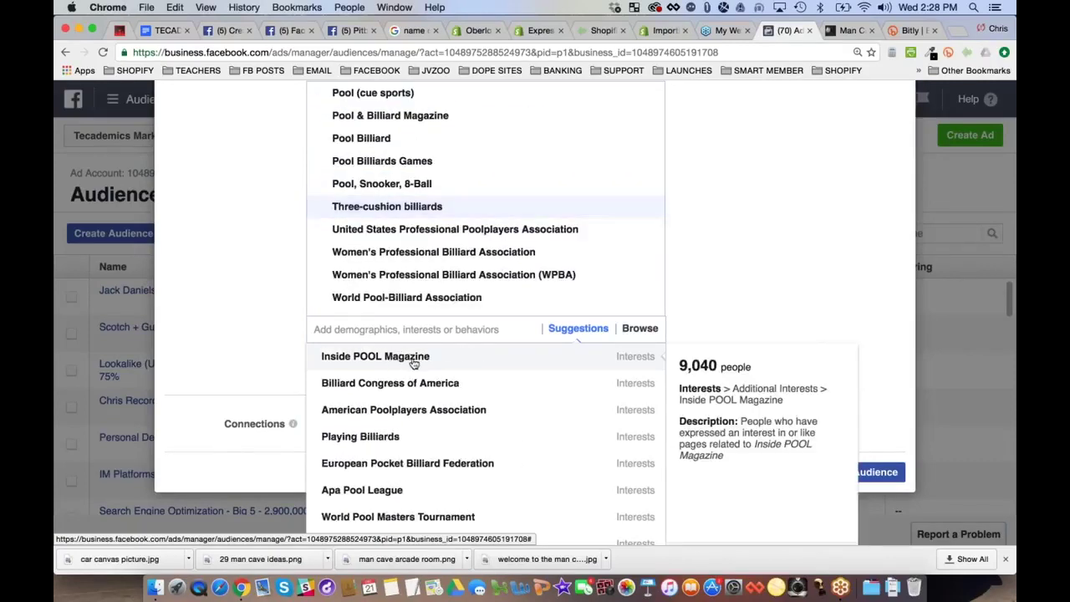
left_click(375, 357)
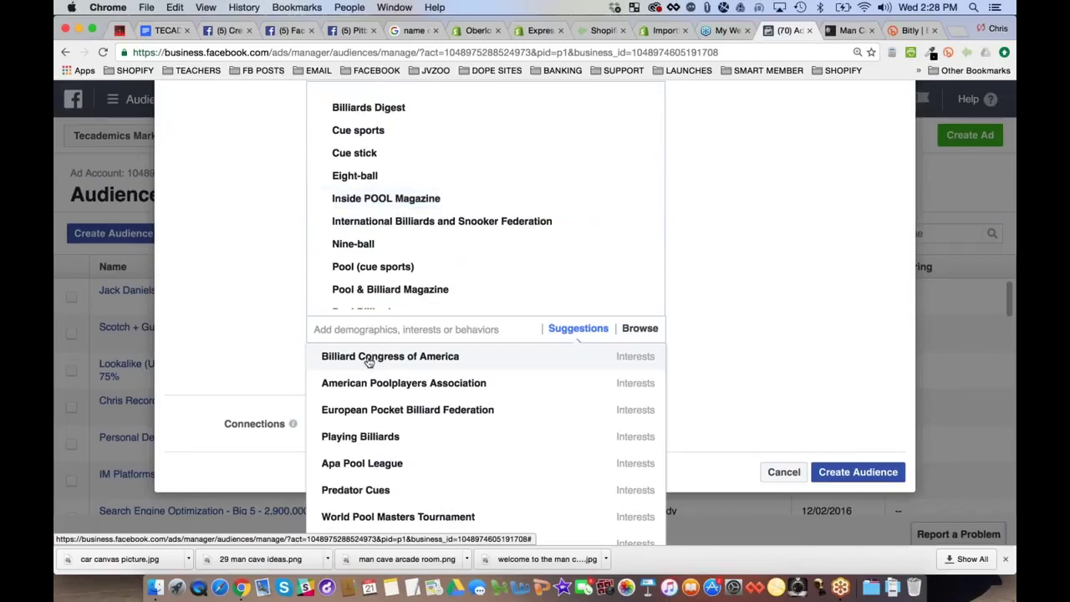
Add American Poolplayers Association, USA Pool League, Predator Cues, World Pool Masters and European Pocket Billiard Federation
mouse_move(381, 360)
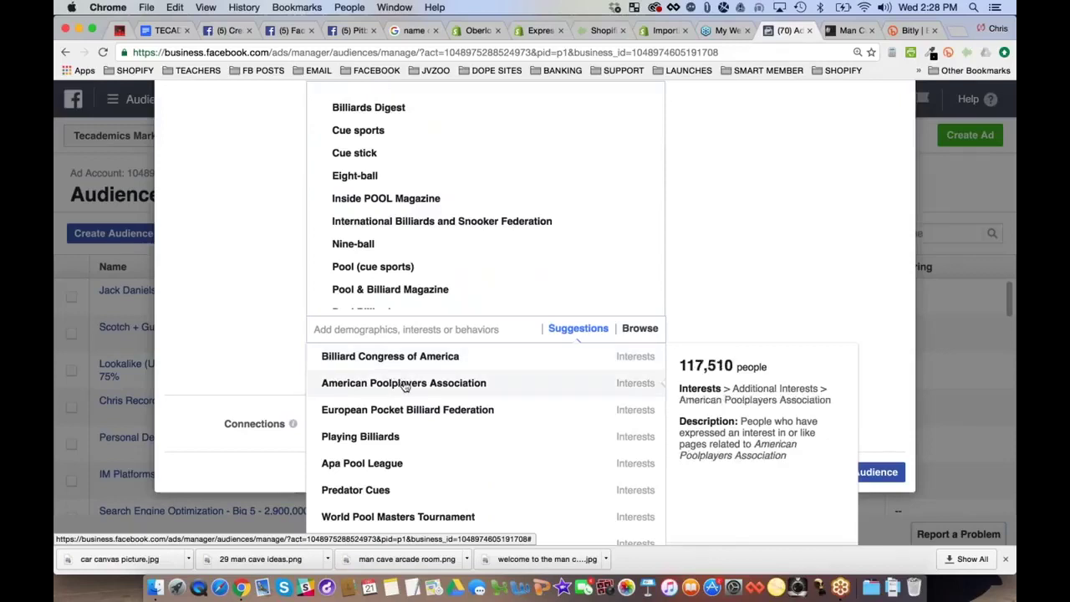
left_click(406, 383)
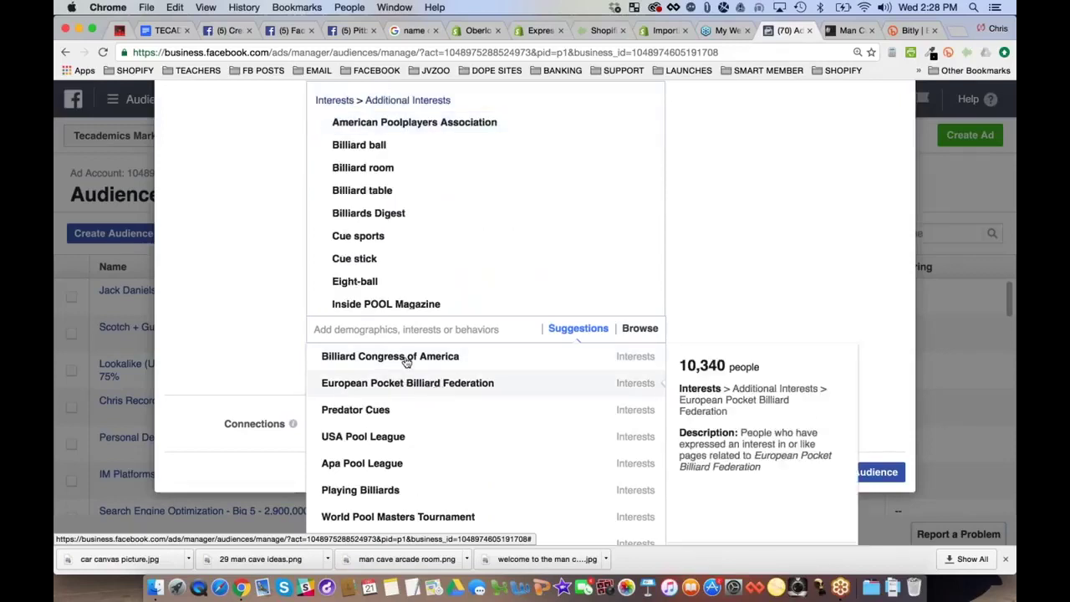
mouse_move(407, 360)
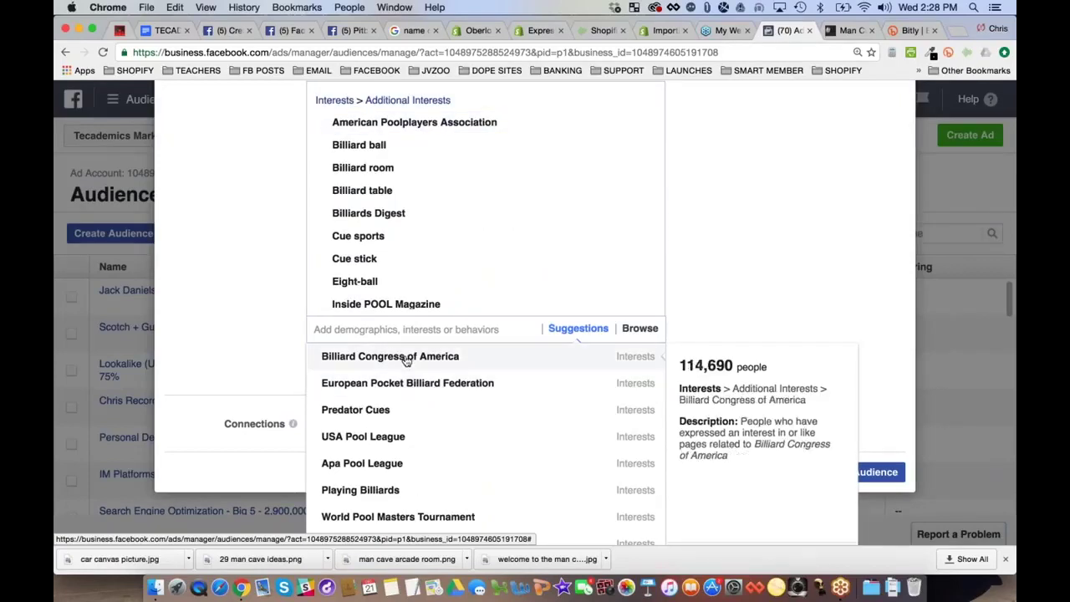
left_click(383, 436)
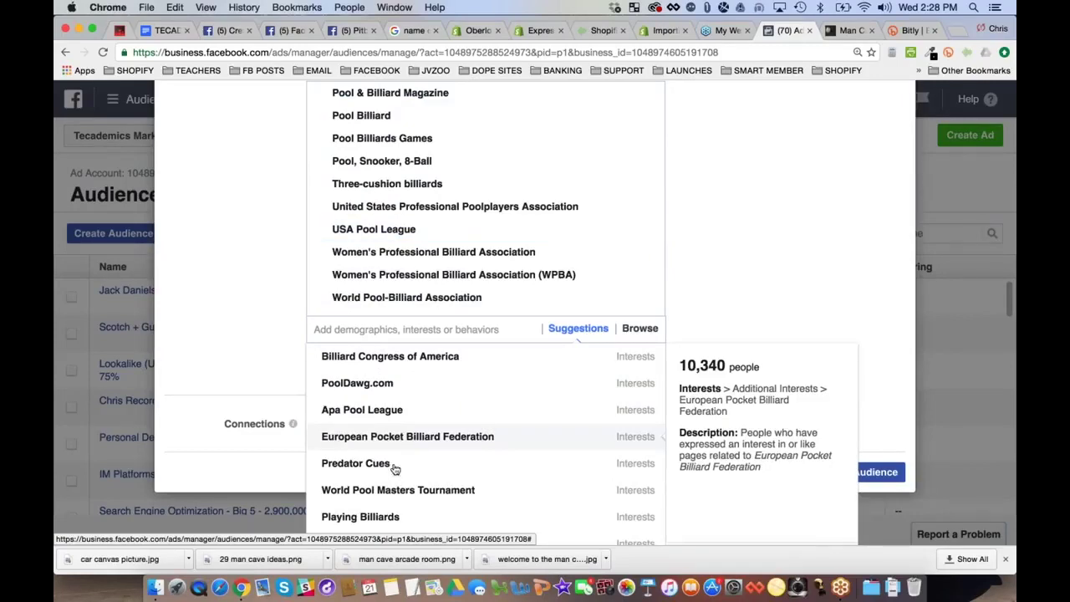
left_click(376, 466)
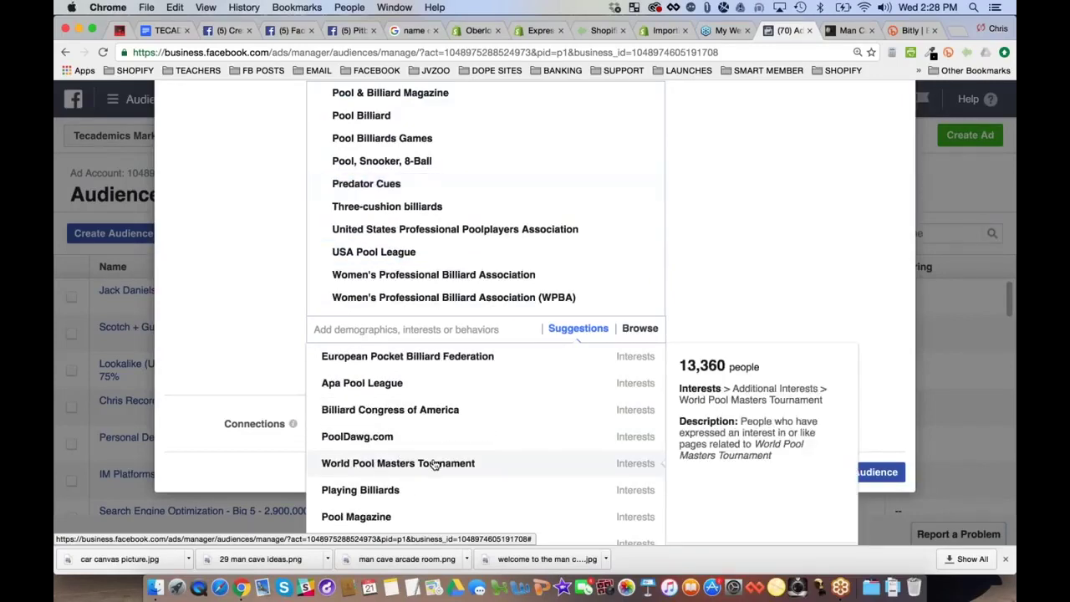
left_click(434, 465)
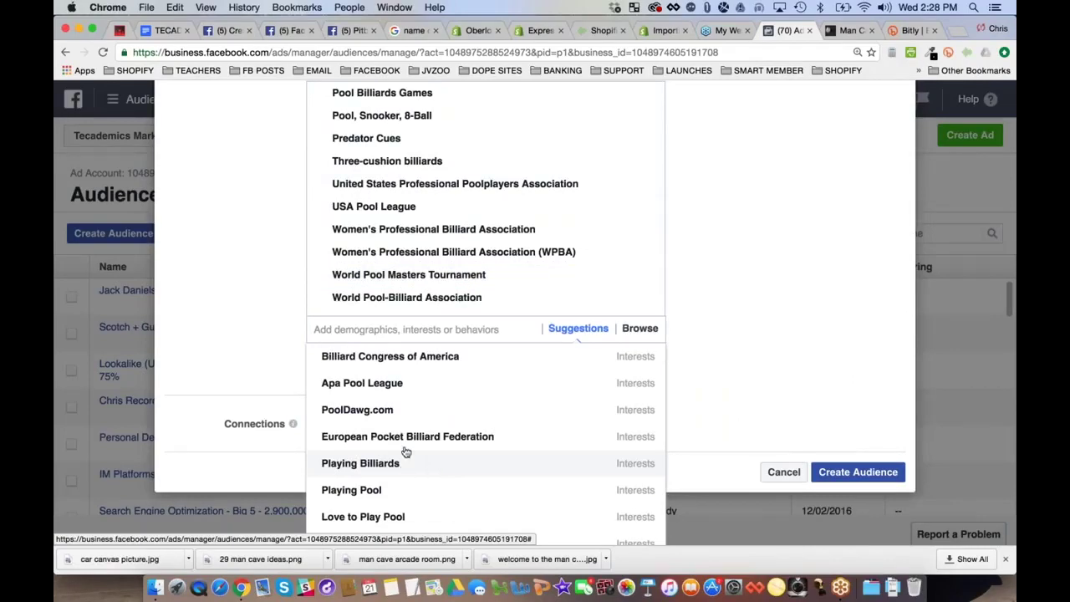
left_click(416, 444)
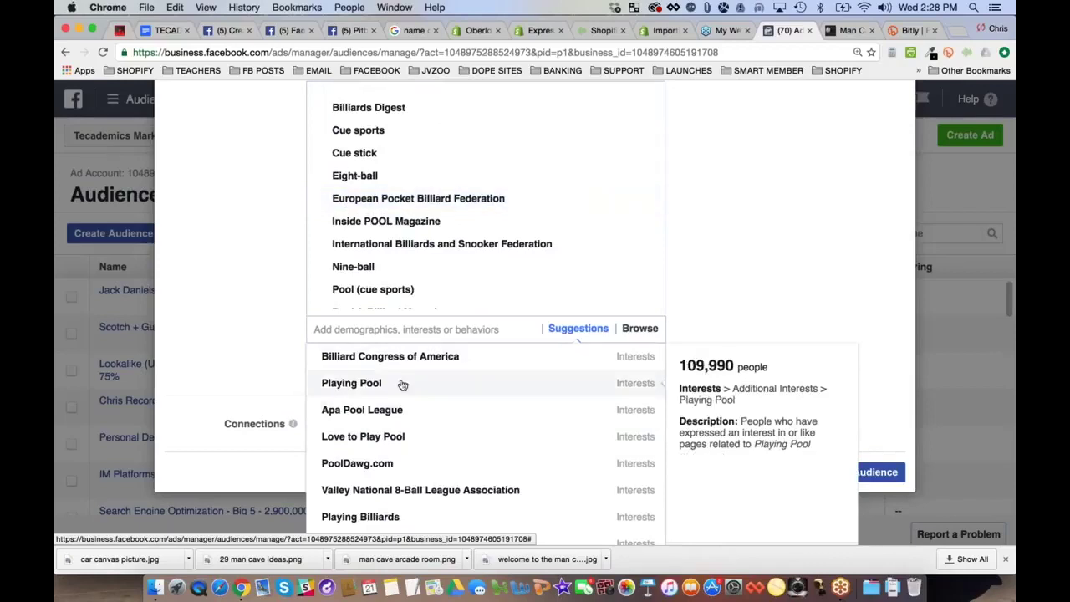
Add Playing Pool, Valley National 8-Ball League Association, PoolDawg.com and Ozone Billiards as interests
left_click(401, 383)
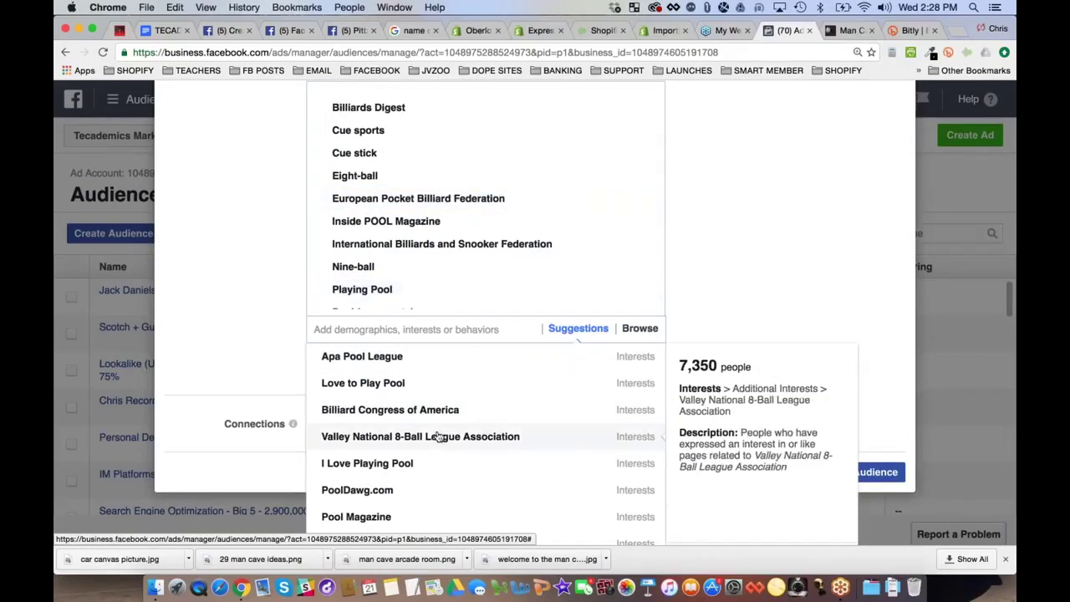
left_click(438, 438)
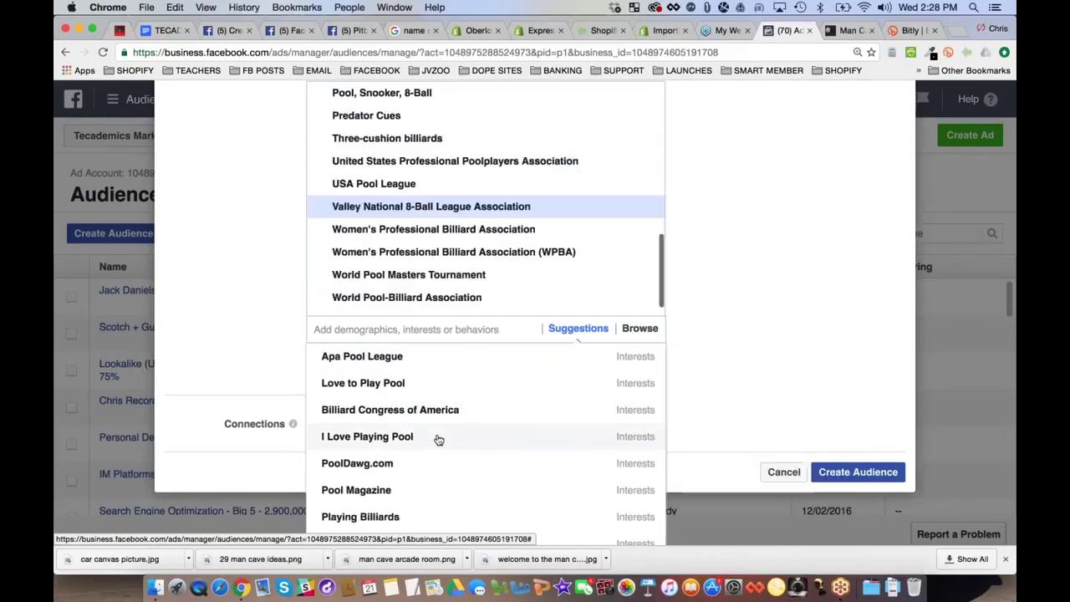
left_click(381, 465)
scroll(466, 437, "down", 3)
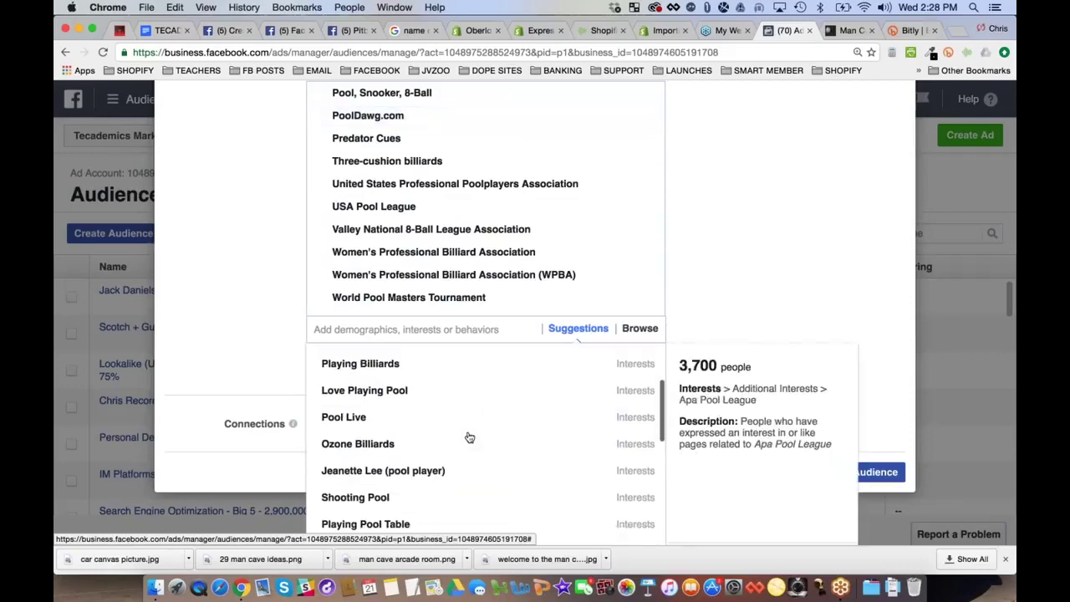
left_click(435, 433)
scroll(434, 435, "down", 1)
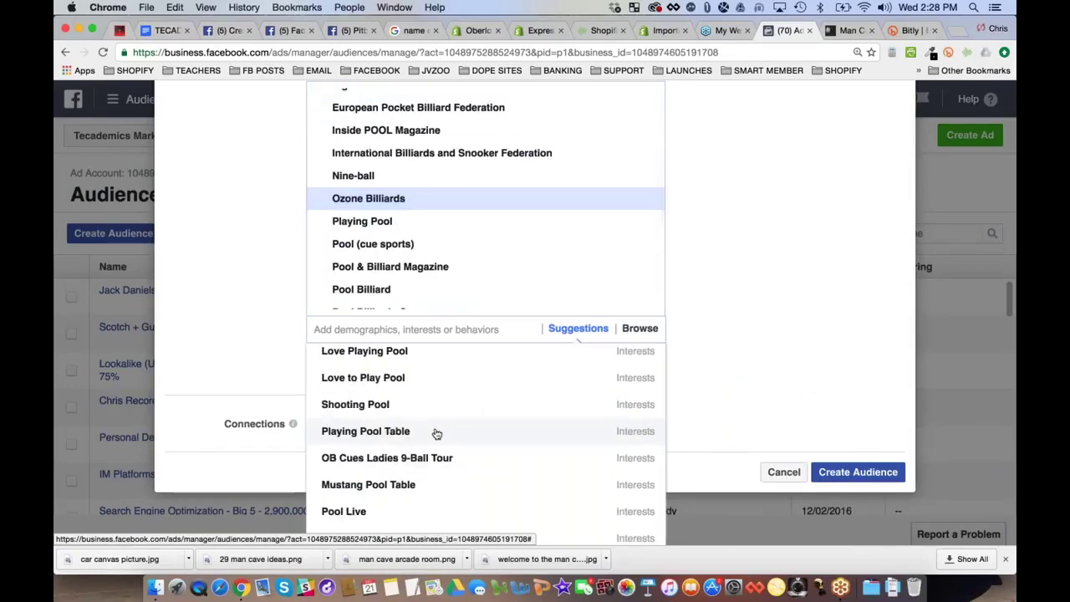
scroll(436, 434, "down", 3)
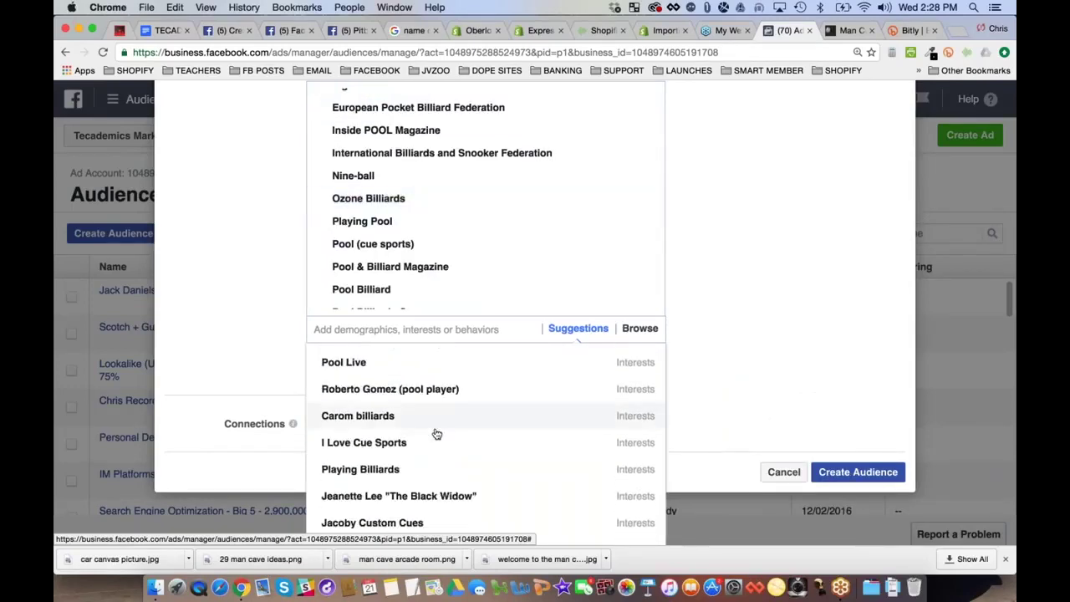
left_click(960, 31)
Search the web for 'billiards brands' and open Ozone Billiards' Pool Cues by Brand page
type("pool")
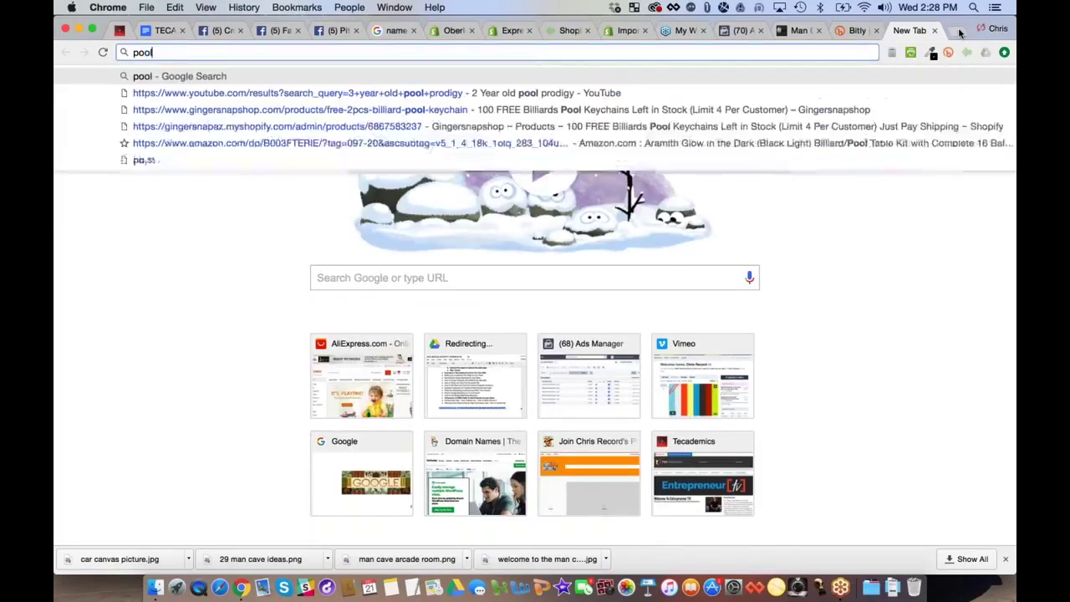
key("BackSpace")
key("BackSpace")
key("BackSpace")
type("billia")
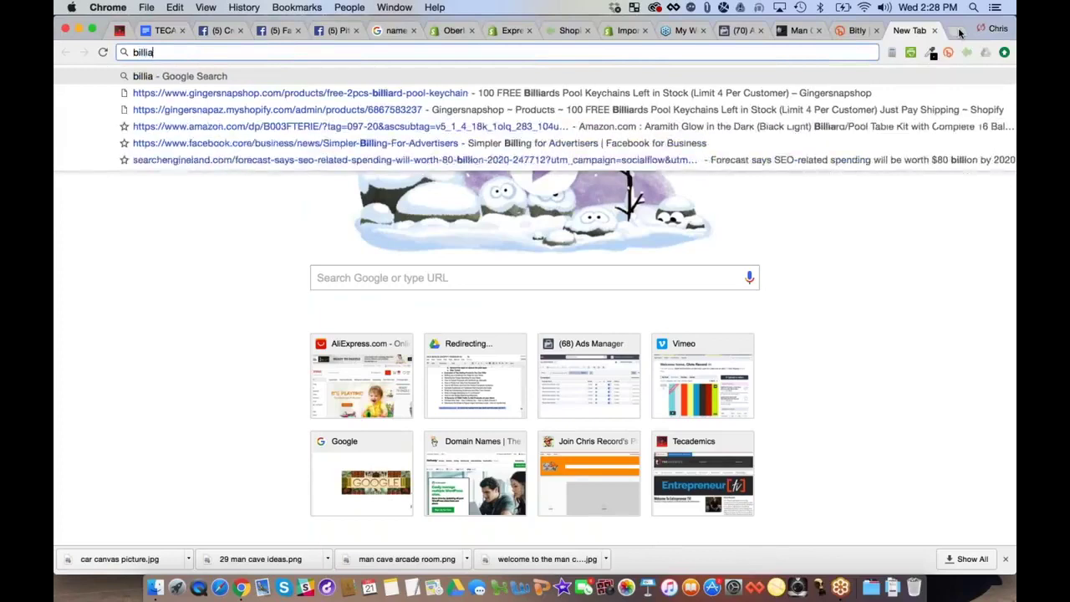
type("rds brands")
key("Return")
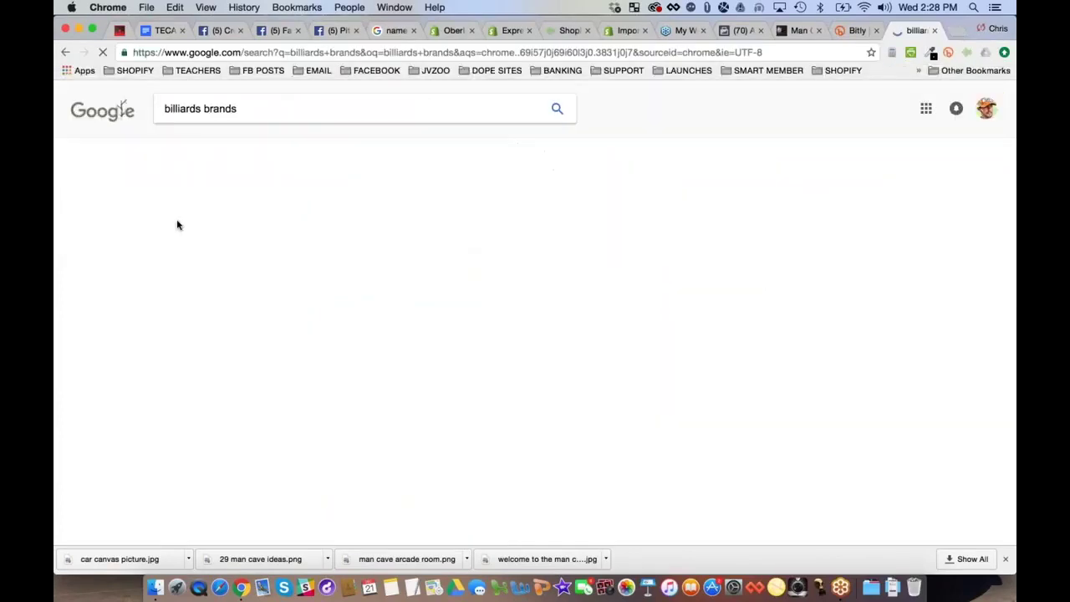
left_click(274, 362)
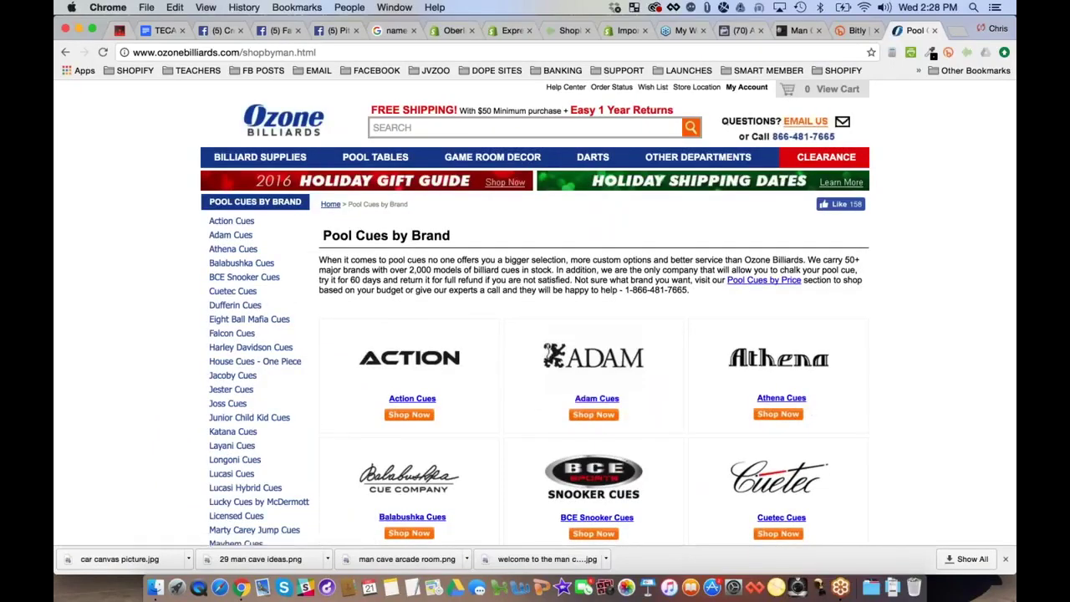
Try cue-brand interest searches in the audience: 'action cues', 'athena cues', then 'cue'
left_click(741, 30)
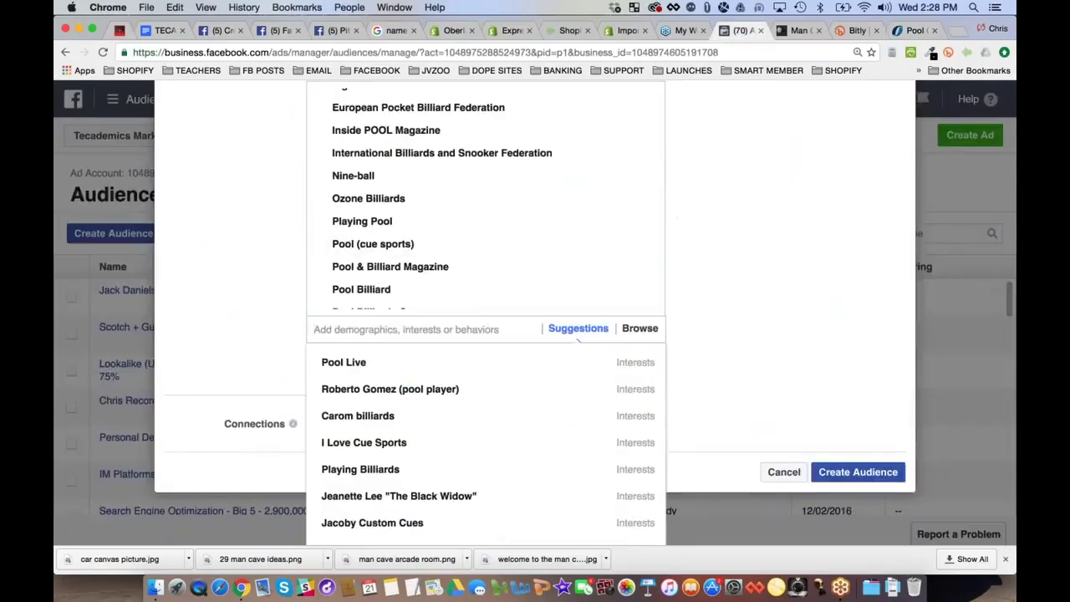
type("action cu")
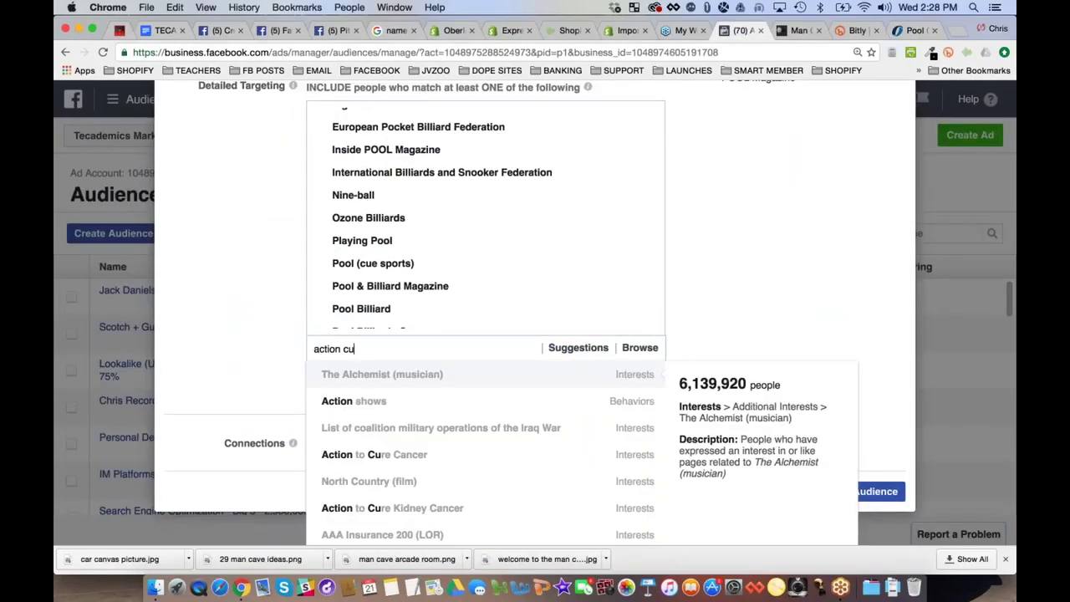
type("es")
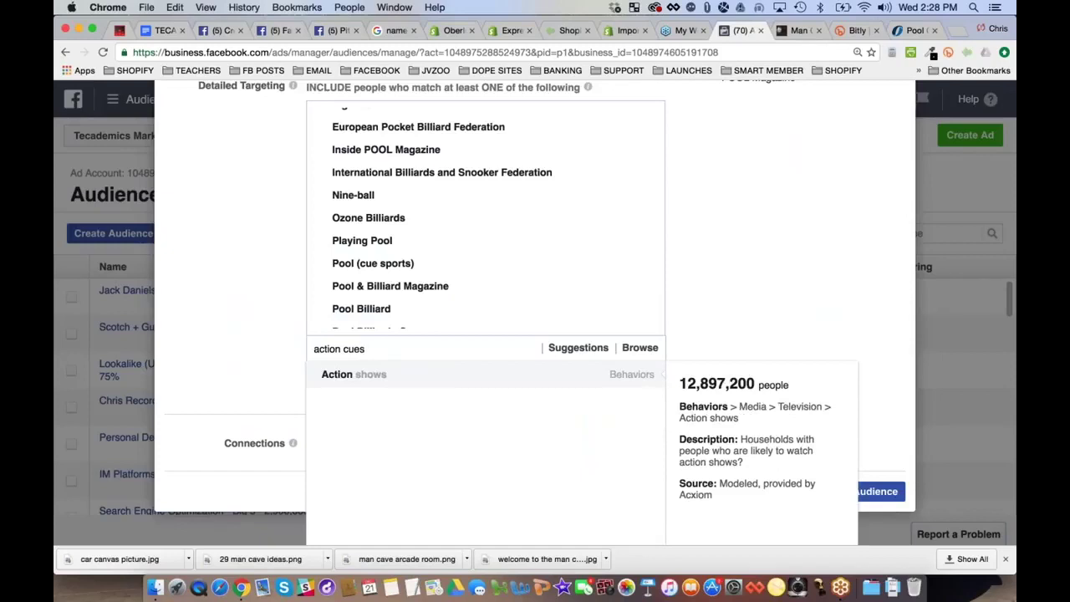
left_click(915, 30)
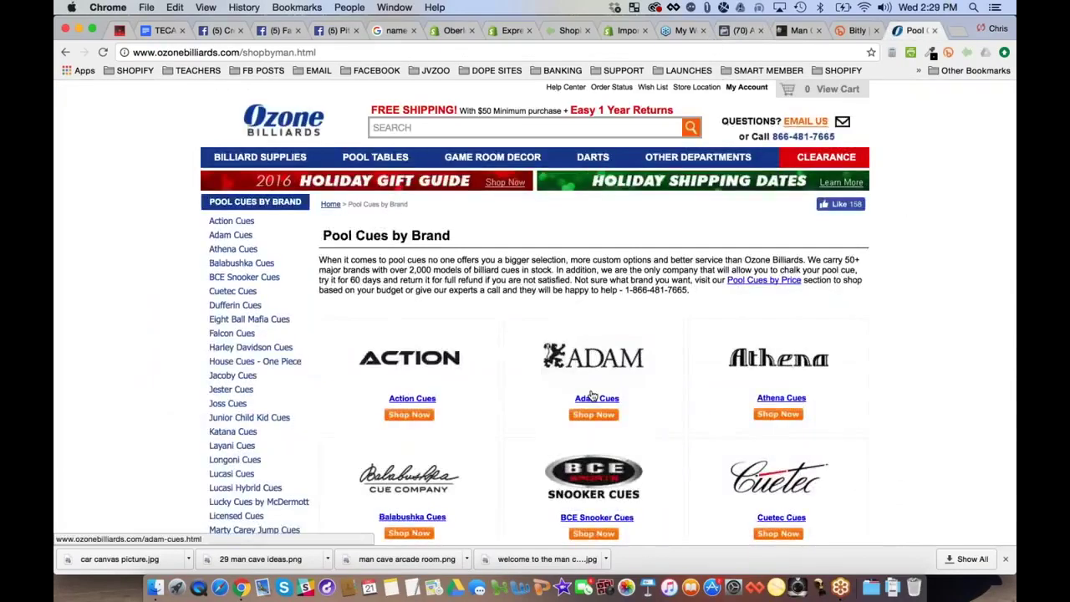
scroll(590, 396, "down", 2)
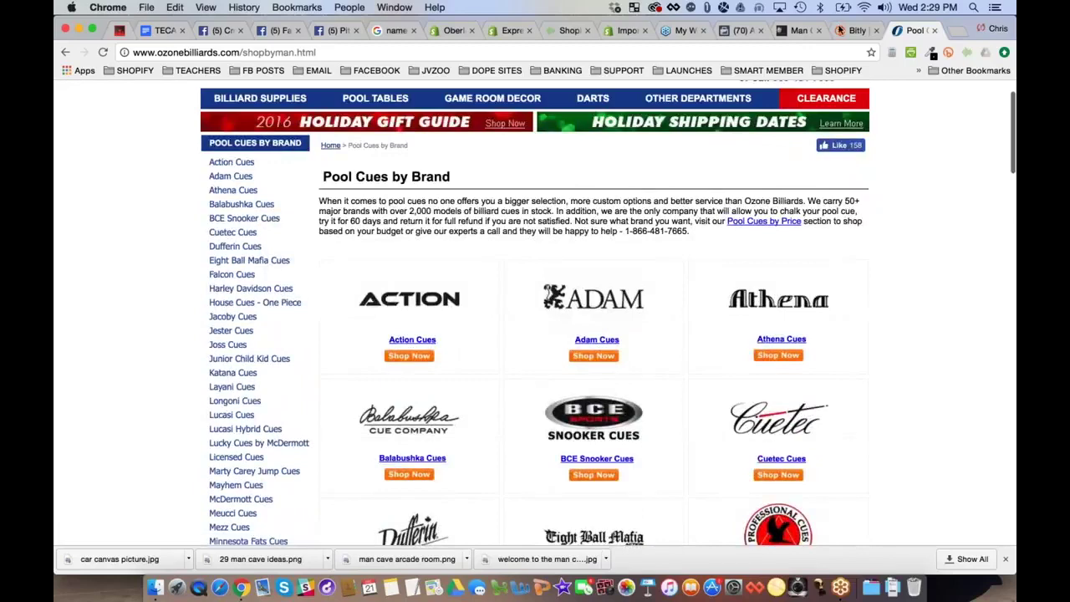
left_click(743, 30)
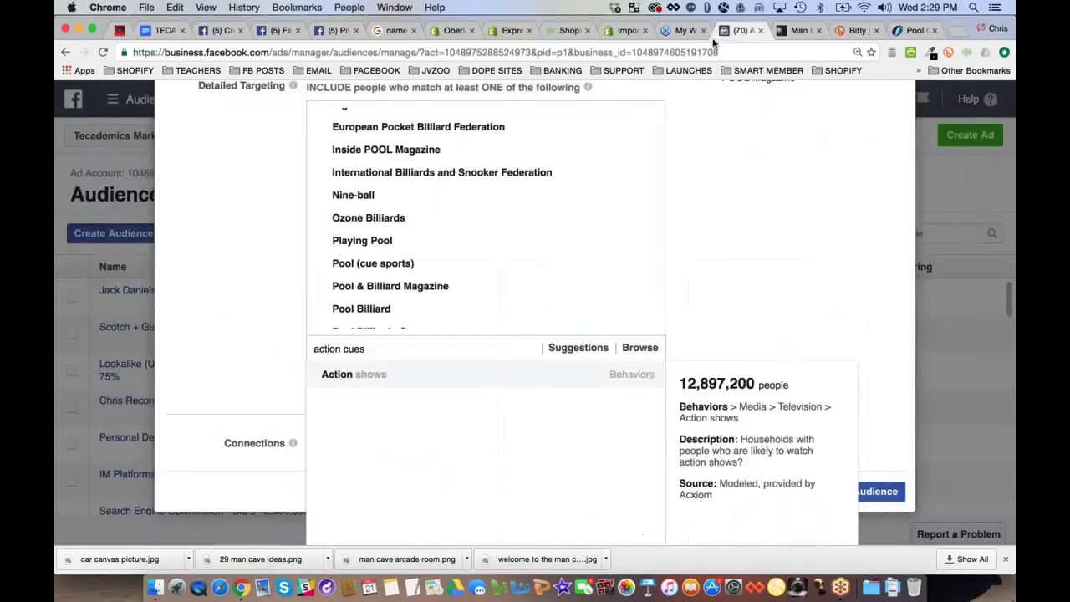
triple_click(318, 348)
type("athena cu")
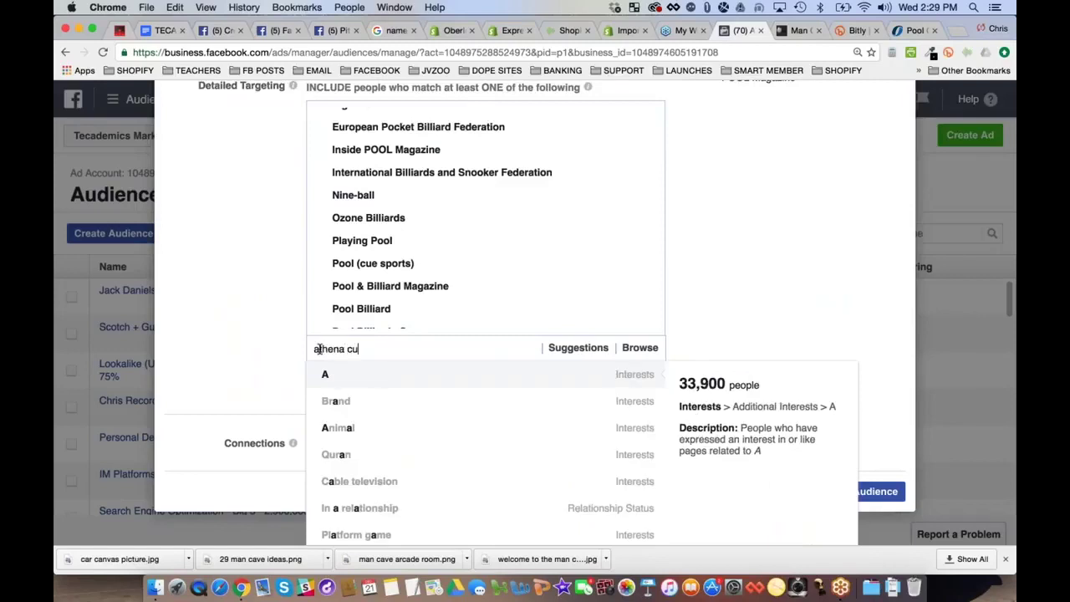
type("es")
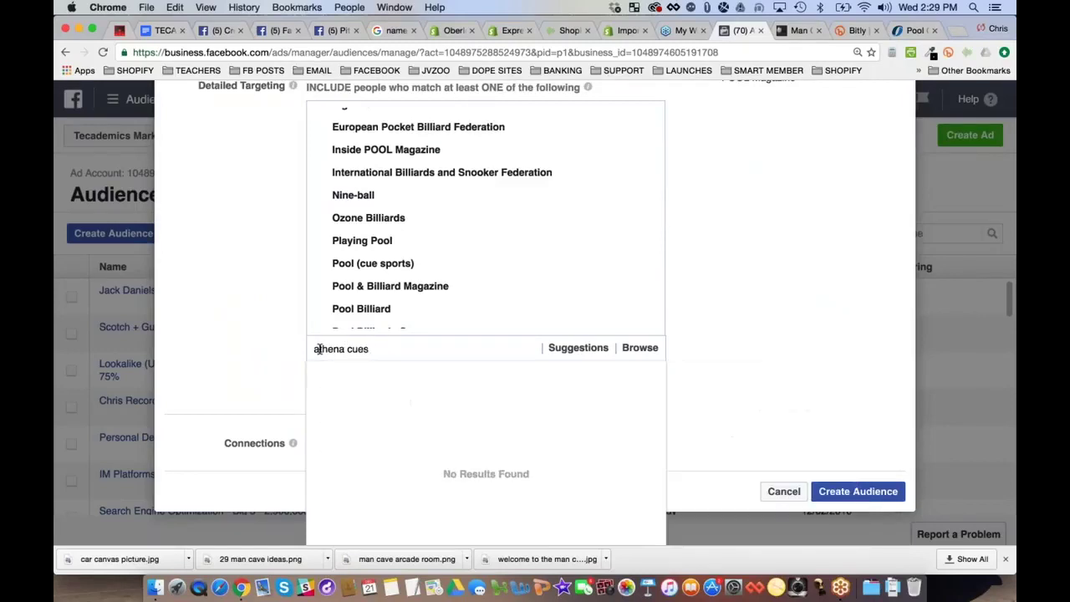
key("BackSpace")
key("BackSpace")
key("BackSpace")
key("BackSpace")
key("BackSpace")
key("BackSpace")
key("BackSpace")
key("BackSpace")
key("BackSpace")
key("BackSpace")
key("BackSpace")
type("cue")
scroll(475, 428, "down", 1)
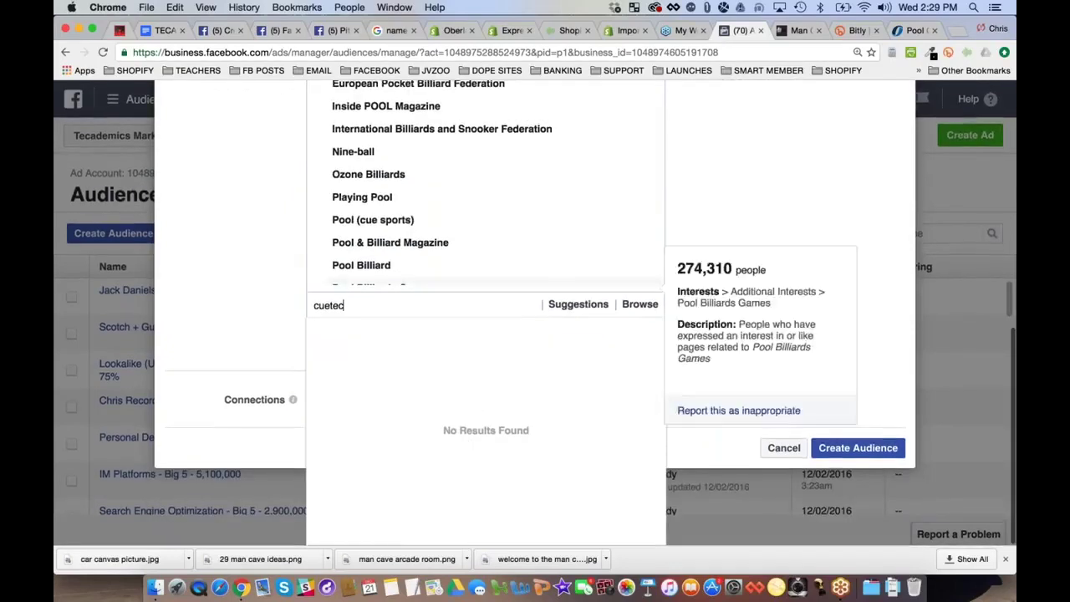
Browse the full Ozone Billiards cue brand list, then search 'cue' again in the interest field
left_click(914, 30)
scroll(535, 318, "down", 5)
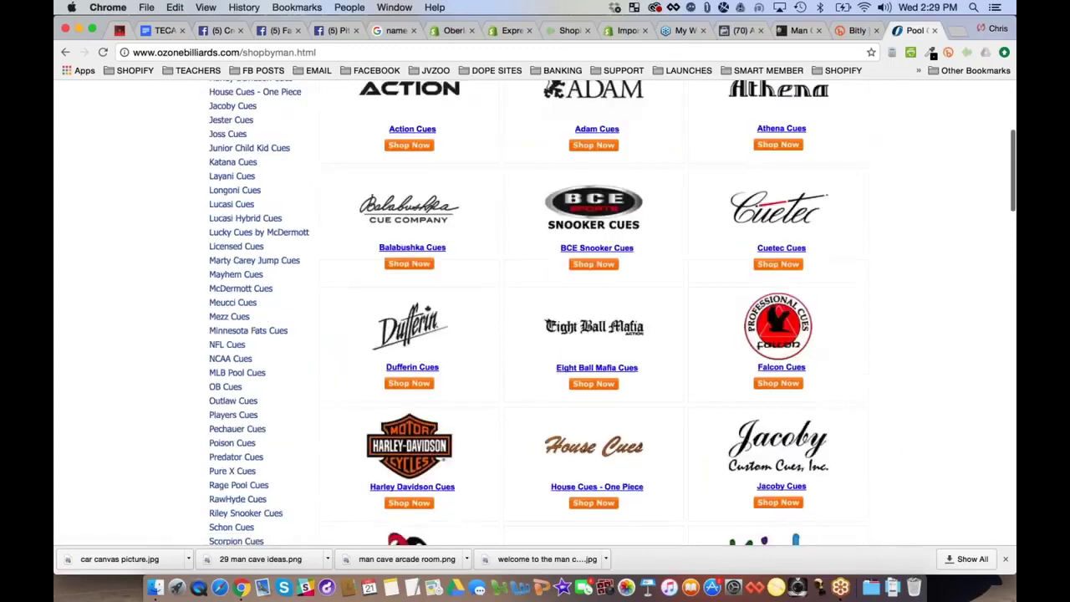
scroll(435, 320, "down", 3)
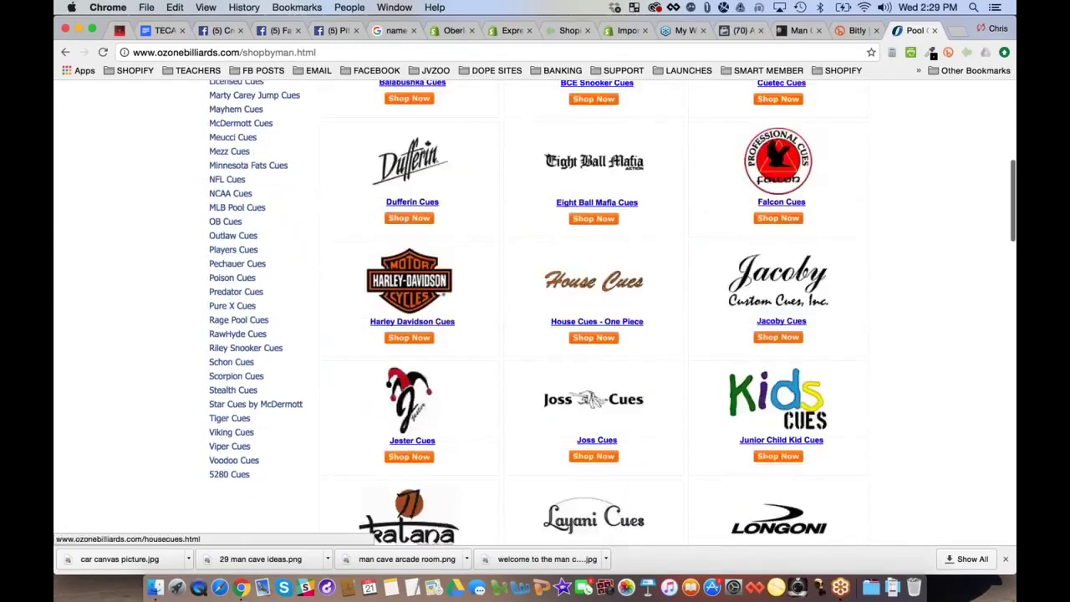
scroll(435, 334, "down", 1)
scroll(535, 317, "down", 4)
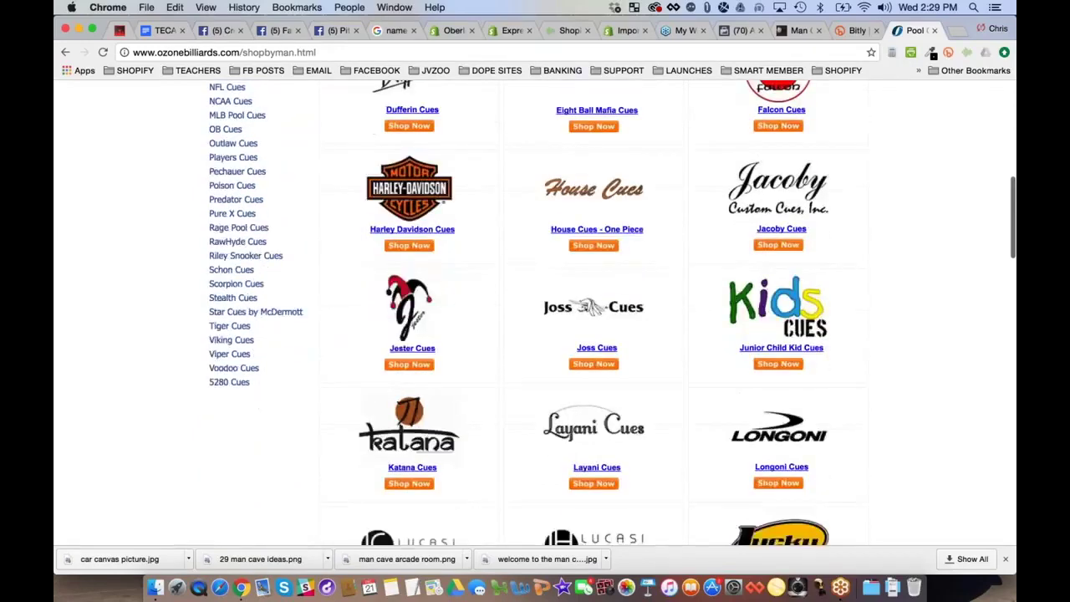
scroll(536, 318, "down", 5)
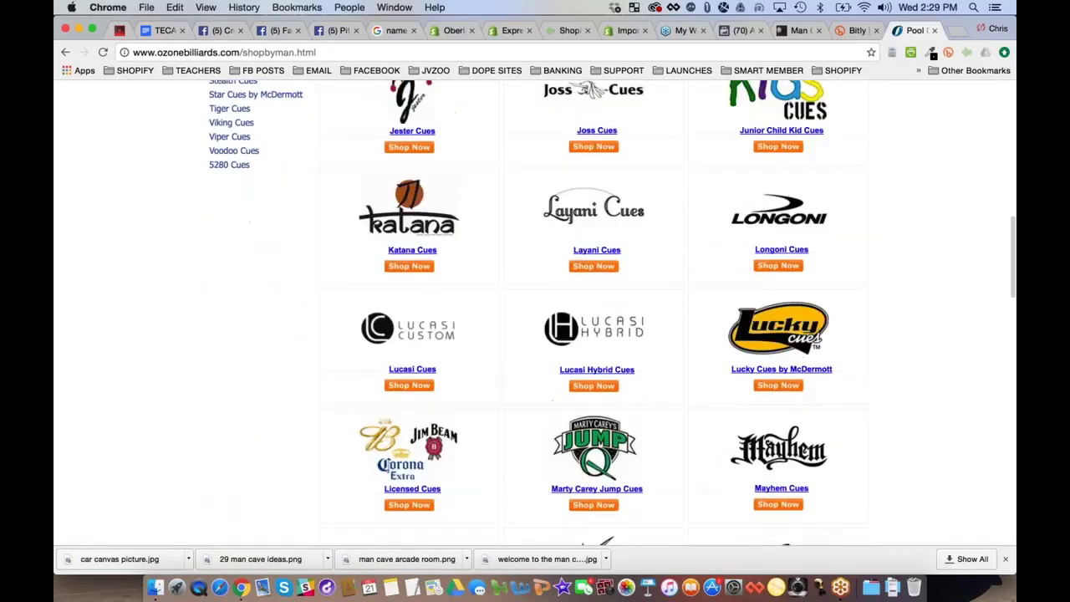
scroll(535, 318, "down", 5)
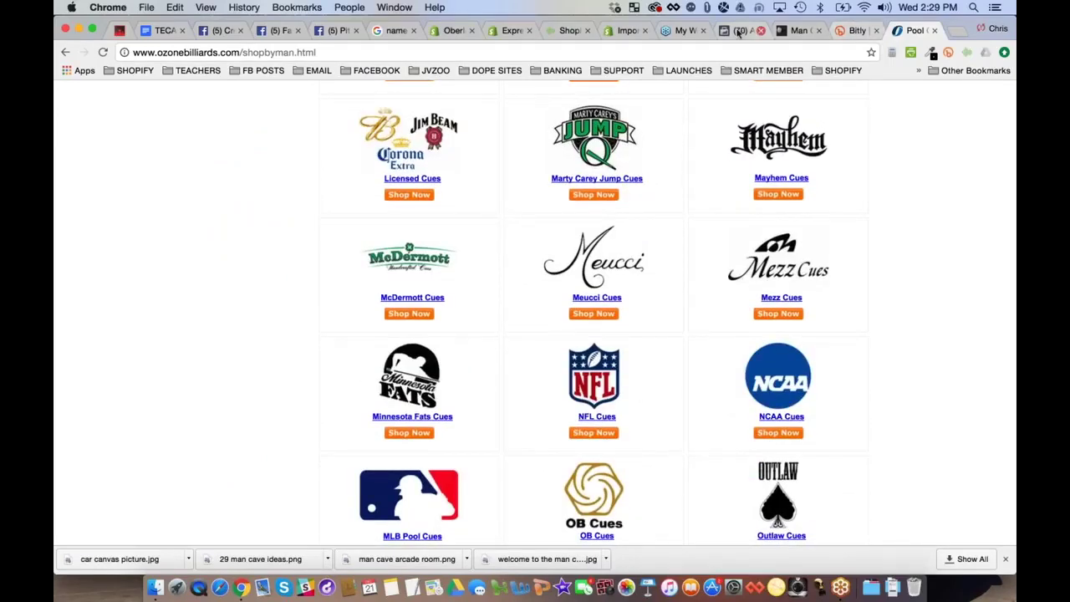
left_click(766, 31)
key("super+a")
type("cue")
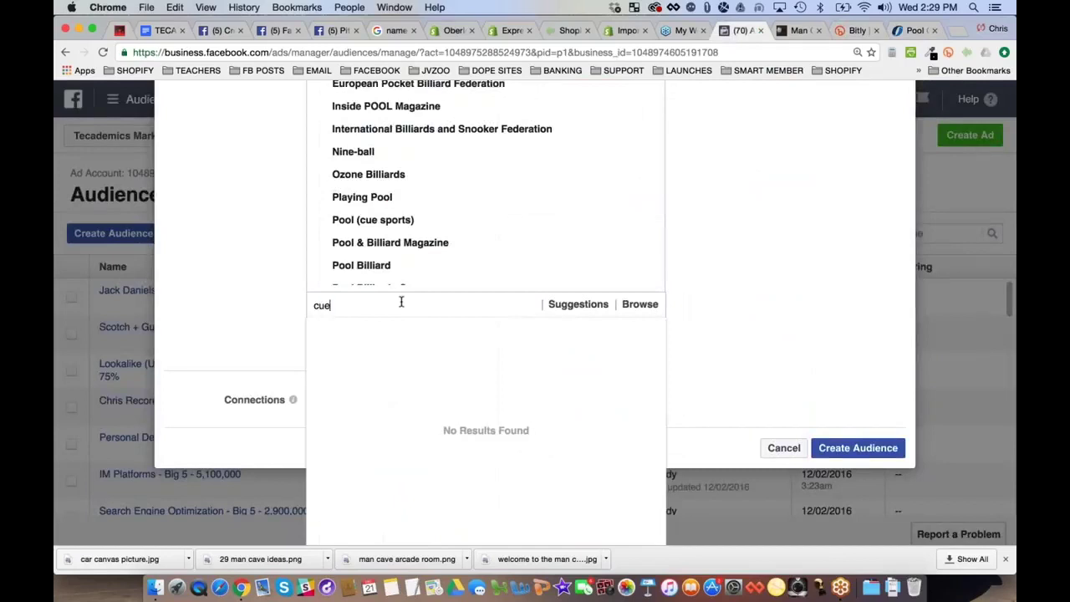
Try narrowing the audience with Predator Cues as a must-also-match interest, then remove it
key("super+a")
key("BackSpace")
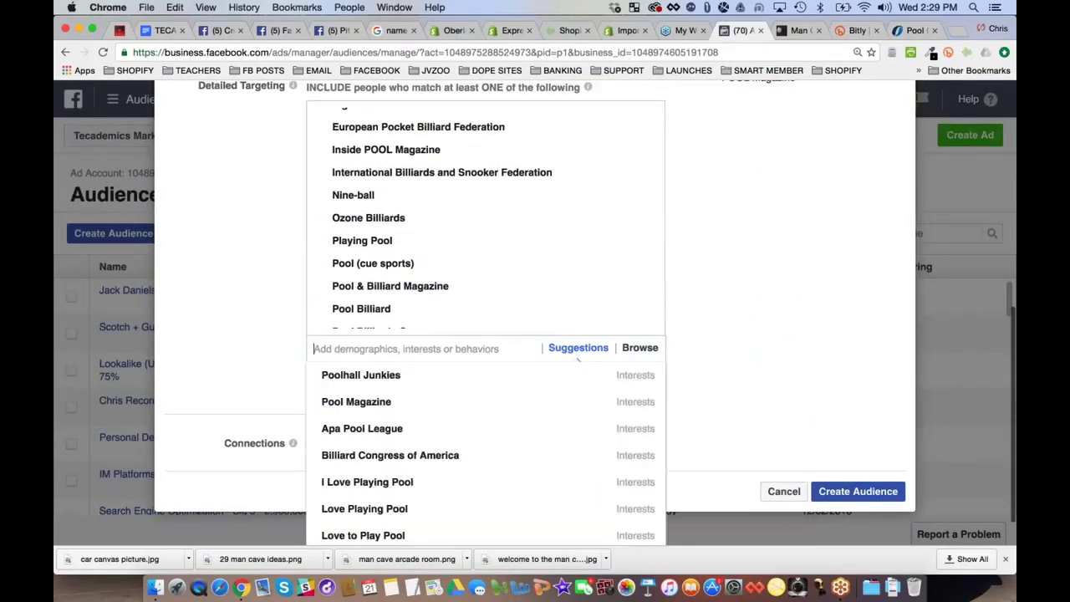
type("cues")
key("super+a")
key("BackSpace")
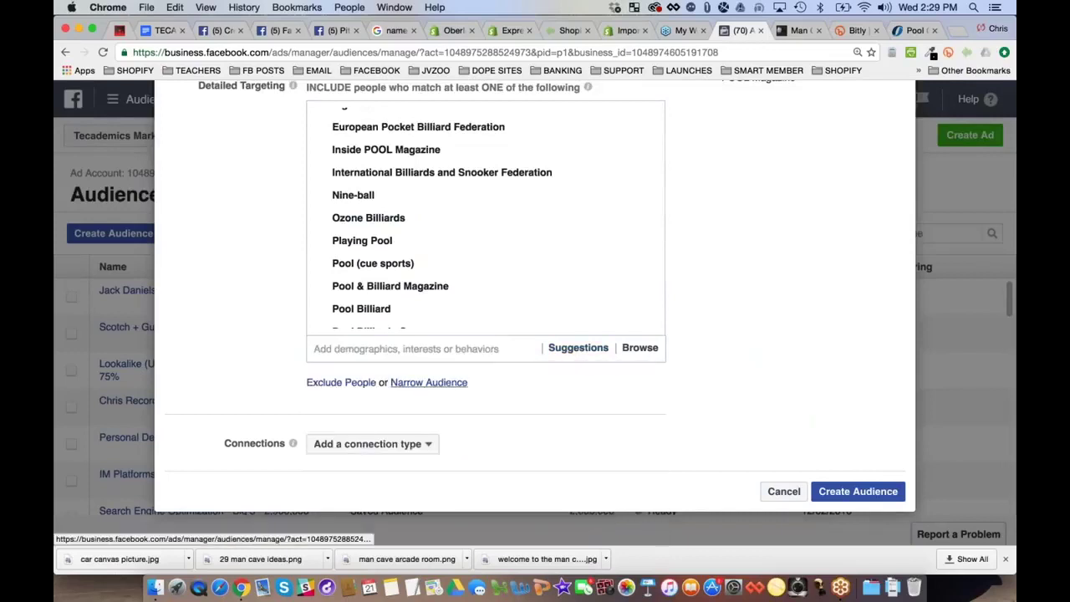
left_click(429, 382)
type("cues")
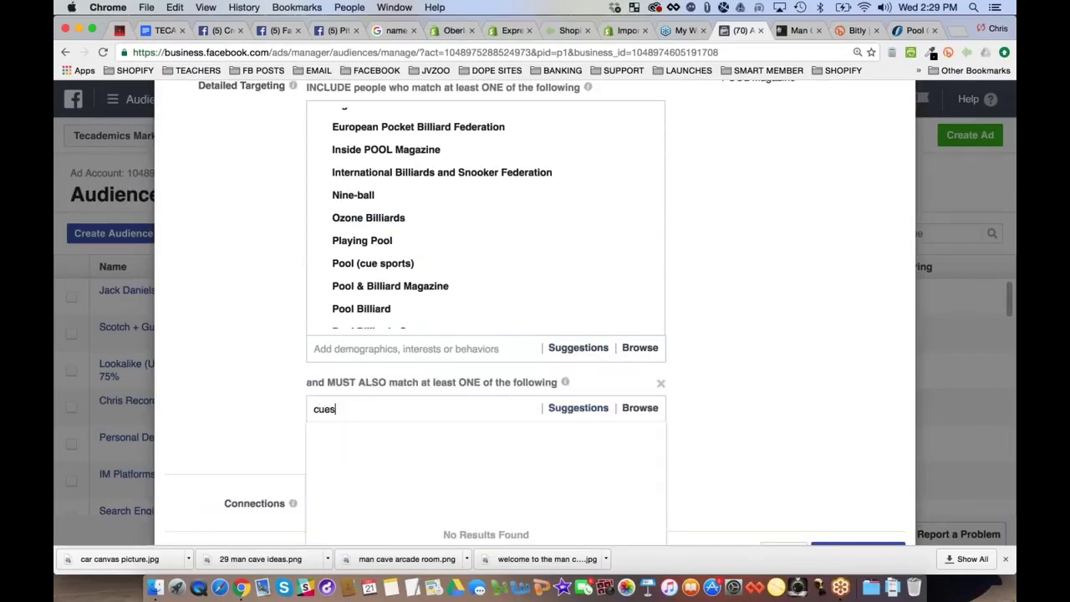
left_click(377, 435)
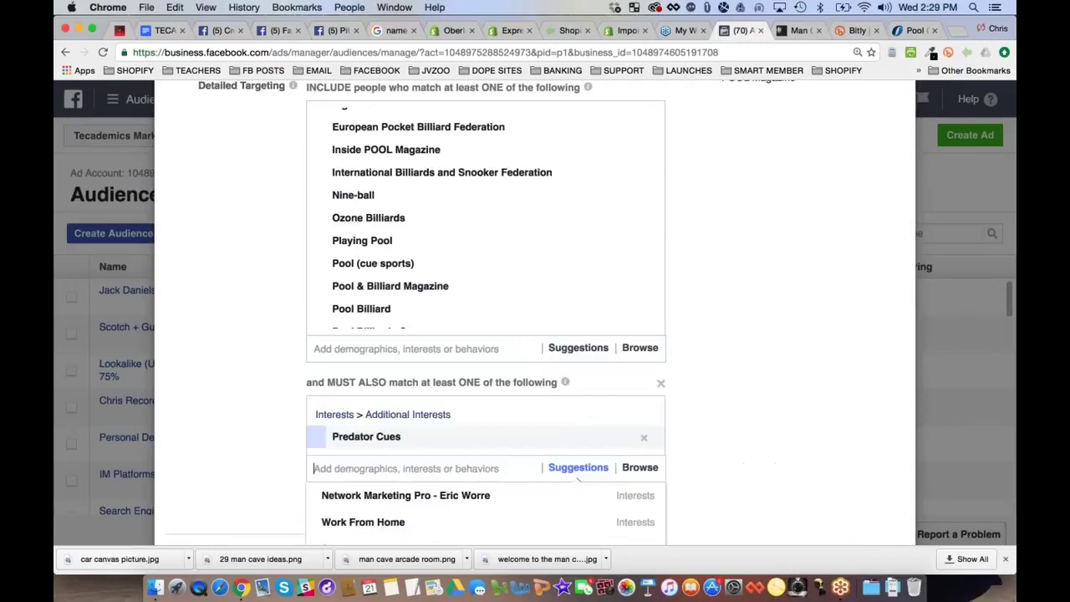
scroll(268, 386, "down", 4)
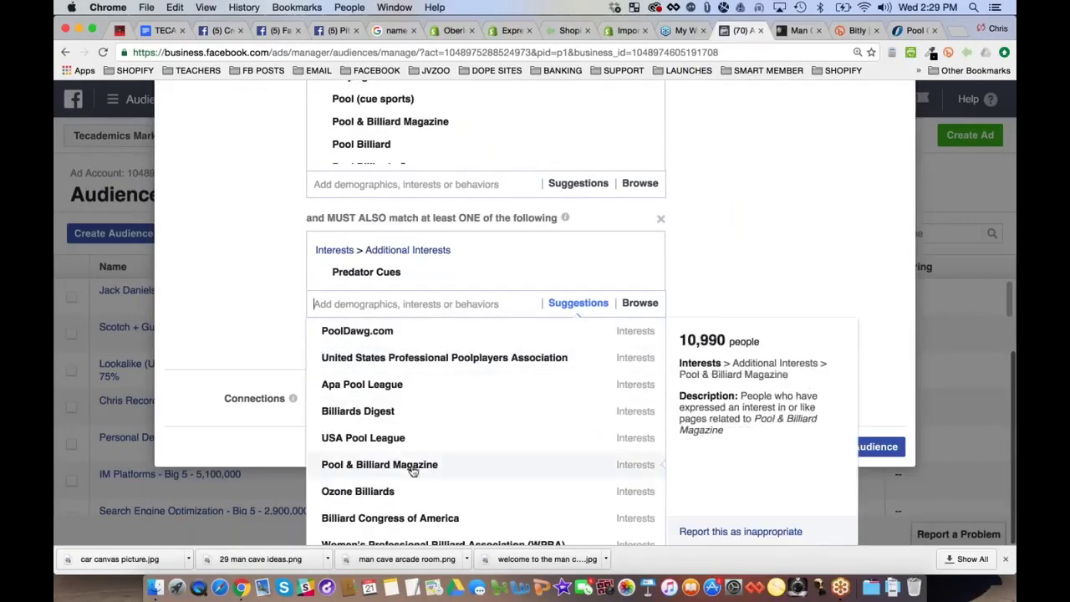
left_click(258, 295)
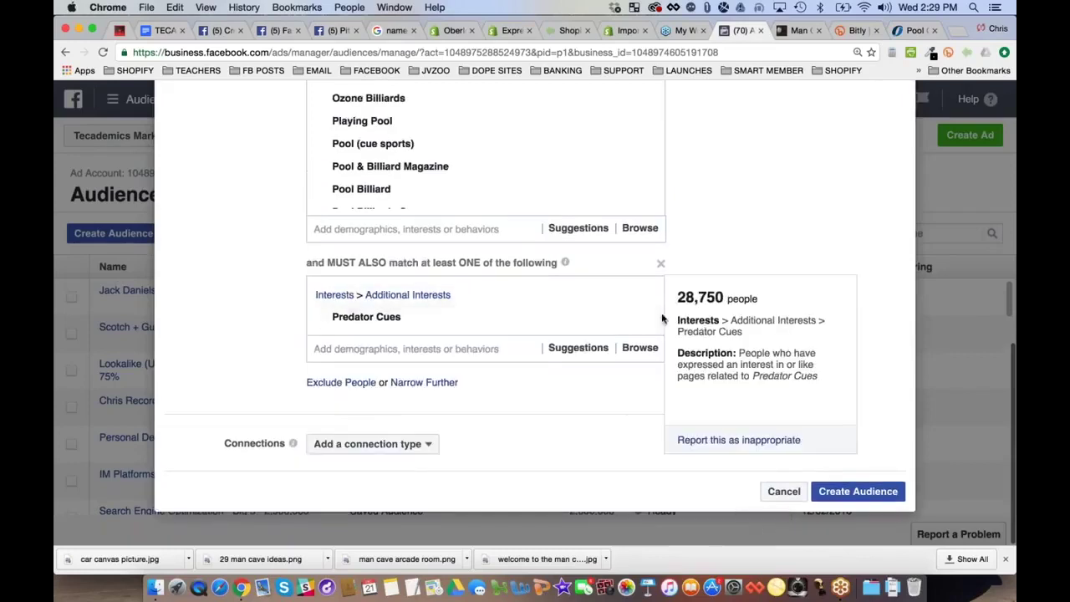
left_click(644, 317)
scroll(257, 259, "up", 2)
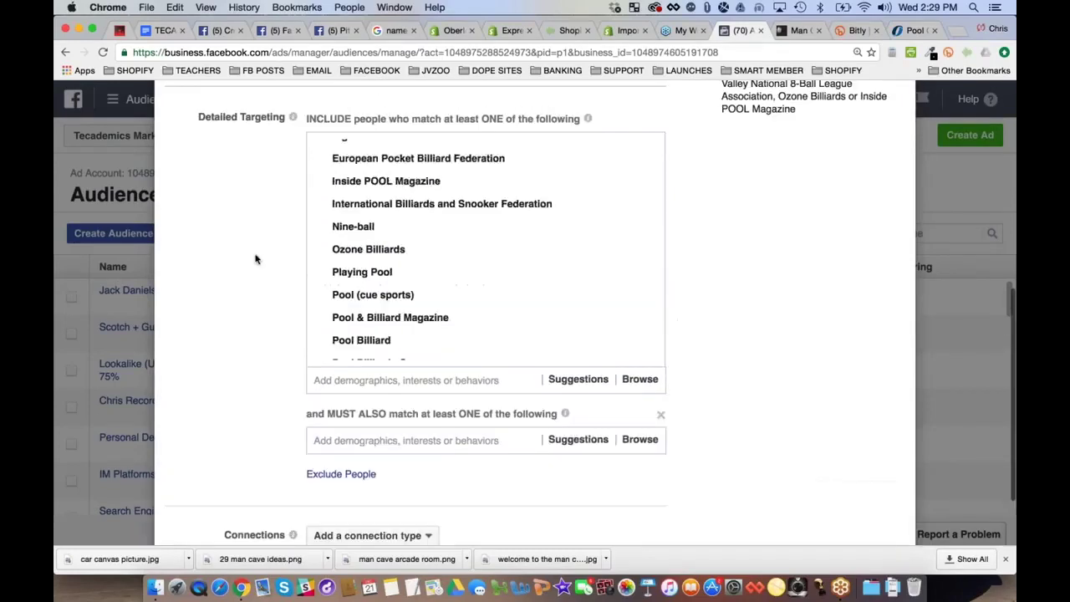
scroll(256, 259, "up", 3)
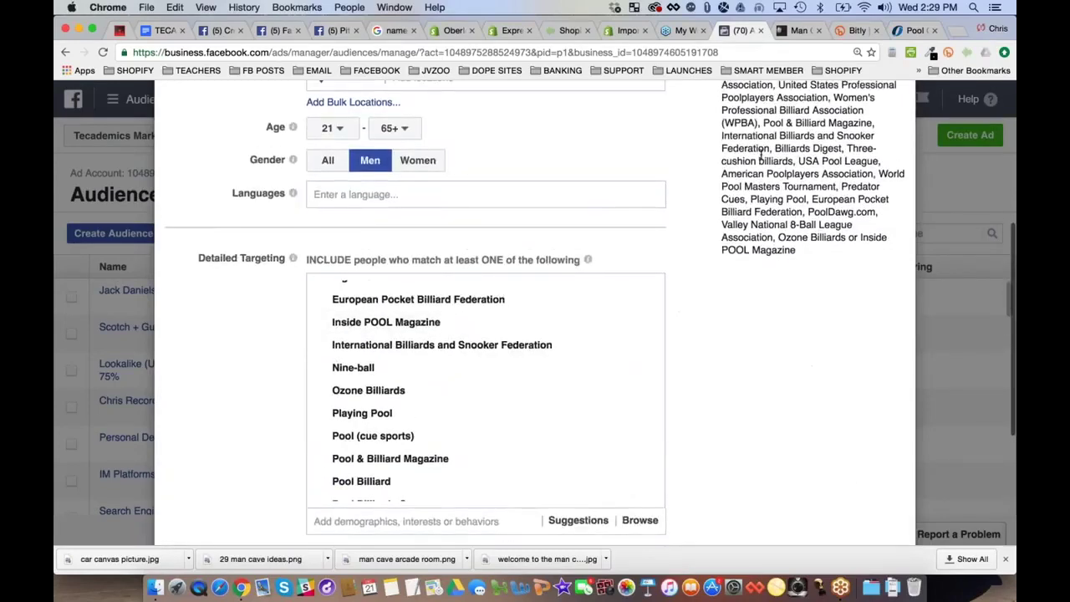
scroll(761, 154, "up", 5)
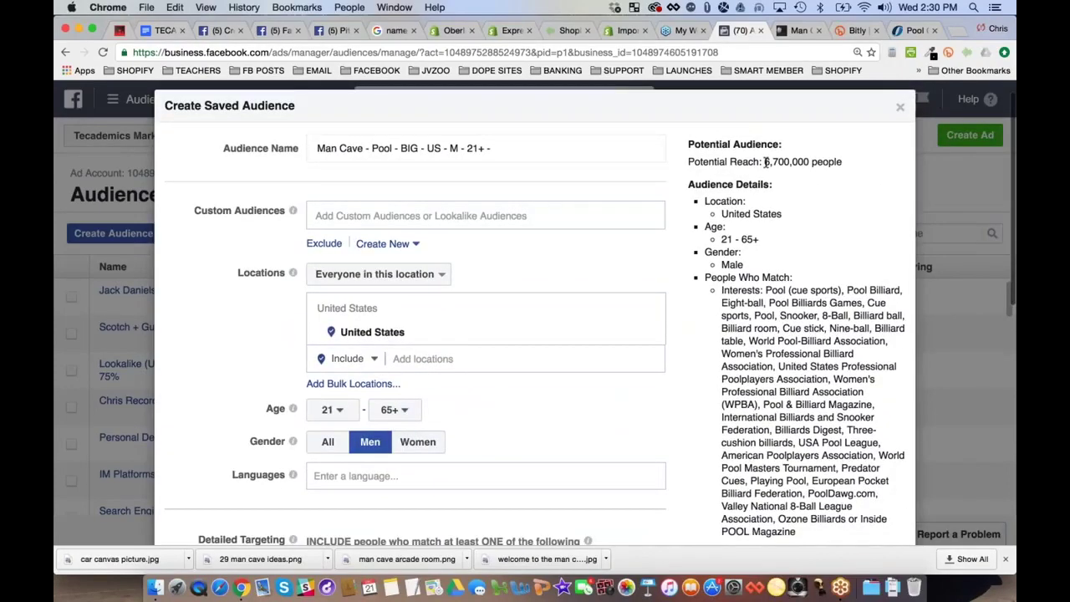
Append the potential reach figure 6,700,000 to the end of the audience name
left_click_drag(764, 162, 812, 162)
key("super+c")
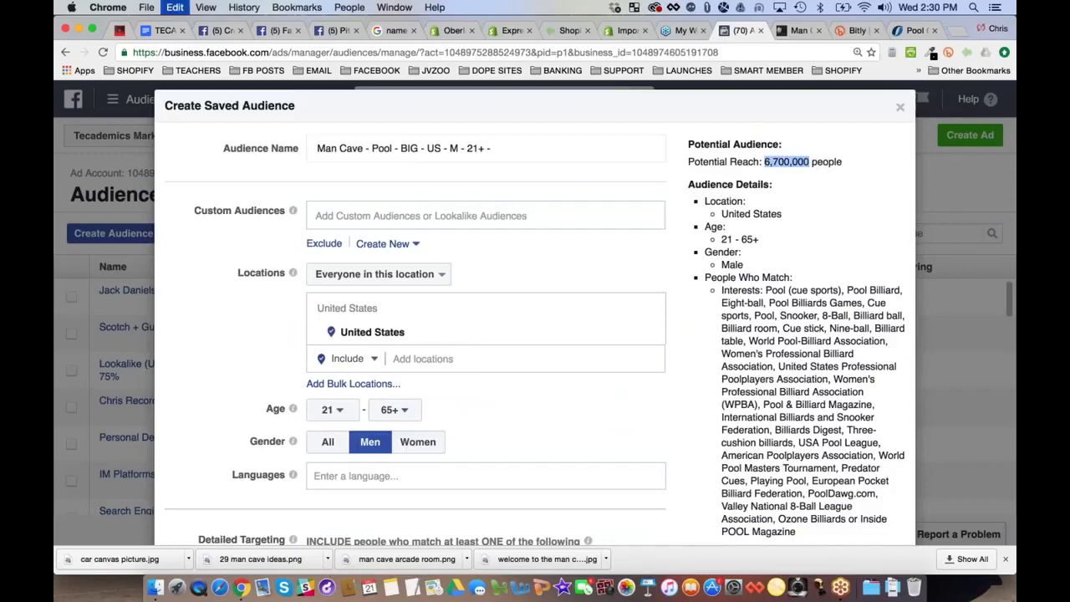
left_click(557, 148)
key("super+v")
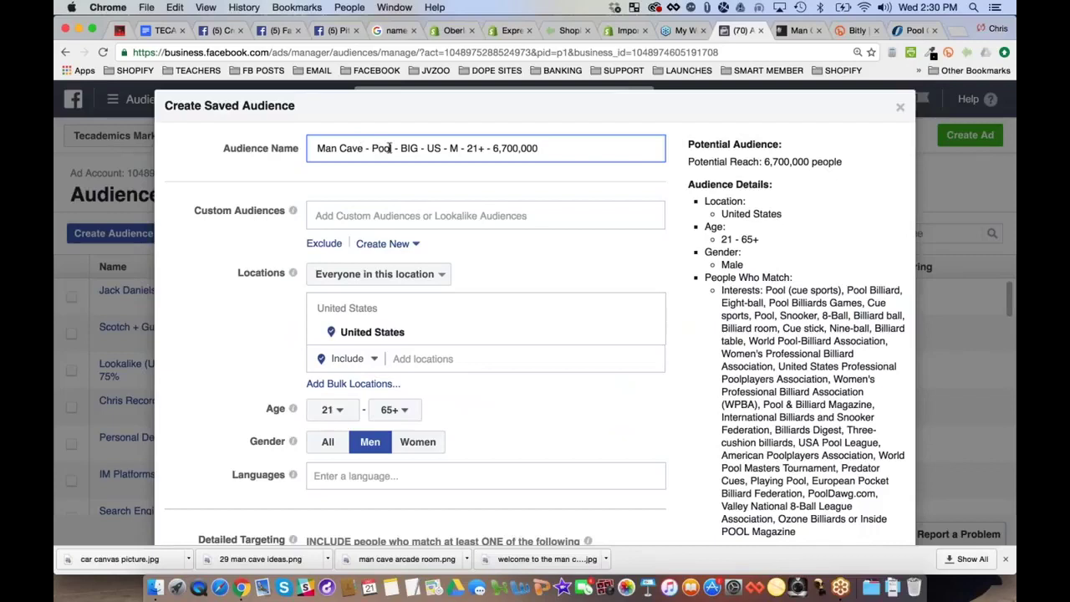
Change 'Pool' to 'Billiards' and 'BIG' to 'Broad' in the name, and save the audience
double_click(382, 148)
type("bl")
key("BackSpace")
key("BackSpace")
type("Billiards")
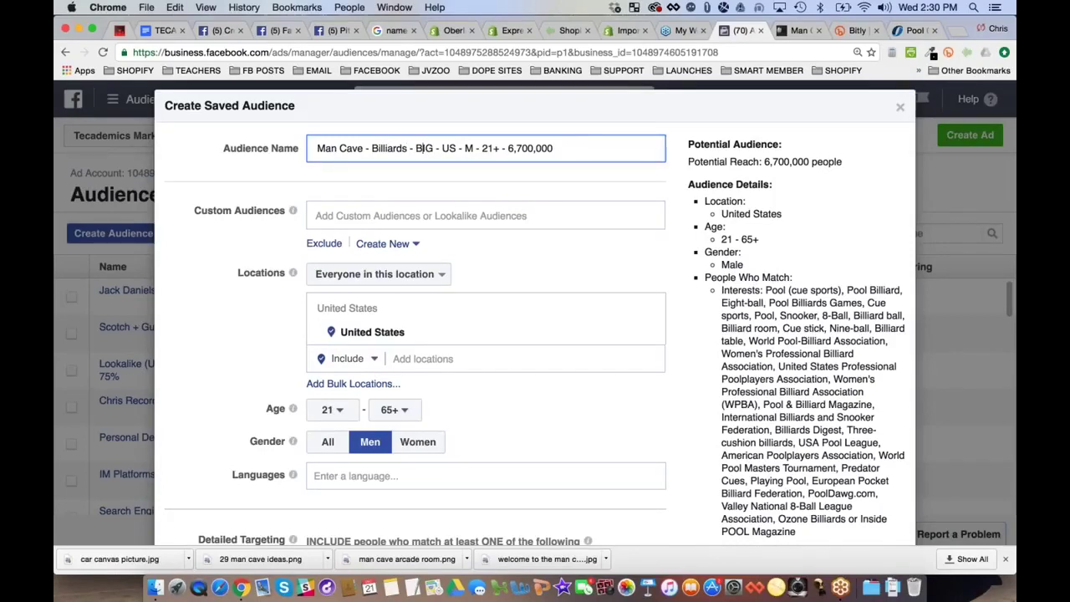
key("Delete")
key("Delete")
type("road")
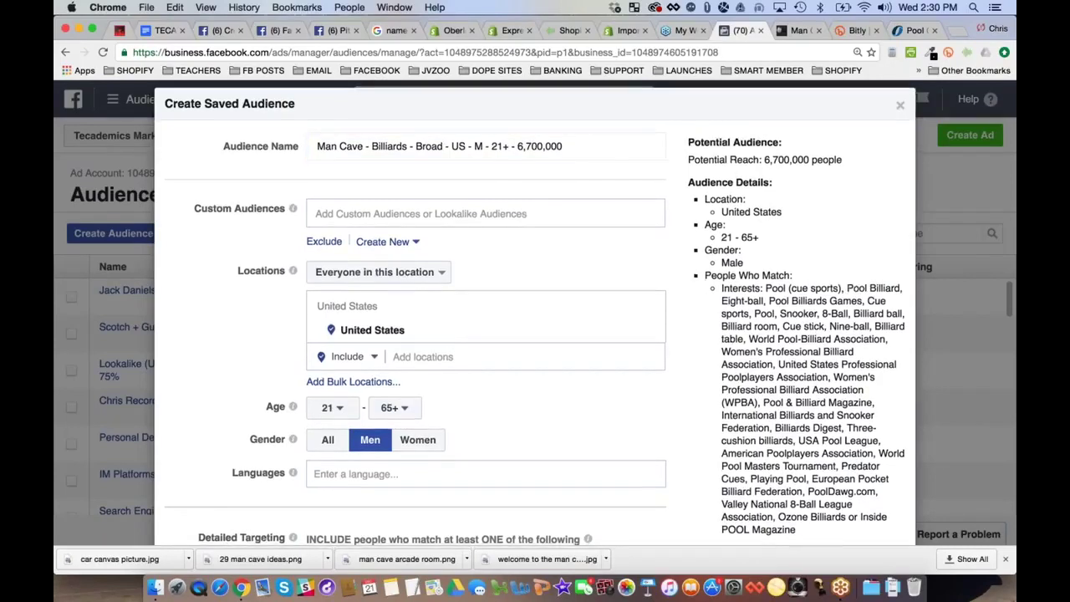
scroll(535, 313, "down", 10)
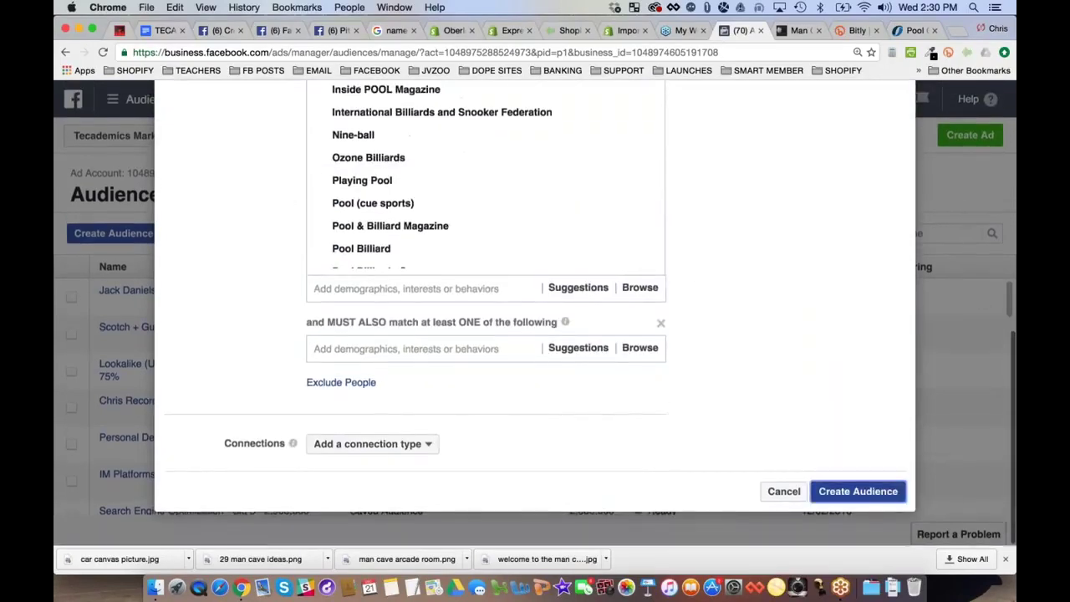
key("Escape")
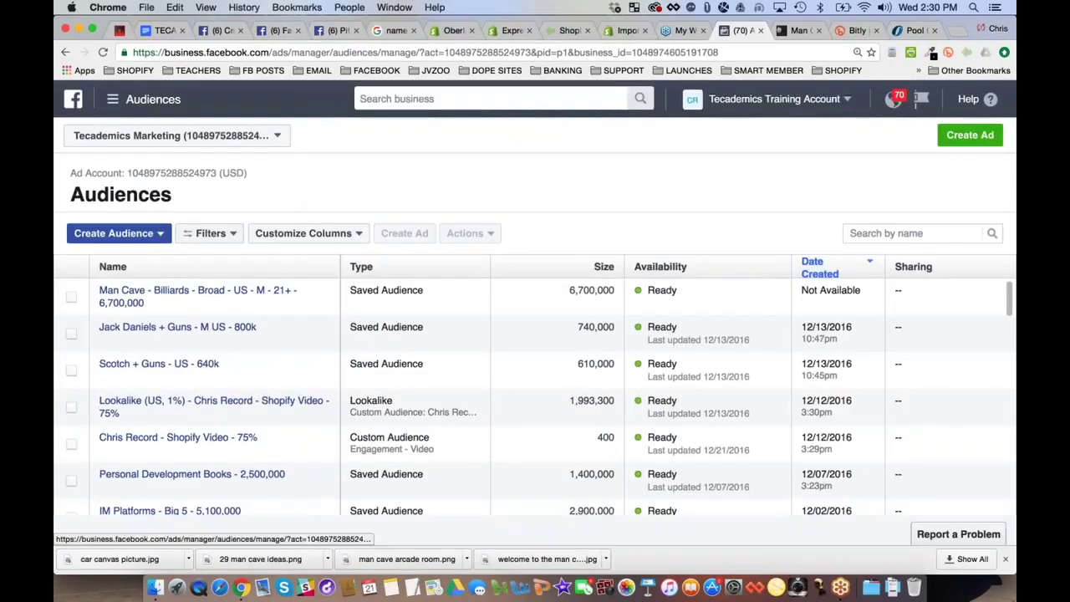
Select the Man Cave - Billiards audience and start creating a new ad from it
mouse_move(162, 297)
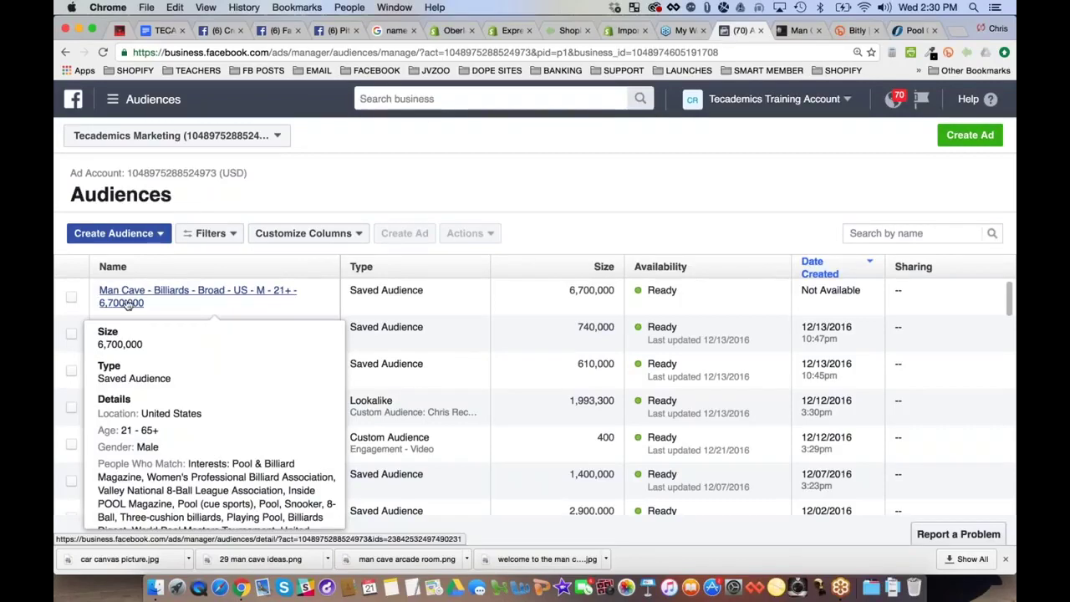
left_click(72, 298)
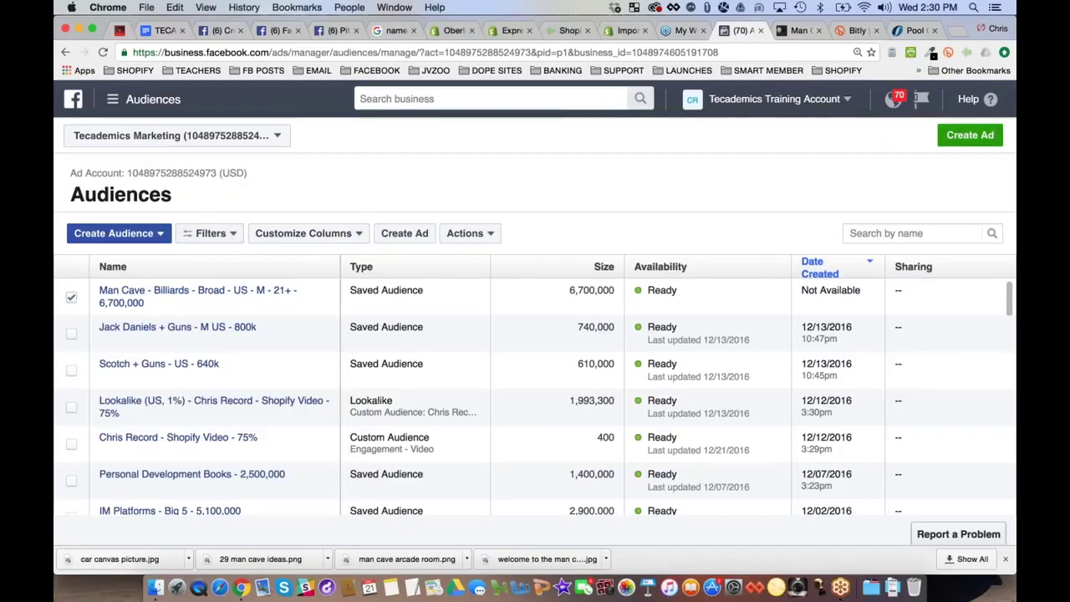
left_click(468, 233)
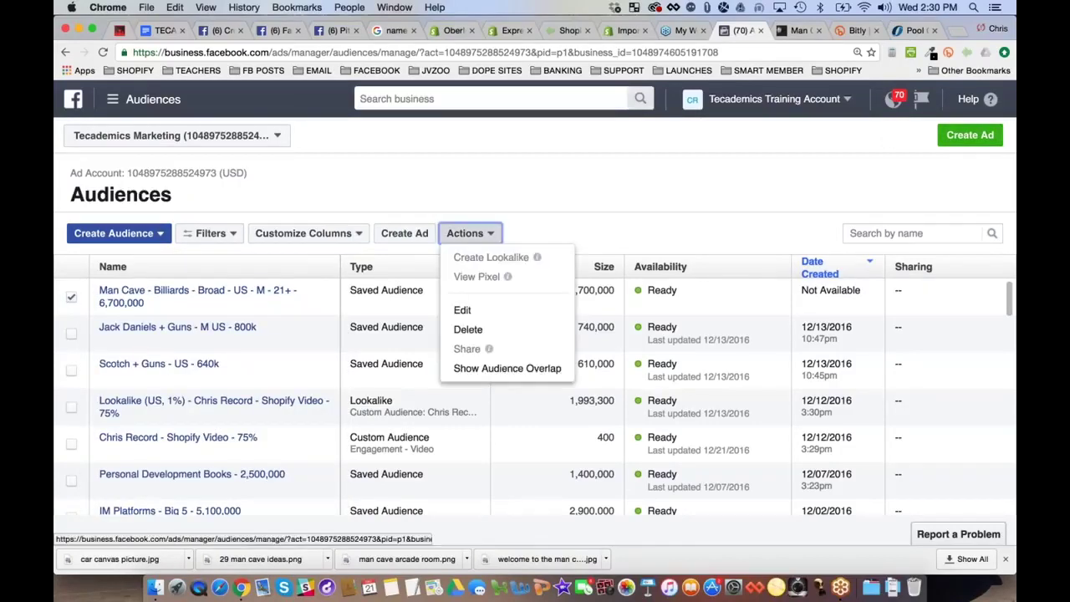
left_click(555, 224)
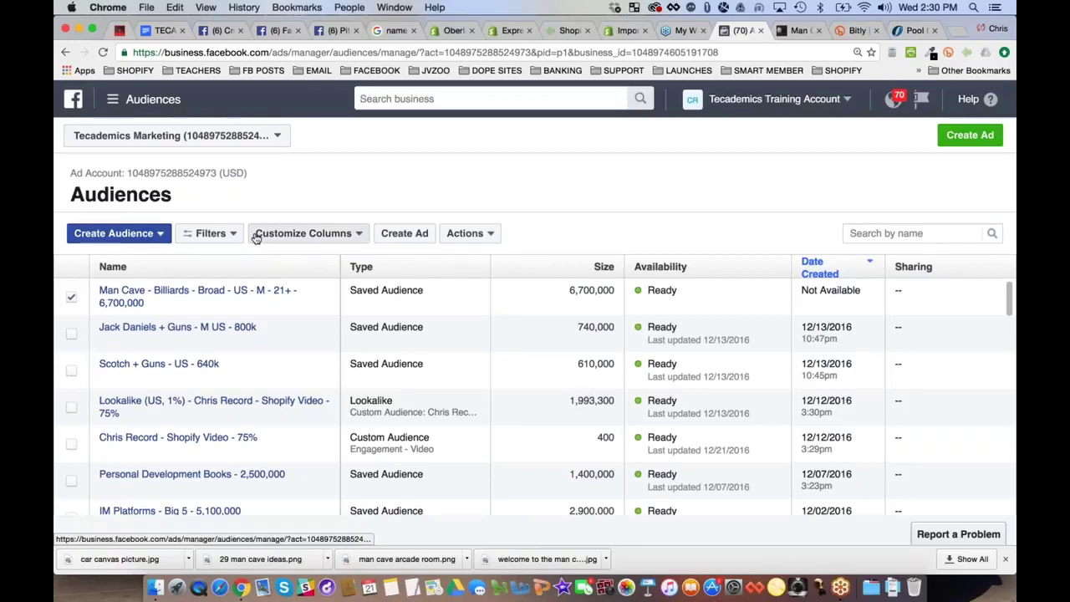
left_click(959, 138)
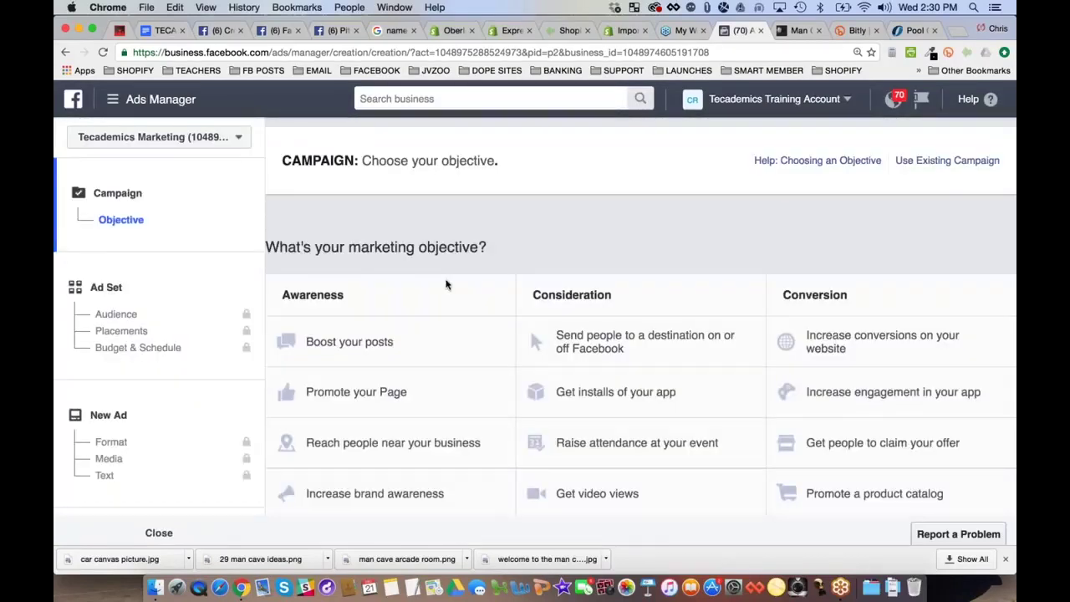
Pick the Boost your posts objective, name the campaign 'Billiards Table - Billiards Keywords', and continue
left_click(370, 342)
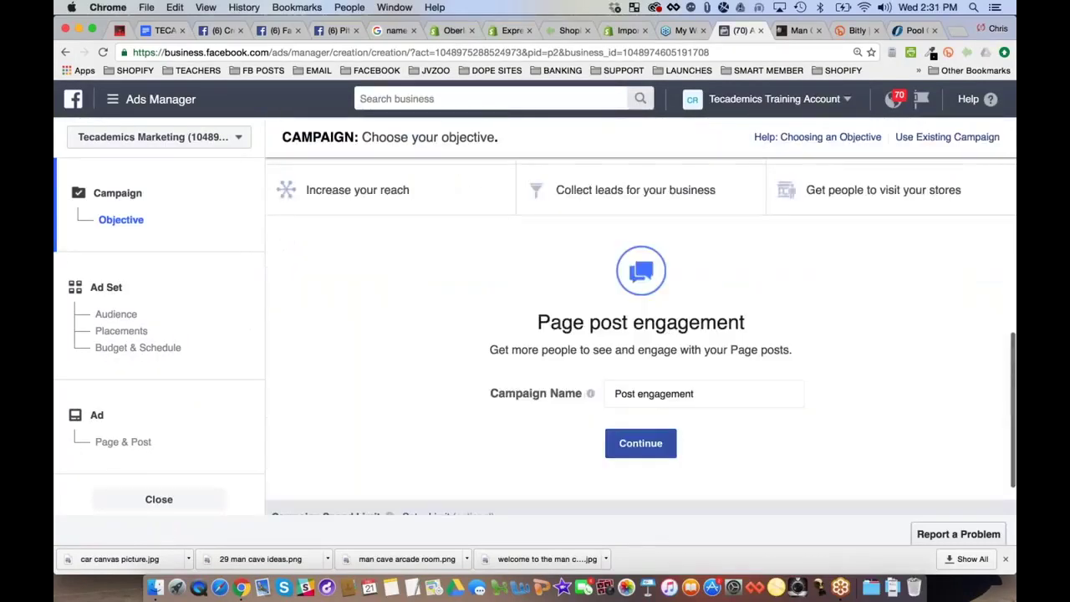
left_click(660, 394)
key("super+a")
type("Man Ca")
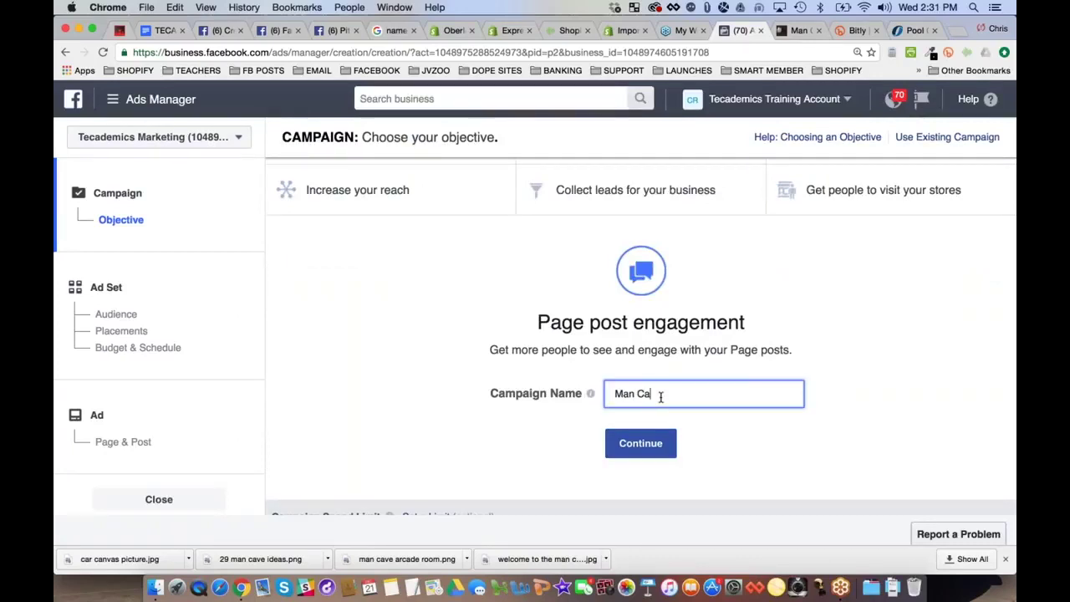
type("ve - Billiards TAbl")
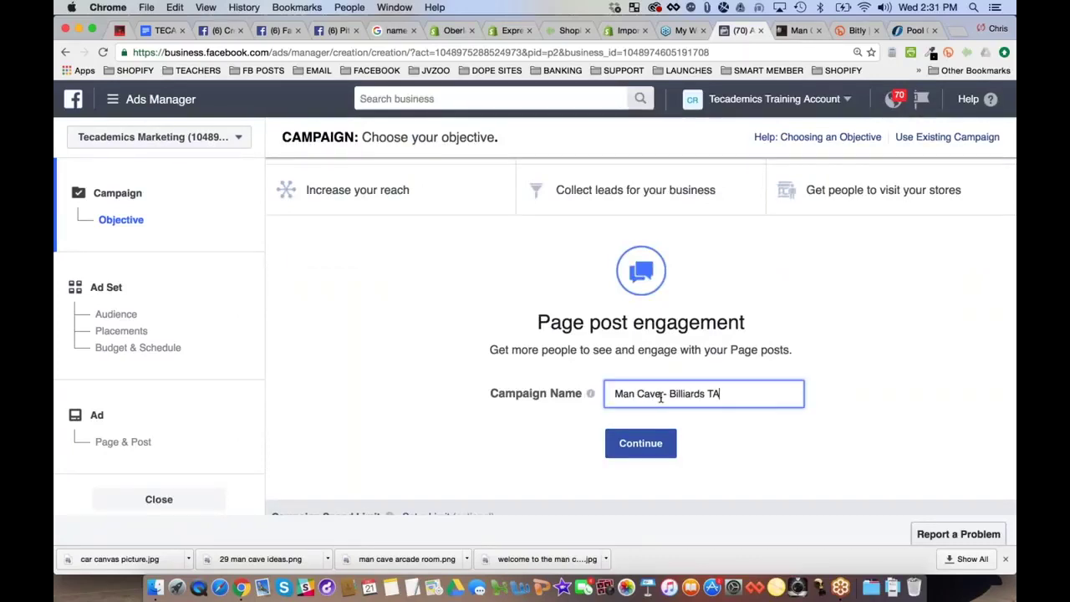
key("BackSpace")
key("BackSpace")
key("BackSpace")
key("super+a")
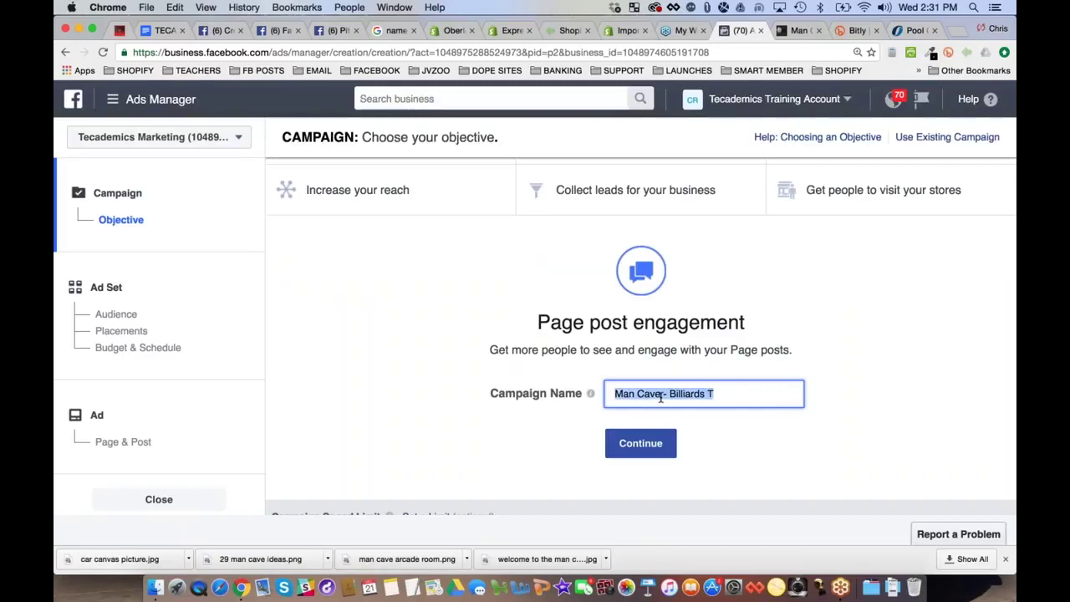
type("Billiards Tabl")
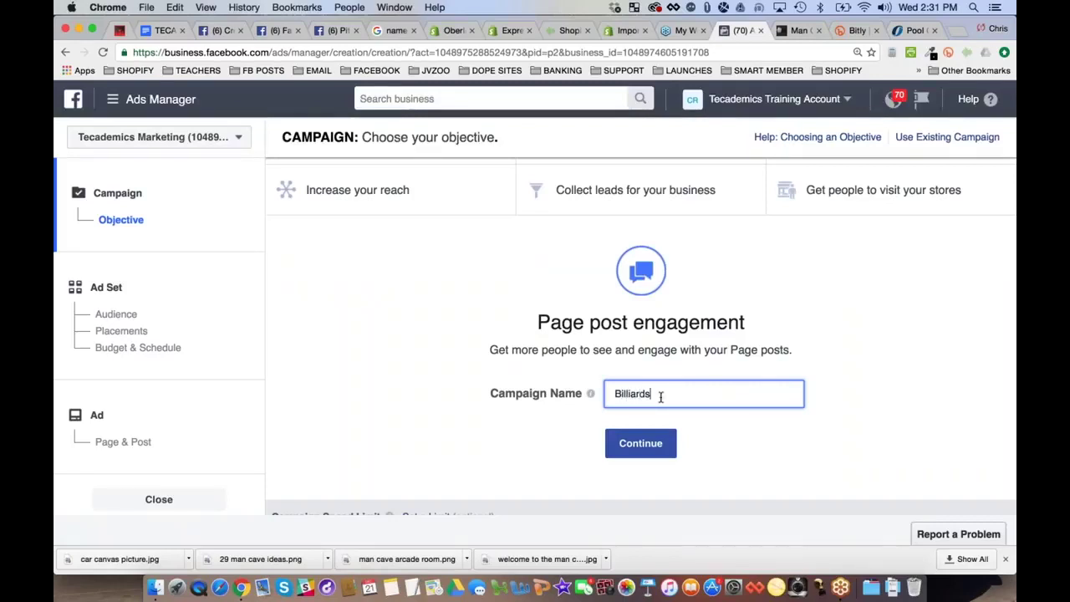
key("BackSpace")
key("BackSpace")
type("ble - Billiards ")
type("Key")
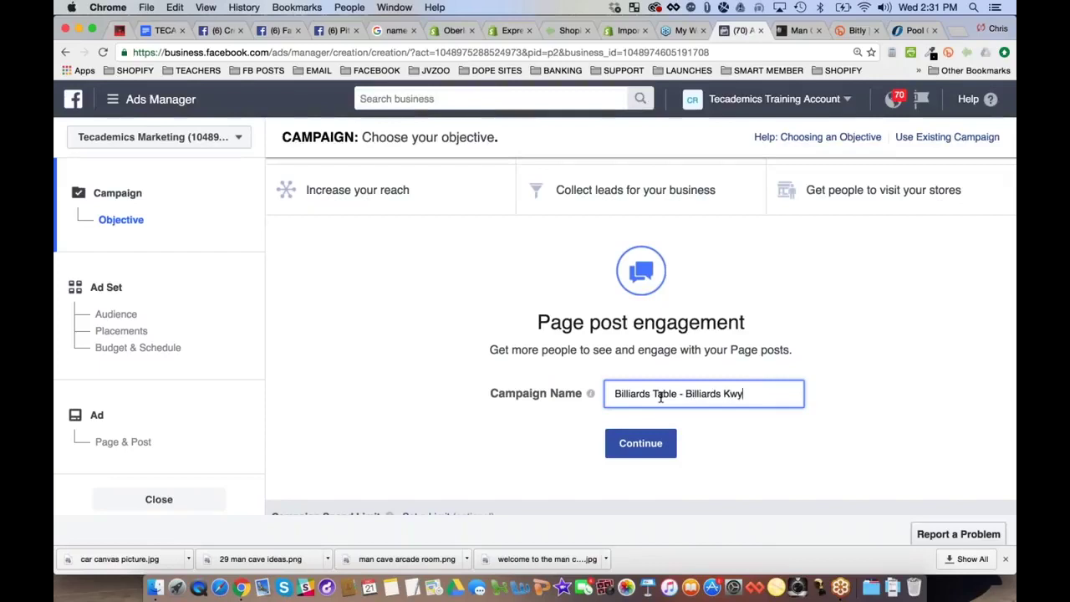
type("l")
key("BackSpace")
type("words")
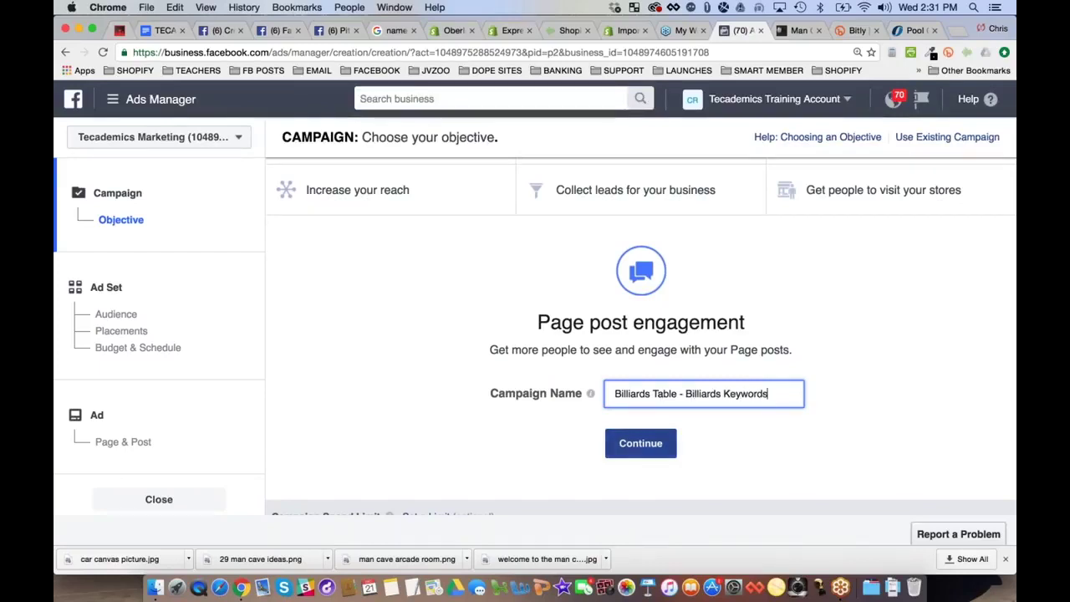
left_click(636, 445)
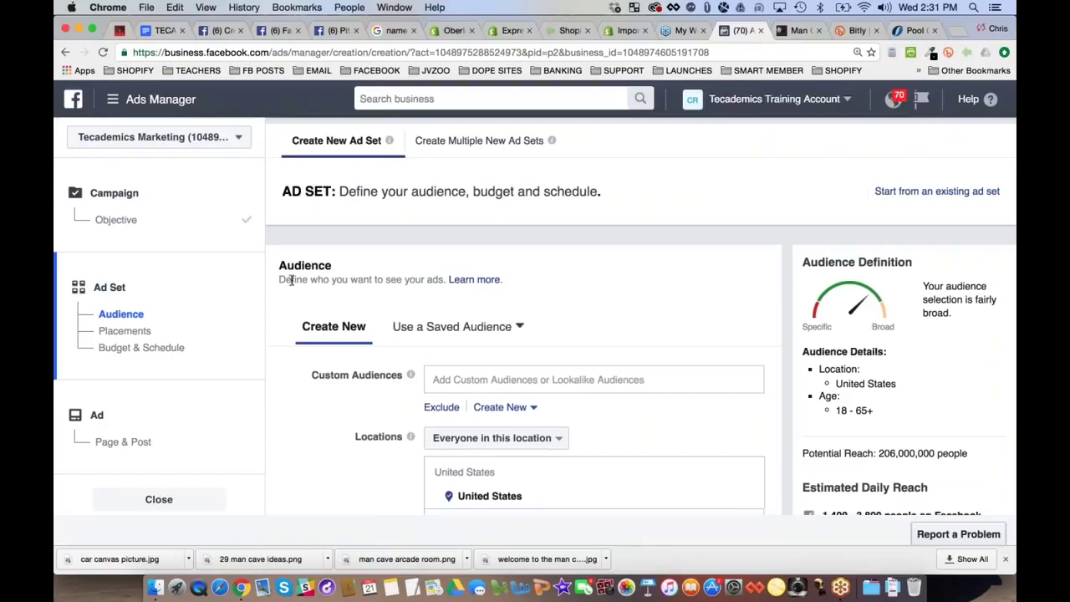
Choose 'Man Cave - Billiards - Broad - US - M - 21+' from the saved audiences for the ad set
scroll(291, 279, "down", 5)
scroll(514, 331, "up", 5)
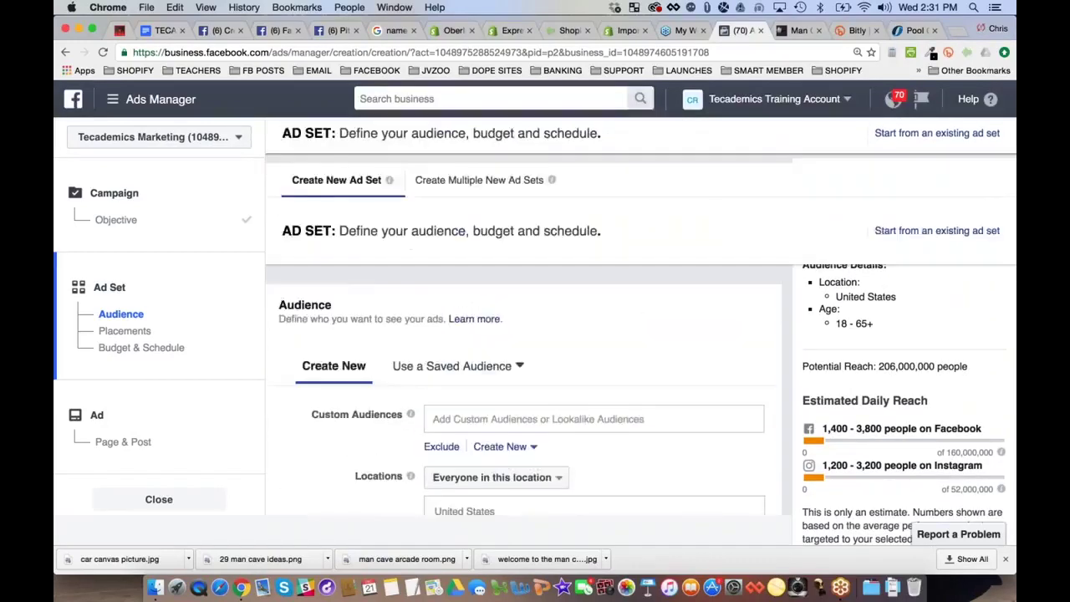
left_click(514, 330)
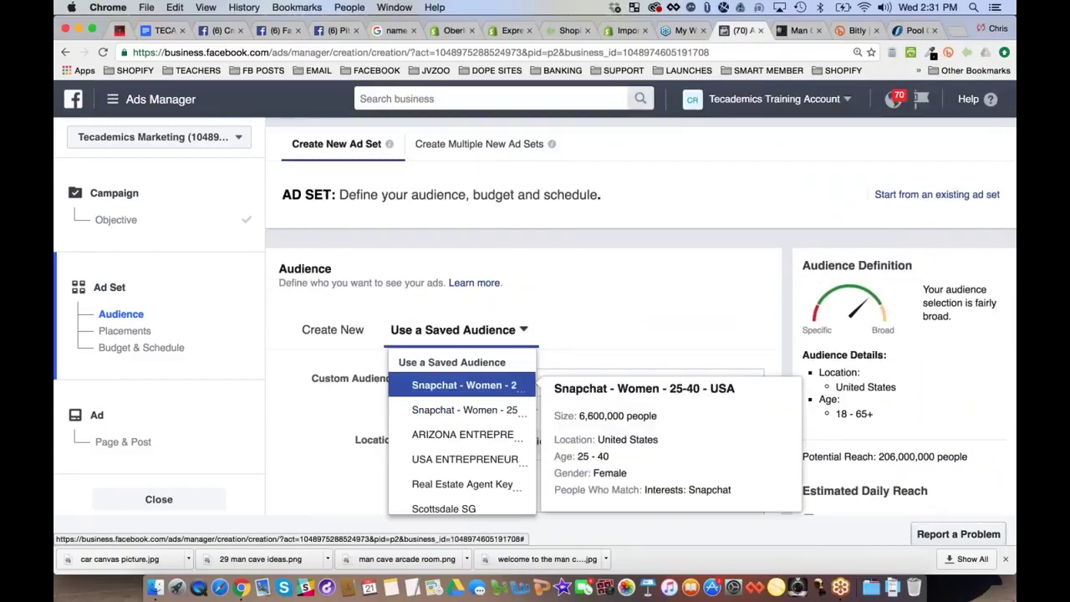
scroll(464, 377, "down", 10)
scroll(464, 376, "down", 3)
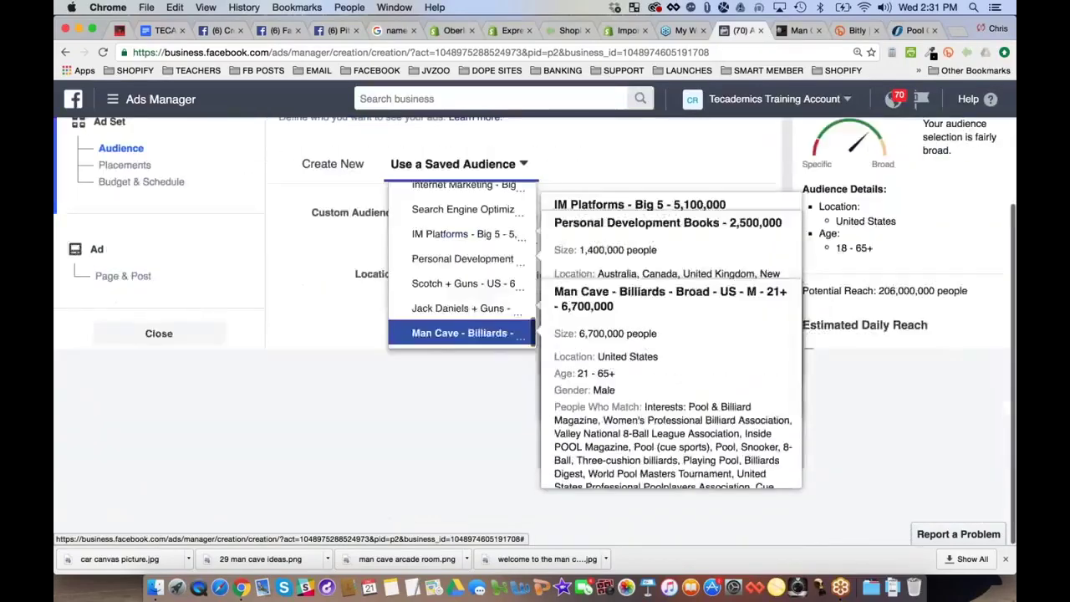
scroll(464, 377, "up", 3)
scroll(465, 376, "down", 2)
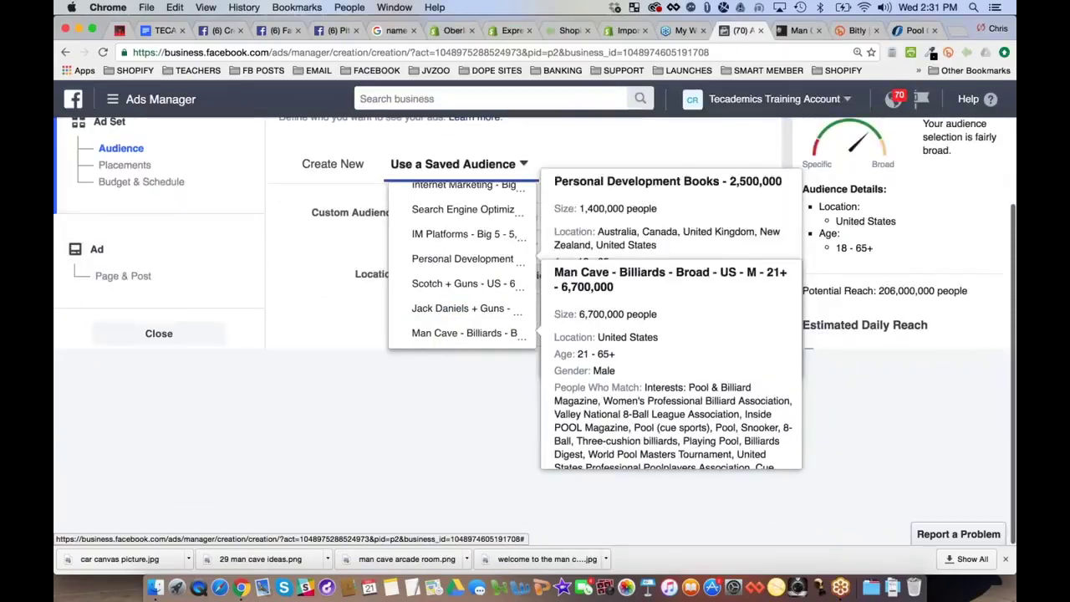
scroll(435, 401, "up", 2)
scroll(422, 454, "down", 3)
scroll(422, 454, "down", 2)
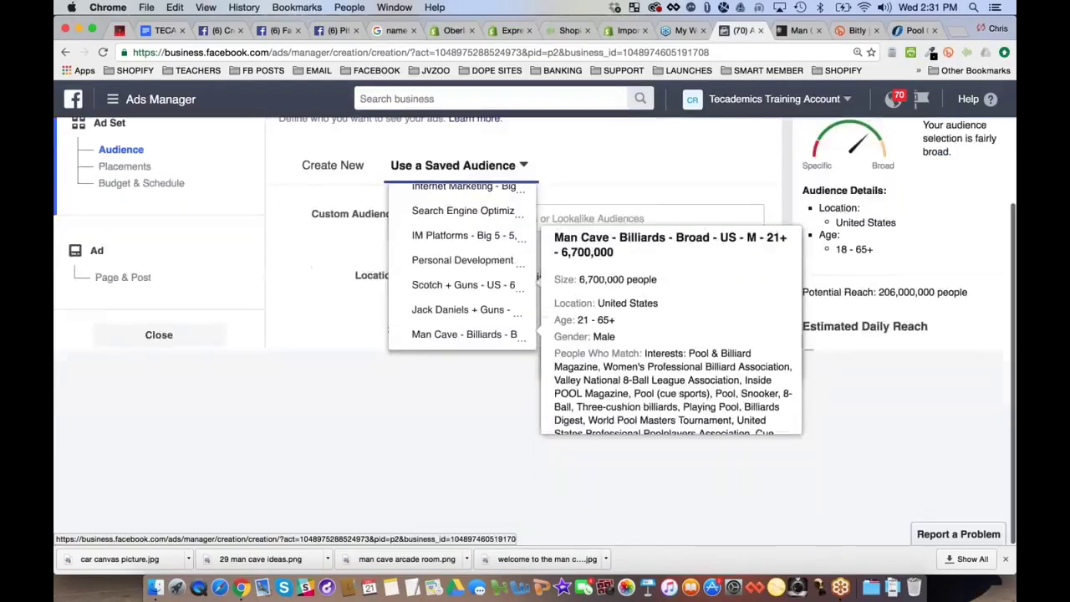
scroll(464, 352, "up", 3)
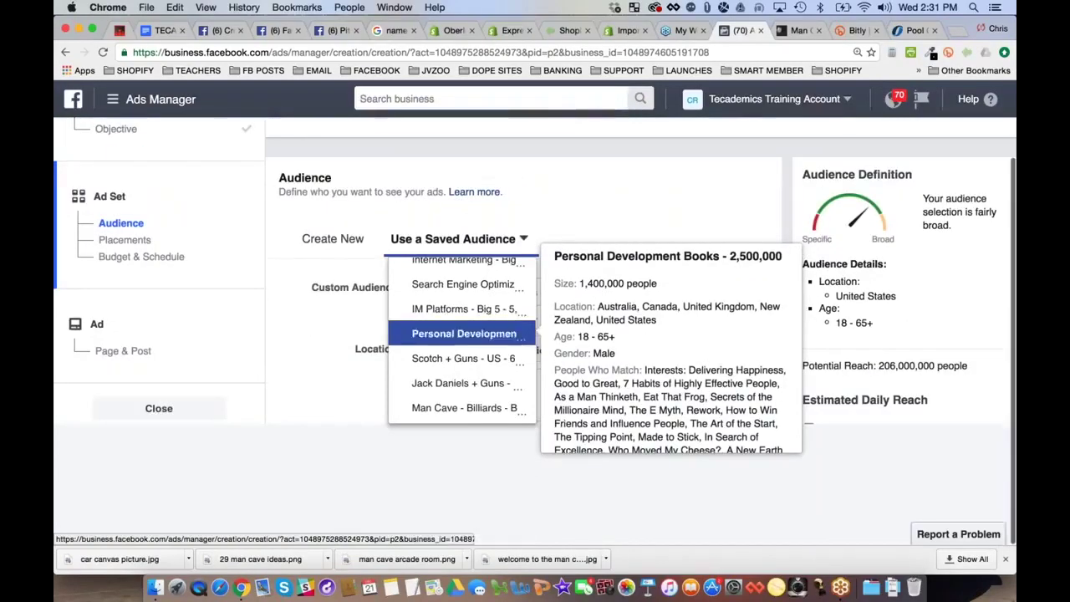
scroll(325, 357, "up", 3)
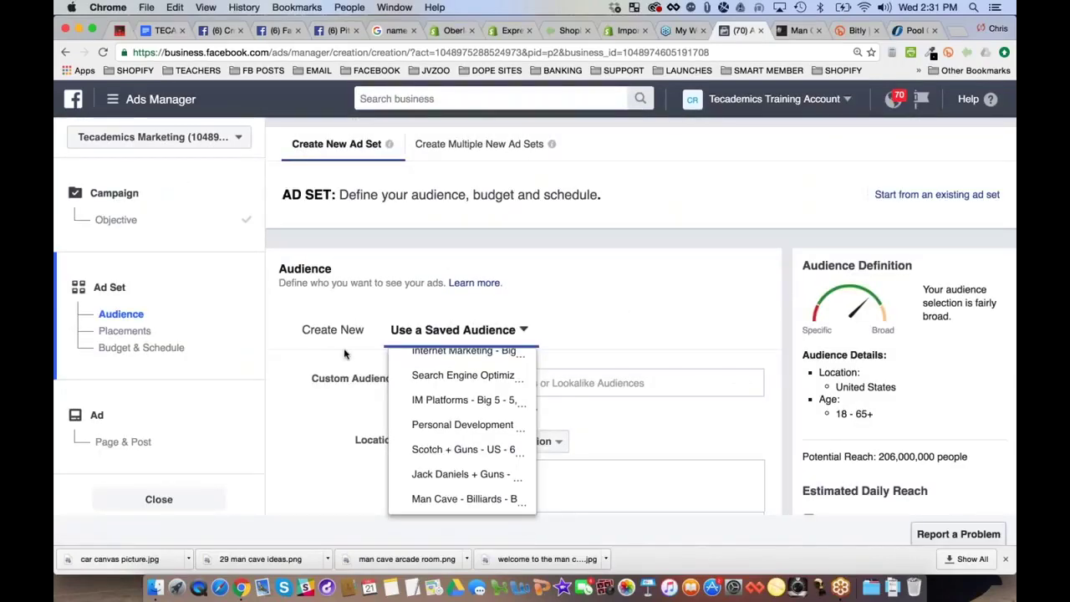
key("super+minus")
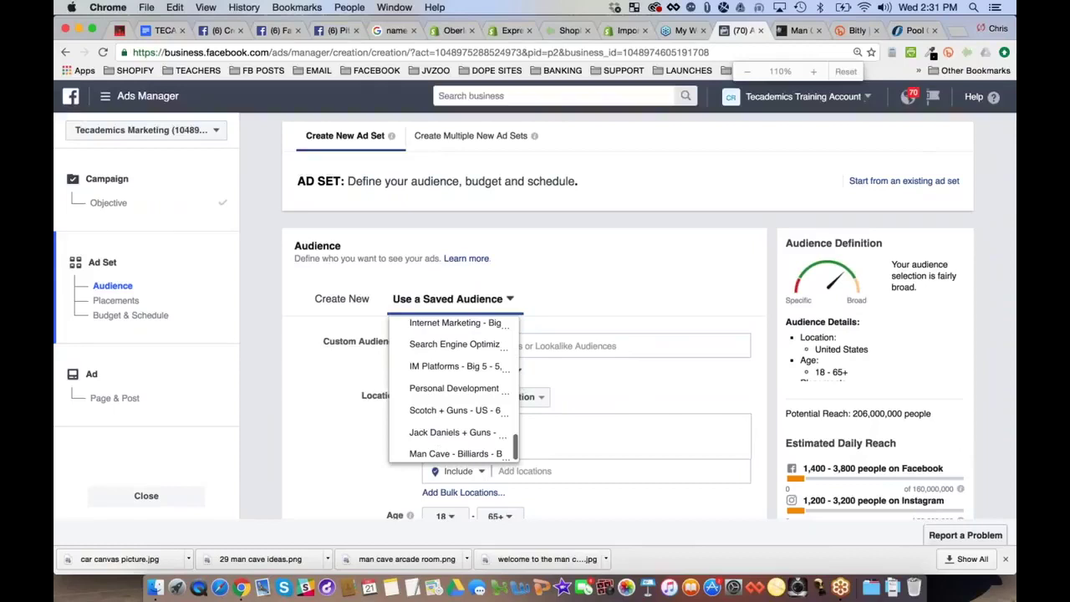
key("super+minus")
scroll(418, 401, "down", 1)
scroll(427, 401, "up", 1)
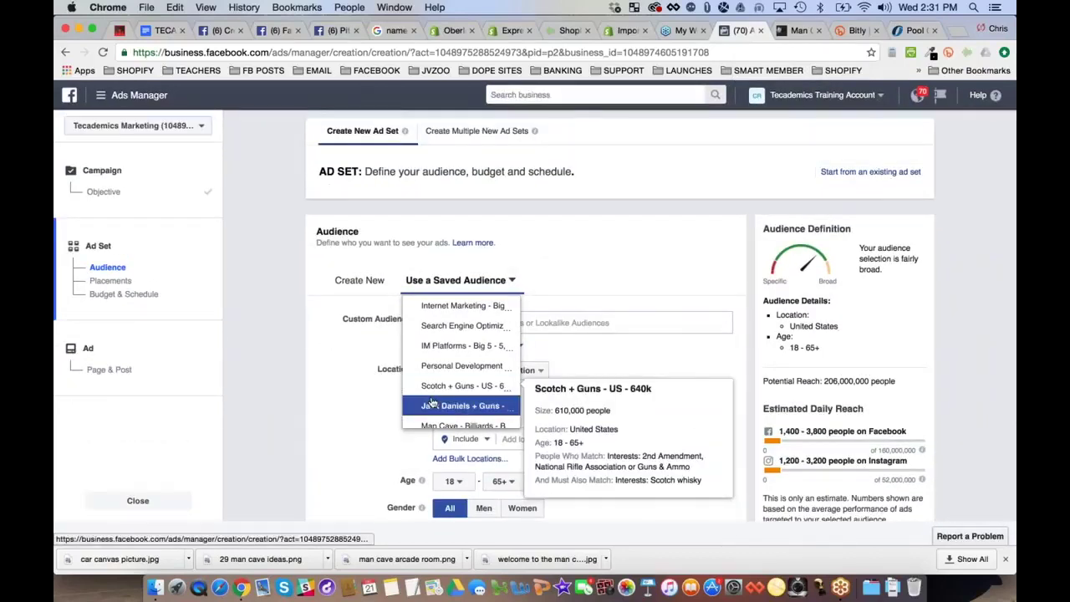
left_click(443, 424)
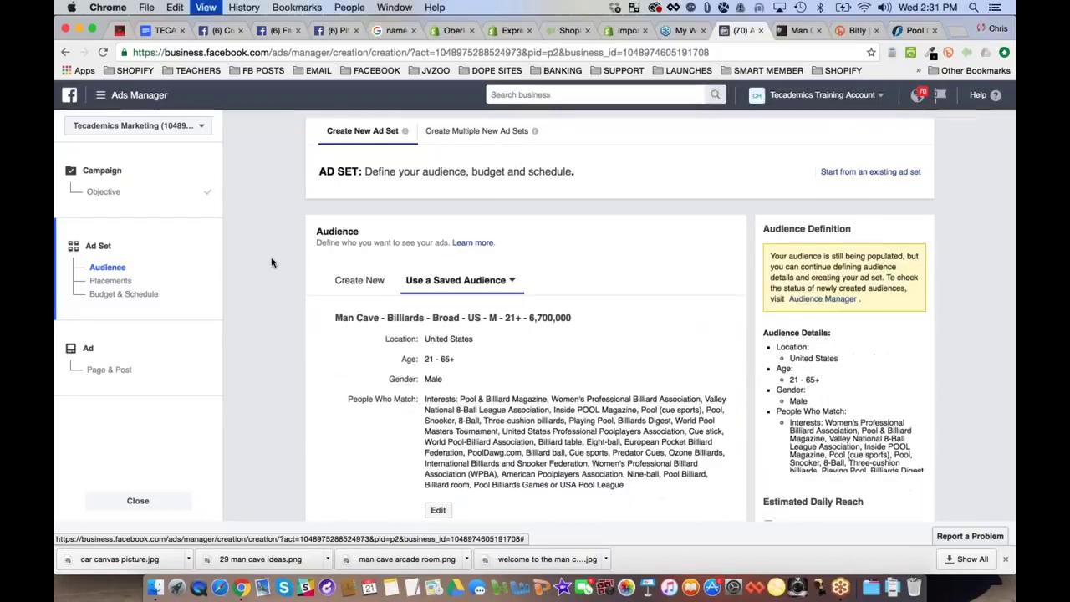
key("super+plus")
key("super+plus")
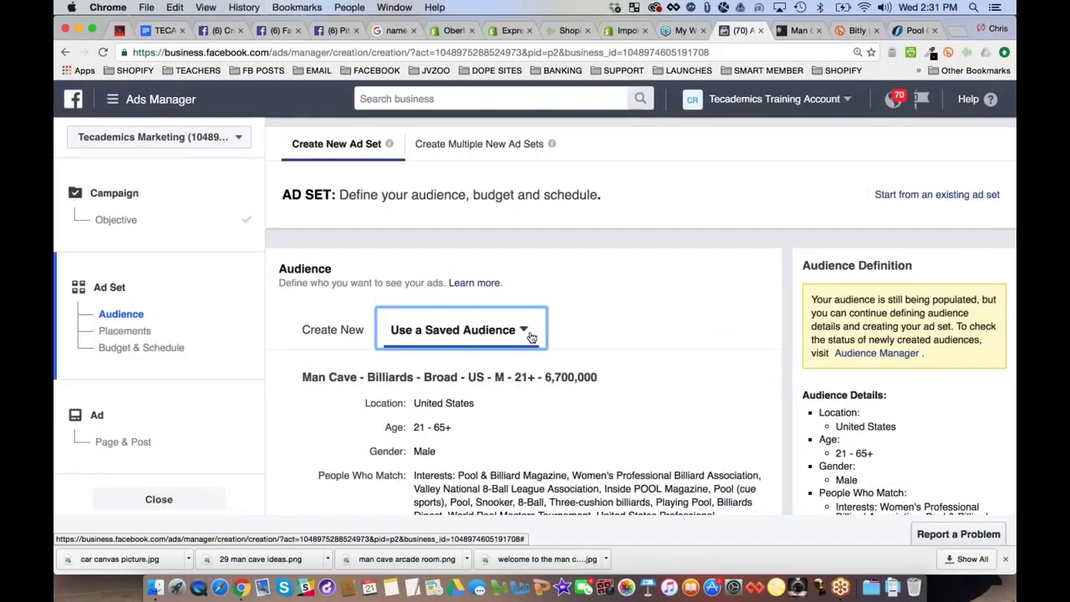
scroll(530, 336, "down", 1)
scroll(530, 336, "down", 5)
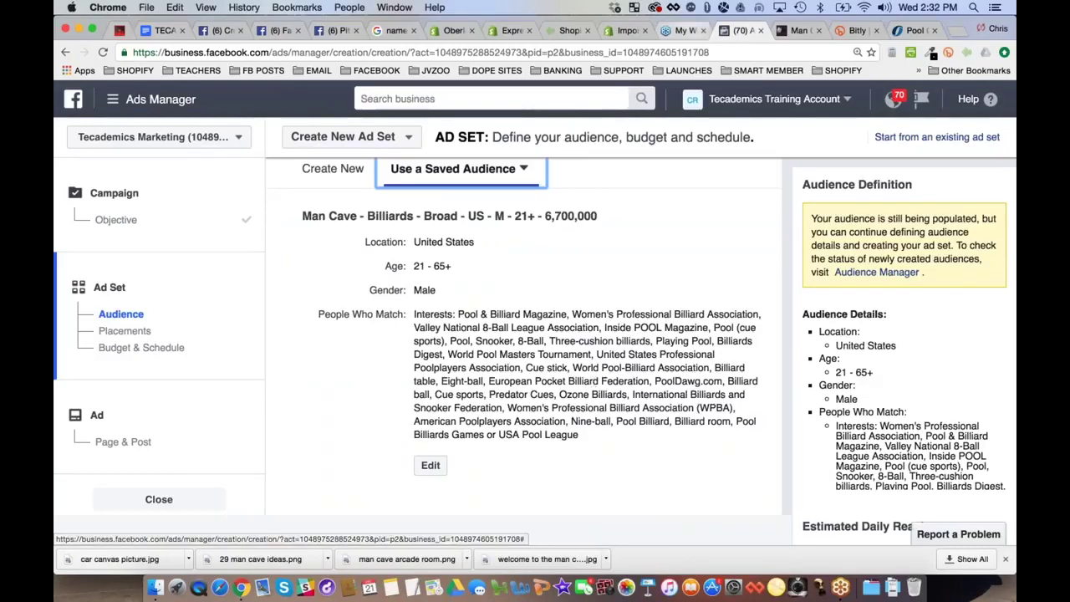
Leave ad creation and go to the Audiences section of Ads Manager
left_click(117, 98)
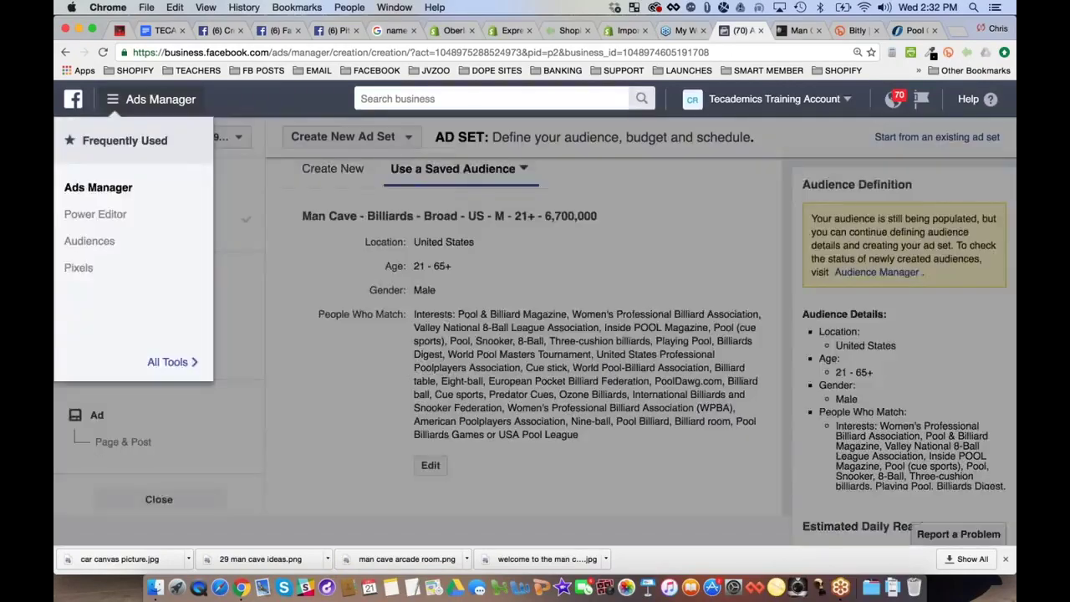
left_click(733, 187)
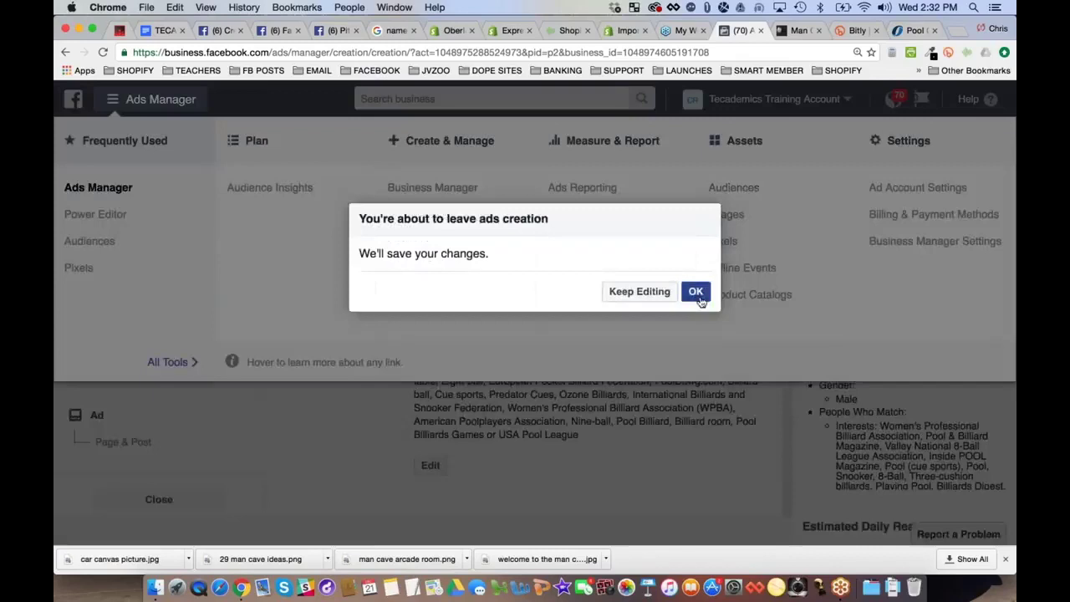
left_click(696, 291)
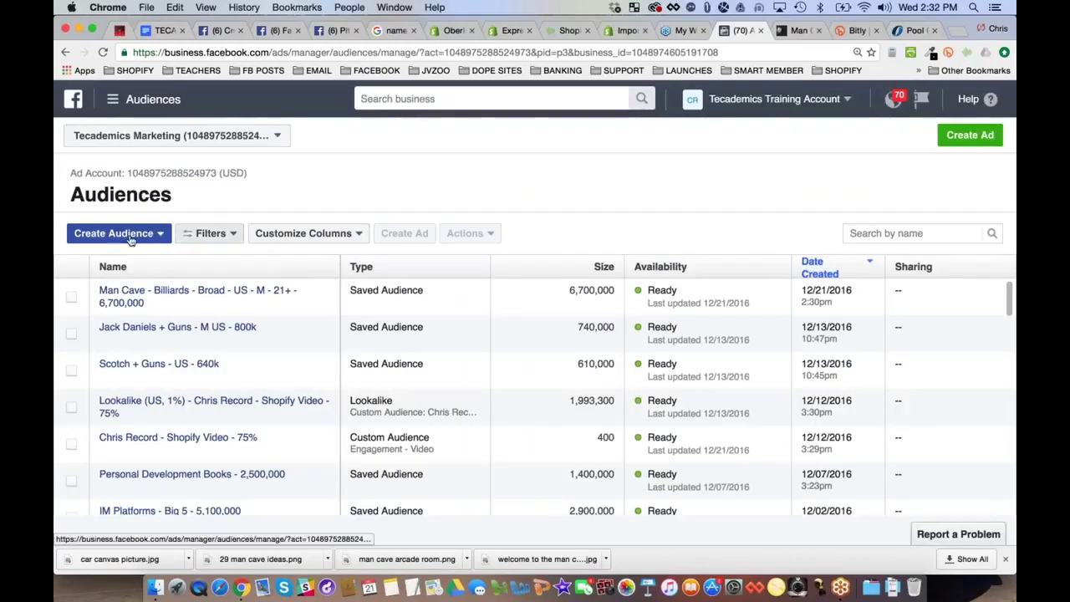
Sort audiences by name and open the Man Cave - Billiards - Broad audience's details
left_click(161, 238)
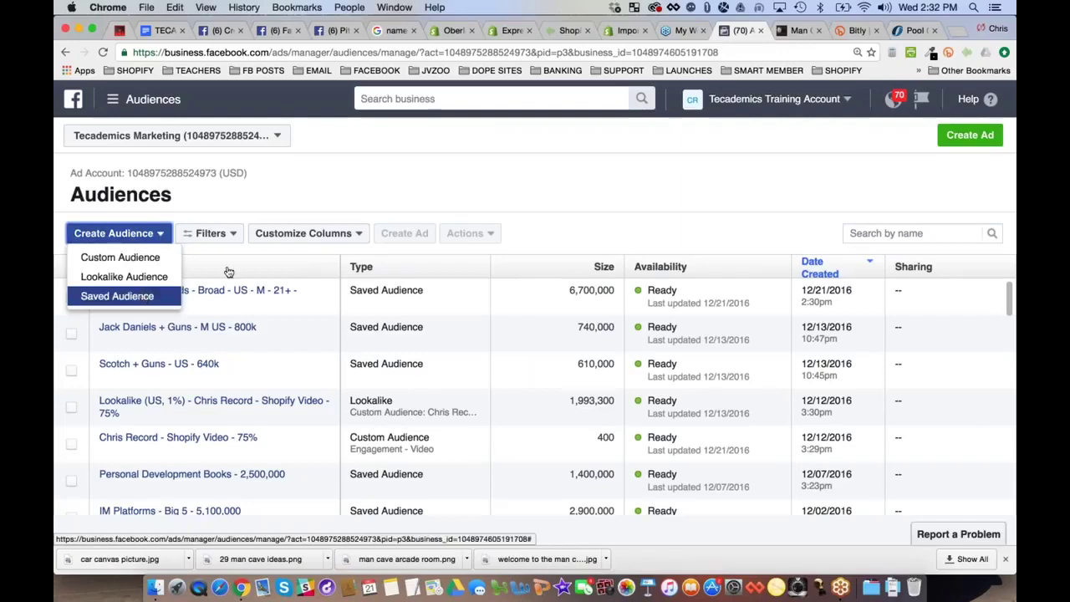
left_click(227, 267)
left_click(222, 290)
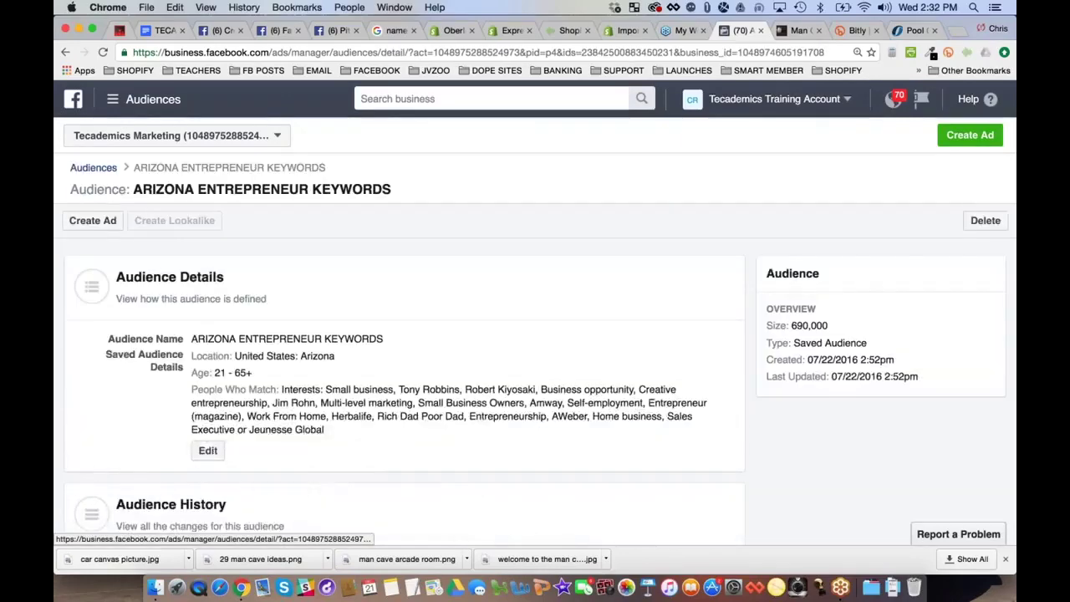
left_click(92, 168)
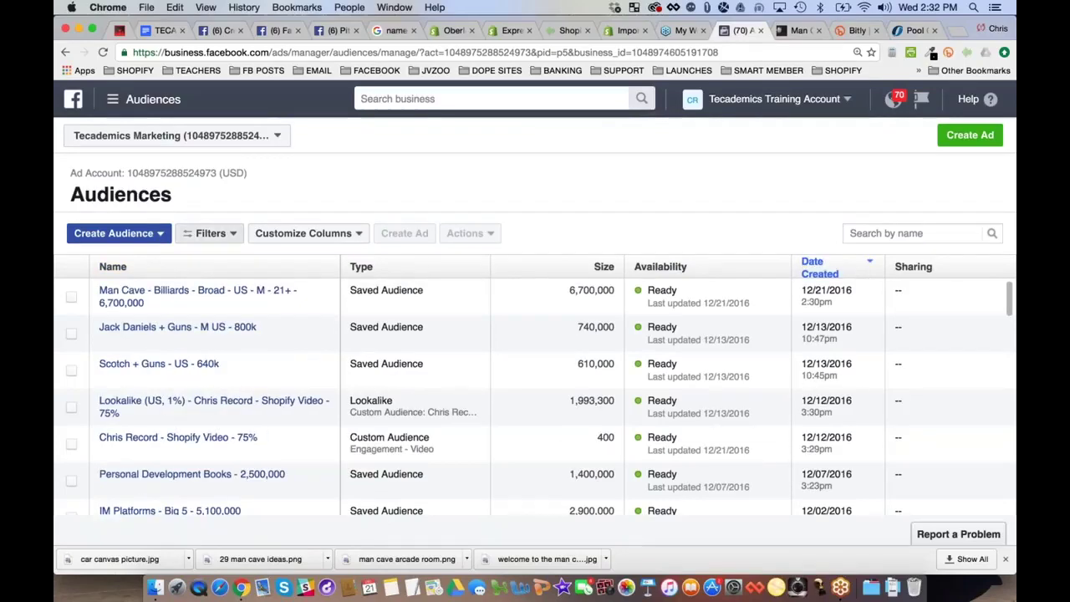
left_click(213, 296)
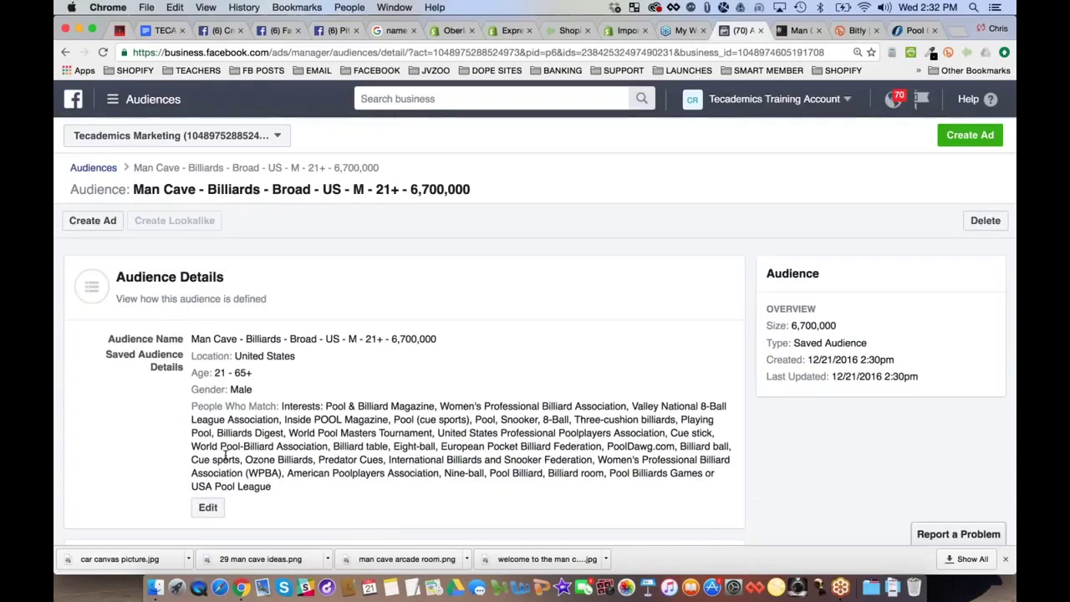
Edit the Man Cave audience and add World Pool-Billiard Association as a must-also-match interest
left_click(209, 508)
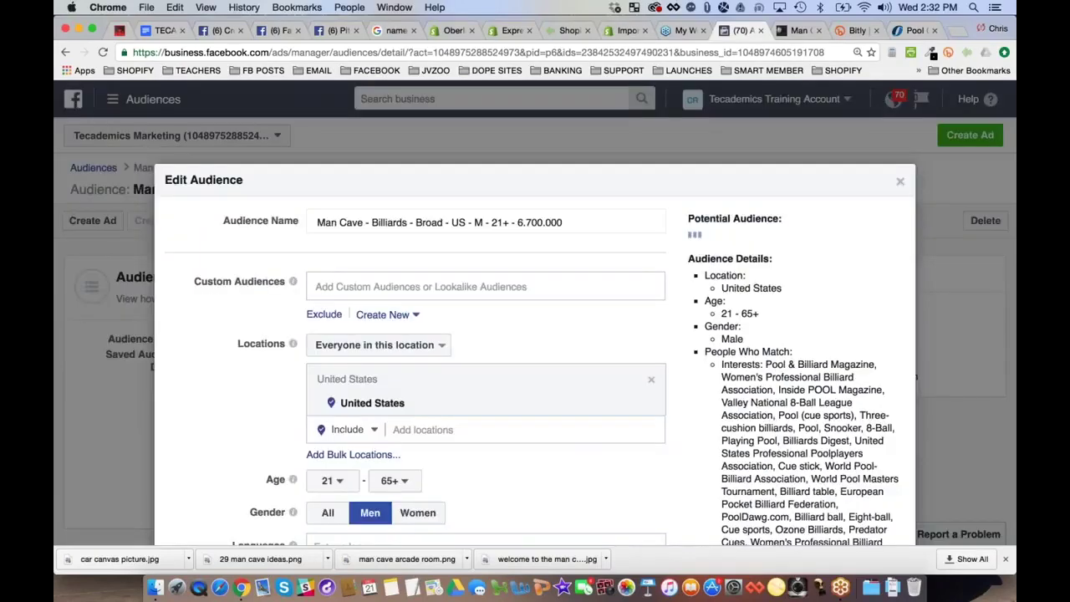
scroll(485, 335, "down", 15)
mouse_move(585, 316)
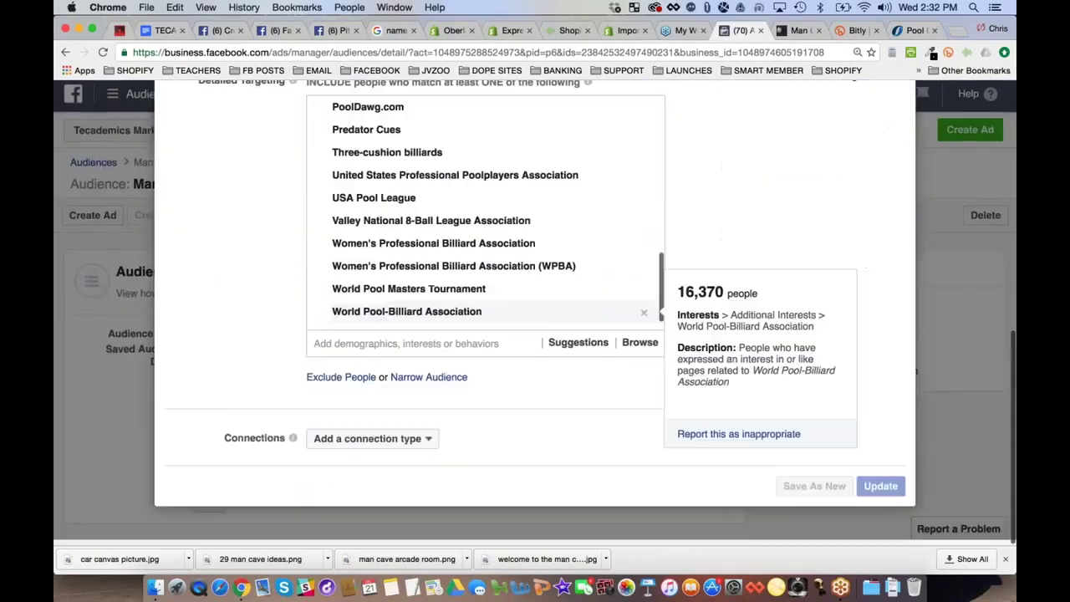
scroll(667, 438, "up", 15)
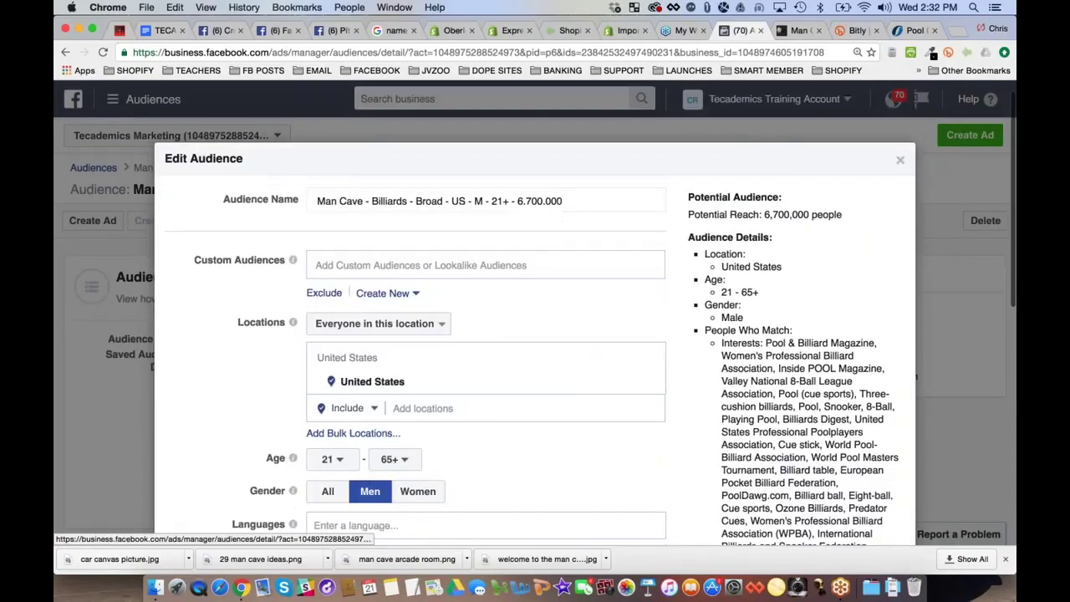
scroll(535, 334, "down", 10)
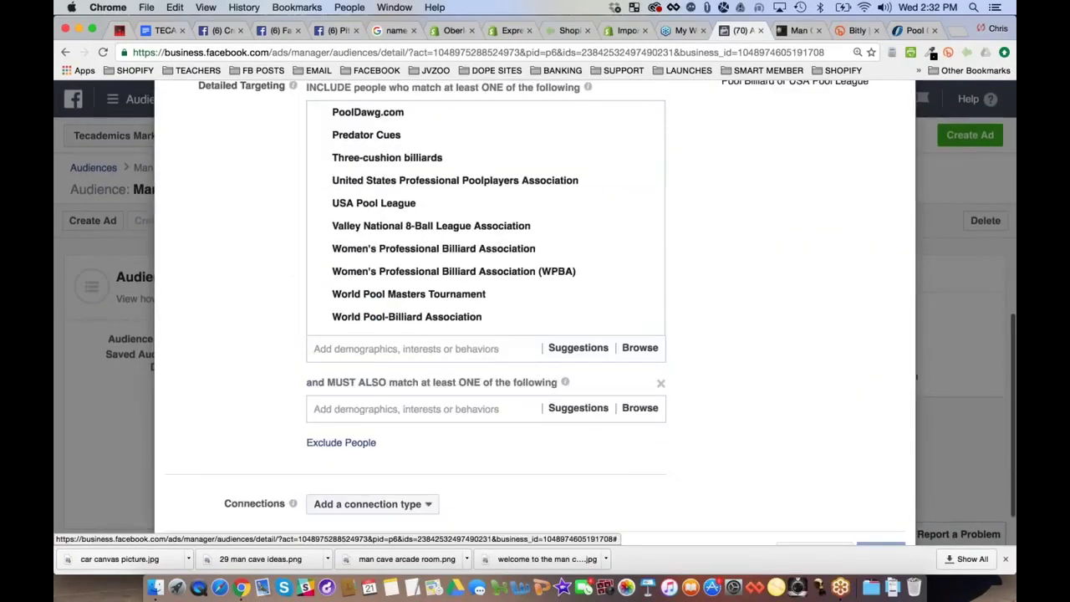
left_click(350, 404)
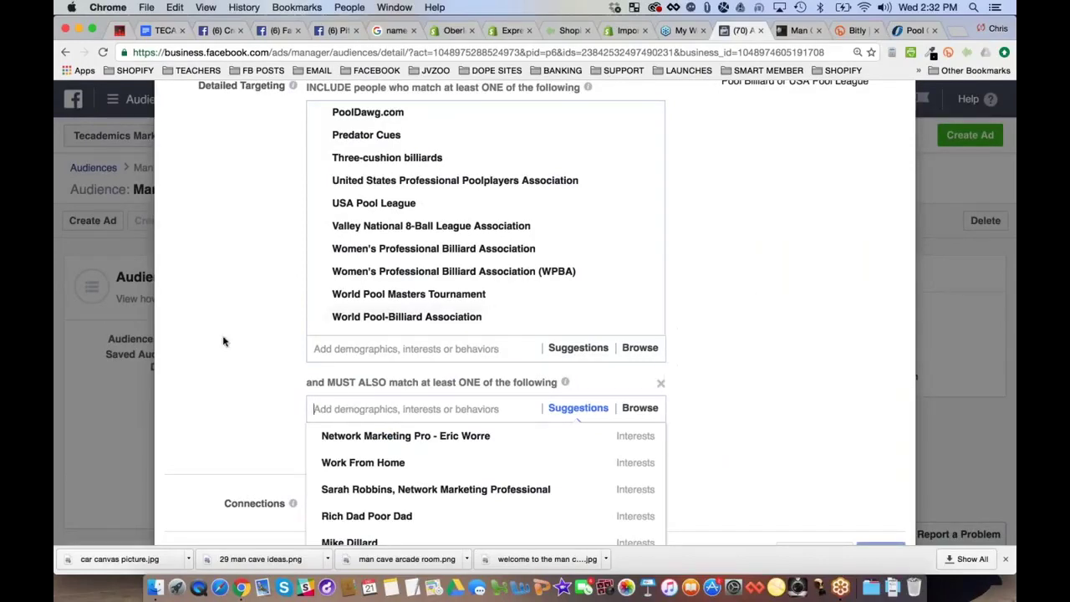
type("world")
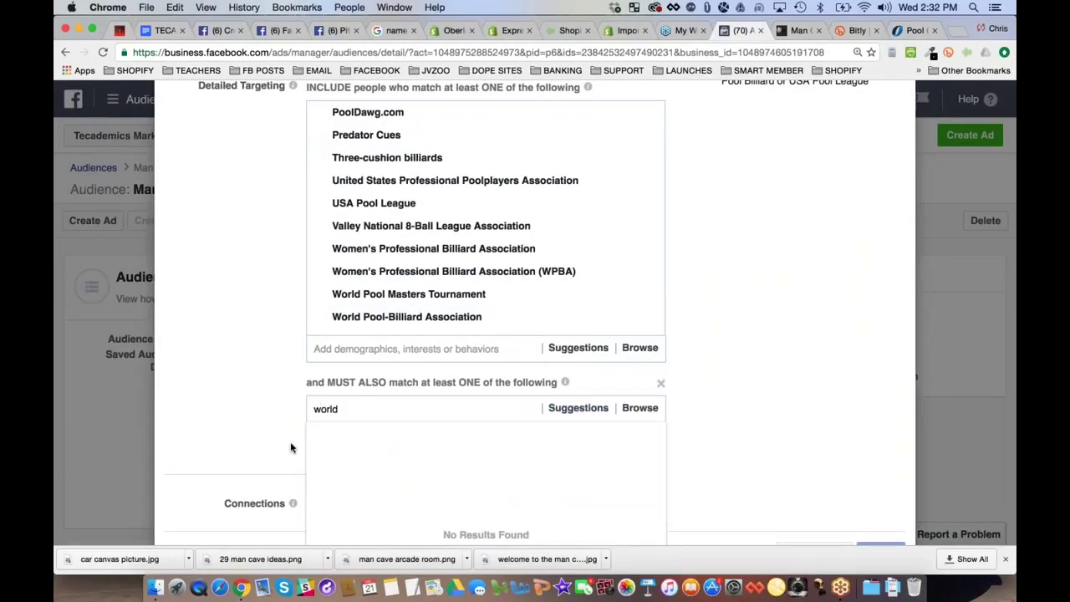
type(" pool")
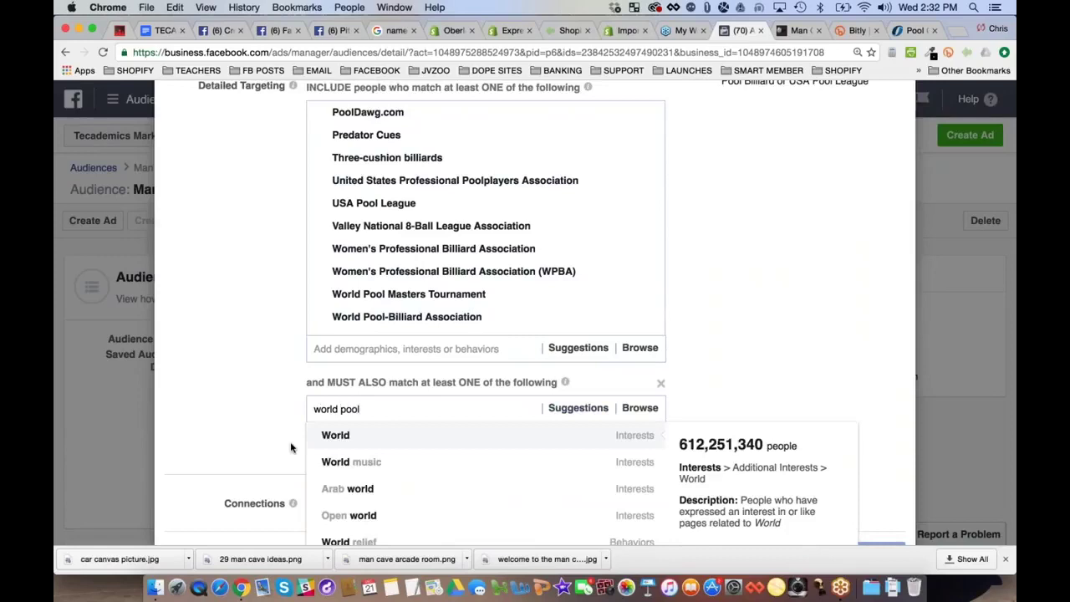
key("Down")
key("Down")
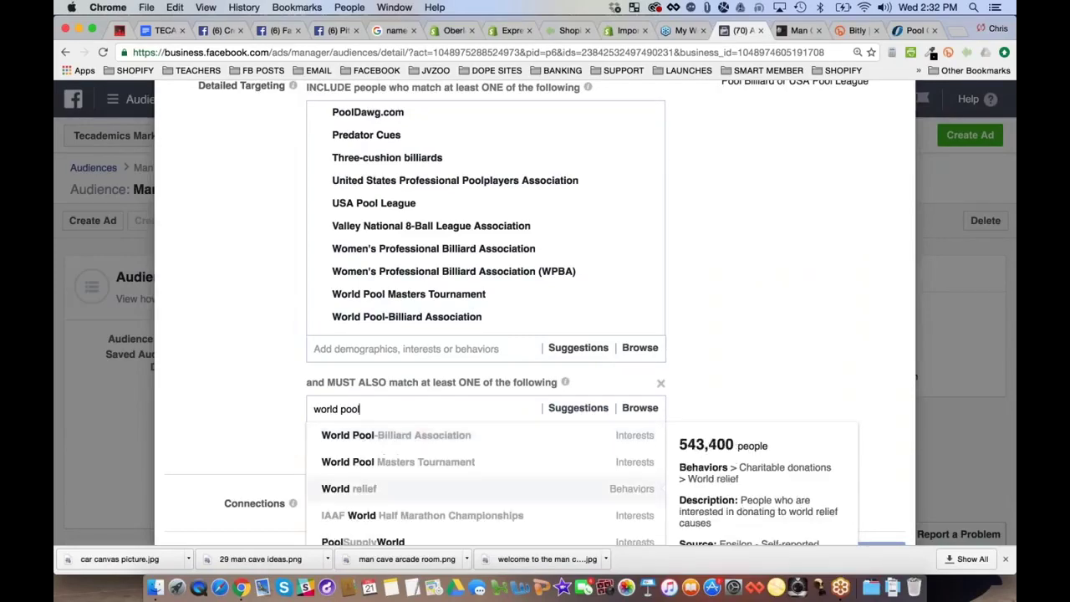
left_click(426, 435)
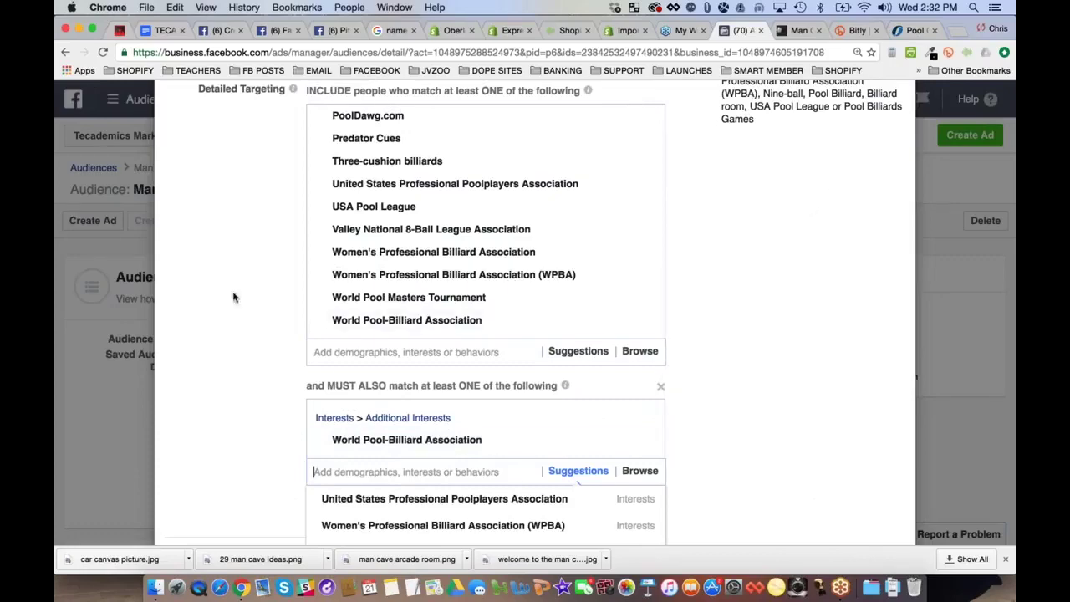
Check the potential reach has dropped to 2,900 people and bring up suggestions for required interests
scroll(861, 261, "up", 5)
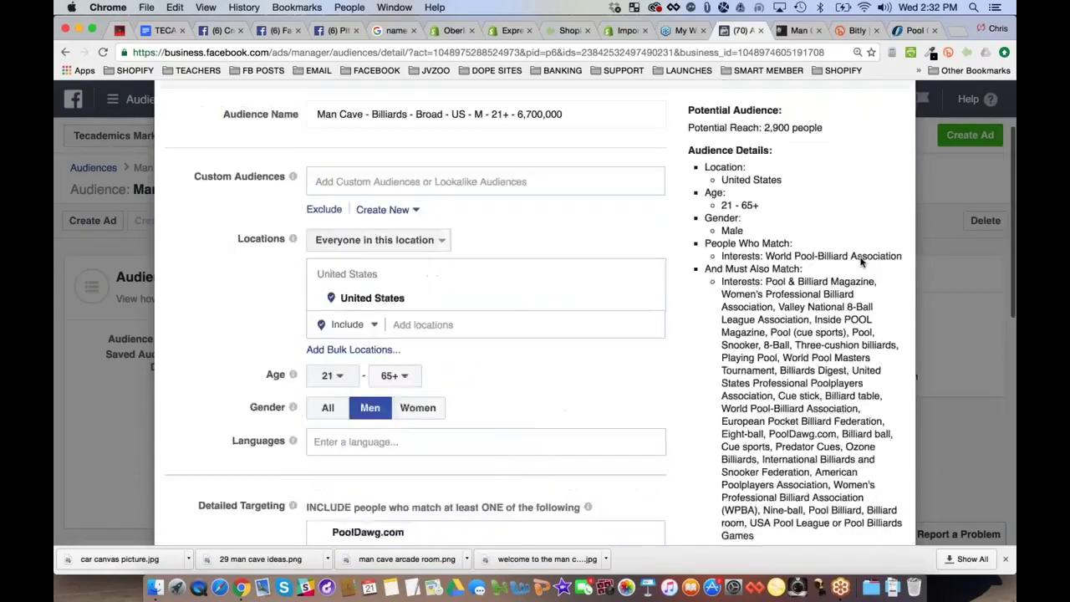
scroll(862, 262, "up", 2)
left_click_drag(764, 193, 821, 193)
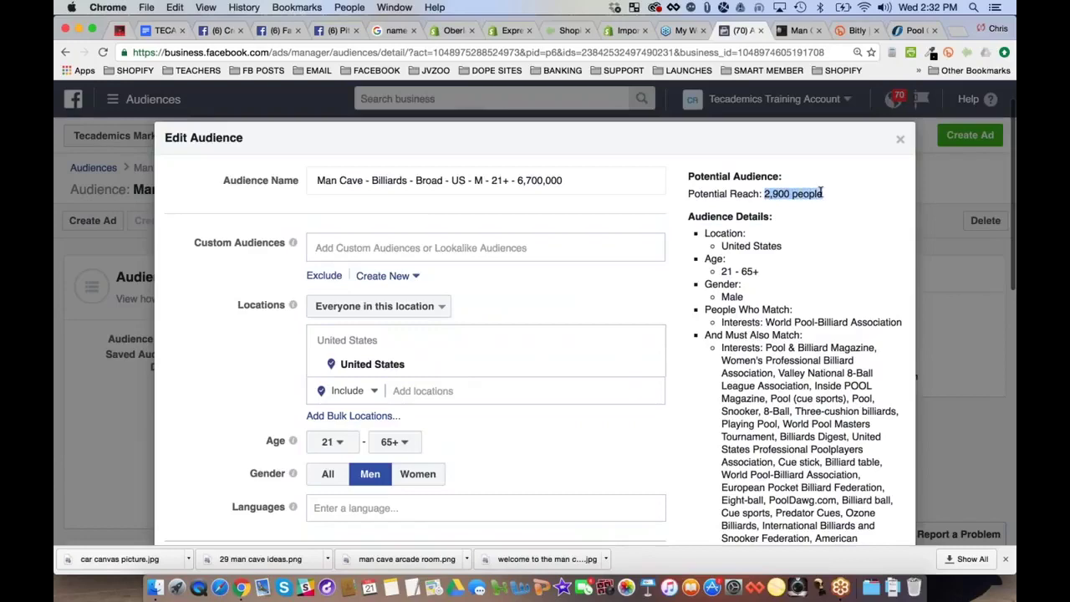
scroll(821, 193, "down", 1)
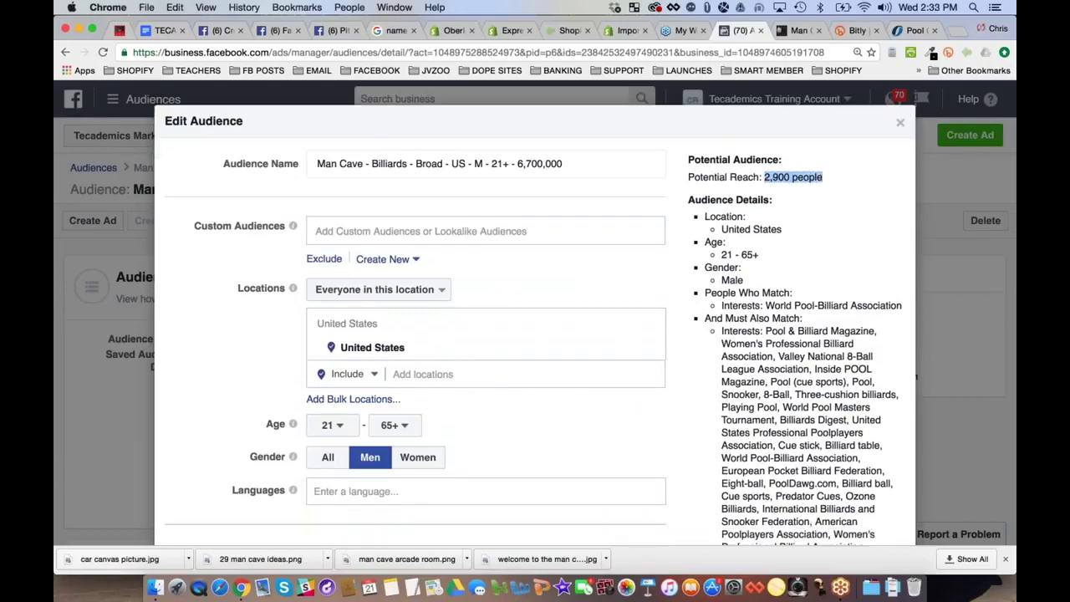
scroll(799, 220, "down", 10)
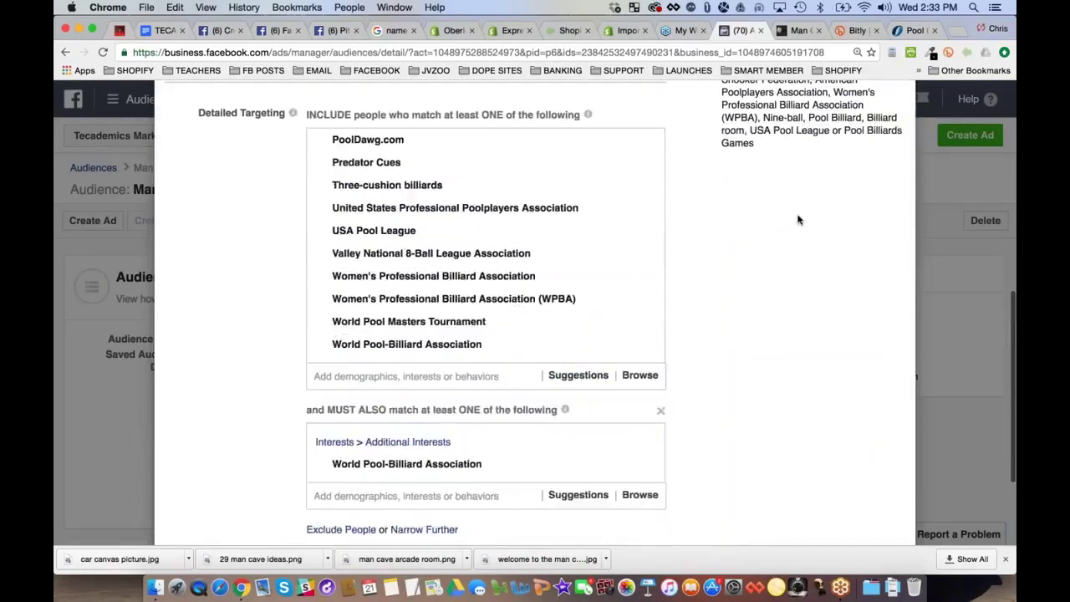
scroll(799, 220, "up", 4)
scroll(334, 401, "down", 2)
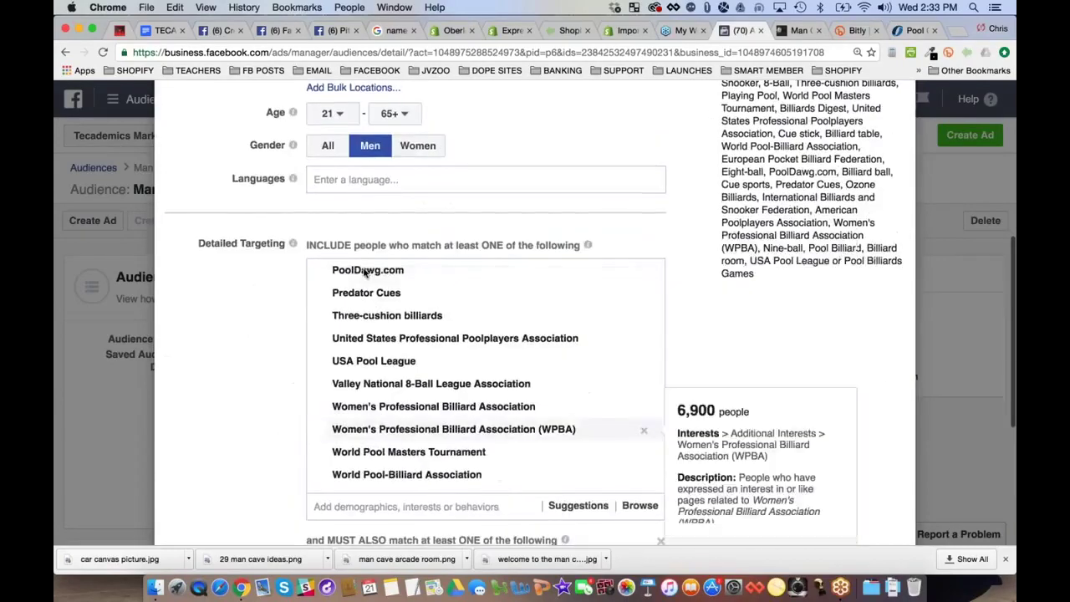
scroll(366, 273, "up", 2)
scroll(535, 314, "up", 5)
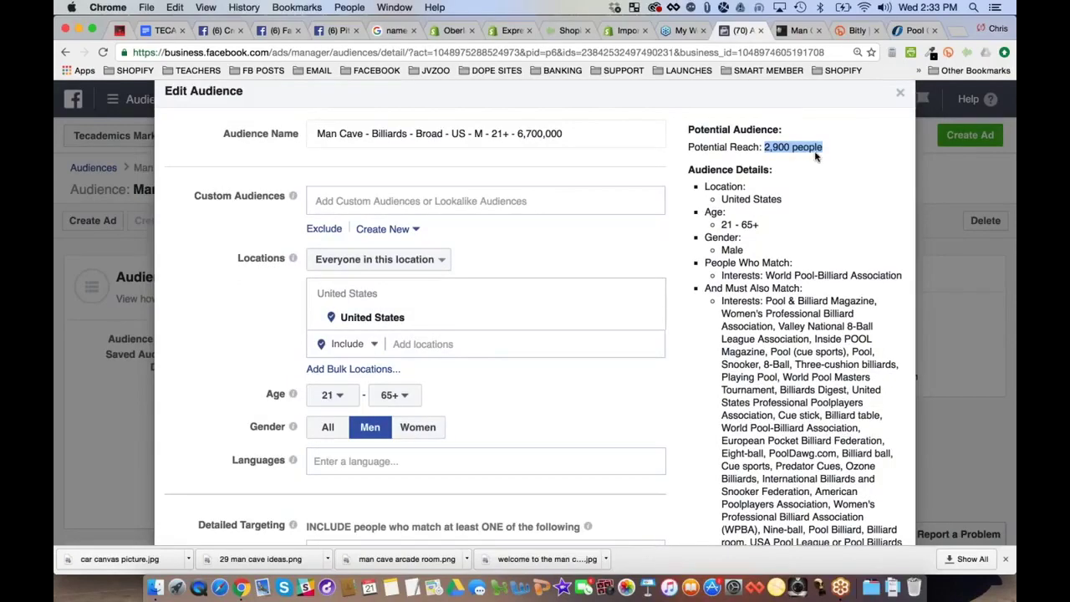
scroll(816, 155, "down", 1)
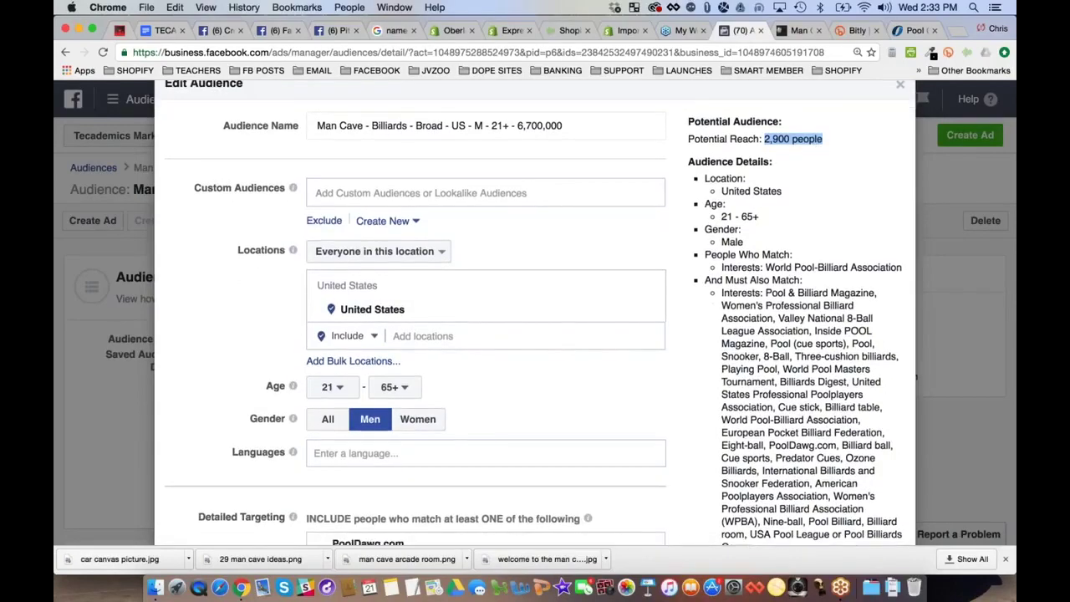
scroll(752, 309, "down", 10)
left_click(409, 429)
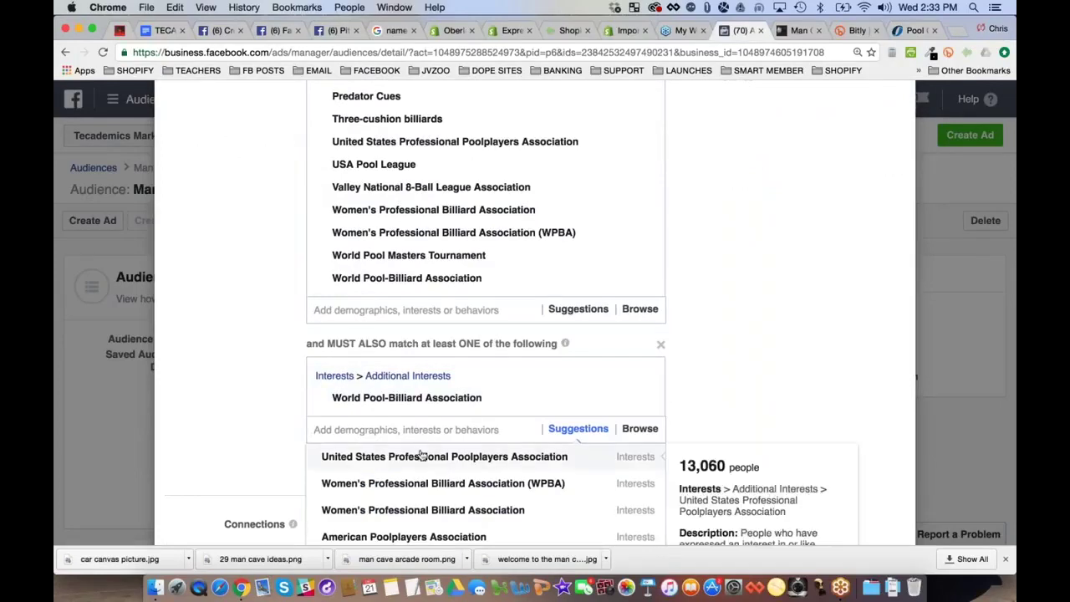
Add USPPA, WPBA, IBSF, APA, Apa Pool League, Billiards Digest, USA Pool League and Pool & Billiard Magazine interests
left_click(422, 456)
mouse_move(585, 478)
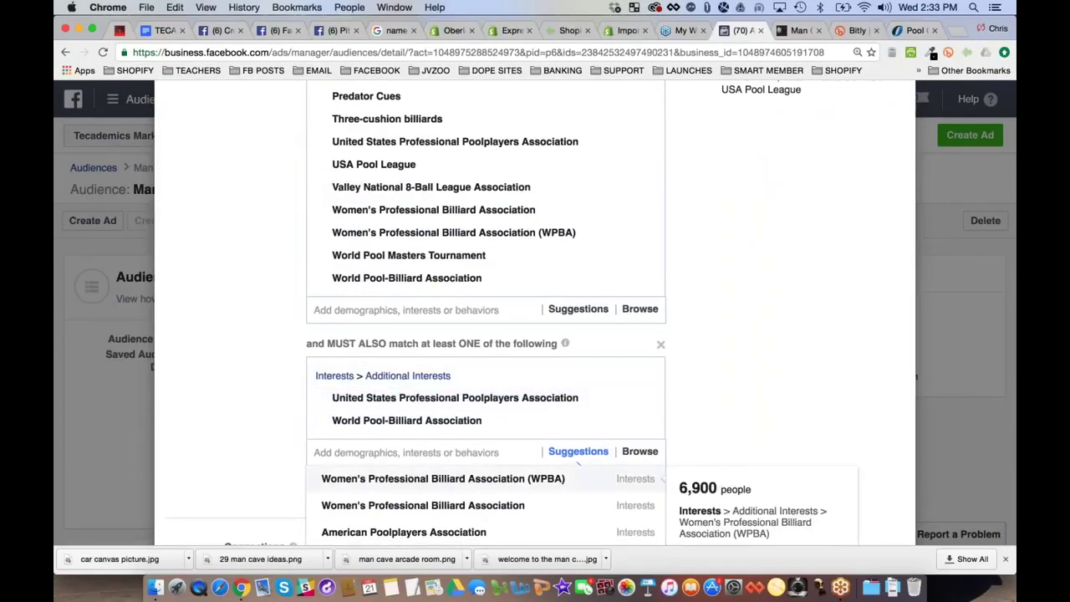
scroll(709, 486, "down", 2)
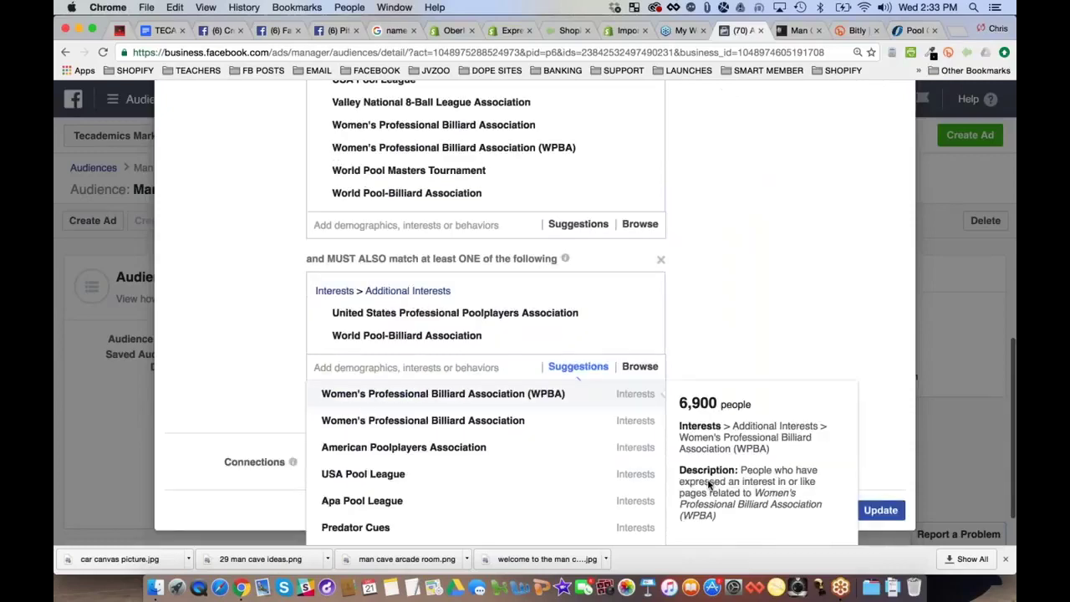
scroll(710, 485, "down", 1)
left_click(468, 331)
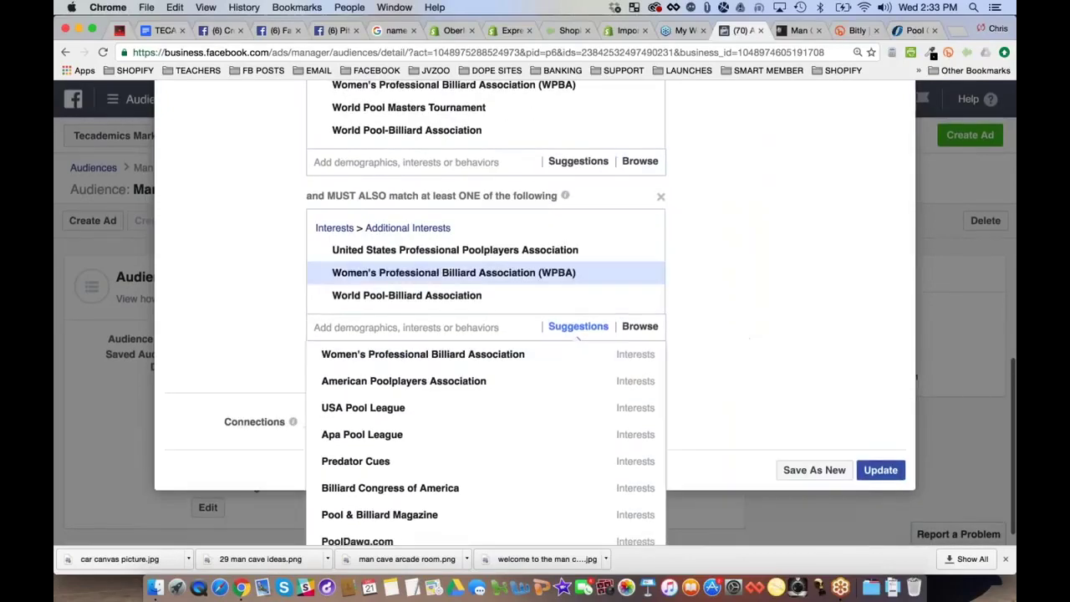
left_click(354, 354)
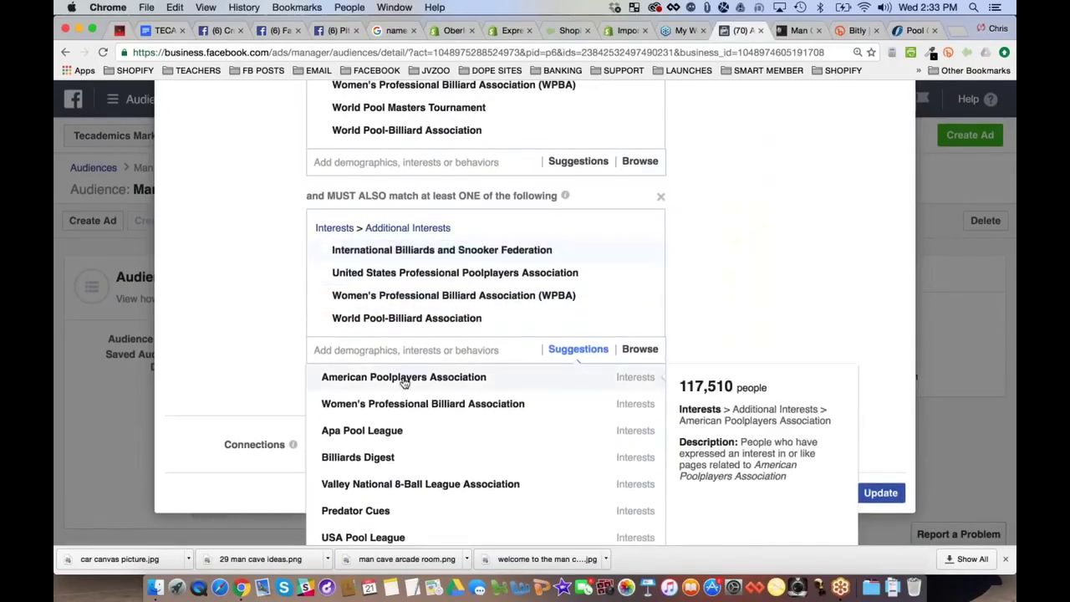
left_click(404, 378)
left_click(473, 399)
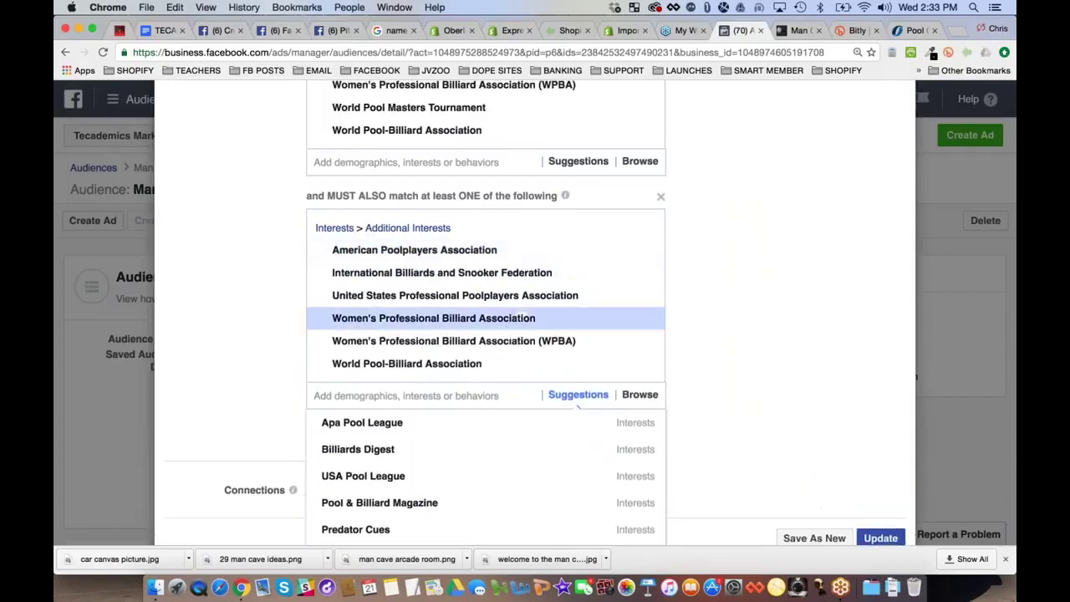
left_click(328, 423)
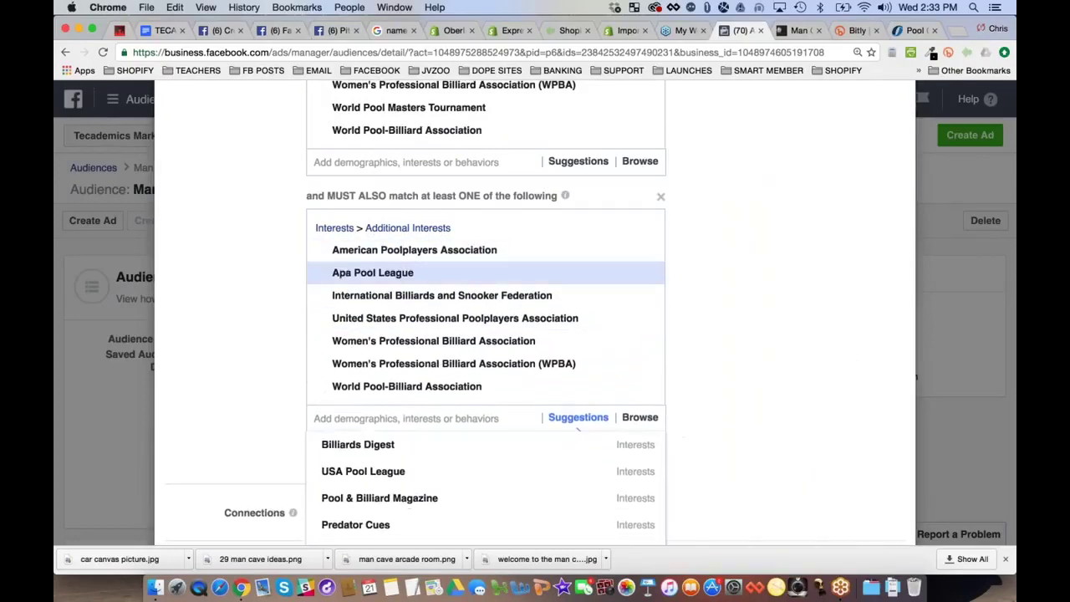
left_click(360, 446)
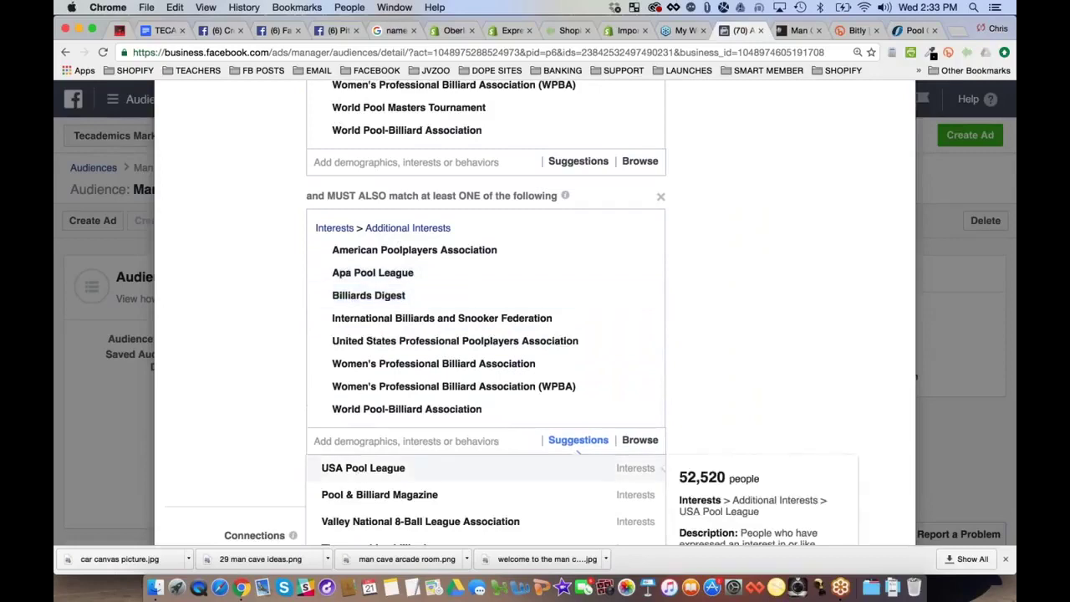
left_click(361, 473)
left_click(362, 488)
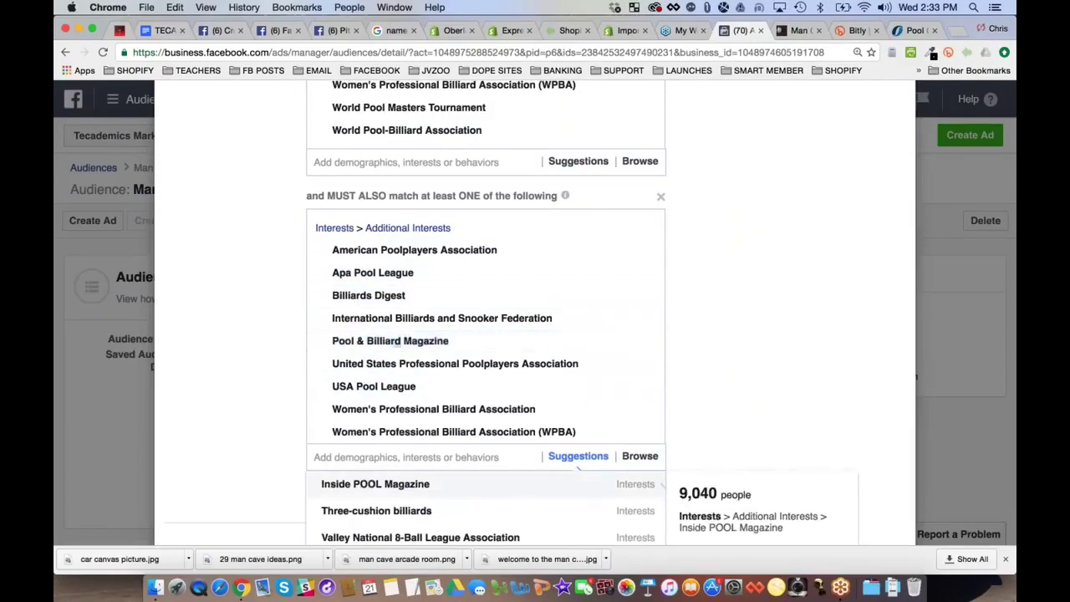
Note the new 86,000 potential reach and add Inside POOL Magazine as a required interest
scroll(361, 488, "up", 10)
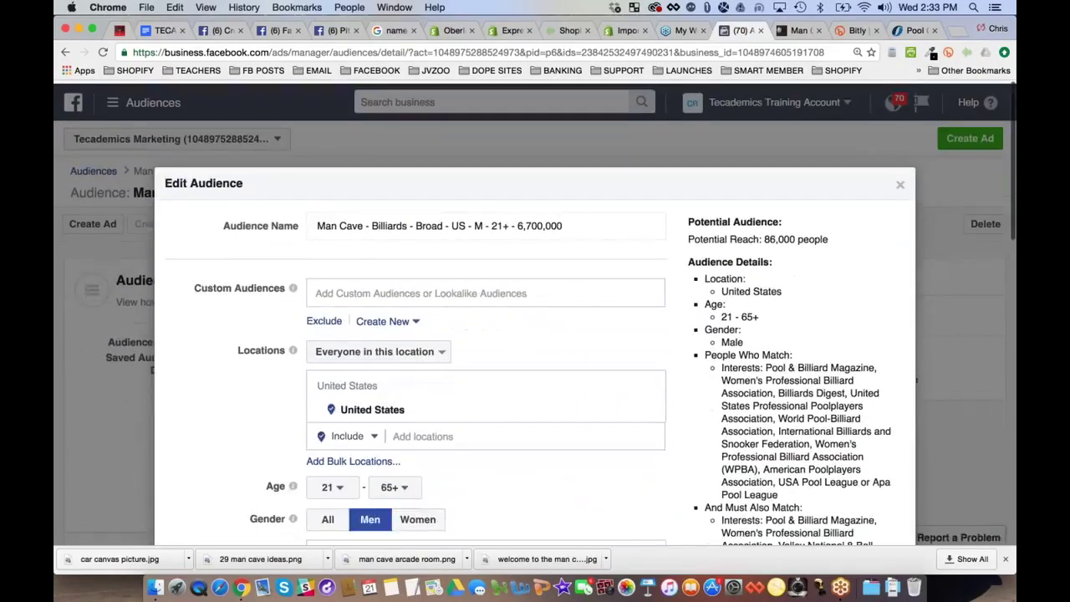
left_click_drag(764, 236, 838, 235)
scroll(738, 391, "down", 5)
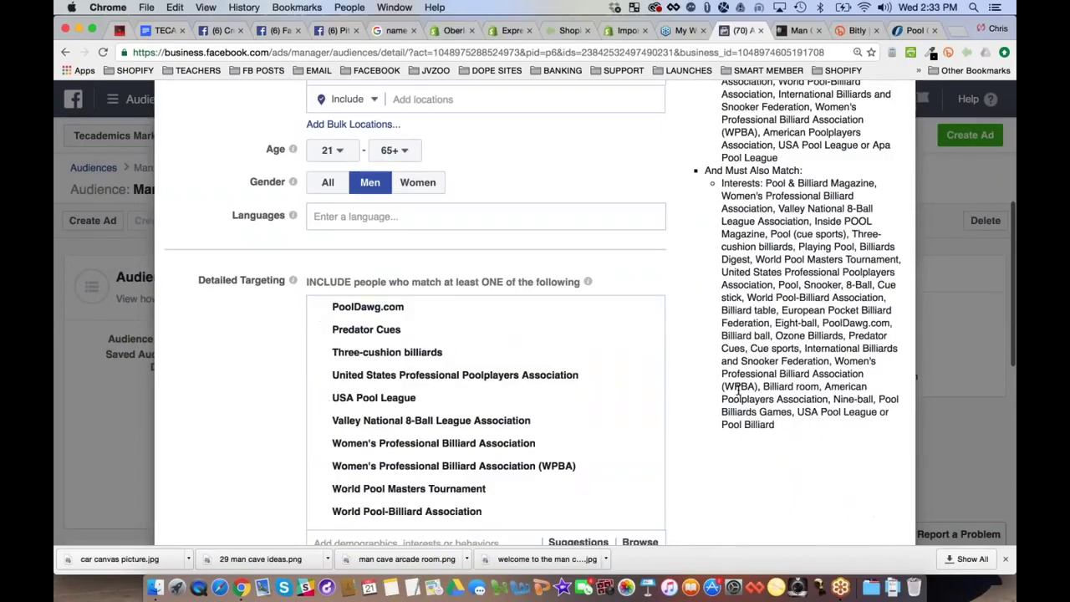
scroll(739, 391, "down", 5)
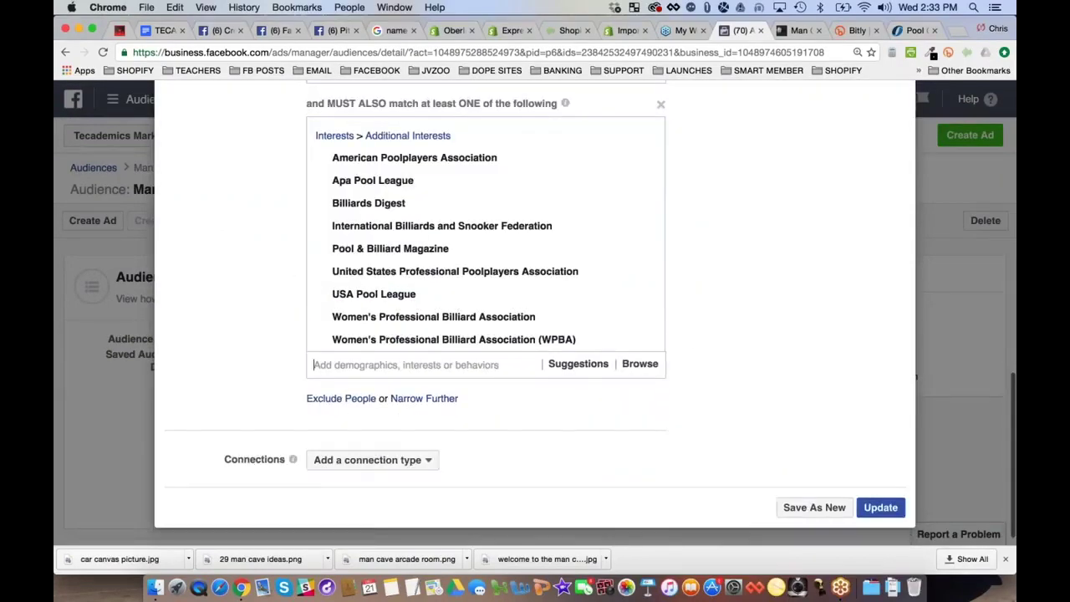
left_click(421, 366)
left_click(416, 393)
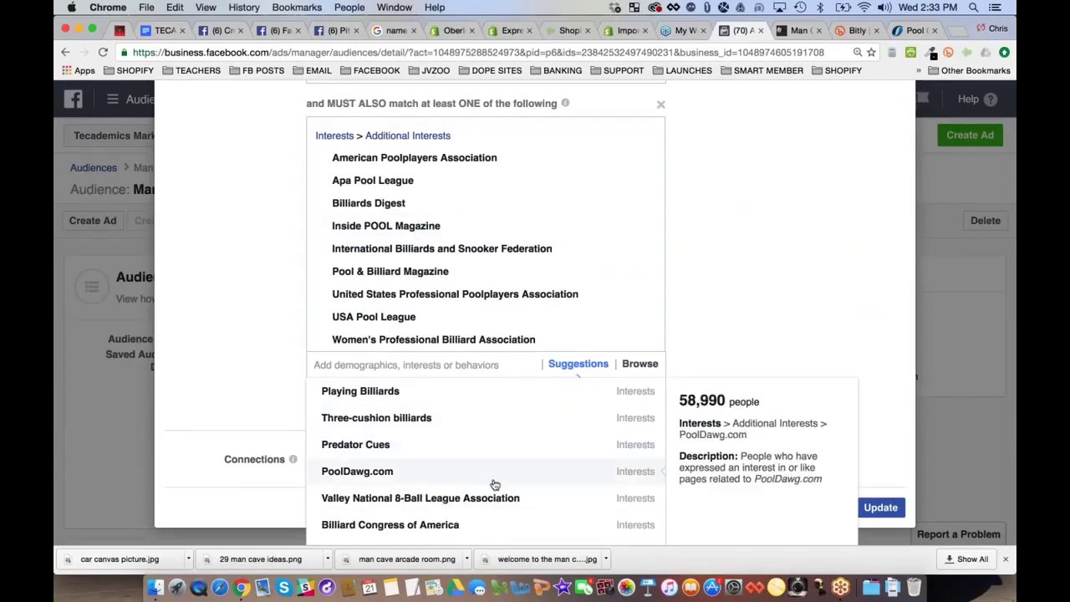
Add European Pocket Billiard Federation to the must-also-match interests
scroll(494, 487, "down", 2)
scroll(495, 485, "down", 2)
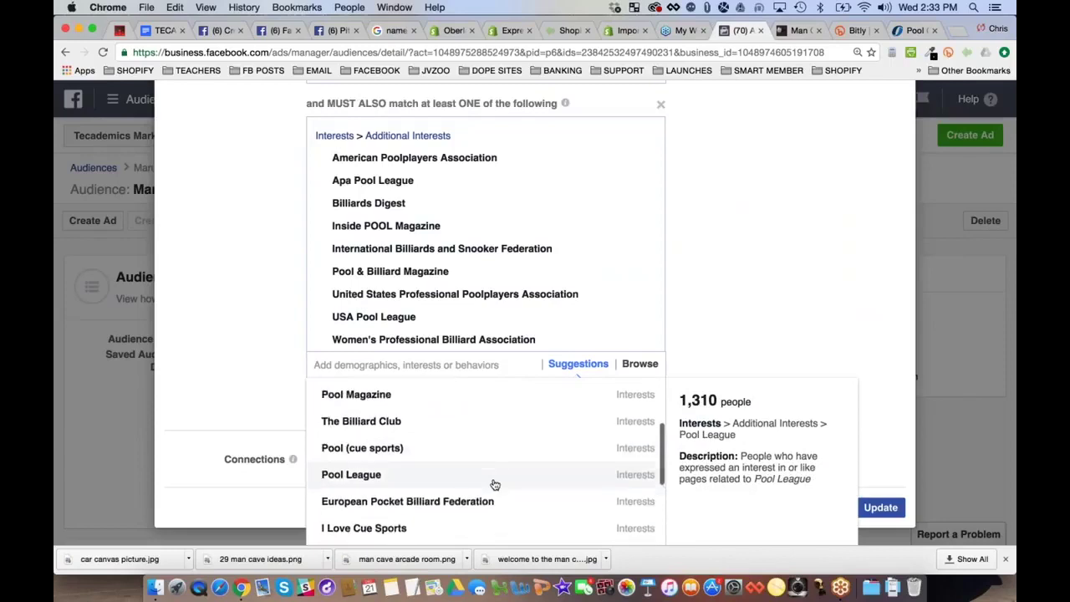
scroll(494, 484, "down", 2)
left_click(445, 459)
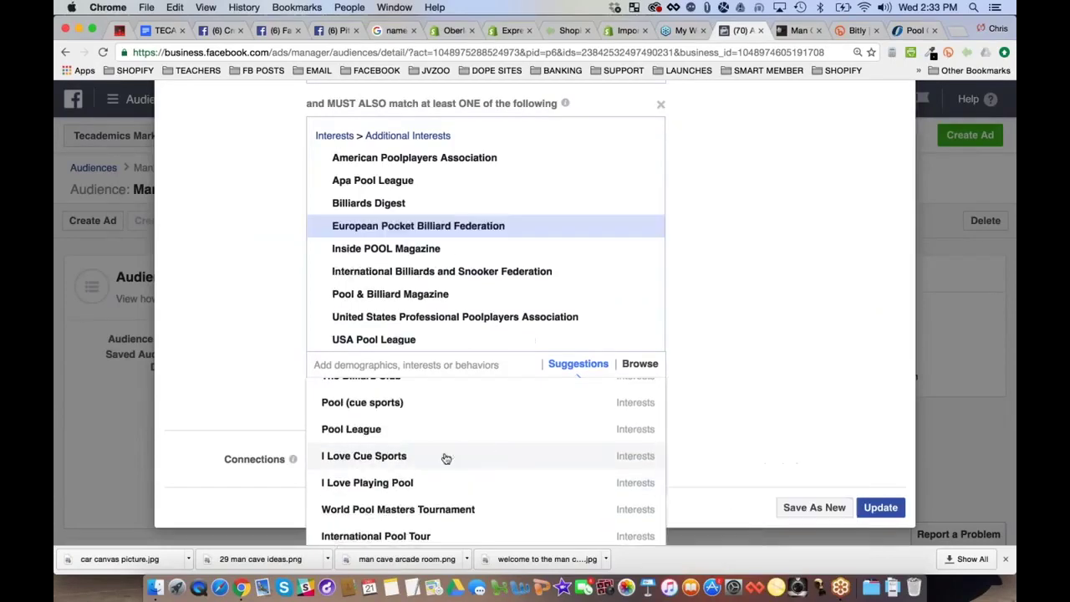
scroll(435, 465, "up", 3)
scroll(434, 465, "up", 5)
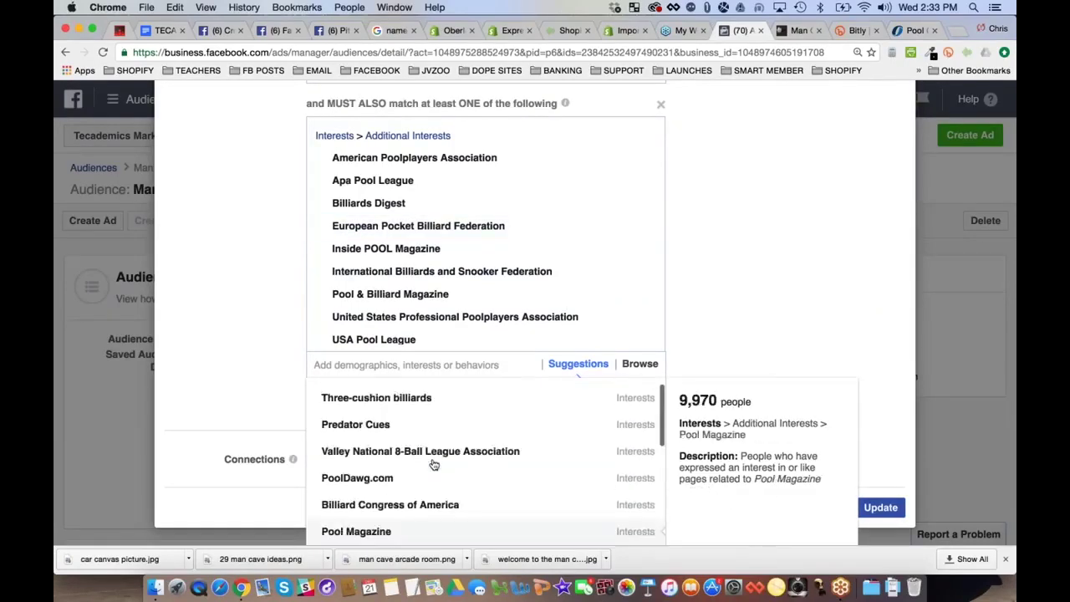
scroll(434, 464, "up", 1)
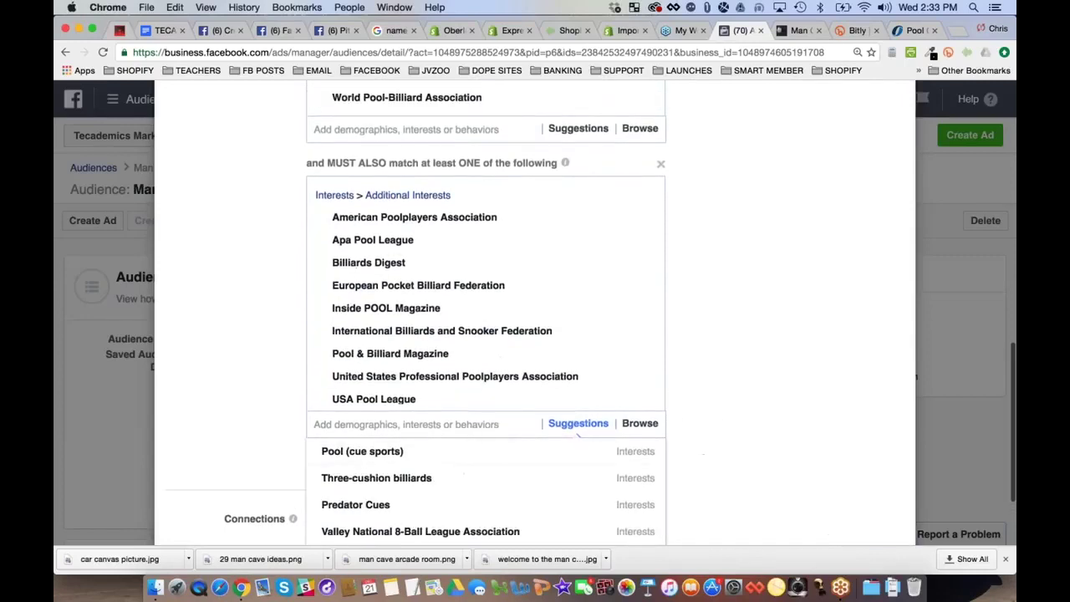
Search 'billiards magazine' and add a matching magazine to the required interests
type("bil")
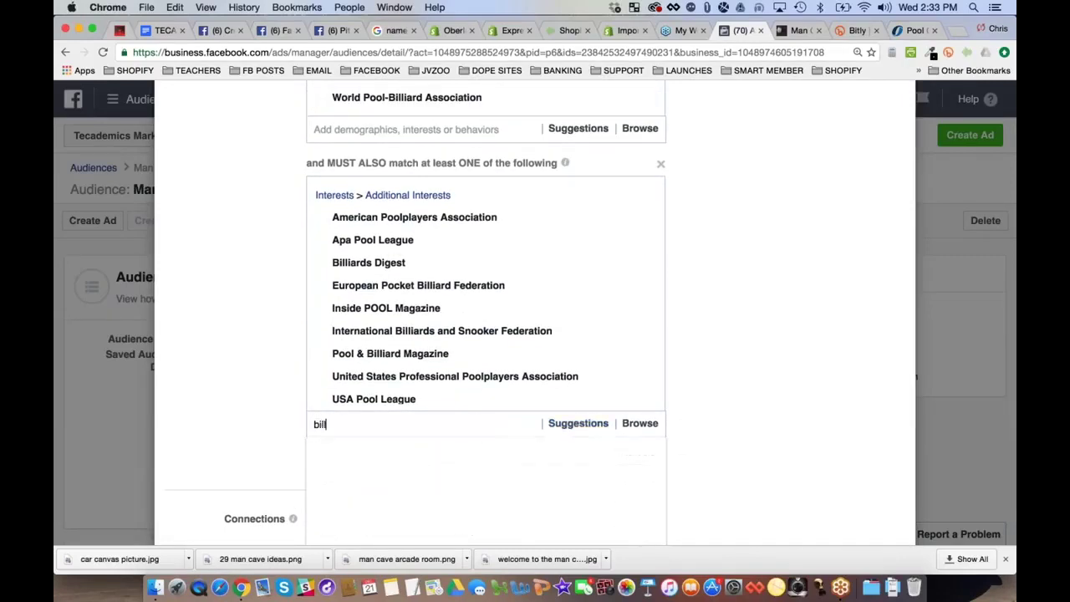
type("liards magazon")
key("BackSpace")
key("BackSpace")
key("BackSpace")
key("BackSpace")
type("ine")
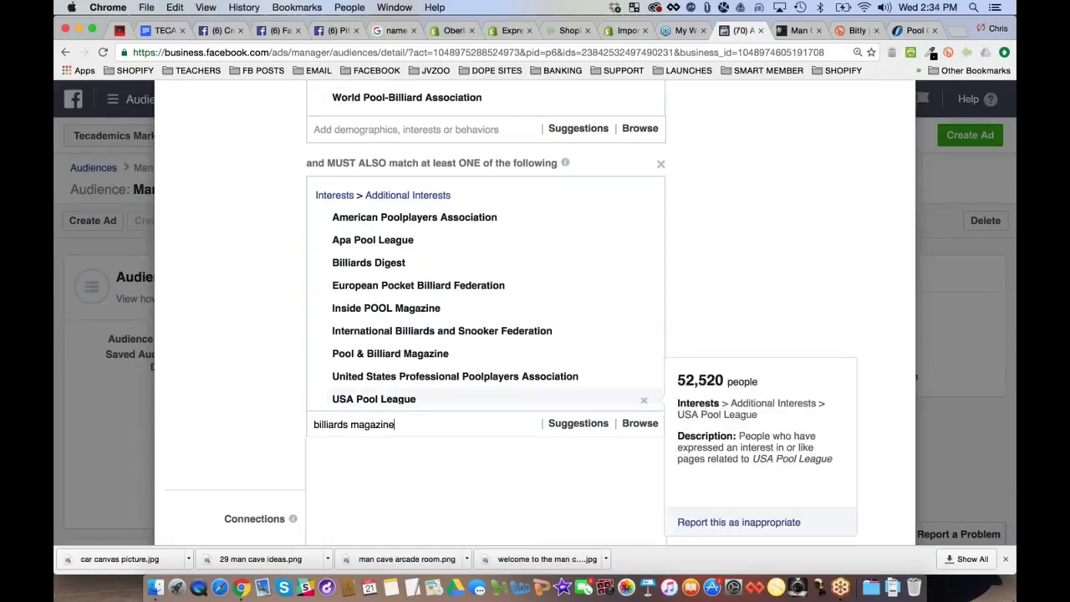
left_click(270, 394)
scroll(334, 334, "up", 5)
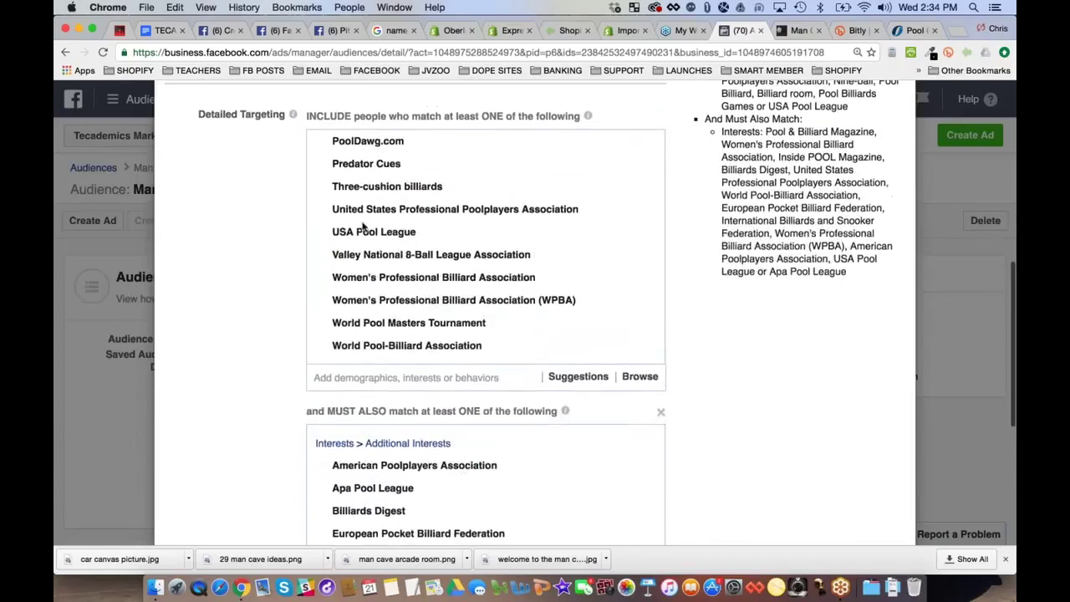
scroll(401, 217, "up", 5)
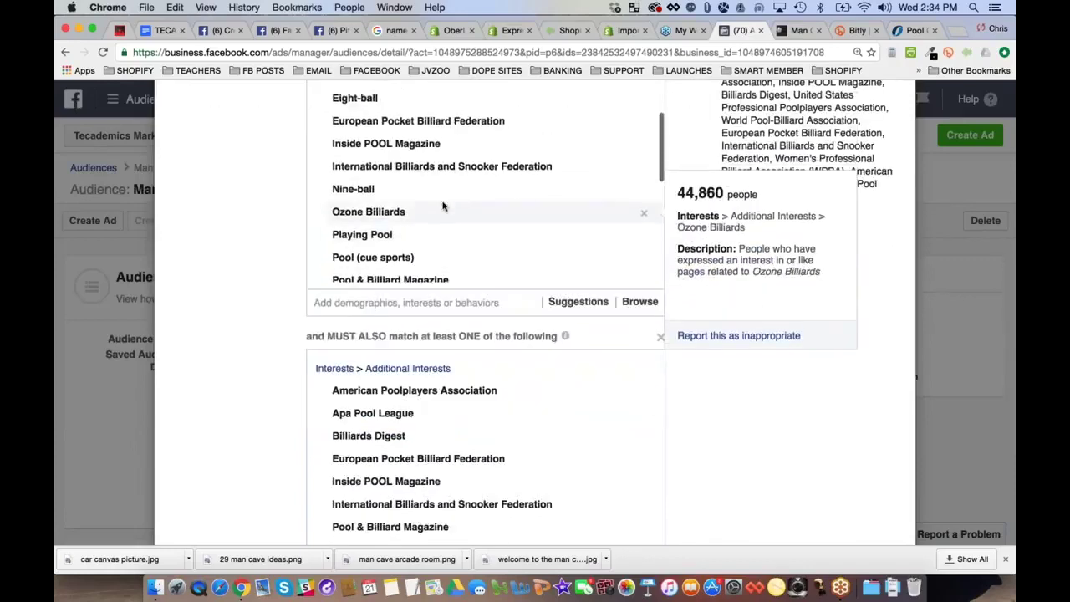
scroll(443, 207, "up", 2)
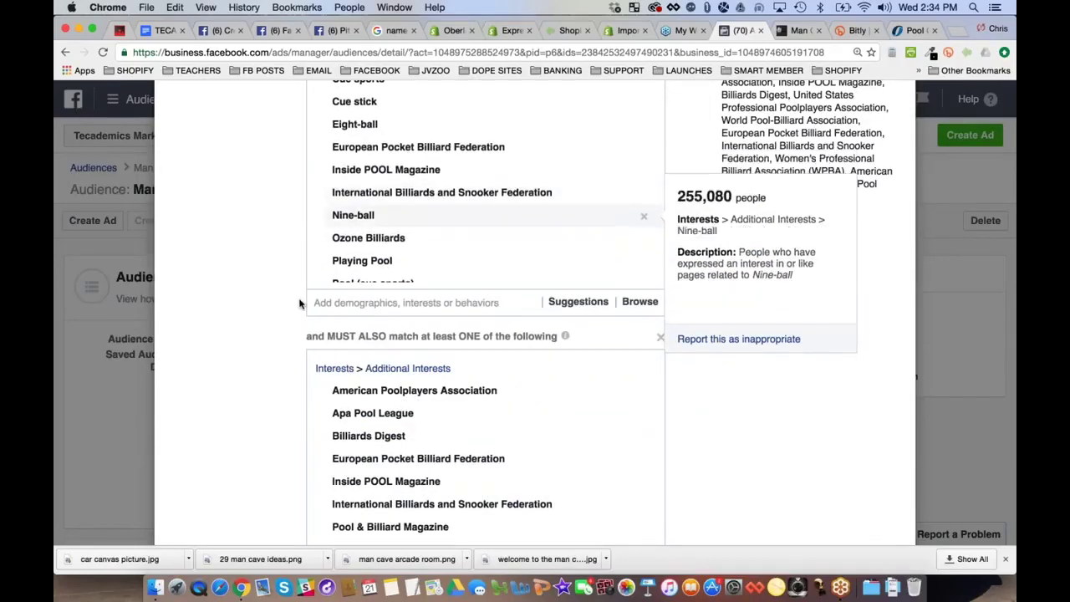
scroll(300, 303, "down", 3)
Try searching 'united states po' and 'pool players' for more interests, then clear the search
left_click(578, 475)
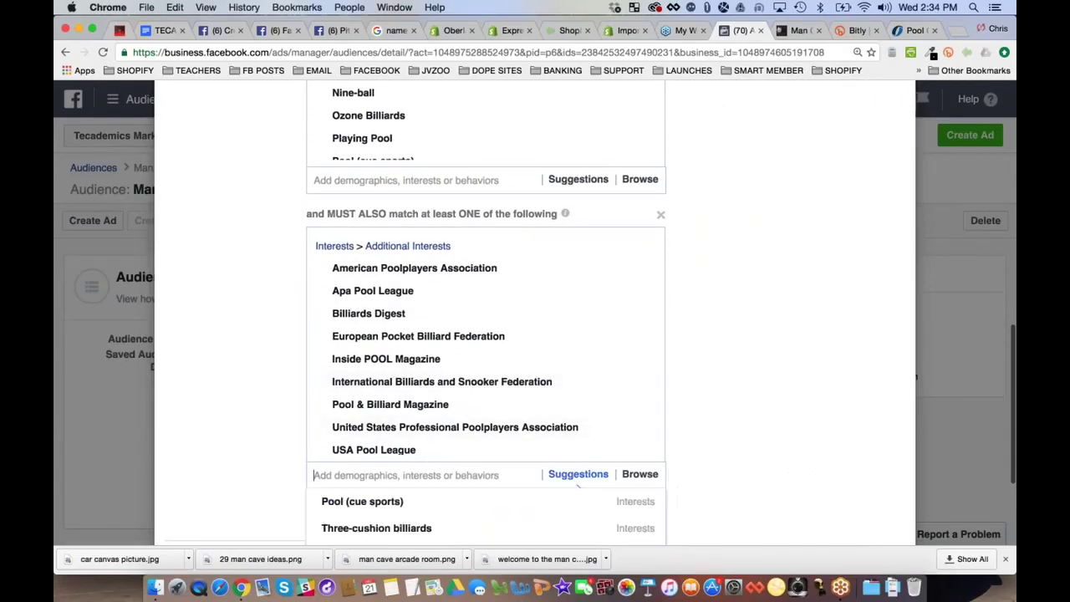
type("united")
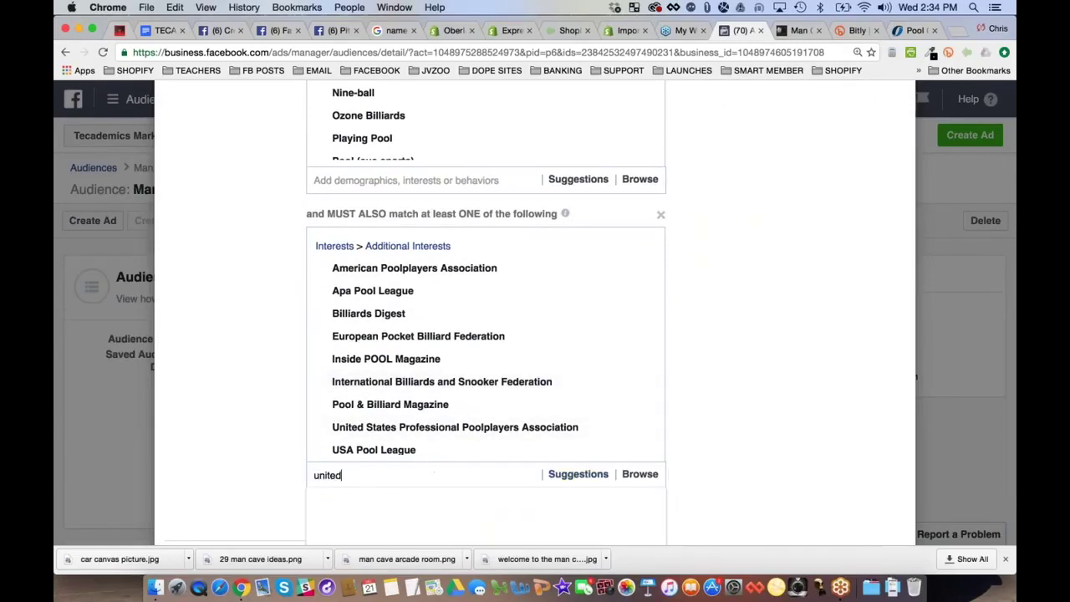
type(" states pool")
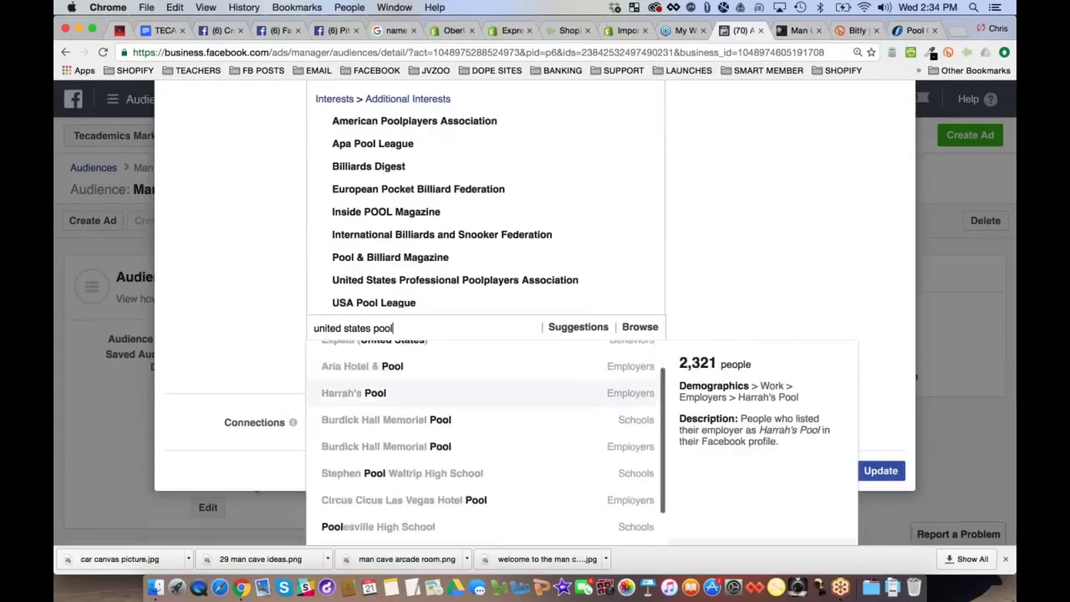
key("Down")
key("Down")
key("Down")
key("Down")
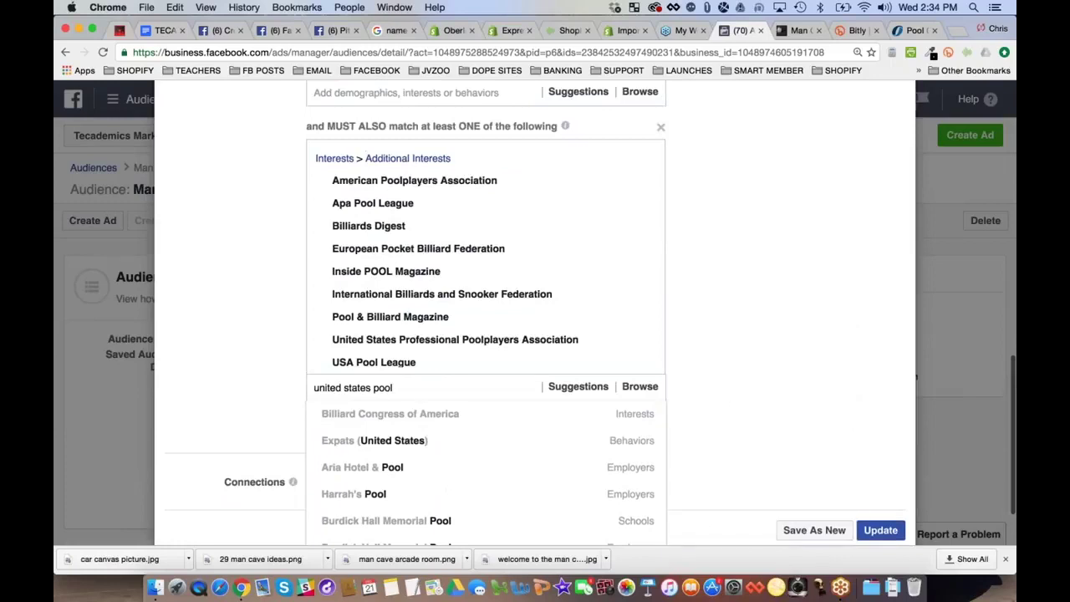
triple_click(419, 389)
type("po")
type("old")
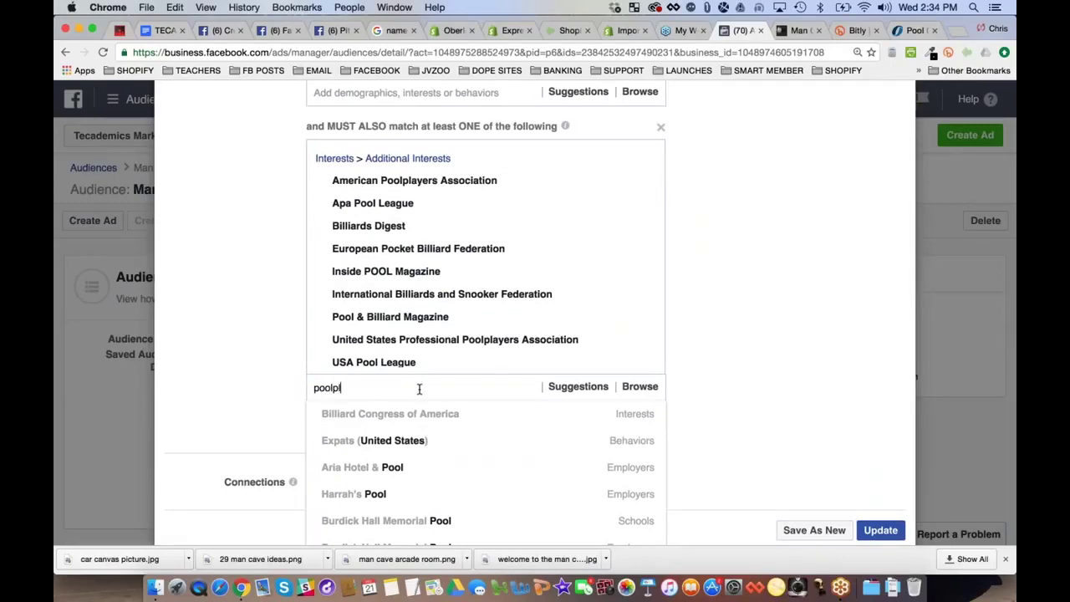
key("BackSpace")
type("players")
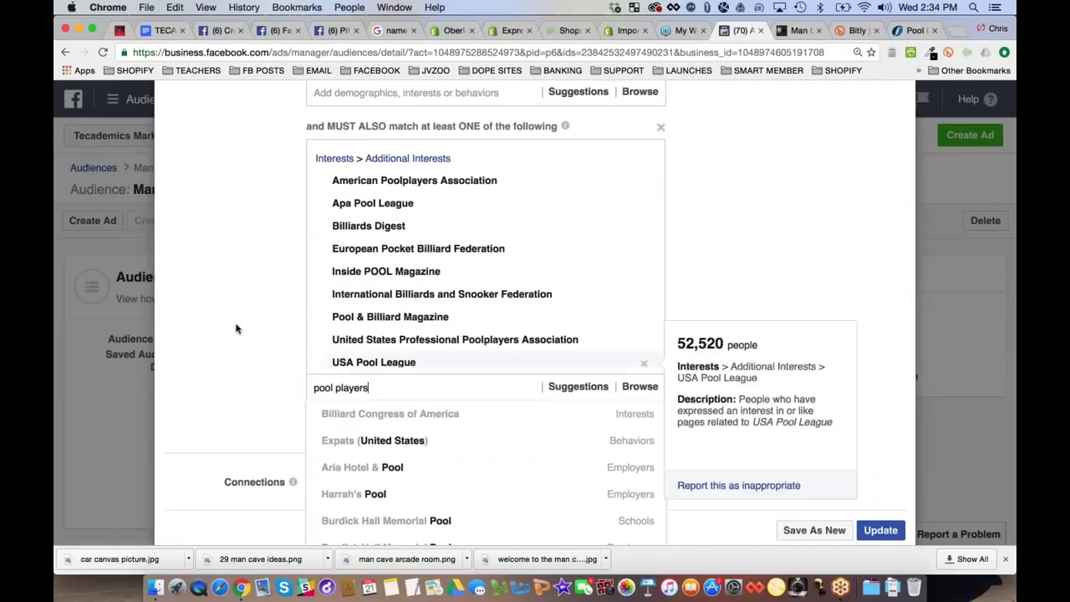
scroll(236, 329, "down", 1)
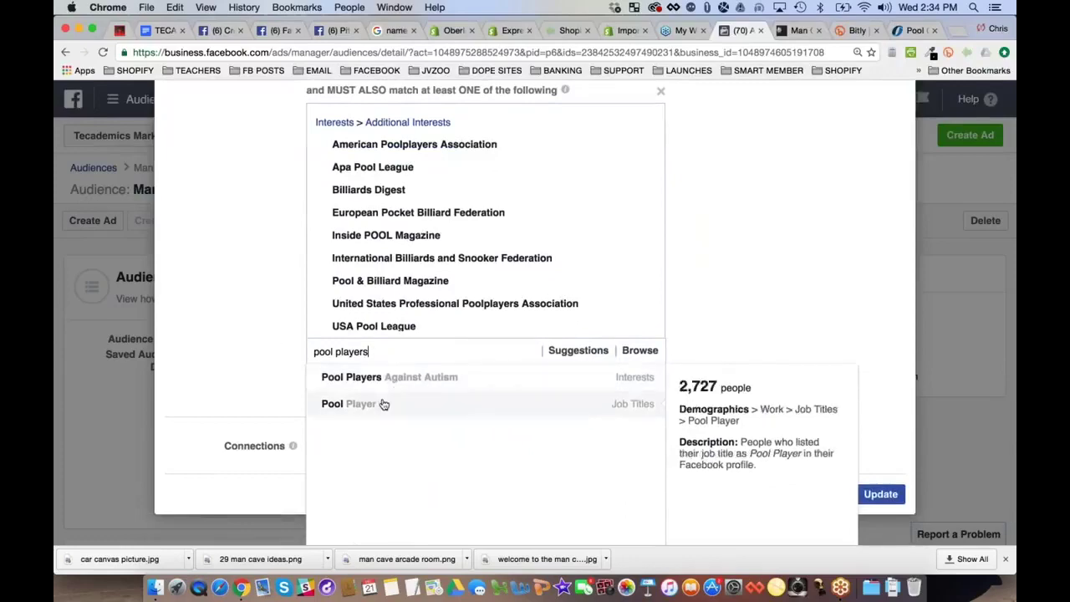
triple_click(412, 351)
key("BackSpace")
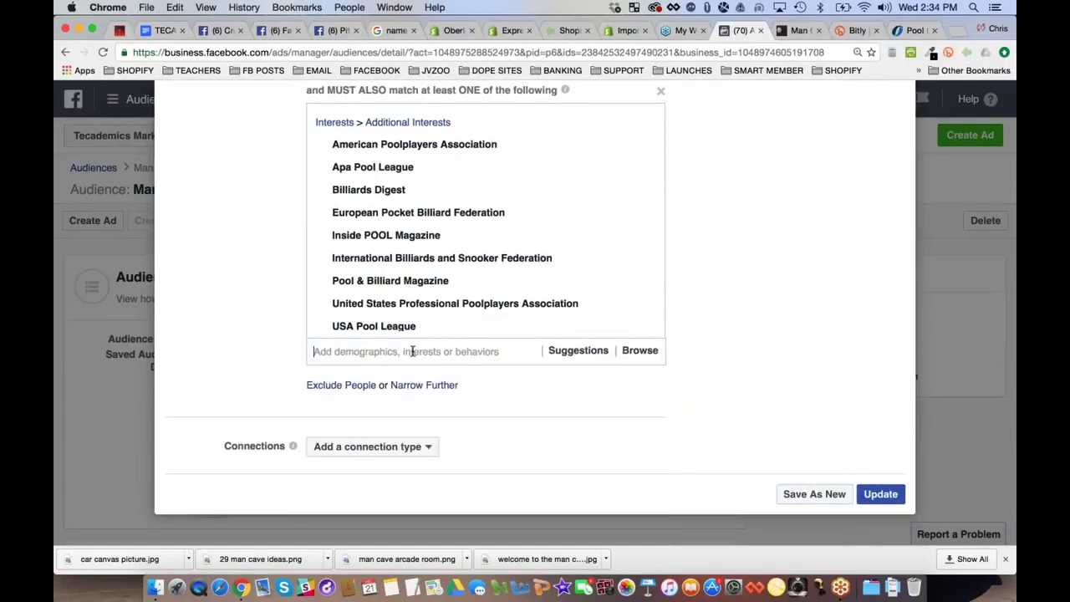
scroll(412, 352, "up", 2)
scroll(422, 347, "up", 5)
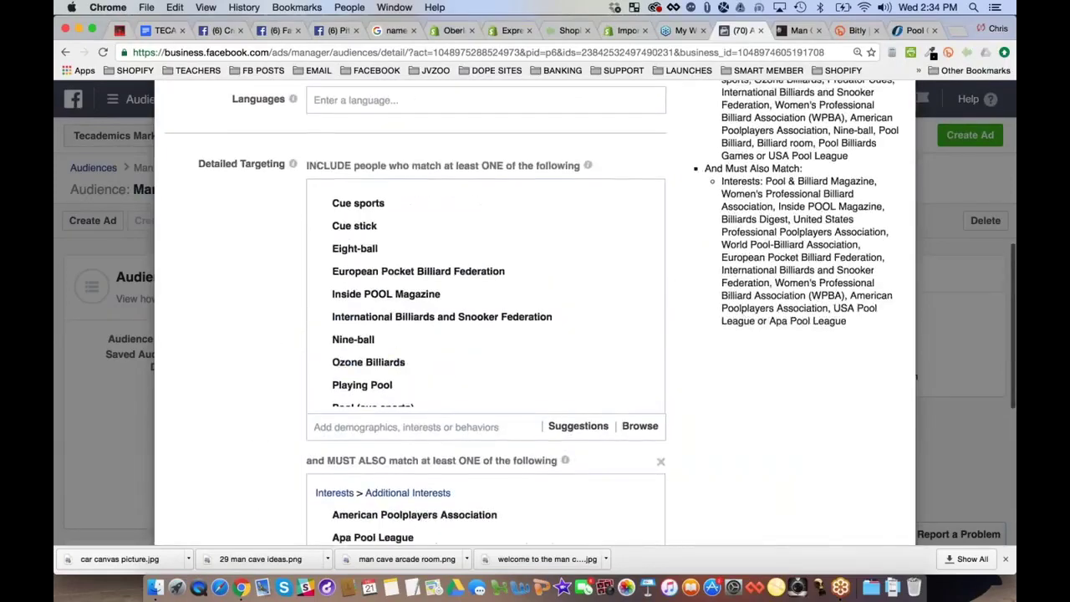
scroll(427, 343, "down", 4)
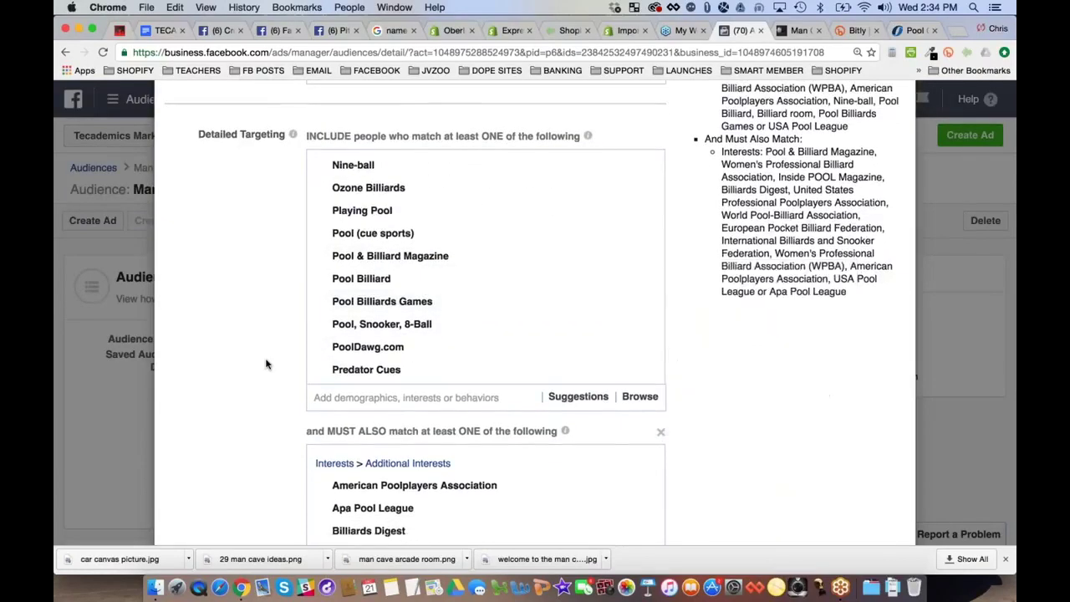
scroll(266, 361, "down", 6)
scroll(401, 326, "down", 5)
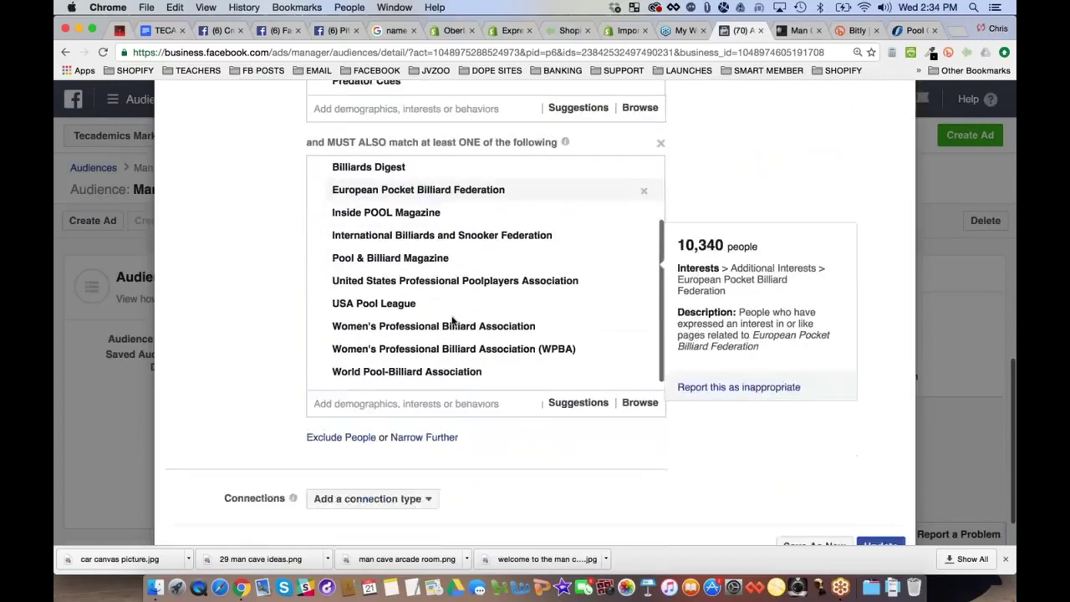
Search 'pool & billiard' and add Pool & Billiard History and Valley National 8-Ball League Association
left_click(578, 376)
type("pool")
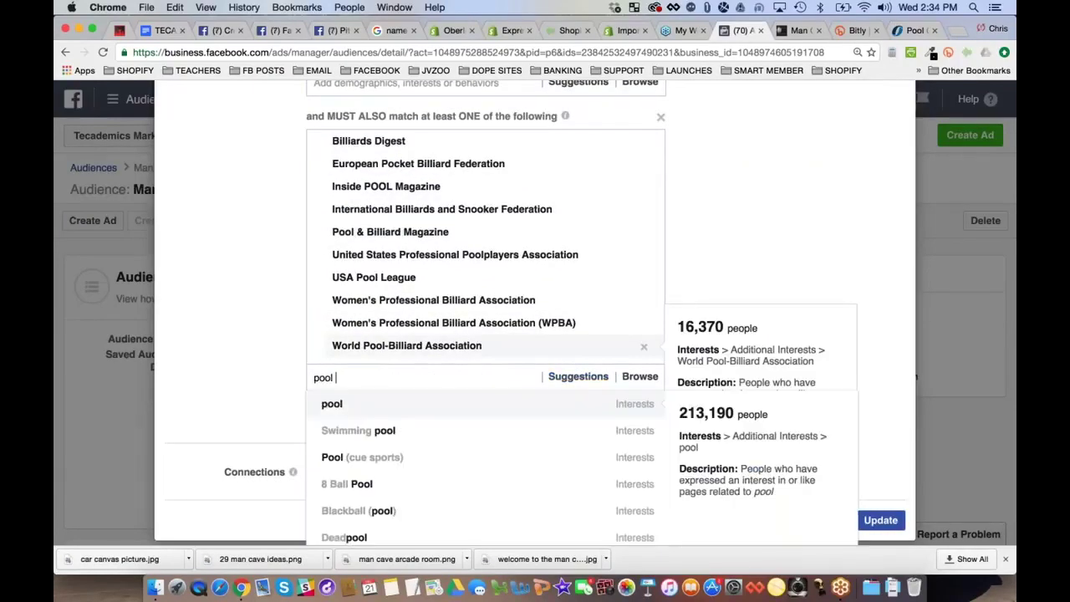
type(" and billiard")
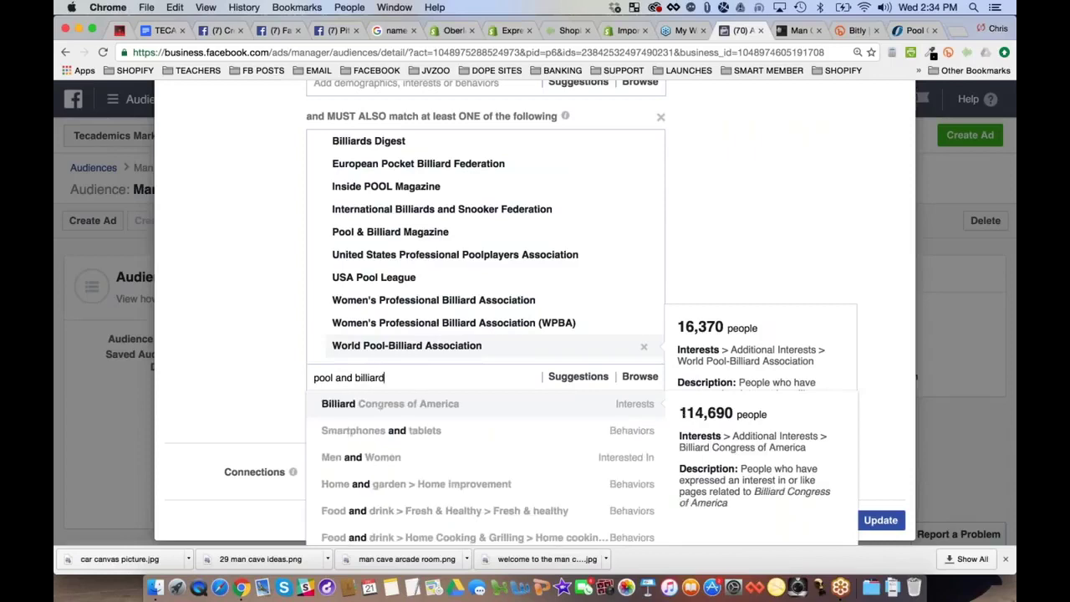
scroll(487, 466, "down", 1)
scroll(487, 466, "down", 3)
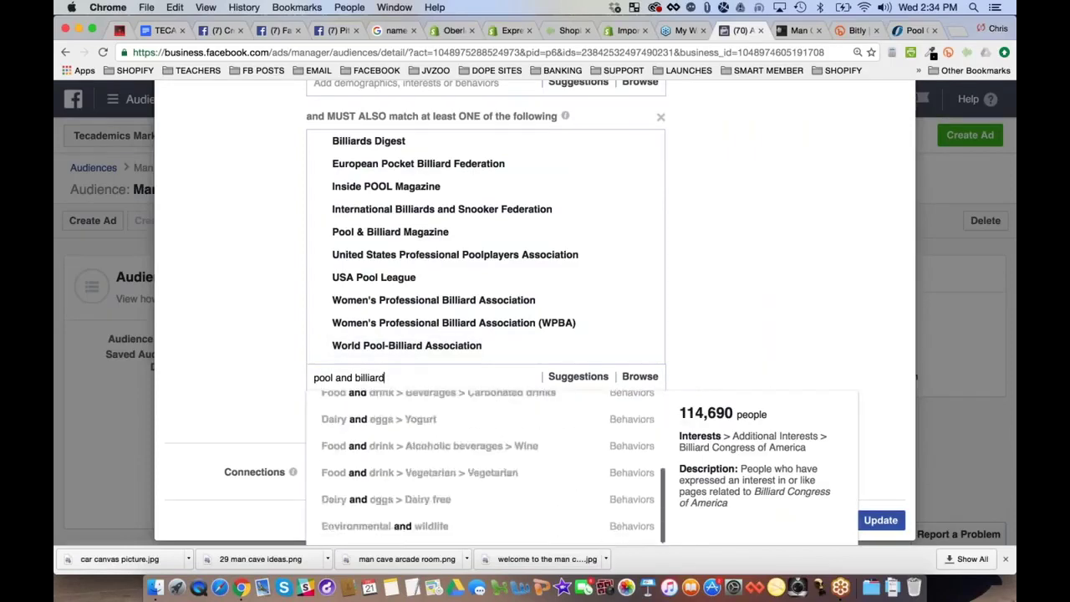
scroll(486, 466, "up", 10)
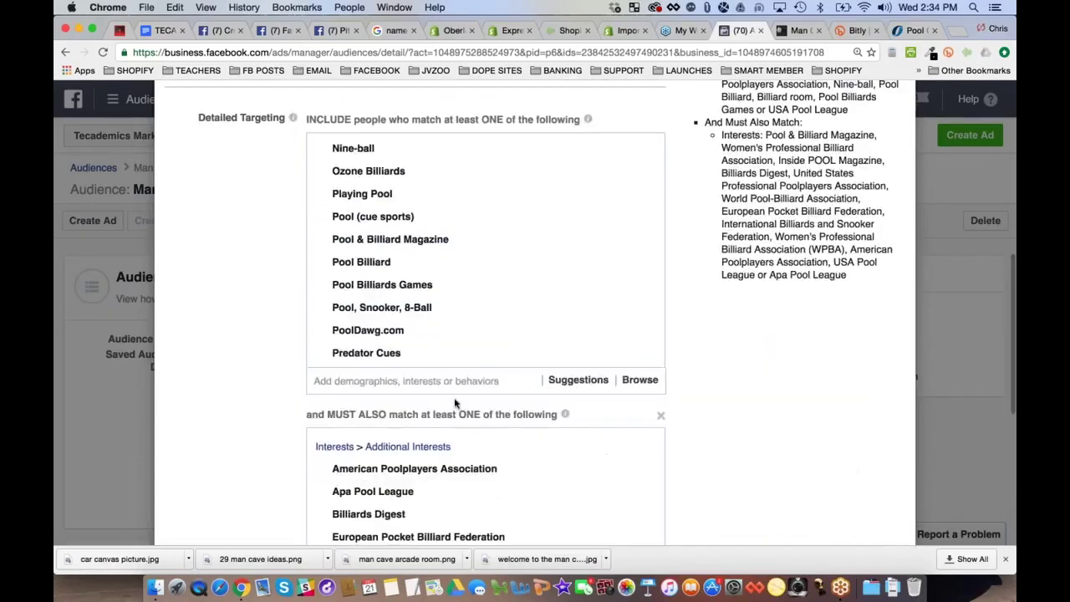
scroll(243, 332, "down", 5)
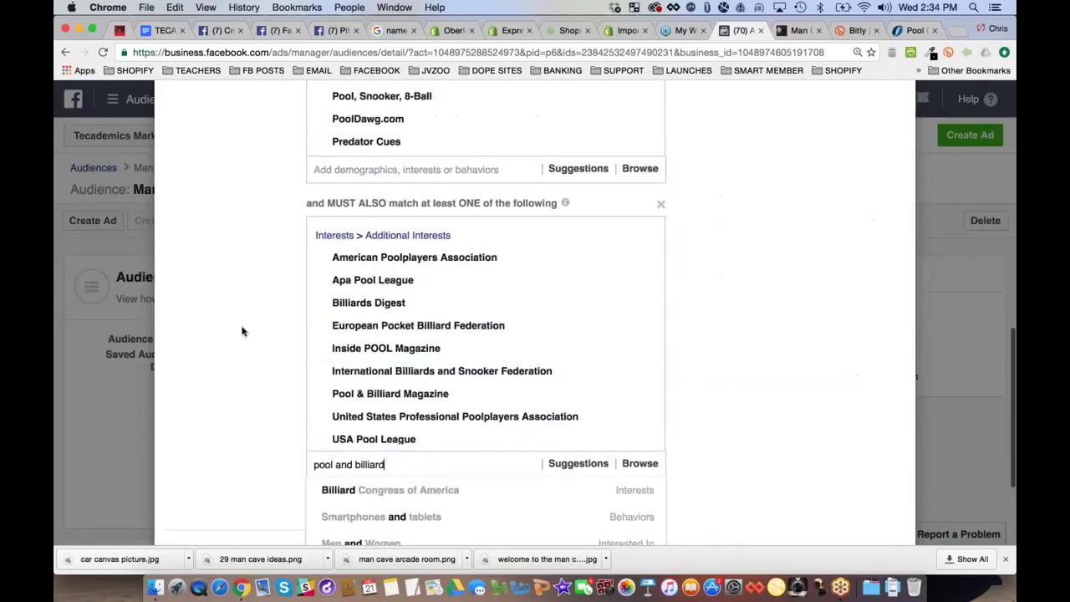
scroll(242, 332, "down", 3)
triple_click(342, 319)
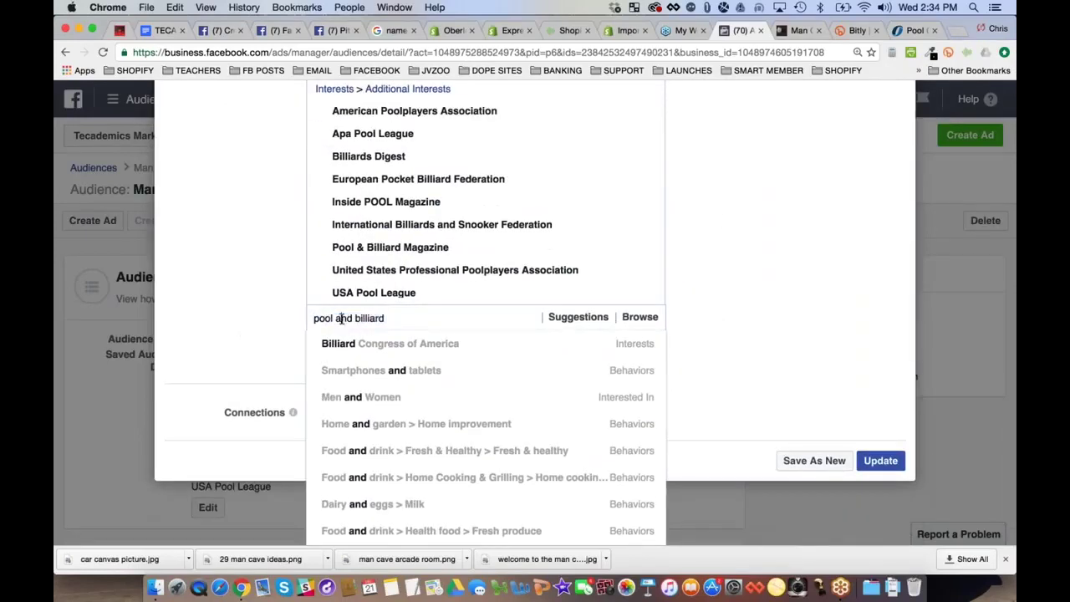
type("&")
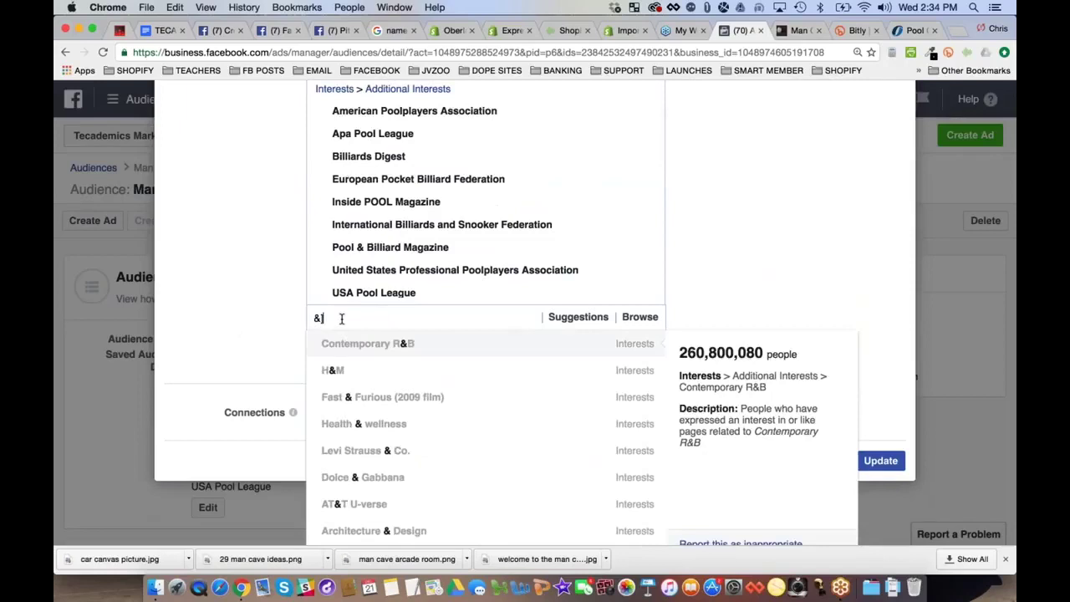
key("BackSpace")
type("pool & bi")
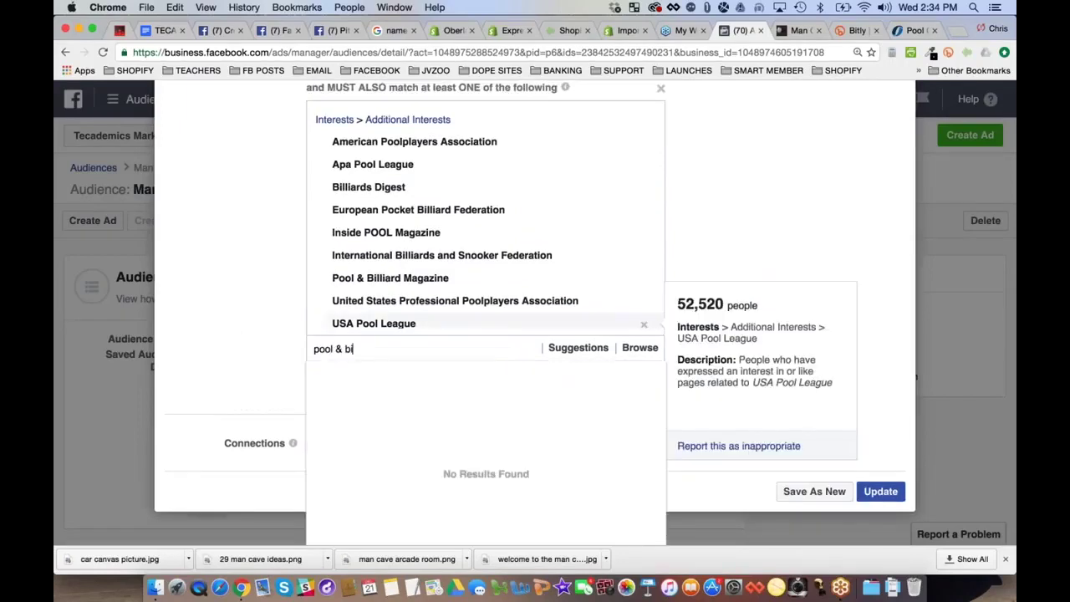
type("lliard")
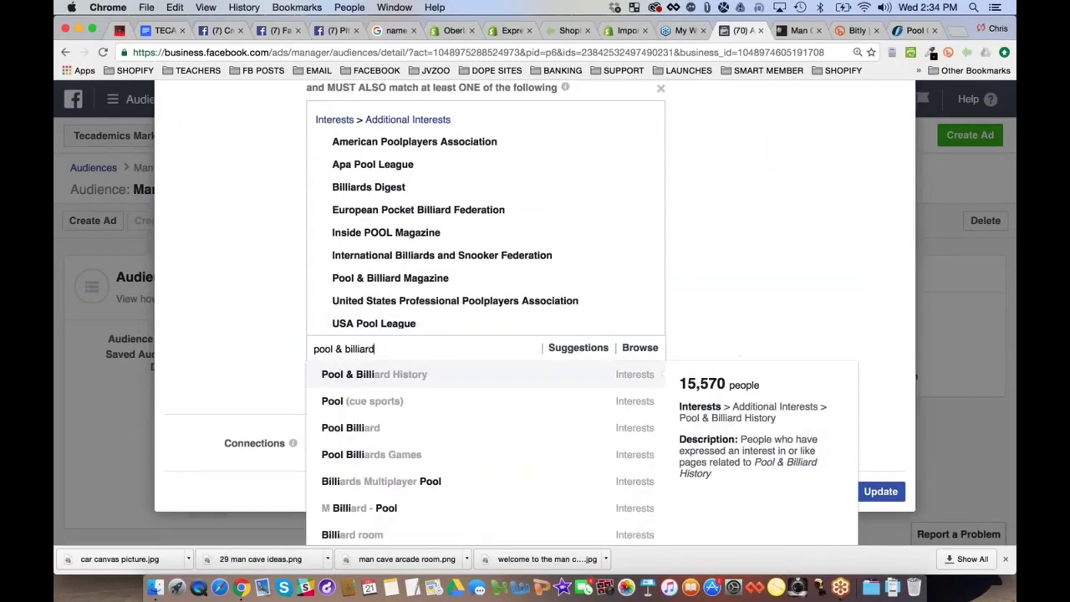
left_click(386, 376)
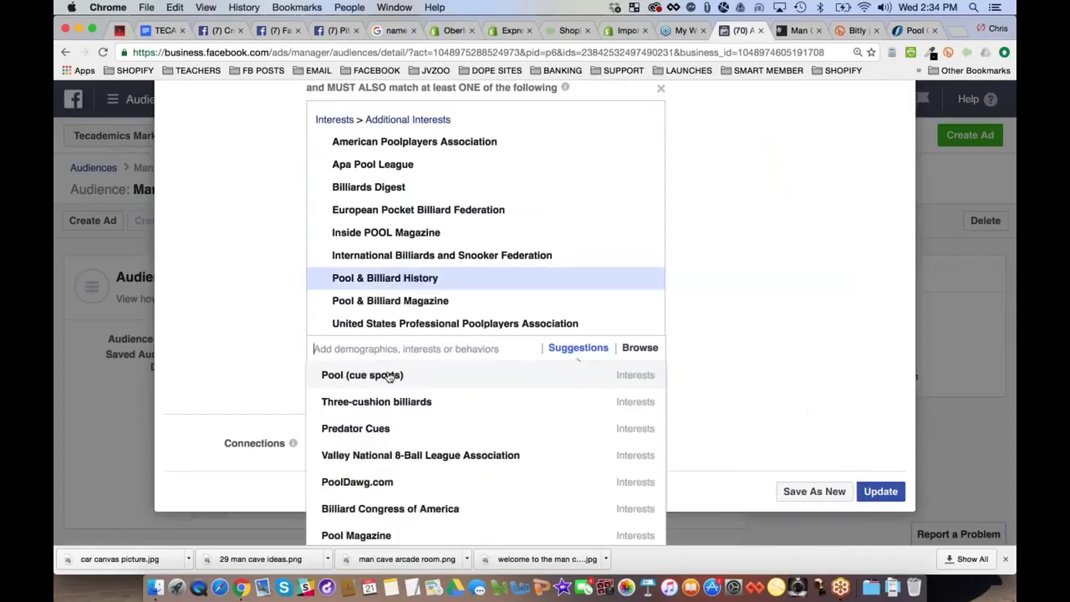
left_click(432, 459)
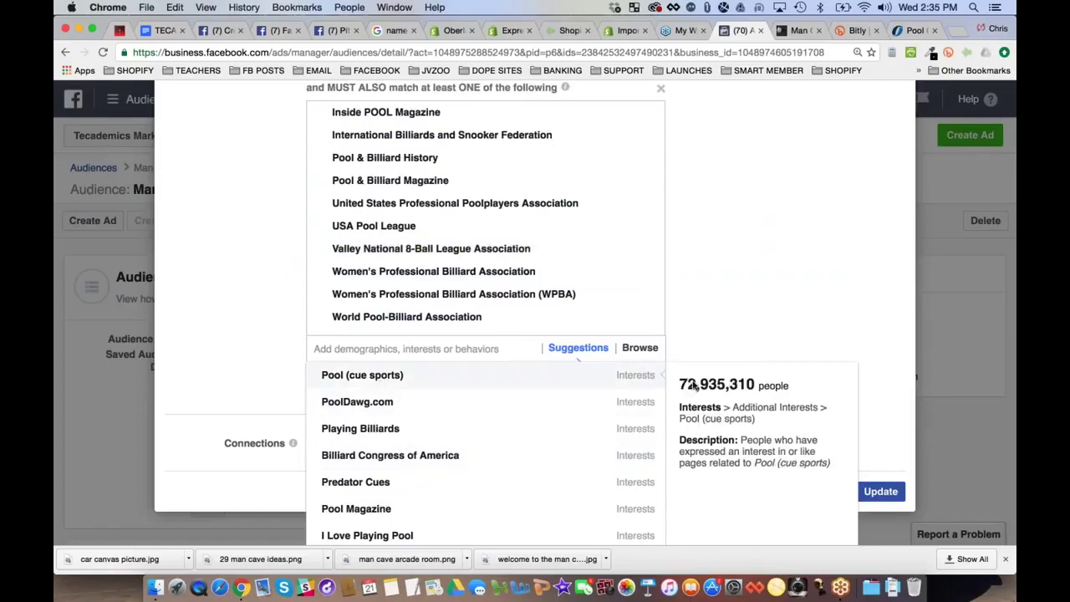
left_click(801, 293)
Add Ozone Billiards, Pool Magazine and Billiard Congress of America from the suggestions
scroll(800, 292, "up", 3)
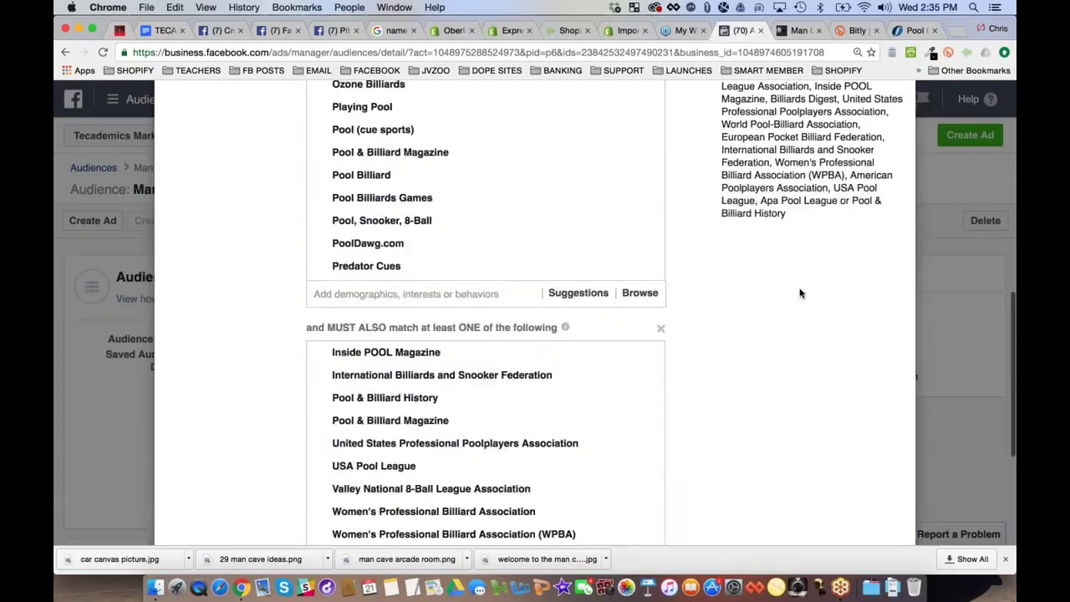
scroll(800, 293, "up", 5)
scroll(800, 292, "down", 10)
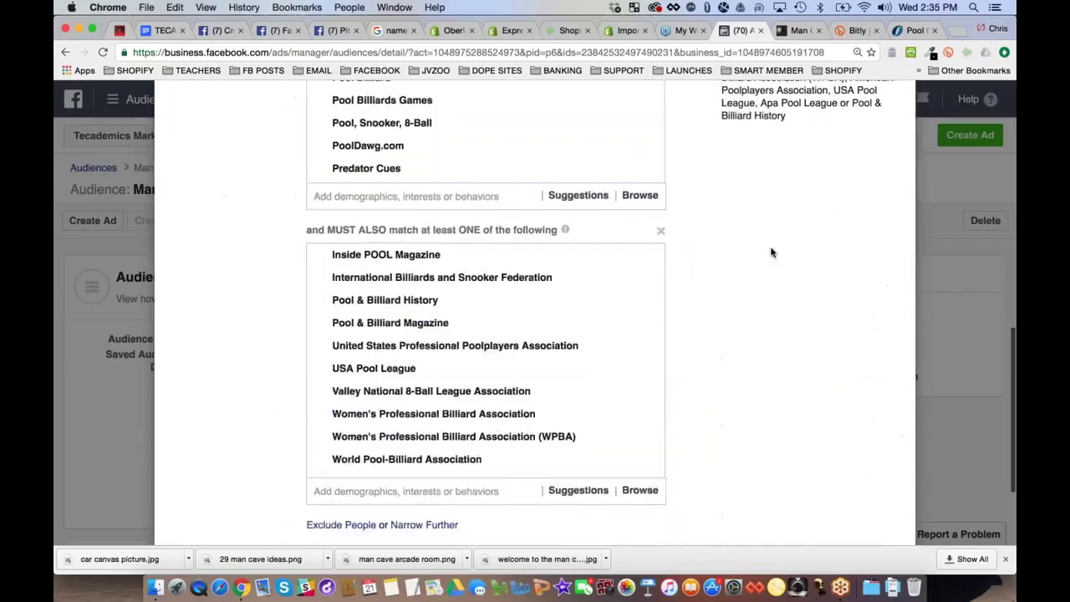
left_click(351, 348)
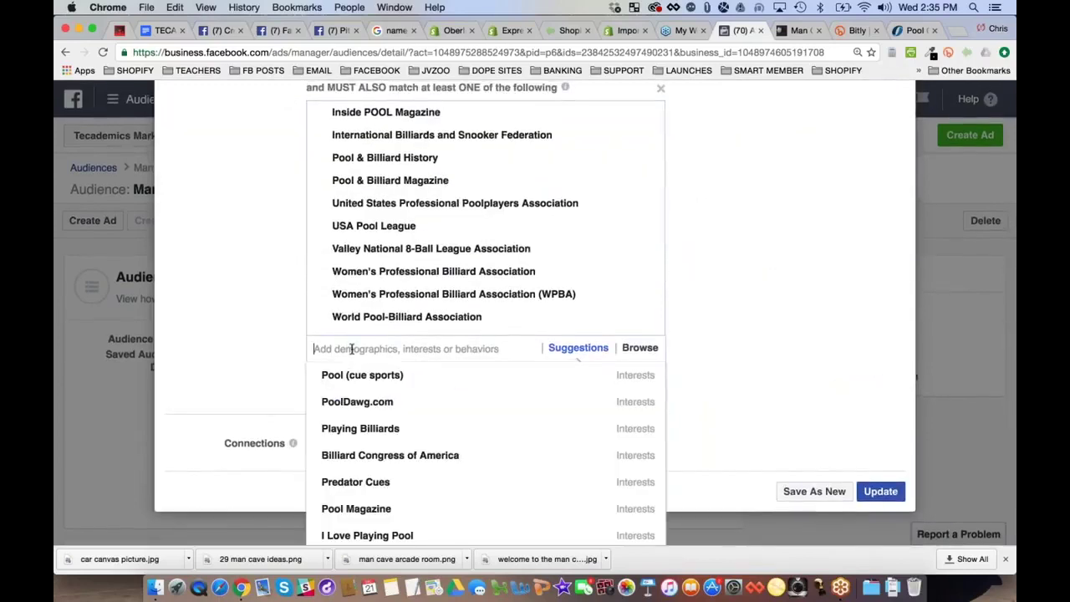
scroll(375, 451, "down", 3)
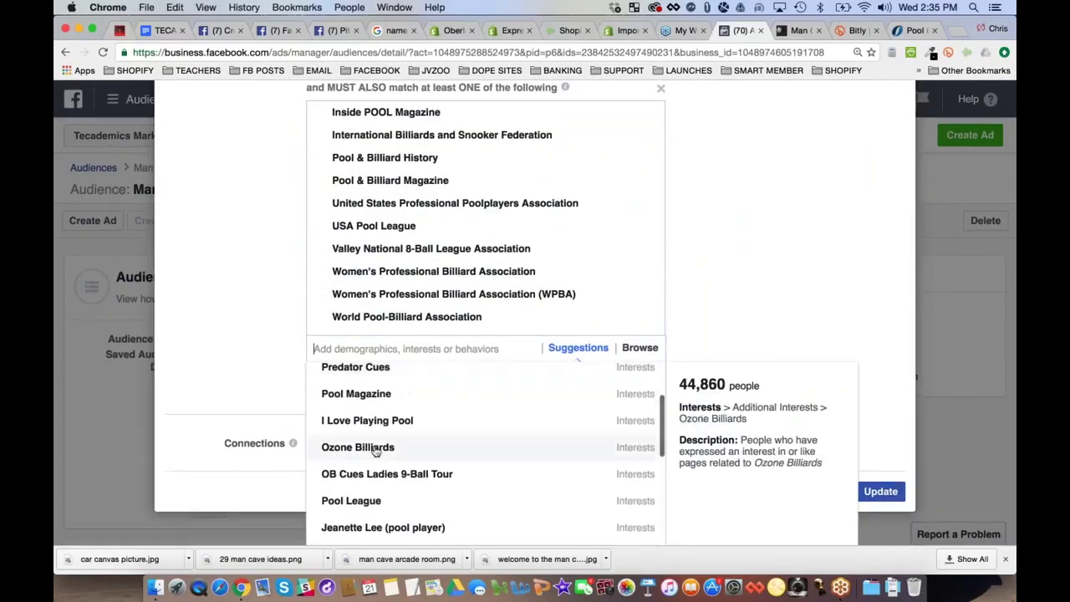
left_click(360, 448)
scroll(376, 452, "up", 5)
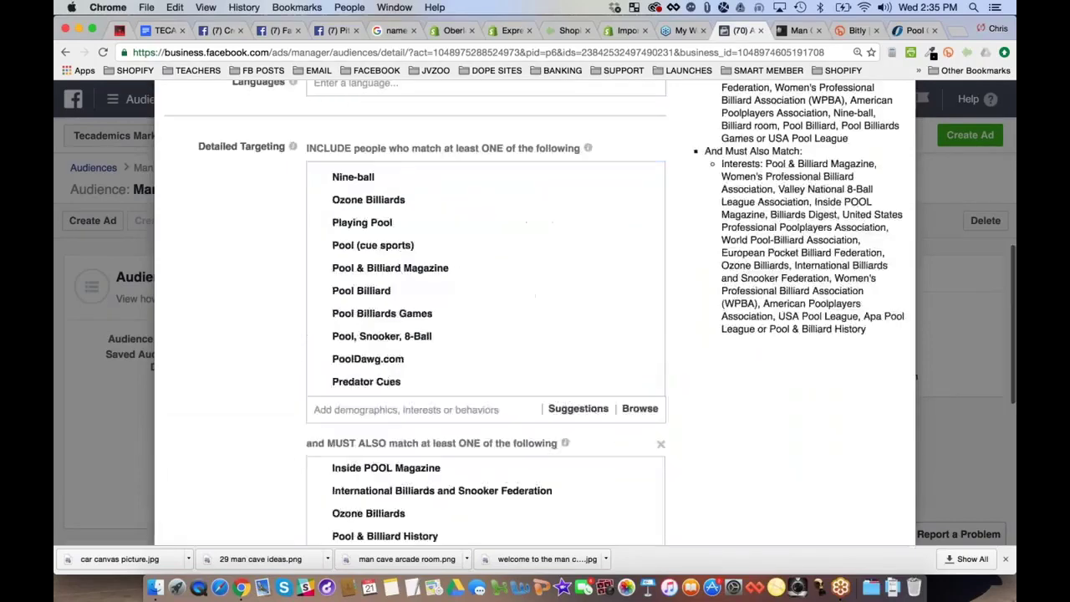
scroll(746, 309, "up", 5)
scroll(745, 310, "down", 10)
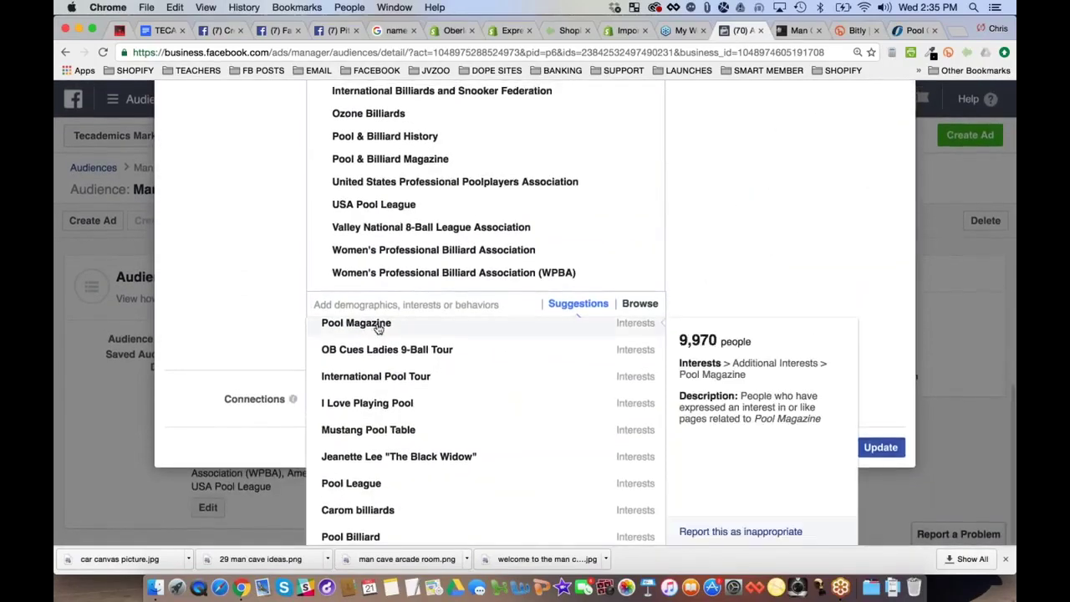
left_click(378, 324)
scroll(256, 279, "up", 3)
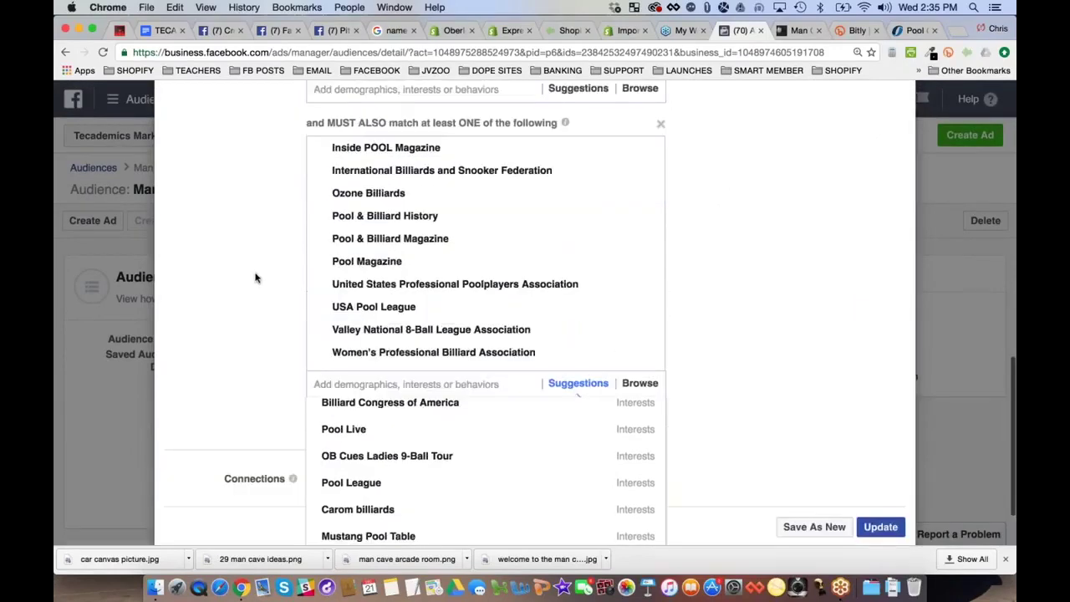
scroll(256, 278, "down", 3)
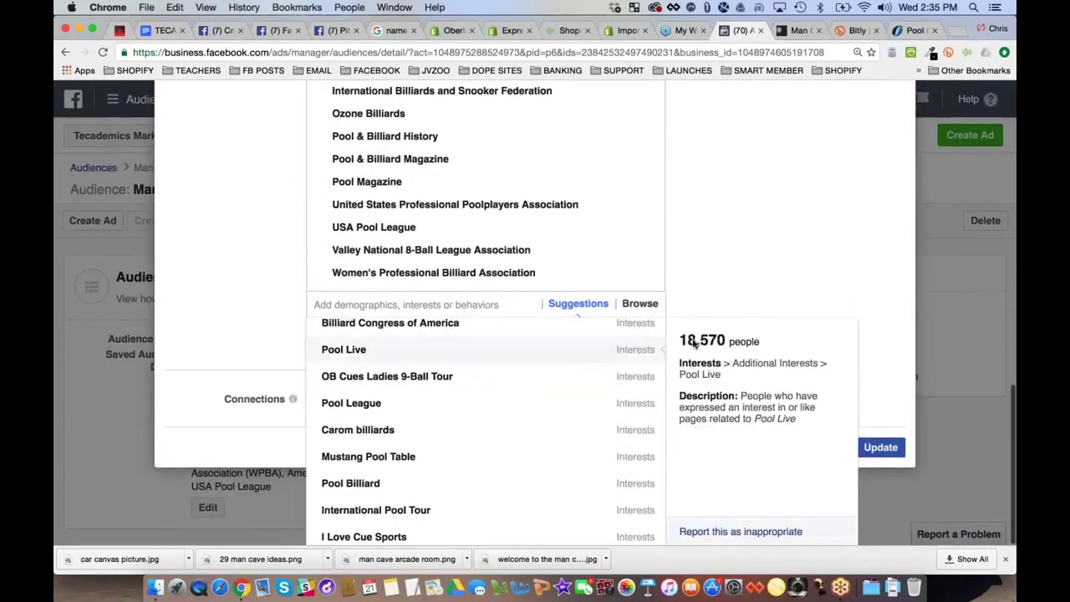
left_click(542, 327)
Add Mustang Pool Table, Brunswick Billiards, World Pool Masters Tournament and Shooting Pool, then close the suggestions
scroll(784, 287, "up", 7)
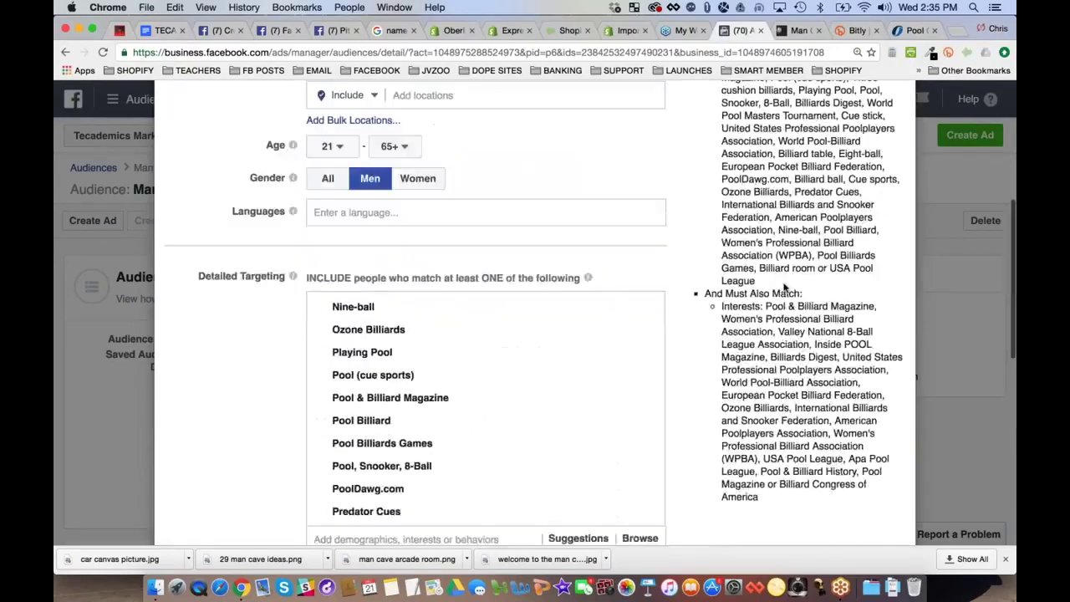
scroll(785, 287, "up", 5)
scroll(784, 287, "down", 4)
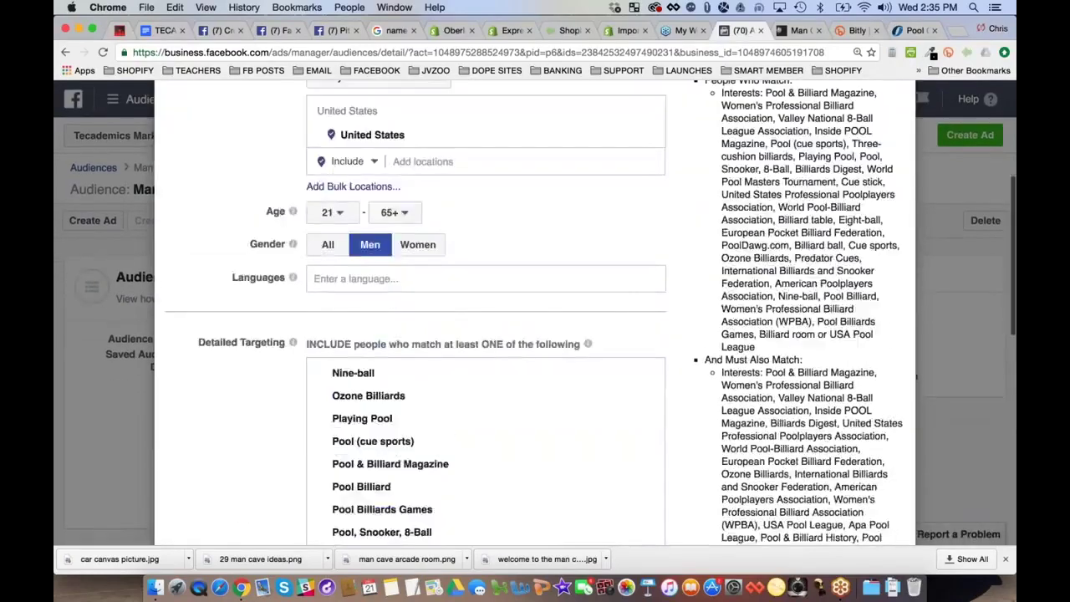
scroll(734, 377, "down", 8)
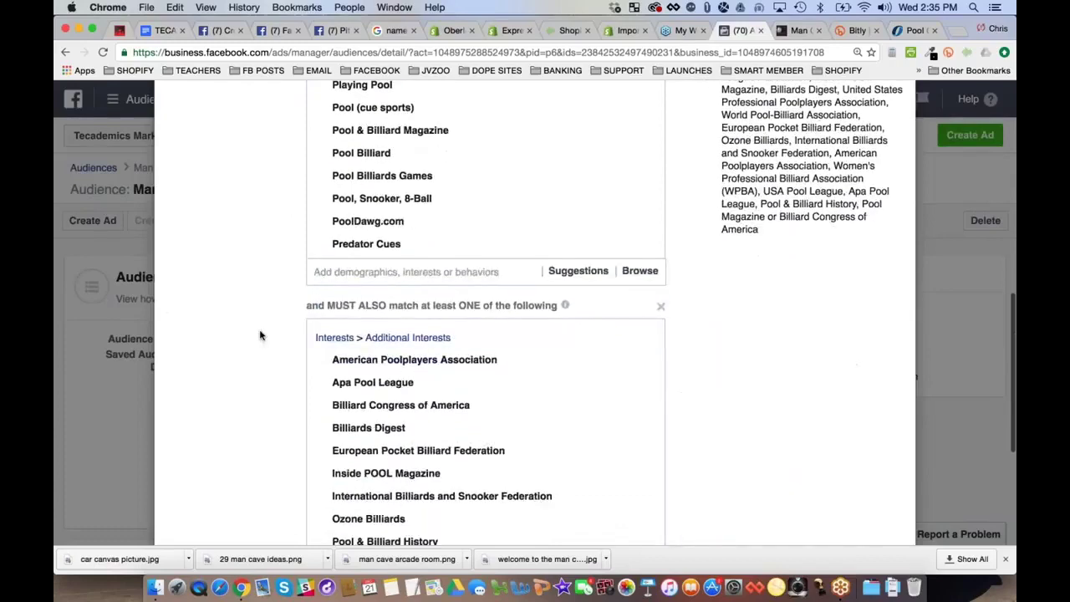
scroll(259, 335, "down", 4)
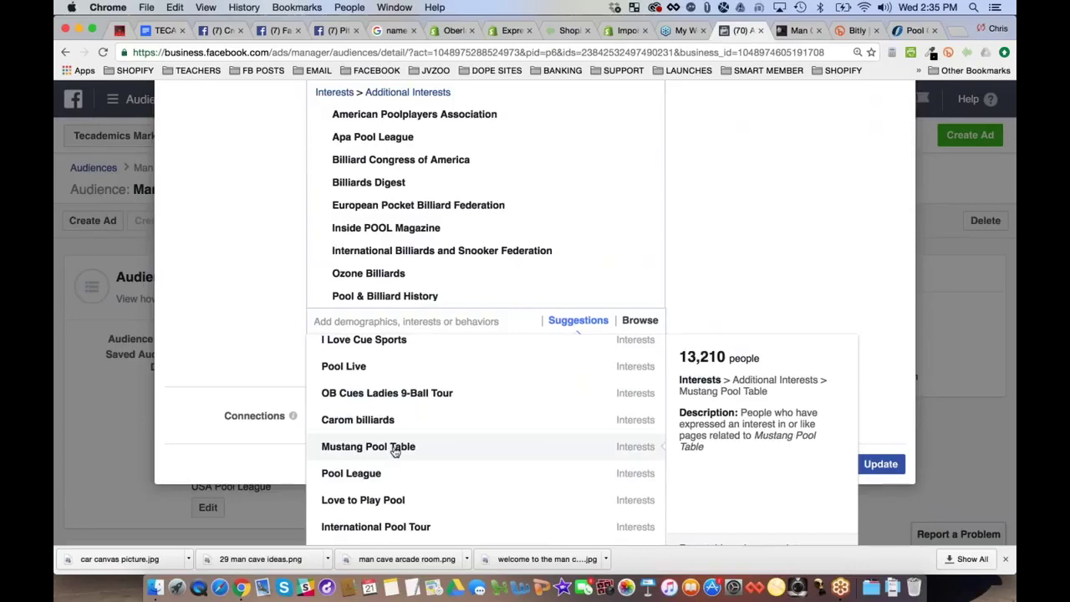
left_click(396, 450)
left_click(391, 431)
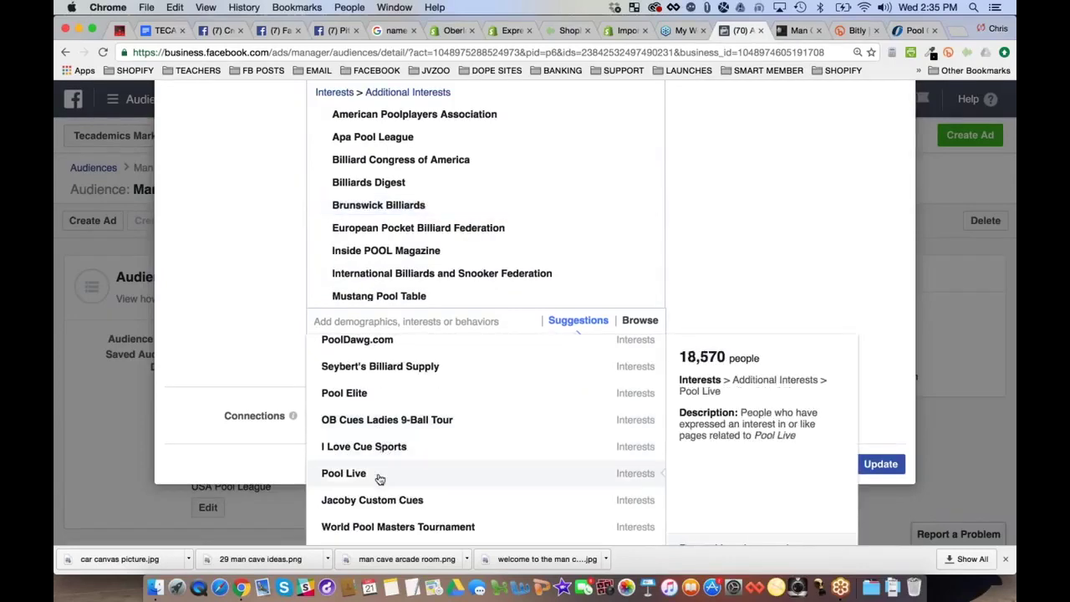
left_click(377, 525)
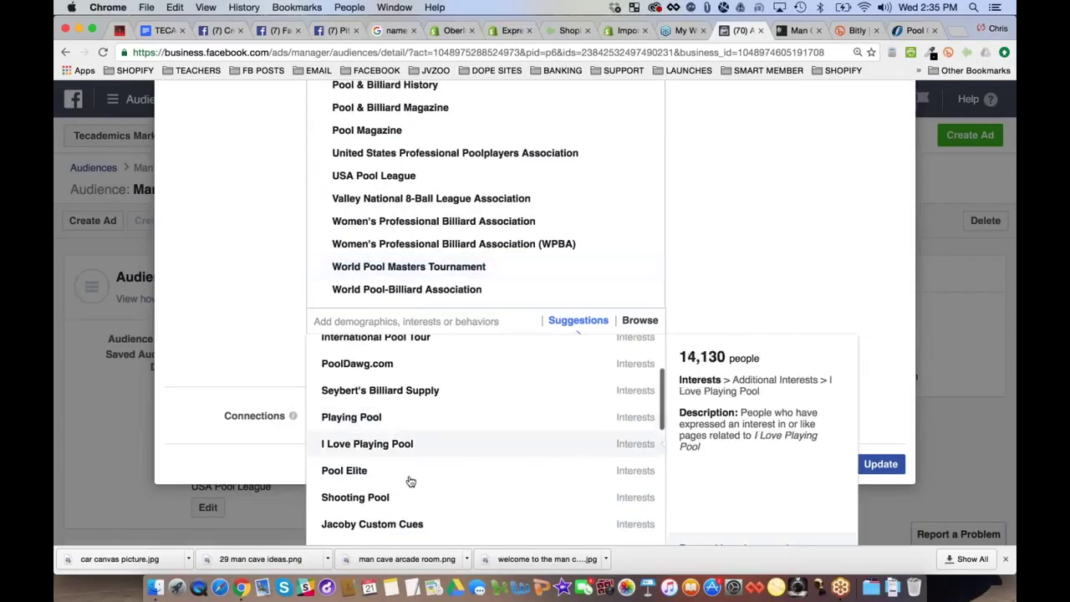
left_click(405, 497)
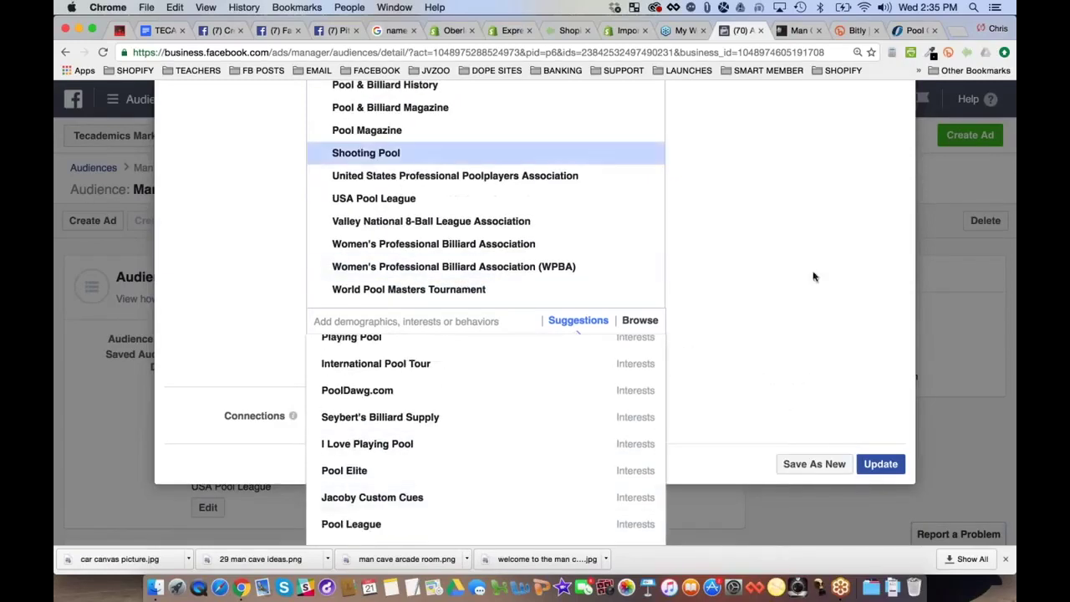
scroll(812, 275, "up", 10)
scroll(816, 301, "down", 10)
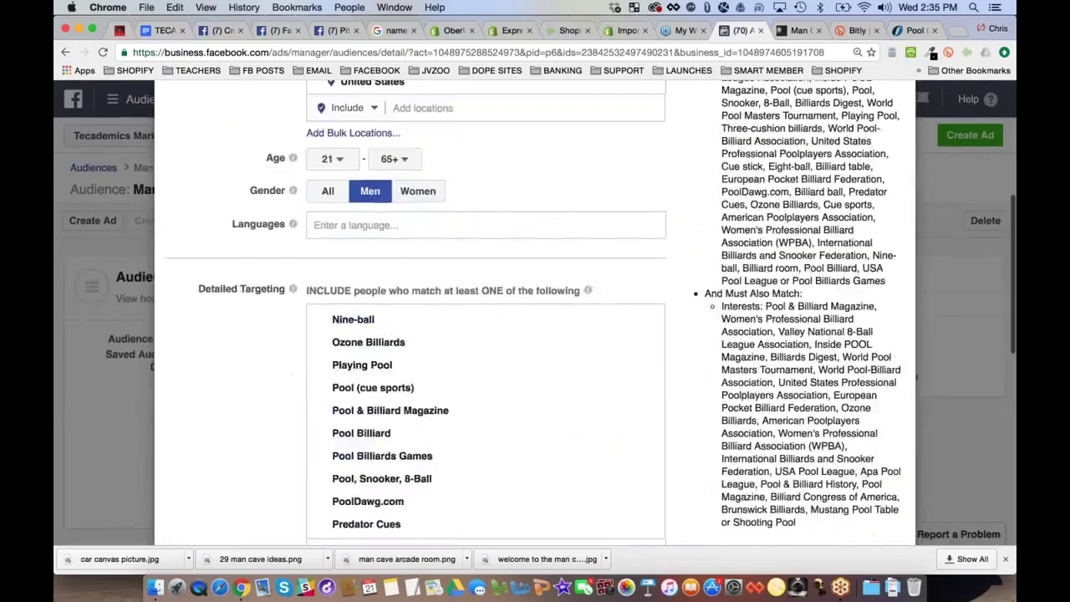
scroll(816, 301, "down", 1)
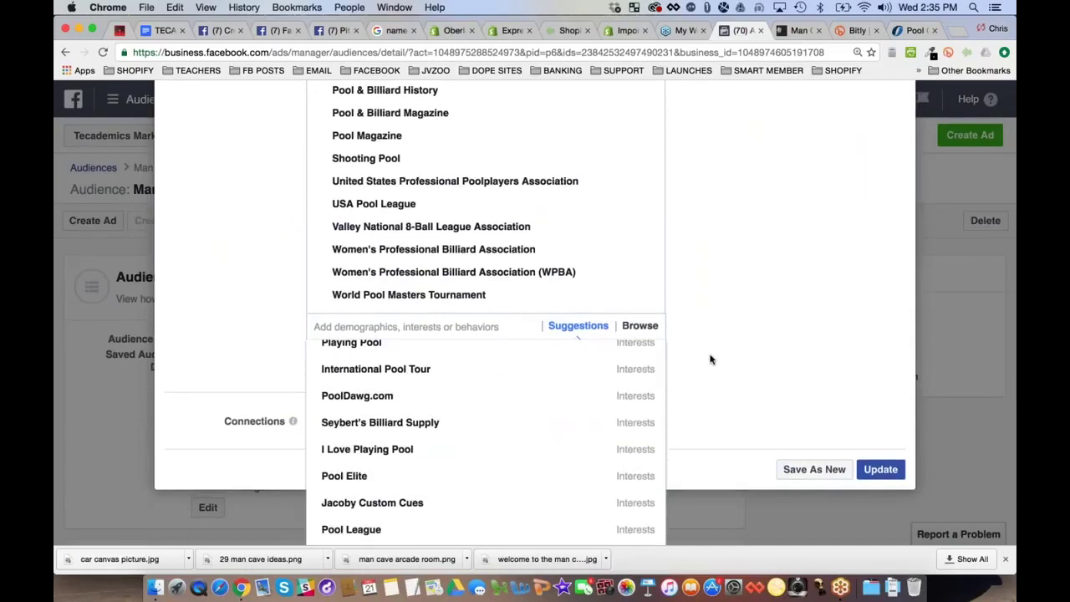
left_click(784, 393)
scroll(535, 335, "up", 10)
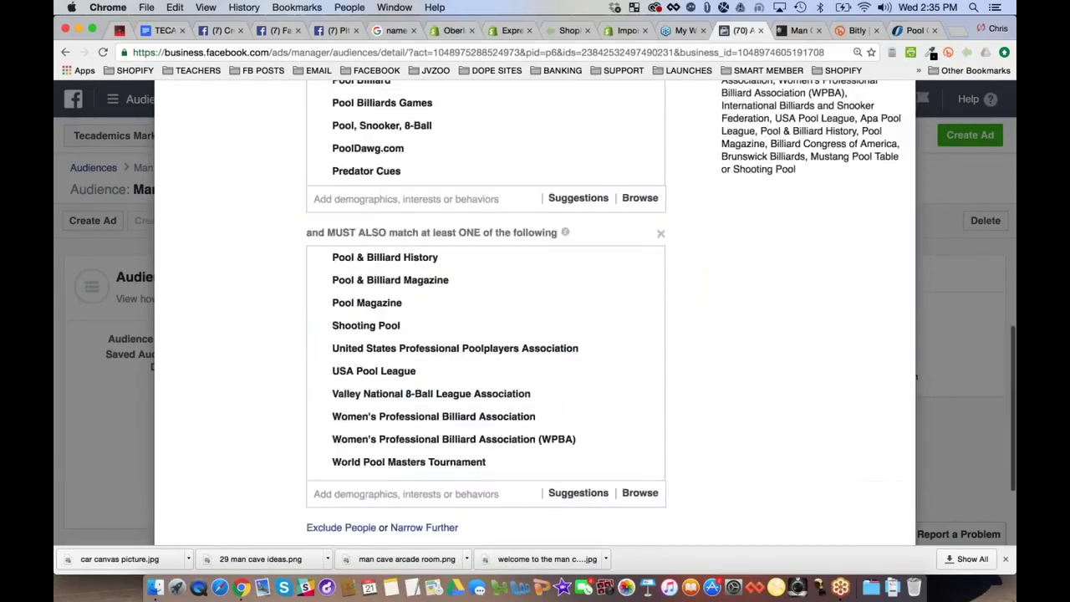
Replace 6,700,000 in the audience name with the 120,000 reach and change 'Broad' to 'Mixed'
double_click(782, 236)
key("super+c")
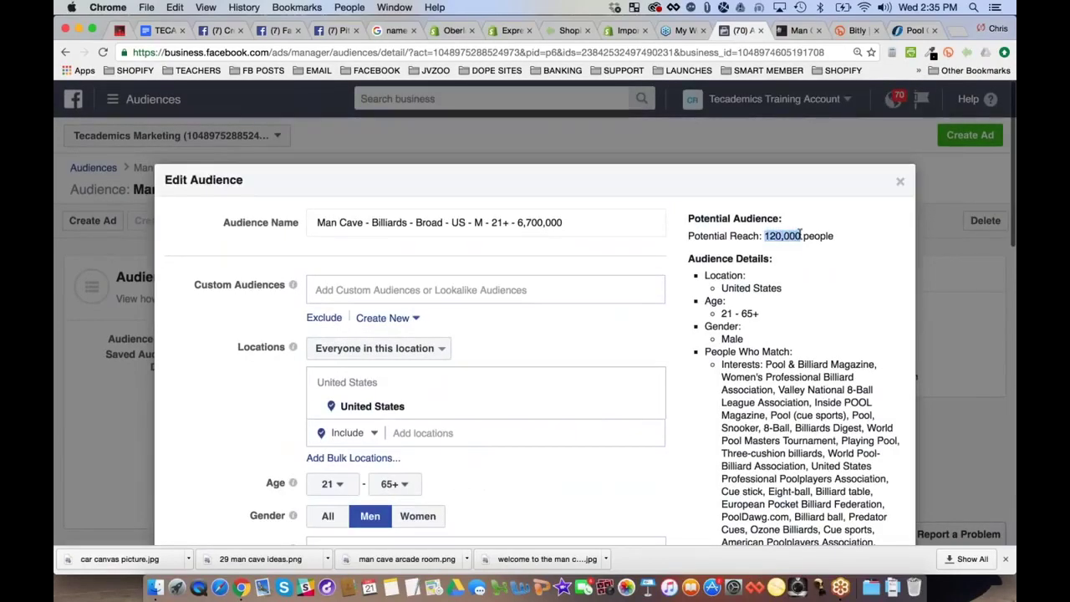
left_click(518, 221)
left_click(574, 220, "shift")
key("super+v")
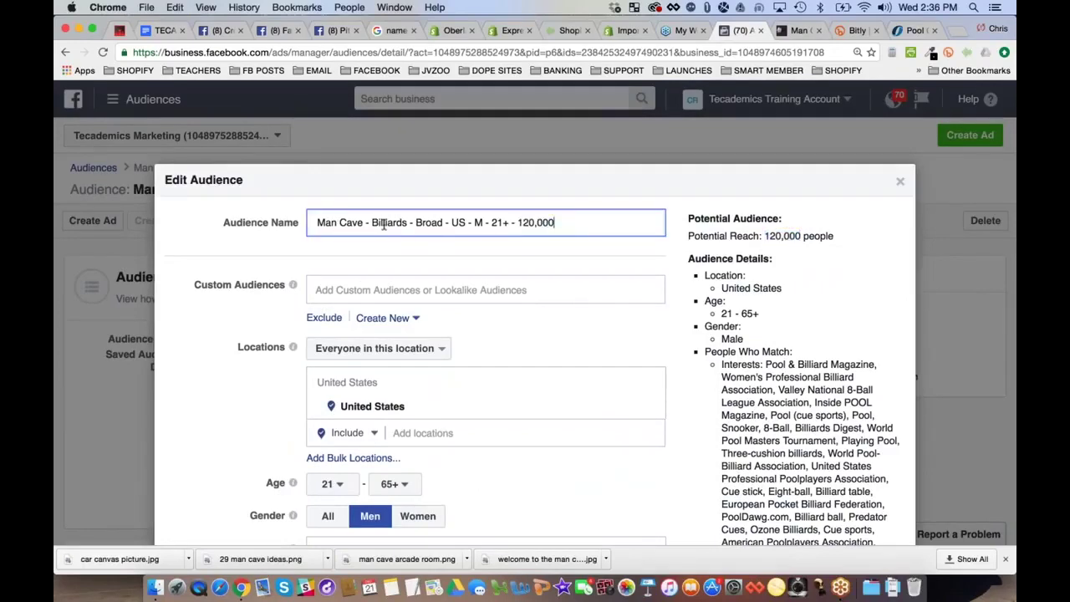
double_click(430, 221)
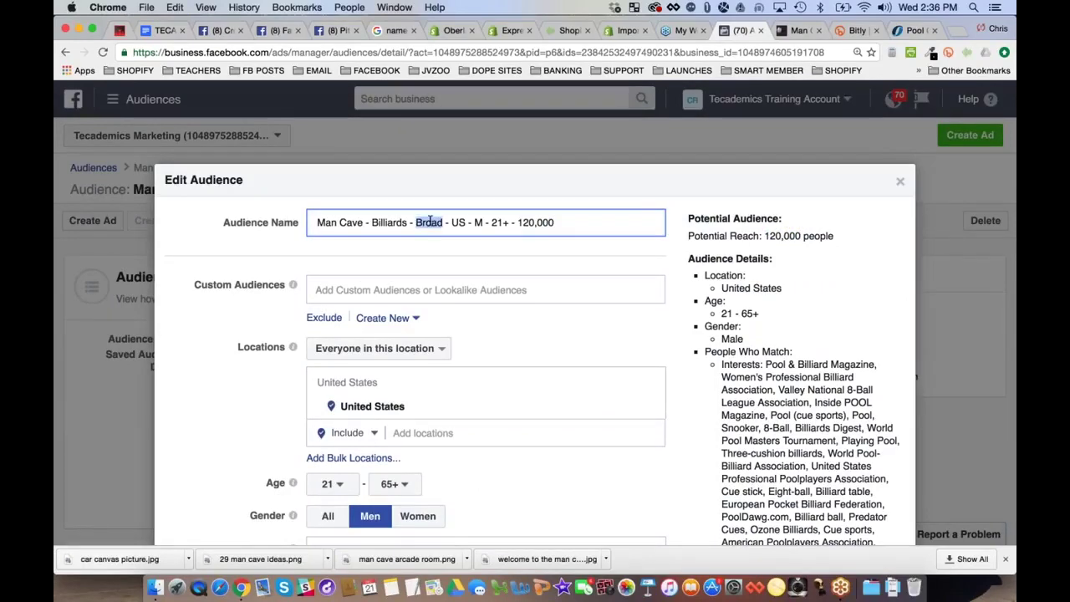
type("M")
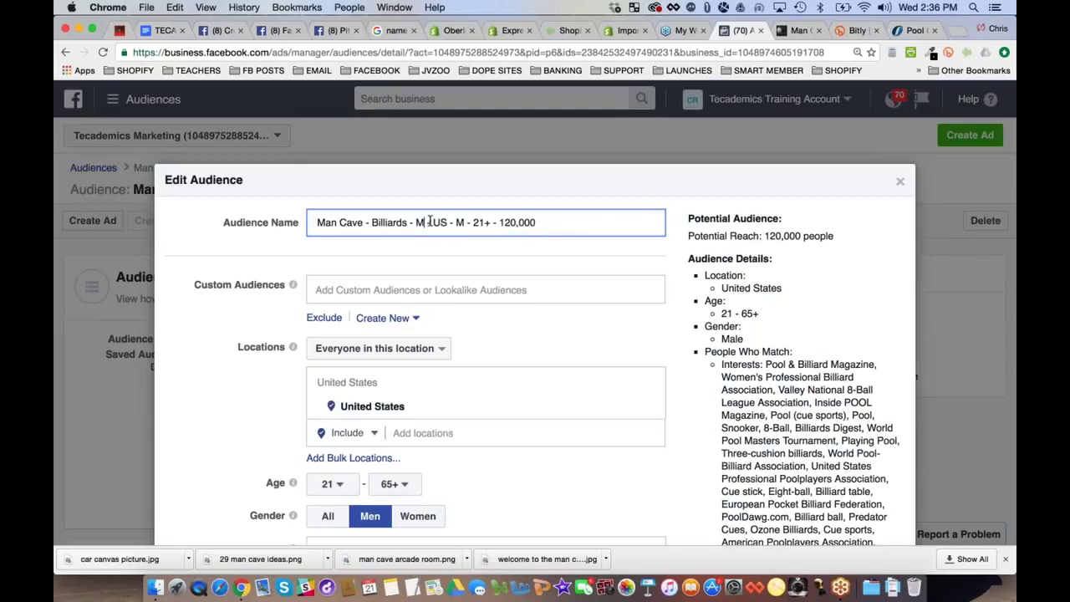
type("ixed -")
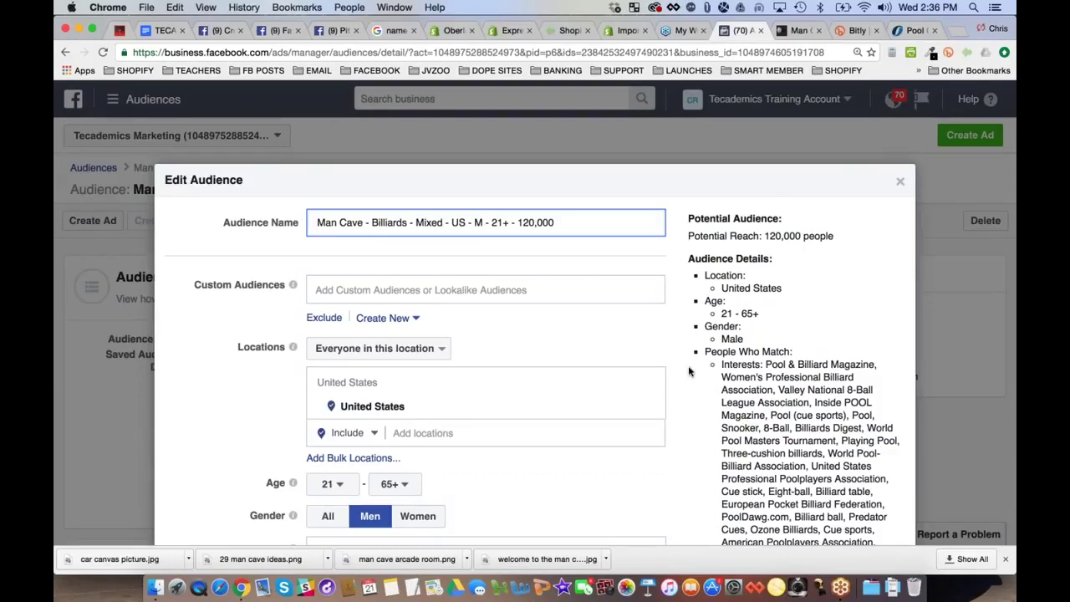
scroll(689, 372, "down", 5)
scroll(689, 372, "down", 10)
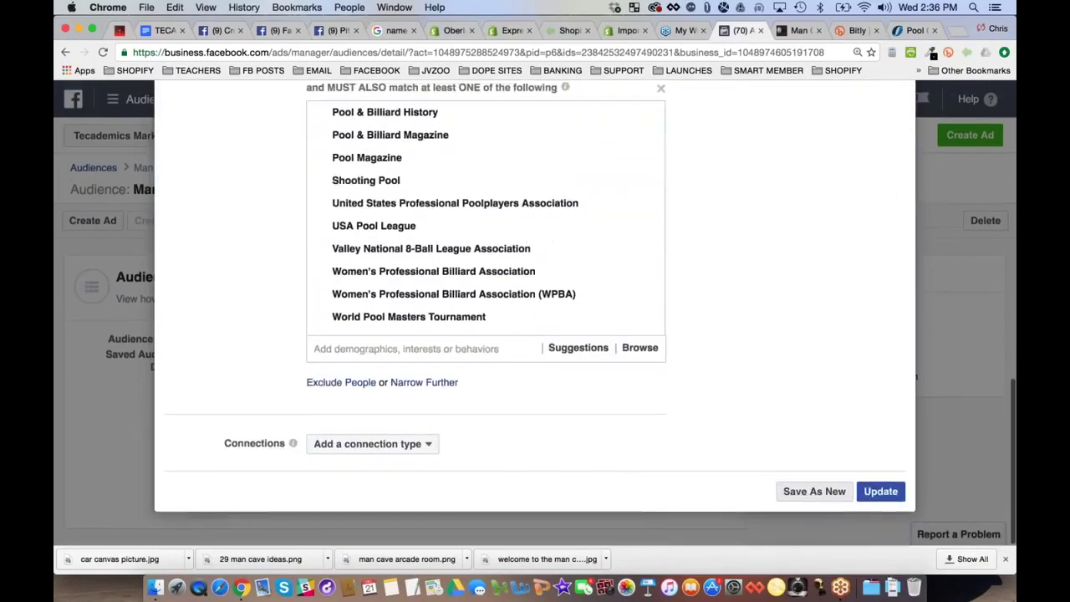
Save the edited audience as a new one and return to the Audiences list
left_click(811, 493)
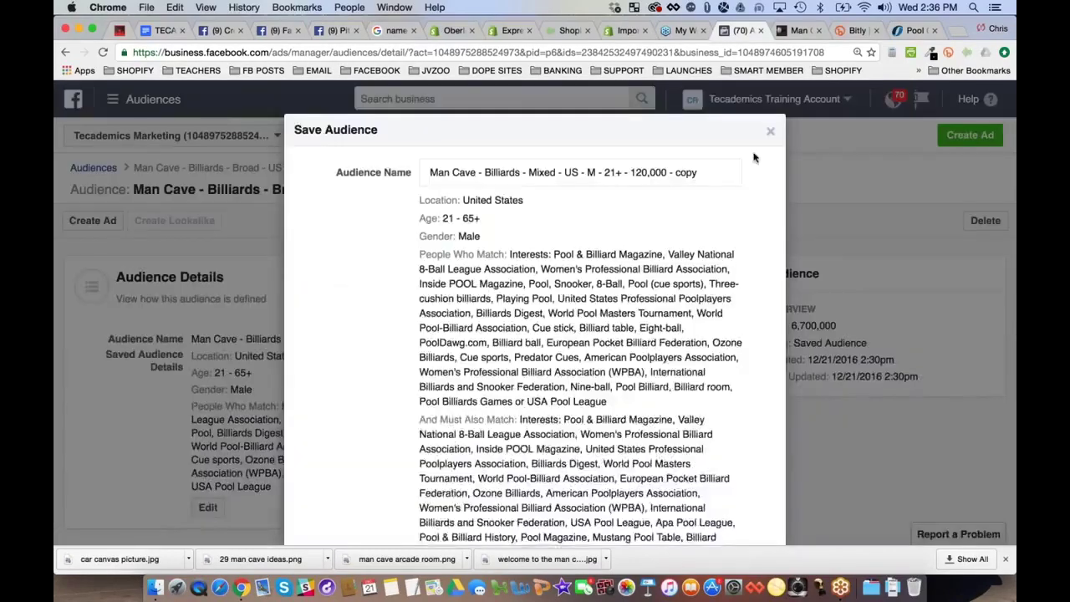
scroll(752, 252, "down", 5)
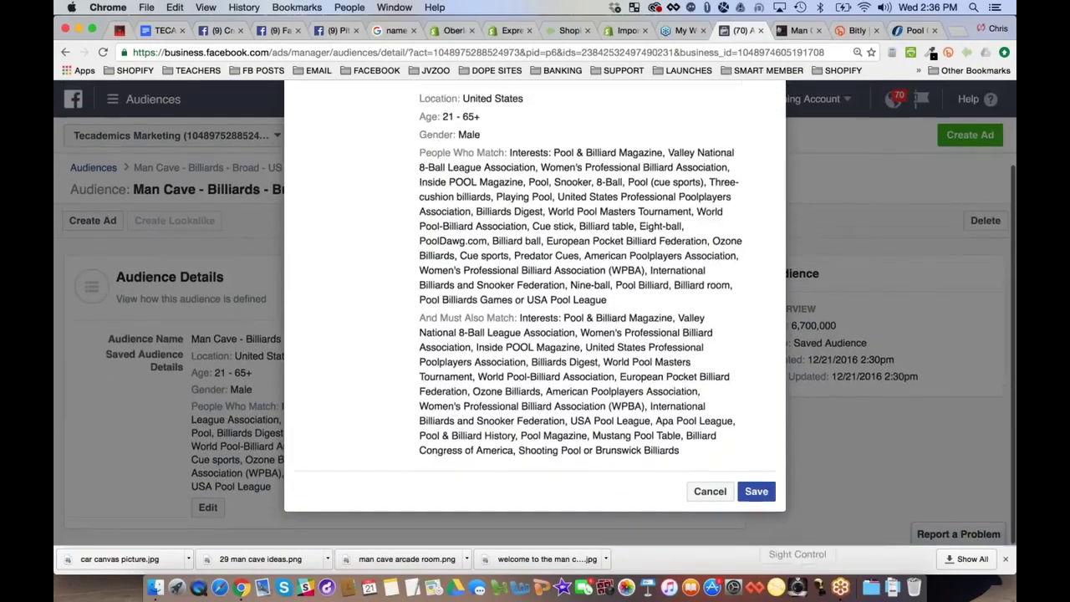
left_click(756, 480)
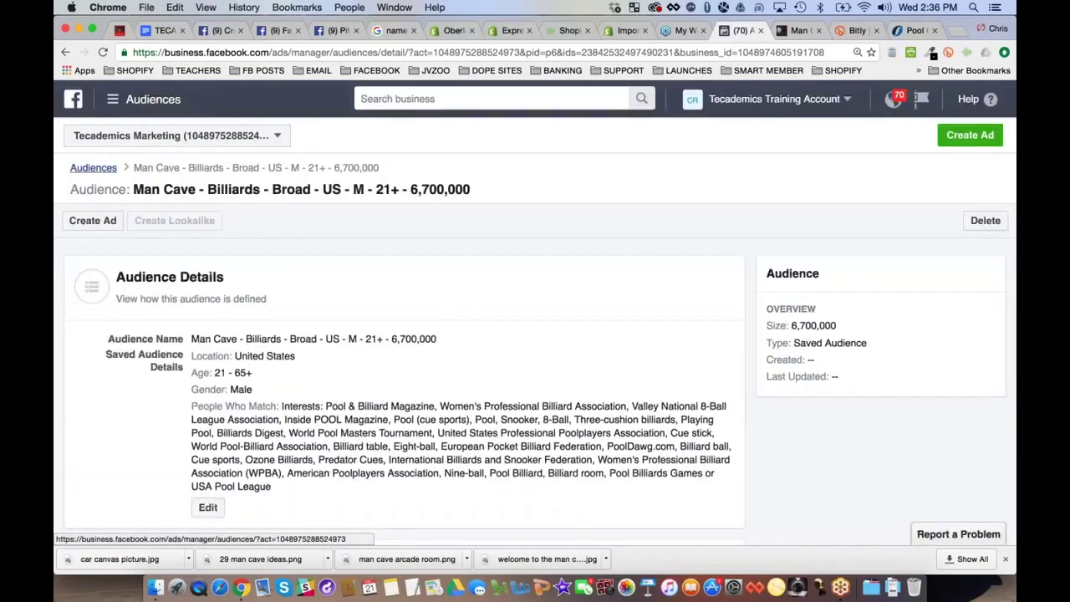
left_click(92, 167)
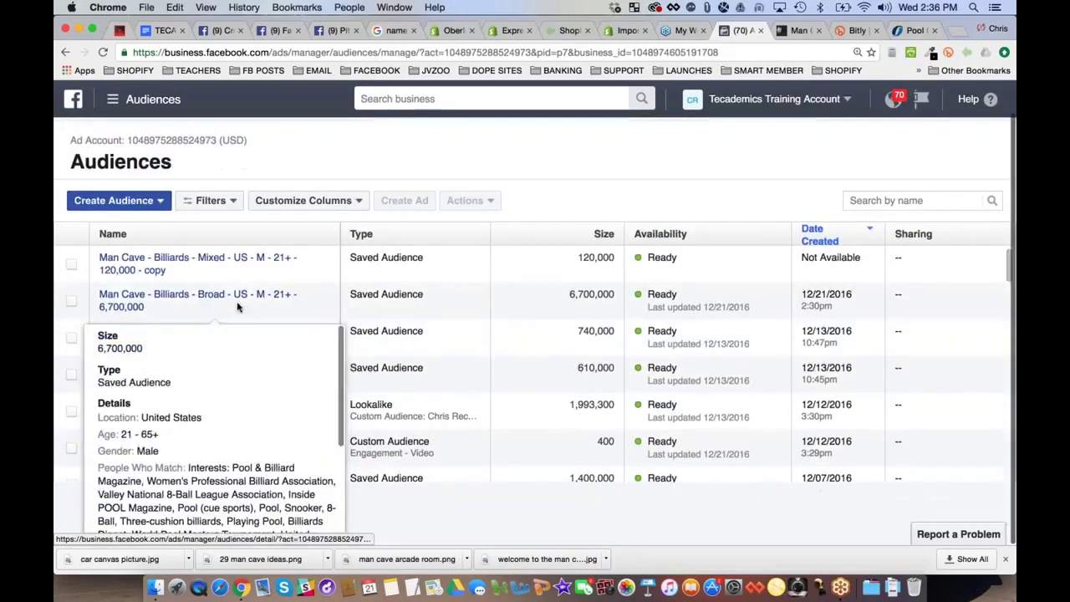
mouse_move(216, 298)
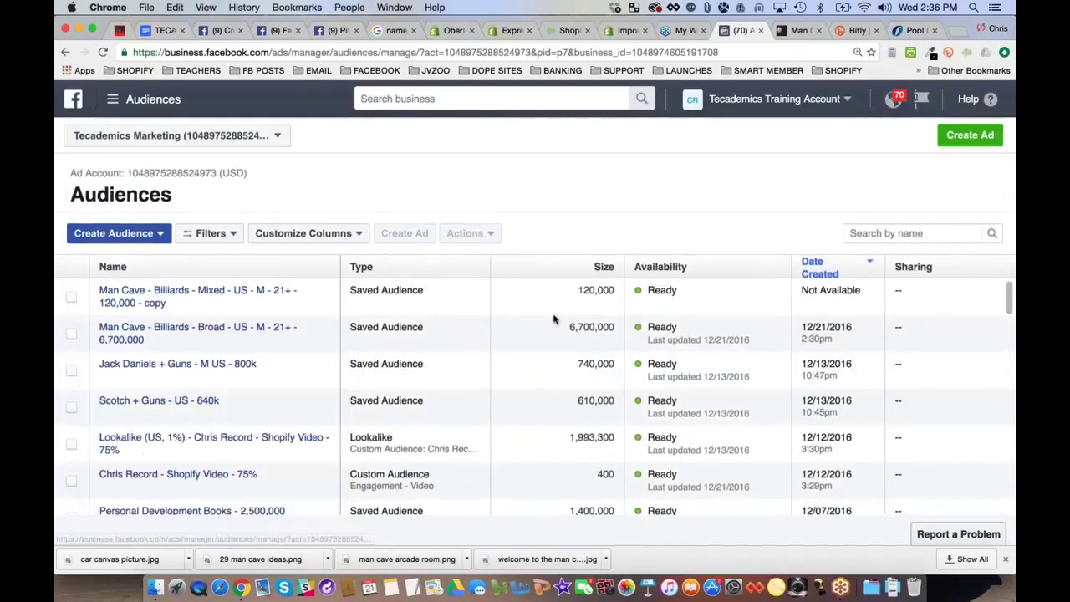
double_click(592, 327)
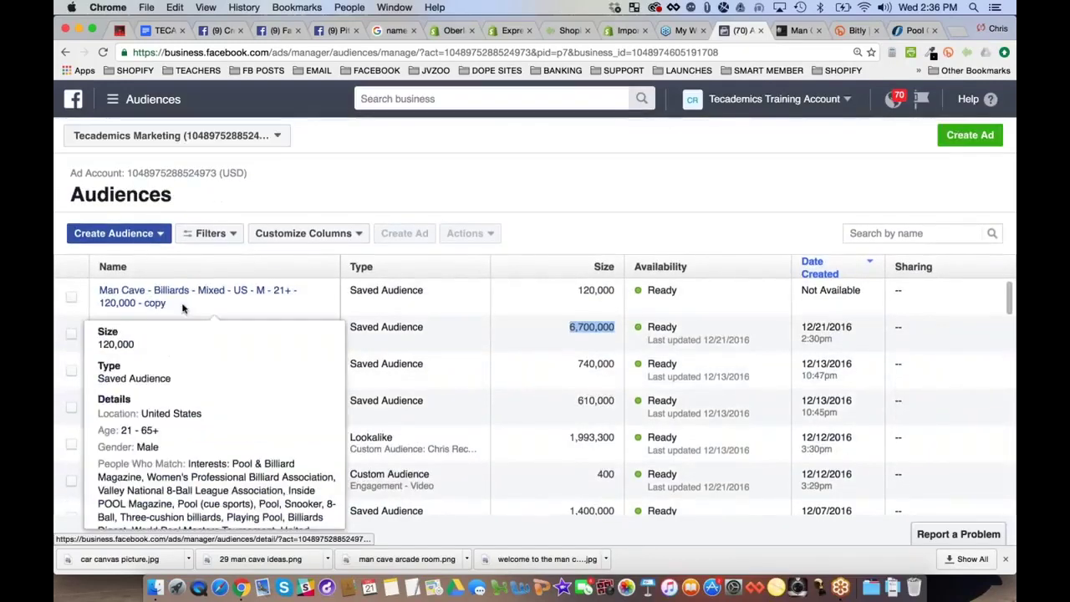
Start a new saved audience named 'Man Cave', then close the form without saving
left_click(112, 234)
left_click(109, 294)
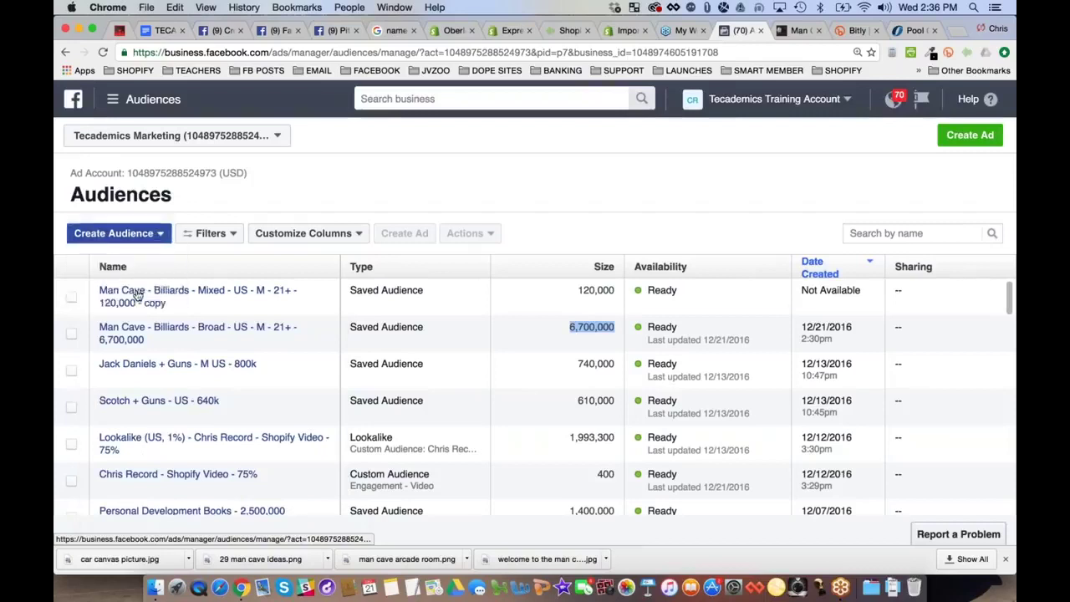
type("Ma")
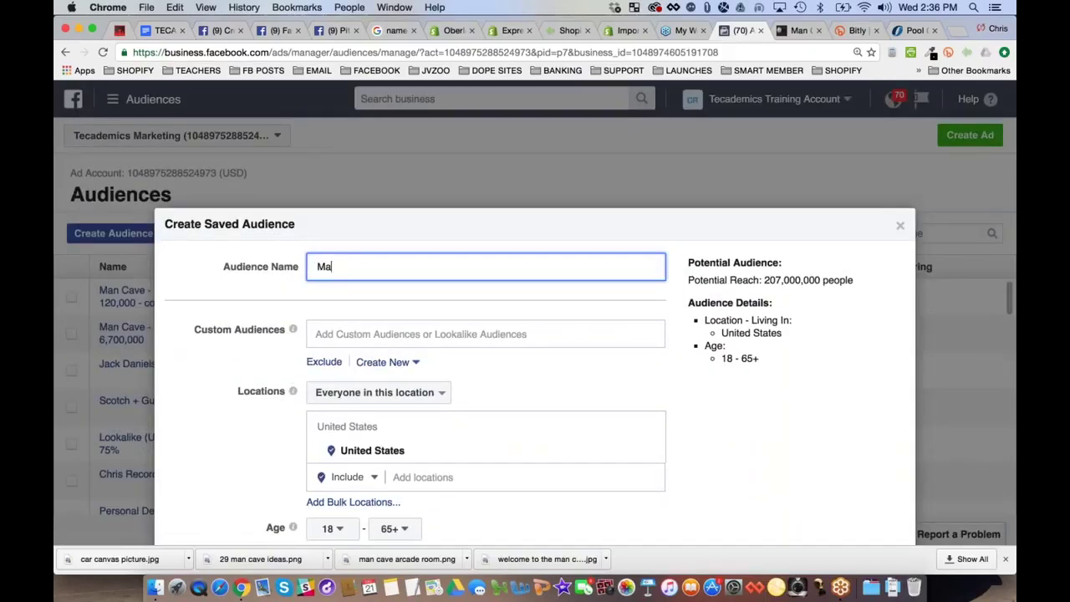
type("n Cave -")
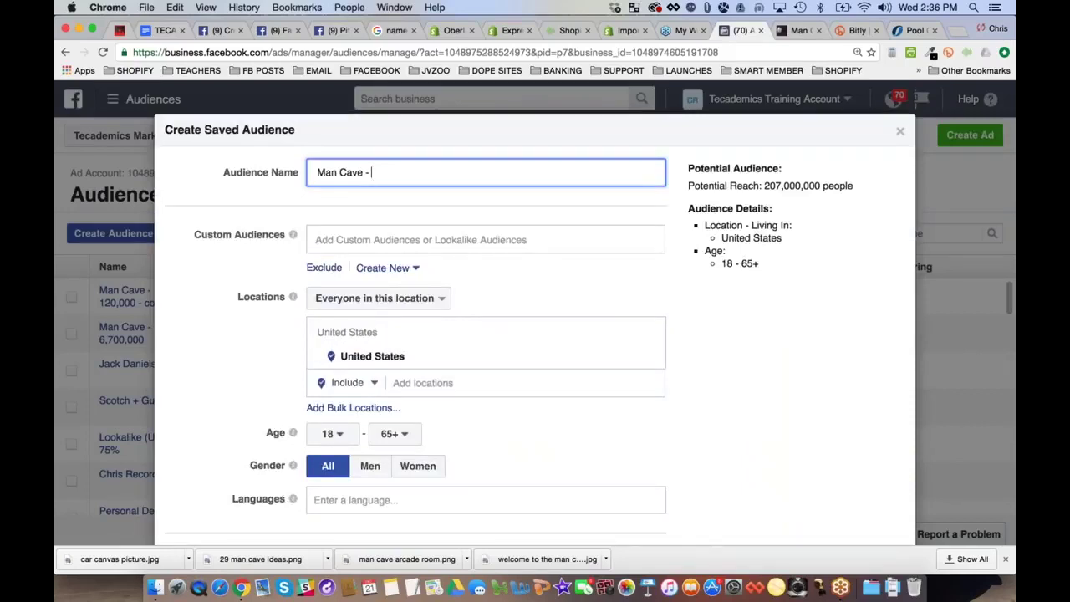
left_click(900, 130)
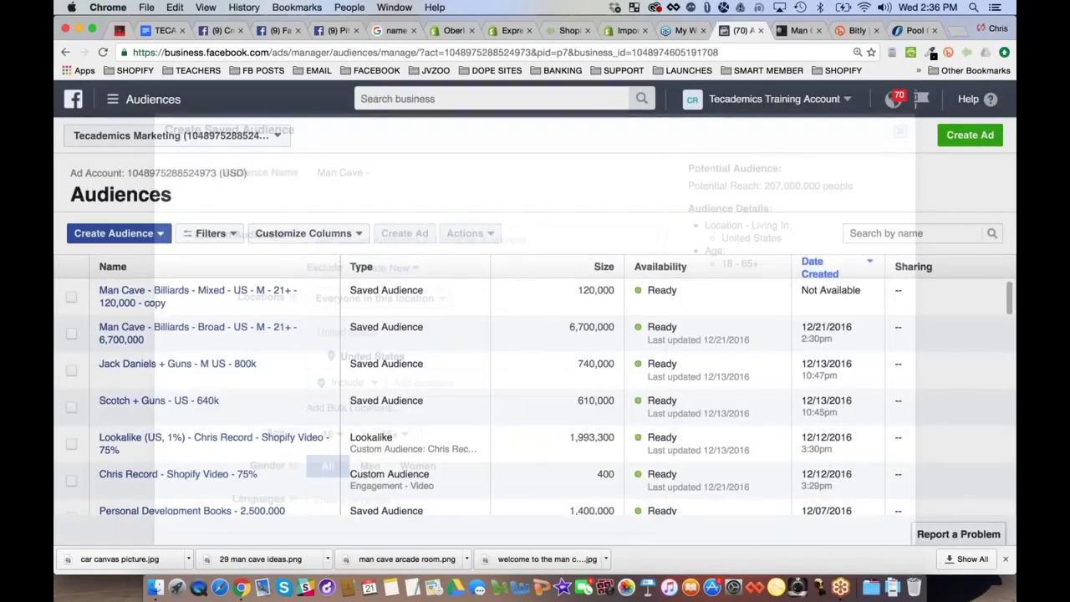
Open the Mixed copy audience for editing, select 'Billiards' in its name, and switch to the webinar doc
left_click(154, 295)
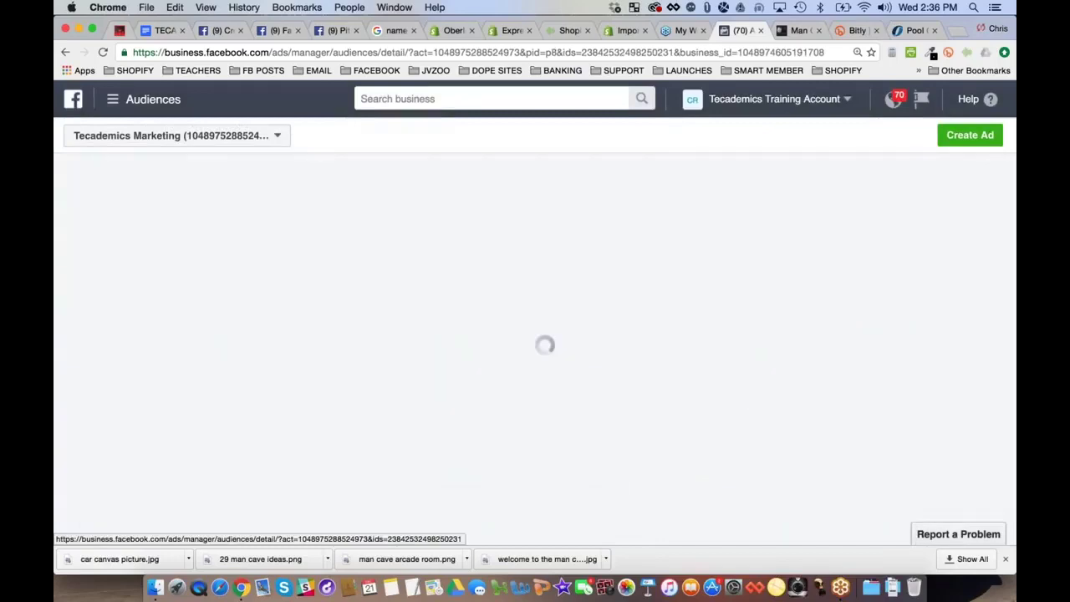
scroll(154, 295, "down", 5)
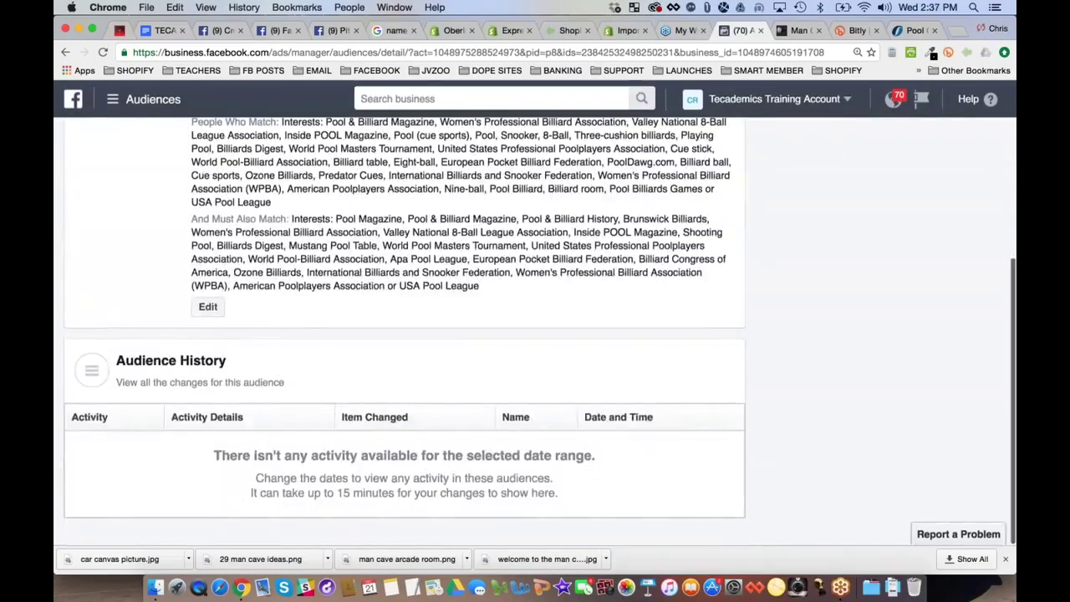
left_click(208, 306)
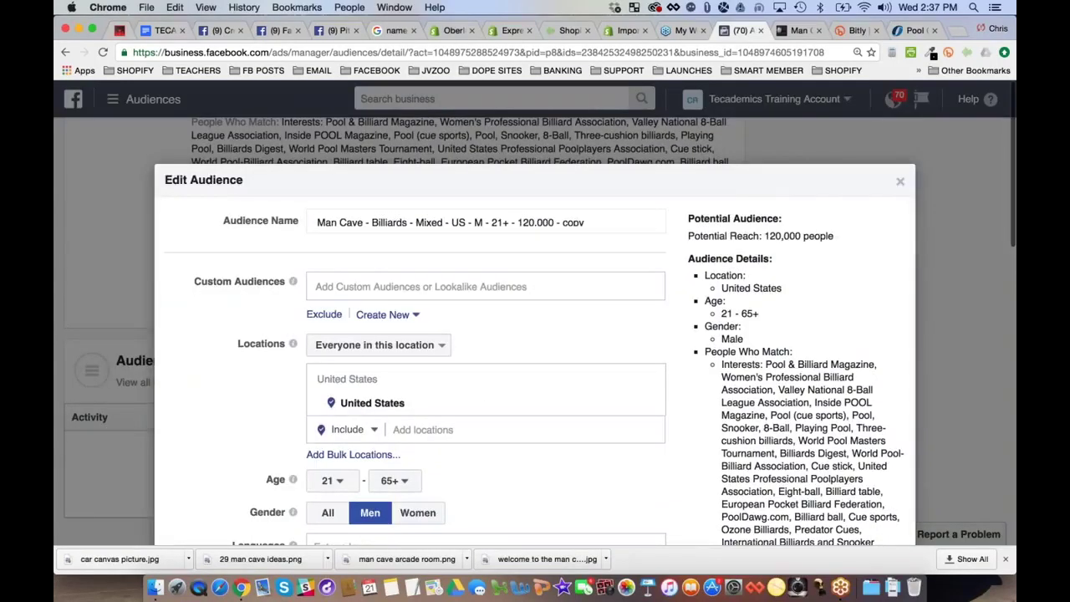
left_click(382, 223)
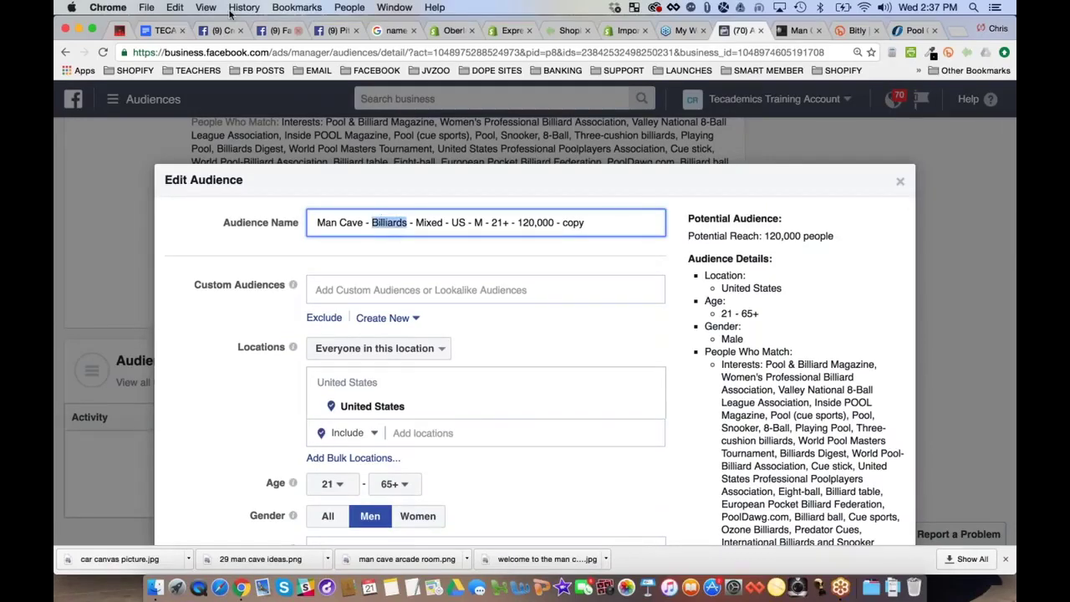
left_click(164, 30)
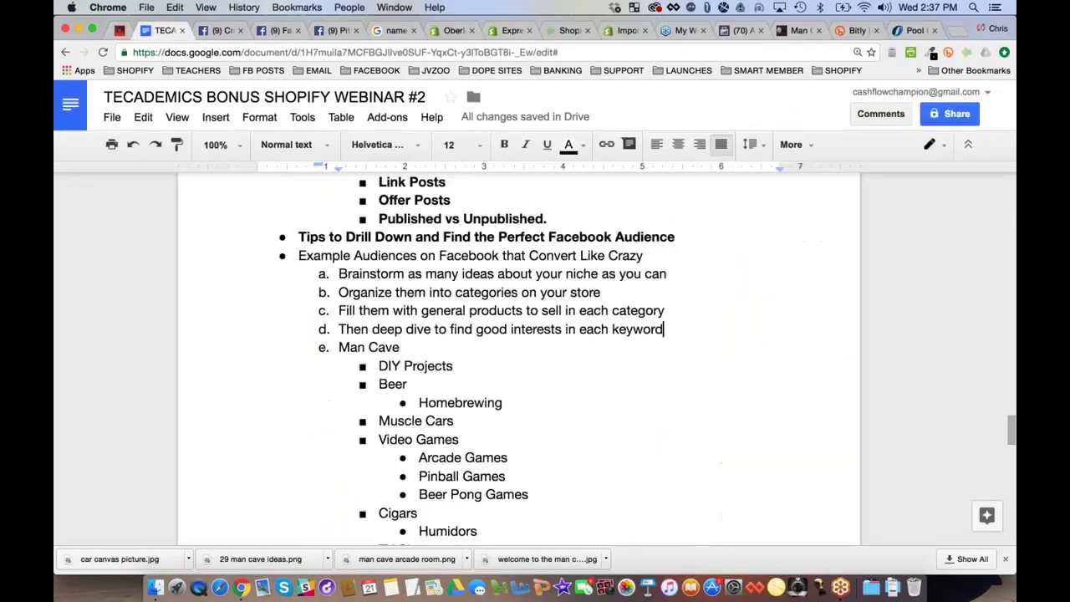
scroll(519, 330, "down", 3)
scroll(519, 331, "down", 2)
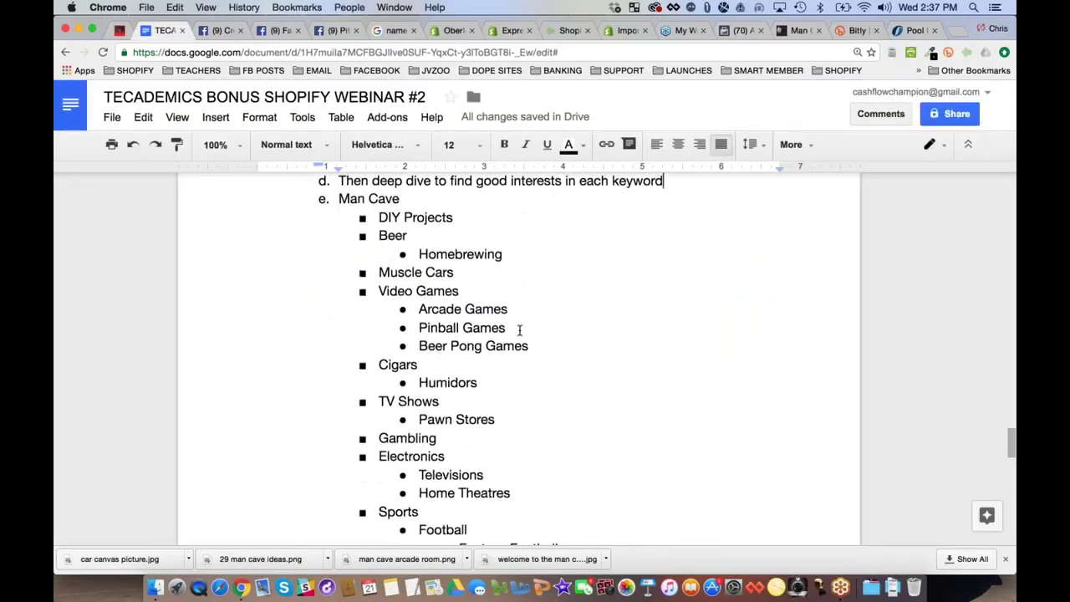
scroll(520, 330, "down", 4)
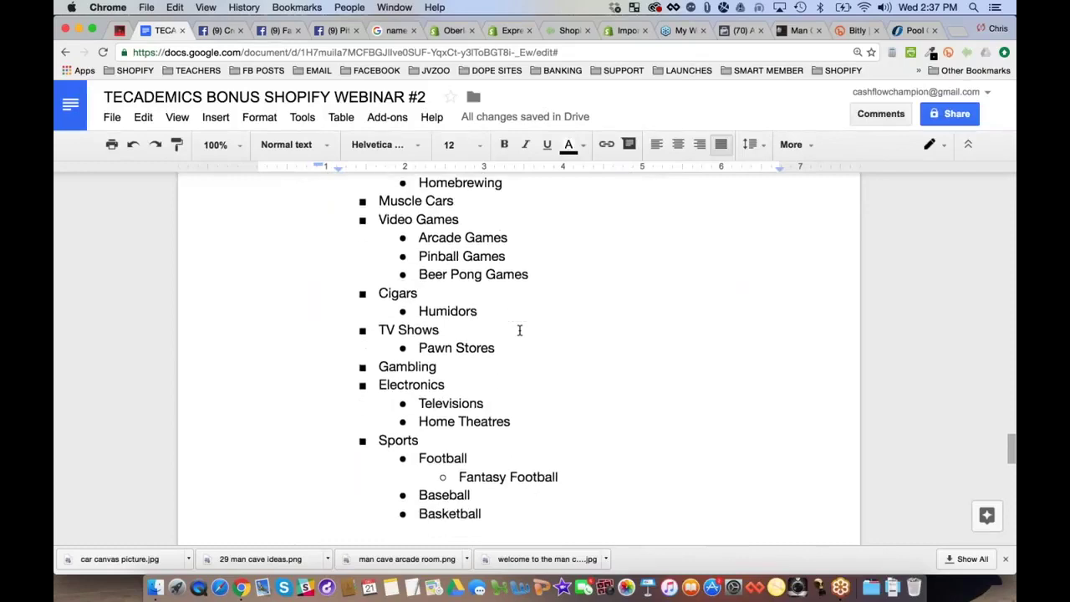
scroll(519, 330, "down", 12)
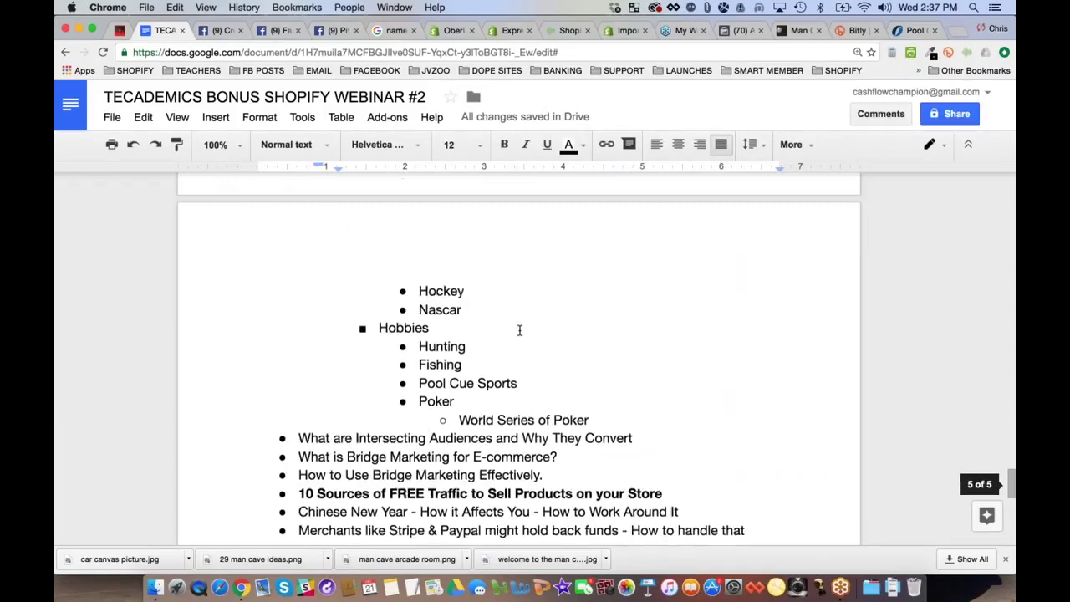
scroll(519, 330, "up", 12)
scroll(520, 330, "up", 1)
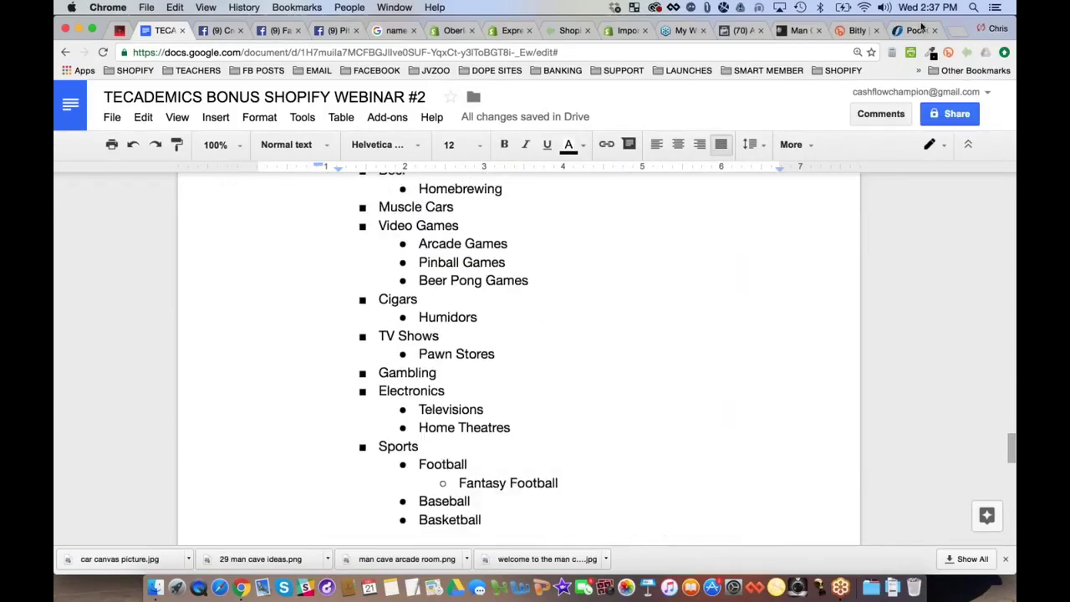
Replace 'Billiards' with 'Homebrewing' and 'Mixed' with 'Broad', and delete the '120,000 - copy' ending
left_click(743, 30)
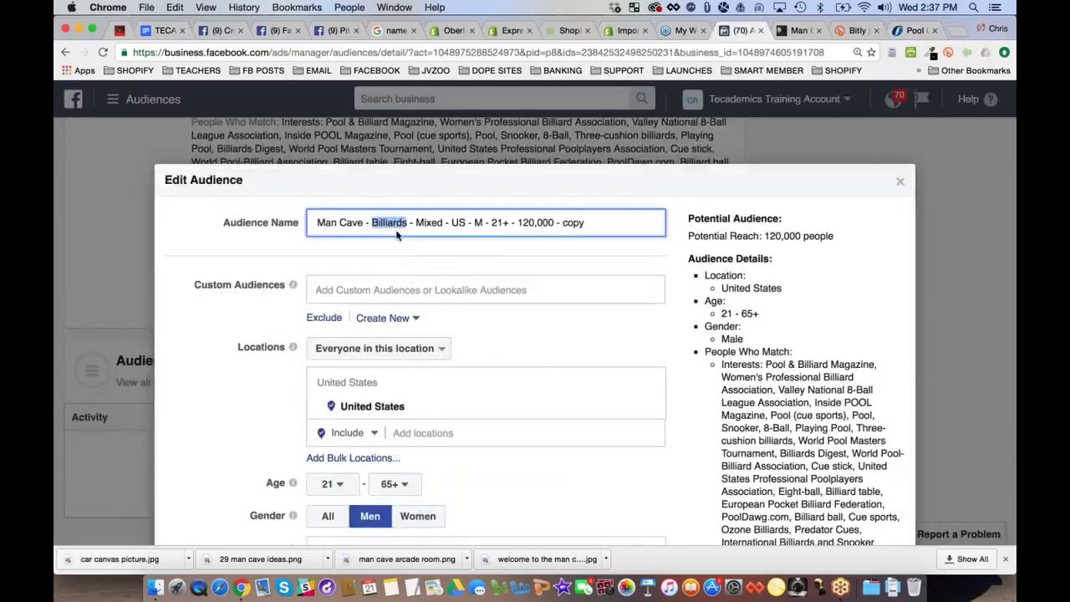
type("Homebrewing")
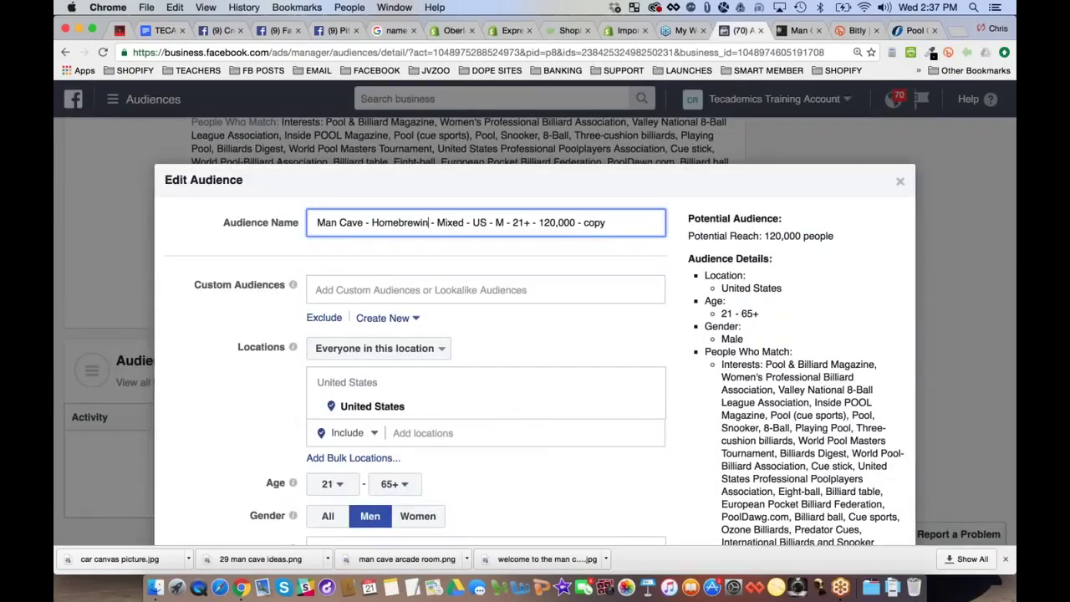
double_click(451, 222)
type("Broad")
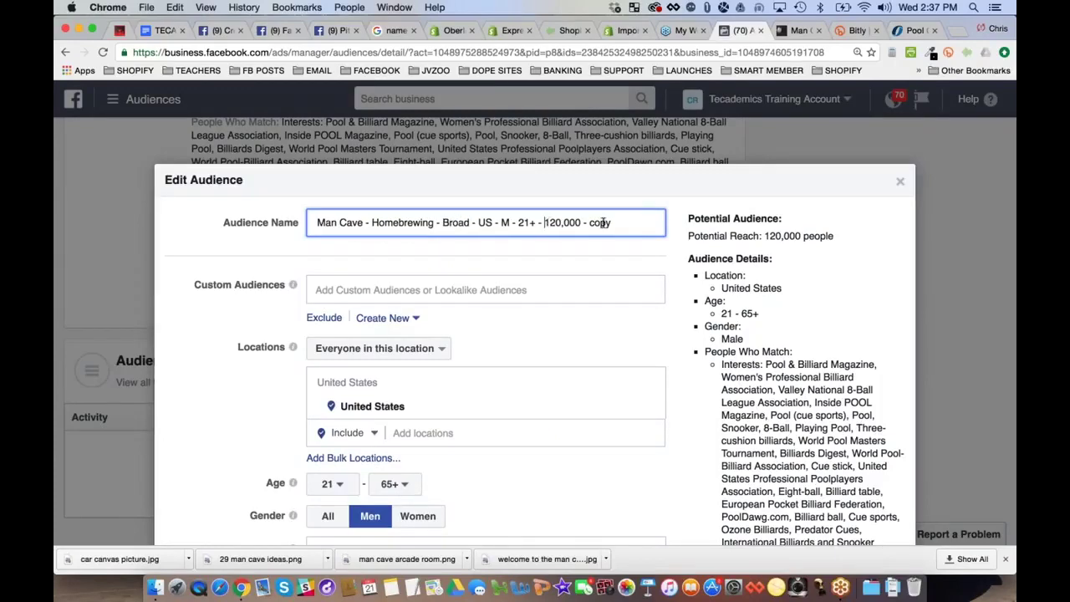
left_click(656, 224, "shift")
key("BackSpace")
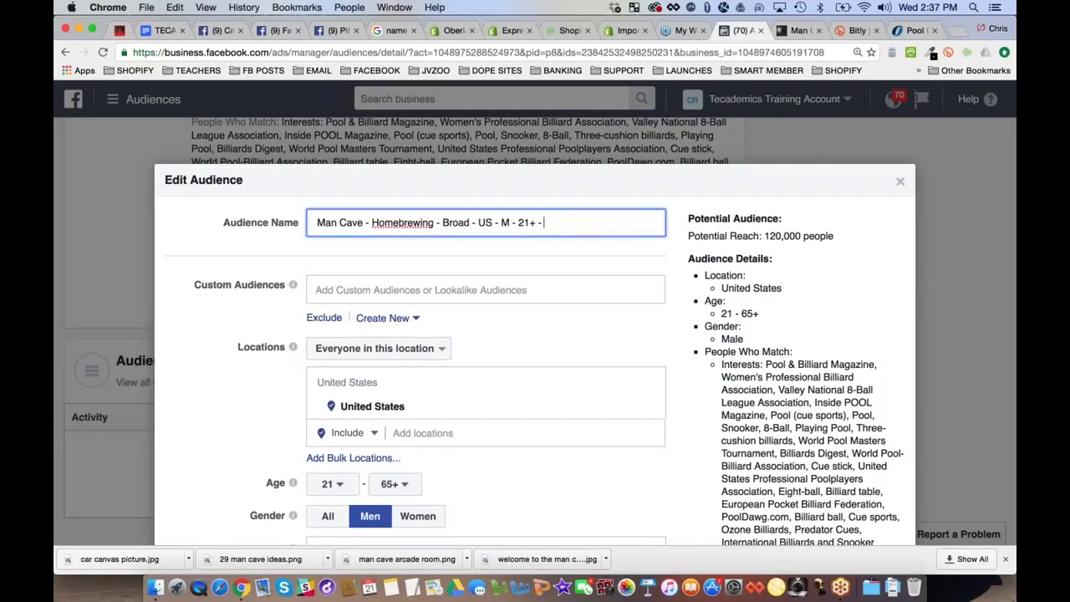
left_click(269, 260)
scroll(535, 335, "down", 2)
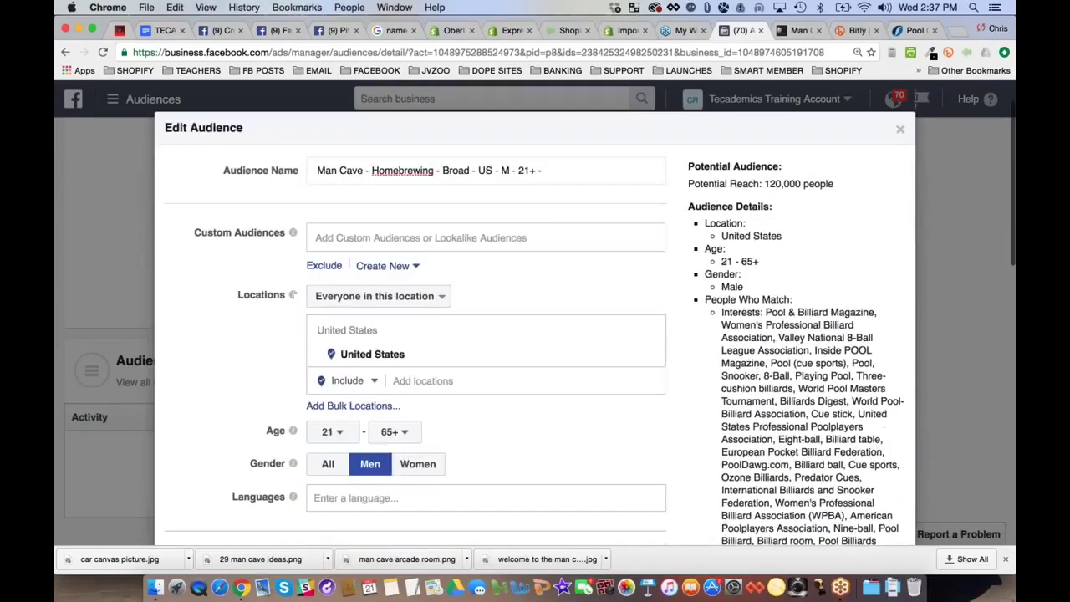
Remove both billiards interest groups, the included and the must-also-match, from Detailed Targeting
scroll(646, 270, "down", 8)
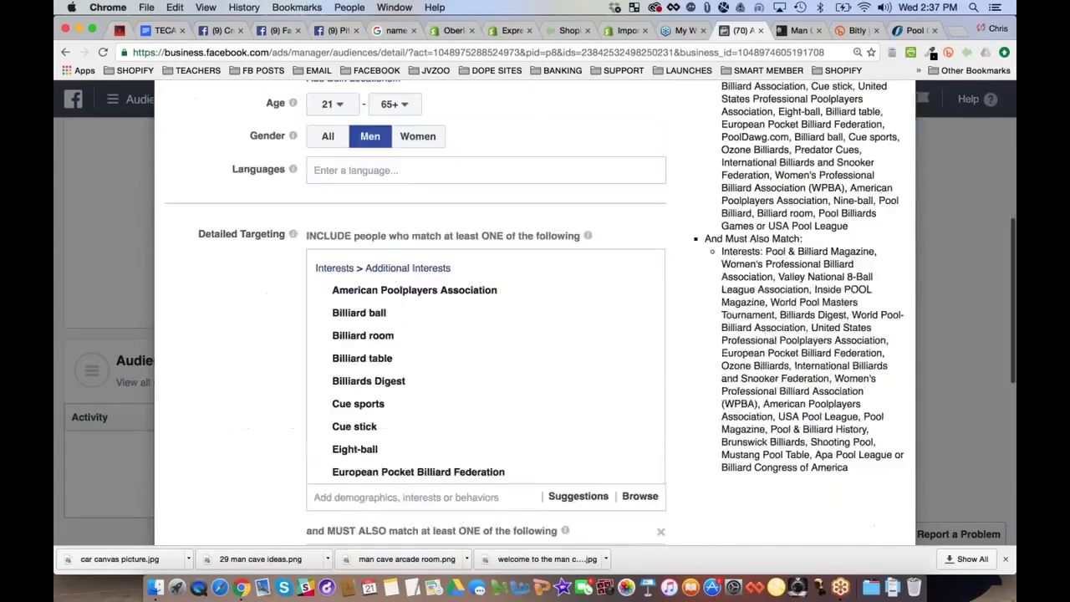
left_click(645, 269)
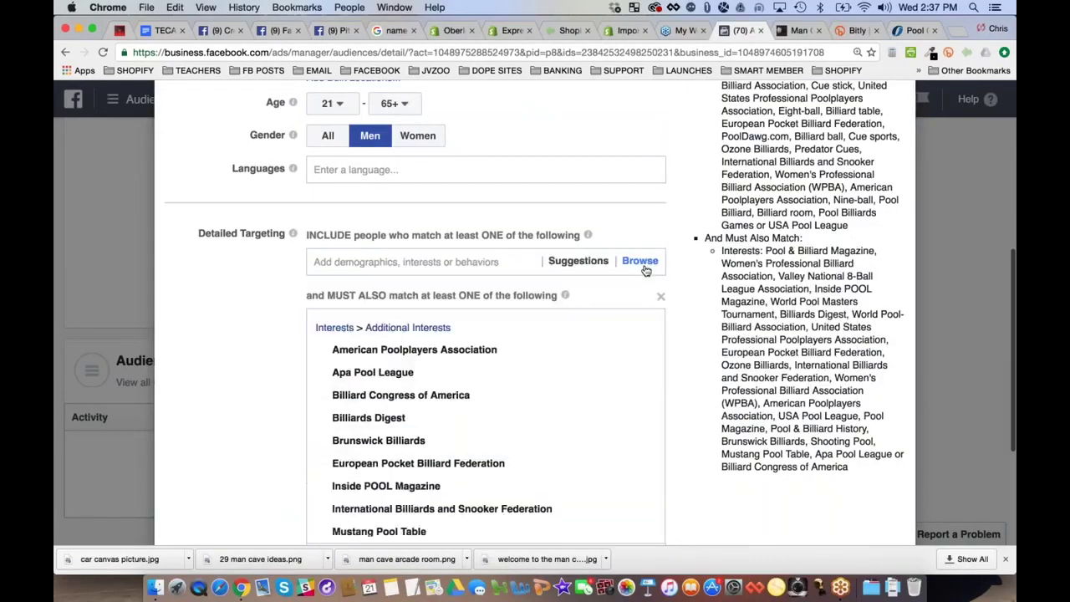
left_click(660, 296)
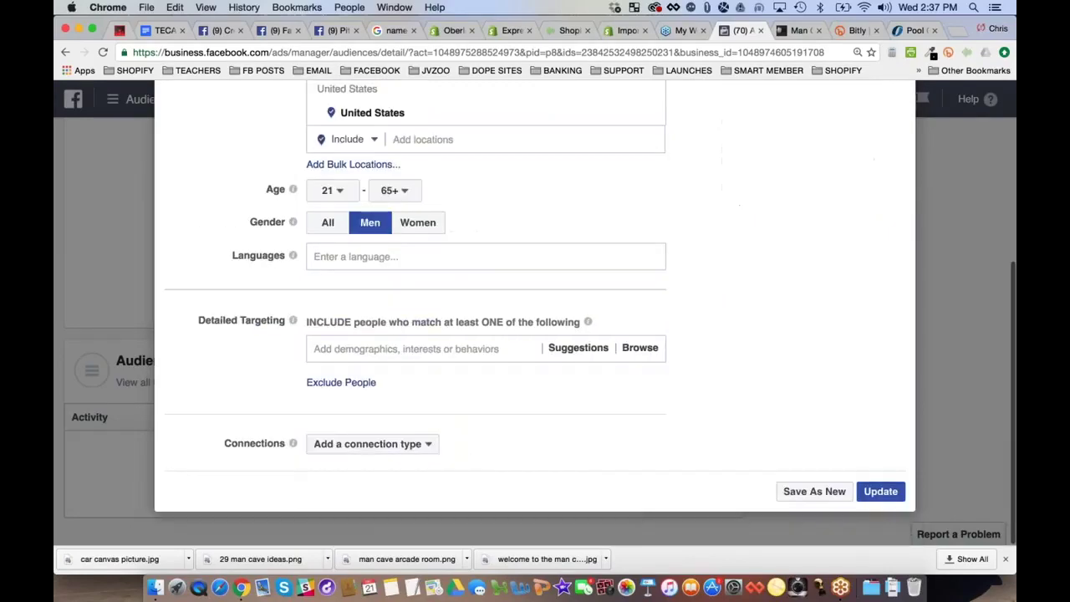
scroll(292, 321, "up", 5)
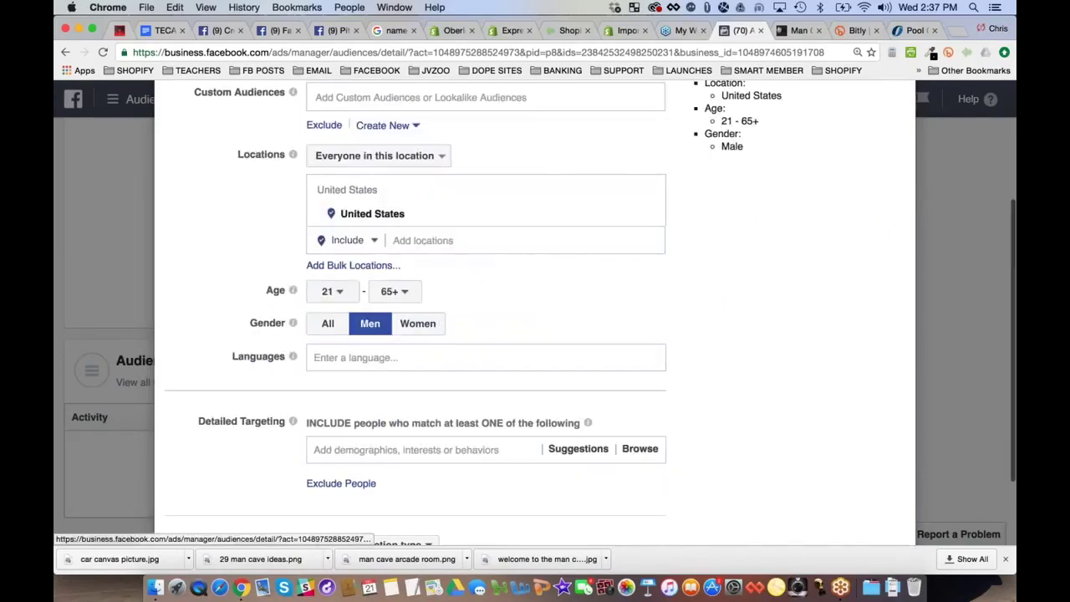
scroll(231, 326, "up", 2)
scroll(230, 325, "down", 6)
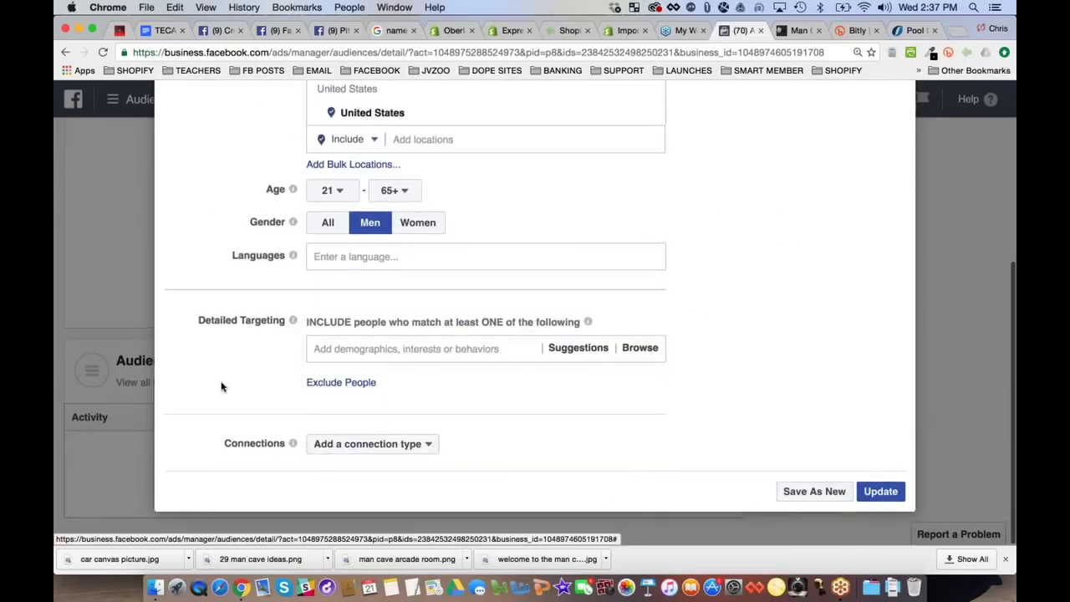
scroll(222, 387, "up", 2)
scroll(221, 386, "up", 5)
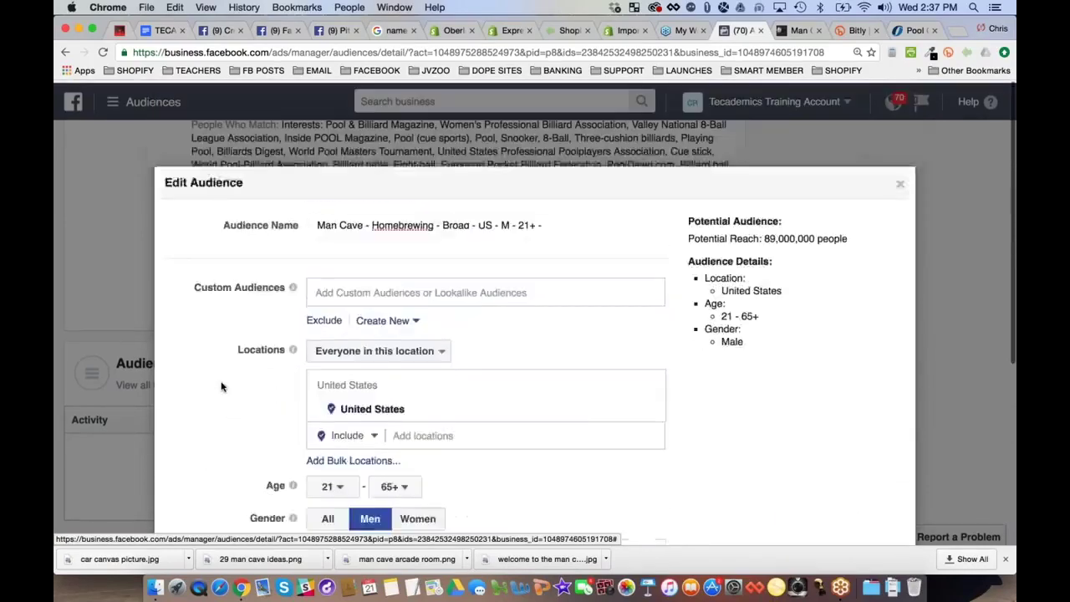
scroll(221, 386, "down", 4)
scroll(222, 383, "down", 2)
Search 'home' and add Homebrewing, Craft Beer Lovers and Craft Beers as interests
left_click(387, 400)
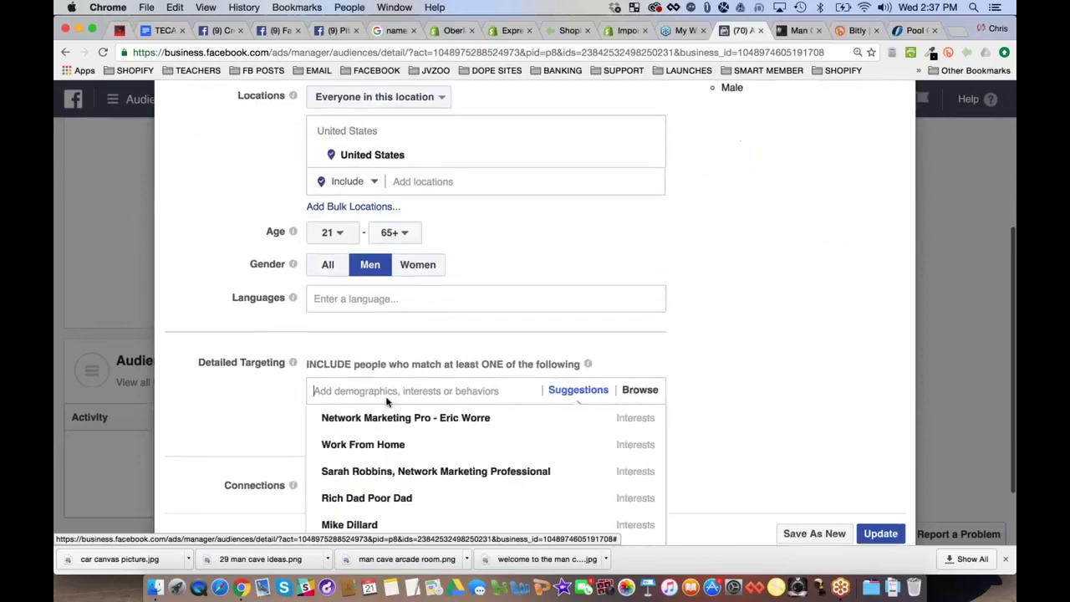
type("homebrewing")
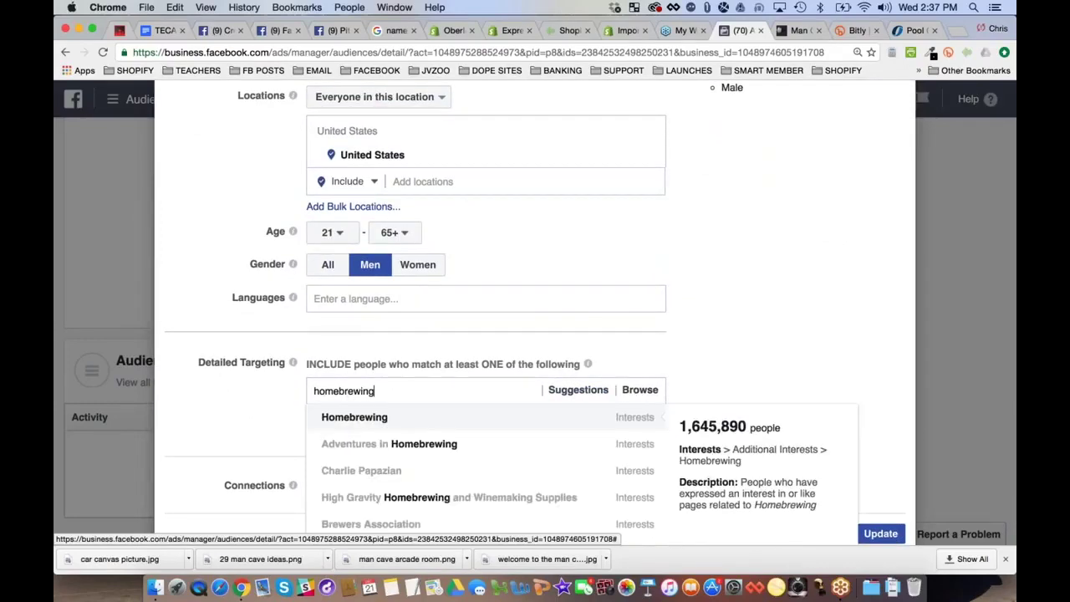
scroll(385, 393, "down", 1)
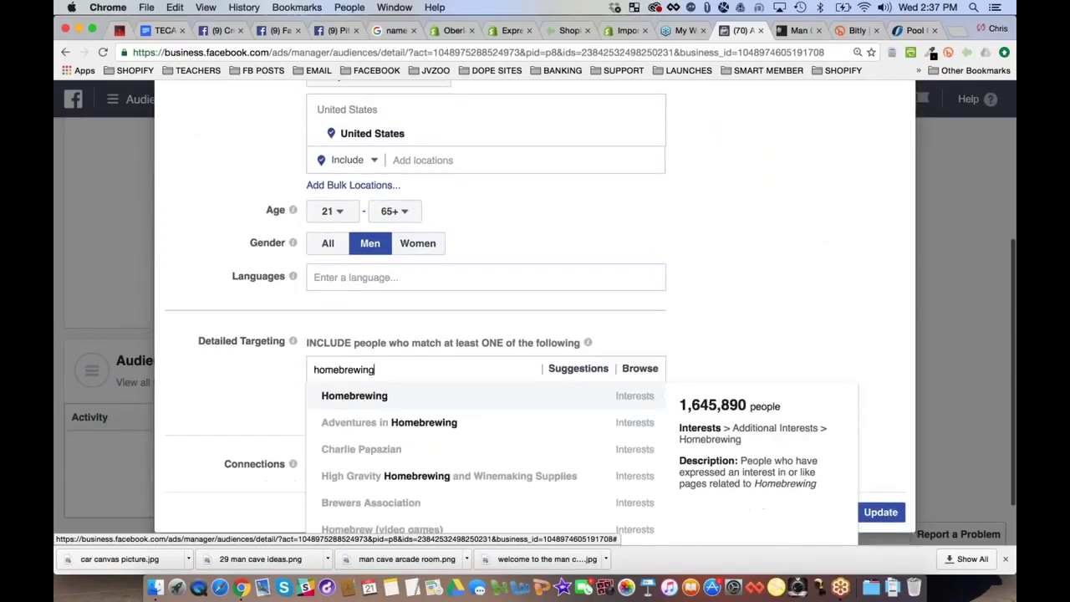
left_click(382, 394)
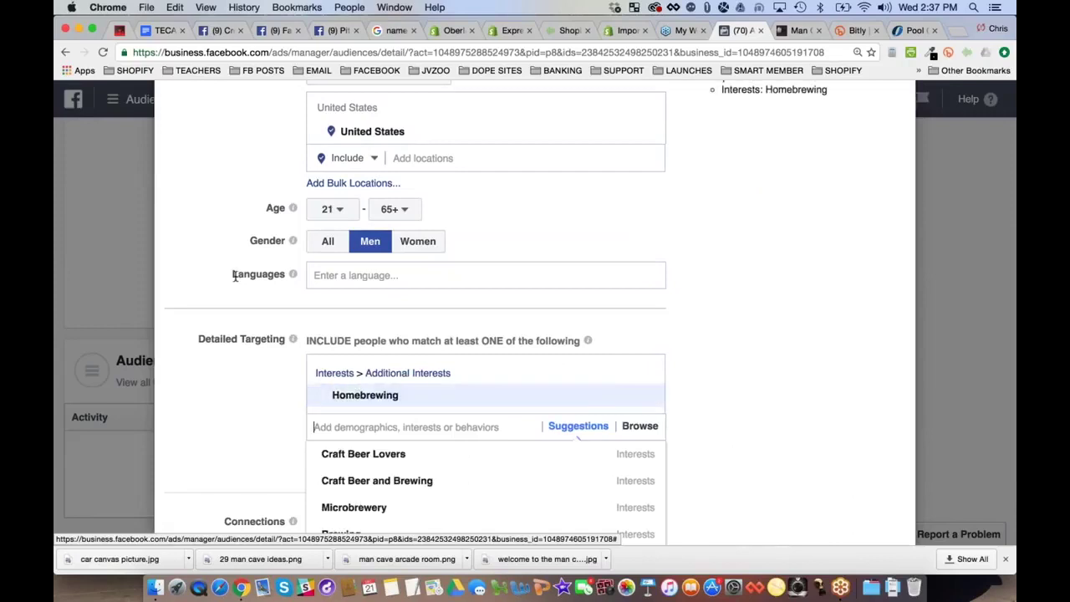
scroll(580, 394, "down", 3)
left_click(363, 328)
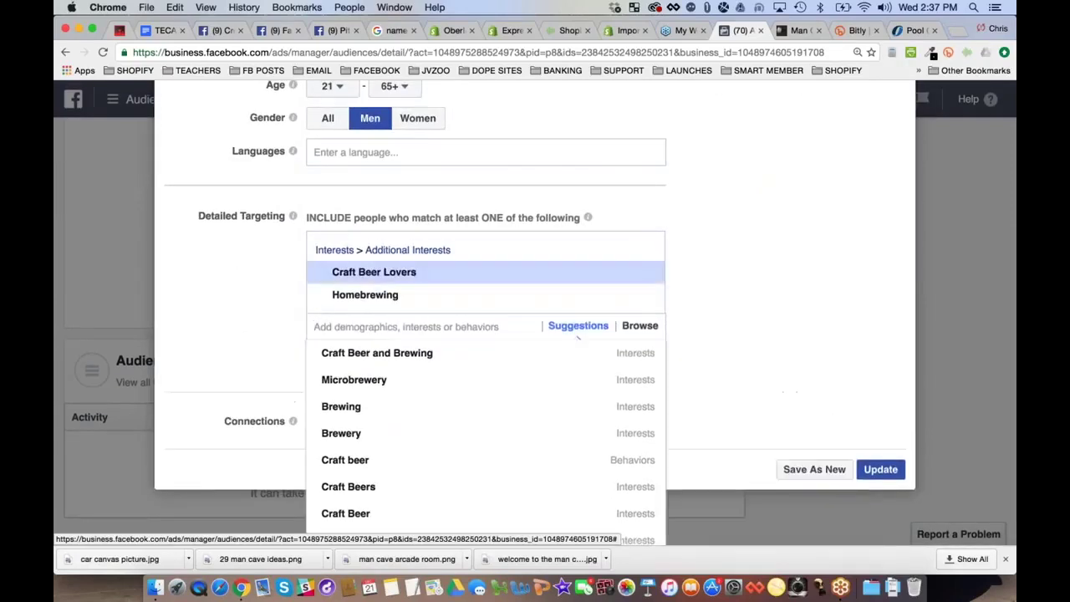
left_click(375, 354)
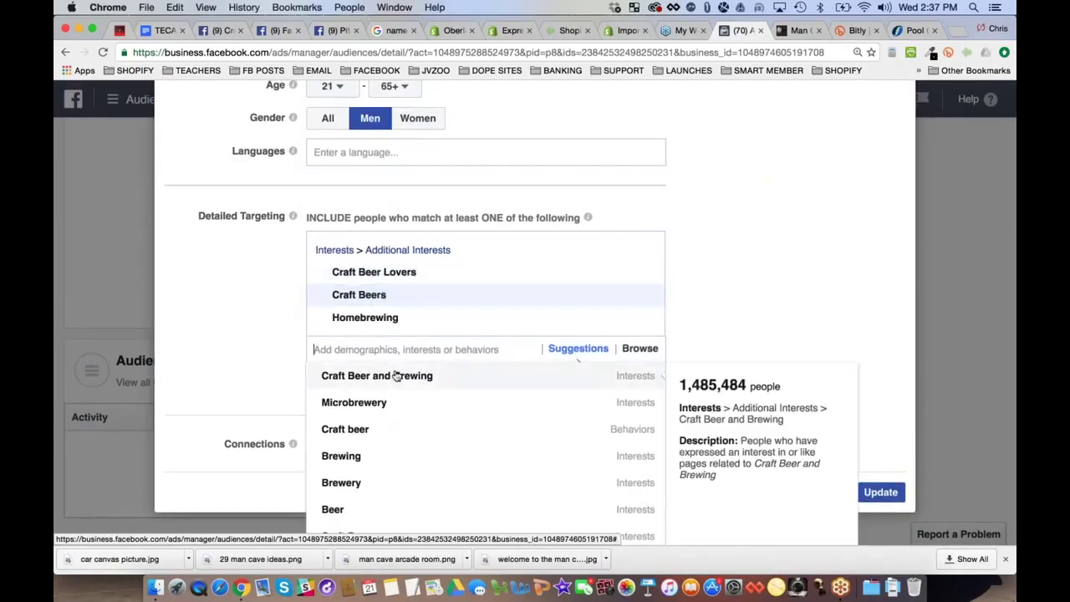
Add Craft Beer and Brewing, Microbrewery and Craft Brews as targeted interests
left_click(393, 375)
scroll(377, 375, "down", 1)
left_click(377, 376)
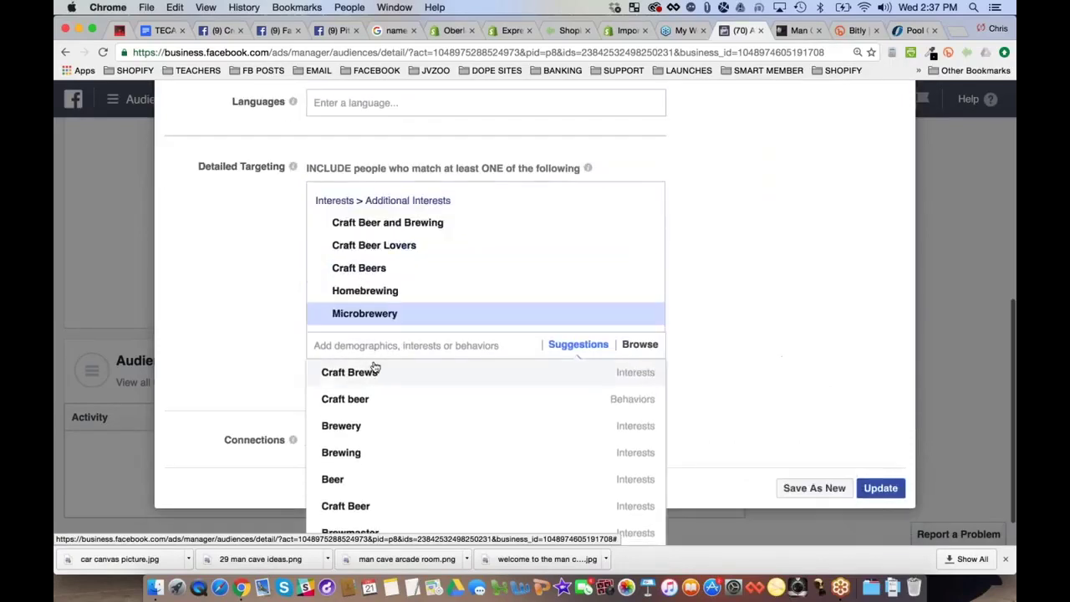
left_click(365, 373)
scroll(376, 334, "down", 1)
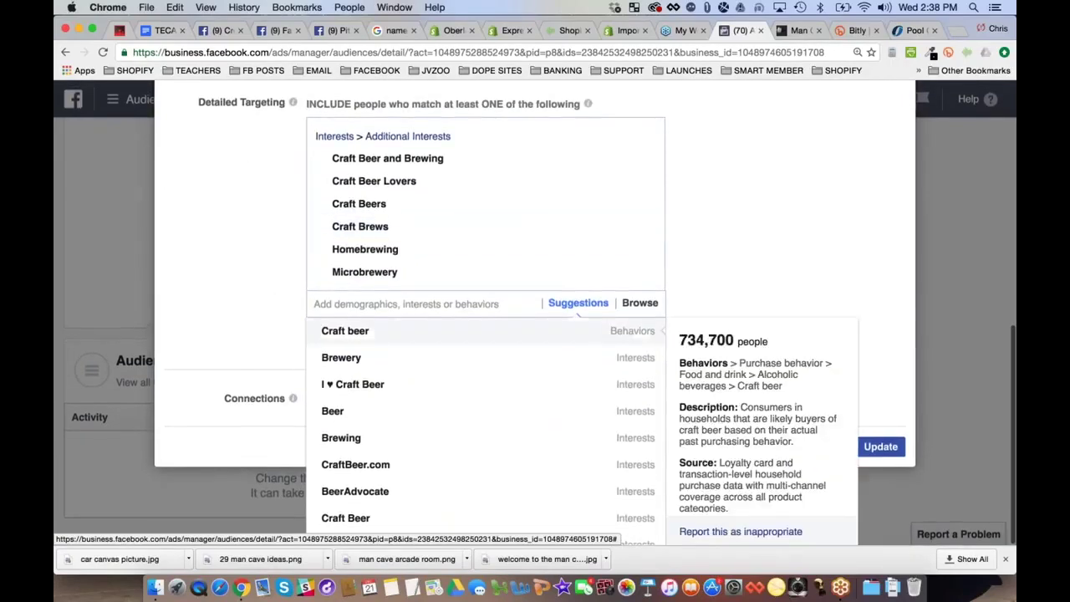
scroll(277, 335, "down", 1)
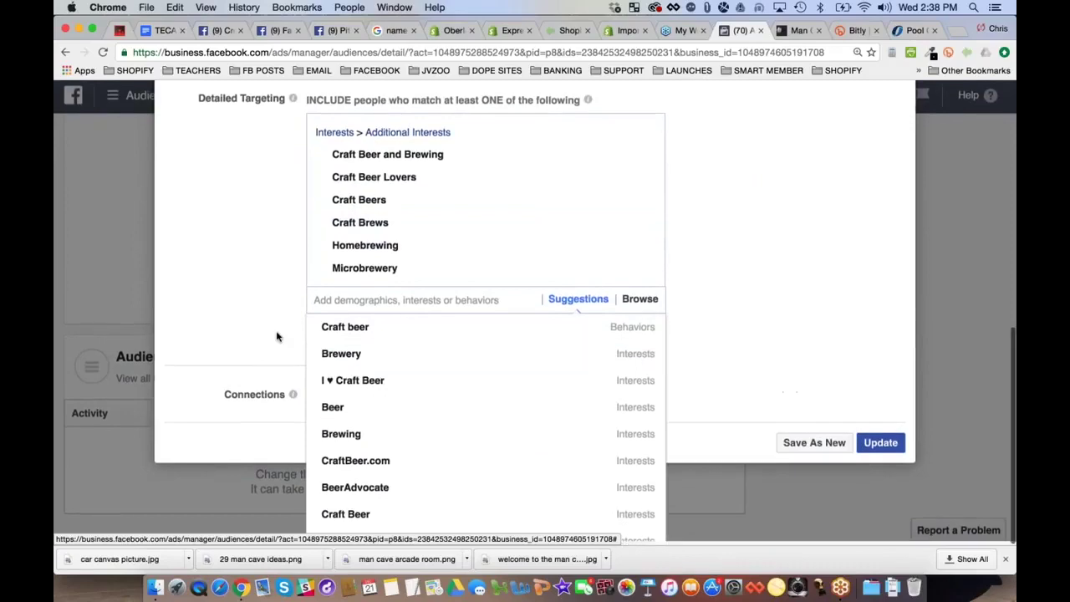
scroll(276, 337, "up", 5)
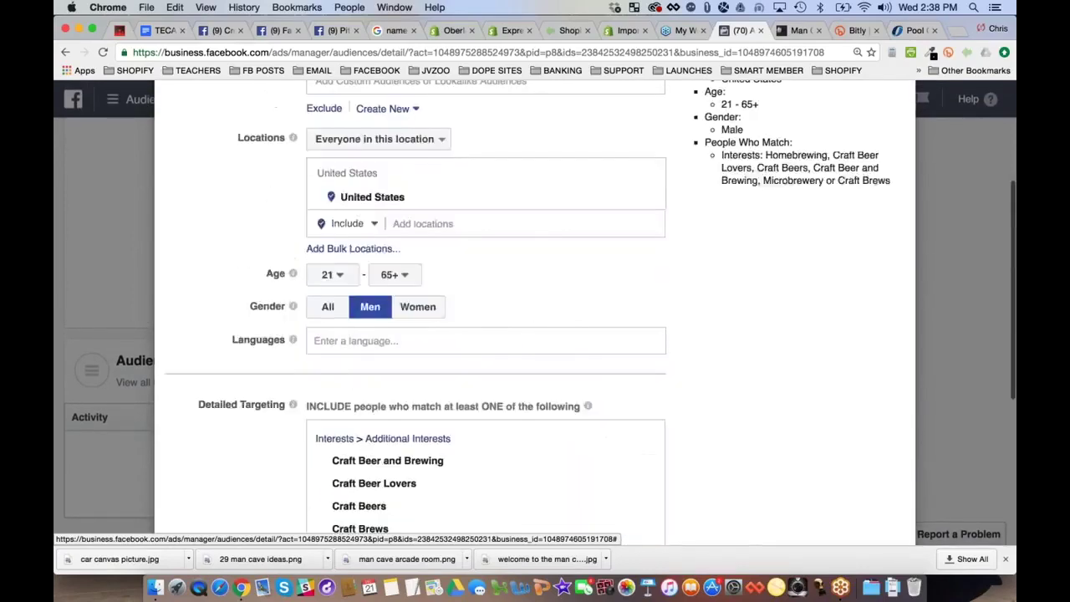
scroll(276, 306, "down", 3)
scroll(579, 426, "up", 5)
Replace the word Homebrewing in the audience name with 'Craft Beers'
left_click(398, 172)
double_click(398, 172)
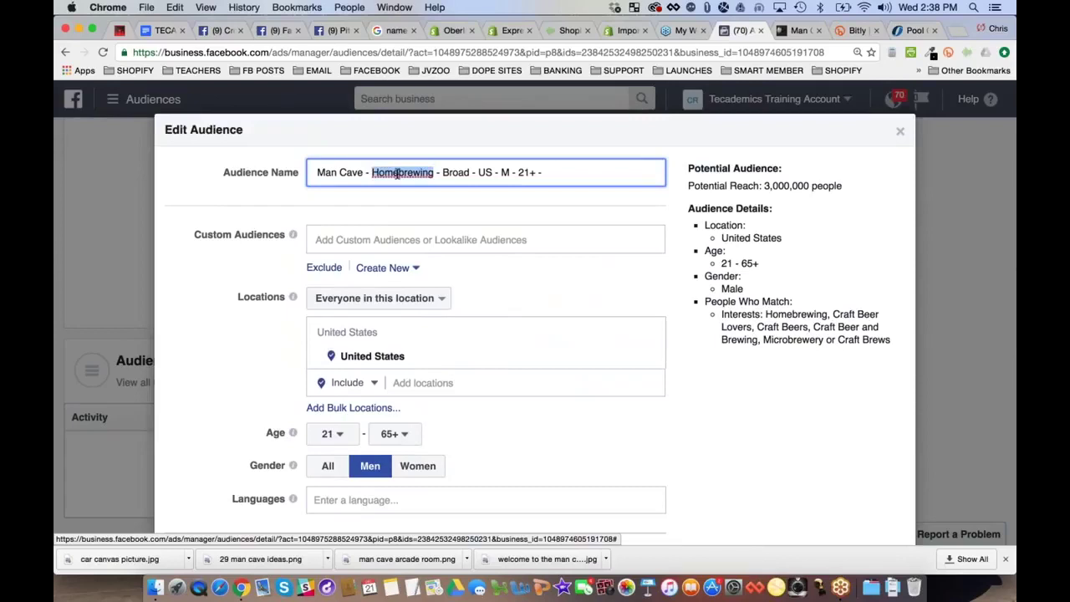
type("Beers")
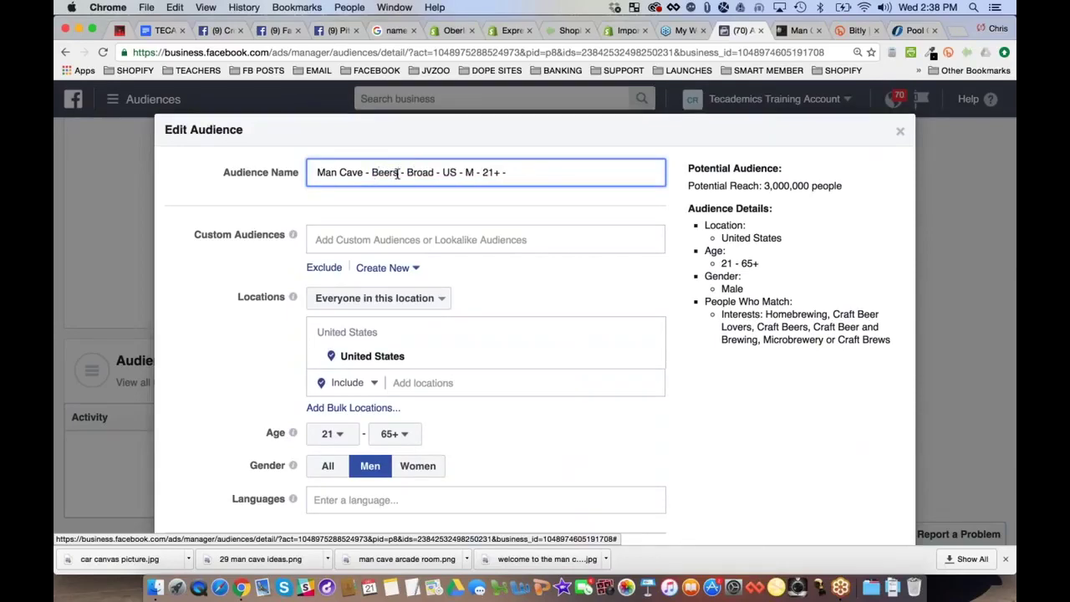
key("BackSpace")
key("BackSpace")
key("BackSpace")
key("BackSpace")
type("Craft Beer")
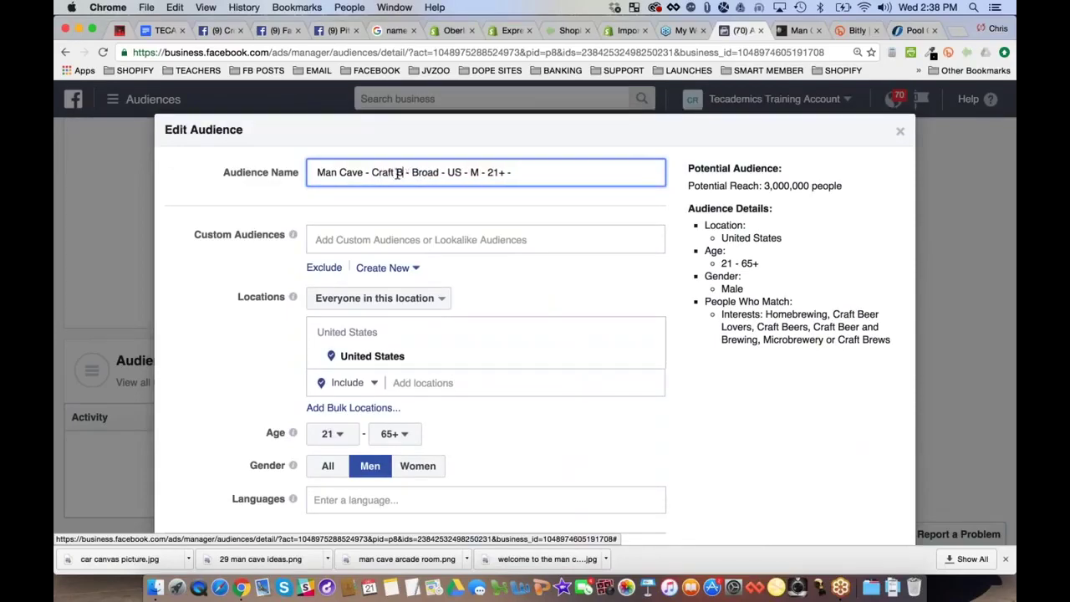
type("s")
Bring up the Detailed Targeting suggestions list
scroll(293, 251, "down", 3)
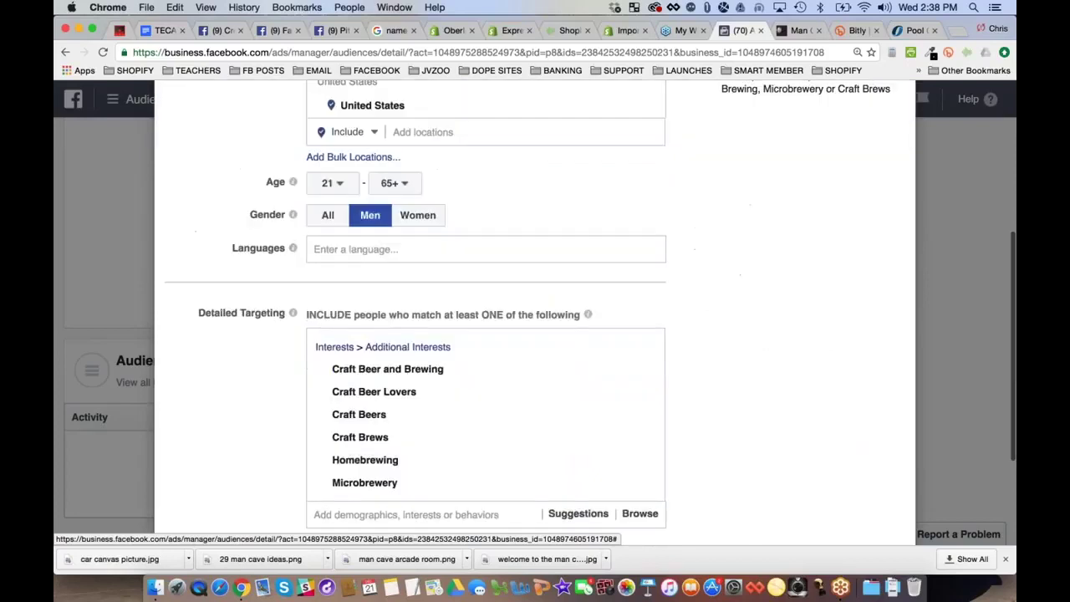
scroll(359, 288, "down", 2)
mouse_move(364, 381)
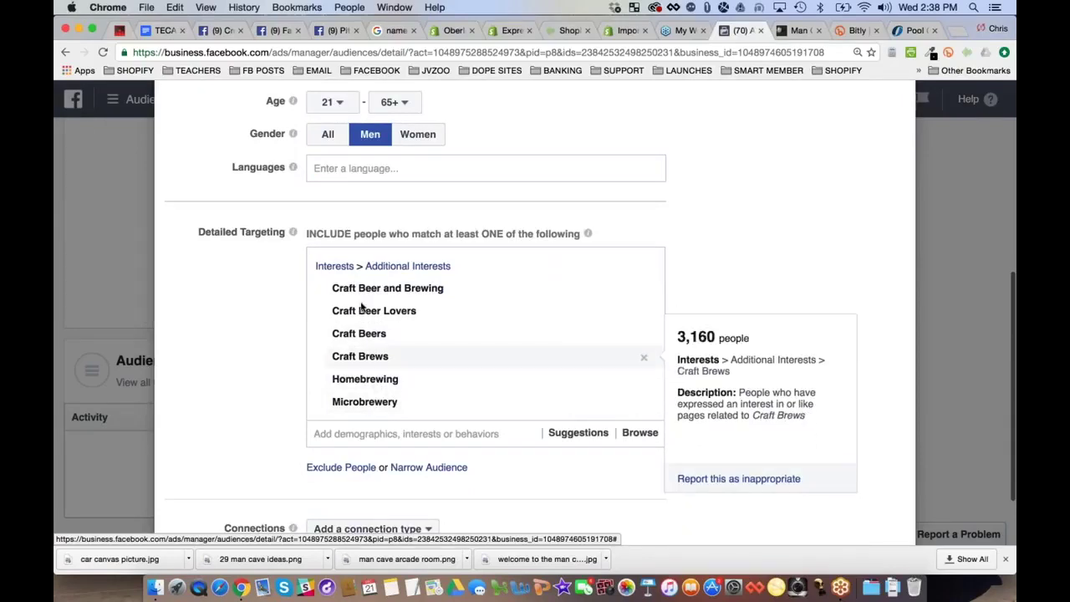
mouse_move(368, 414)
scroll(326, 402, "down", 1)
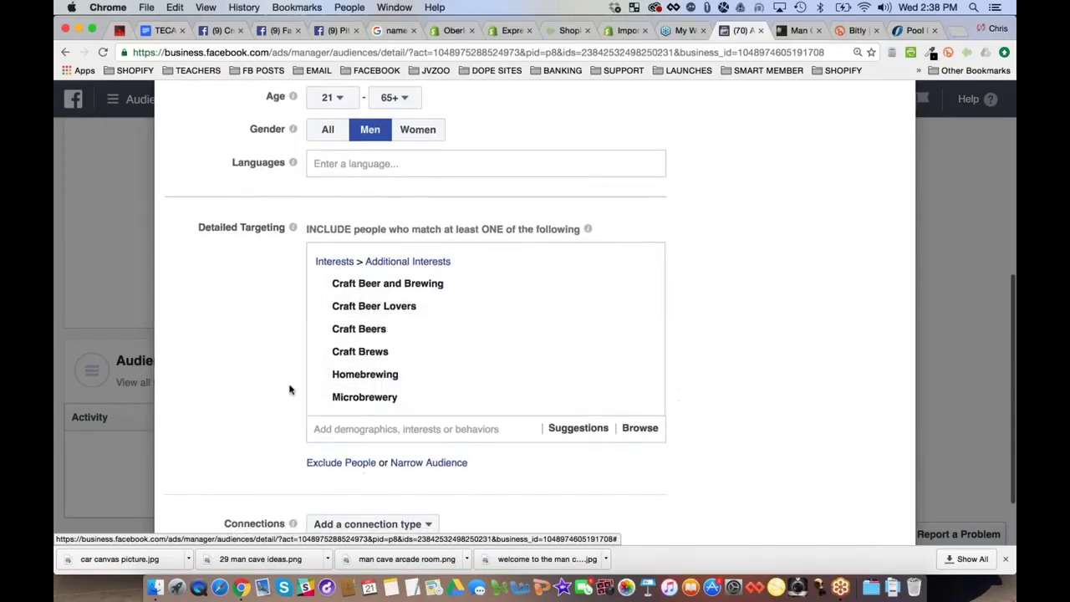
scroll(290, 390, "down", 2)
left_click(390, 347)
Add the Craft beer behavior plus I ♥ Craft Beer and CraftBeer.com interests
left_click(385, 376)
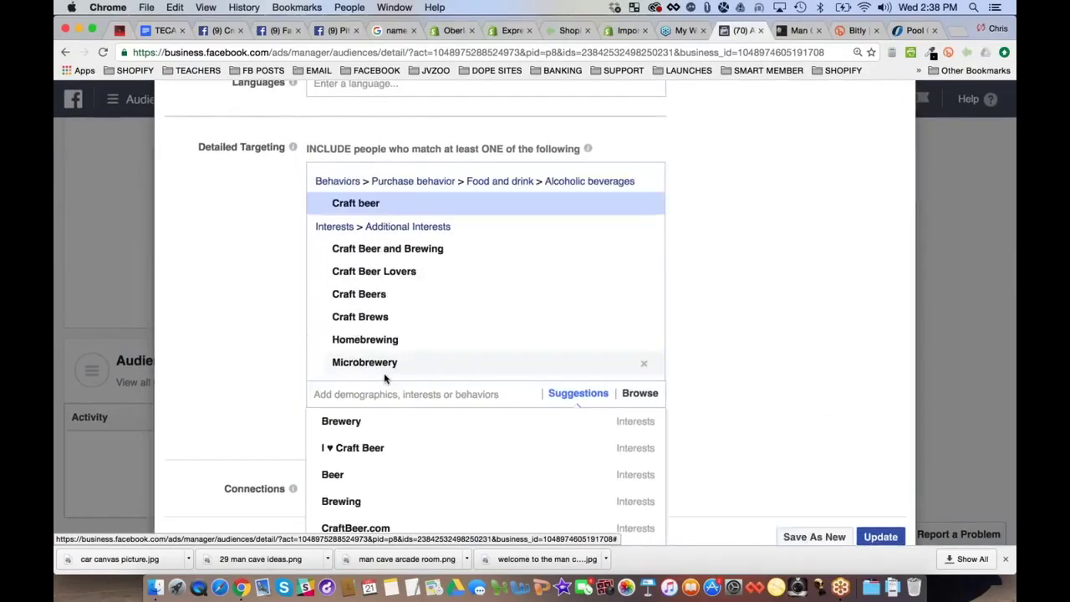
scroll(270, 351, "down", 3)
left_click(363, 357)
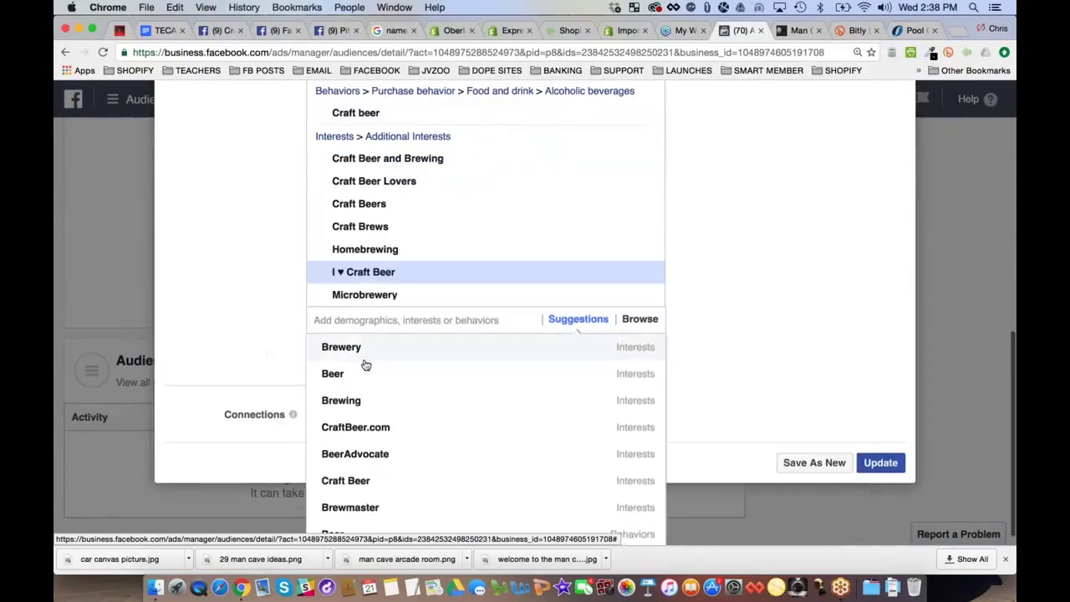
left_click(375, 426)
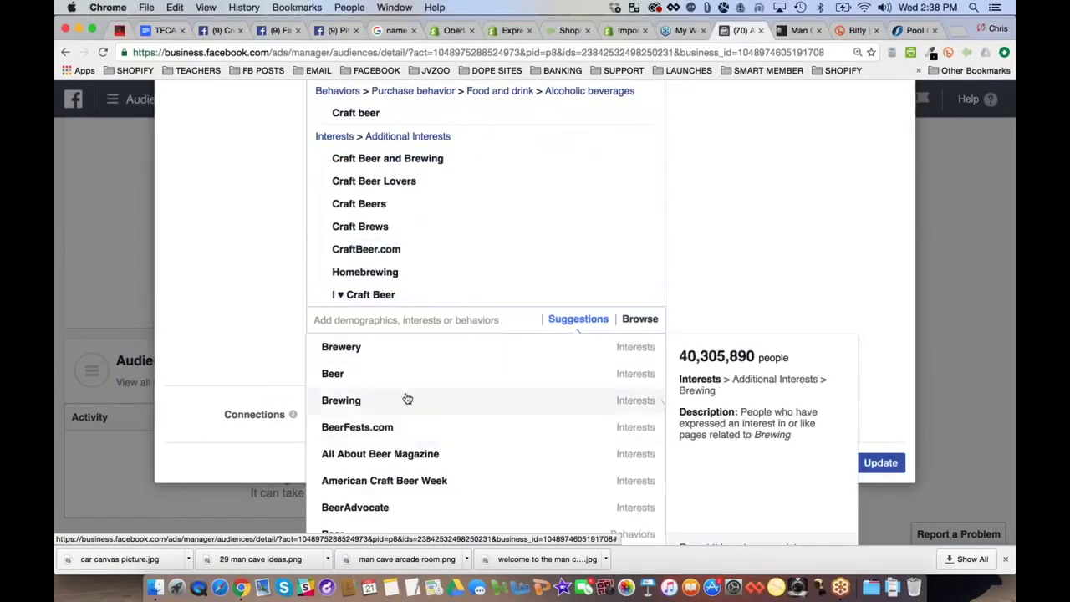
Add the Craft Beer and Craft Beer Locator interests to targeting
scroll(407, 399, "down", 4)
left_click(360, 422)
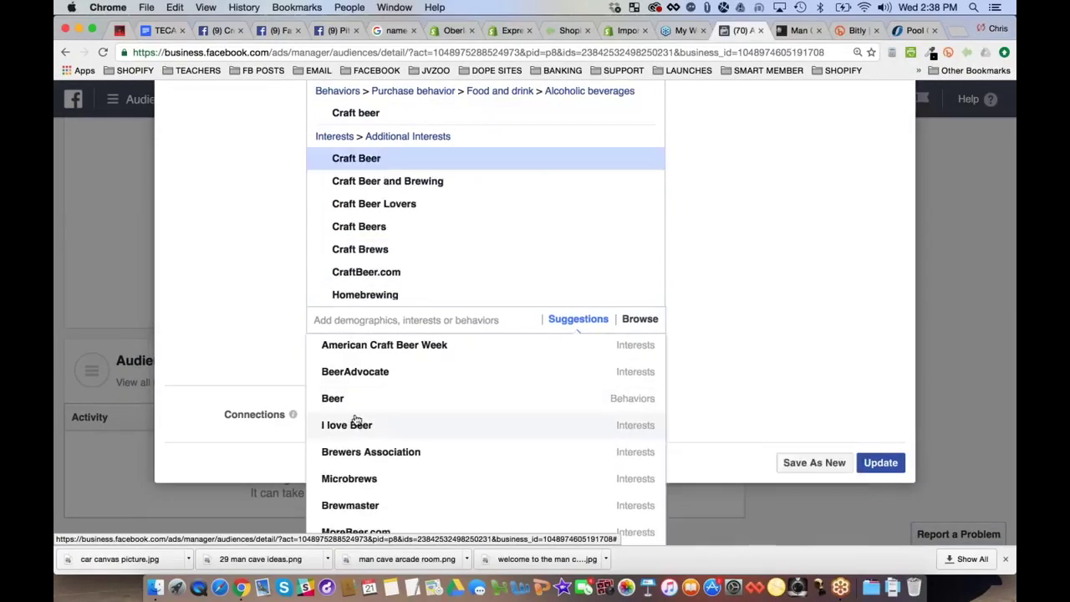
scroll(450, 383, "up", 6)
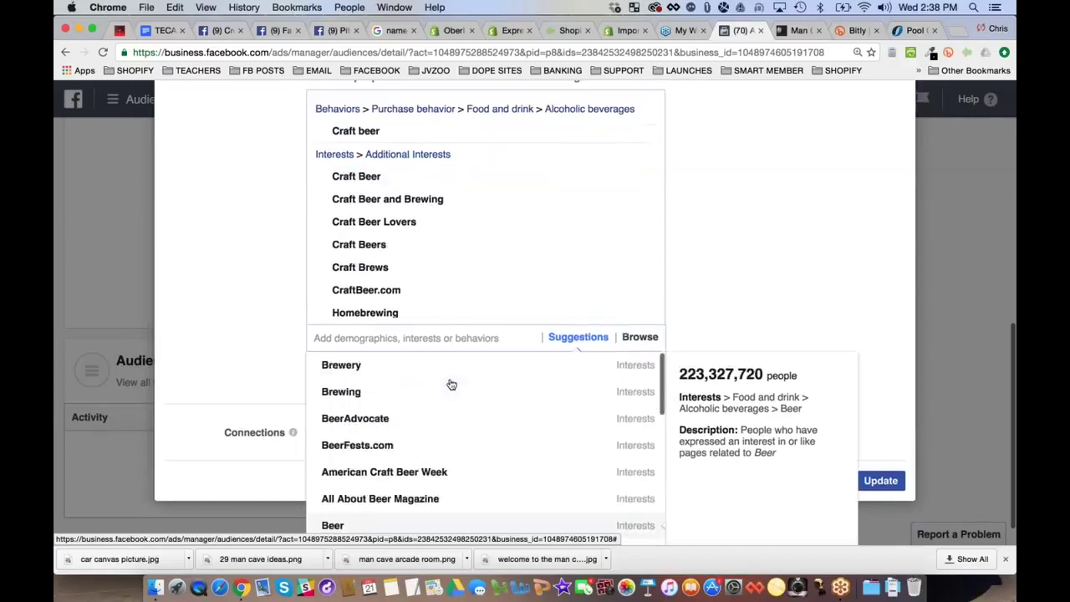
scroll(427, 372, "down", 4)
scroll(407, 359, "down", 5)
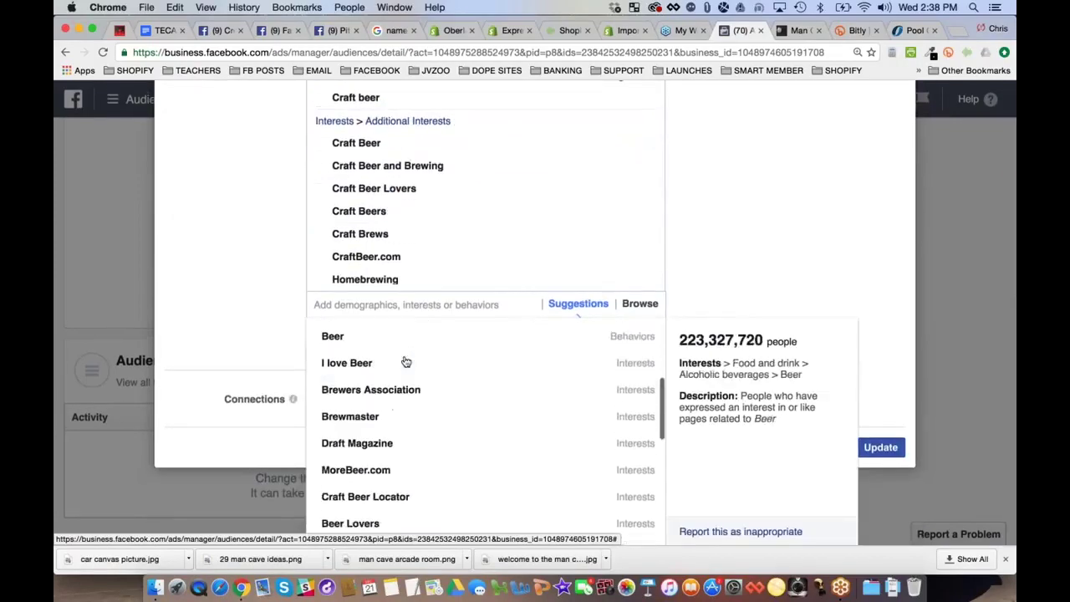
left_click(425, 449)
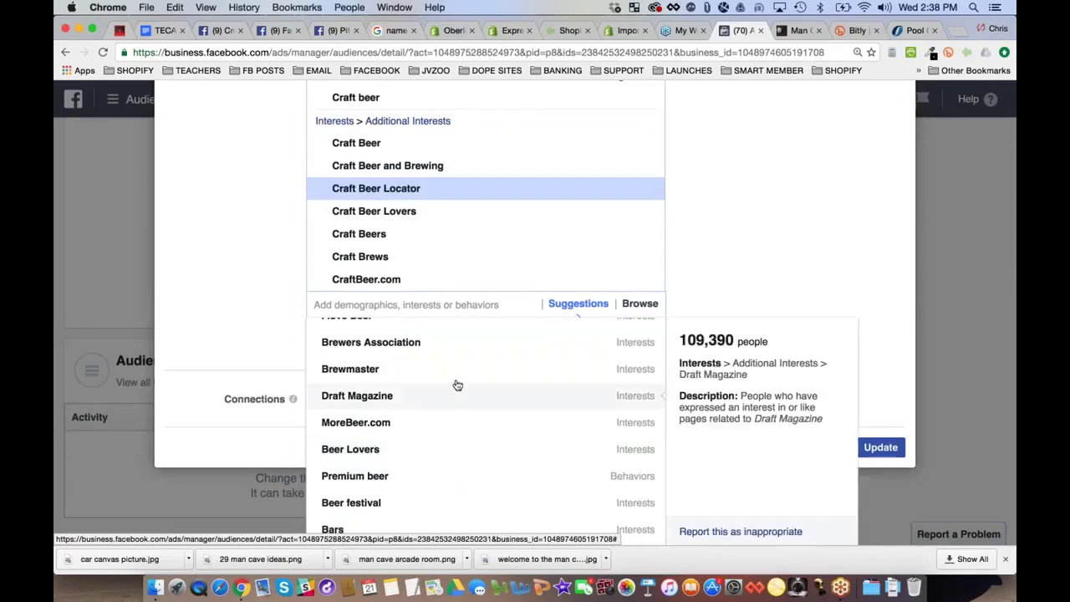
scroll(456, 383, "down", 5)
scroll(460, 382, "down", 7)
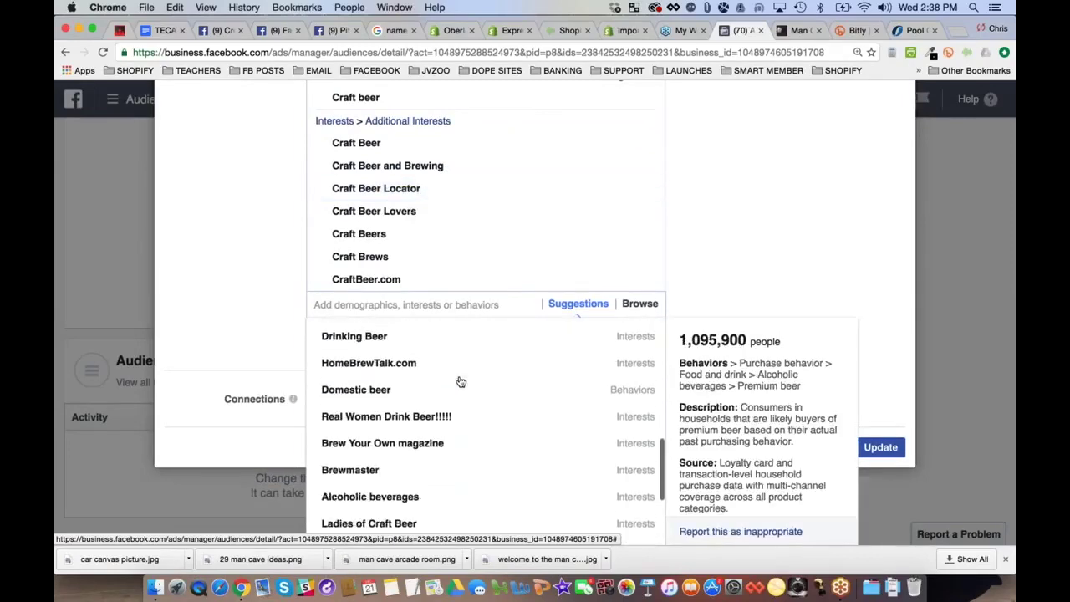
scroll(460, 382, "up", 15)
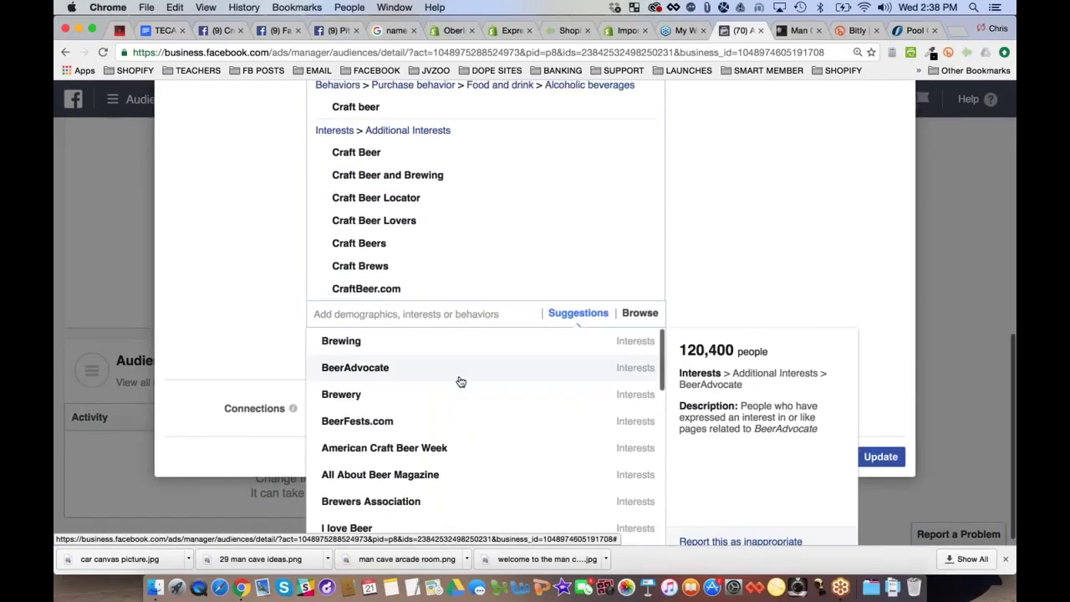
scroll(460, 383, "down", 3)
scroll(460, 383, "up", 6)
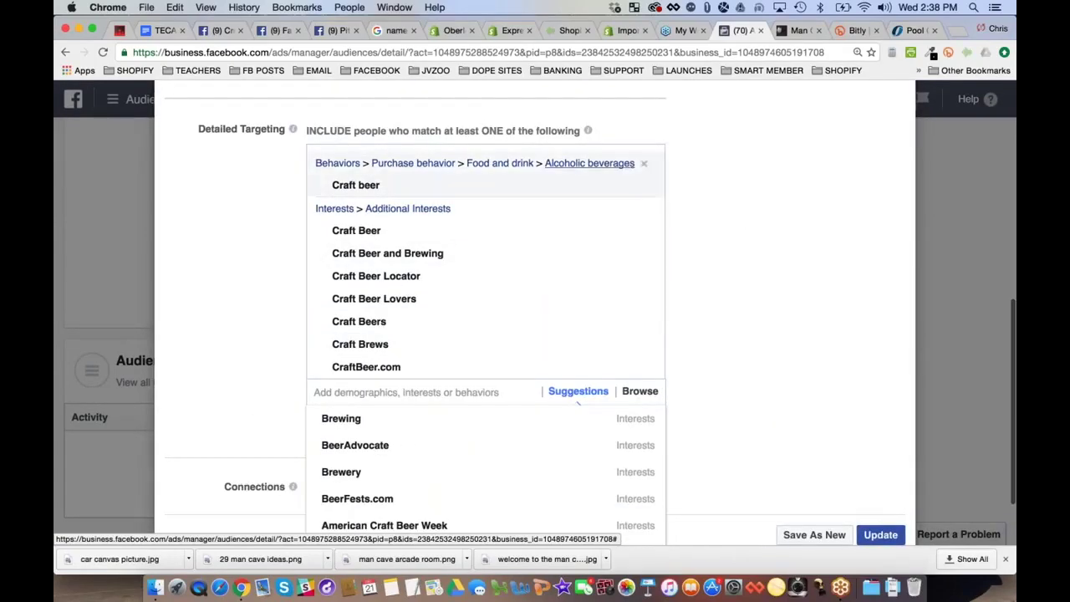
Remove Craft beer behavior, Microbrewery and Homebrewing from detailed targeting
left_click(644, 165)
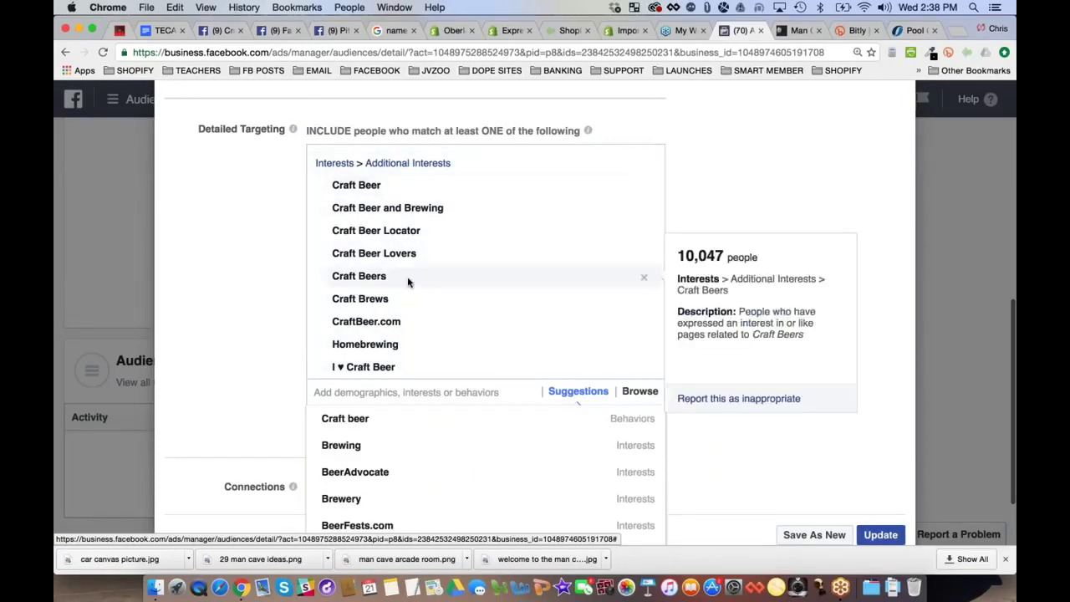
scroll(640, 276, "down", 2)
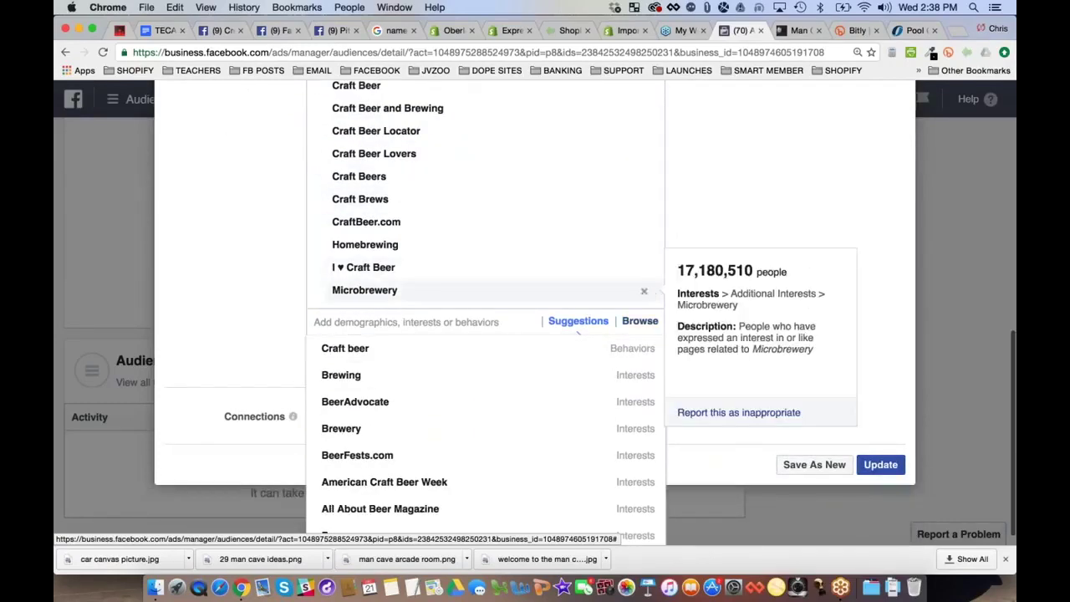
left_click(644, 290)
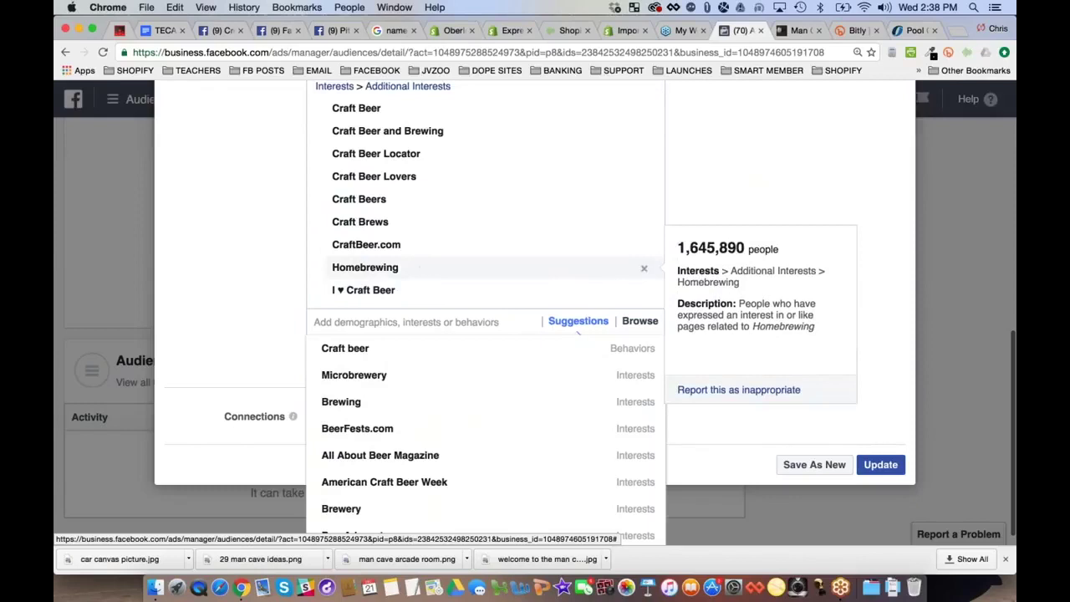
left_click(644, 267)
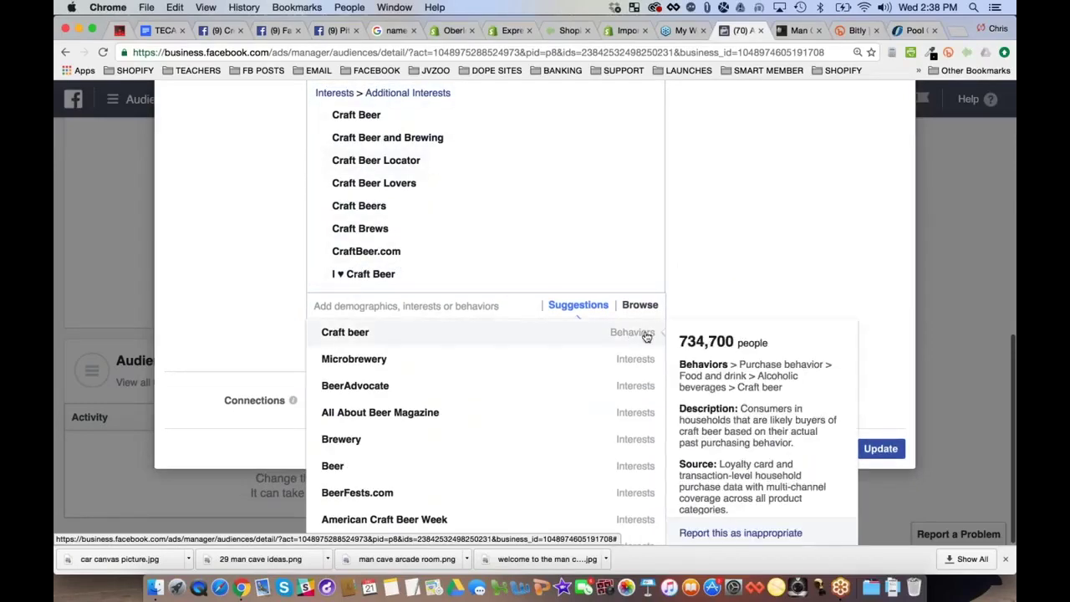
Search 'craft beer' and add Ladies of Craft Beer, American Craft Beer Week and Iowa Craft Beer Tent
type("craf")
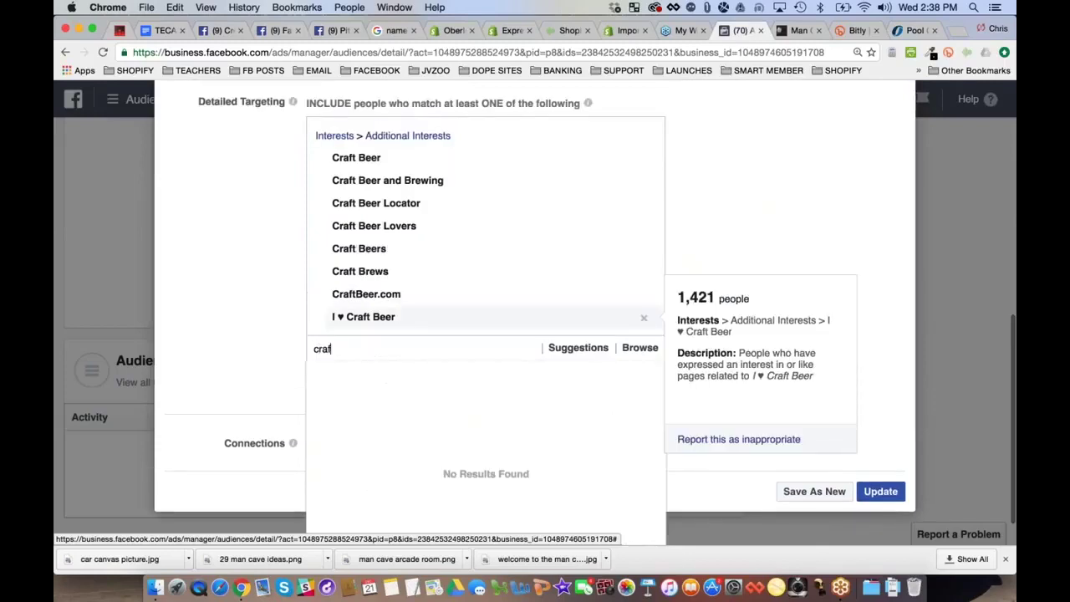
type("t beer")
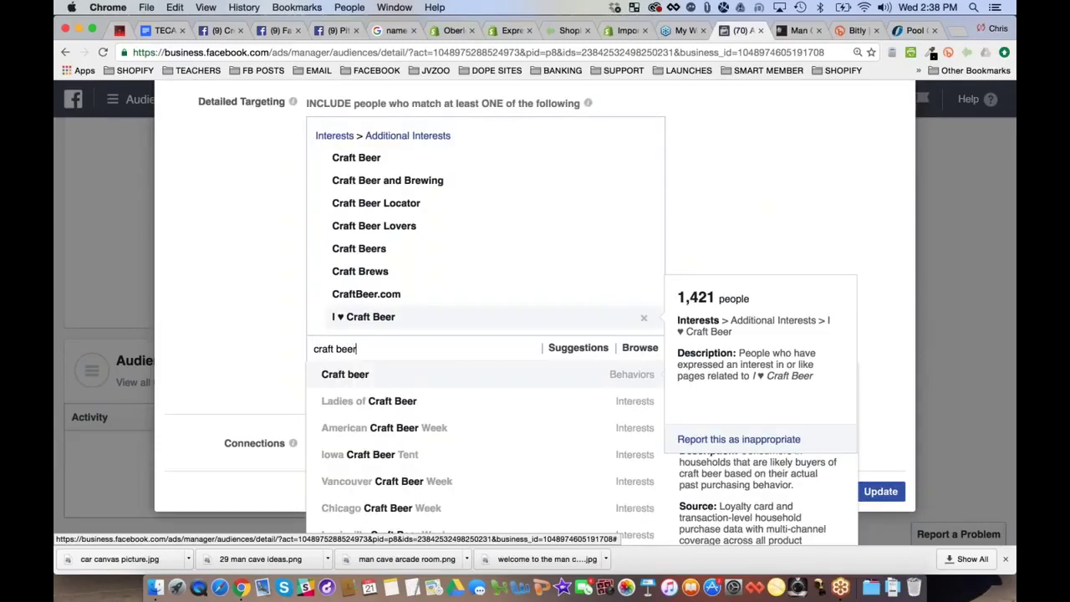
left_click(391, 409)
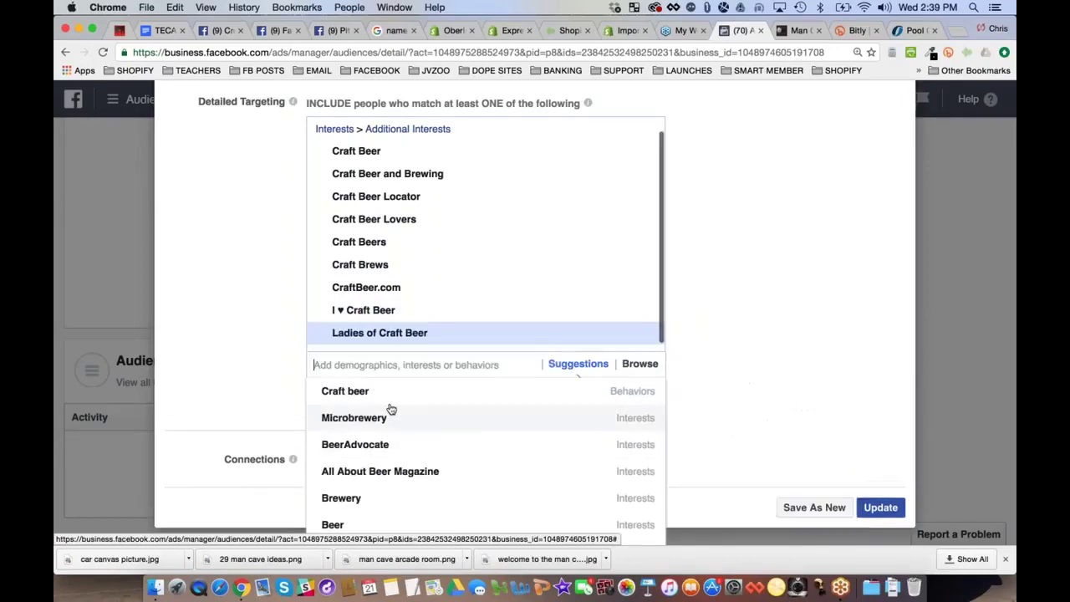
type("craft")
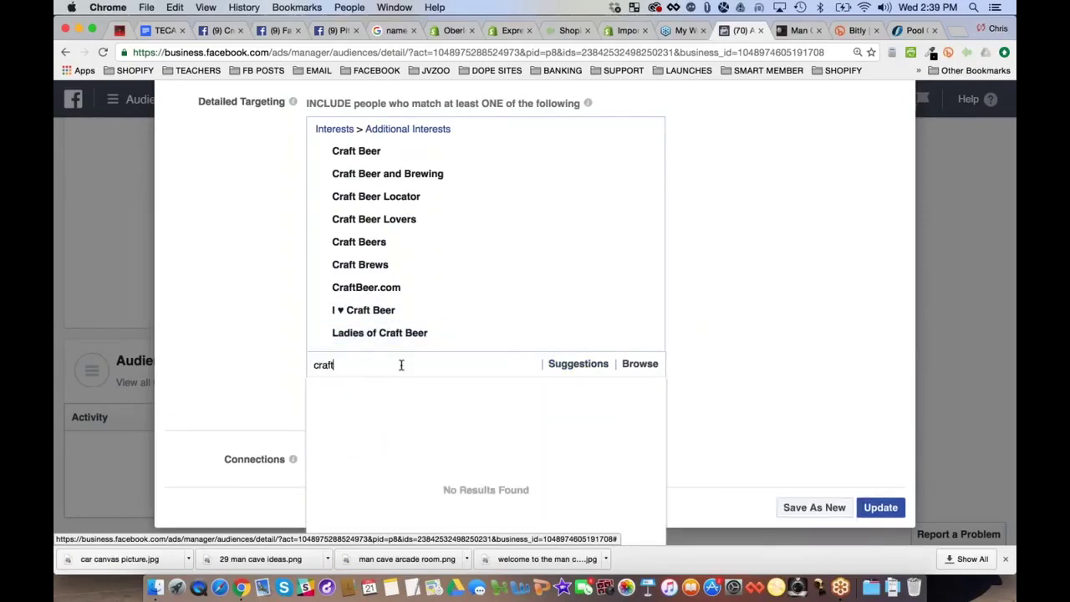
type(" beer")
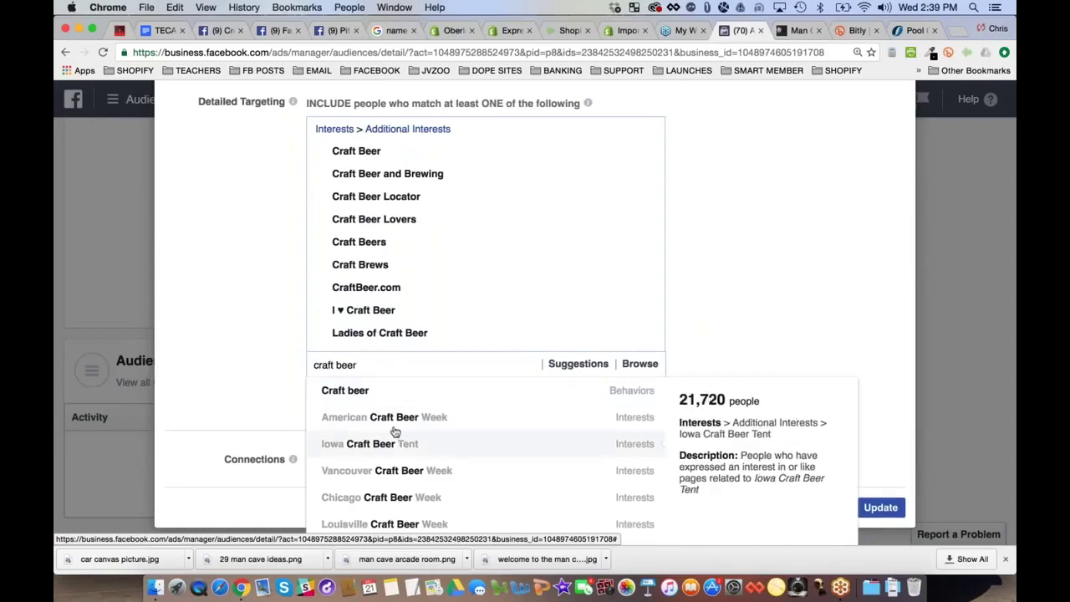
left_click(400, 421)
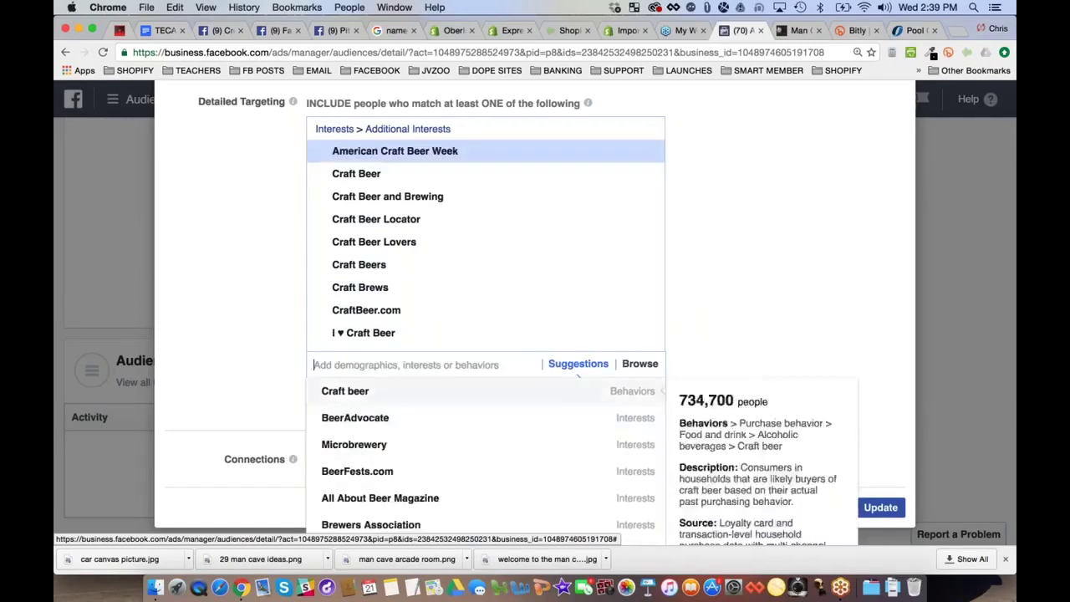
type("craft beer")
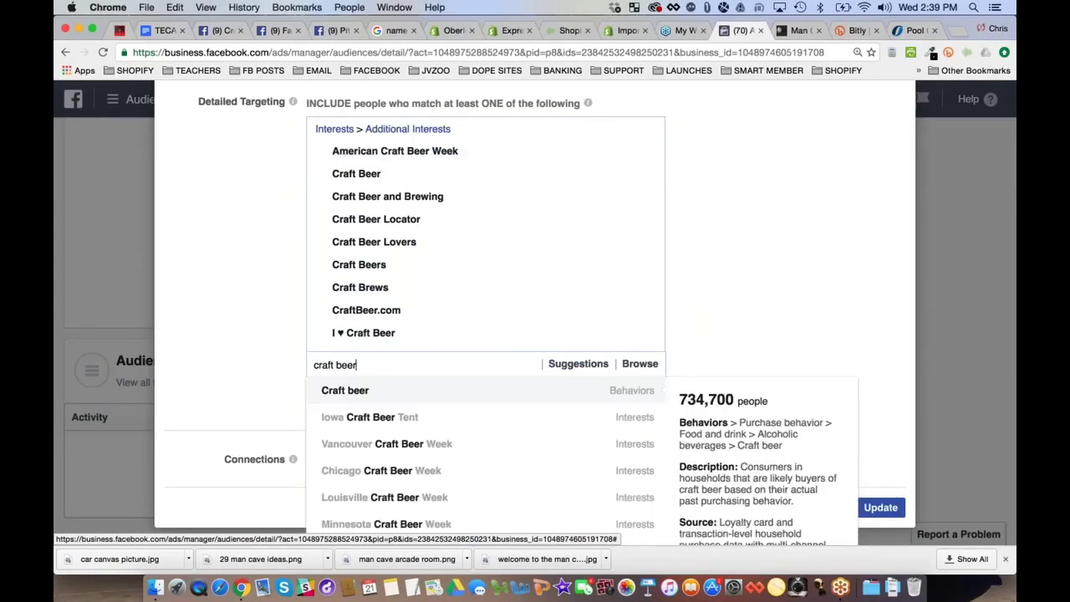
left_click(387, 417)
type("cr")
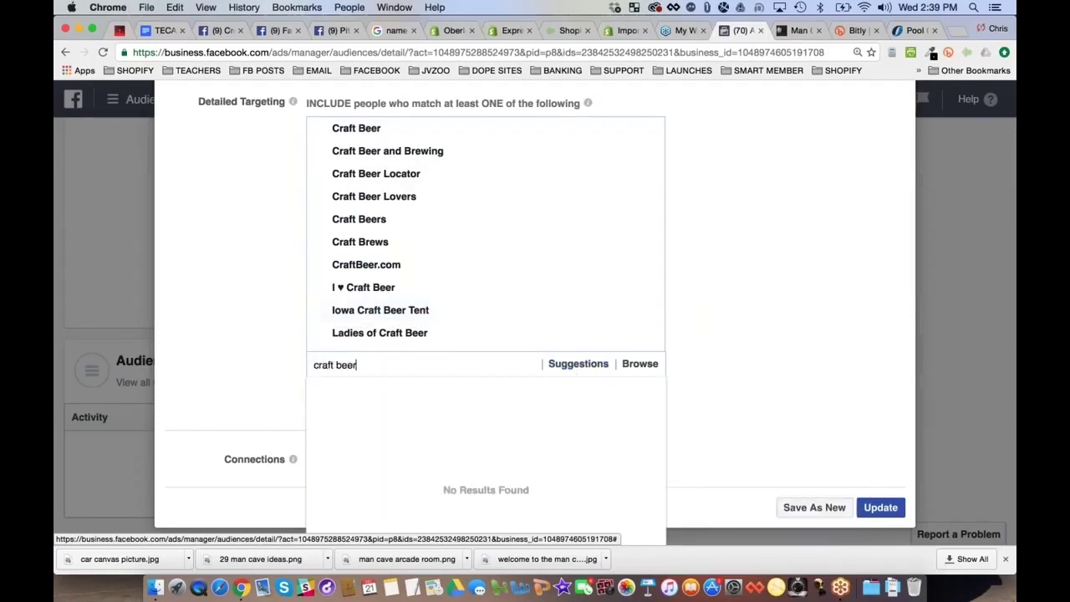
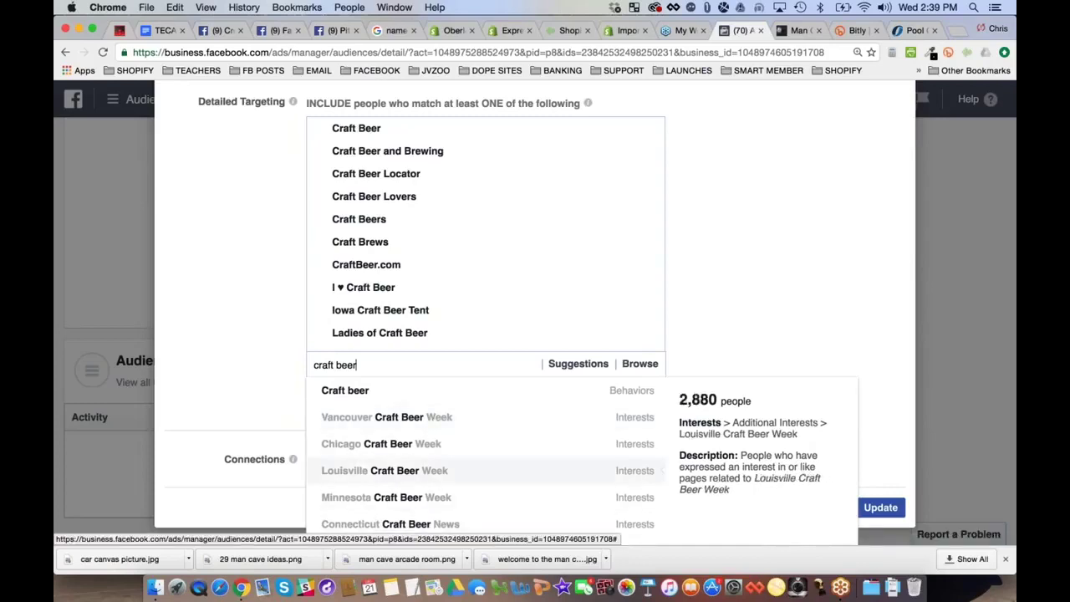
Add Vancouver and Chicago Craft Beer Week interests and the Craft beer behavior to targeting
left_click(378, 420)
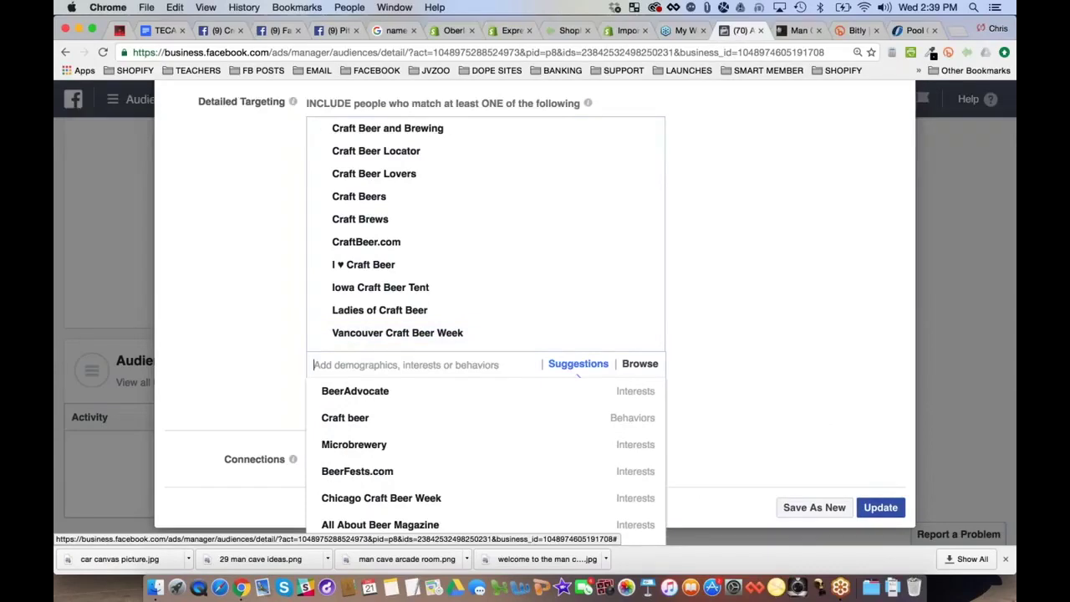
type("craft beer wee")
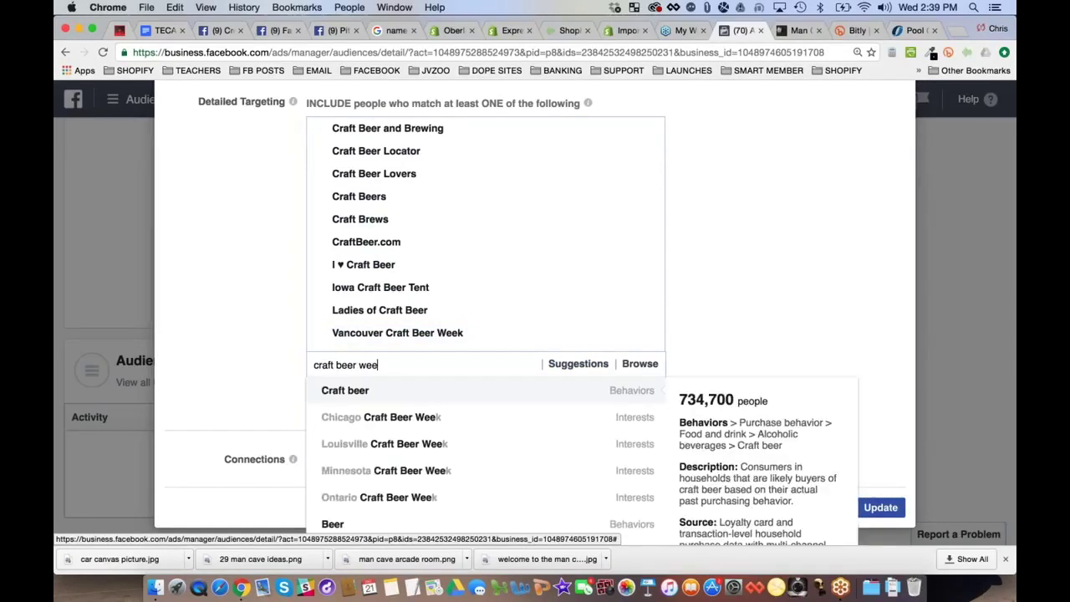
key("super+a")
key("super+c")
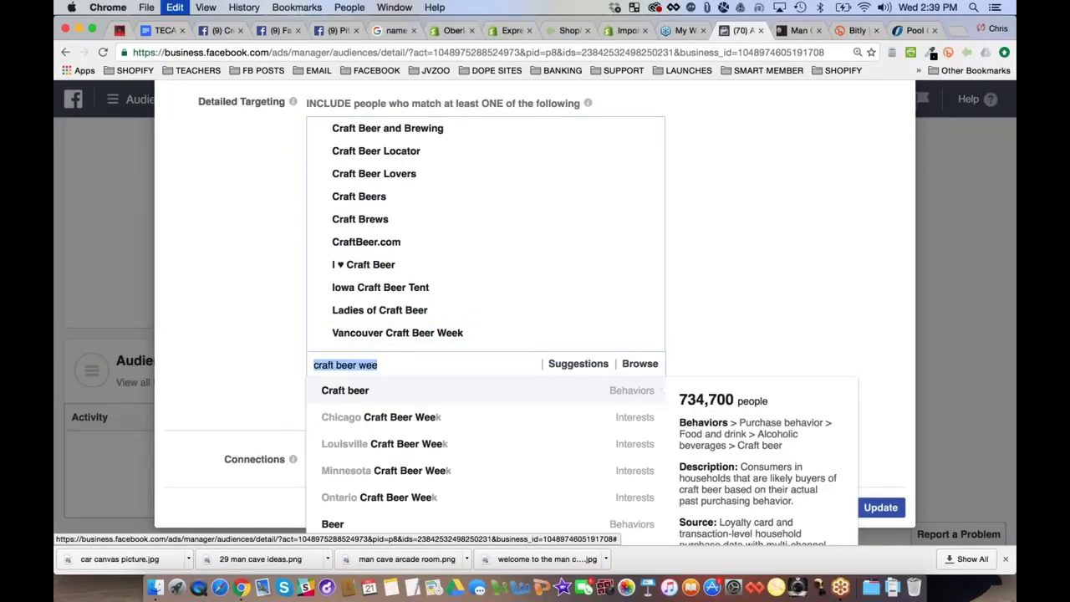
key("Down")
left_click(421, 417)
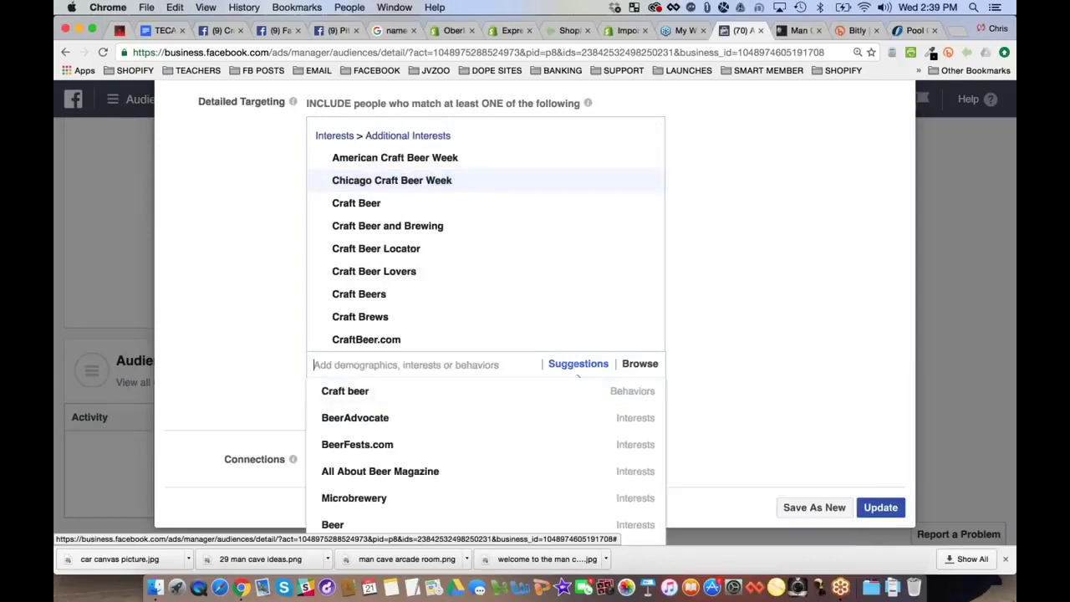
key("super+v")
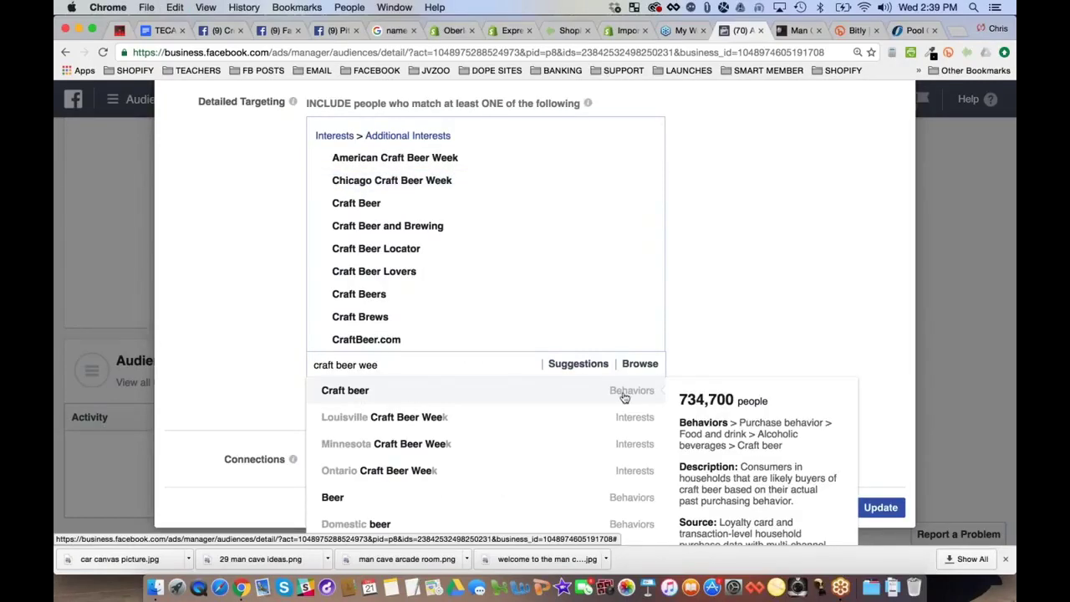
left_click(352, 391)
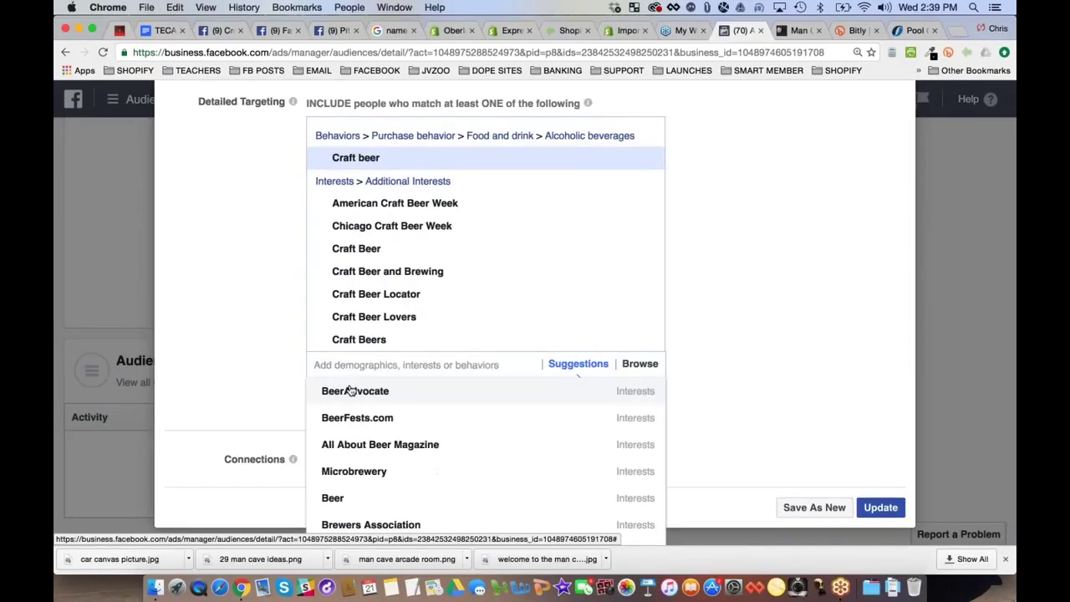
left_click(388, 364)
key("super+v")
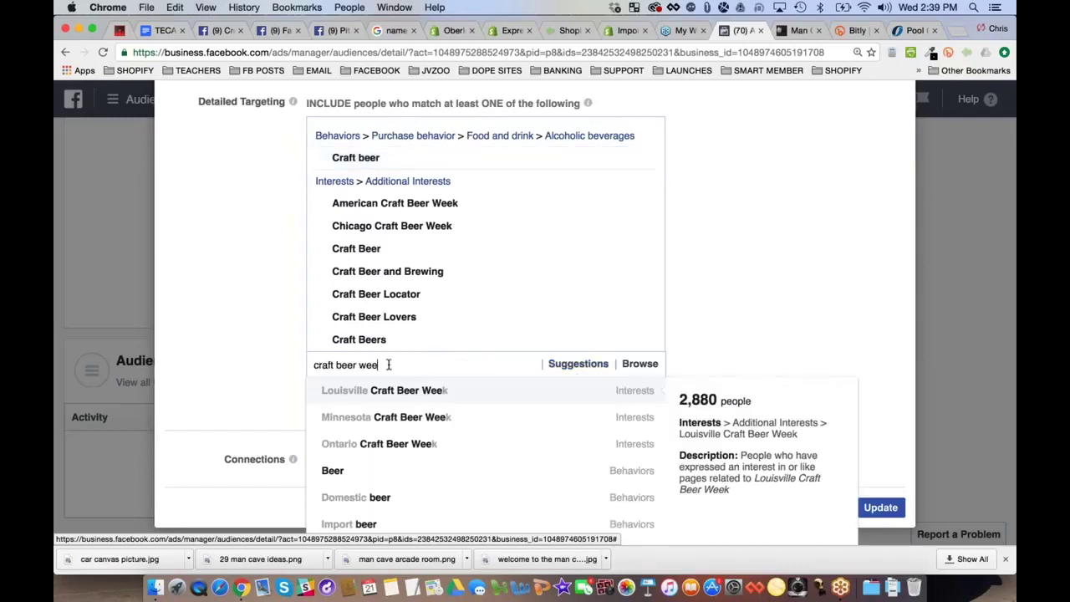
Add Louisville, Minnesota and Ontario Craft Beer Week interests to the targeting
left_click(378, 391)
key("super+v")
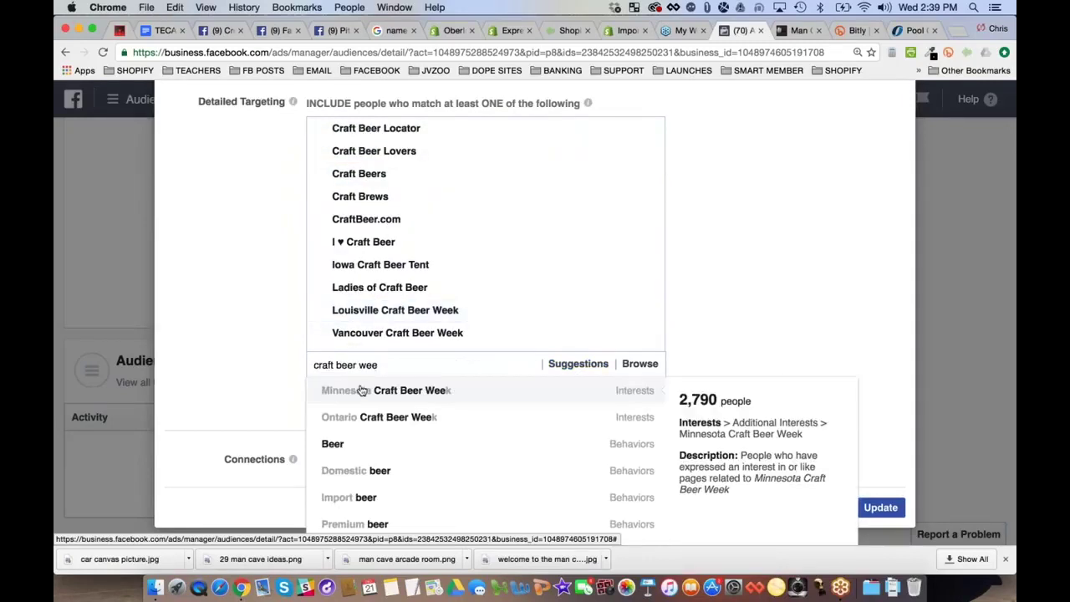
left_click(361, 390)
key("super+v")
left_click(381, 390)
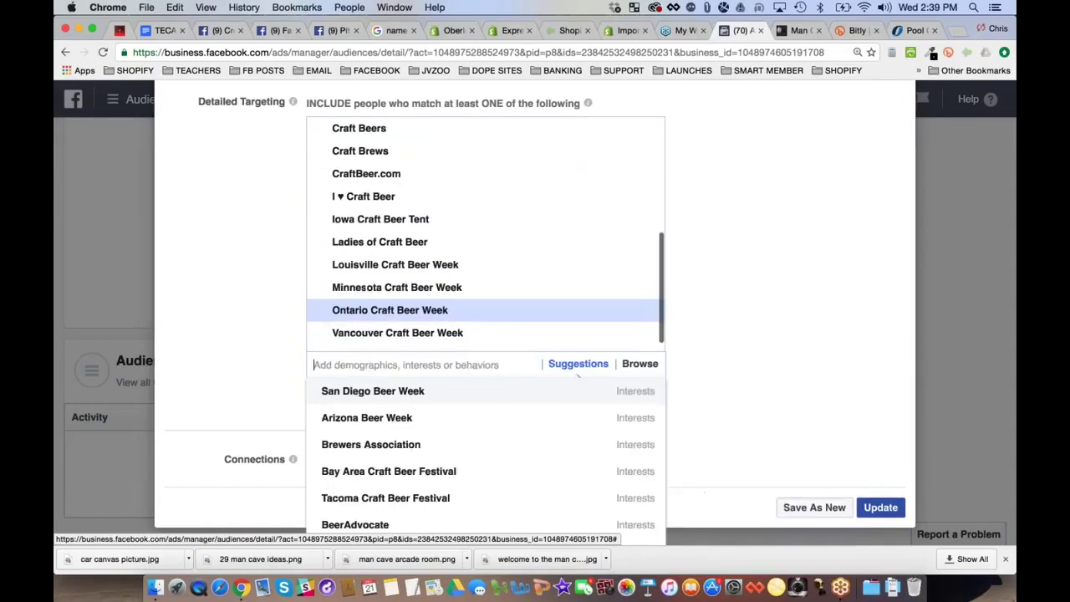
key("super+v")
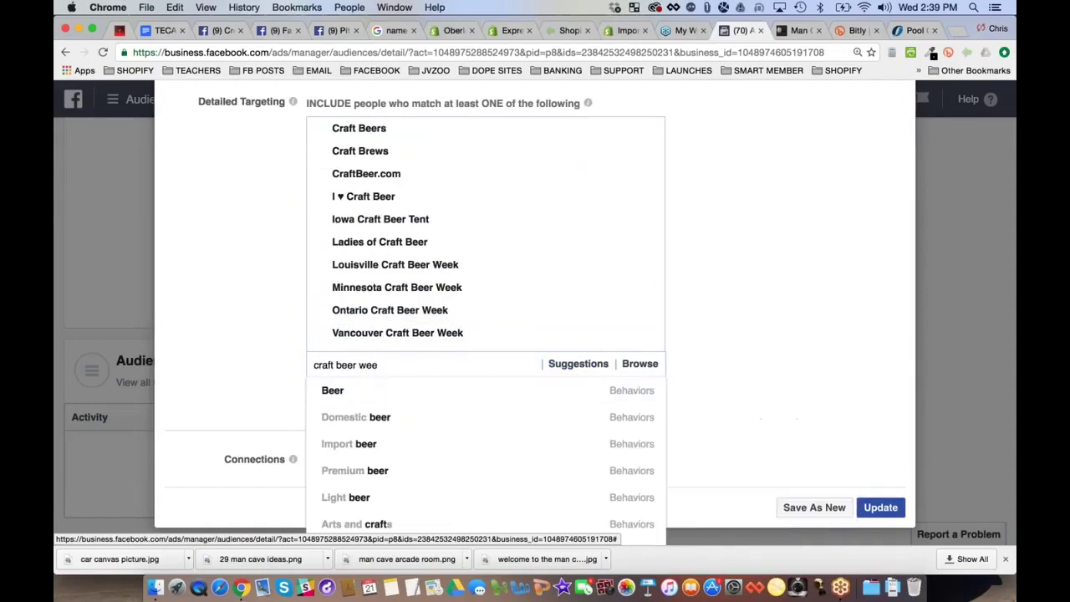
Search 'craft beer' and add Connecticut Craft Beer News to the targeting
mouse_move(411, 423)
scroll(410, 423, "down", 2)
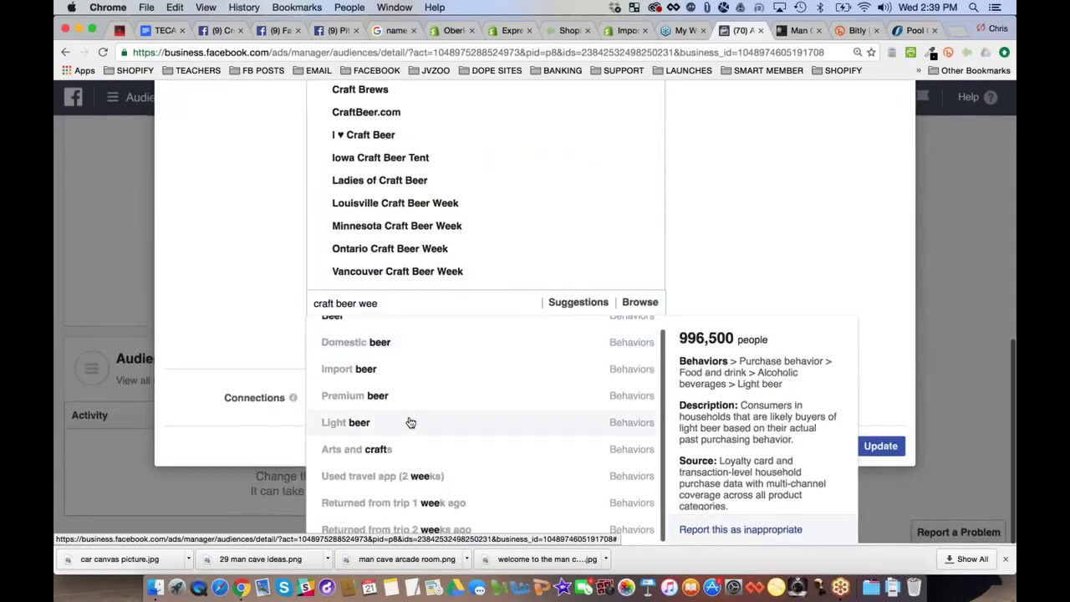
type("k")
key("BackSpace")
key("BackSpace")
key("BackSpace")
key("BackSpace")
key("BackSpace")
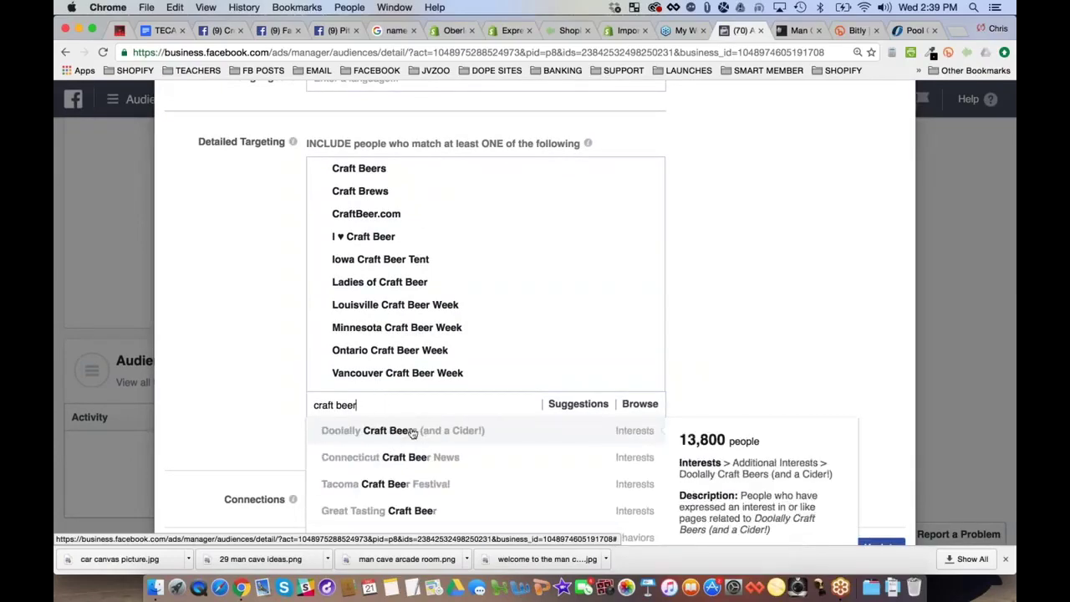
left_click(440, 437)
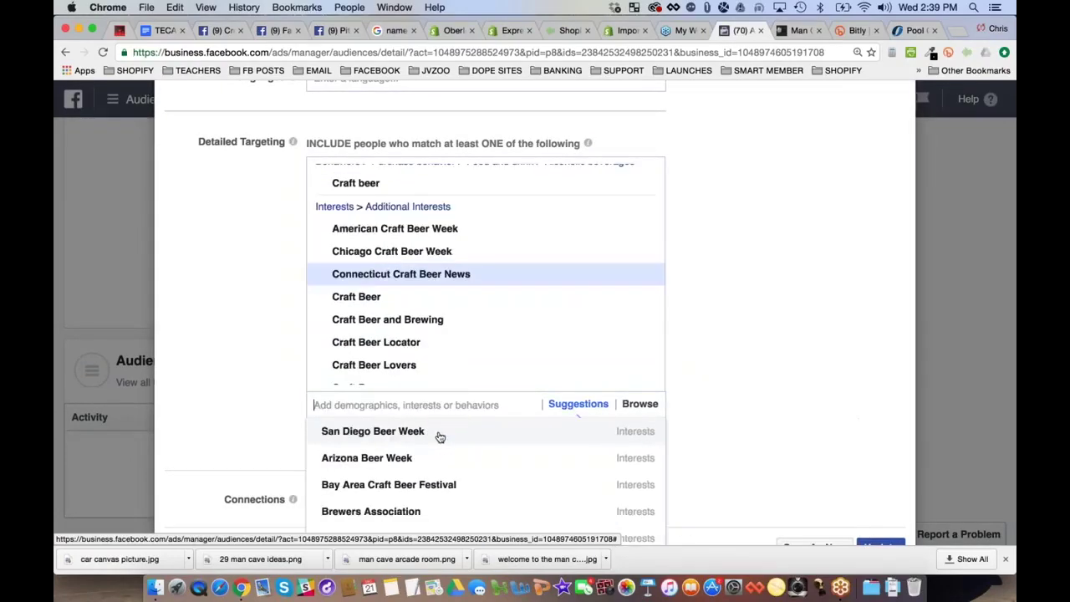
Add Tacoma Craft Beer Festival and Great Tasting Craft Beer, then clear the search
type("craft beer")
triple_click(374, 405)
key("ctrl+c")
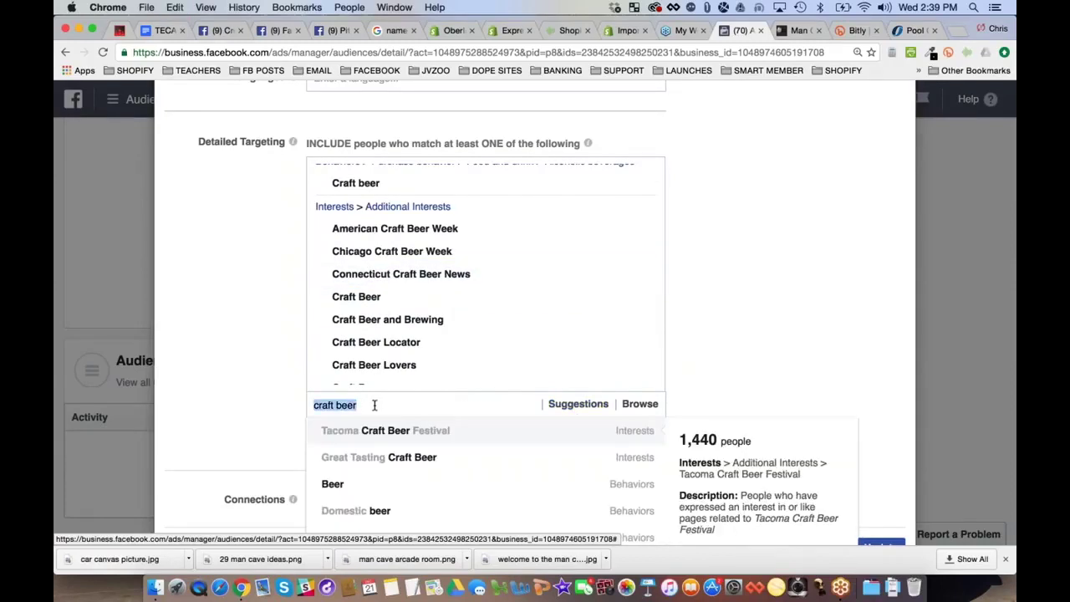
left_click(391, 430)
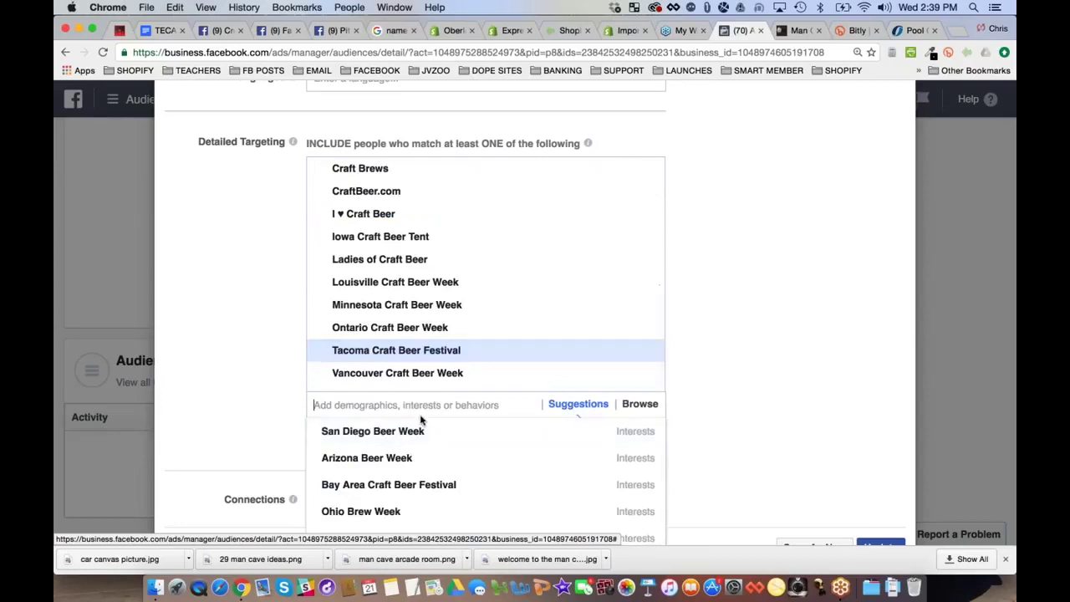
key("ctrl+v")
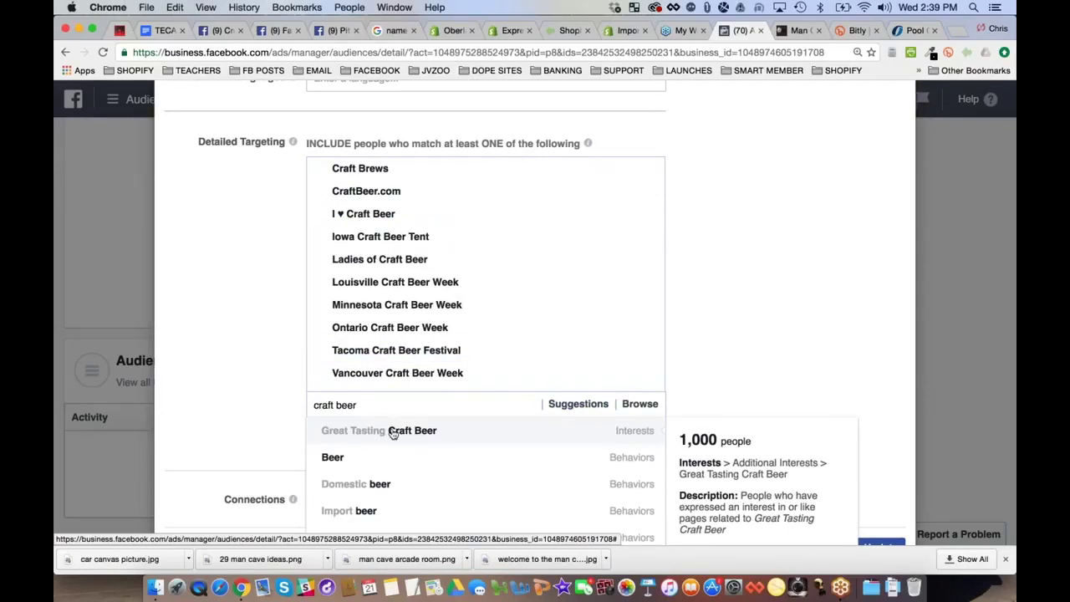
left_click(393, 433)
key("super+v")
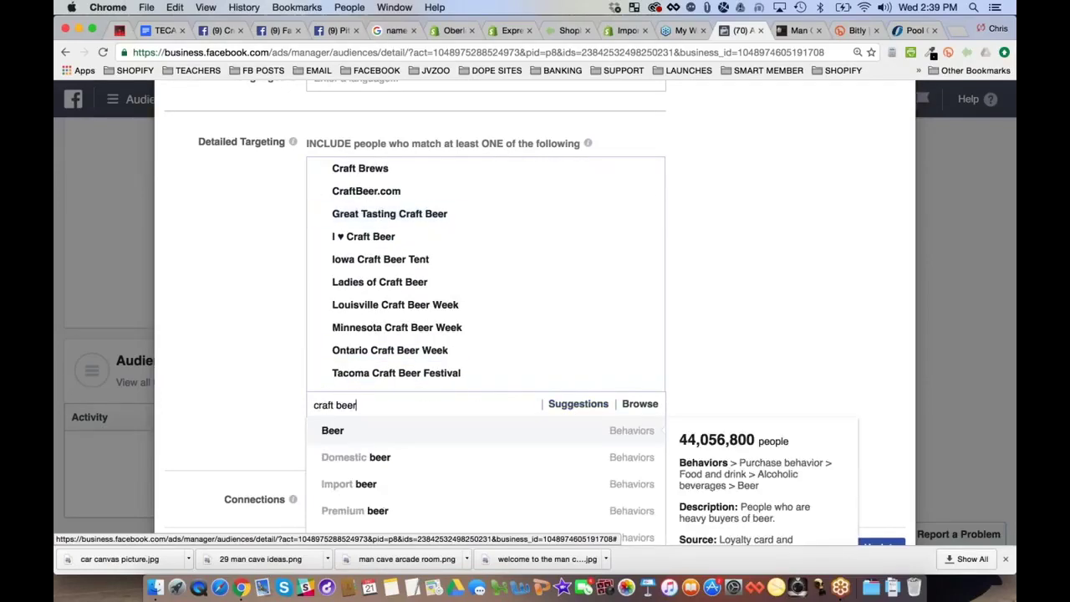
scroll(393, 459, "down", 3)
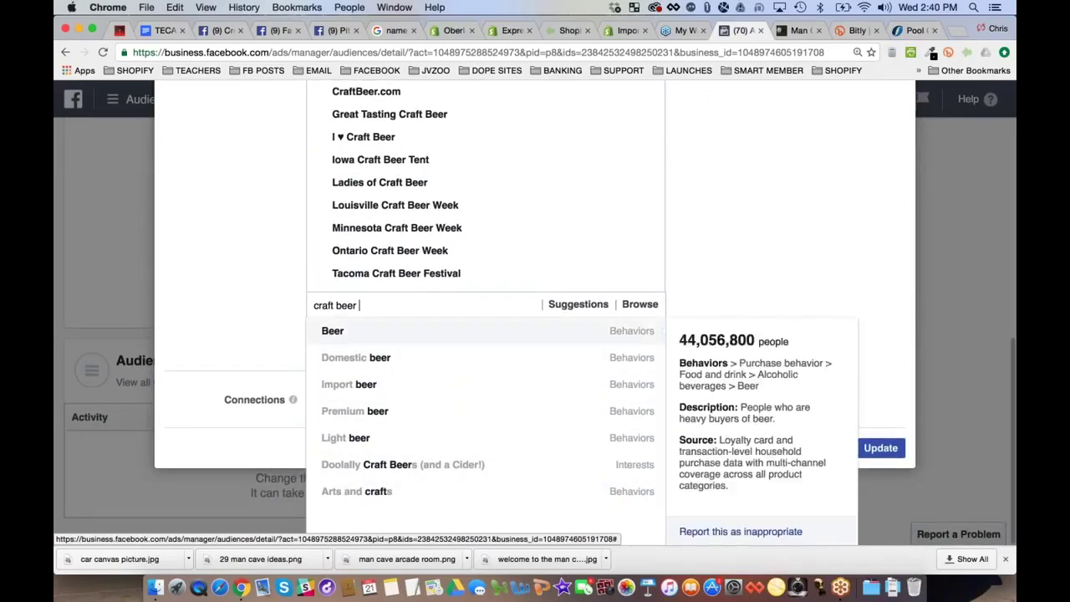
left_click(734, 294)
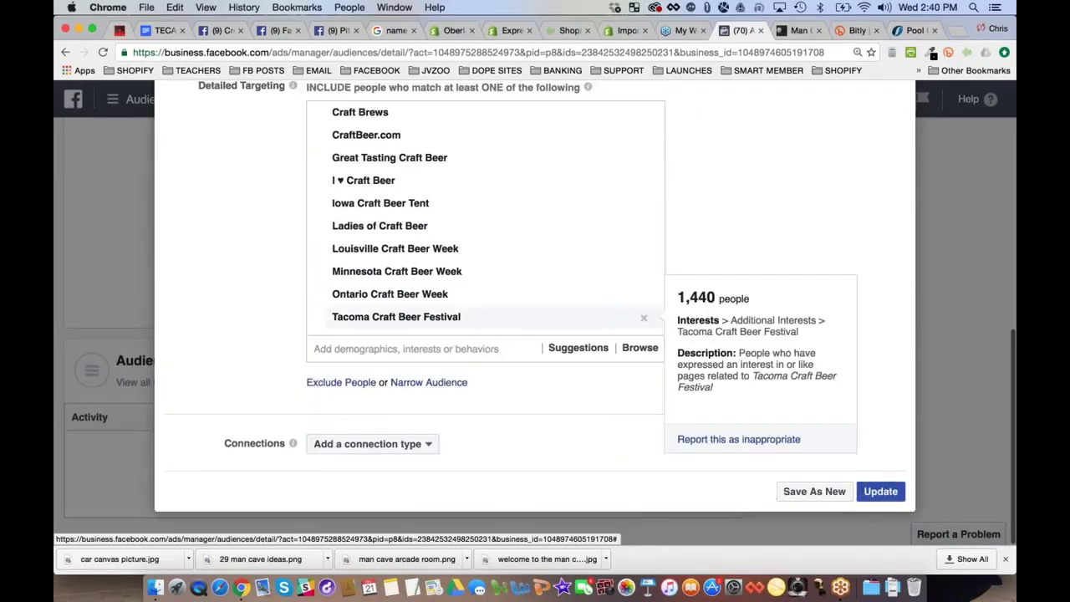
scroll(278, 307, "up", 3)
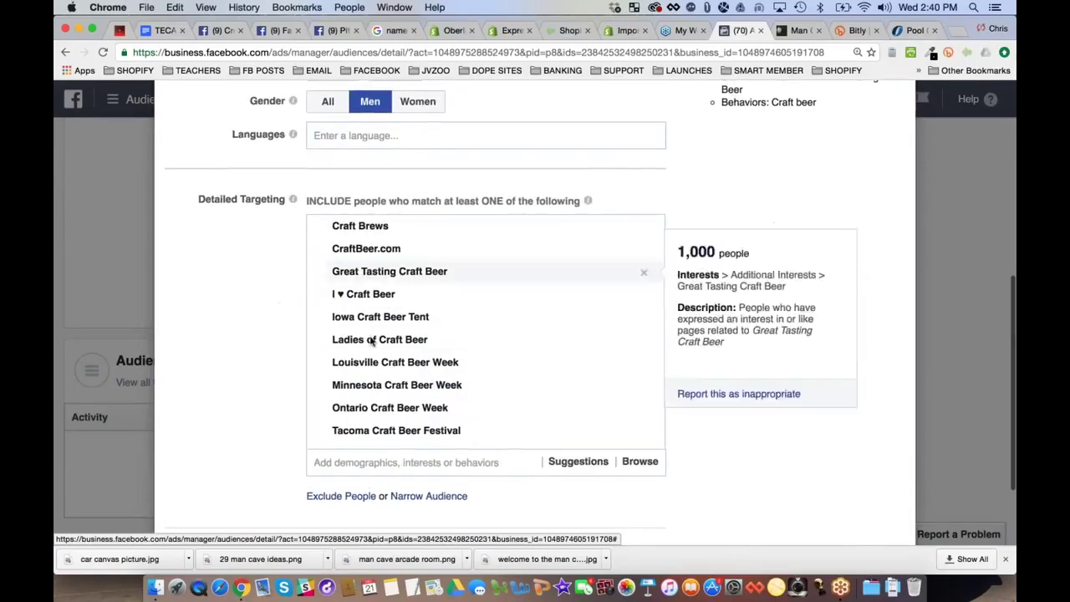
Remove the Craft beer behavior from the audience's targeting
scroll(376, 226, "up", 3)
scroll(375, 231, "up", 5)
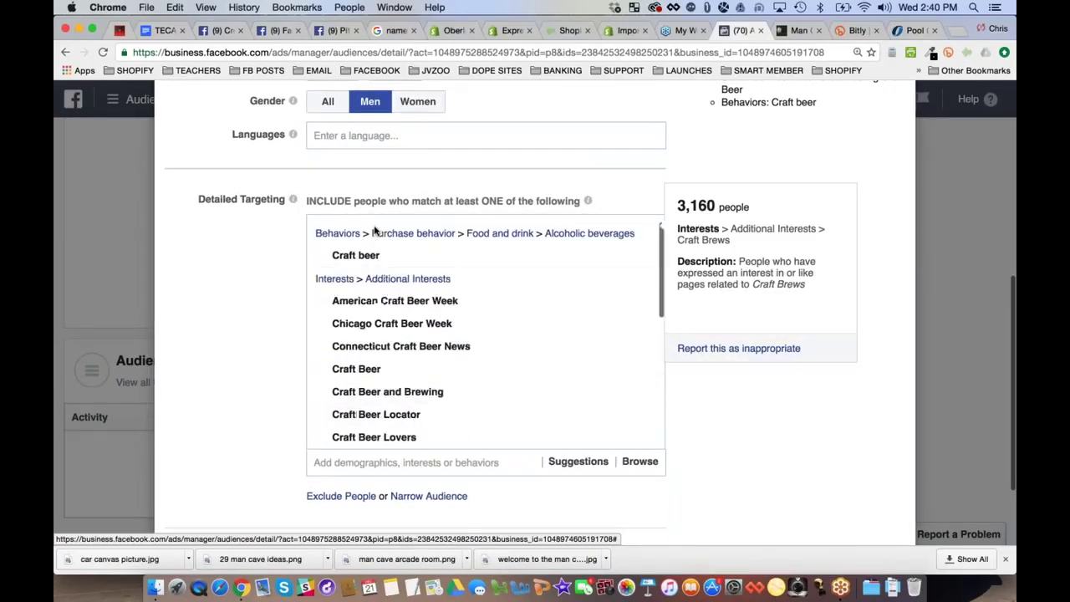
left_click(644, 259)
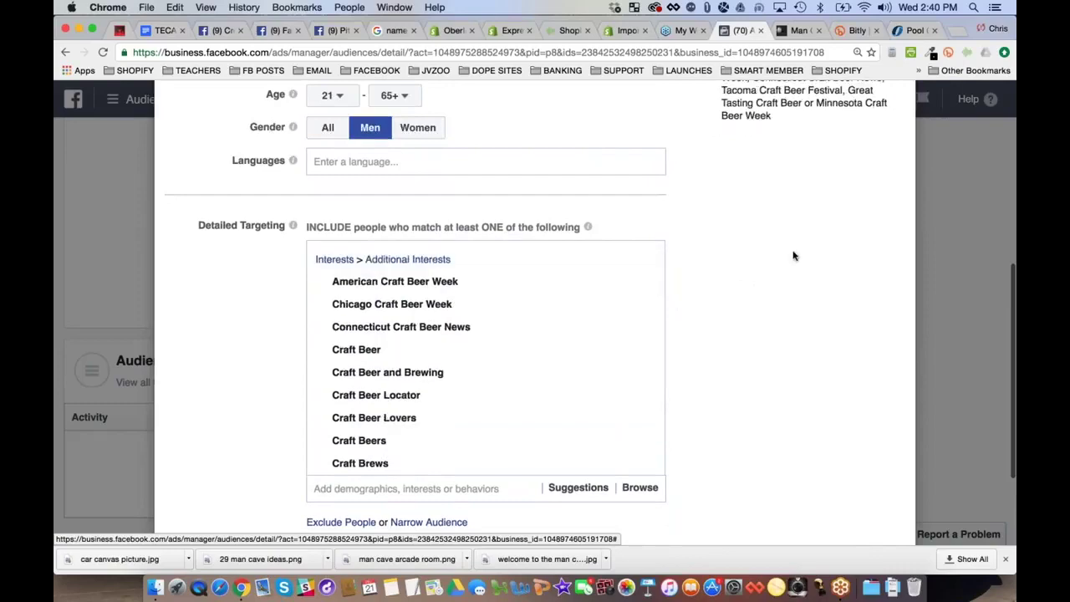
scroll(783, 237, "up", 10)
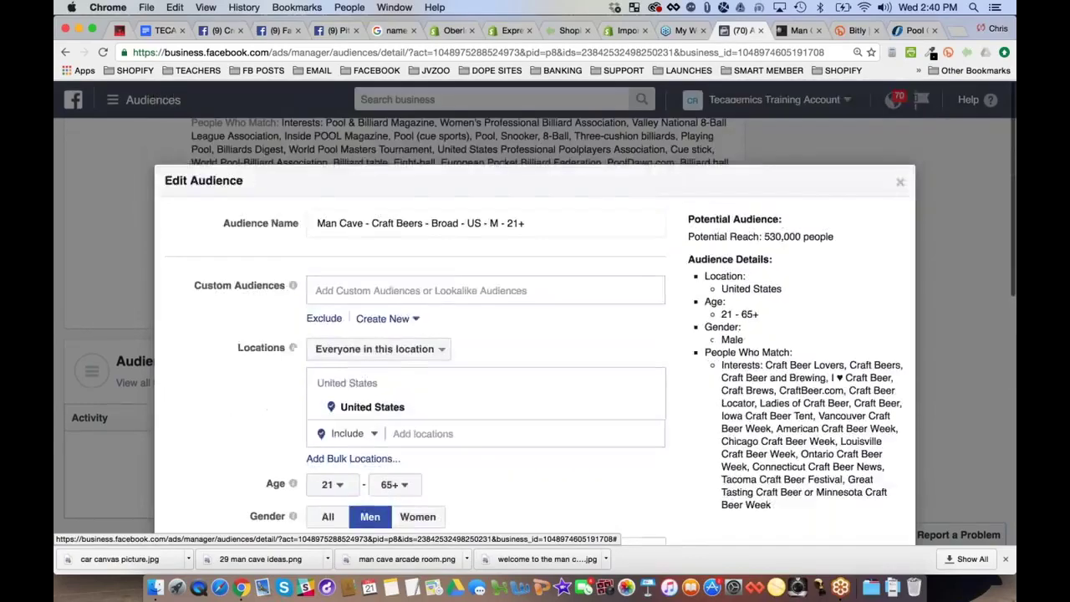
Append '- 530,000' reach to the audience name and save it as a new audience
left_click_drag(763, 236, 801, 236)
key("cmd+c")
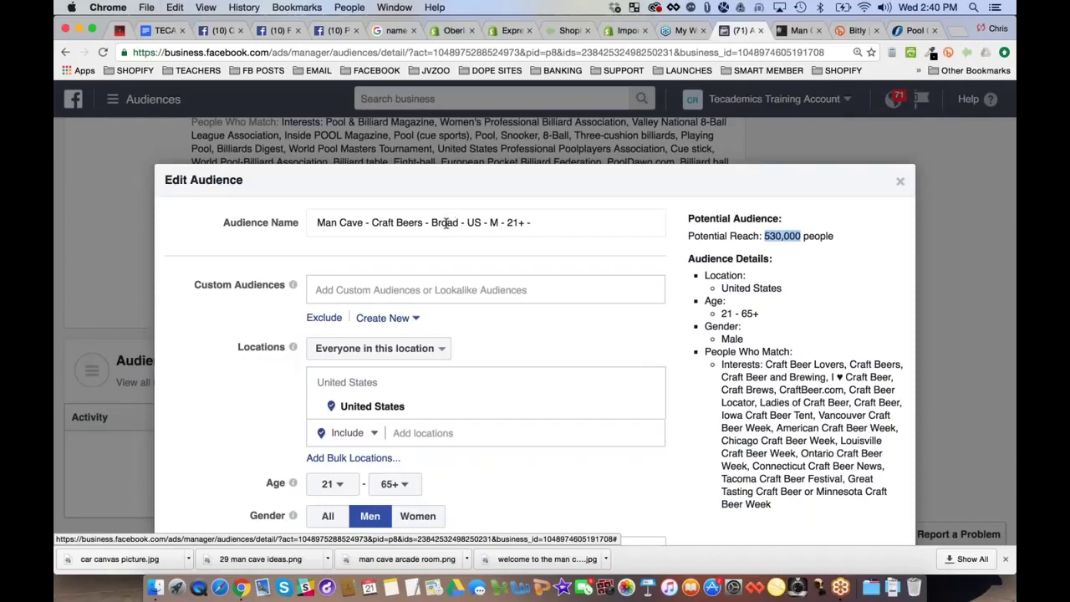
left_click(530, 222)
type("-")
key("cmd+v")
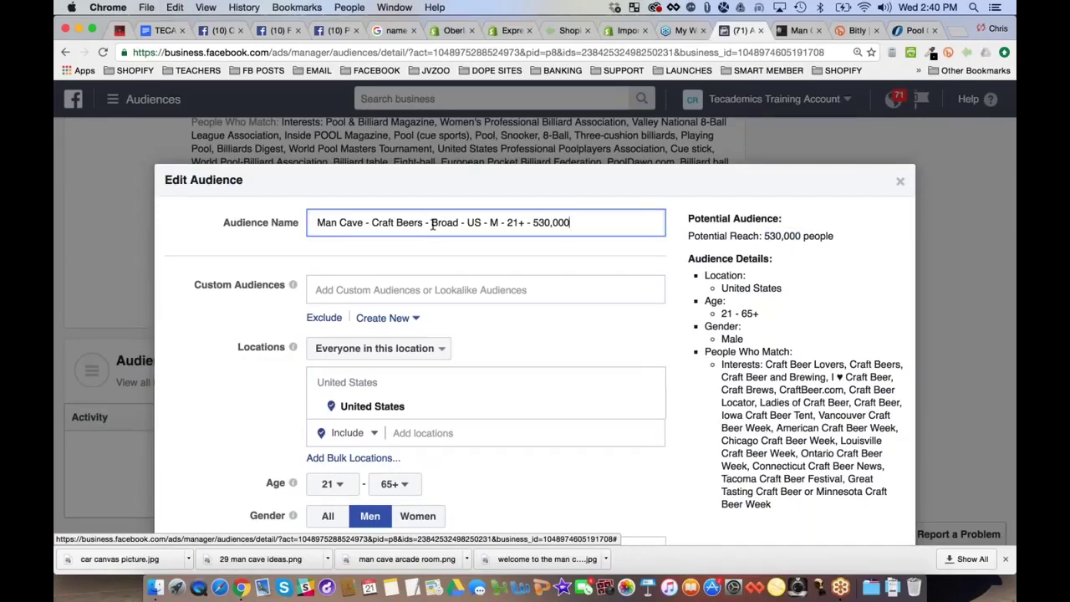
scroll(682, 340, "down", 1)
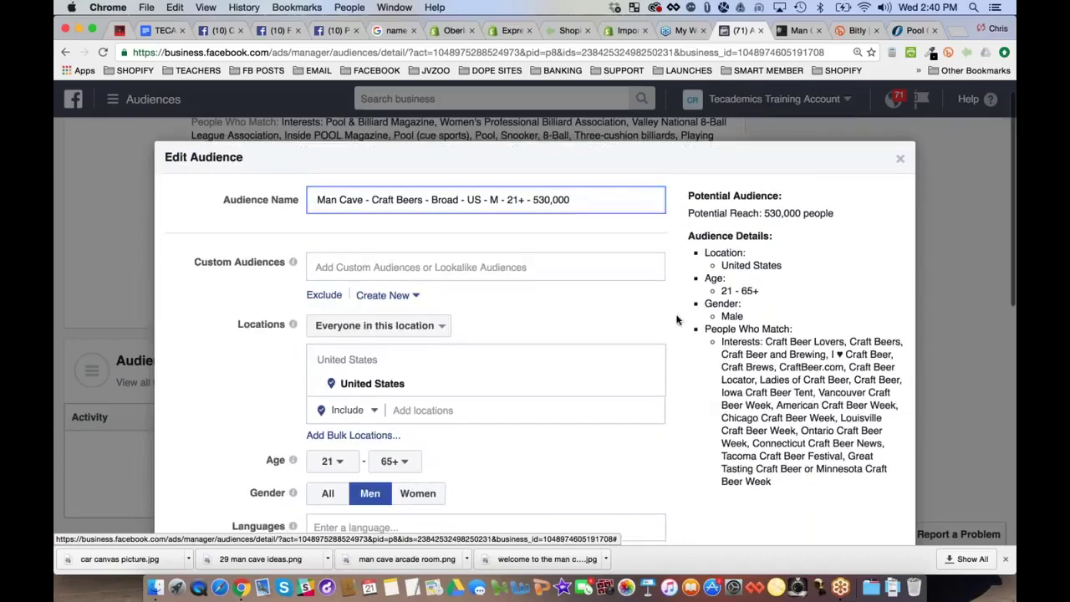
scroll(677, 320, "down", 10)
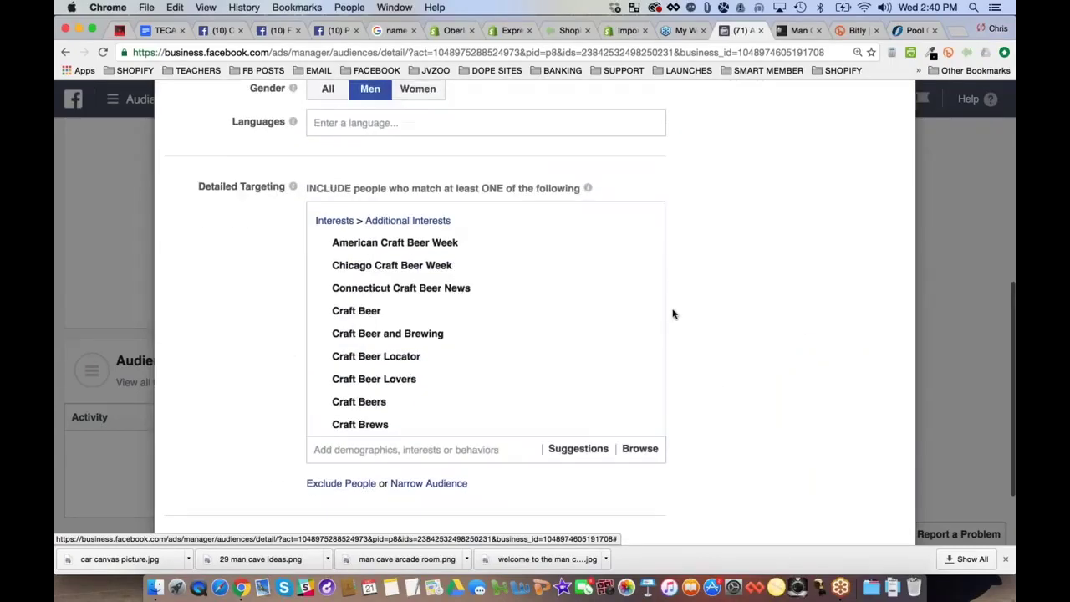
left_click(815, 491)
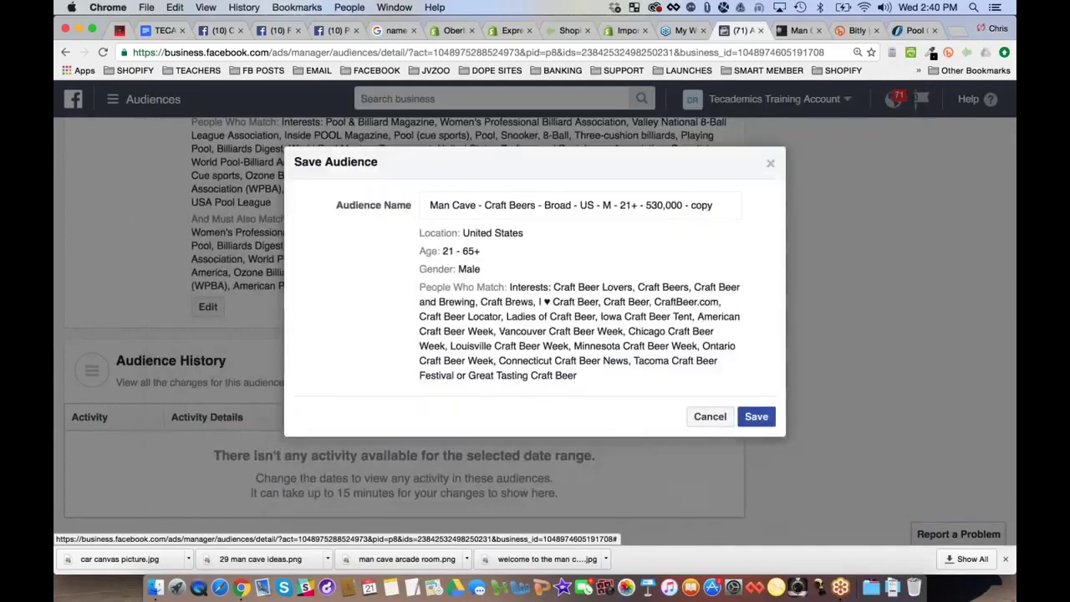
left_click(756, 415)
Open the Craft Beers – Broad saved audience for editing, then go to the pool cue page
scroll(383, 372, "down", 2)
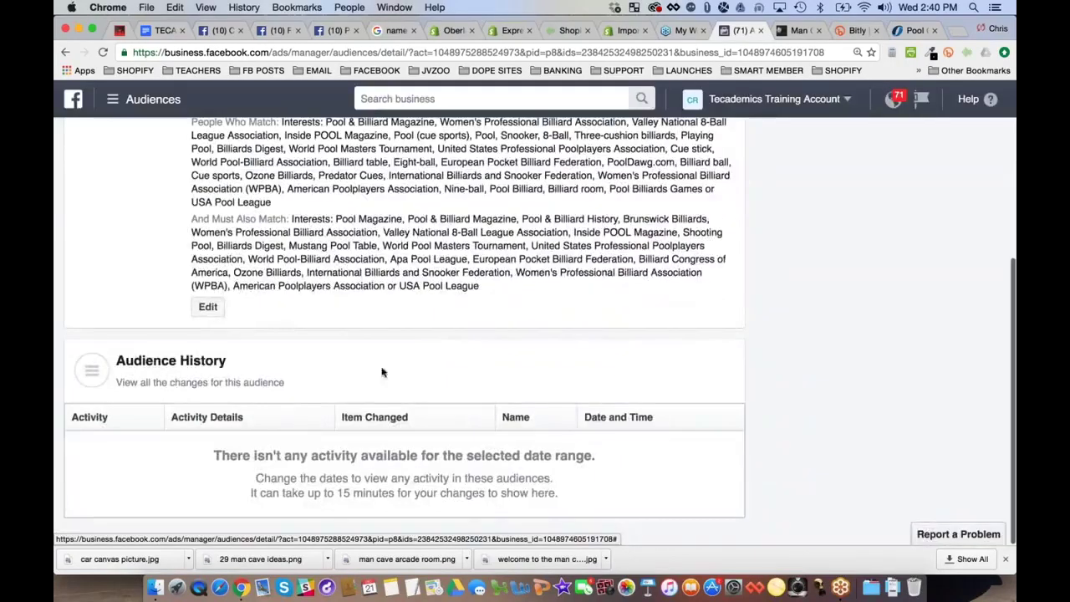
scroll(306, 297, "up", 1)
scroll(186, 261, "up", 5)
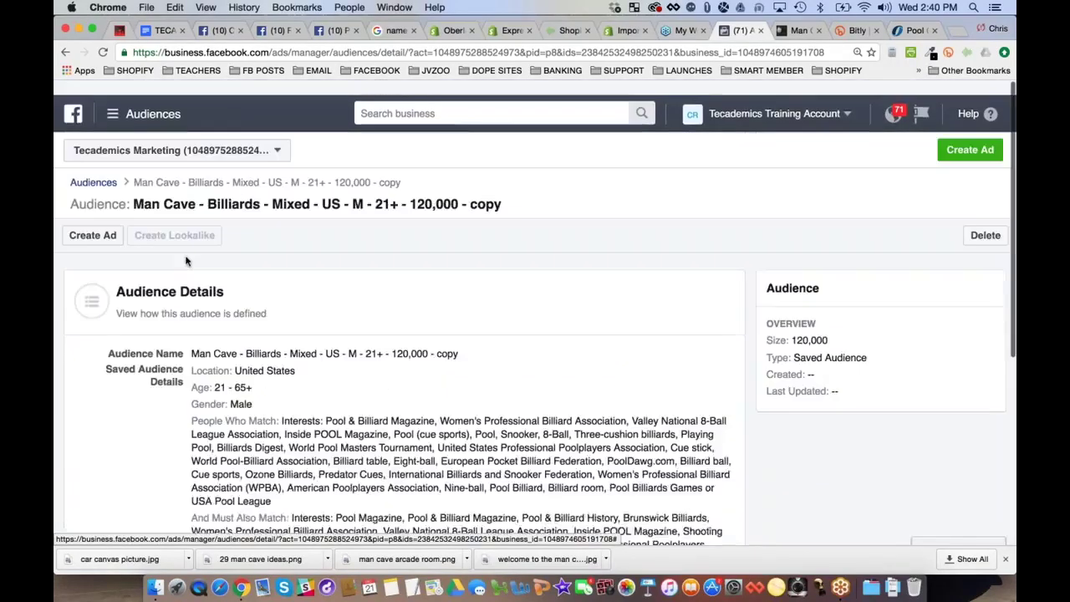
scroll(186, 262, "down", 1)
left_click(93, 181)
mouse_move(214, 303)
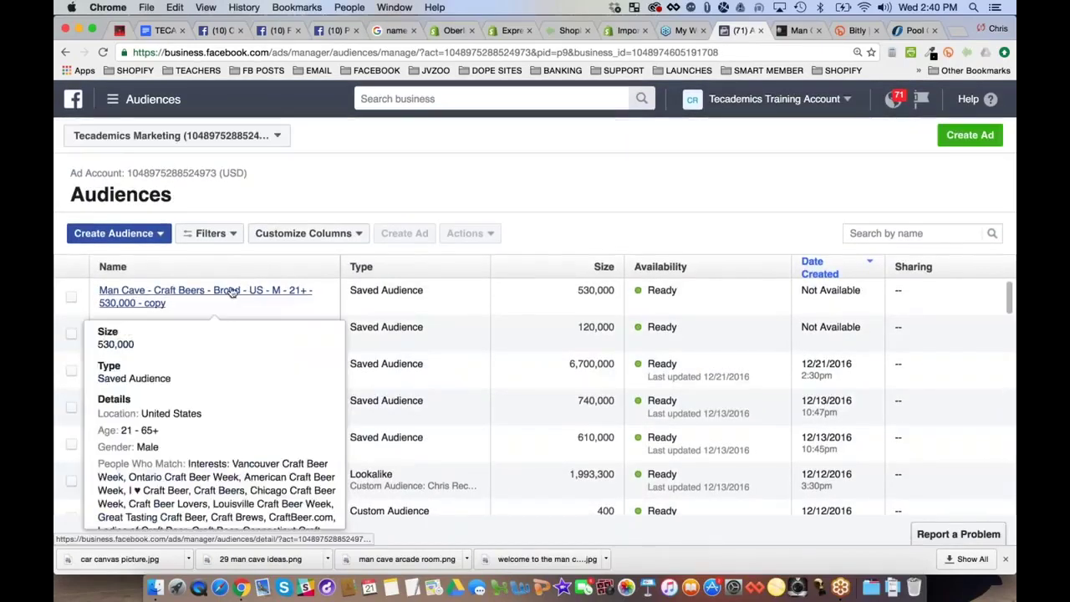
left_click(167, 286)
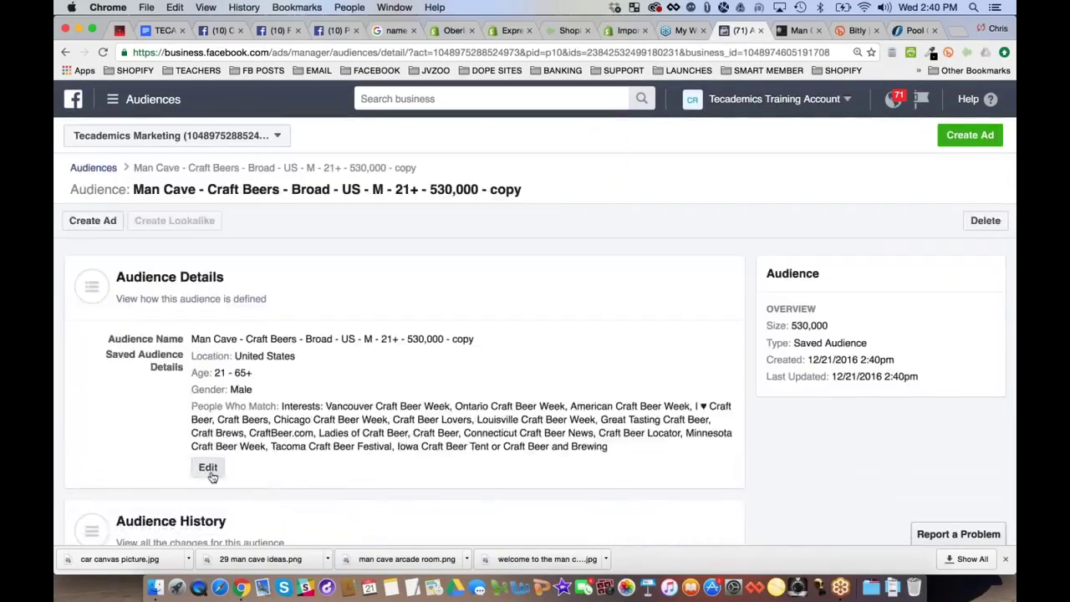
left_click(210, 468)
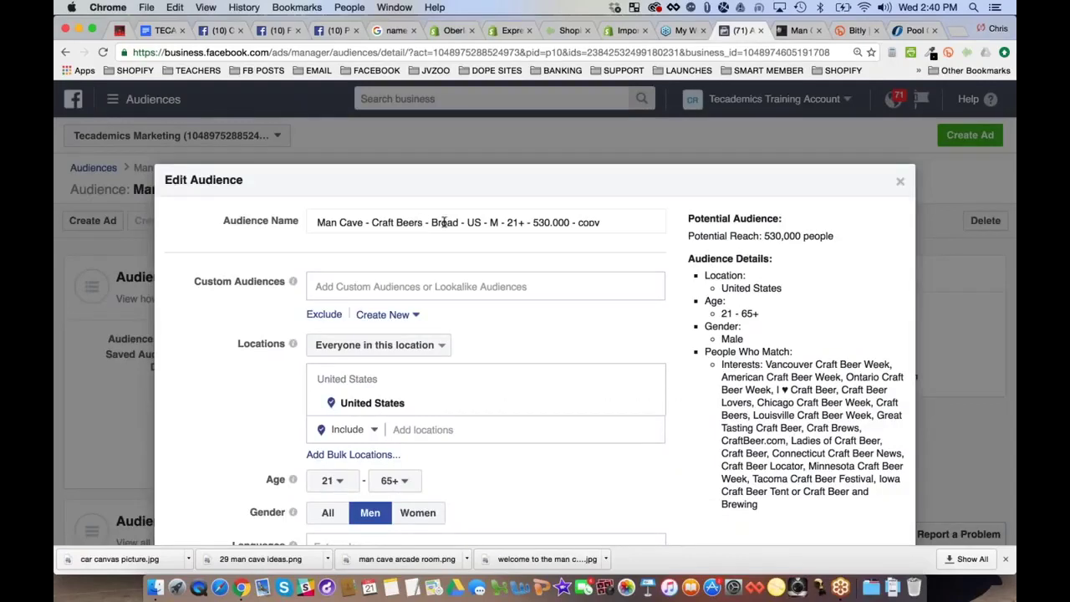
left_click(916, 30)
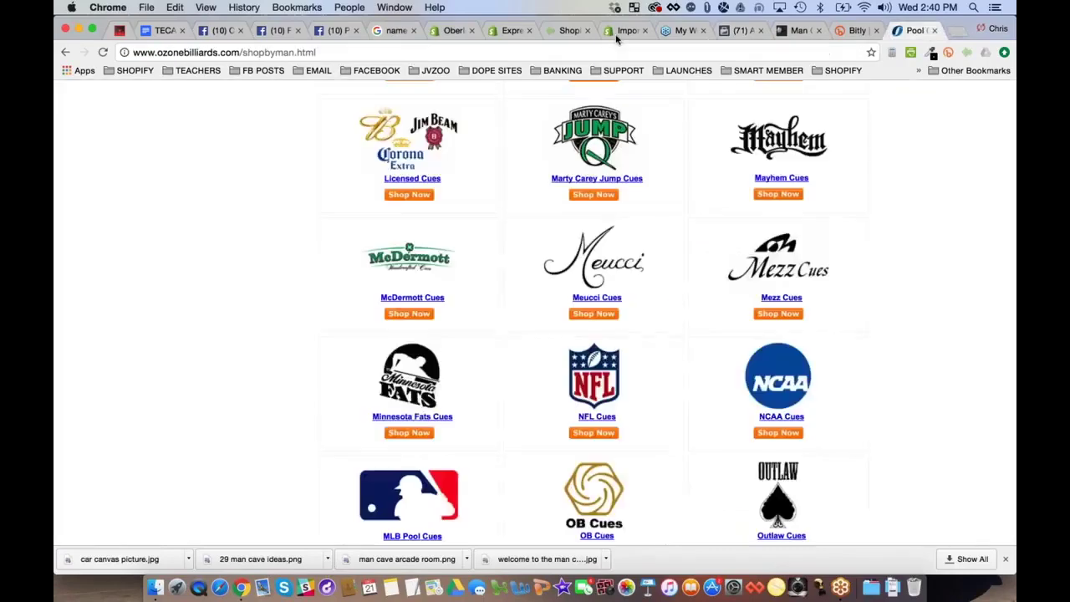
Google 'craft beer brands' and browse the results
left_click(314, 52)
key("super+a")
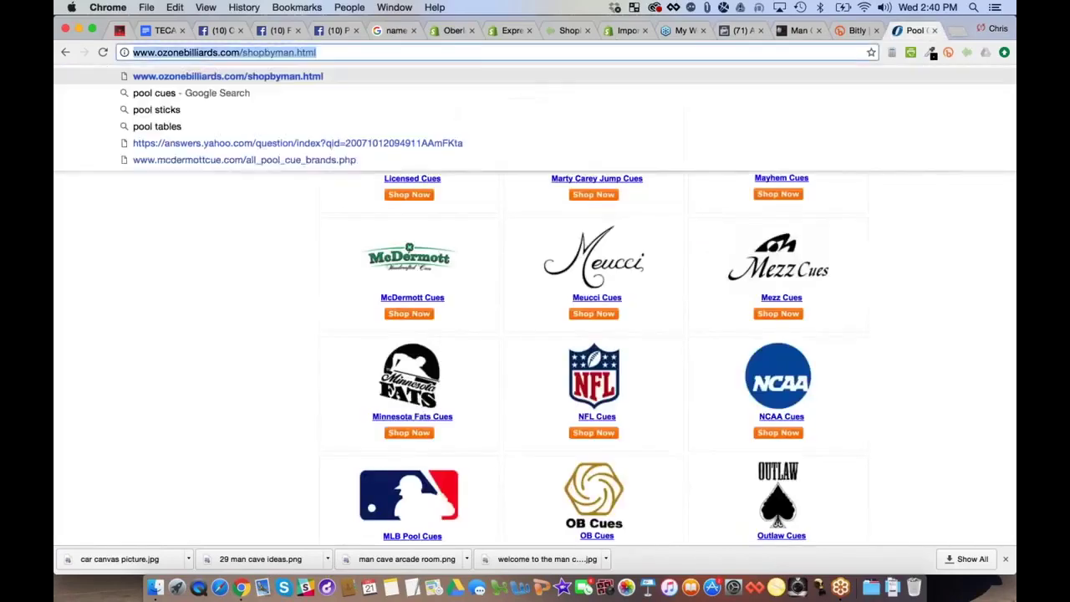
type("craft beer brands")
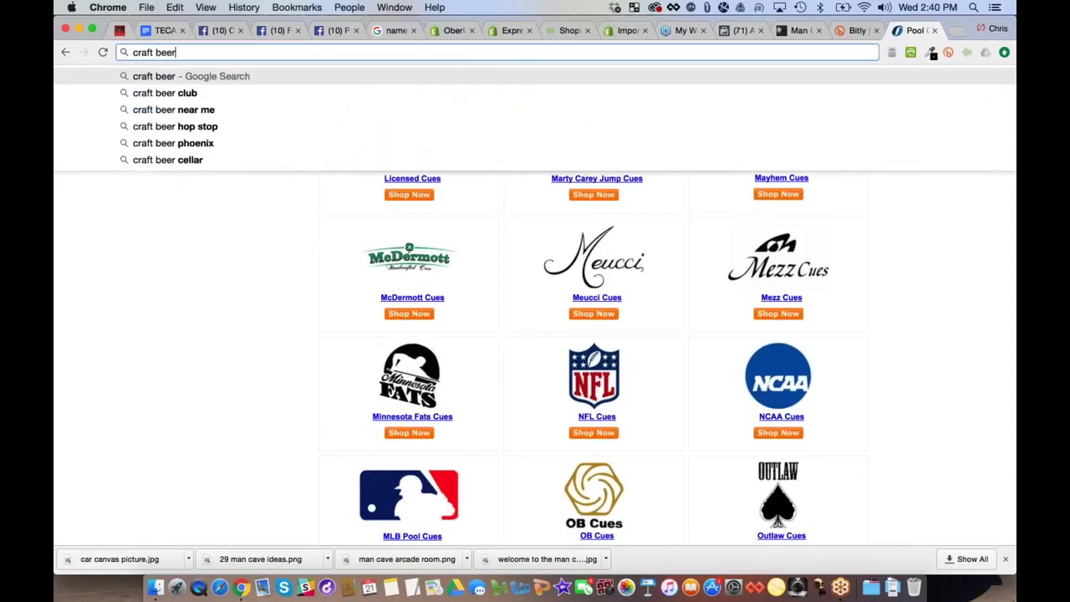
key("Return")
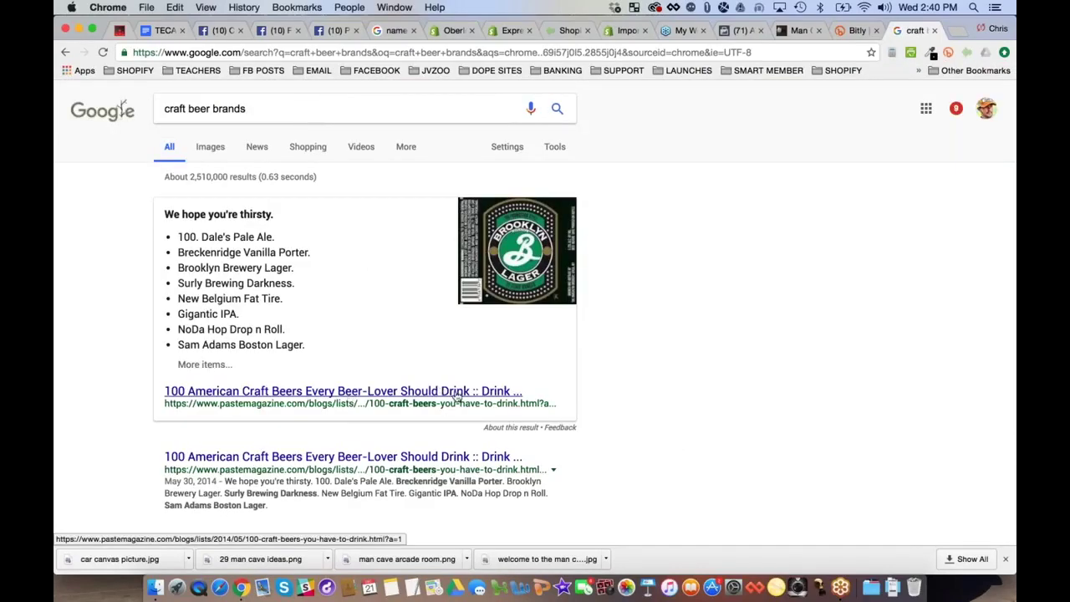
scroll(277, 456, "down", 3)
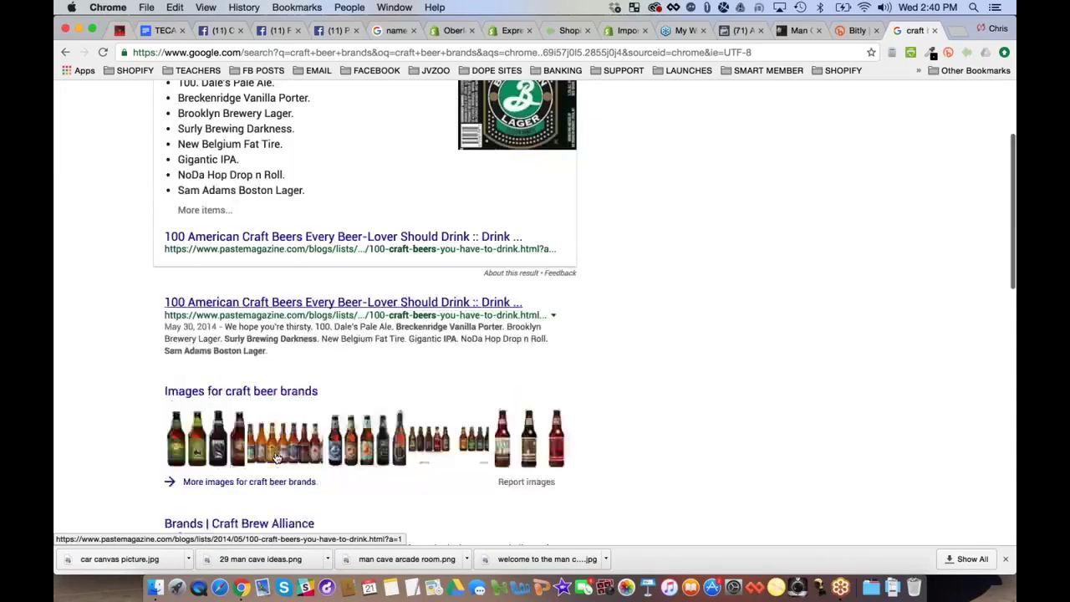
scroll(278, 456, "down", 2)
scroll(278, 456, "up", 6)
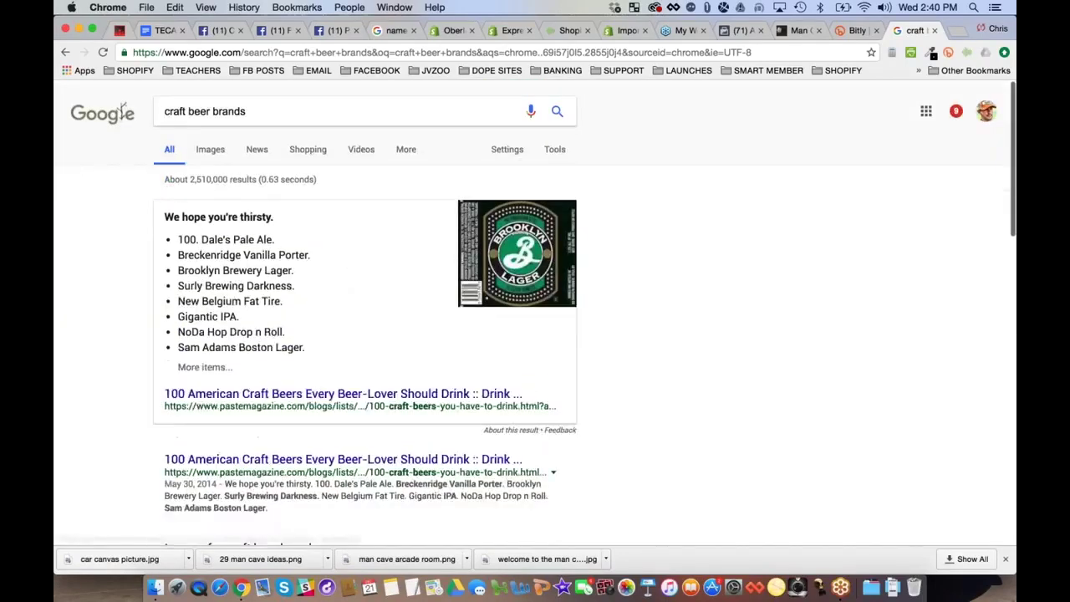
Search instead for 'popular craft beers' and scroll the results
left_click(164, 108)
key("super+a")
type("po")
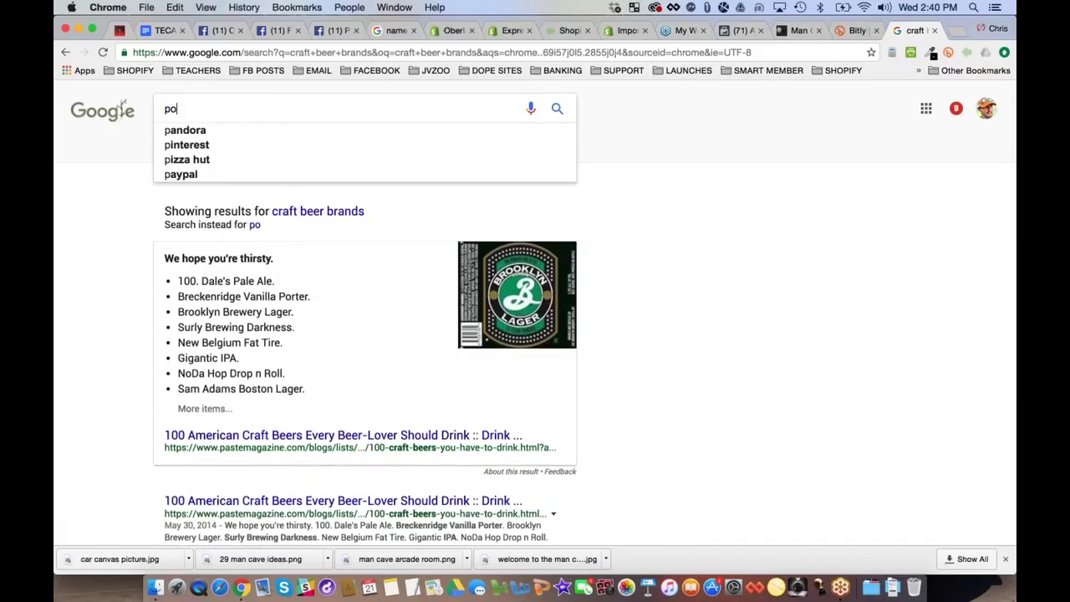
type("pular craft")
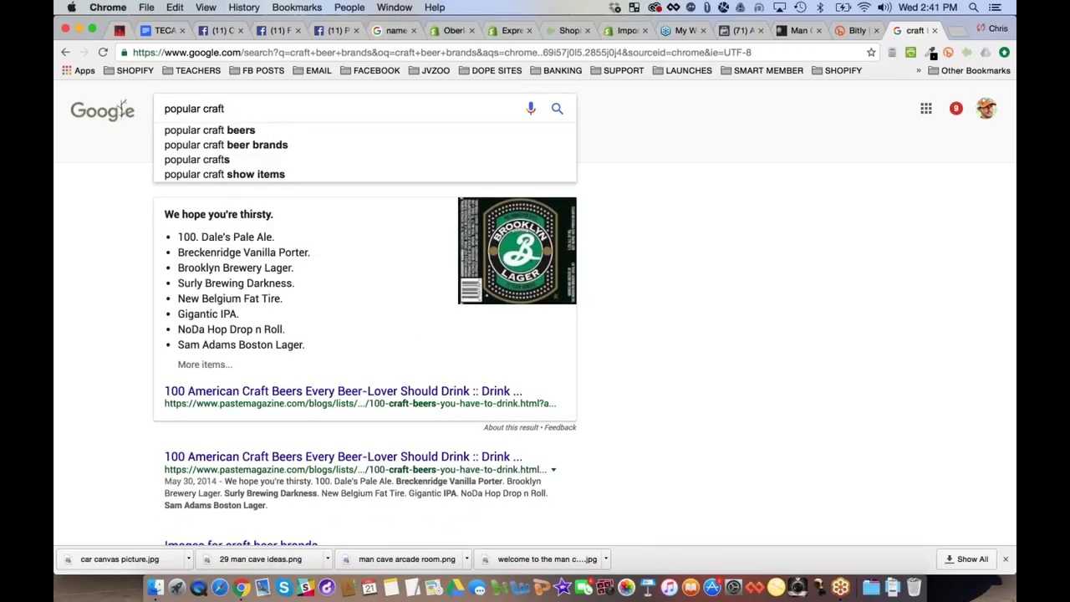
key("Down")
key("Return")
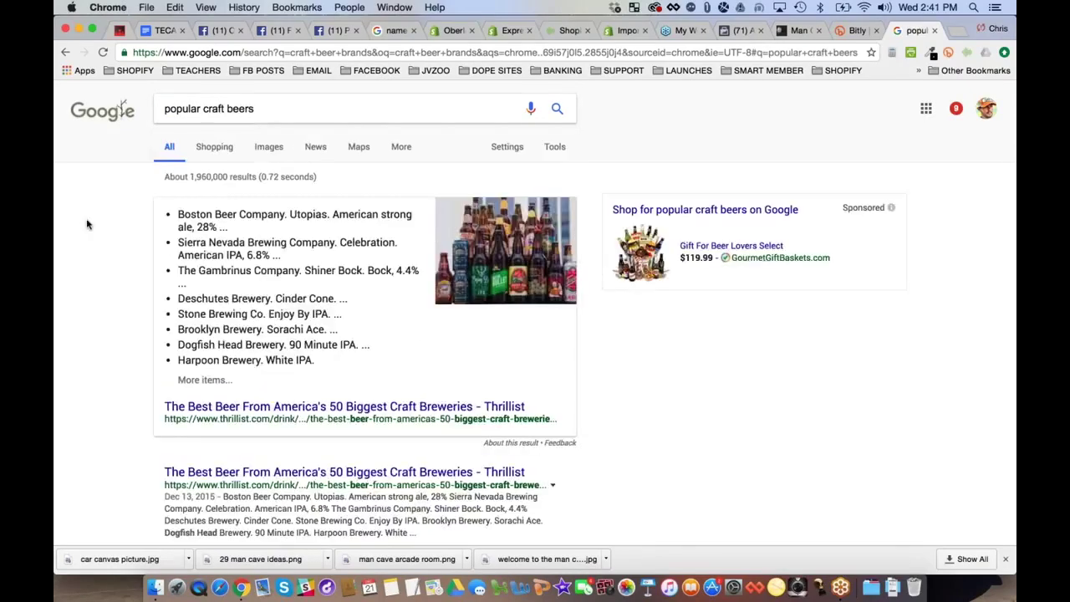
scroll(103, 232, "down", 3)
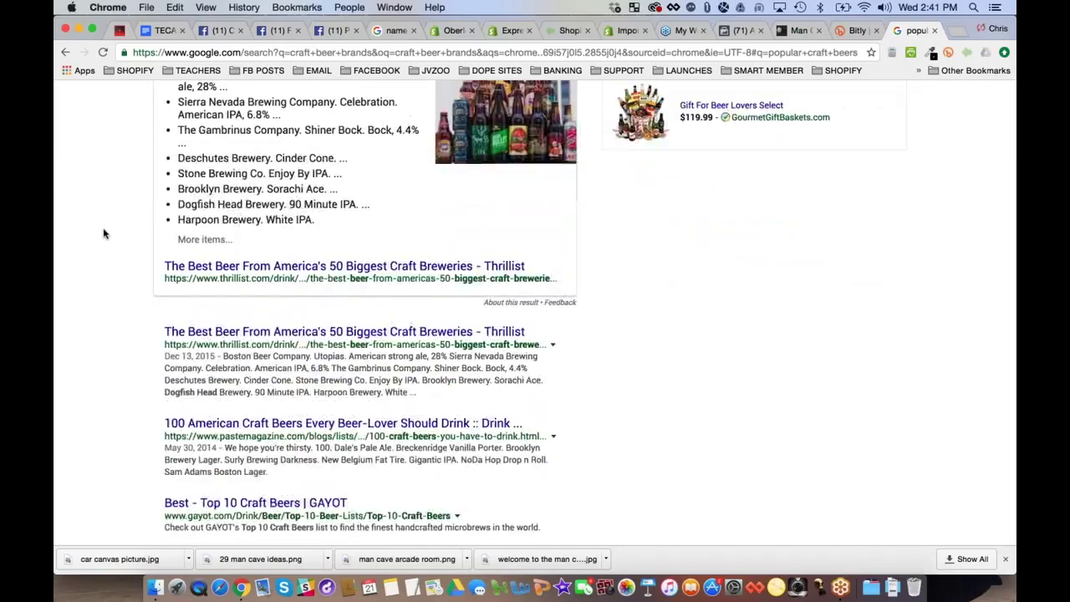
scroll(103, 232, "down", 2)
Open the Thrillist biggest craft breweries article, scroll to Yuengling Brewery and close the signup popup
left_click(402, 259)
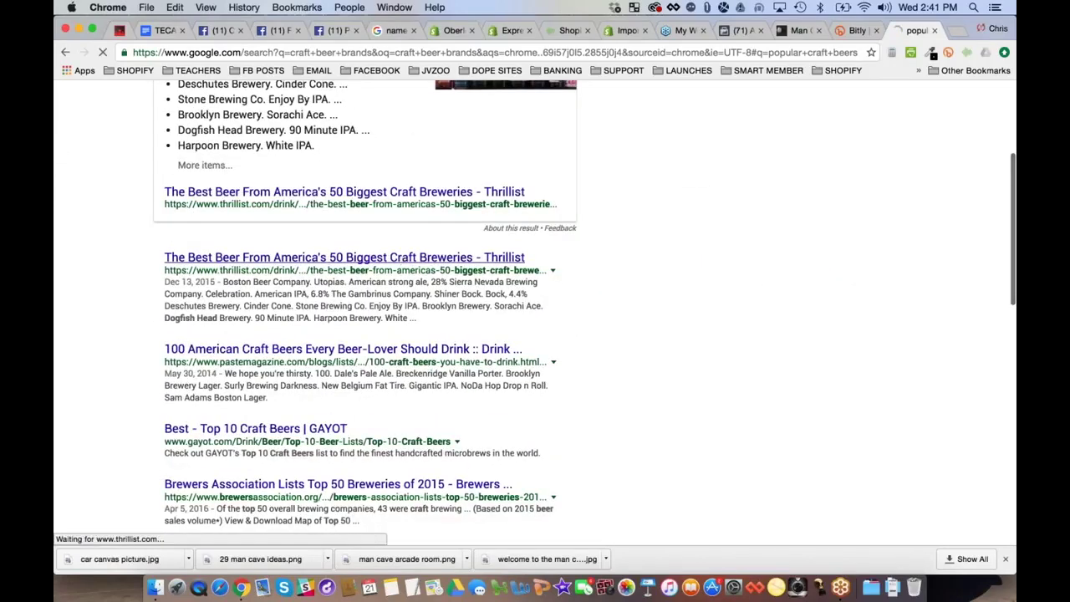
scroll(186, 247, "down", 3)
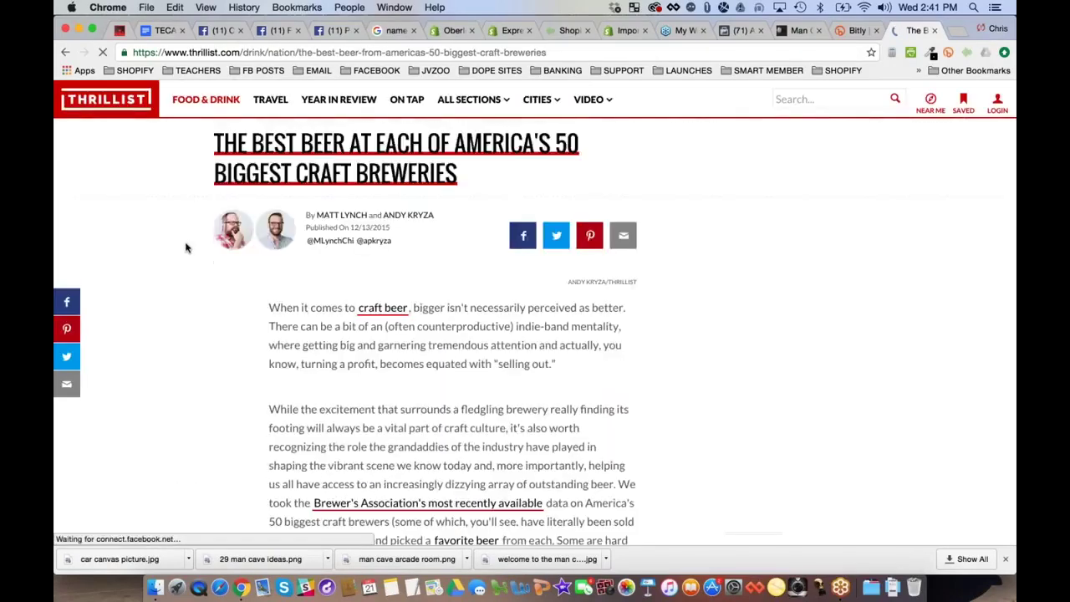
scroll(185, 247, "down", 2)
scroll(185, 247, "down", 5)
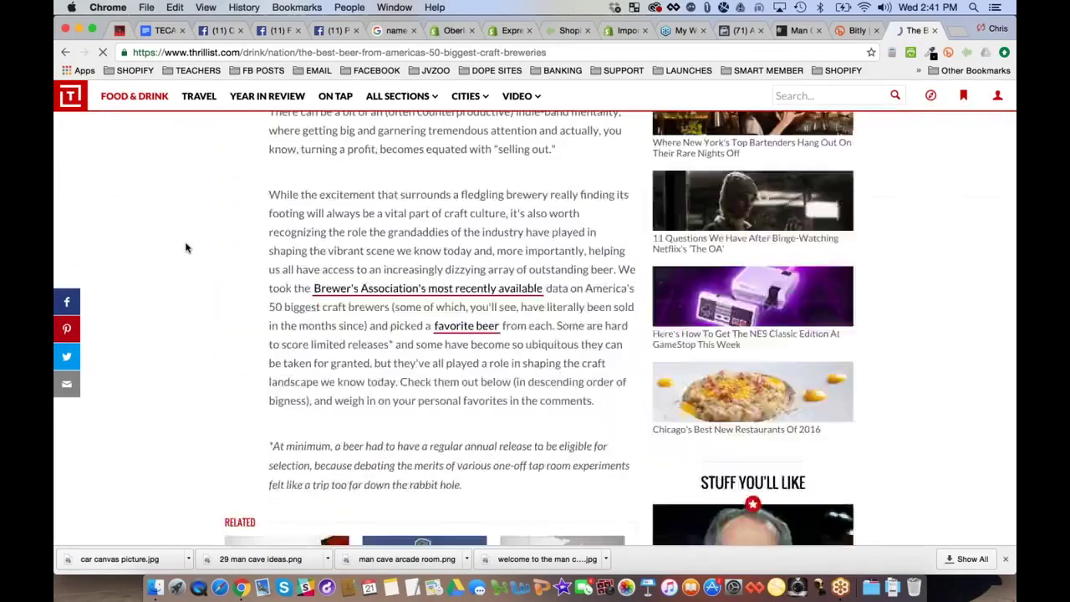
scroll(185, 248, "down", 10)
scroll(186, 248, "up", 2)
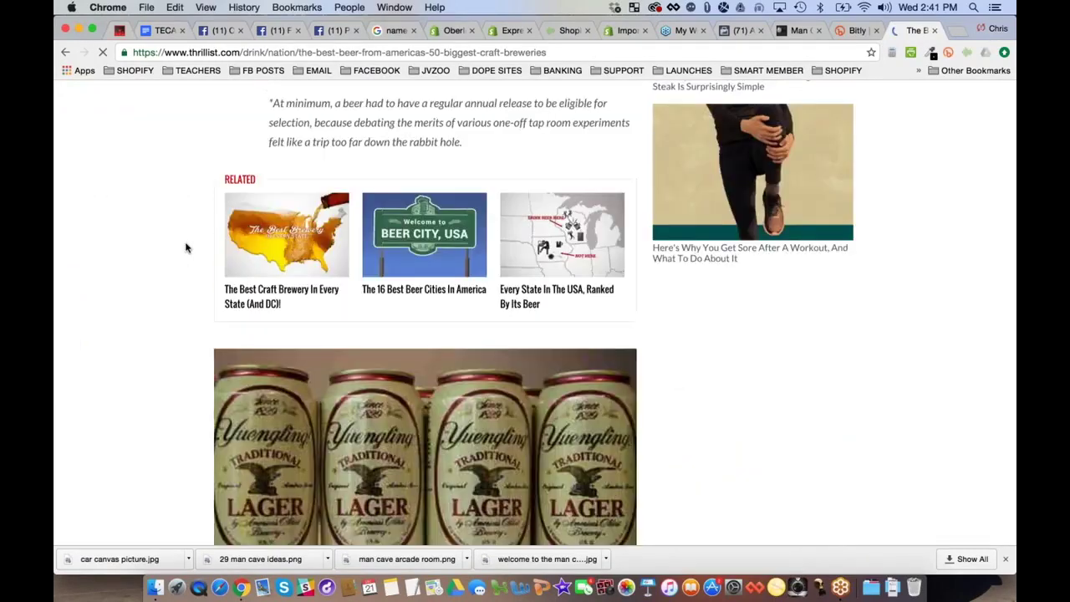
scroll(186, 247, "down", 10)
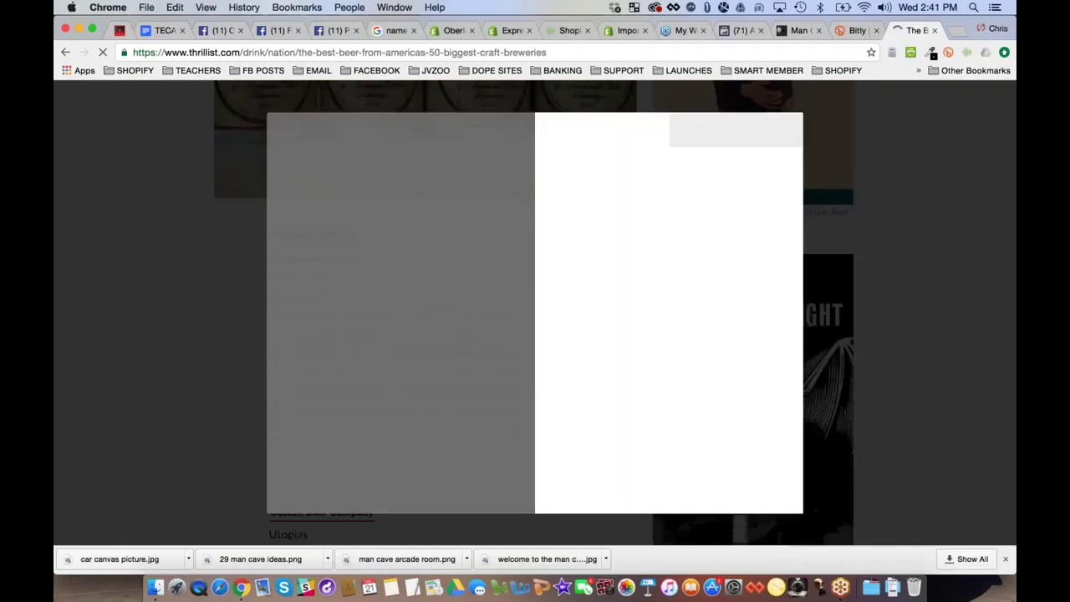
key("Escape")
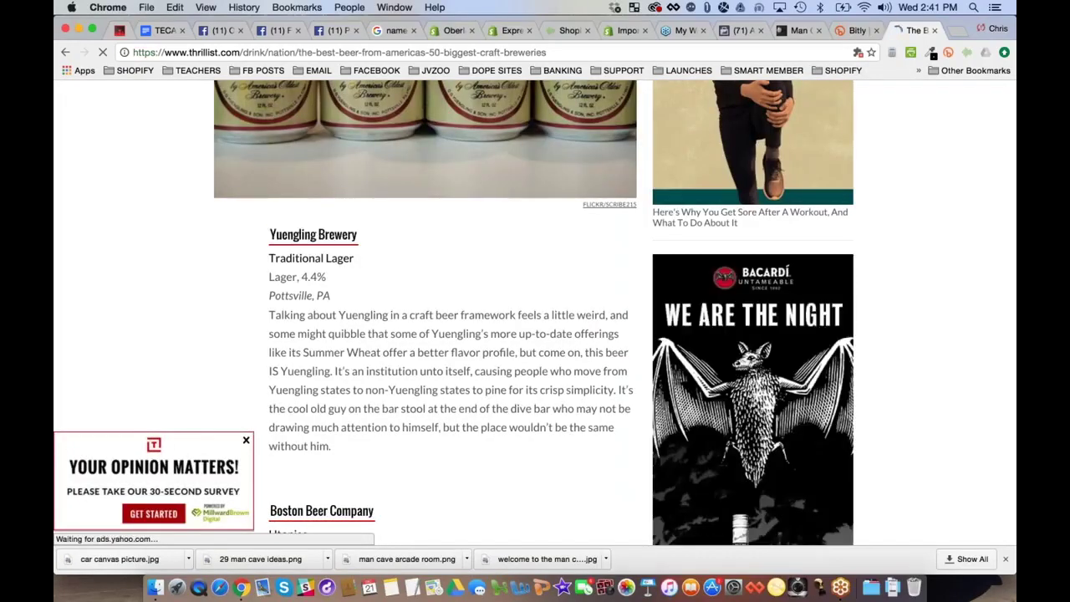
Rename the audience to 'Craft Beer Brands', deleting the '530,000 - copy' suffix
left_click(738, 31)
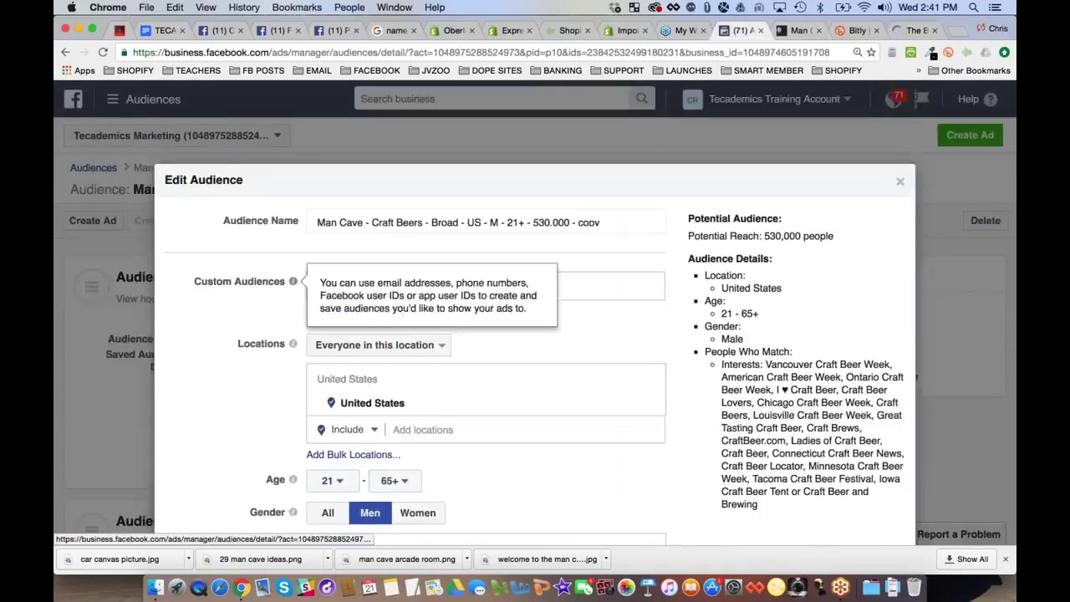
left_click(396, 223)
left_click(420, 222)
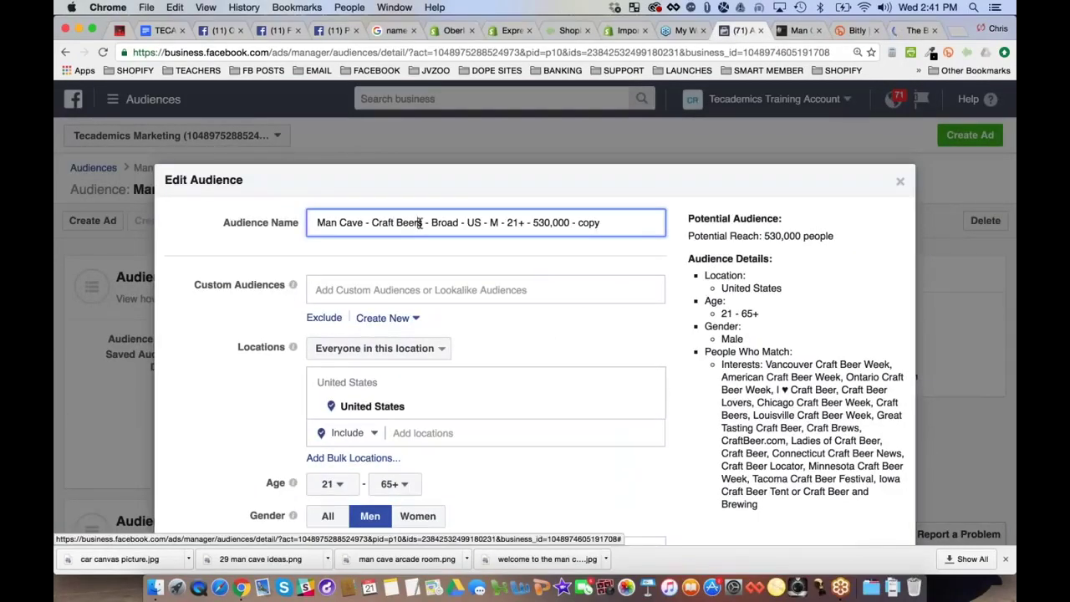
key("BackSpace")
type("Brands")
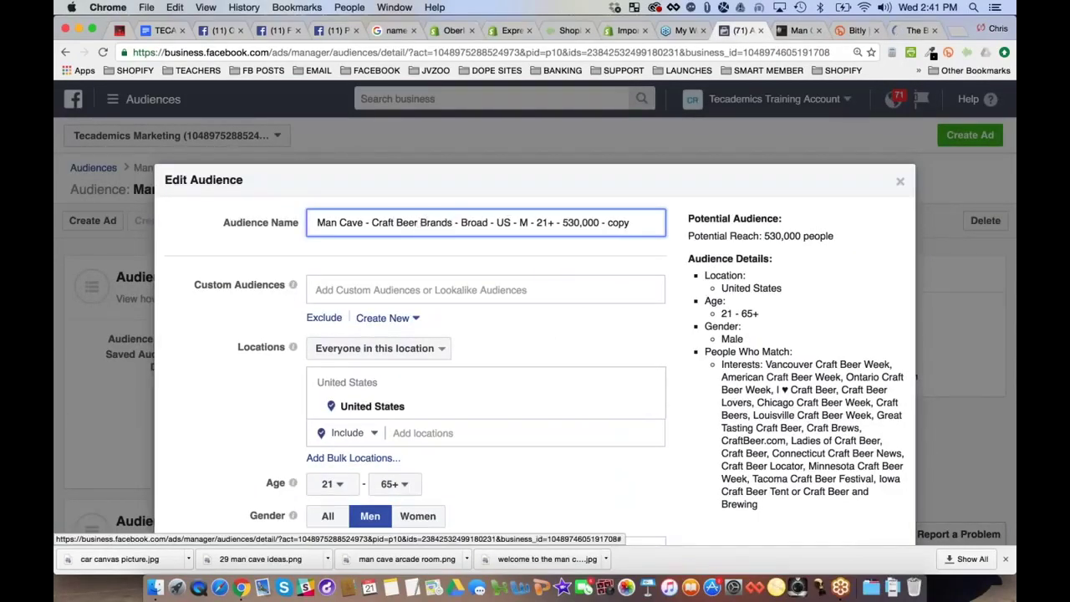
left_click_drag(628, 223, 562, 224)
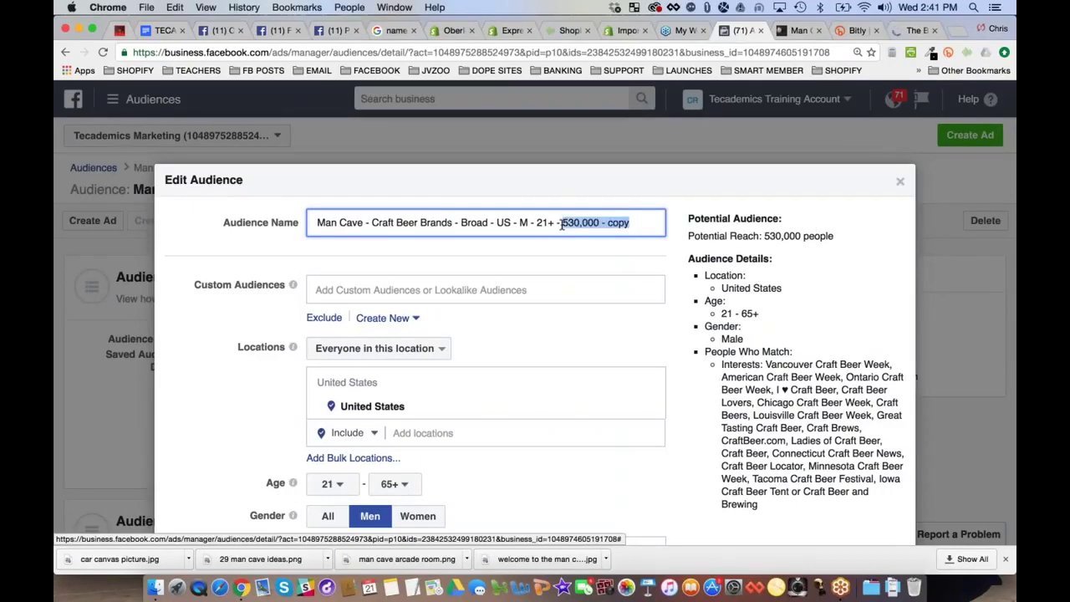
key("BackSpace")
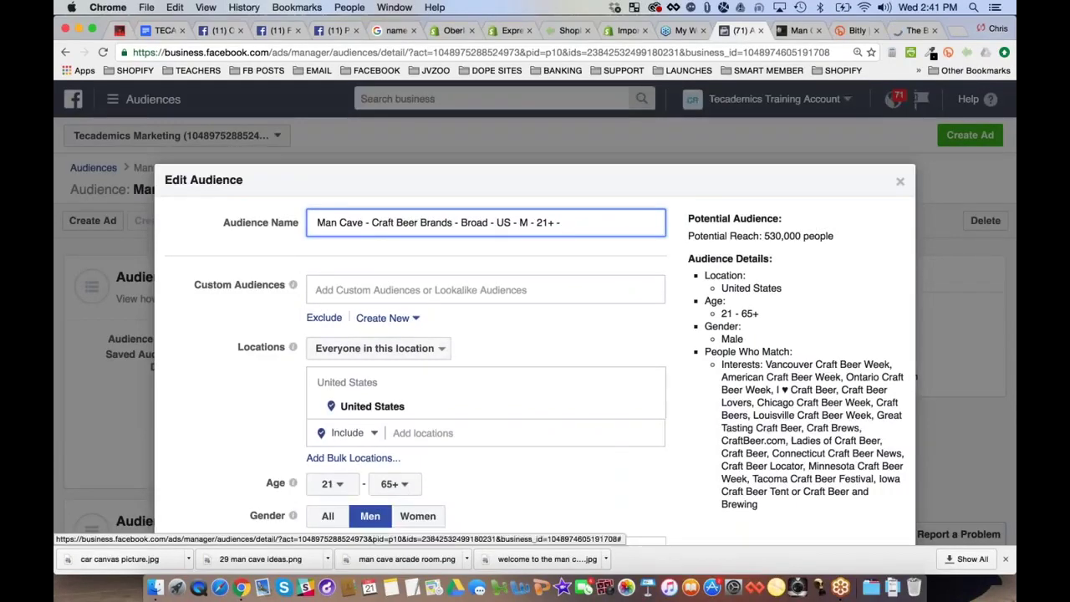
Remove the existing craft beer interests and copy 'Yuengling' from the Thrillist article
scroll(563, 224, "down", 2)
scroll(642, 234, "down", 5)
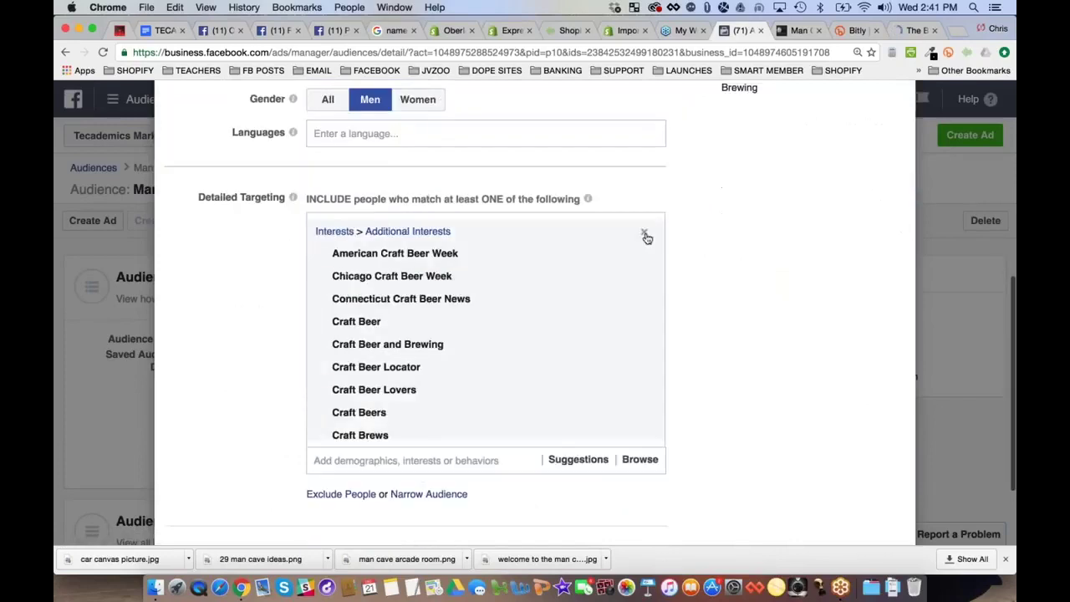
left_click(643, 234)
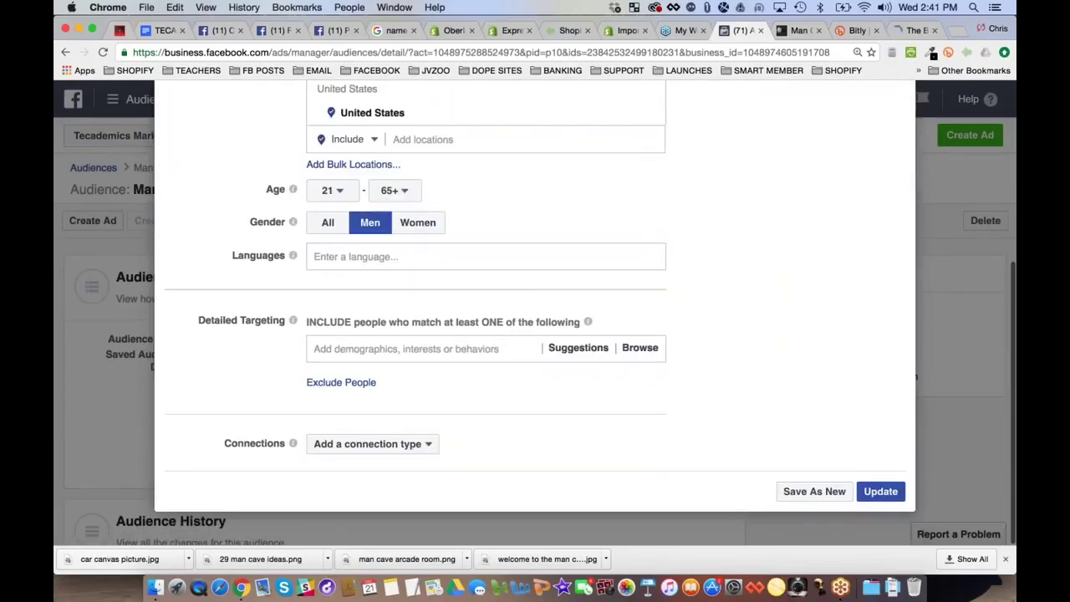
left_click(577, 353)
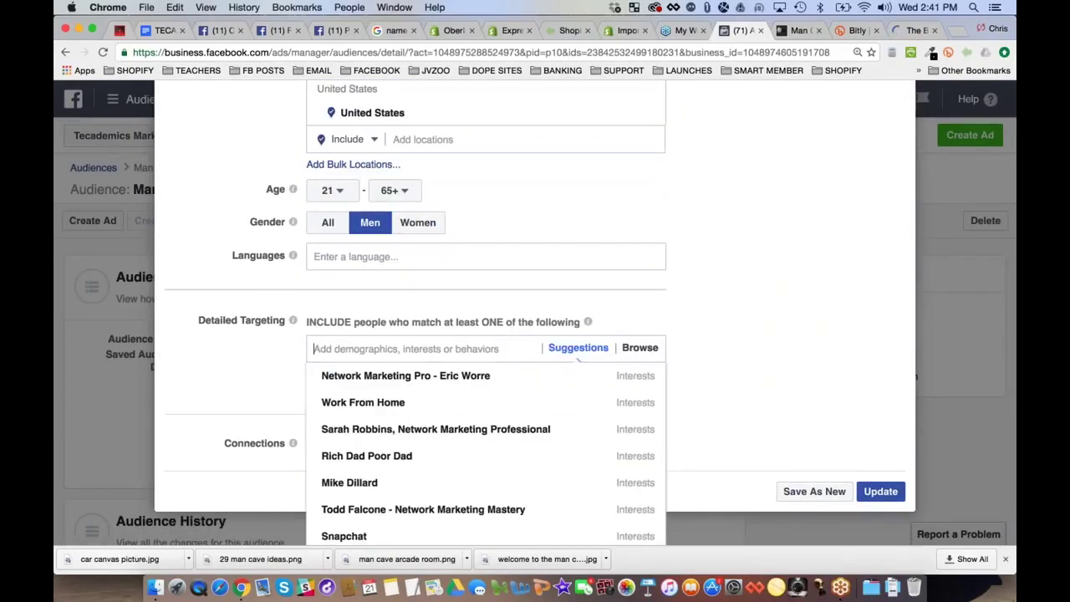
left_click(916, 30)
left_click_drag(269, 235, 316, 235)
key("super+c")
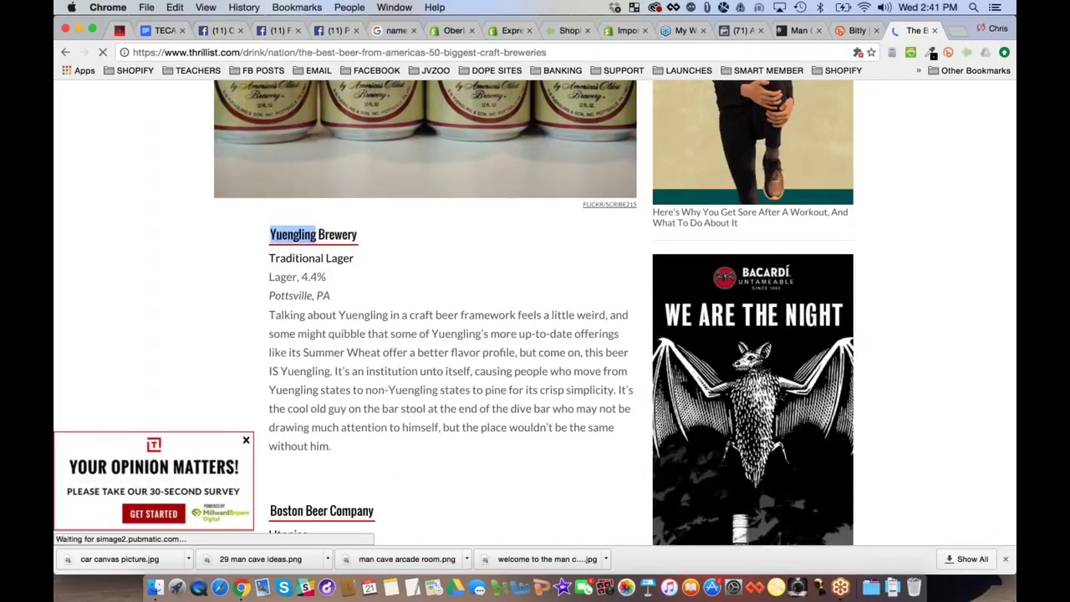
Paste Yuengling into Detailed Targeting and Google 'd.g. Yuengling' in a new tab
left_click(747, 31)
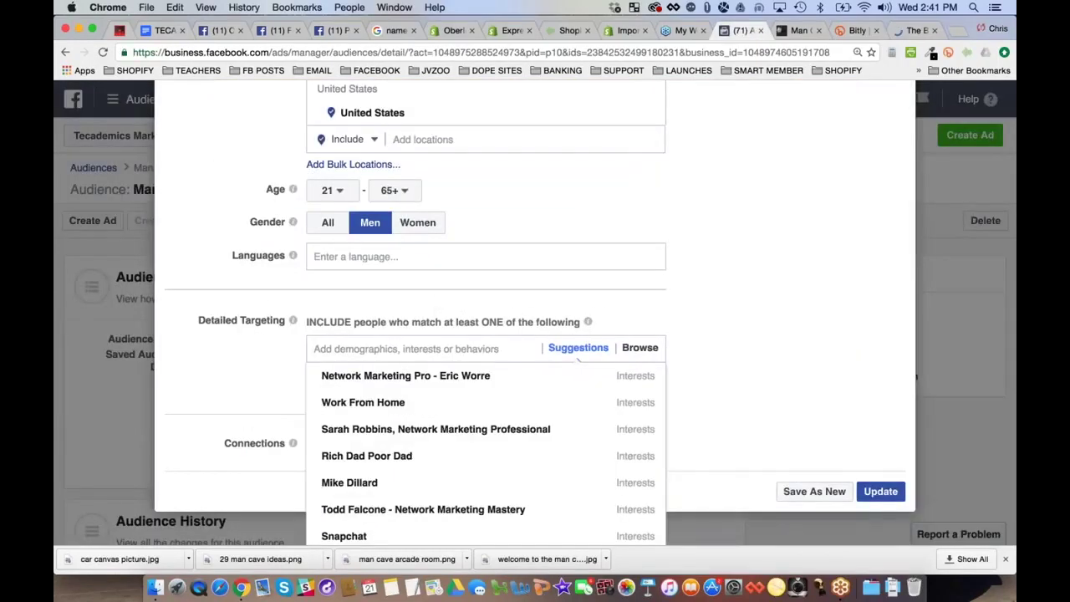
key("super+v")
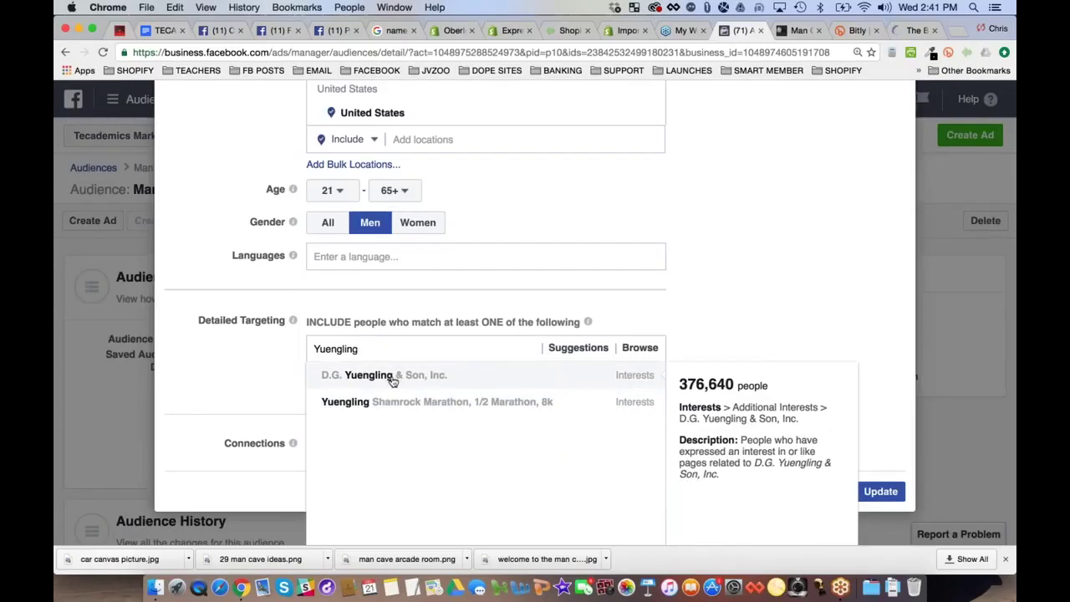
left_click(958, 30)
type("d.g. Yuengling")
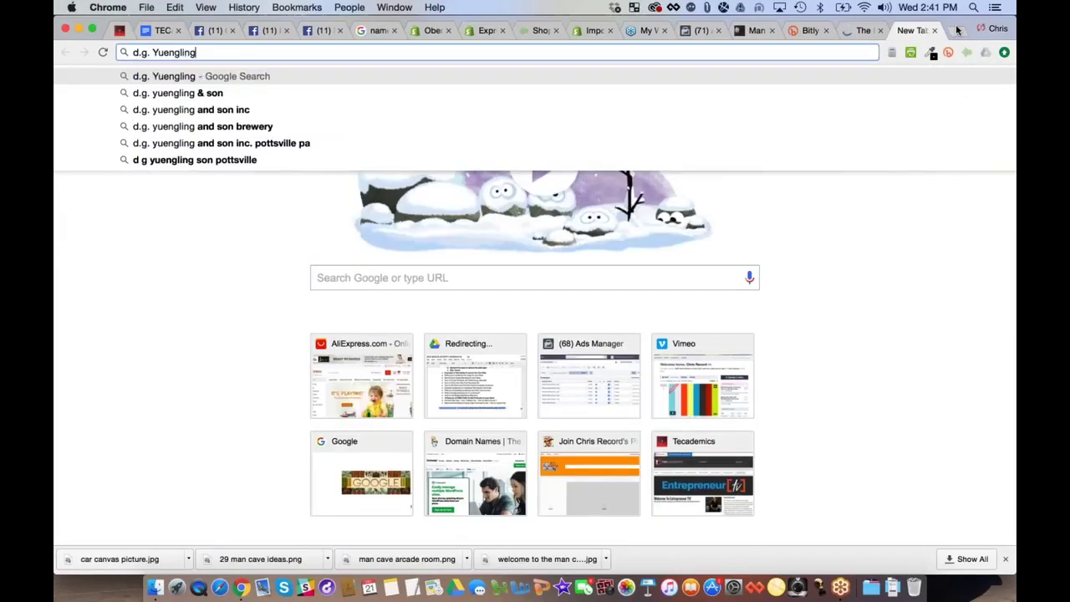
key("Return")
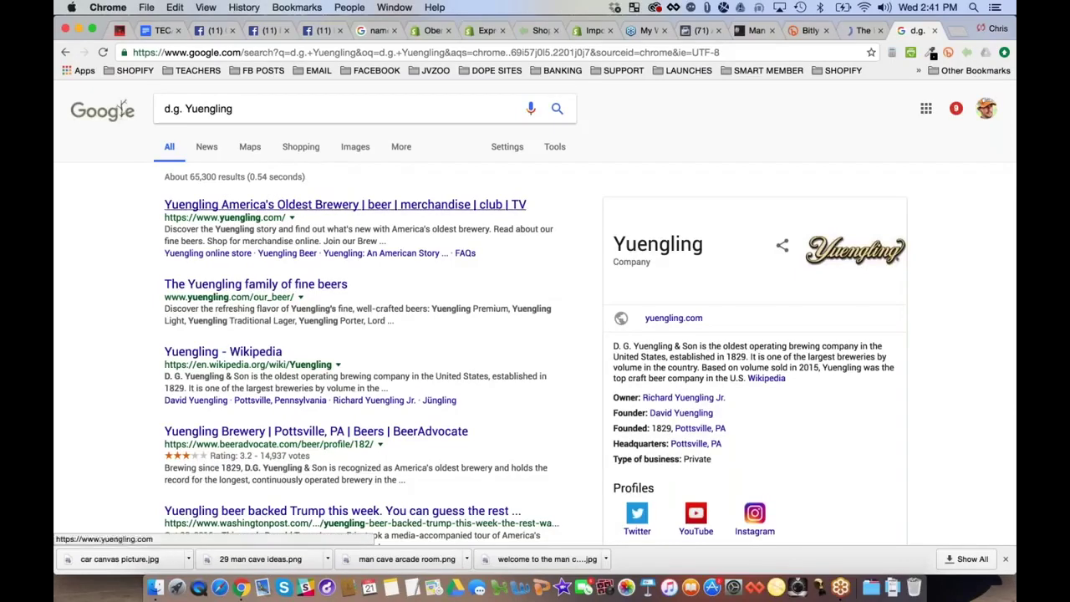
Add D.G. Yuengling & Son, Inc. from the targeting suggestions as an interest
left_click(700, 30)
mouse_move(406, 375)
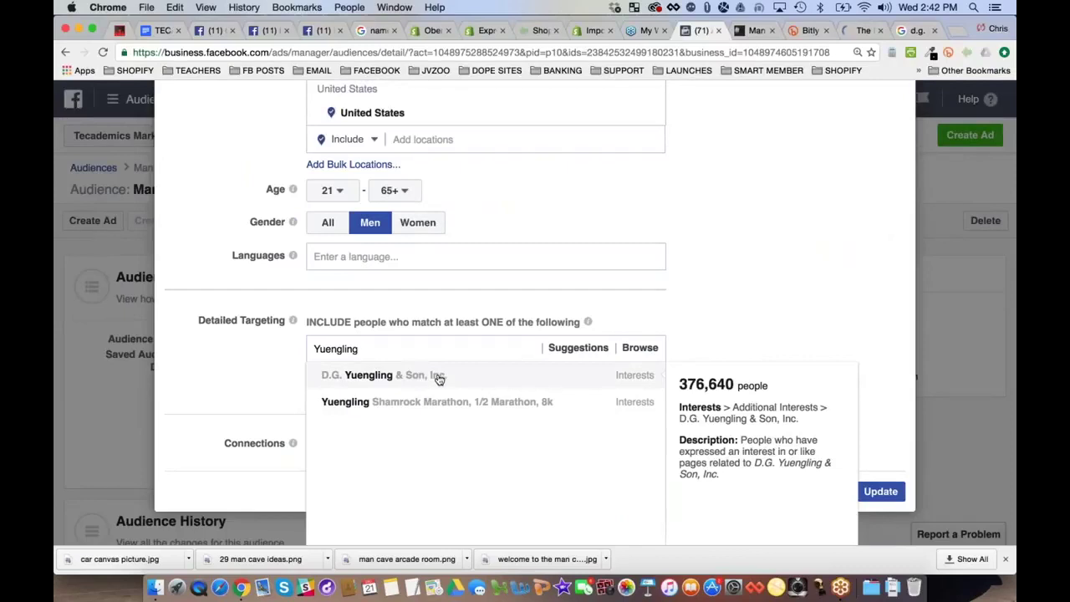
left_click(439, 378)
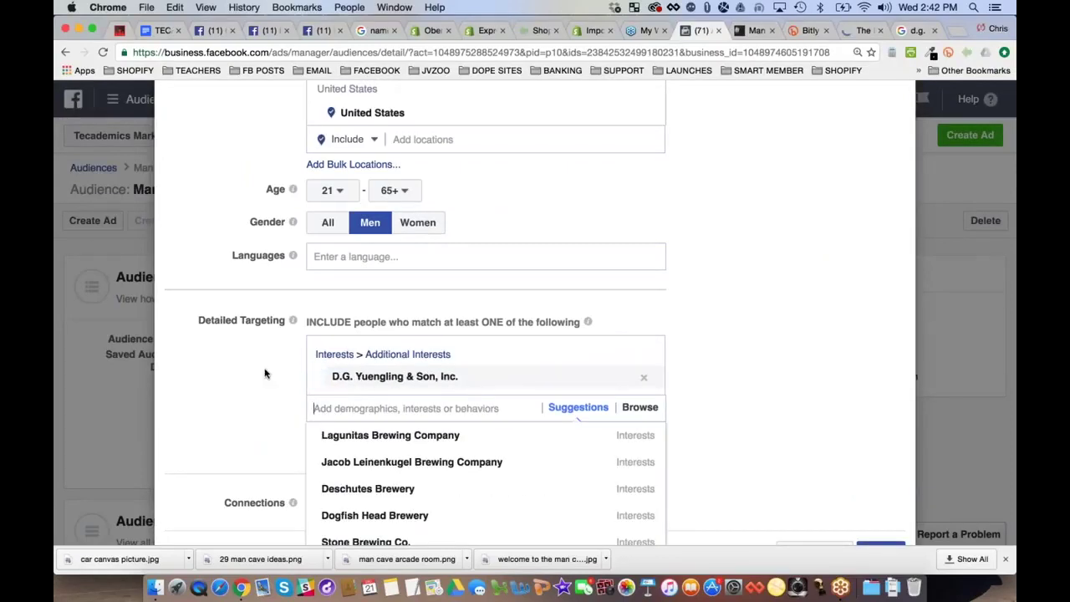
scroll(264, 374, "down", 1)
scroll(263, 373, "down", 1)
mouse_move(382, 346)
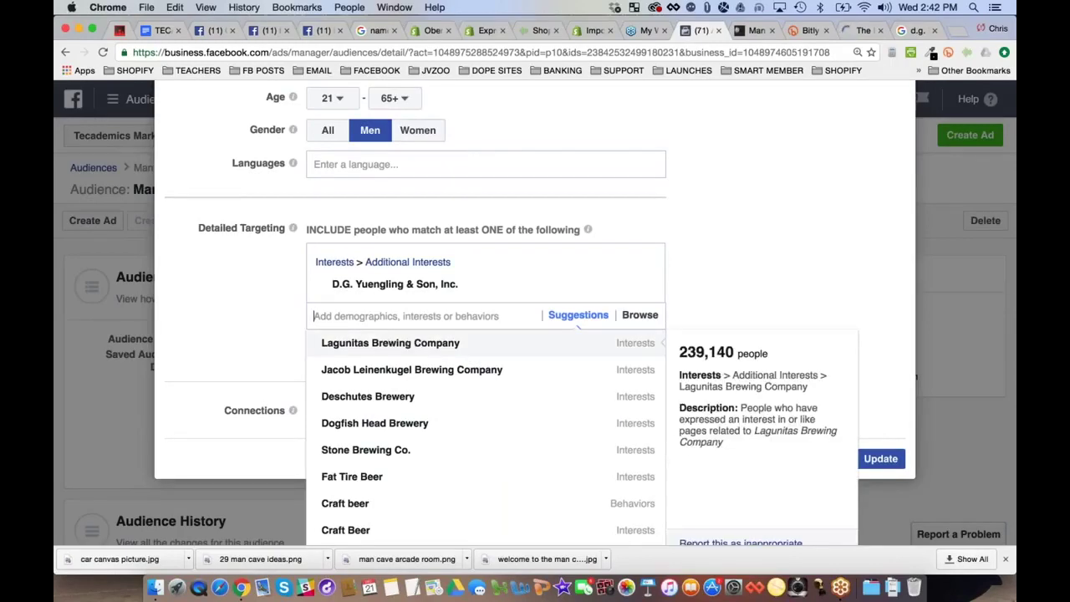
Restore the 'Craft Beer Brands' name and add Stone Brewing Co. from Suggestions as an interest
left_click(251, 318)
scroll(250, 318, "up", 5)
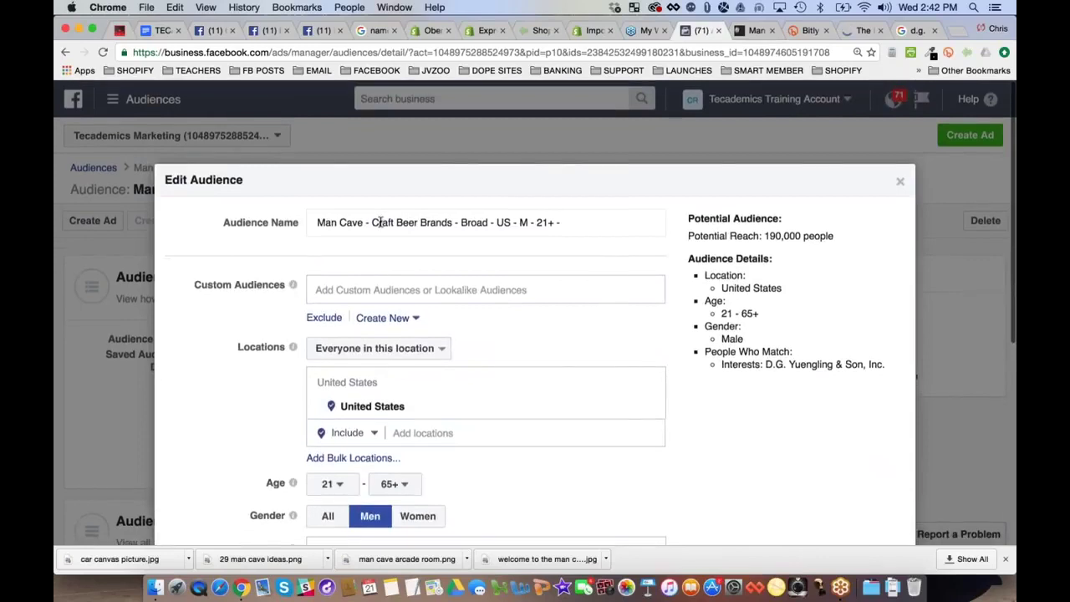
left_click_drag(372, 222, 453, 222)
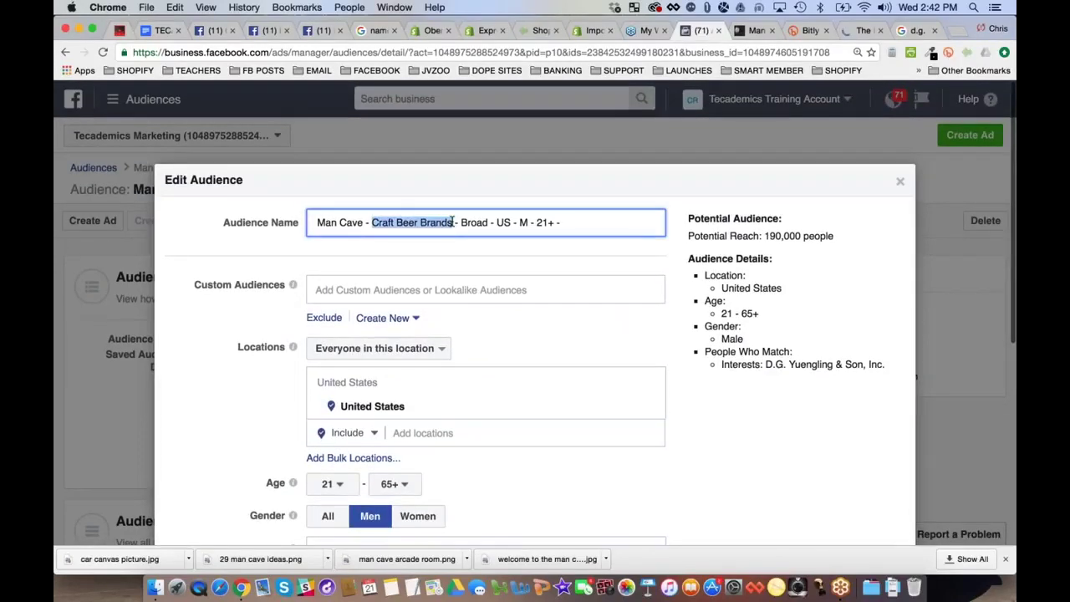
type("B")
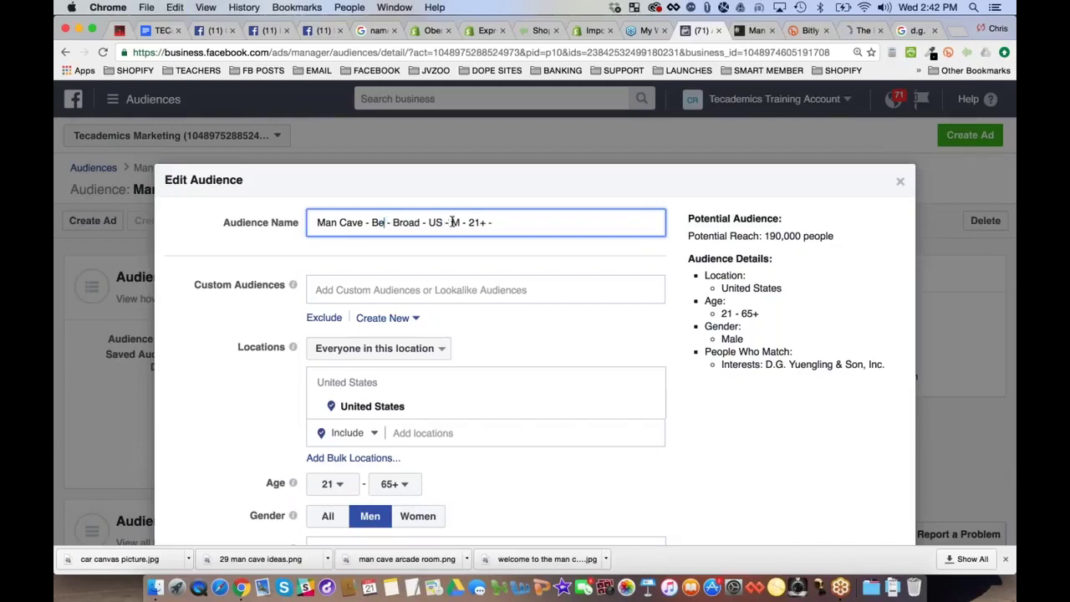
key("super+z")
scroll(230, 361, "down", 3)
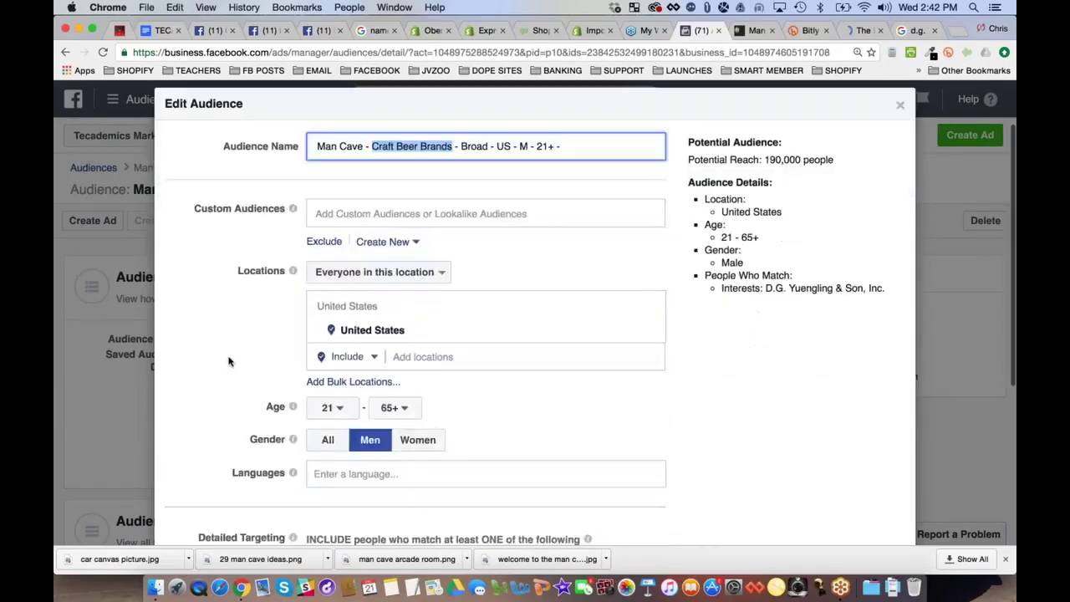
scroll(230, 361, "down", 8)
left_click(457, 348)
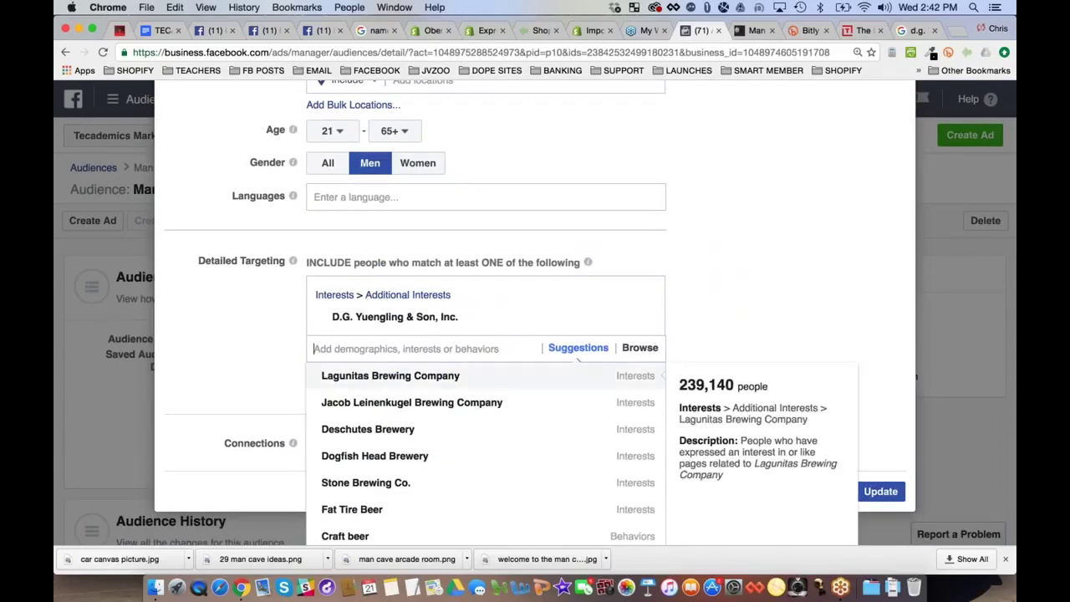
left_click(369, 483)
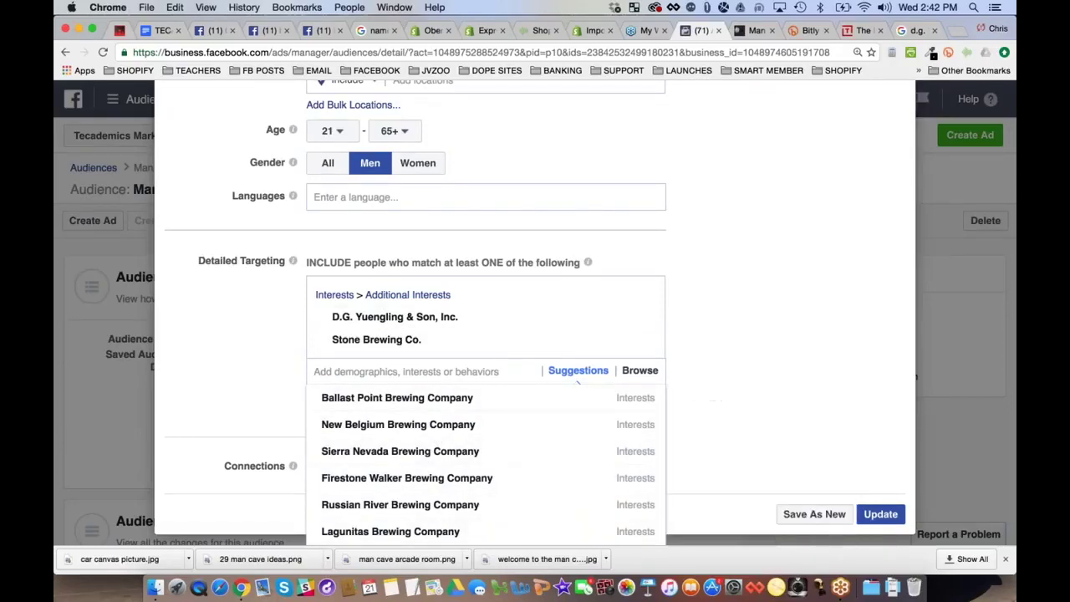
Add Samuel Adams (beer) as an interest, using the Thrillist craft-beer article for reference
left_click(856, 32)
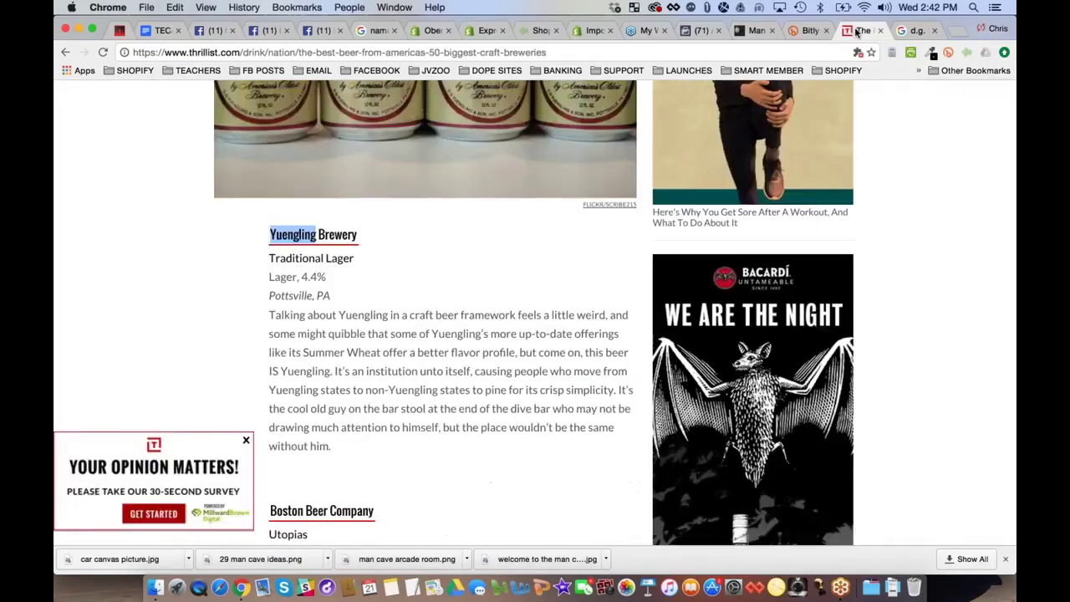
scroll(536, 310, "down", 3)
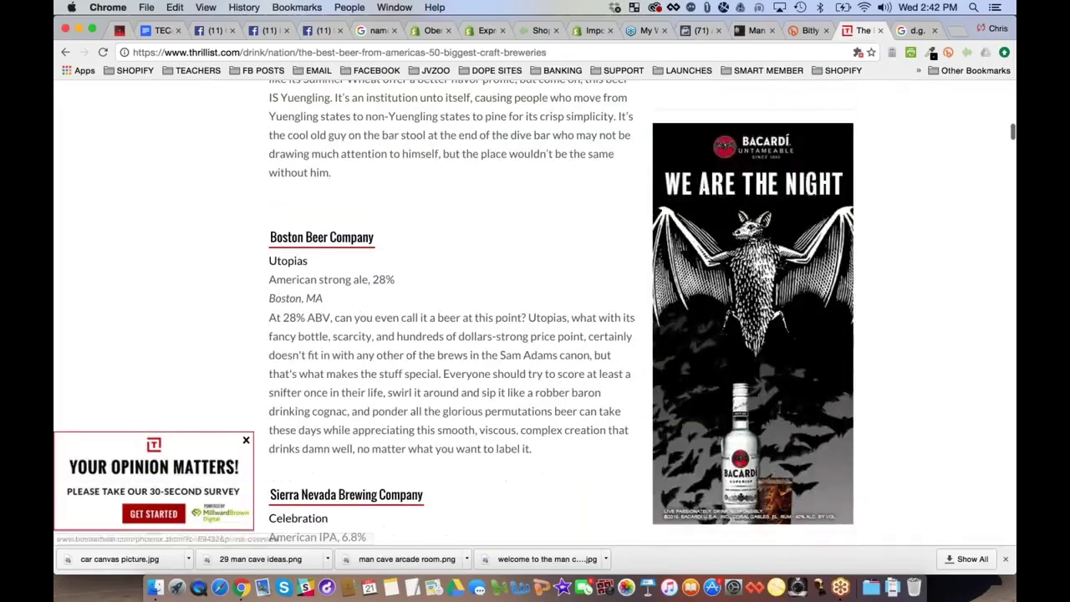
left_click(701, 31)
type("boston beer")
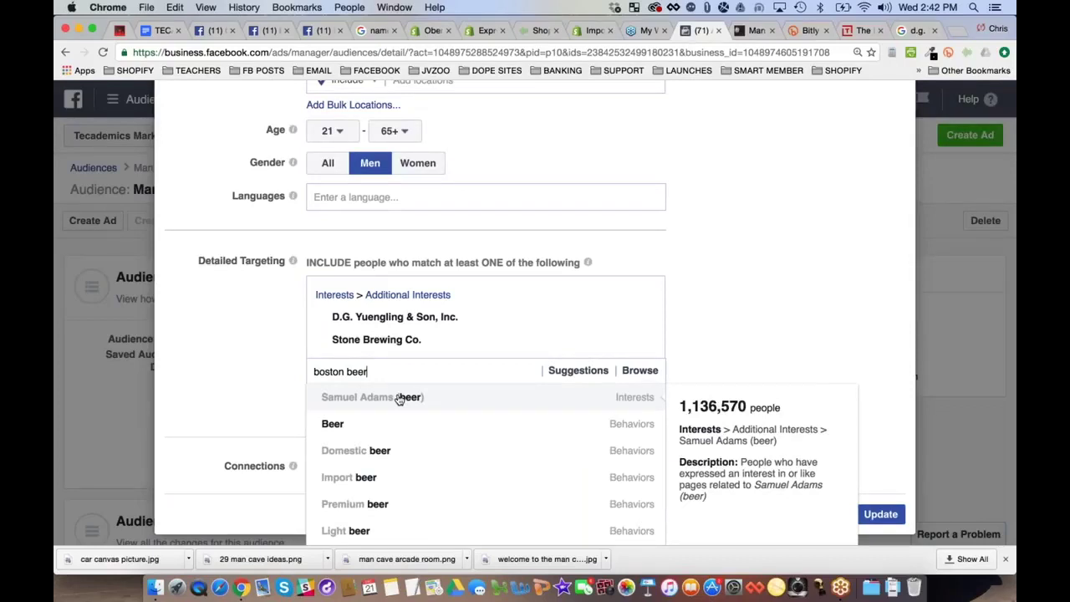
left_click(400, 399)
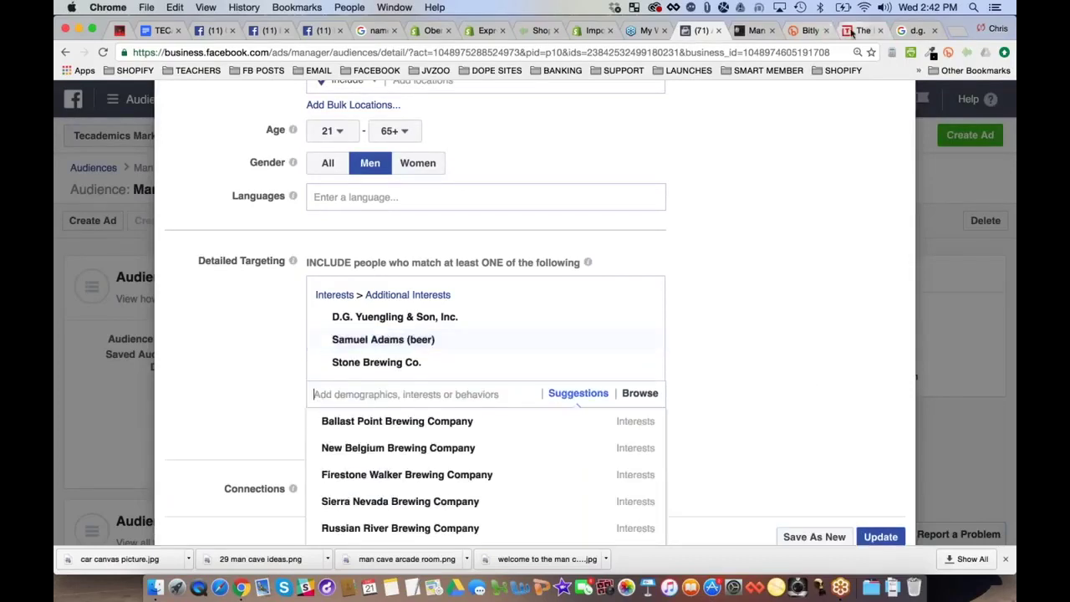
Add Sierra Nevada Brewing Company as an interest, taken from the Thrillist beer article
left_click(861, 30)
scroll(241, 343, "down", 5)
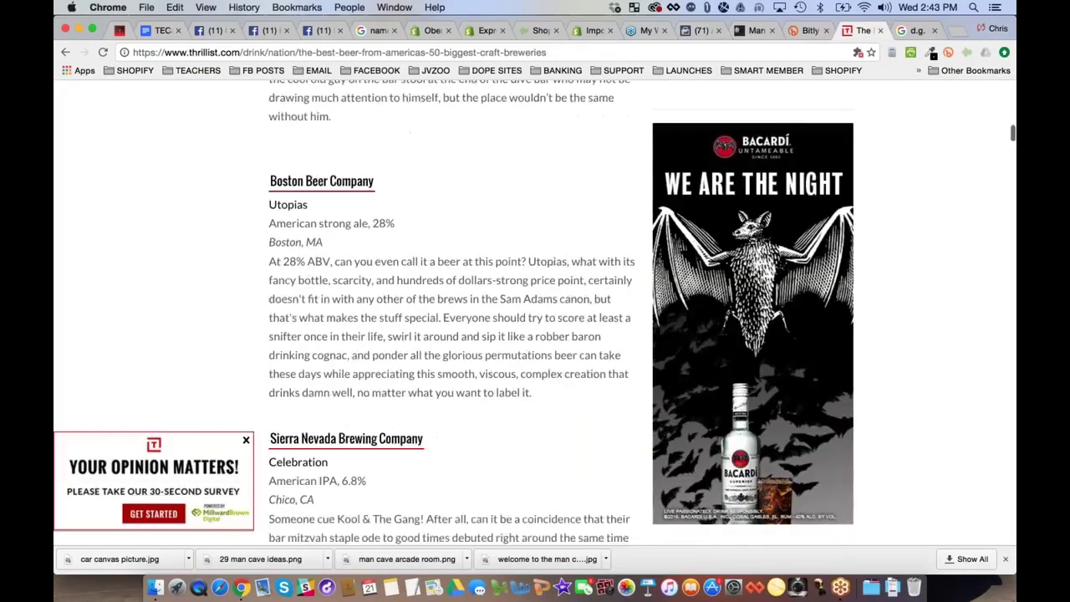
scroll(240, 343, "down", 1)
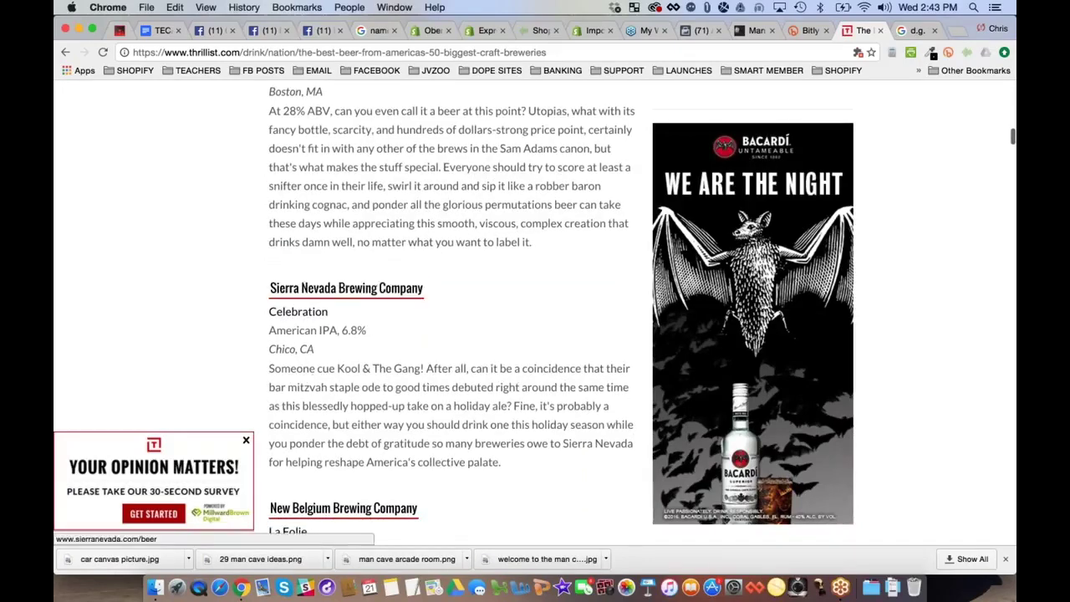
left_click(701, 31)
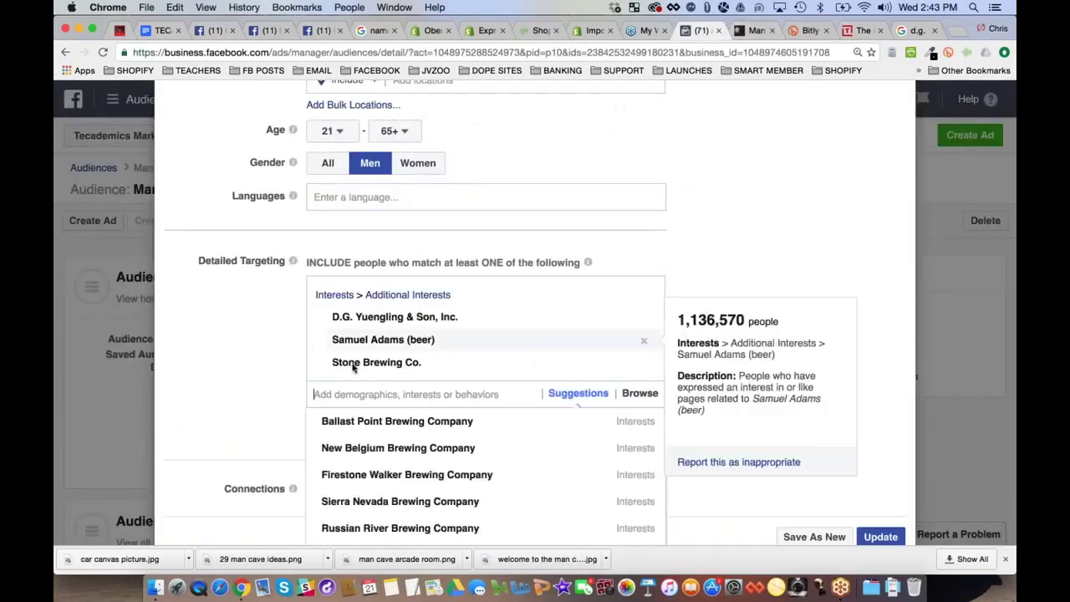
left_click(372, 499)
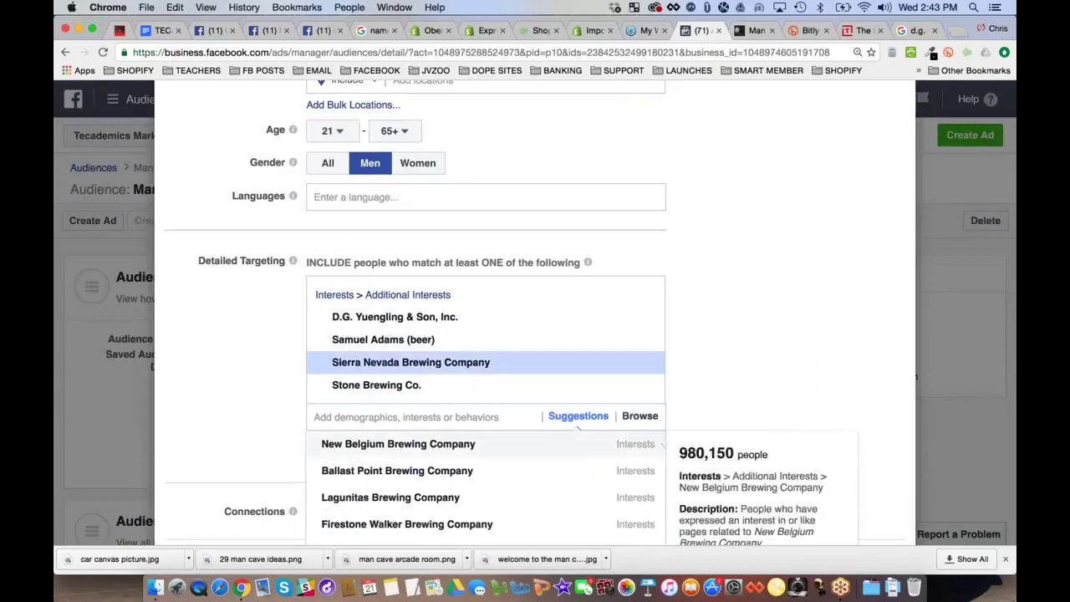
Add New Belgium, Ballast Point and Lagunitas Brewing Company interests
scroll(372, 500, "down", 3)
scroll(430, 370, "down", 2)
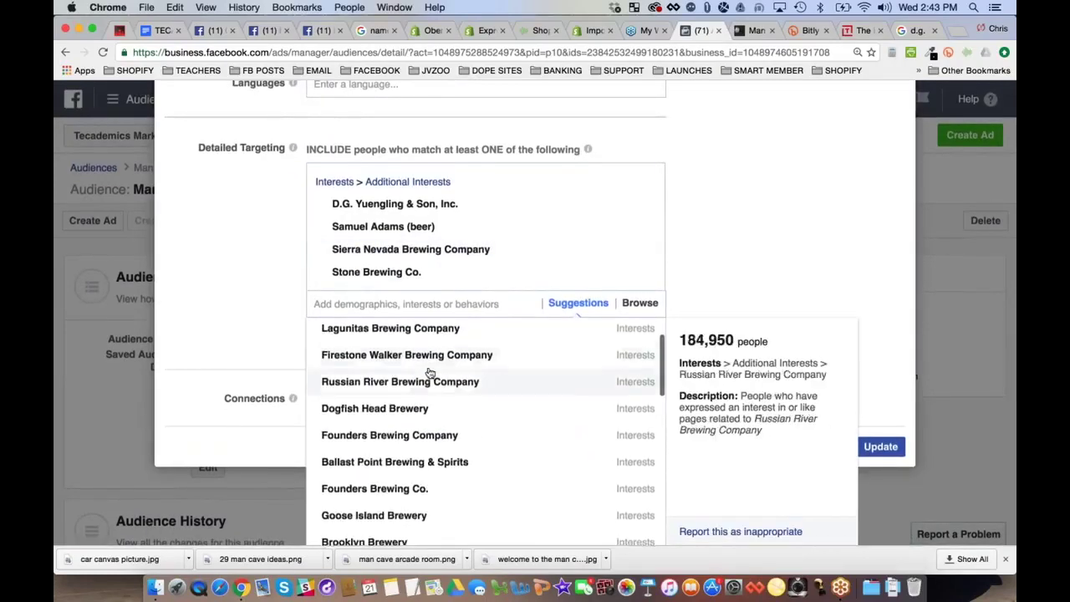
scroll(430, 375, "up", 3)
left_click(374, 352)
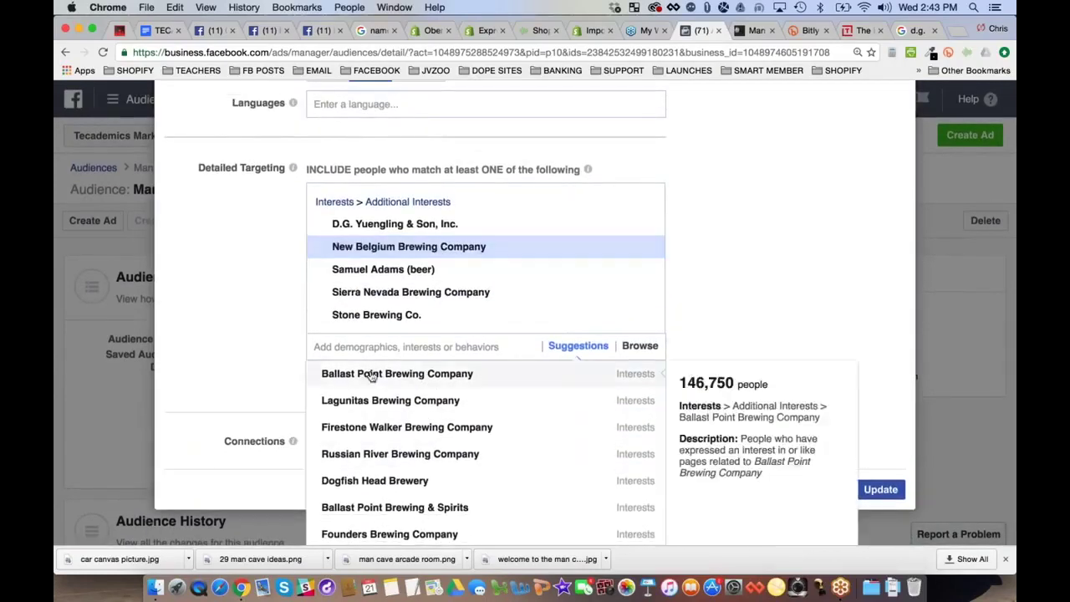
left_click(393, 398)
left_click(393, 398)
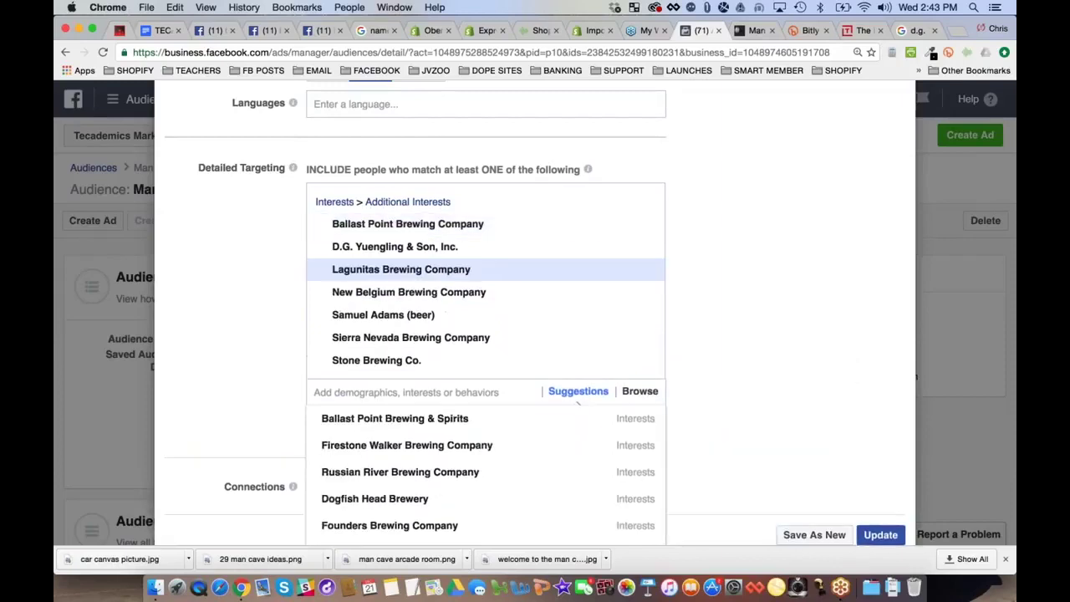
Add Ballast Point Brewing & Spirits, Firestone Walker, Russian River, Dogfish Head and Founders interests
left_click(384, 418)
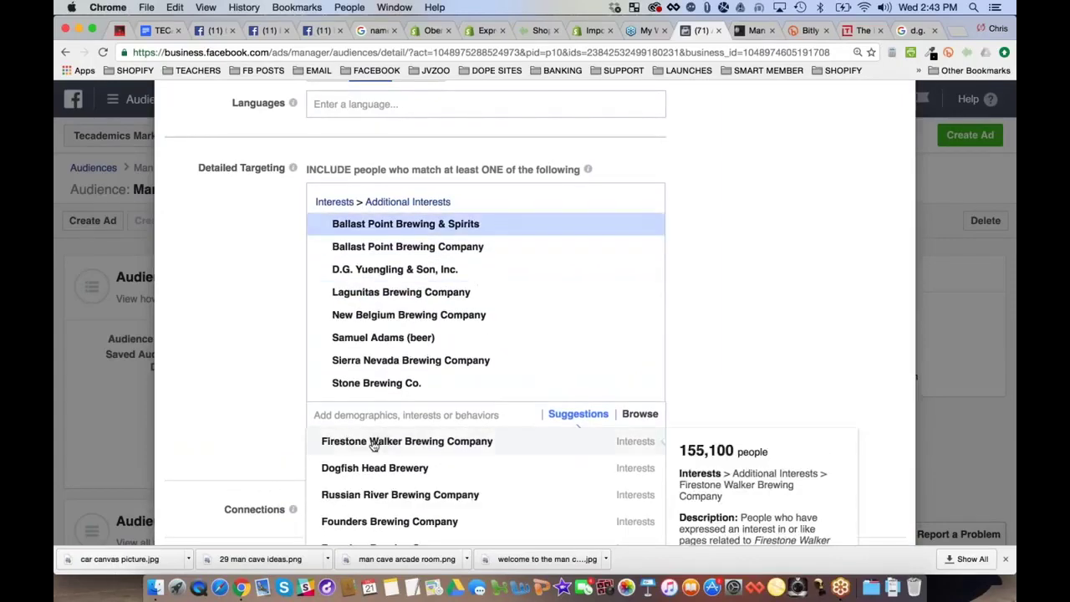
left_click(373, 444)
left_click(327, 454)
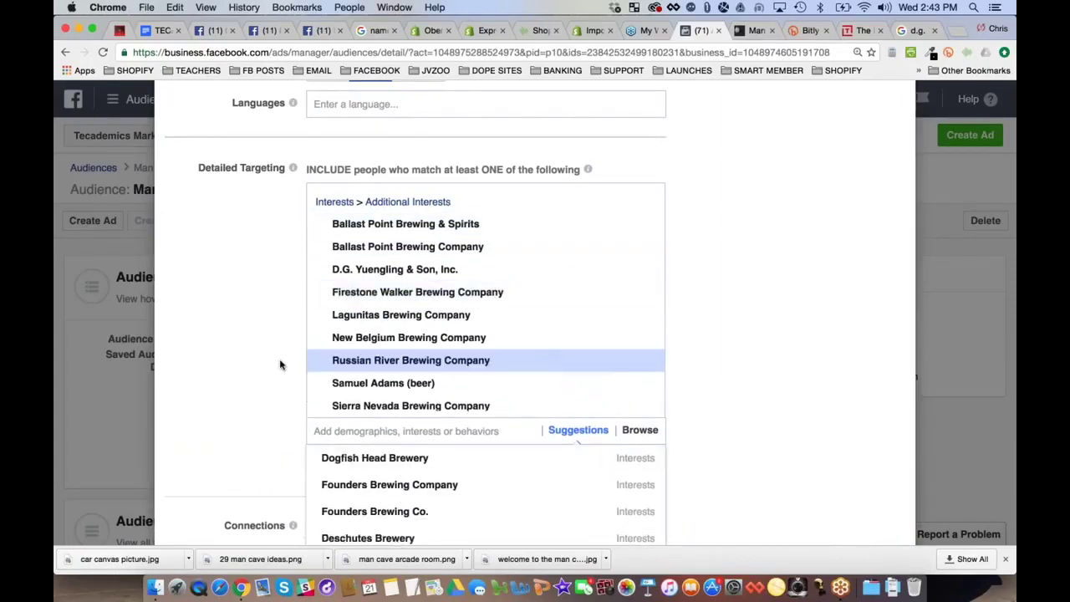
scroll(662, 381, "down", 2)
left_click(381, 381)
left_click(383, 383)
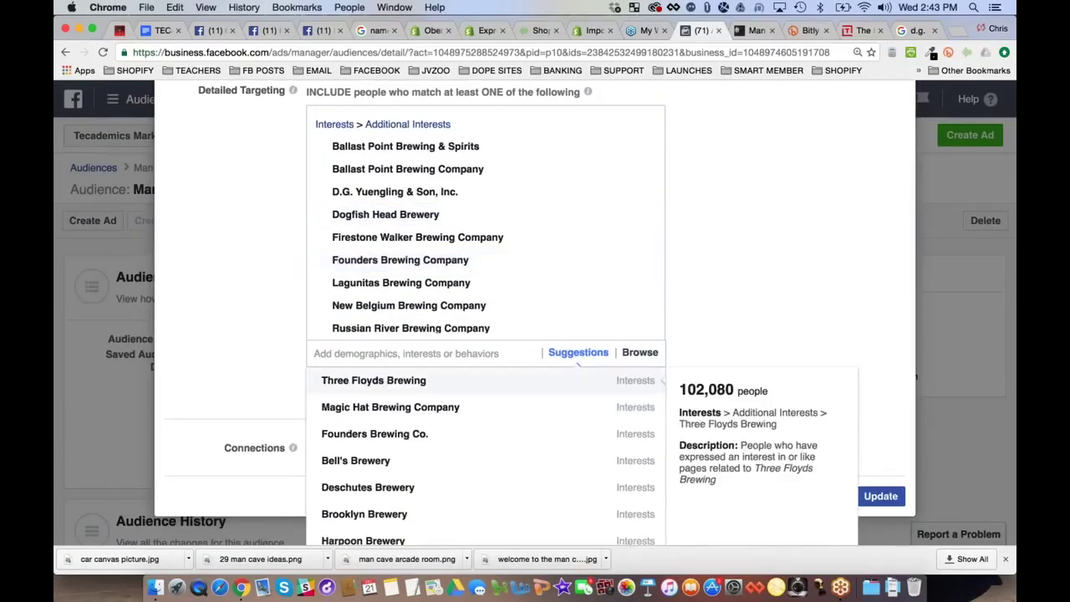
Search 'brewing compan' and add Miller and Coors Brewing Company interests
type("b")
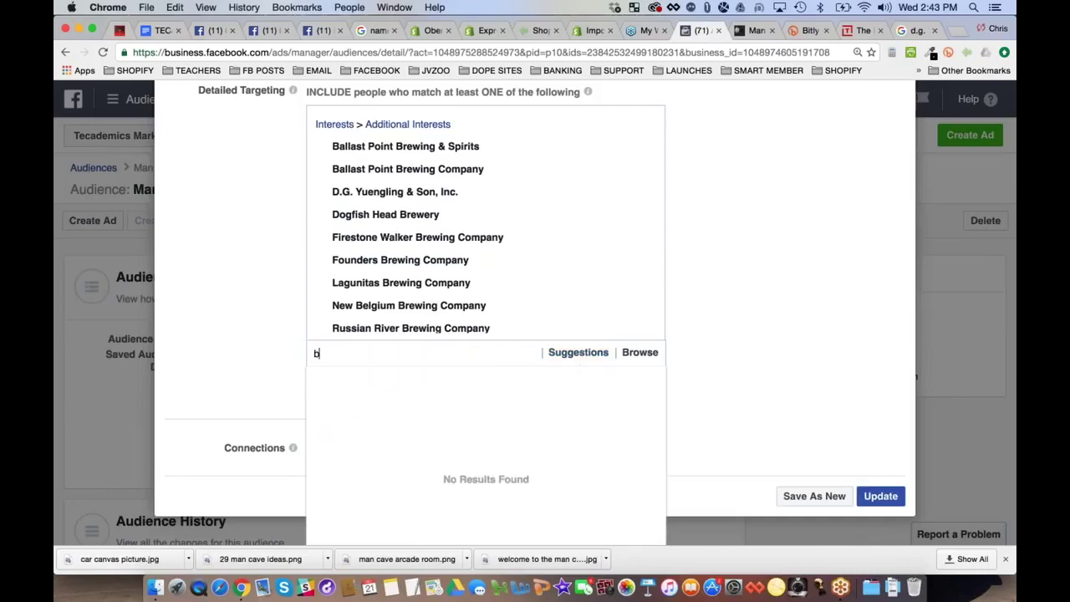
type("rewing company")
key("super+a")
key("super+c")
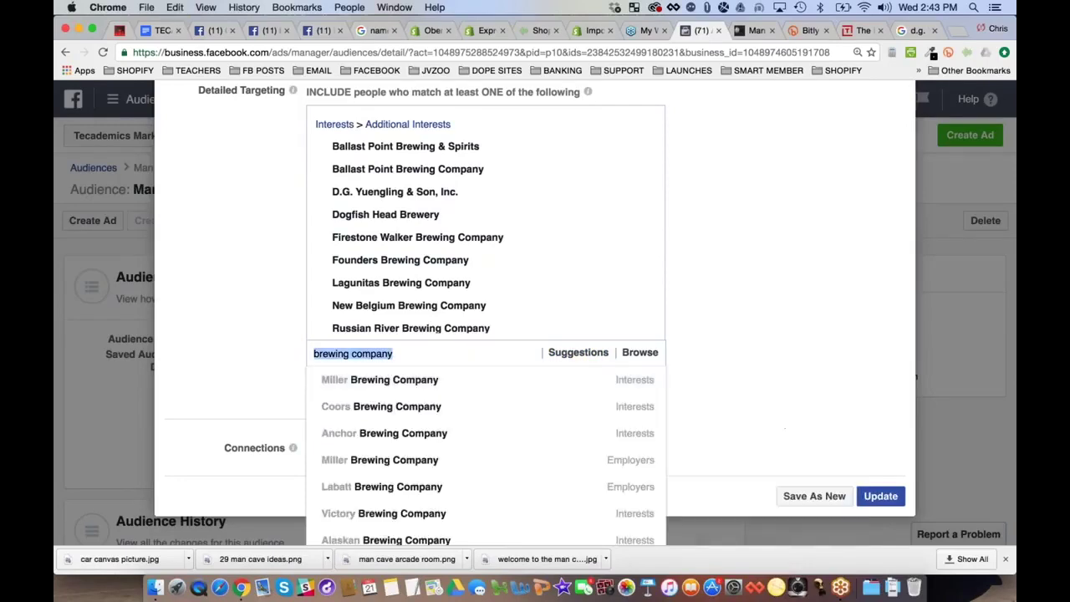
scroll(415, 351, "down", 2)
left_click(415, 331)
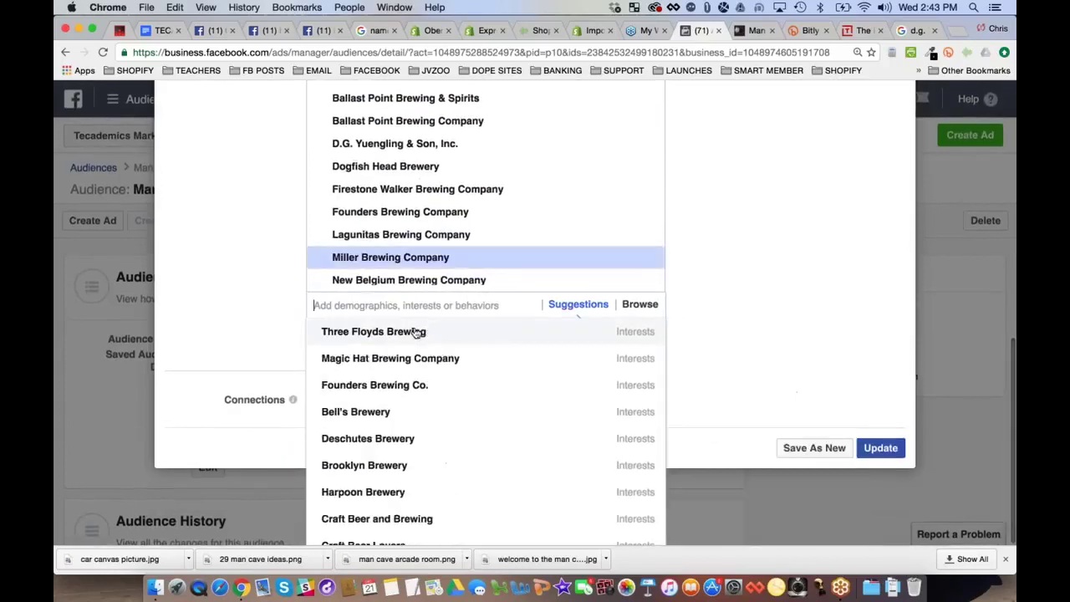
key("super+v")
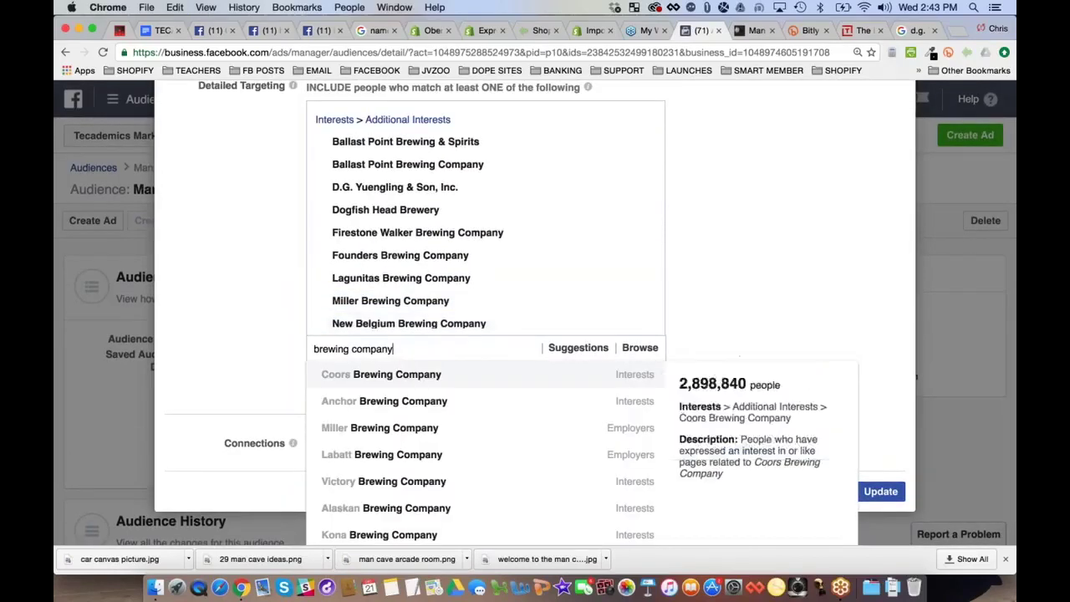
key("Return")
Add Anchor and Victory Brewing Company interests plus Miller and Labatt Brewing Company employers
key("super+v")
left_click(410, 375)
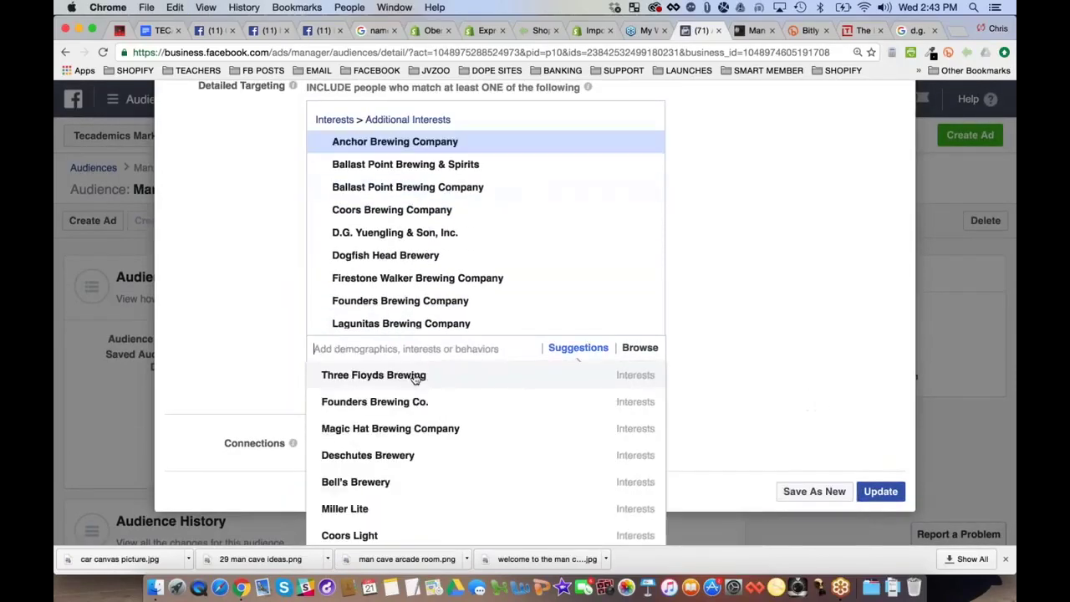
key("super+v")
left_click(407, 375)
key("super+v")
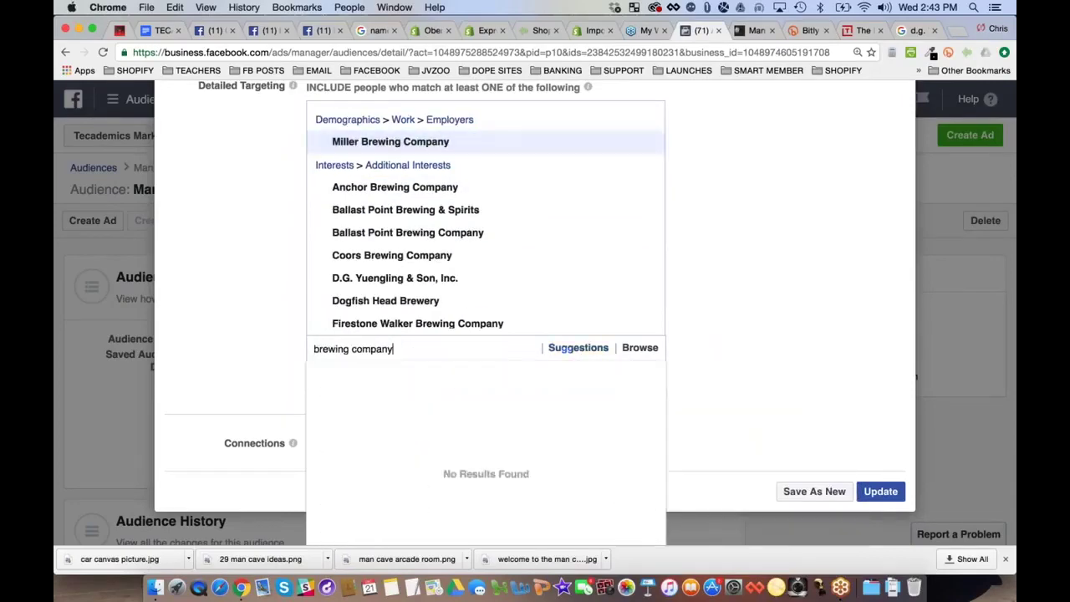
left_click(408, 376)
key("super+v")
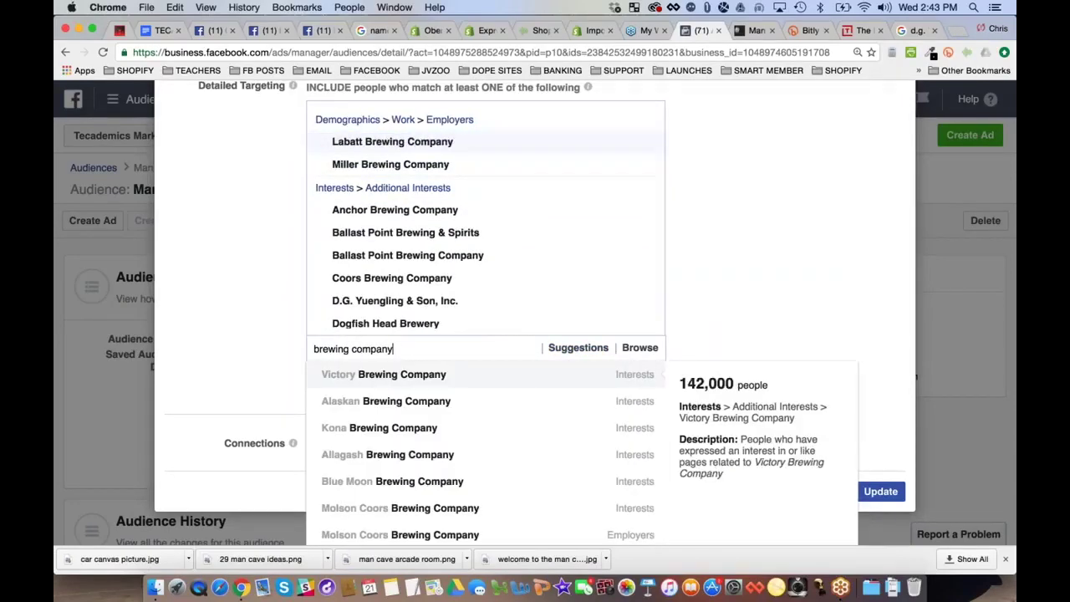
left_click(408, 374)
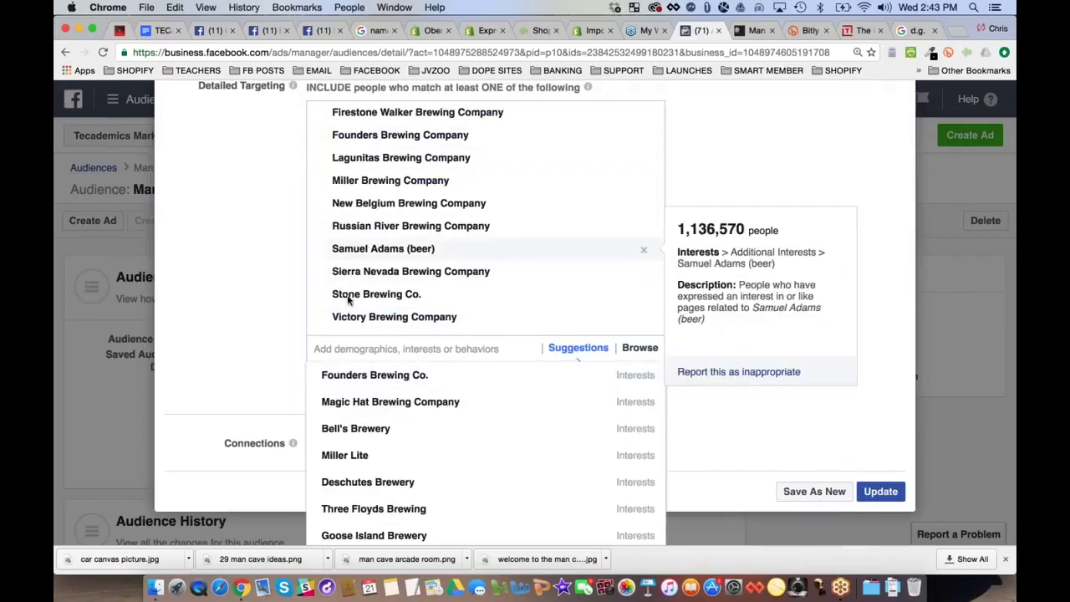
scroll(275, 270, "up", 2)
scroll(272, 271, "down", 3)
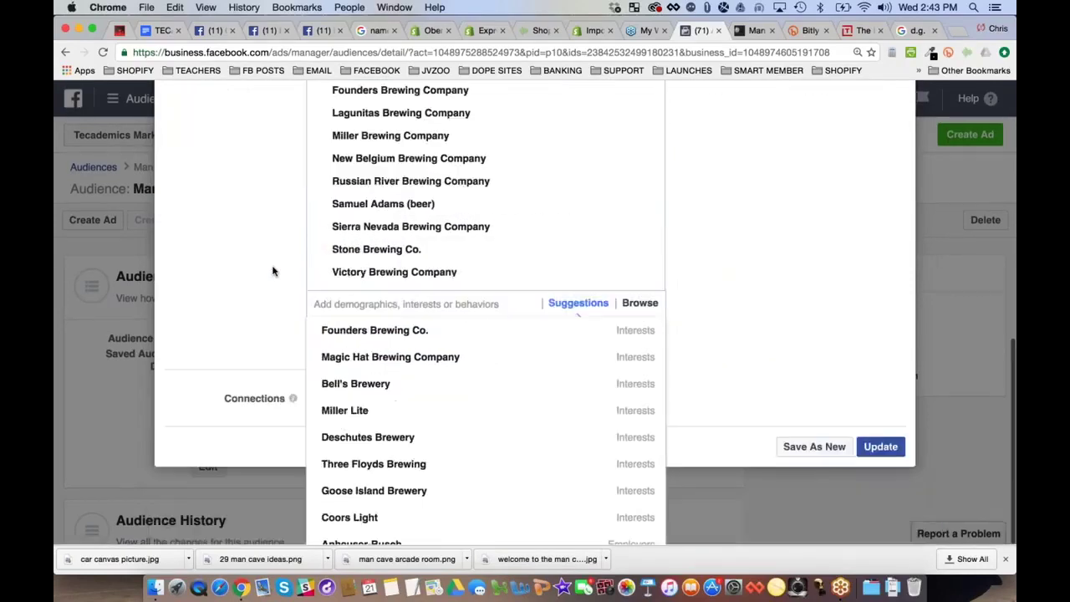
scroll(271, 271, "up", 5)
scroll(271, 270, "up", 3)
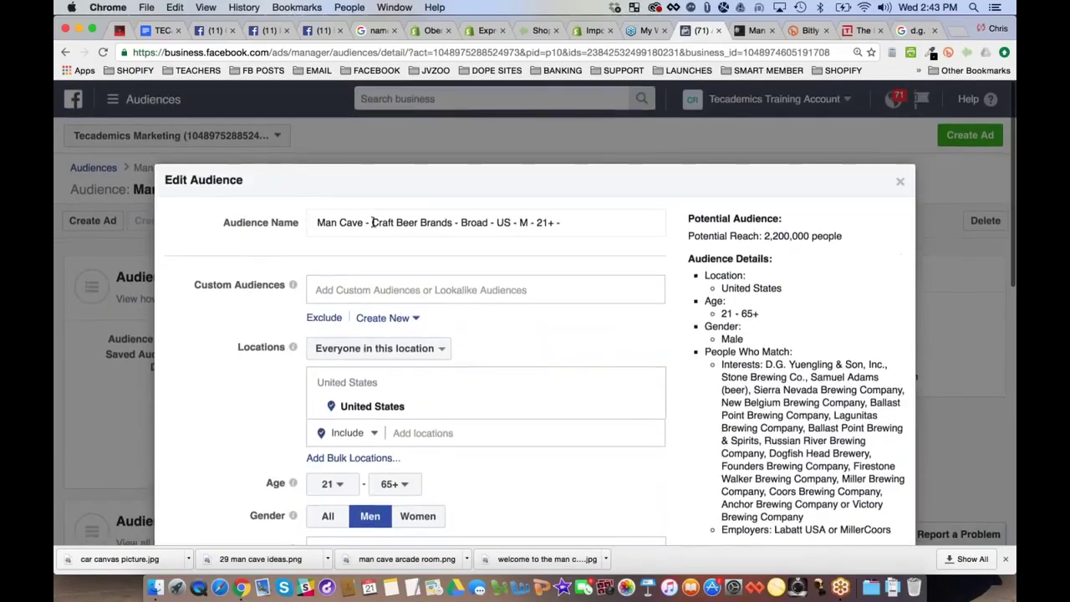
Replace 'Craft Beer Brands' with 'Brewing Companies' in the audience name
left_click_drag(371, 222, 453, 220)
type("Brewing Cop")
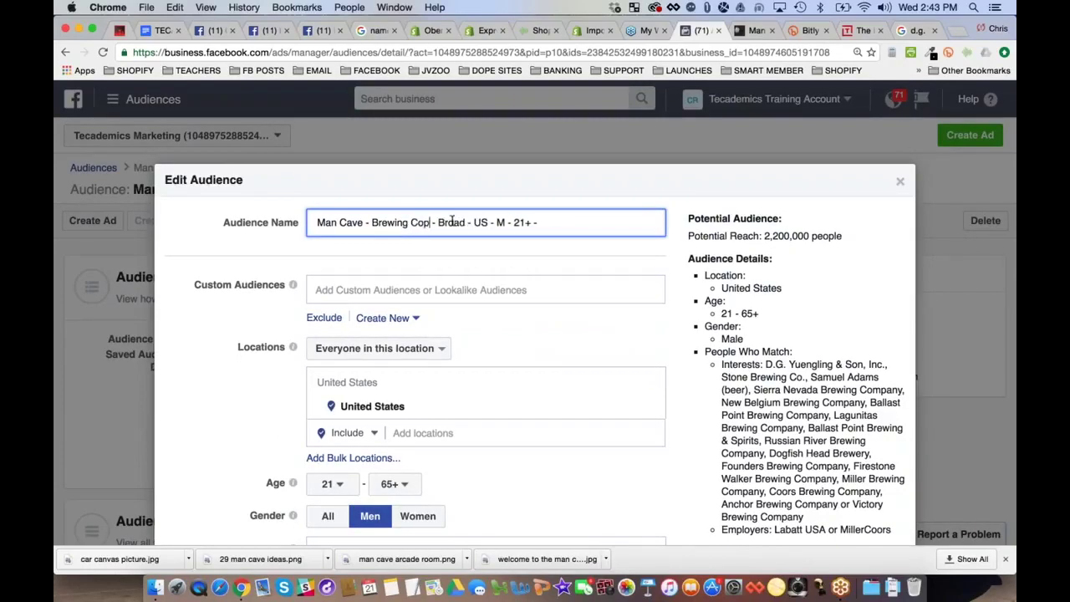
key("BackSpace")
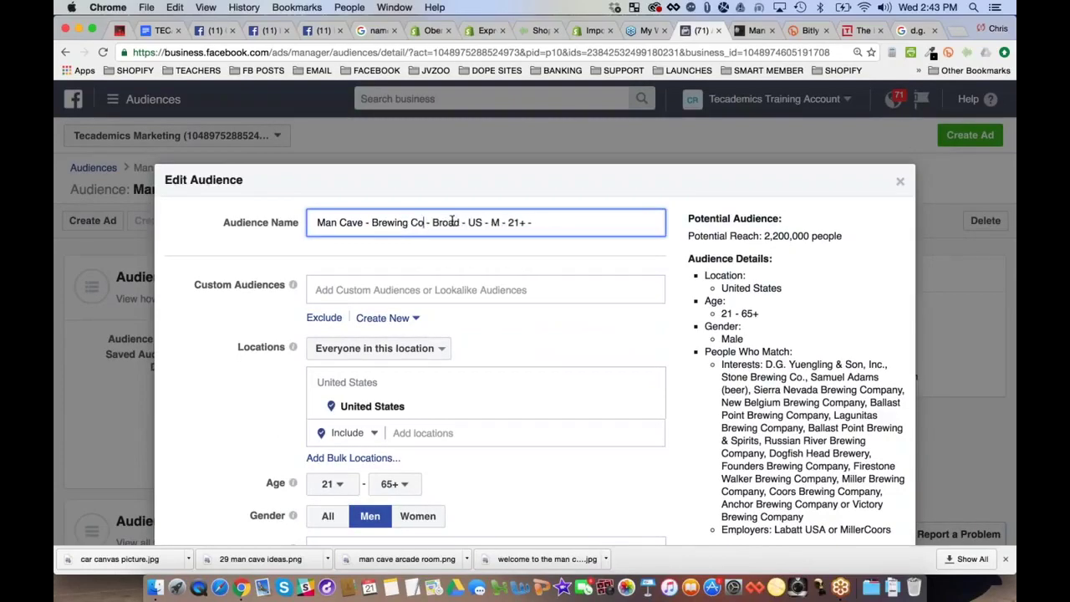
type("mpanies")
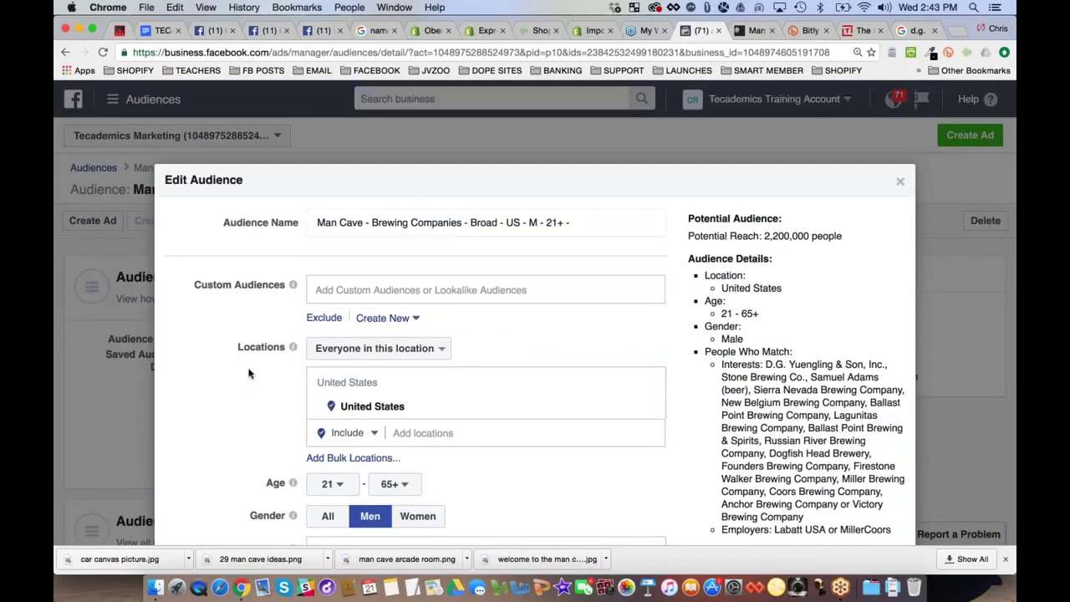
Add Alaskan, Kona and Allagash Brewing Company interests from the 'brewing company' search
scroll(249, 373, "down", 5)
scroll(248, 373, "down", 5)
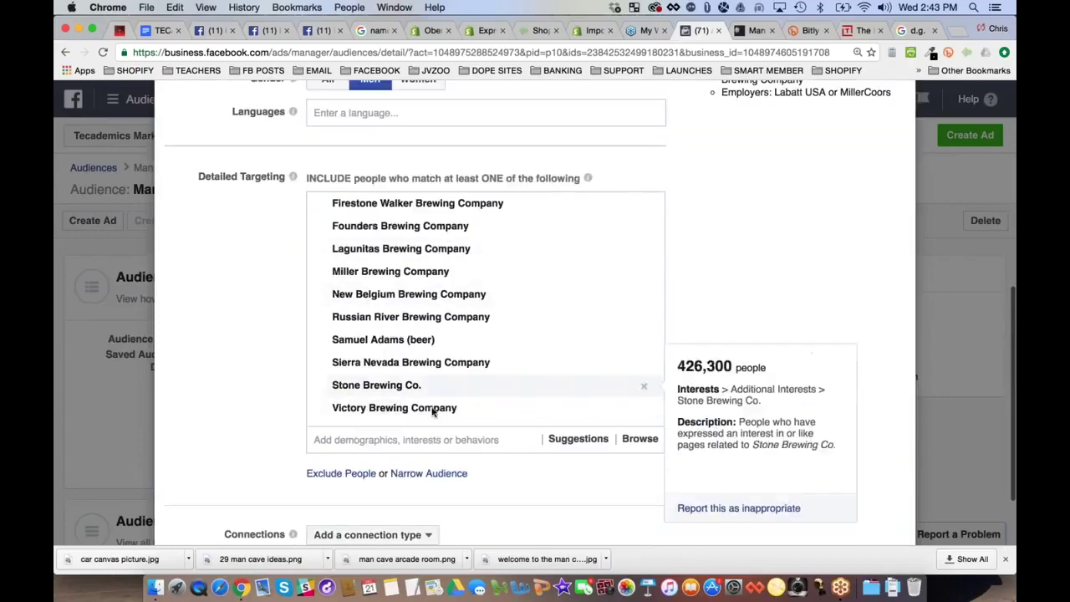
left_click(577, 442)
key("super+v")
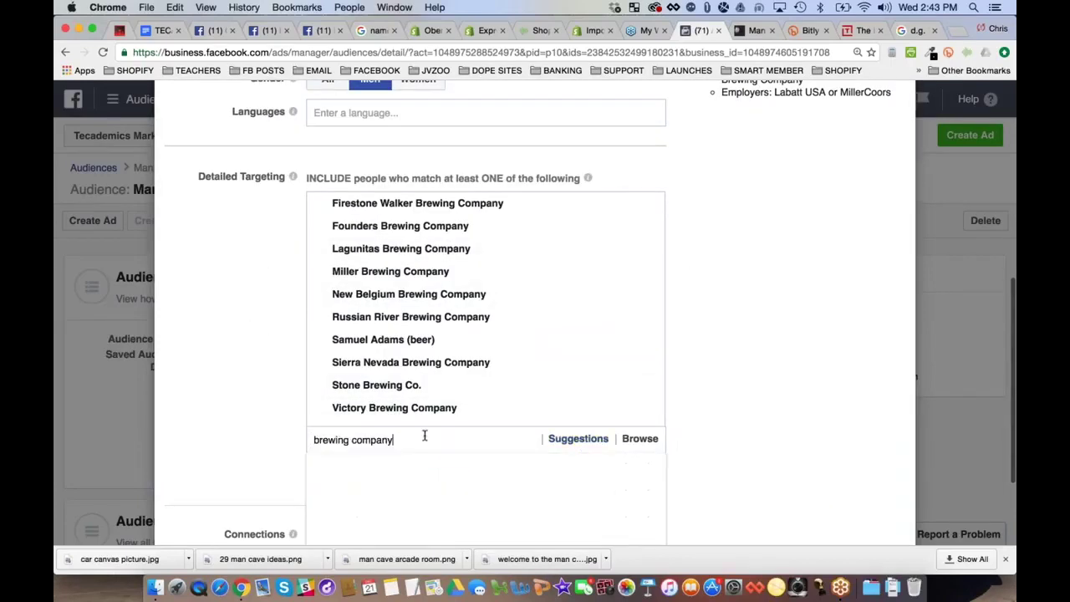
key("Return")
scroll(577, 450, "down", 2)
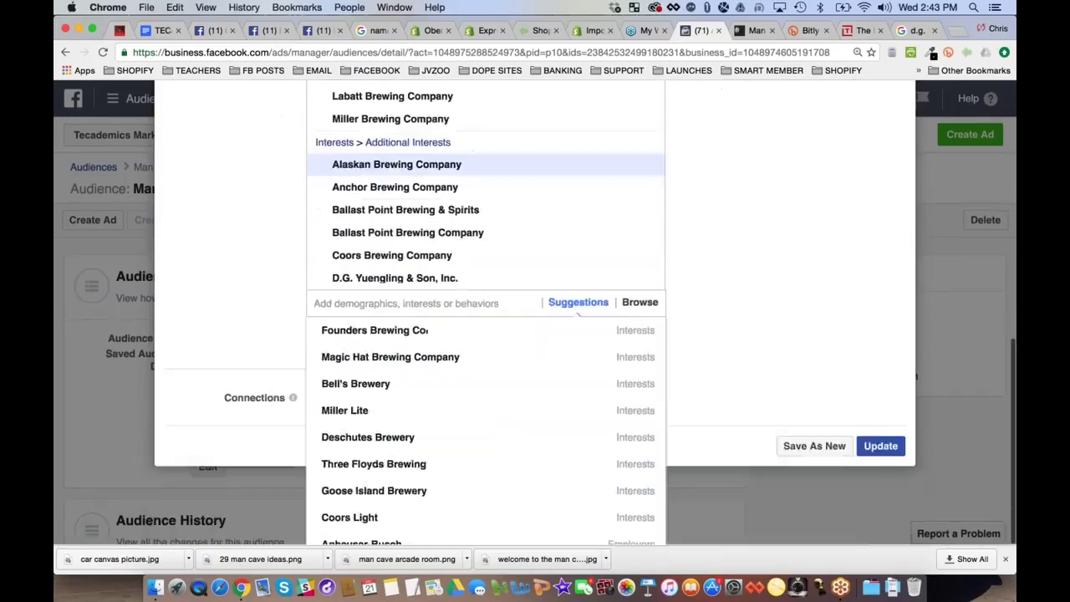
key("super+v")
key("Return")
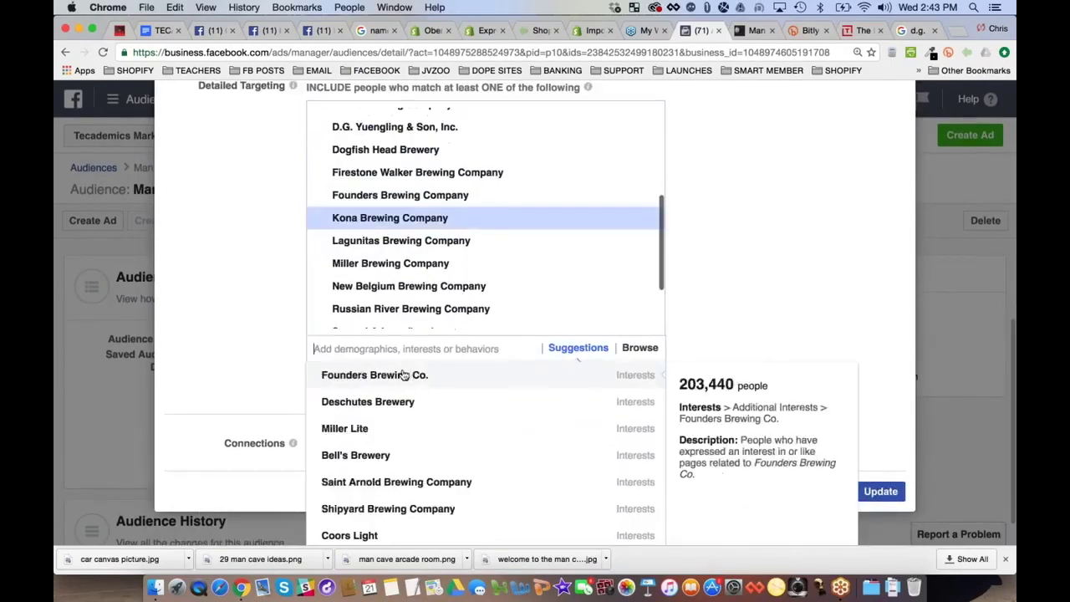
key("super+v")
key("Return")
Add Blue Moon and Molson Coors Brewing Company interests plus Molson Coors as an employer
key("super+v")
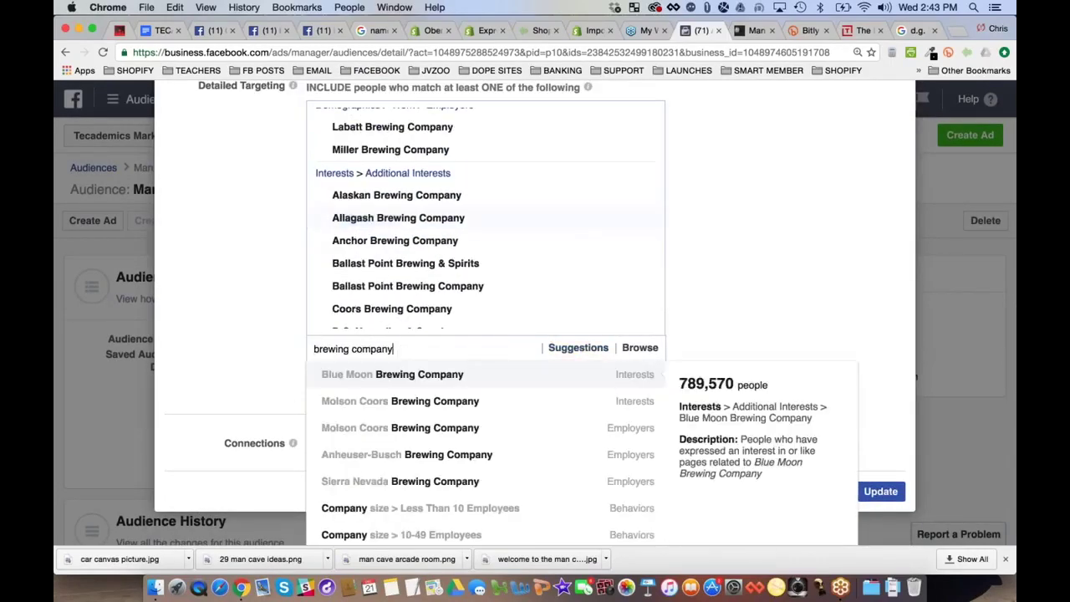
key("Return")
key("super+v")
key("Return")
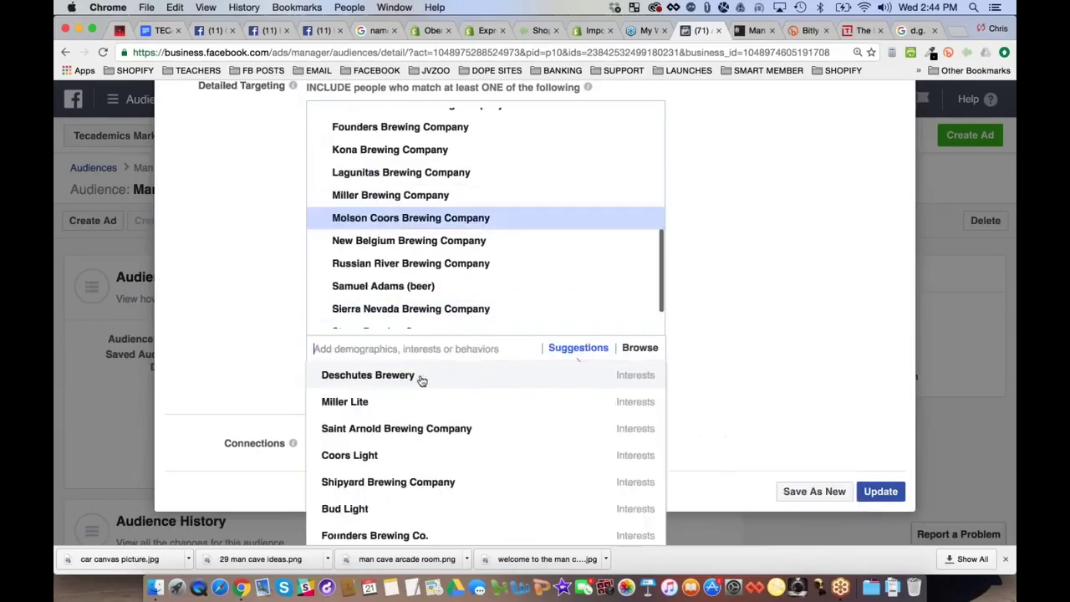
type("brewing company")
key("Return")
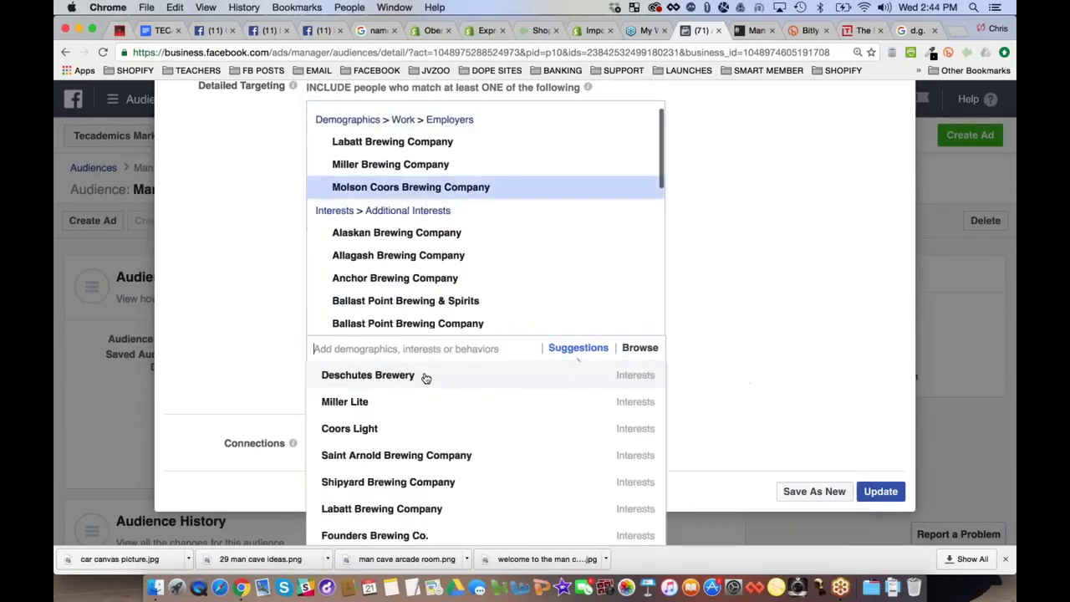
type("brewing company")
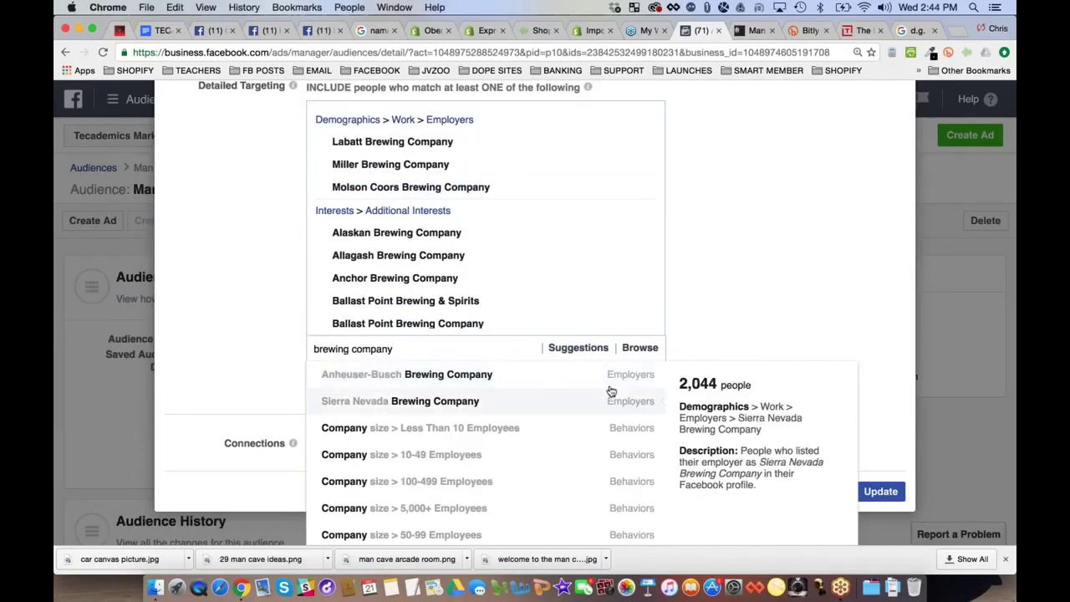
Remove the whole Employers group from targeting and clear the leftover search text
scroll(611, 389, "up", 3)
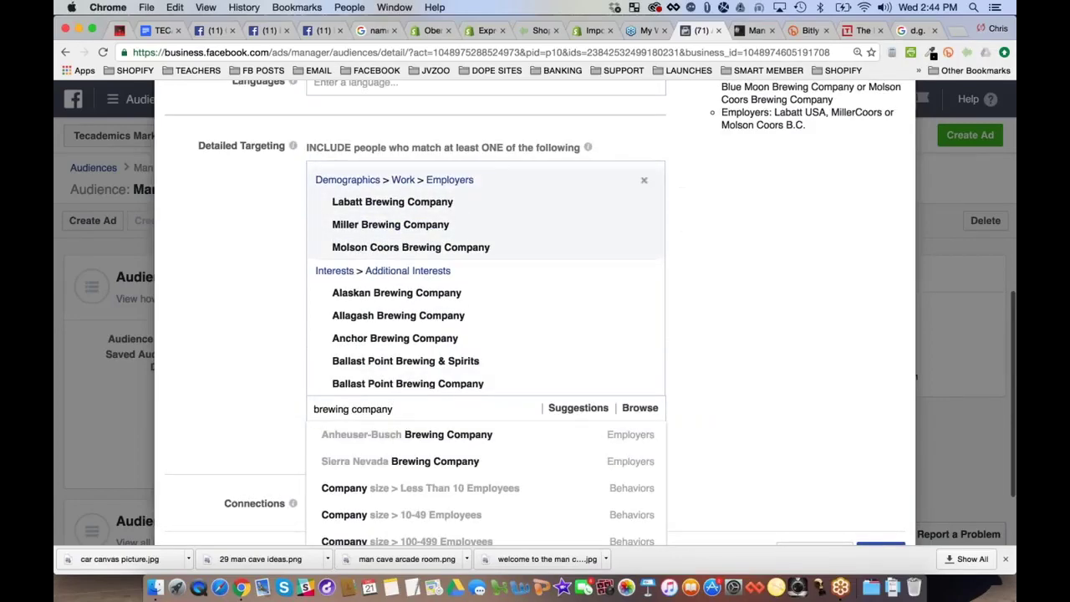
left_click(644, 180)
scroll(276, 382, "down", 3)
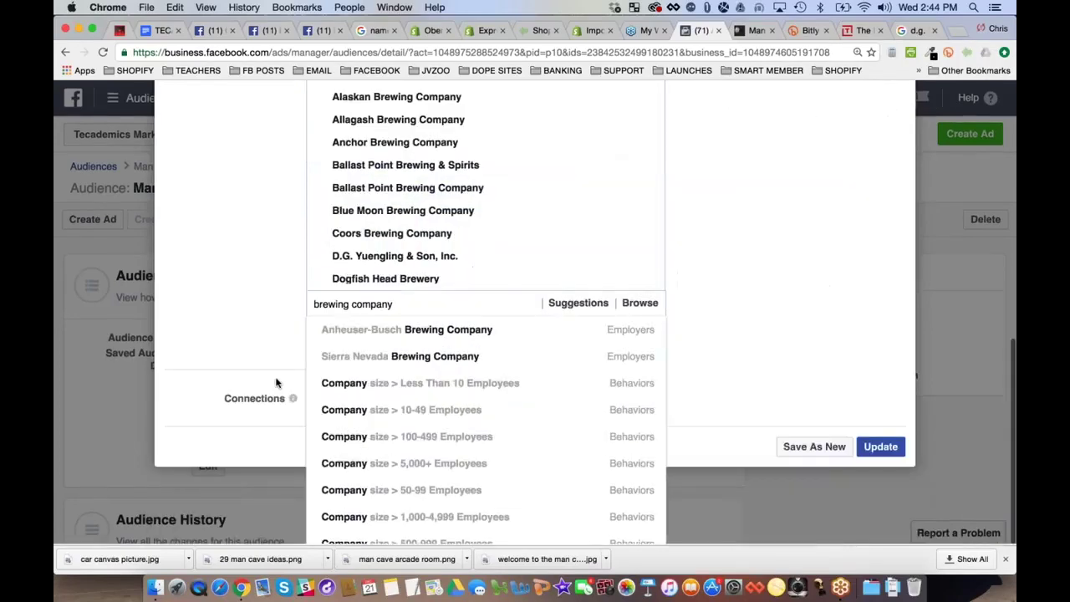
scroll(505, 390, "up", 3)
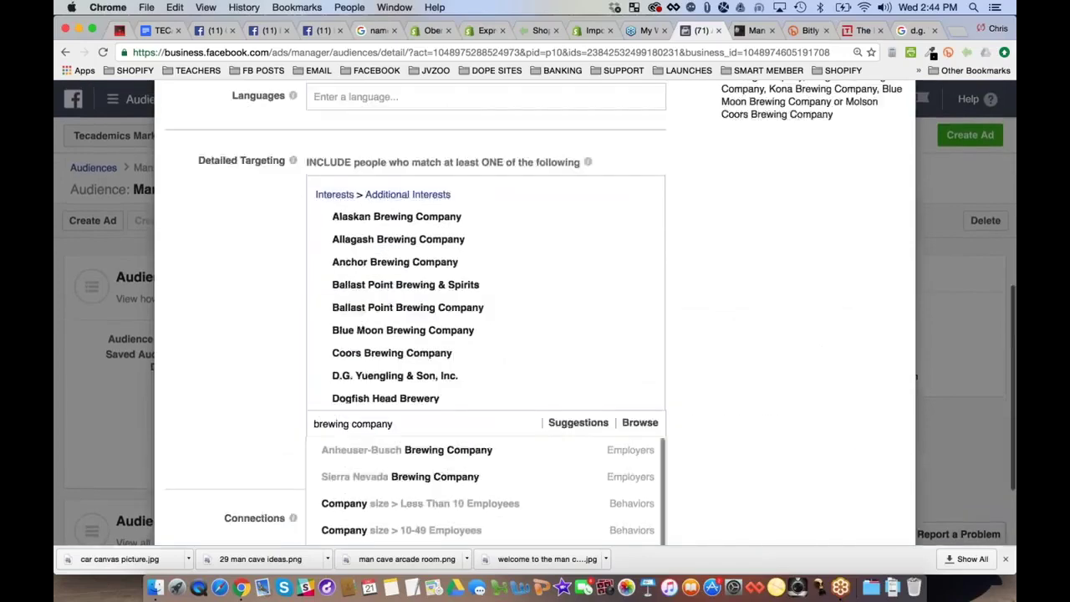
scroll(536, 334, "down", 3)
key("super+a")
key("BackSpace")
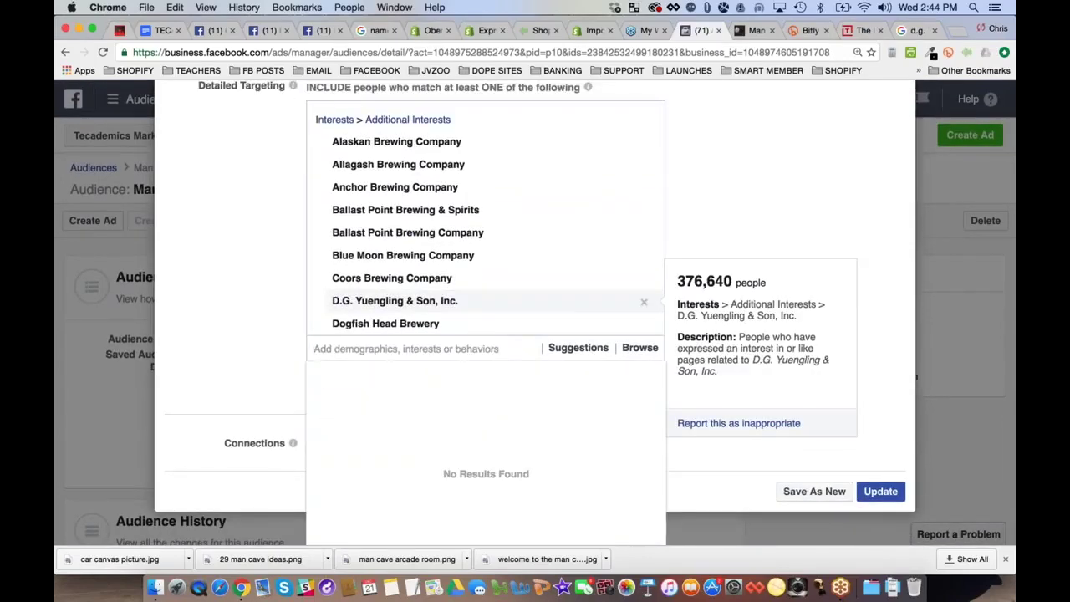
Search and copy 'brewing co.', then add Founders Brewing Co. as an interest
type("brewing")
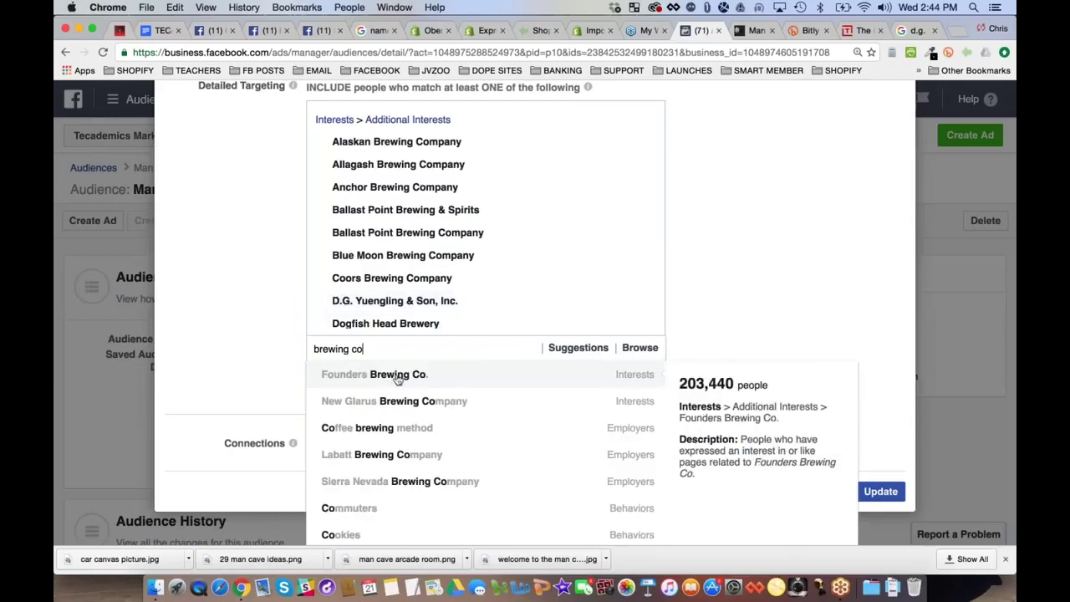
type(" co.")
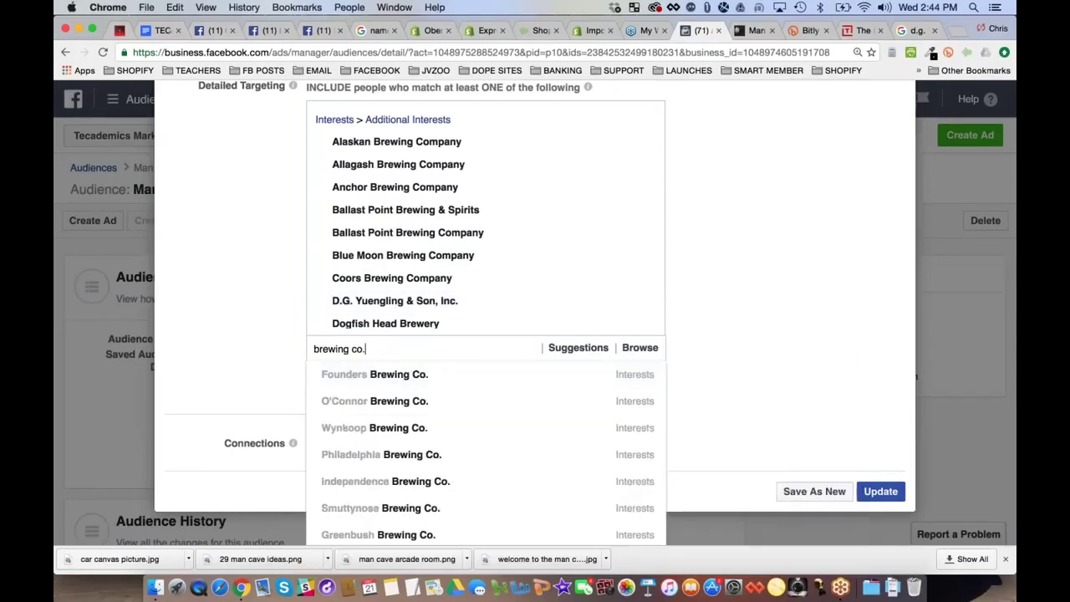
key("super+a")
key("super+c")
key("Down")
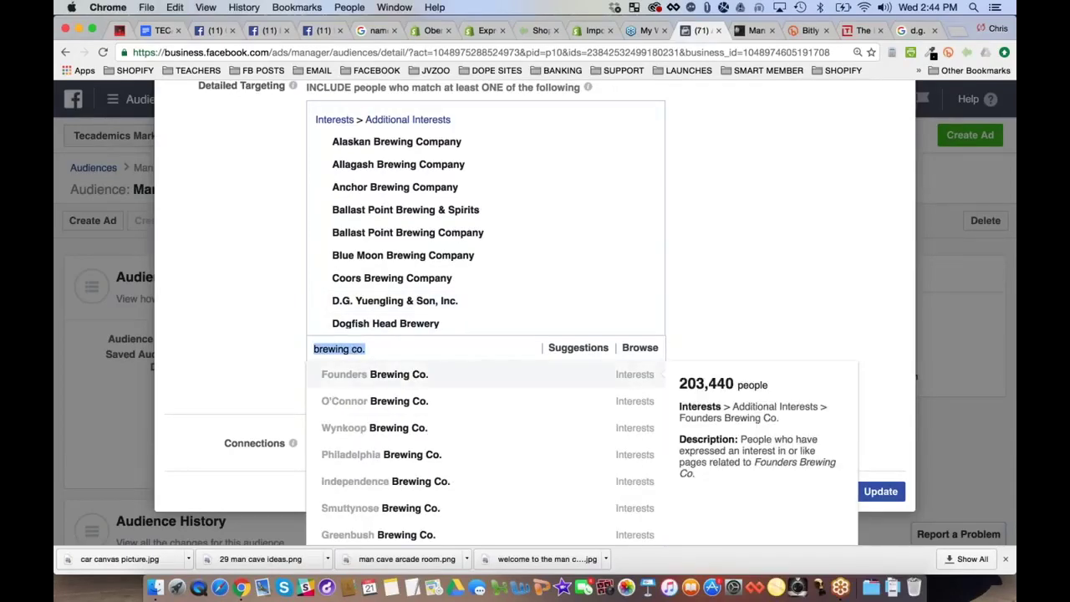
scroll(602, 421, "down", 5)
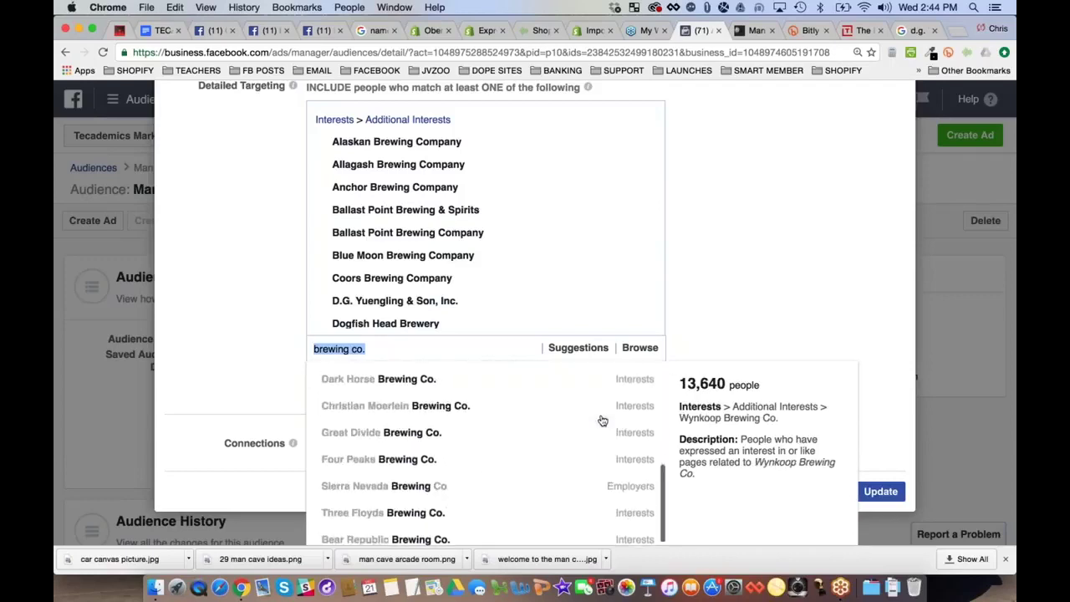
scroll(602, 421, "up", 5)
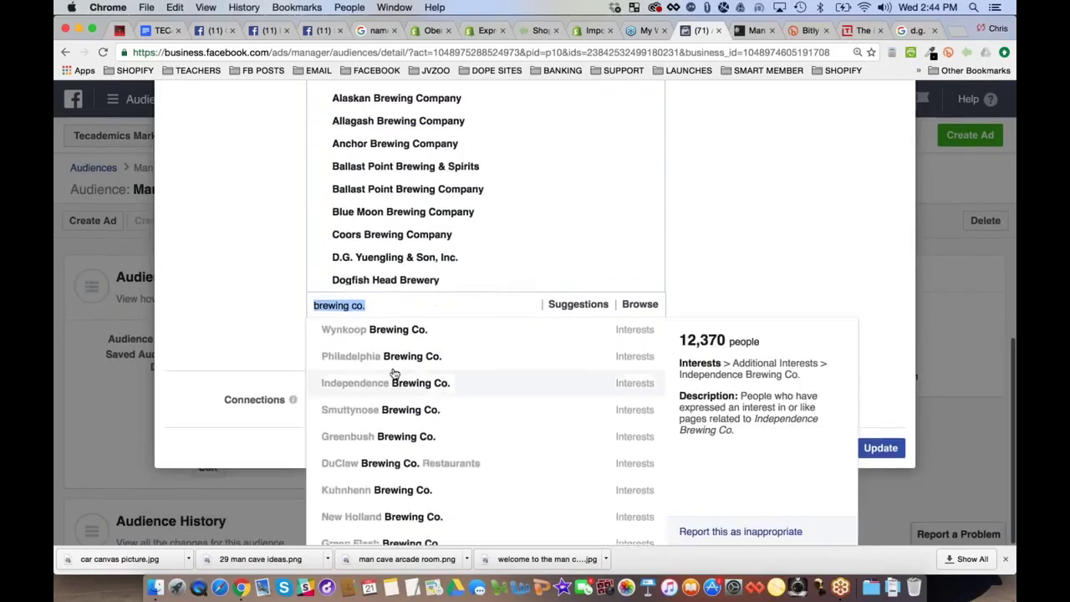
left_click(400, 335)
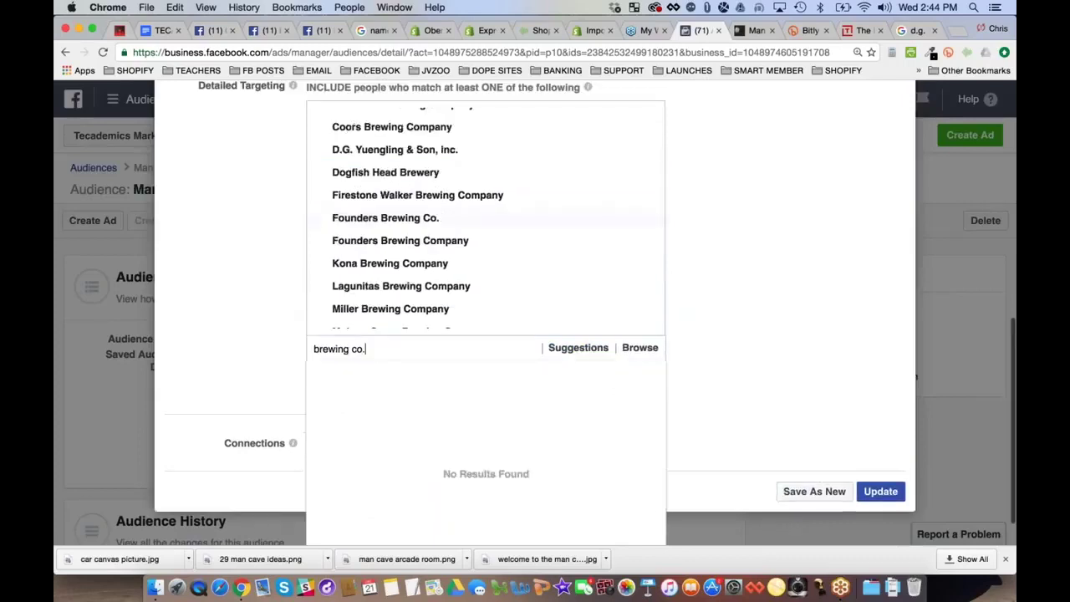
Add O'Connor, Wynkoop, Philadelphia, Independence and Smuttynose Brewing Co. interests
left_click(384, 375)
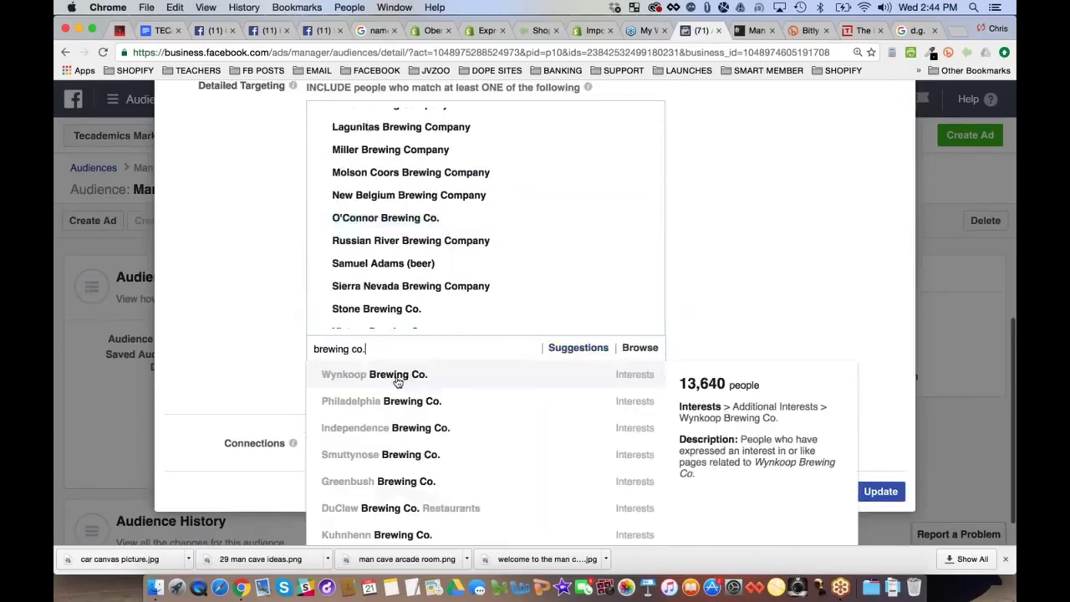
left_click(396, 377)
left_click(398, 376)
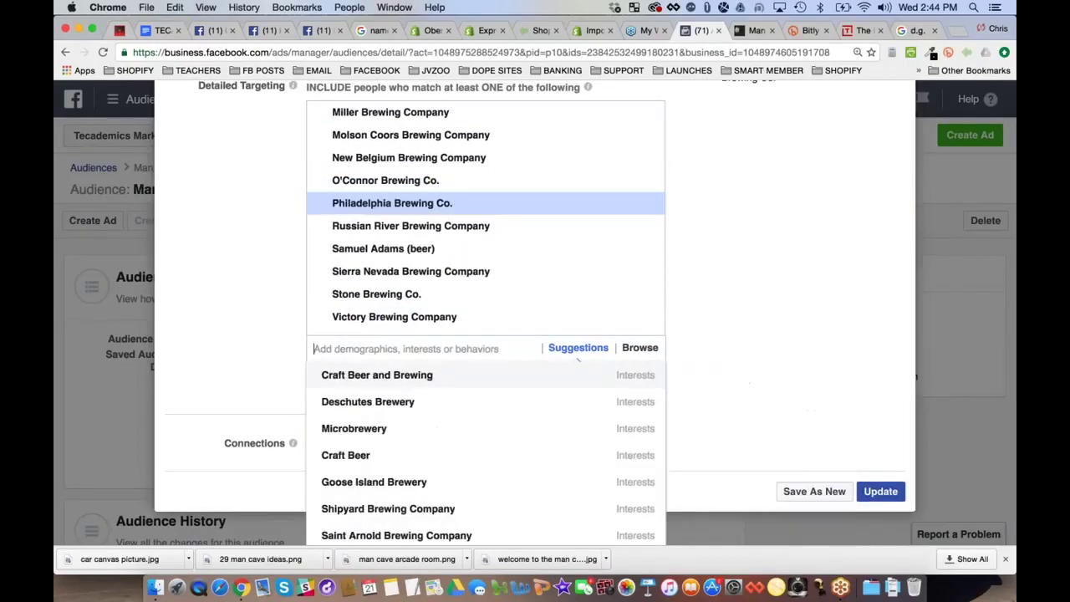
left_click(393, 374)
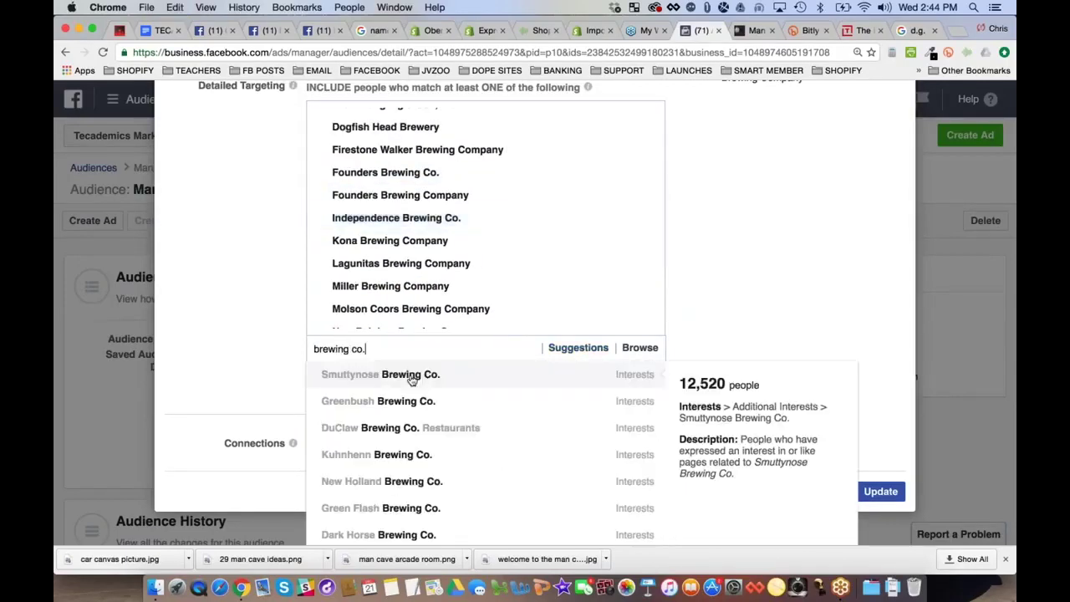
left_click(410, 377)
Add Greenbush, DuClaw Restaurants, Kuhnhenn and New Holland Brewing Co. interests
key("super+v")
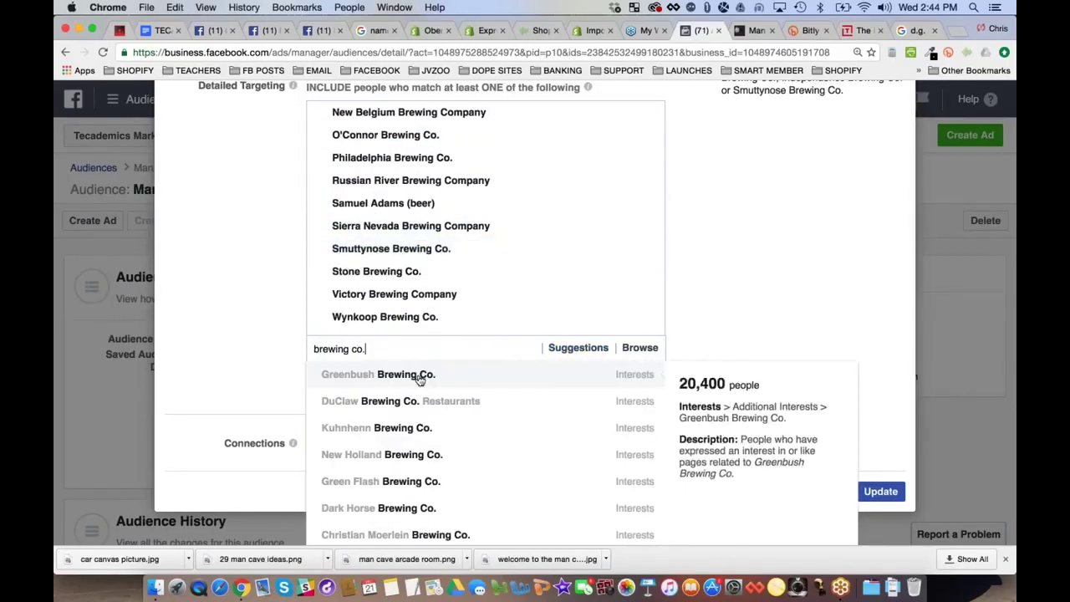
left_click(418, 376)
key("super+v")
left_click(494, 376)
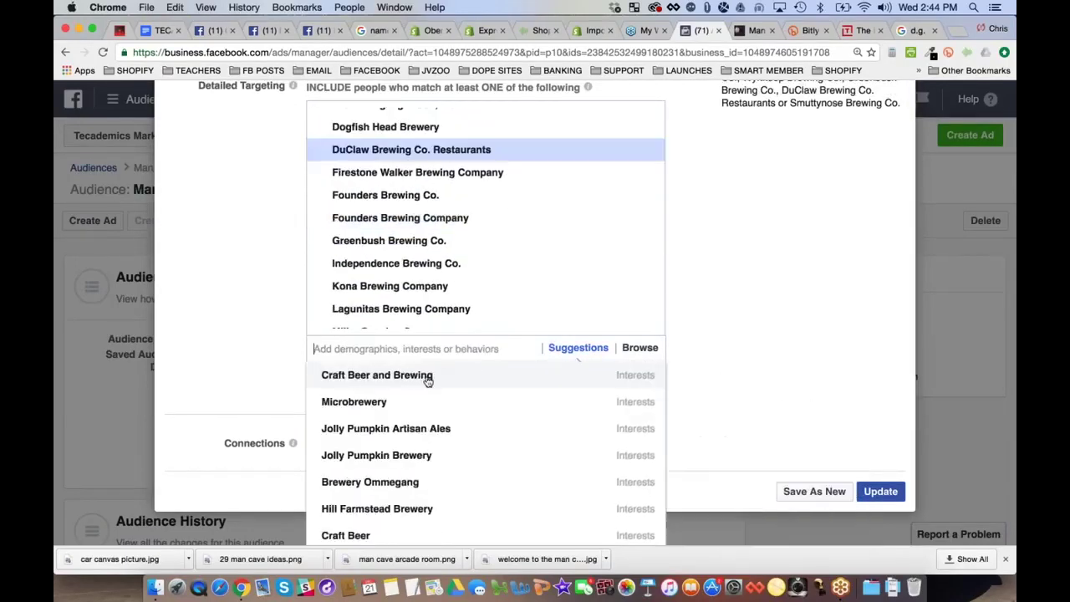
key("super+v")
left_click(384, 375)
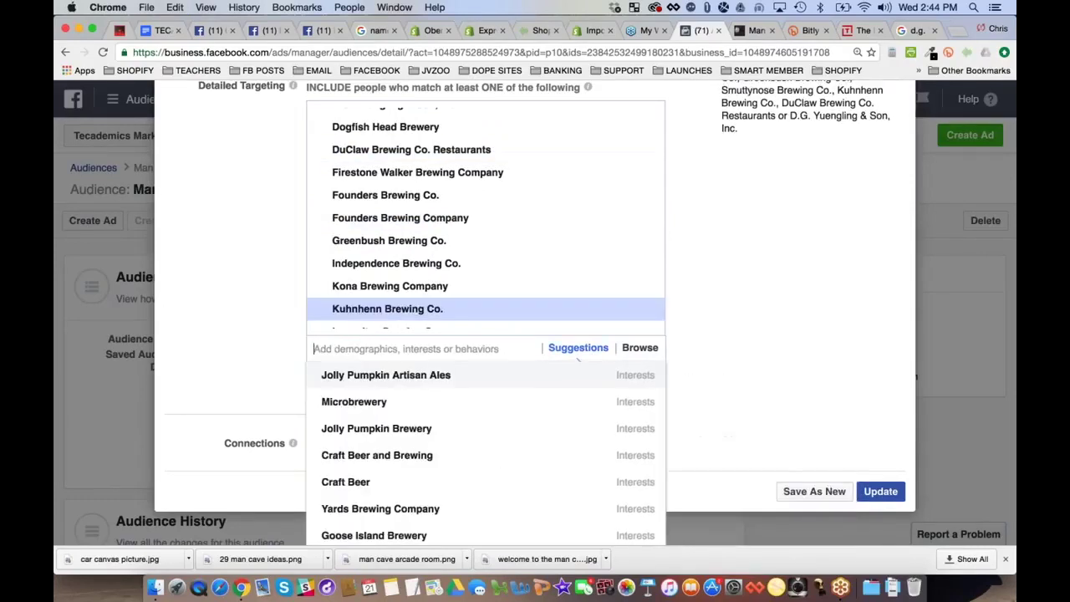
key("super+v")
left_click(410, 376)
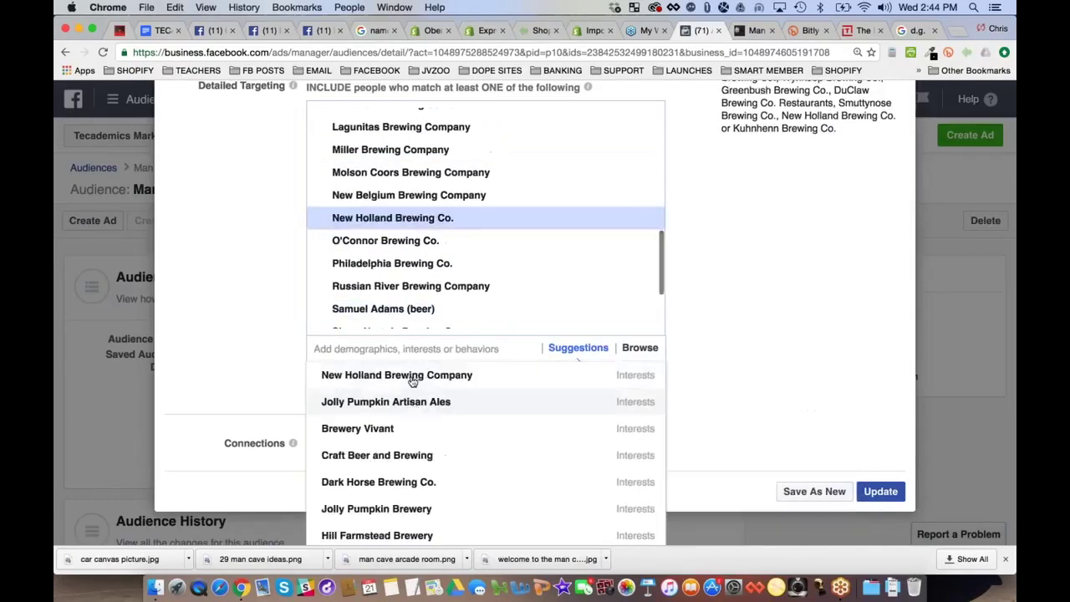
Add Green Flash, Dark Horse, Christian Moerlein, Great Divide and Four Peaks Brewing Co. interests
key("super+v")
left_click(410, 378)
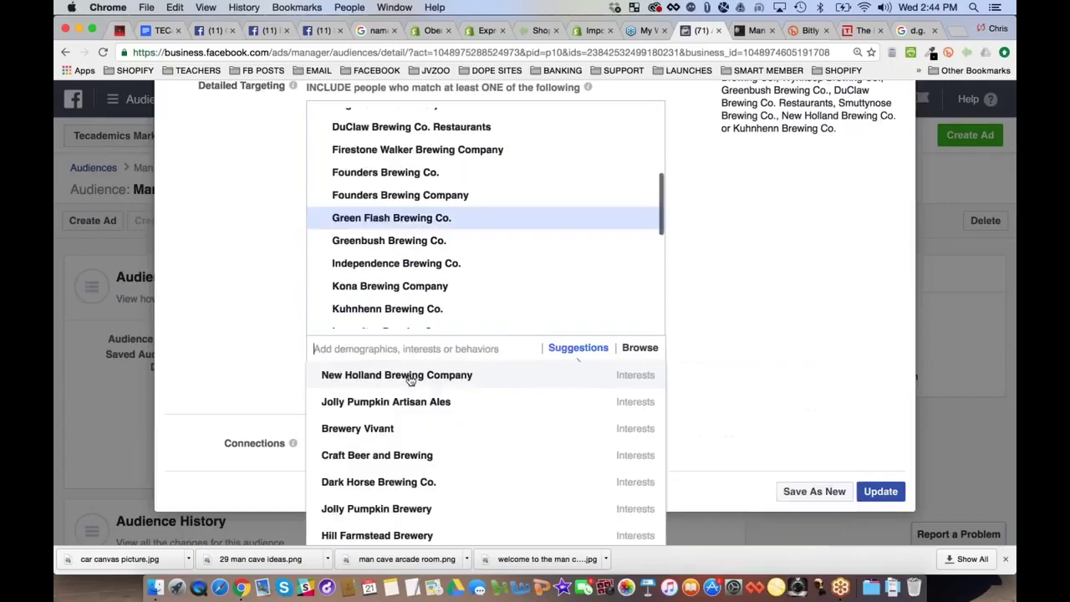
key("super+v")
left_click(407, 378)
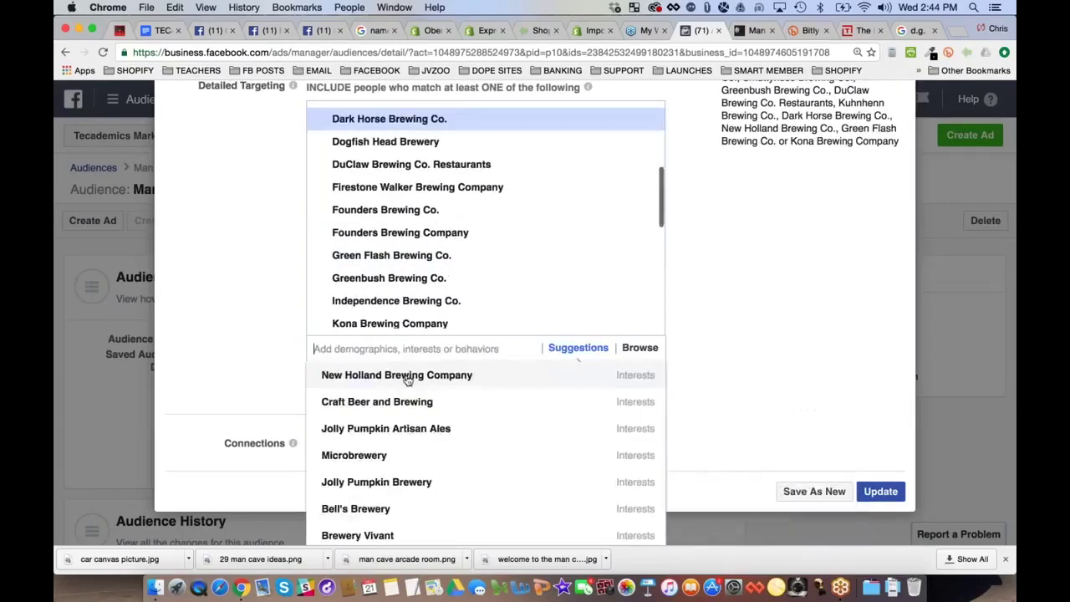
key("super+v")
left_click(405, 375)
key("super+v")
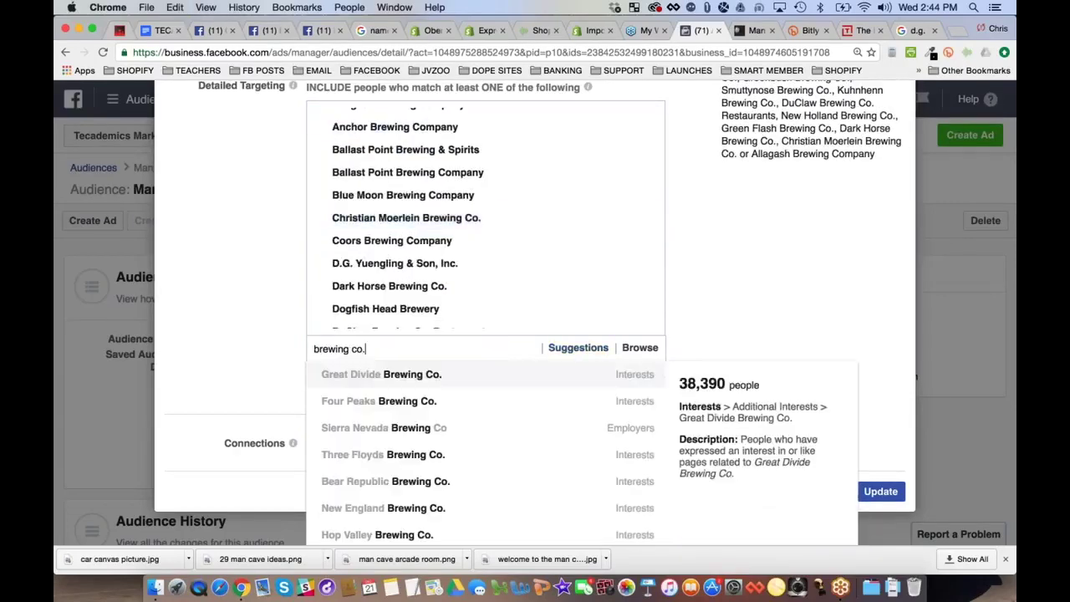
left_click(401, 375)
key("super+v")
left_click(402, 375)
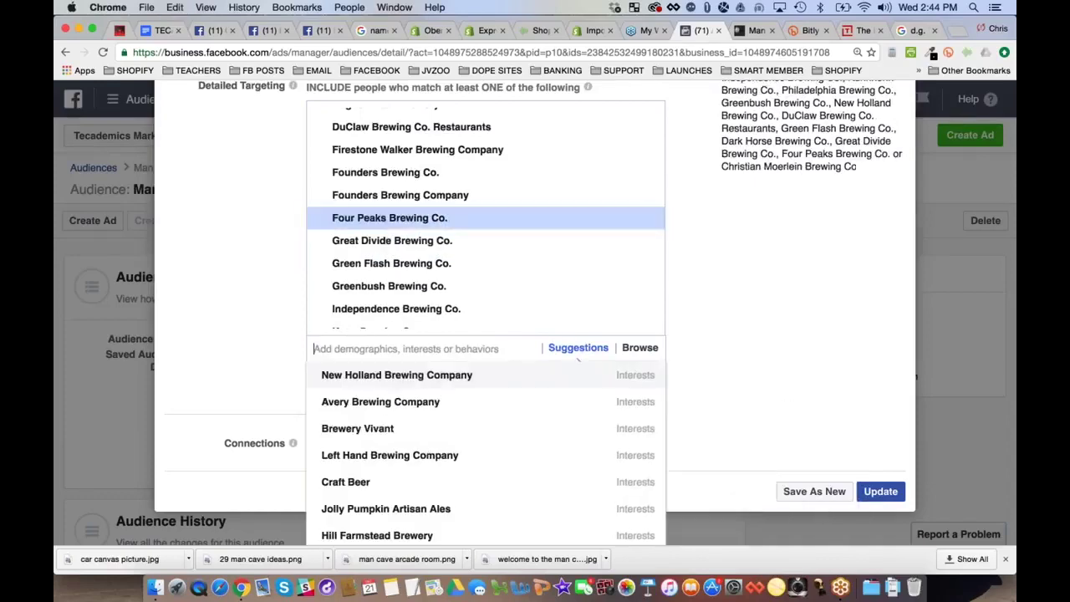
Target Sierra Nevada Brewing Co employees; add Three Floyds, Bear Republic, New England, Hop Valley interests
key("super+v")
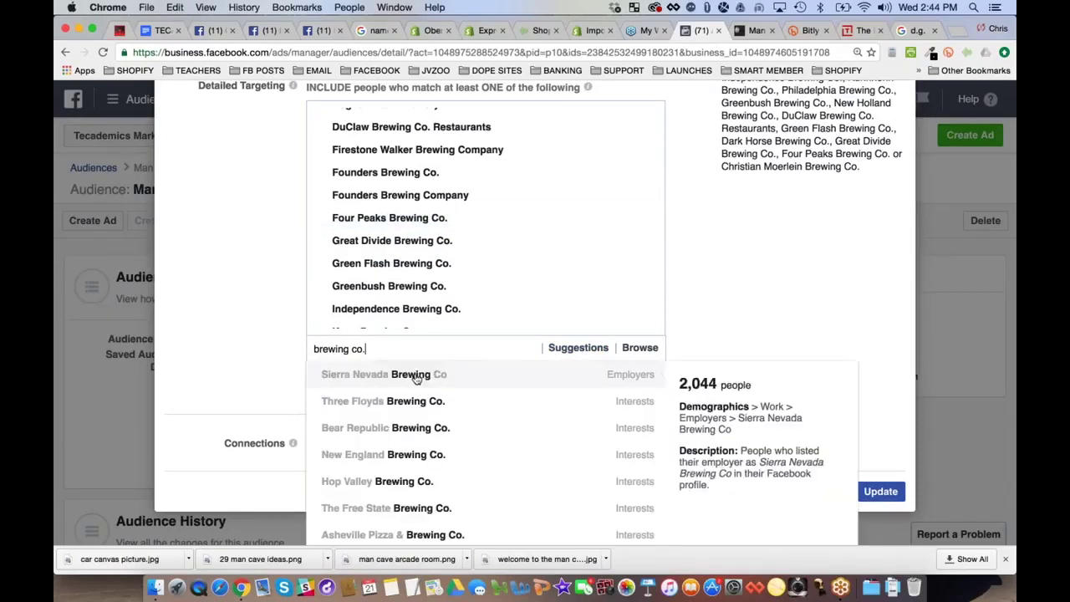
left_click(410, 376)
key("super+v")
left_click(410, 375)
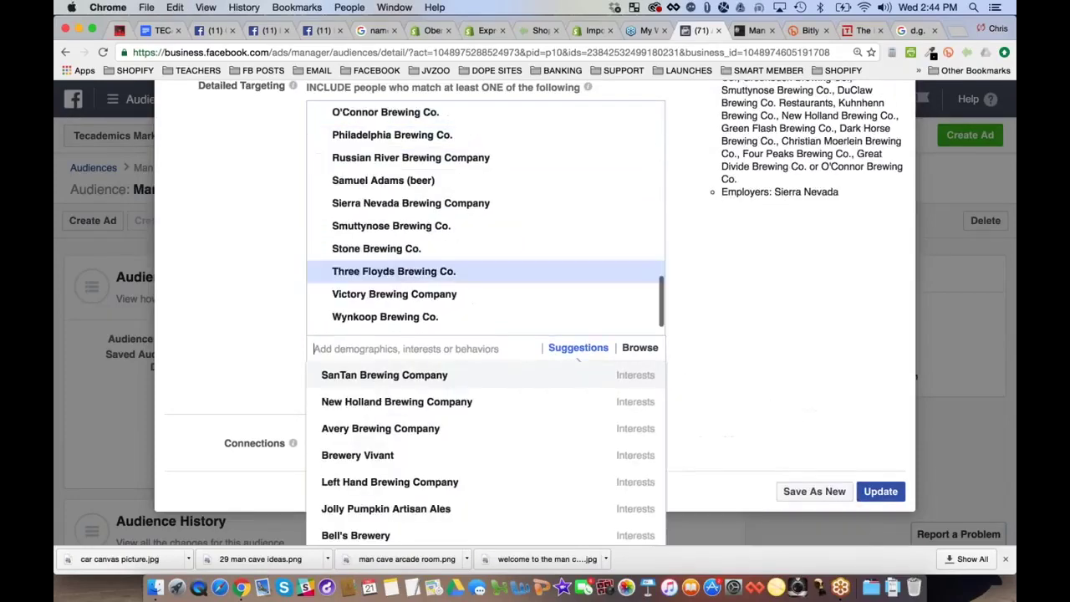
key("super+v")
left_click(409, 375)
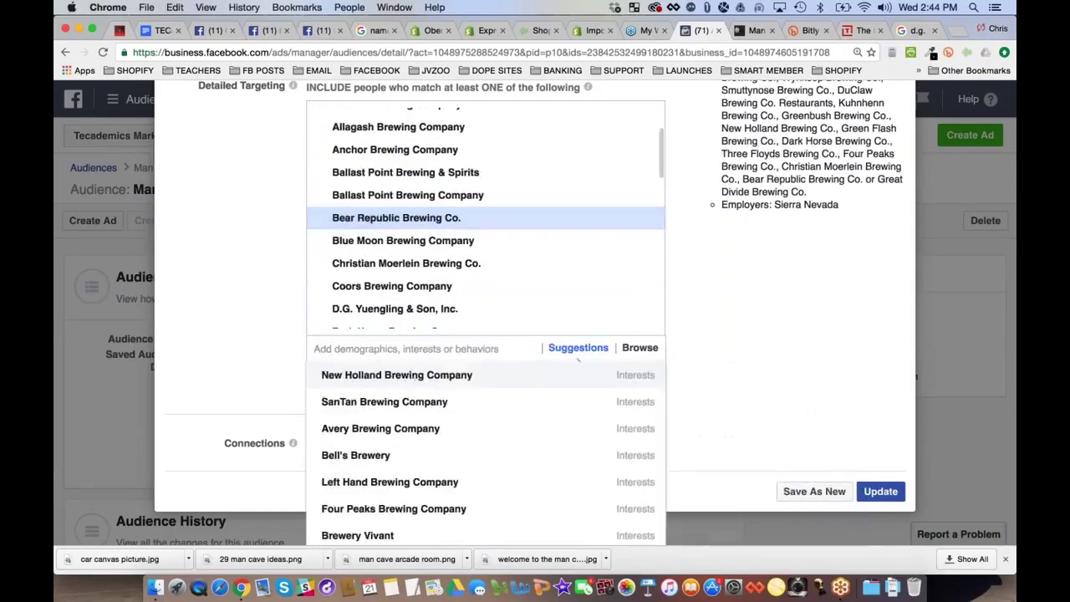
type("brewing co.")
left_click(401, 376)
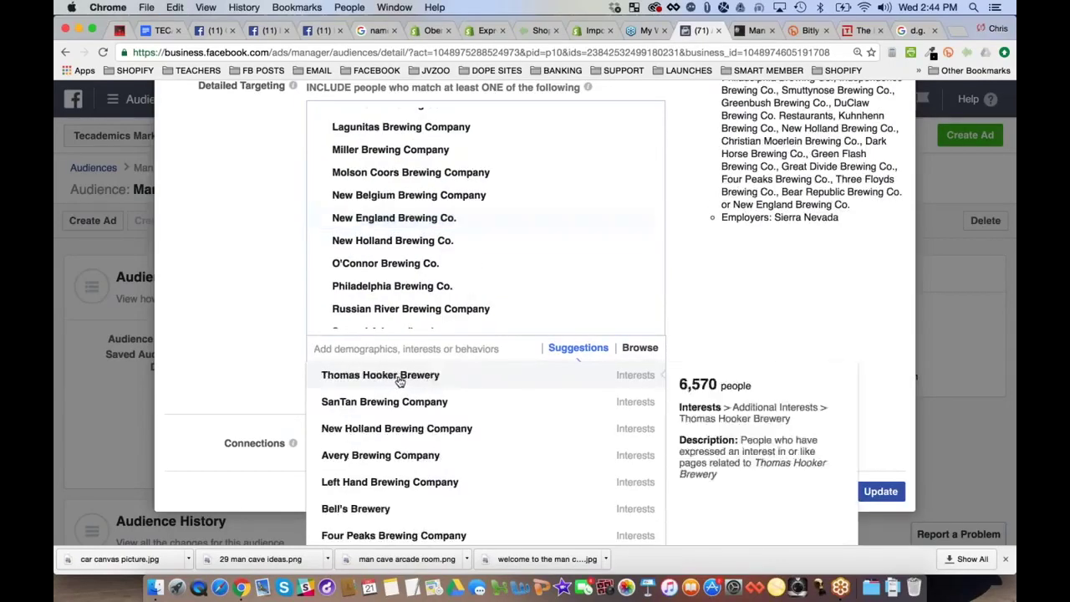
type("brewing co.")
left_click(399, 376)
Add The Free State, Asheville Pizza & Brewing, Greenport Harbor and Thirsty Dog Brewing Co. interests
type("brewing co.")
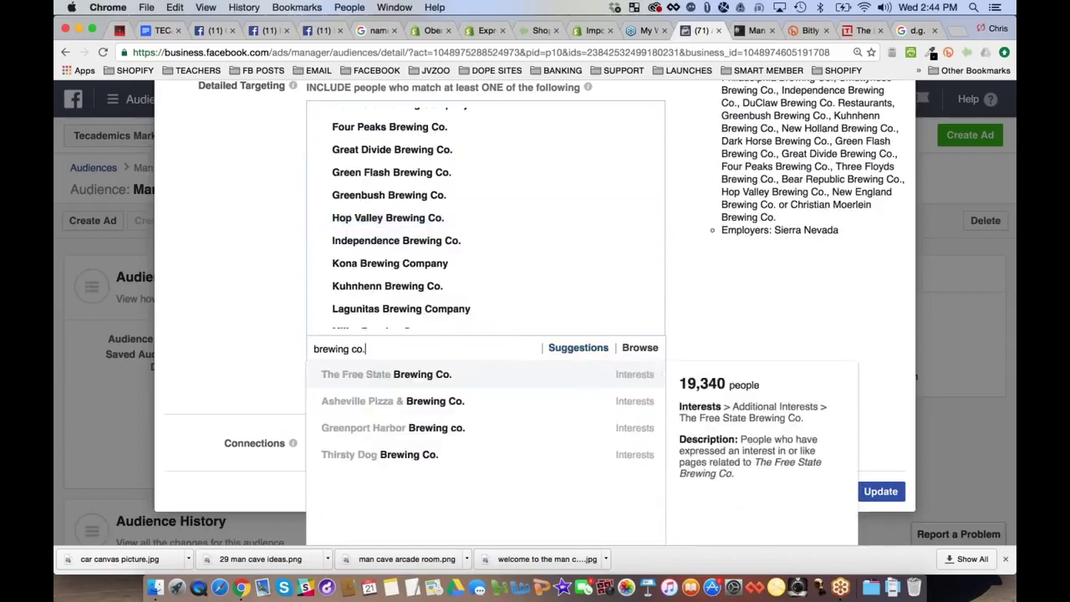
left_click(423, 375)
type("brewing co.")
left_click(424, 377)
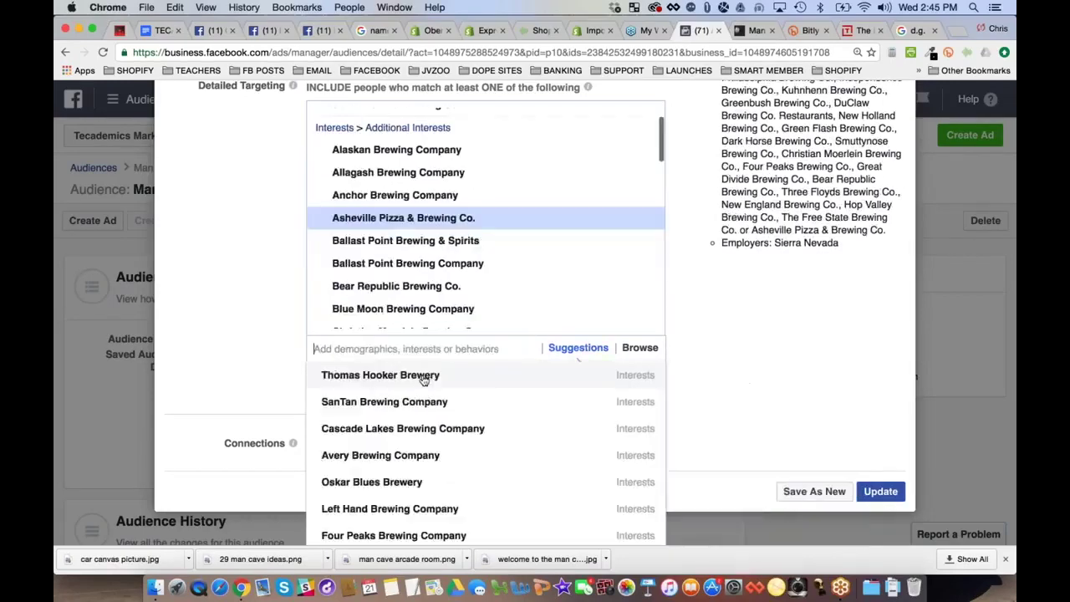
type("brewing co.")
left_click(433, 376)
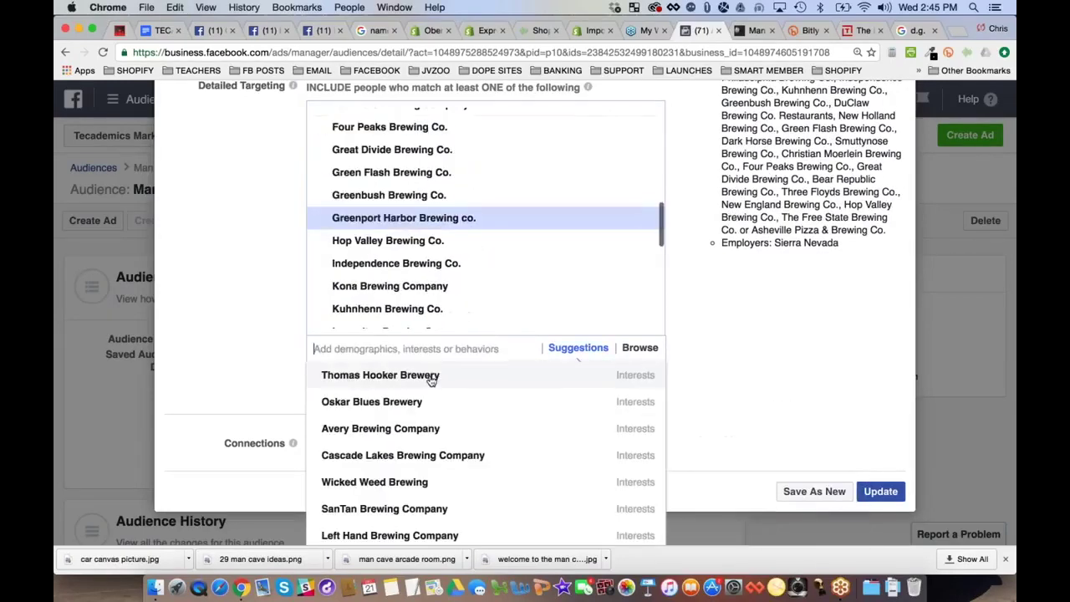
type("brewing co.")
left_click(437, 375)
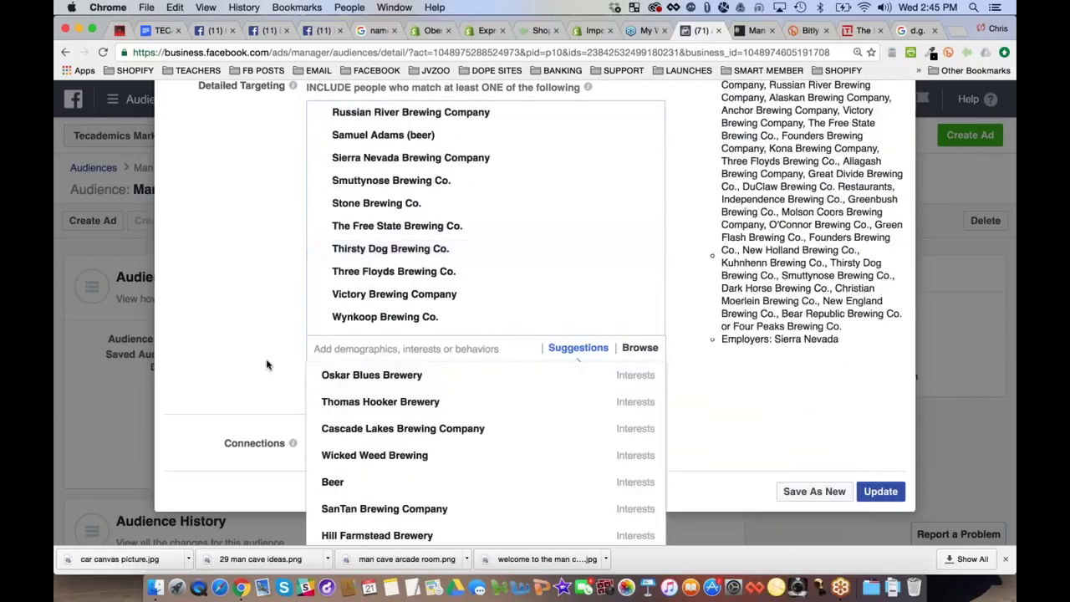
Check for remaining 'brewing co.' results, clear the search term and review the targeting list
type("brewing co.")
scroll(266, 378, "up", 3)
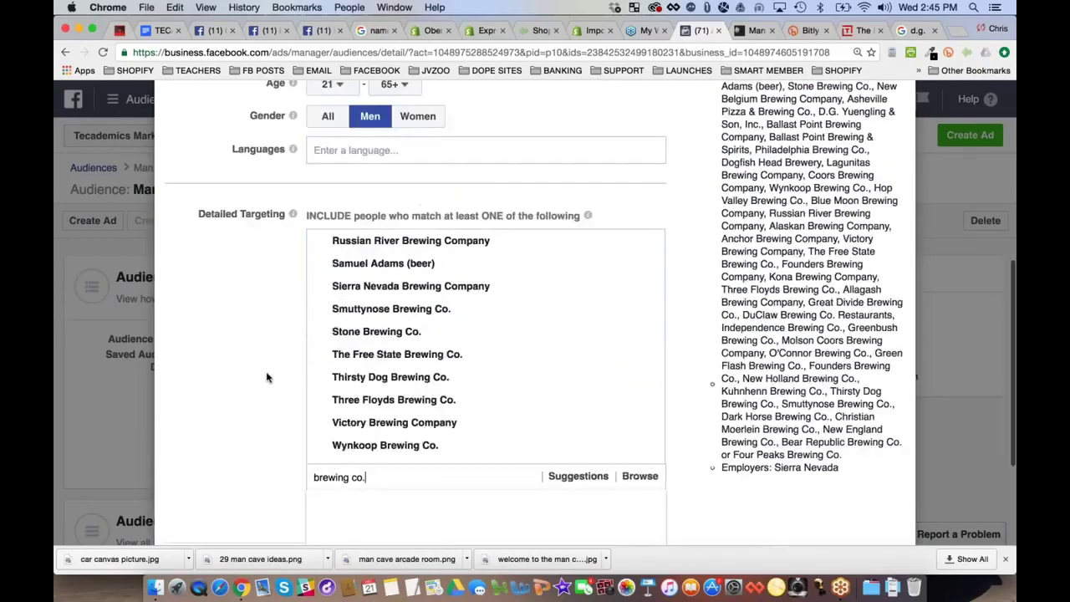
scroll(266, 378, "down", 3)
key("BackSpace")
key("BackSpace")
key("BackSpace")
key("BackSpace")
key("BackSpace")
key("BackSpace")
key("BackSpace")
key("BackSpace")
key("BackSpace")
key("BackSpace")
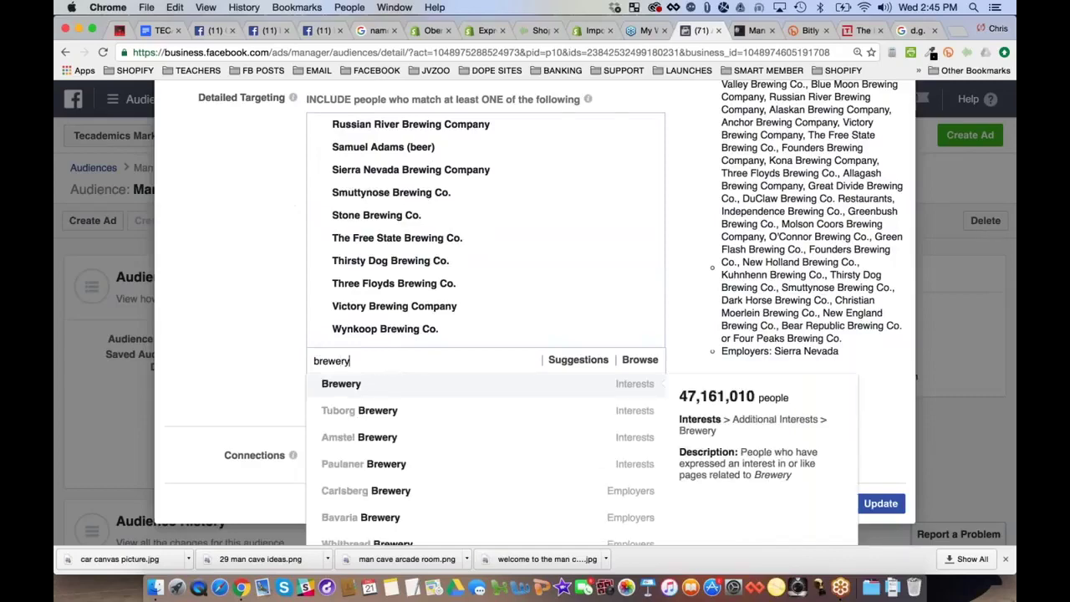
scroll(777, 310, "up", 4)
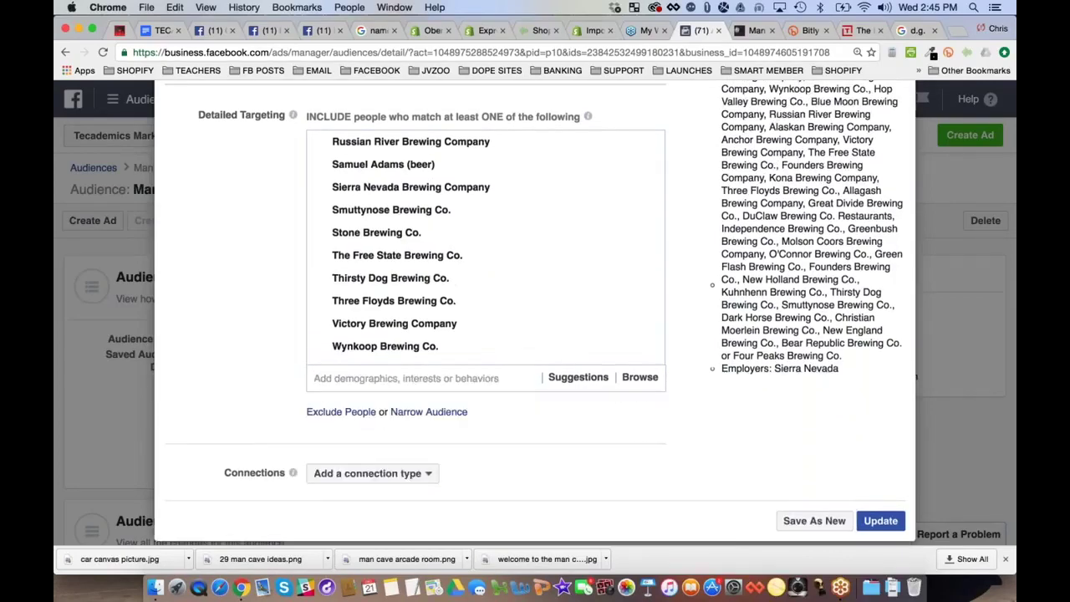
scroll(590, 308, "down", 2)
scroll(591, 307, "up", 3)
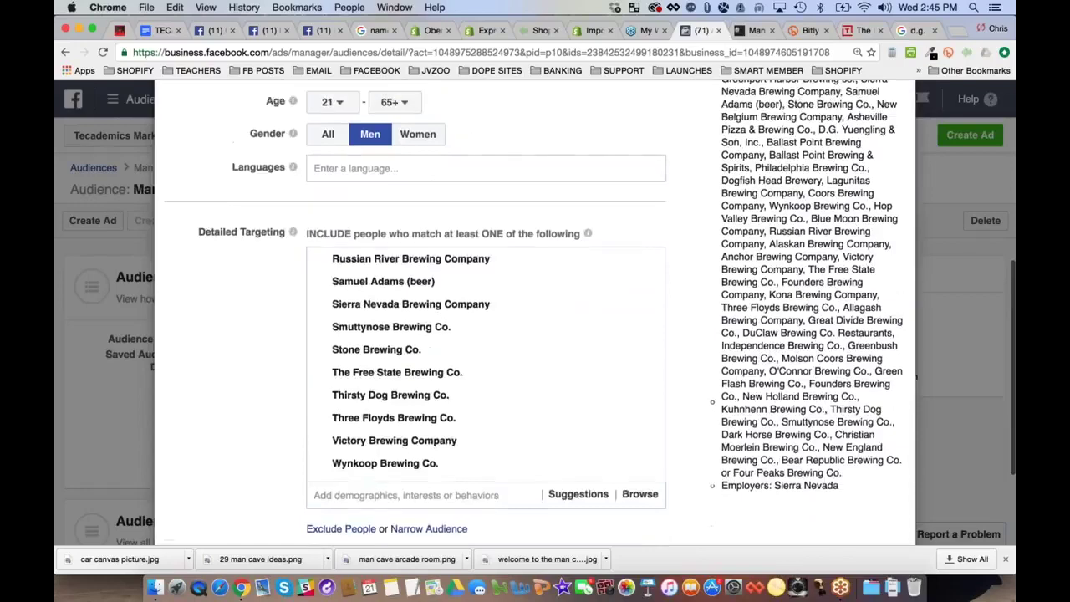
scroll(591, 308, "up", 6)
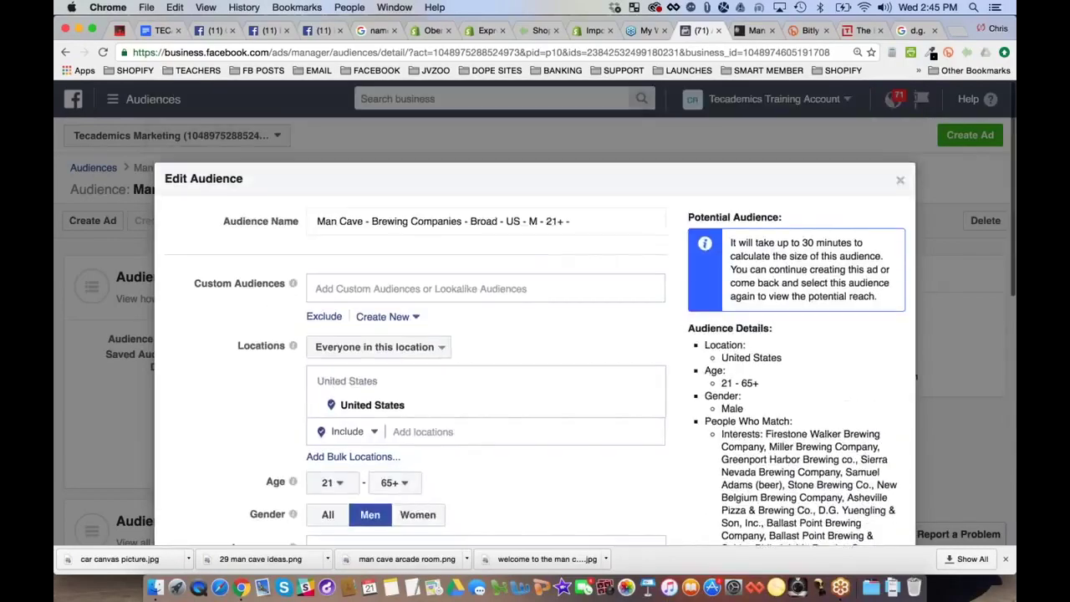
scroll(583, 315, "down", 1)
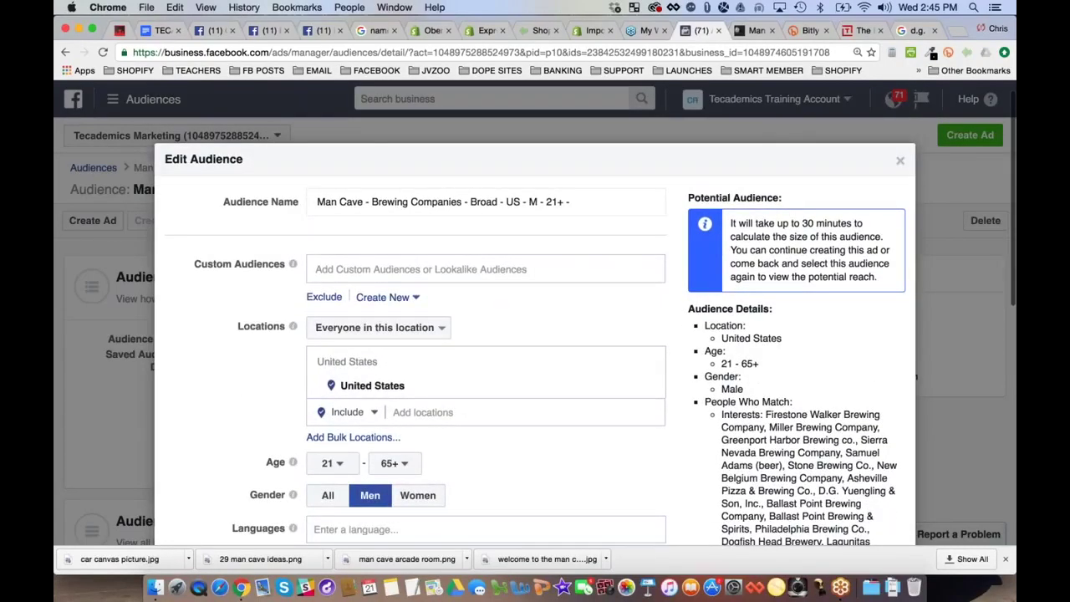
scroll(535, 335, "down", 3)
Append a '?????' placeholder to the end of the audience name
scroll(535, 335, "up", 4)
left_click(572, 218)
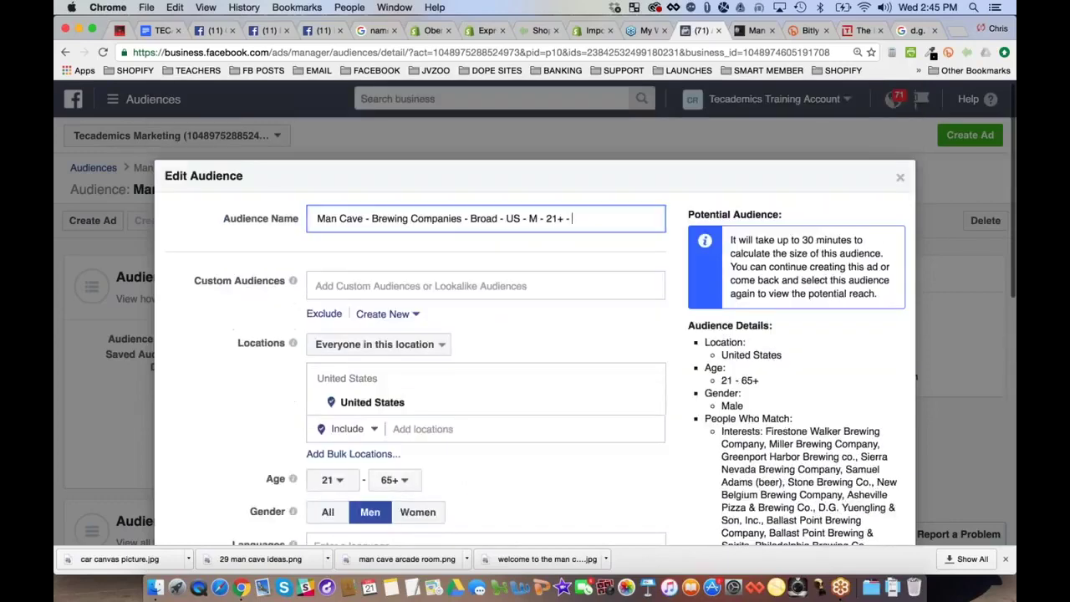
type("?")
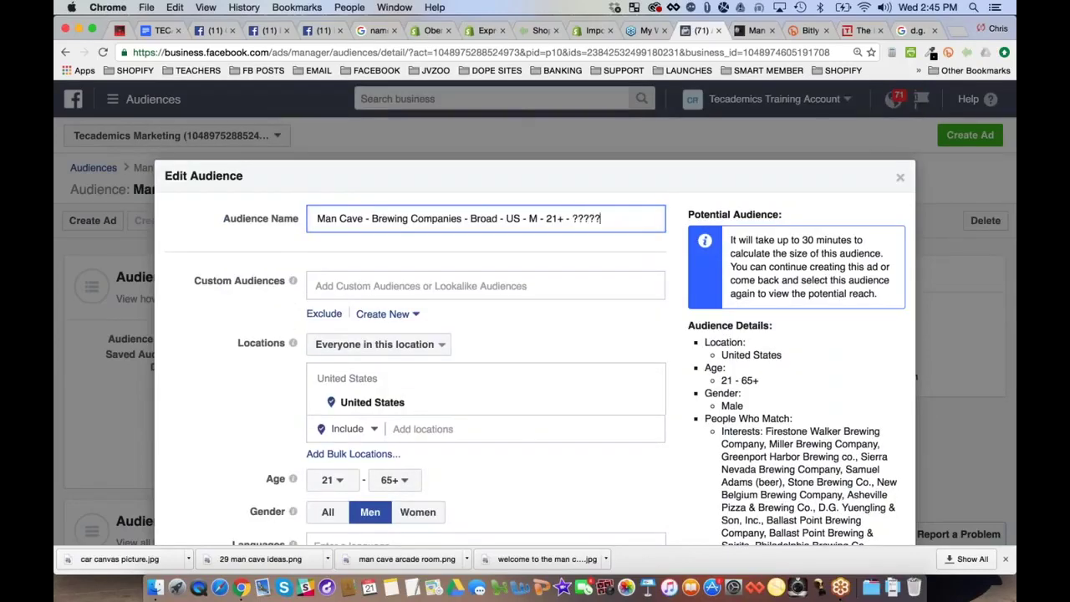
Save the Brewing Companies targeting as a new audience and return to the audience list
scroll(824, 429, "down", 2)
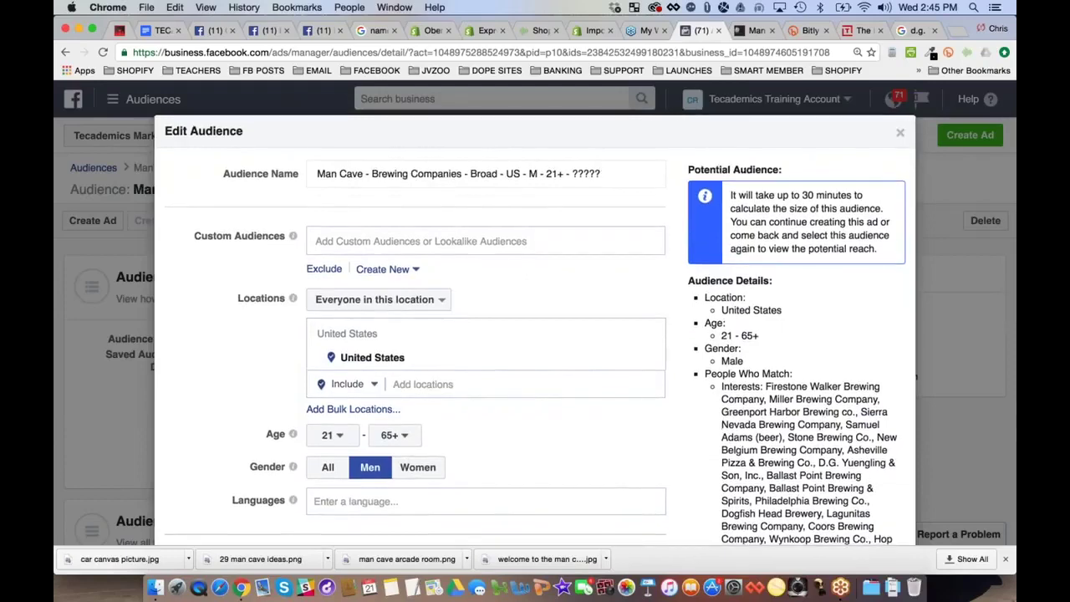
scroll(789, 418, "down", 10)
scroll(789, 456, "up", 1)
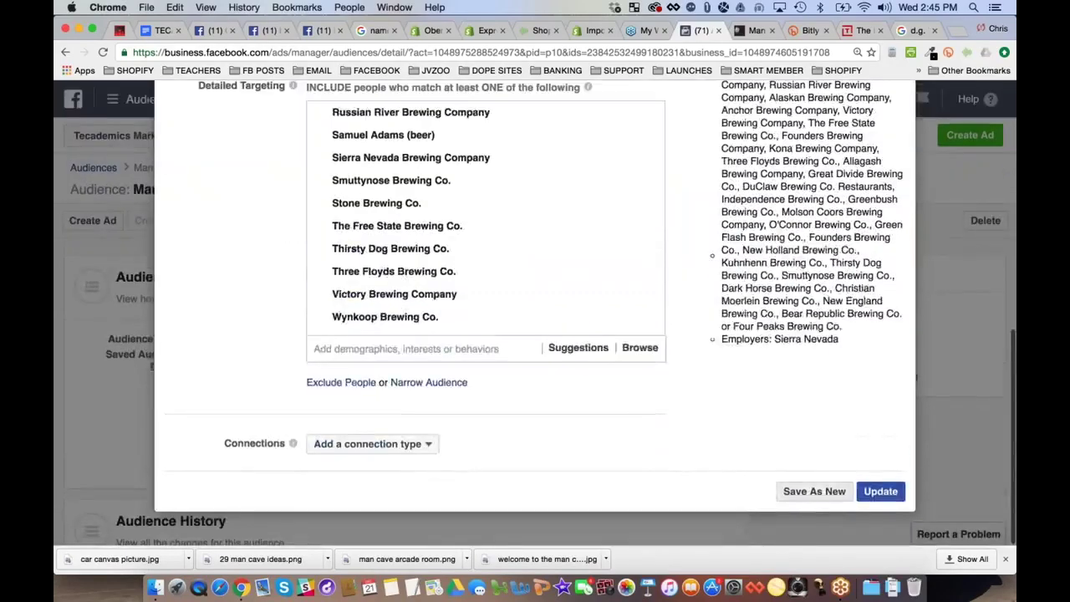
left_click(811, 490)
scroll(788, 473, "down", 3)
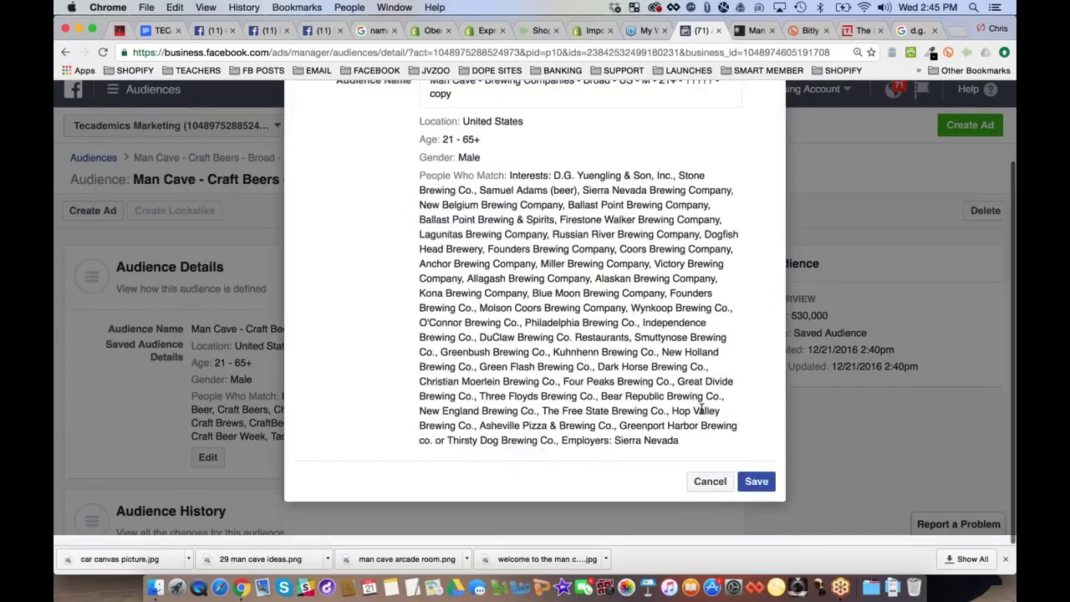
left_click(755, 480)
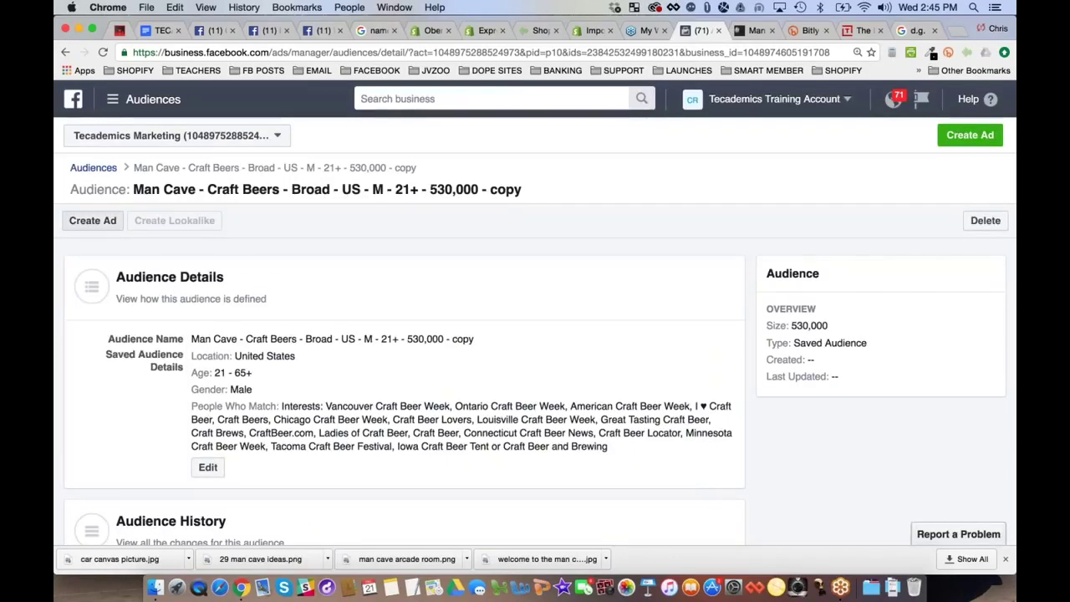
left_click(93, 167)
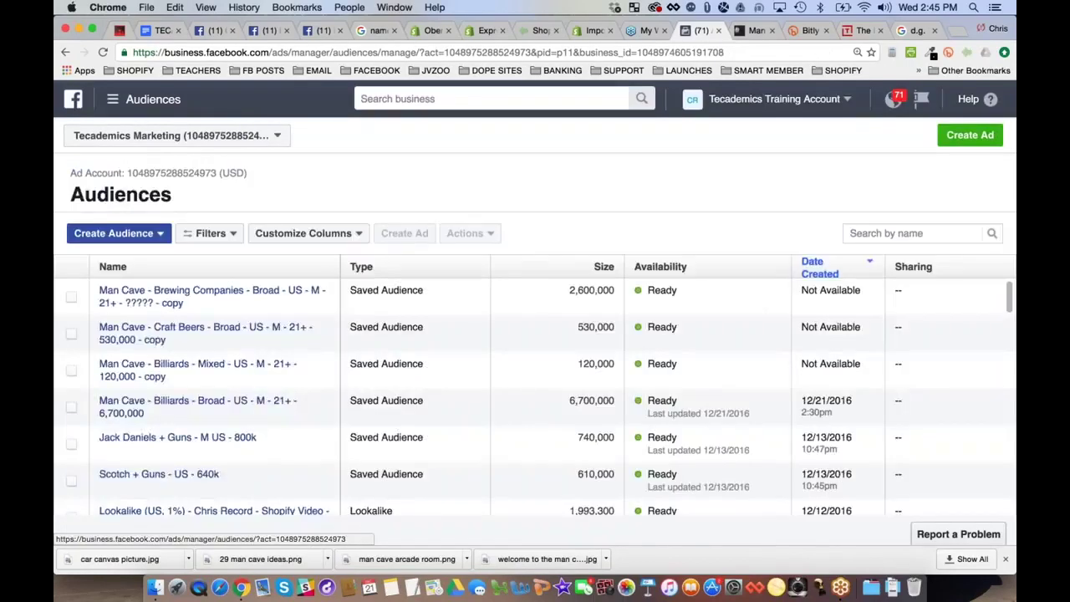
Copy the 2,600,000 audience size and open the Brewing Companies audience for editing
left_click_drag(569, 291, 615, 291)
key("super+c")
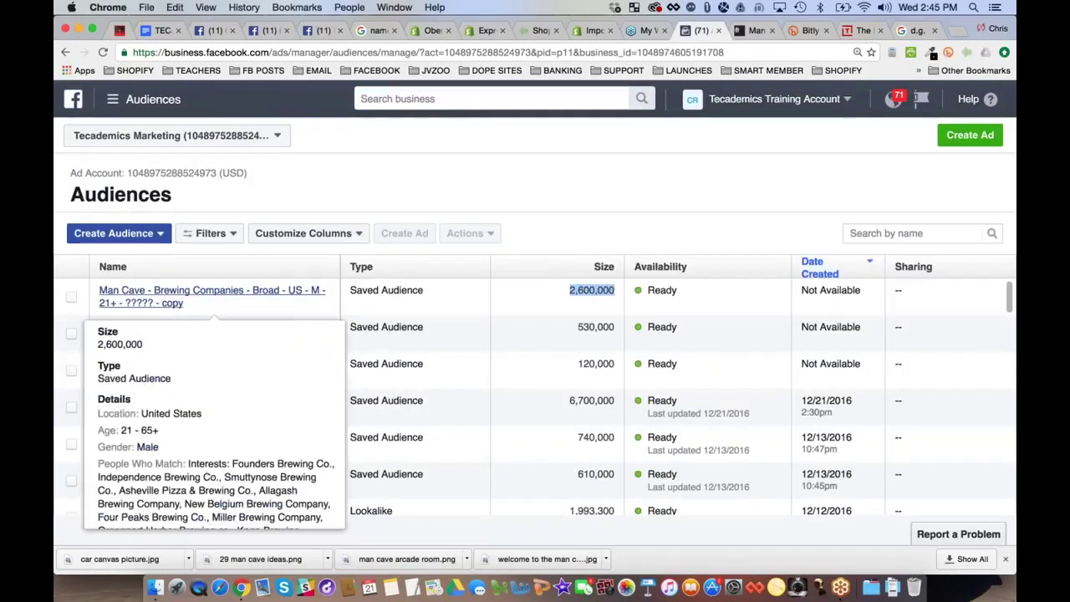
left_click(184, 290)
scroll(315, 385, "down", 1)
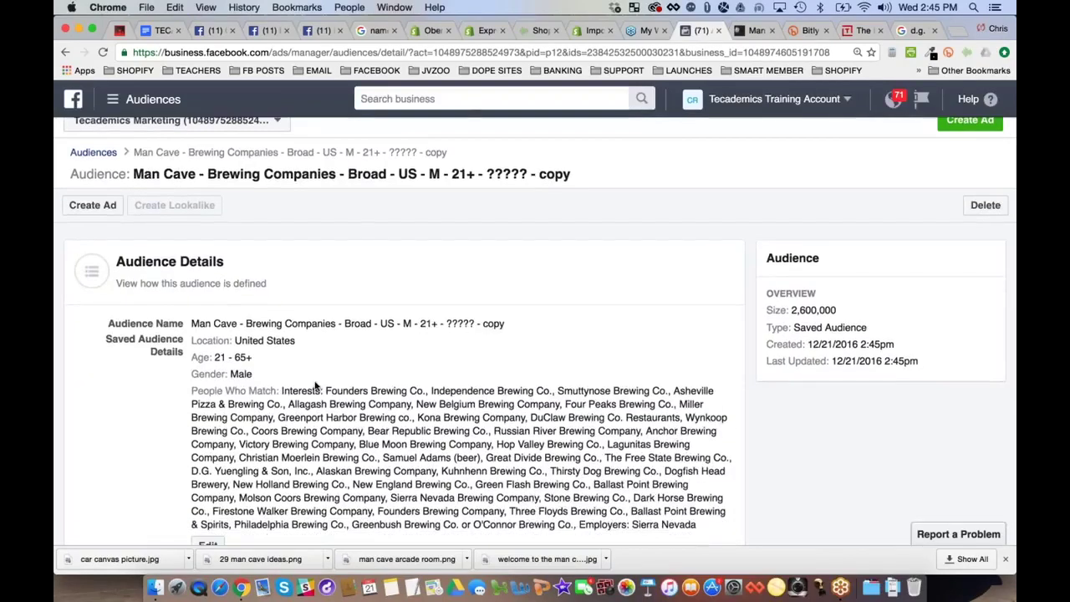
scroll(315, 384, "down", 5)
left_click(209, 339)
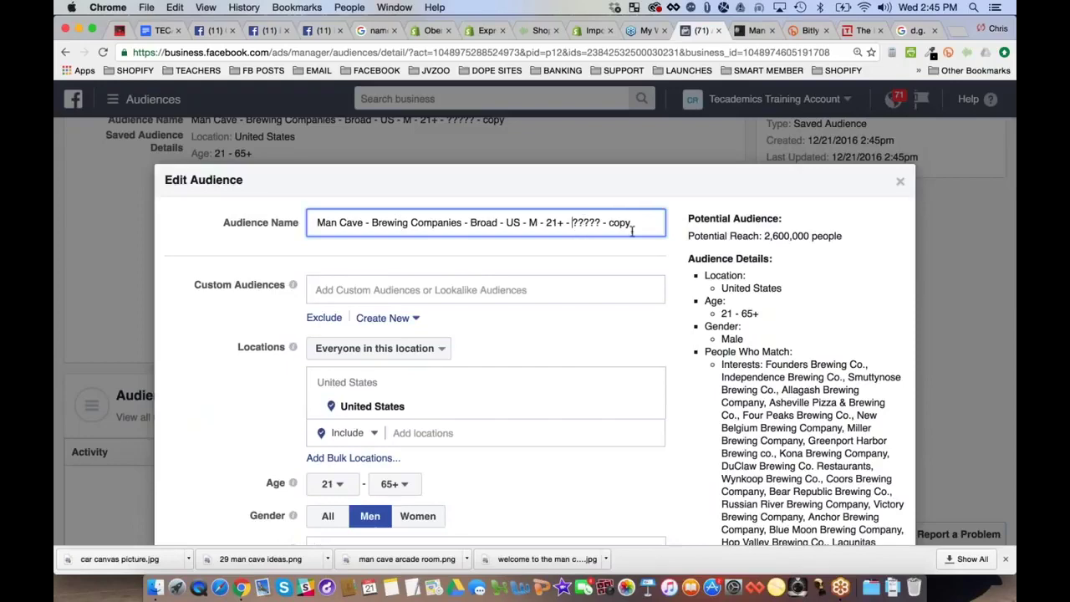
Replace '????? - copy' in the audience name with 2,600,000, update, and return to Audiences
left_click_drag(572, 222, 632, 222)
key("super+v")
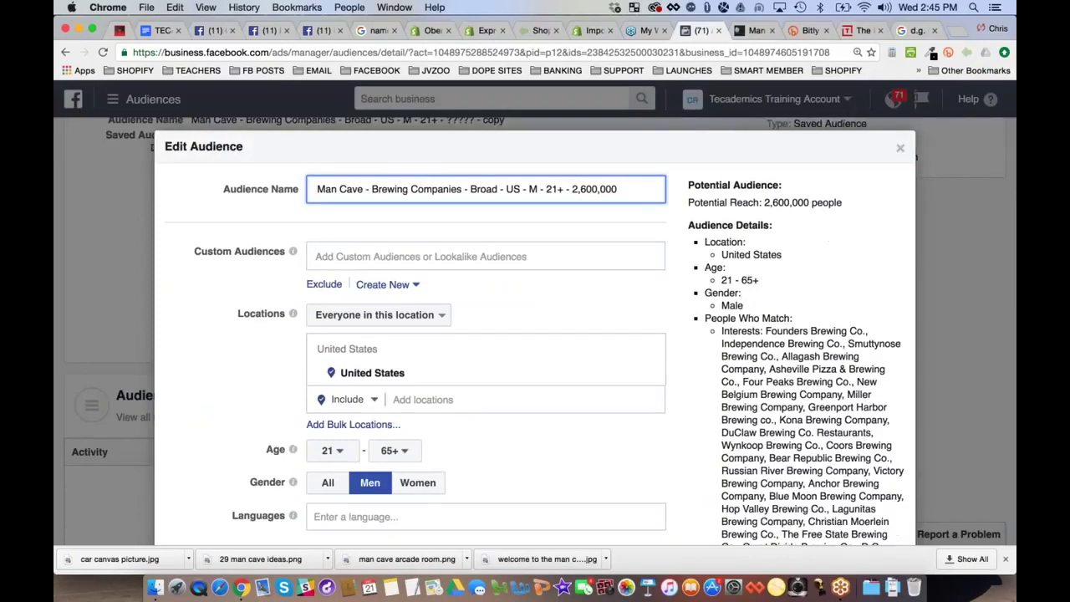
scroll(536, 335, "down", 10)
left_click(882, 490)
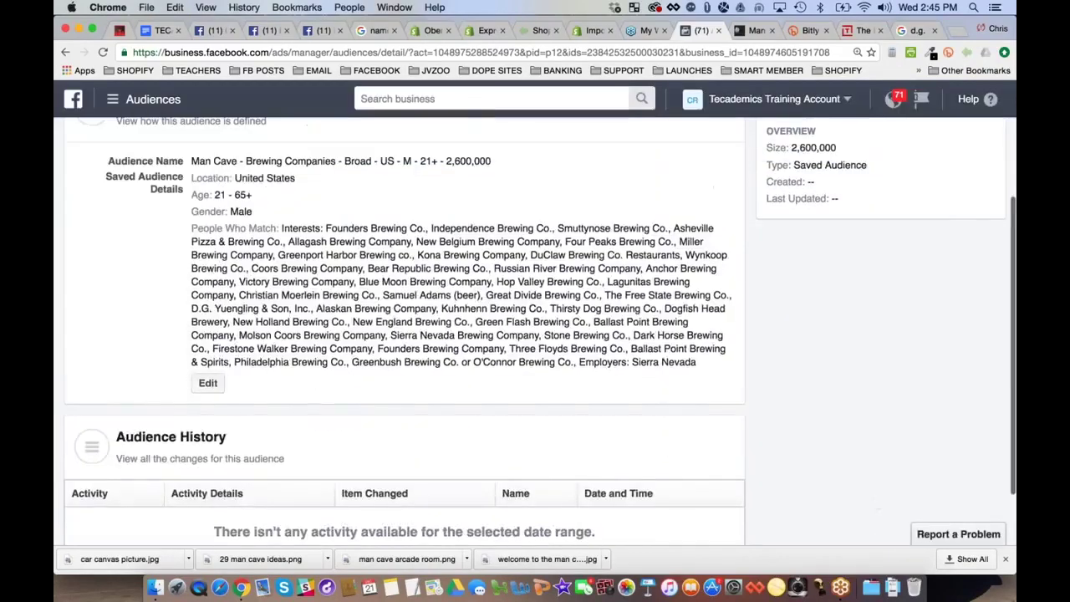
scroll(193, 312, "up", 5)
left_click(93, 169)
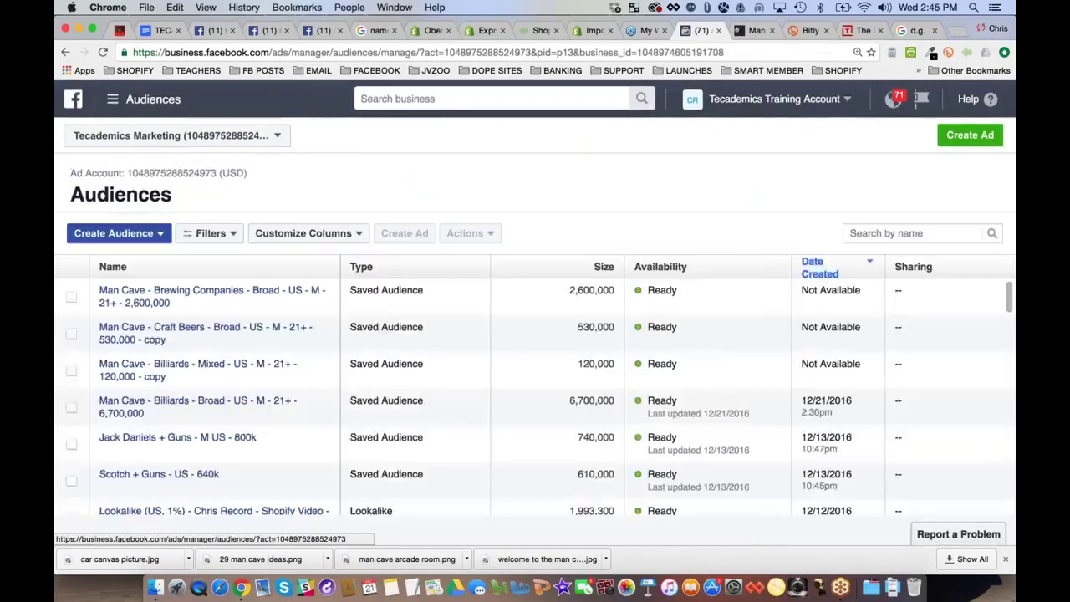
mouse_move(167, 299)
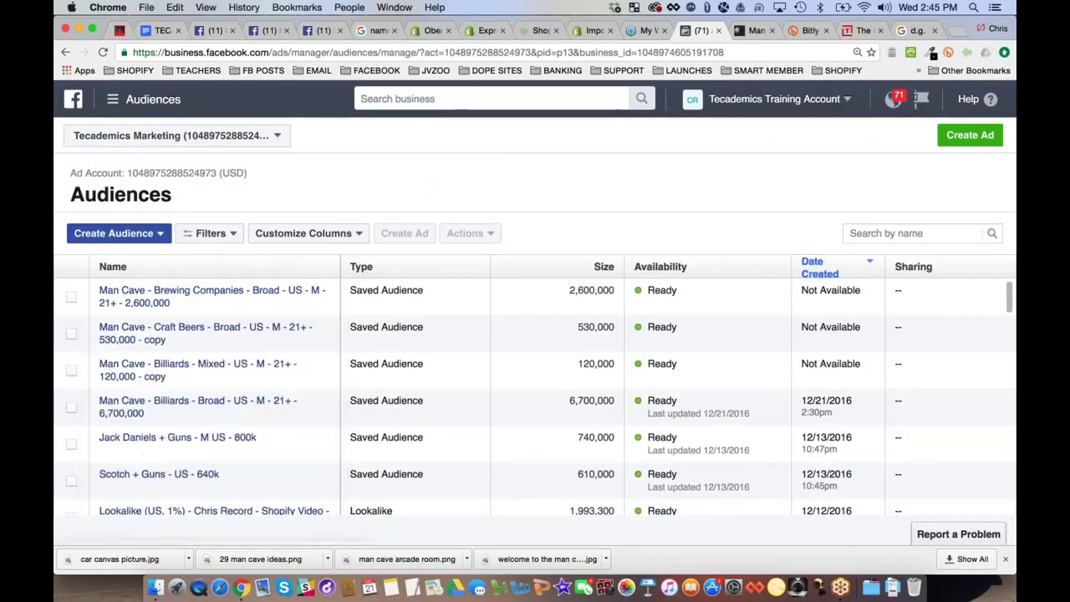
mouse_move(215, 405)
mouse_move(214, 296)
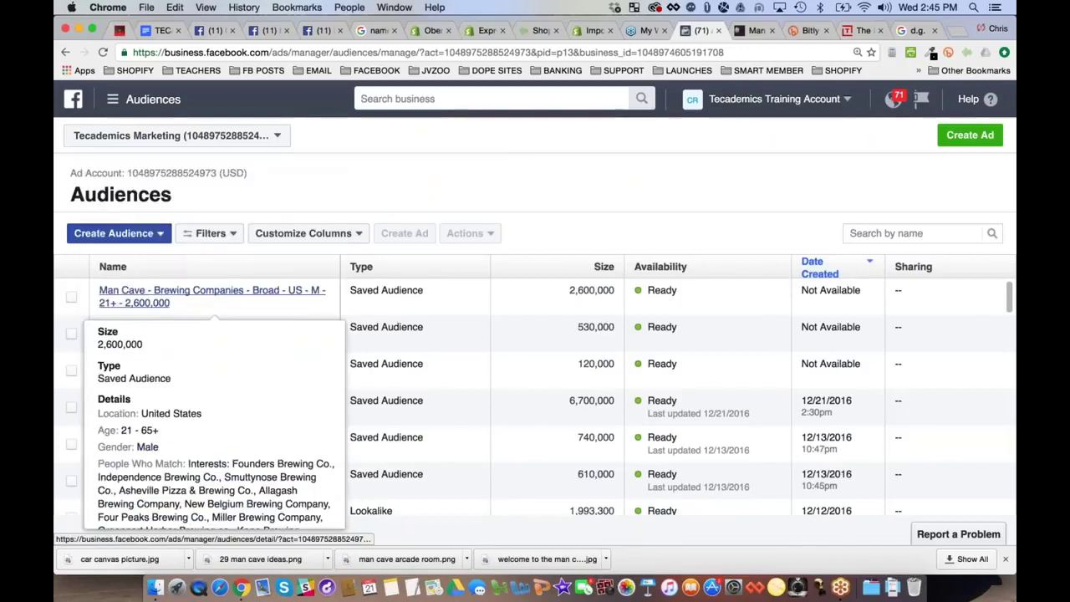
double_click(581, 402)
left_click(585, 366)
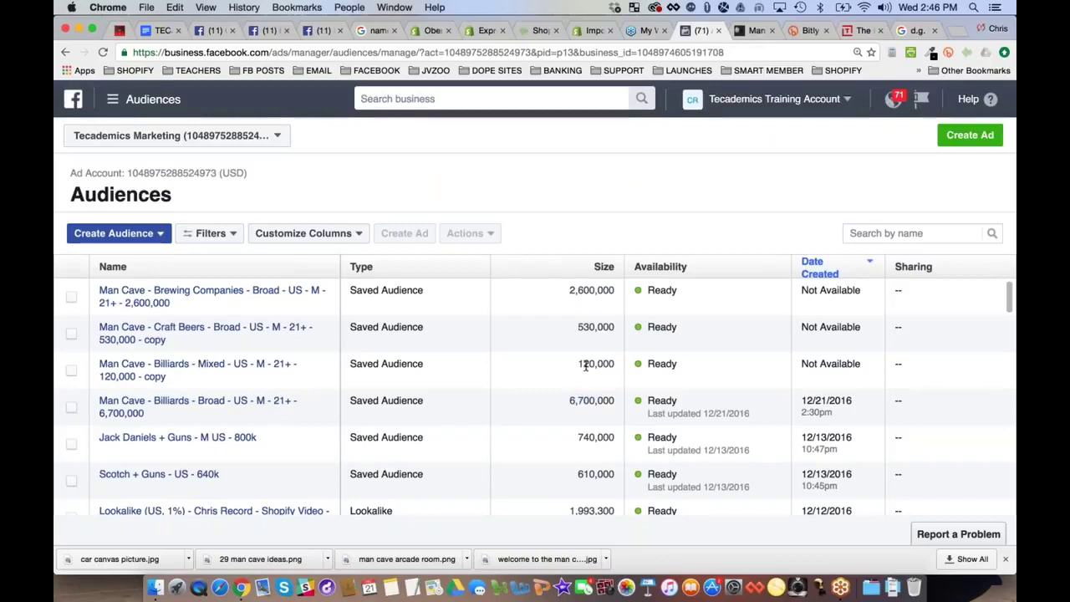
double_click(585, 366)
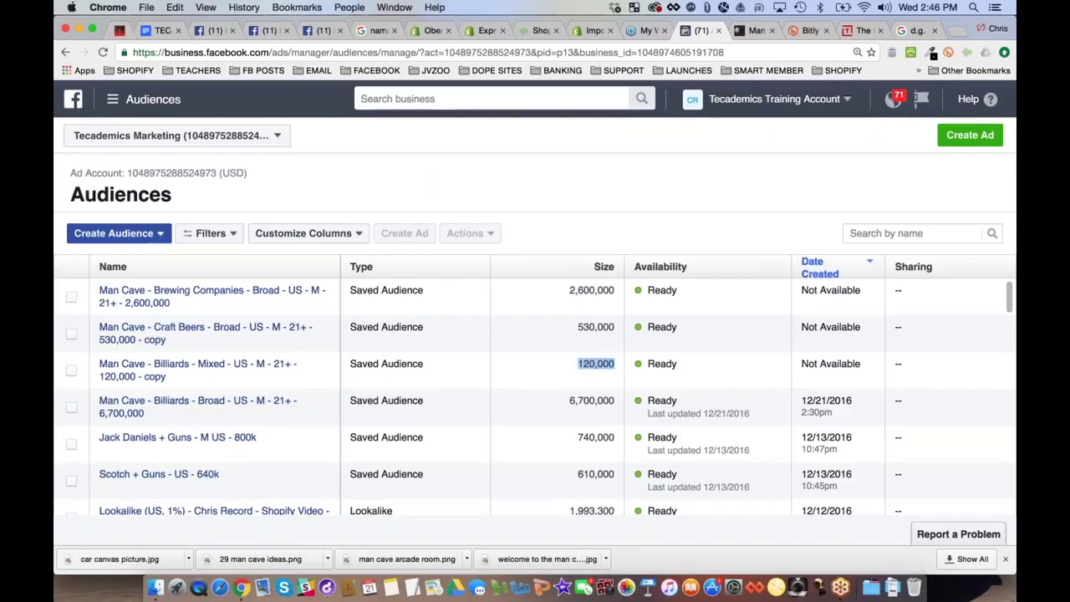
mouse_move(212, 296)
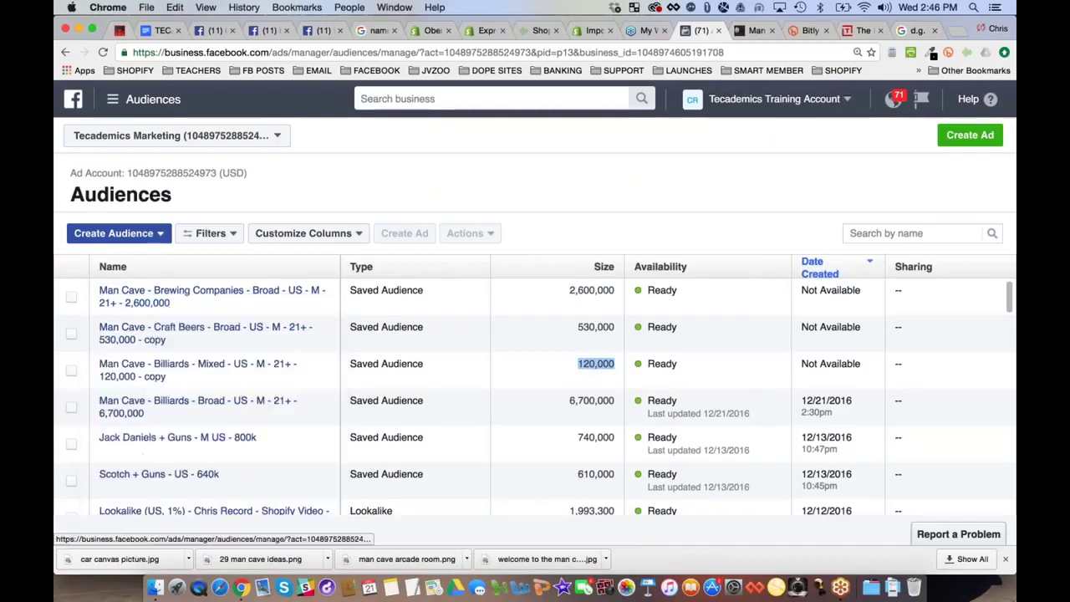
left_click(577, 292)
double_click(587, 291)
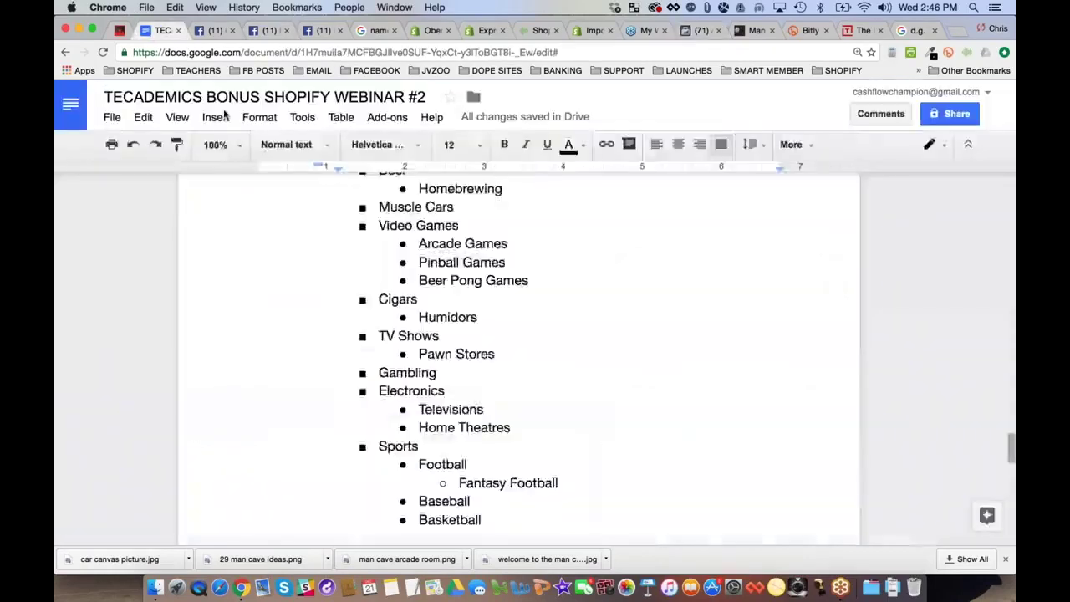
left_click(159, 30)
scroll(486, 295, "up", 3)
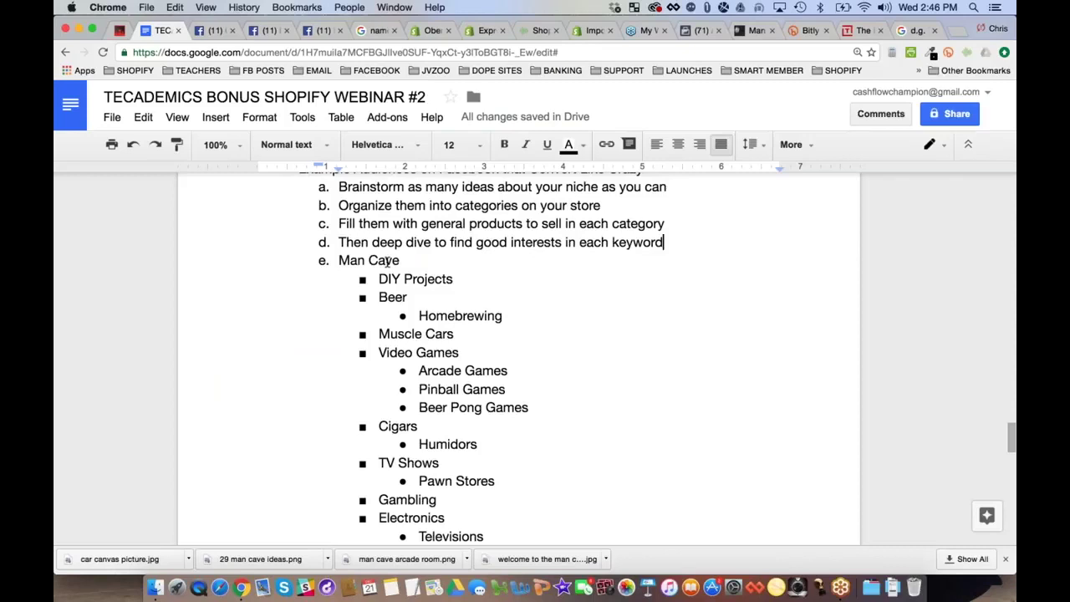
left_click(705, 32)
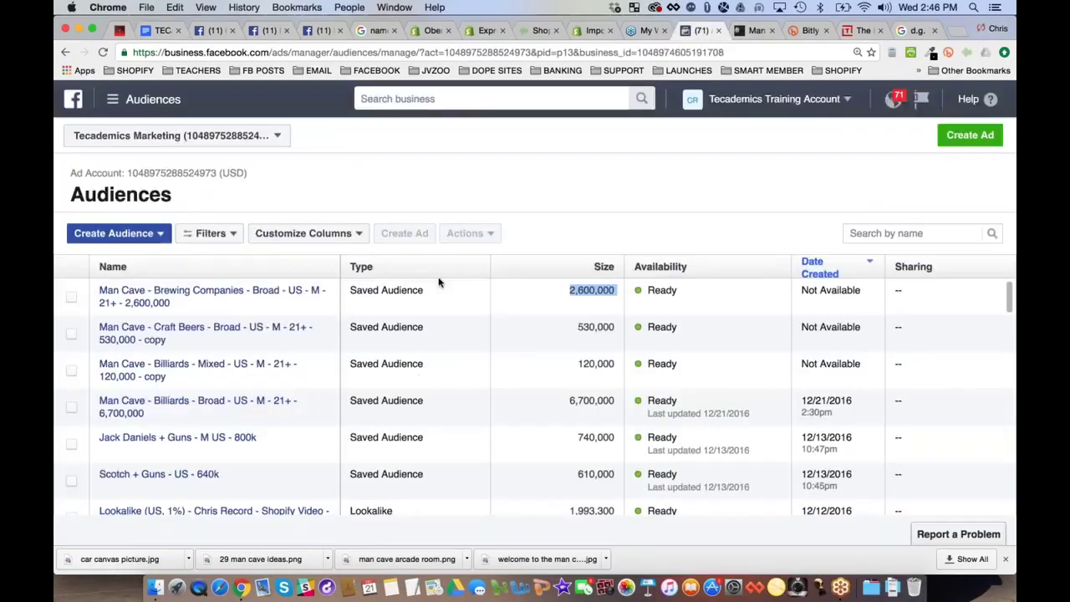
left_click(571, 176)
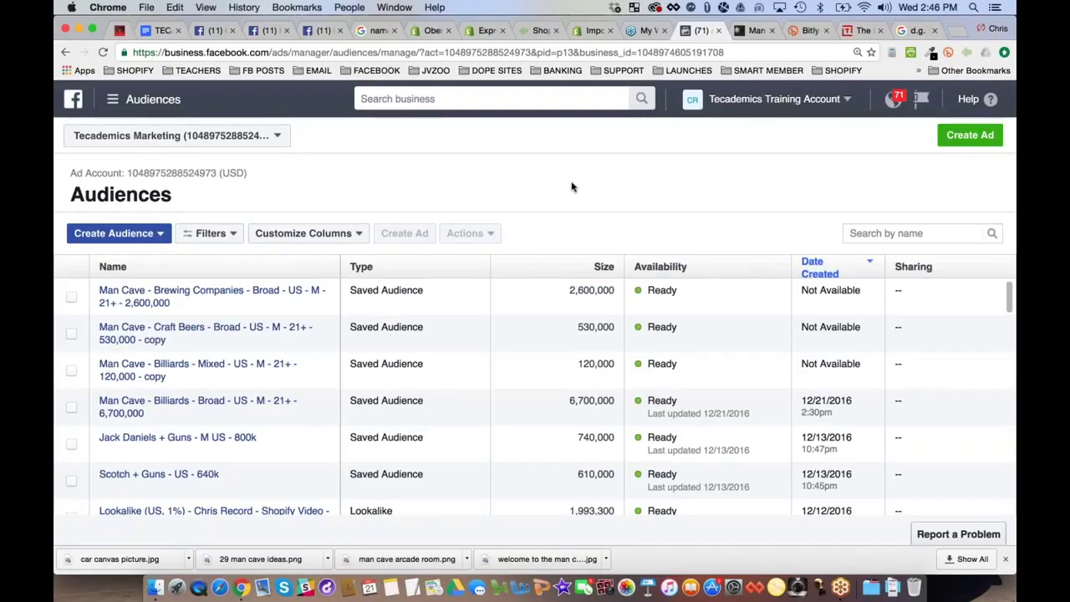
scroll(572, 187, "down", 1)
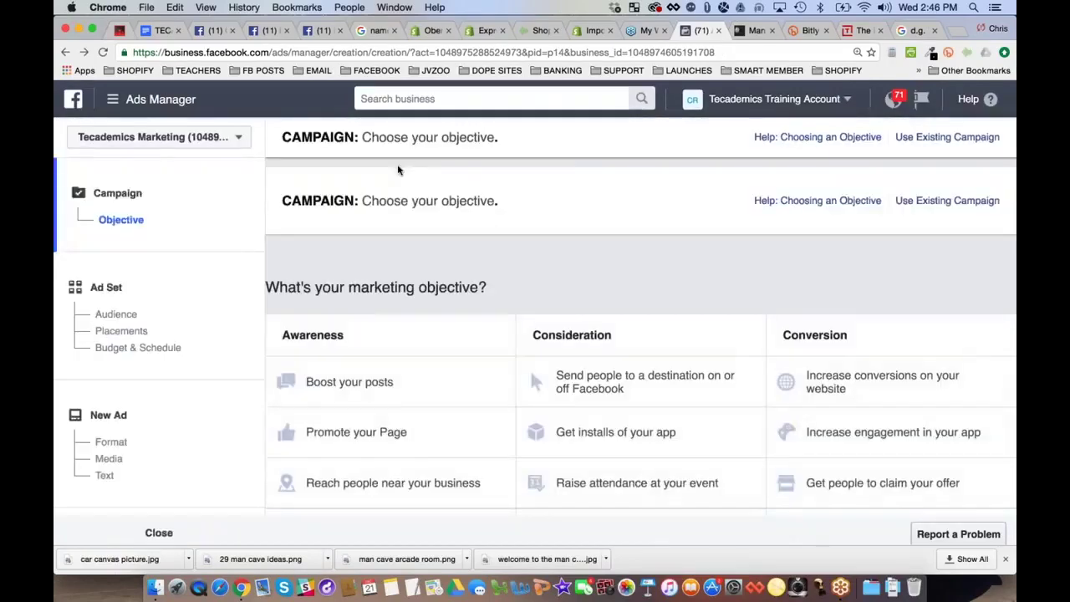
Start a Boost your posts campaign and load the saved Man Cave - Brewing Companies audience
left_click(377, 379)
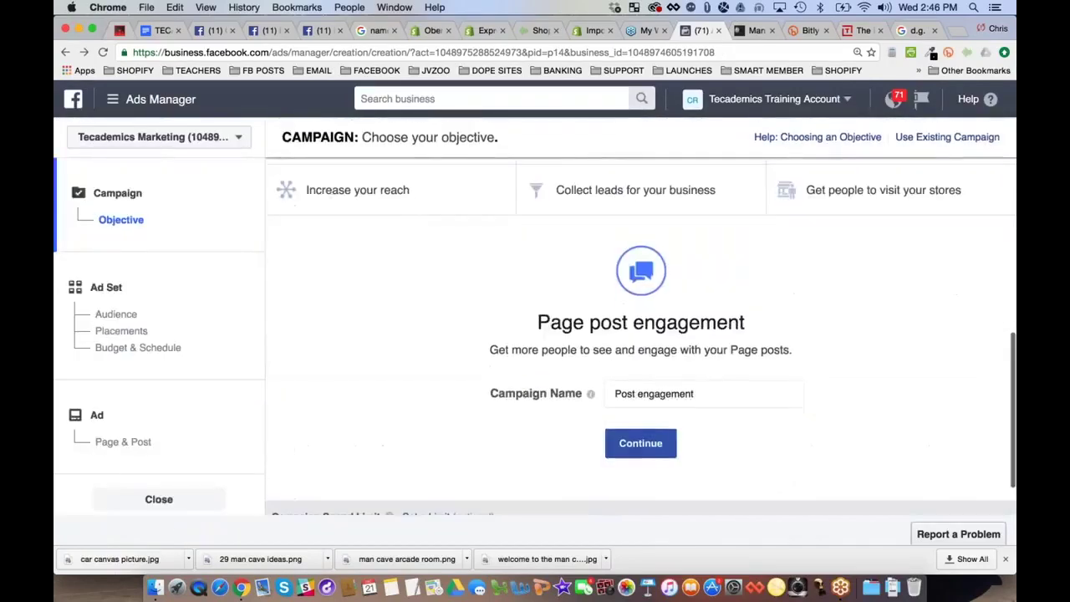
left_click(641, 443)
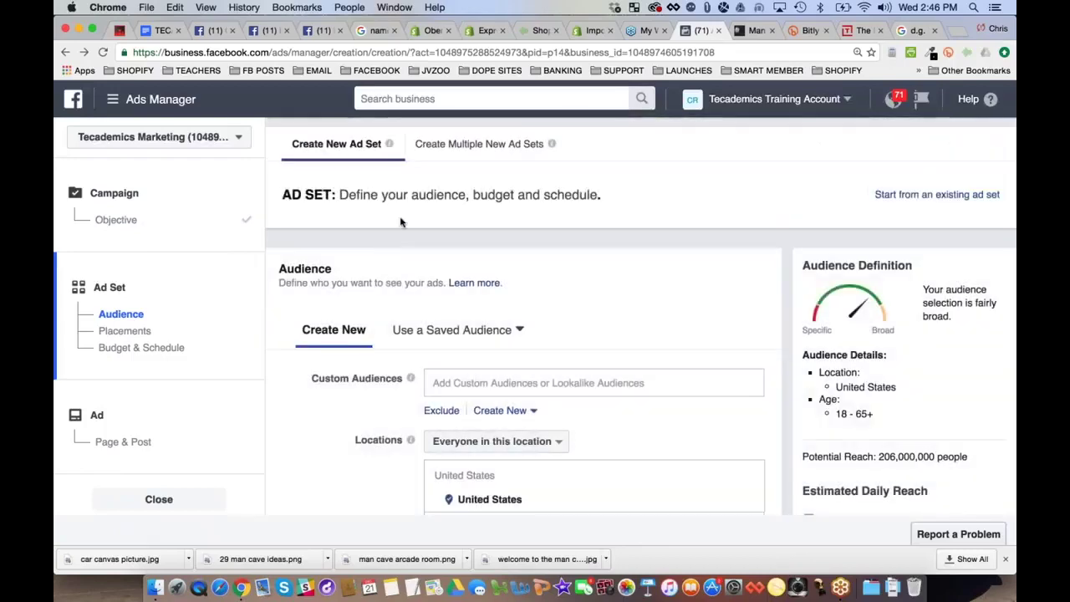
left_click(523, 331)
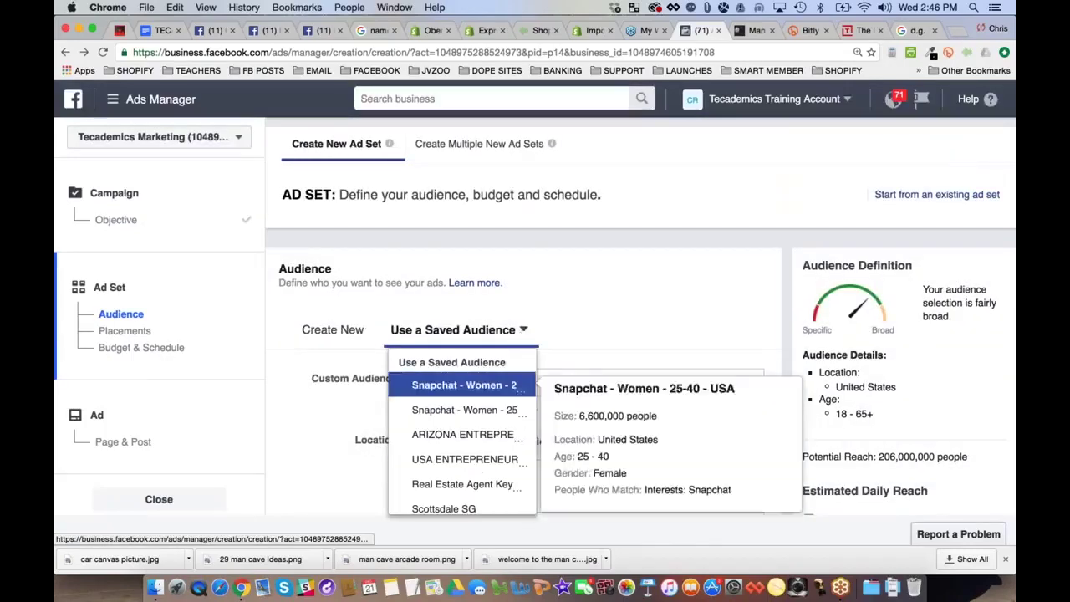
scroll(452, 318, "down", 5)
scroll(435, 313, "down", 5)
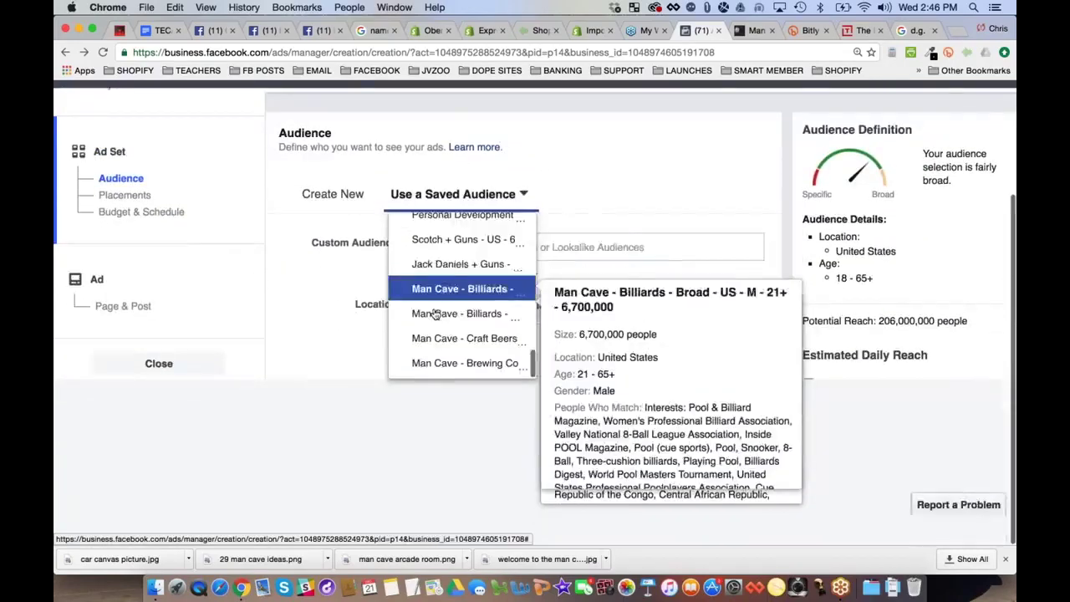
scroll(422, 401, "up", 3)
scroll(422, 406, "down", 3)
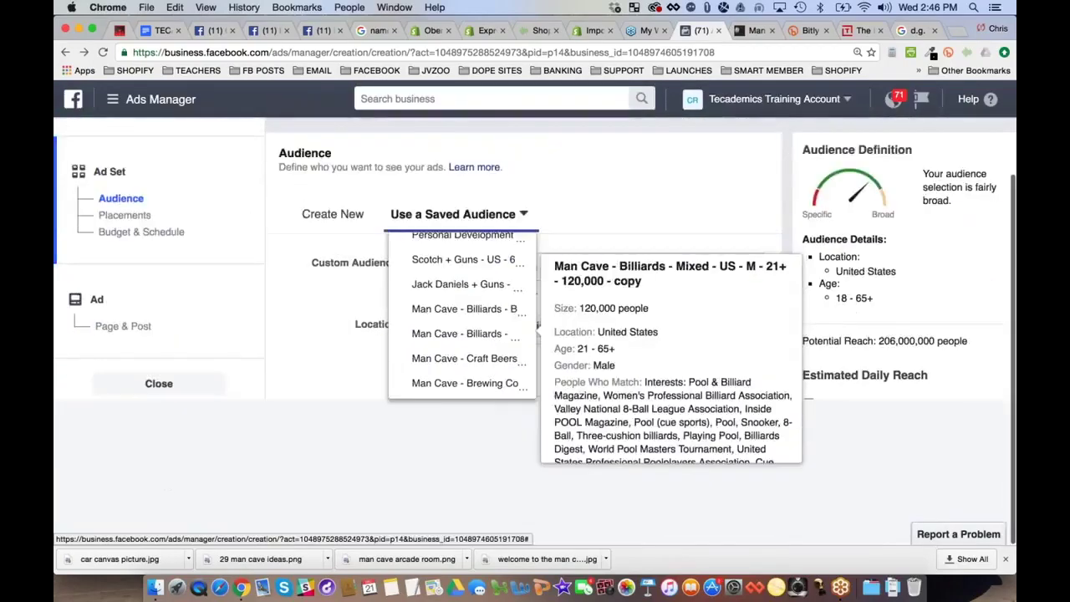
key("super+minus")
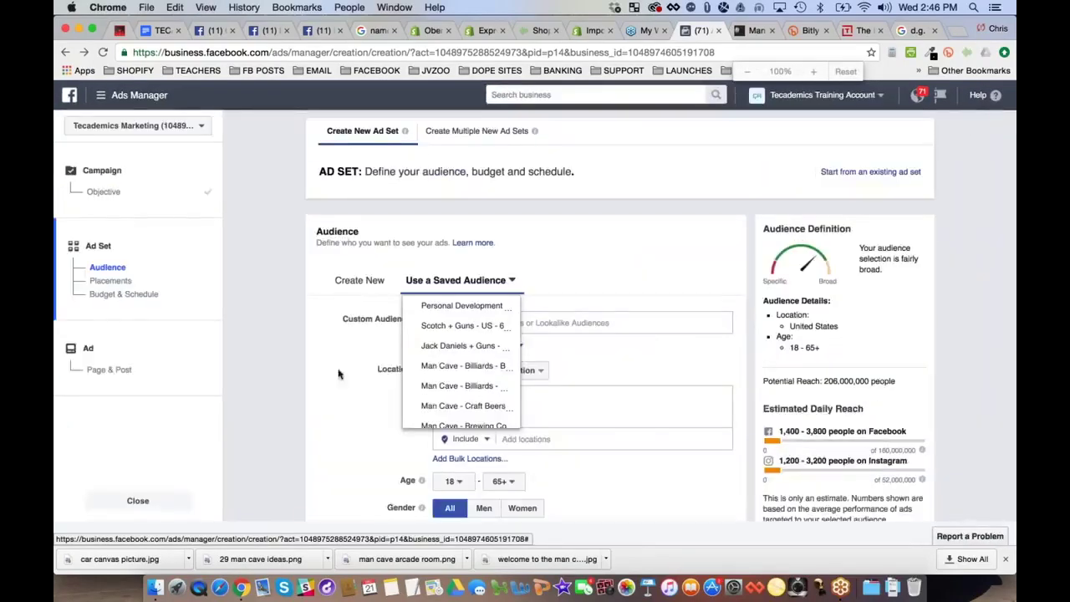
key("super+minus")
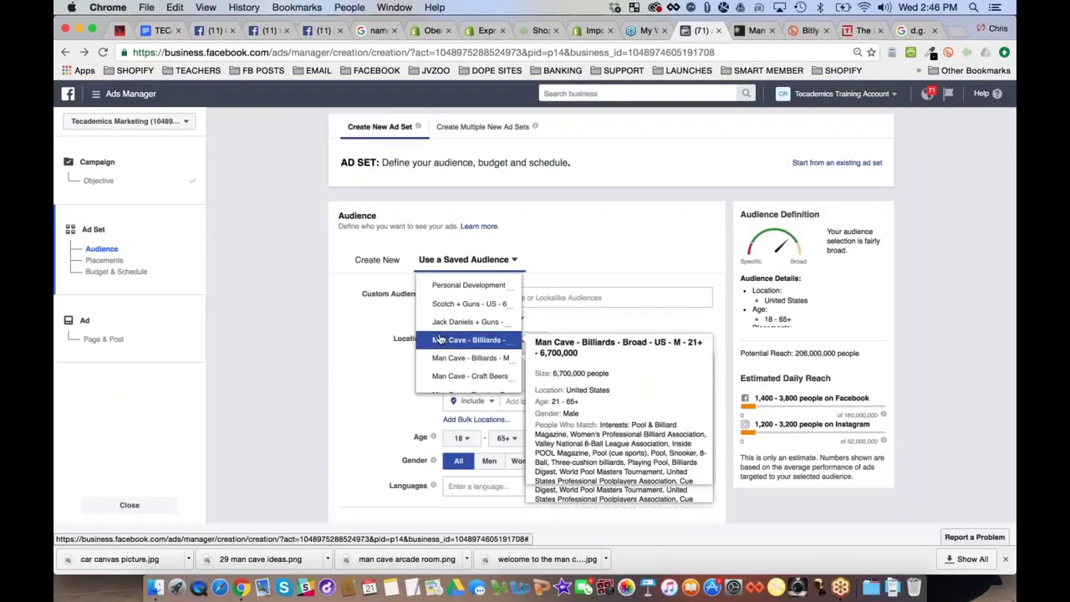
scroll(441, 347, "down", 1)
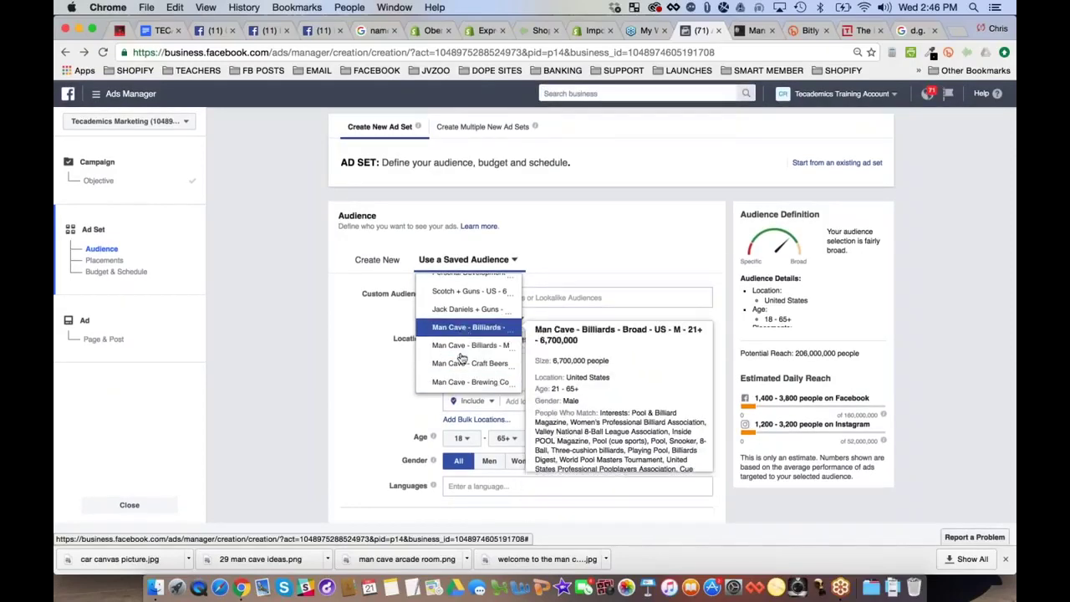
left_click(468, 381)
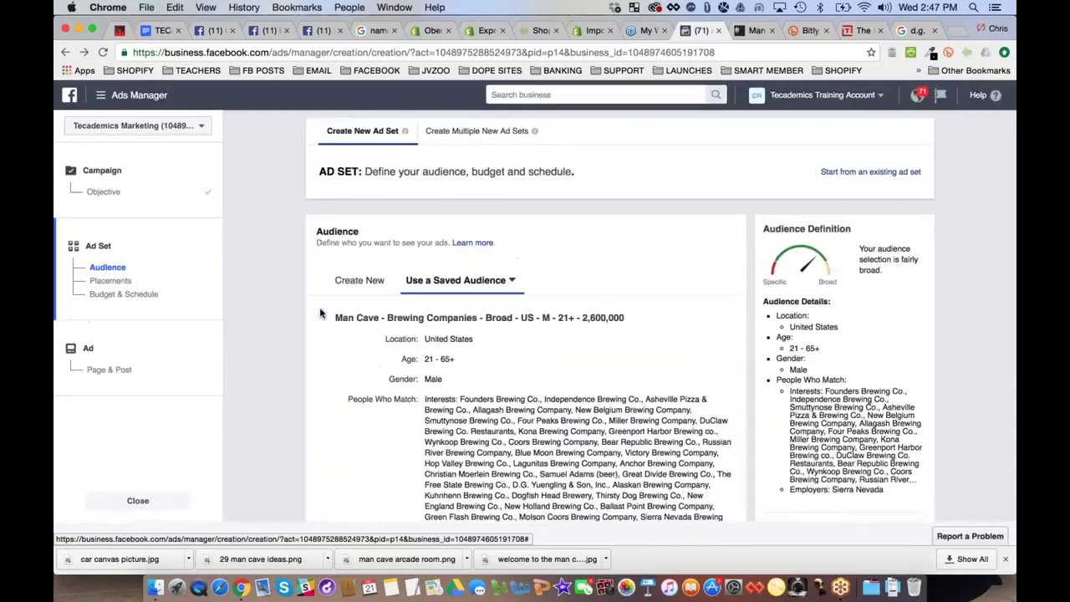
Zoom the page back to 125%, then return to the webinar notes document and select text
key("super+equal")
key("super+equal")
scroll(320, 312, "down", 5)
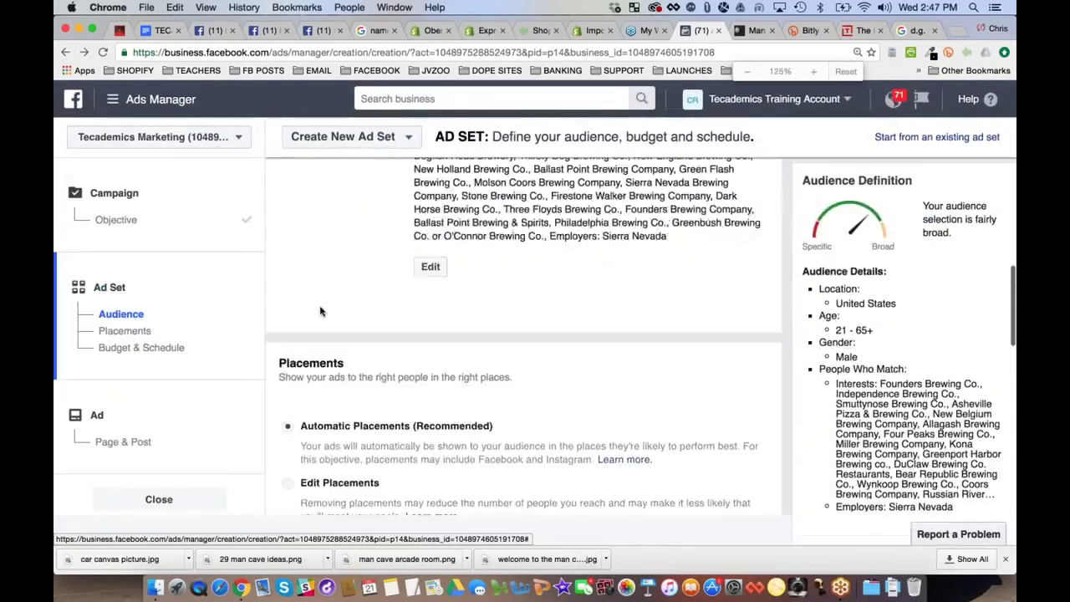
scroll(320, 312, "down", 2)
left_click(159, 32)
scroll(512, 356, "up", 5)
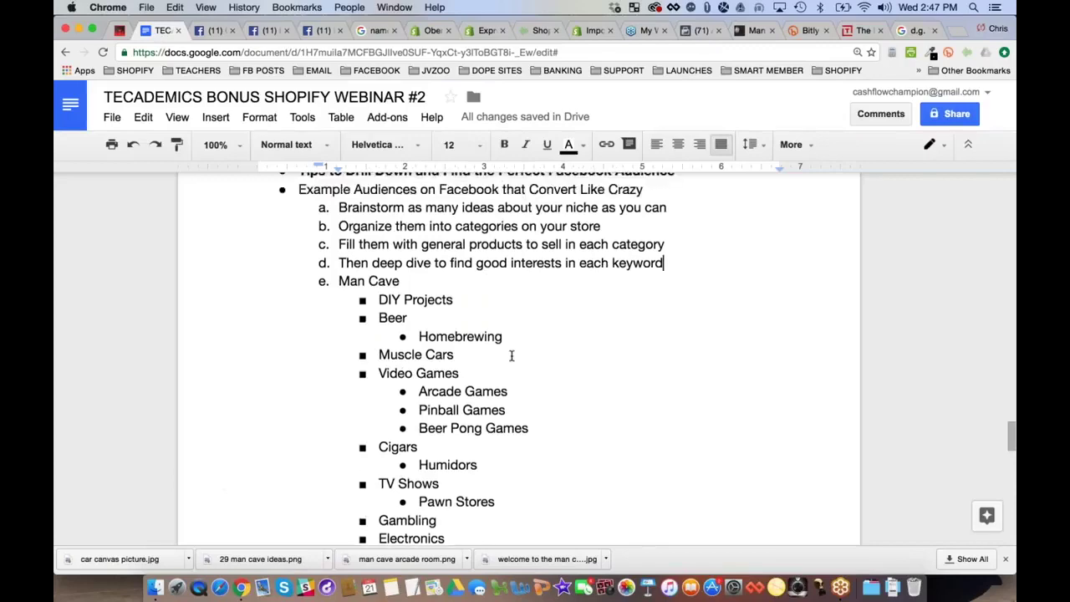
left_click_drag(300, 280, 614, 316)
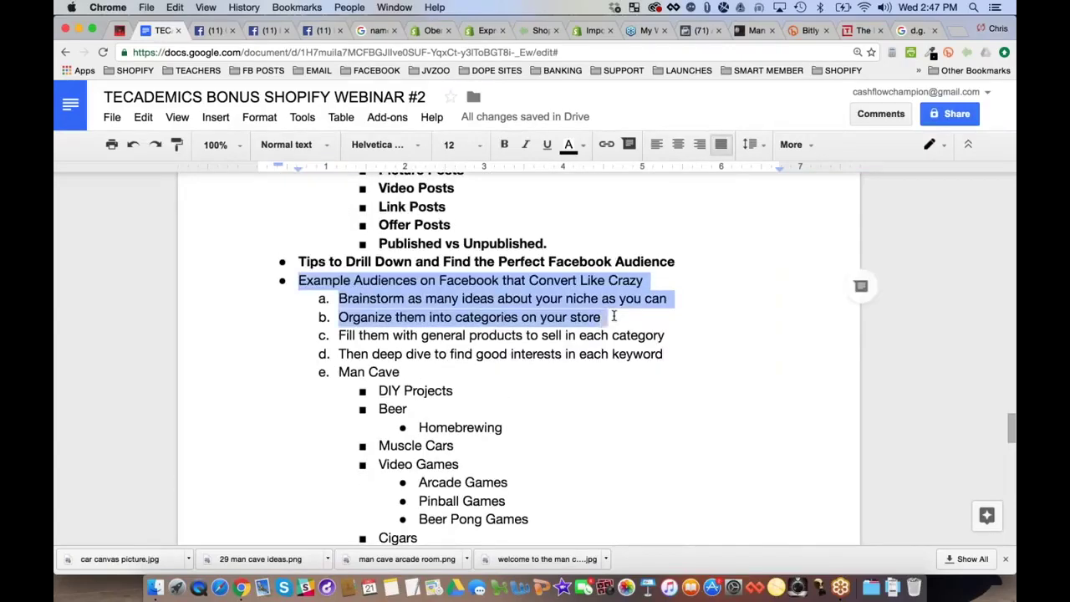